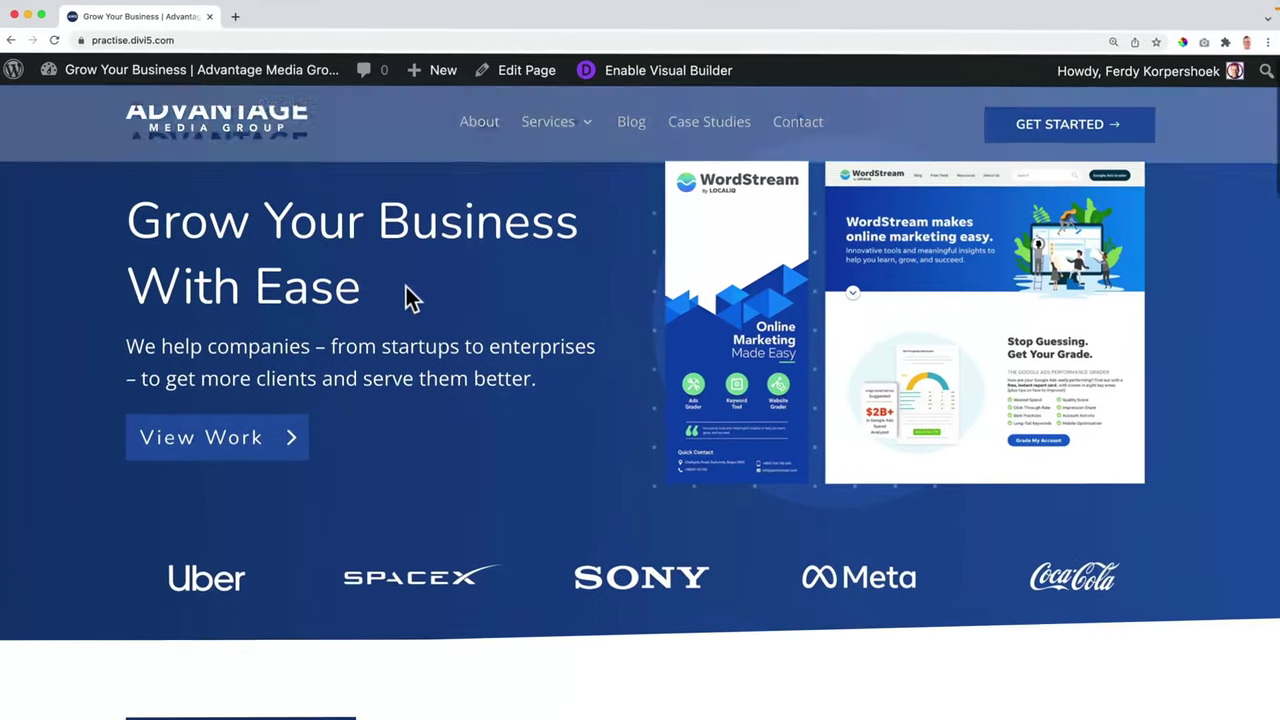
# Step: Examine how the header changes on scrolling on the finished example site's homepage and Contact page
pyautogui.scroll(-1, 409, 297)
pyautogui.scroll(2, 415, 330)
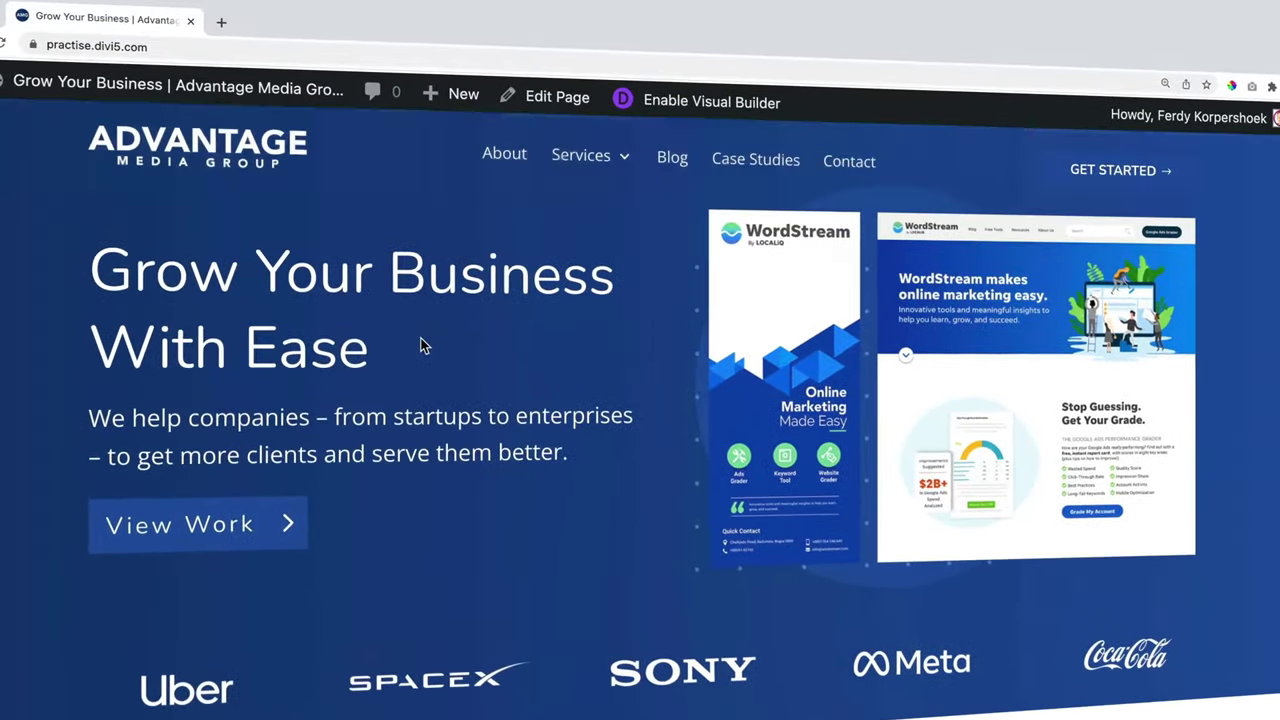
pyautogui.scroll(-3, 430, 400)
pyautogui.scroll(3, 454, 417)
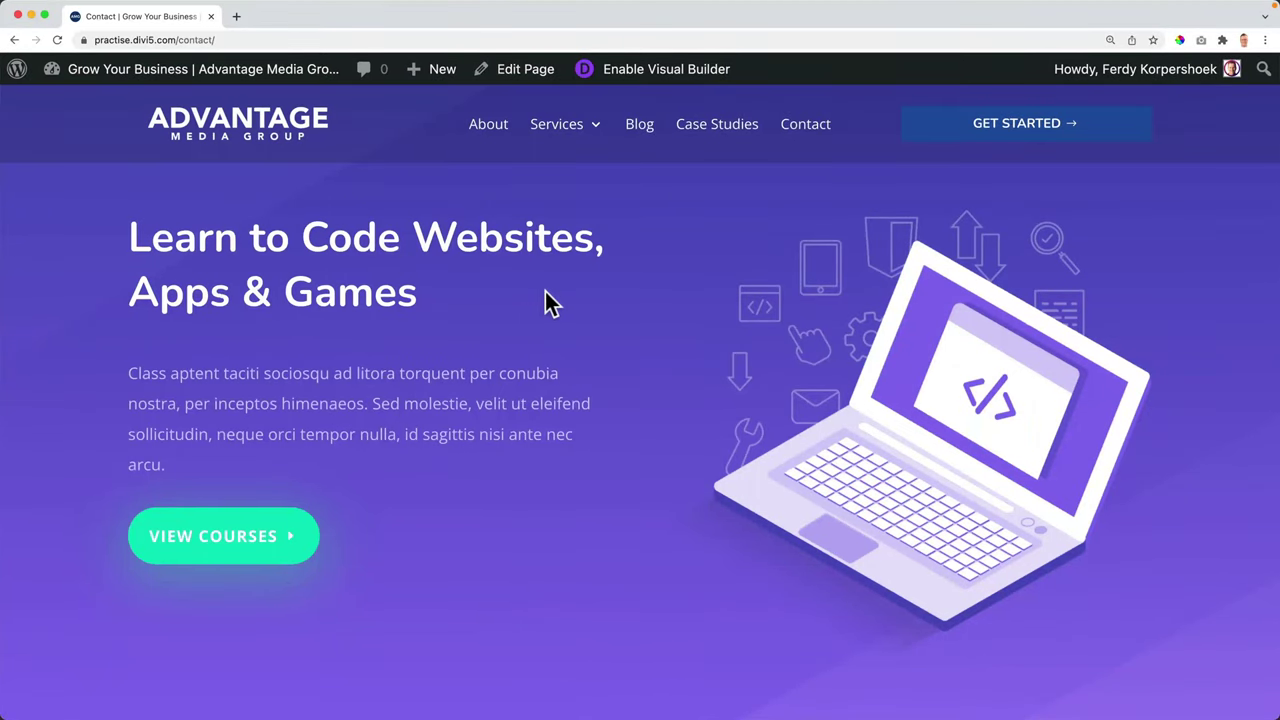
pyautogui.scroll(-3, 545, 300)
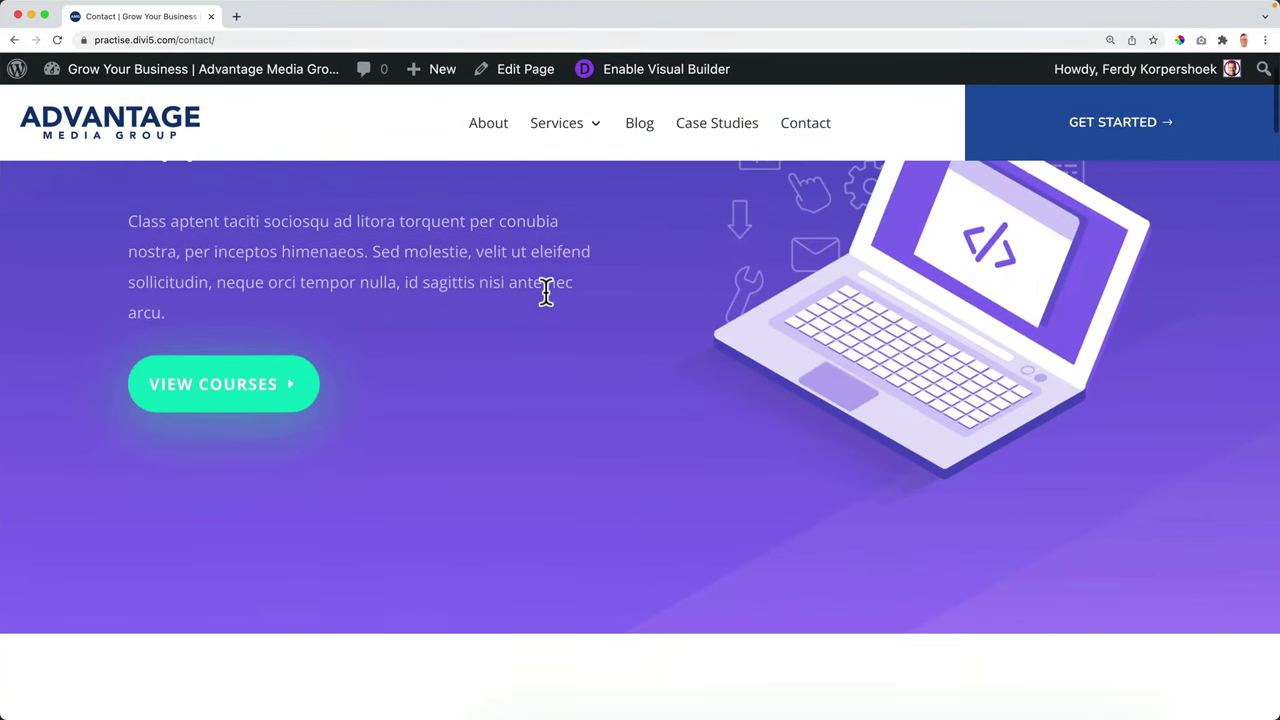
pyautogui.scroll(3, 543, 291)
pyautogui.scroll(-3, 548, 303)
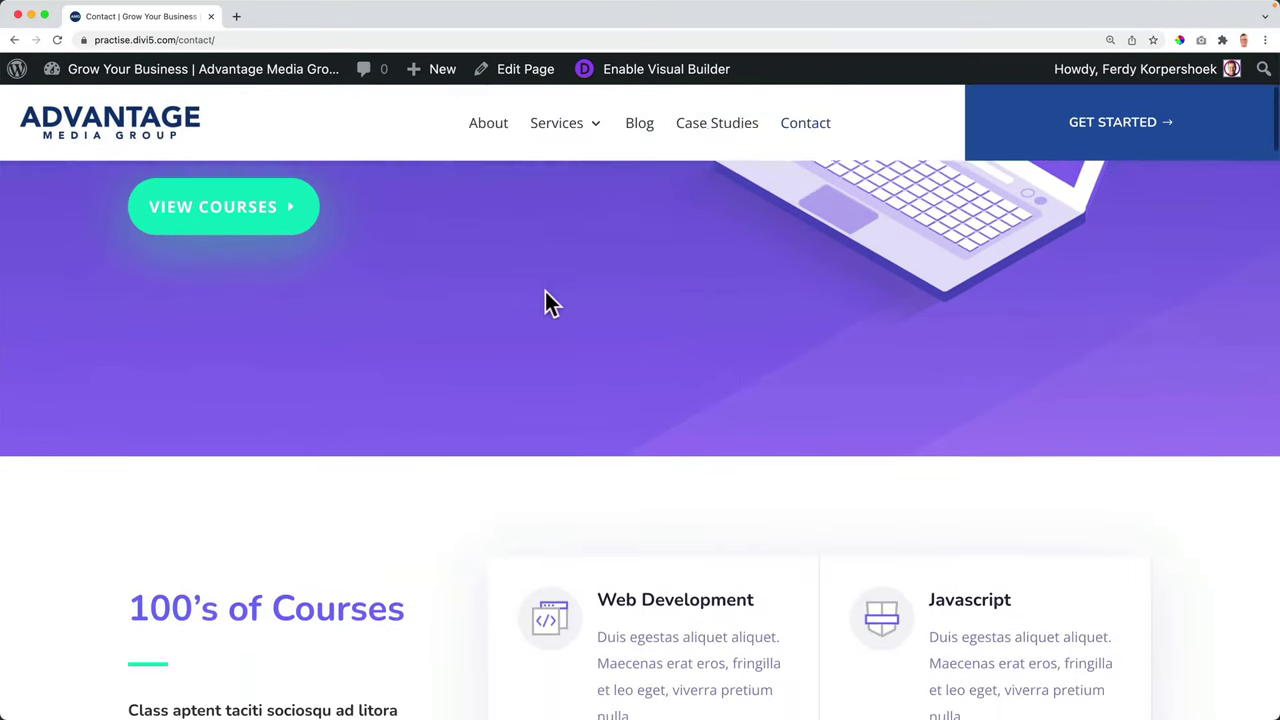
pyautogui.scroll(3, 546, 303)
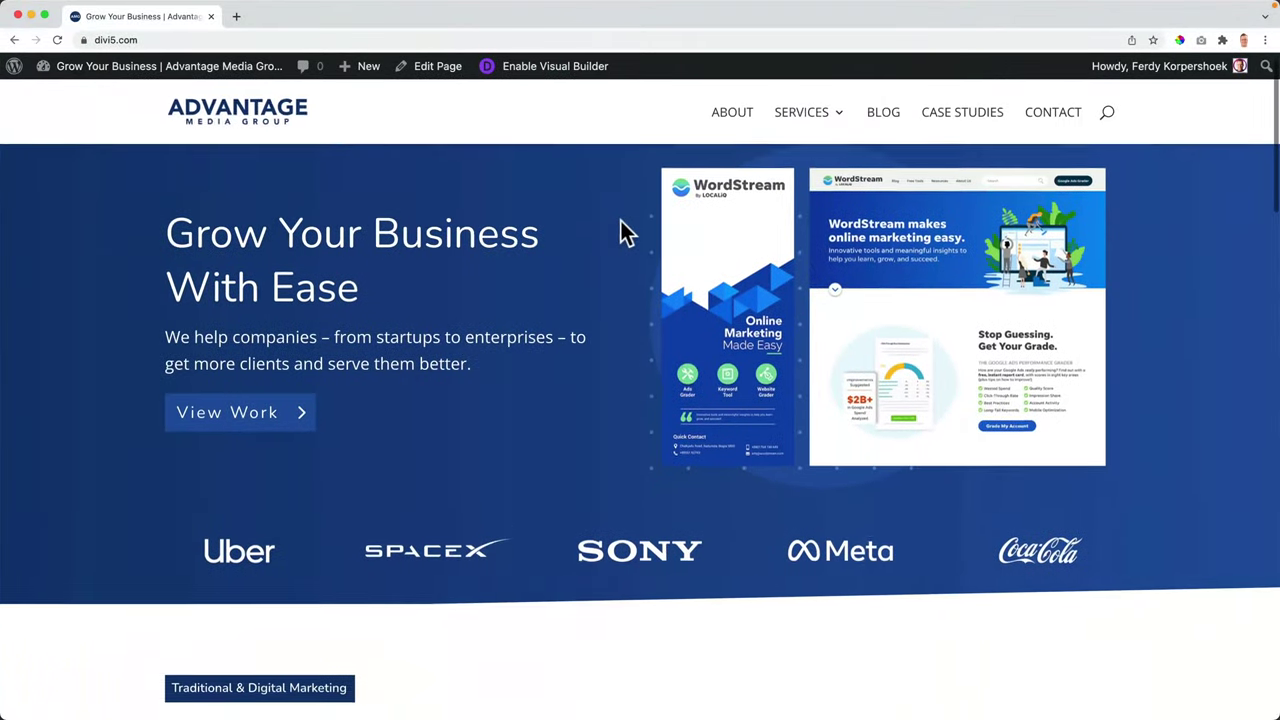
# Step: Examine the default header's scroll behaviour on the divi5.com homepage and look into the theme customizer
pyautogui.scroll(-3, 620, 230)
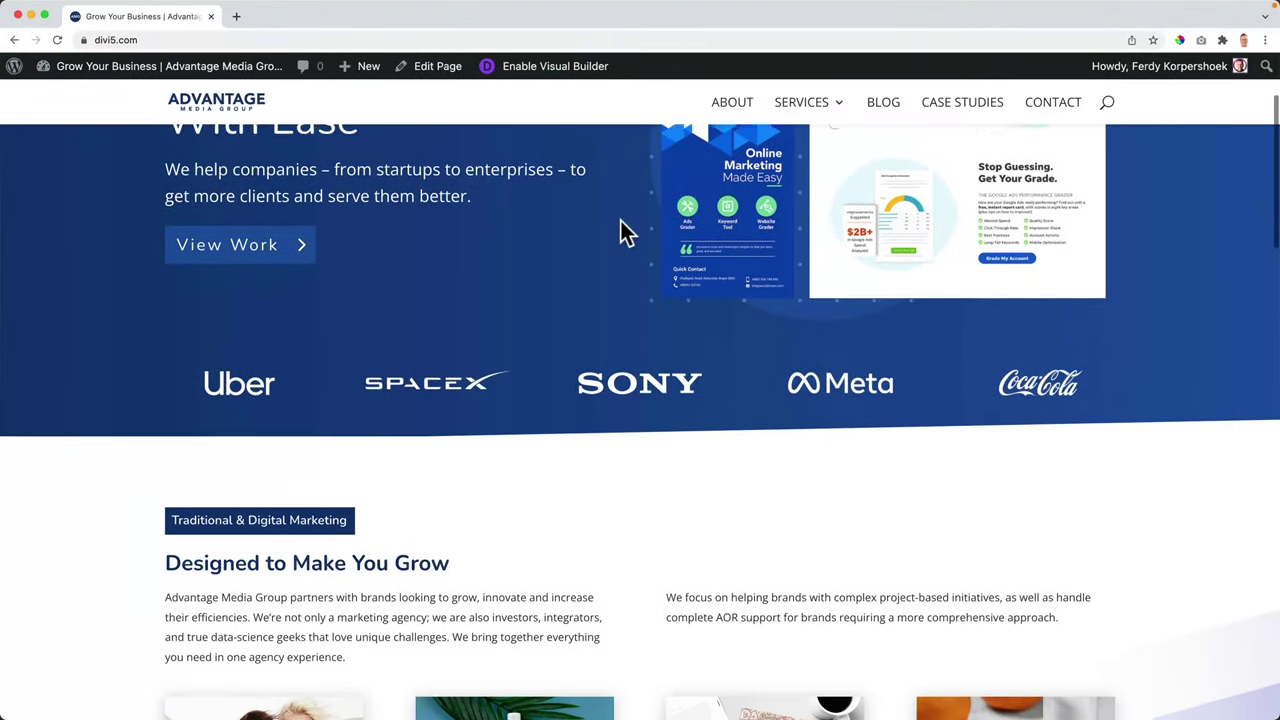
pyautogui.scroll(4, 620, 225)
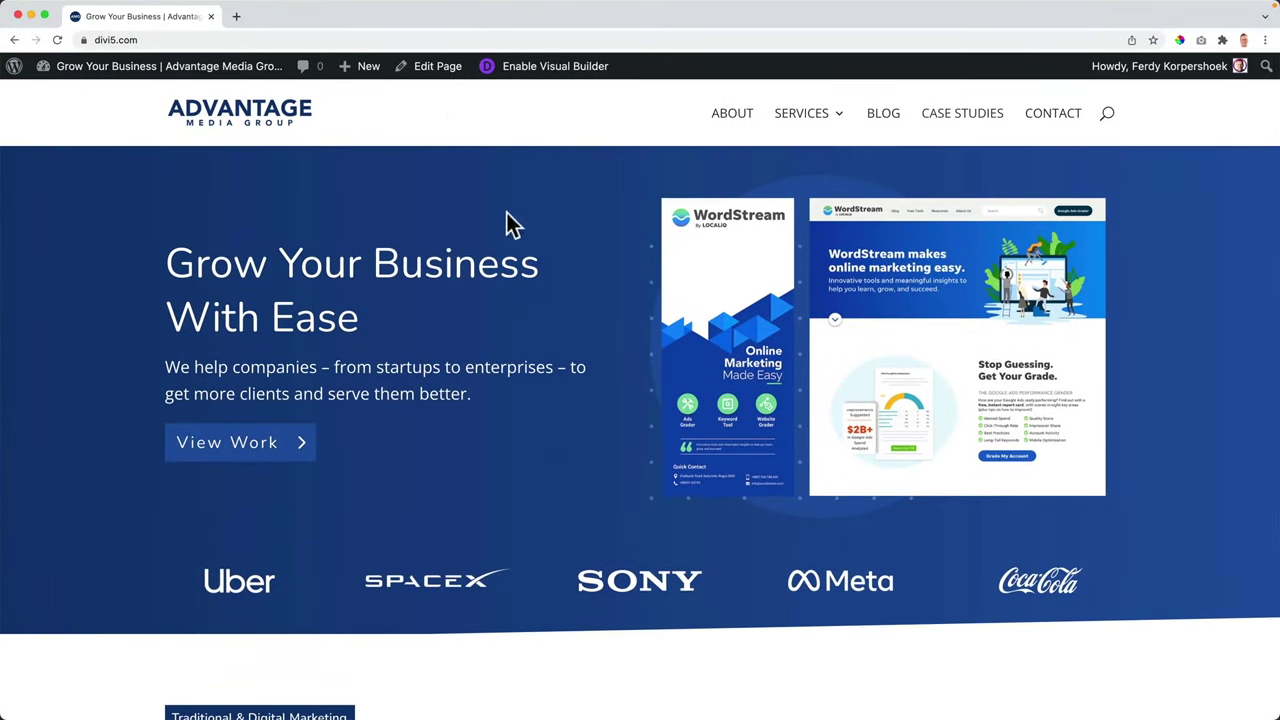
pyautogui.scroll(-3, 523, 245)
pyautogui.scroll(3, 523, 242)
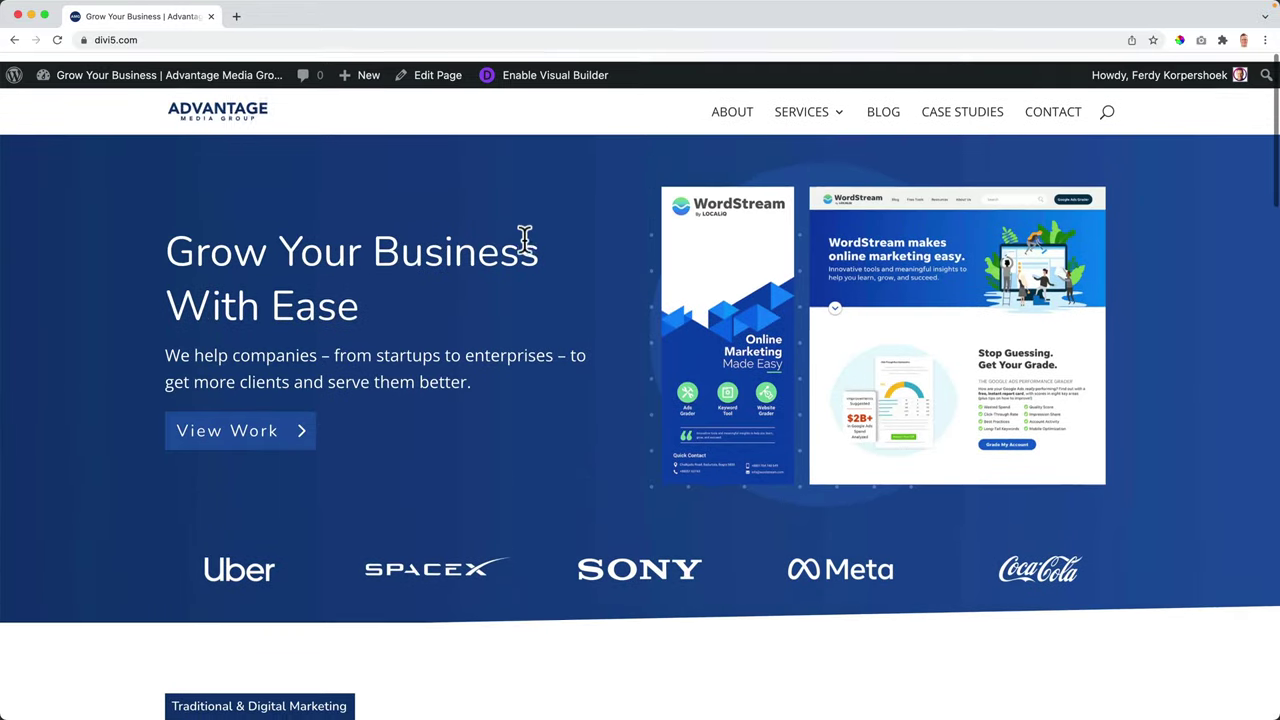
pyautogui.moveTo(130, 70)
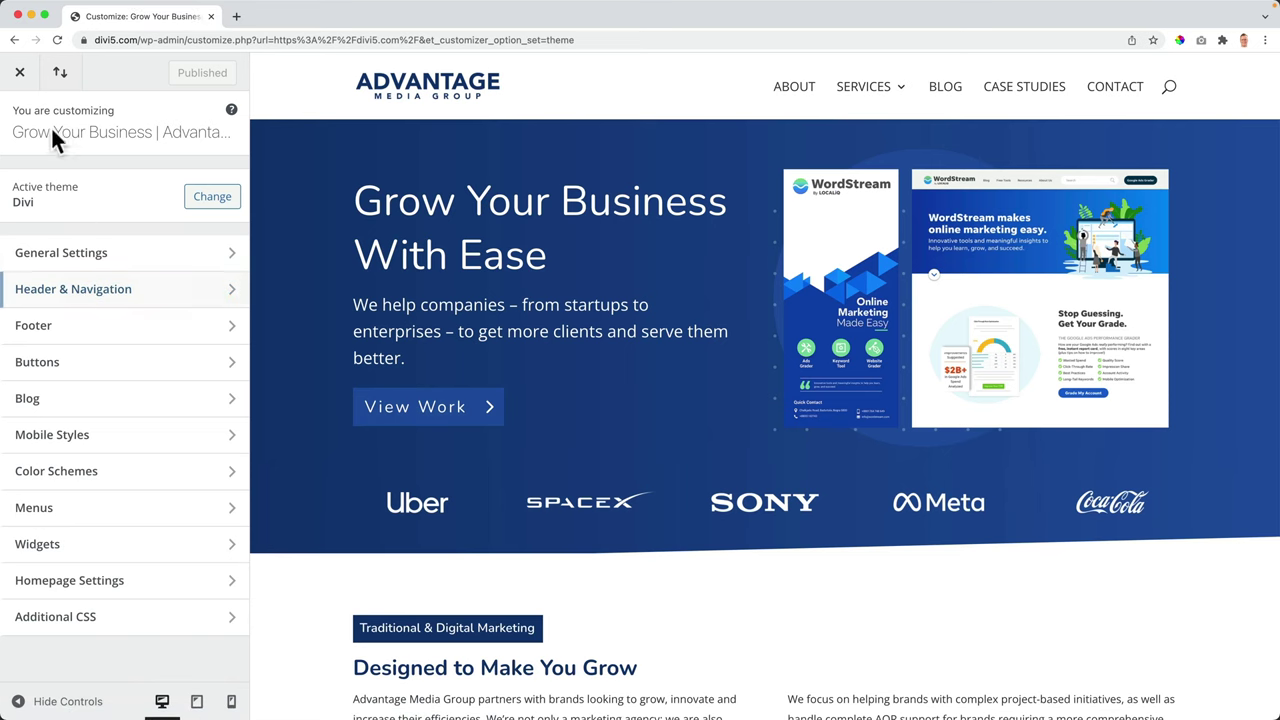
pyautogui.click(19, 72)
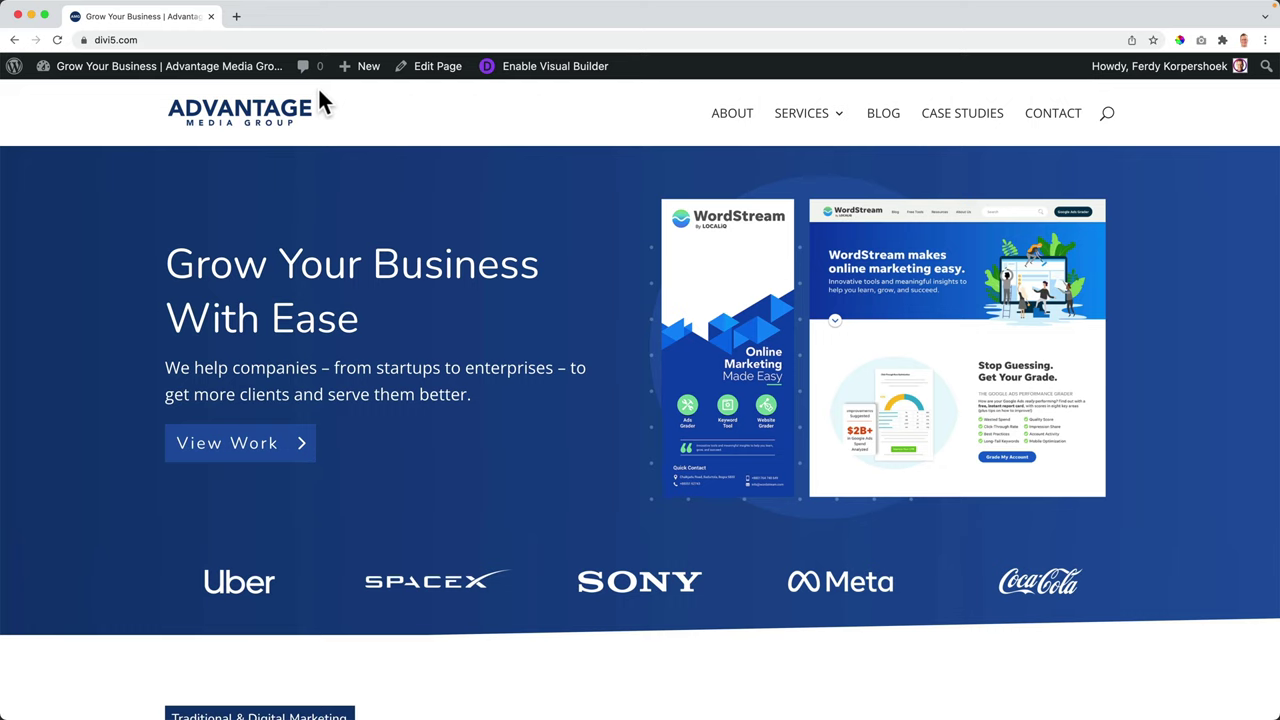
pyautogui.scroll(-5, 480, 200)
pyautogui.scroll(5, 478, 198)
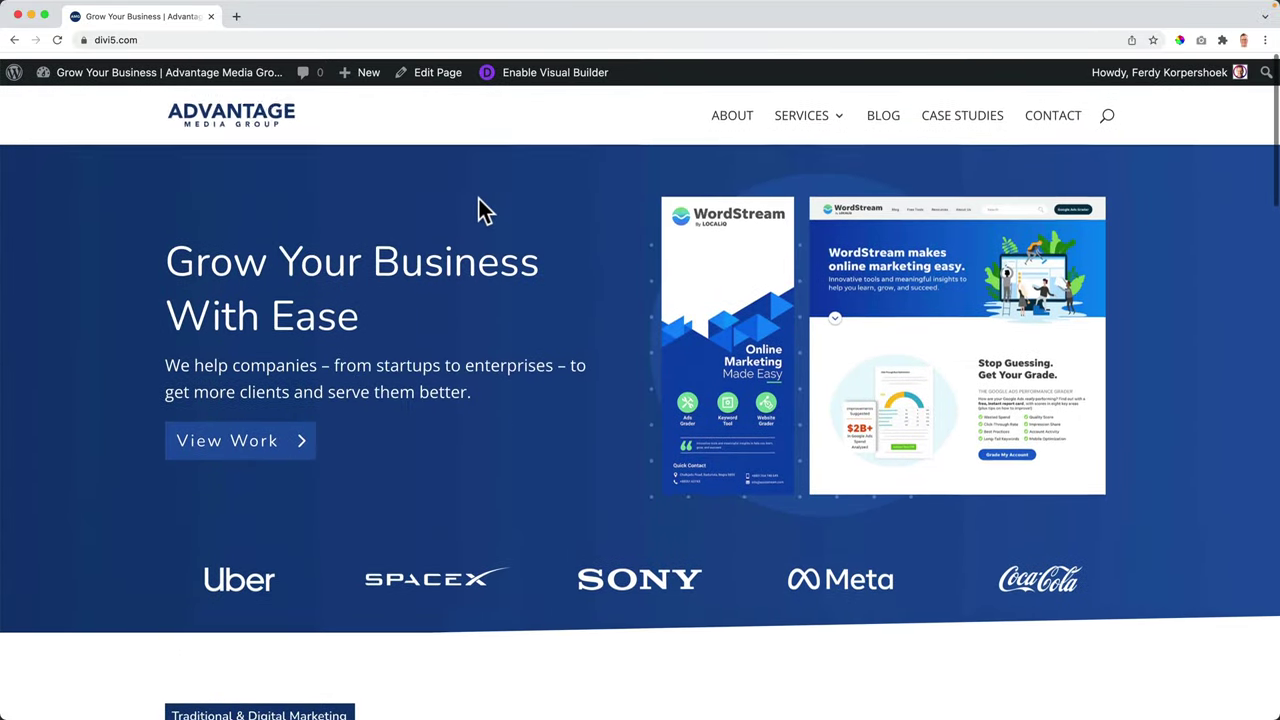
# Step: Open the Divi Theme Builder from the WordPress dashboard and bring up the live site in a separate tab
pyautogui.click(135, 74)
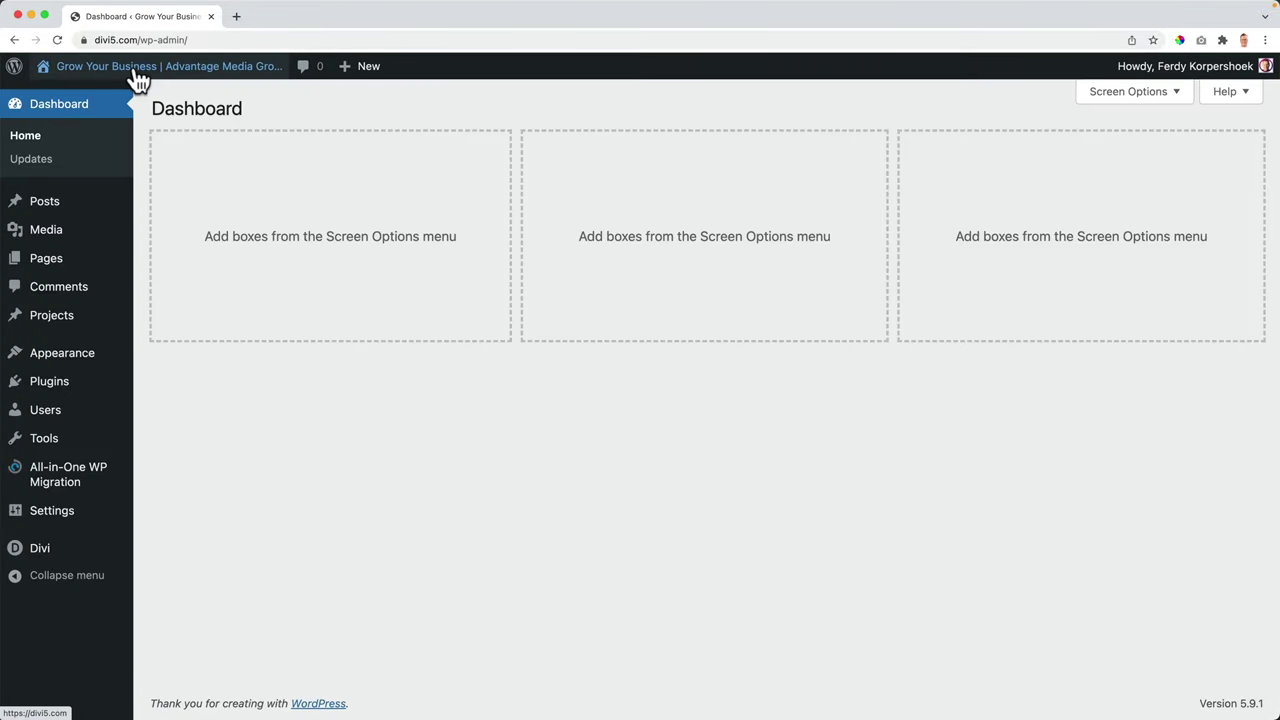
pyautogui.moveTo(48, 506)
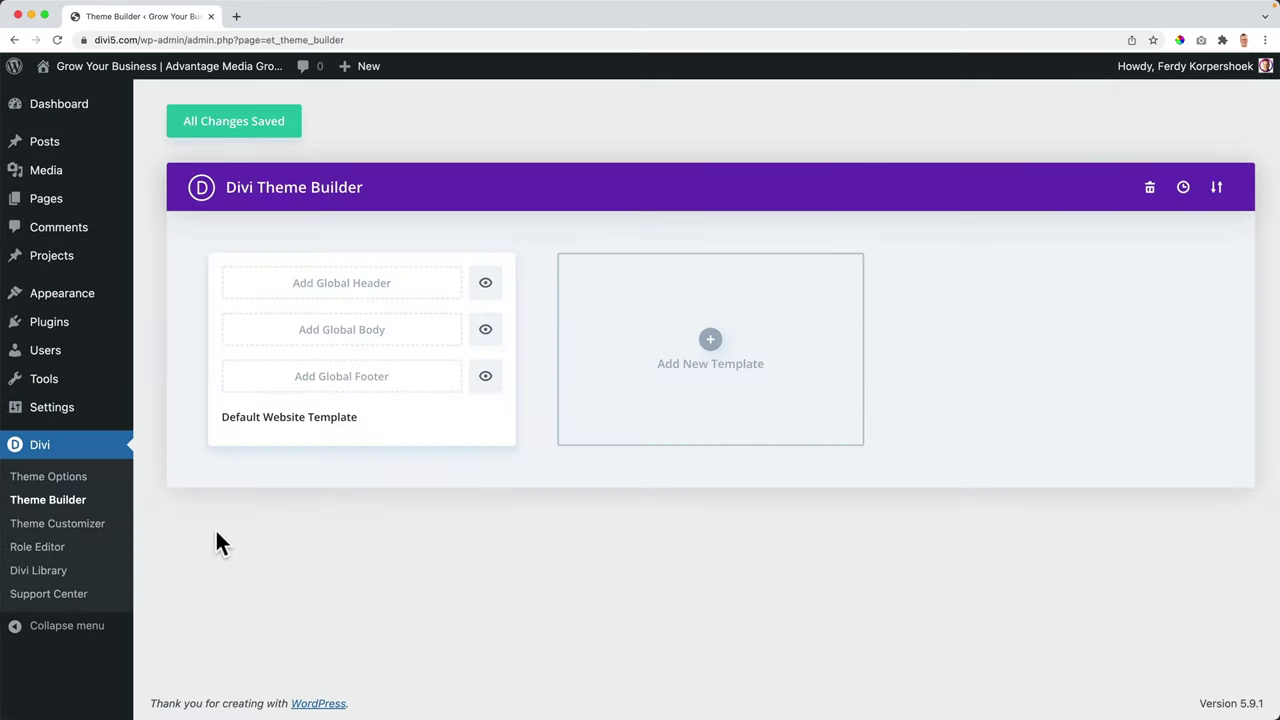
pyautogui.keyDown('super'); pyautogui.click(138, 70); pyautogui.keyUp('super')
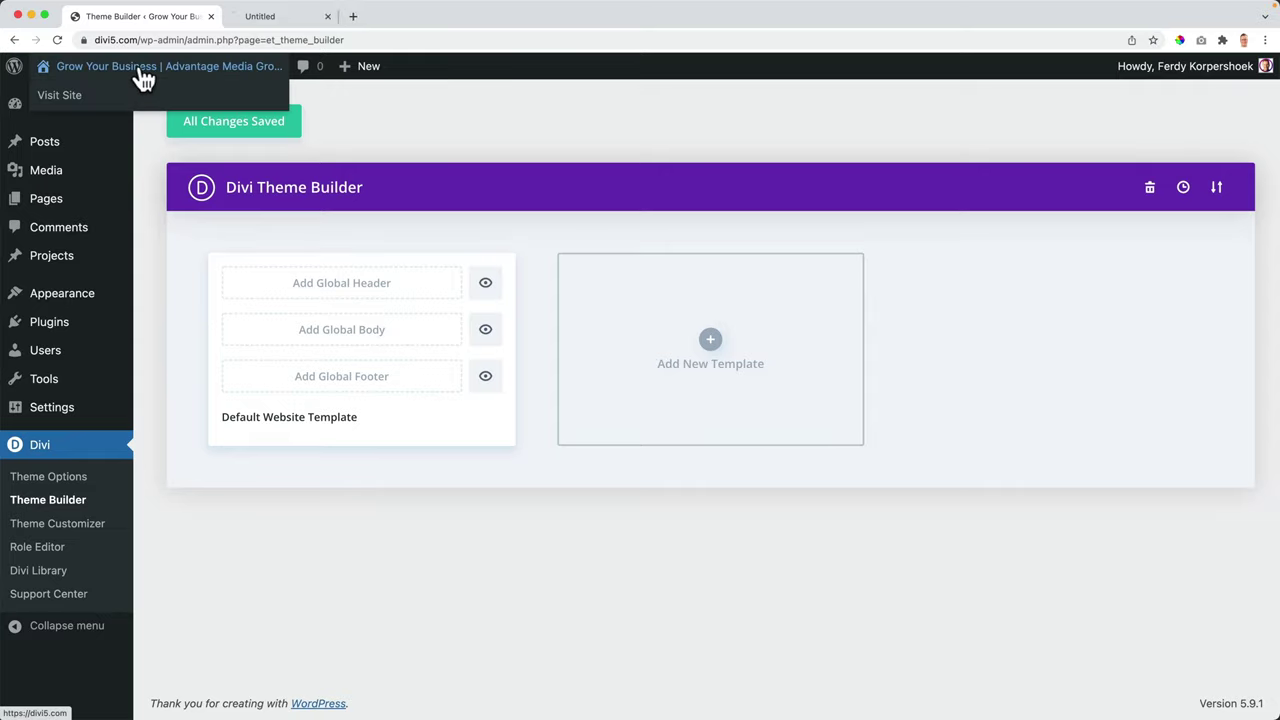
pyautogui.click(297, 18)
# Step: View the live site's Services and Contact pages, and return to the Theme Builder
pyautogui.click(810, 114)
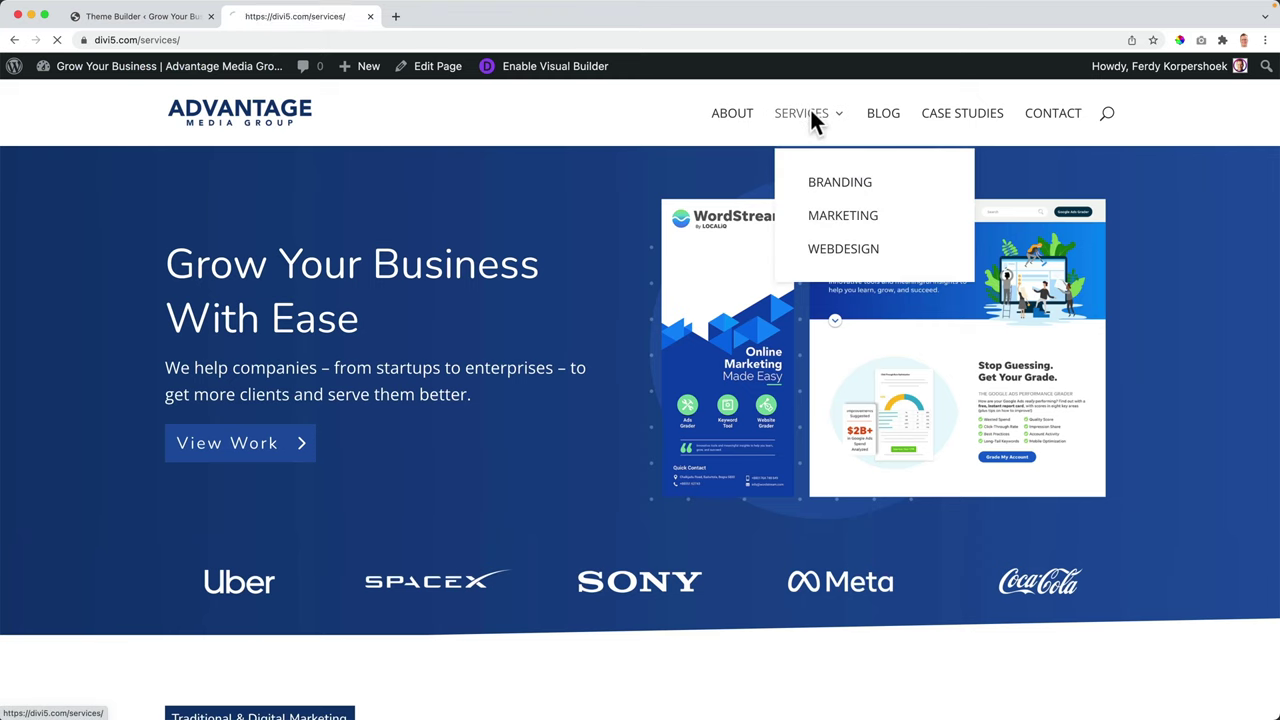
pyautogui.click(1058, 124)
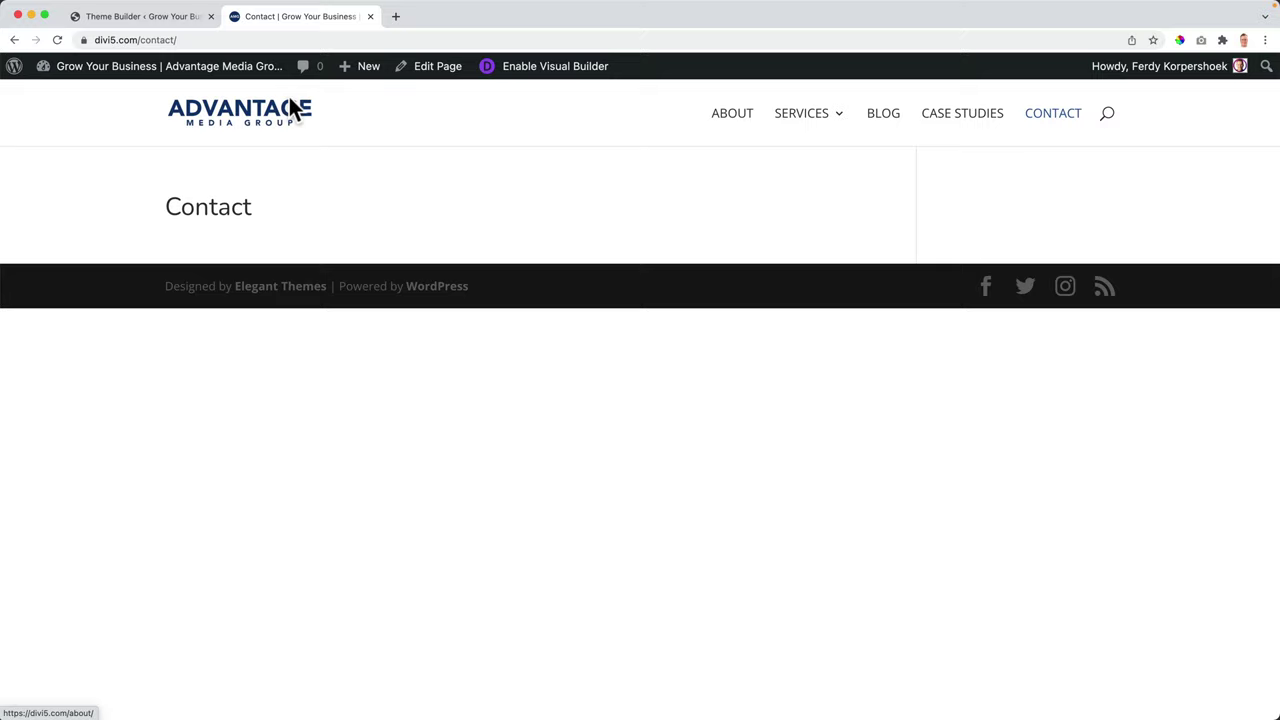
pyautogui.click(150, 18)
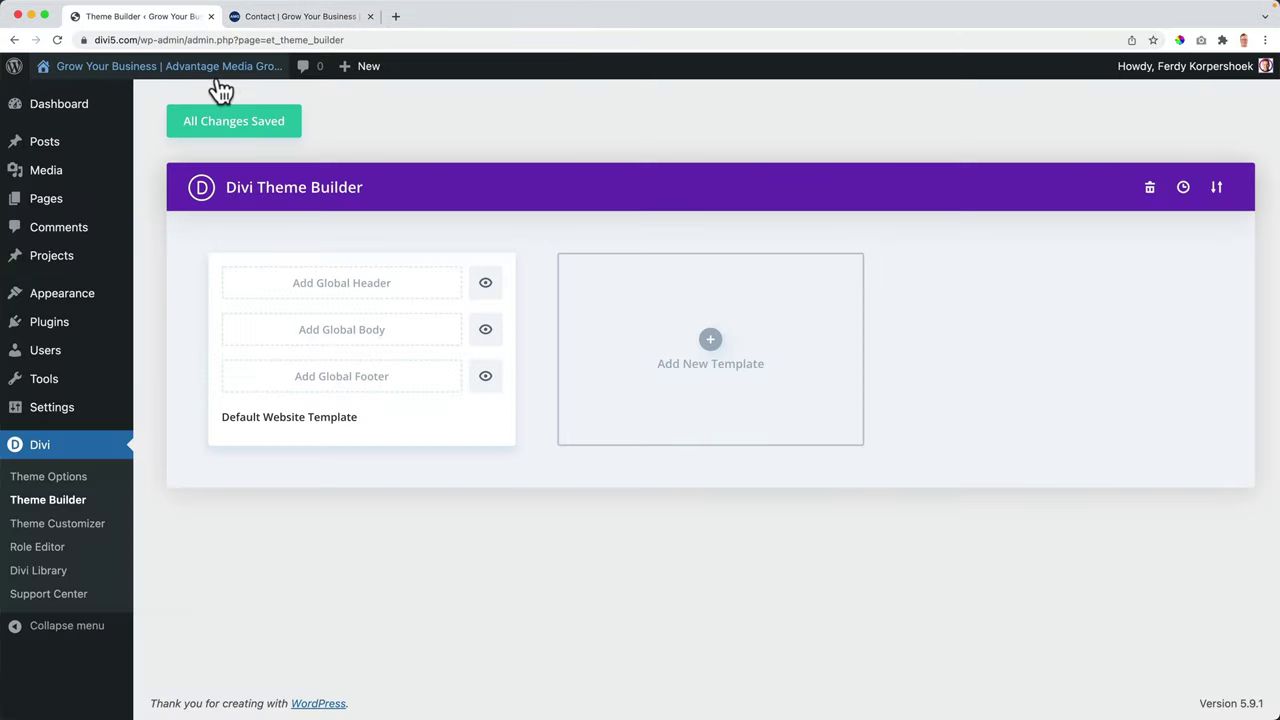
# Step: Create a new Theme Builder template used on the Homepage and save the changes
pyautogui.click(711, 345)
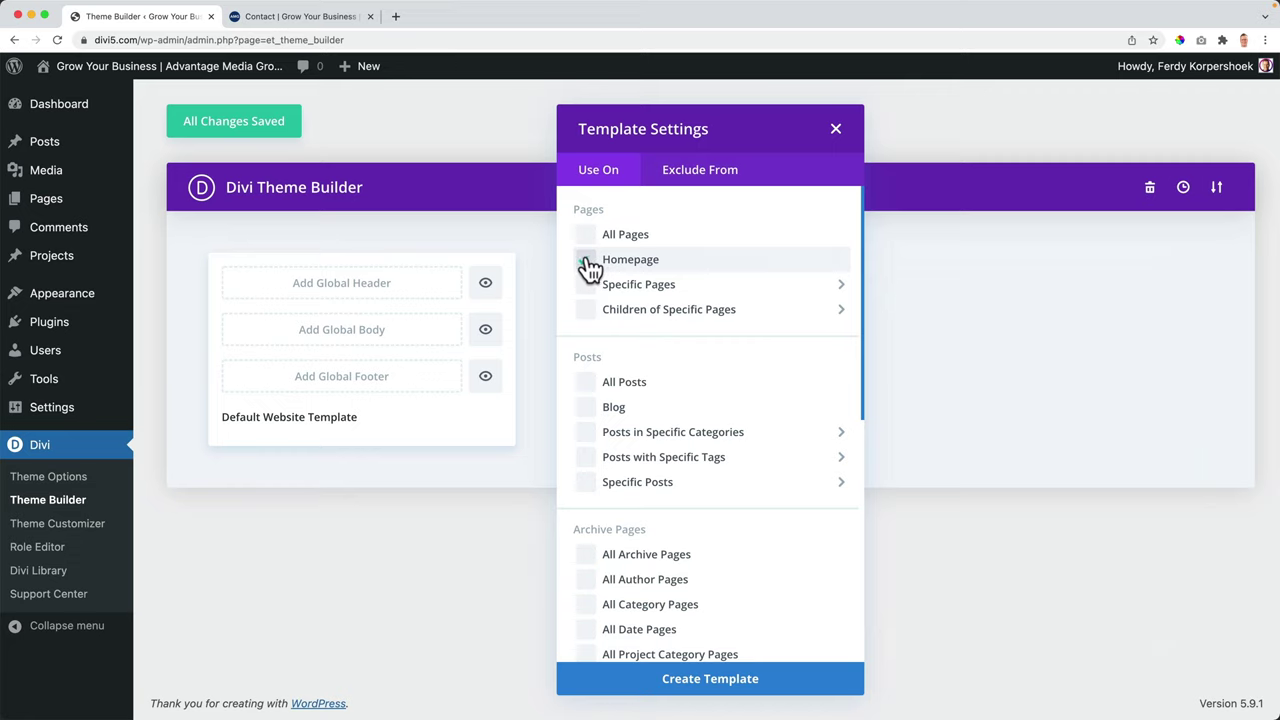
pyautogui.click(588, 262)
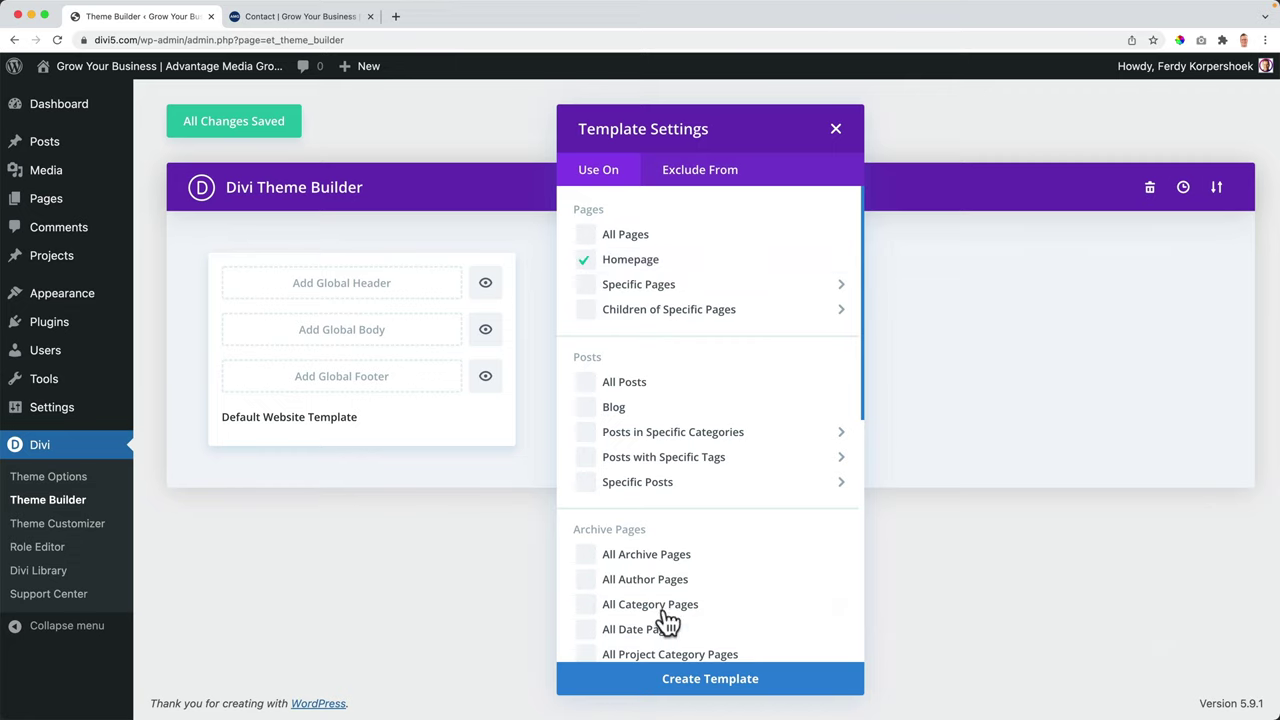
pyautogui.click(710, 679)
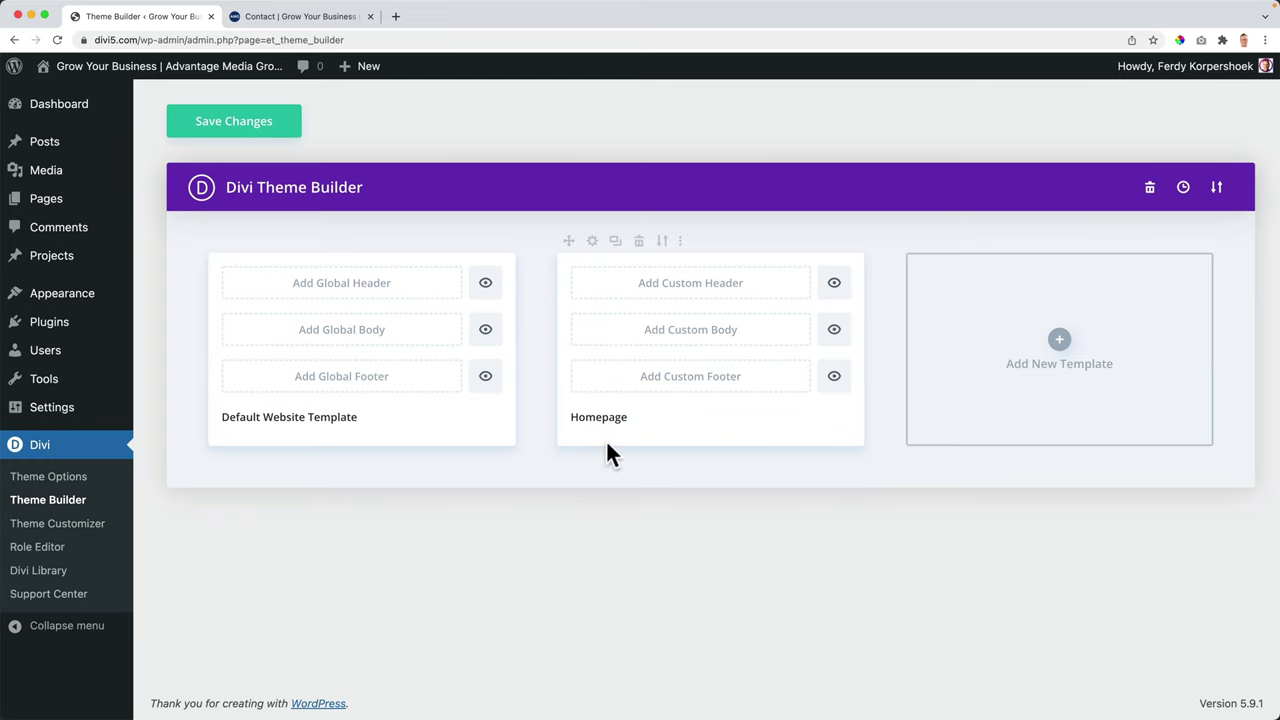
pyautogui.click(233, 122)
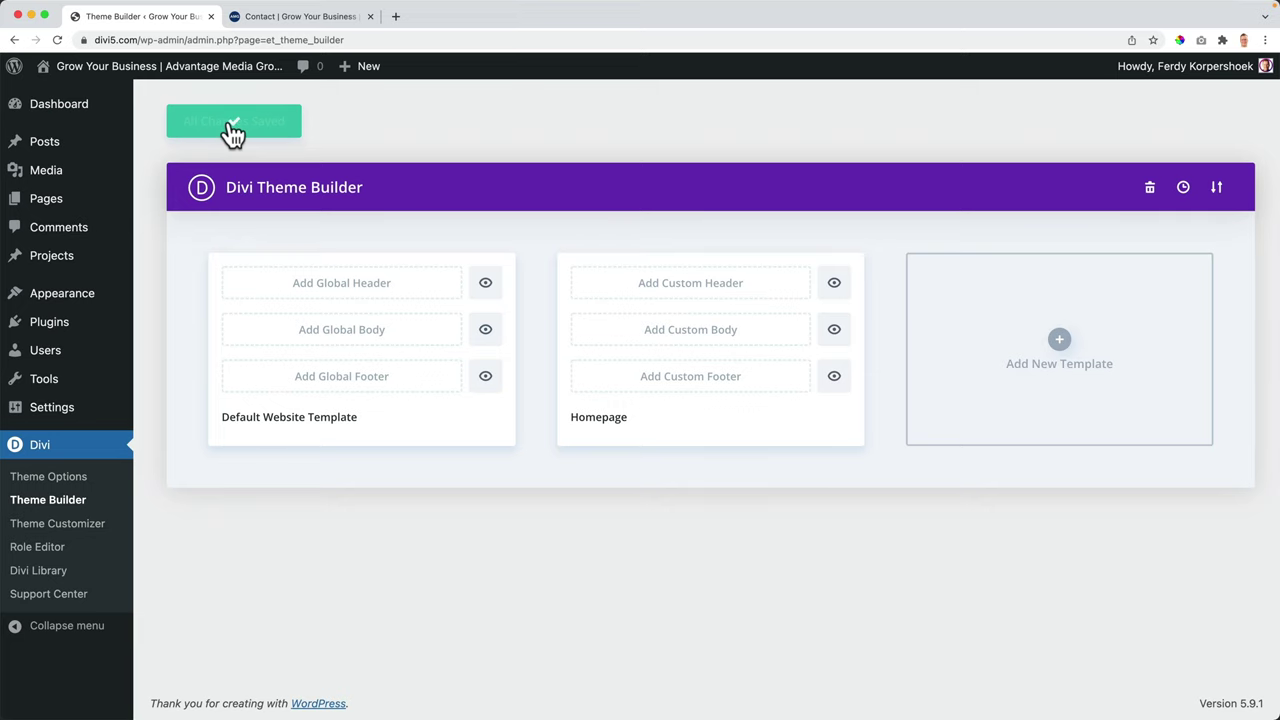
# Step: Start building a custom header for the Homepage template
pyautogui.click(270, 15)
pyautogui.click(140, 16)
pyautogui.click(688, 290)
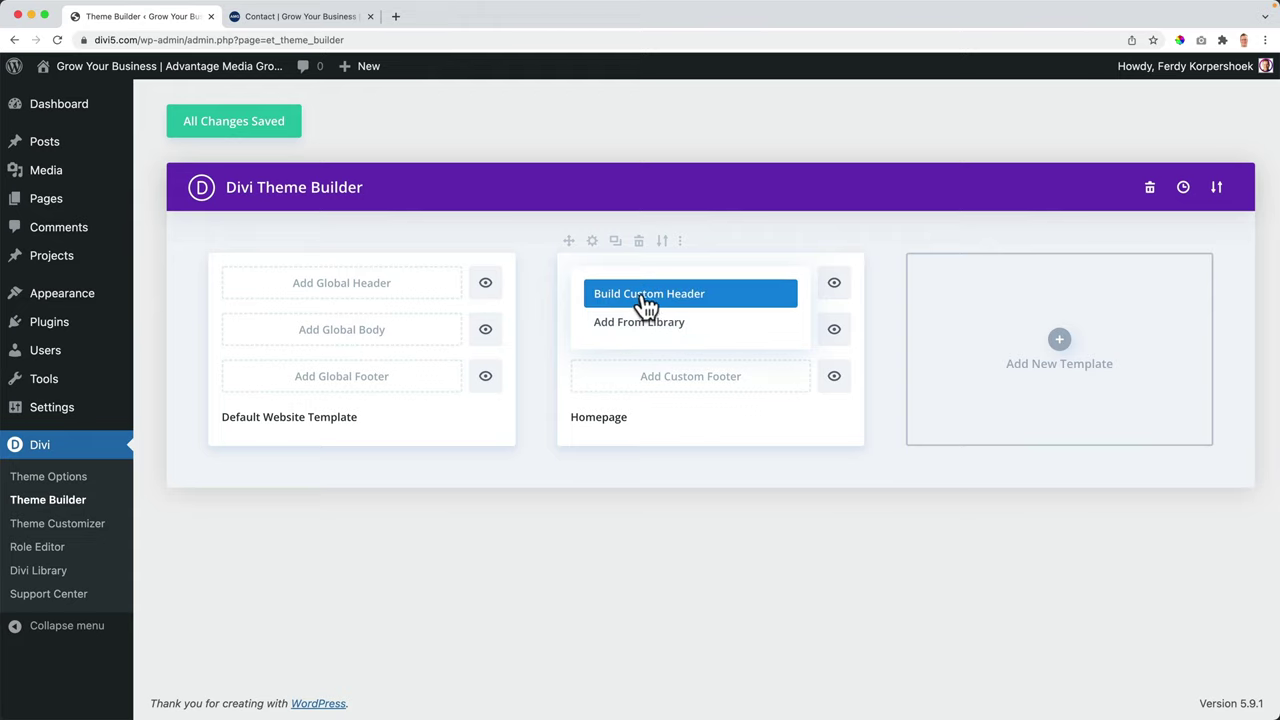
pyautogui.click(643, 296)
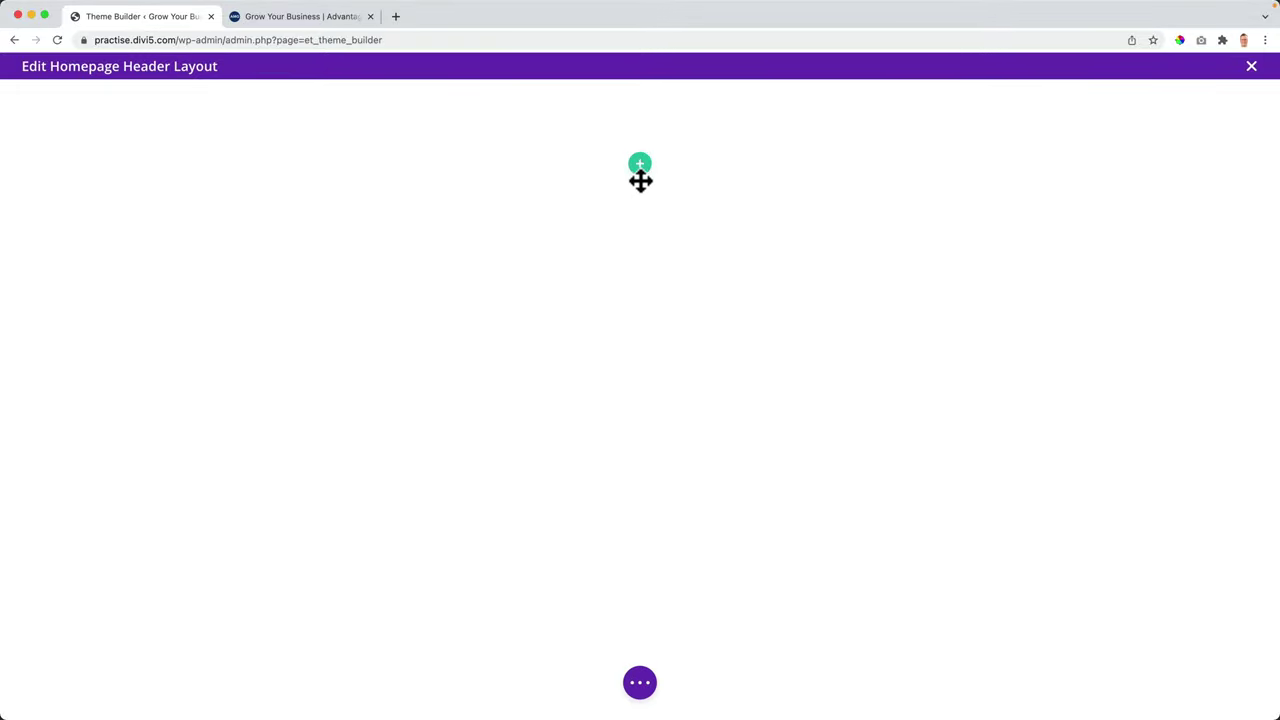
# Step: Insert a three-column row with a quarter, half, quarter layout in the header section, without adding a module
pyautogui.click(641, 168)
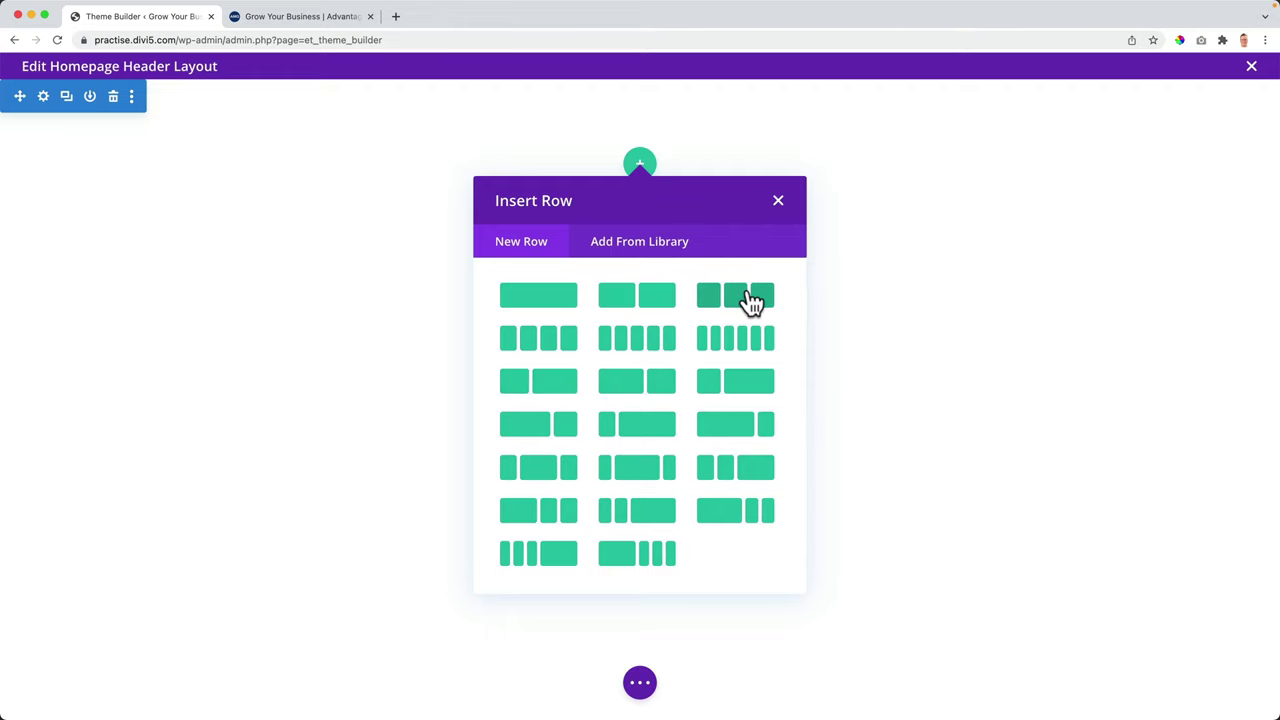
pyautogui.click(543, 477)
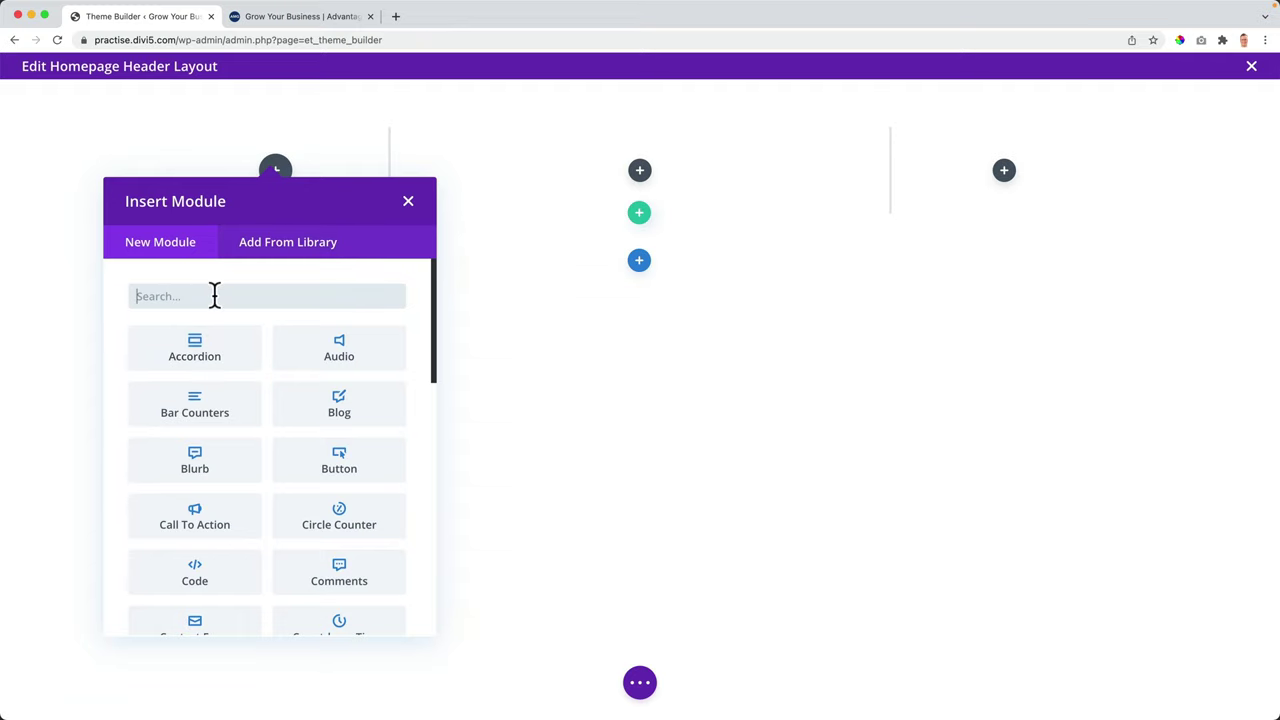
pyautogui.click(408, 203)
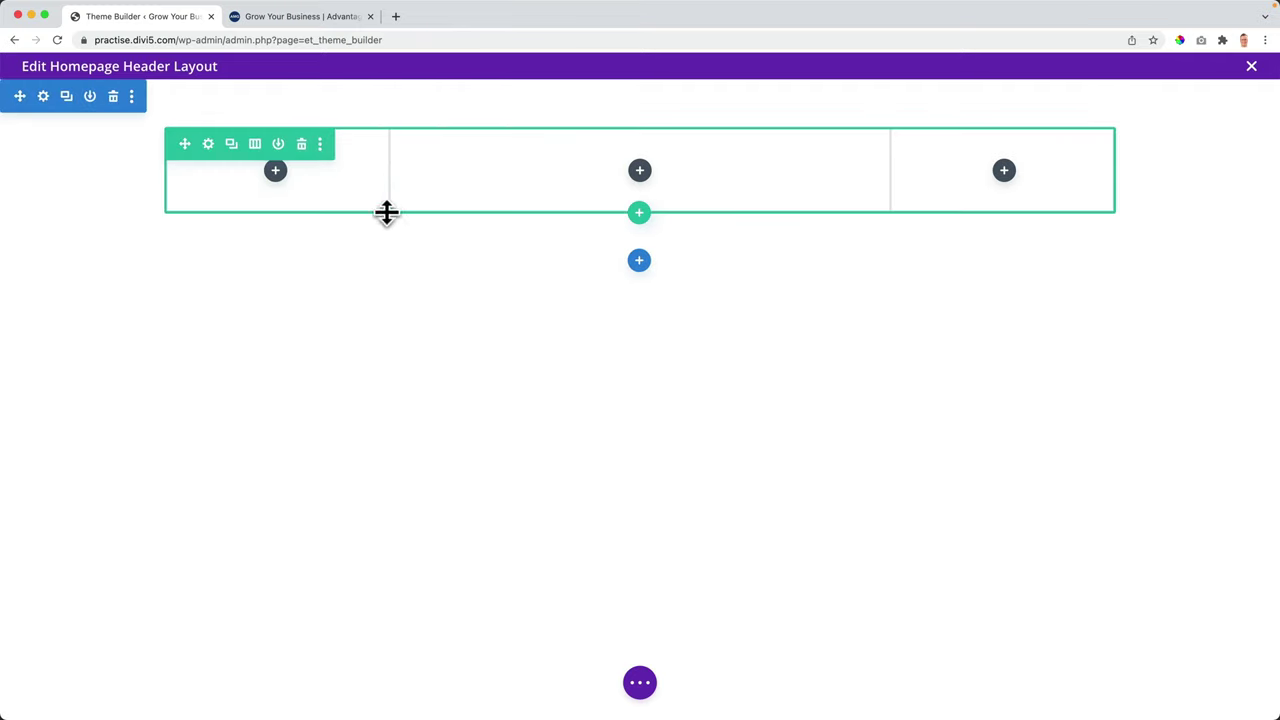
# Step: Set the header section's background color to black (#000000)
pyautogui.click(43, 97)
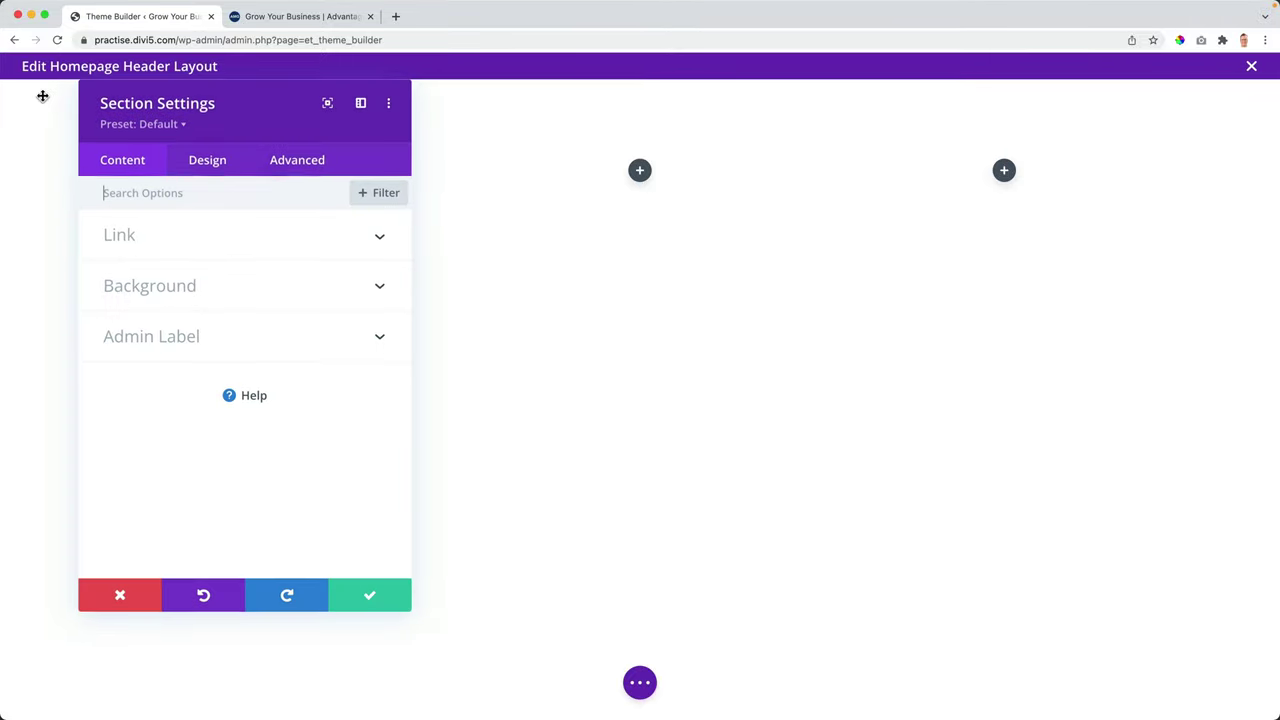
pyautogui.click(180, 288)
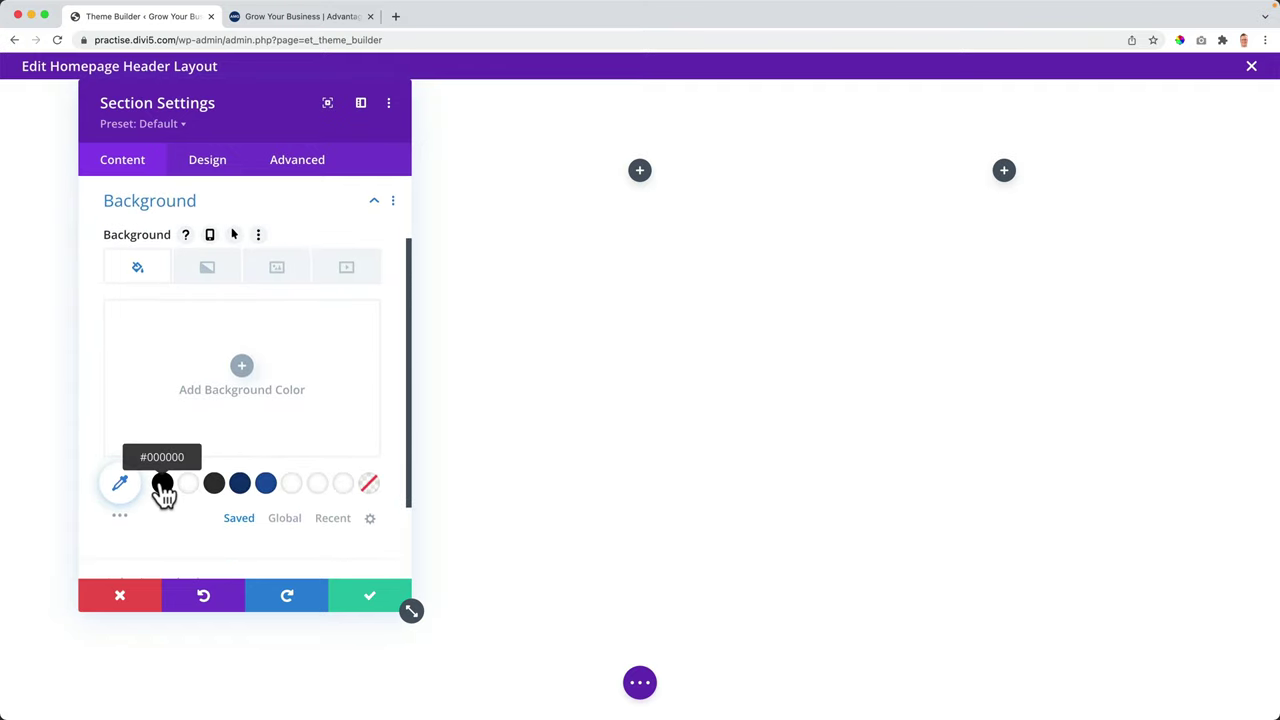
pyautogui.click(163, 487)
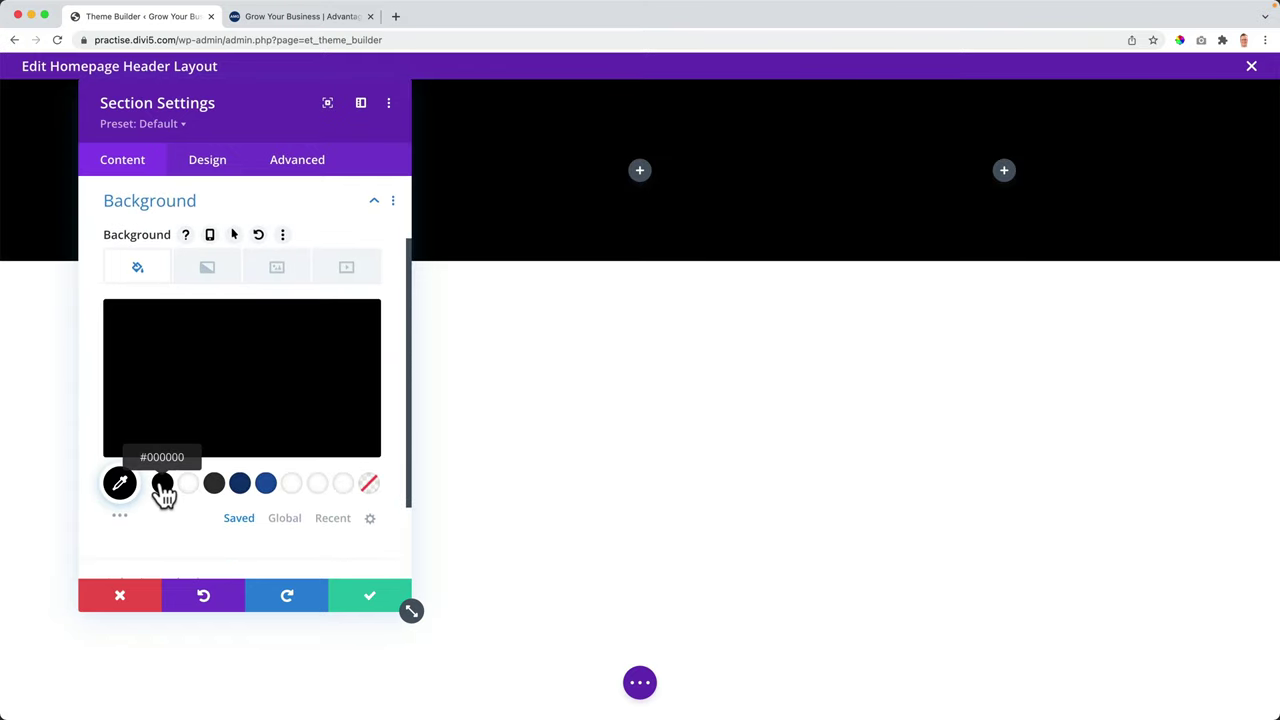
# Step: Set the header section's Sticky Position scroll effect to Stick to Top and move the settings window off the first column
pyautogui.click(312, 170)
pyautogui.scroll(-2, 266, 322)
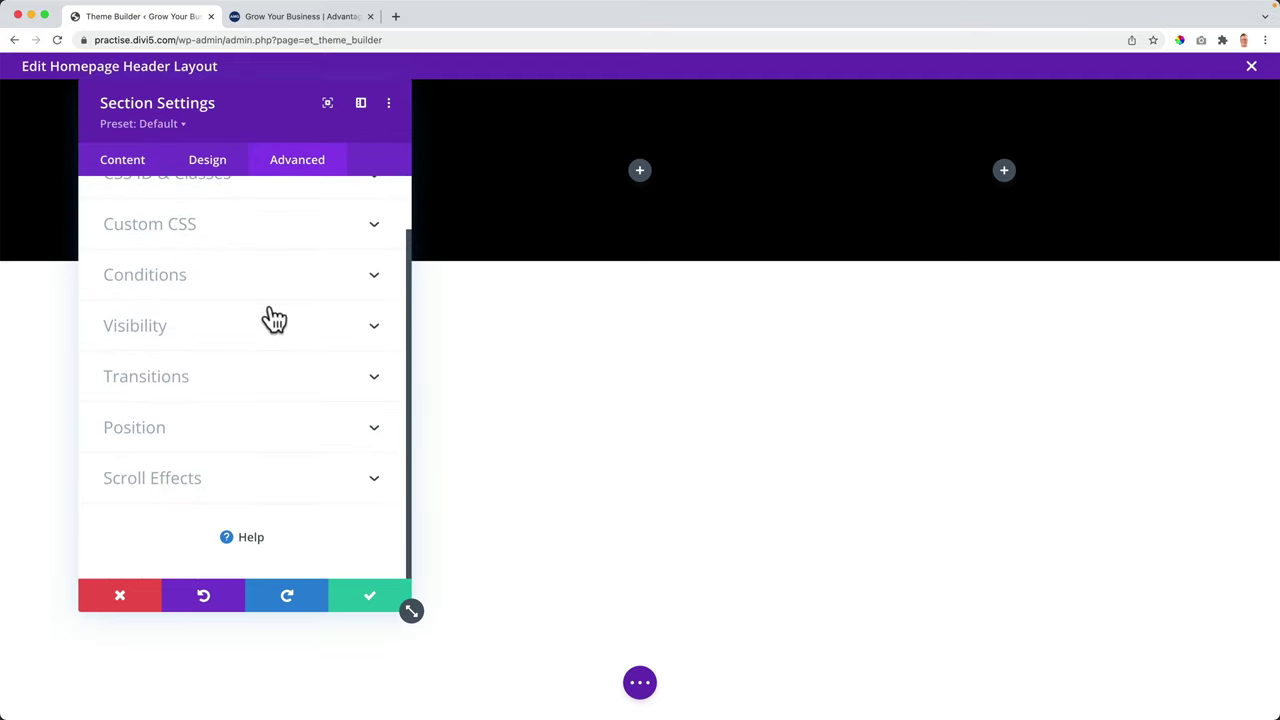
pyautogui.click(157, 482)
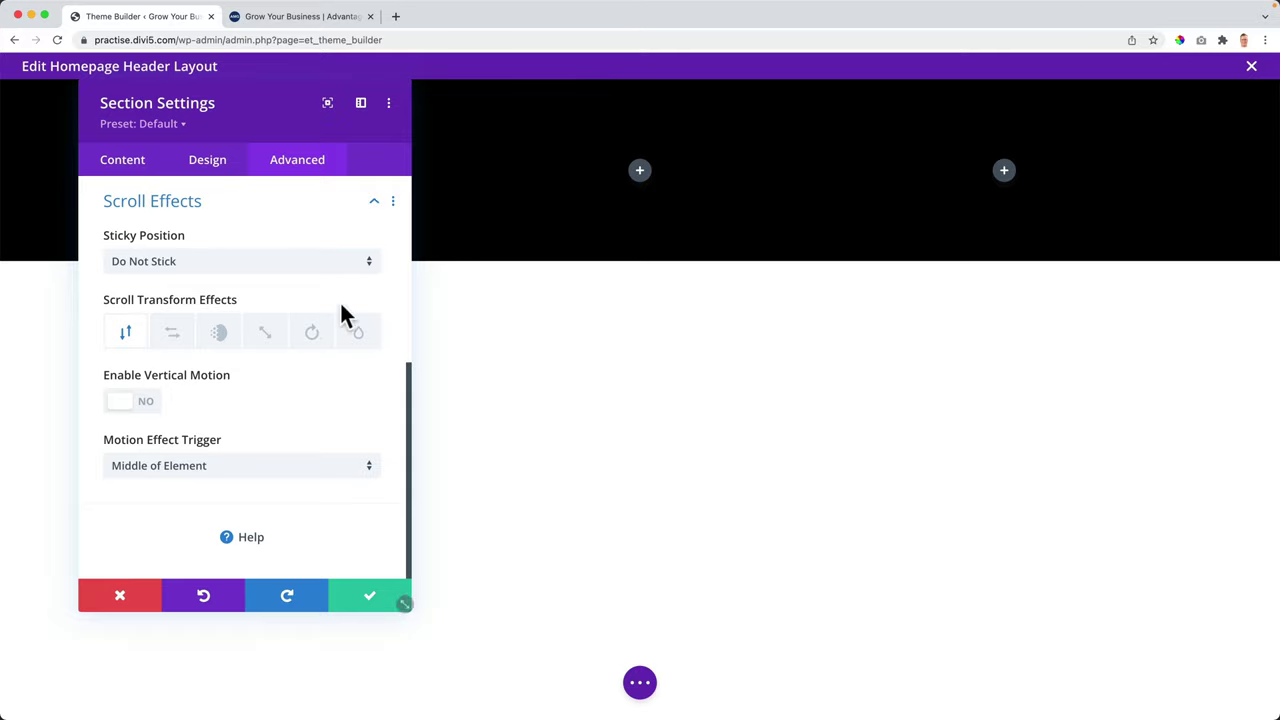
pyautogui.click(180, 264)
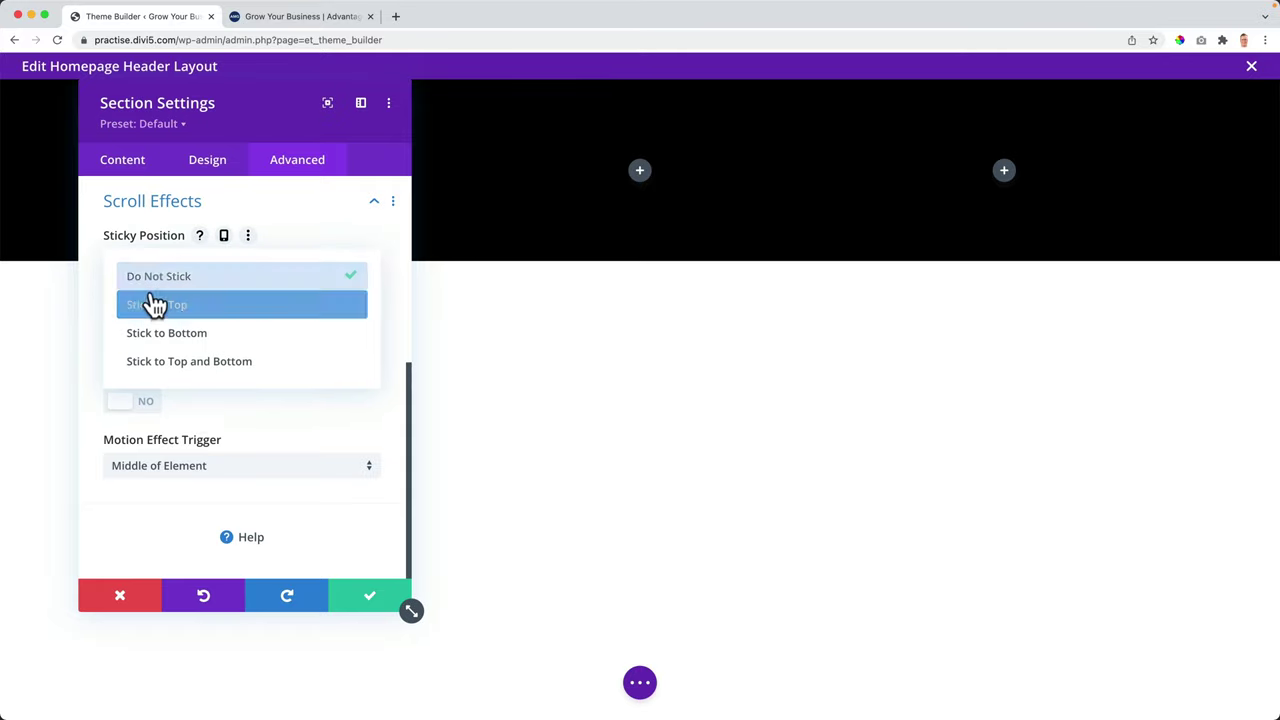
pyautogui.click(156, 305)
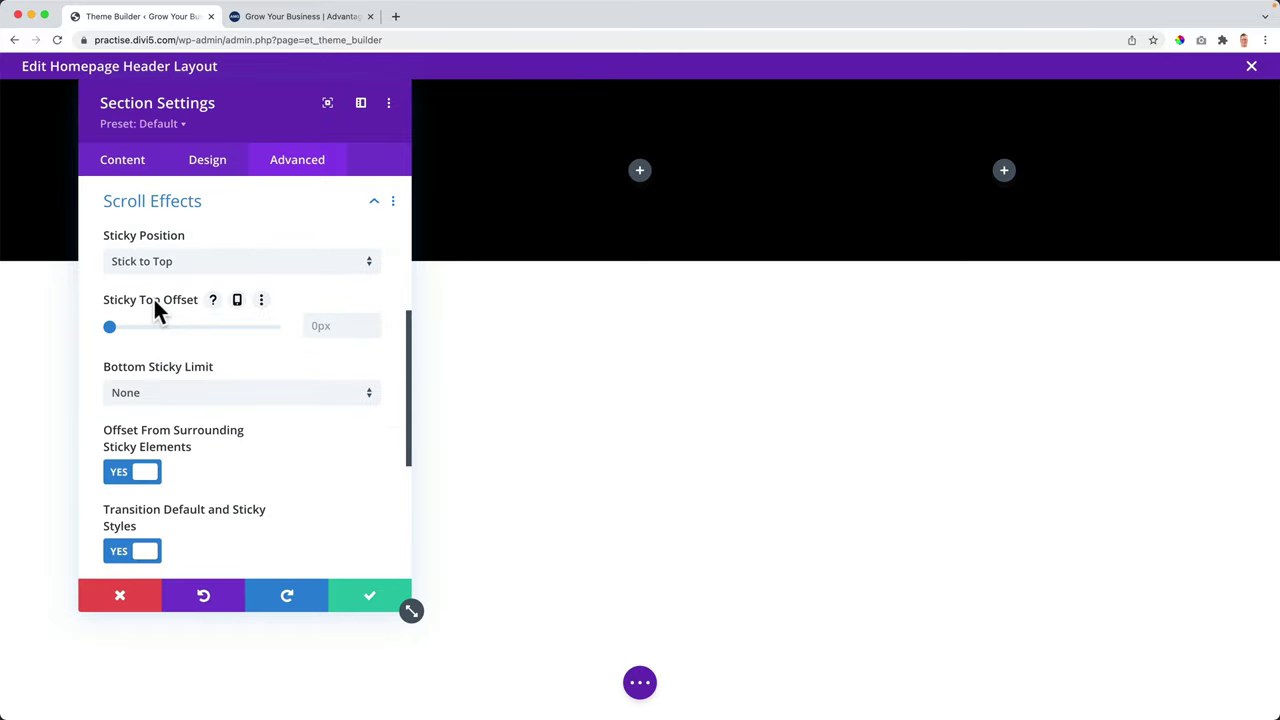
pyautogui.scroll(5, 205, 420)
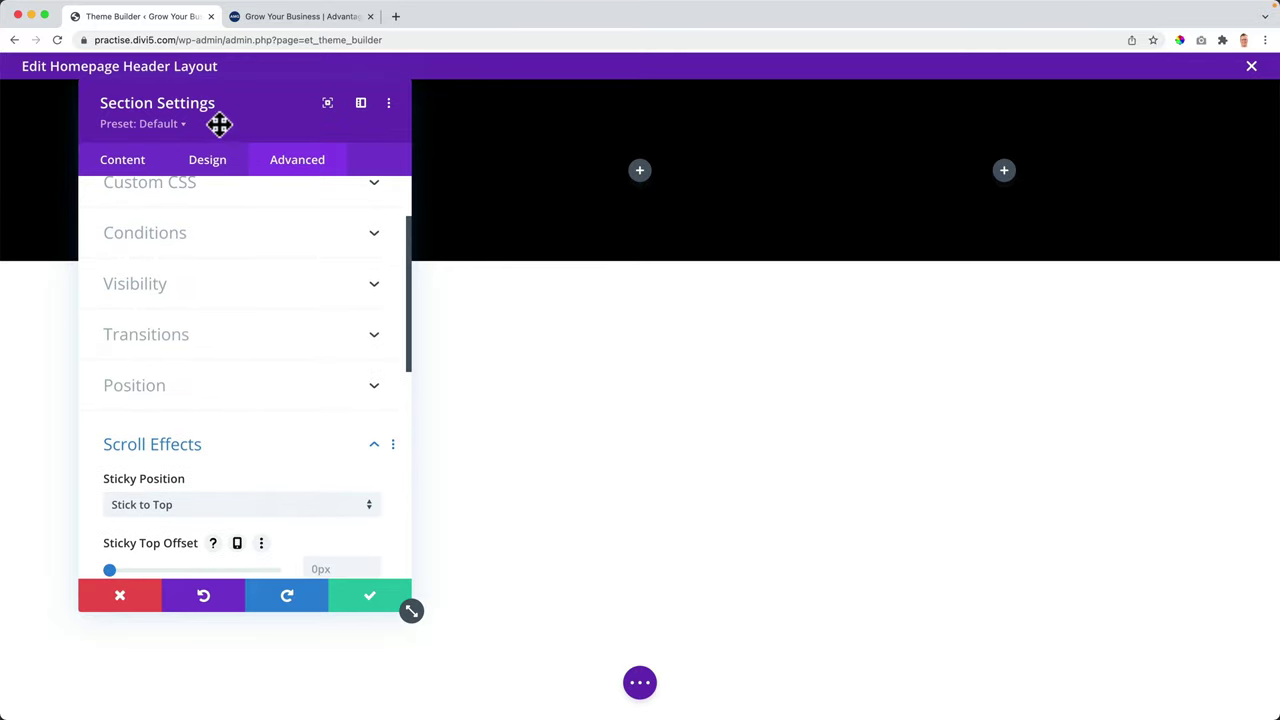
pyautogui.moveTo(217, 123); pyautogui.dragTo(606, 103)
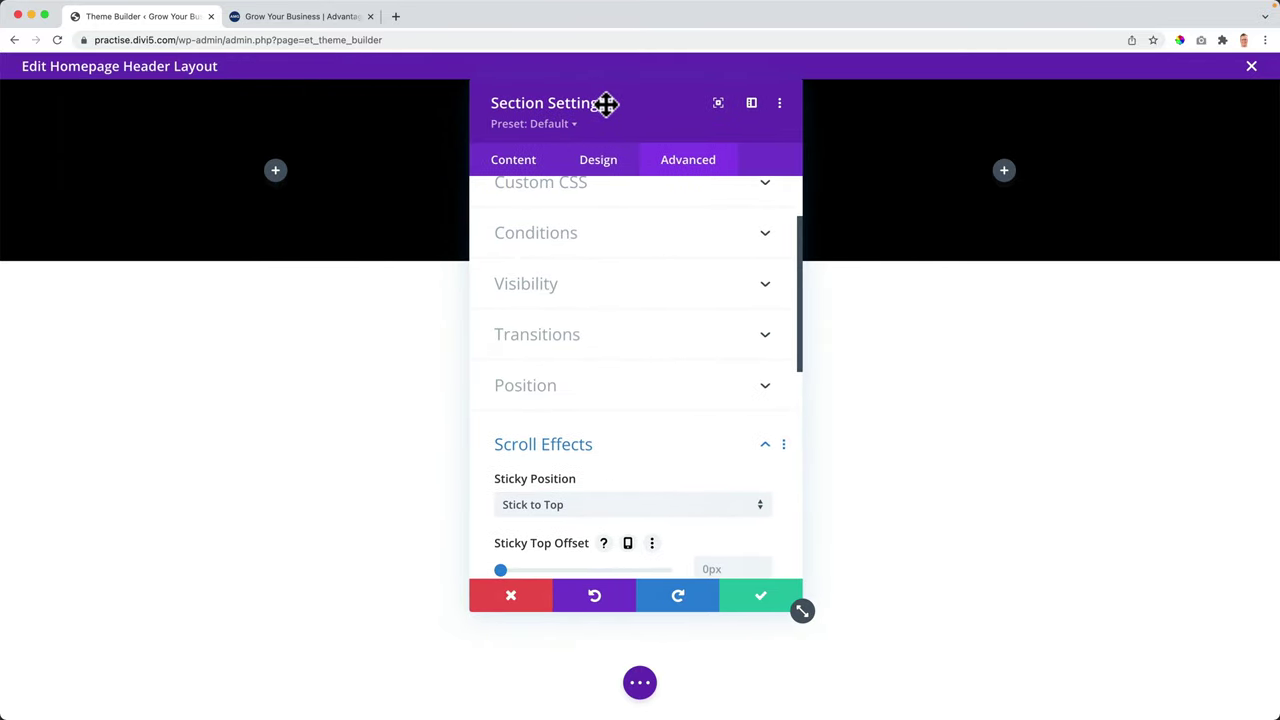
# Step: Set the header section's linked top and bottom padding to 0px and save the section settings
pyautogui.click(602, 163)
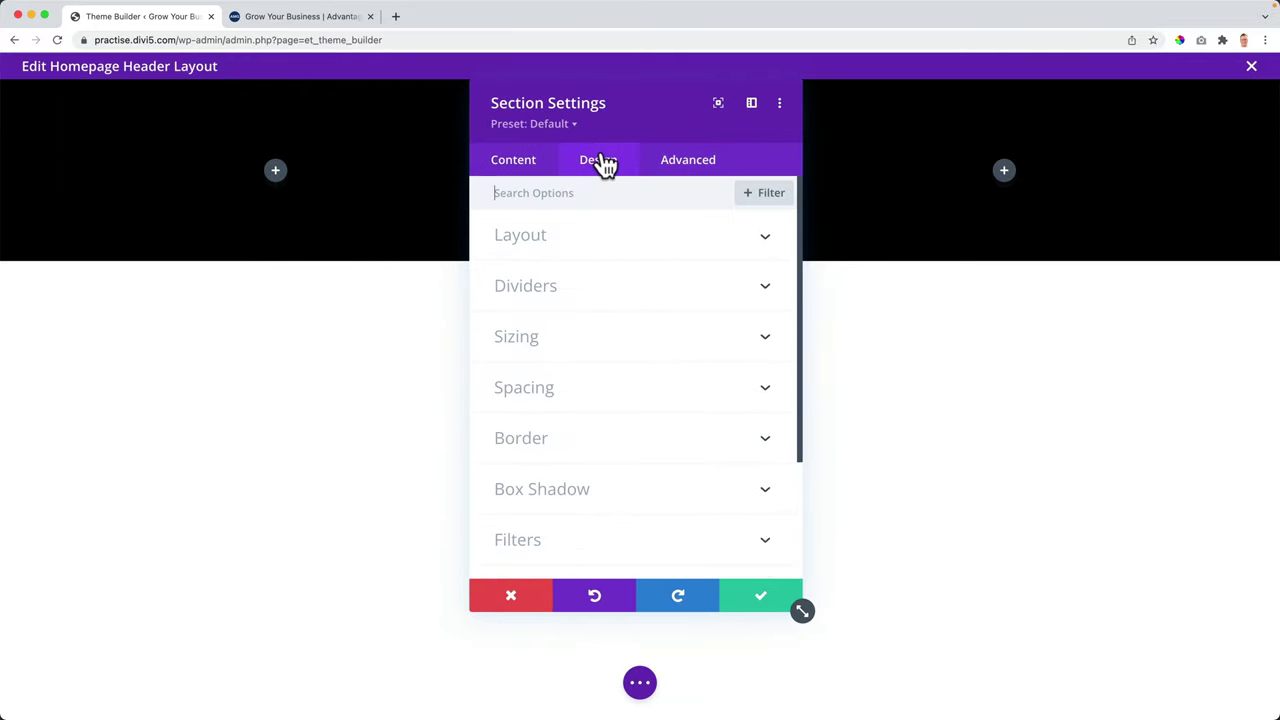
pyautogui.click(531, 390)
pyautogui.click(516, 346)
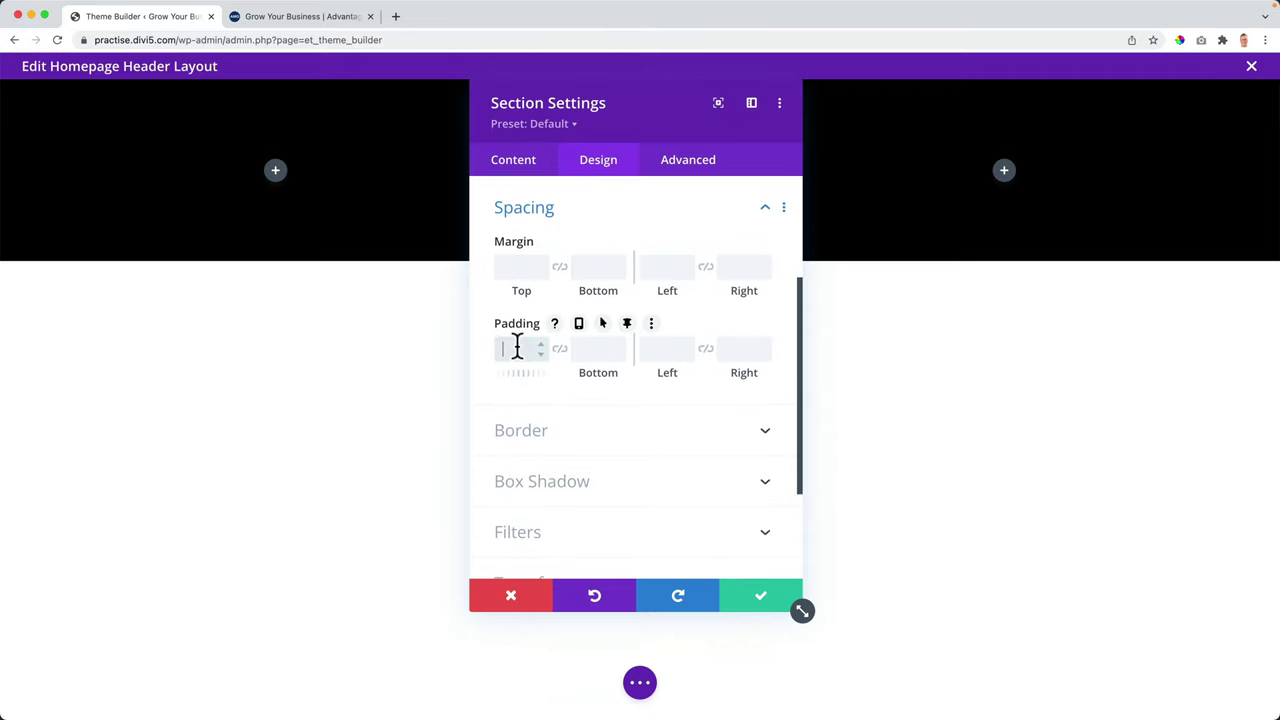
pyautogui.click(562, 350)
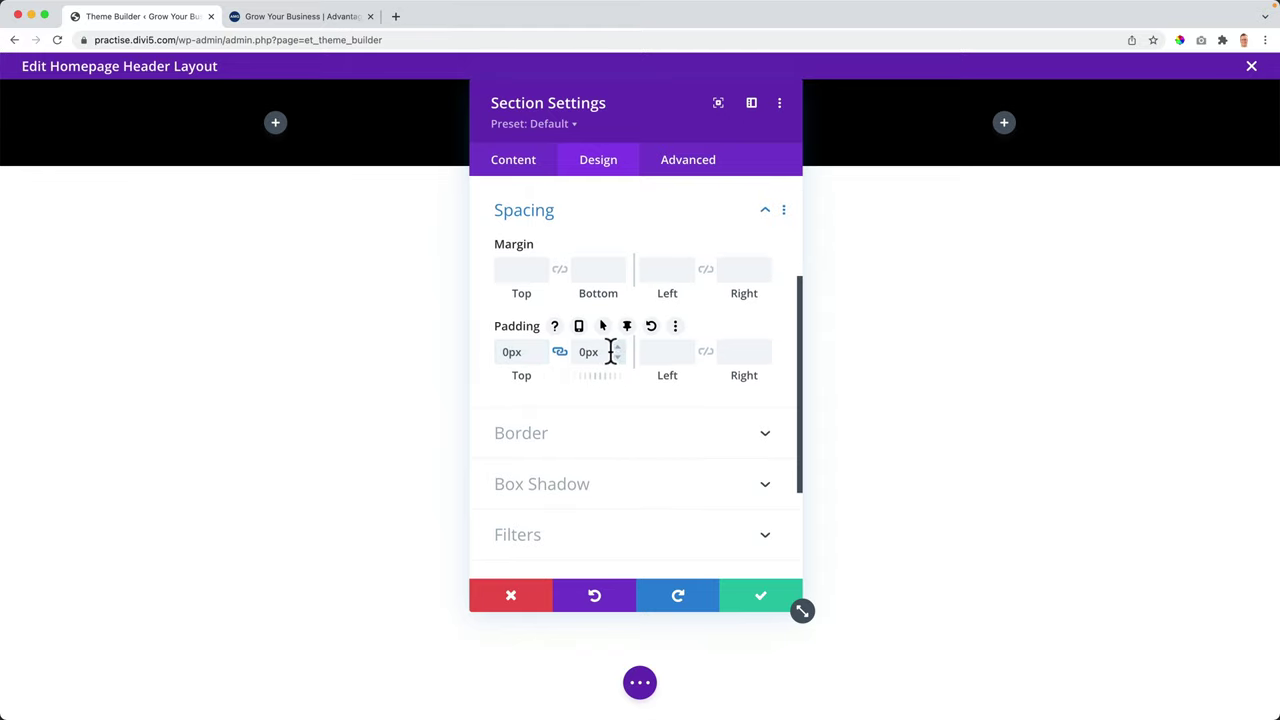
pyautogui.click(757, 598)
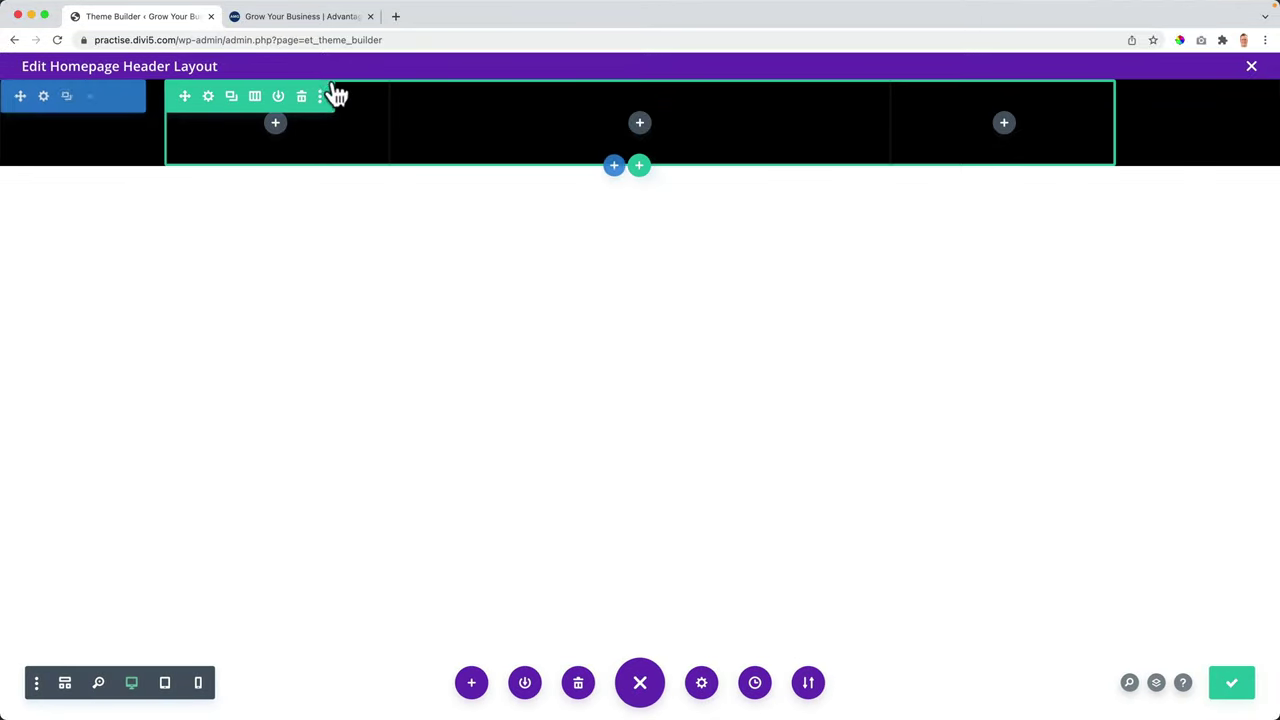
# Step: Check the header on the live homepage, exit the header layout editor and save the Theme Builder changes
pyautogui.click(320, 18)
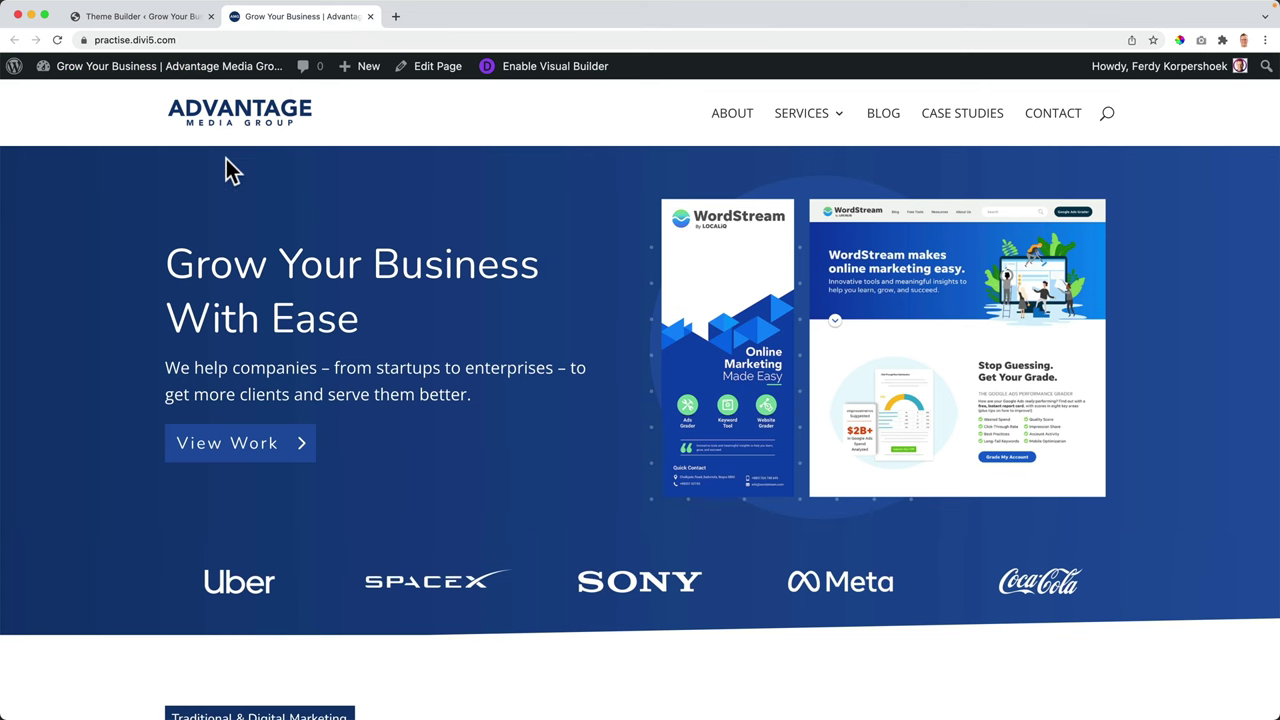
pyautogui.click(262, 120)
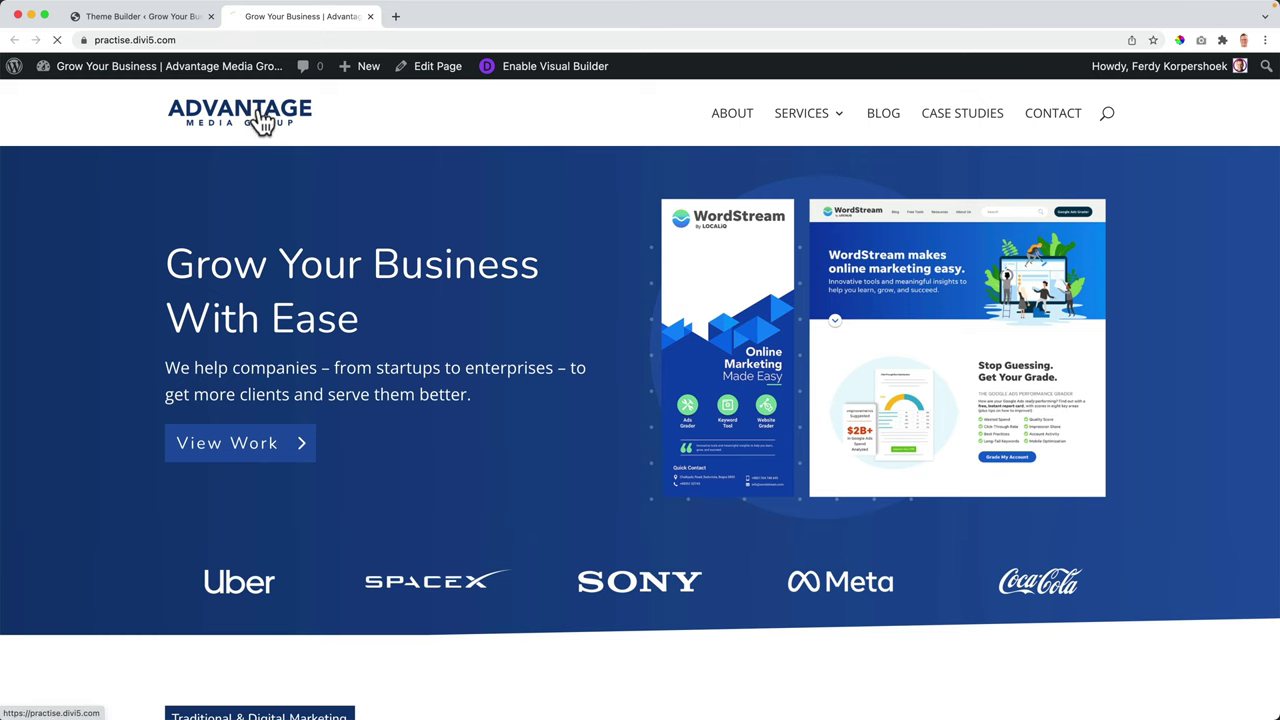
pyautogui.click(172, 18)
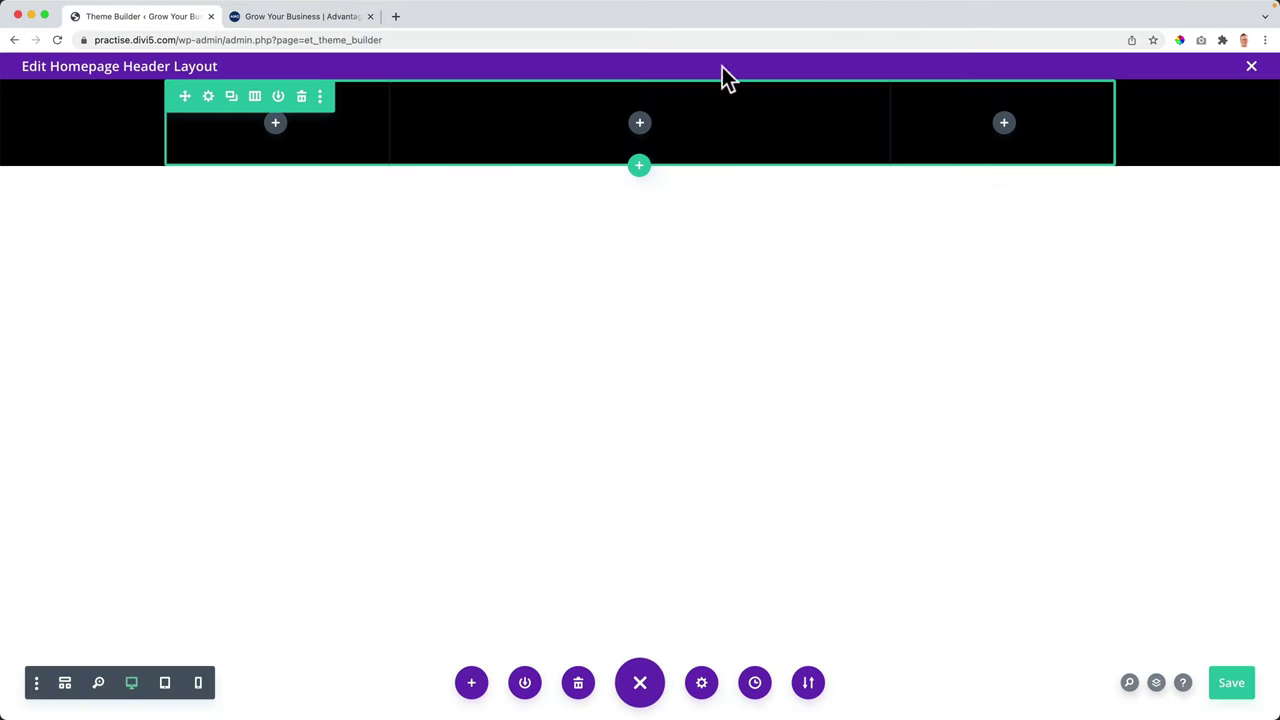
pyautogui.click(1250, 70)
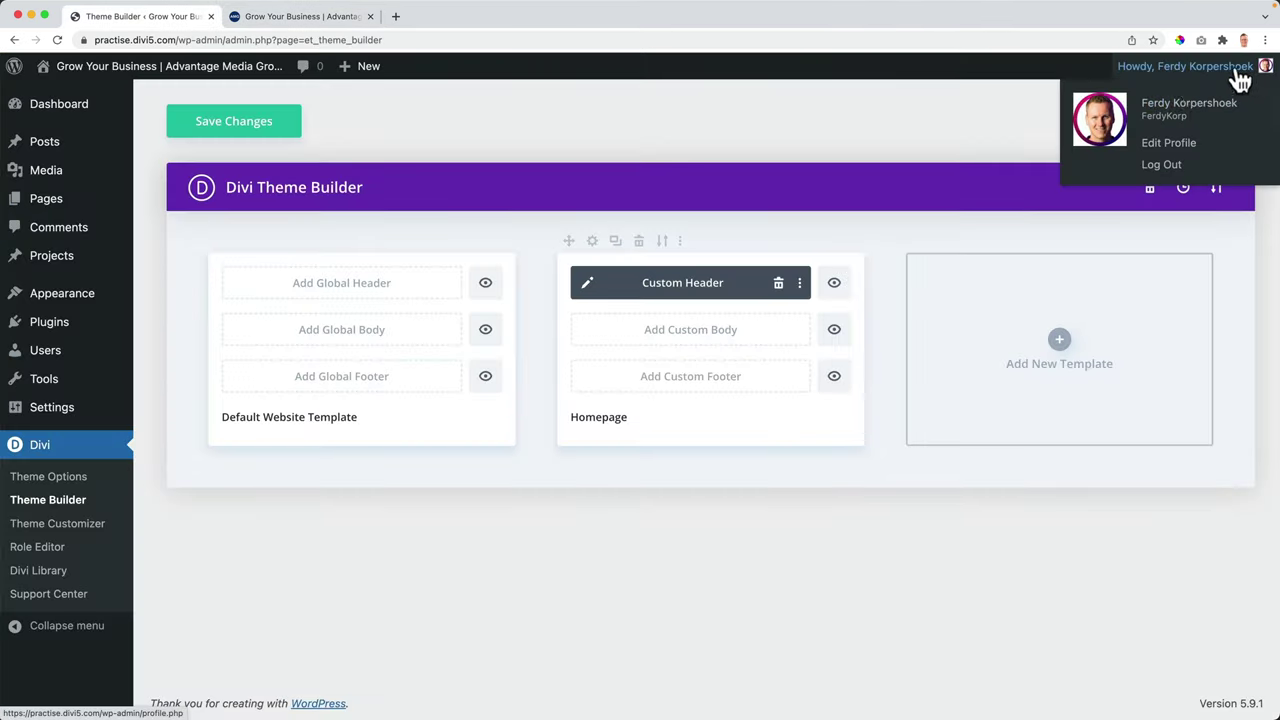
pyautogui.click(222, 128)
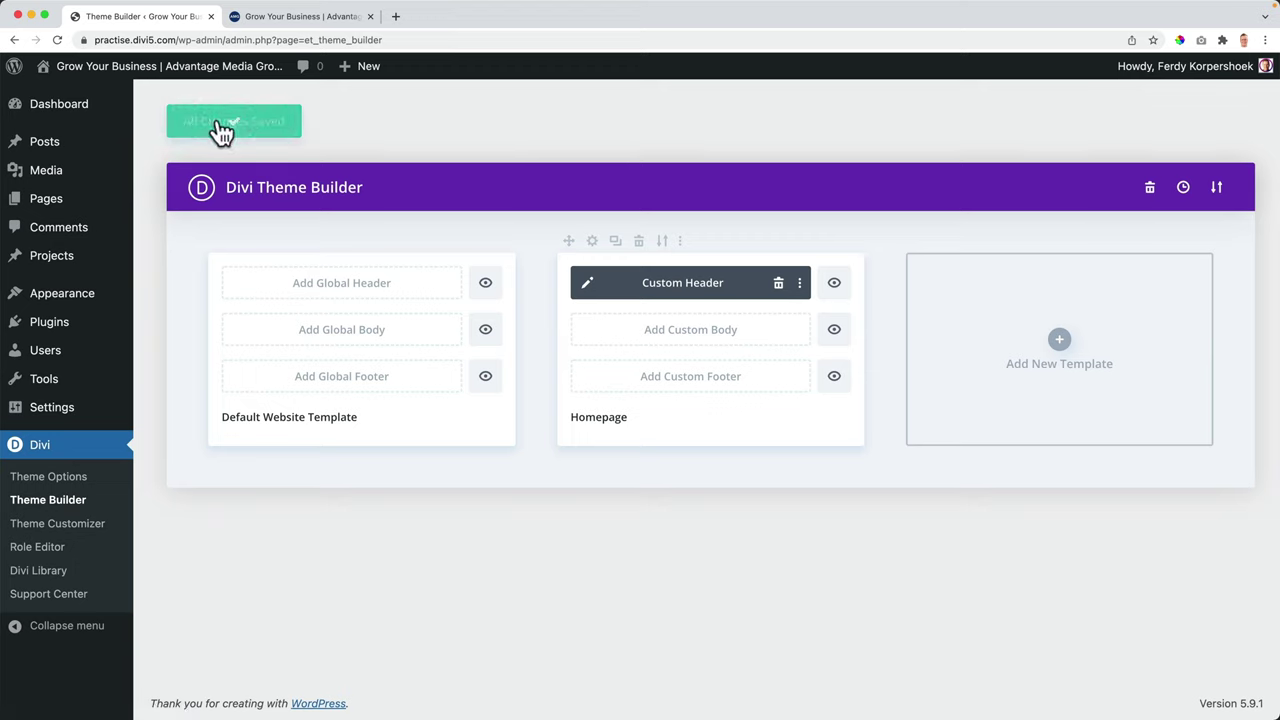
# Step: View the live homepage and the /about page to compare which header each one uses
pyautogui.click(295, 18)
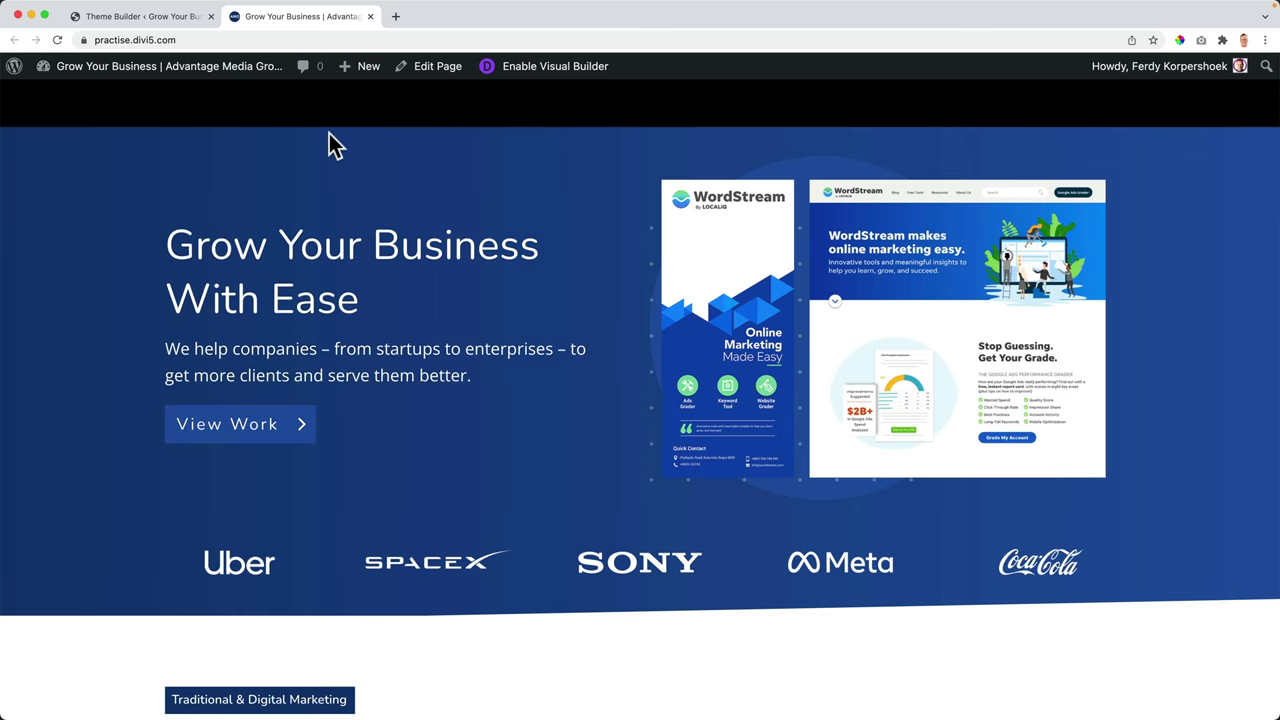
pyautogui.click(194, 40)
pyautogui.click(250, 40)
pyautogui.write('/a')
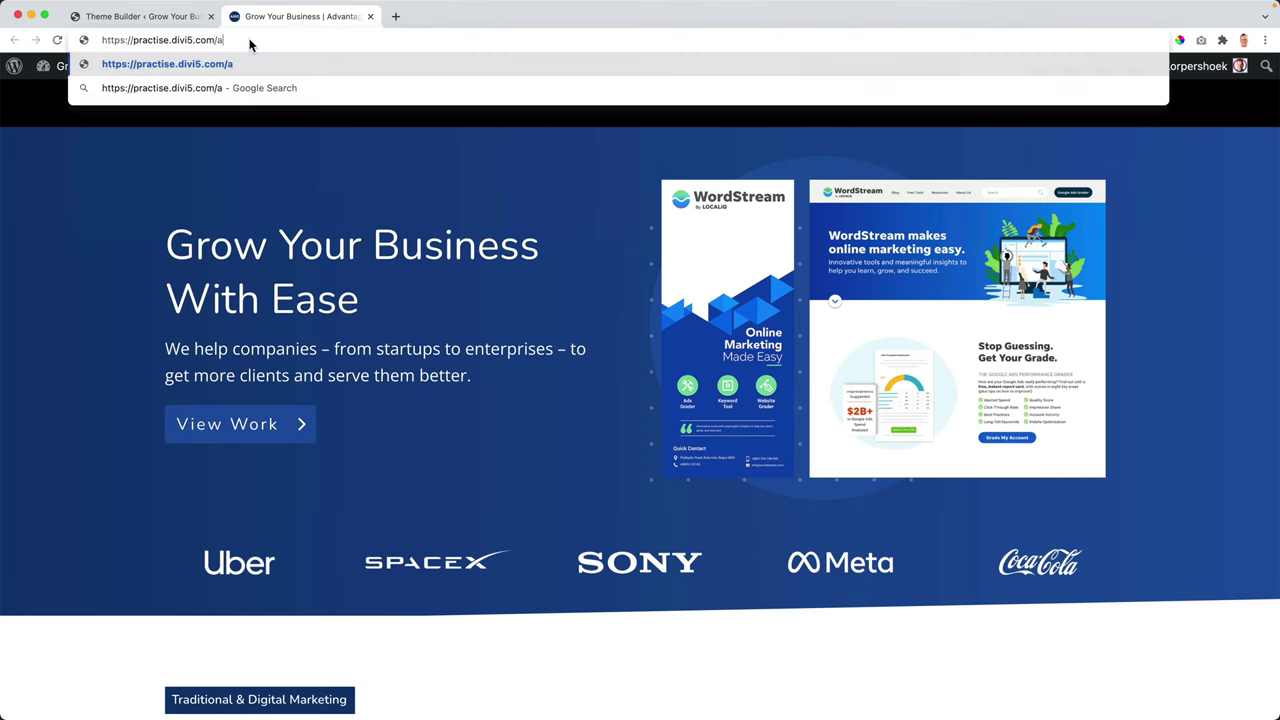
pyautogui.write('bout')
pyautogui.press('Return')
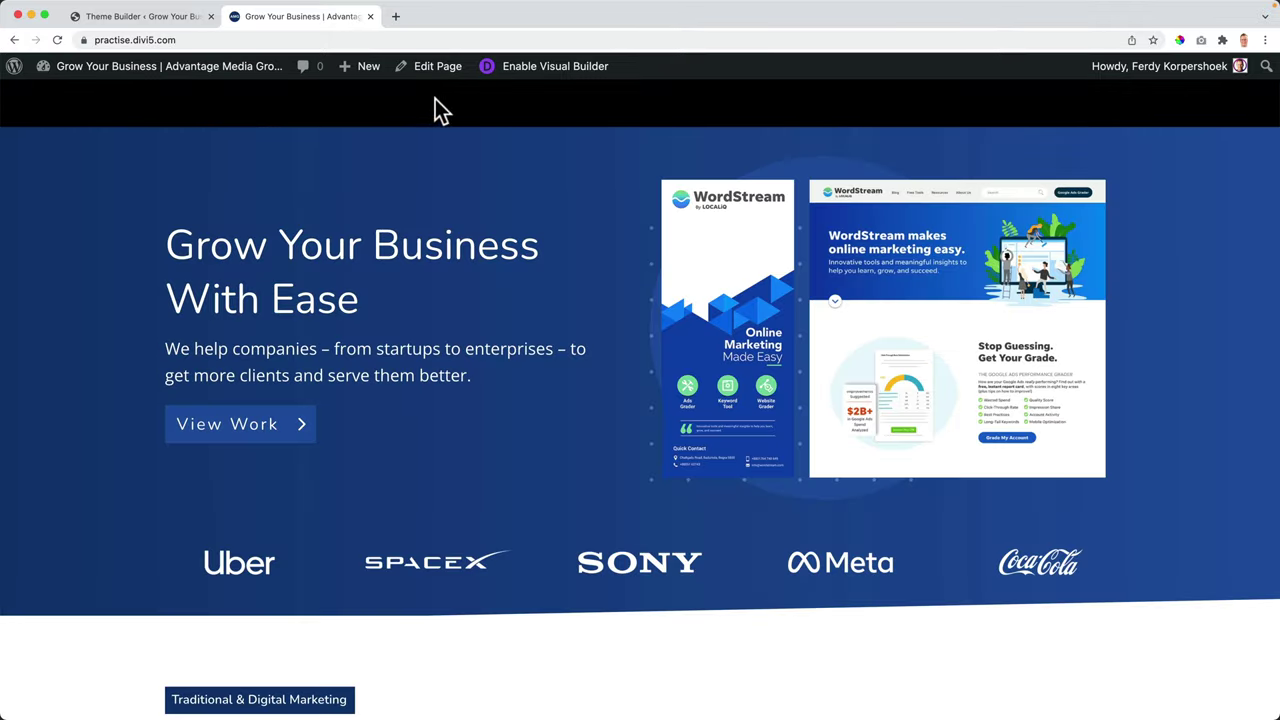
# Step: Reopen the Homepage template's custom header and set the row's linked top and bottom padding to 20px
pyautogui.click(150, 17)
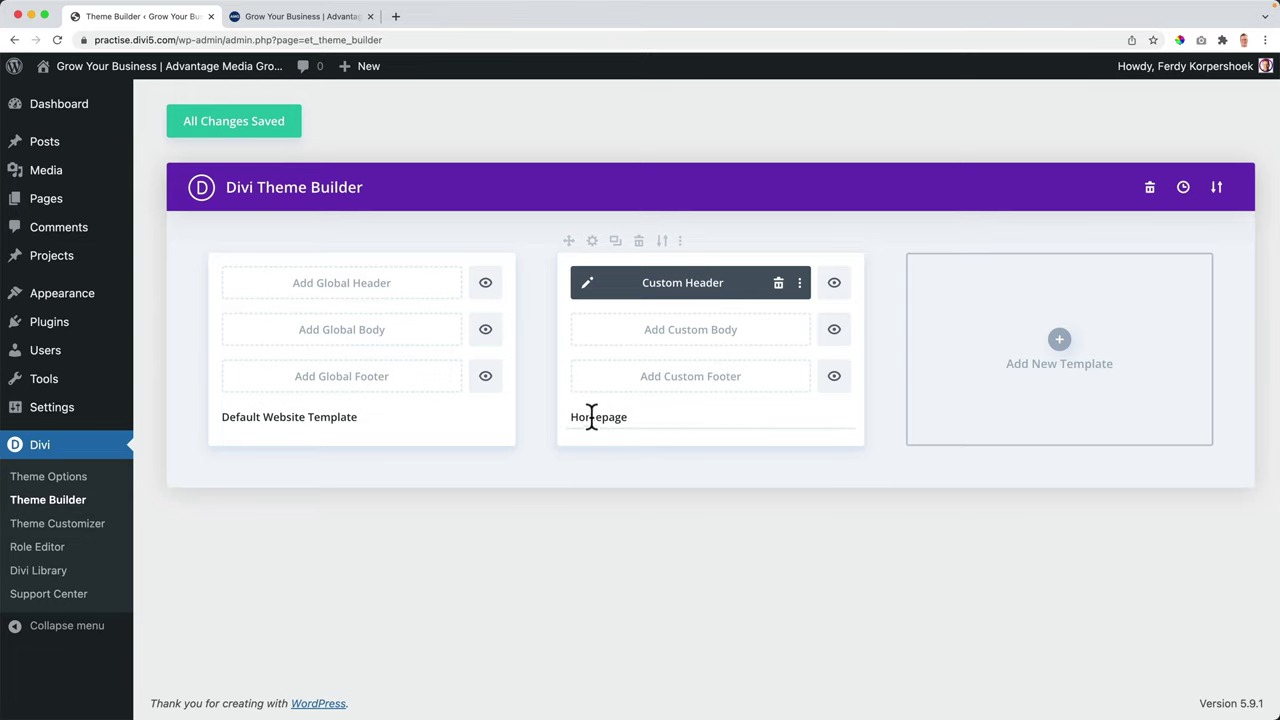
pyautogui.click(588, 284)
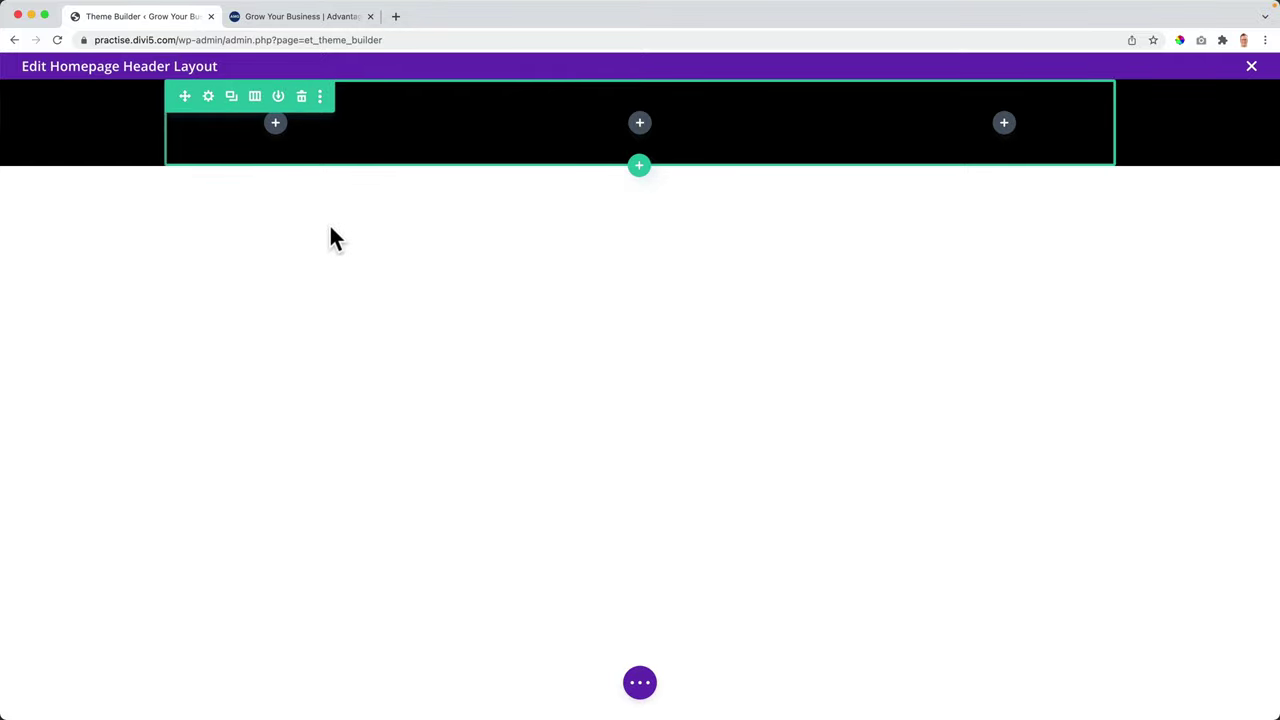
pyautogui.click(209, 97)
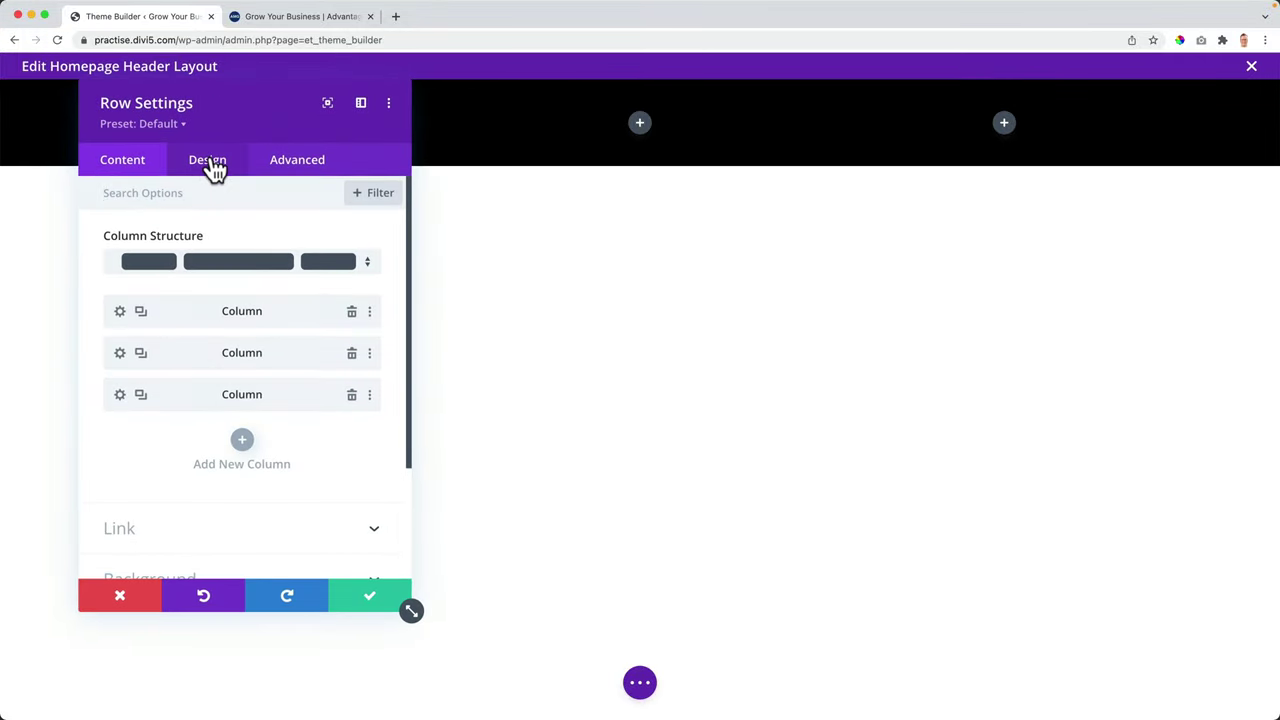
pyautogui.click(210, 165)
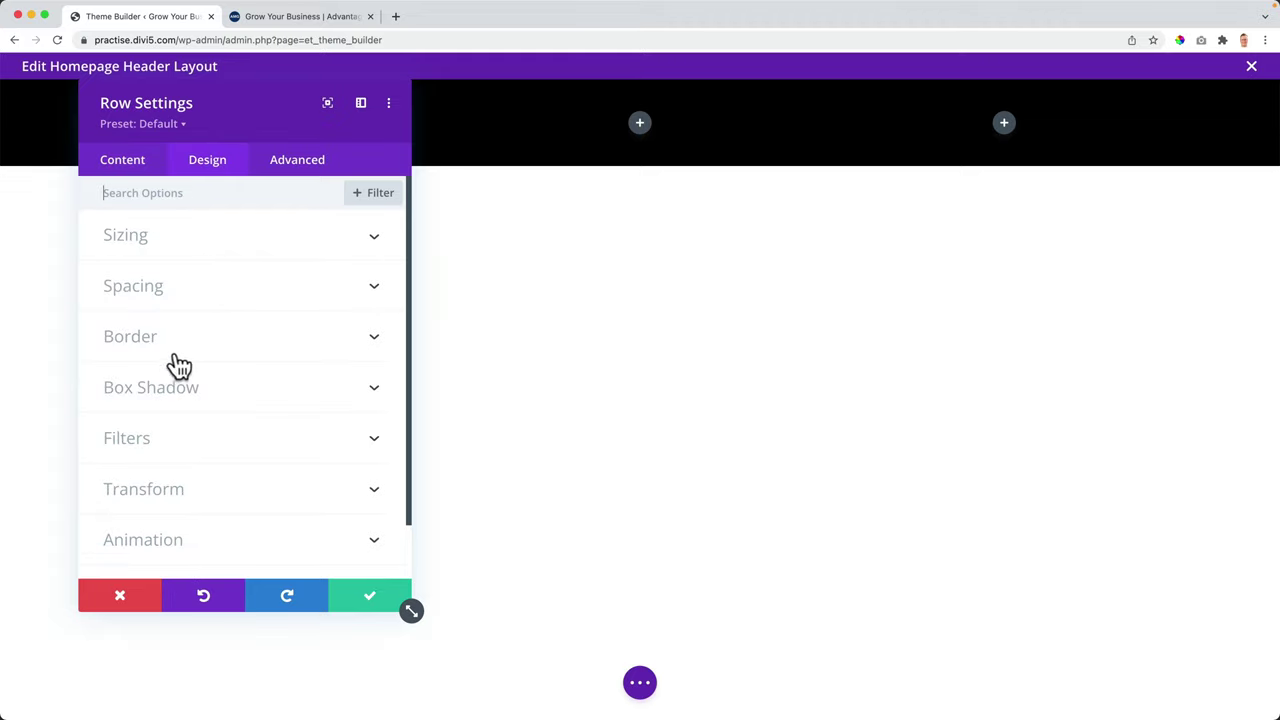
pyautogui.click(154, 305)
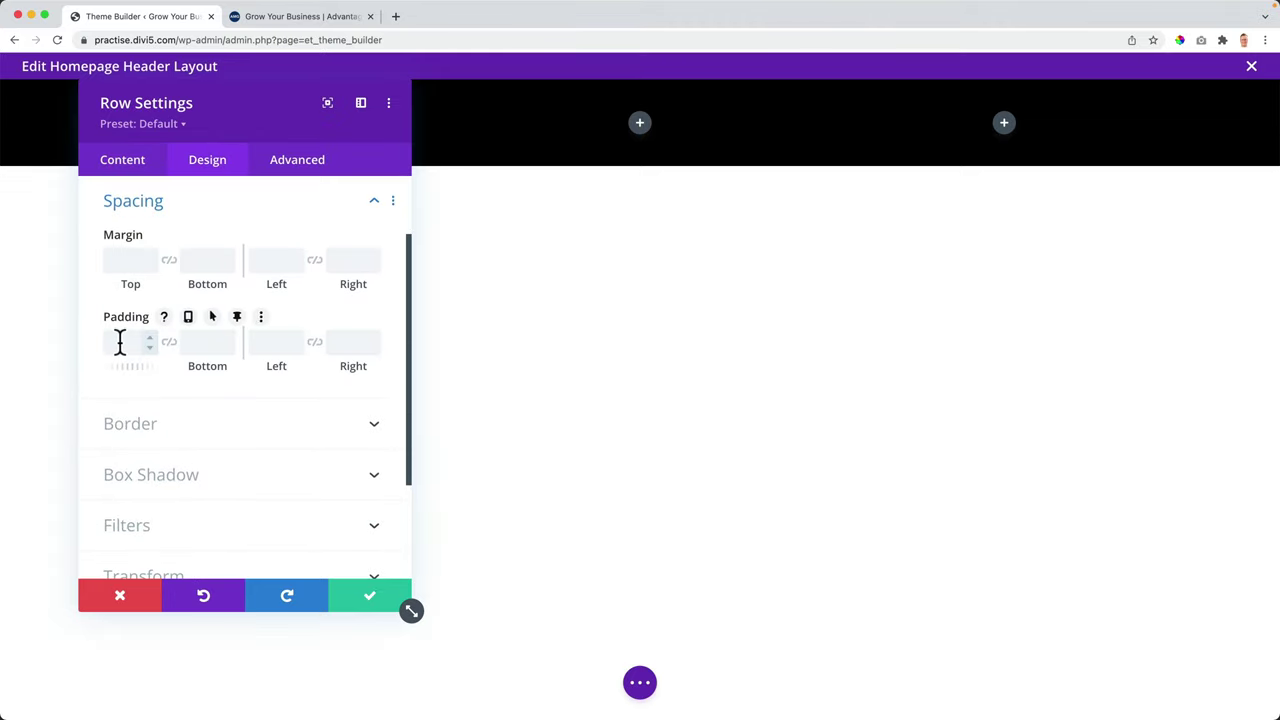
pyautogui.click(119, 341)
pyautogui.write('10px')
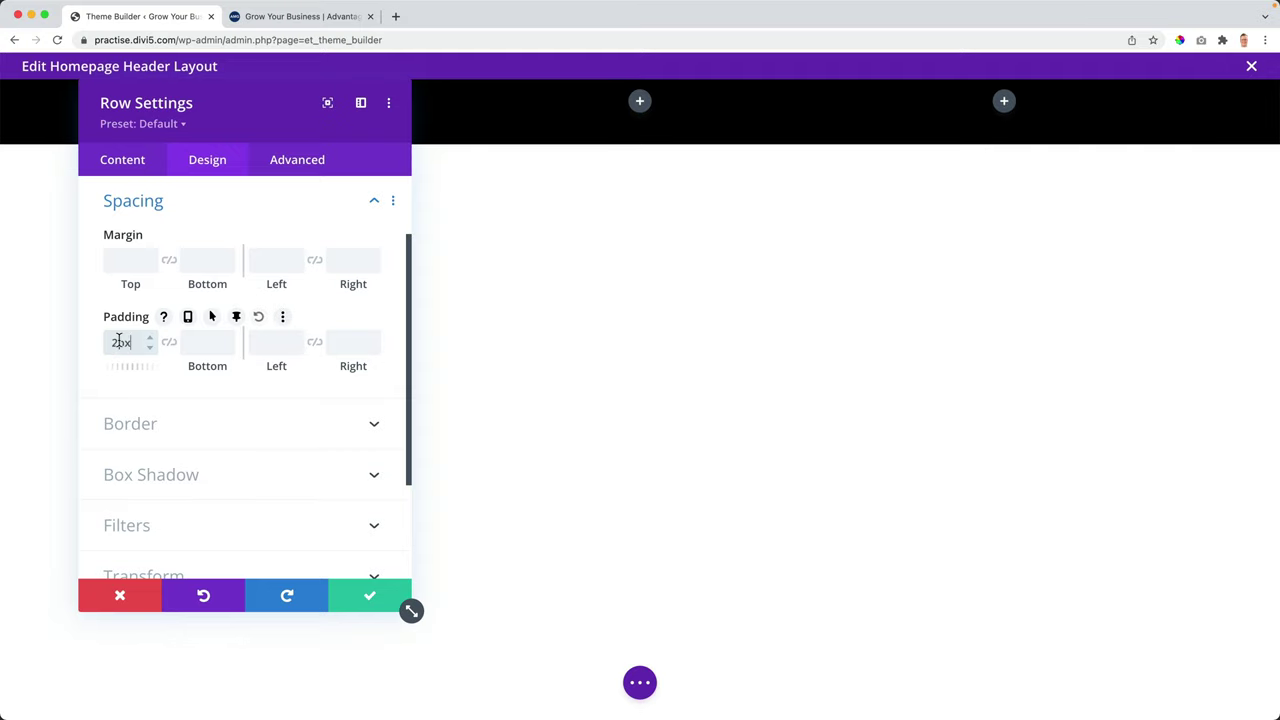
pyautogui.click(169, 342)
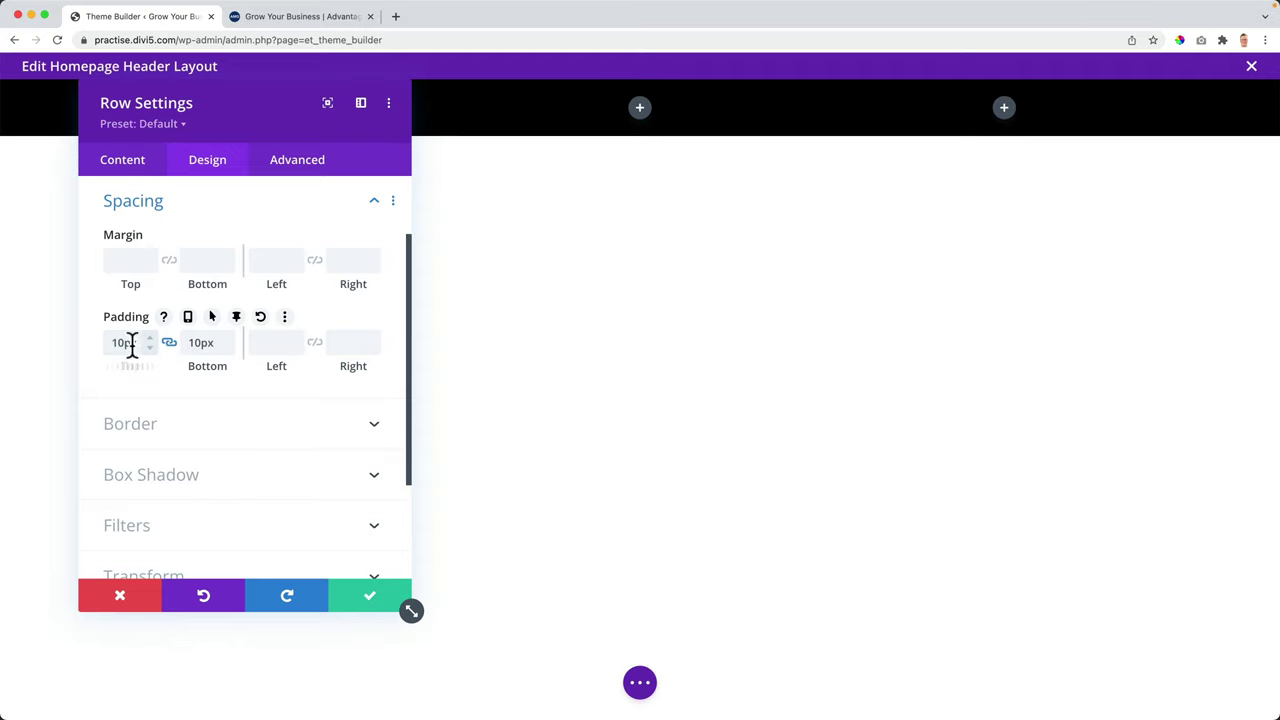
pyautogui.click(127, 342)
pyautogui.press('Up')
pyautogui.press('Up')
pyautogui.press('Up')
pyautogui.press('Up')
pyautogui.press('Up')
pyautogui.press('Up')
pyautogui.press('Up')
pyautogui.press('Up')
pyautogui.press('Up')
pyautogui.press('Up')
pyautogui.press('Up')
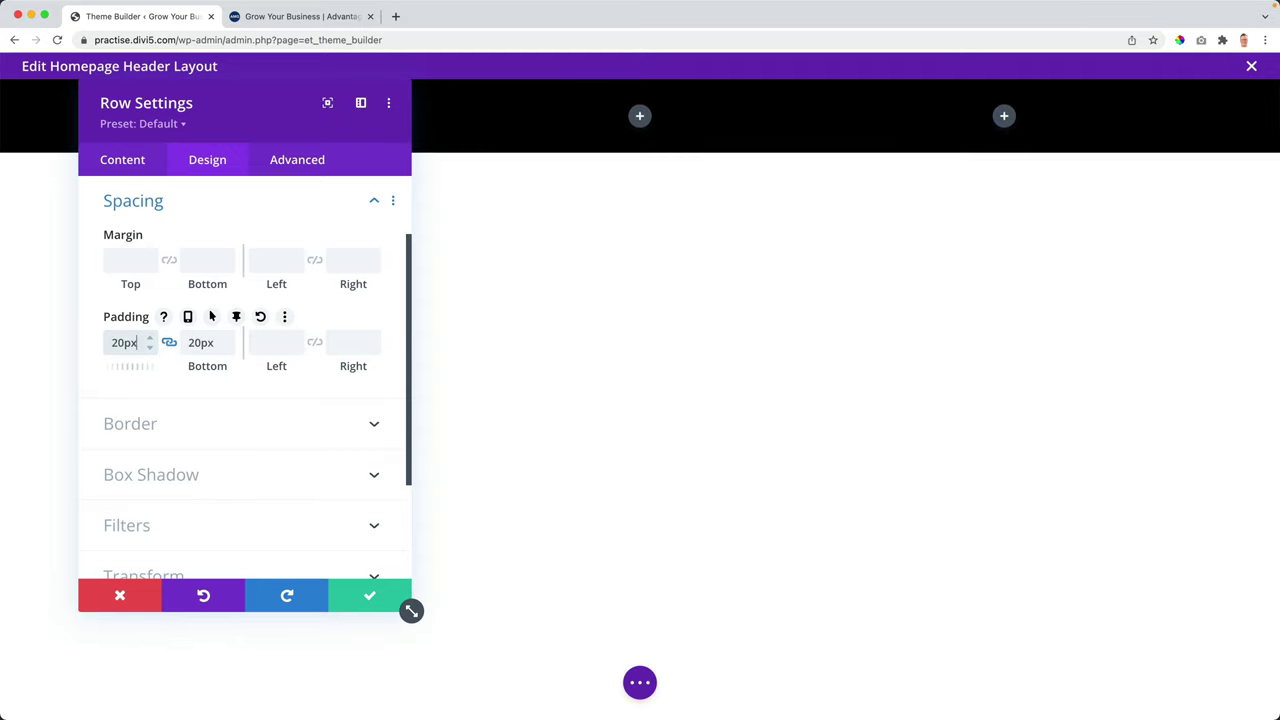
pyautogui.press('Down')
pyautogui.scroll(2, 150, 338)
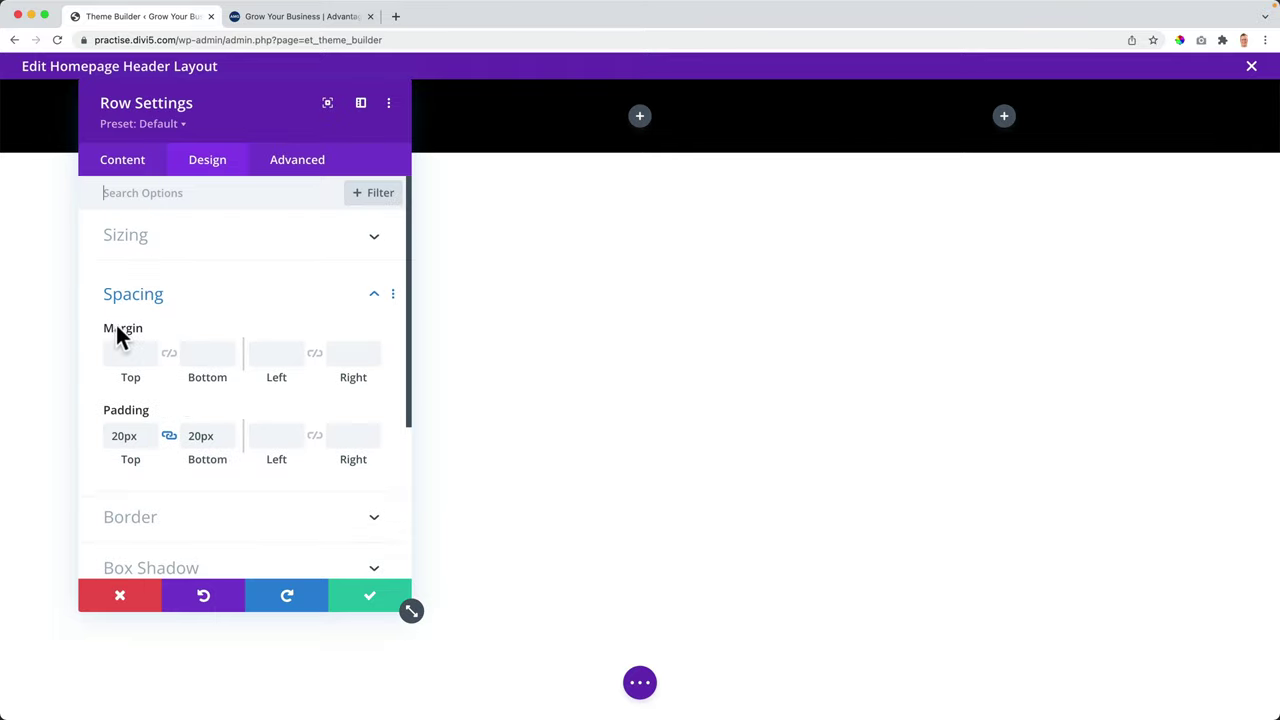
# Step: Enable a custom gutter width of 1 for the header row, moving the settings window off the first column, and save the row settings
pyautogui.click(147, 245)
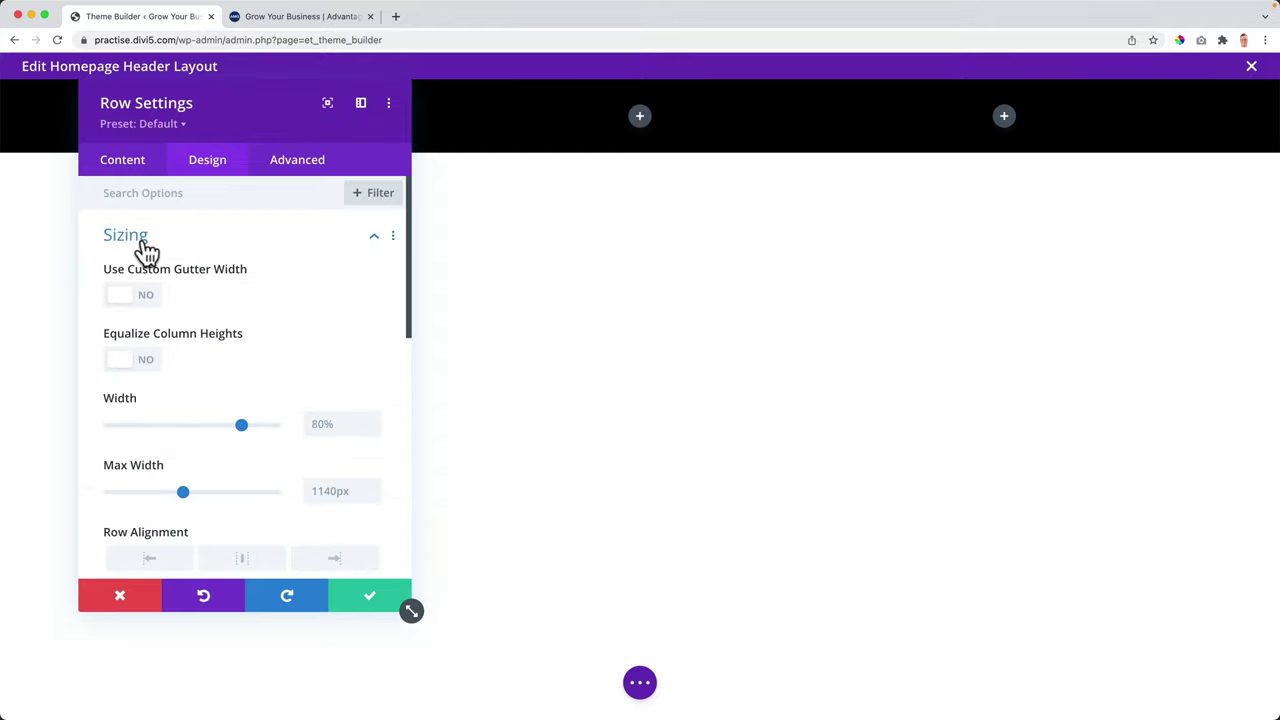
pyautogui.click(134, 296)
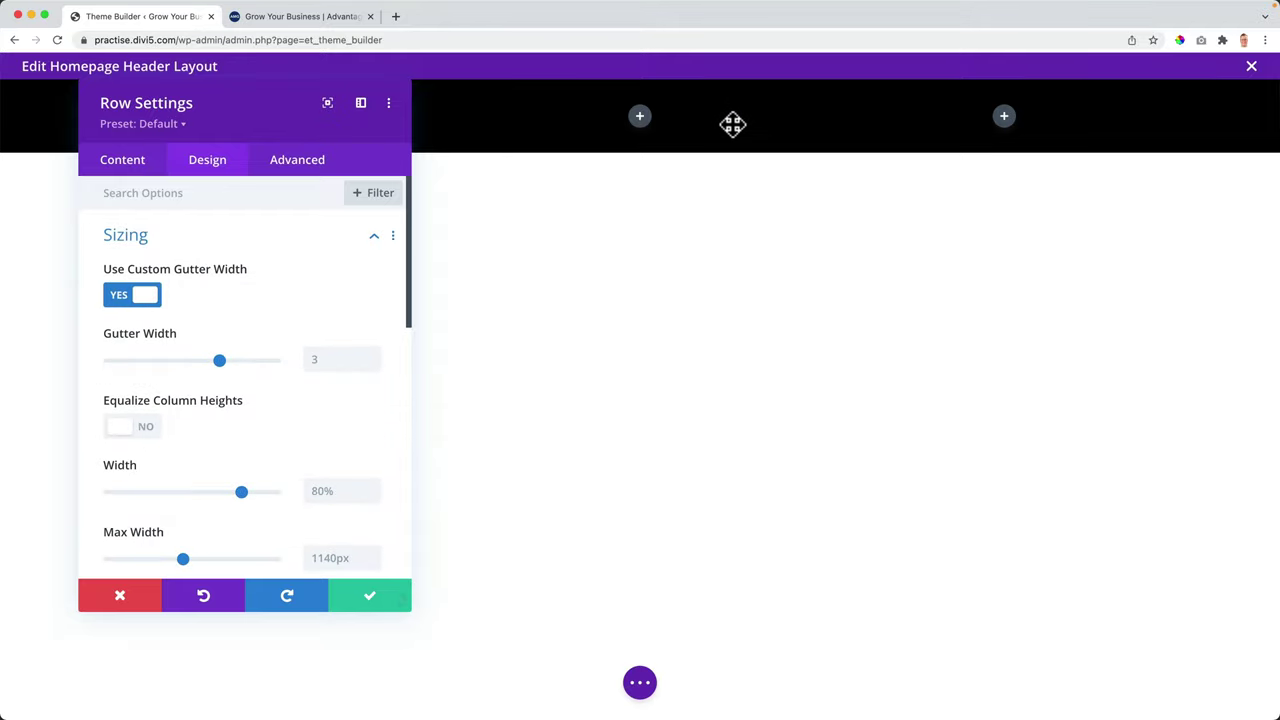
pyautogui.doubleClick(334, 362)
pyautogui.write('1')
pyautogui.moveTo(251, 109); pyautogui.dragTo(1012, 164)
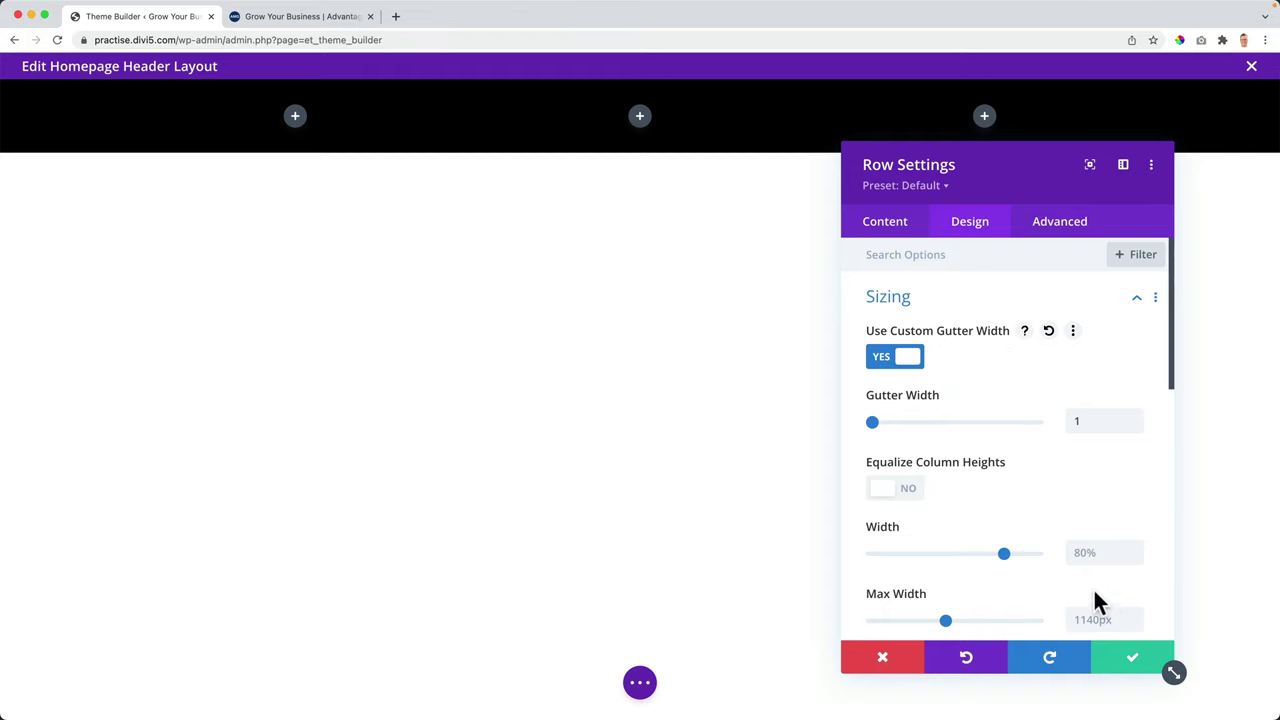
pyautogui.click(1131, 660)
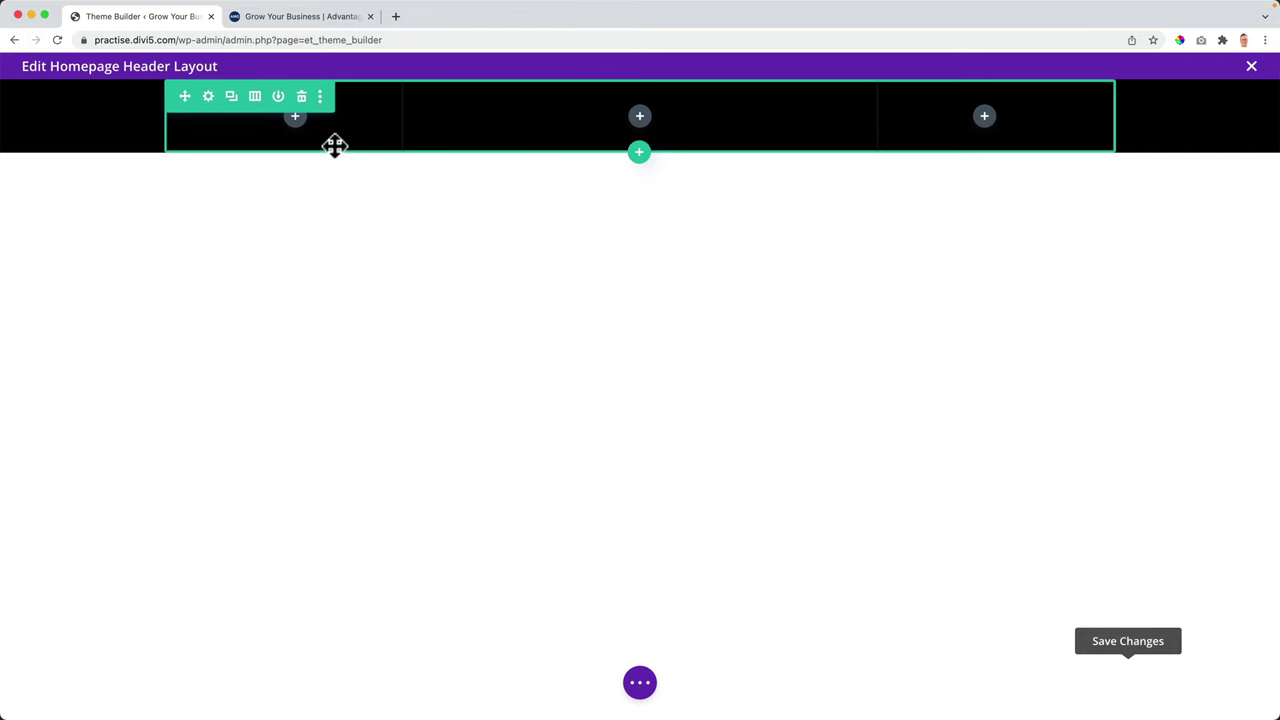
# Step: Insert an Image module in the header row's first column using Advantage-Logo-White.png from the media library, and save it
pyautogui.click(296, 118)
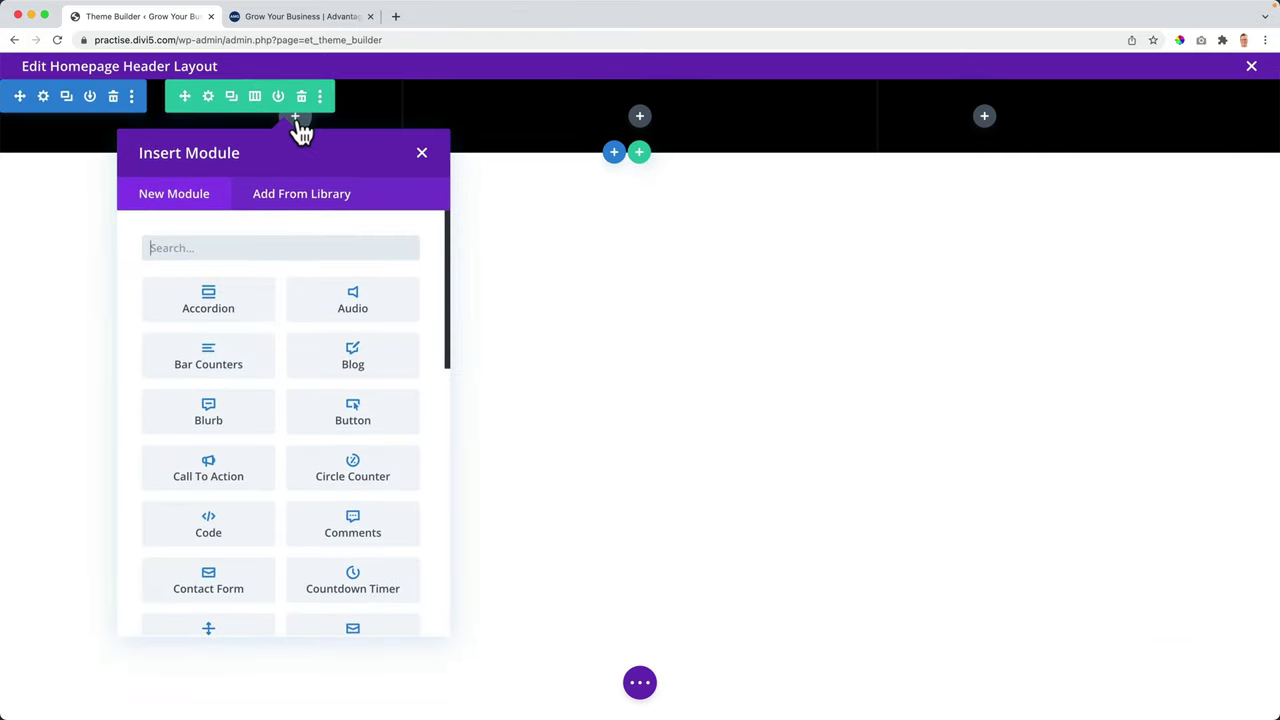
pyautogui.write('image')
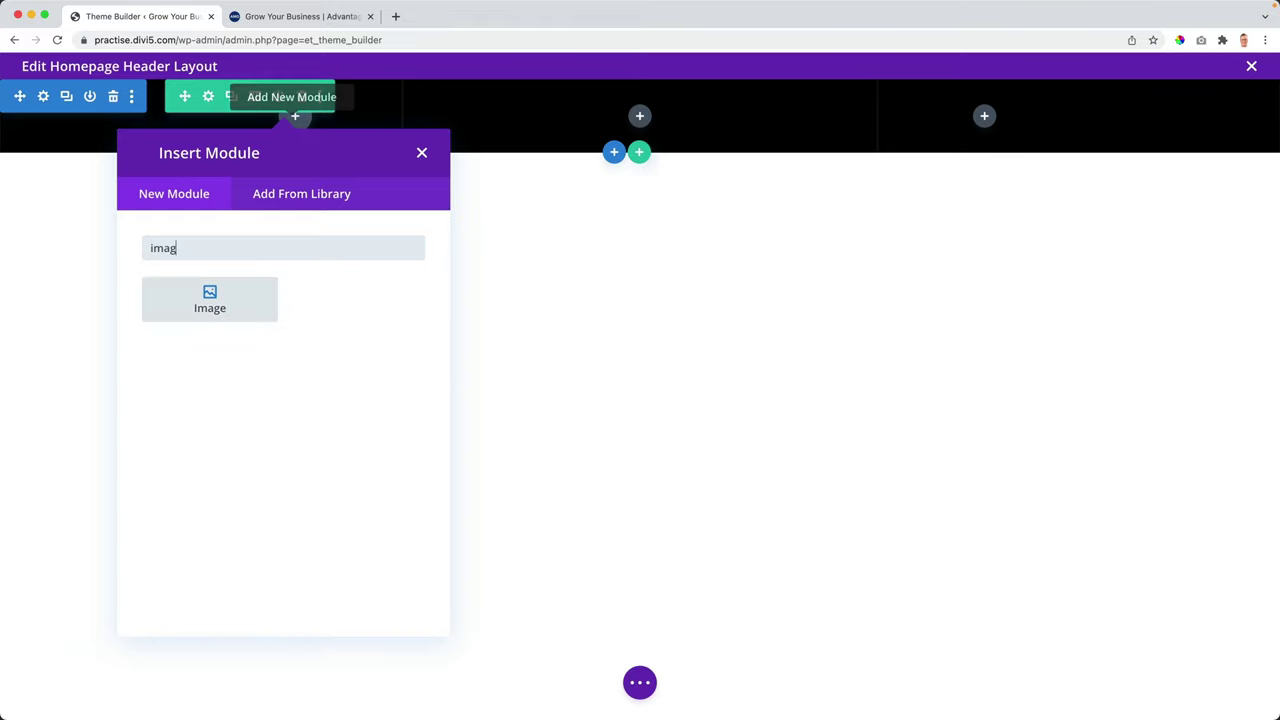
pyautogui.click(212, 312)
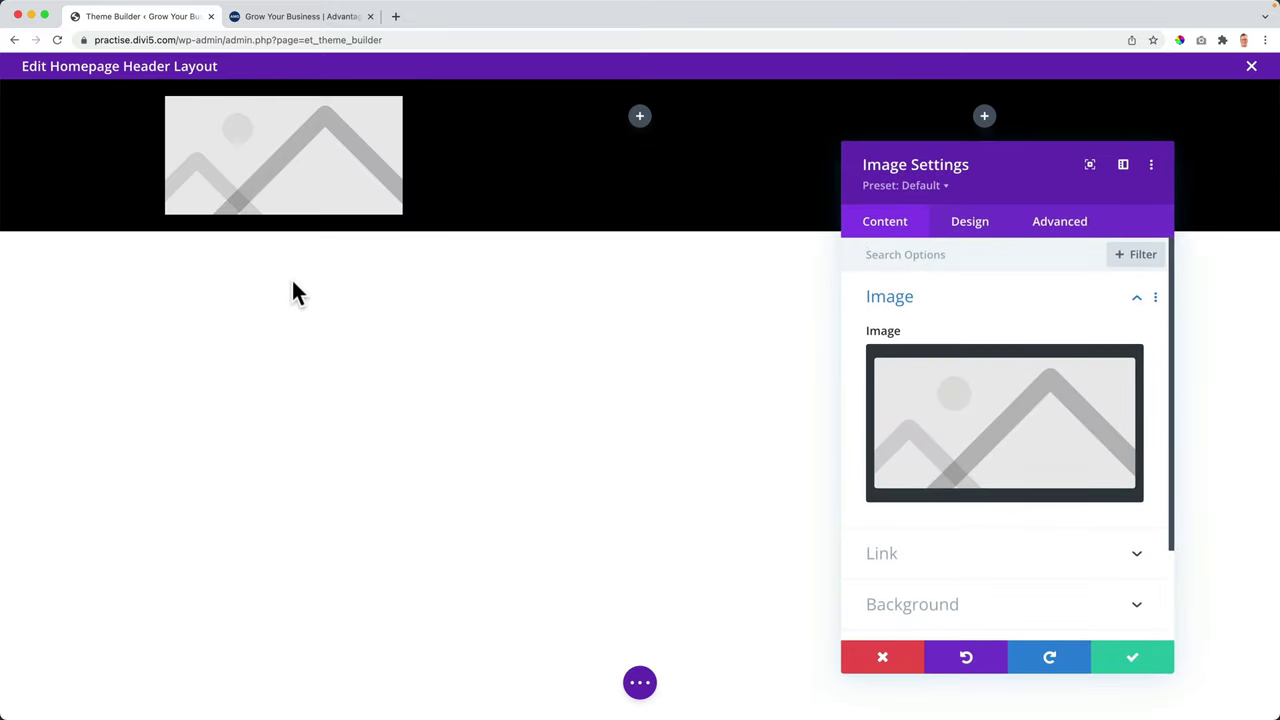
pyautogui.click(986, 417)
pyautogui.scroll(-4, 665, 389)
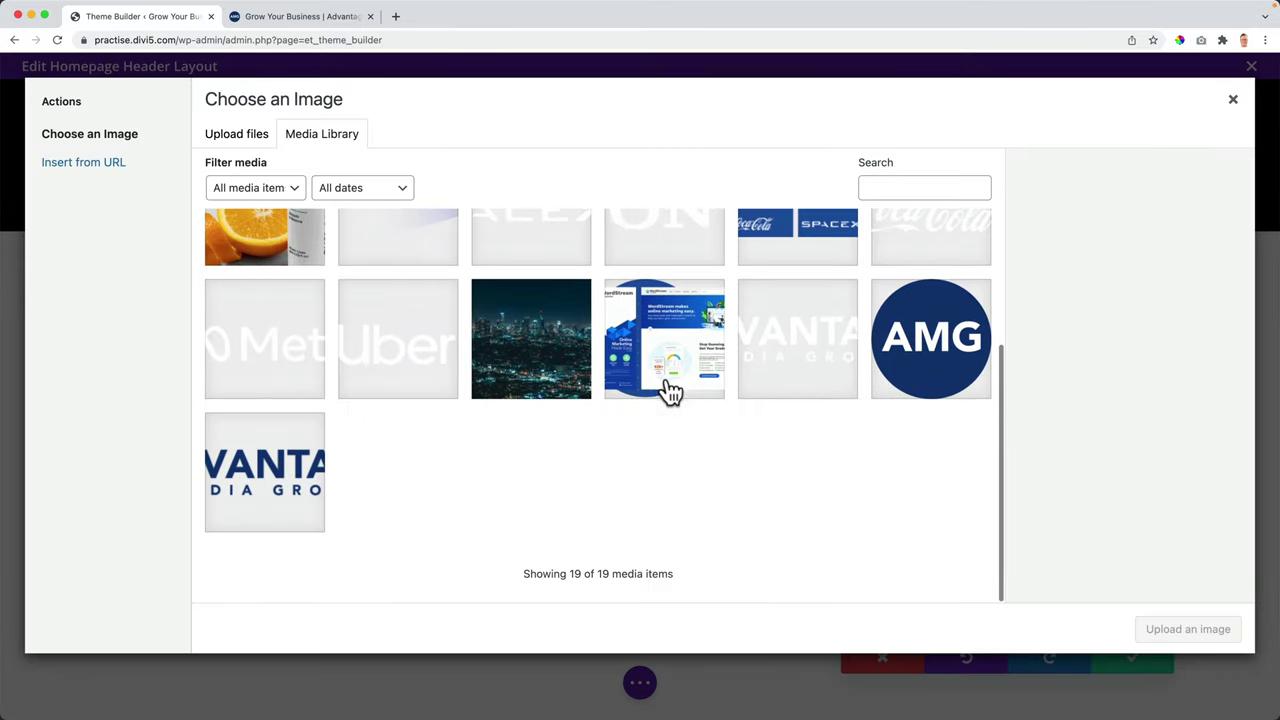
pyautogui.click(810, 350)
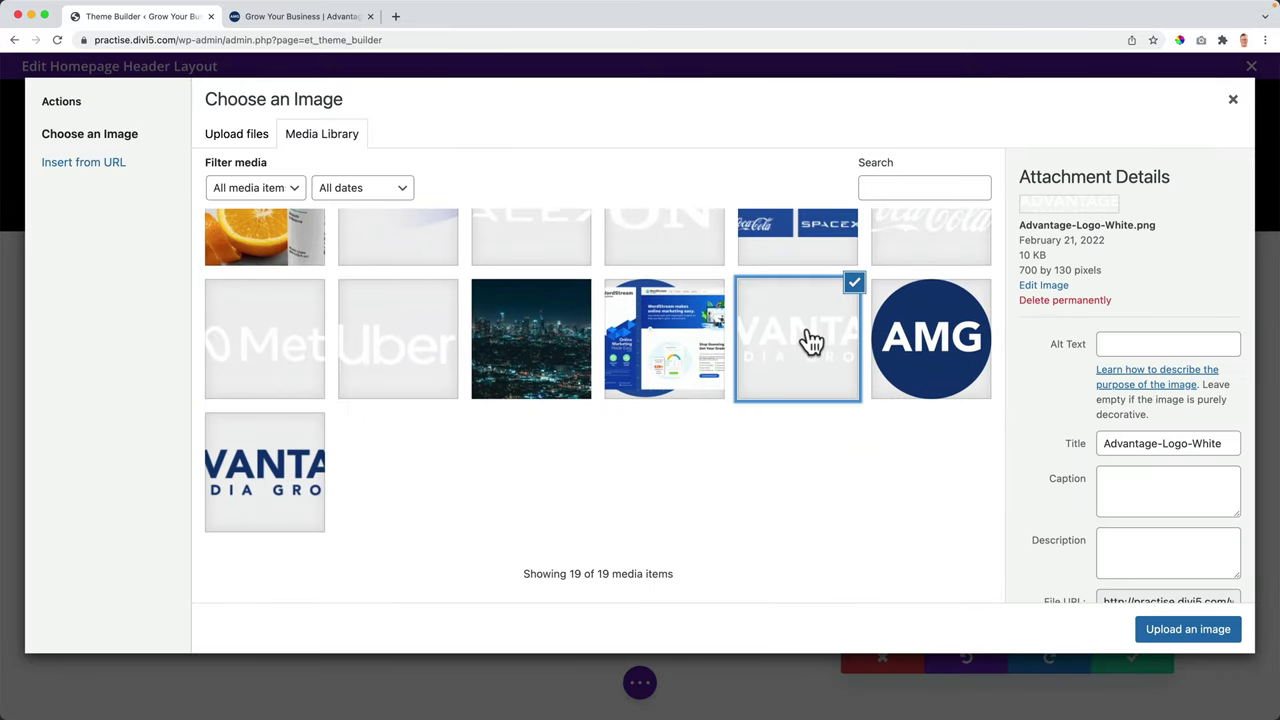
pyautogui.click(1187, 629)
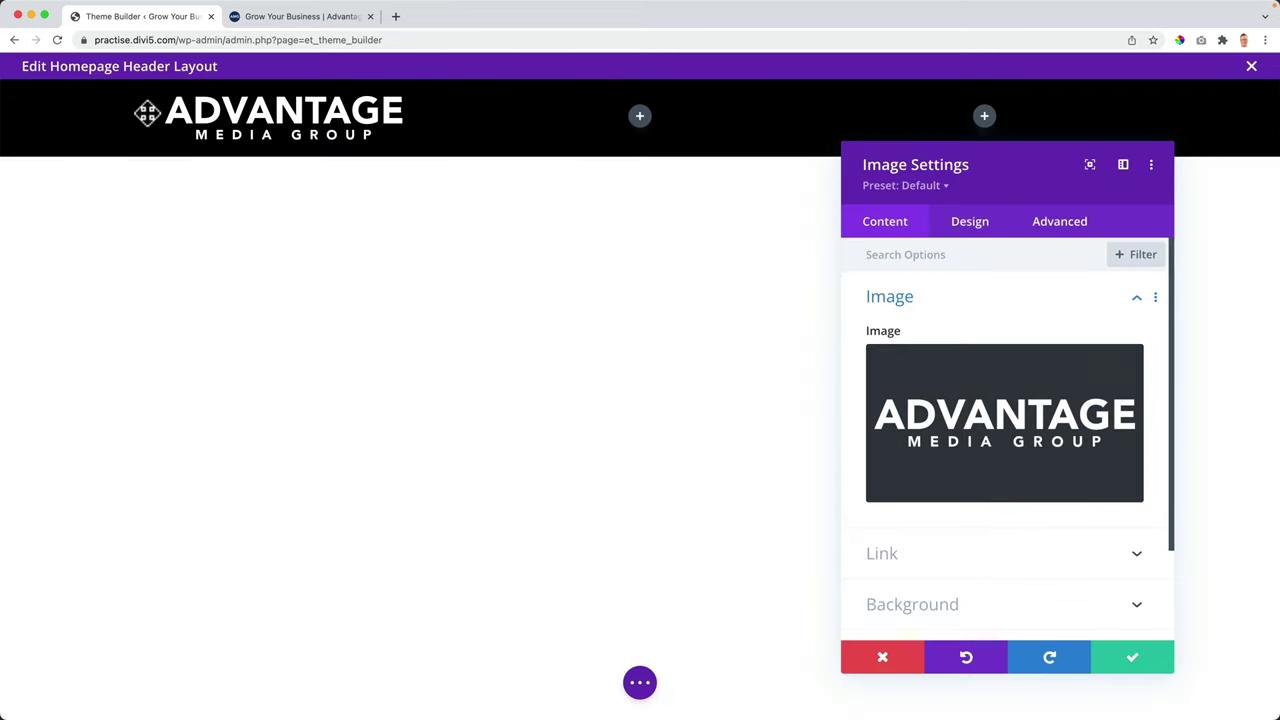
pyautogui.click(1130, 660)
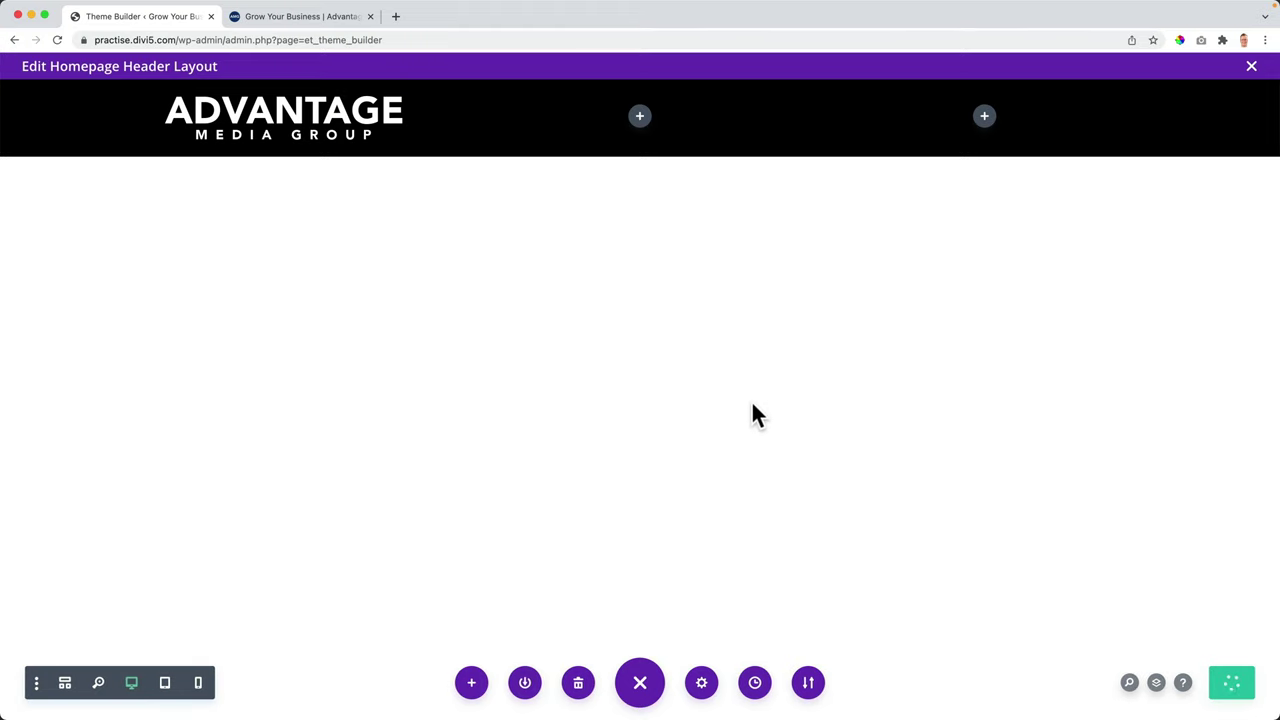
# Step: View the live homepage and examine how the header with the logo behaves while the page scrolls
pyautogui.click(300, 17)
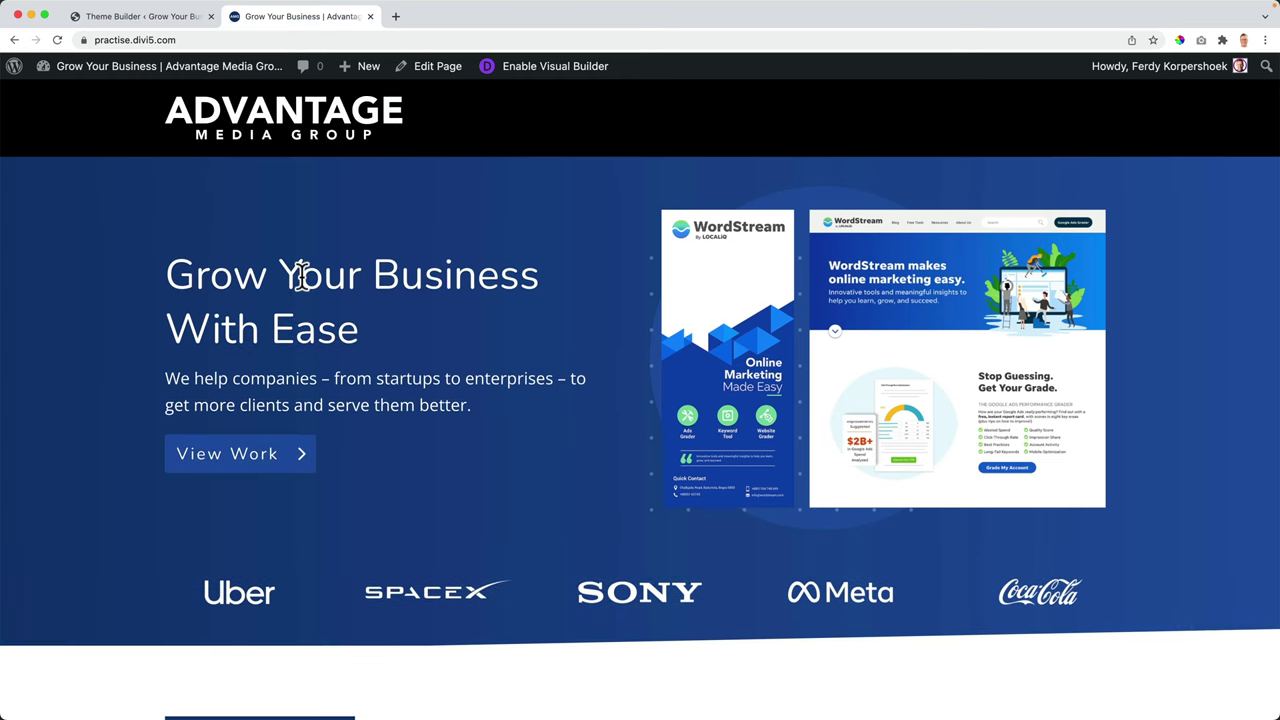
pyautogui.scroll(-2, 397, 249)
pyautogui.scroll(-1, 397, 249)
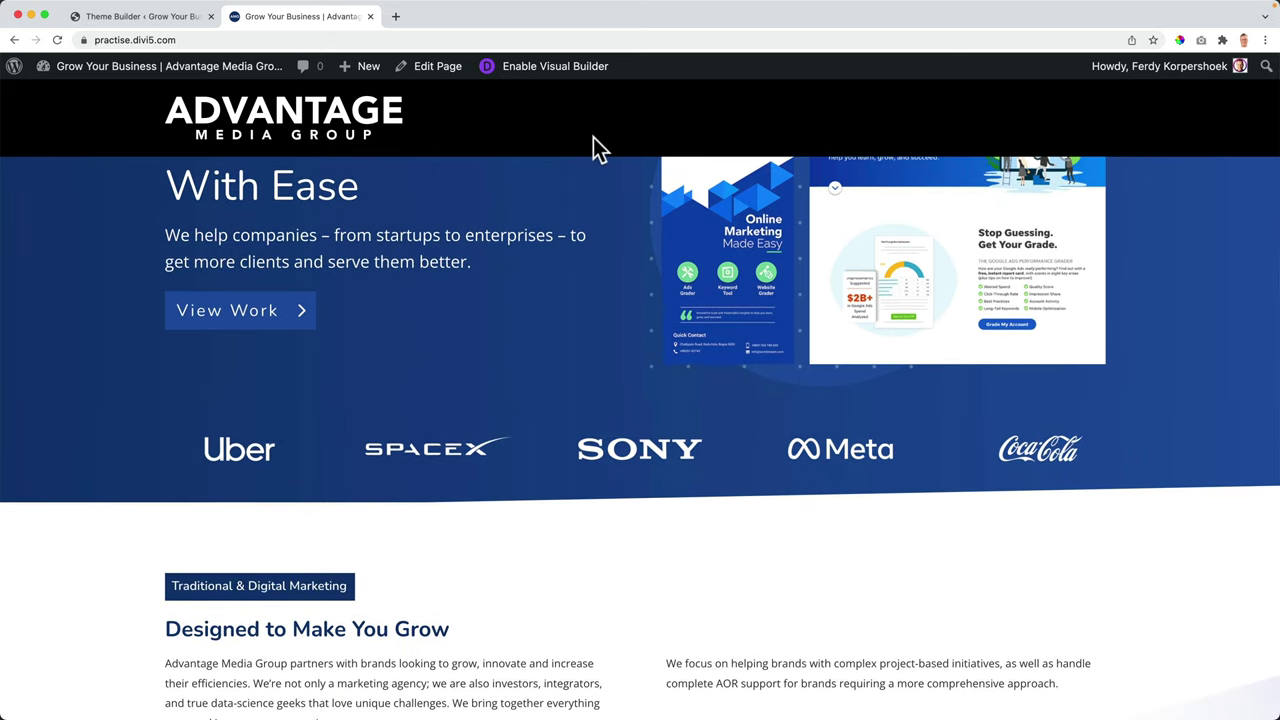
pyautogui.scroll(3, 510, 200)
pyautogui.scroll(-5, 508, 195)
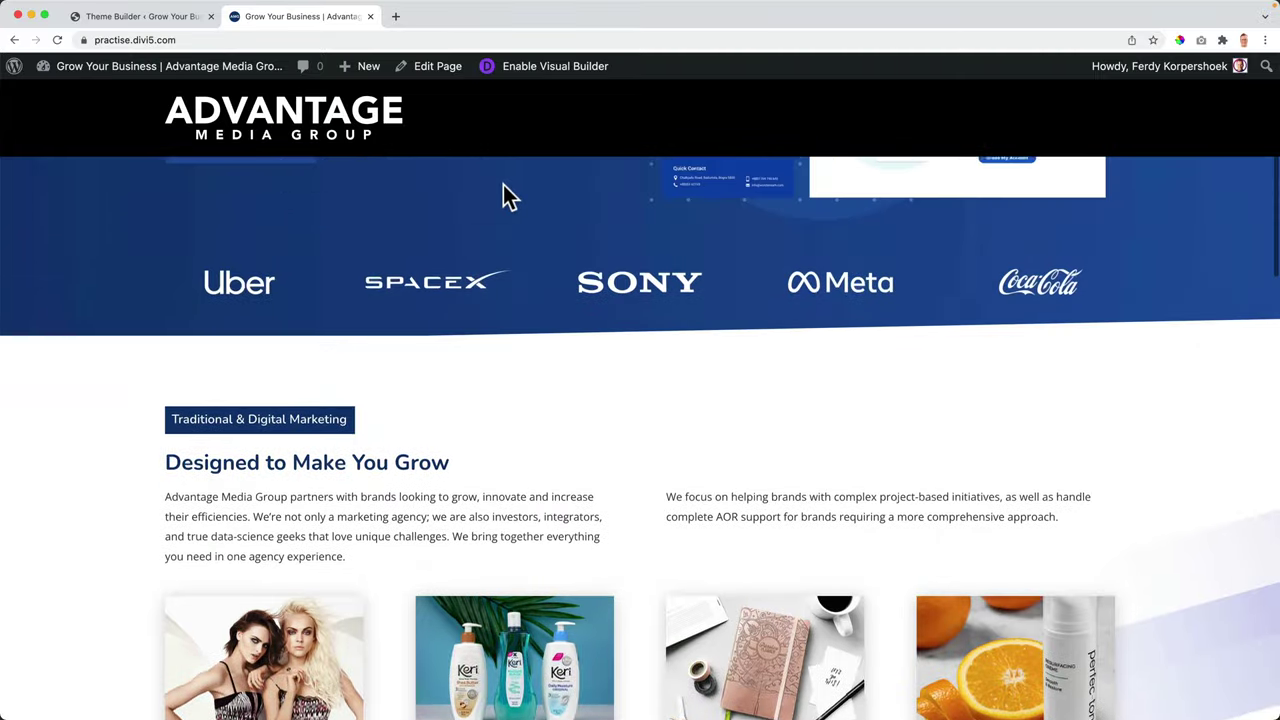
# Step: Enable a sticky style for the header section's background, set the sticky color to white (#ffffff), and save the section settings
pyautogui.press('super+r')
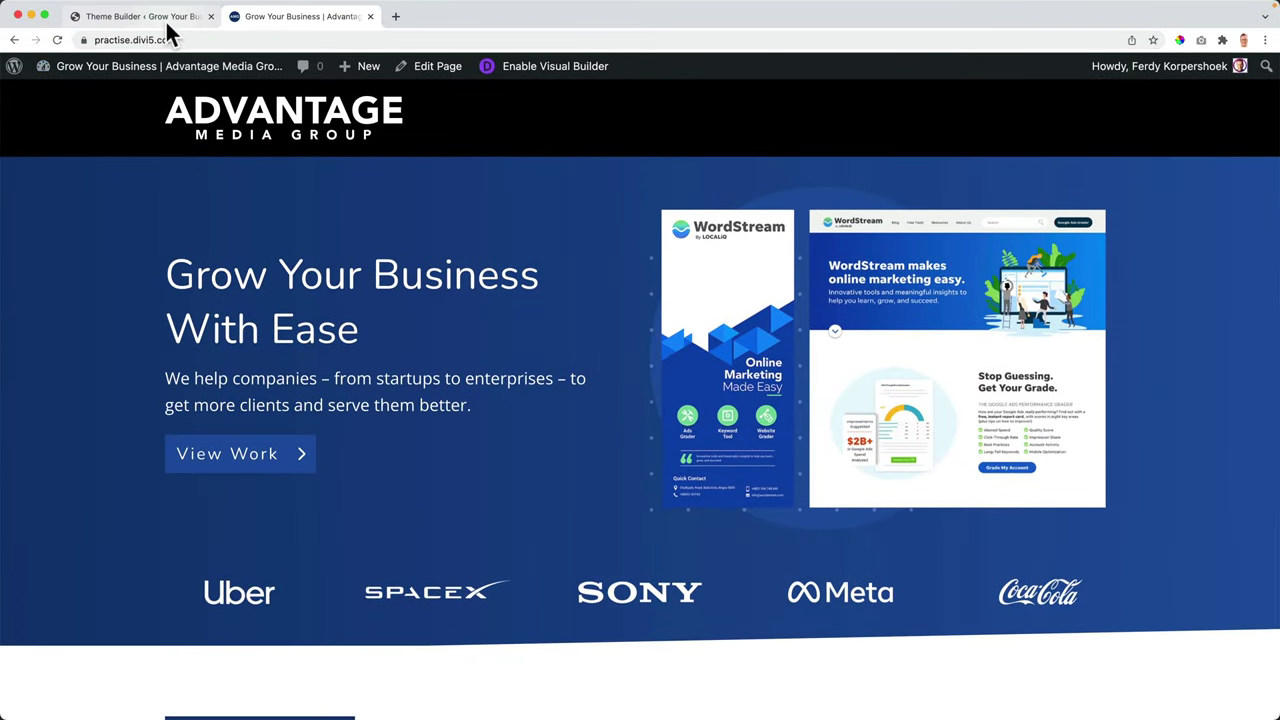
pyautogui.click(145, 17)
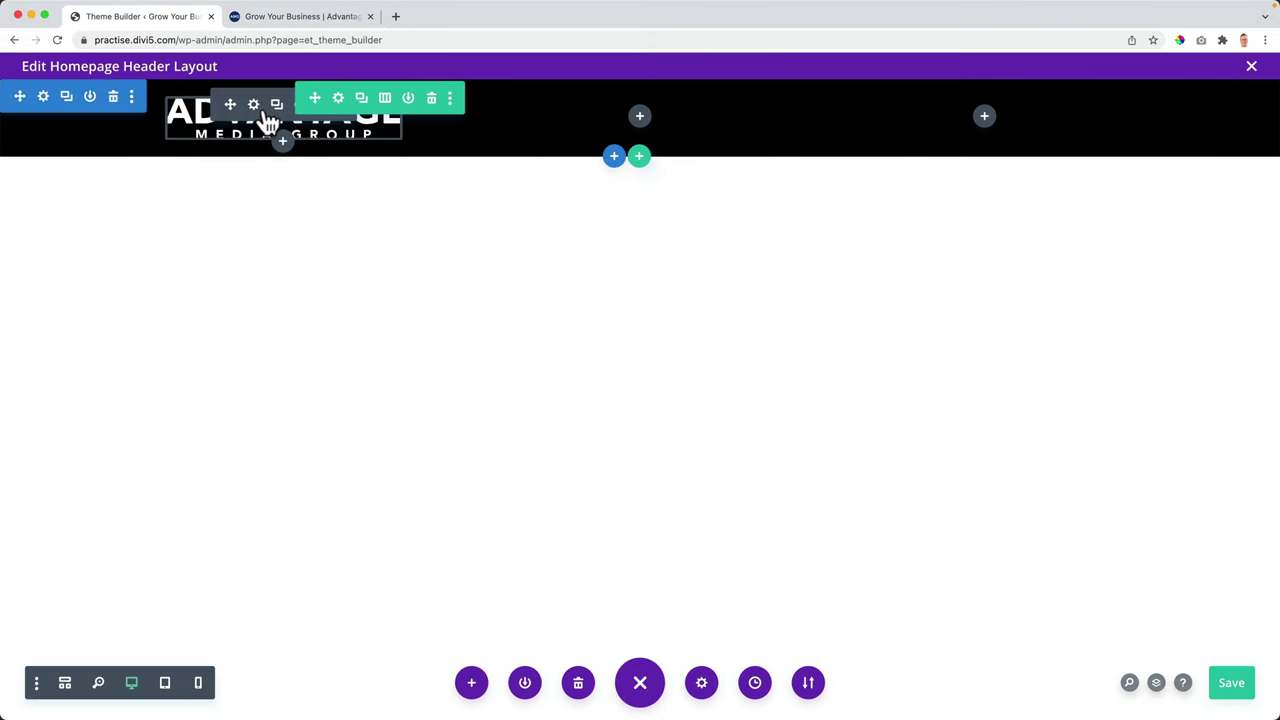
pyautogui.click(43, 99)
pyautogui.click(888, 347)
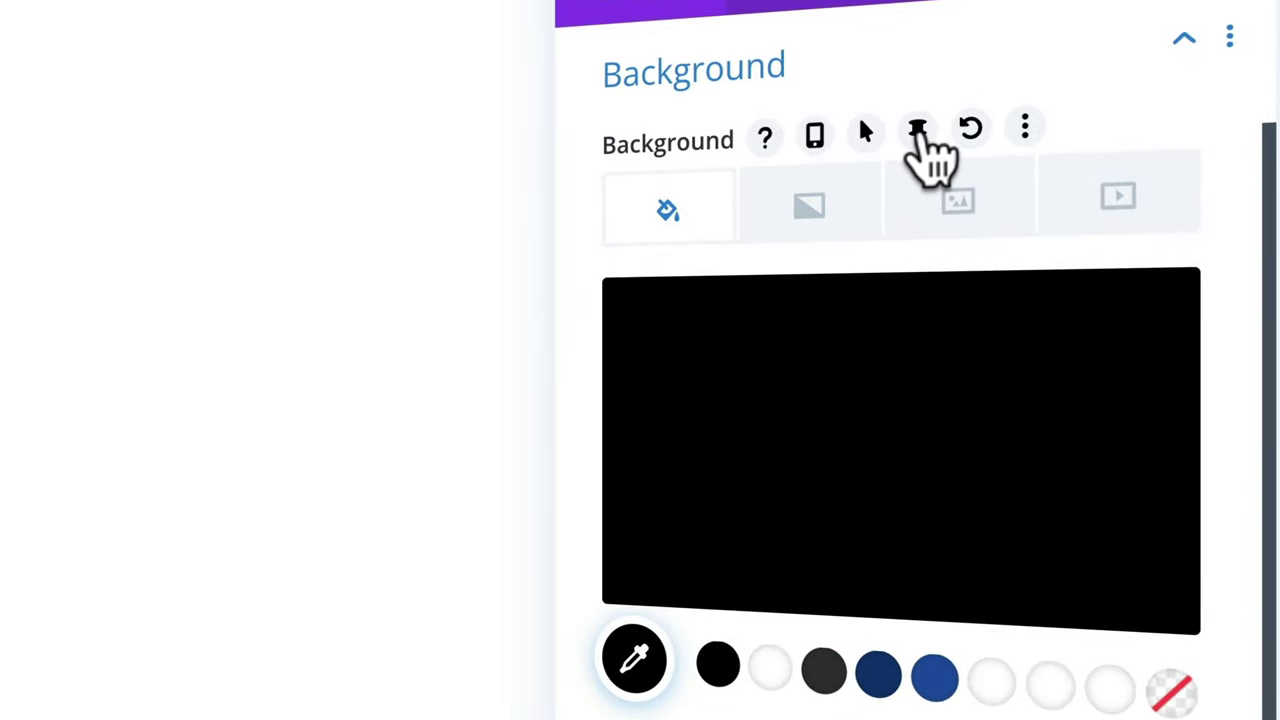
pyautogui.click(918, 133)
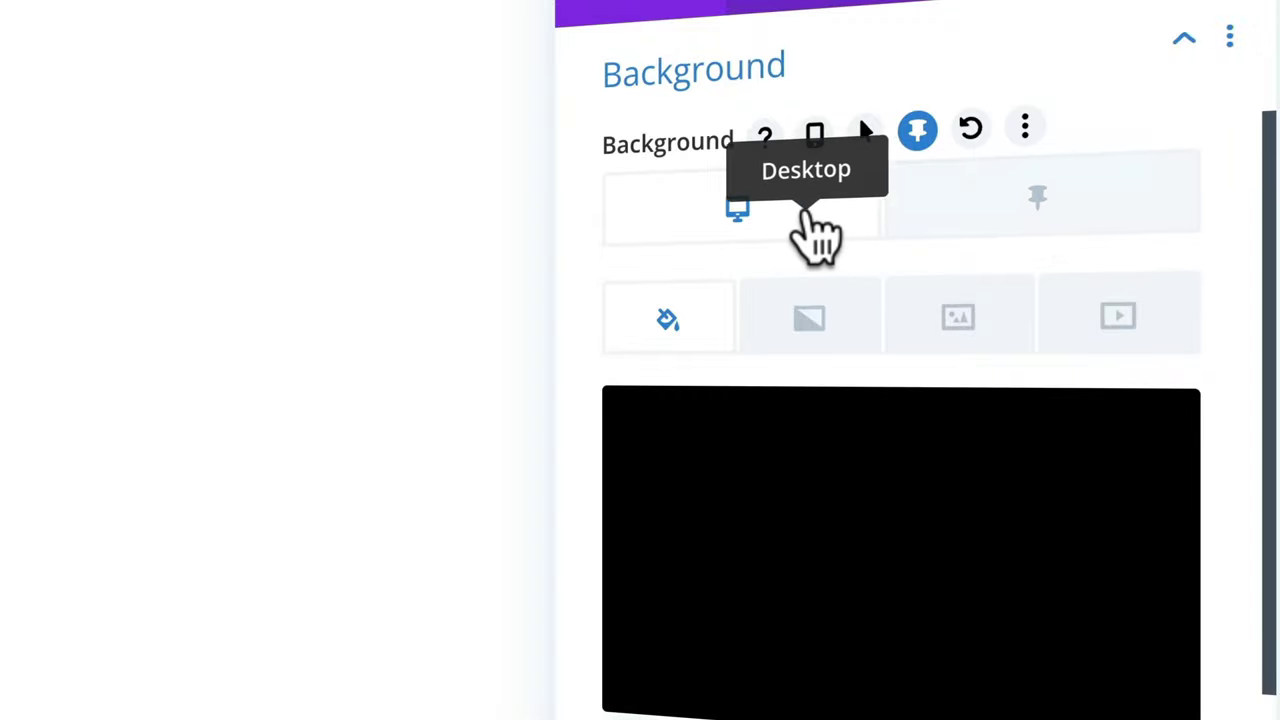
pyautogui.click(1036, 210)
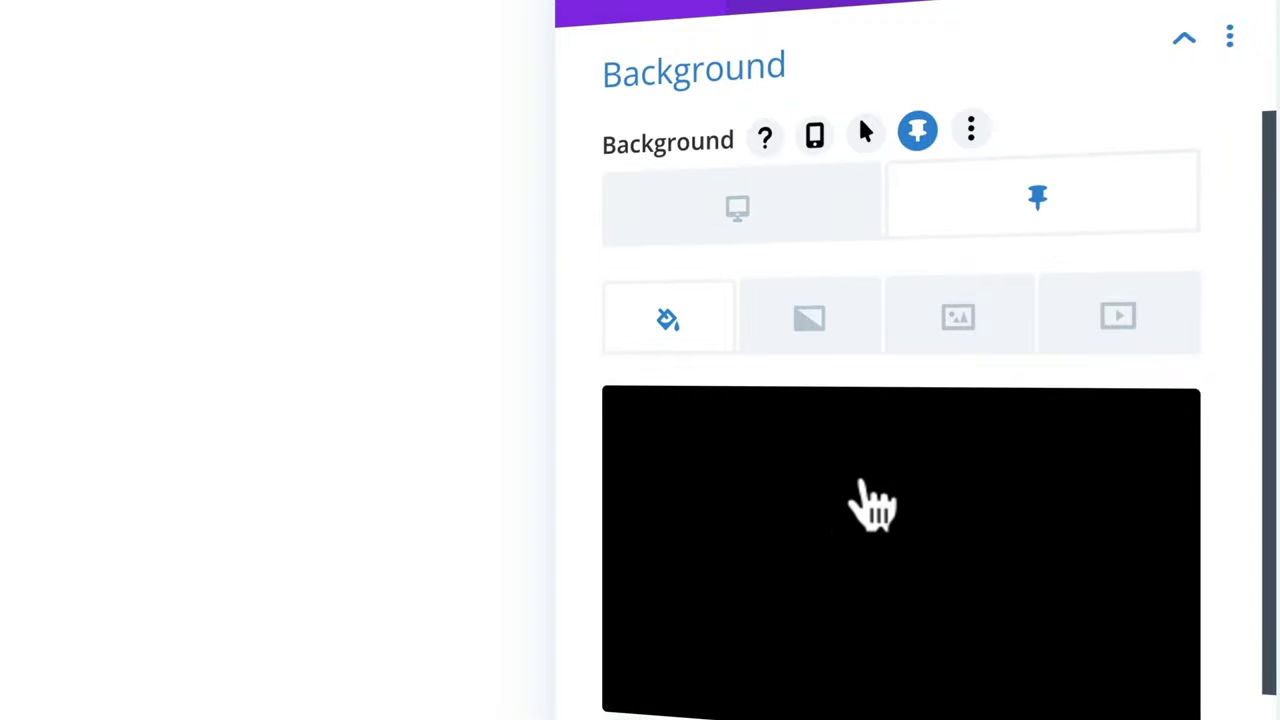
pyautogui.click(770, 716)
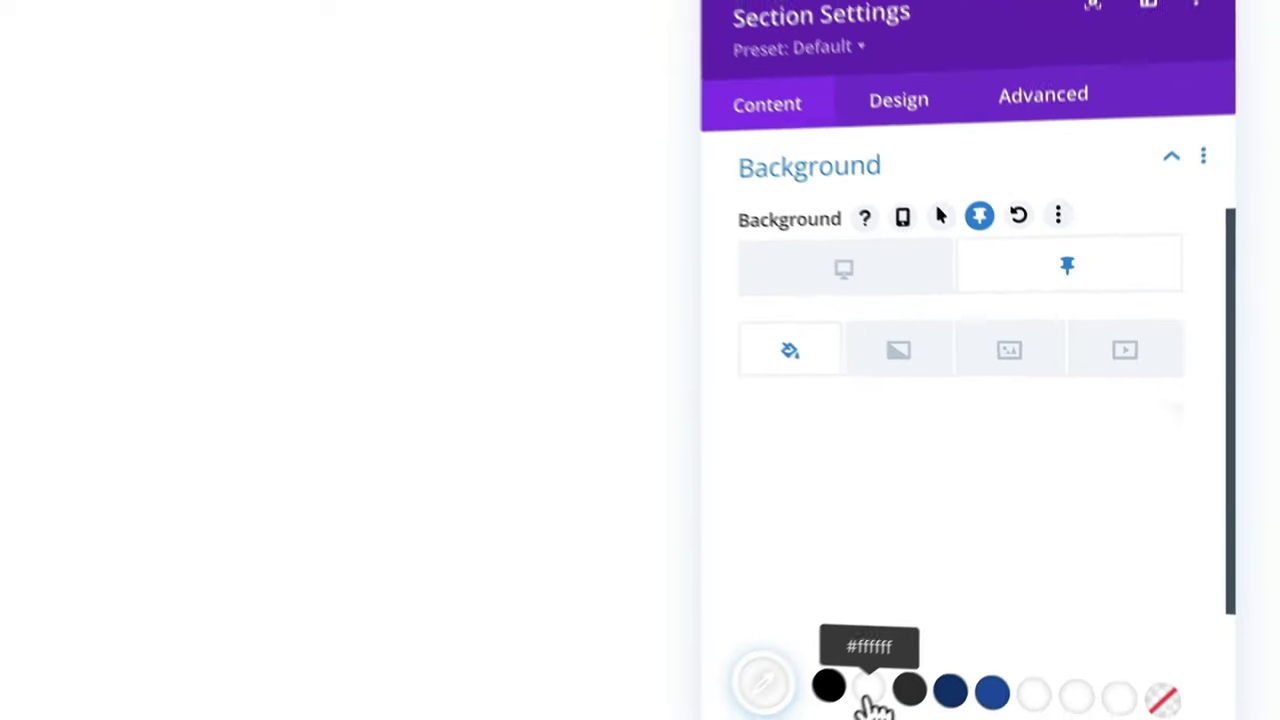
pyautogui.click(1128, 664)
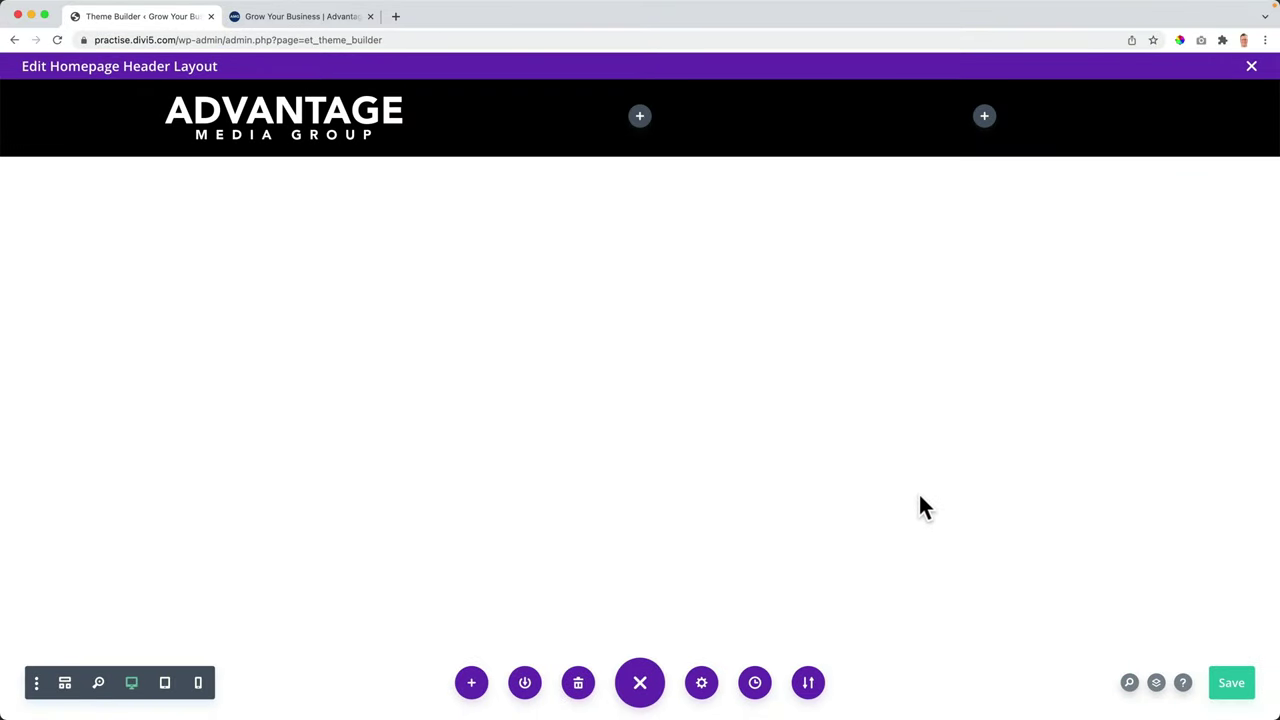
# Step: View the live homepage and examine how the header's background changes while the page scrolls
pyautogui.click(312, 18)
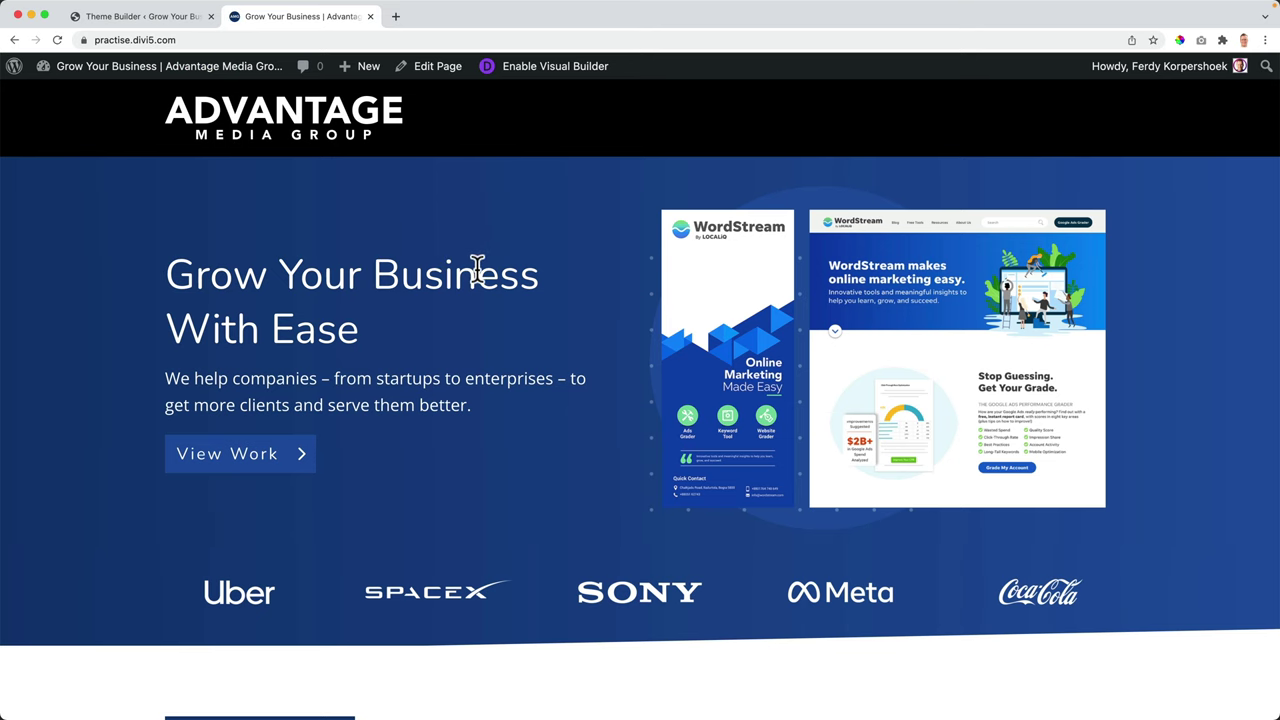
pyautogui.scroll(-3, 478, 268)
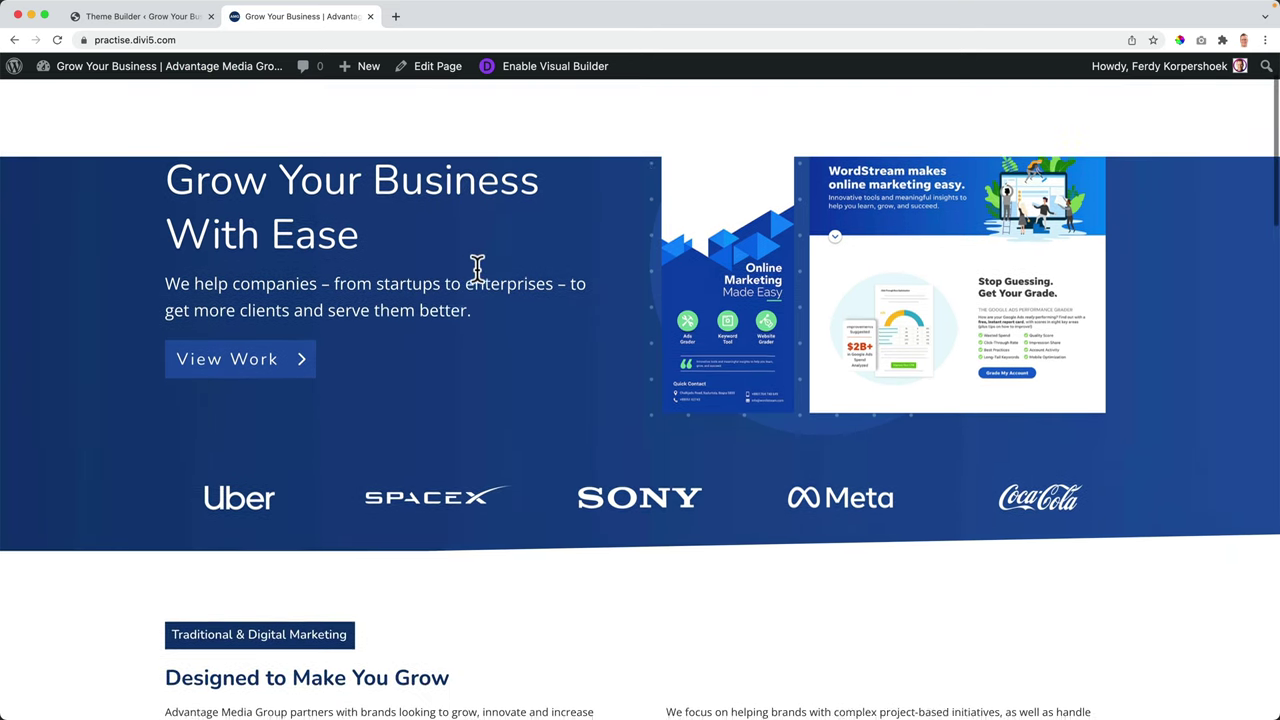
pyautogui.scroll(3, 471, 286)
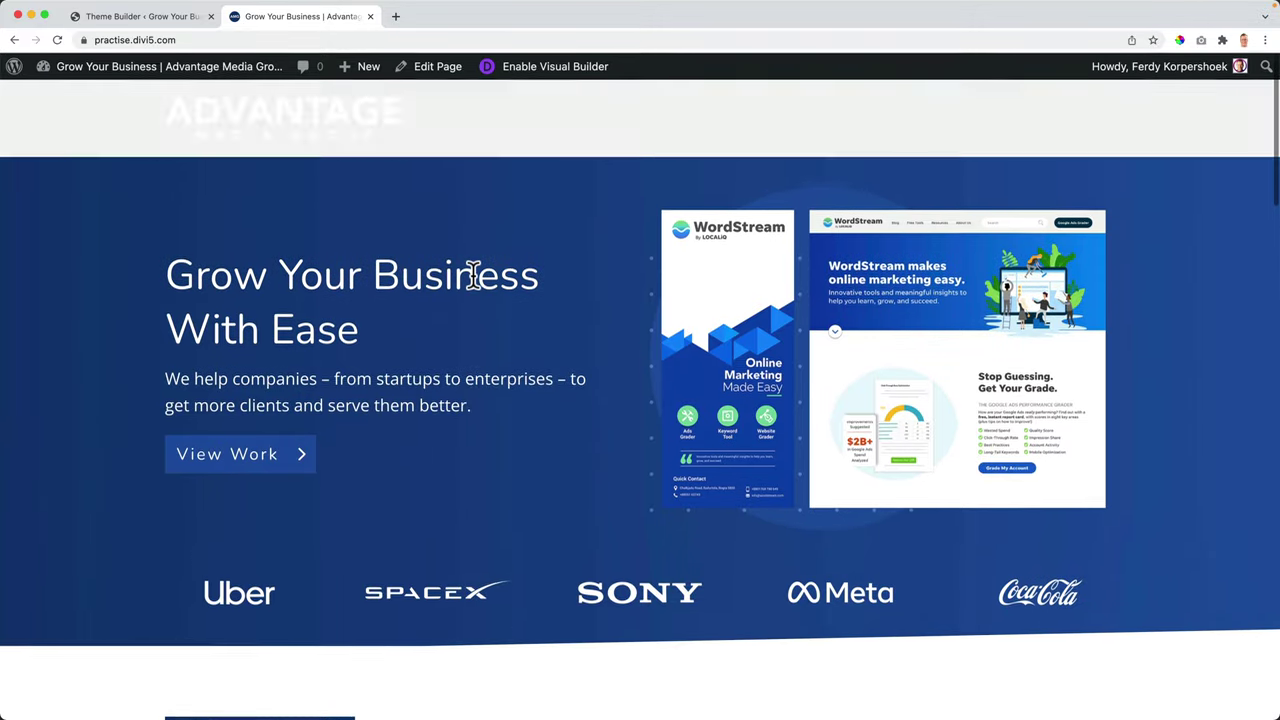
pyautogui.scroll(-4, 476, 287)
pyautogui.scroll(3, 470, 282)
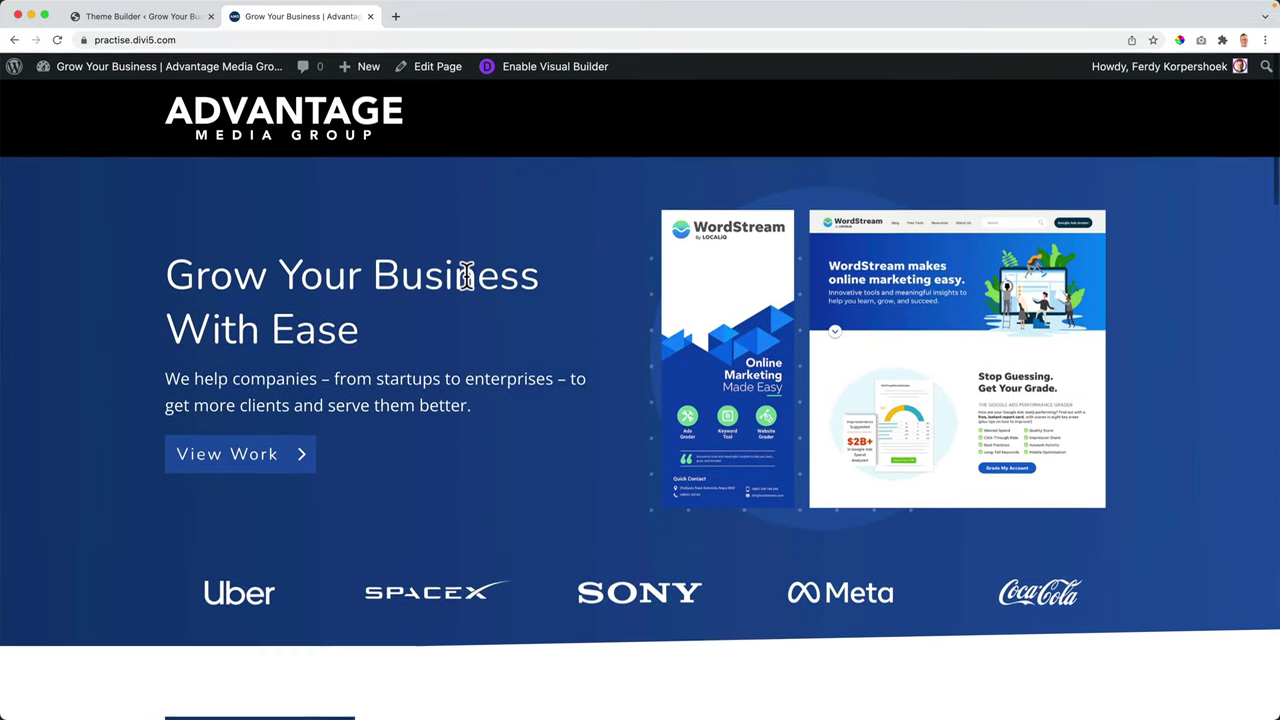
# Step: Set the width of the logo image in the header's first column to 180px
pyautogui.click(145, 17)
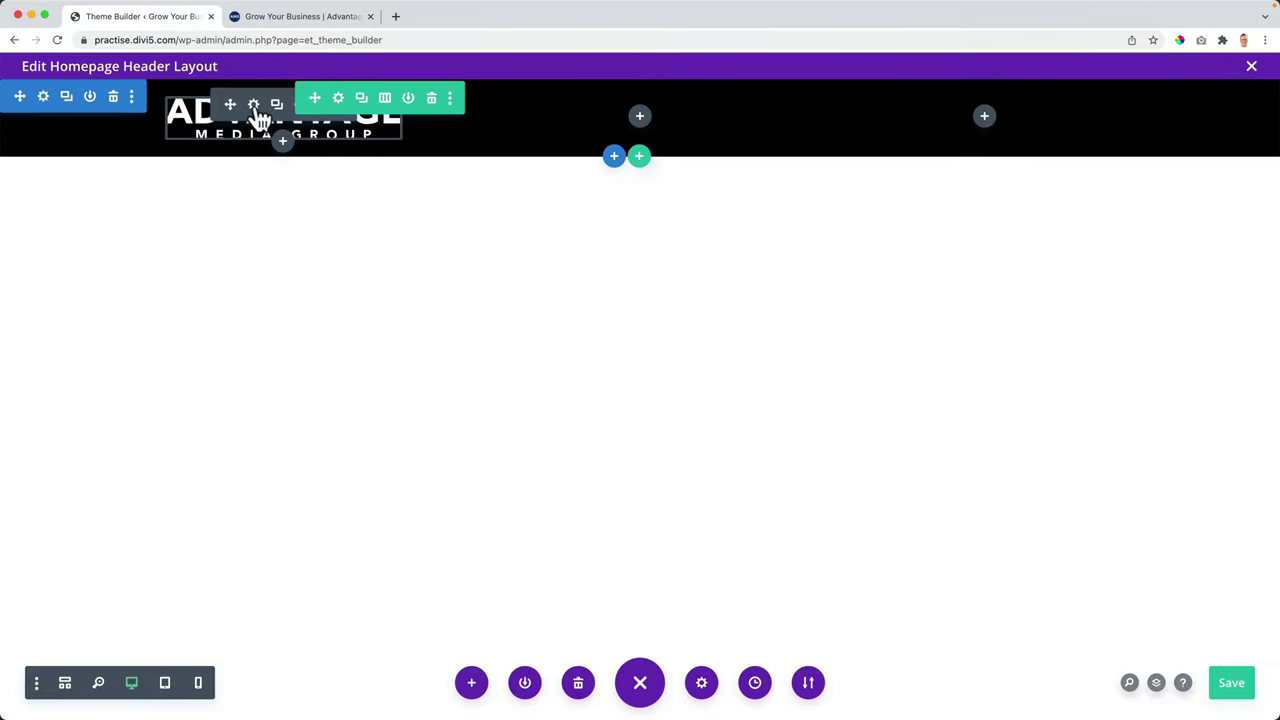
pyautogui.click(255, 104)
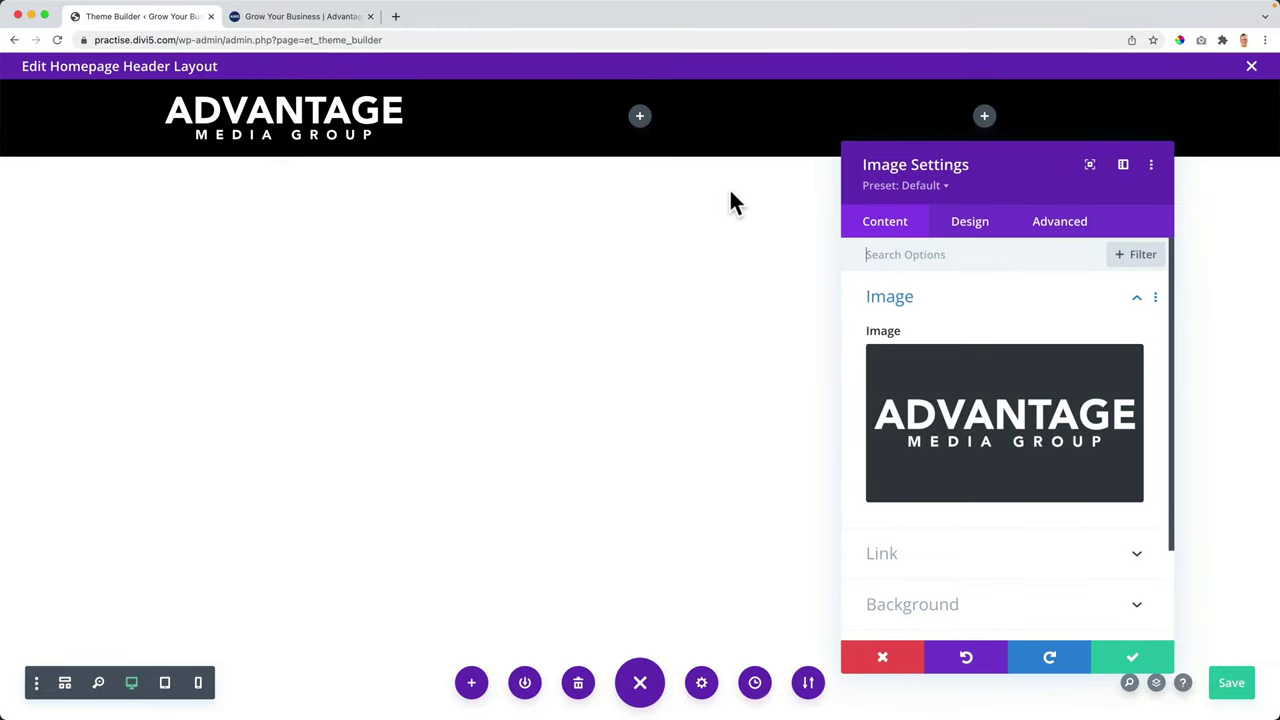
pyautogui.click(975, 231)
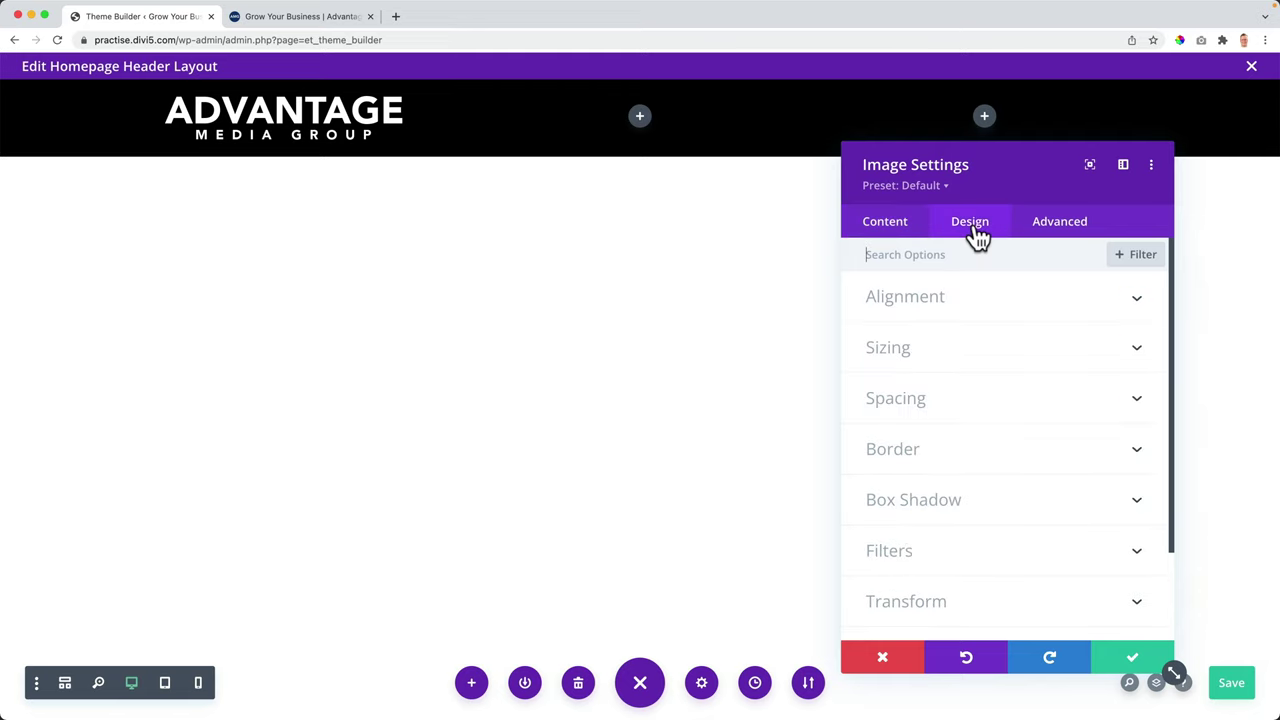
pyautogui.click(928, 362)
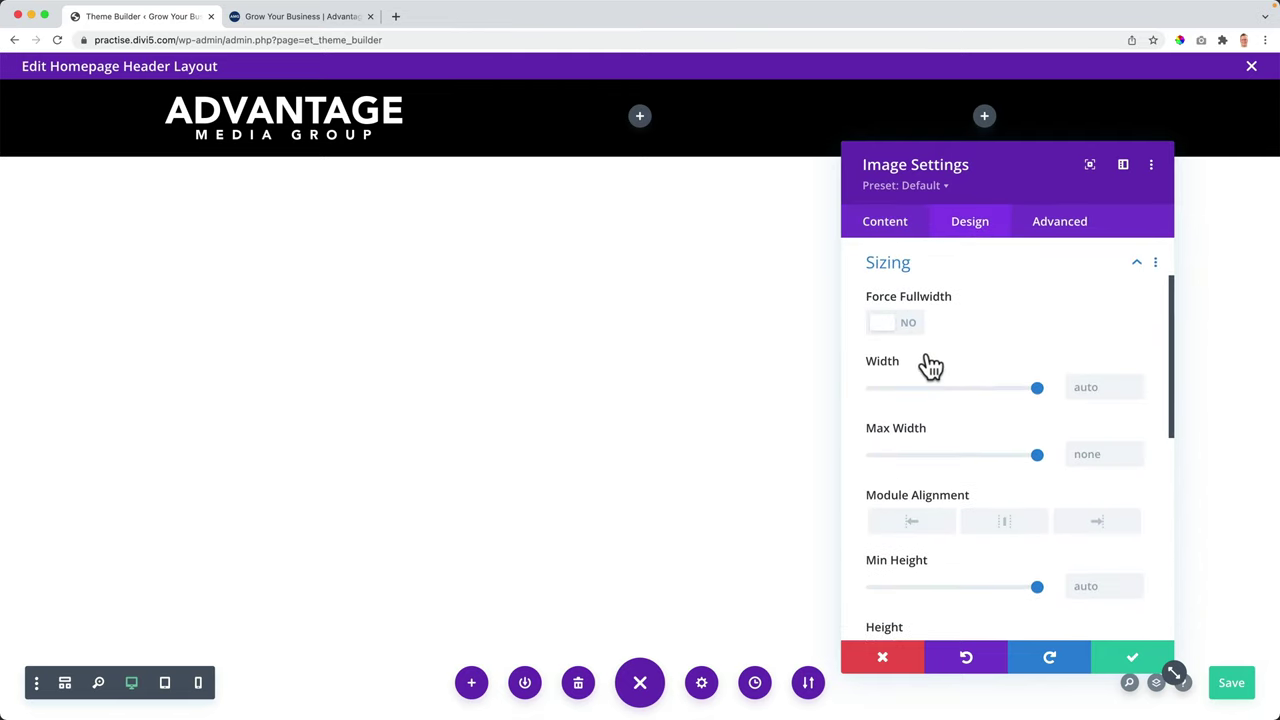
pyautogui.click(1079, 388)
pyautogui.write('100px')
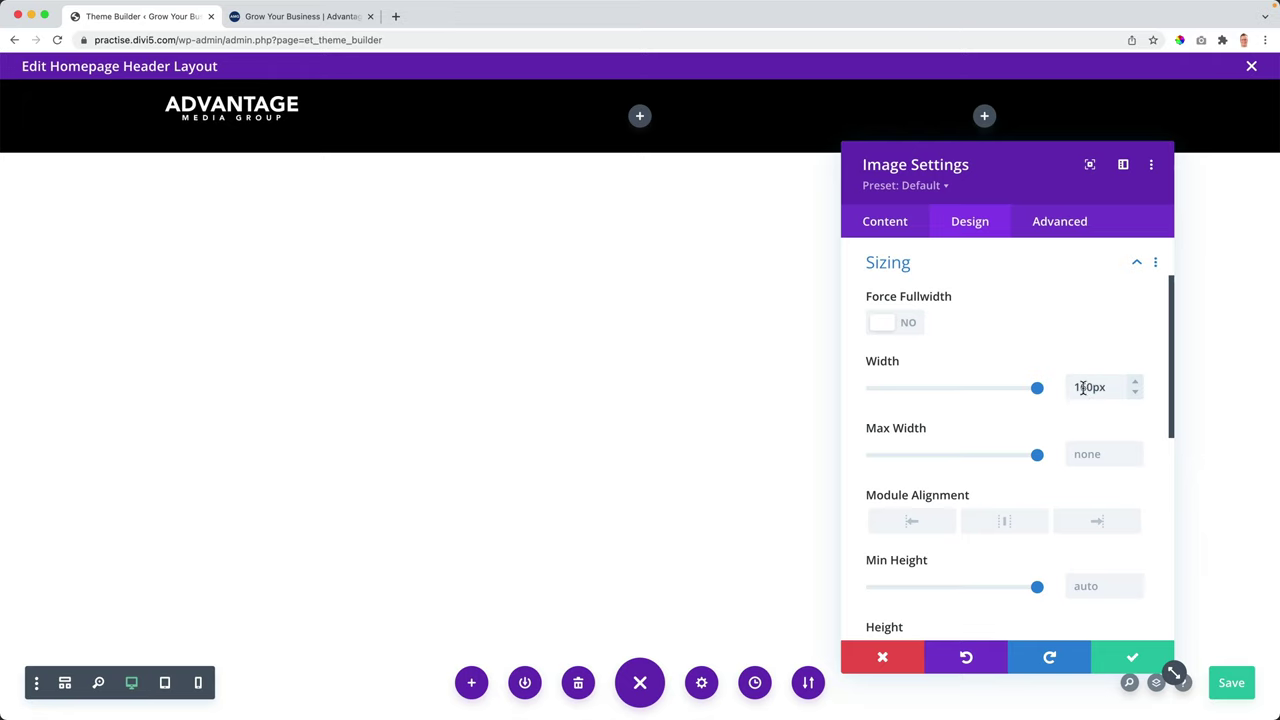
pyautogui.press('Up')
pyautogui.press('Up')
pyautogui.press('Up')
pyautogui.press('Up')
pyautogui.press('Up')
pyautogui.press('Up')
pyautogui.press('Up')
pyautogui.press('Up')
pyautogui.press('Up')
pyautogui.press('Up')
pyautogui.press('Up')
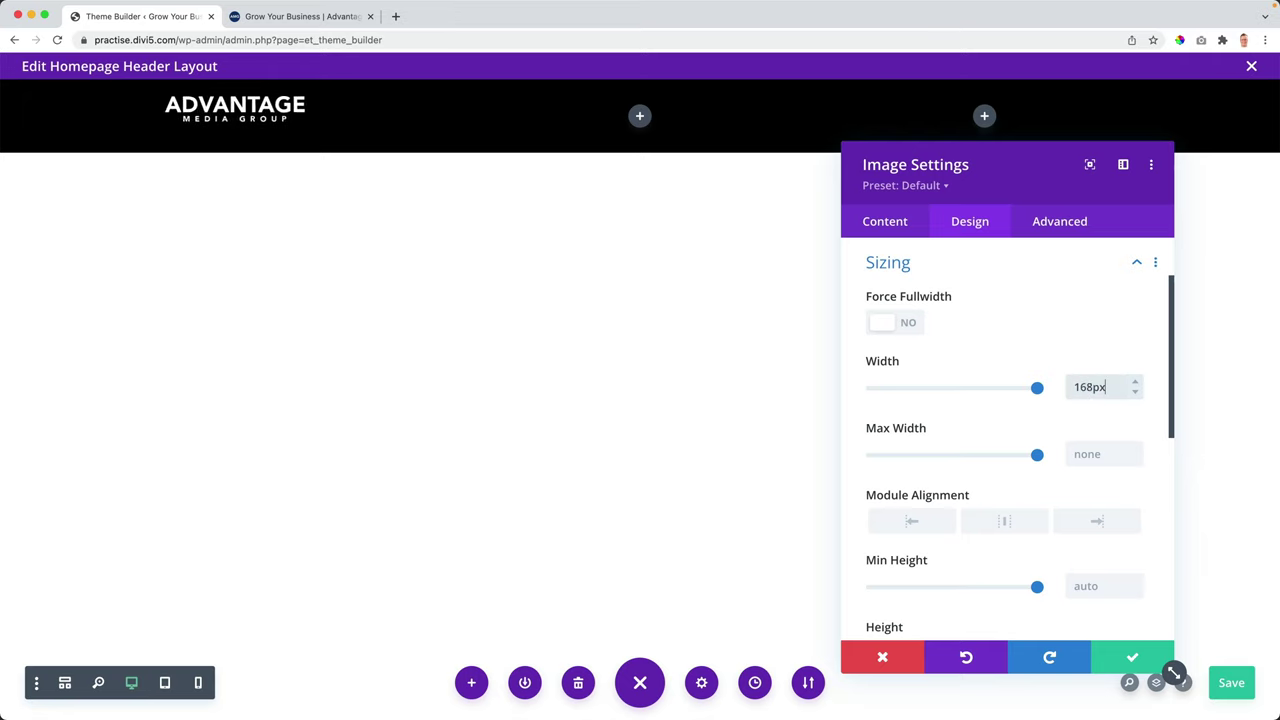
pyautogui.press('Up')
pyautogui.press('Up')
pyautogui.press('Up')
pyautogui.press('Up')
pyautogui.press('Up')
pyautogui.press('Up')
pyautogui.press('Up')
pyautogui.press('Up')
pyautogui.press('Up')
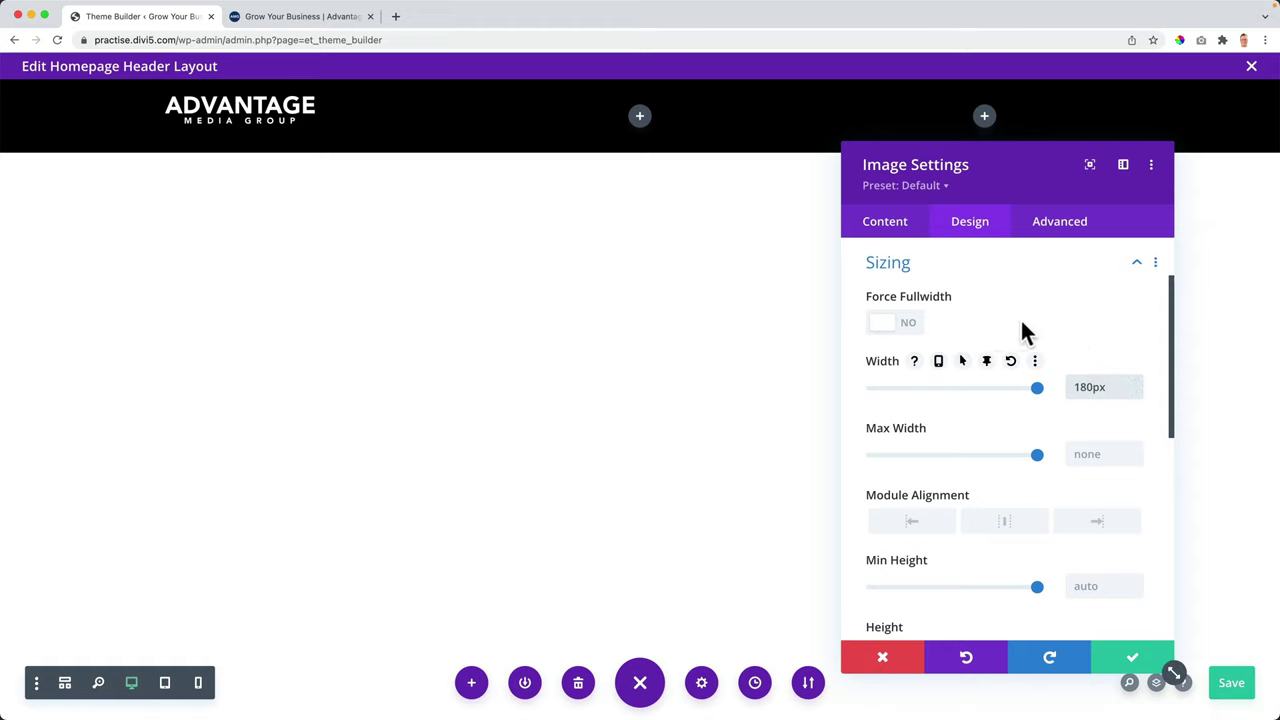
# Step: Enable sticky Transform options for the logo image and set its vertical translate to -100% in the sticky state
pyautogui.click(938, 272)
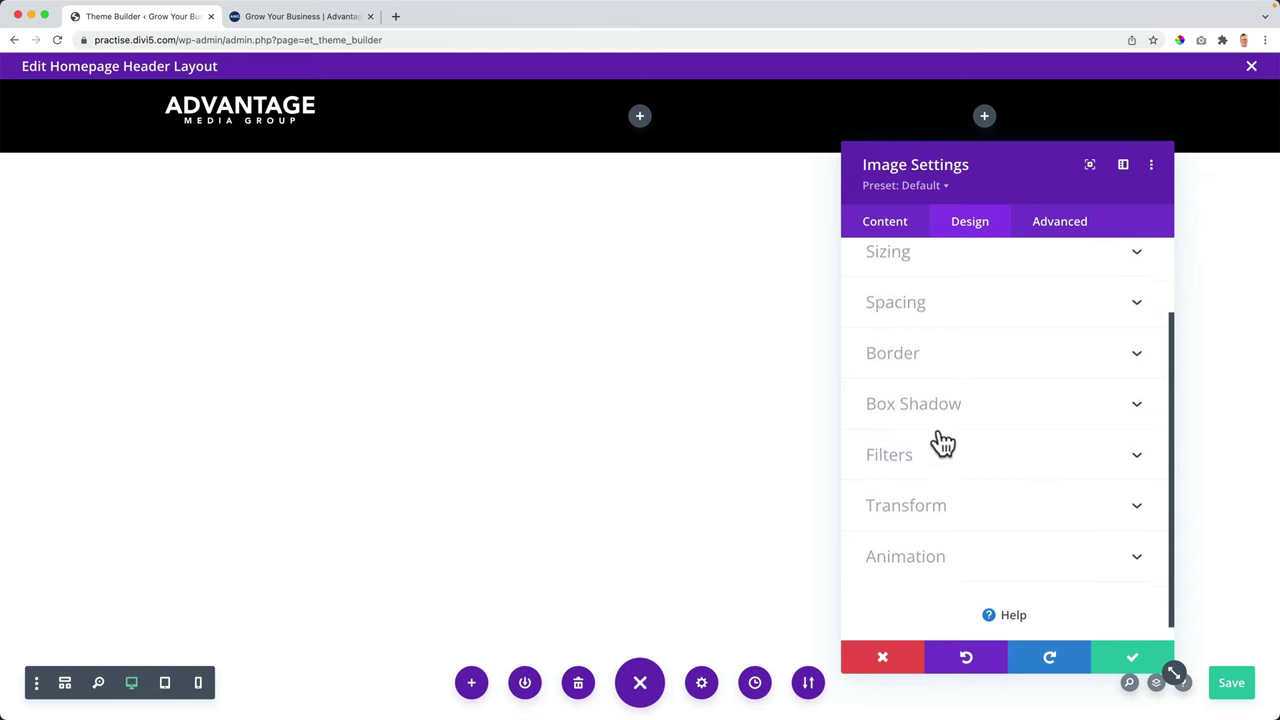
pyautogui.scroll(-1, 935, 450)
pyautogui.click(926, 492)
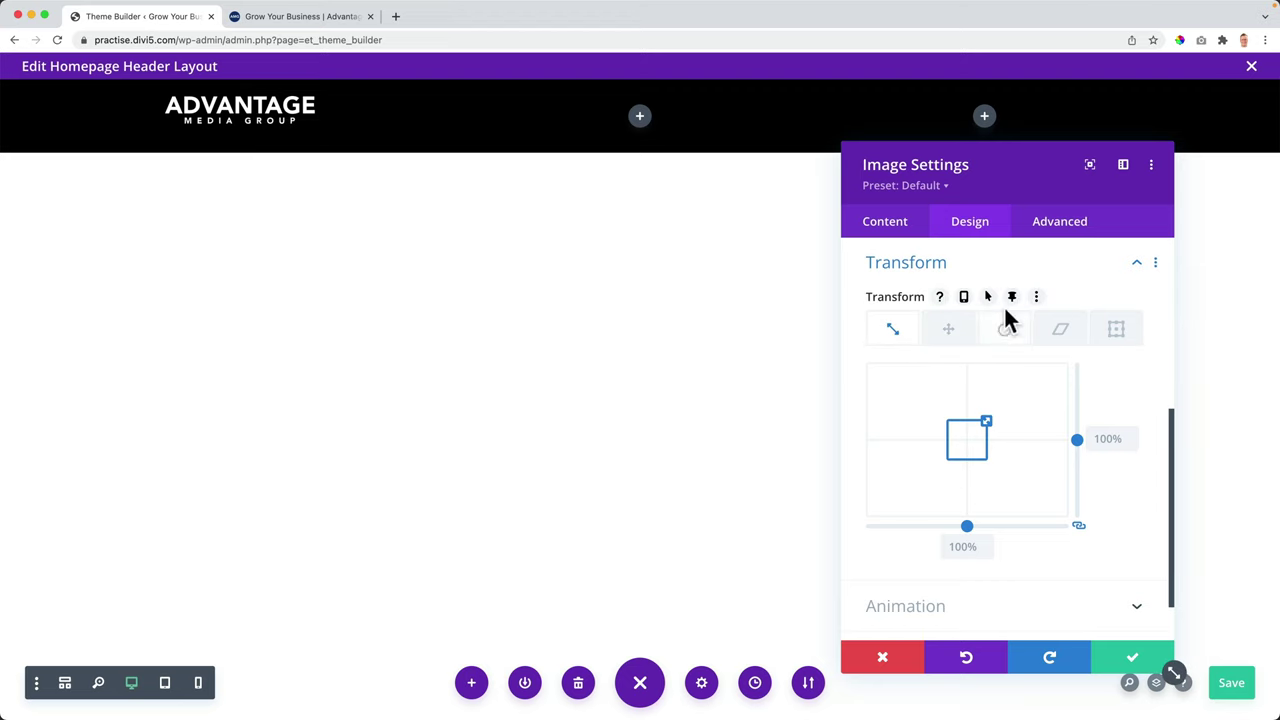
pyautogui.click(957, 337)
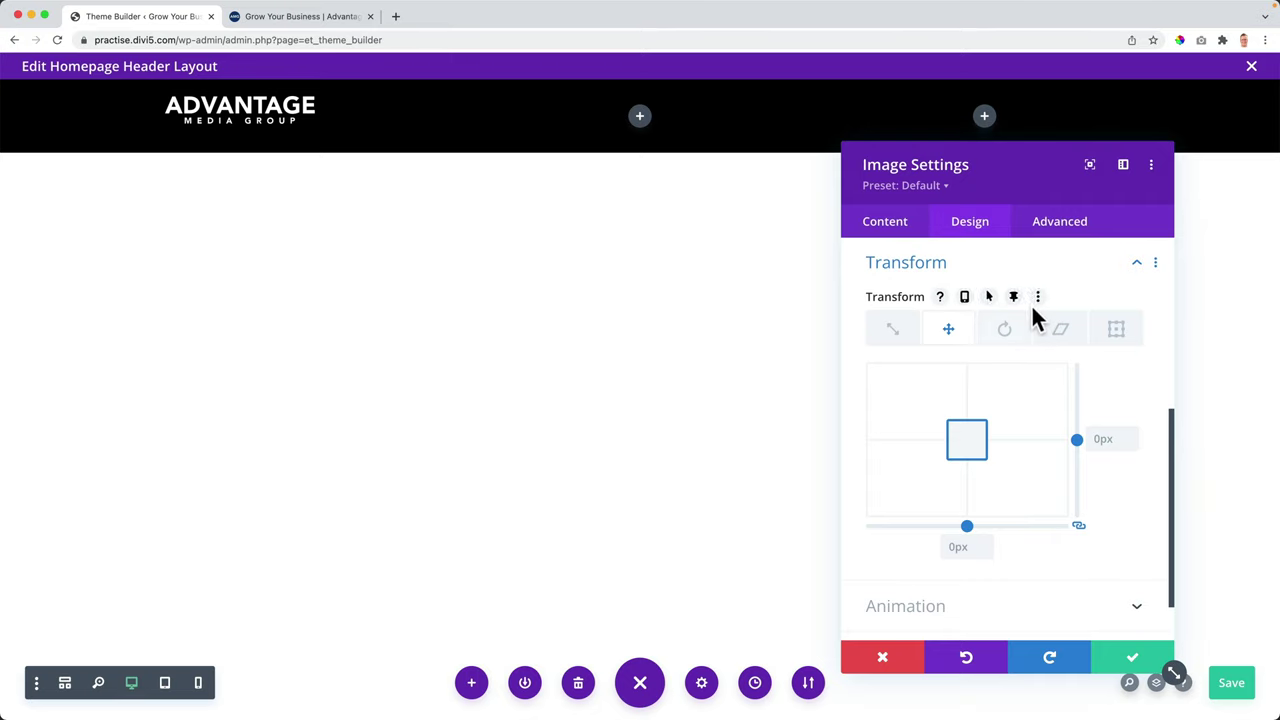
pyautogui.click(1013, 298)
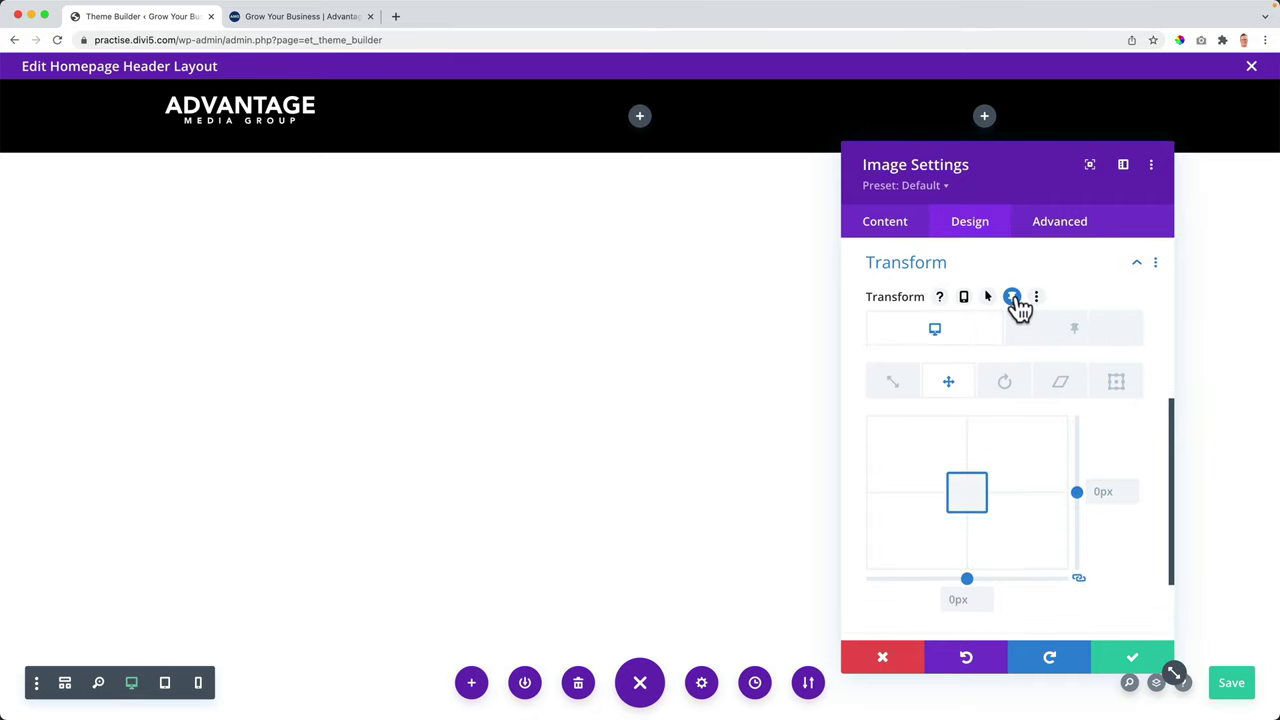
pyautogui.click(1080, 342)
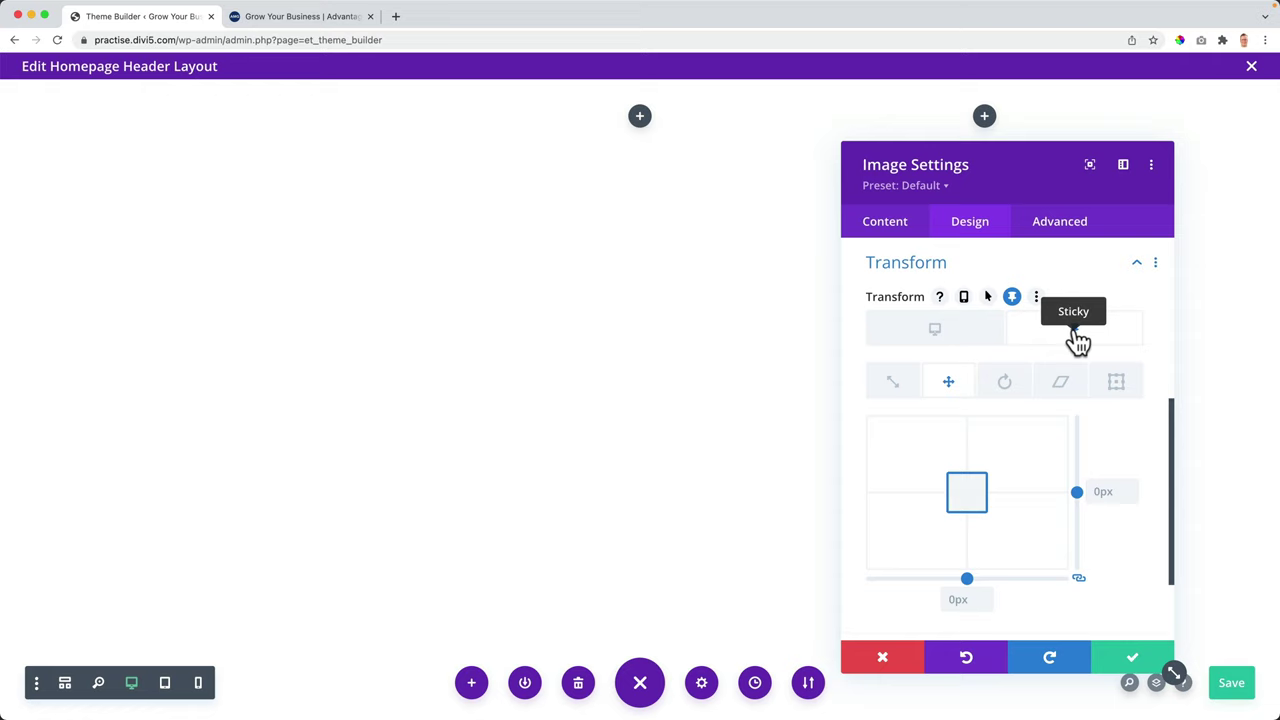
pyautogui.click(1094, 492)
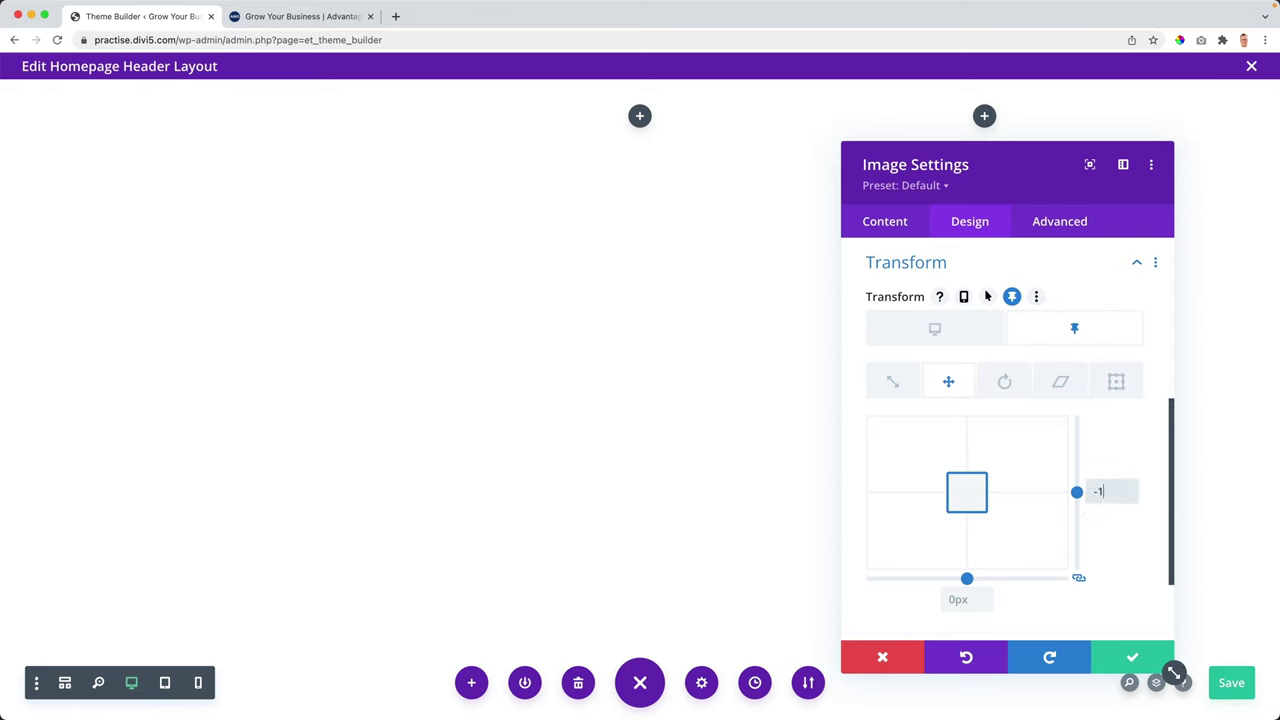
pyautogui.press('Return')
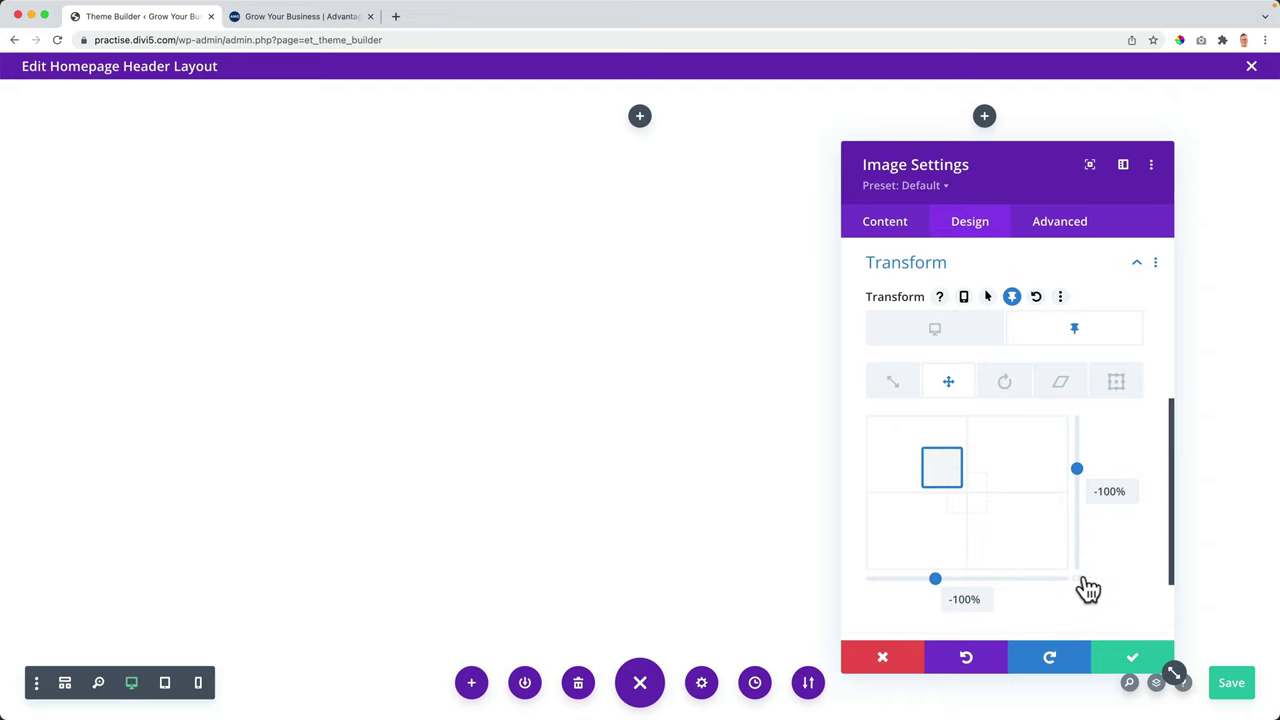
# Step: Unlink the logo's sticky translate axes, set the horizontal offset to 0, and save the header layout
pyautogui.click(969, 599)
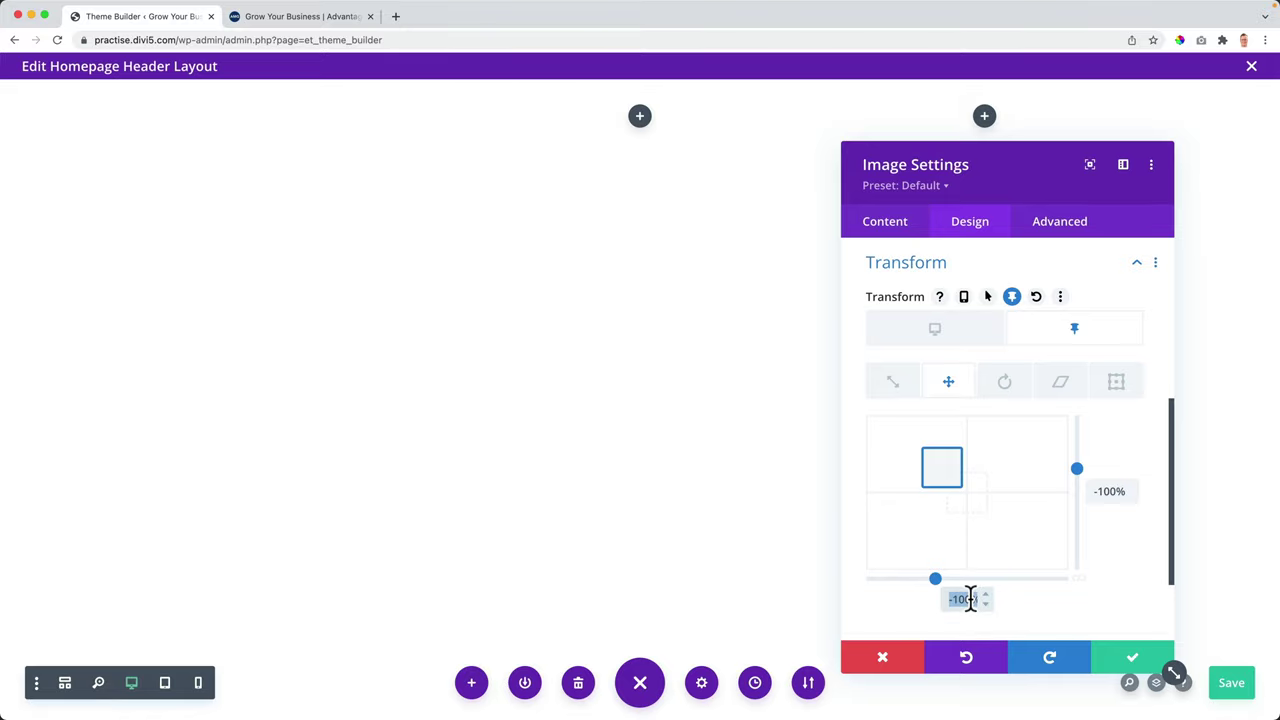
pyautogui.write('0')
pyautogui.press('Return')
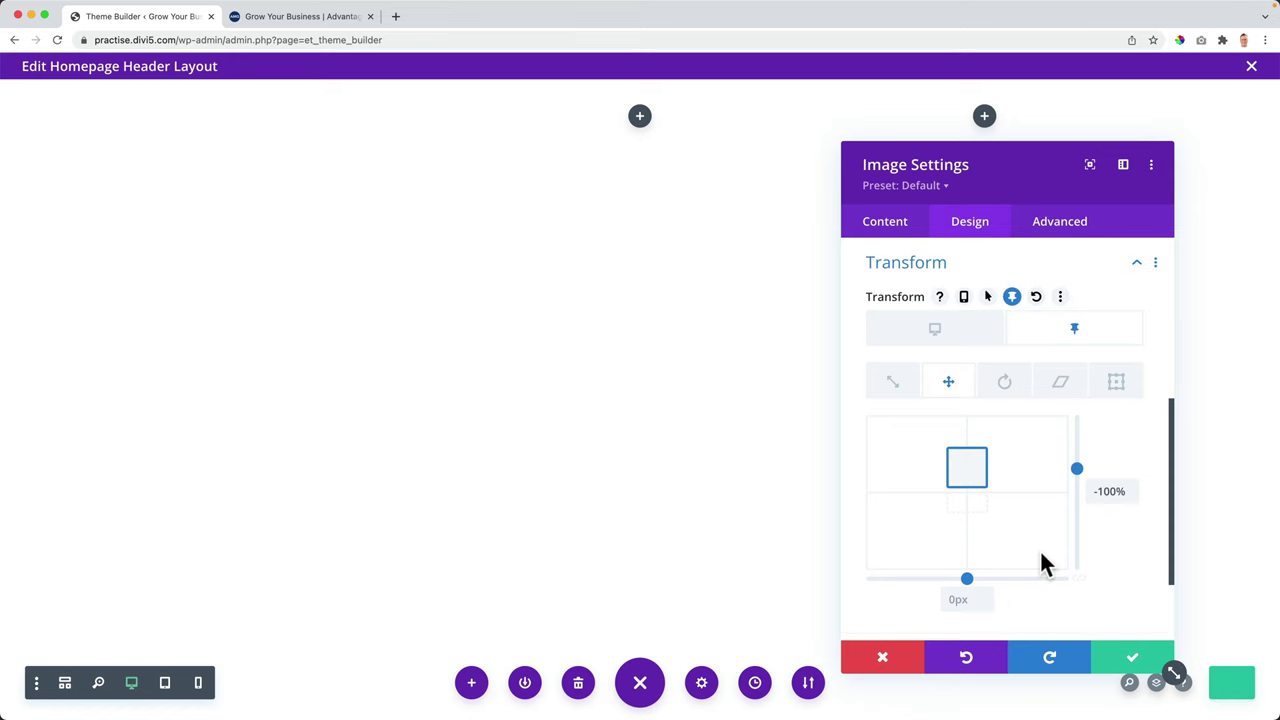
# Step: View the live homepage and examine how the logo moves as the header switches between its normal and sticky states
pyautogui.click(298, 17)
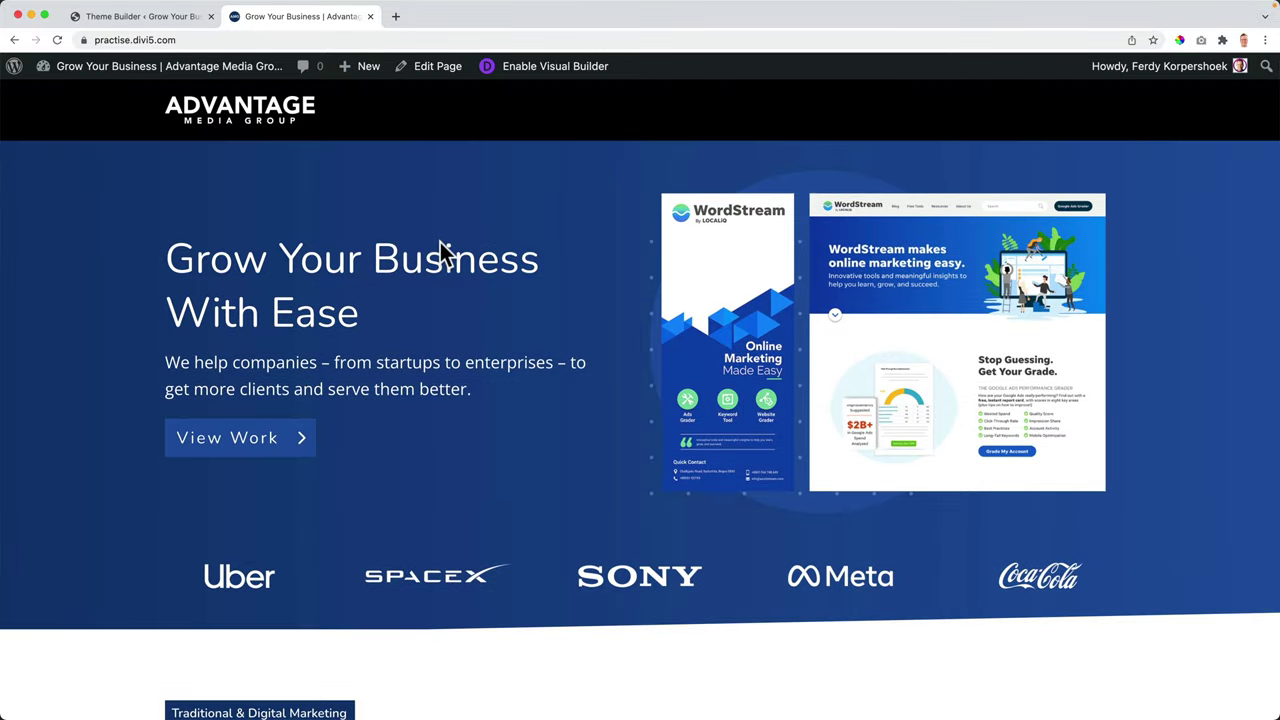
pyautogui.scroll(-2, 440, 240)
pyautogui.scroll(2, 440, 240)
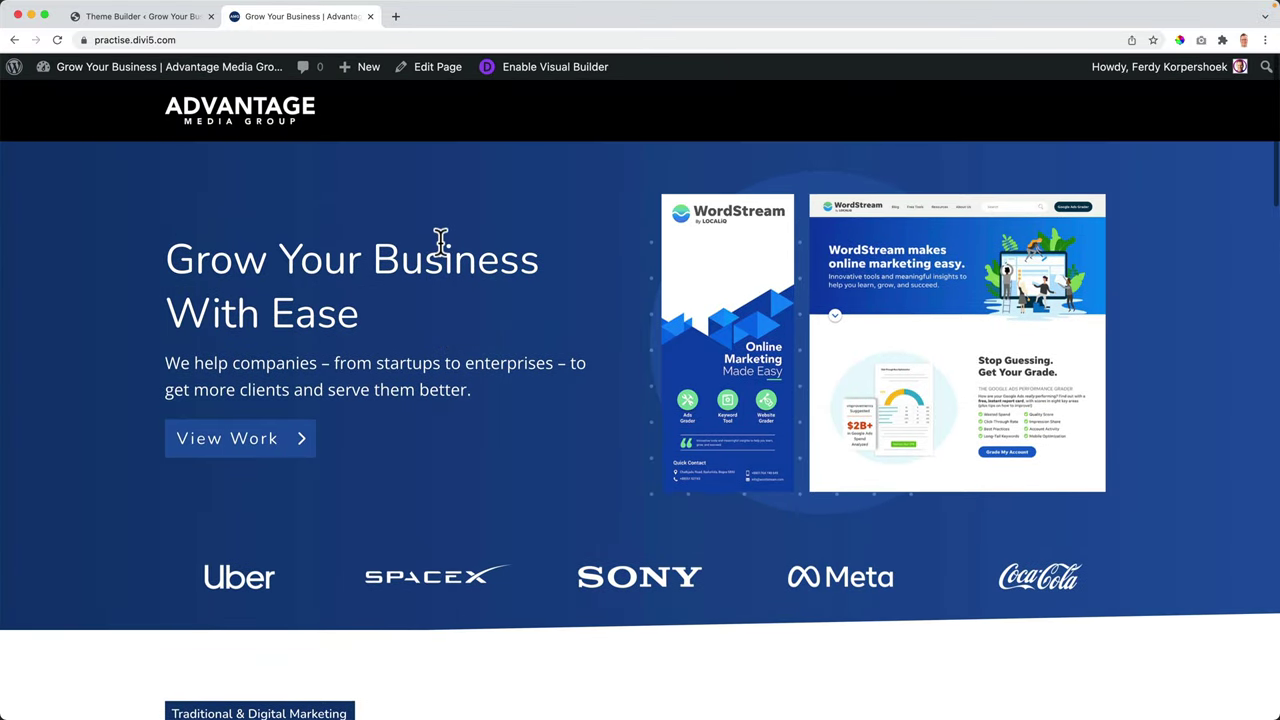
pyautogui.scroll(-1, 440, 240)
pyautogui.scroll(1, 440, 243)
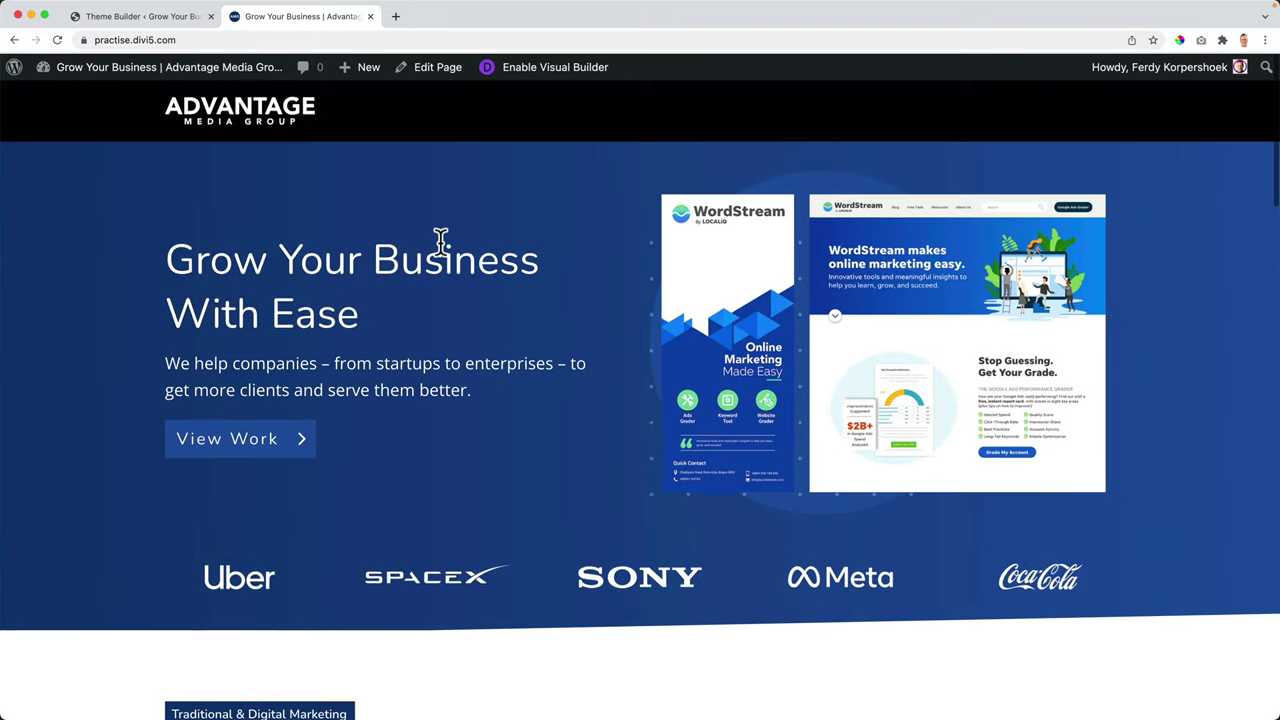
pyautogui.scroll(-1, 571, 251)
pyautogui.scroll(1, 571, 251)
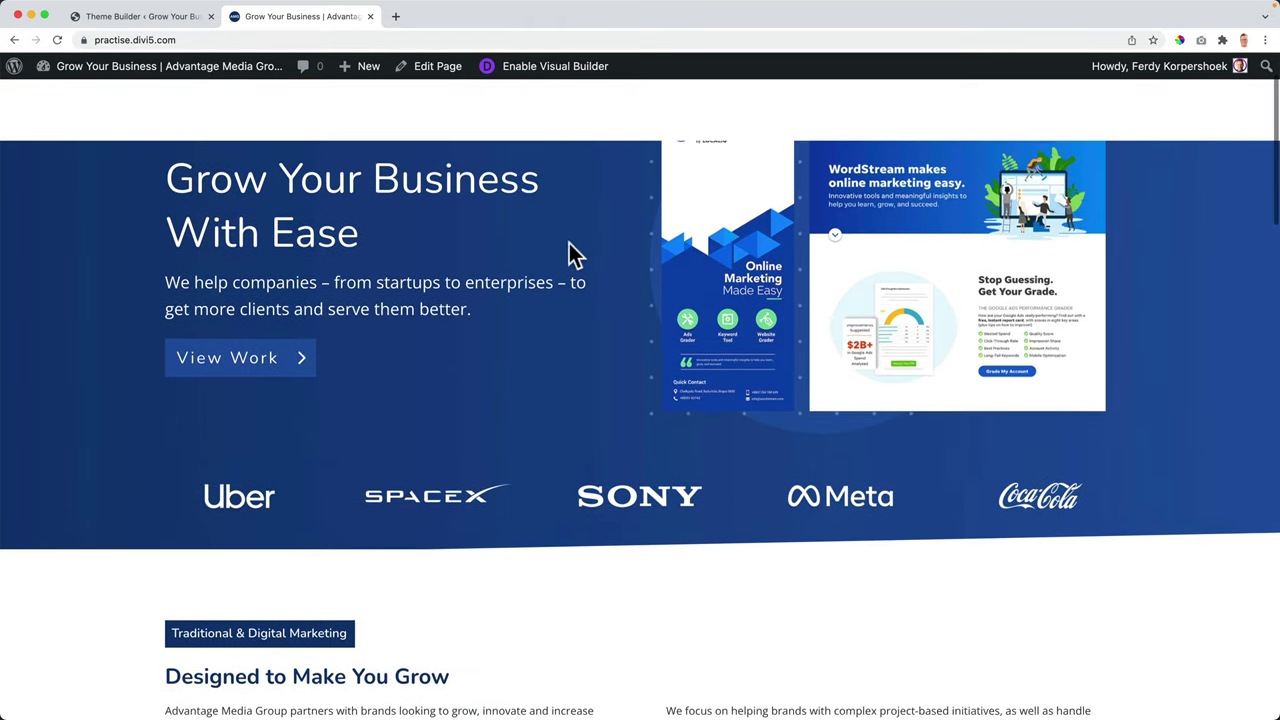
pyautogui.scroll(-2, 569, 251)
pyautogui.scroll(2, 569, 251)
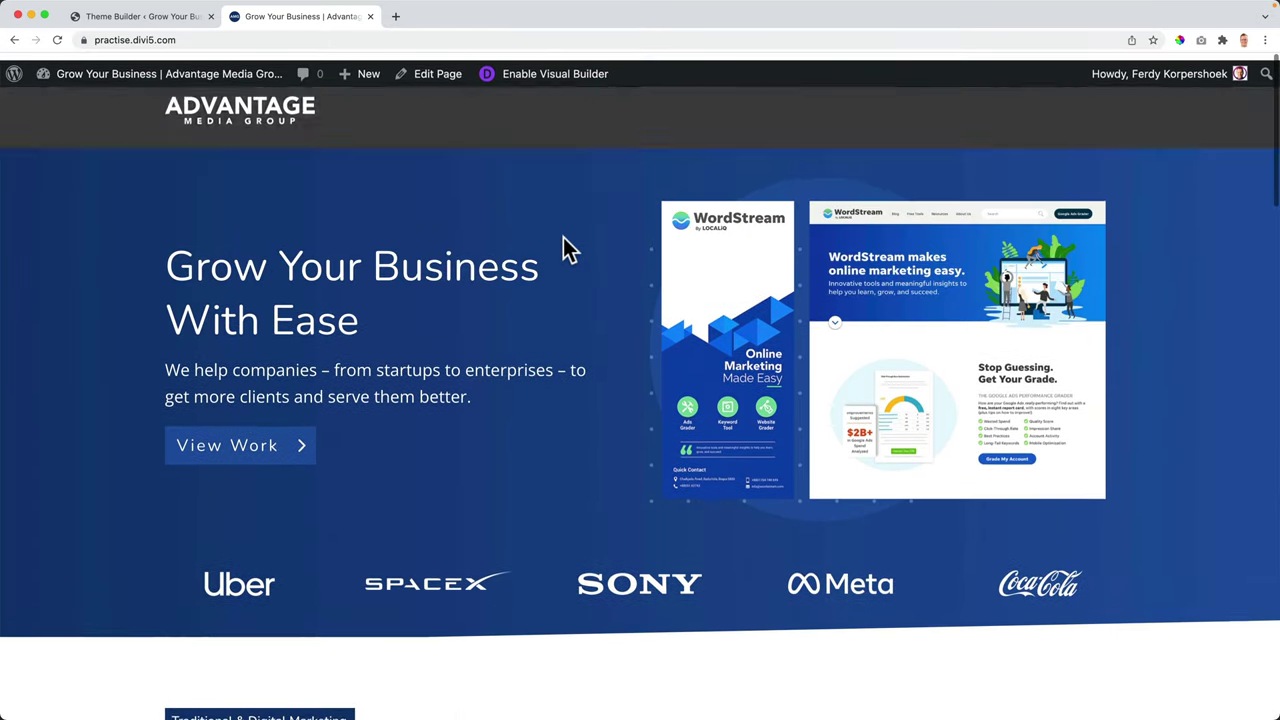
# Step: Review the logo's sticky translate settings in the header layout and recheck the scrolled header on the live homepage
pyautogui.click(146, 20)
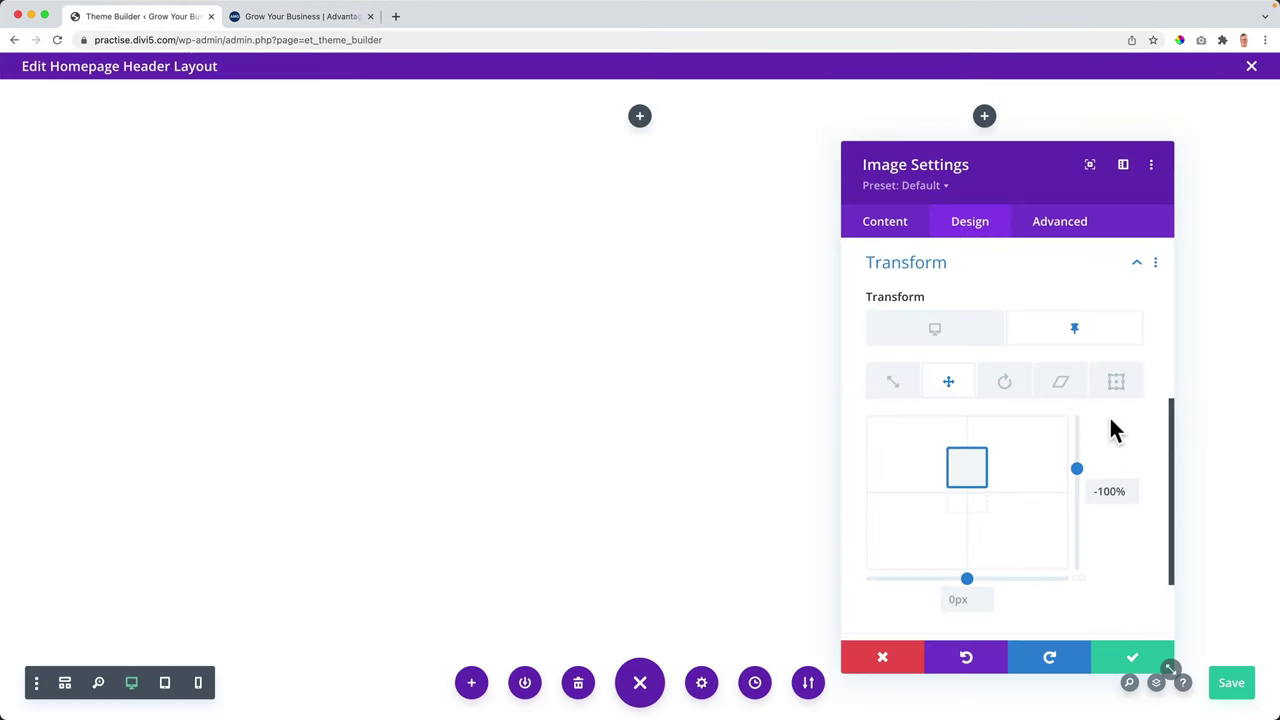
pyautogui.moveTo(1110, 420)
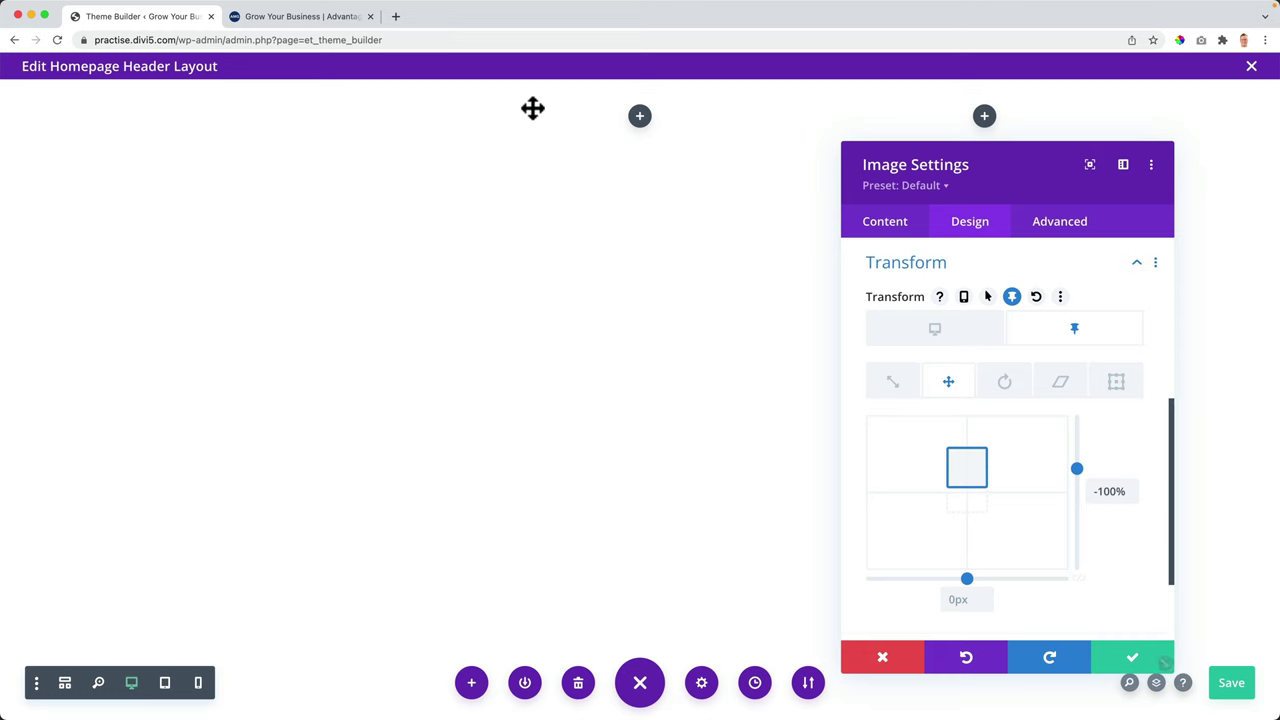
pyautogui.click(300, 17)
pyautogui.scroll(-1, 335, 205)
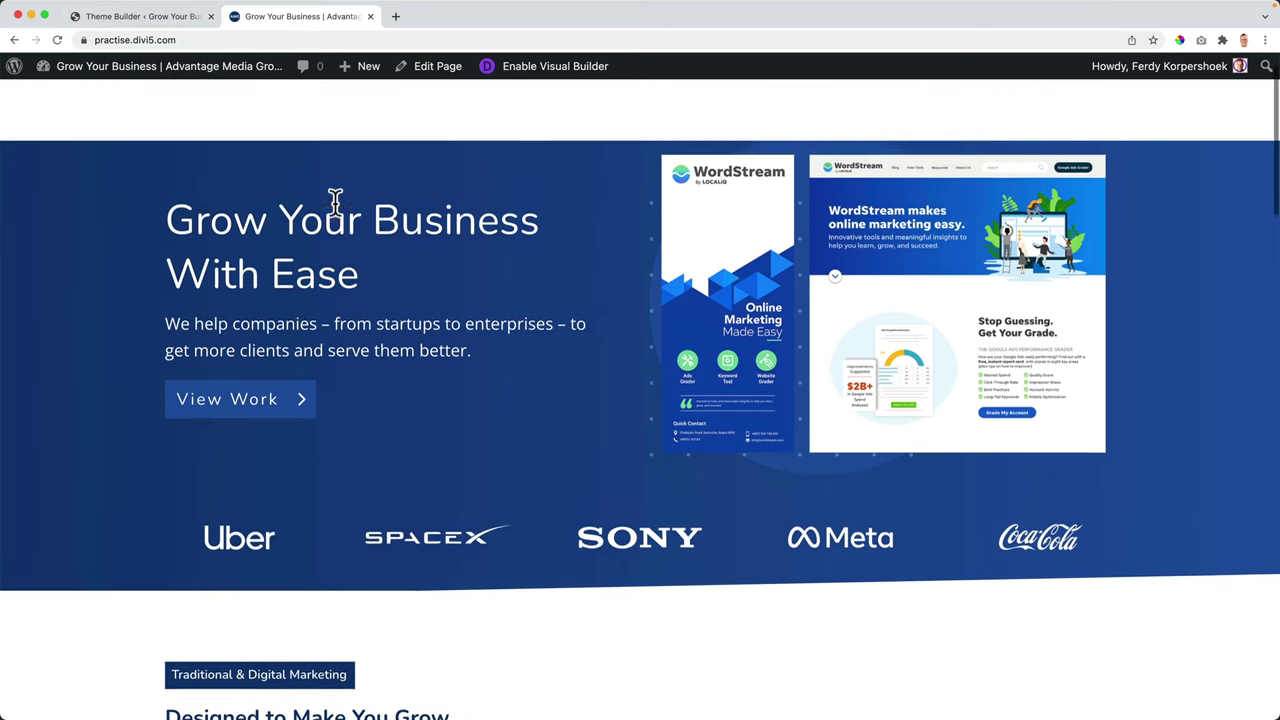
# Step: Check the live homepage header while scrolling, and accept the logo's image settings back in the header layout
pyautogui.scroll(1, 335, 205)
pyautogui.scroll(-1, 335, 205)
pyautogui.scroll(1, 335, 205)
pyautogui.click(148, 18)
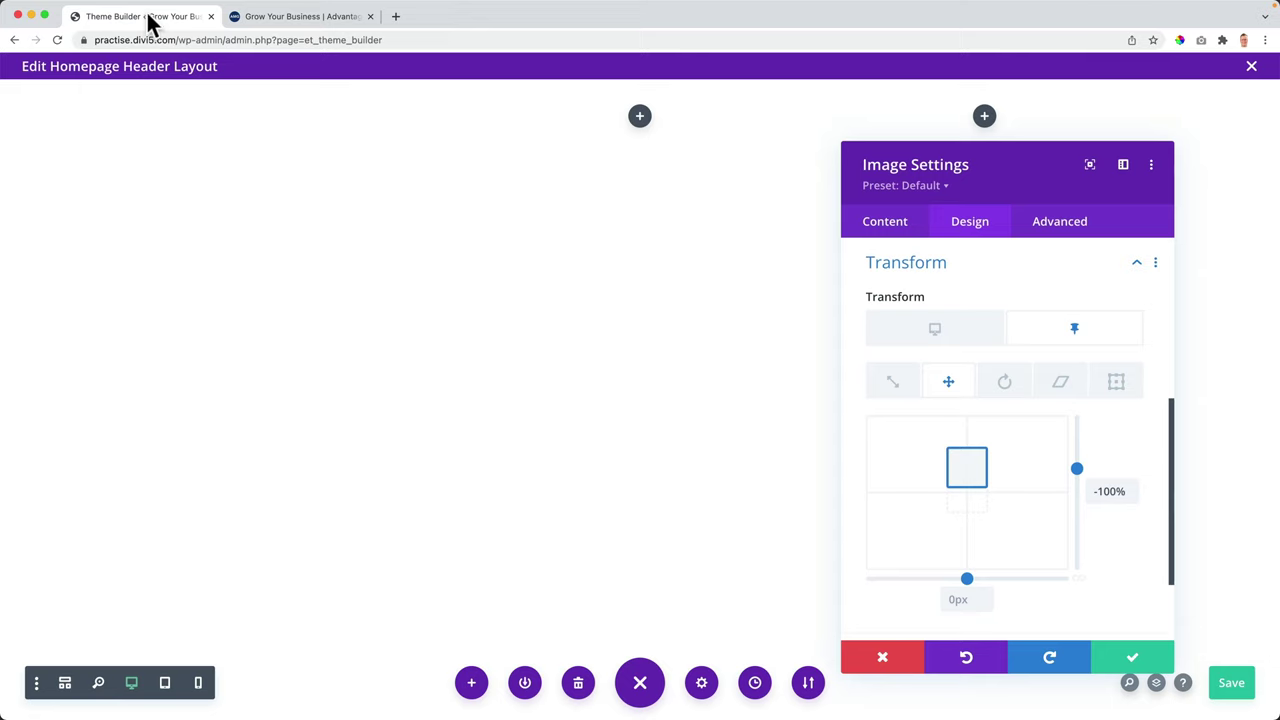
pyautogui.click(1115, 655)
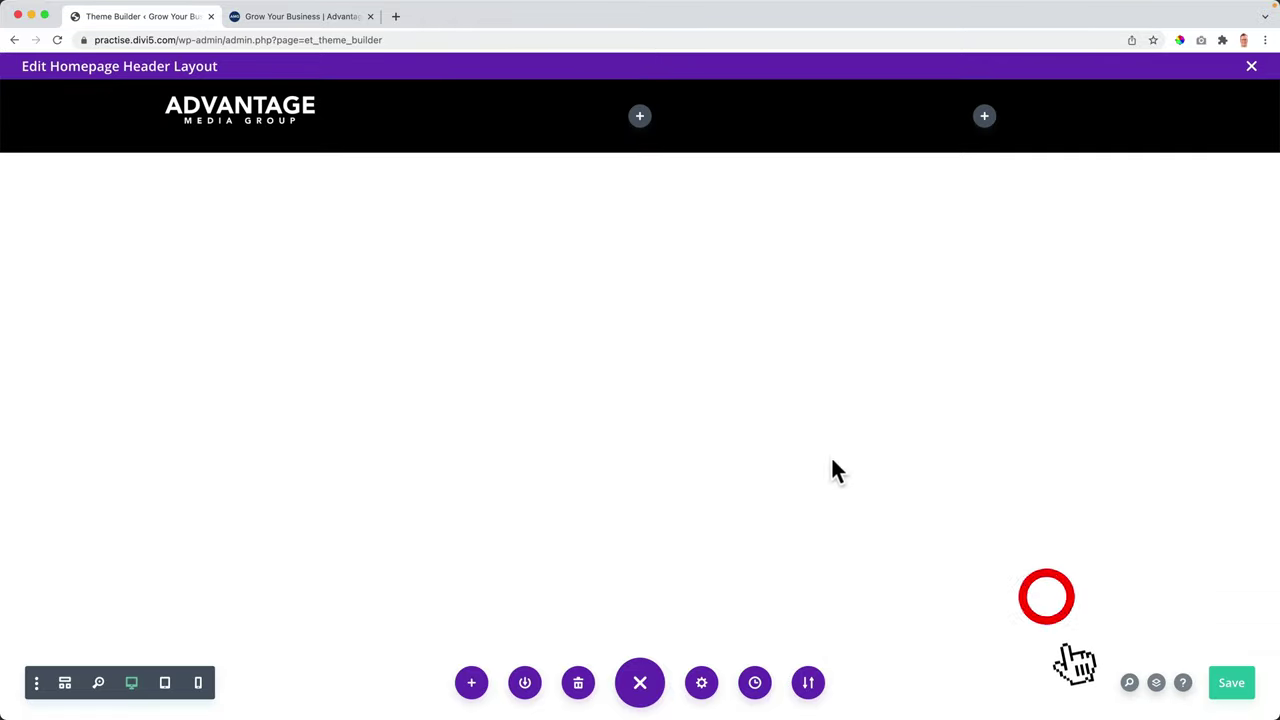
# Step: Duplicate the logo image in the first column of the header row using the layer structure
pyautogui.moveTo(223, 125)
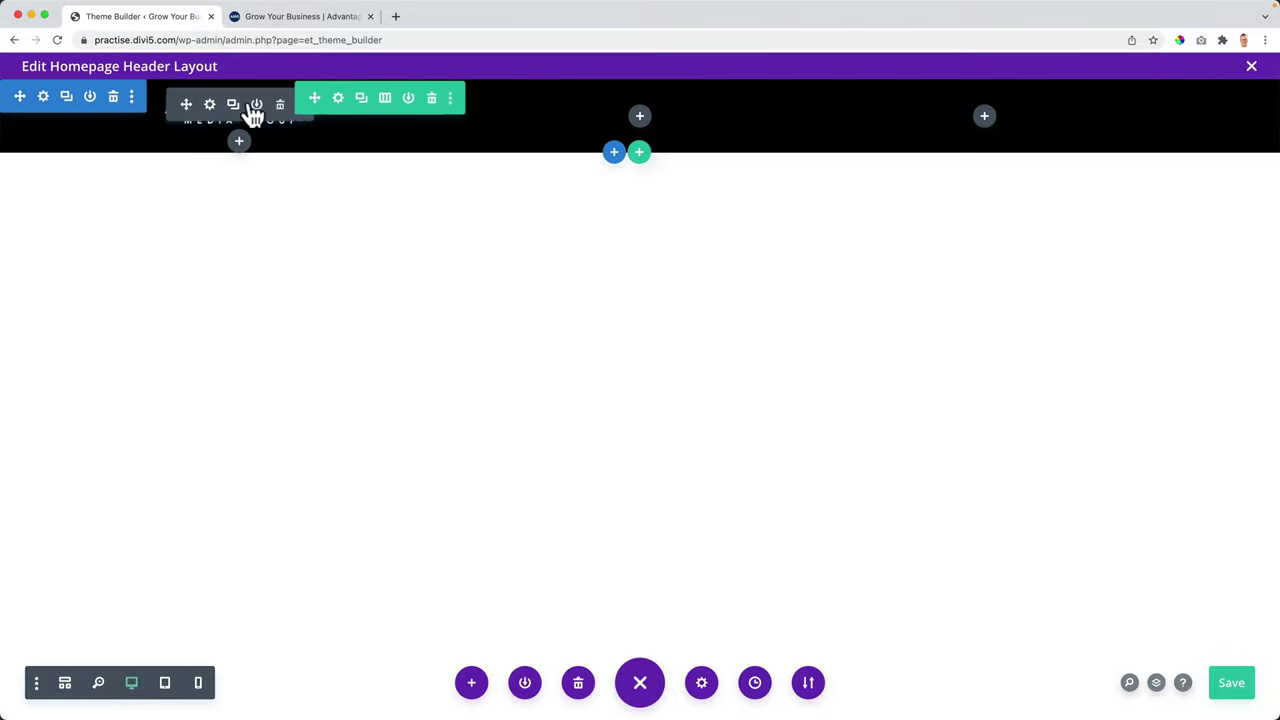
pyautogui.click(1156, 684)
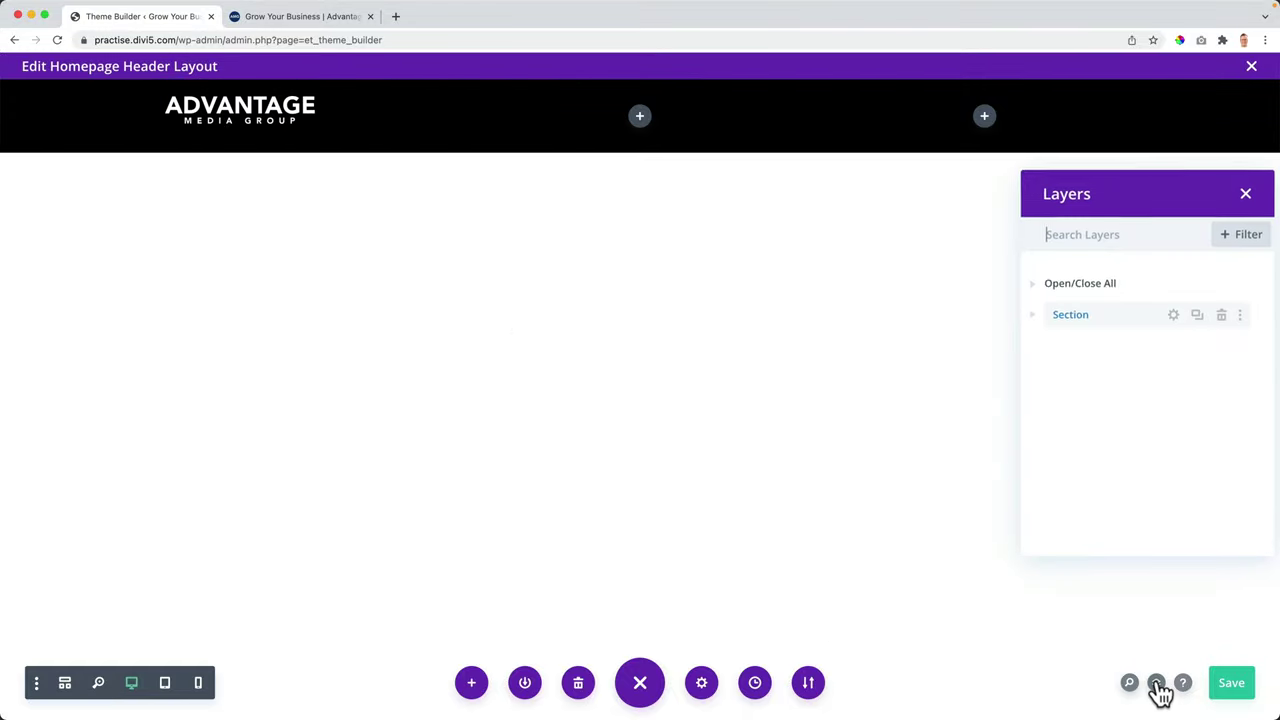
pyautogui.click(1036, 316)
pyautogui.click(1050, 346)
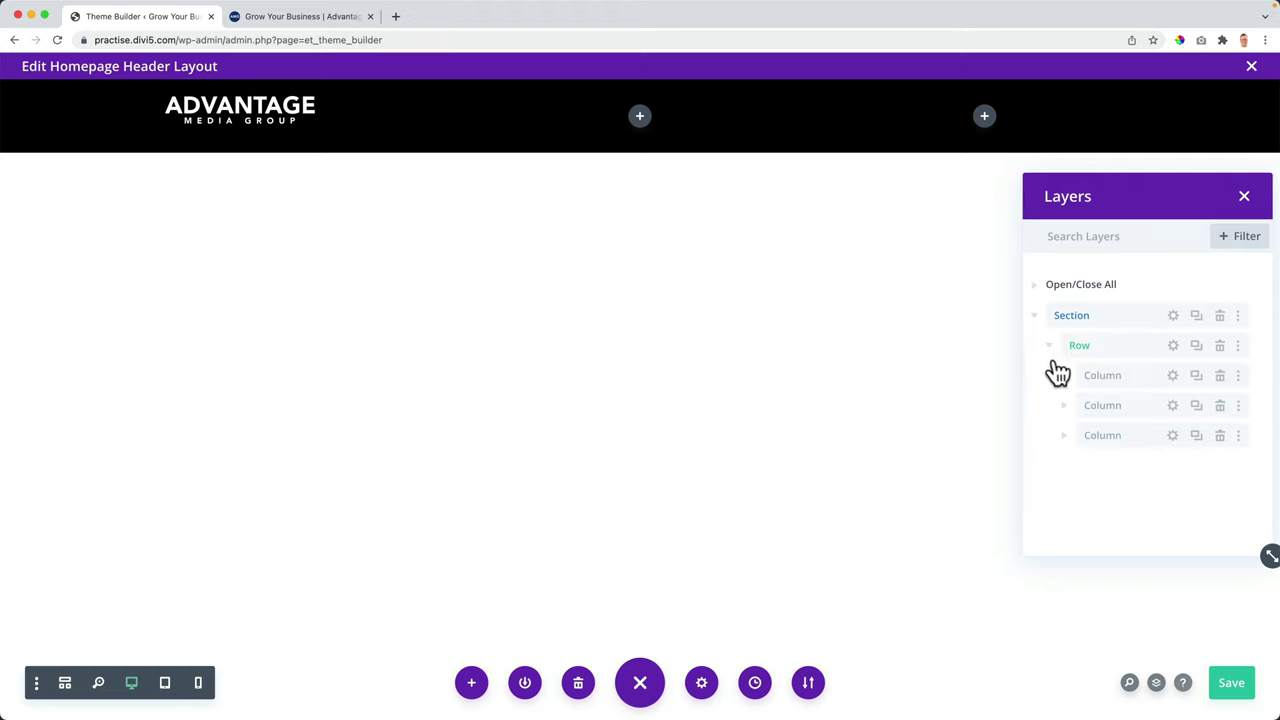
pyautogui.click(1066, 378)
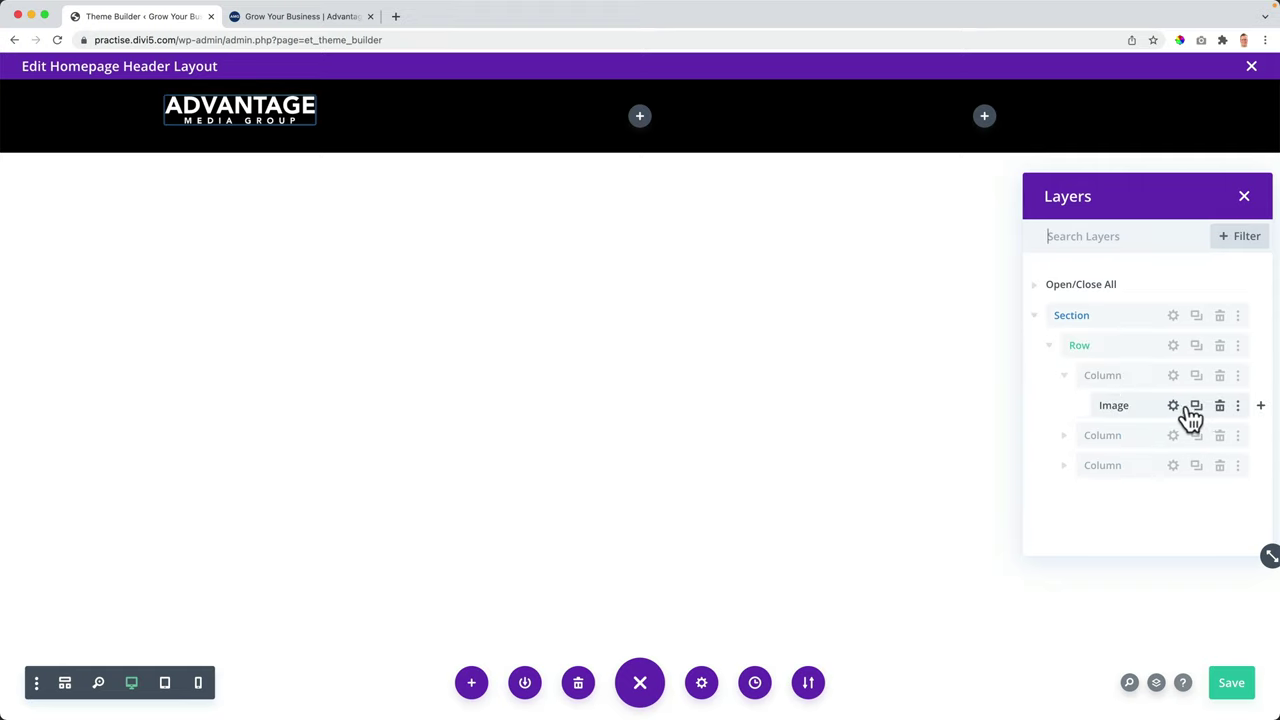
pyautogui.click(1197, 408)
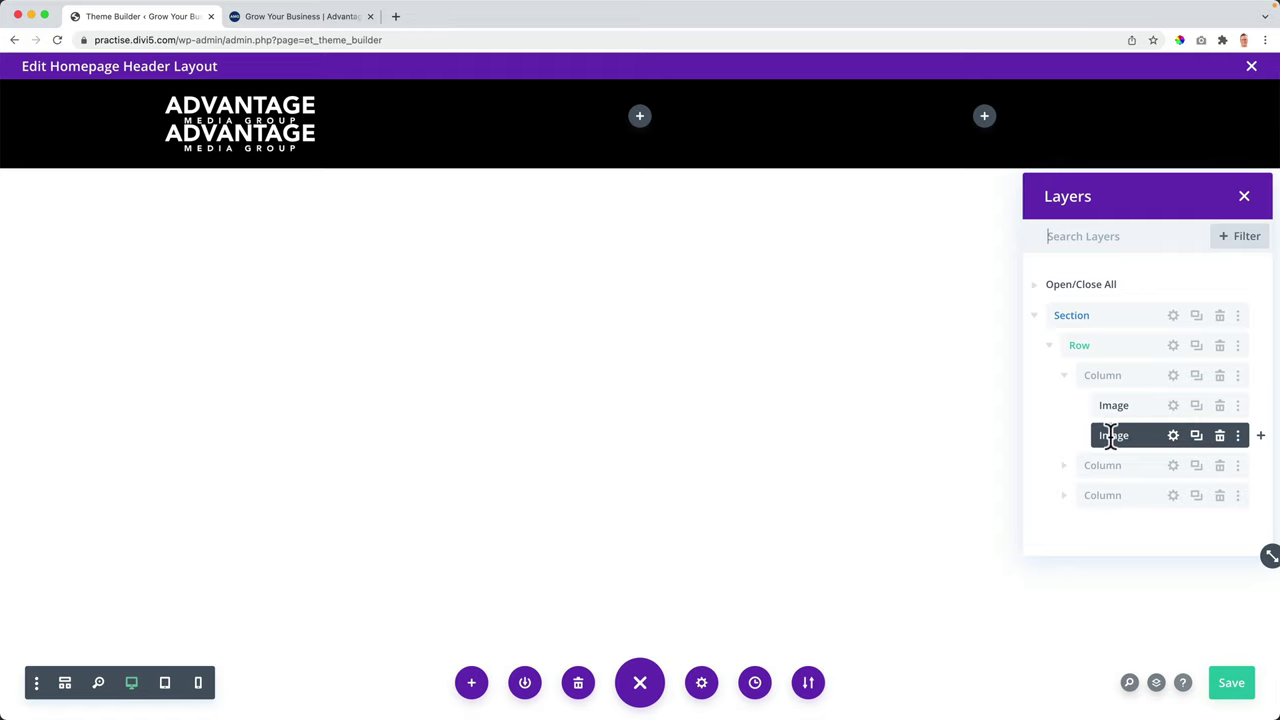
# Step: Replace the duplicated logo's picture with Advantage-Logo-Color.png from the media library
pyautogui.click(1174, 437)
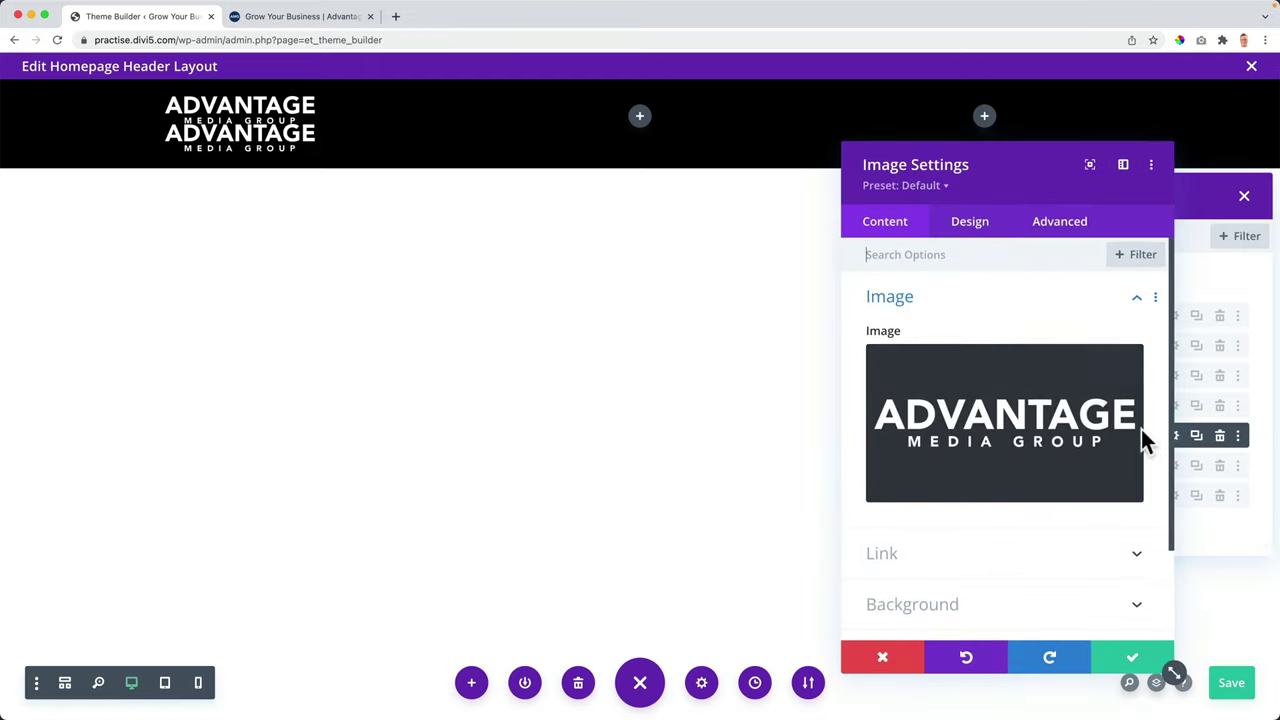
pyautogui.moveTo(1010, 183); pyautogui.dragTo(658, 151)
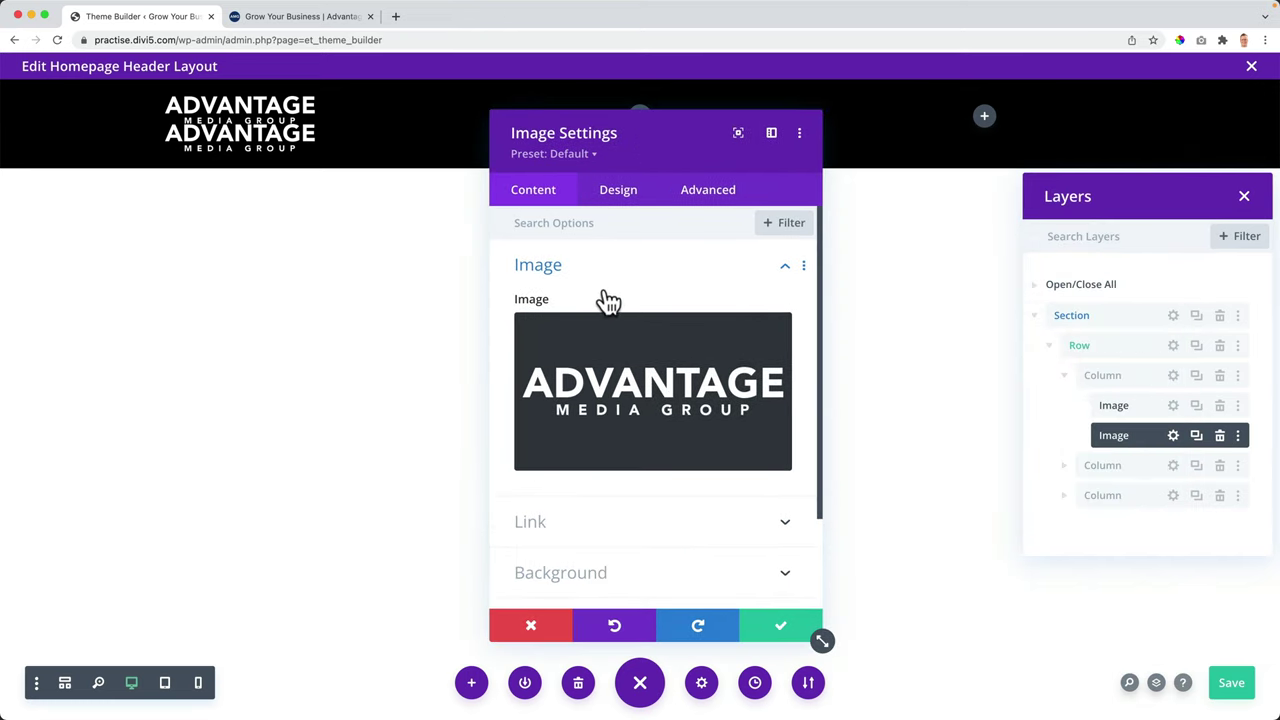
pyautogui.click(1245, 198)
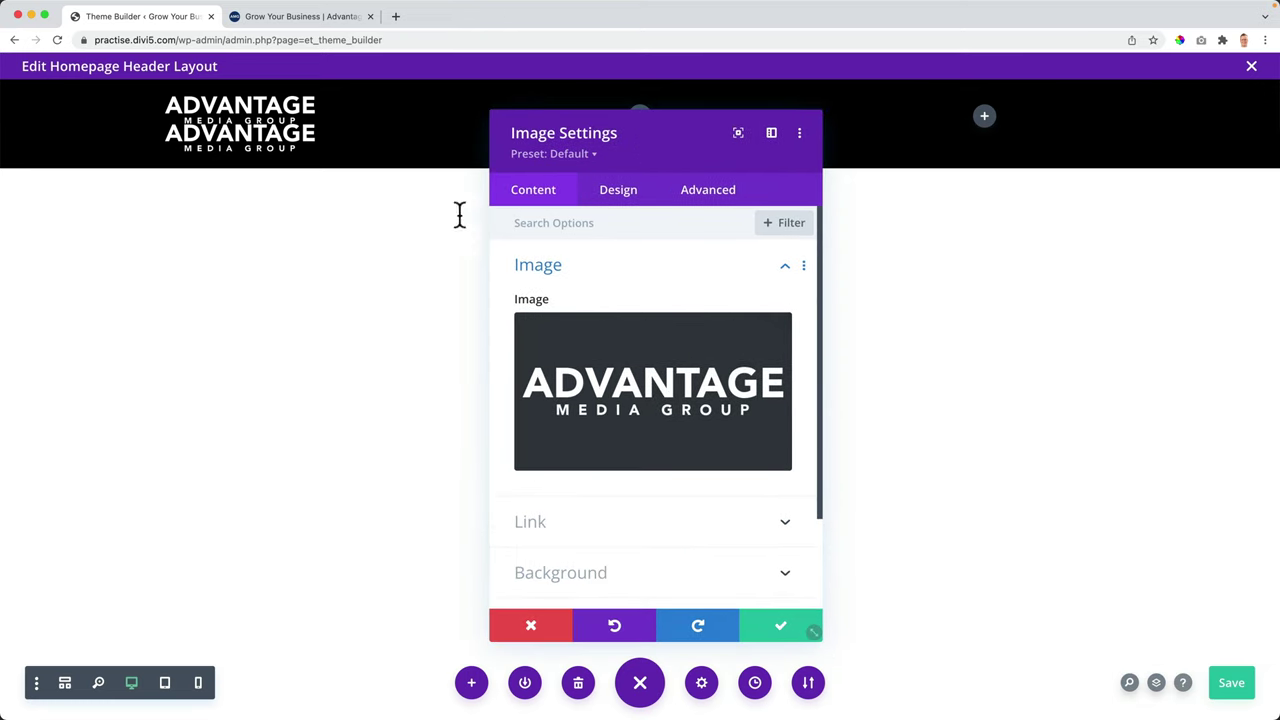
pyautogui.moveTo(675, 140); pyautogui.dragTo(909, 131)
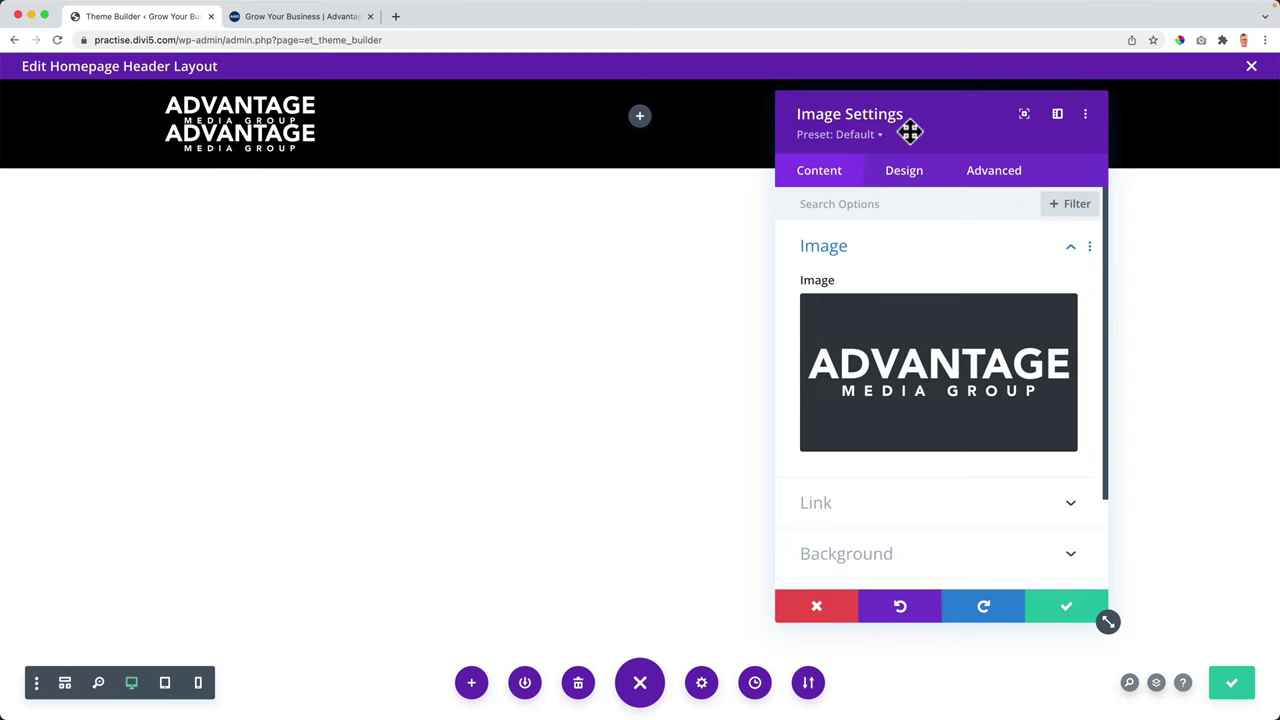
pyautogui.click(926, 372)
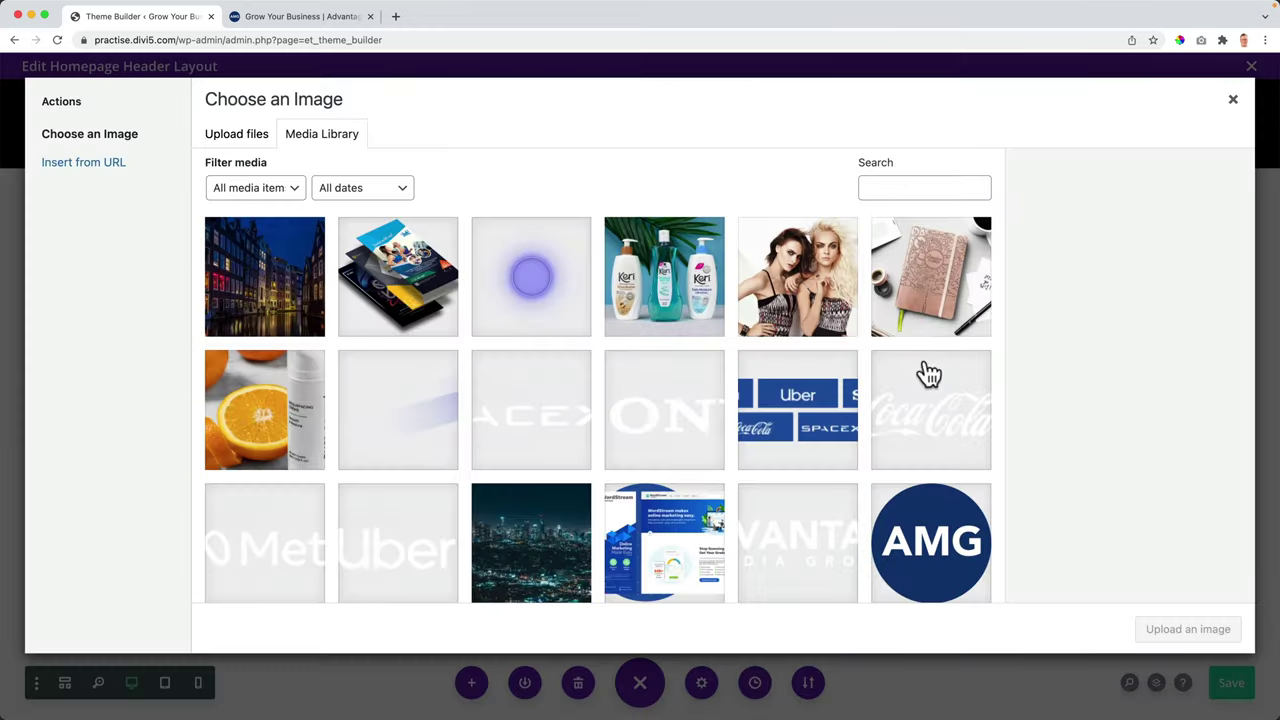
pyautogui.scroll(-3, 732, 372)
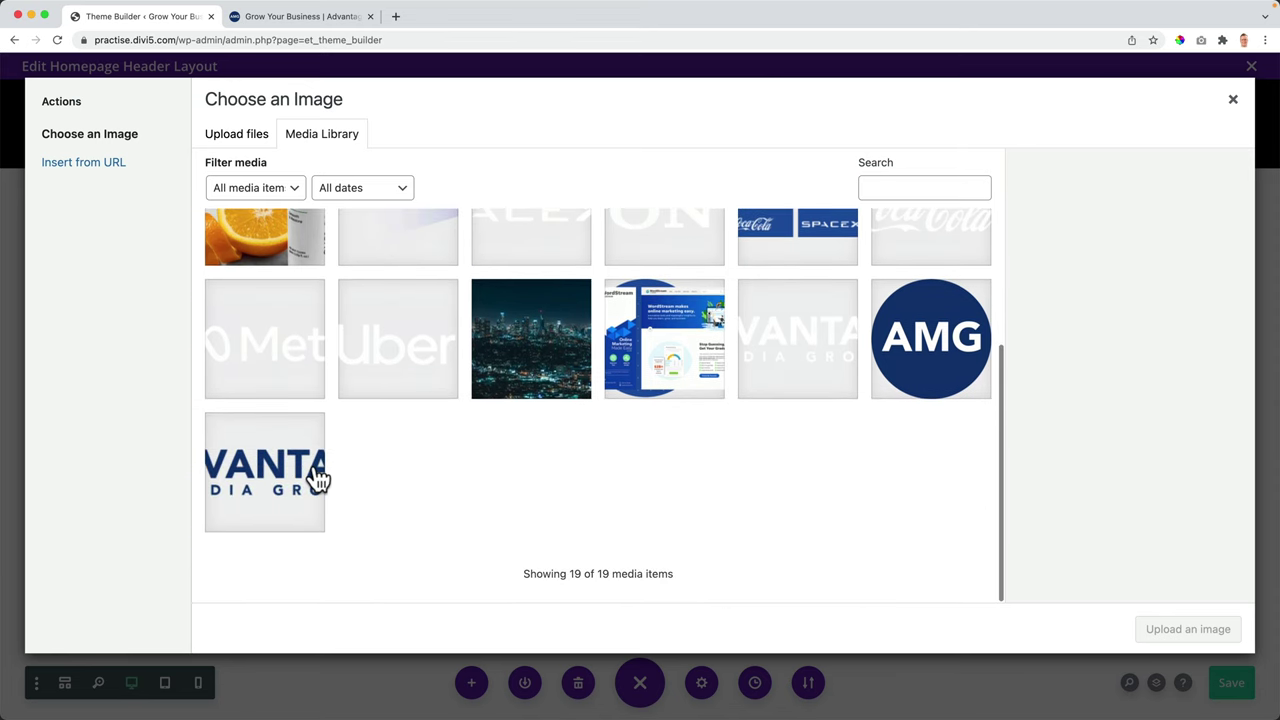
pyautogui.click(263, 474)
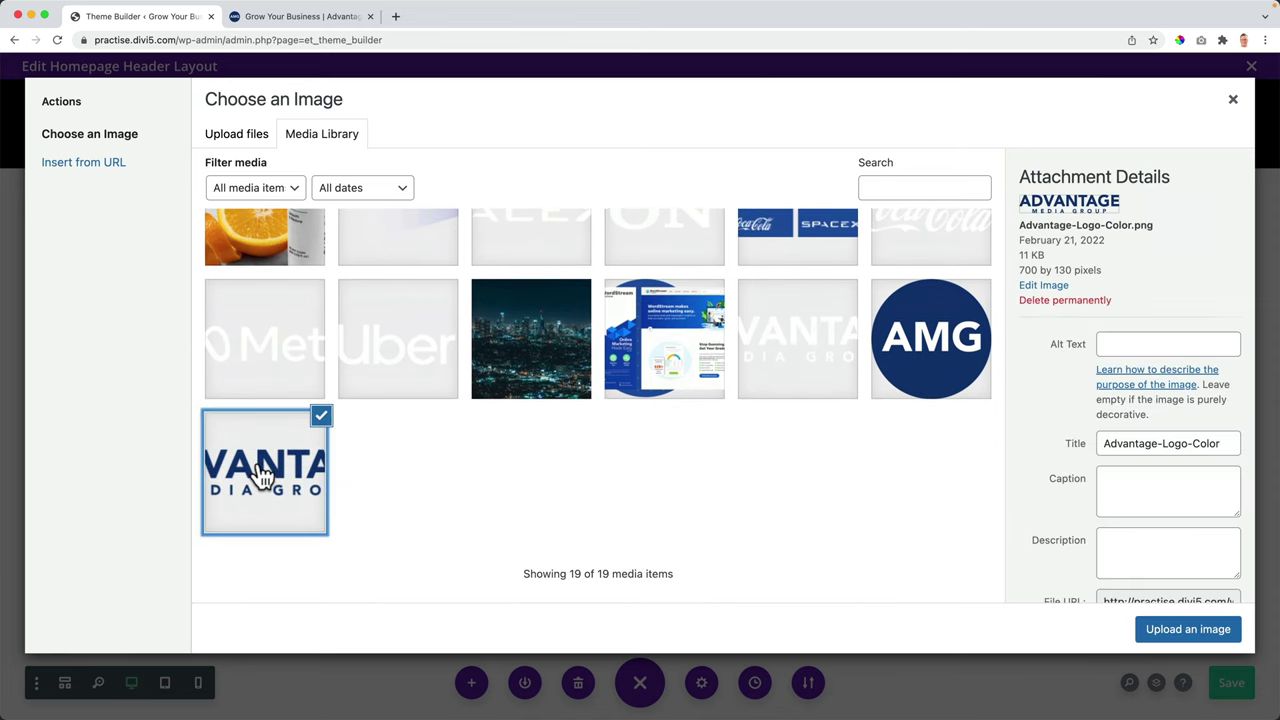
pyautogui.click(1166, 632)
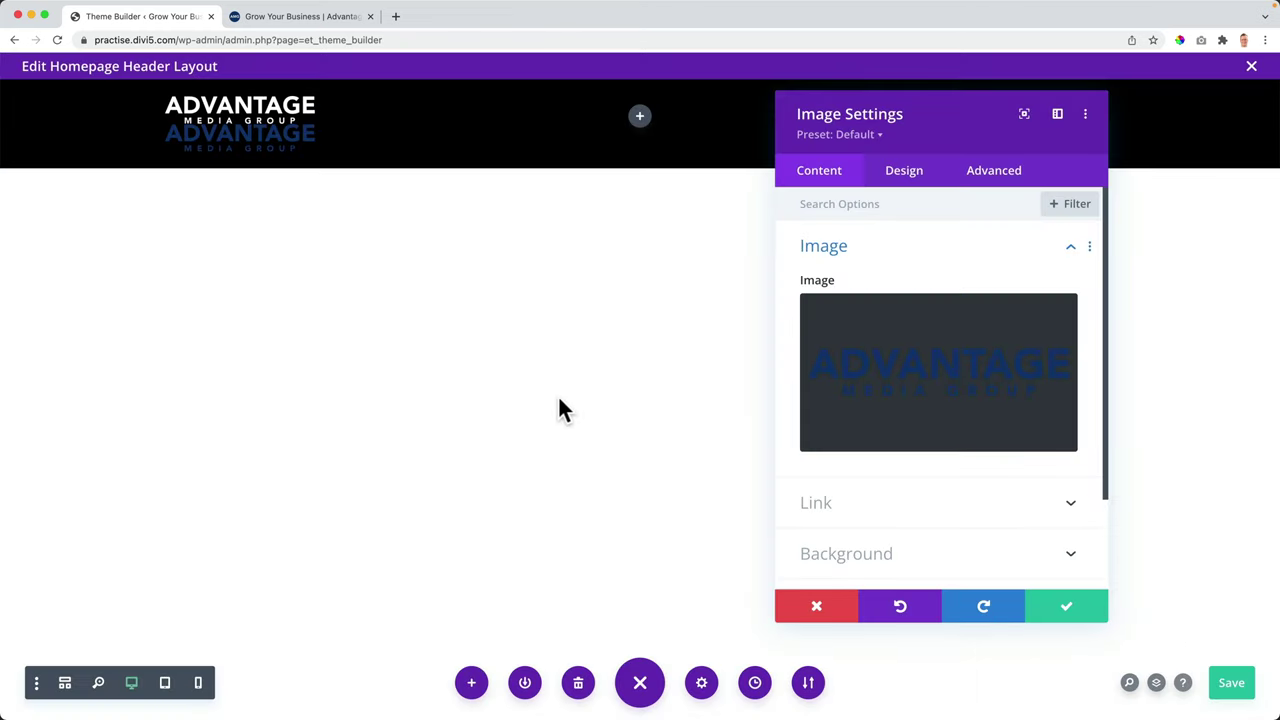
# Step: Set the position of the coloured logo image to Absolute
pyautogui.click(1000, 174)
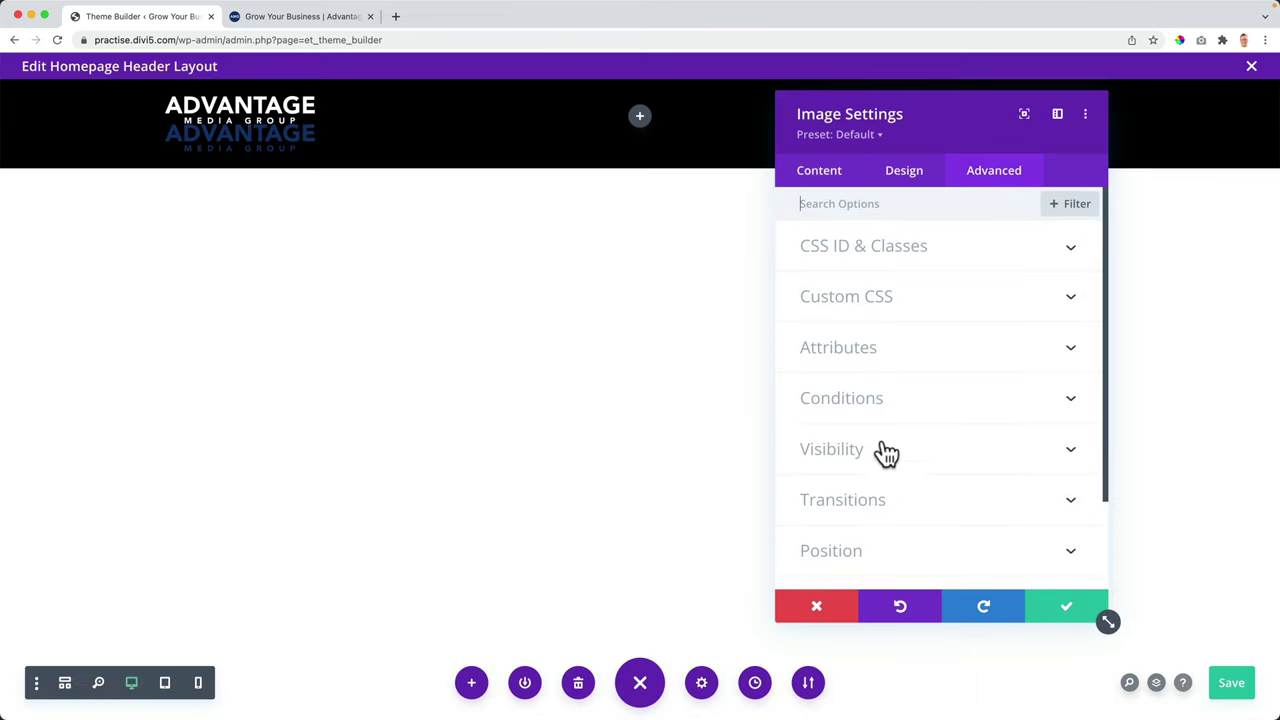
pyautogui.scroll(-3, 880, 455)
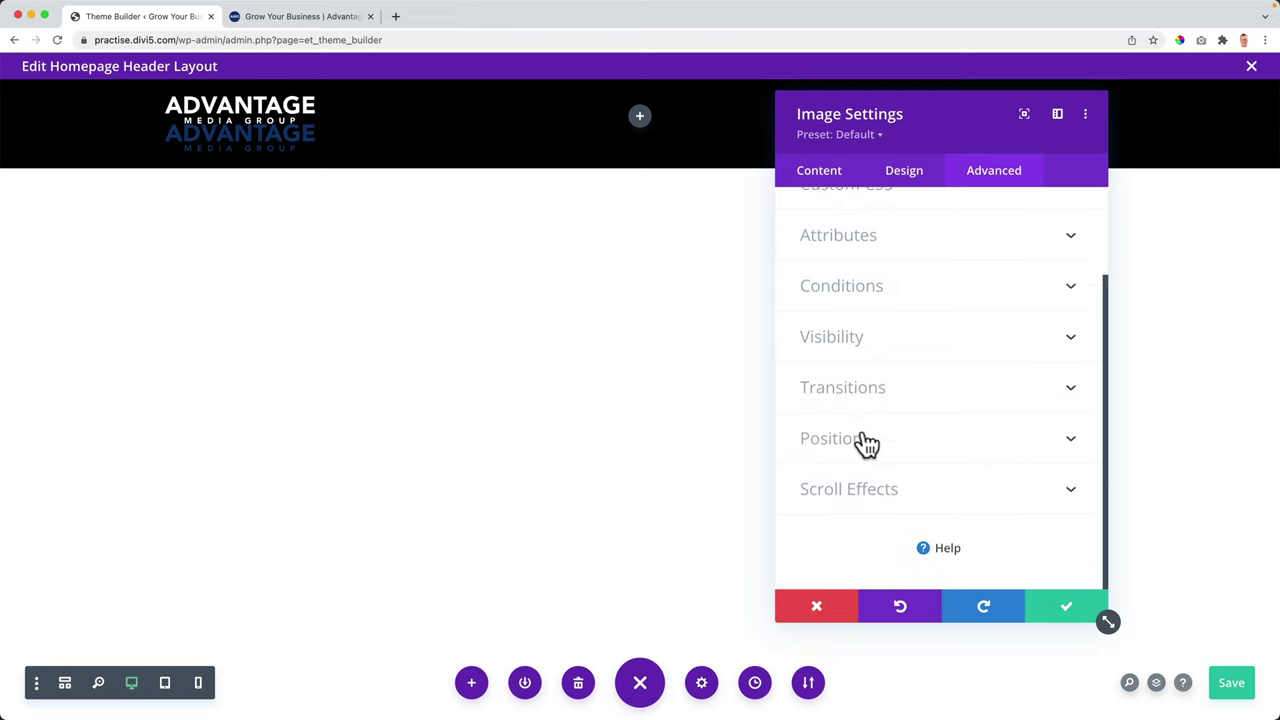
pyautogui.click(862, 440)
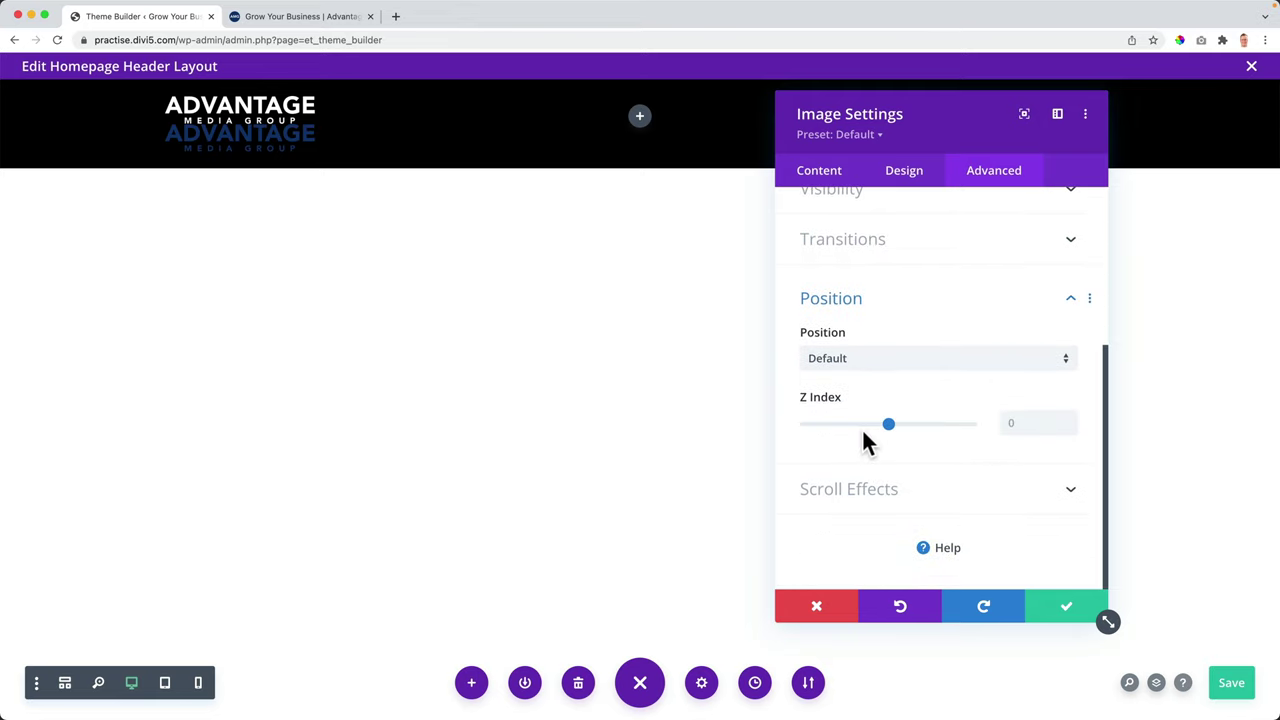
pyautogui.click(882, 362)
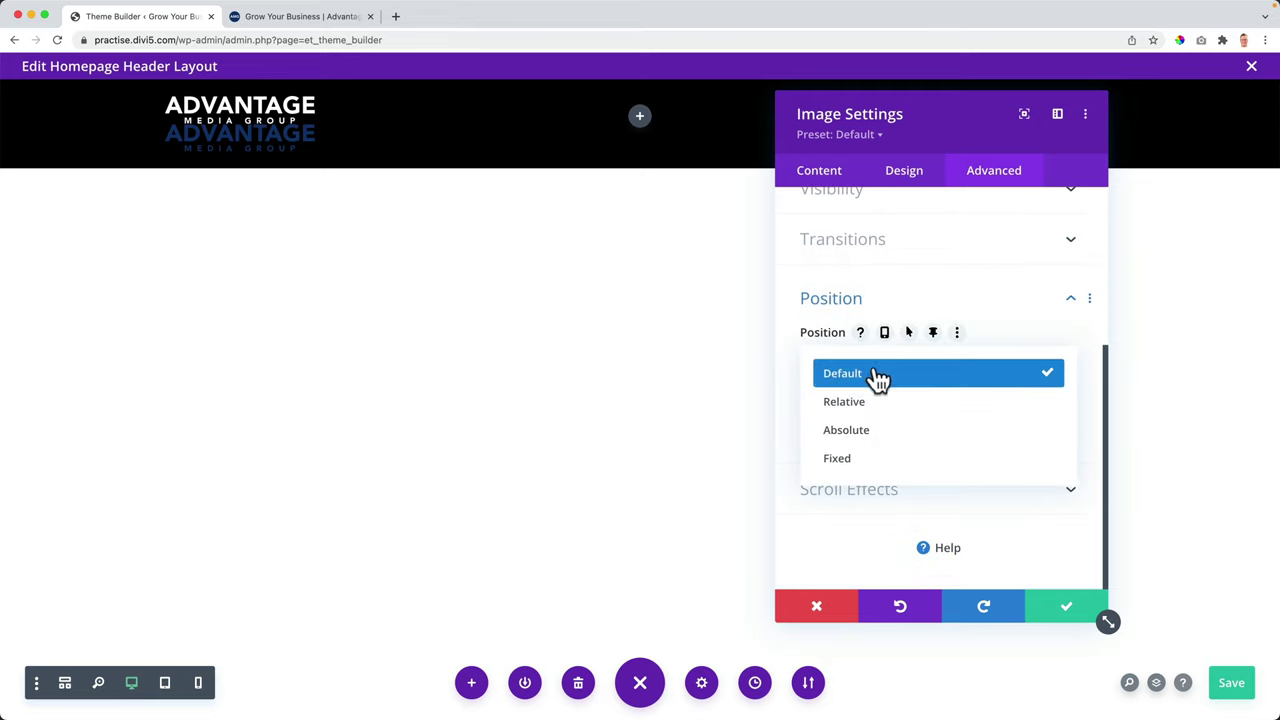
pyautogui.click(868, 438)
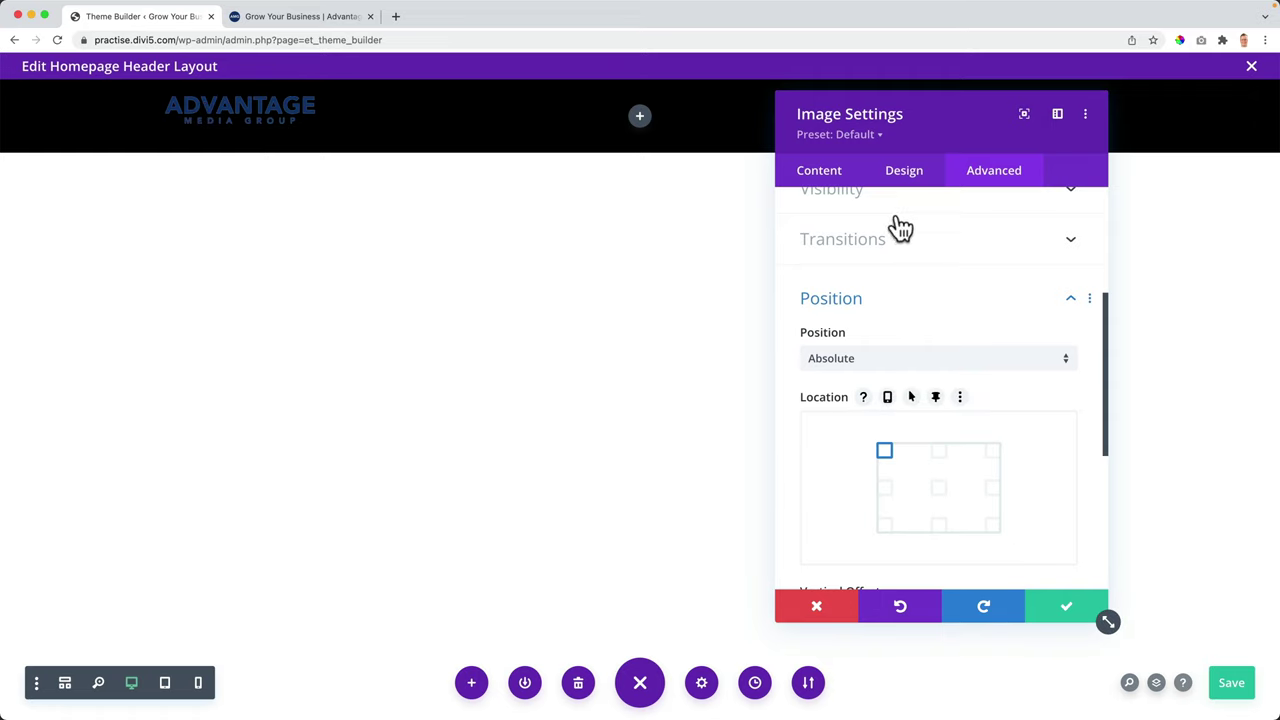
# Step: Unlink the coloured logo's translate axes and set its vertical translation to 100% in the normal desktop state
pyautogui.click(903, 172)
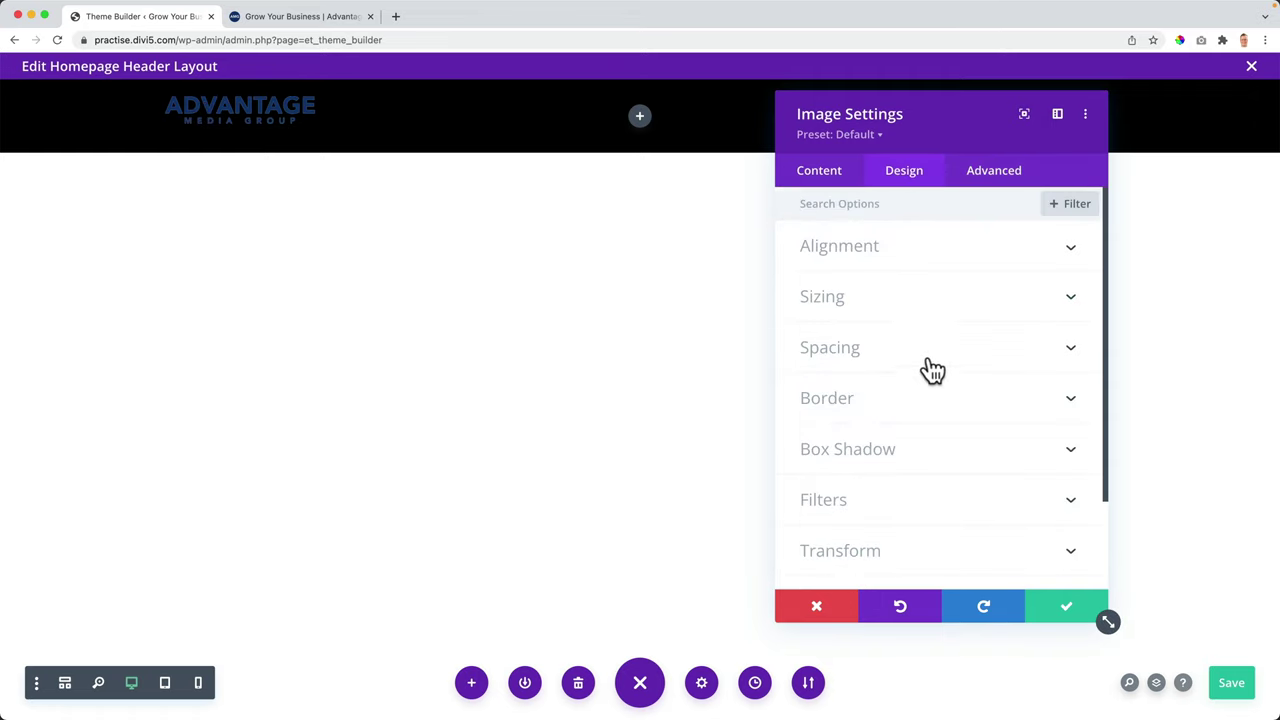
pyautogui.scroll(-3, 928, 370)
pyautogui.click(890, 445)
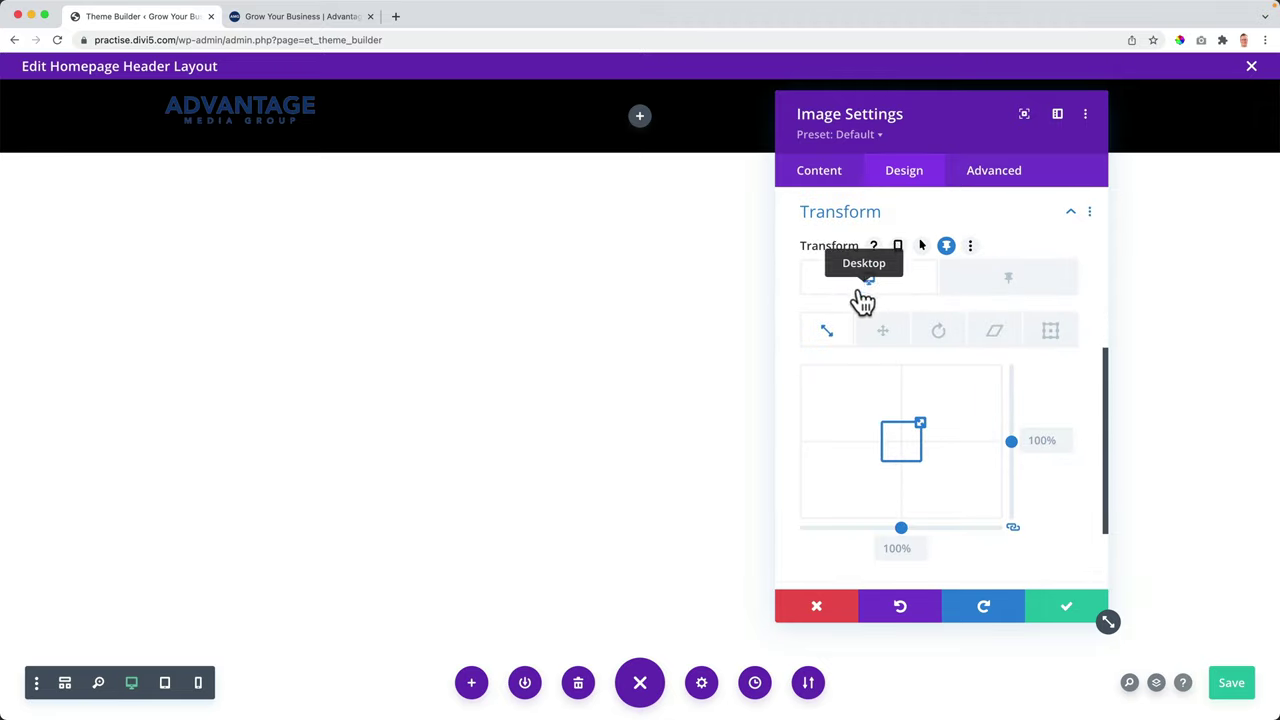
pyautogui.click(886, 338)
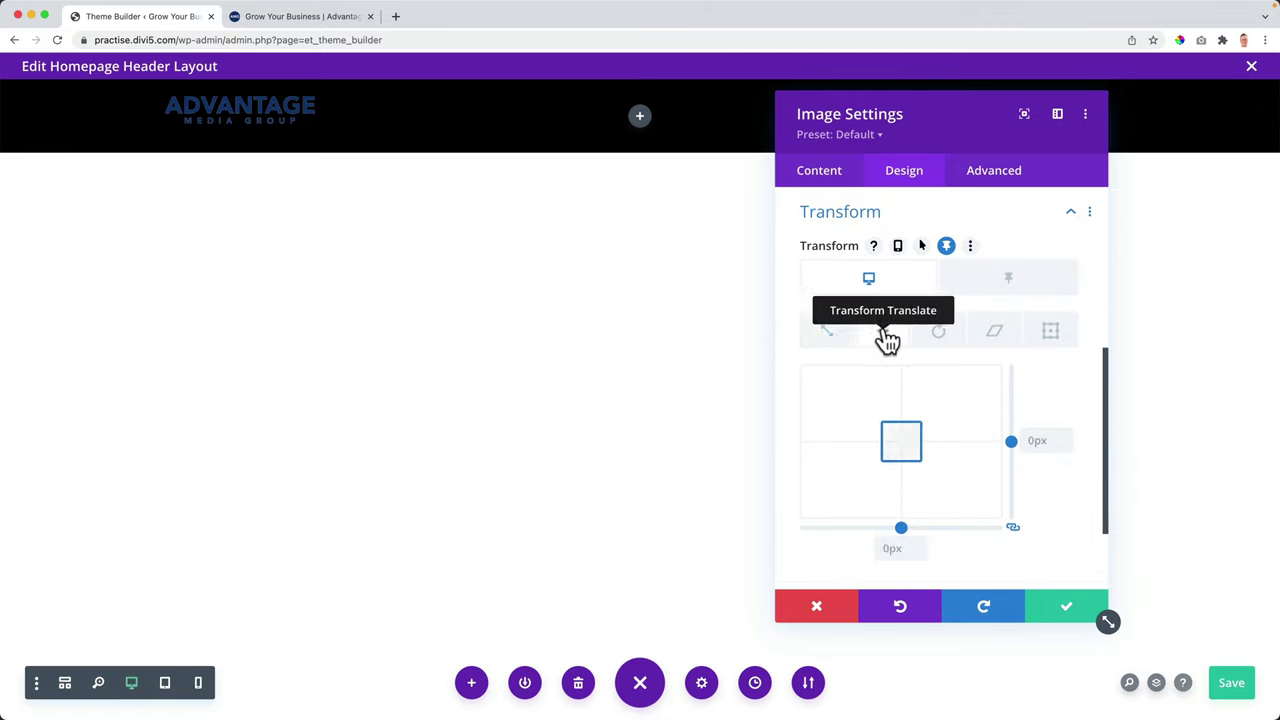
pyautogui.click(1015, 531)
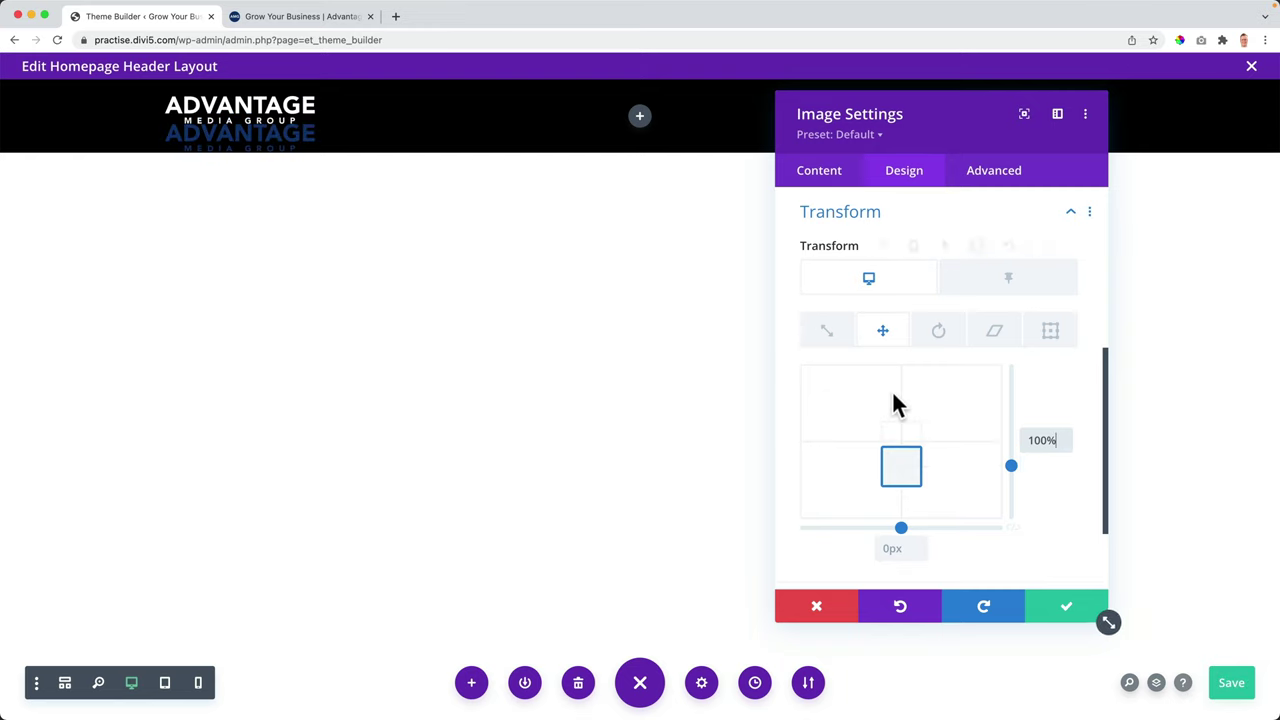
# Step: Set the coloured logo's vertical translation to 0% in the sticky state, and save the image settings and header layout
pyautogui.click(1010, 285)
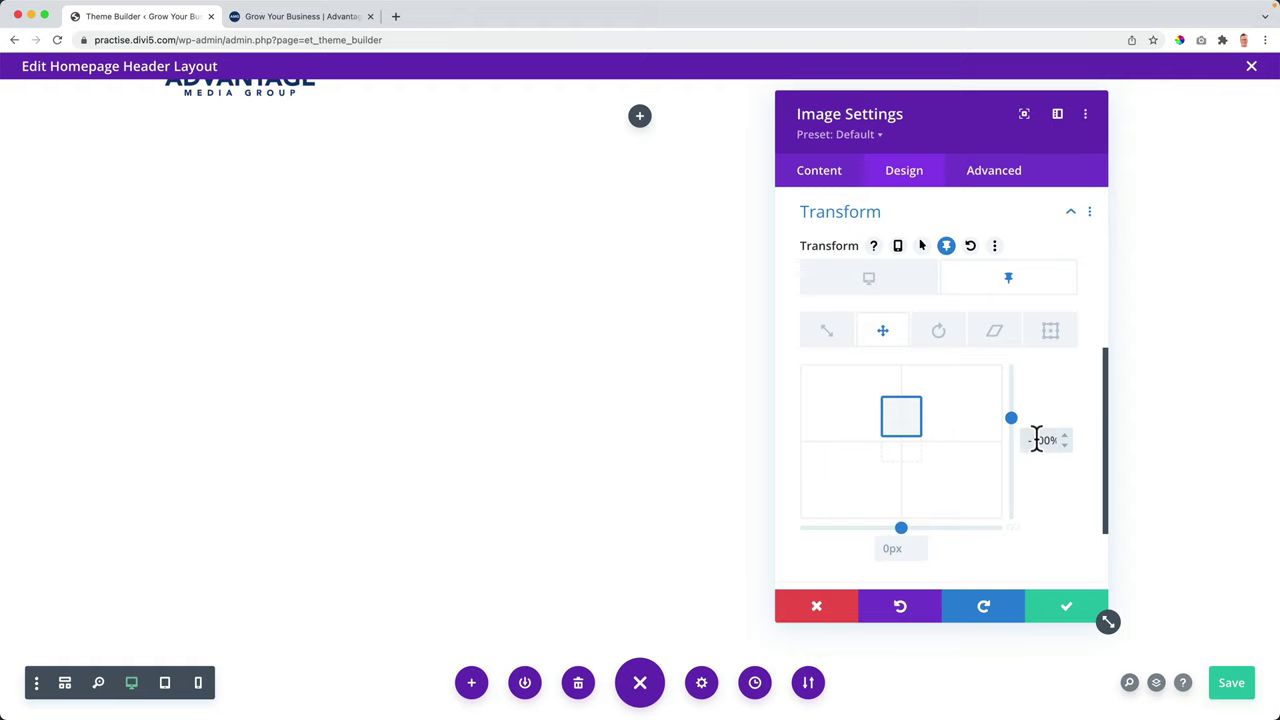
pyautogui.write('0')
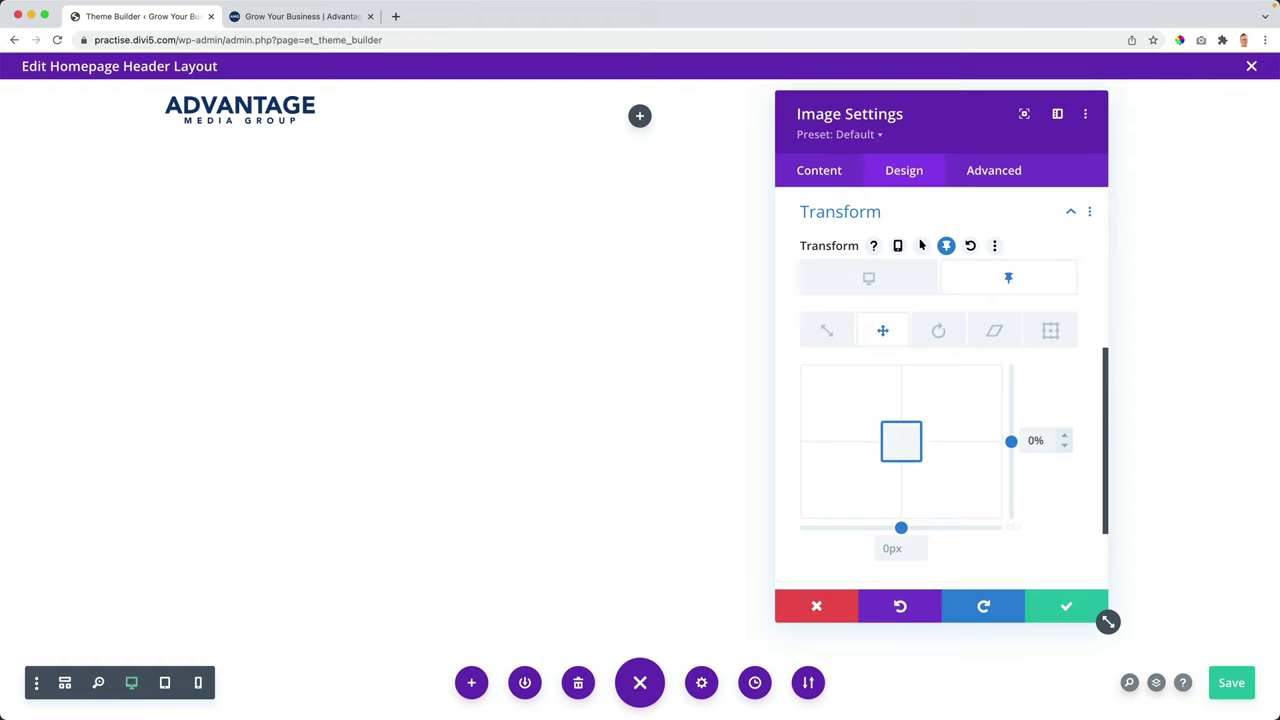
pyautogui.click(1064, 607)
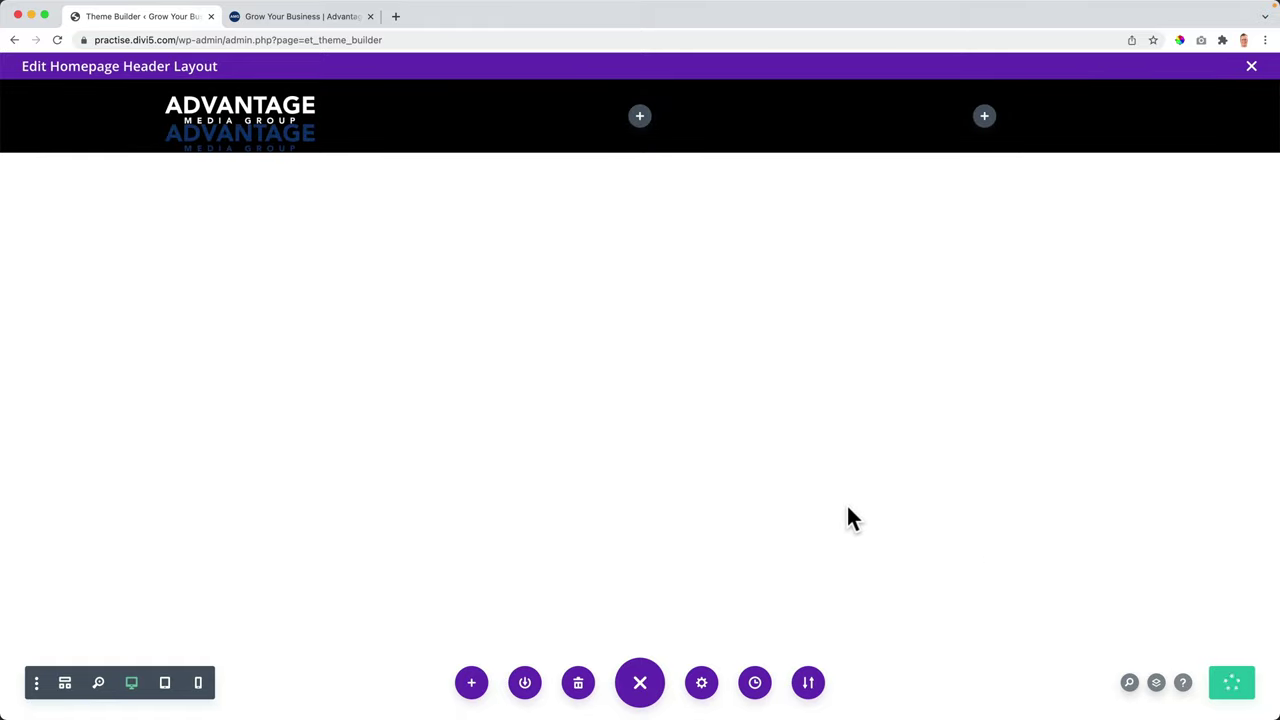
# Step: View the live homepage and examine how the white and coloured logos swap while scrolling down and back up
pyautogui.click(314, 17)
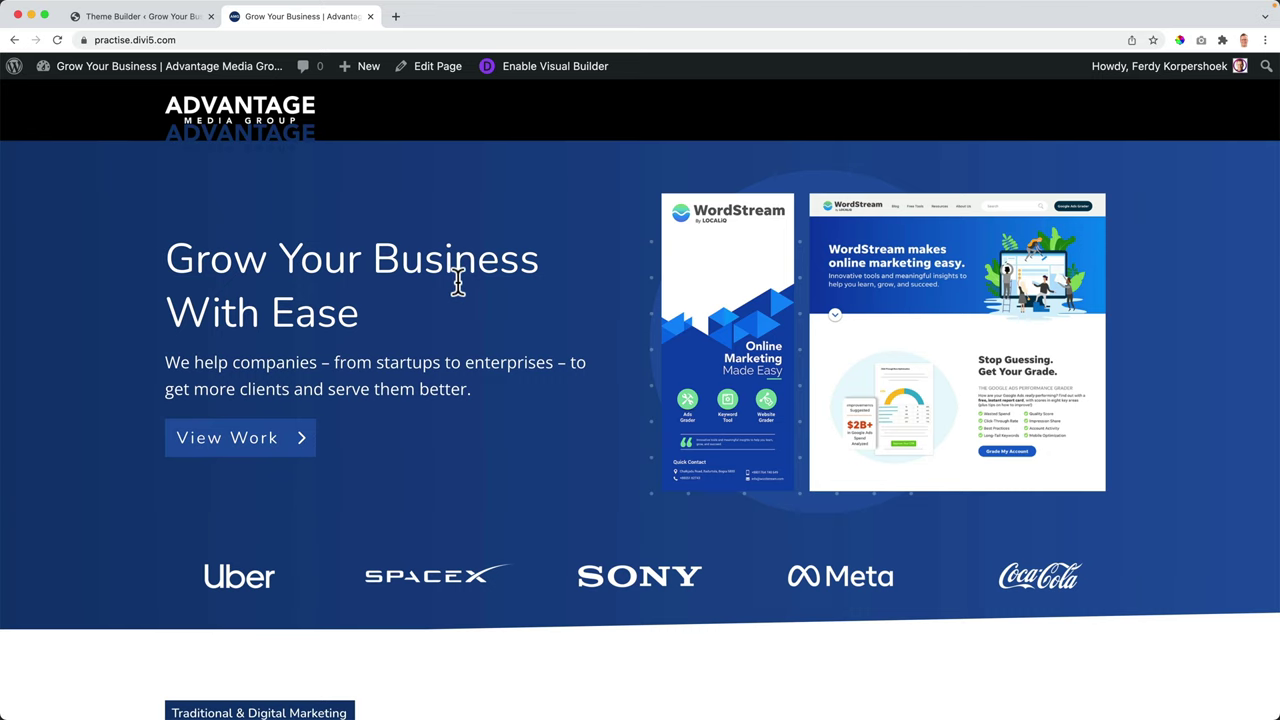
pyautogui.scroll(-2, 457, 283)
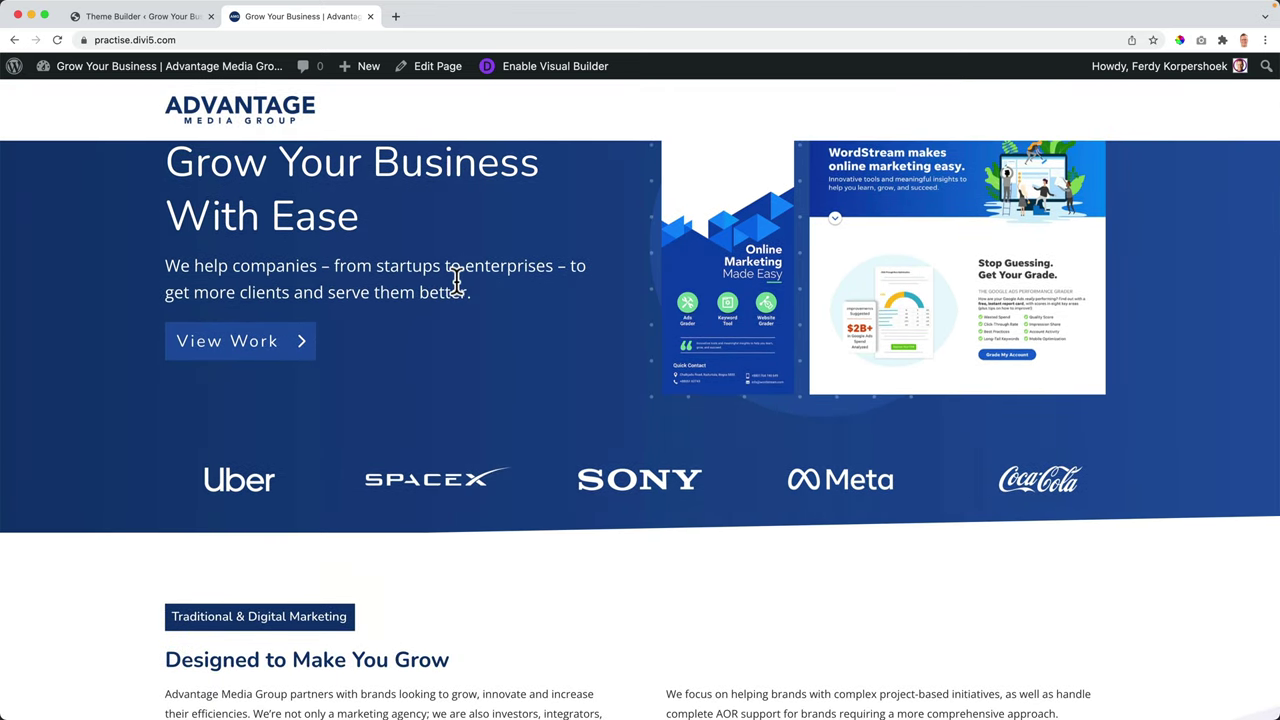
pyautogui.scroll(-1, 456, 280)
pyautogui.scroll(1, 456, 281)
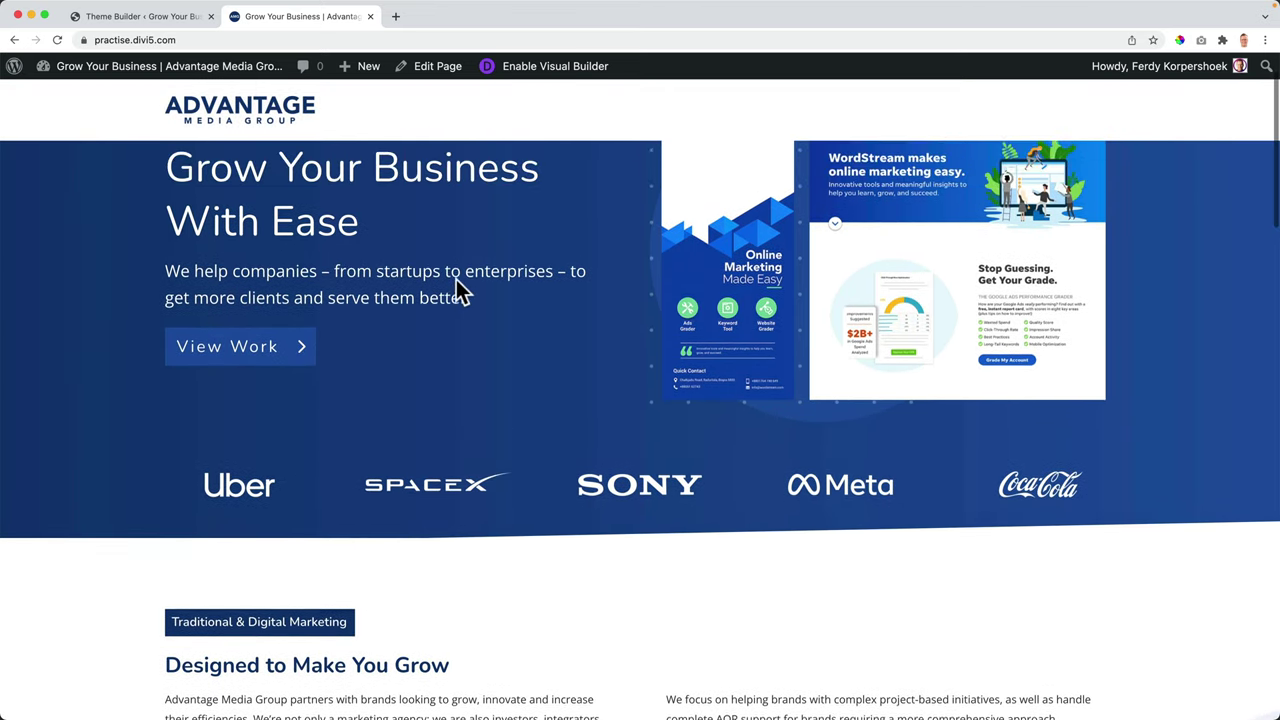
pyautogui.scroll(2, 456, 280)
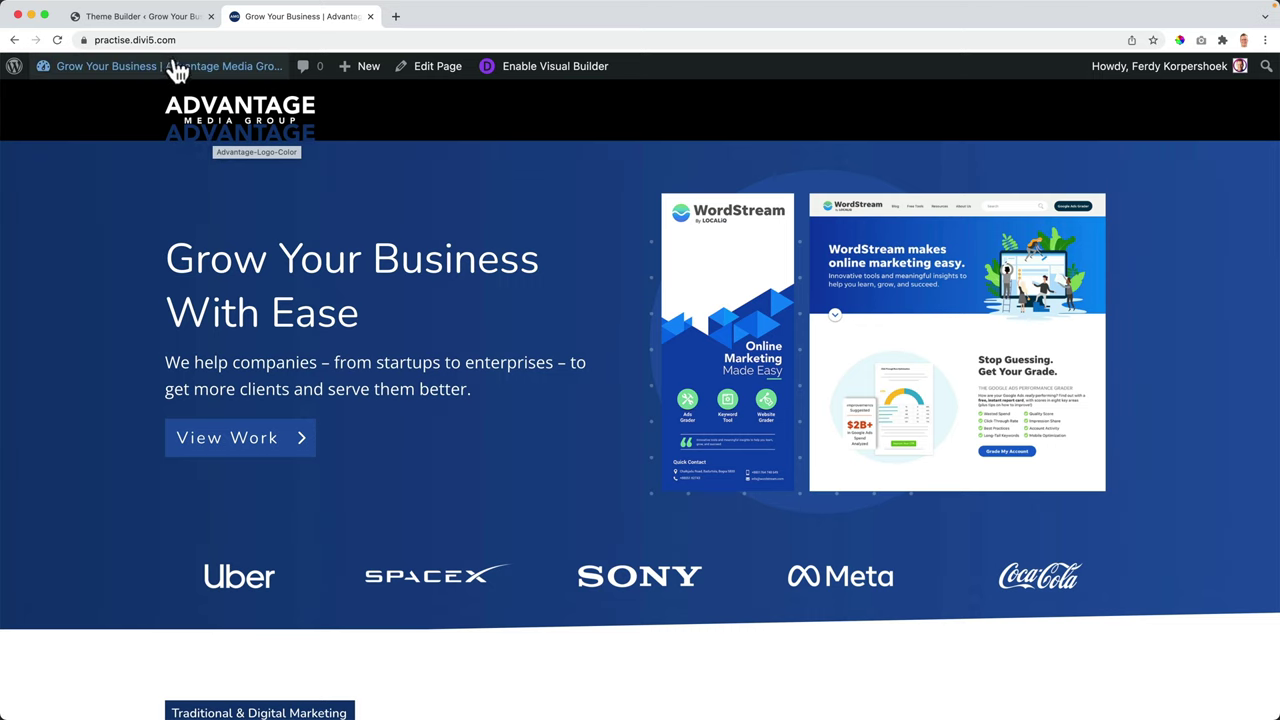
# Step: Return to the homepage header layout, expand the row in the layer list, and open the settings of the row's first column
pyautogui.click(160, 17)
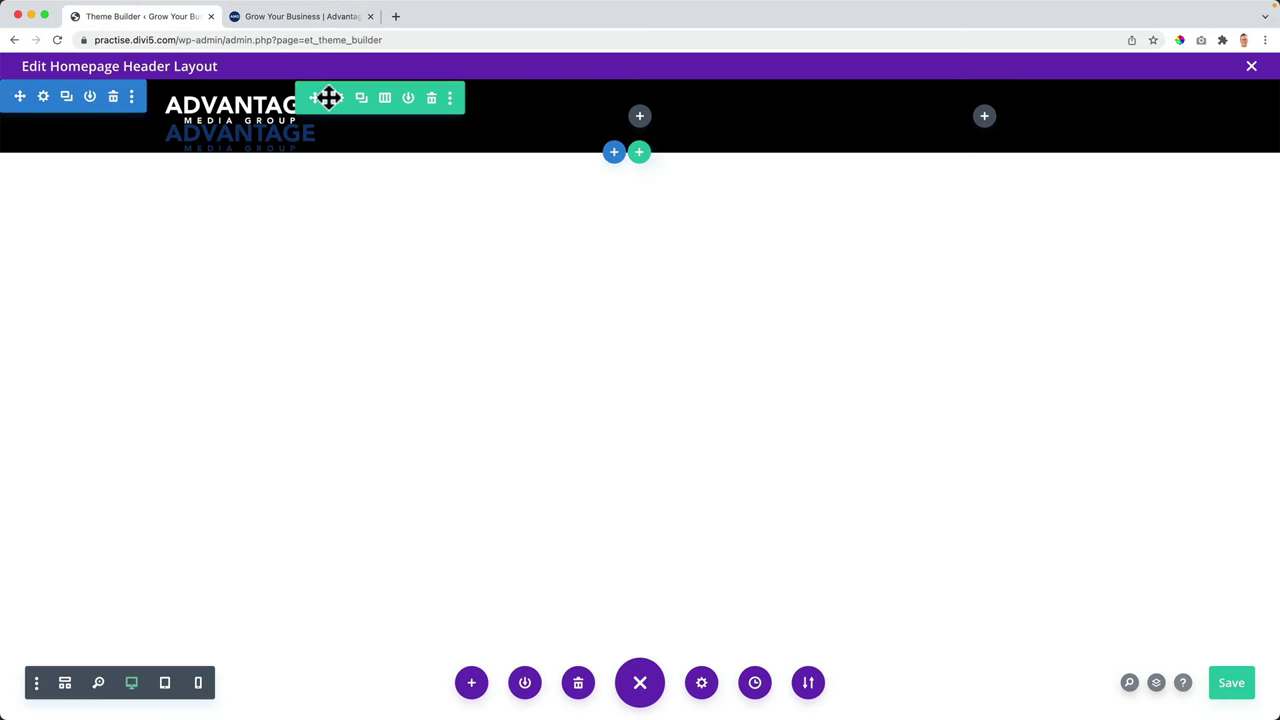
pyautogui.click(339, 99)
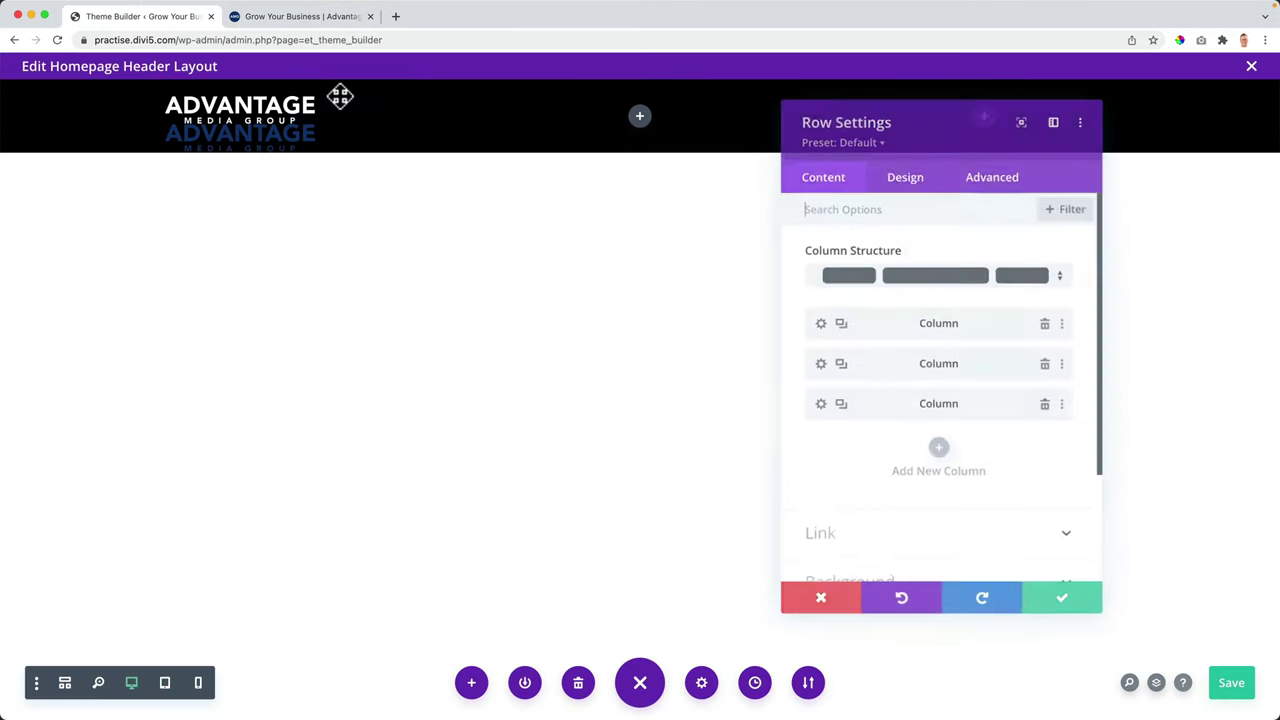
pyautogui.click(1157, 684)
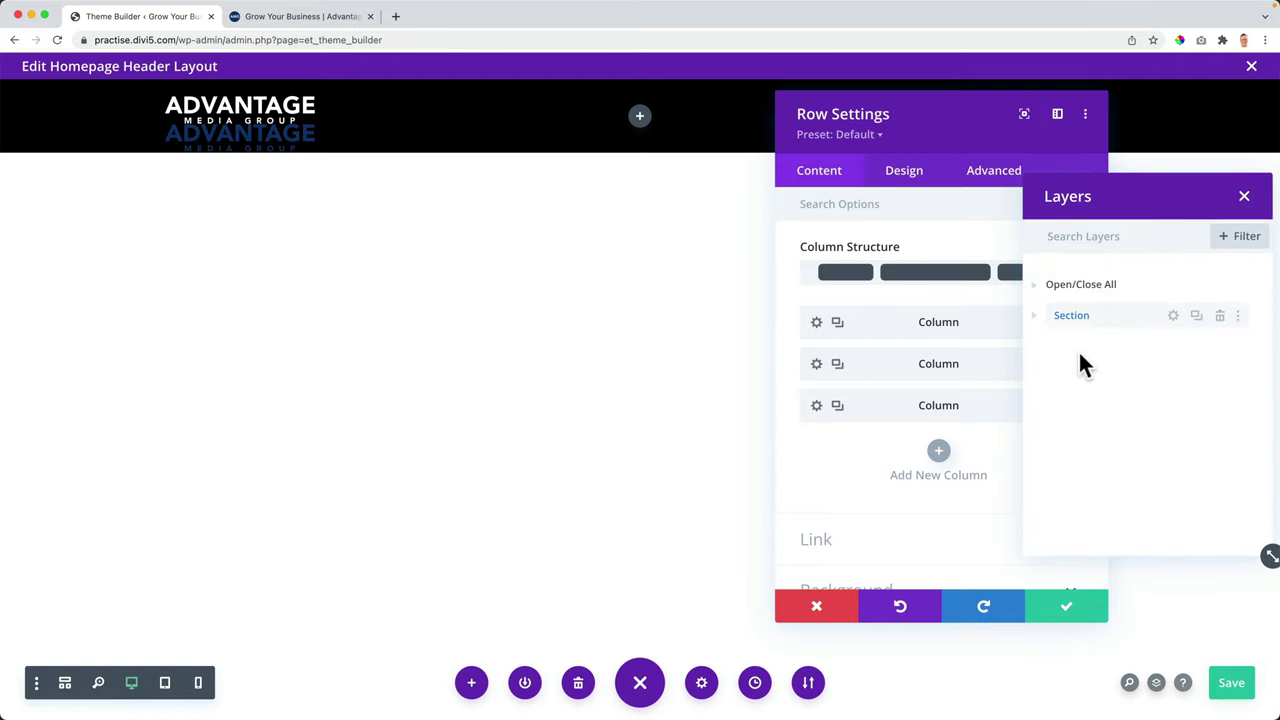
pyautogui.click(1037, 317)
pyautogui.click(1049, 345)
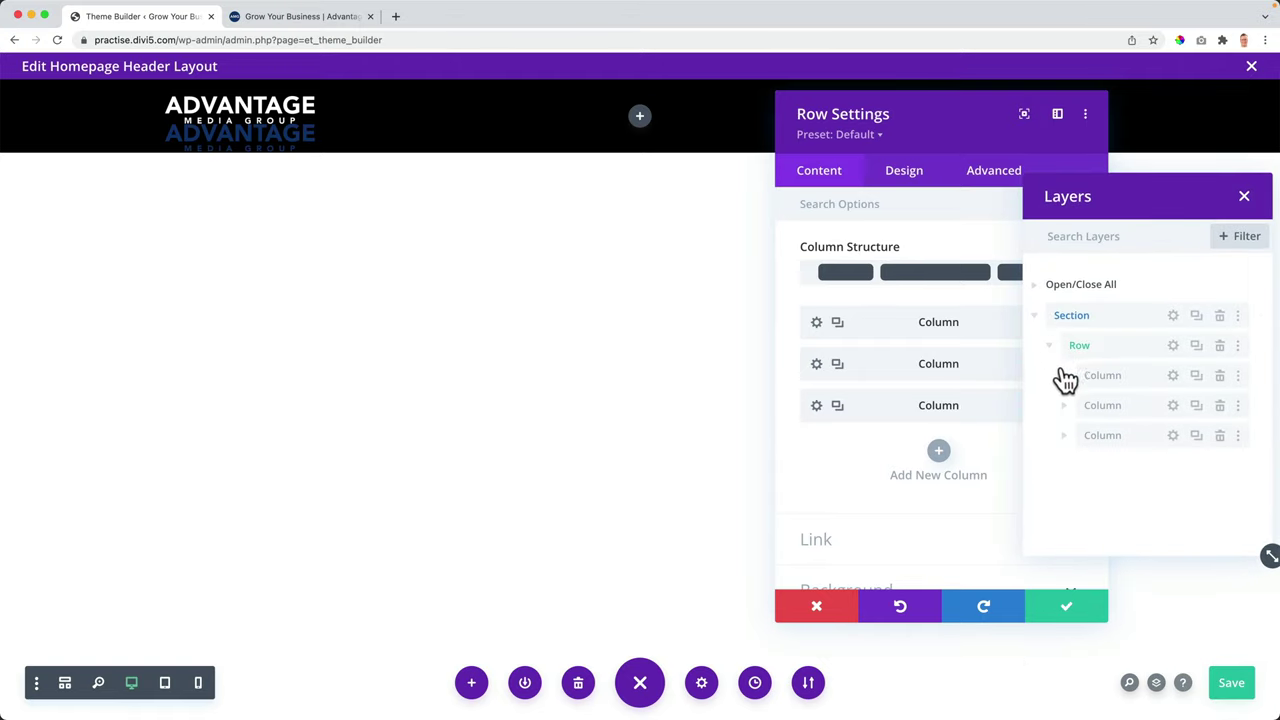
pyautogui.moveTo(943, 109); pyautogui.dragTo(473, 152)
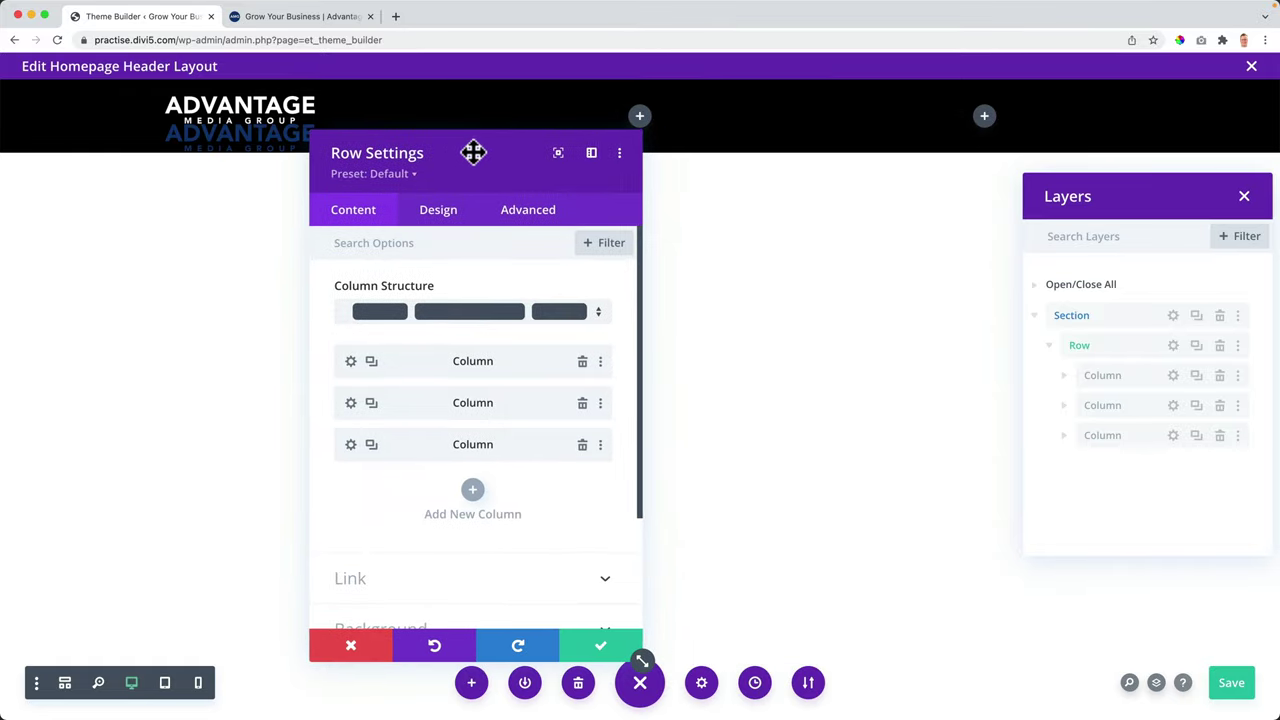
pyautogui.click(351, 362)
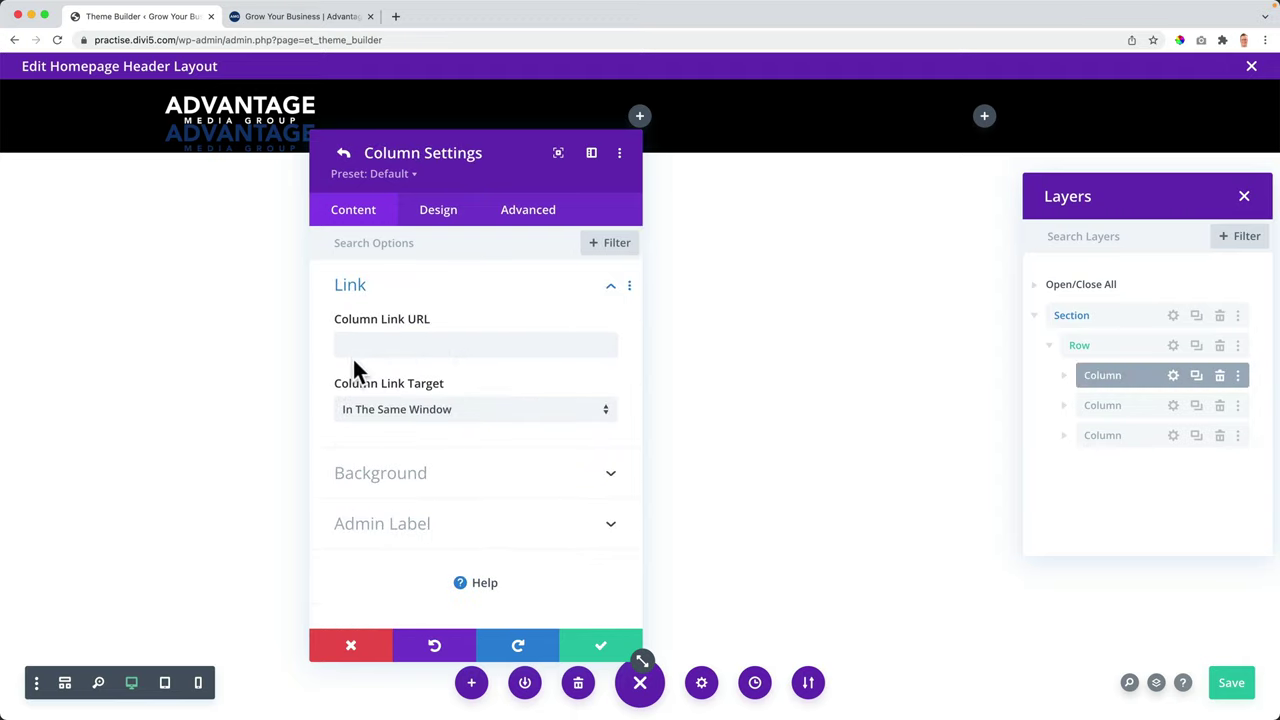
# Step: Set the horizontal overflow of the header row's first column to Hidden
pyautogui.click(538, 220)
pyautogui.scroll(-1, 466, 408)
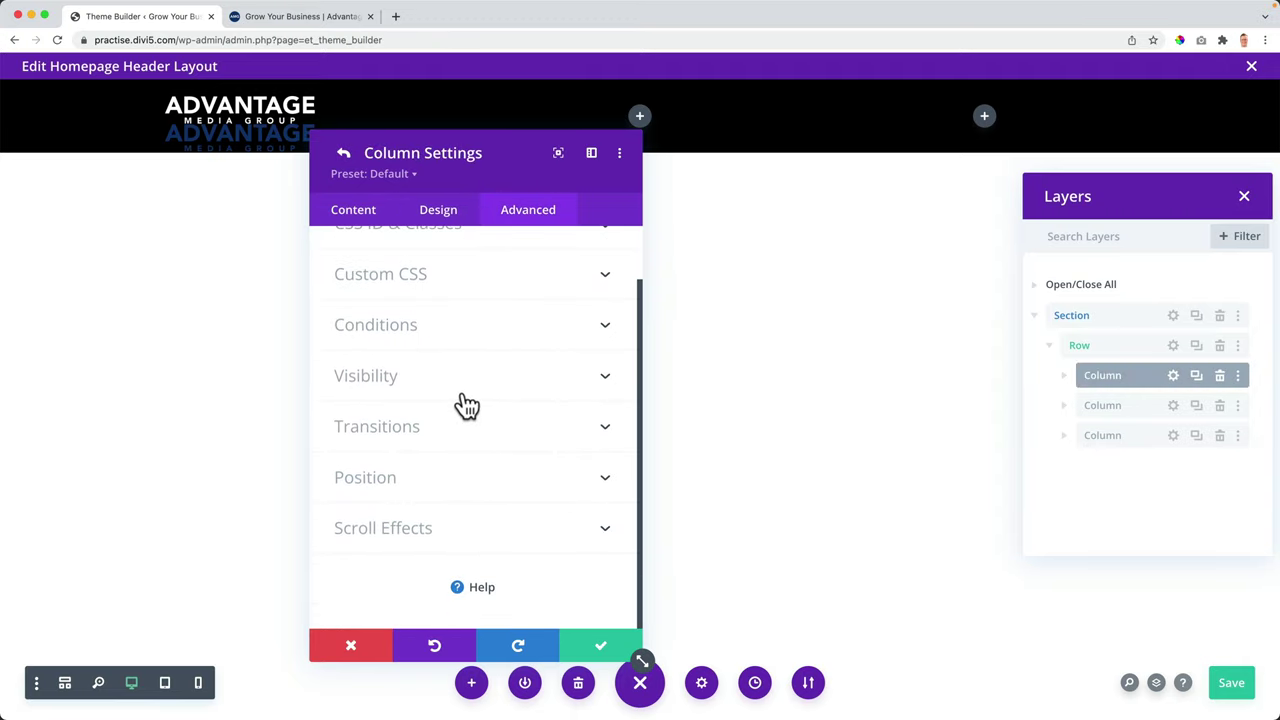
pyautogui.click(394, 389)
pyautogui.scroll(-1, 386, 400)
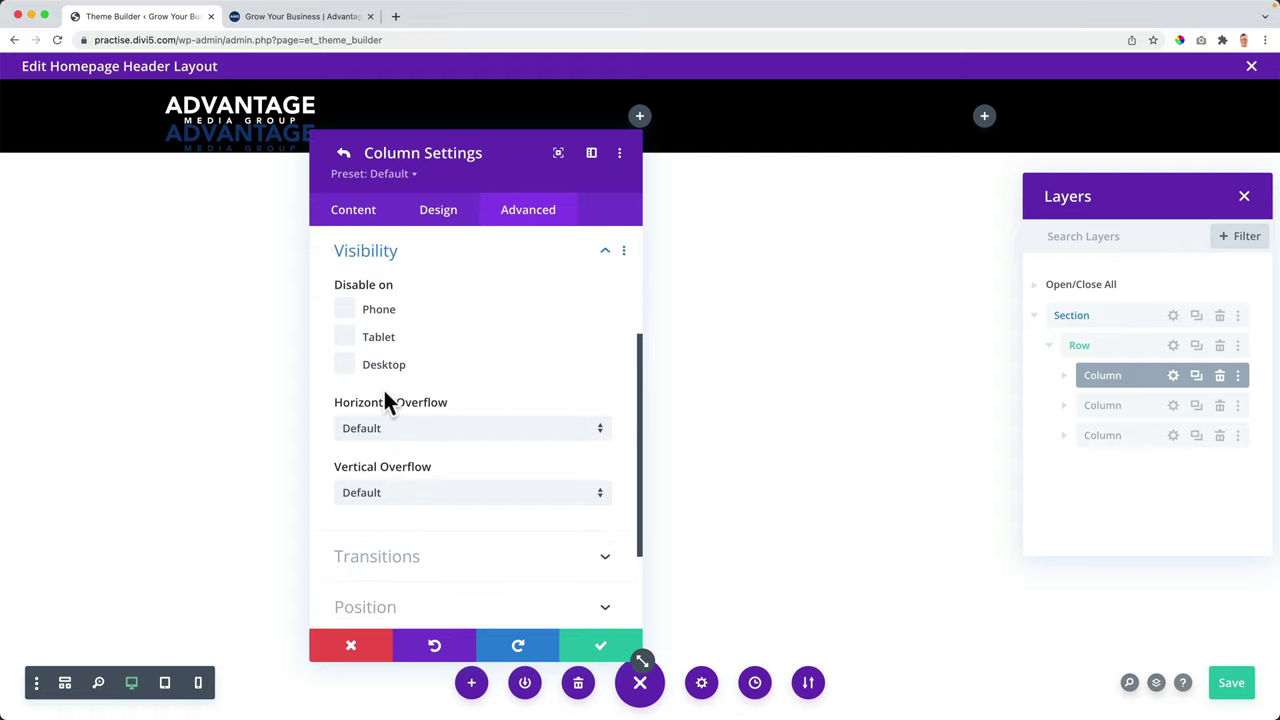
pyautogui.click(433, 428)
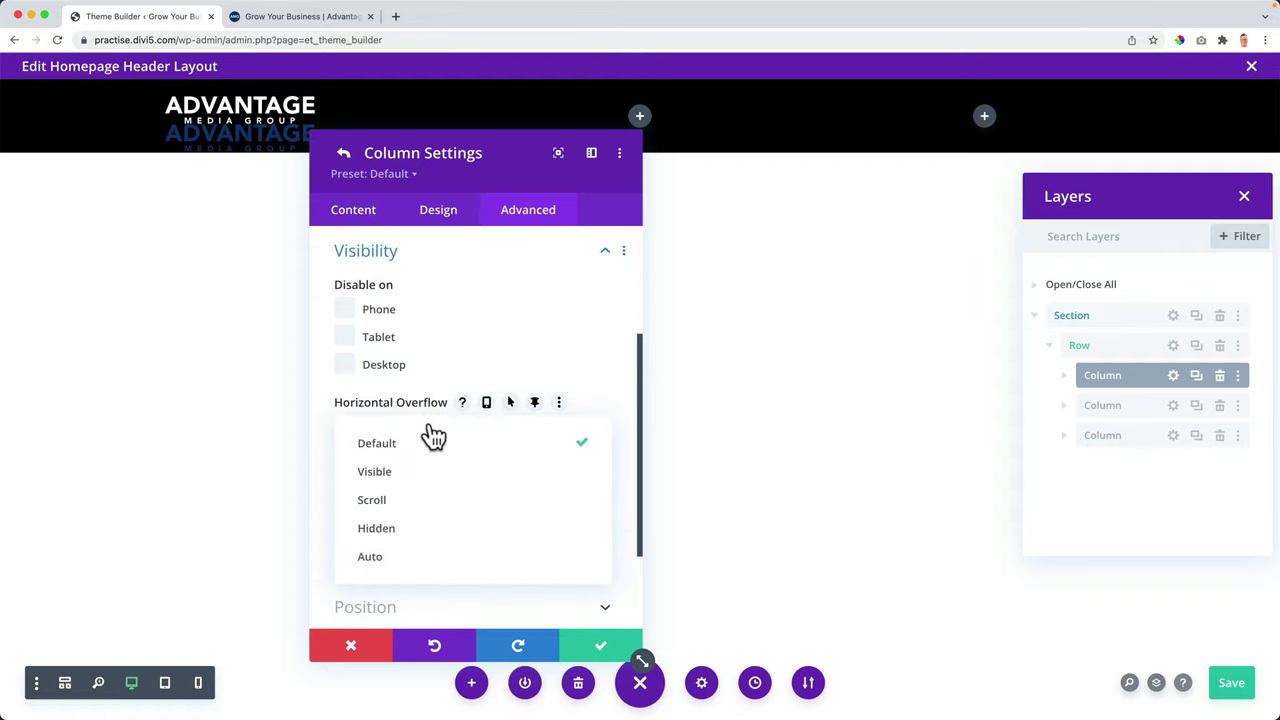
pyautogui.click(399, 527)
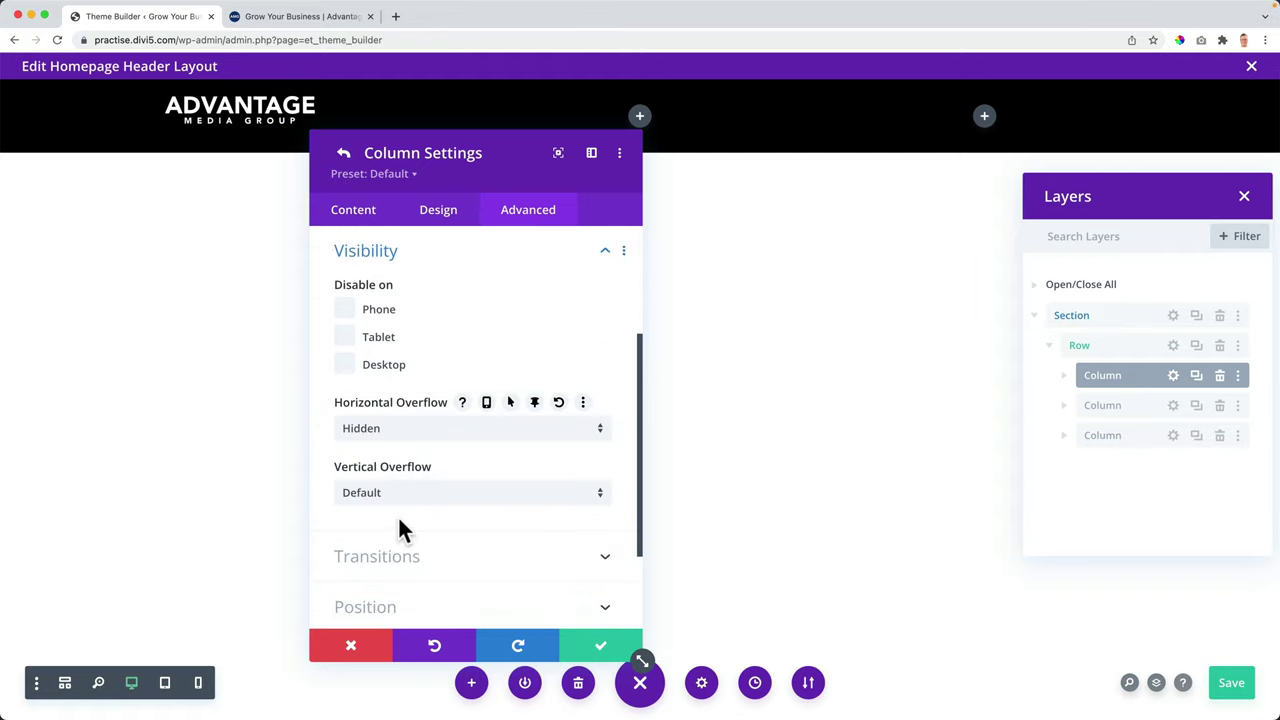
# Step: Set the first column's vertical overflow to Hidden, save the column and row settings, and close the layer list
pyautogui.click(400, 498)
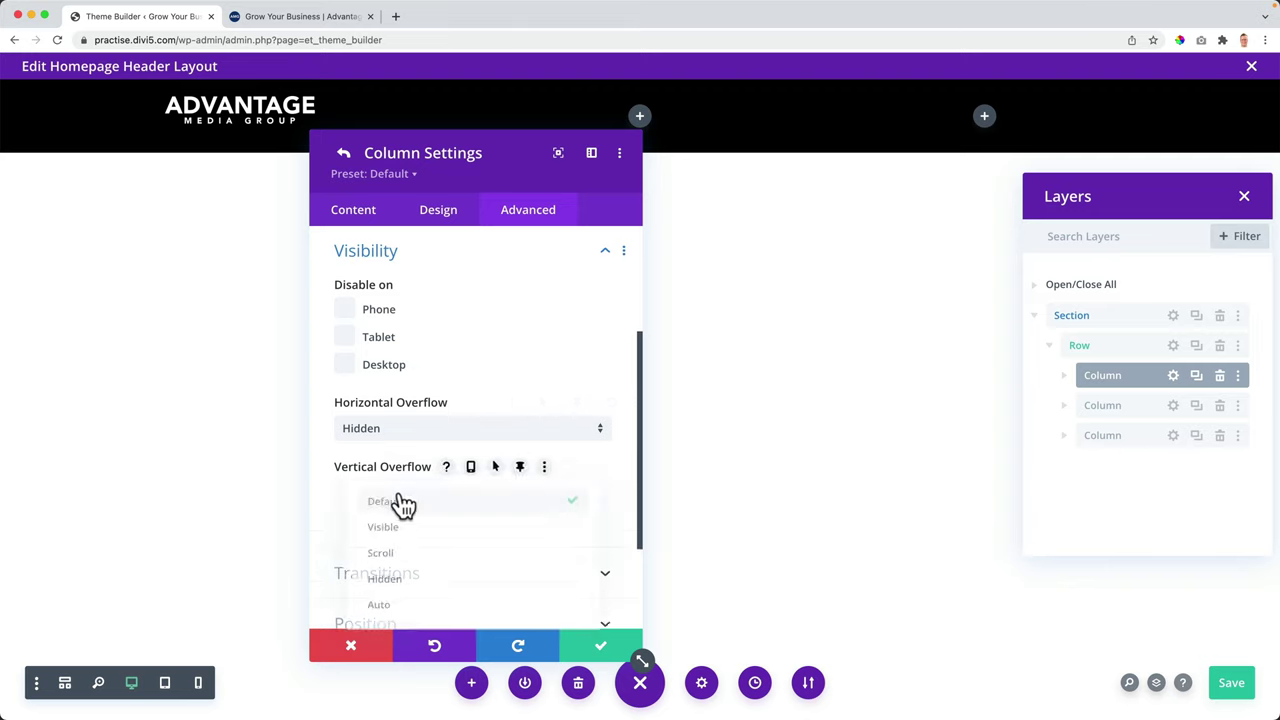
pyautogui.click(399, 581)
pyautogui.click(596, 648)
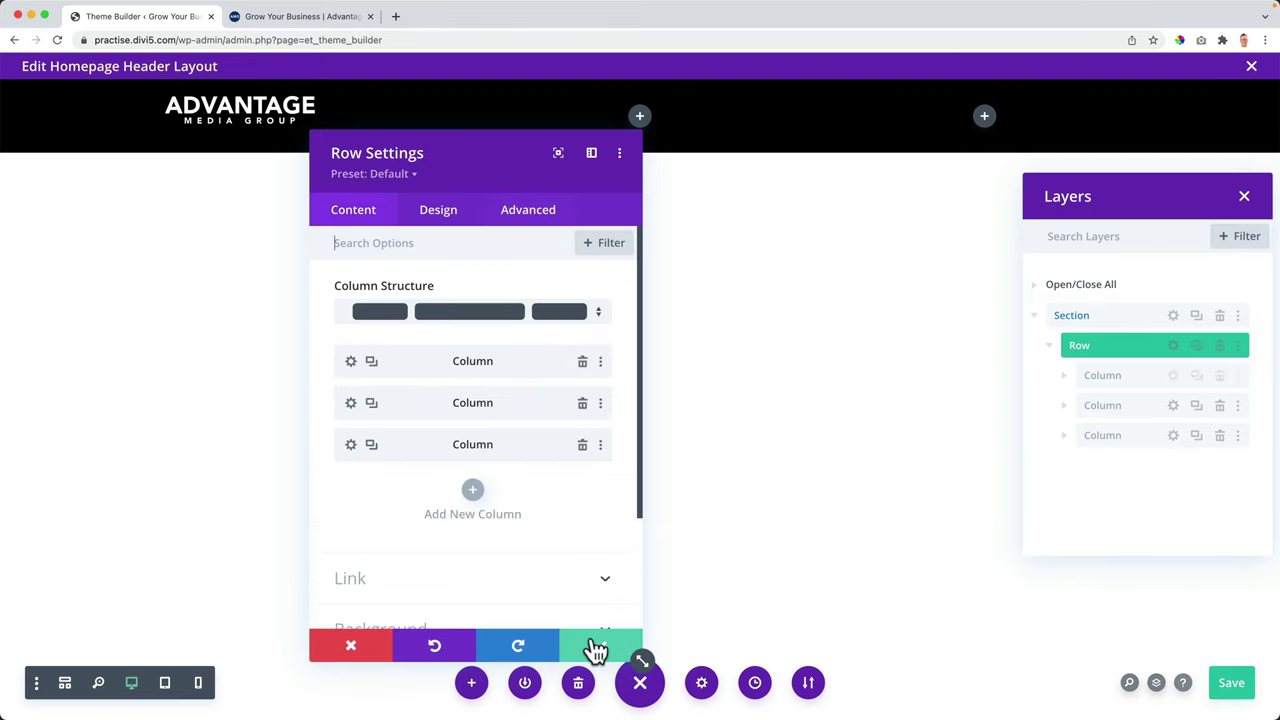
pyautogui.click(604, 646)
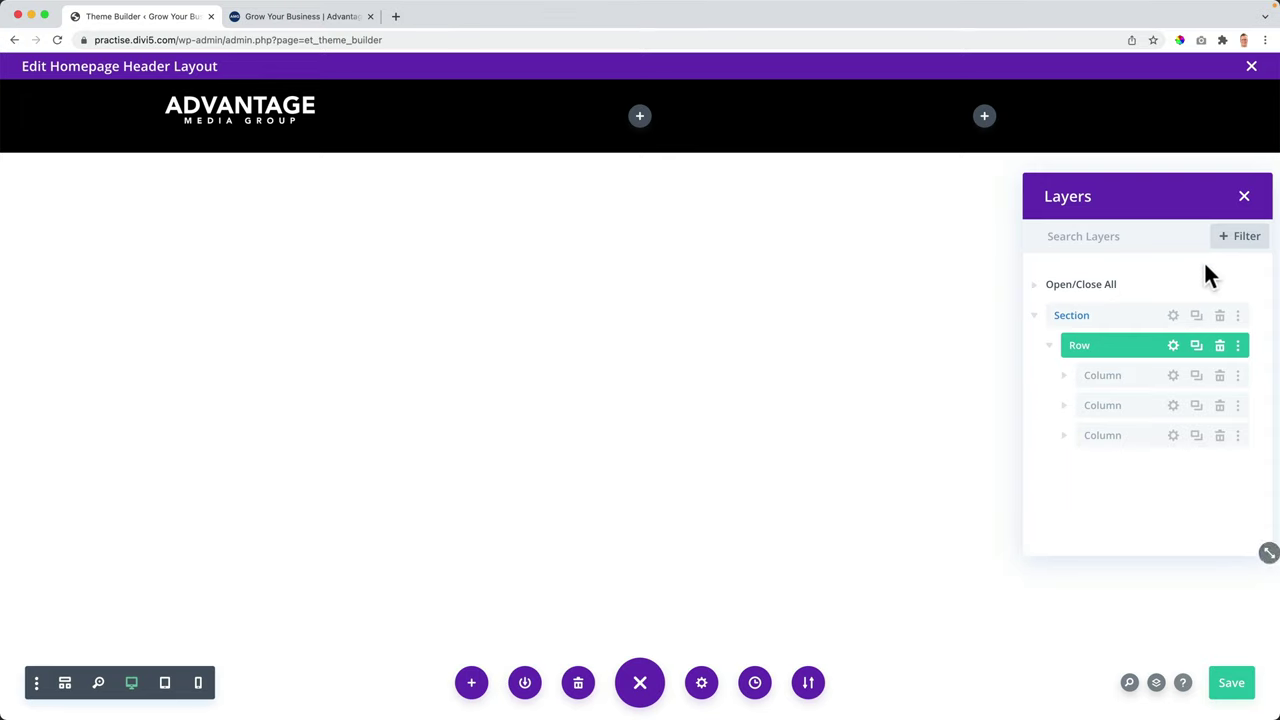
pyautogui.click(1243, 197)
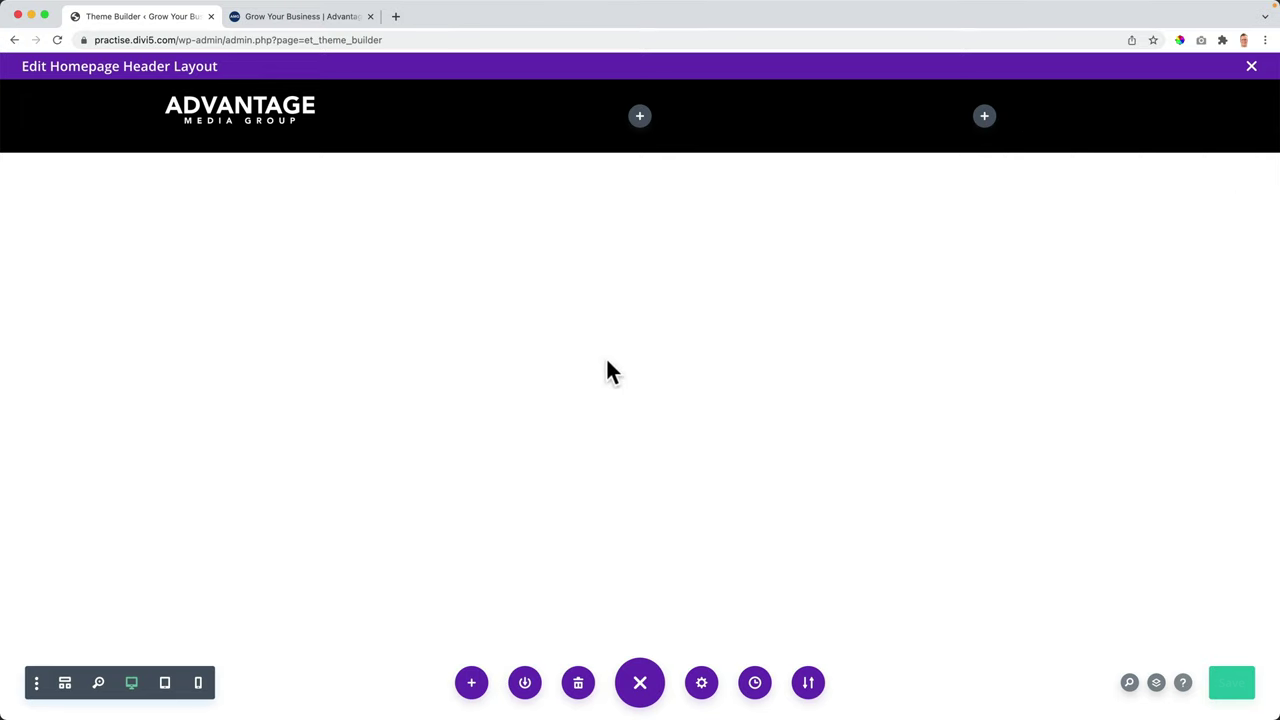
# Step: View the live homepage and examine how the header's logos and background change while scrolling down and back up
pyautogui.click(306, 18)
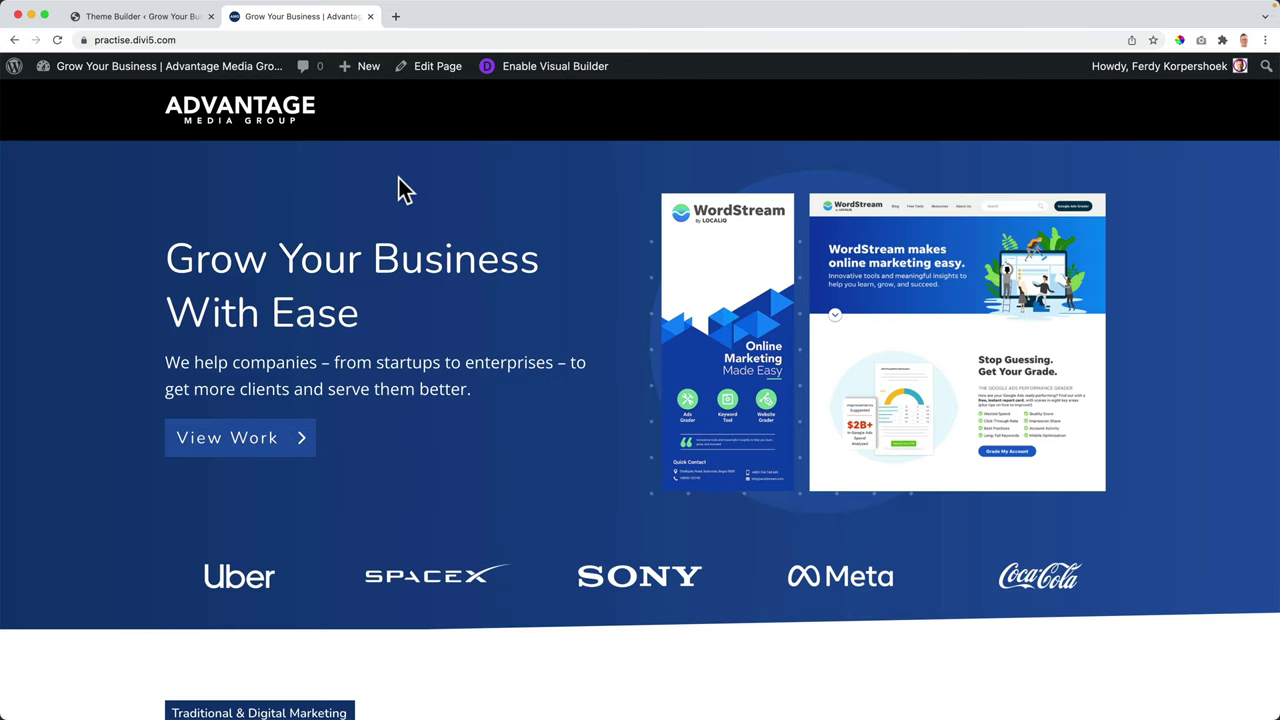
pyautogui.scroll(-5, 455, 218)
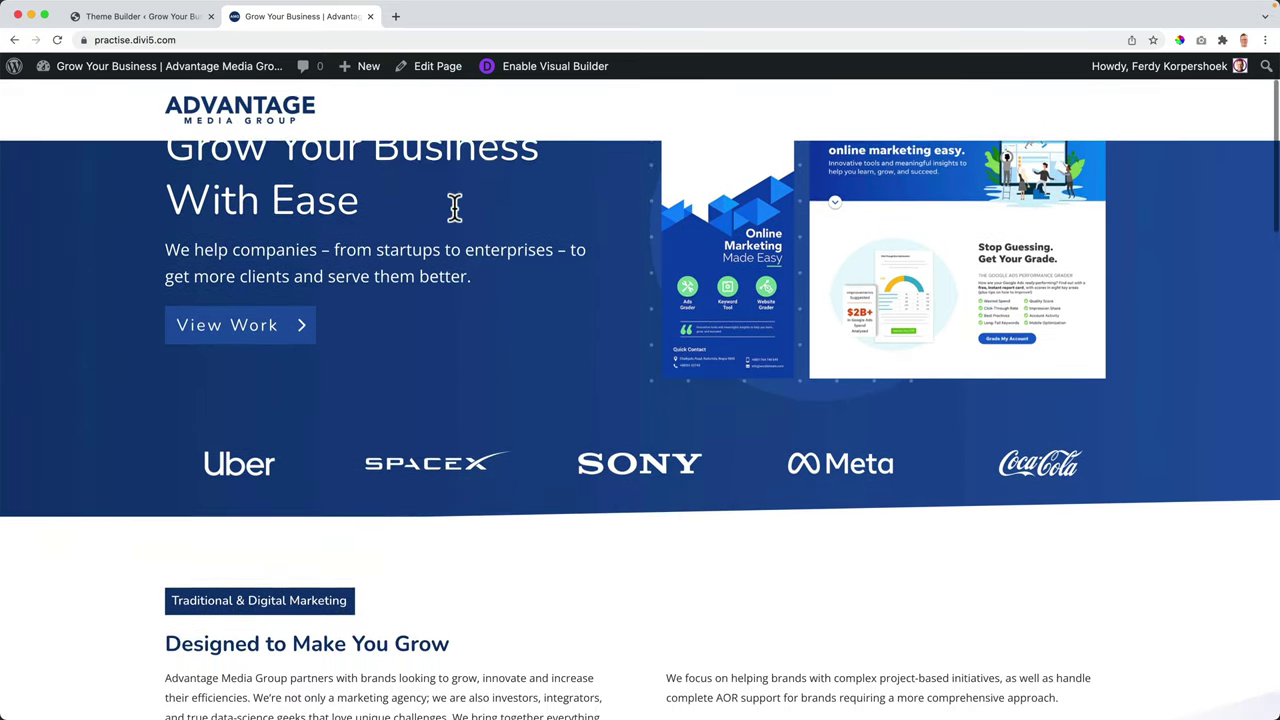
pyautogui.scroll(-3, 455, 203)
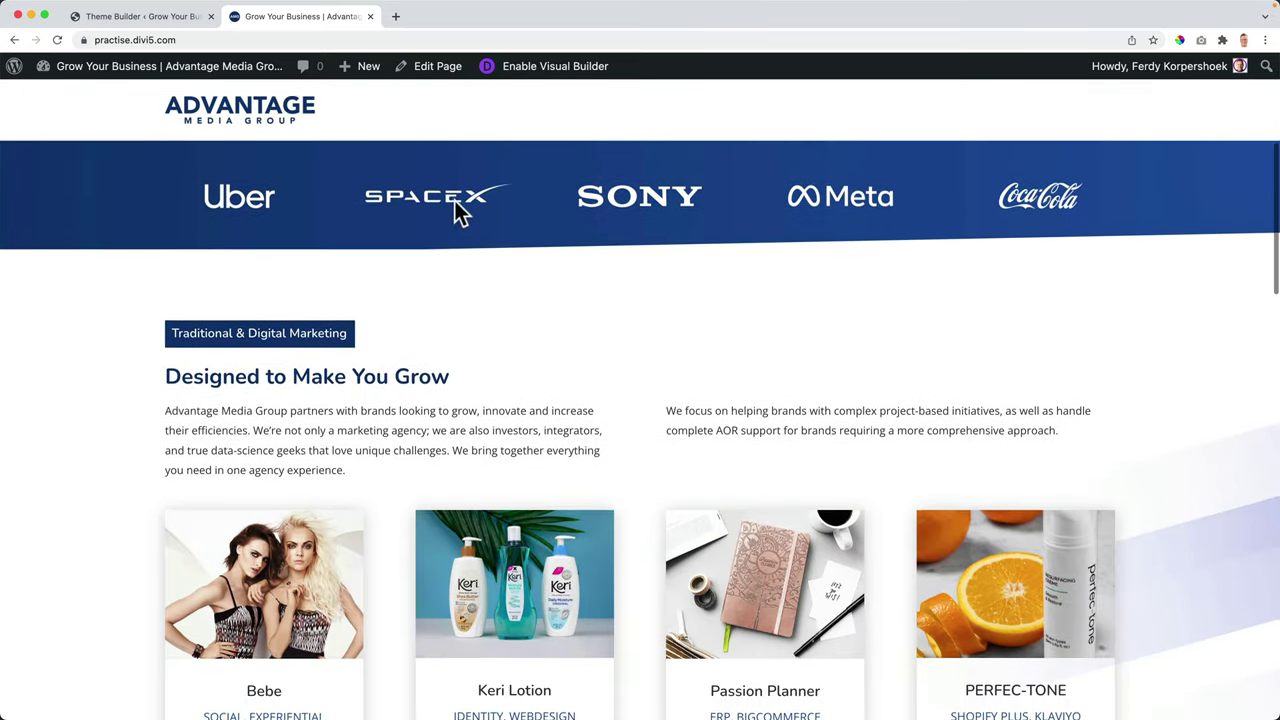
pyautogui.scroll(6, 454, 200)
pyautogui.scroll(1, 454, 201)
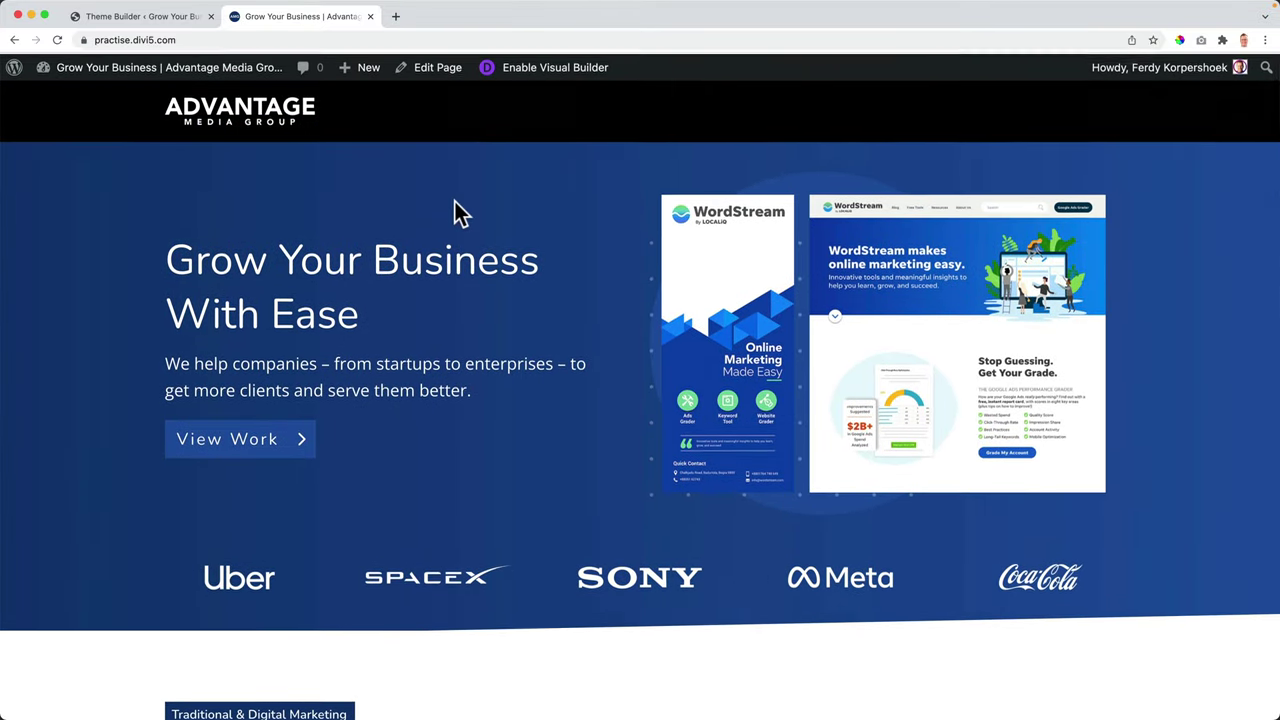
pyautogui.scroll(-1, 454, 201)
pyautogui.scroll(1, 455, 210)
pyautogui.scroll(-2, 454, 203)
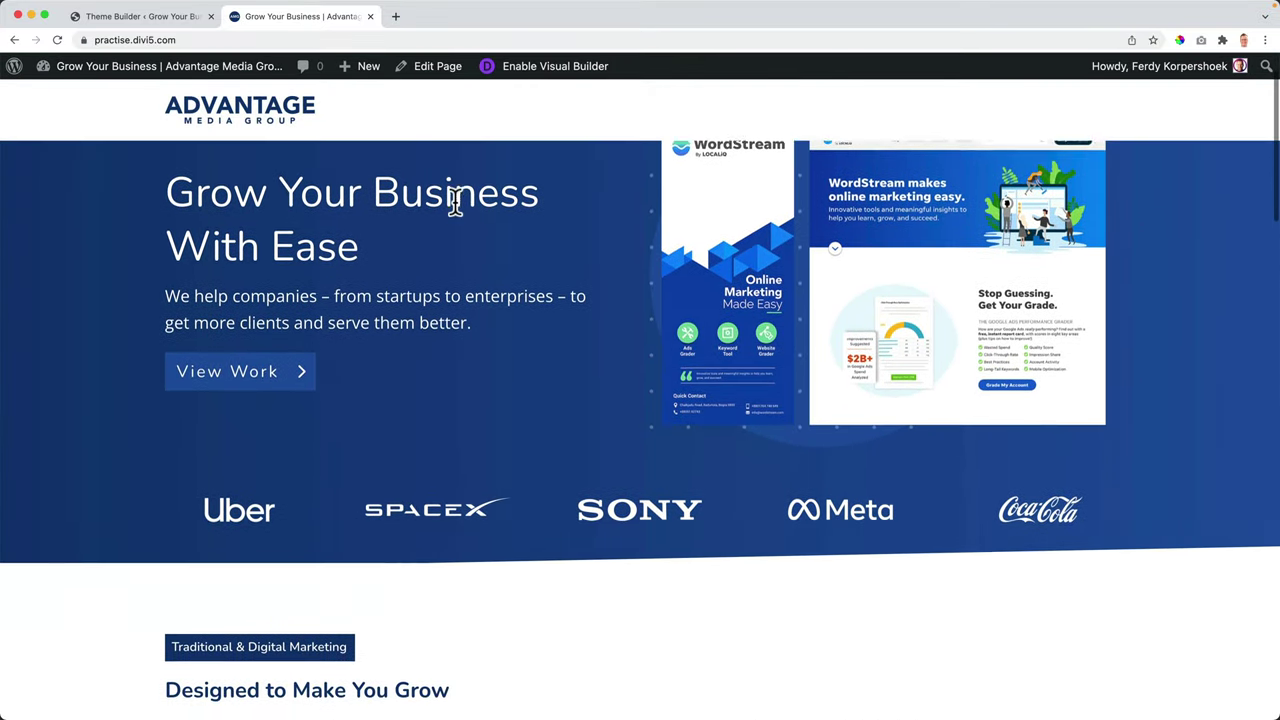
pyautogui.scroll(2, 454, 203)
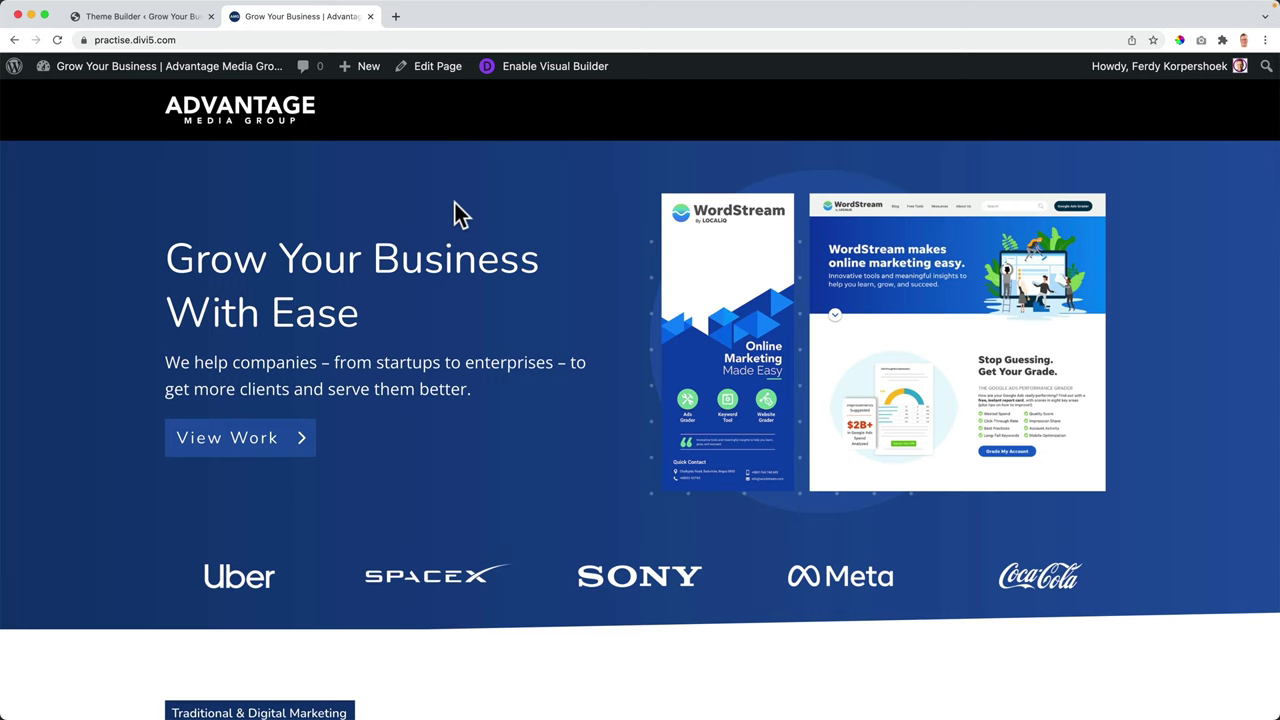
# Step: Make the header section's background transparent in the normal desktop state
pyautogui.click(140, 17)
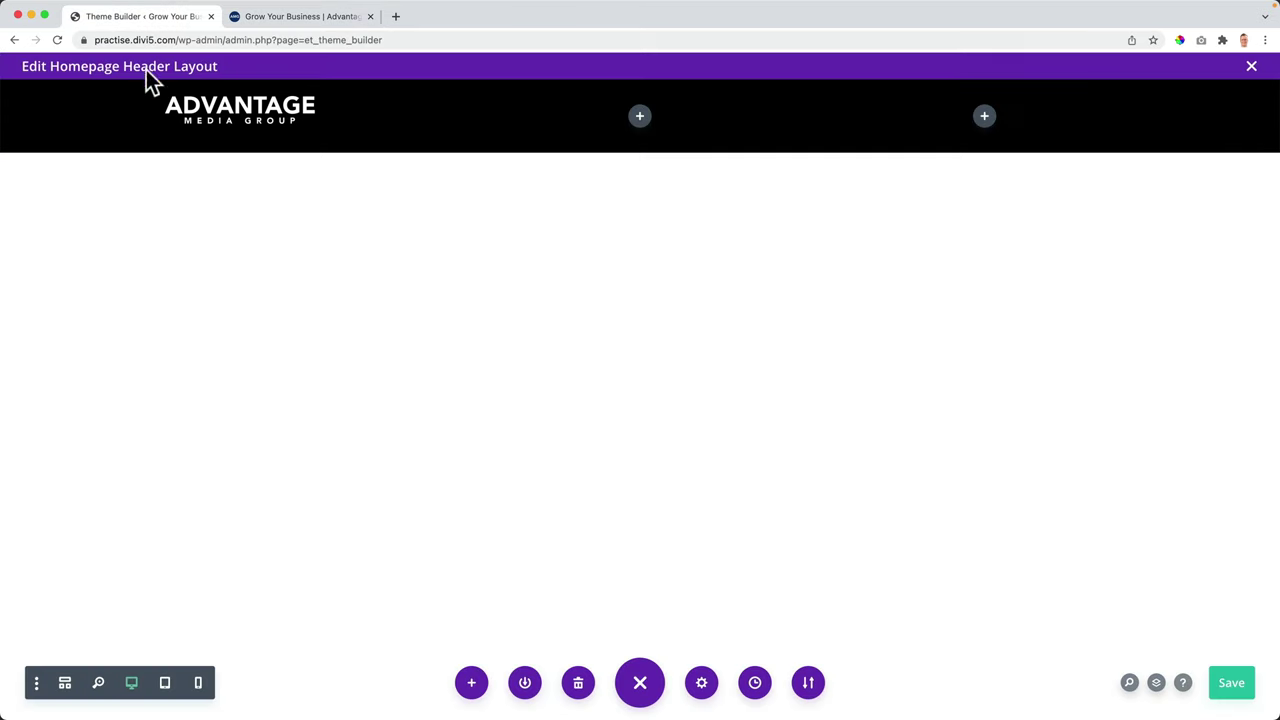
pyautogui.moveTo(109, 120)
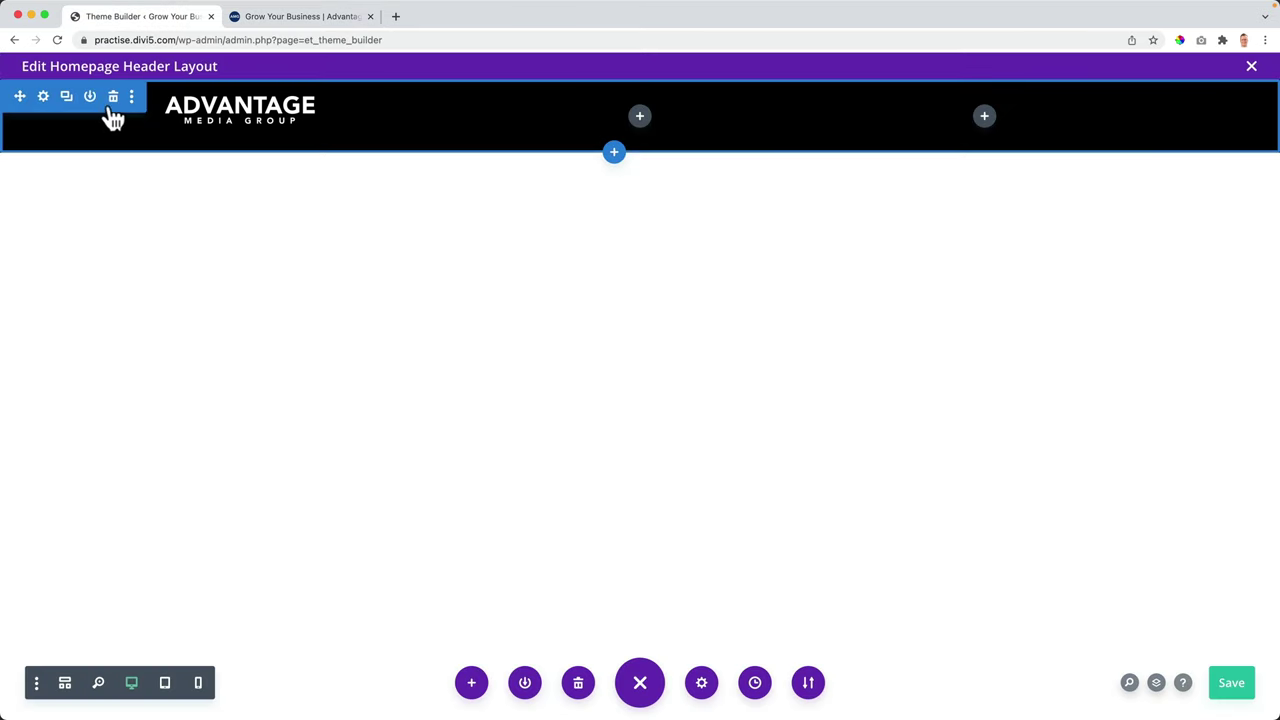
pyautogui.click(43, 97)
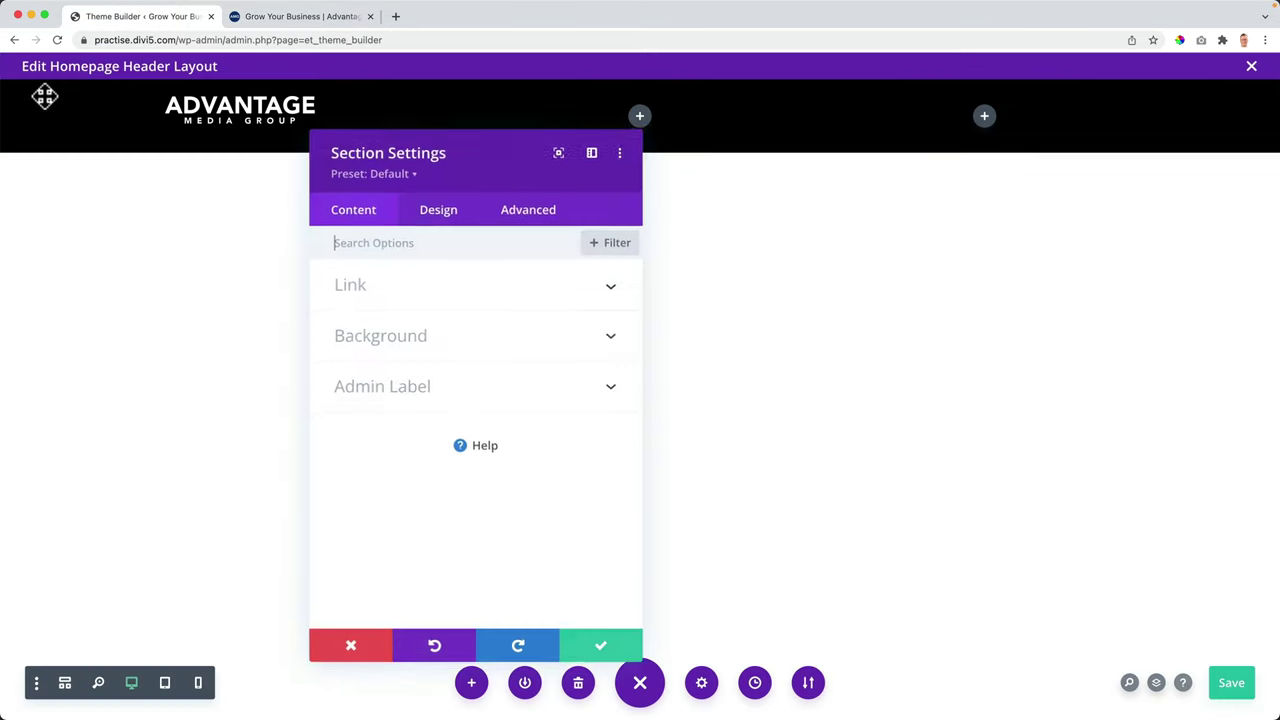
pyautogui.click(392, 337)
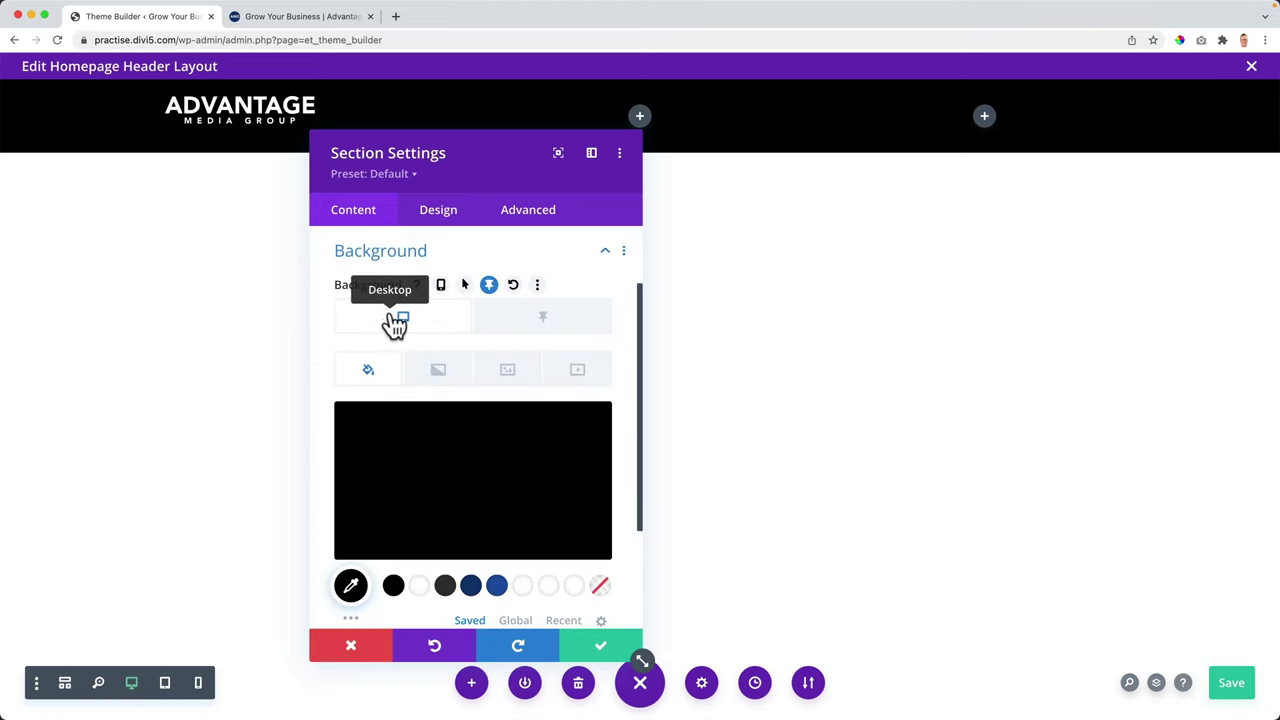
pyautogui.click(598, 588)
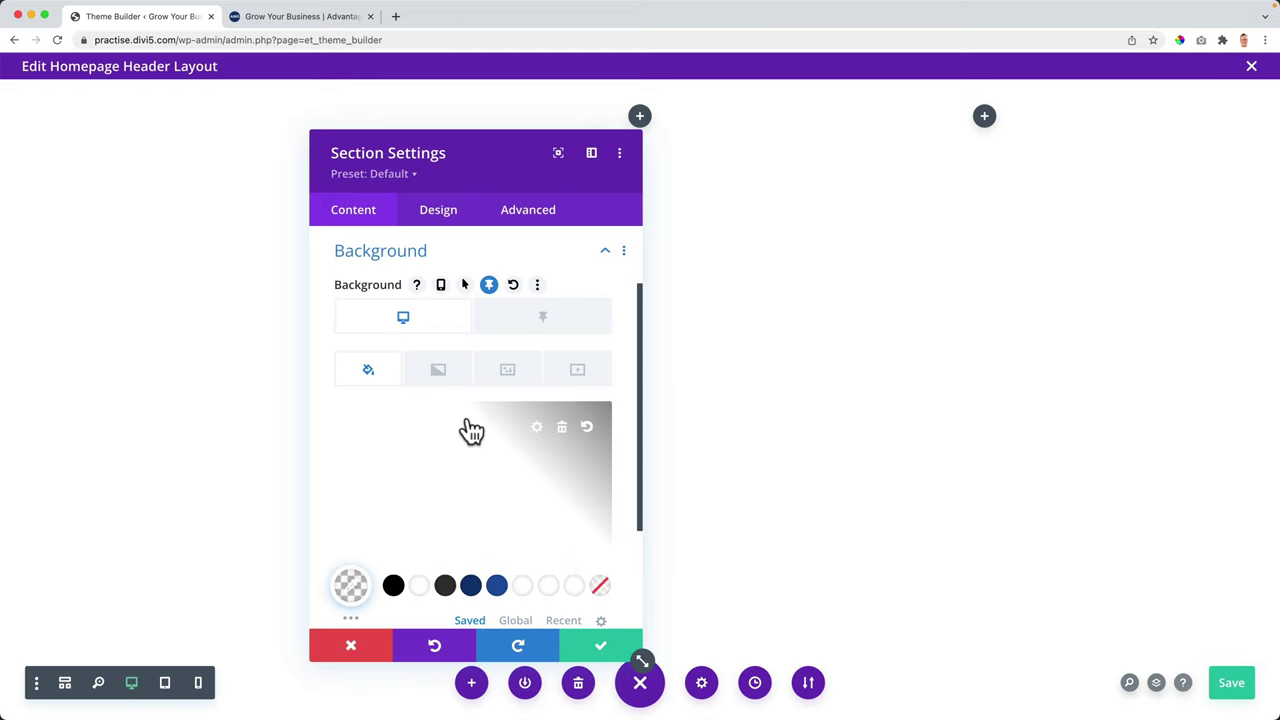
# Step: Give the header section a bottom border with a width of 2px
pyautogui.click(440, 223)
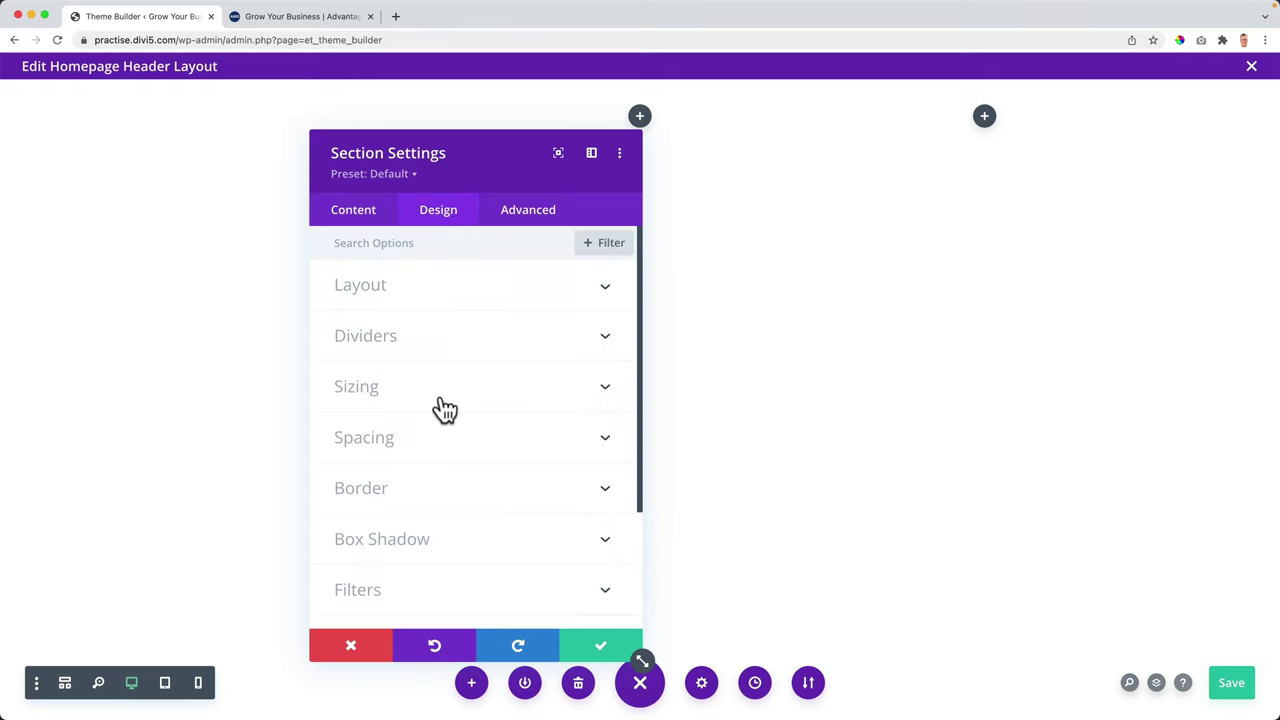
pyautogui.scroll(-2, 425, 425)
pyautogui.click(415, 428)
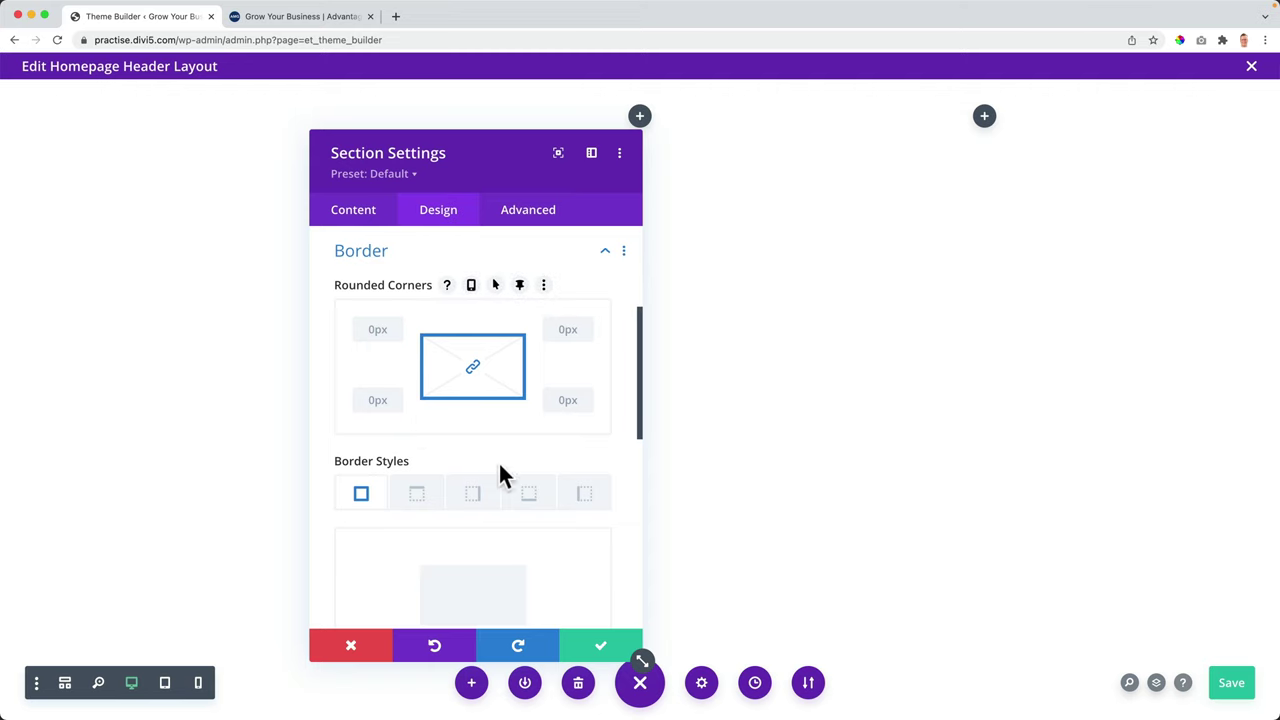
pyautogui.click(526, 497)
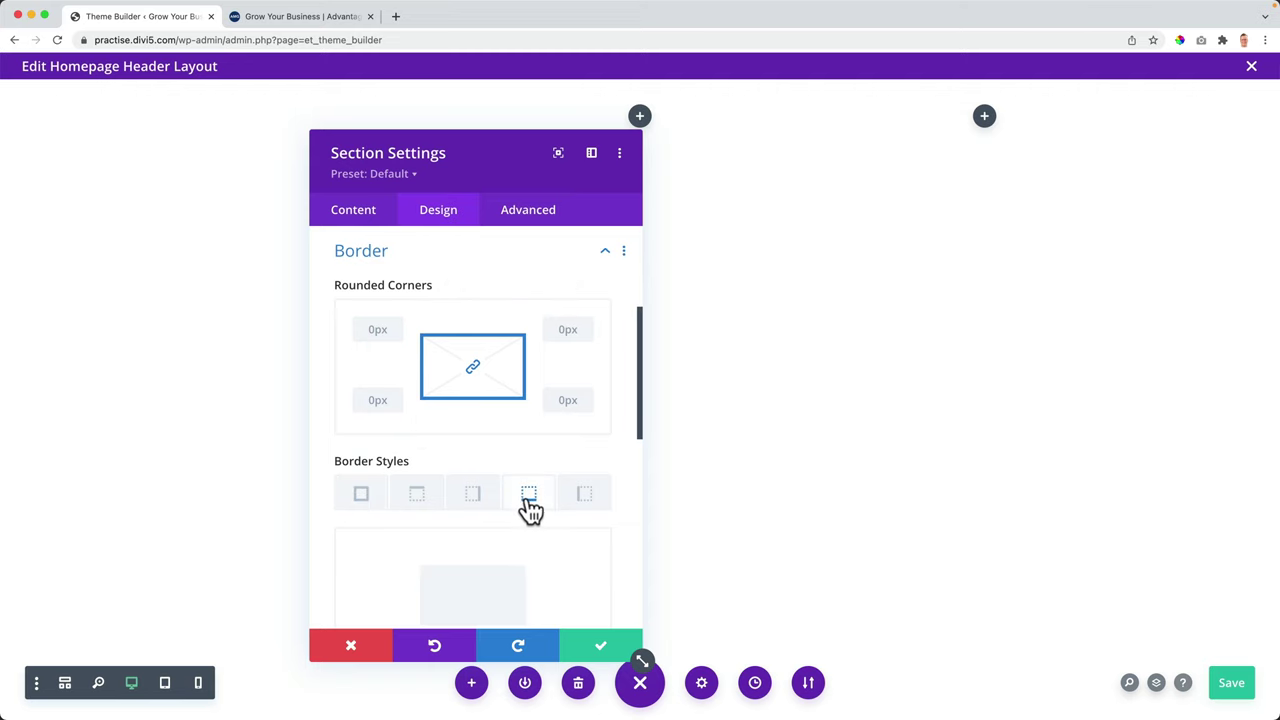
pyautogui.scroll(-4, 536, 485)
pyautogui.scroll(-2, 536, 486)
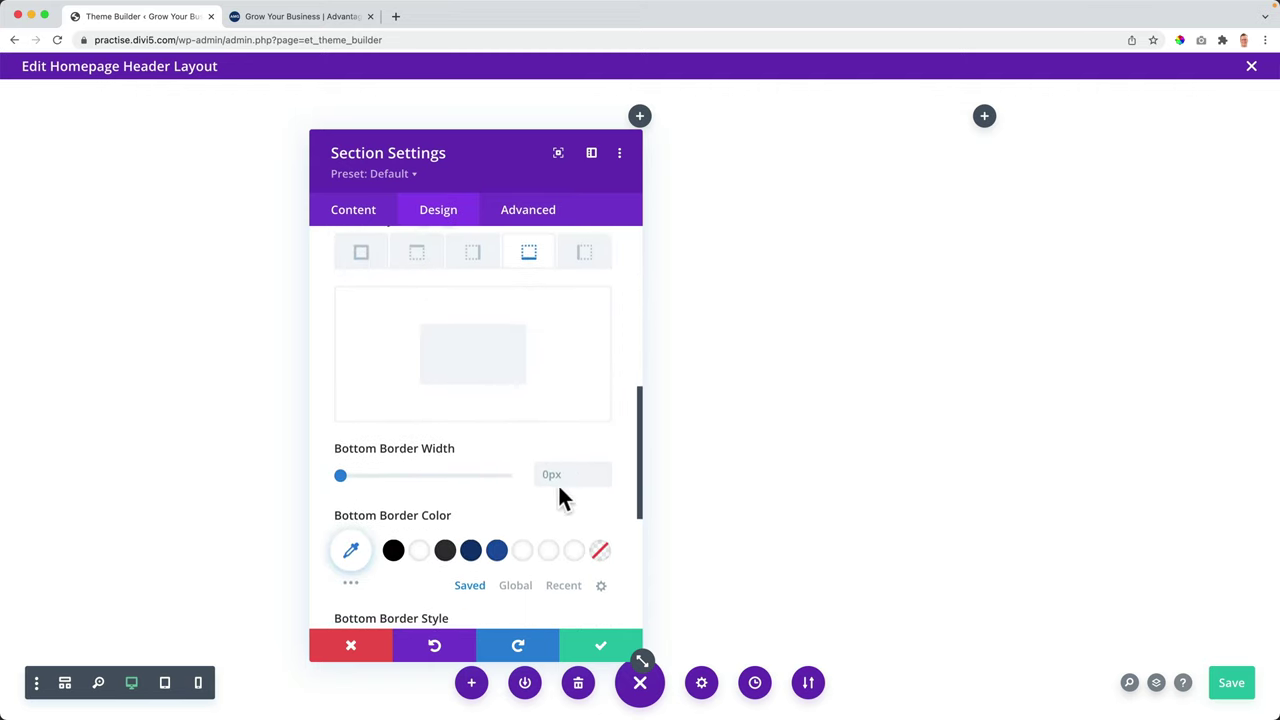
pyautogui.click(560, 474)
pyautogui.write('2px')
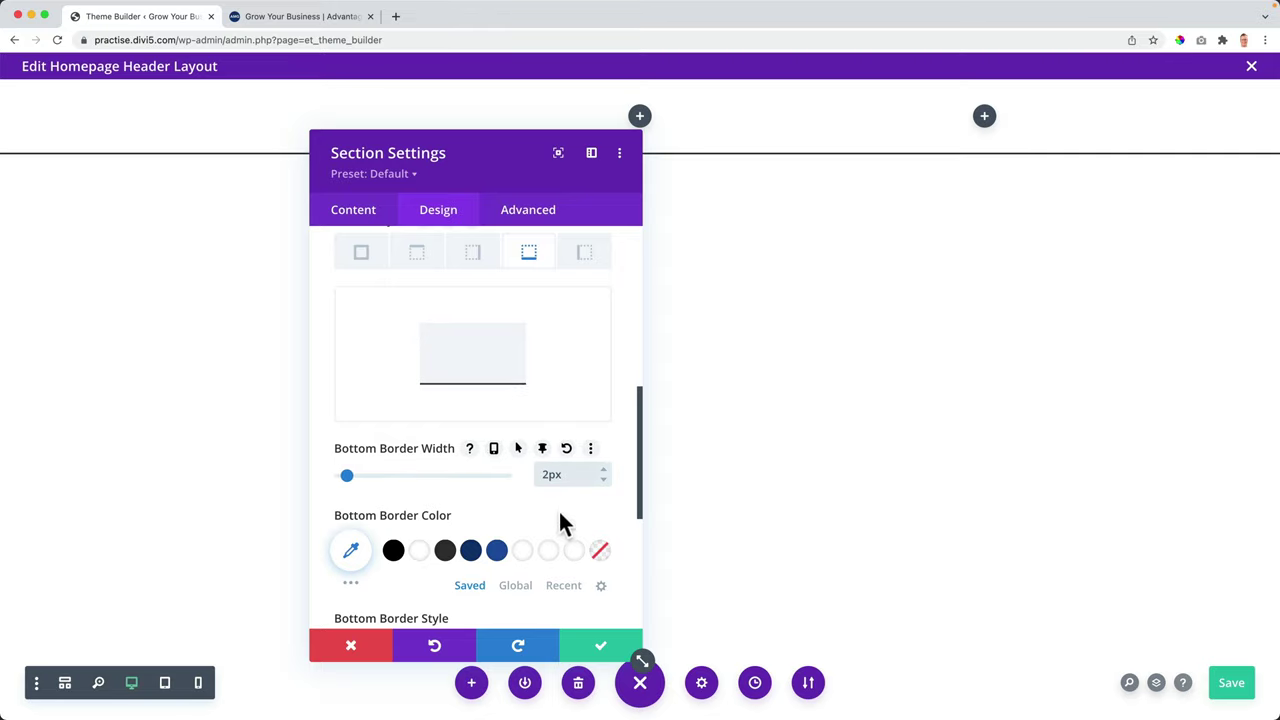
# Step: Set the header section's bottom border colour to semi-transparent white, rgba(255,255,255,0.28), and confirm it
pyautogui.click(575, 555)
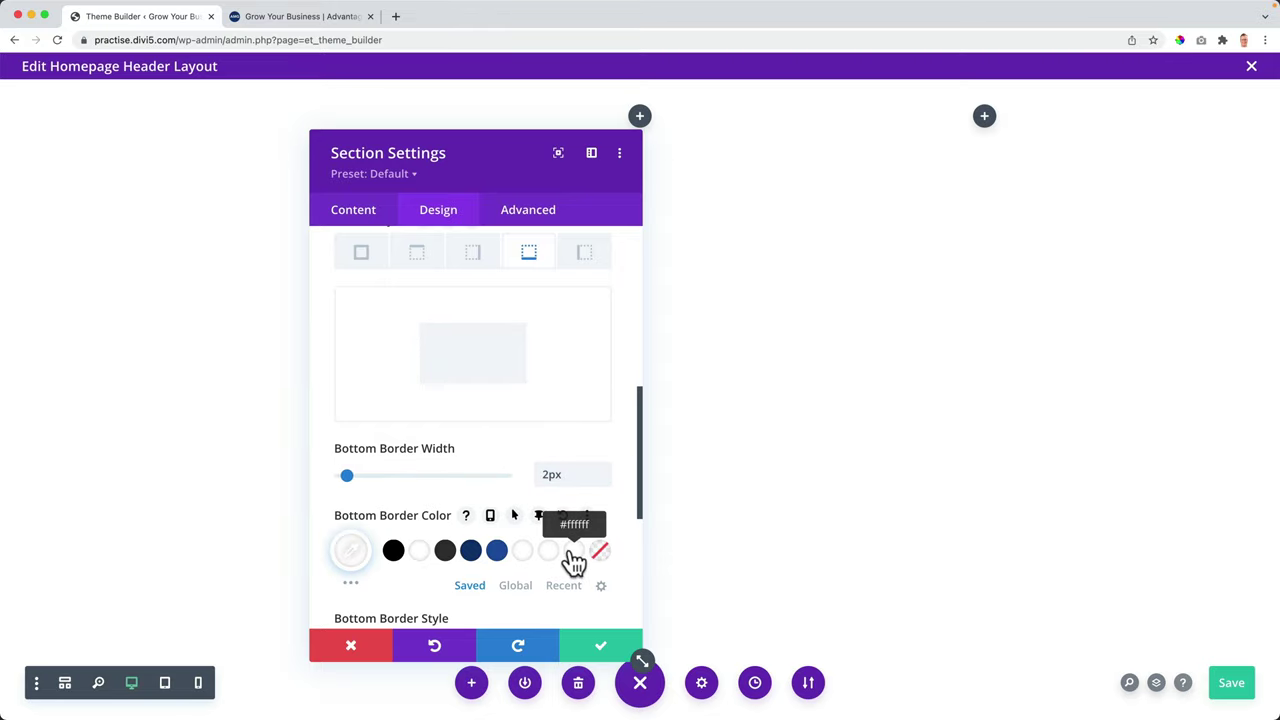
pyautogui.click(355, 560)
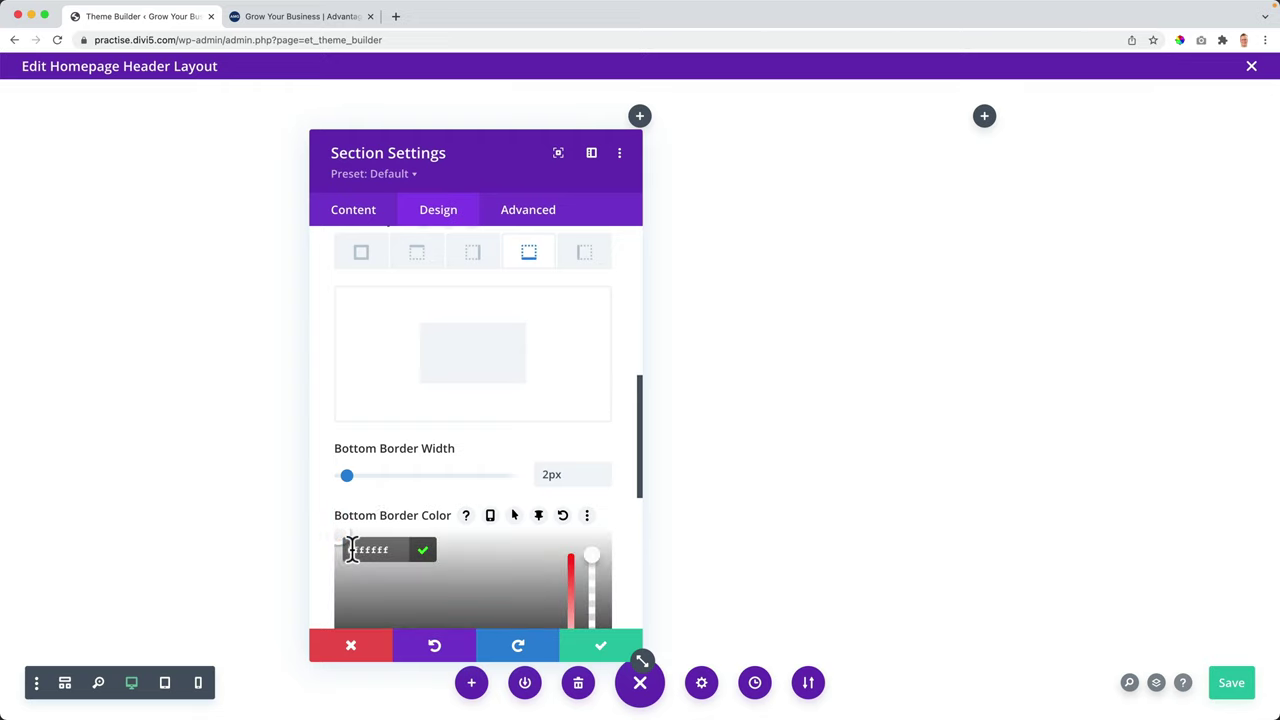
pyautogui.scroll(-2, 575, 497)
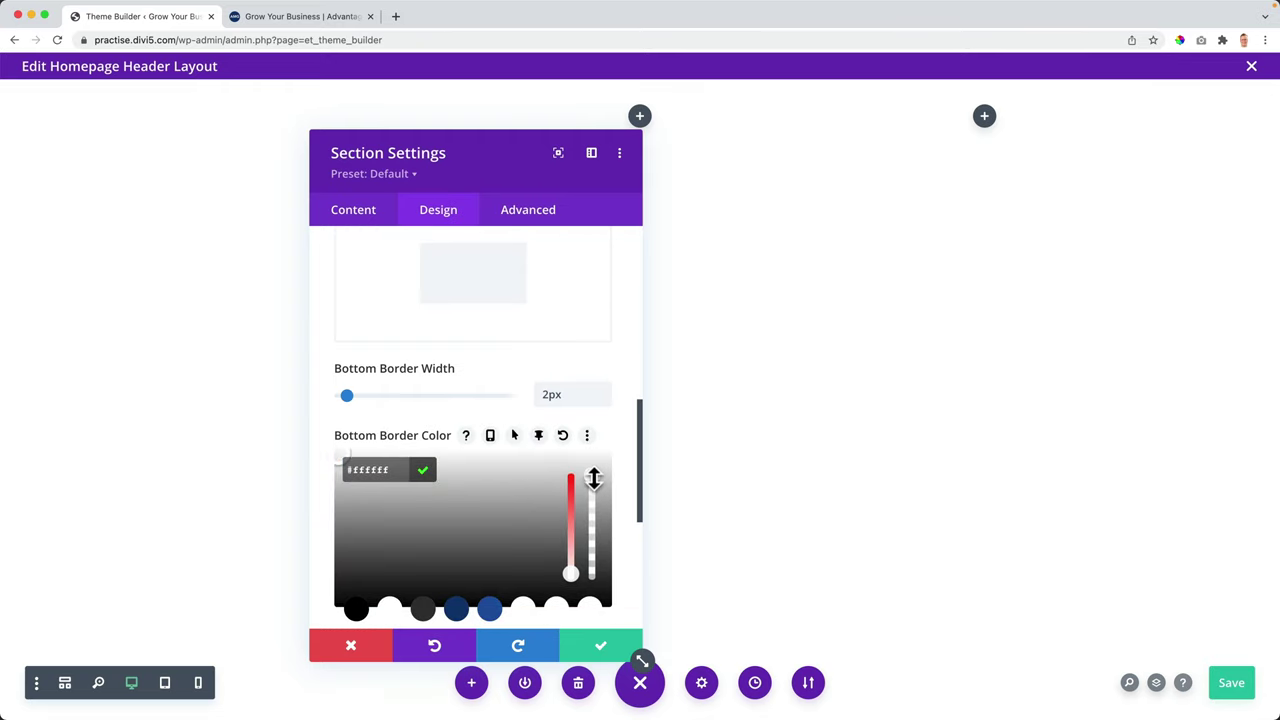
pyautogui.moveTo(593, 479); pyautogui.dragTo(592, 503)
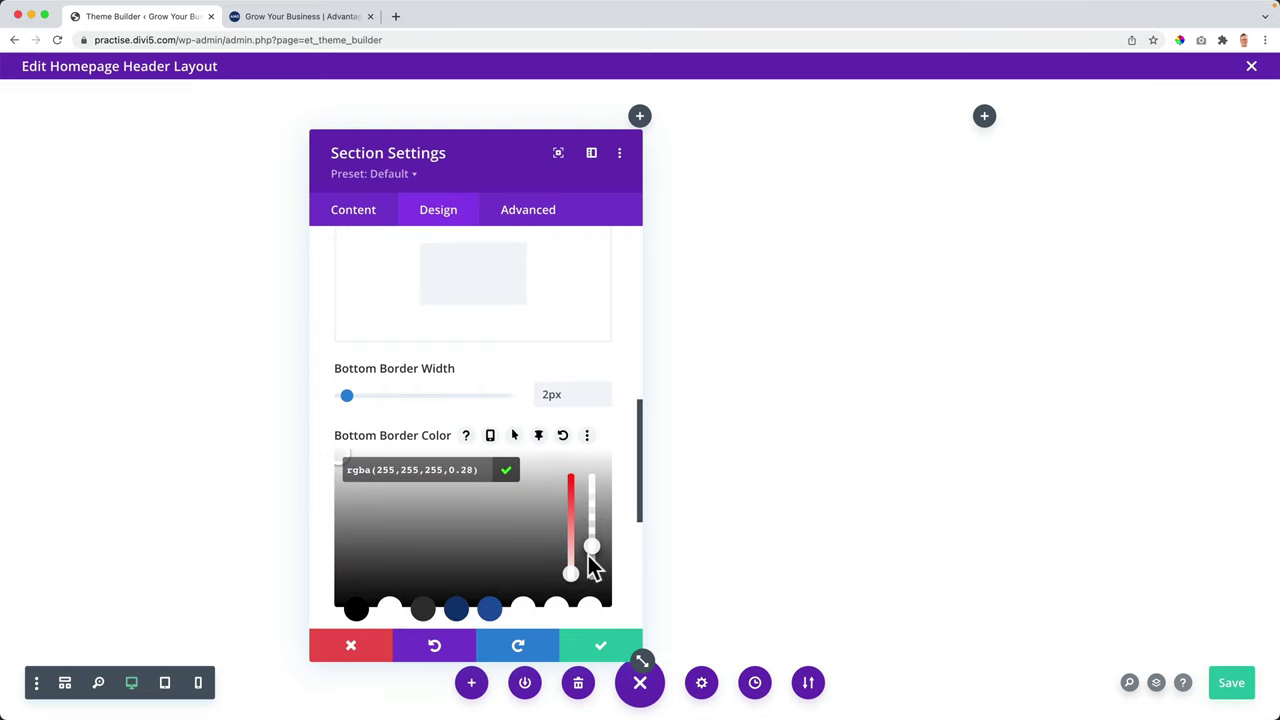
pyautogui.click(606, 652)
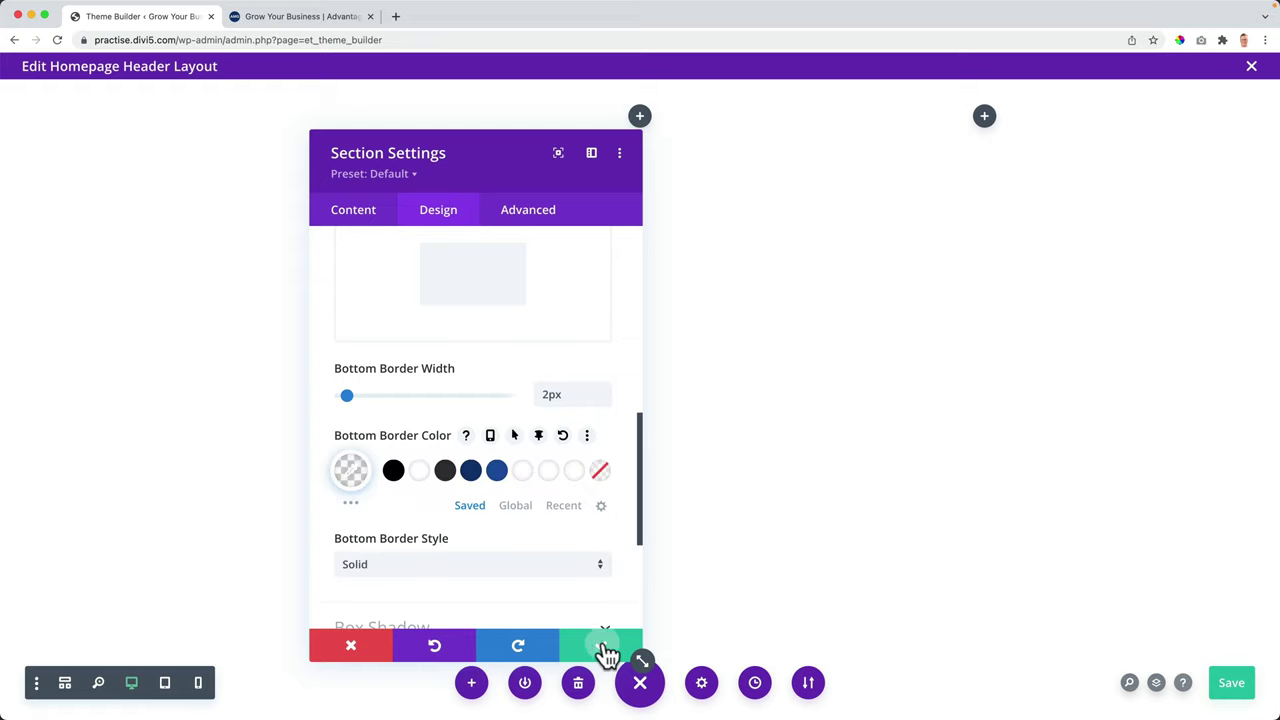
# Step: Accept the header section's settings, save the layout, and check the header on the live homepage while scrolling
pyautogui.click(606, 652)
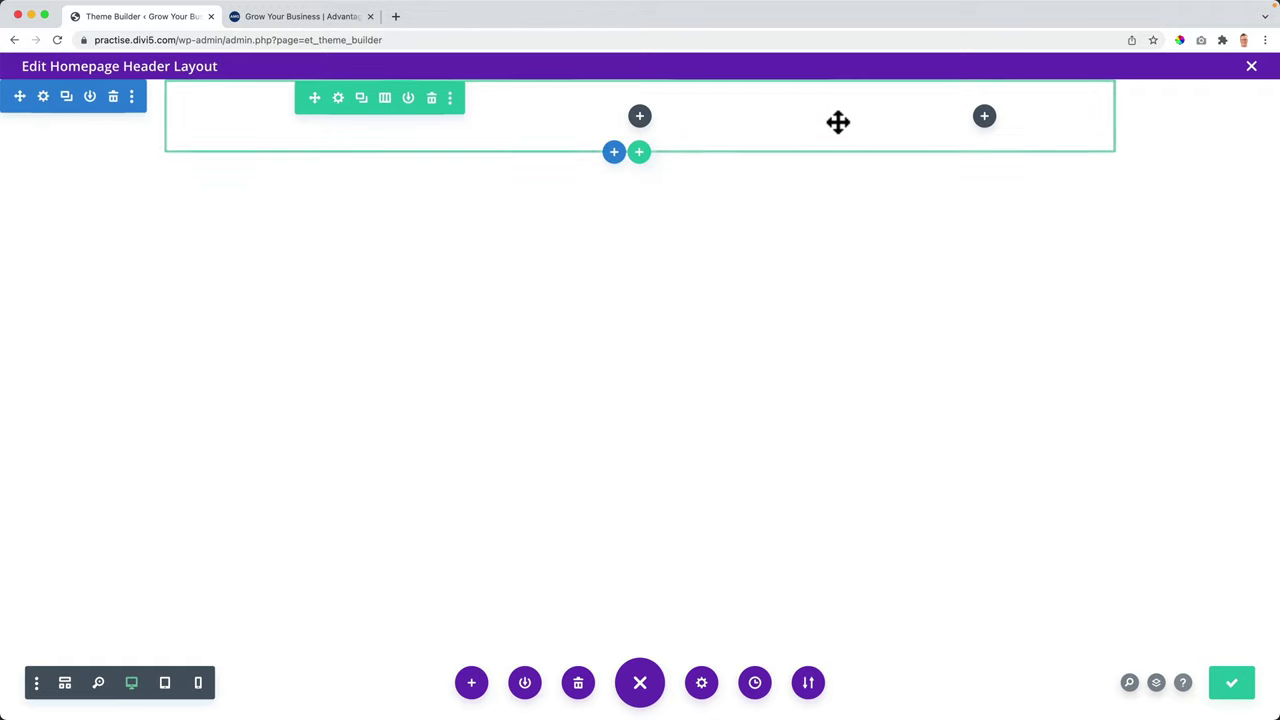
pyautogui.click(272, 20)
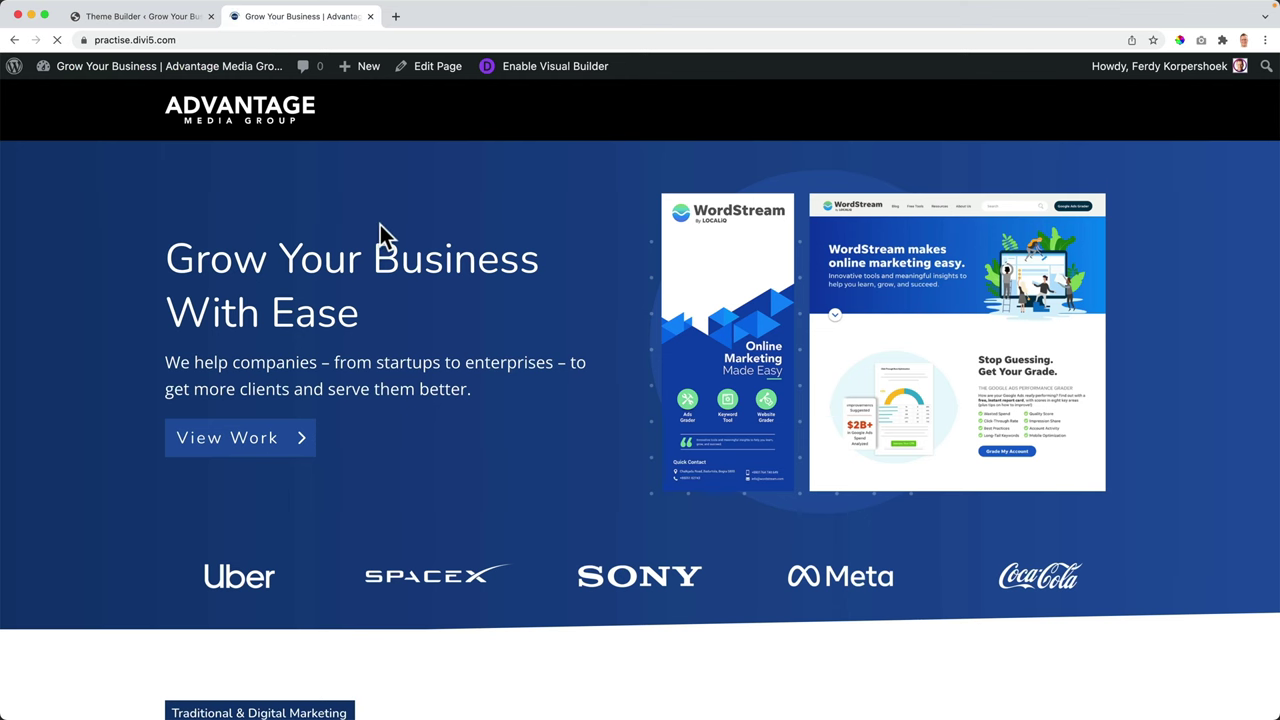
pyautogui.scroll(-2, 460, 232)
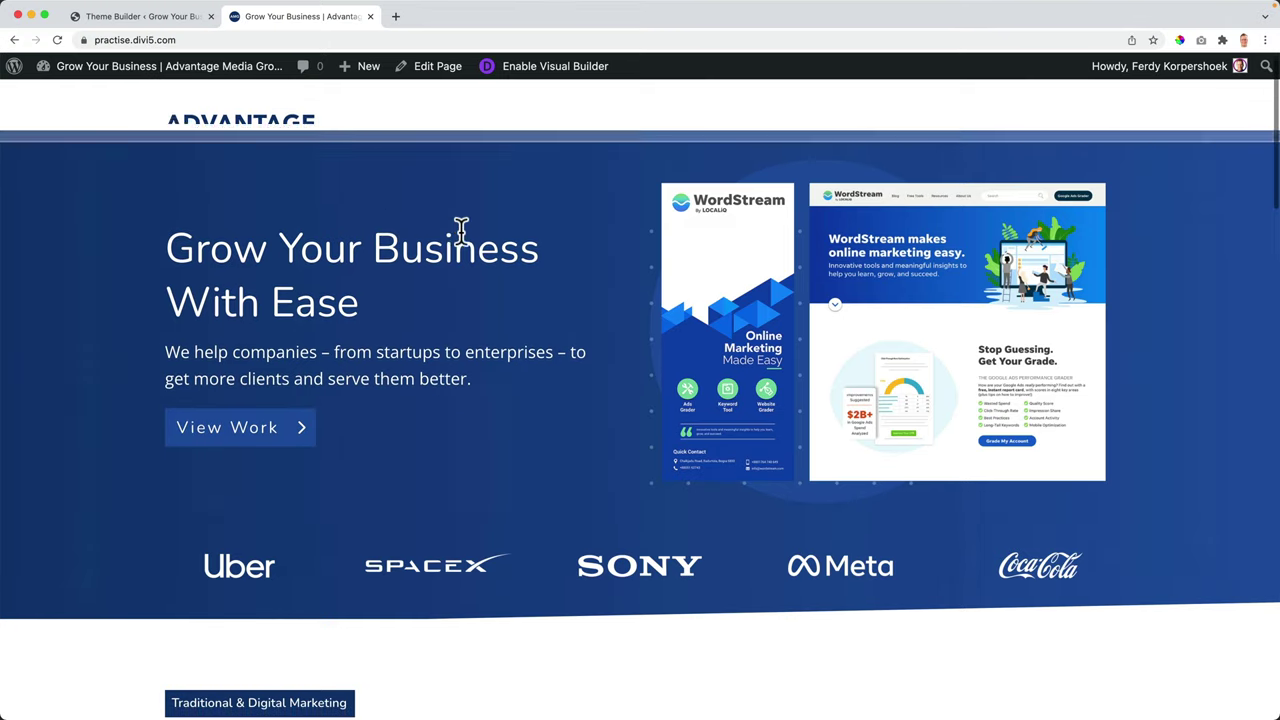
pyautogui.scroll(2, 458, 234)
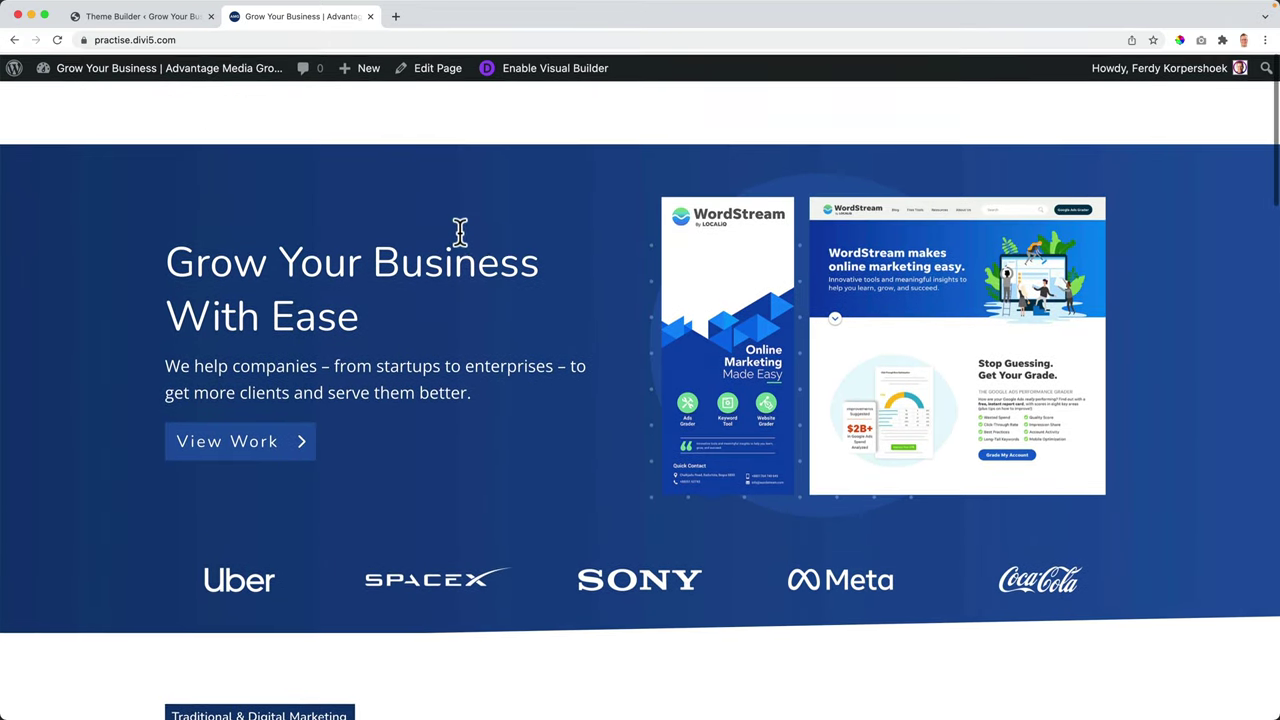
pyautogui.scroll(-1, 458, 234)
pyautogui.scroll(1, 455, 233)
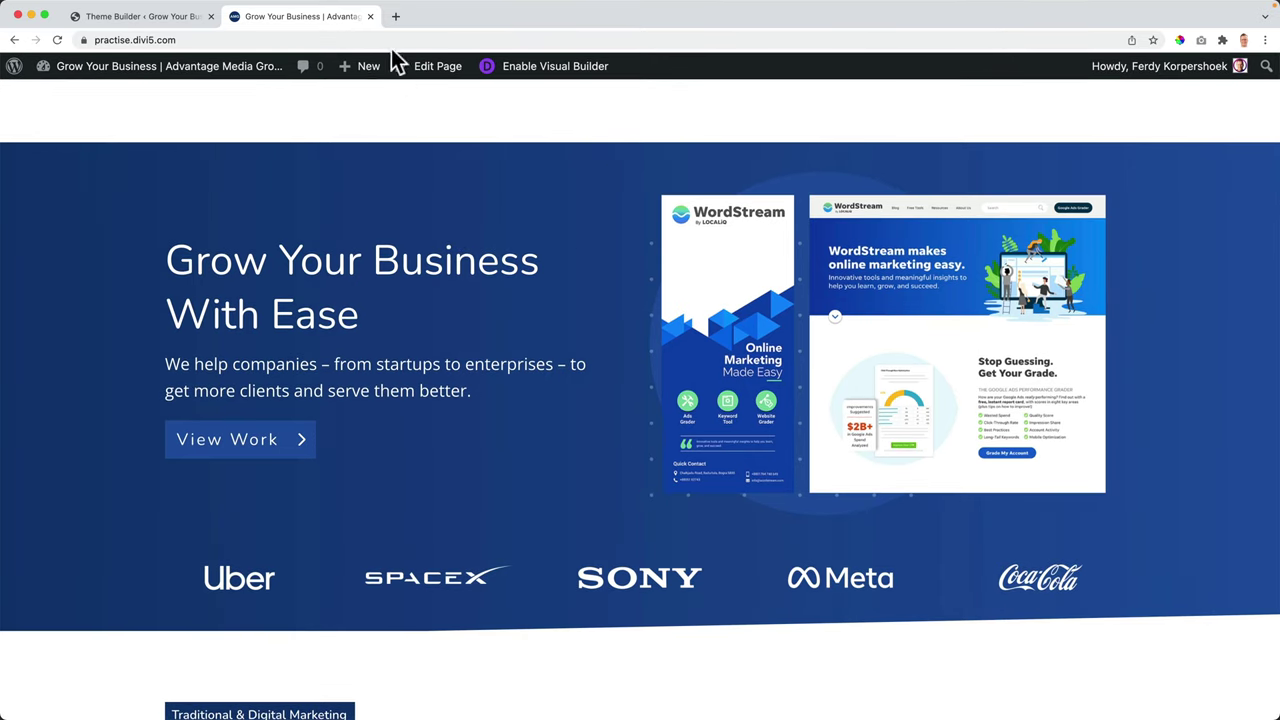
pyautogui.scroll(-1, 447, 283)
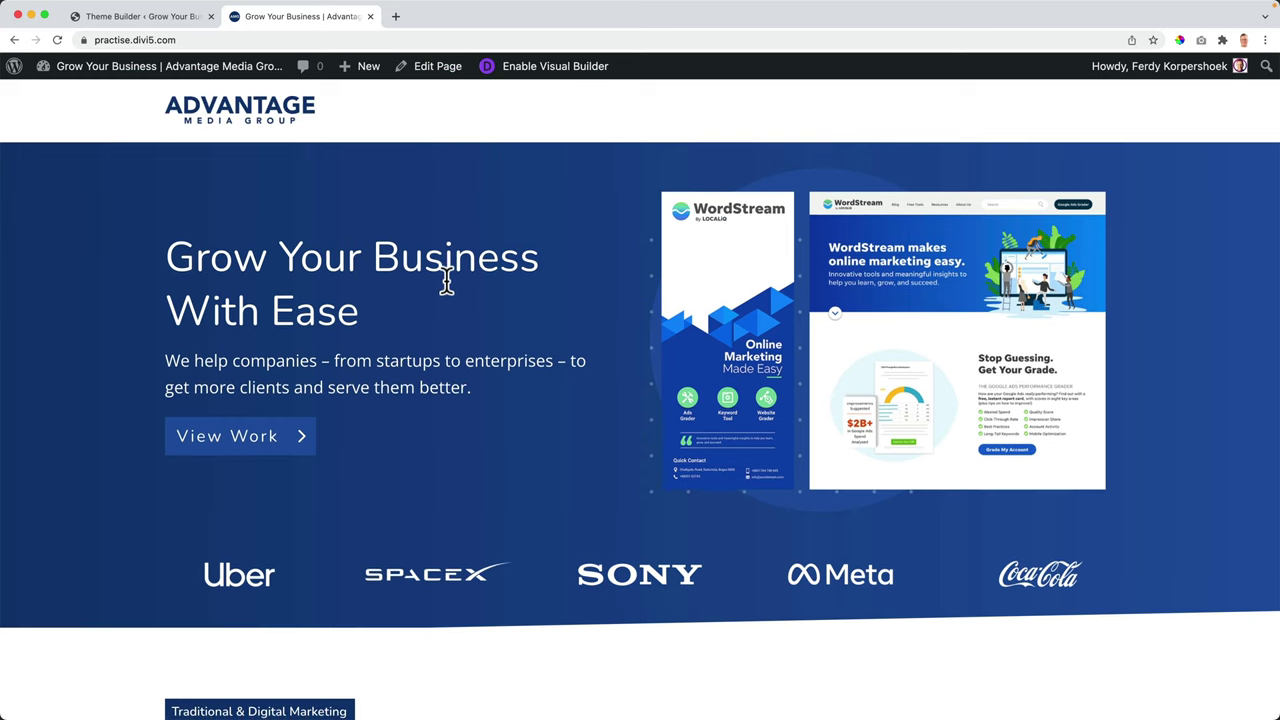
# Step: Open the live homepage in the Visual Builder and bring up the hero section's spacing settings
pyautogui.click(547, 73)
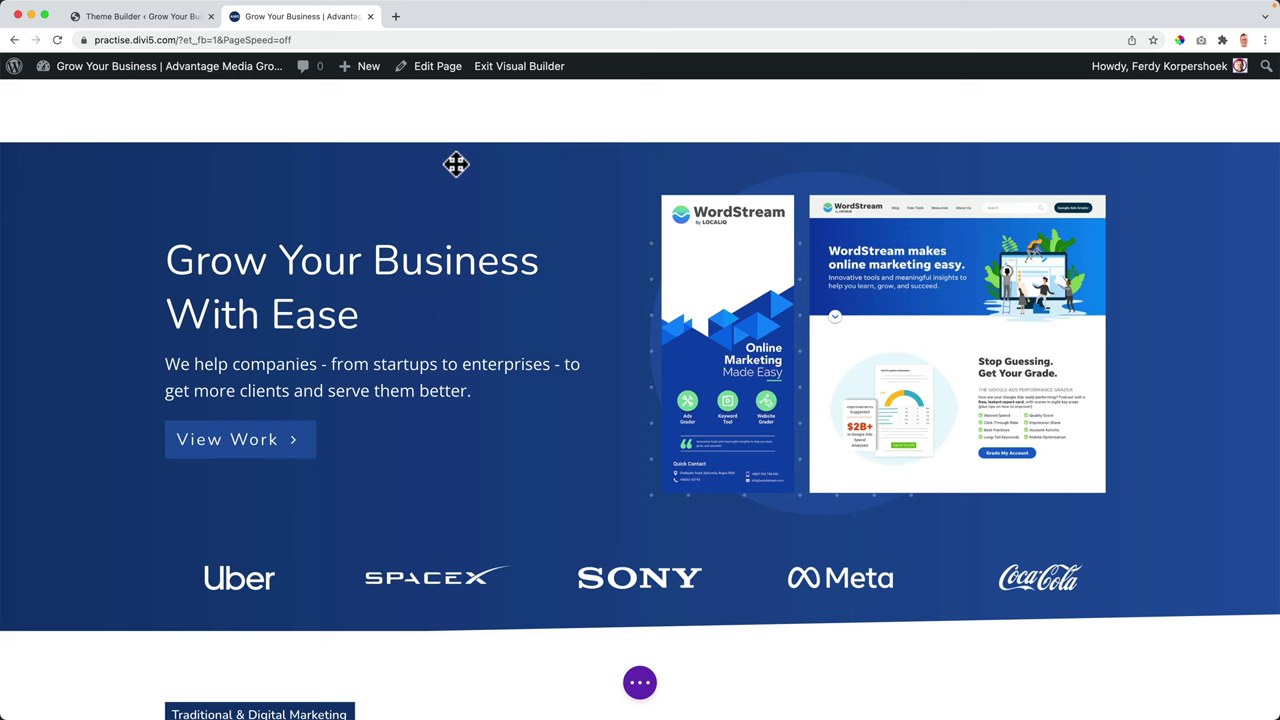
pyautogui.moveTo(610, 105)
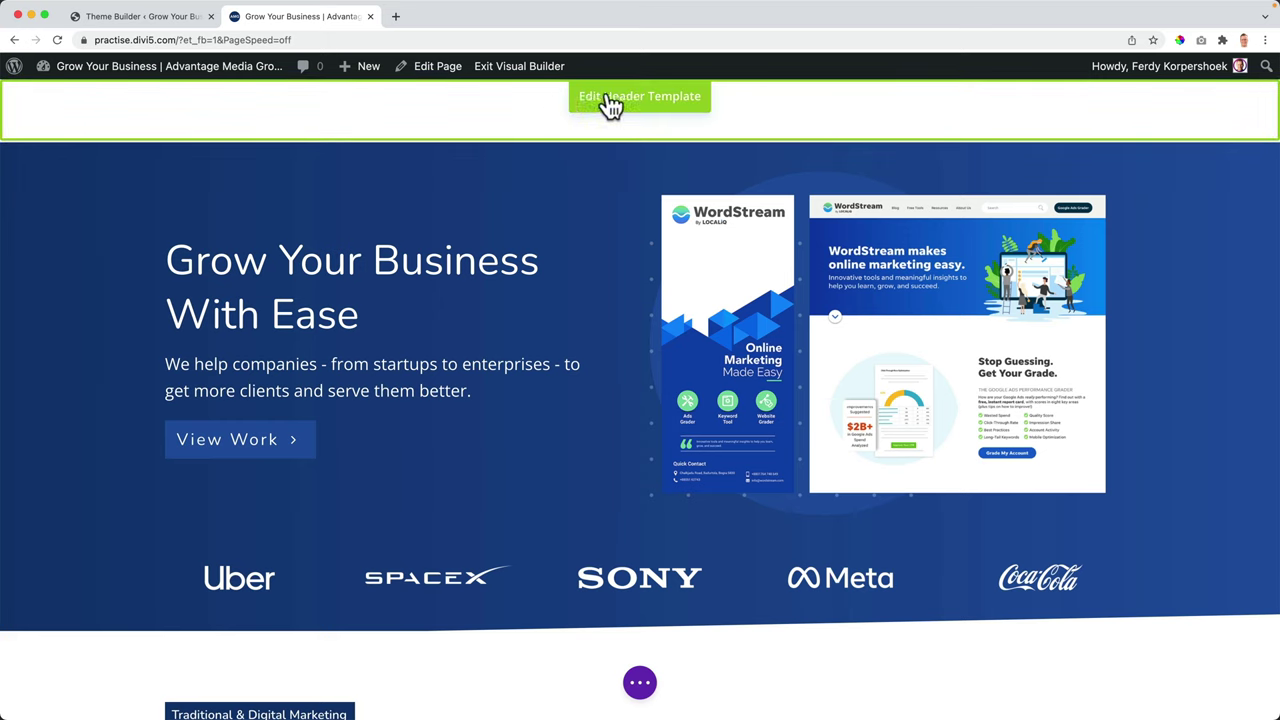
pyautogui.moveTo(397, 177)
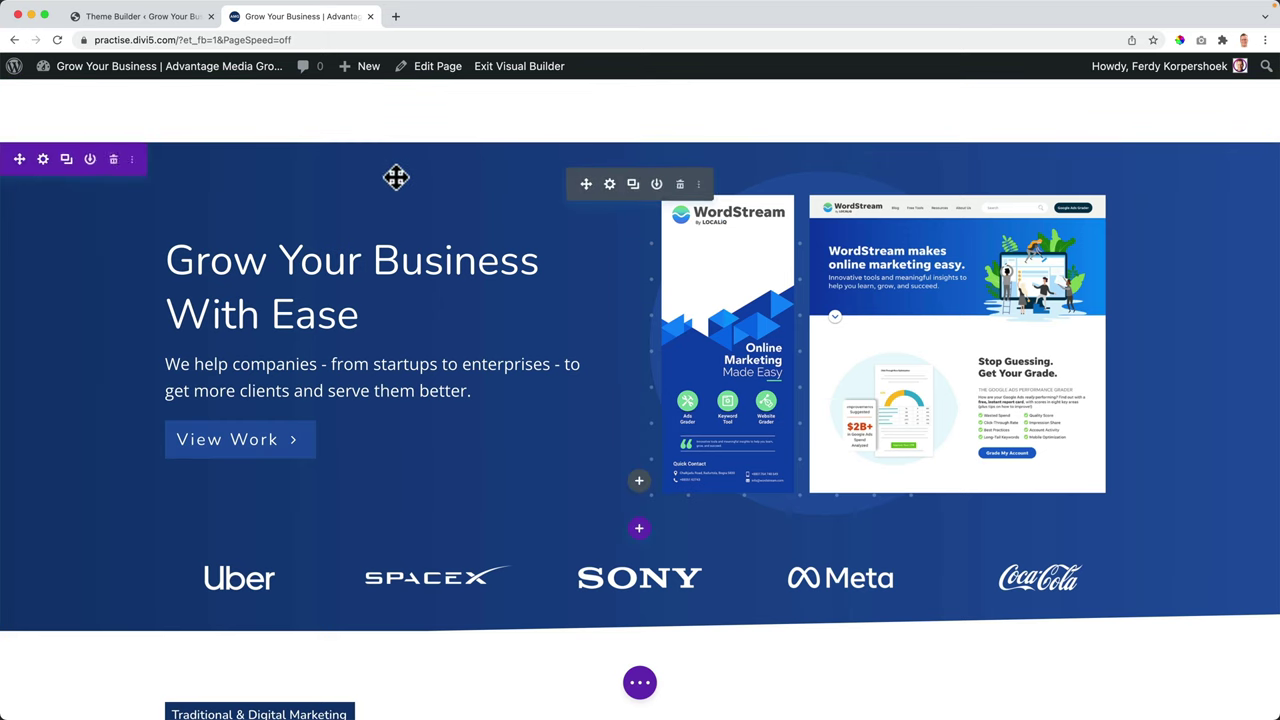
pyautogui.click(43, 161)
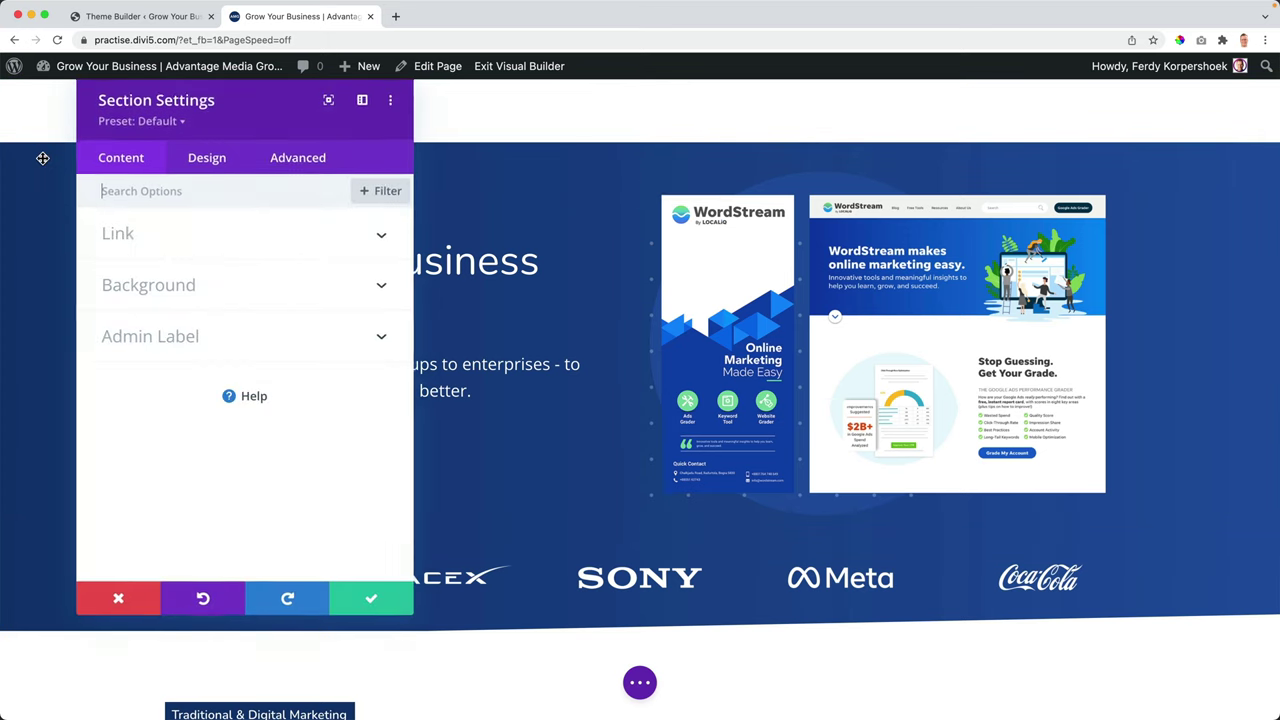
pyautogui.click(214, 170)
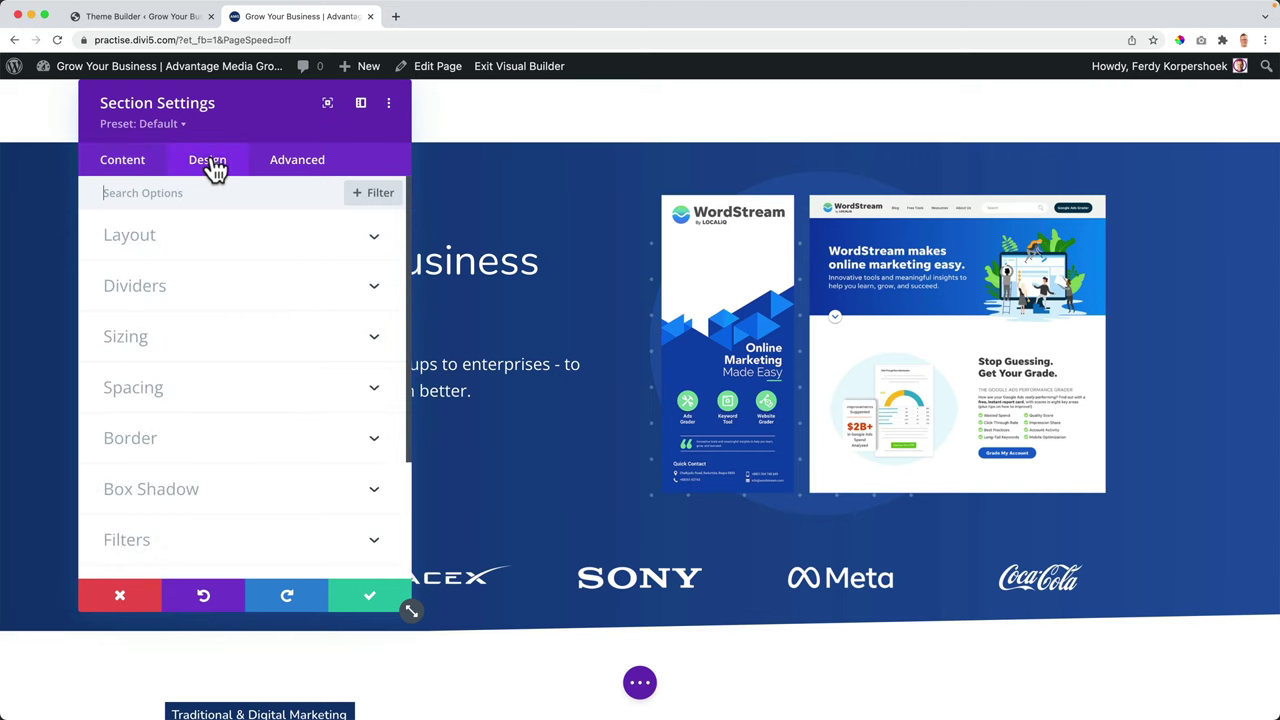
pyautogui.click(128, 388)
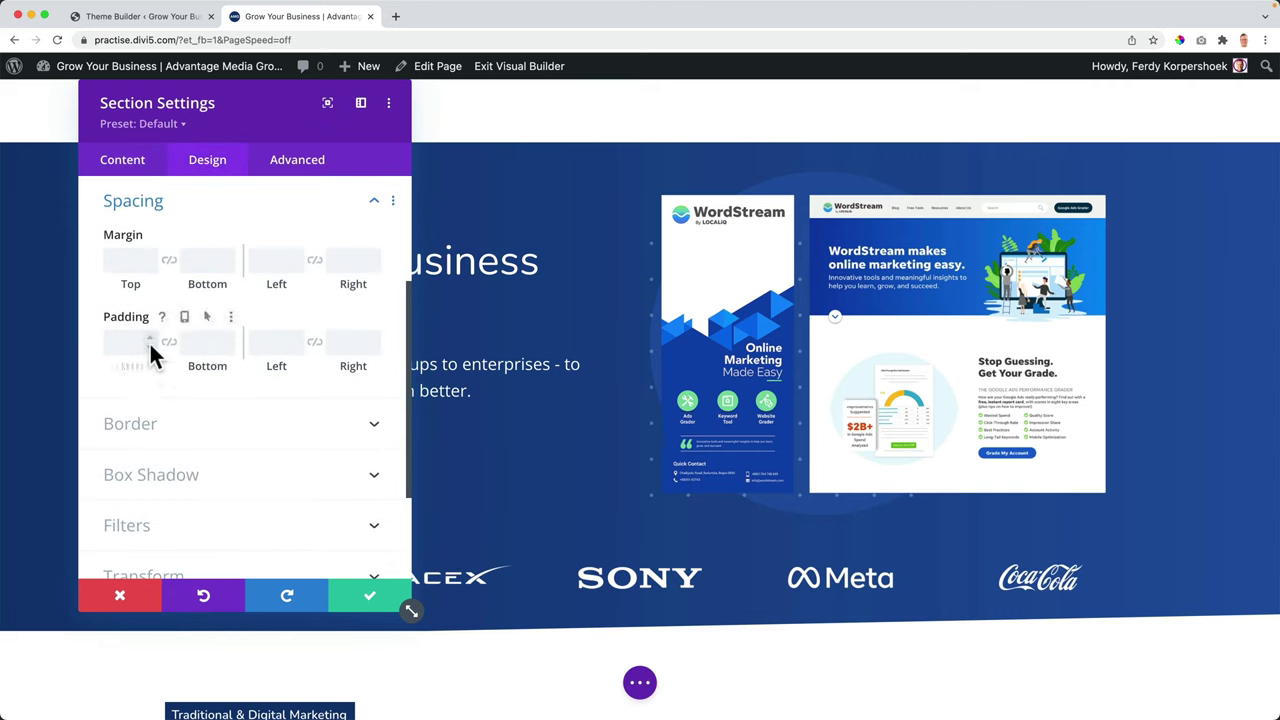
# Step: Set the hero section's top margin to -76px to pull it up behind the transparent header
pyautogui.click(146, 259)
pyautogui.write('-10px')
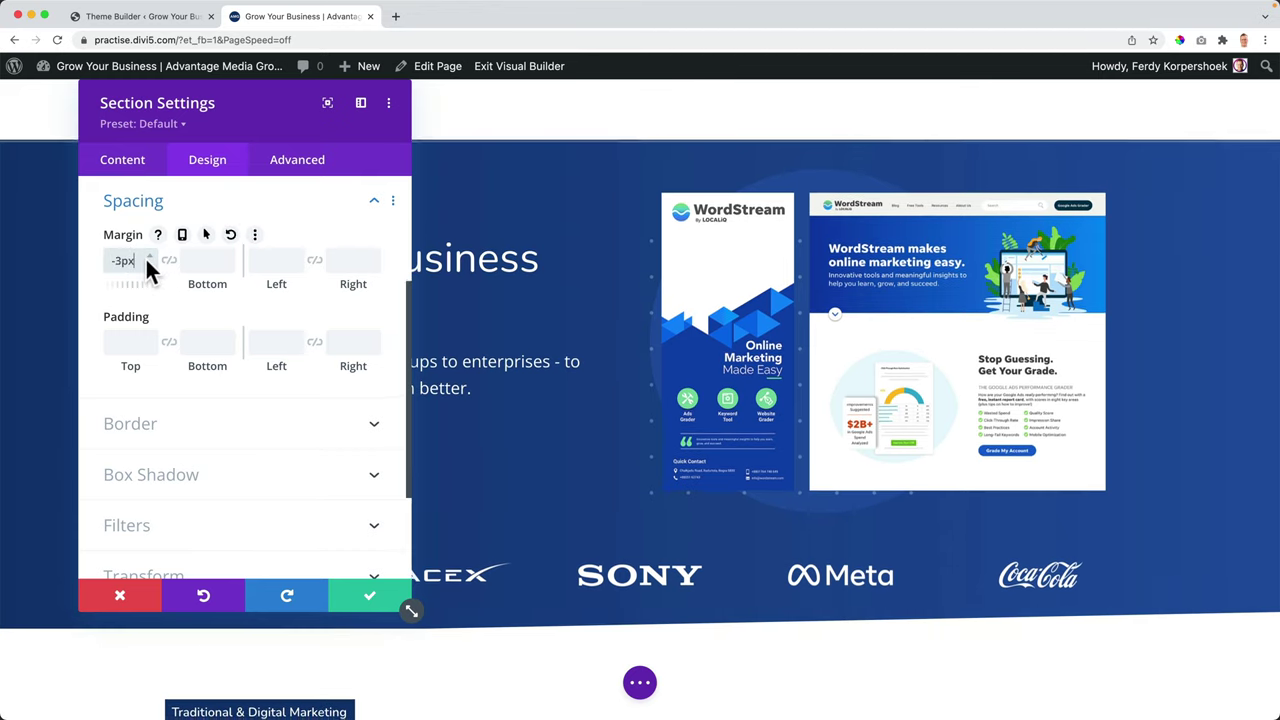
pyautogui.press('Up')
pyautogui.press('Up')
pyautogui.moveTo(237, 106); pyautogui.dragTo(925, 112)
pyautogui.press('Down')
pyautogui.press('Down')
pyautogui.press('Down')
pyautogui.press('Down')
pyautogui.press('Down')
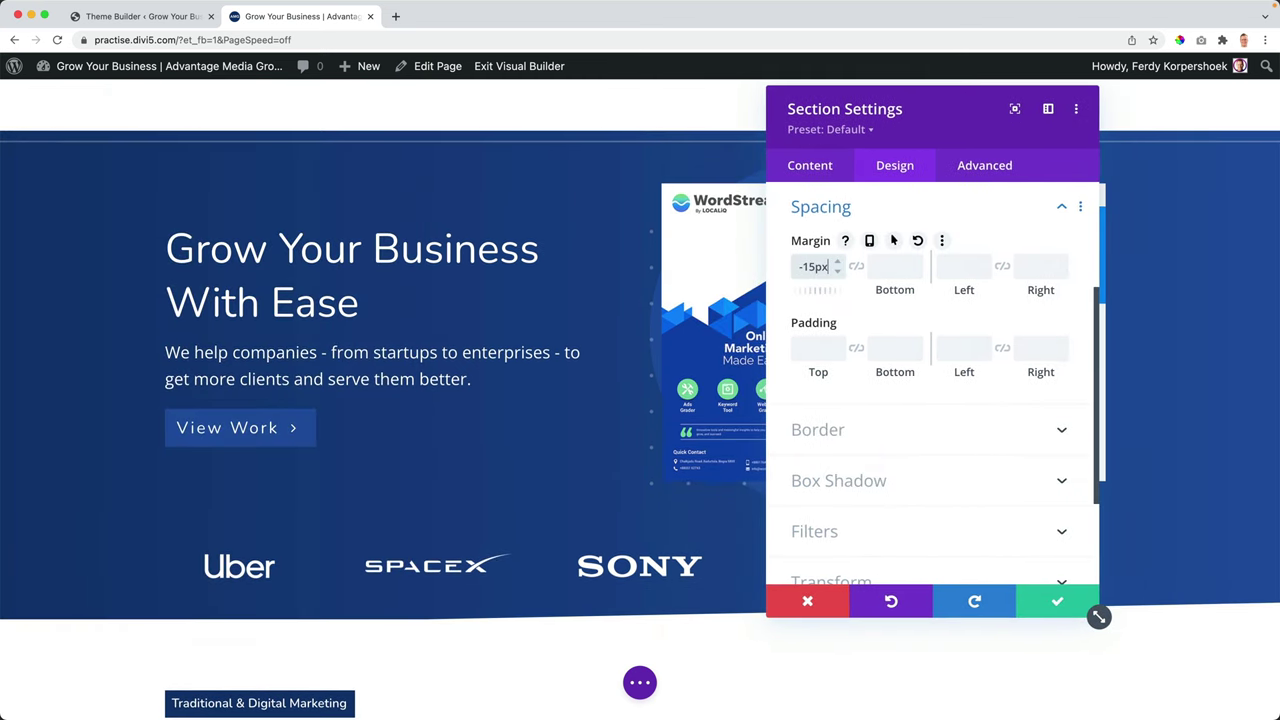
pyautogui.press('Down')
pyautogui.press('Down')
pyautogui.press('Down')
pyautogui.press('Down')
pyautogui.press('Down')
pyautogui.press('Down')
pyautogui.press('Down')
pyautogui.press('Down')
pyautogui.press('Down')
pyautogui.press('Down')
pyautogui.press('Down')
pyautogui.press('Down')
pyautogui.press('Down')
pyautogui.press('Down')
pyautogui.press('Down')
pyautogui.press('Down')
pyautogui.press('Down')
pyautogui.press('Down')
pyautogui.press('Down')
pyautogui.press('Down')
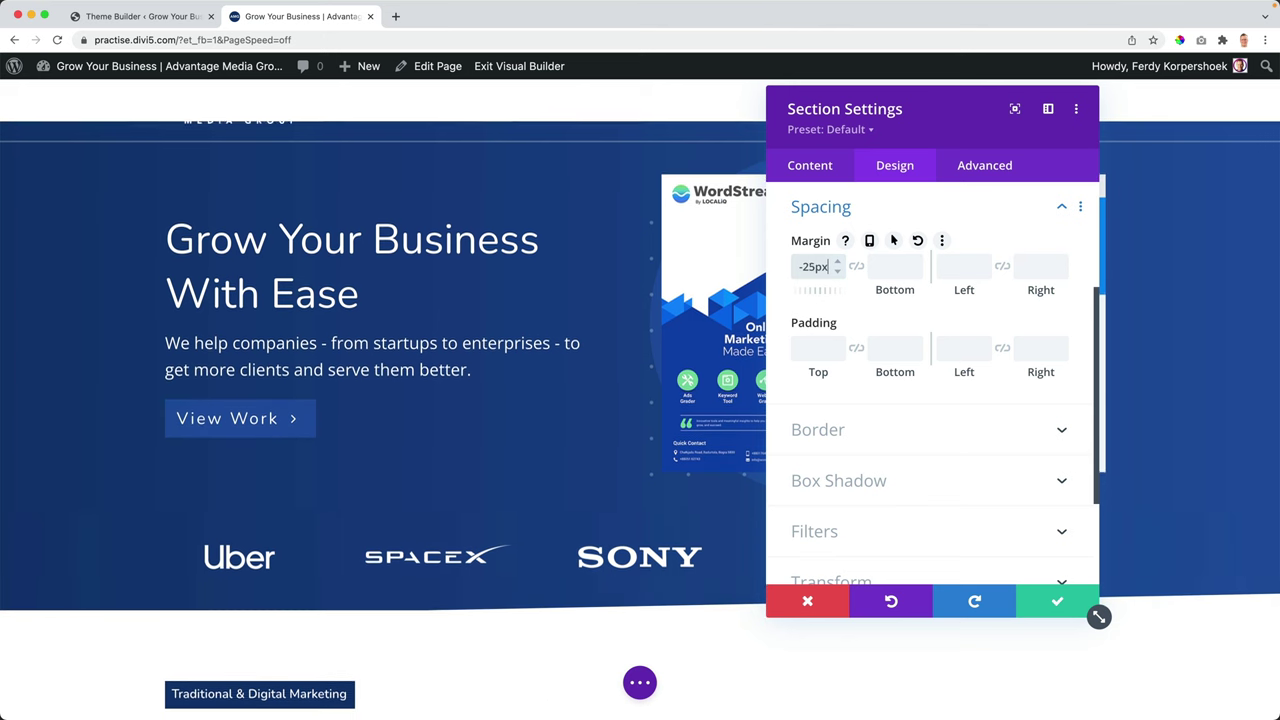
pyautogui.press('Down')
pyautogui.press('Down')
pyautogui.press('Down')
pyautogui.press('Down')
pyautogui.press('Down')
pyautogui.press('Down')
pyautogui.press('Down')
pyautogui.press('Down')
pyautogui.press('Down')
pyautogui.press('Down')
pyautogui.press('Down')
pyautogui.press('Down')
pyautogui.press('Down')
pyautogui.press('Down')
pyautogui.press('Down')
pyautogui.press('Down')
pyautogui.press('Down')
pyautogui.press('Down')
pyautogui.press('Down')
pyautogui.press('Down')
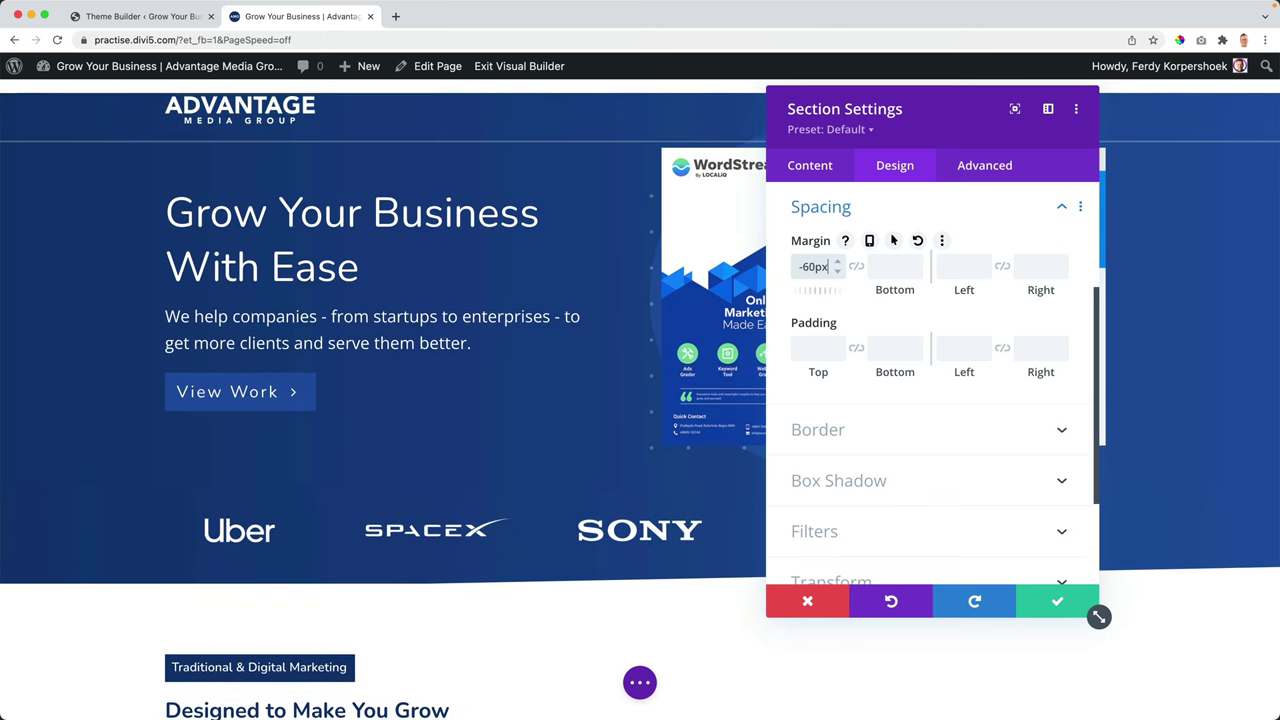
pyautogui.press('Down')
pyautogui.press('Down')
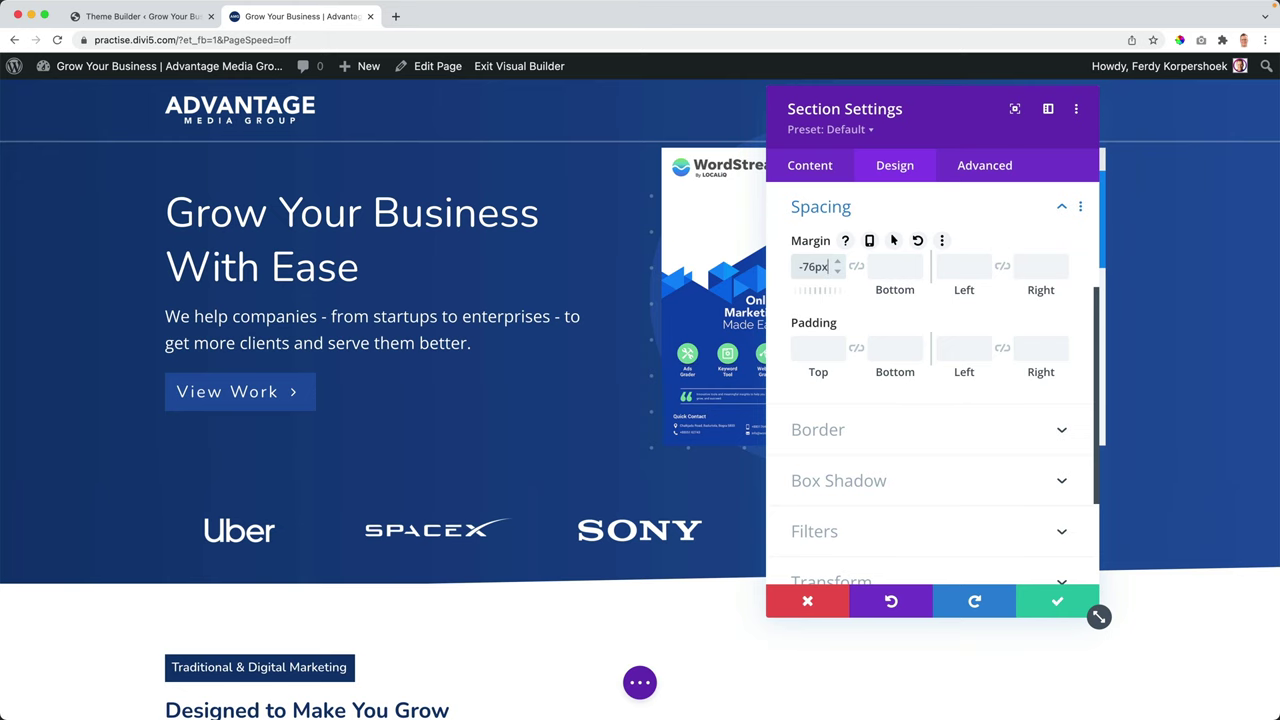
# Step: Accept the hero section's settings, then save the homepage and exit the Visual Builder
pyautogui.click(1047, 603)
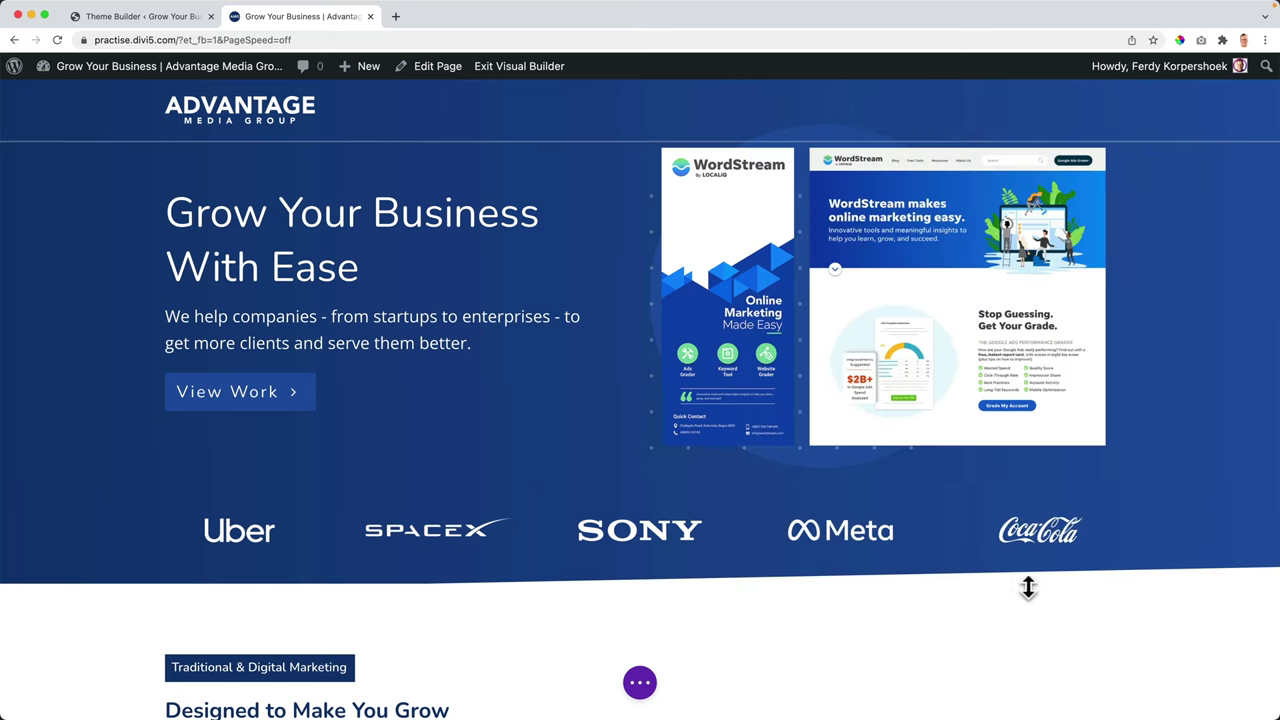
pyautogui.hotkey('ctrl', 's')
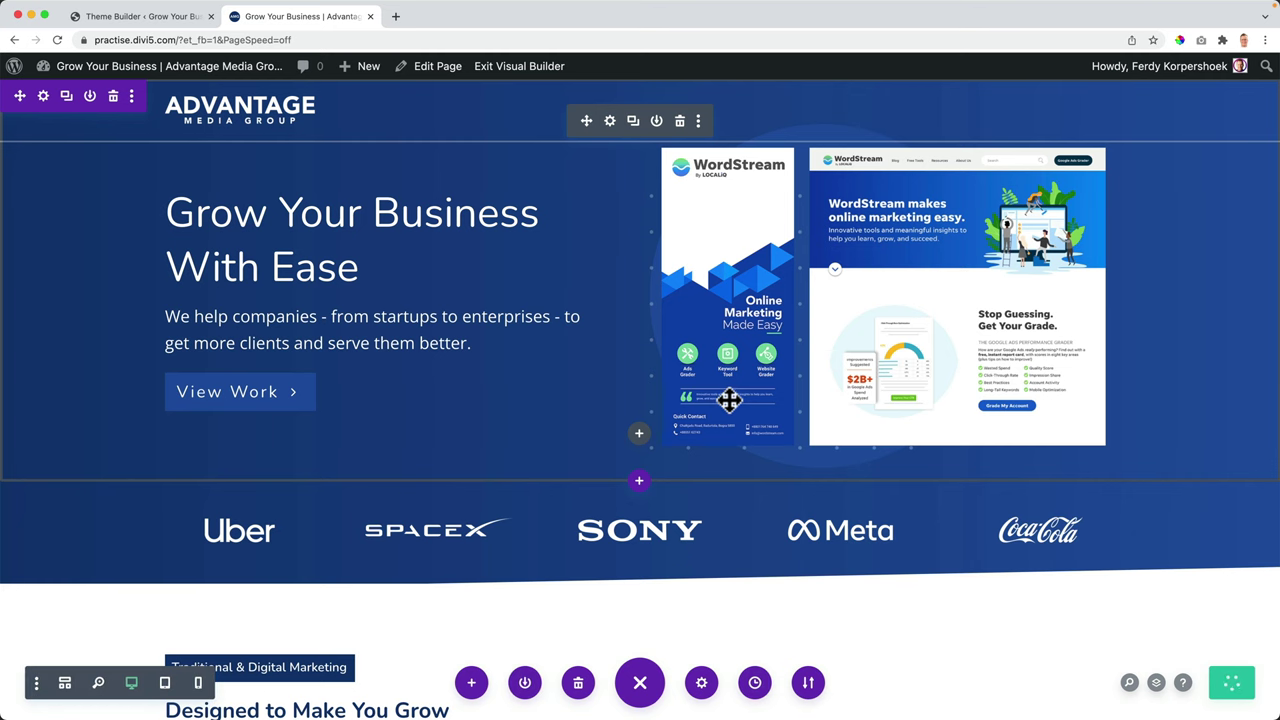
pyautogui.click(522, 68)
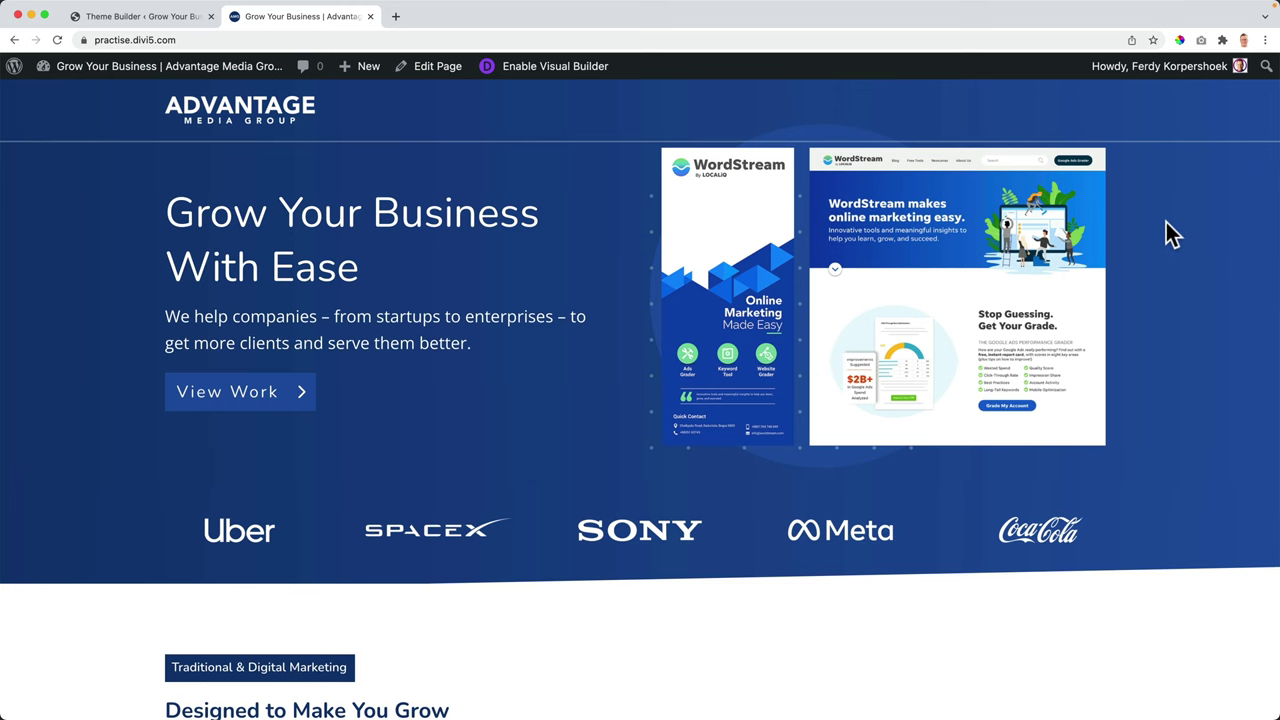
# Step: Scroll the live homepage down and back up repeatedly to examine the header's background, border and logo transitions
pyautogui.scroll(-3, 1168, 226)
pyautogui.scroll(1, 1168, 226)
pyautogui.scroll(1, 1165, 224)
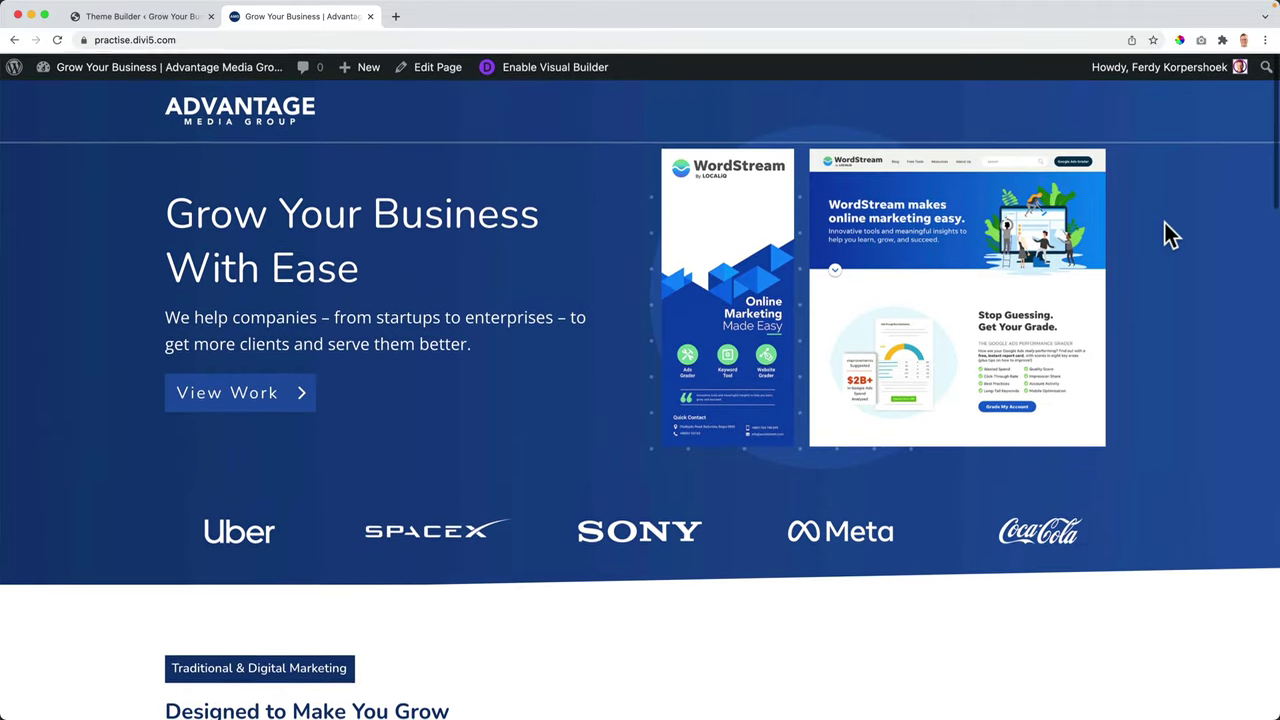
pyautogui.scroll(-2, 543, 229)
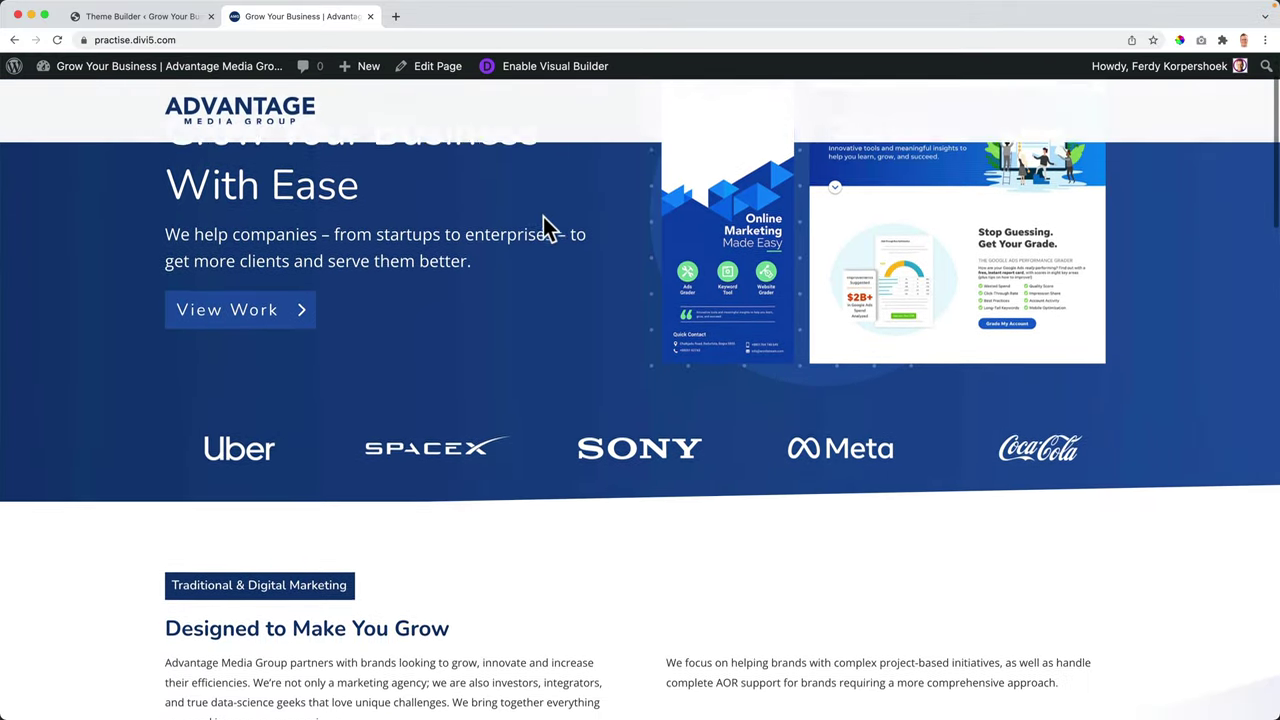
pyautogui.scroll(2, 537, 229)
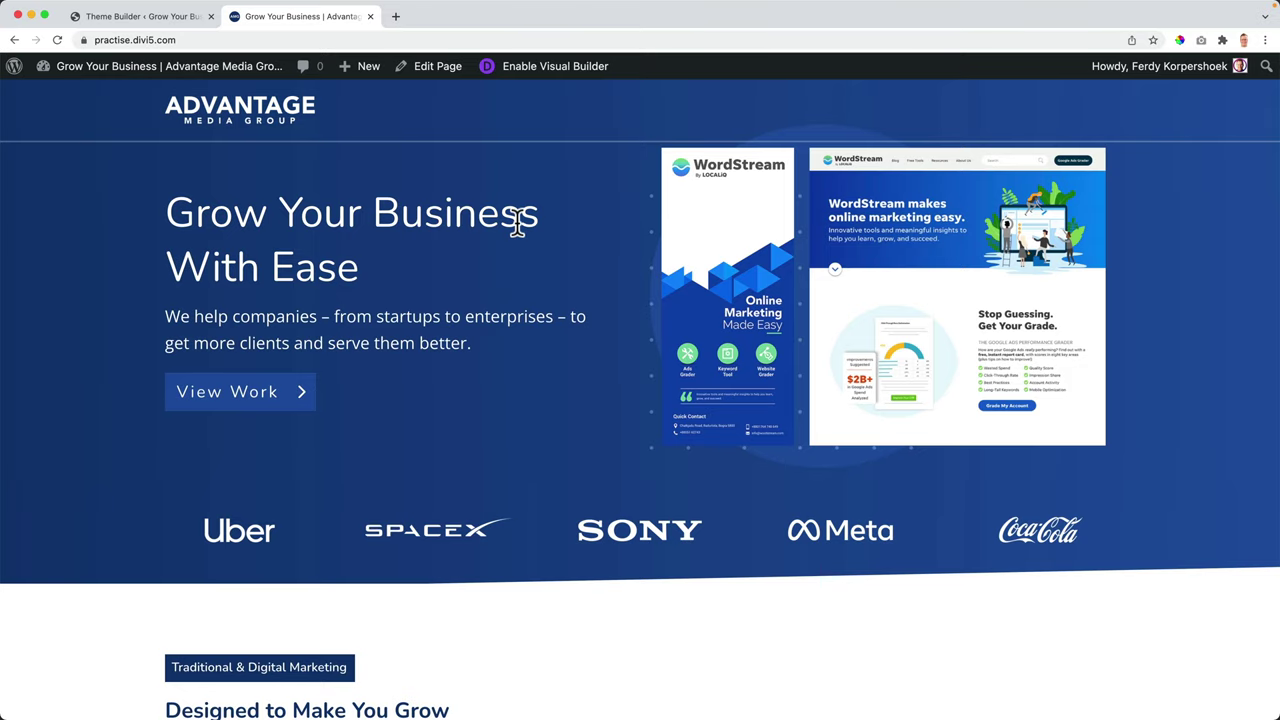
pyautogui.scroll(-3, 449, 191)
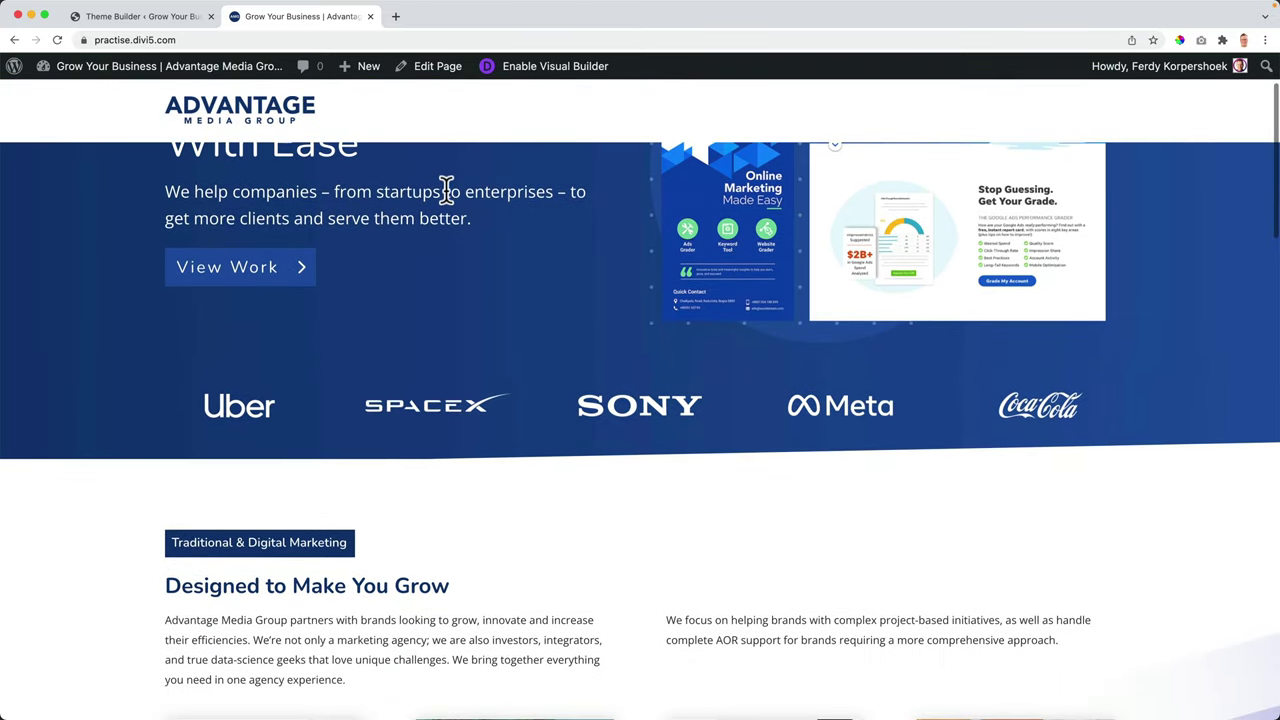
pyautogui.scroll(3, 447, 190)
pyautogui.scroll(-2, 449, 200)
pyautogui.scroll(2, 449, 195)
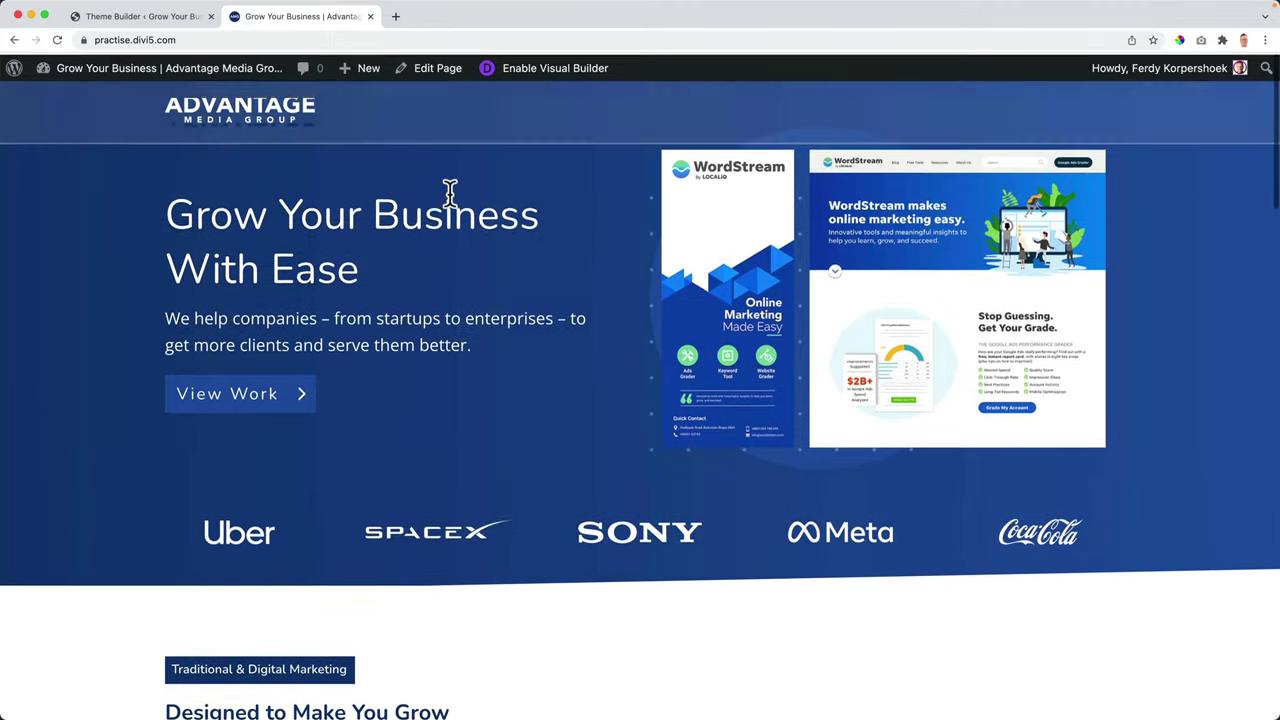
# Step: Return to the Theme Builder and review the white logo image's Transform settings for the normal and sticky states
pyautogui.click(134, 18)
pyautogui.moveTo(131, 108)
pyautogui.moveTo(205, 130)
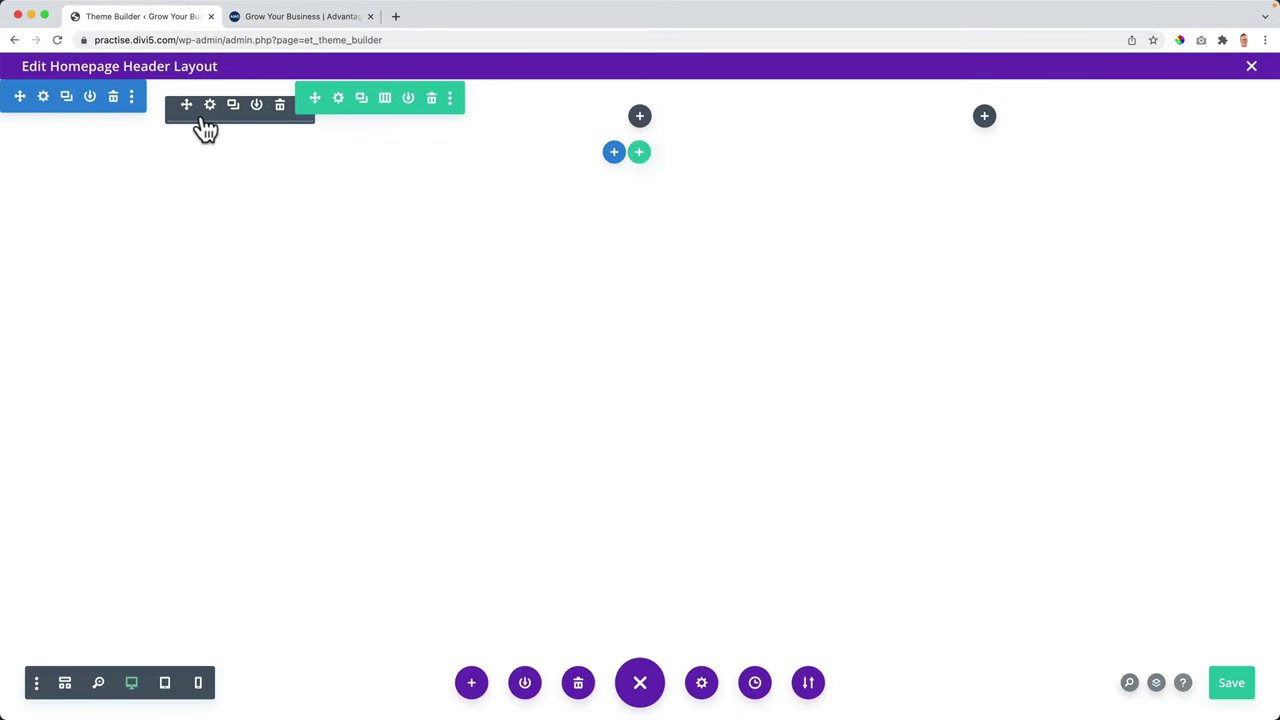
pyautogui.click(210, 106)
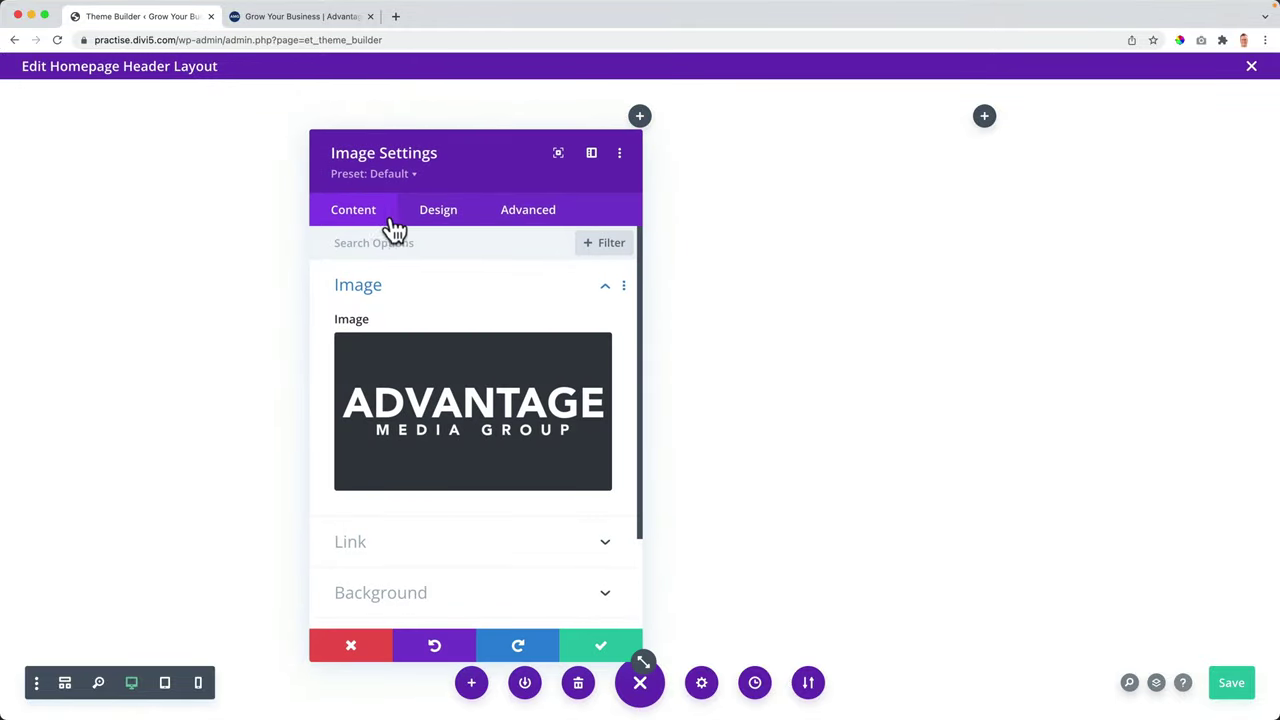
pyautogui.click(443, 218)
pyautogui.scroll(-2, 440, 480)
pyautogui.click(434, 480)
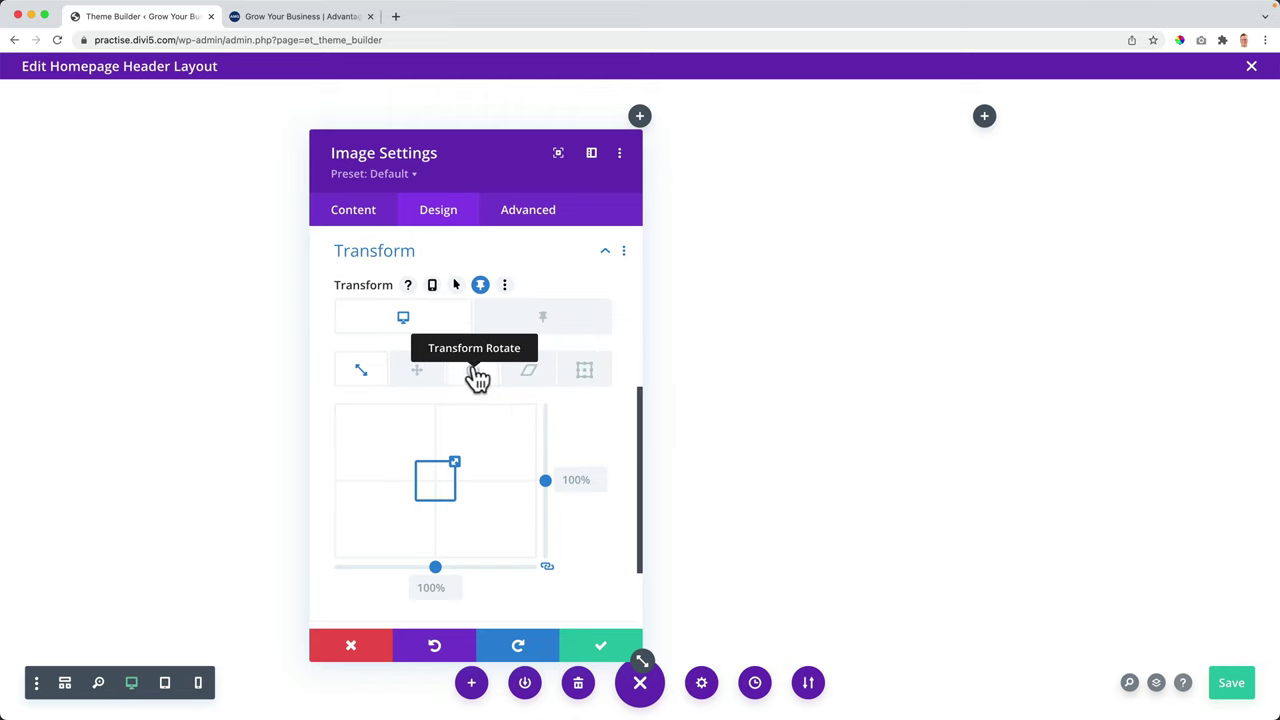
pyautogui.click(553, 335)
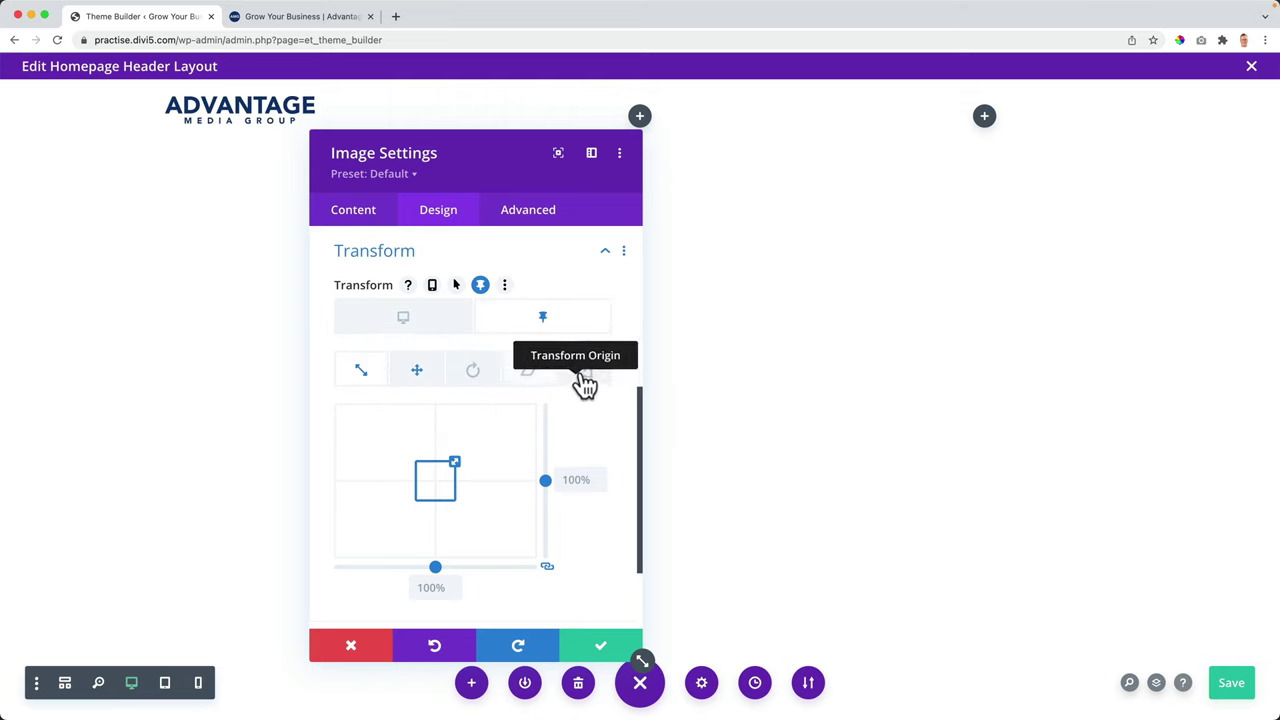
pyautogui.click(640, 127)
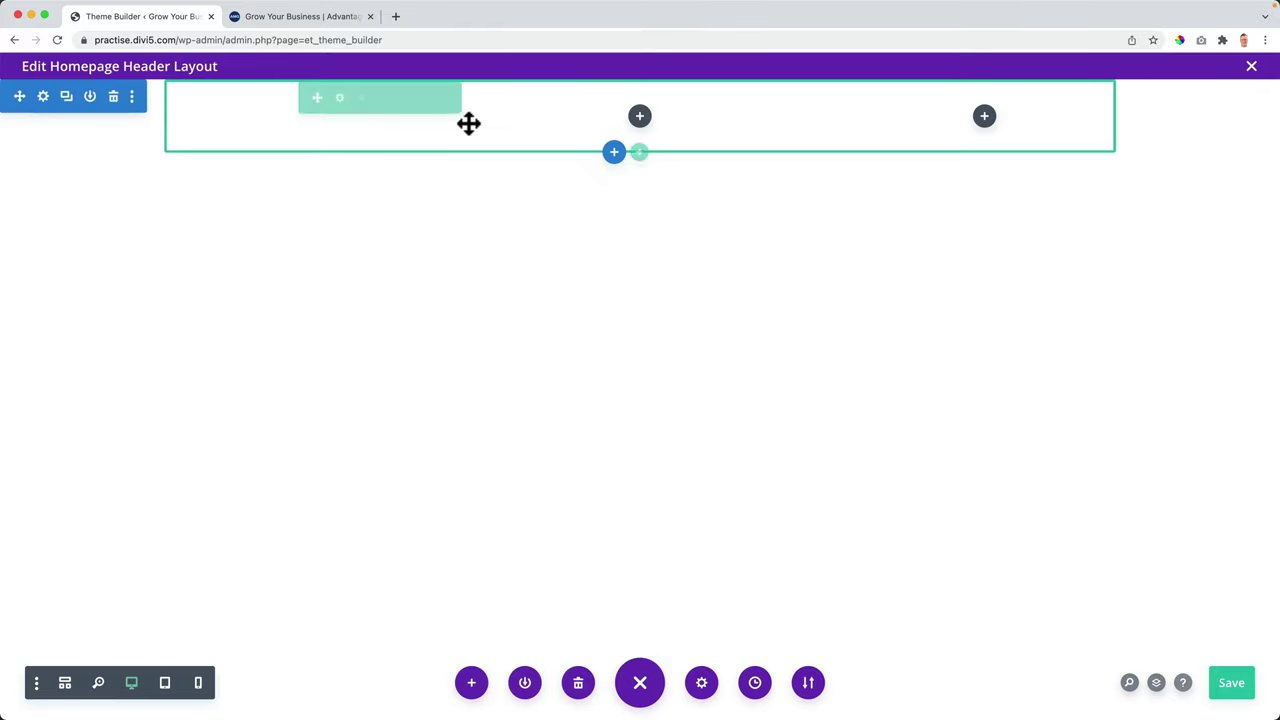
# Step: Check the logo change on the live homepage by scrolling down and back to the top
pyautogui.click(280, 18)
pyautogui.scroll(-3, 350, 205)
pyautogui.scroll(3, 350, 205)
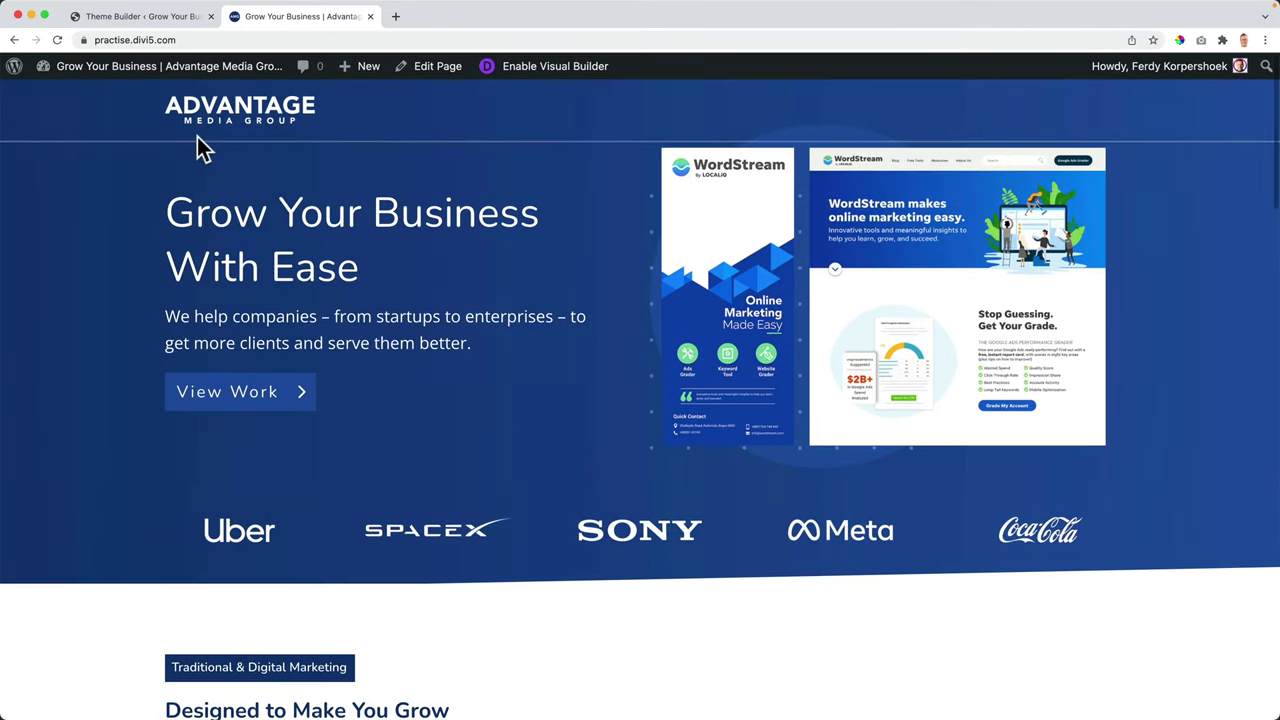
# Step: Return to the Theme Builder, remove the header section's bottom border, and accept the section settings
pyautogui.click(178, 18)
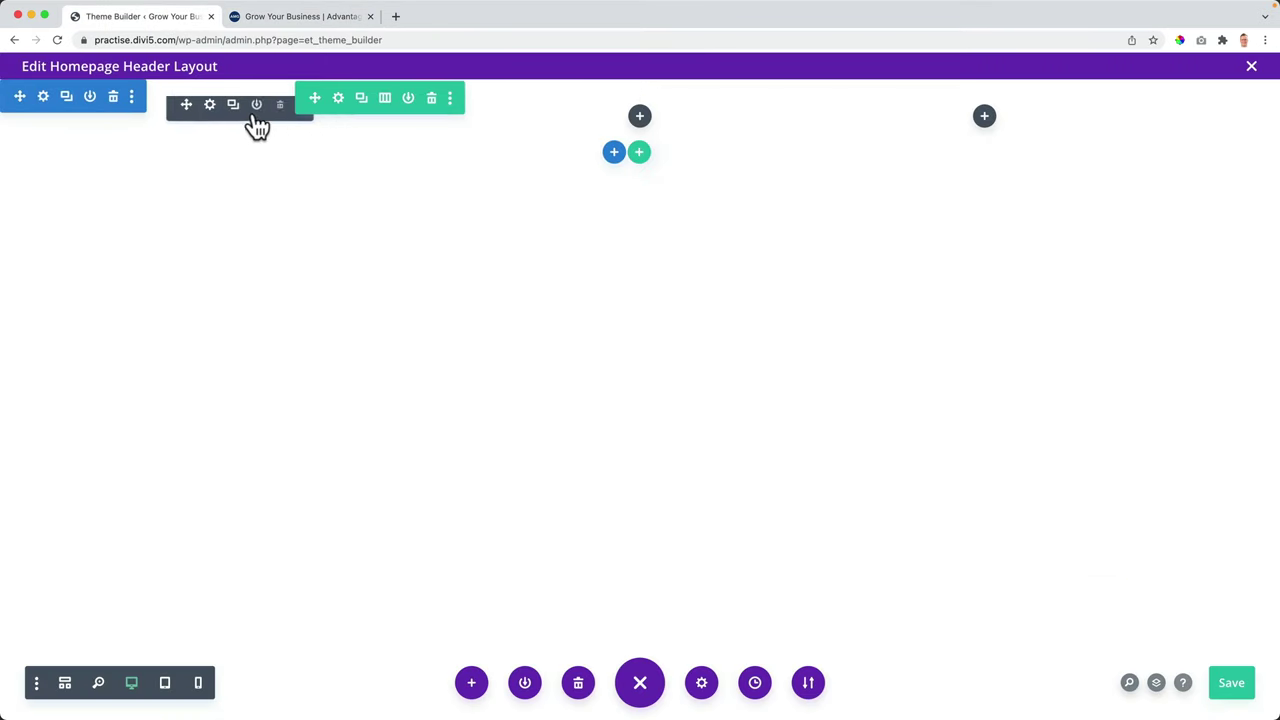
pyautogui.click(44, 98)
pyautogui.click(440, 215)
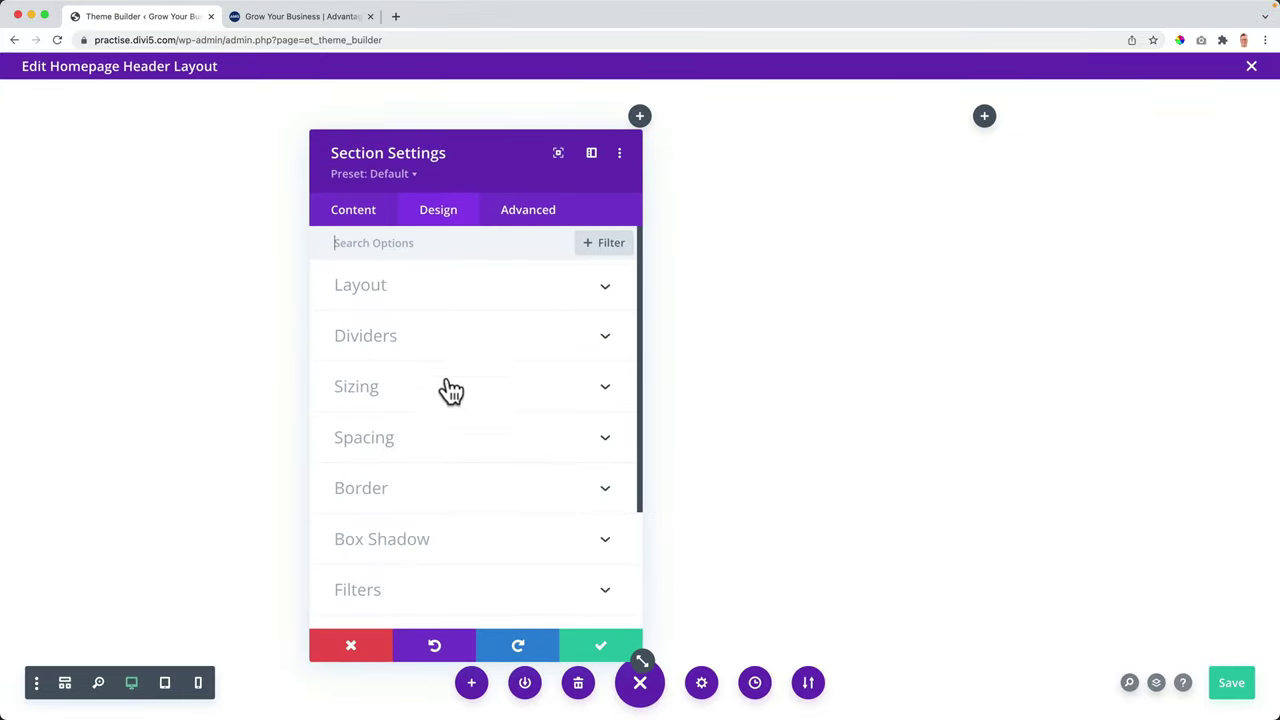
pyautogui.scroll(-1, 430, 467)
pyautogui.click(424, 460)
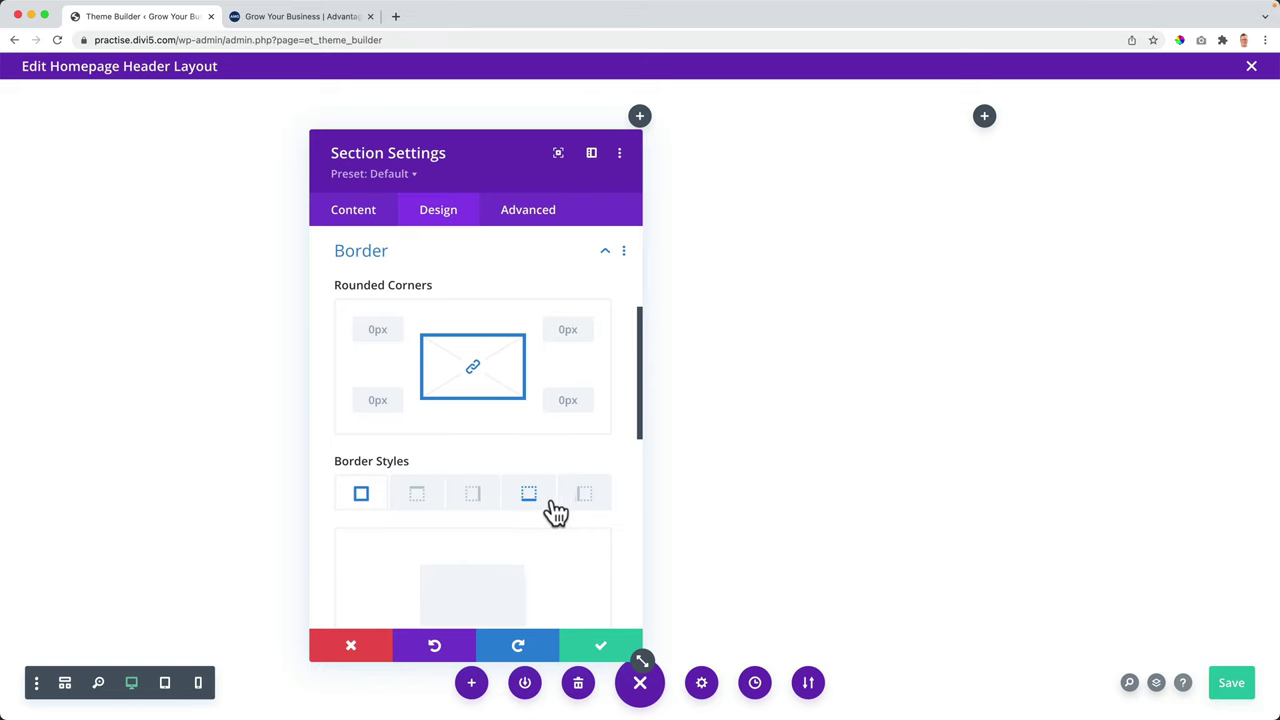
pyautogui.scroll(-4, 530, 500)
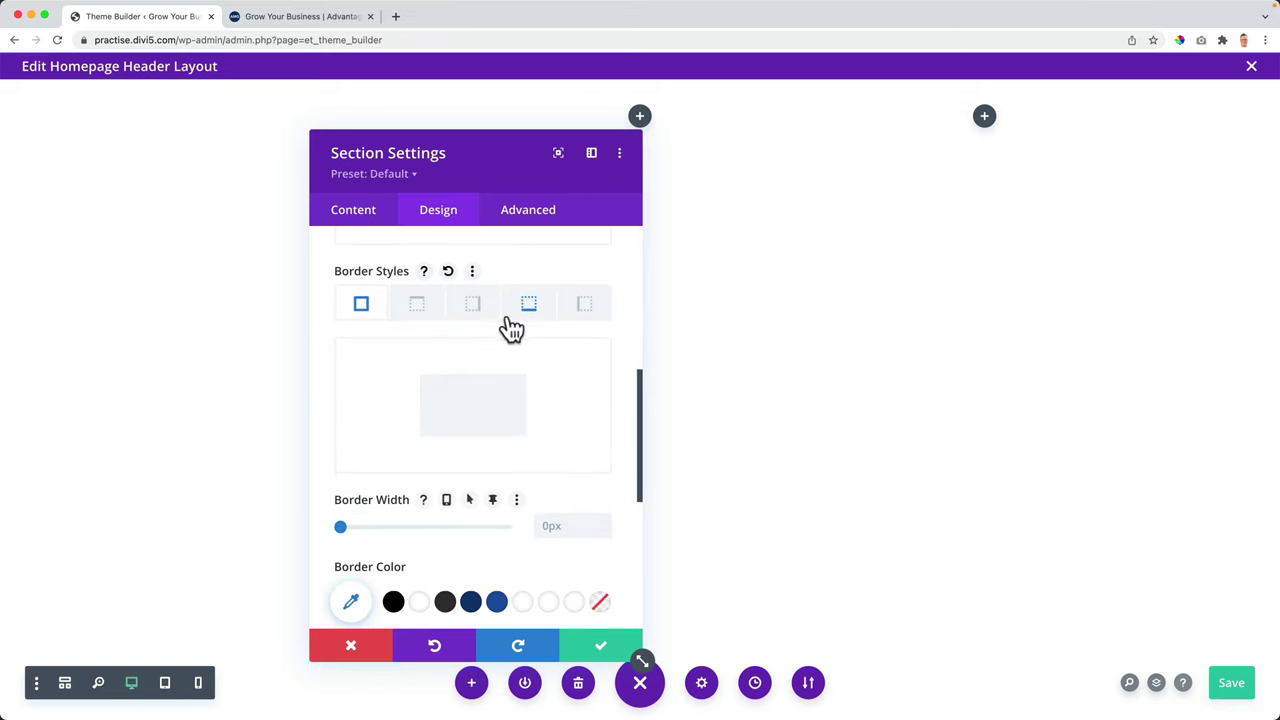
pyautogui.click(528, 305)
pyautogui.moveTo(575, 525); pyautogui.dragTo(536, 527)
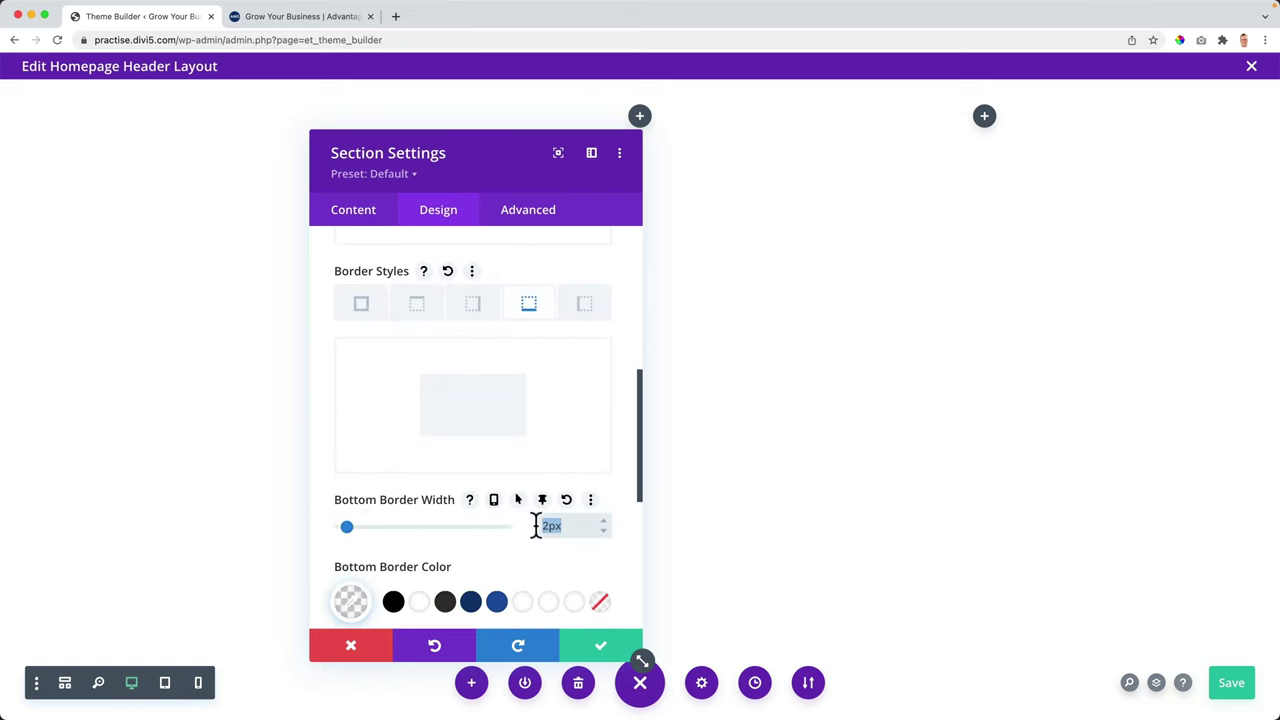
pyautogui.scroll(-5, 517, 499)
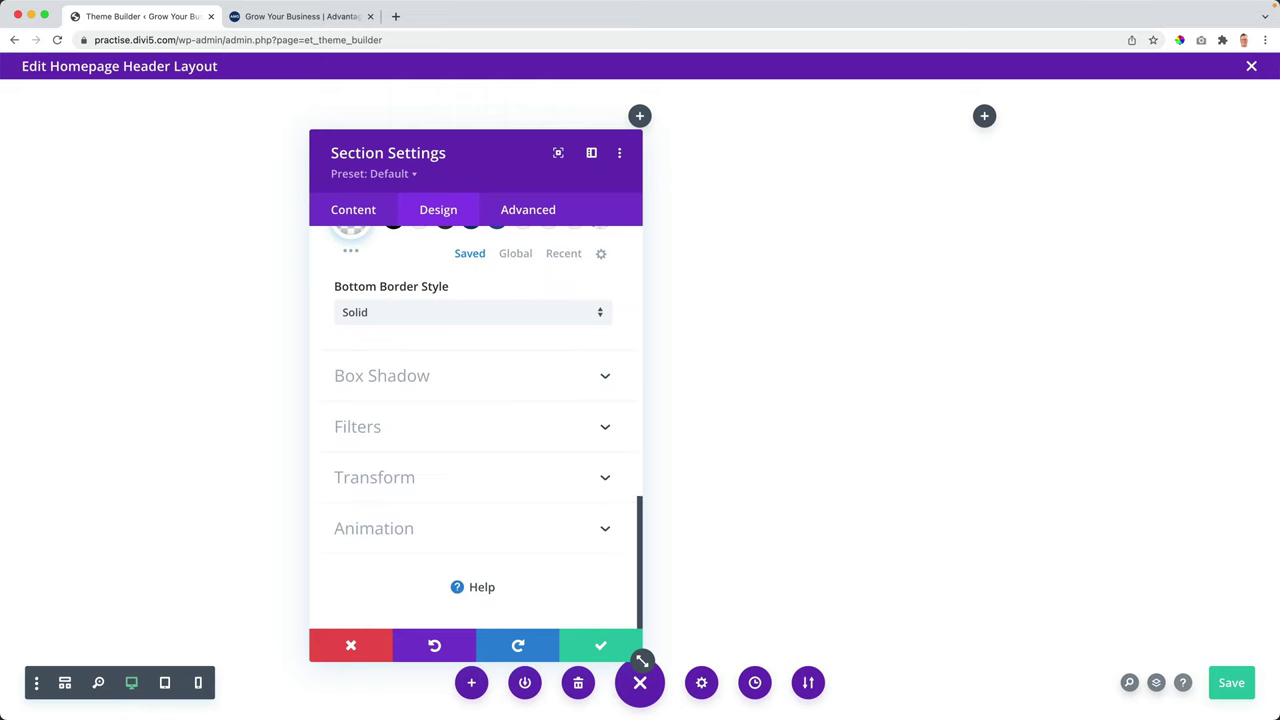
pyautogui.click(598, 646)
# Step: Check the header without its border on the live homepage by scrolling down and back to the top
pyautogui.click(293, 20)
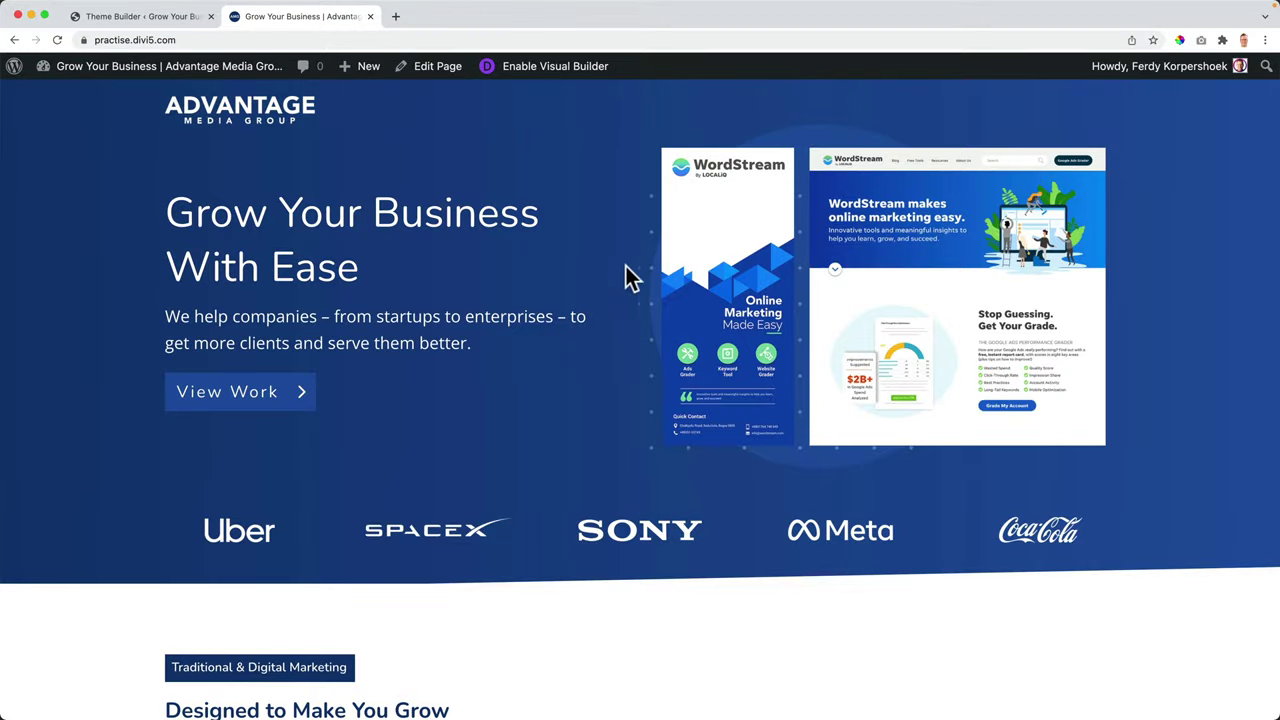
pyautogui.scroll(-3, 548, 288)
pyautogui.scroll(3, 543, 286)
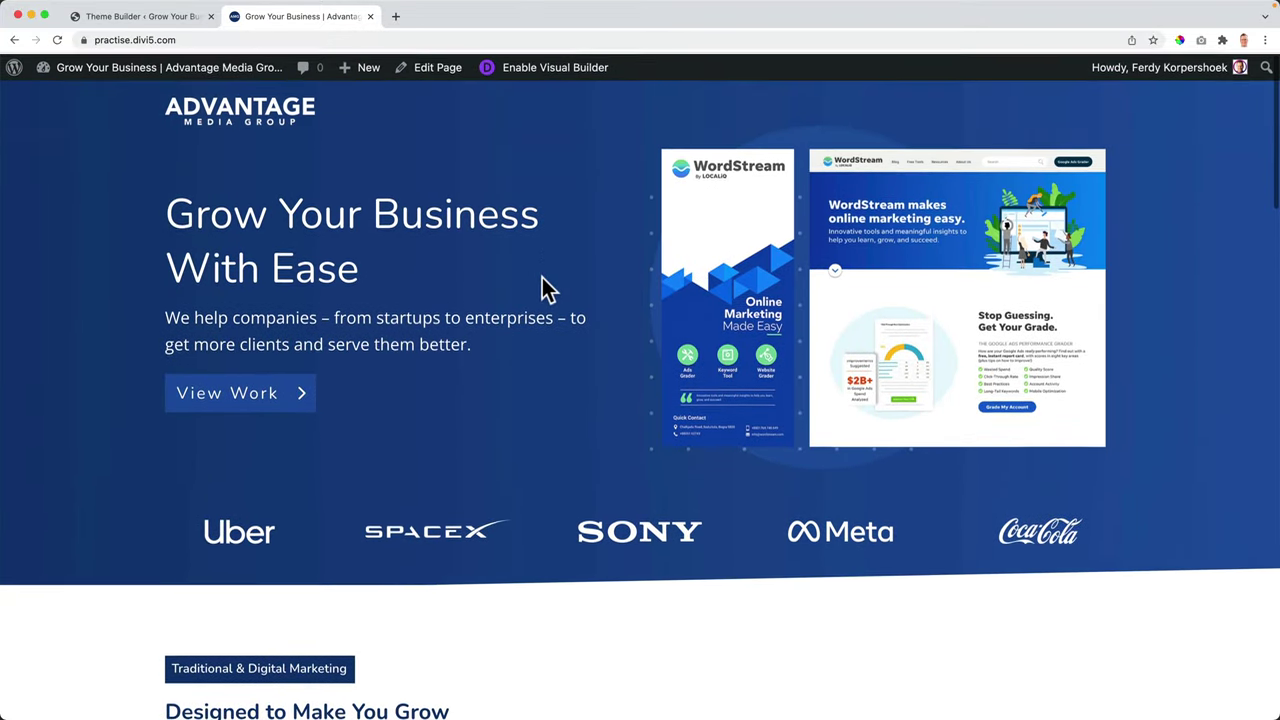
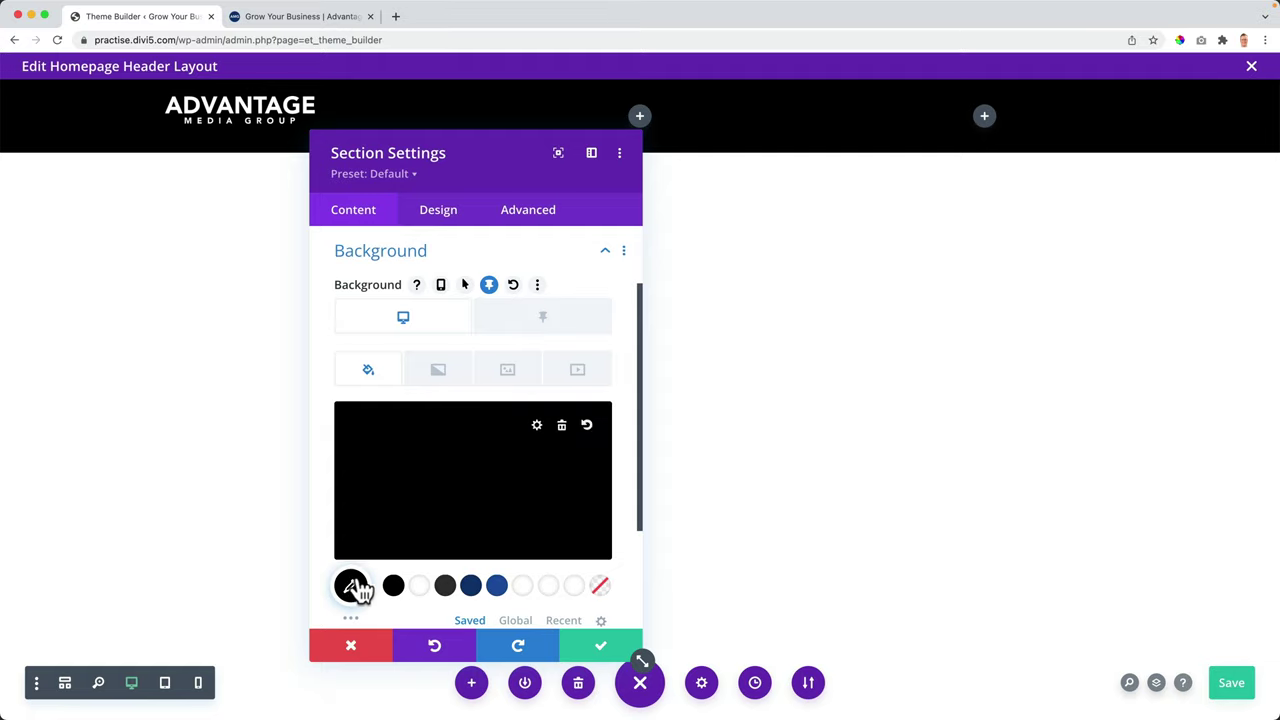
# Step: Lower the opacity of the header section's black normal-state background to about 0.14 and accept the settings
pyautogui.click(352, 587)
pyautogui.moveTo(589, 440); pyautogui.dragTo(596, 534)
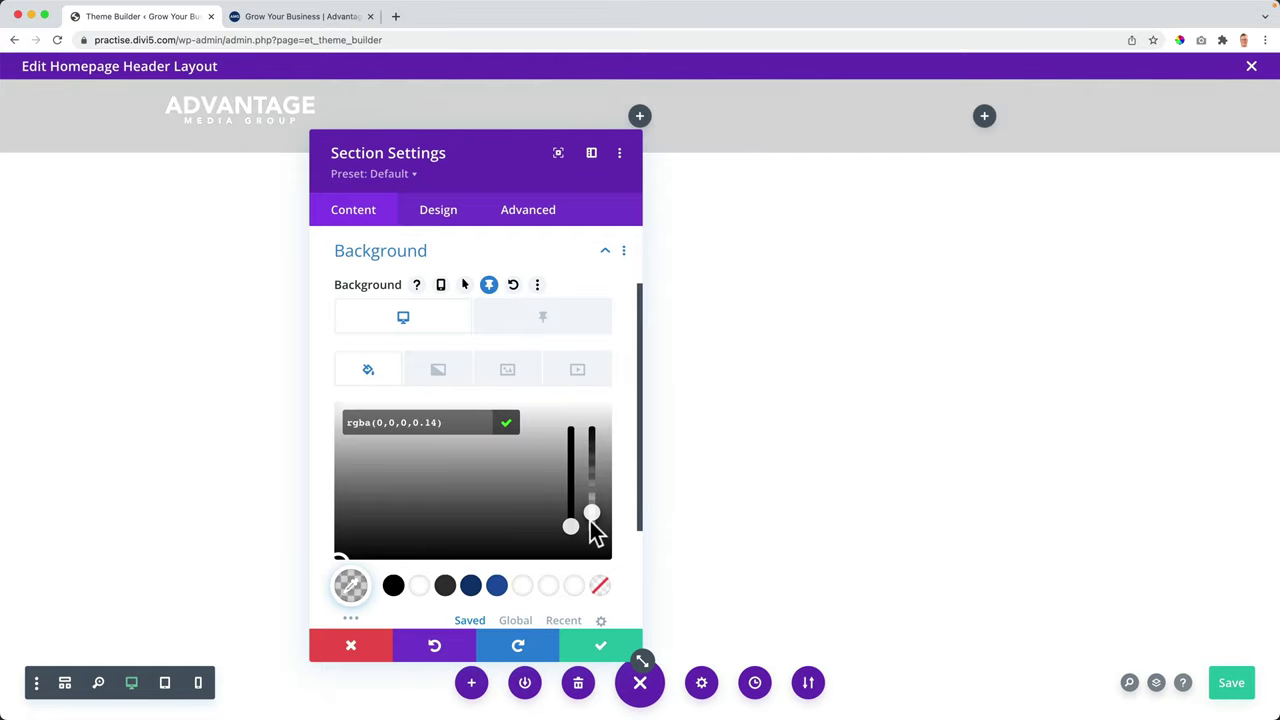
pyautogui.click(593, 646)
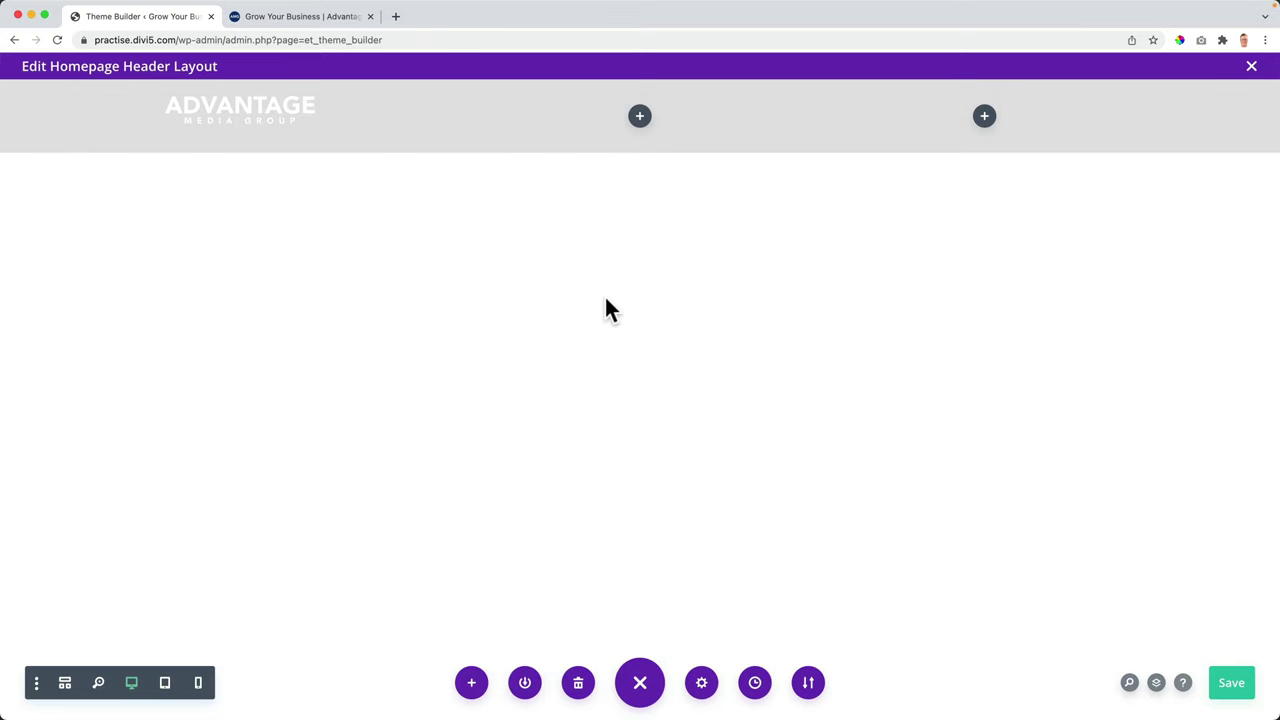
# Step: Reload the live homepage and scroll down and up repeatedly to examine the header's semi-transparent background and its scroll transition
pyautogui.click(300, 17)
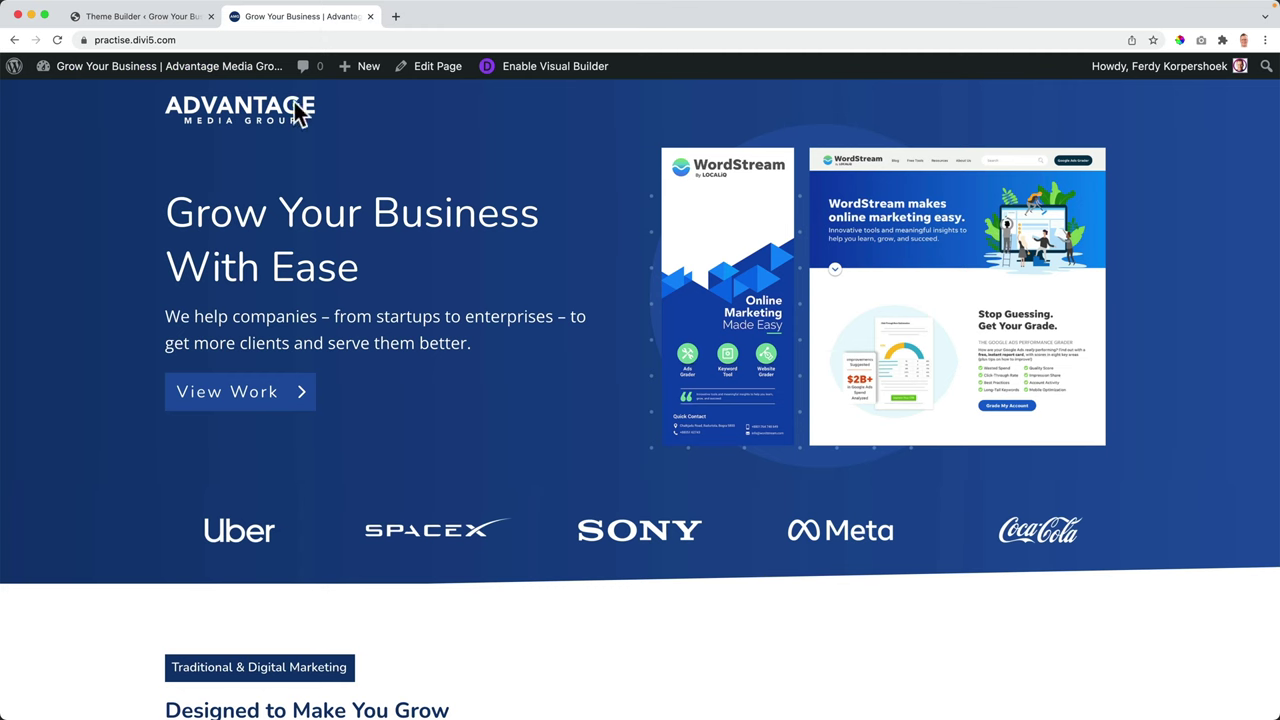
pyautogui.press('super+r')
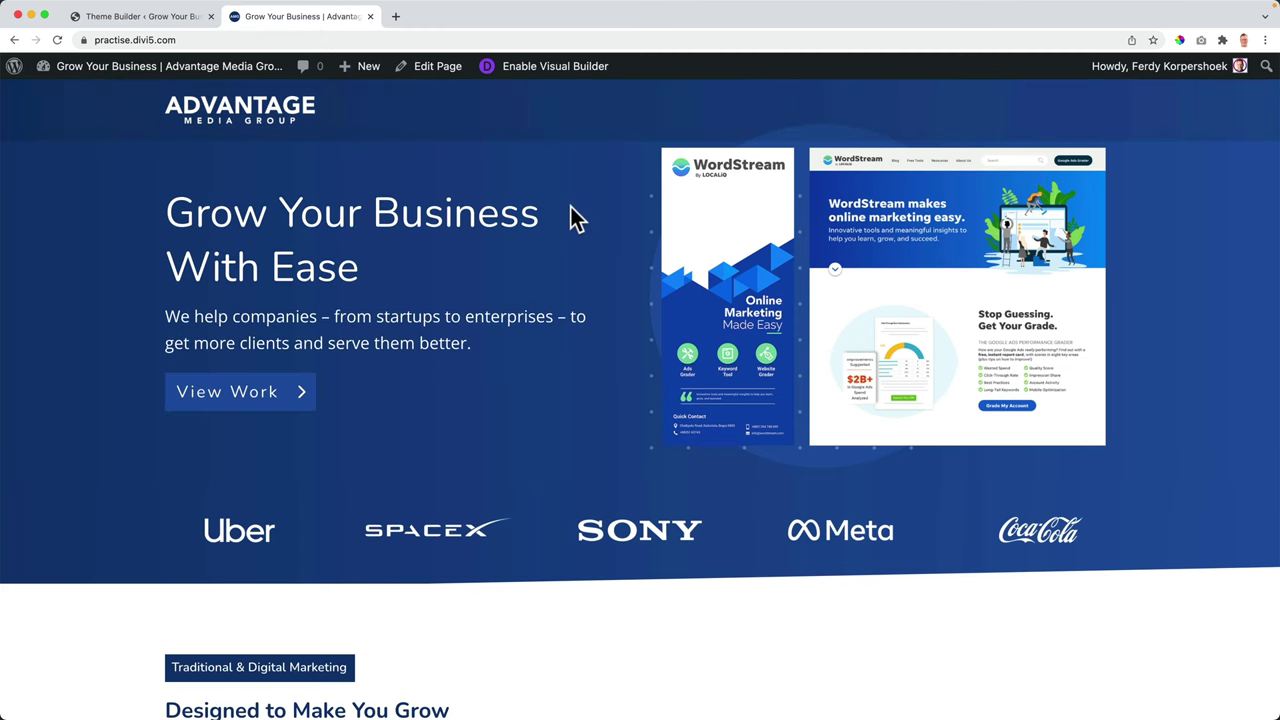
pyautogui.scroll(-1, 570, 207)
pyautogui.scroll(1, 540, 180)
pyautogui.scroll(-2, 475, 240)
pyautogui.scroll(2, 475, 240)
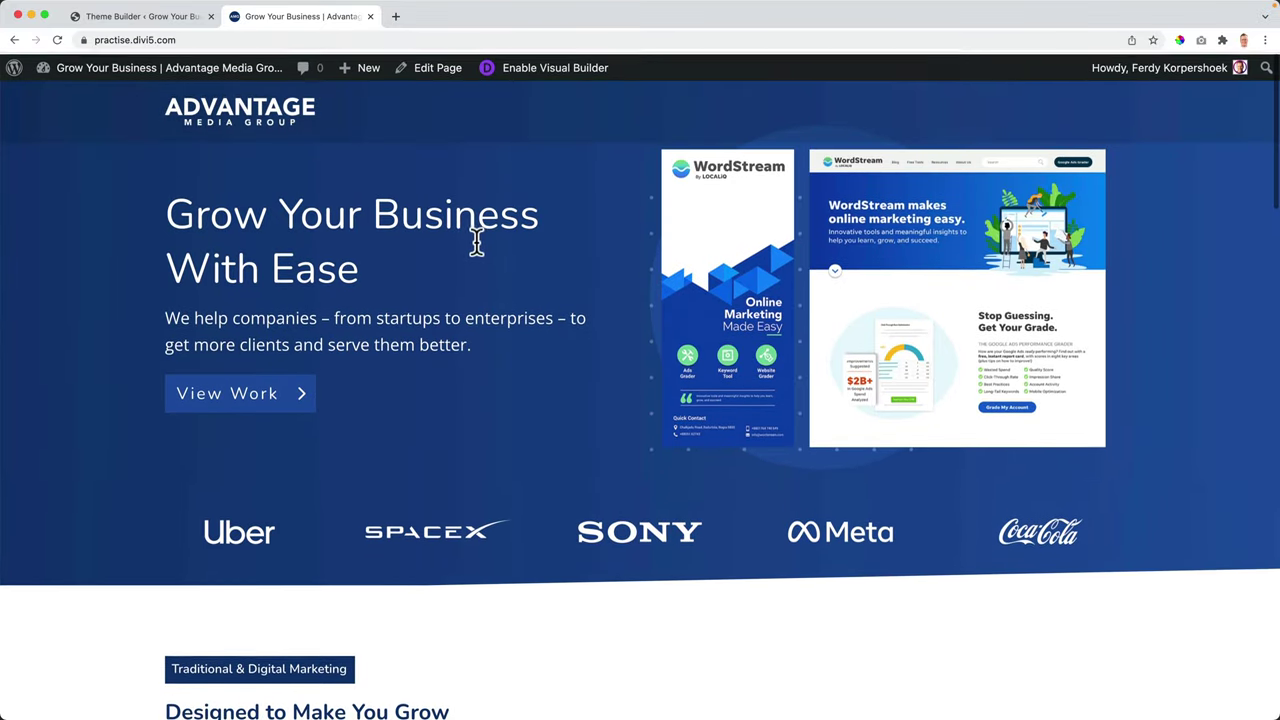
pyautogui.scroll(-2, 477, 241)
pyautogui.scroll(2, 500, 240)
# Step: Return to the Theme Builder and insert a Menu module in the header row's empty middle column
pyautogui.click(180, 16)
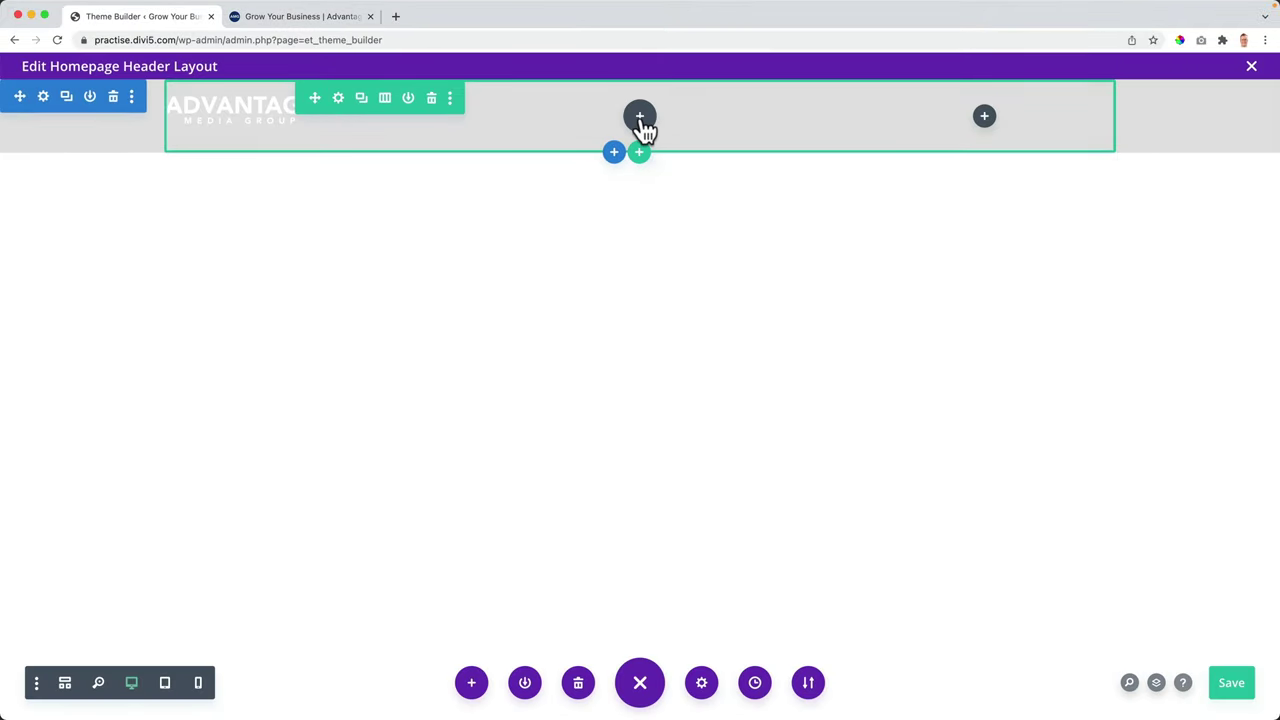
pyautogui.click(643, 122)
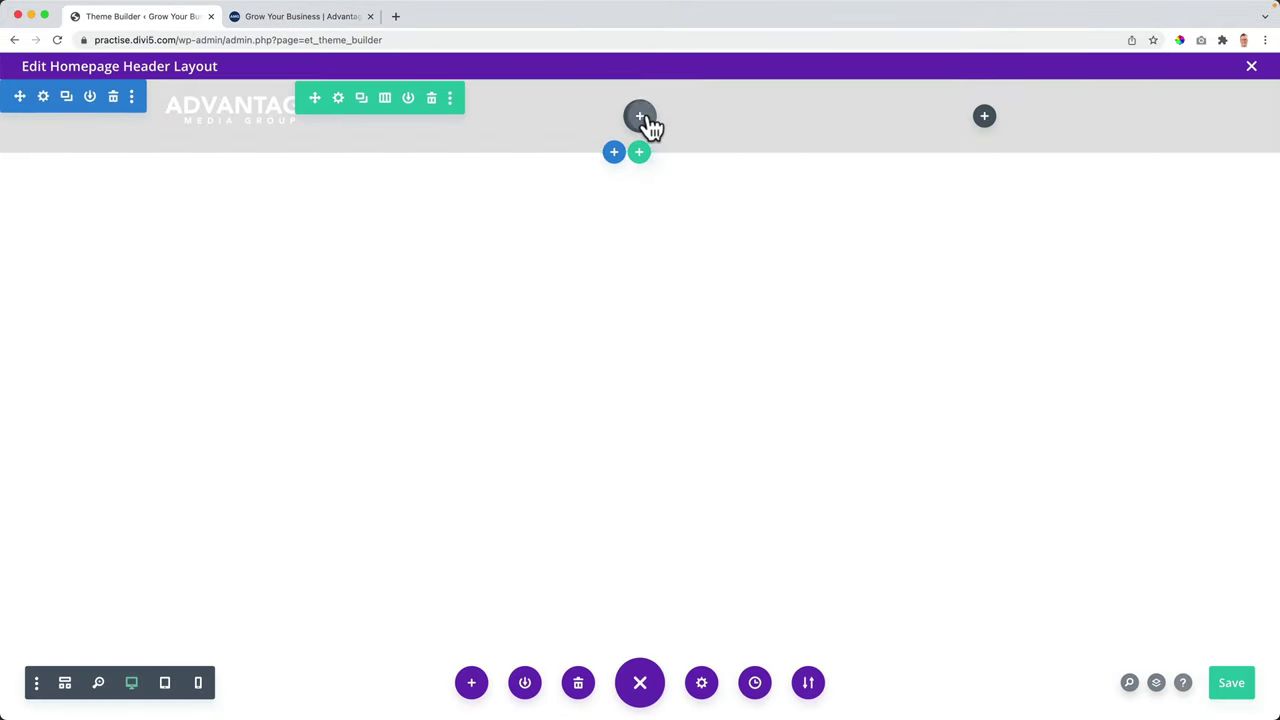
pyautogui.write('menu')
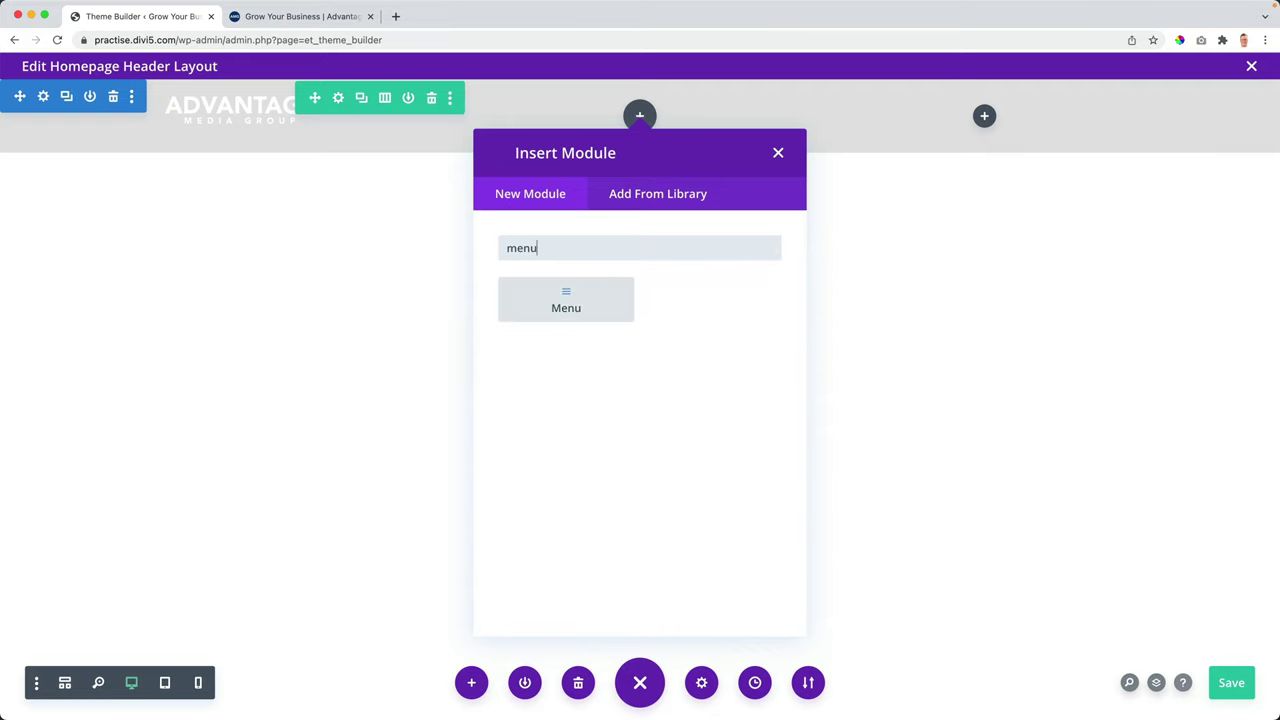
pyautogui.click(567, 305)
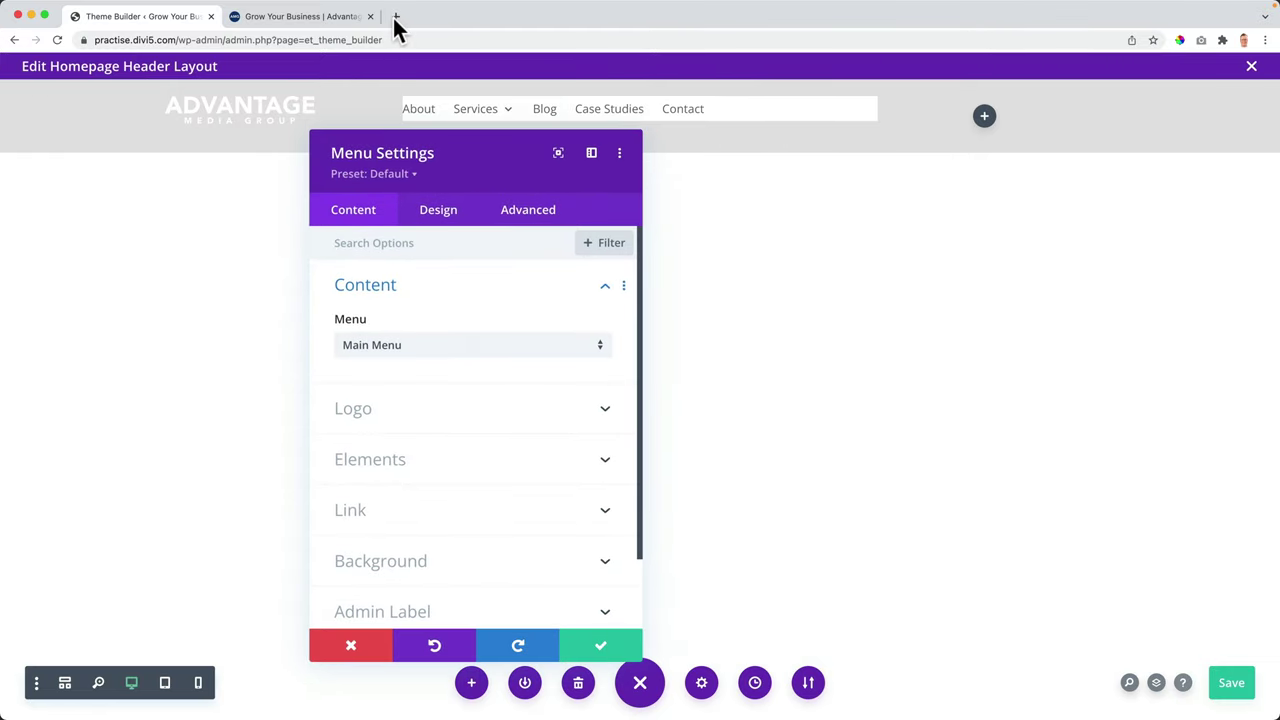
# Step: Open the site's home URL in a new browser tab and go to the Menus settings of the Theme Customizer
pyautogui.click(445, 45)
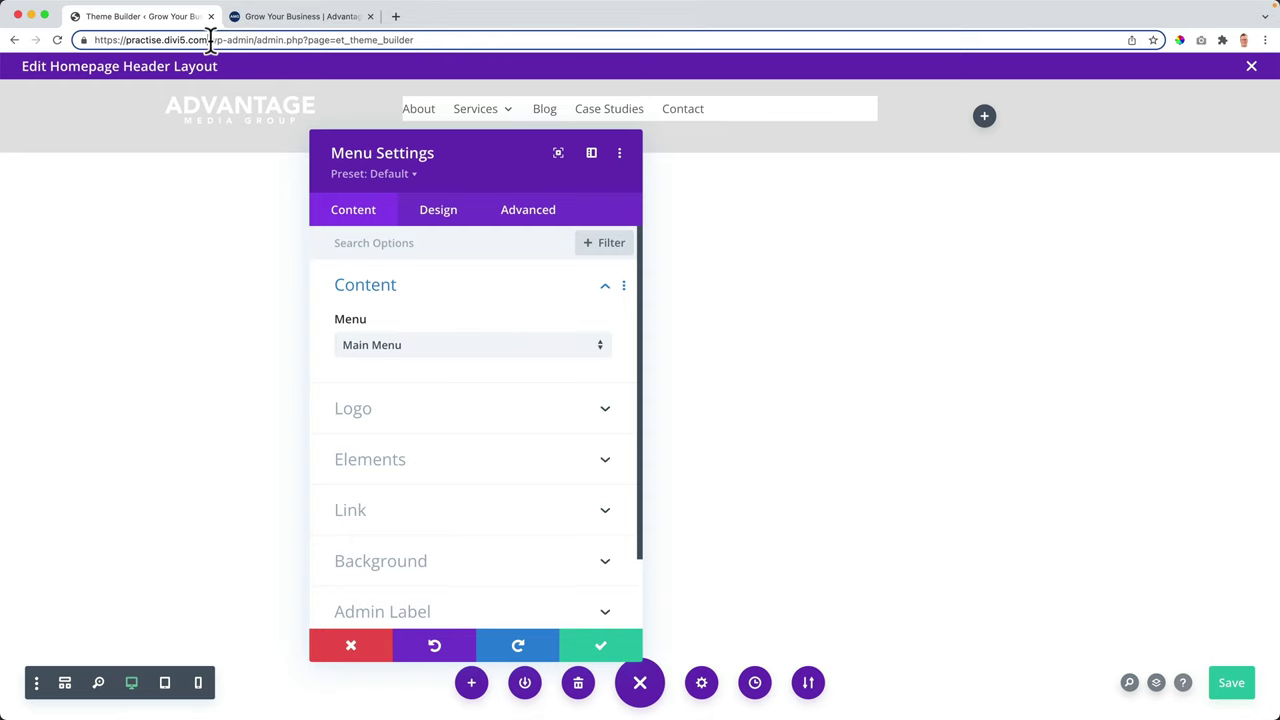
pyautogui.moveTo(211, 40); pyautogui.dragTo(70, 42)
pyautogui.hotkey('ctrl', 'c')
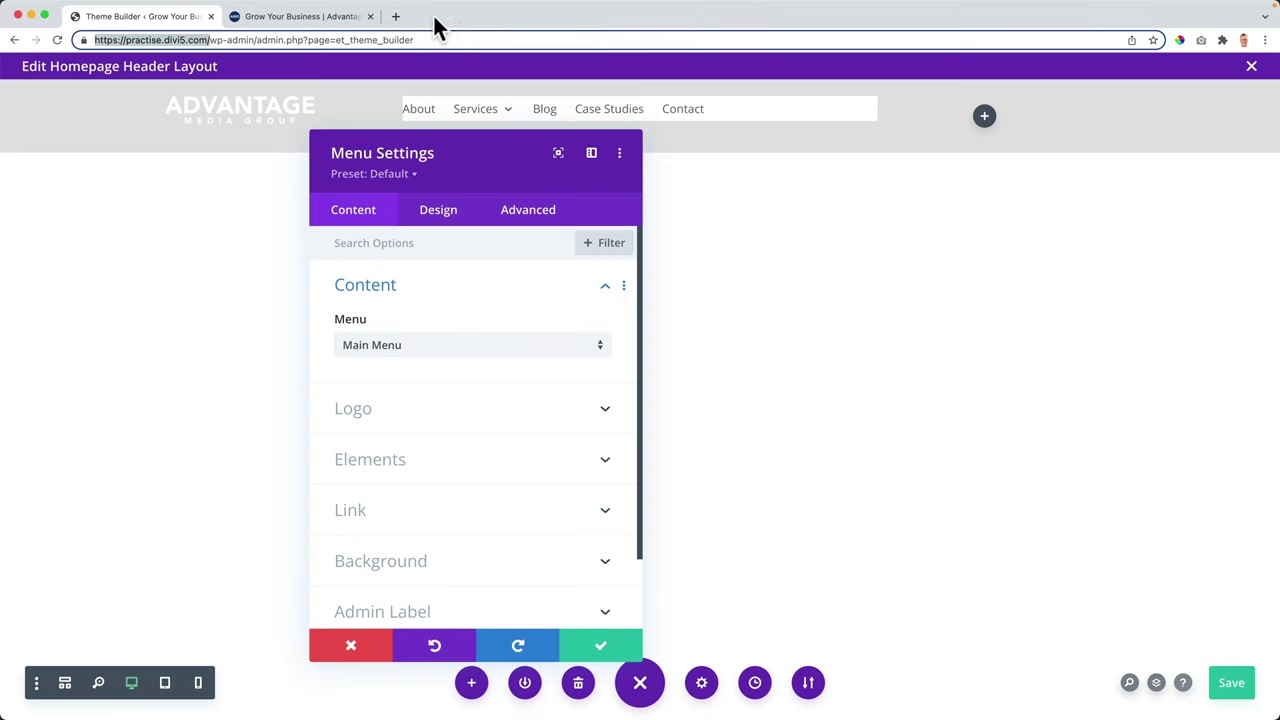
pyautogui.click(396, 17)
pyautogui.hotkey('ctrl', 'v')
pyautogui.press('Return')
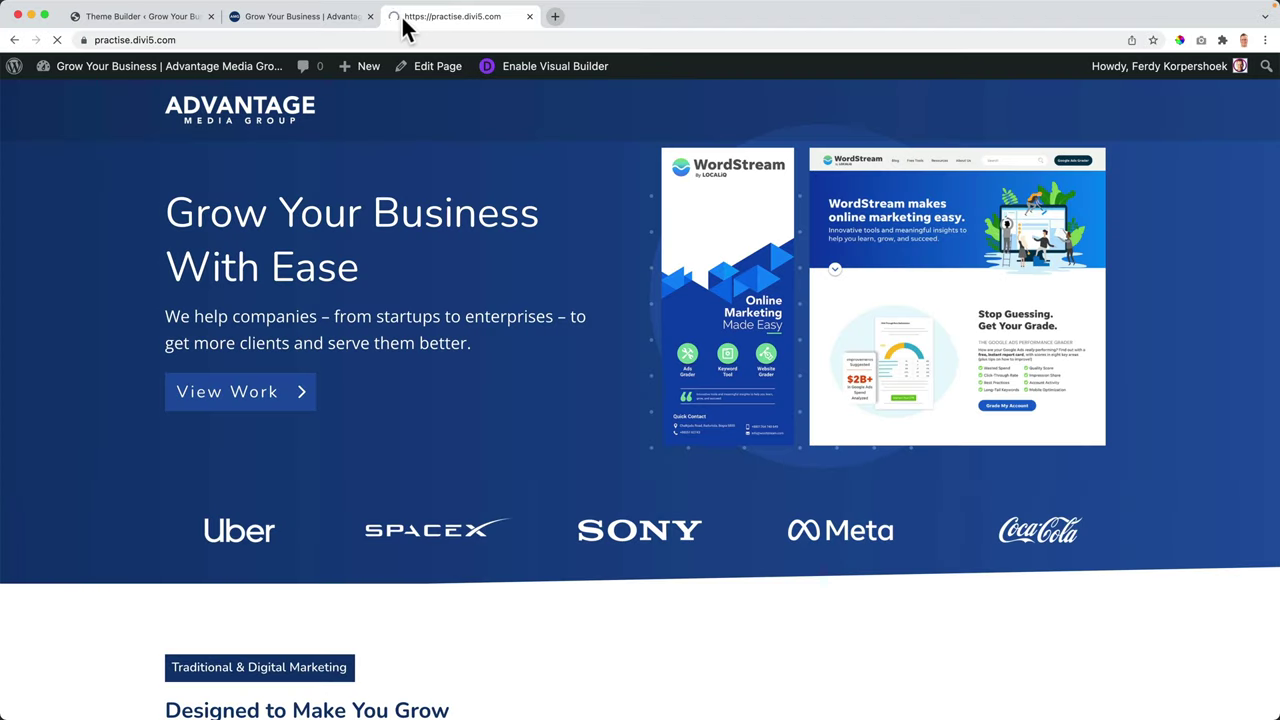
pyautogui.moveTo(189, 68)
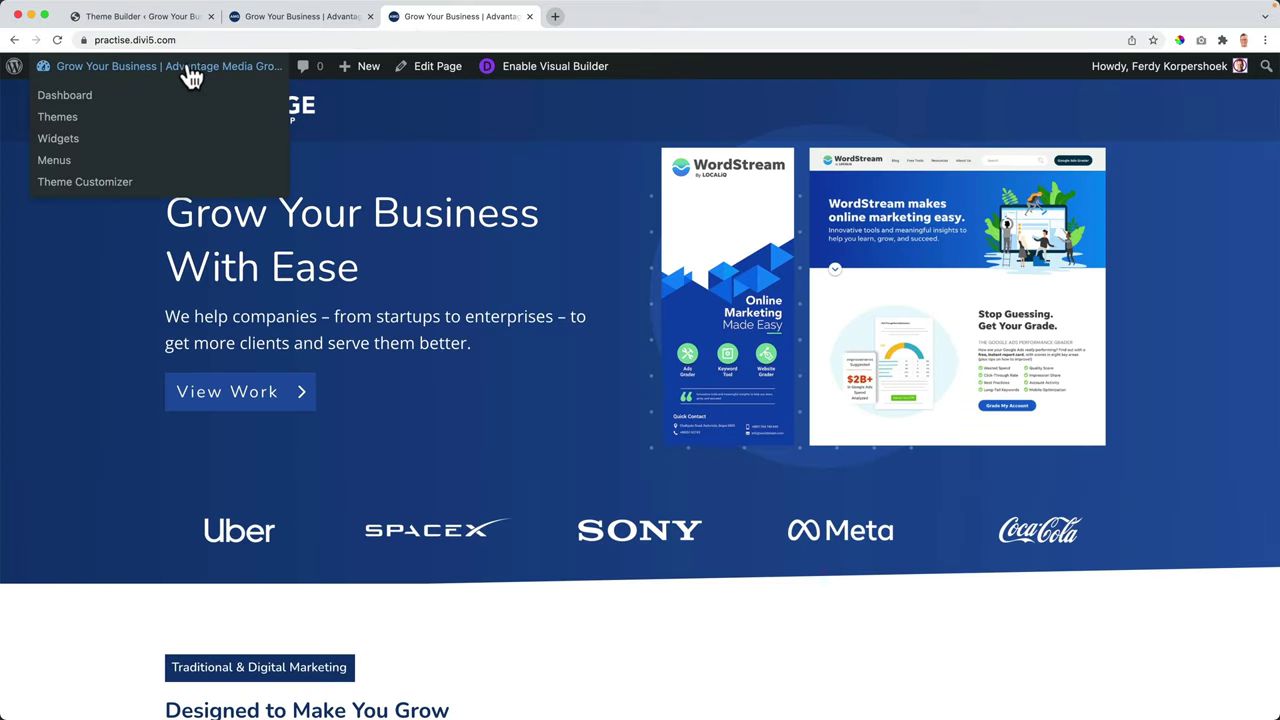
pyautogui.click(82, 183)
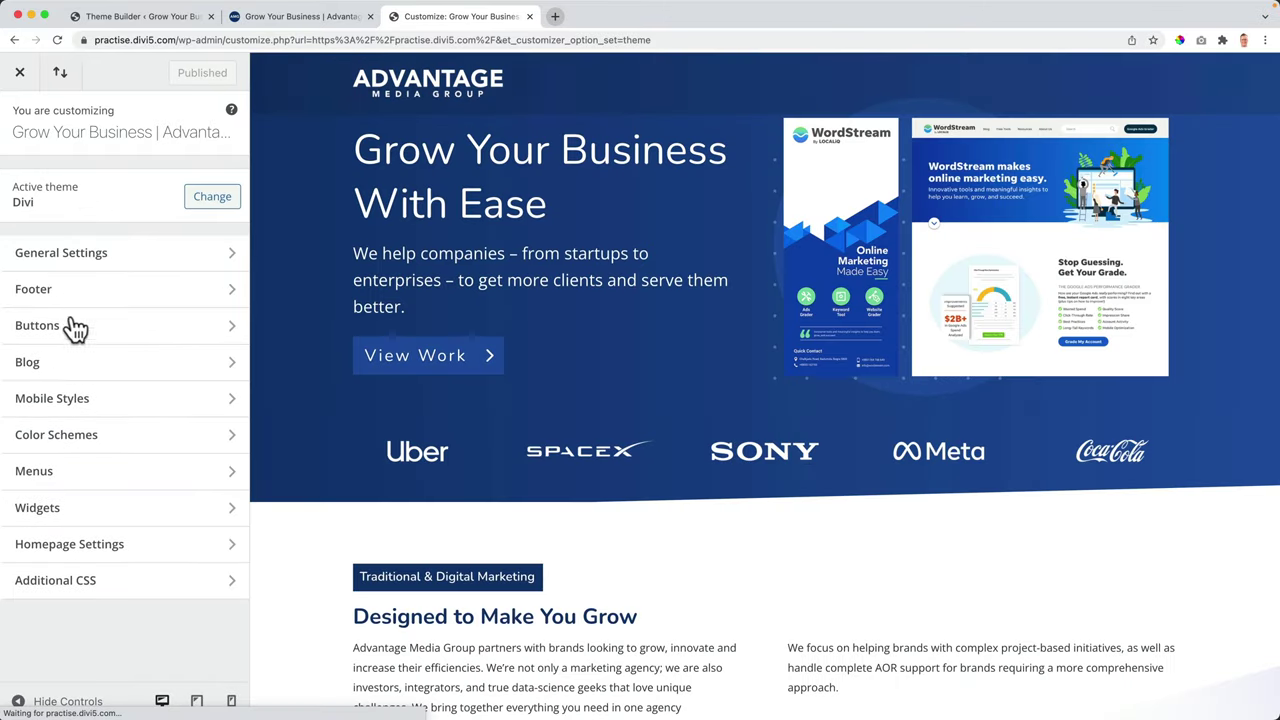
pyautogui.click(62, 478)
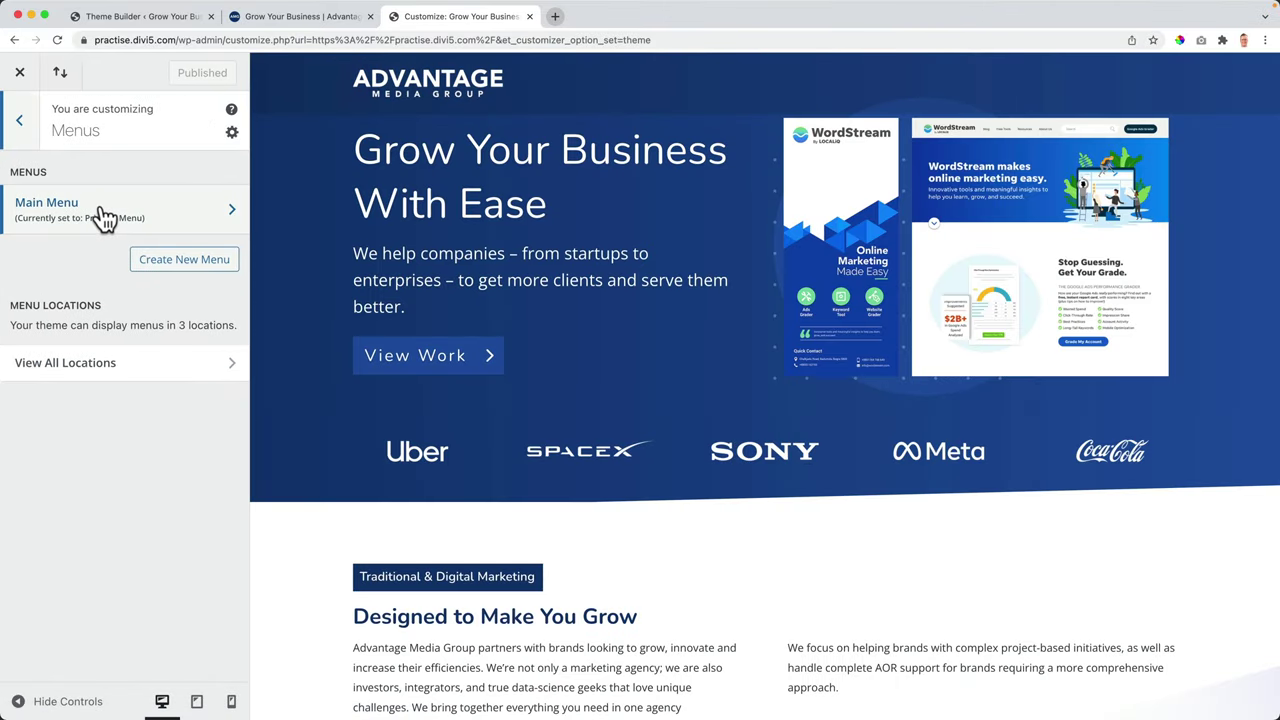
# Step: Review the options for creating a new menu, then open the existing Main Menu
pyautogui.click(182, 260)
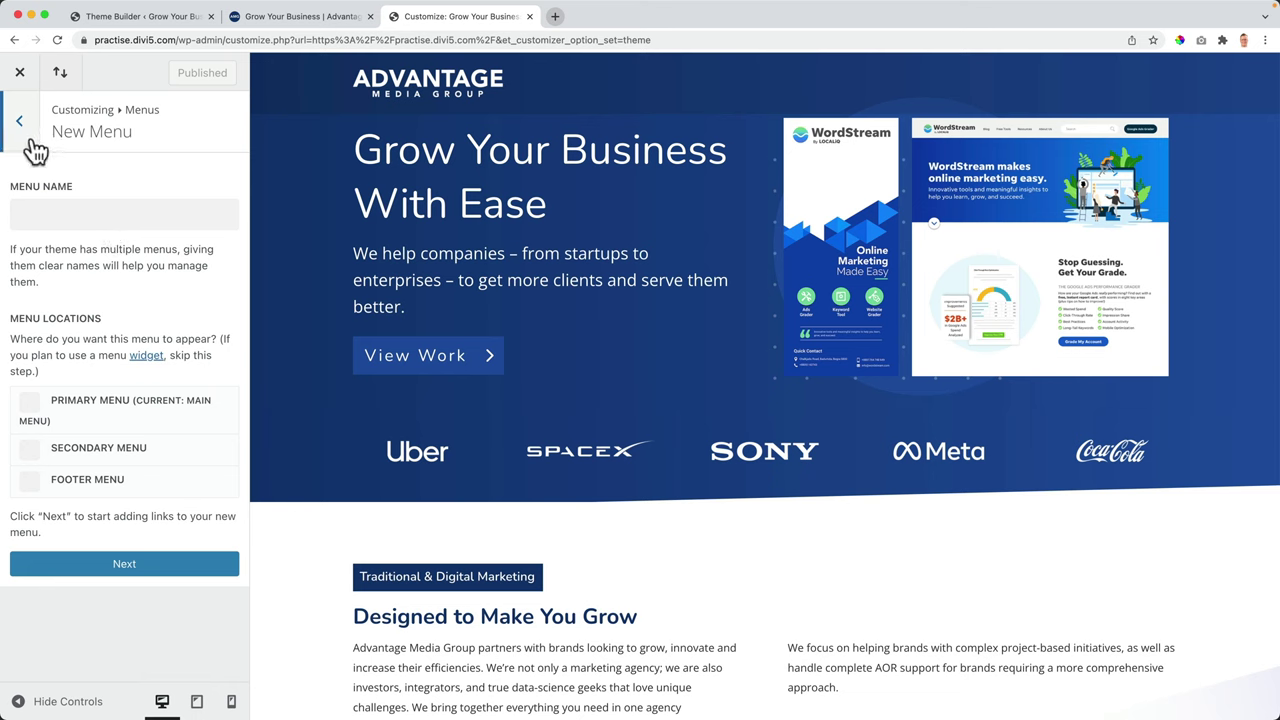
pyautogui.click(20, 122)
pyautogui.click(175, 268)
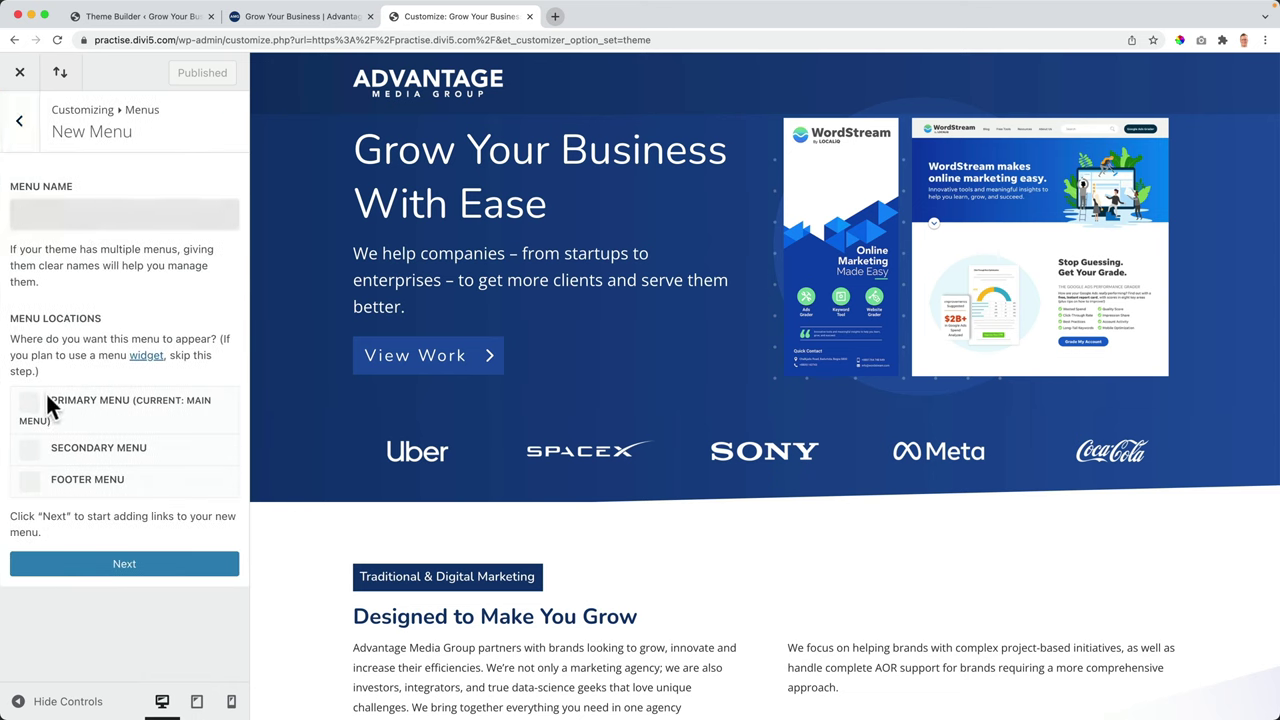
pyautogui.click(20, 140)
pyautogui.click(106, 214)
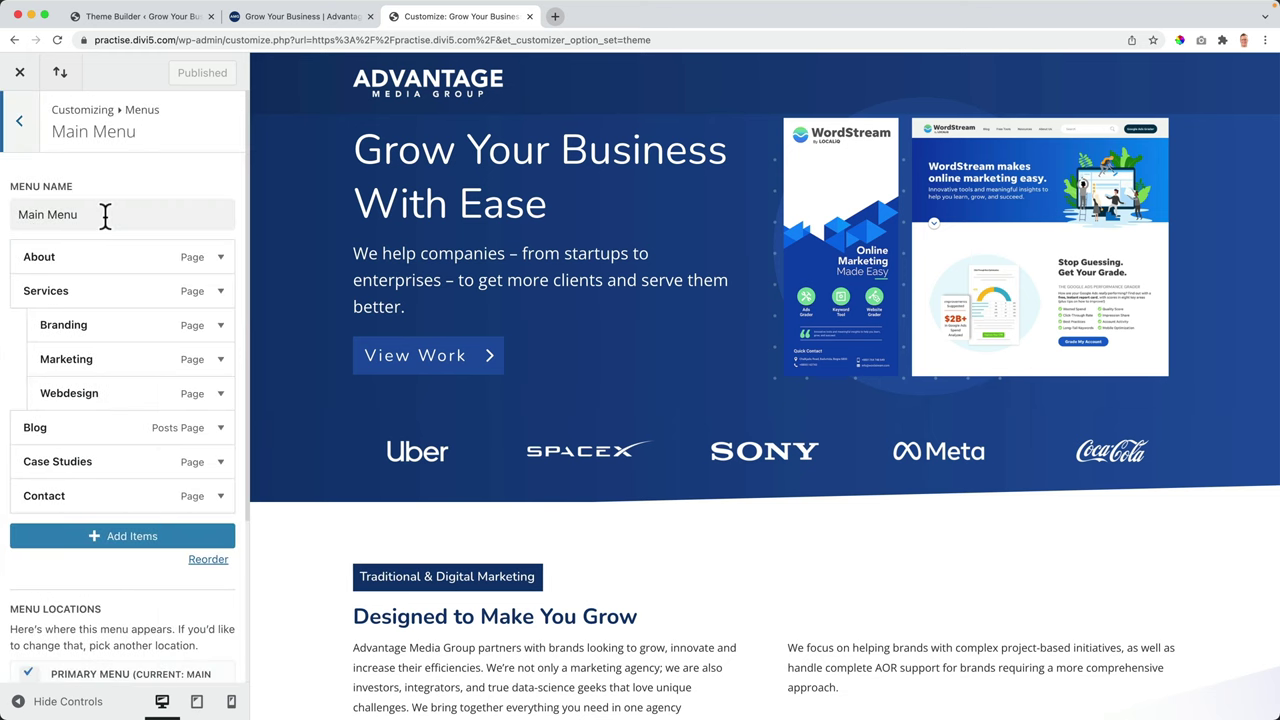
# Step: Examine the items that can be added to the Main Menu, clear the trial page name Home, and close the Customizer tab
pyautogui.click(143, 538)
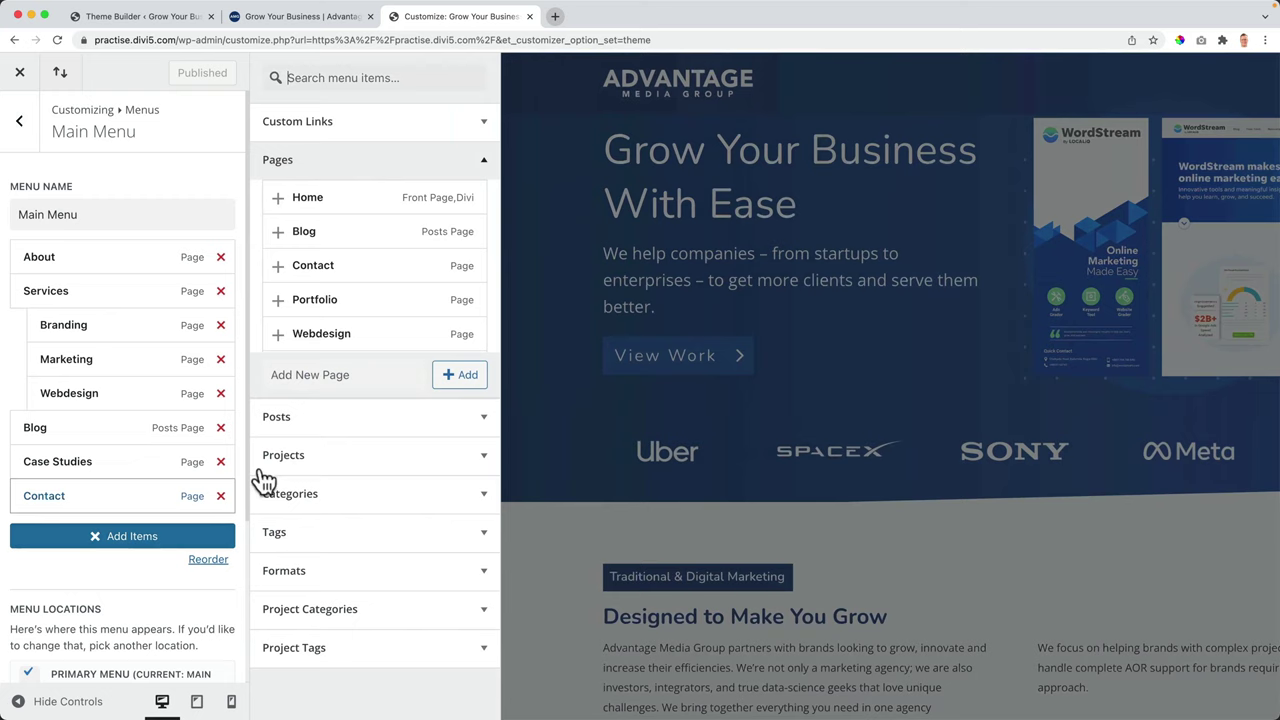
pyautogui.click(320, 375)
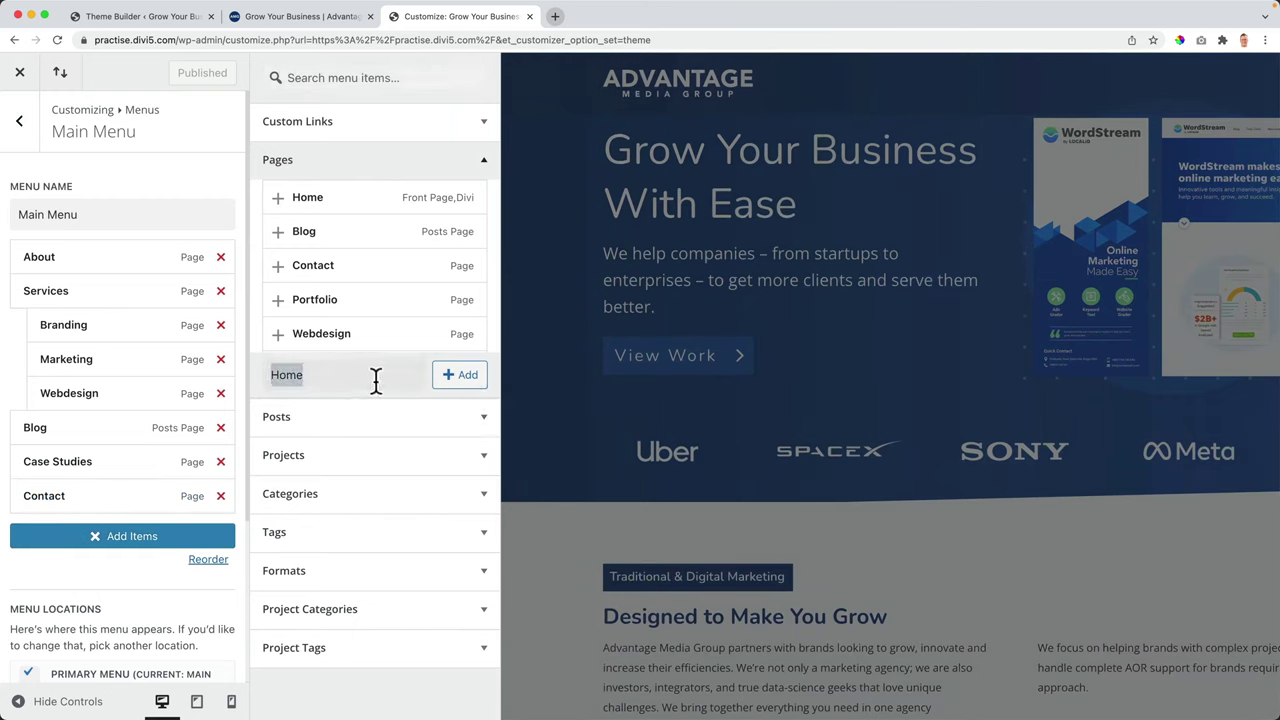
pyautogui.press('BackSpace')
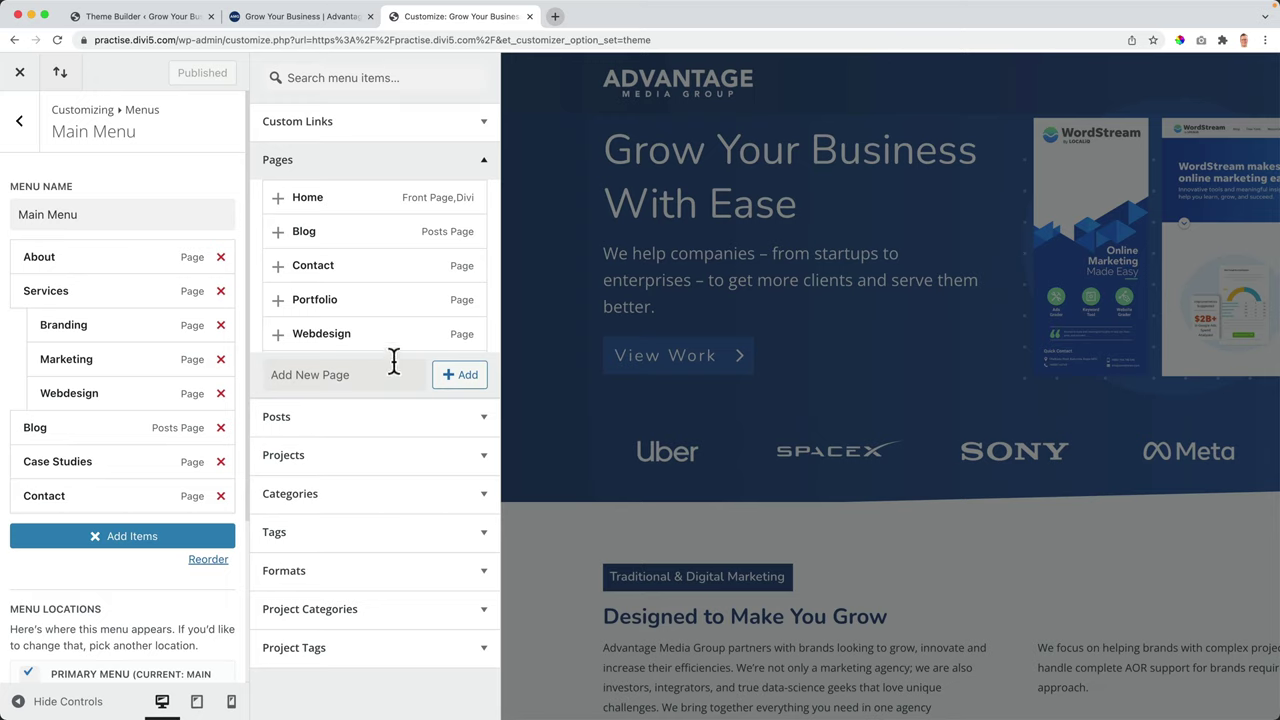
pyautogui.click(529, 17)
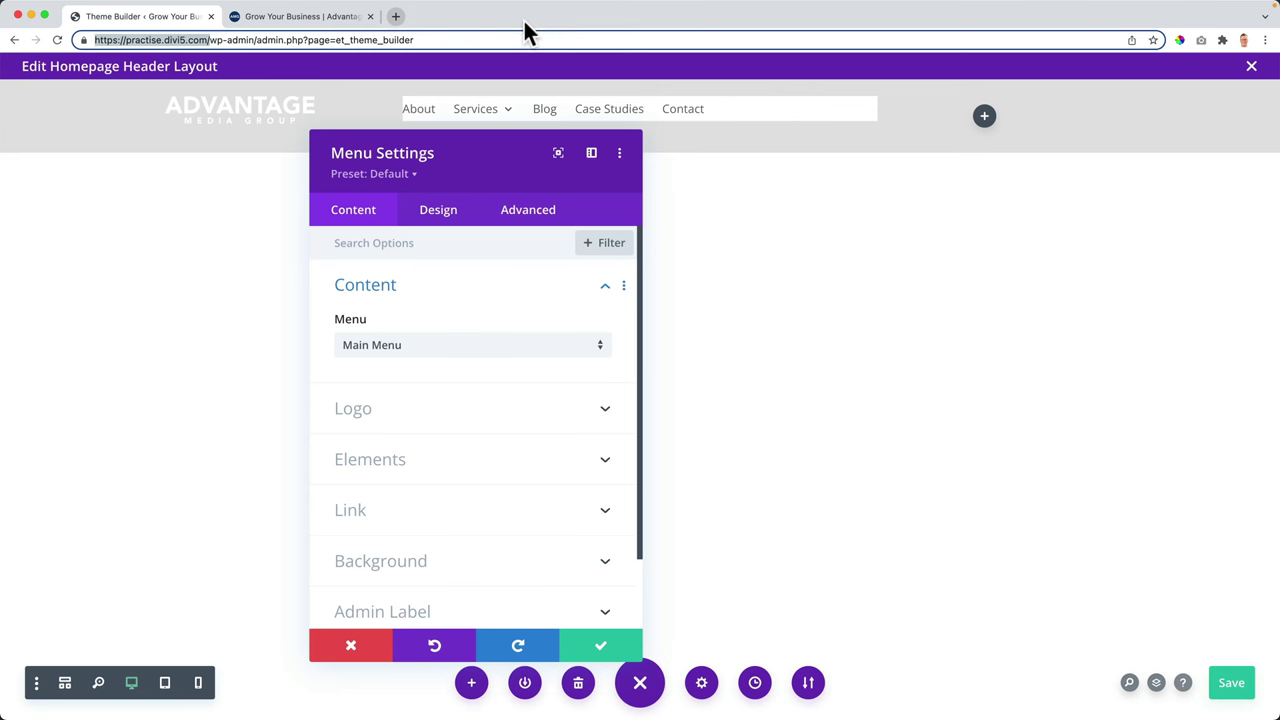
# Step: Move the Menu Settings dialog clear of the header menu and select Main Menu as the module's menu
pyautogui.moveTo(465, 156); pyautogui.dragTo(316, 161)
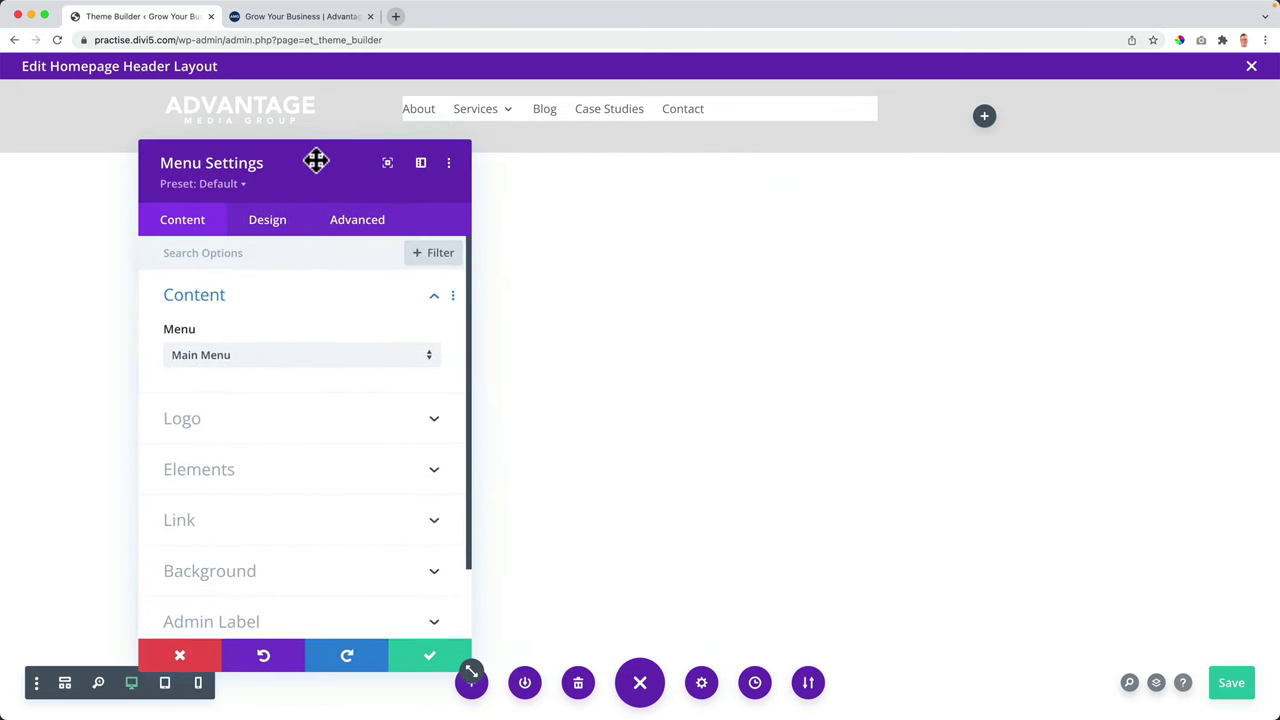
pyautogui.click(214, 356)
pyautogui.click(226, 368)
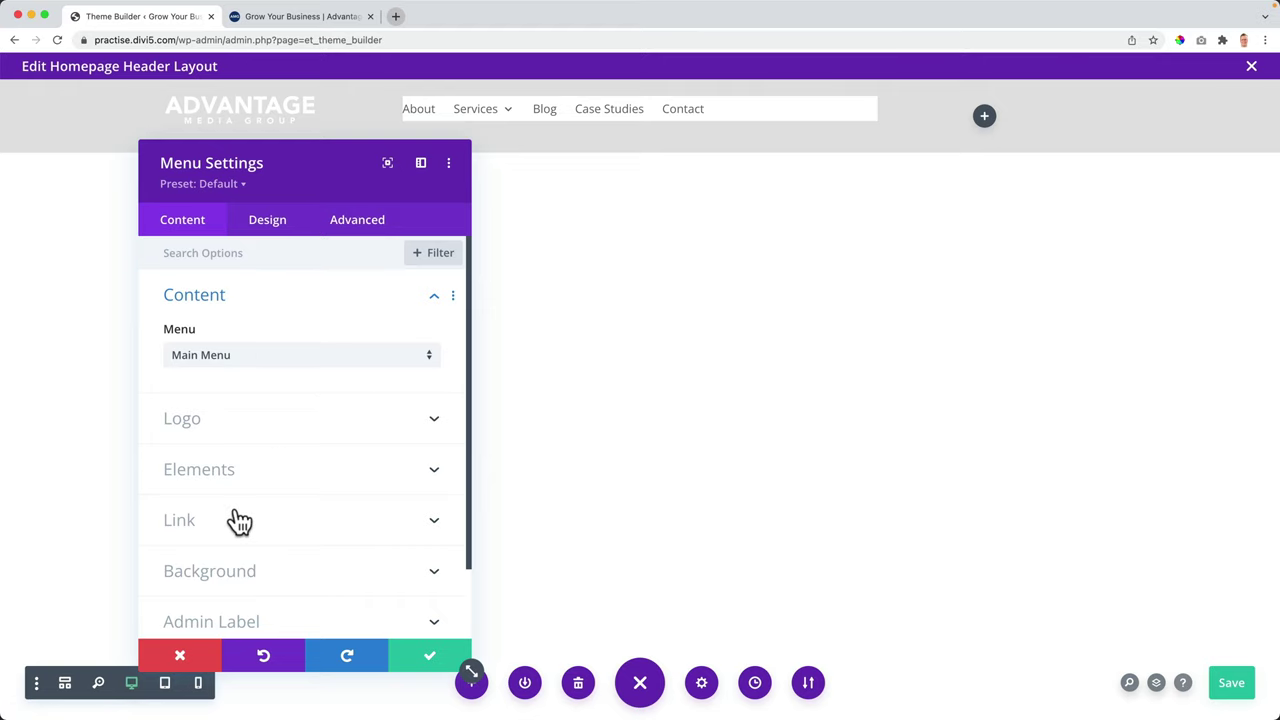
# Step: Remove the background color from the header's Menu module
pyautogui.scroll(-2, 232, 527)
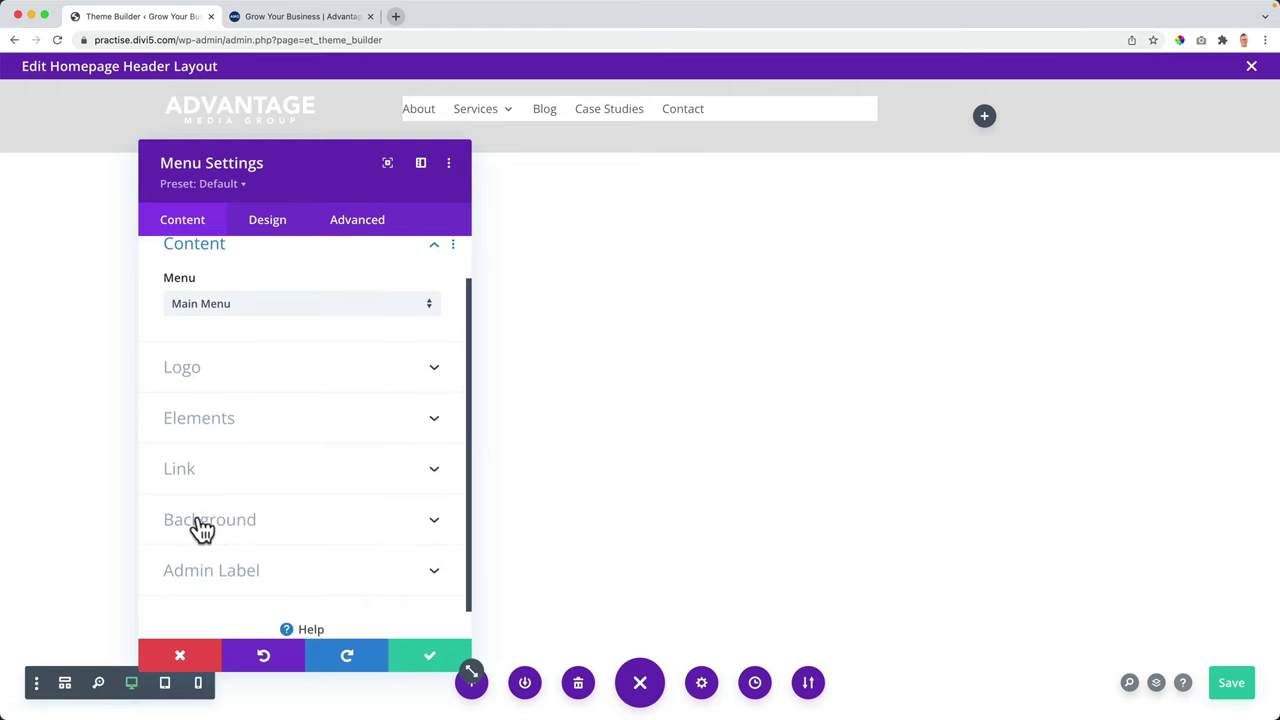
pyautogui.click(229, 530)
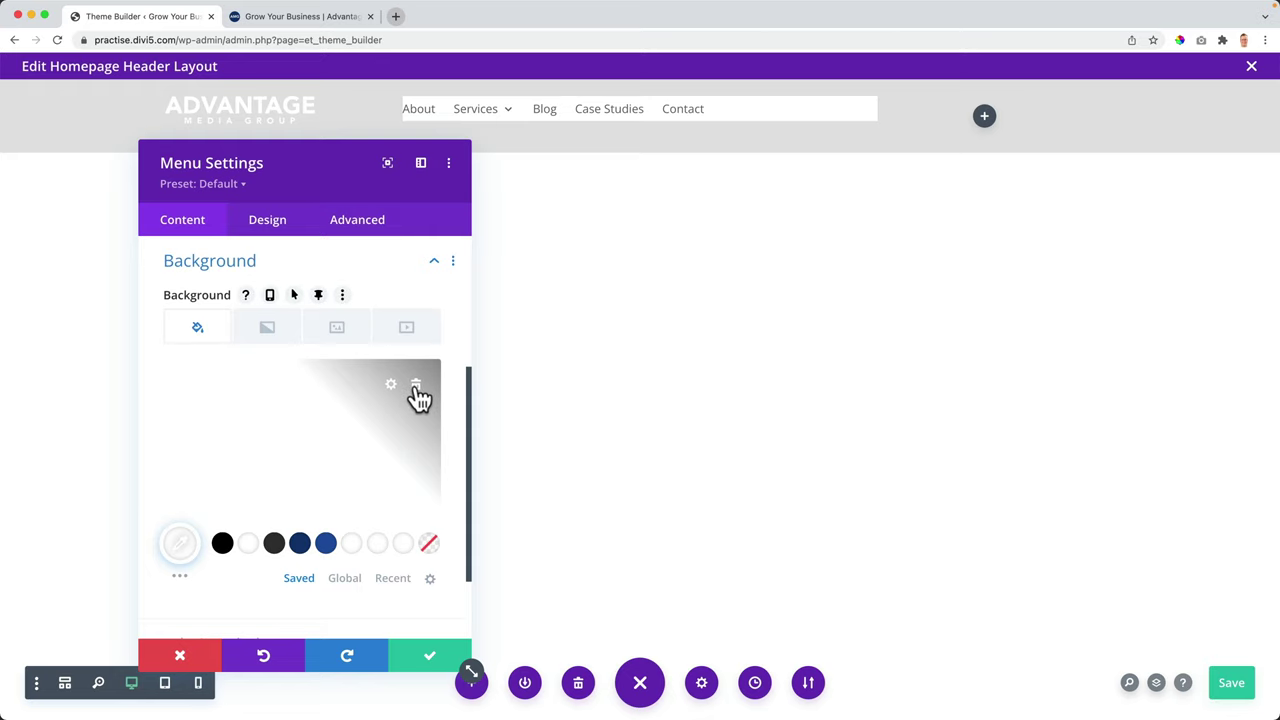
pyautogui.click(416, 388)
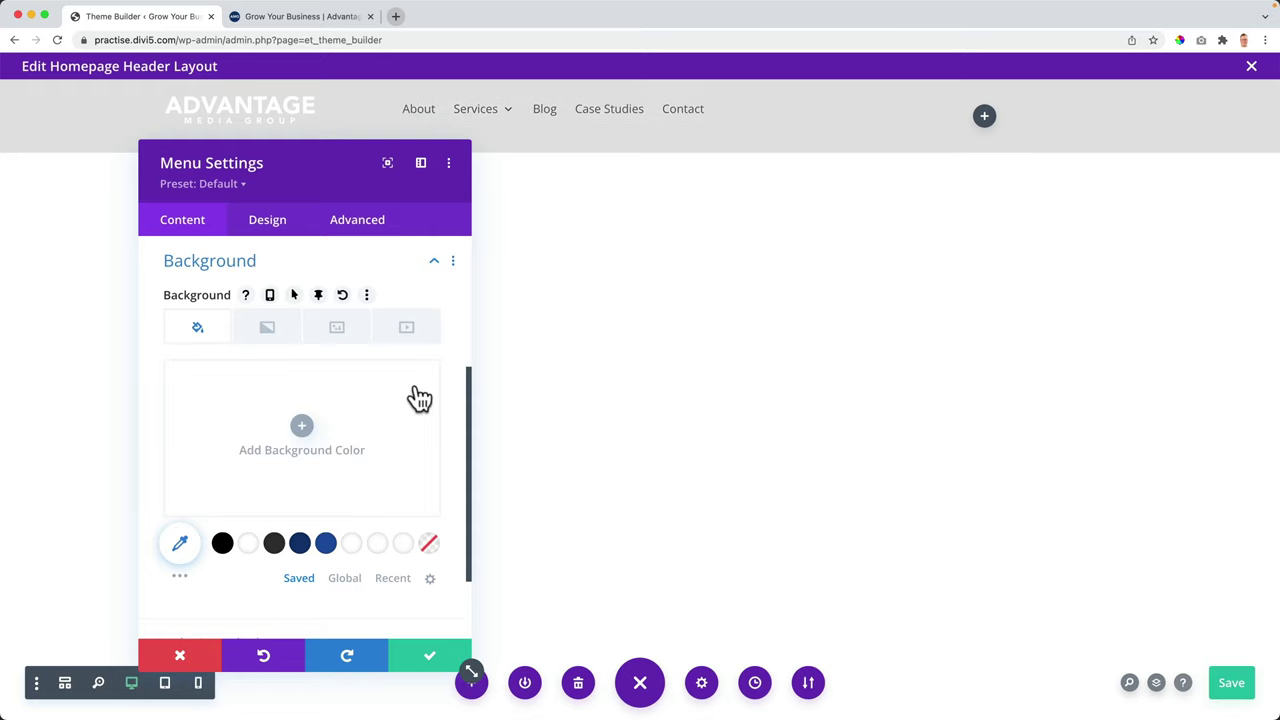
# Step: Move the Menu Settings dialog clear of the menu items and set the menu's layout style to Centered
pyautogui.click(265, 232)
pyautogui.moveTo(289, 174); pyautogui.dragTo(1054, 163)
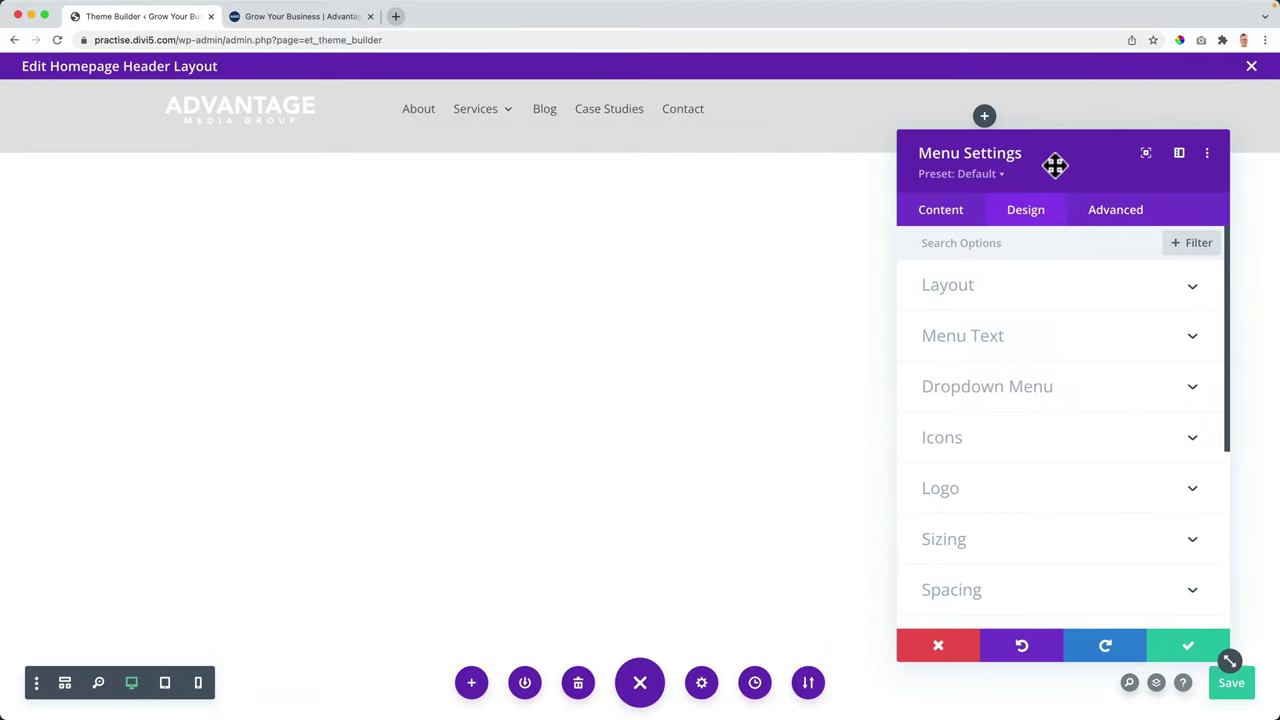
pyautogui.click(985, 288)
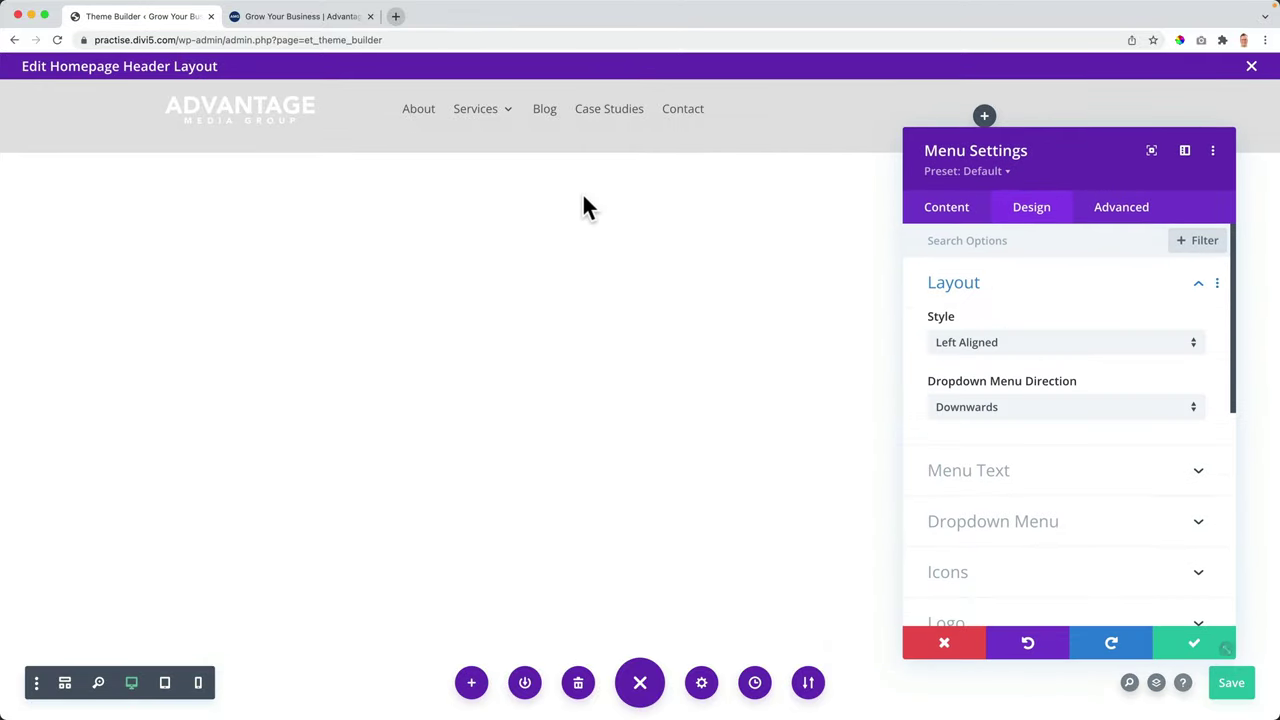
pyautogui.click(1043, 352)
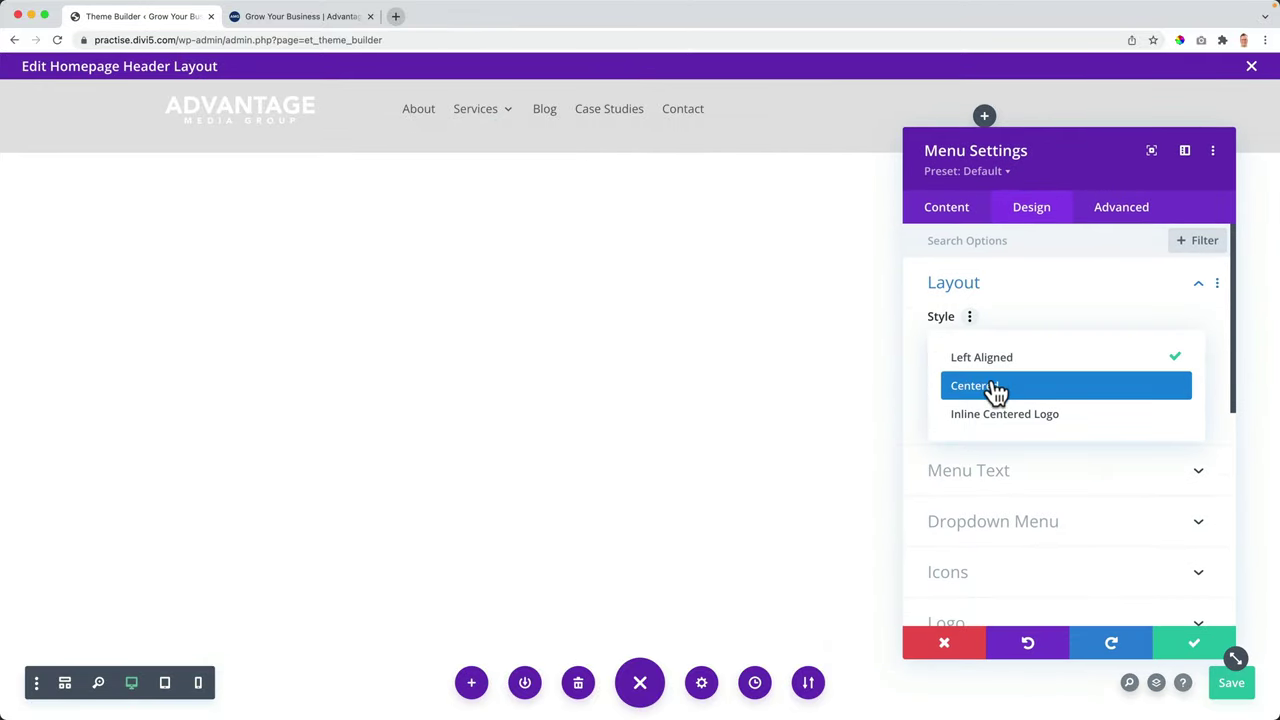
pyautogui.click(994, 384)
pyautogui.moveTo(565, 130)
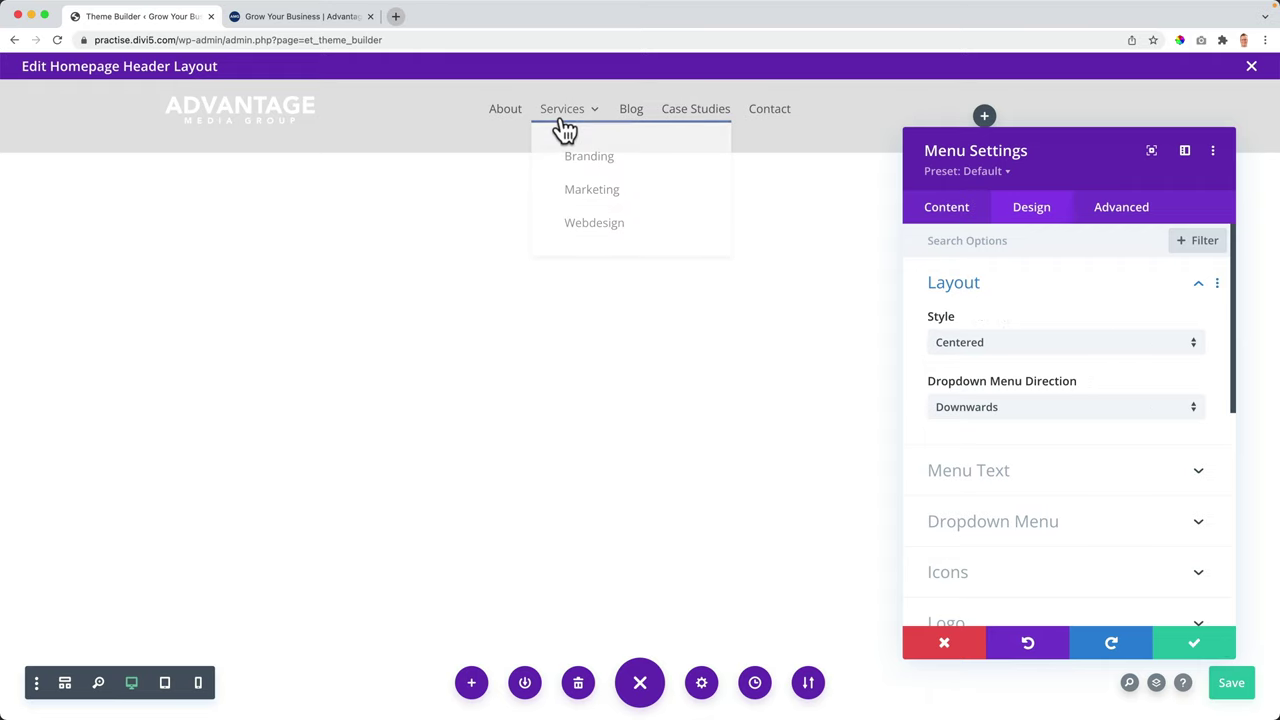
pyautogui.click(994, 410)
pyautogui.click(980, 422)
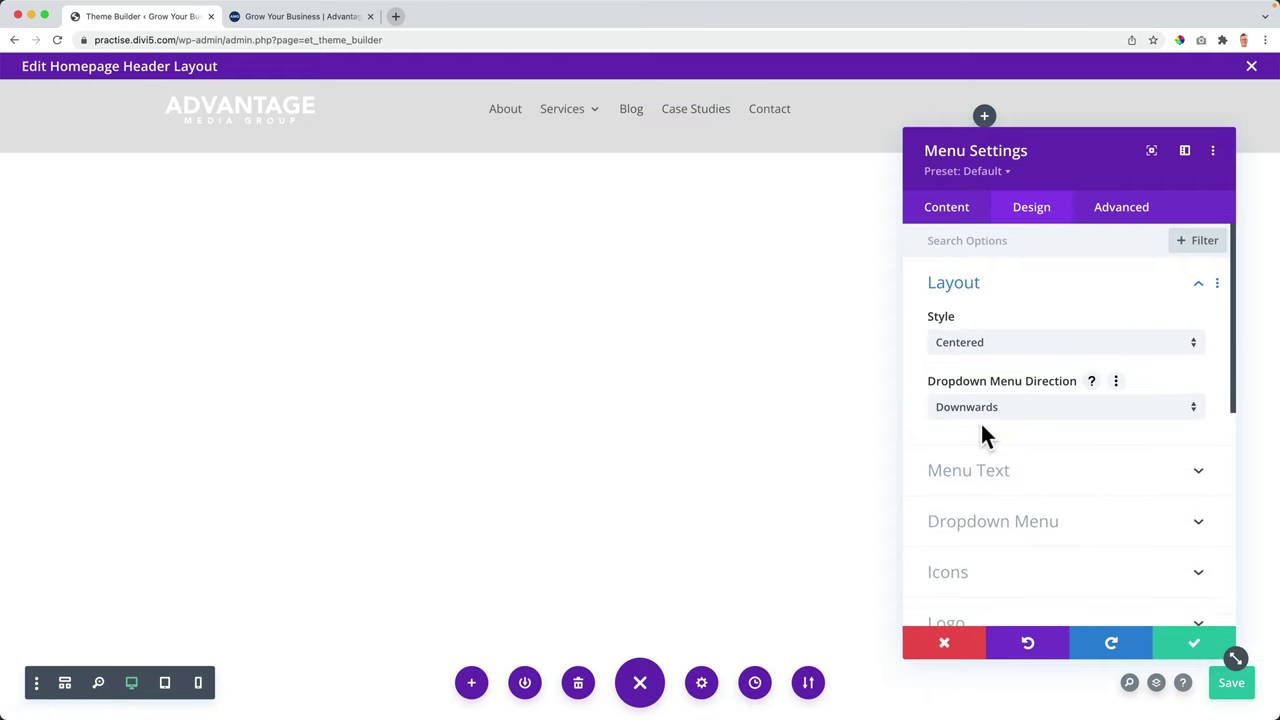
# Step: Set both the Menu Text Color and the Active Link Color to #ffffff after checking the header on the live homepage
pyautogui.click(998, 478)
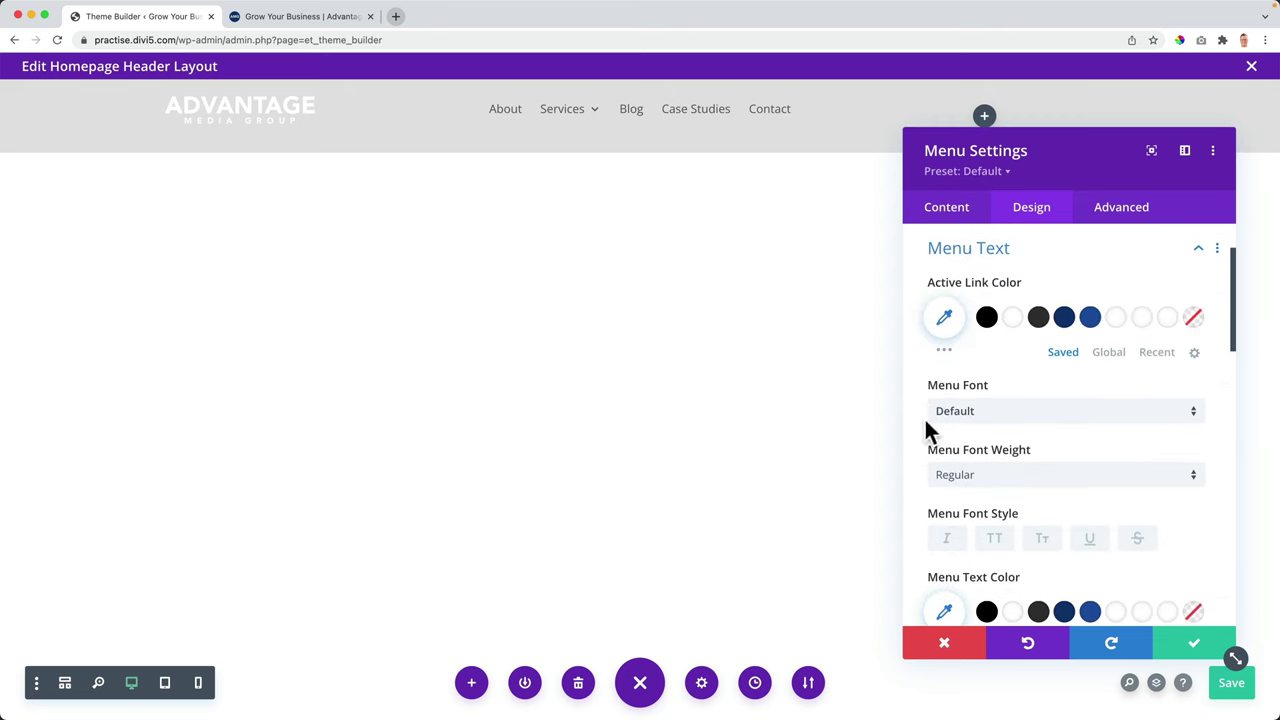
pyautogui.click(300, 16)
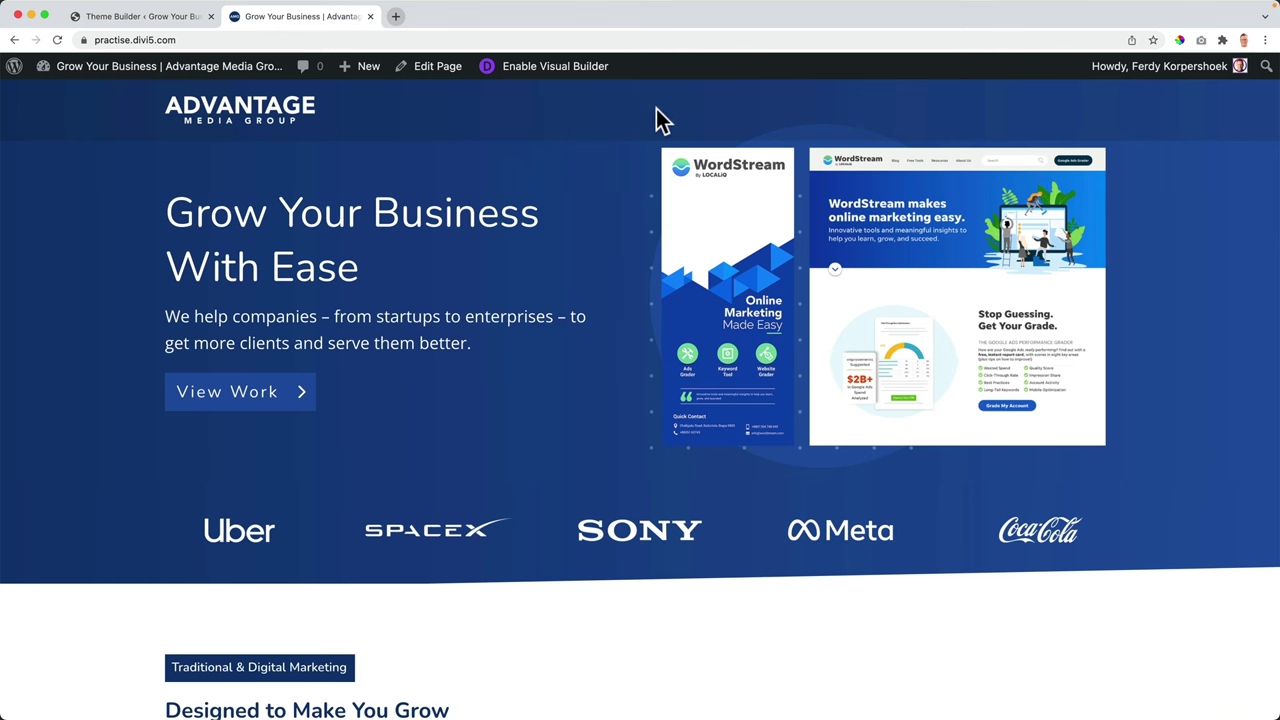
pyautogui.click(160, 16)
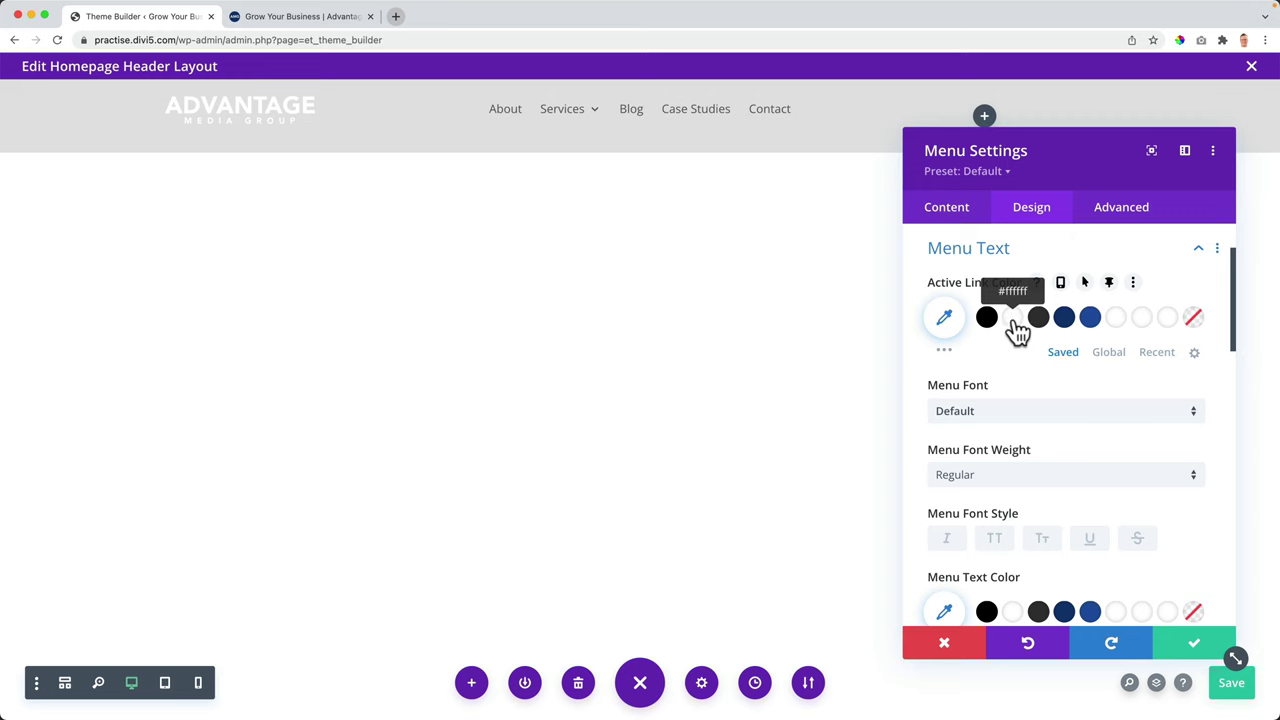
pyautogui.scroll(-4, 1020, 403)
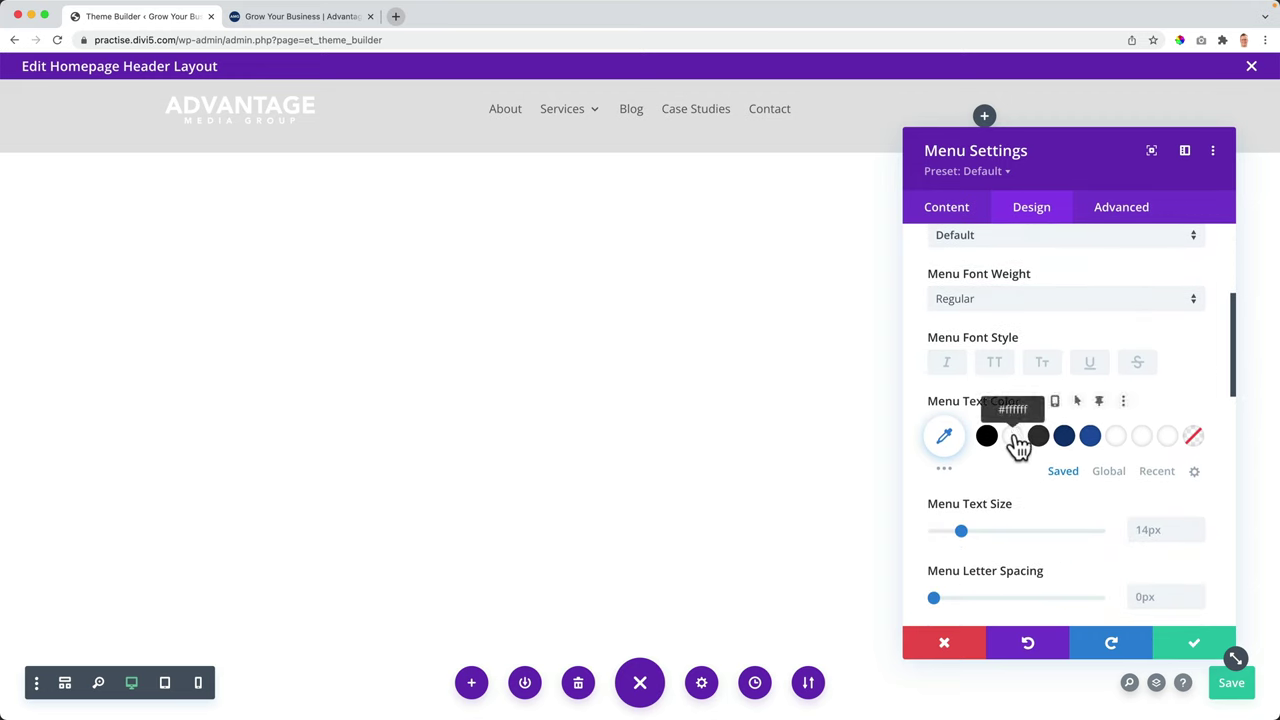
pyautogui.click(1018, 443)
pyautogui.scroll(4, 1017, 420)
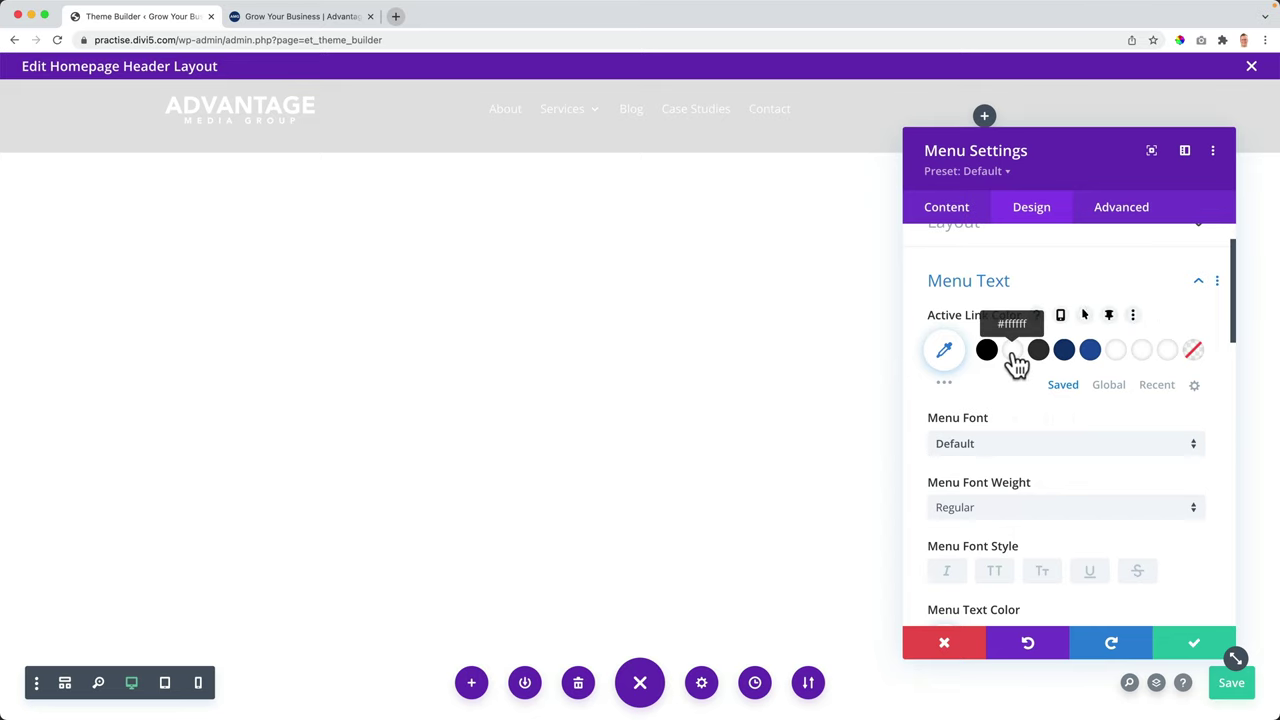
pyautogui.click(1013, 356)
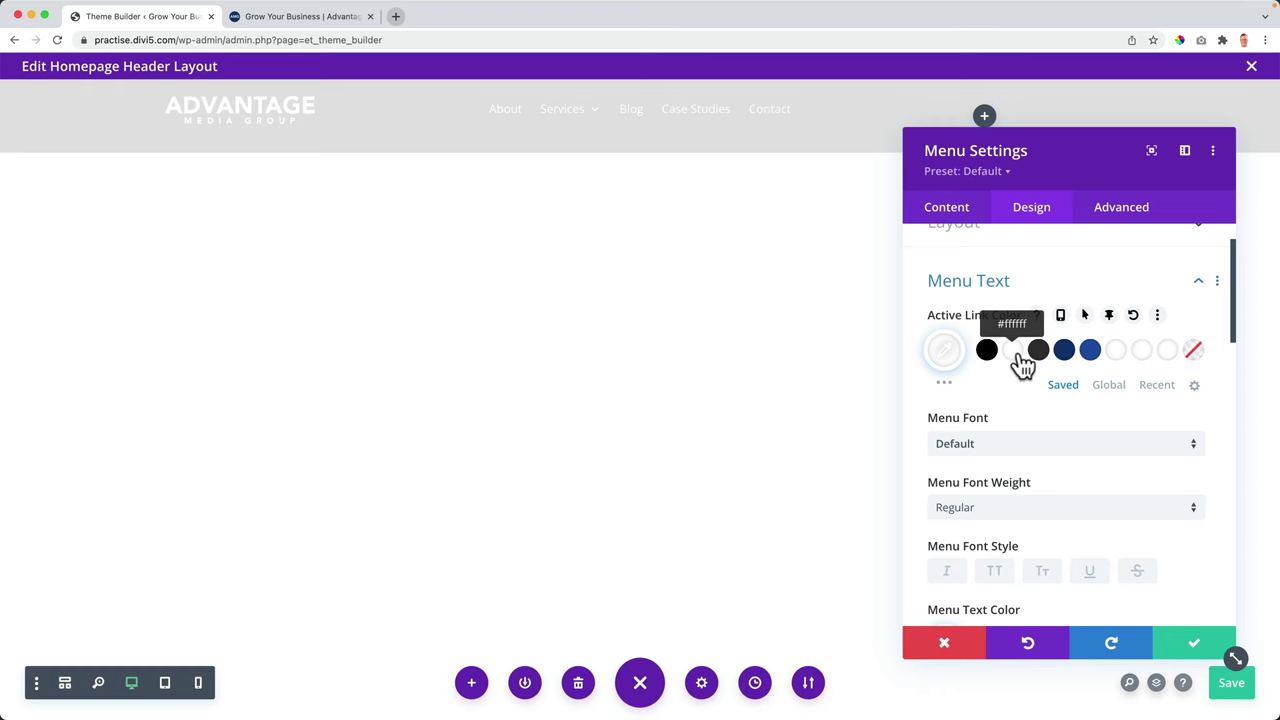
# Step: On the live homepage, examine how the header menu looks at the start of the page and while scrolling
pyautogui.click(320, 18)
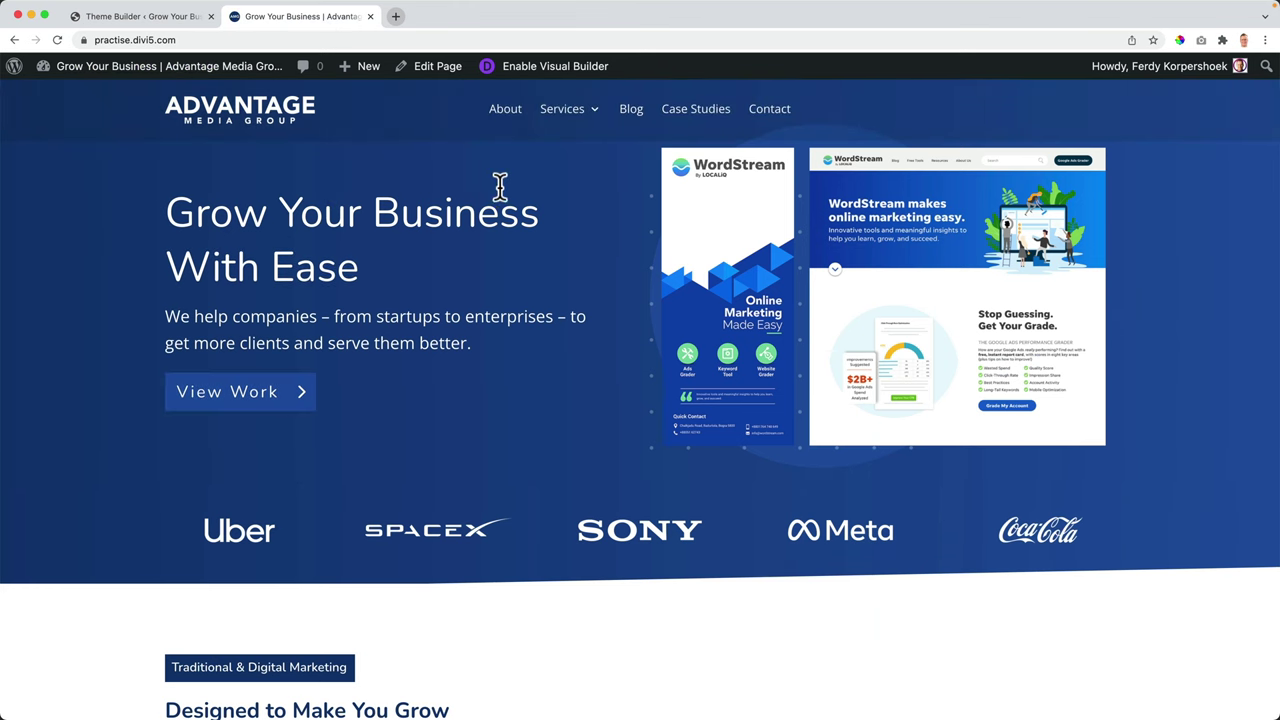
pyautogui.moveTo(580, 129)
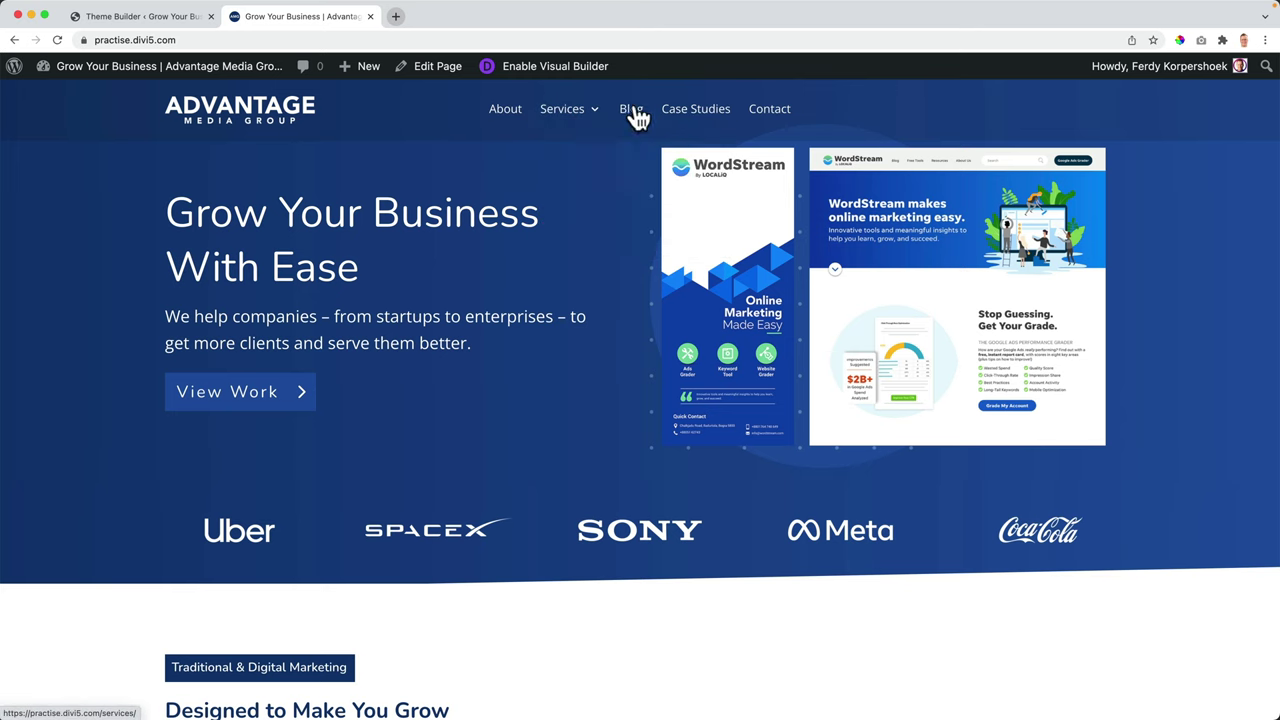
pyautogui.scroll(-3, 537, 297)
pyautogui.scroll(3, 529, 194)
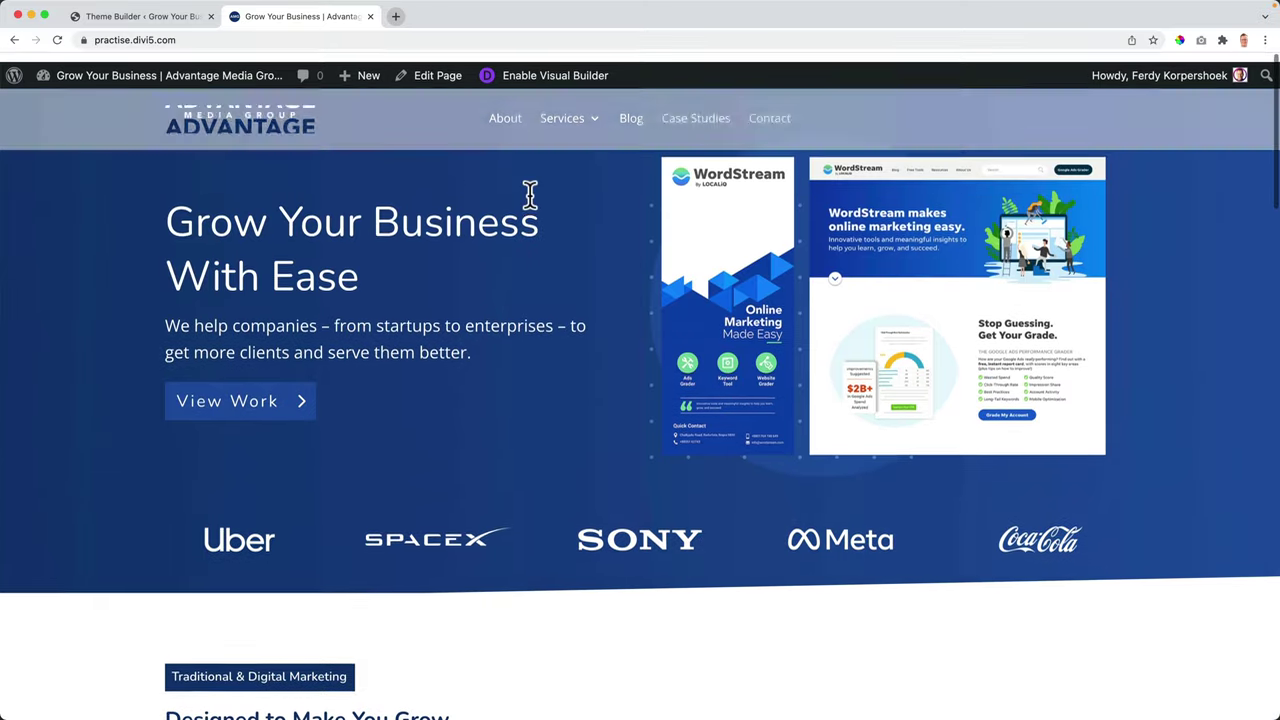
# Step: Back in the Theme Builder, enable sticky styling for the Active Link Color and set its sticky value to #333333
pyautogui.click(155, 20)
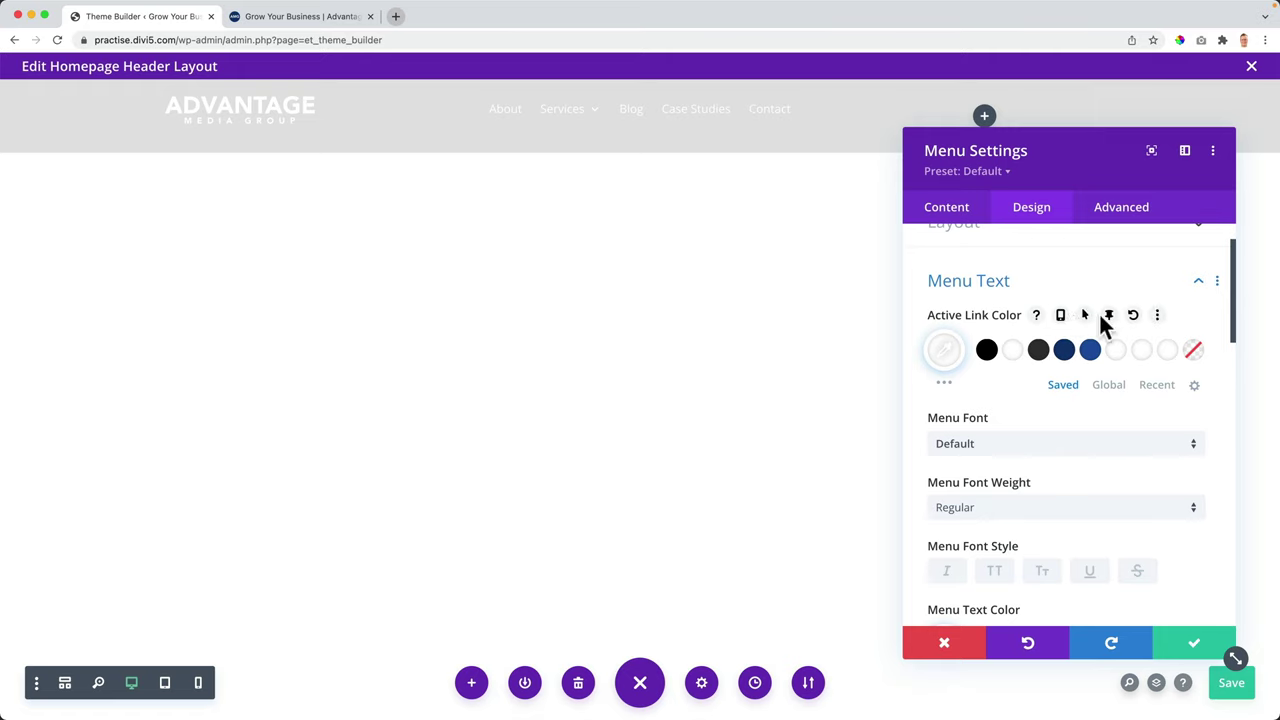
pyautogui.click(1109, 316)
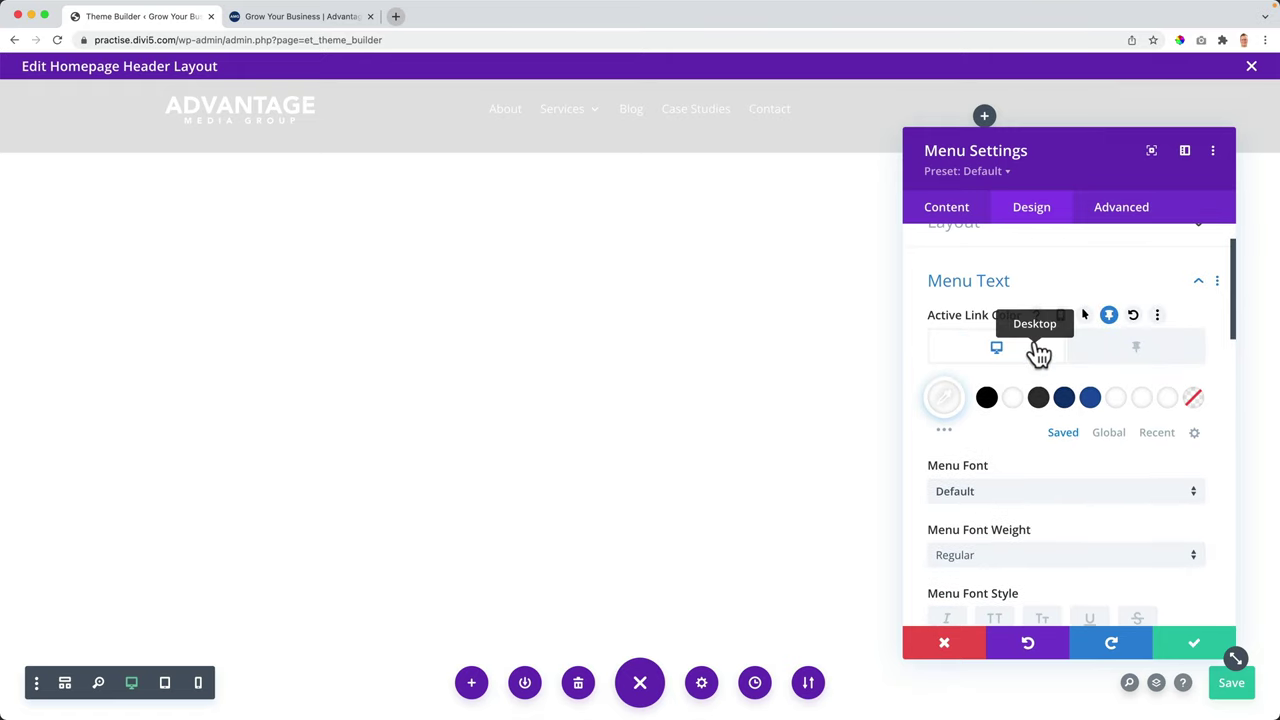
pyautogui.click(1130, 348)
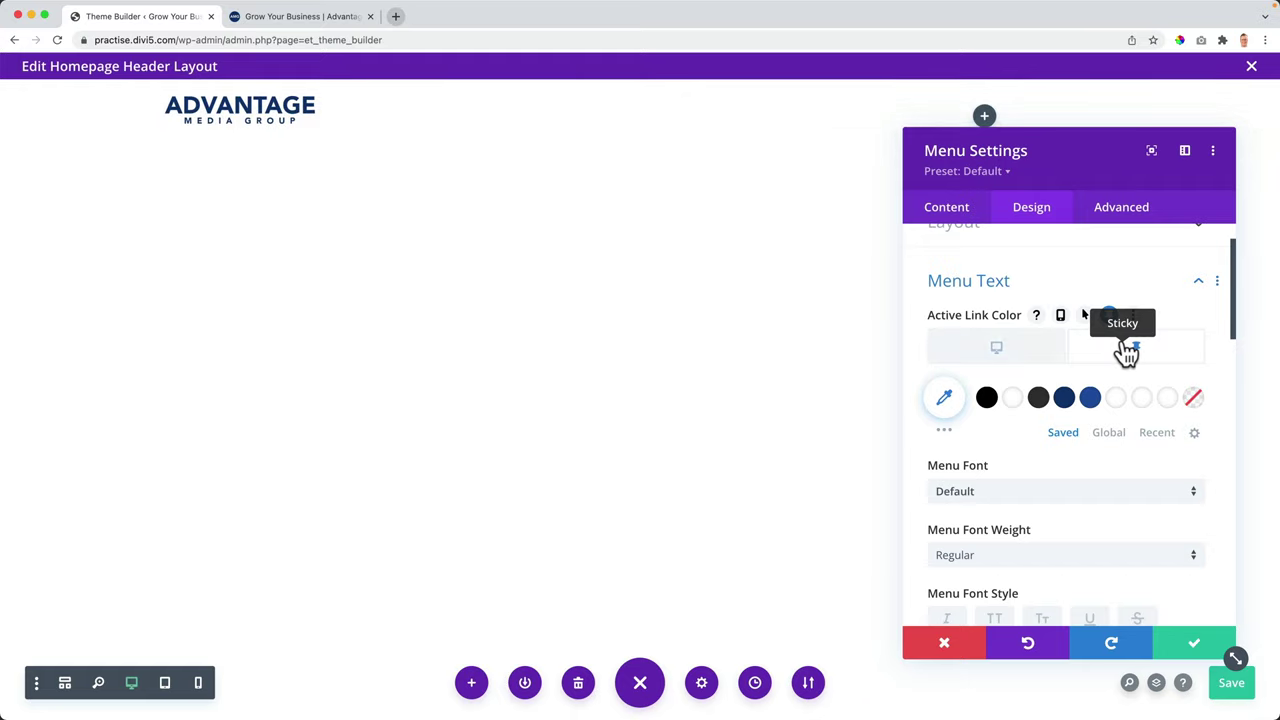
pyautogui.click(1041, 405)
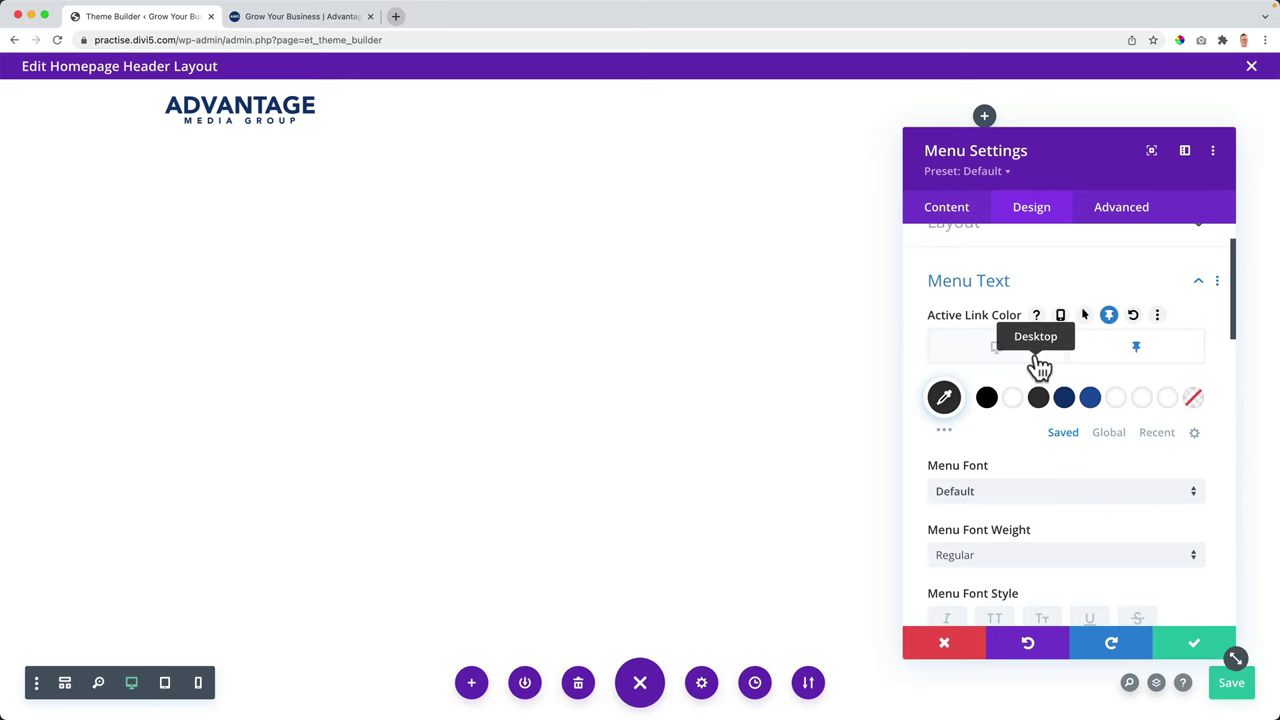
# Step: Enable sticky styling for the Menu Text Color with #333333 and change the sticky Active Link Color to #0f3875
pyautogui.scroll(-2, 1035, 420)
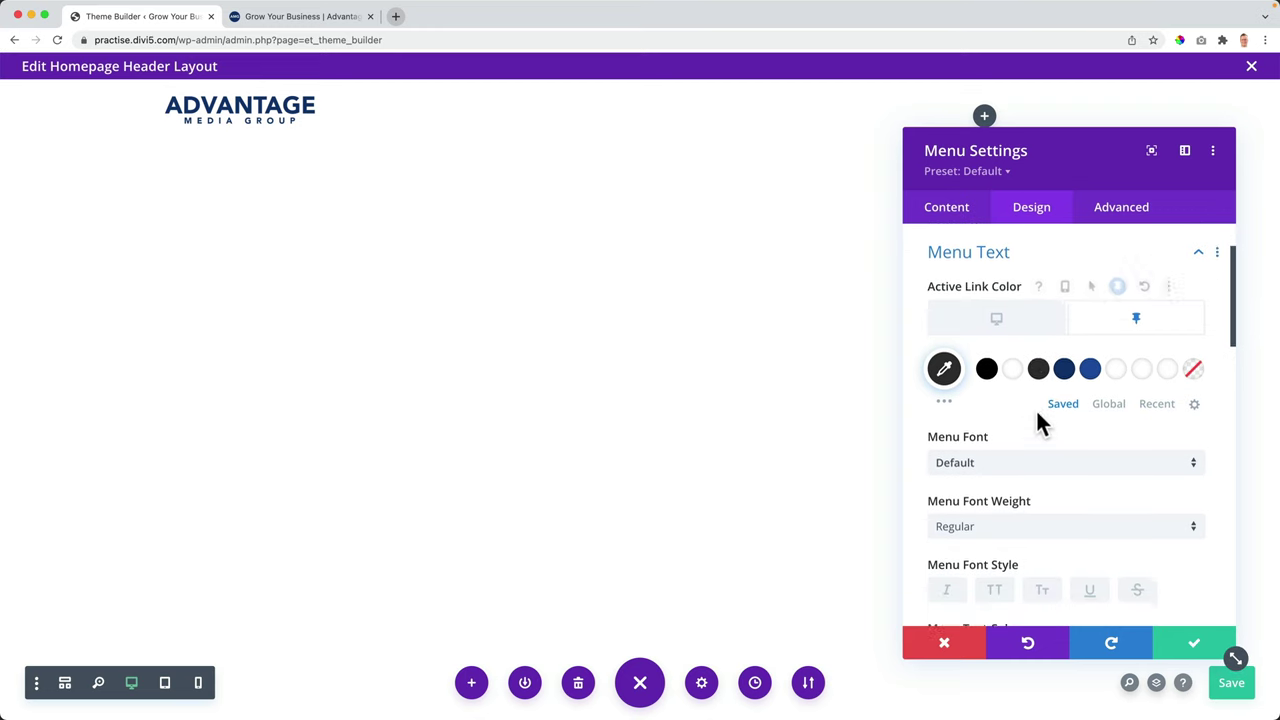
pyautogui.scroll(-5, 1037, 415)
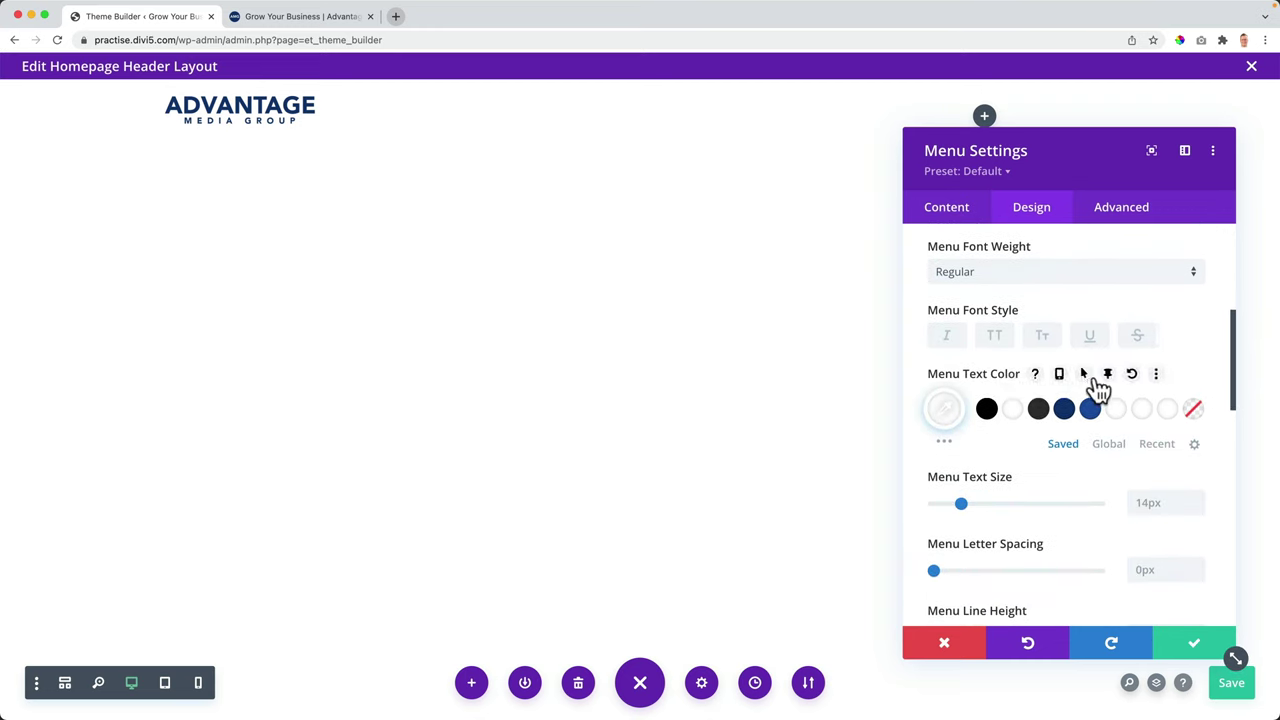
pyautogui.click(1107, 376)
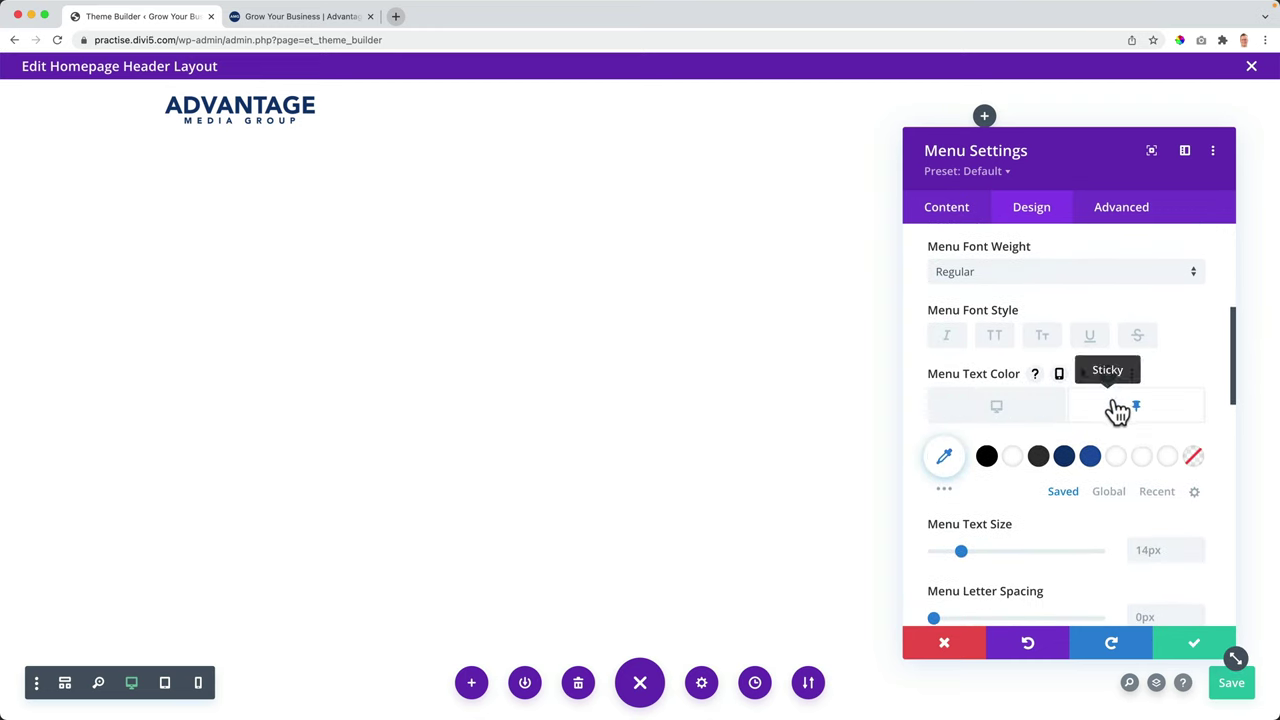
pyautogui.click(1038, 457)
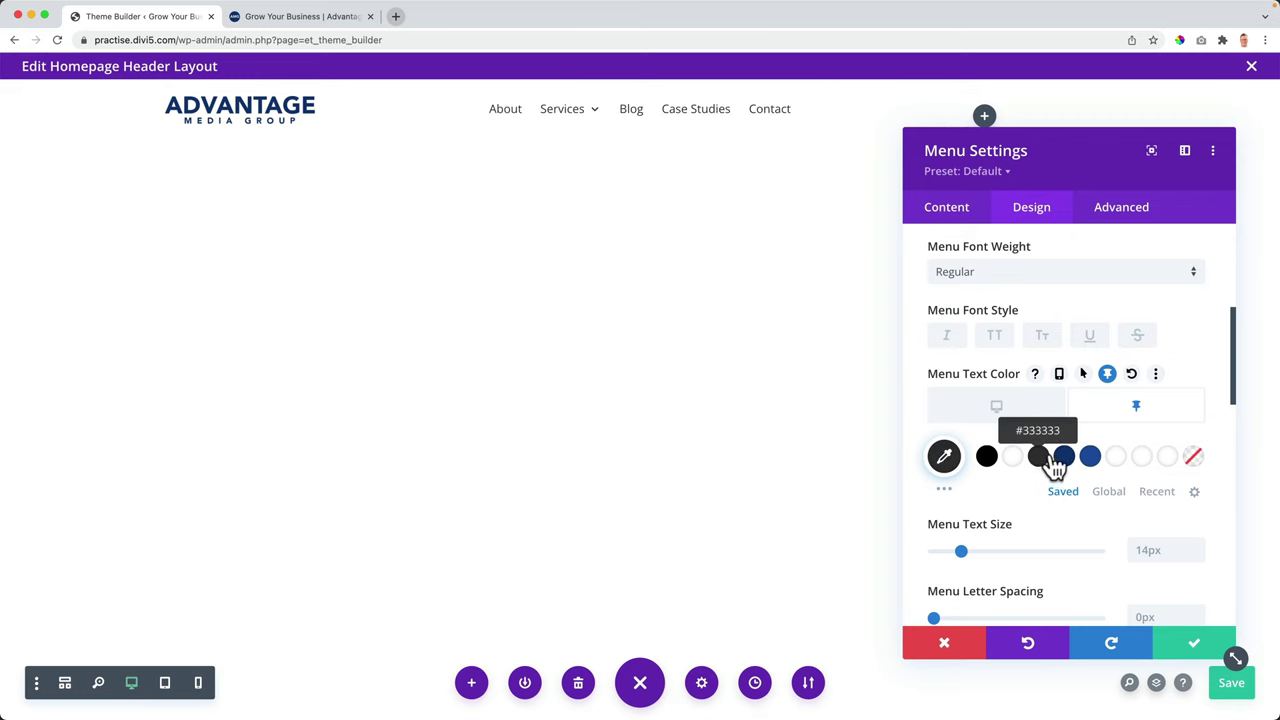
pyautogui.scroll(2, 1066, 448)
pyautogui.scroll(3, 1064, 432)
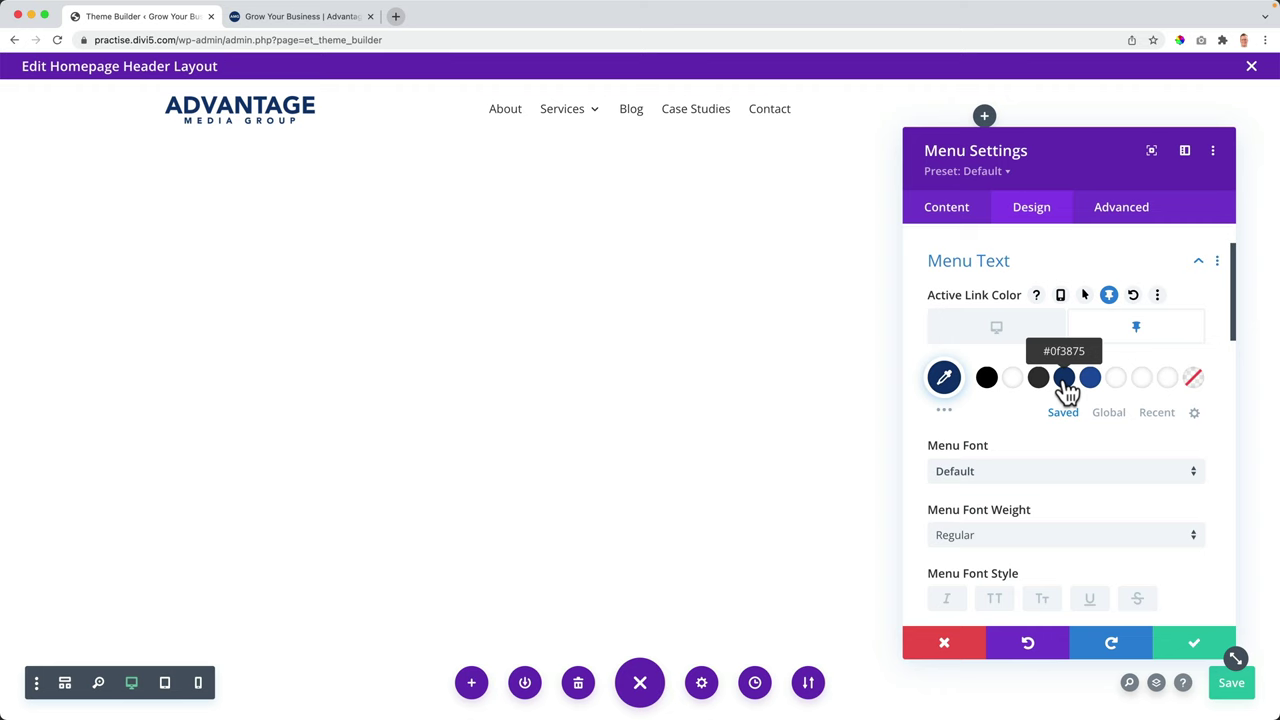
# Step: Test the header menu's sticky colors on the live homepage, including opening the Blog page and returning through the logo
pyautogui.click(300, 16)
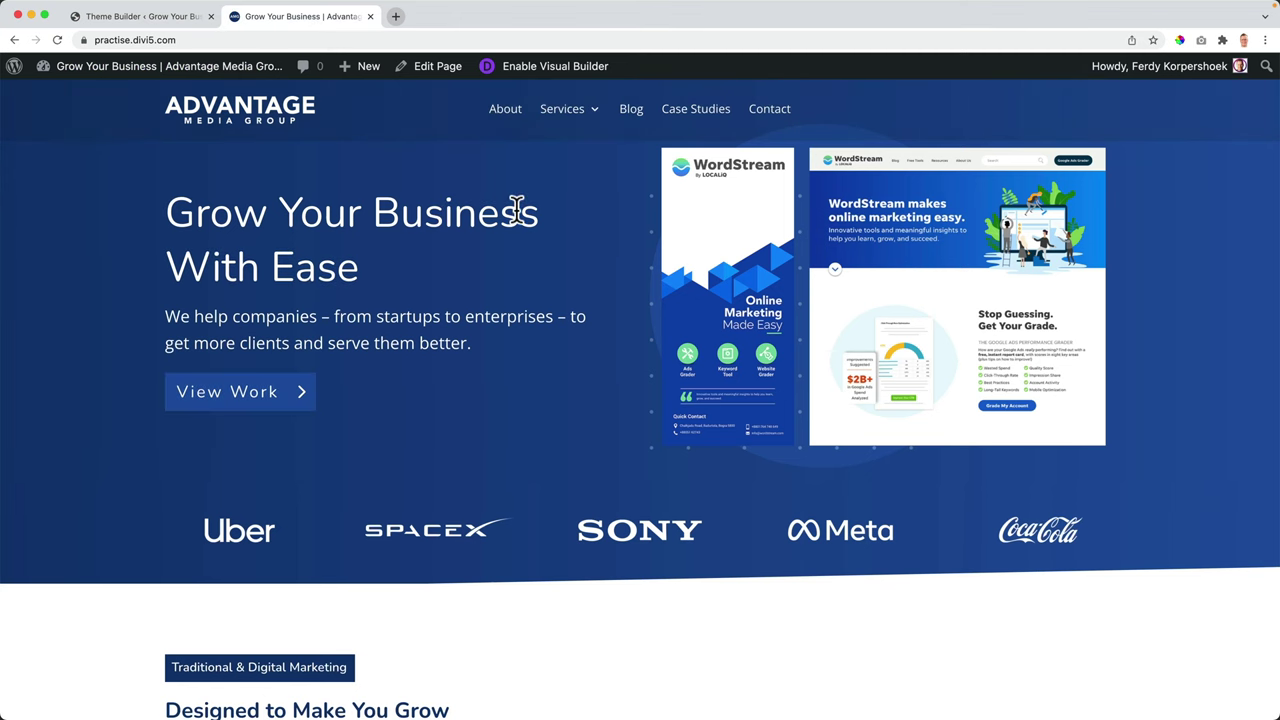
pyautogui.scroll(-2, 515, 212)
pyautogui.scroll(1, 515, 205)
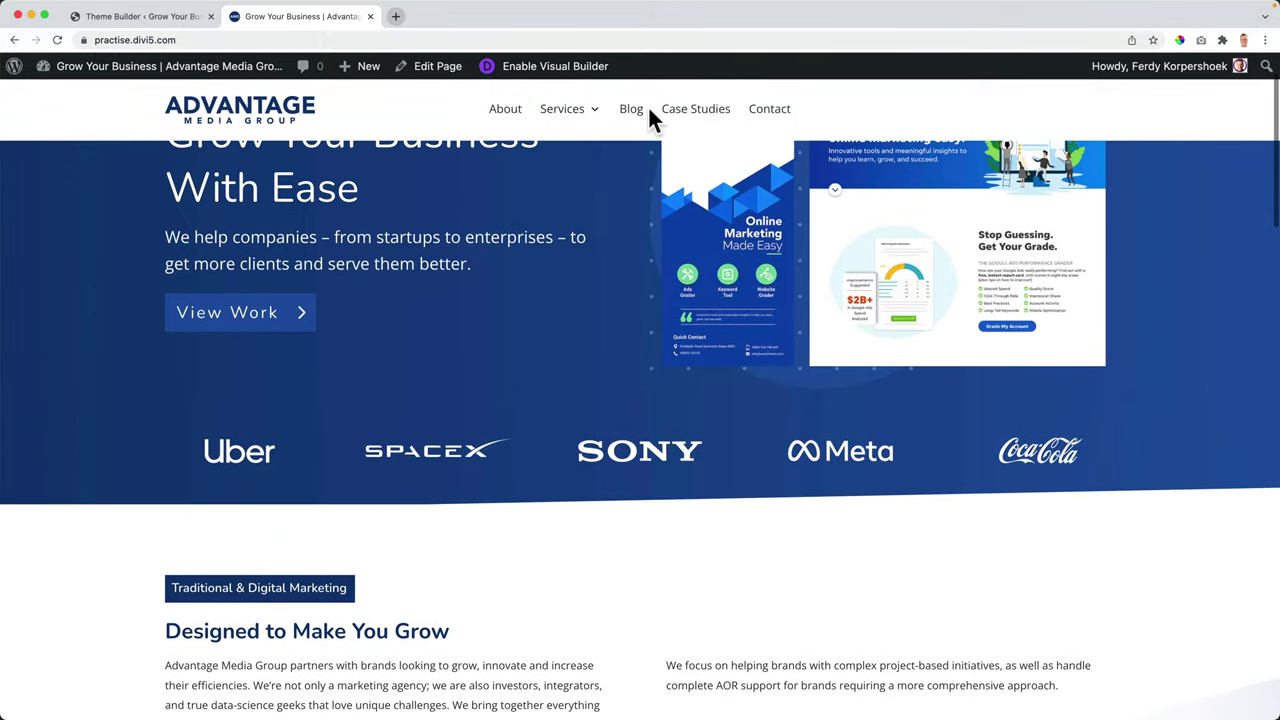
pyautogui.click(631, 110)
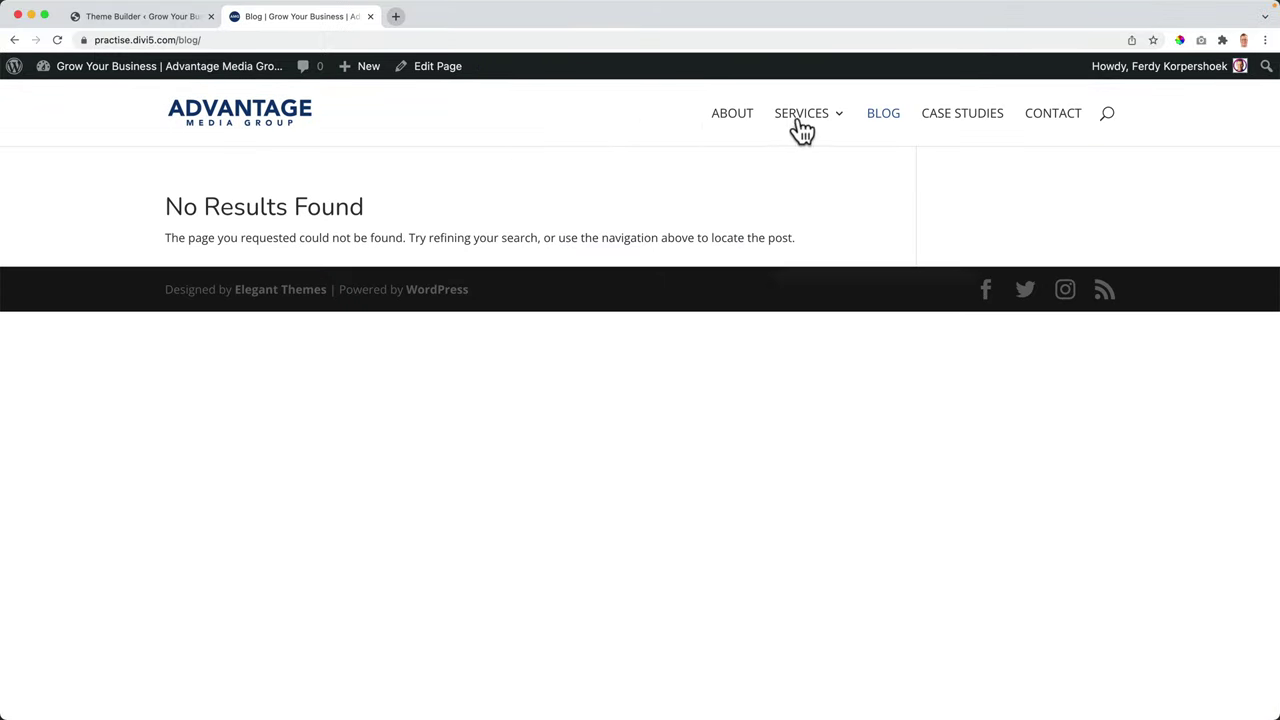
pyautogui.click(240, 120)
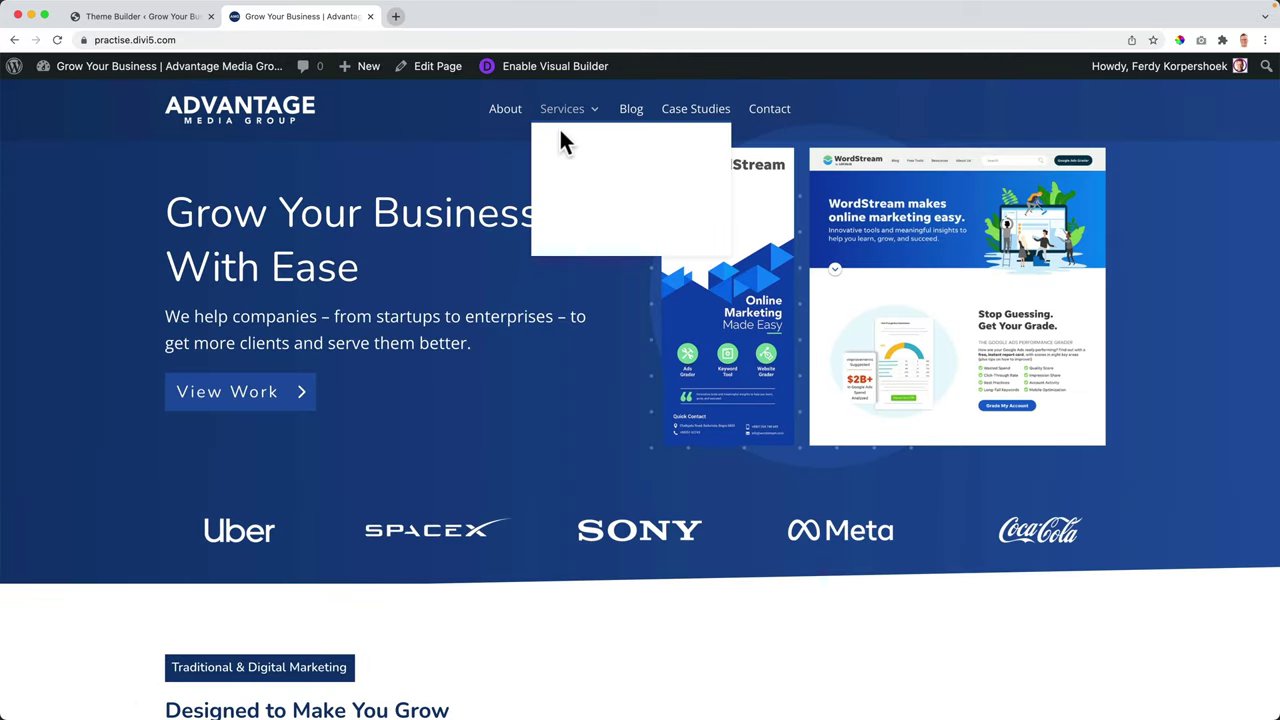
pyautogui.scroll(-3, 517, 180)
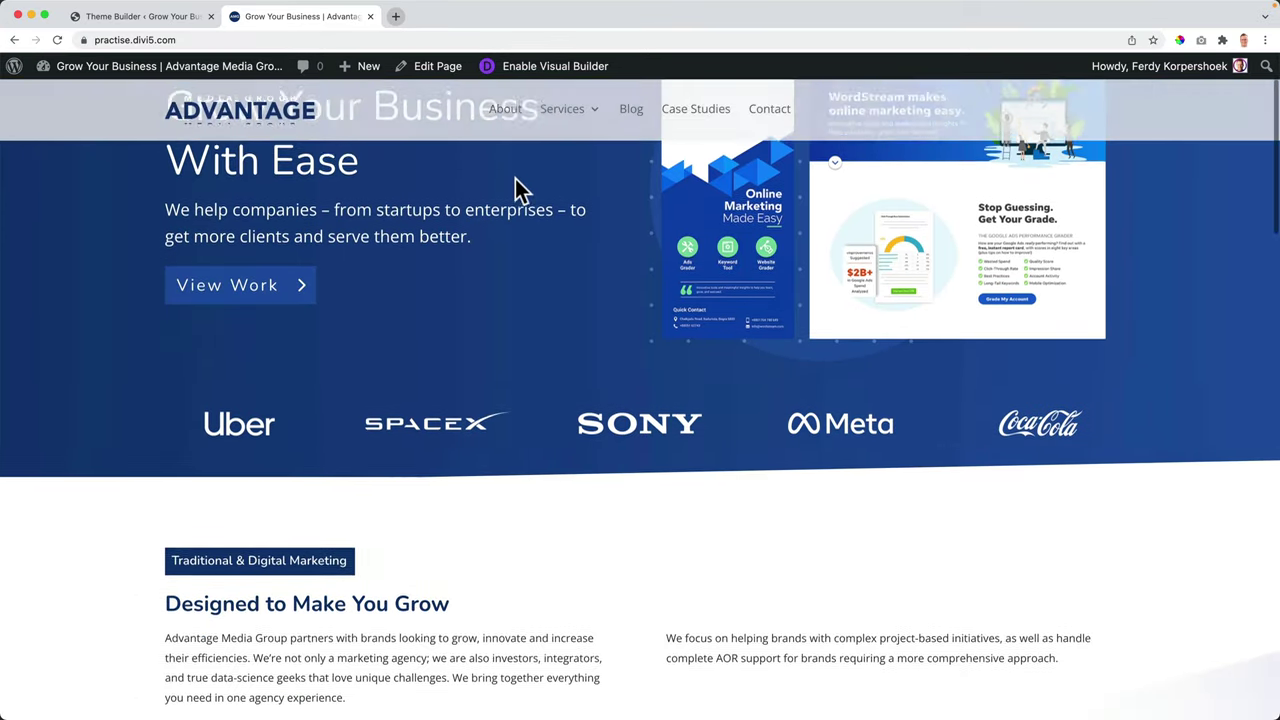
pyautogui.scroll(3, 466, 191)
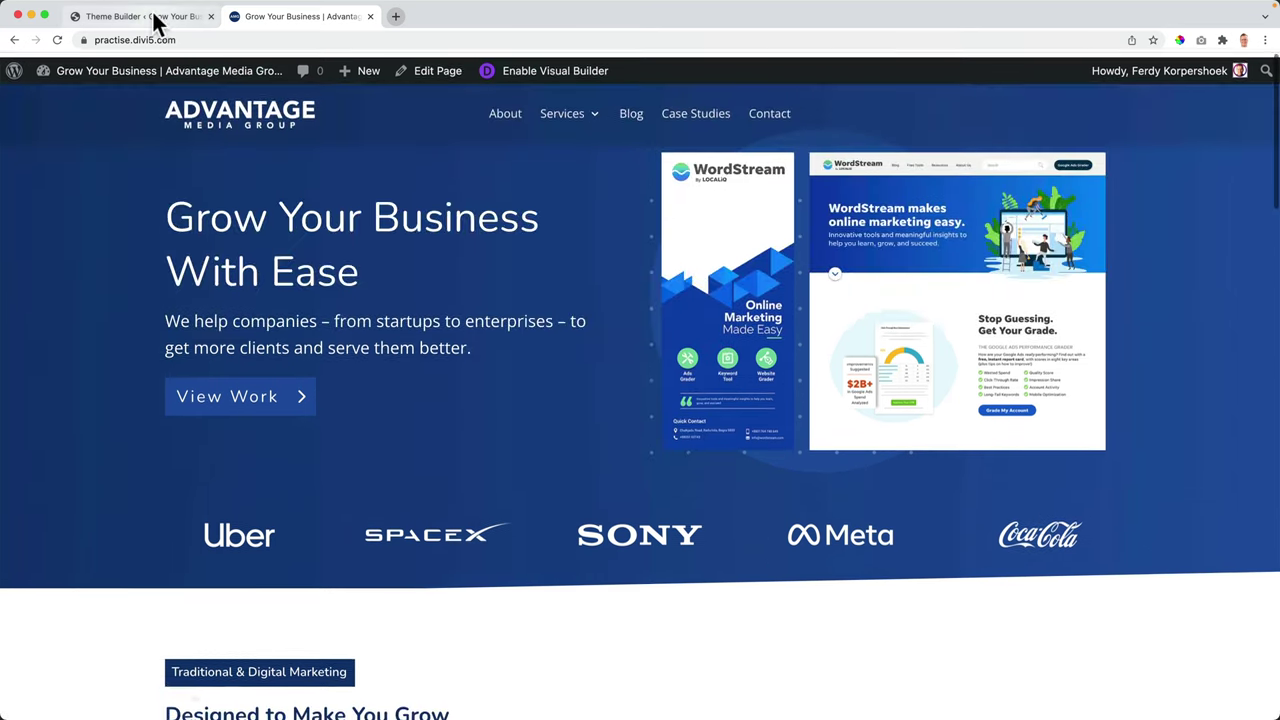
# Step: Return to the Theme Builder and show the desktop setting of the Active Link Color
pyautogui.click(148, 17)
pyautogui.click(1008, 330)
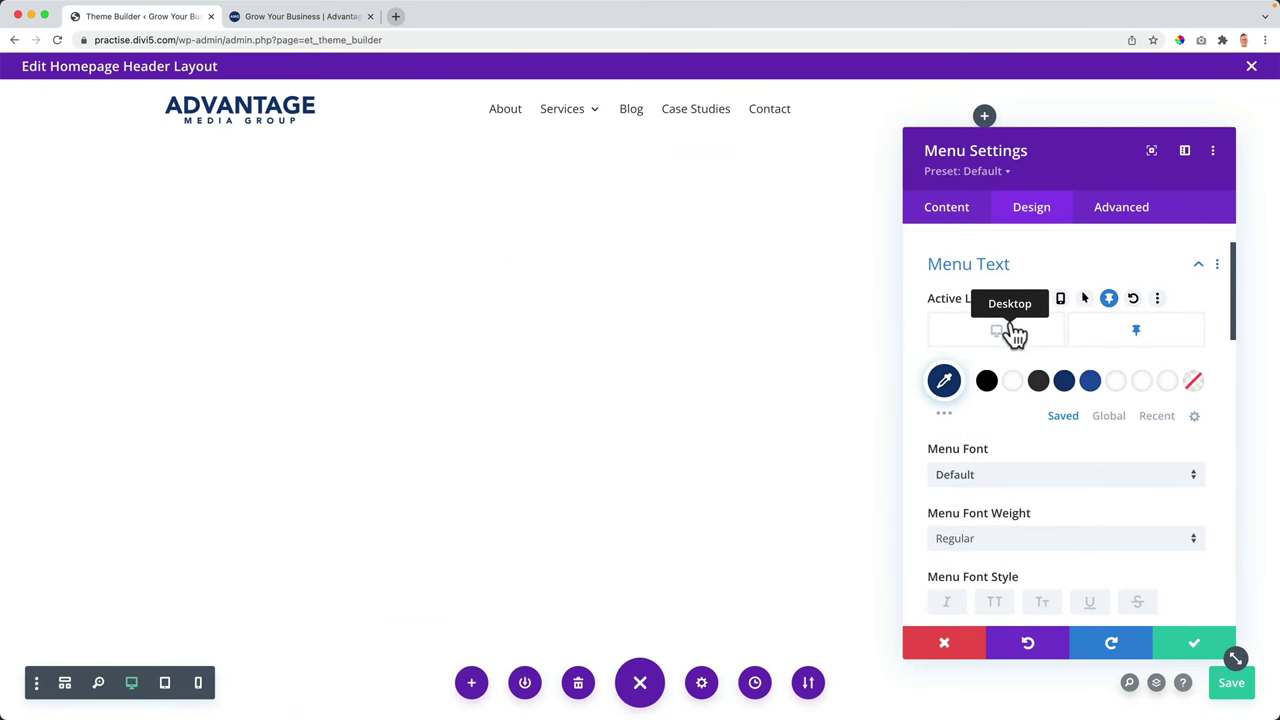
# Step: Try the uppercase, small caps and underline font styles on the header menu text
pyautogui.scroll(2, 1010, 333)
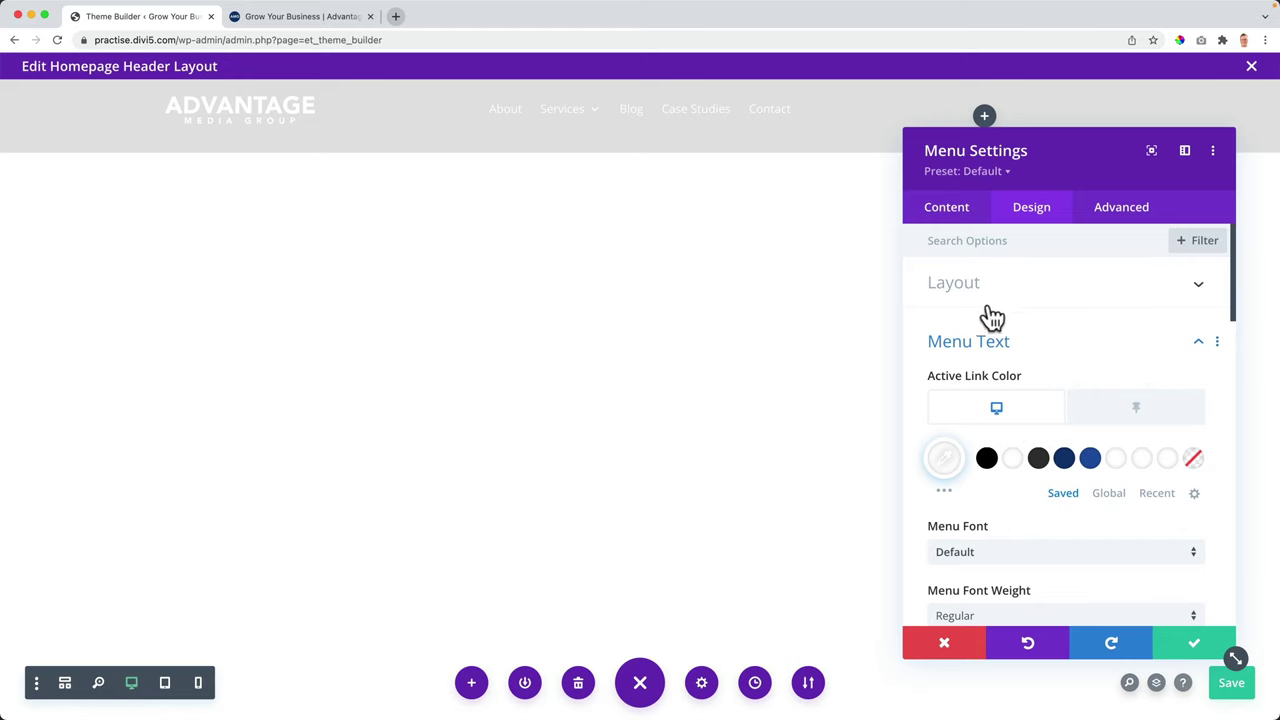
pyautogui.scroll(-8, 1000, 373)
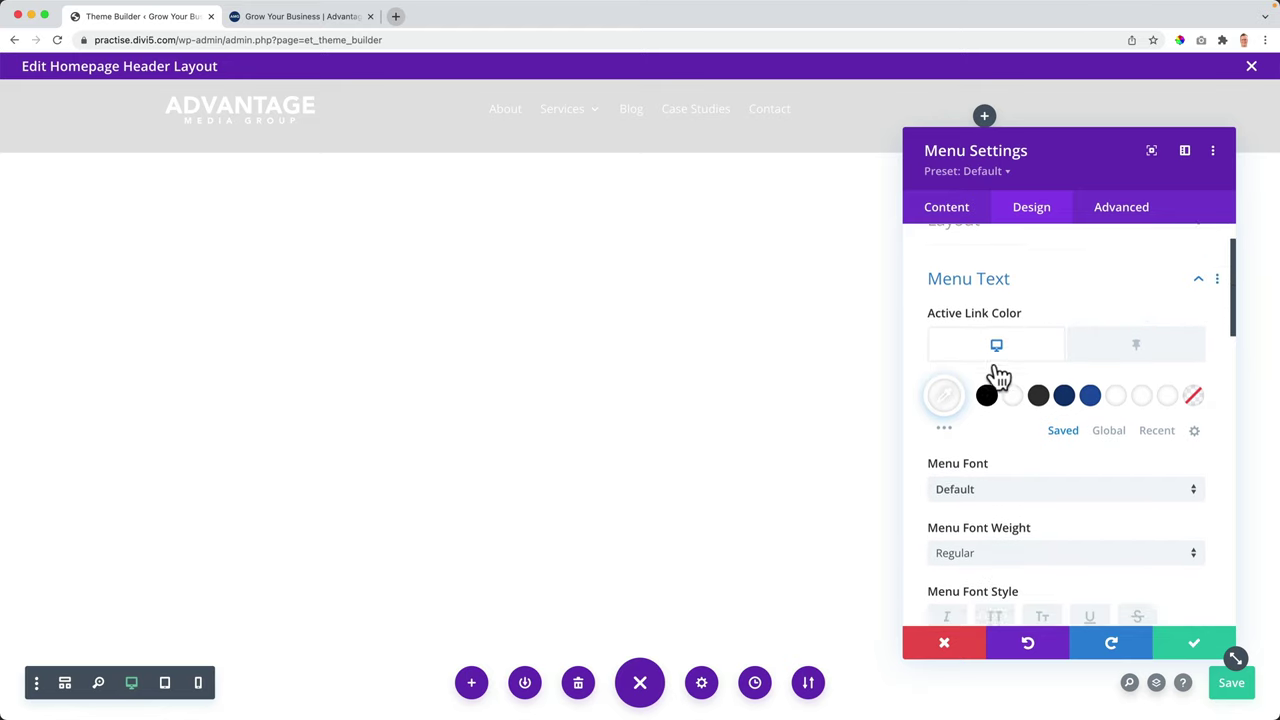
pyautogui.scroll(-4, 993, 358)
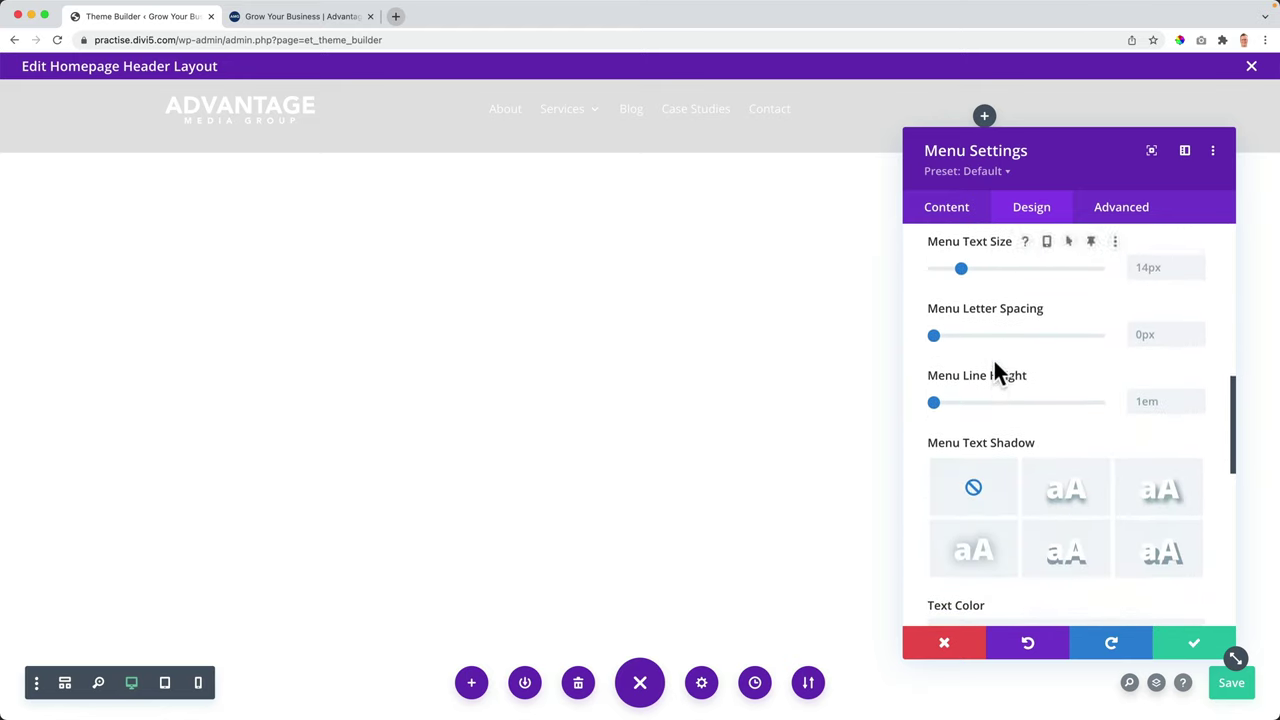
pyautogui.scroll(3, 994, 366)
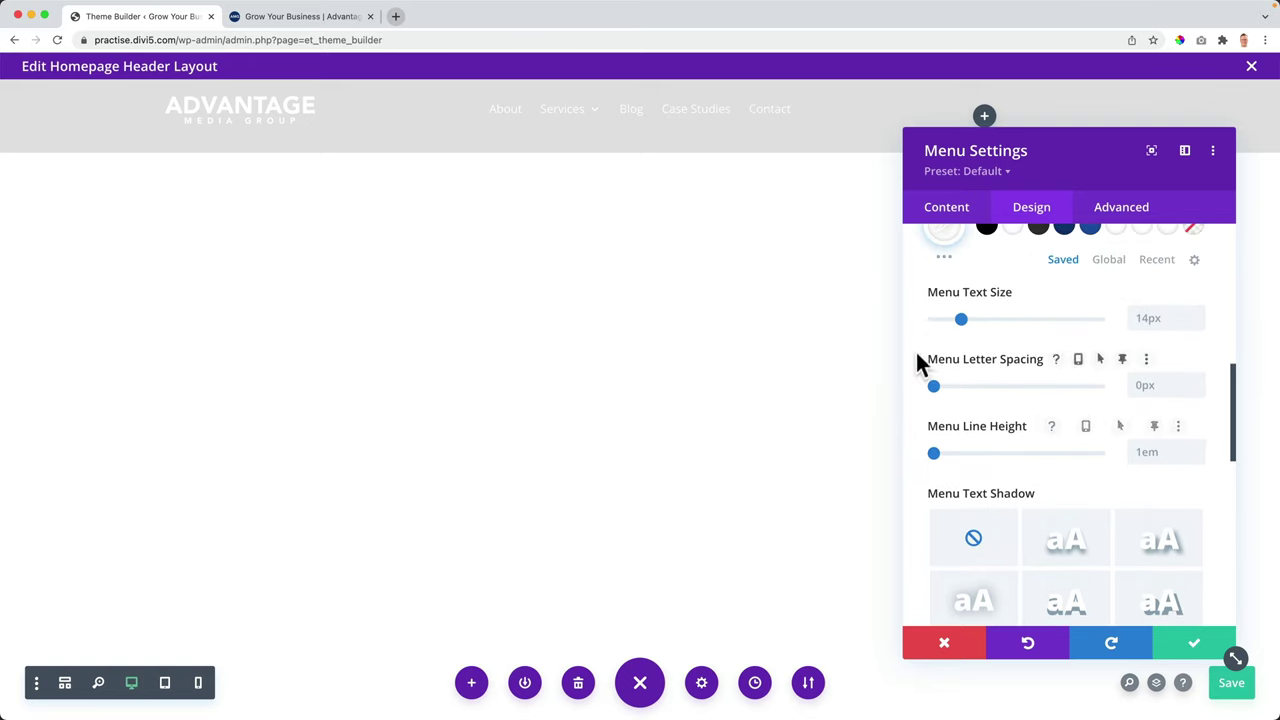
pyautogui.scroll(2, 1020, 355)
pyautogui.scroll(5, 1020, 350)
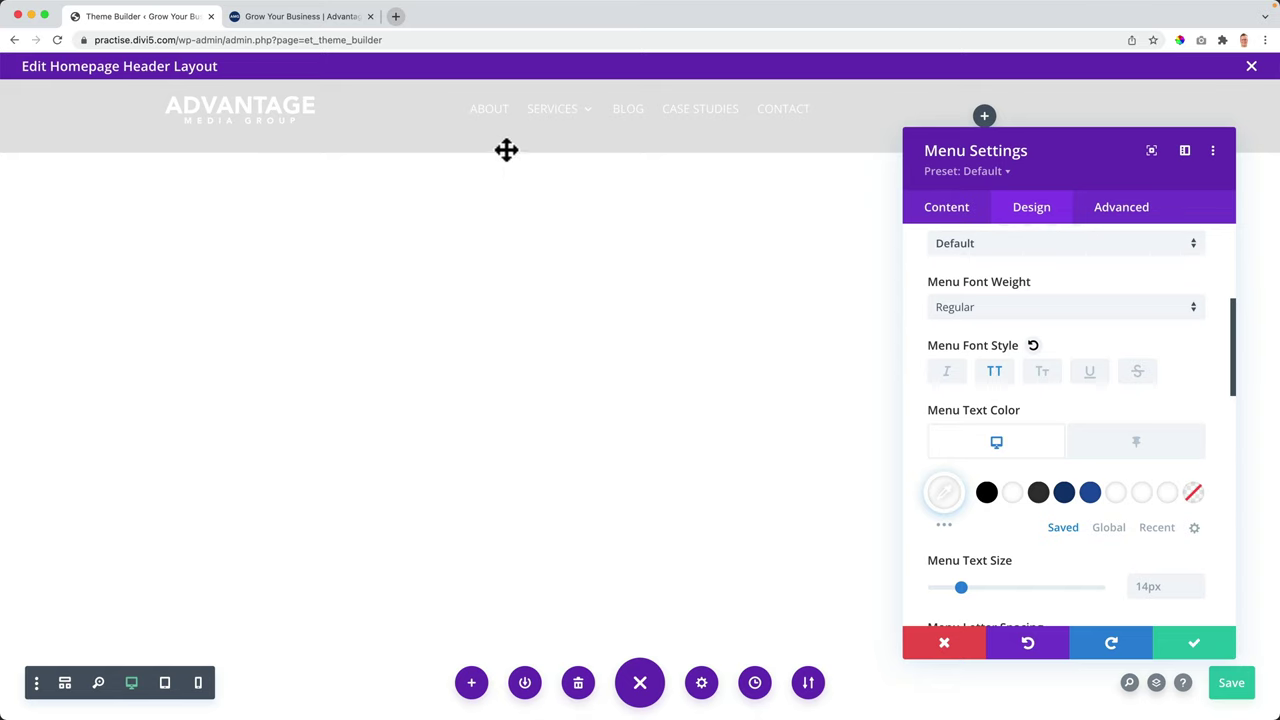
pyautogui.click(994, 372)
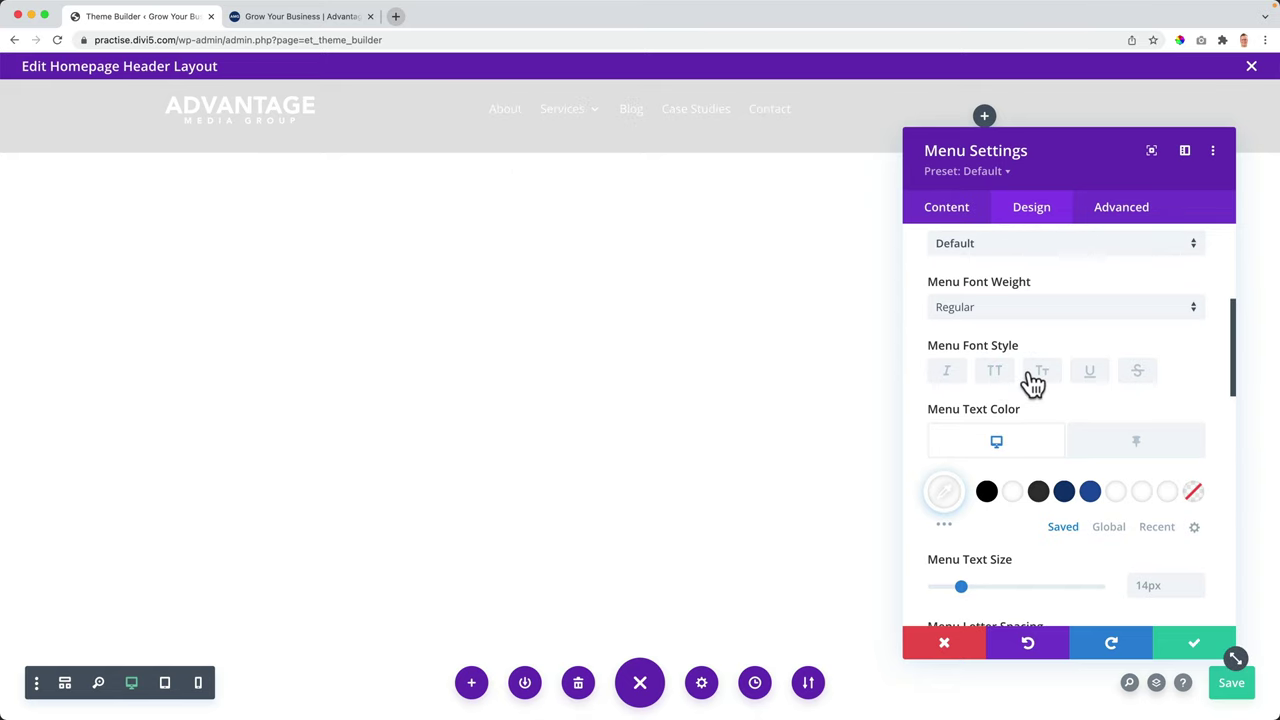
pyautogui.click(1038, 376)
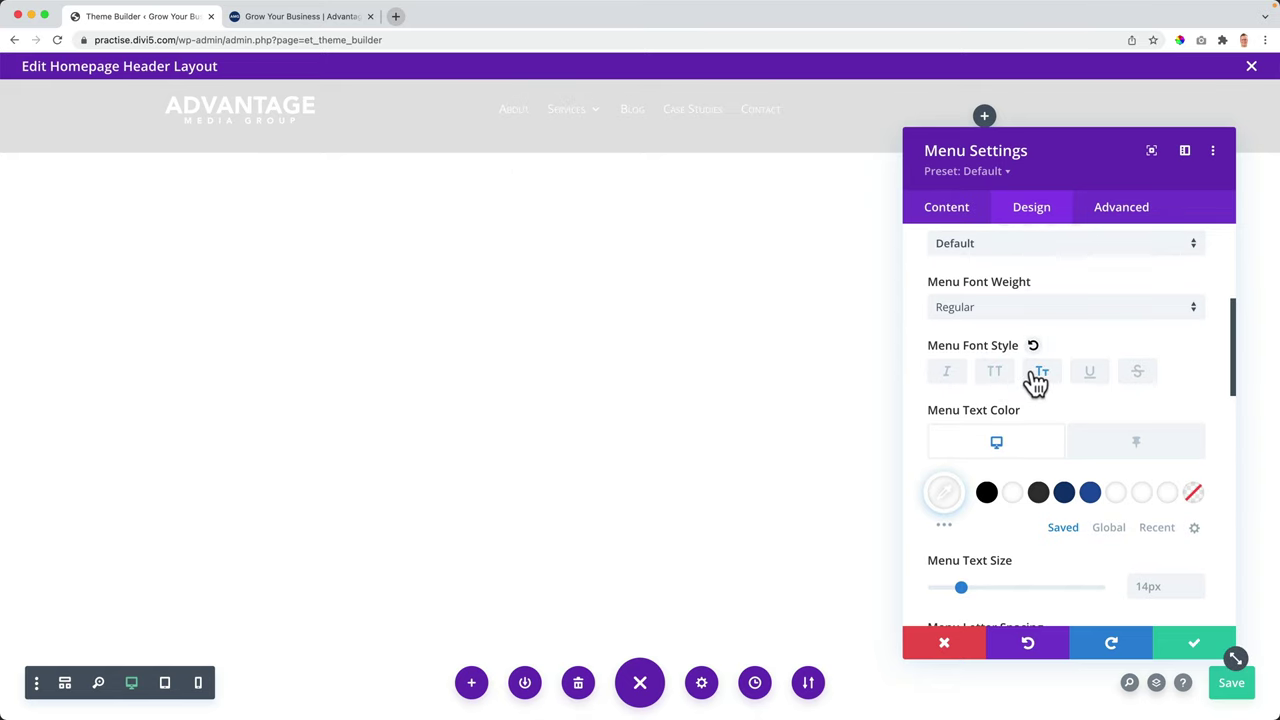
pyautogui.click(1038, 376)
pyautogui.click(1089, 381)
pyautogui.click(1090, 382)
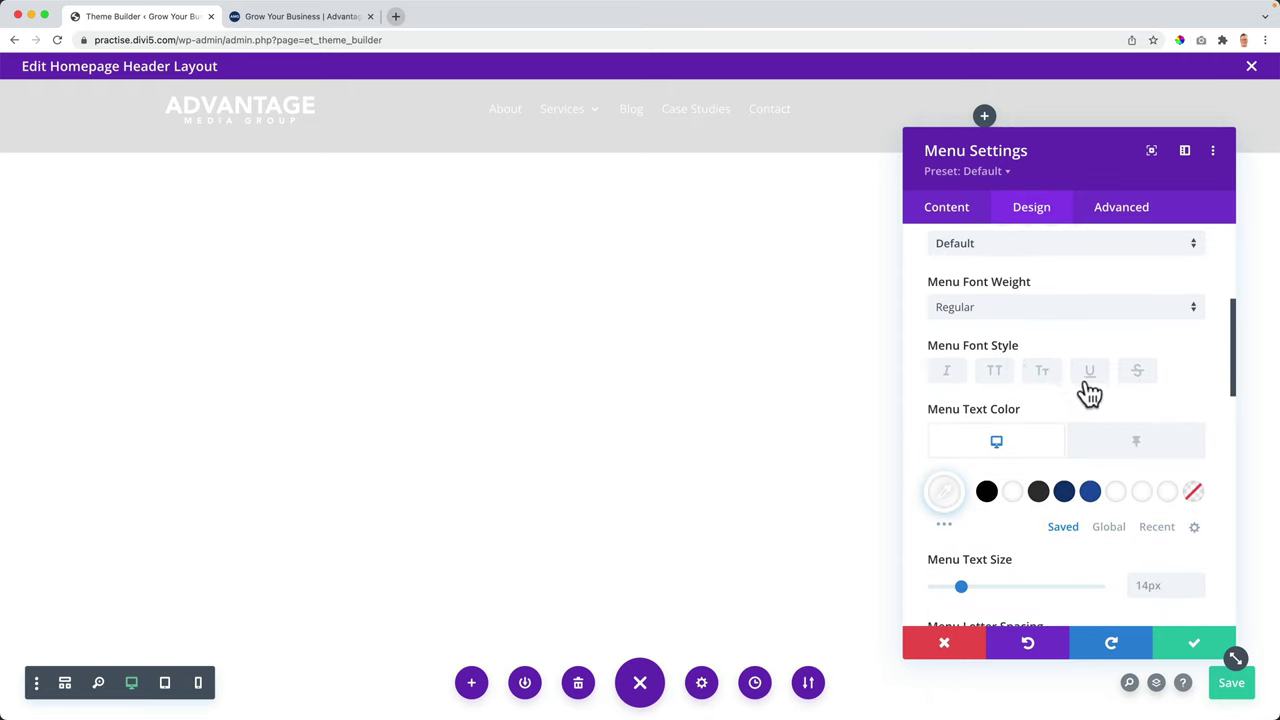
# Step: Set the dropdown menu text color to the saved dark gray swatch and save the menu settings
pyautogui.scroll(-5, 1020, 375)
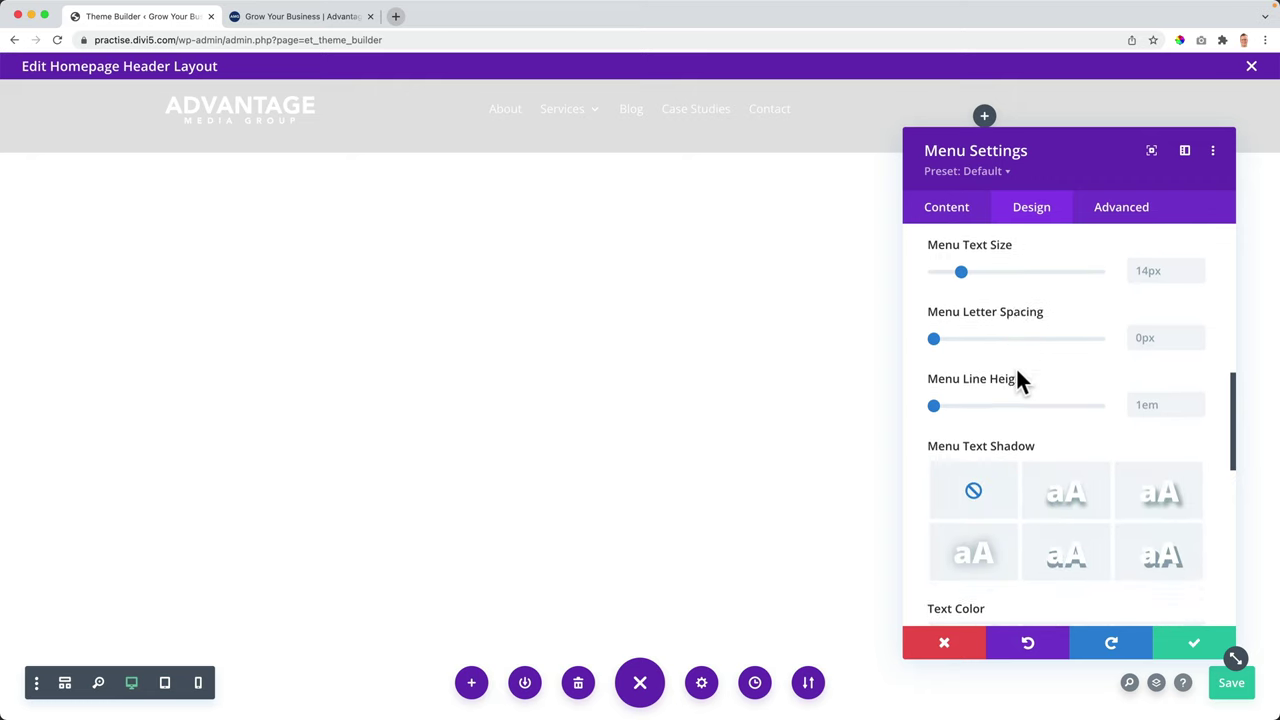
pyautogui.scroll(-3, 1017, 380)
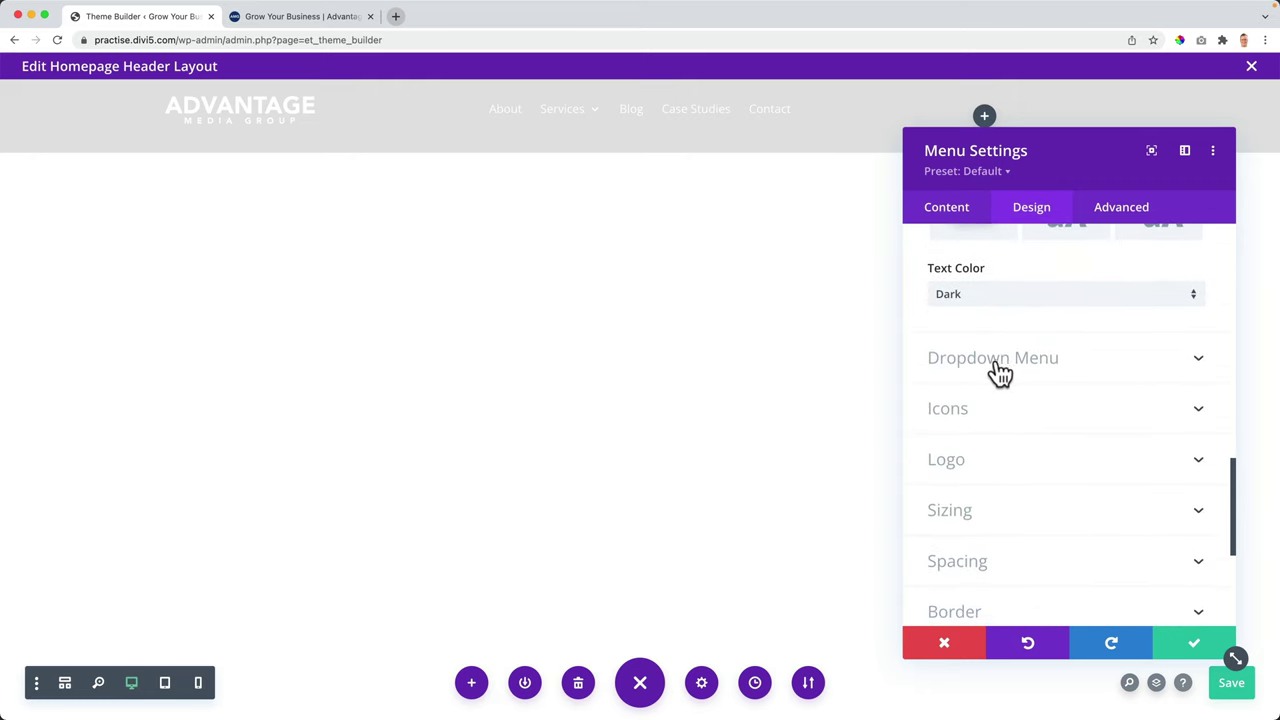
pyautogui.click(1000, 370)
pyautogui.moveTo(574, 118)
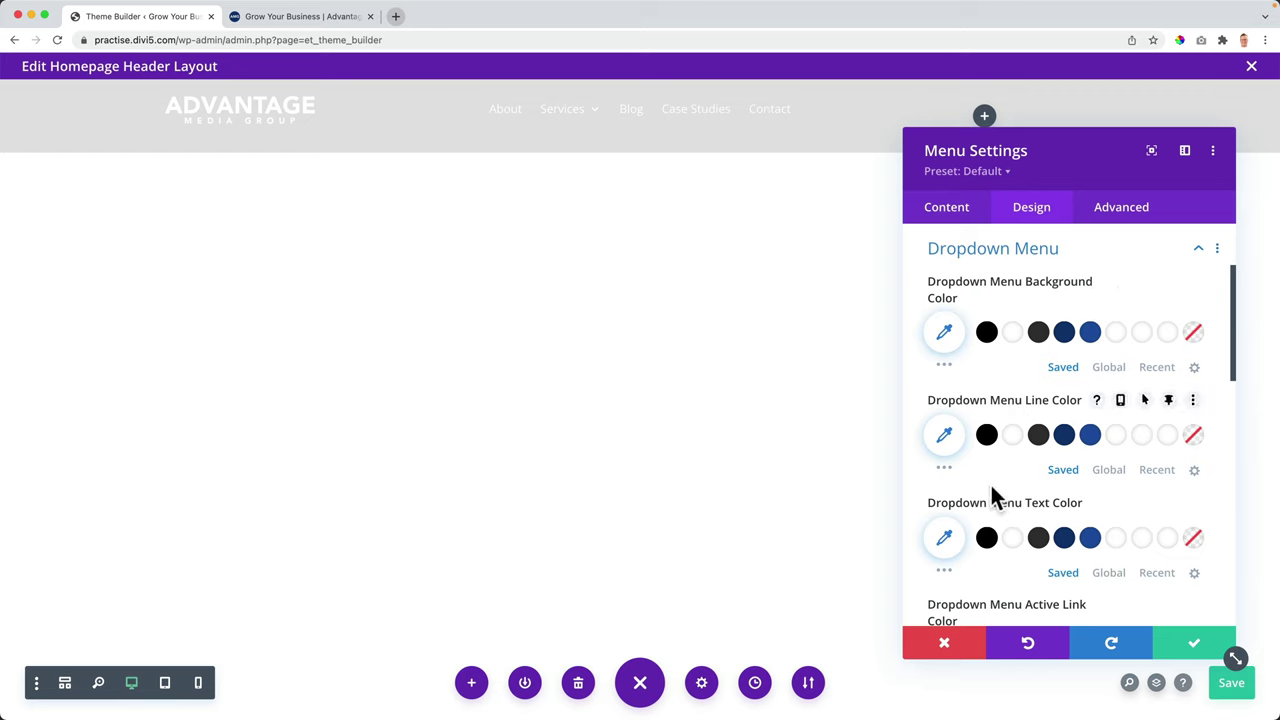
pyautogui.click(1039, 540)
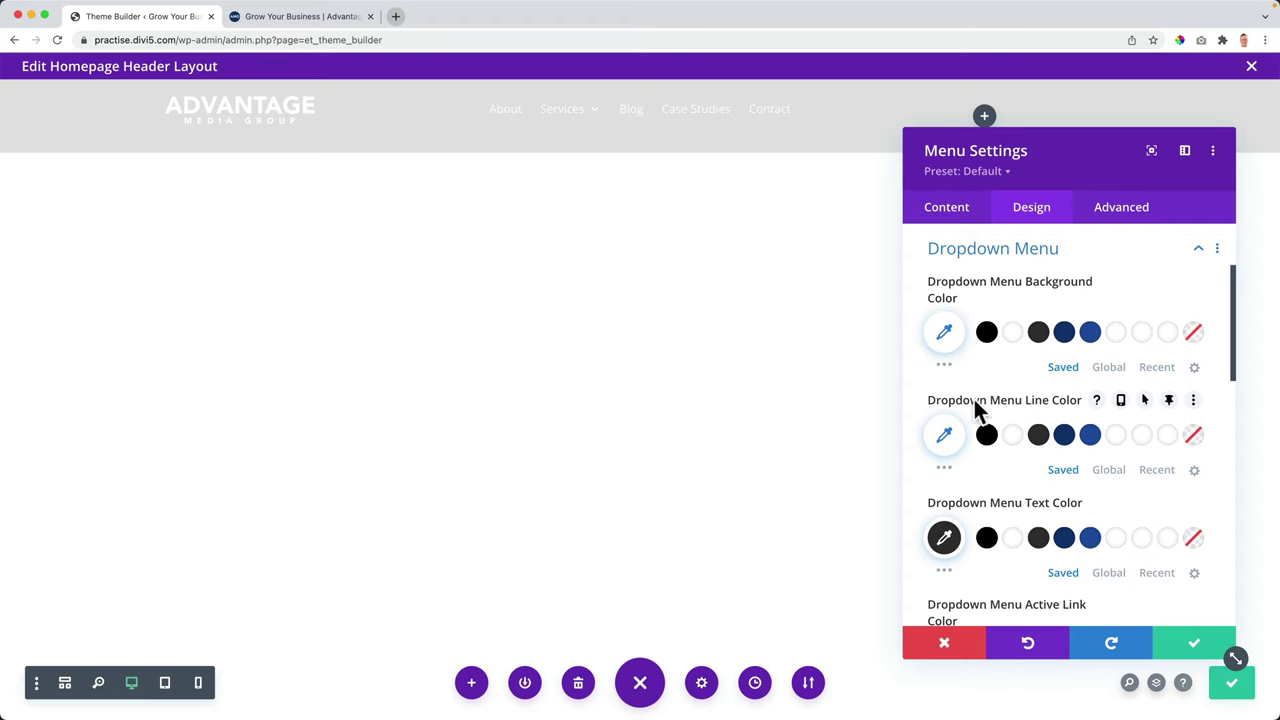
pyautogui.click(1212, 648)
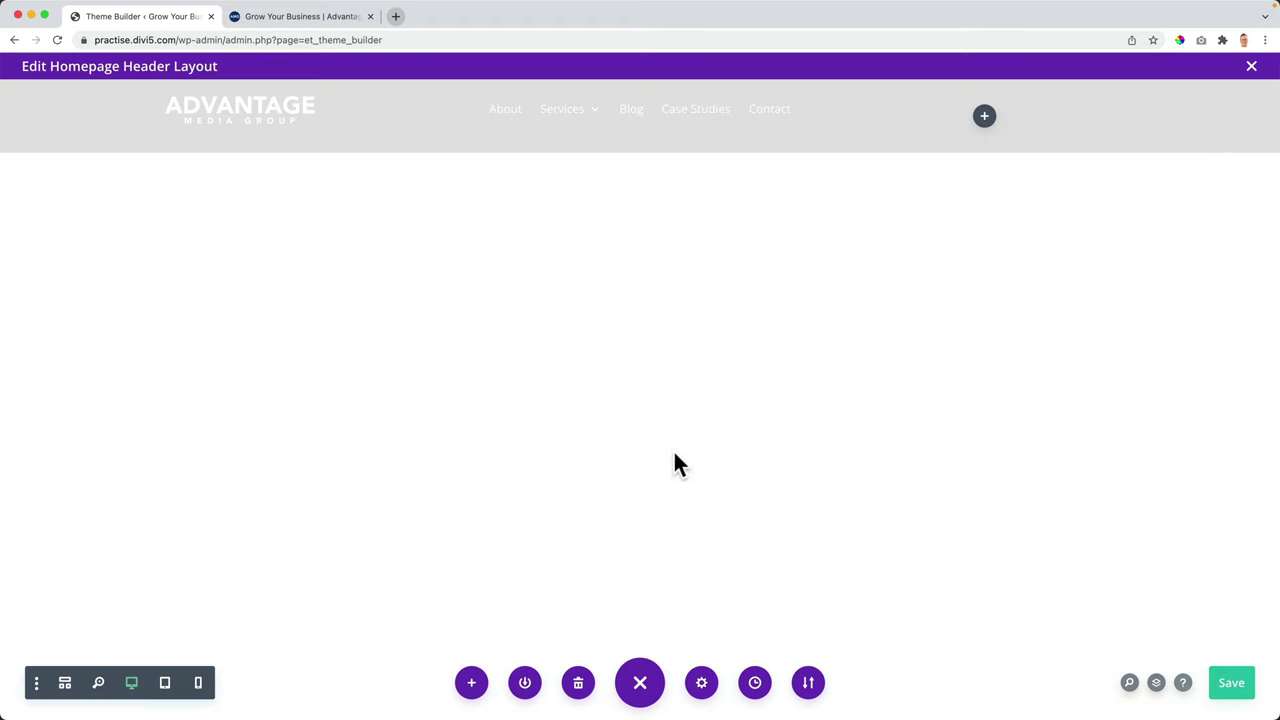
# Step: Check the Services dropdown on the live homepage, both at the page top and with the sticky header
pyautogui.click(319, 16)
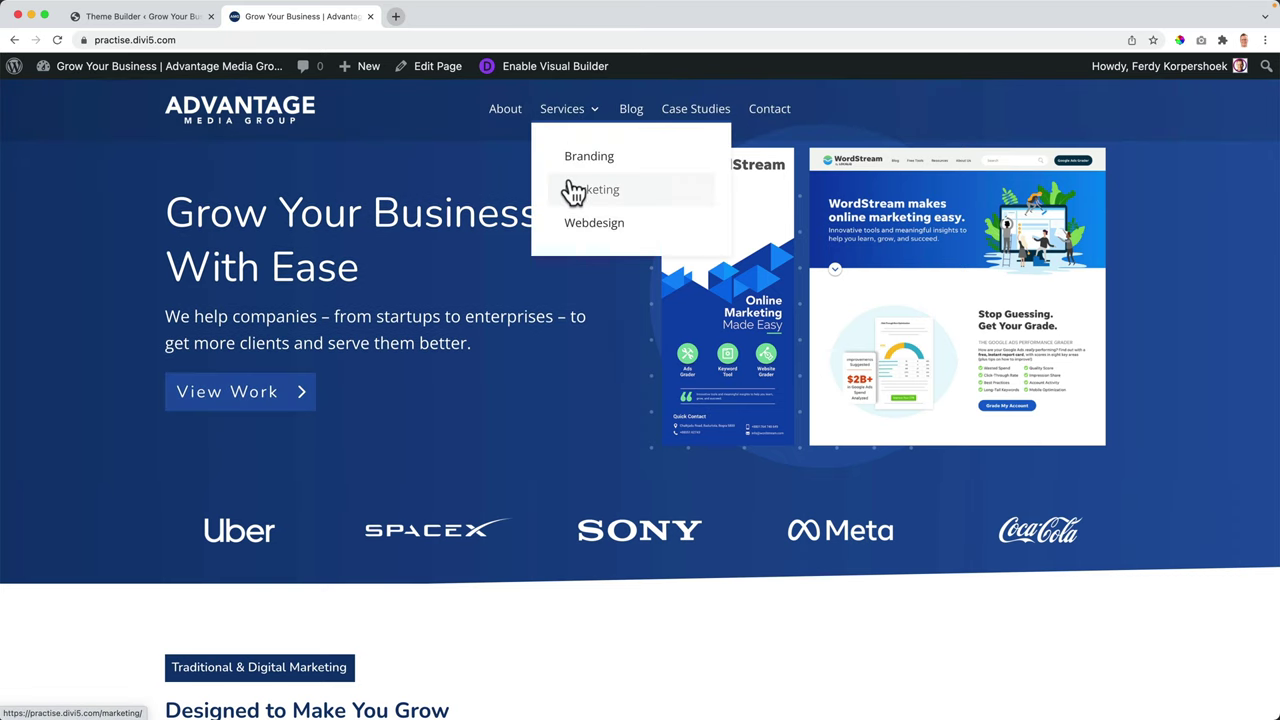
pyautogui.scroll(-3, 450, 290)
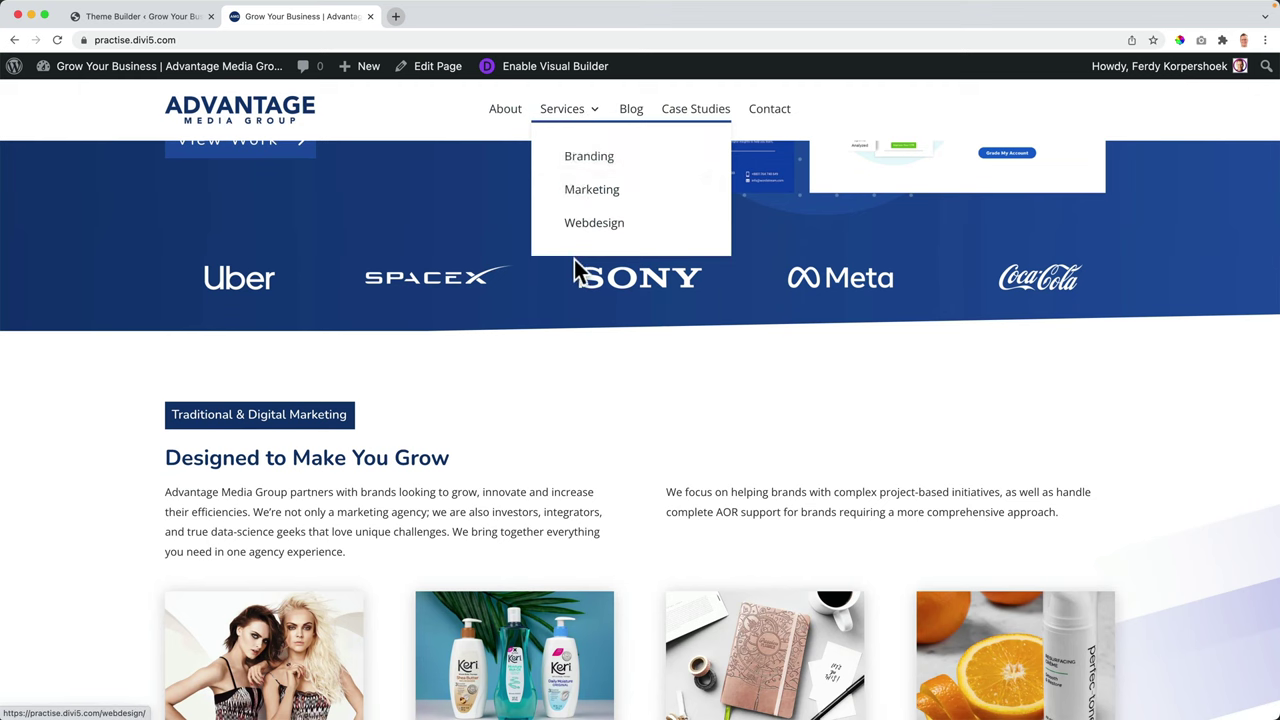
pyautogui.scroll(3, 474, 245)
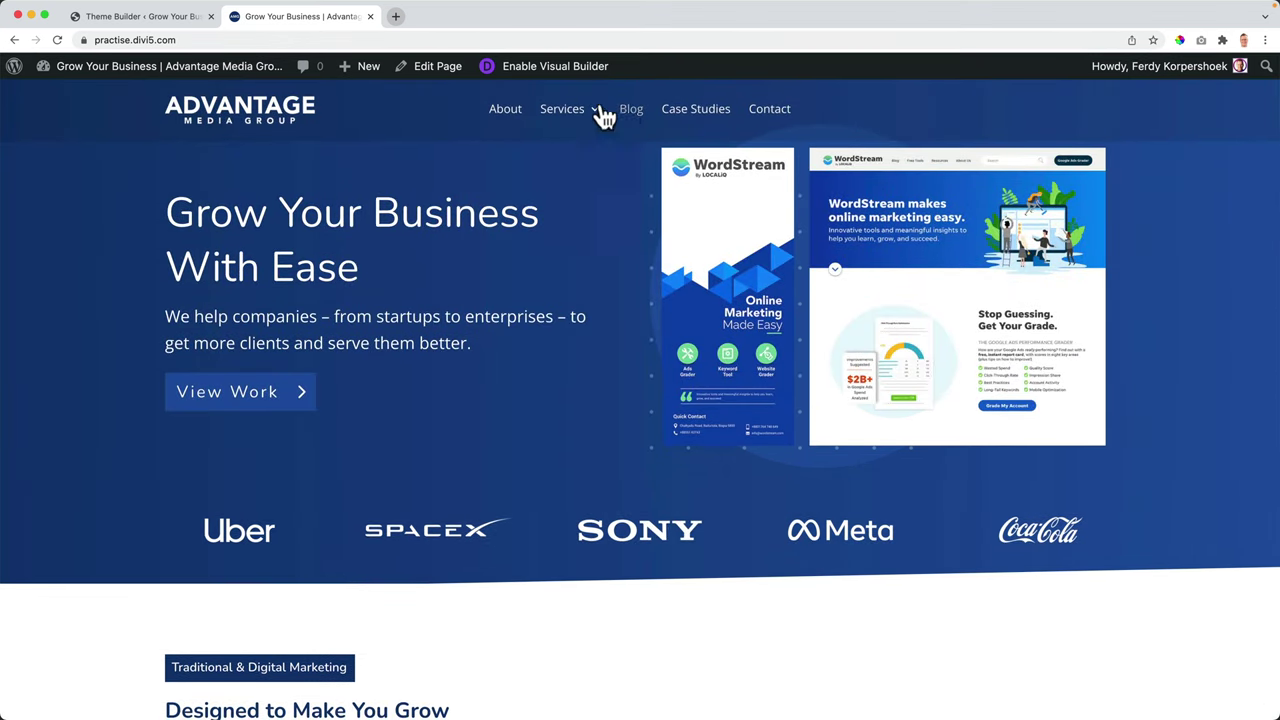
# Step: Return to the header layout and review the remaining design option groups in the menu module's settings
pyautogui.click(158, 22)
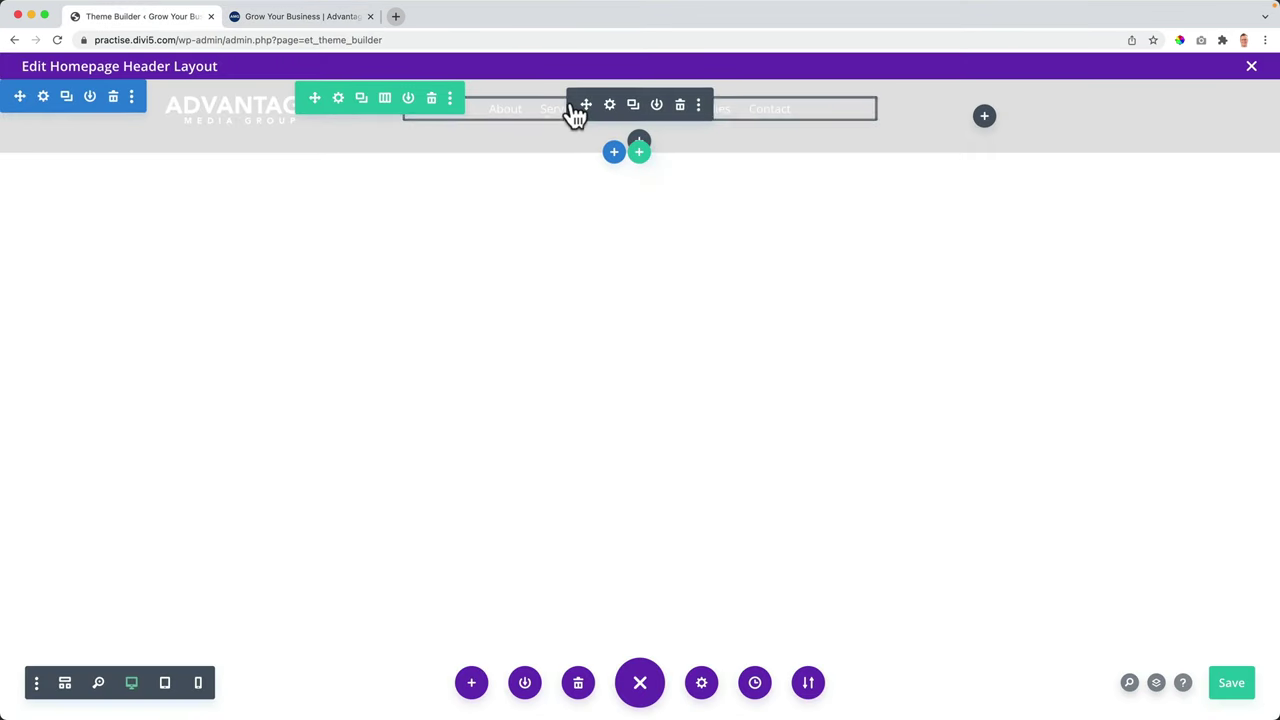
pyautogui.click(610, 105)
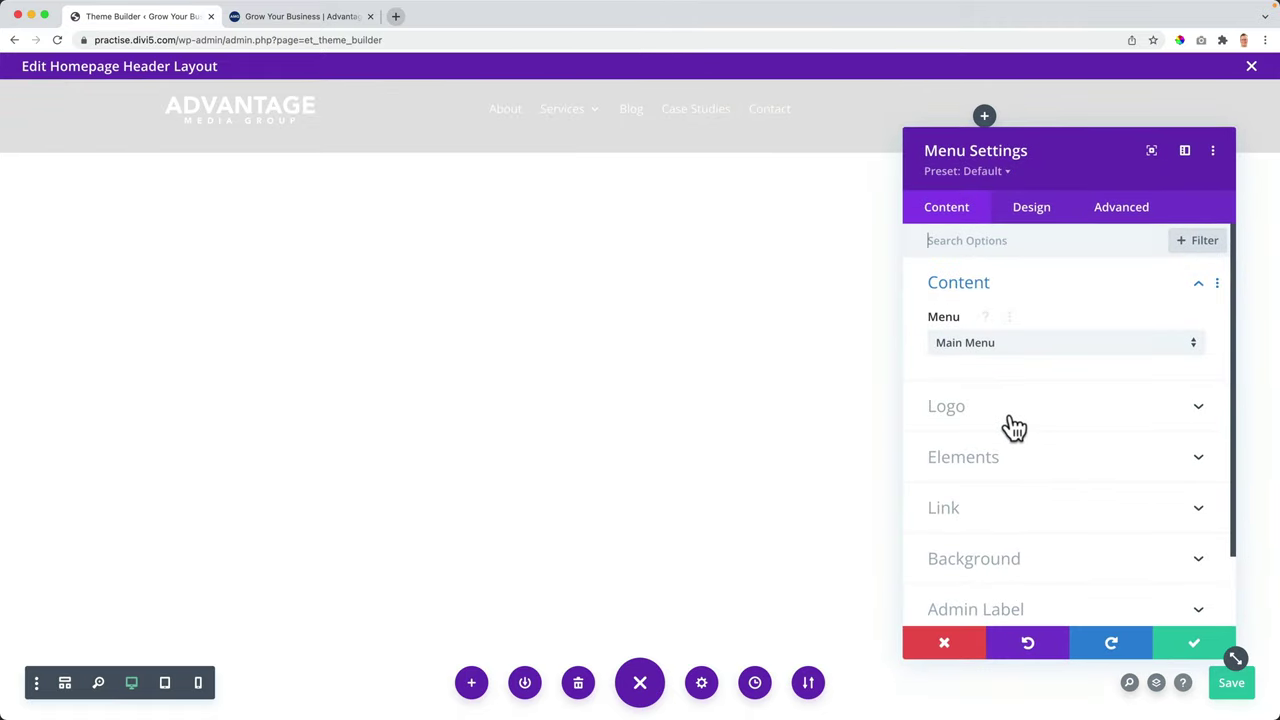
pyautogui.click(1030, 215)
pyautogui.scroll(-3, 1023, 425)
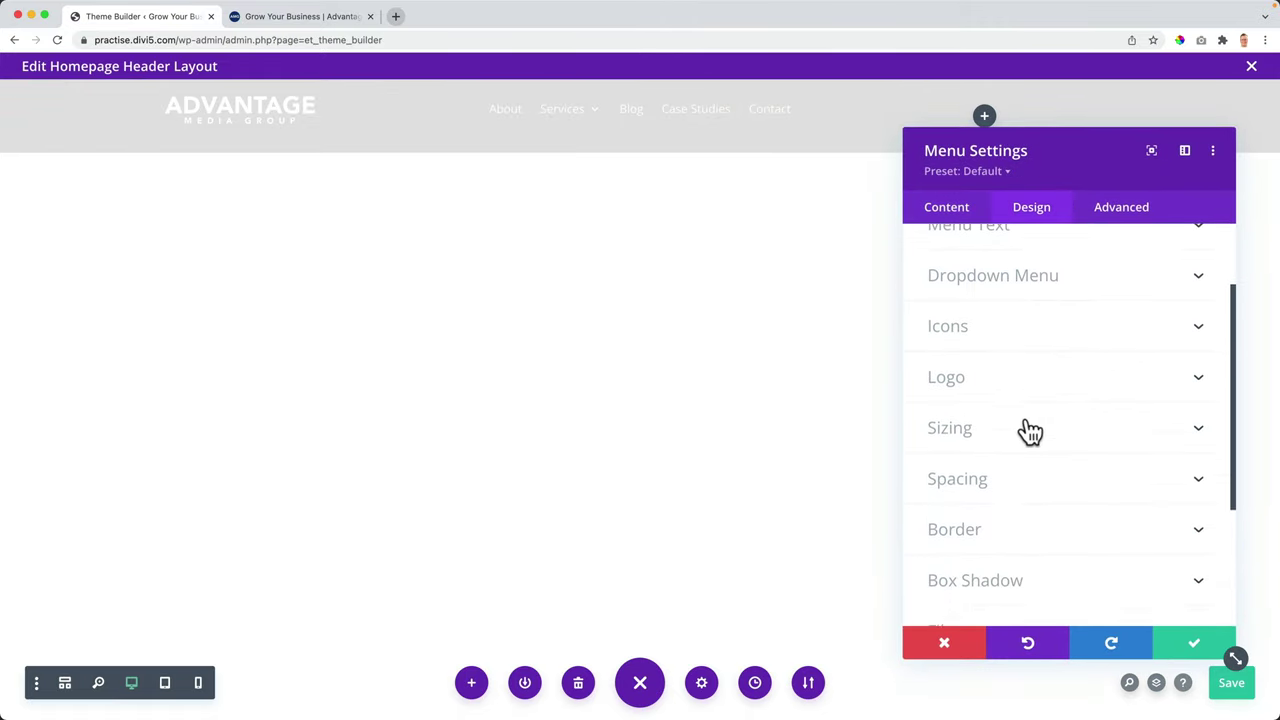
pyautogui.scroll(-4, 1023, 432)
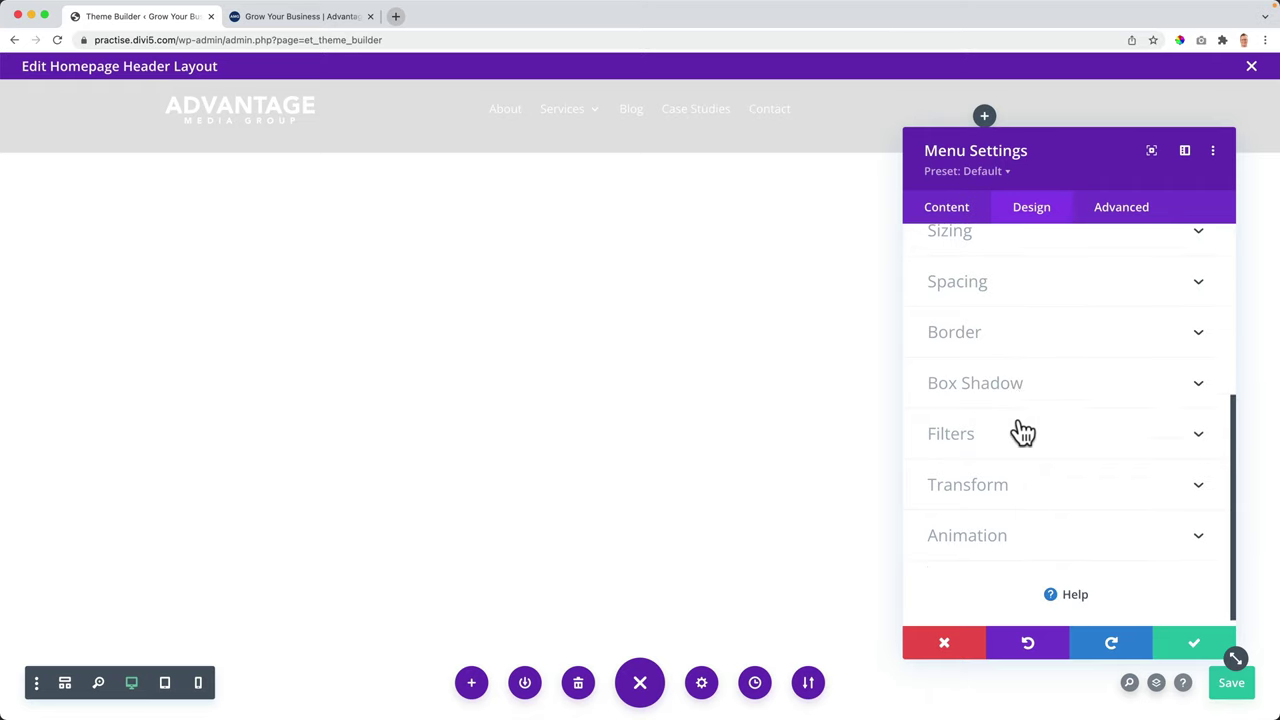
pyautogui.scroll(7, 1023, 471)
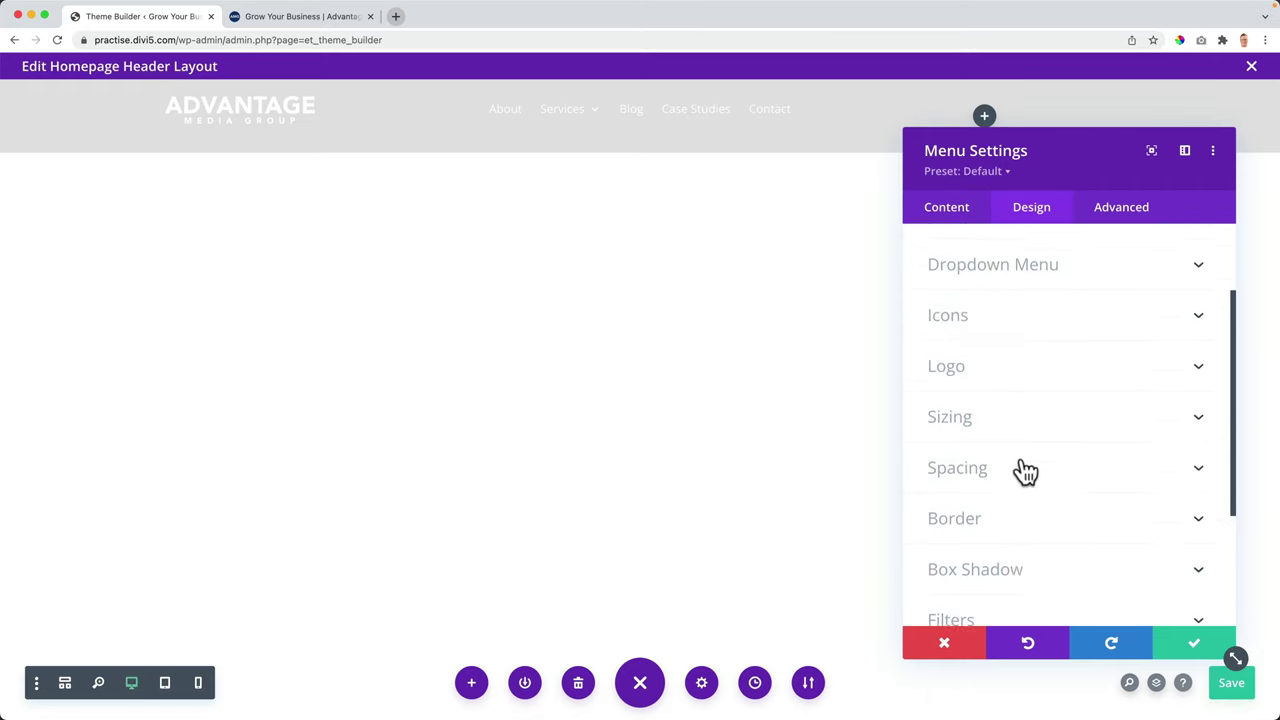
pyautogui.click(1188, 646)
# Step: Insert a Button module in the header's empty third column and move its settings window clear of the button
pyautogui.click(984, 118)
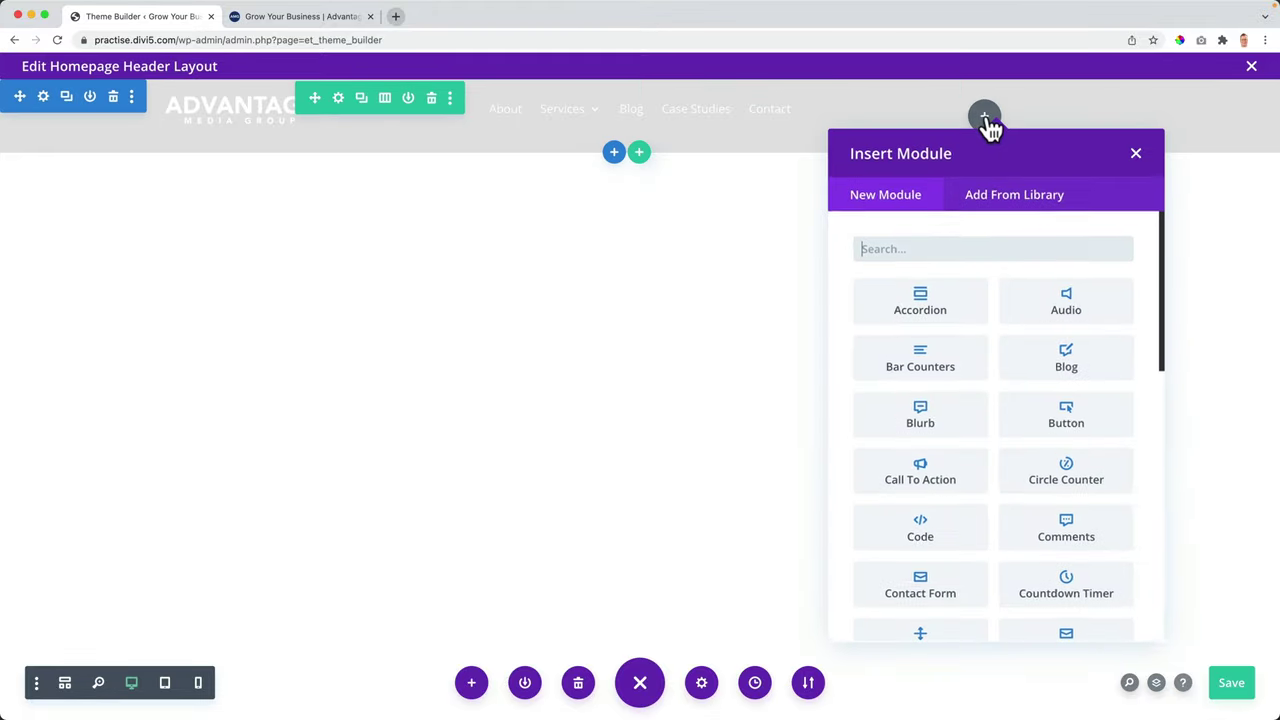
pyautogui.write('button')
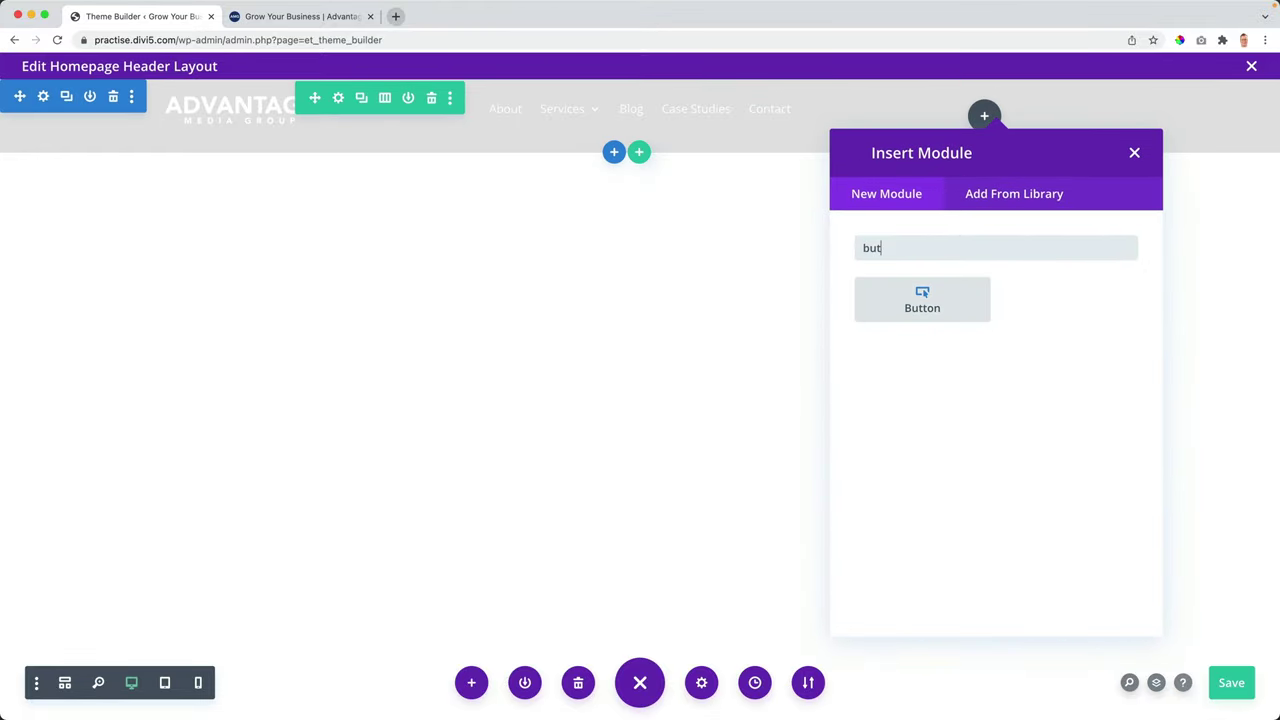
pyautogui.click(921, 302)
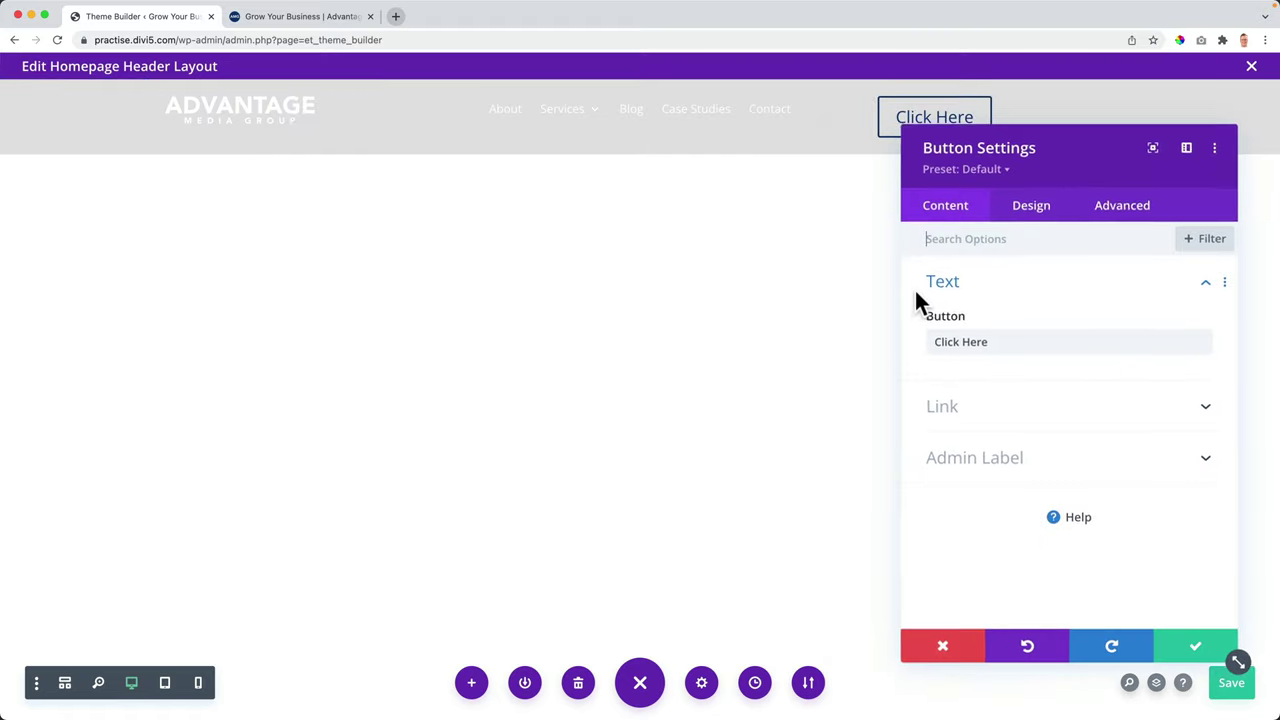
pyautogui.moveTo(1043, 160); pyautogui.dragTo(580, 196)
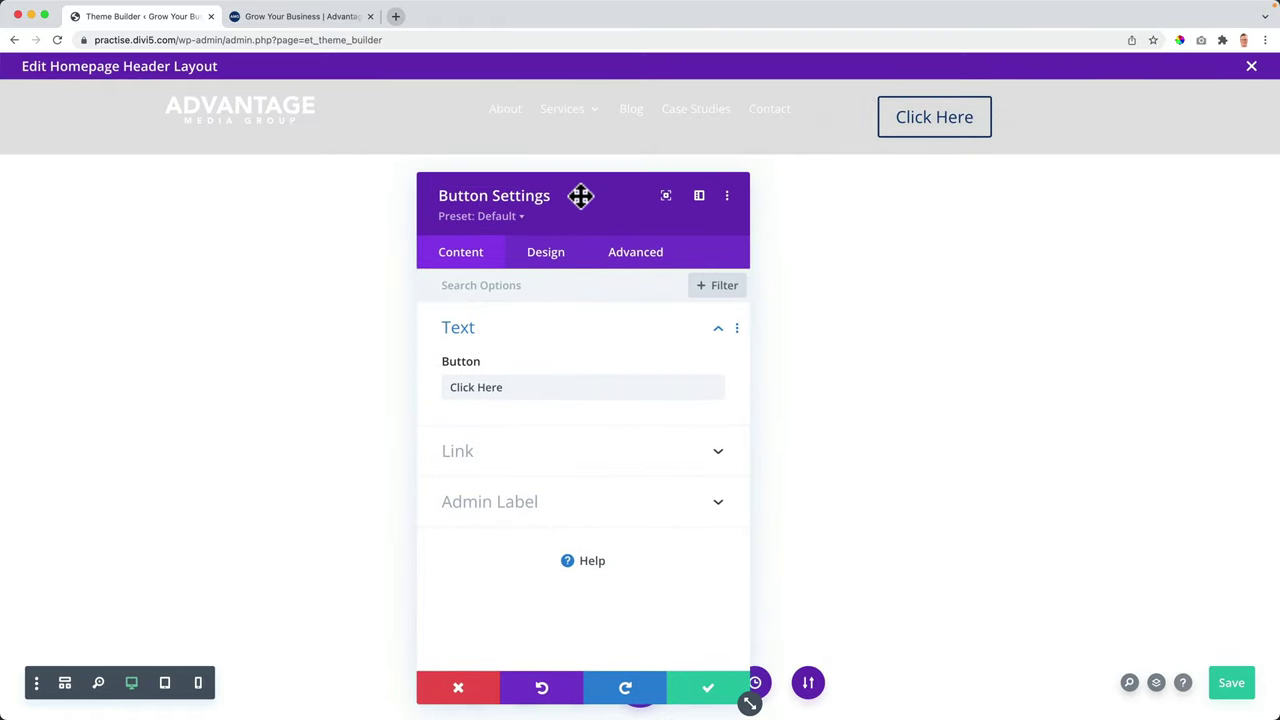
pyautogui.moveTo(587, 228); pyautogui.dragTo(666, 191)
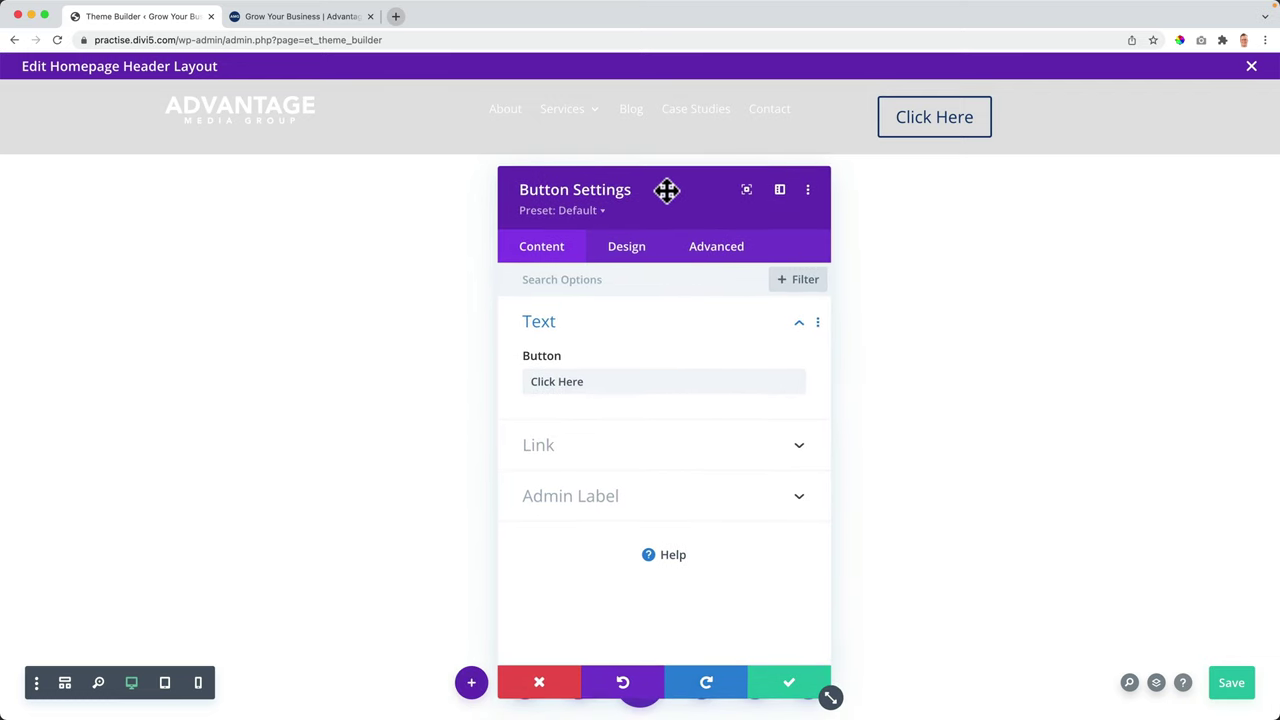
# Step: Set the header button's text to "Get Started" and open its link URL for editing
pyautogui.click(300, 18)
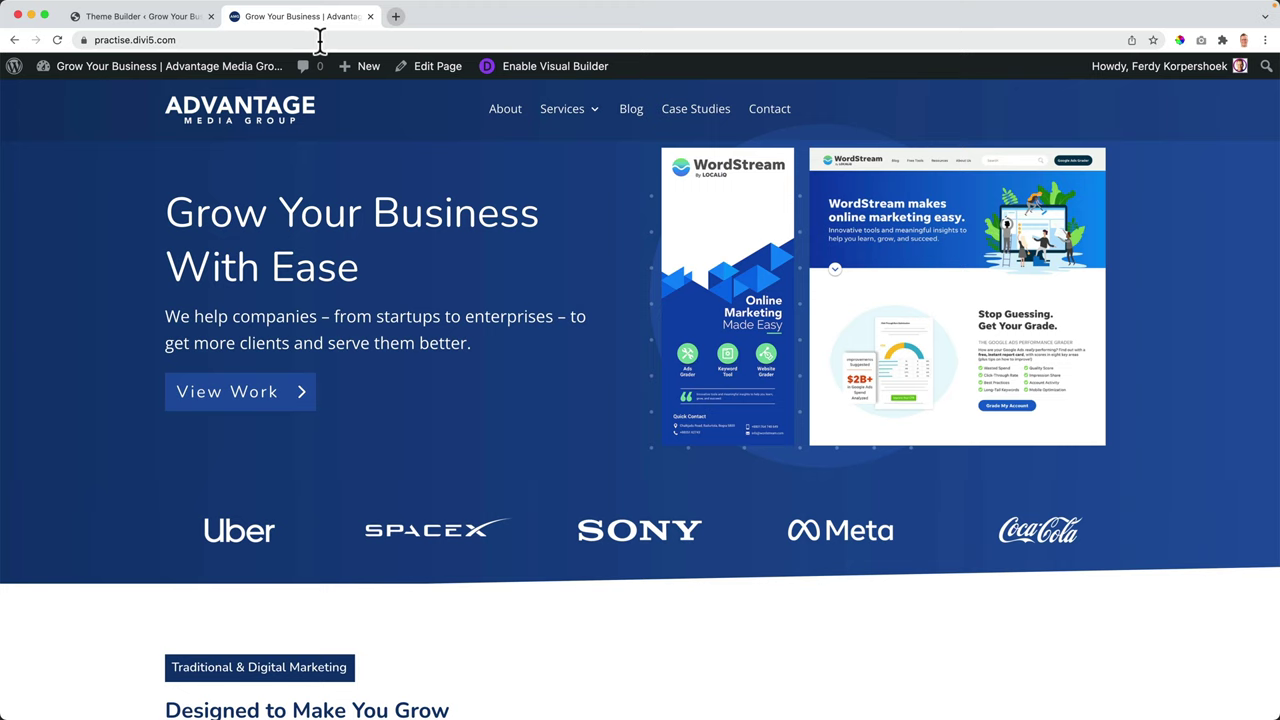
pyautogui.click(150, 18)
pyautogui.moveTo(587, 376); pyautogui.dragTo(537, 380)
pyautogui.write('Get Started')
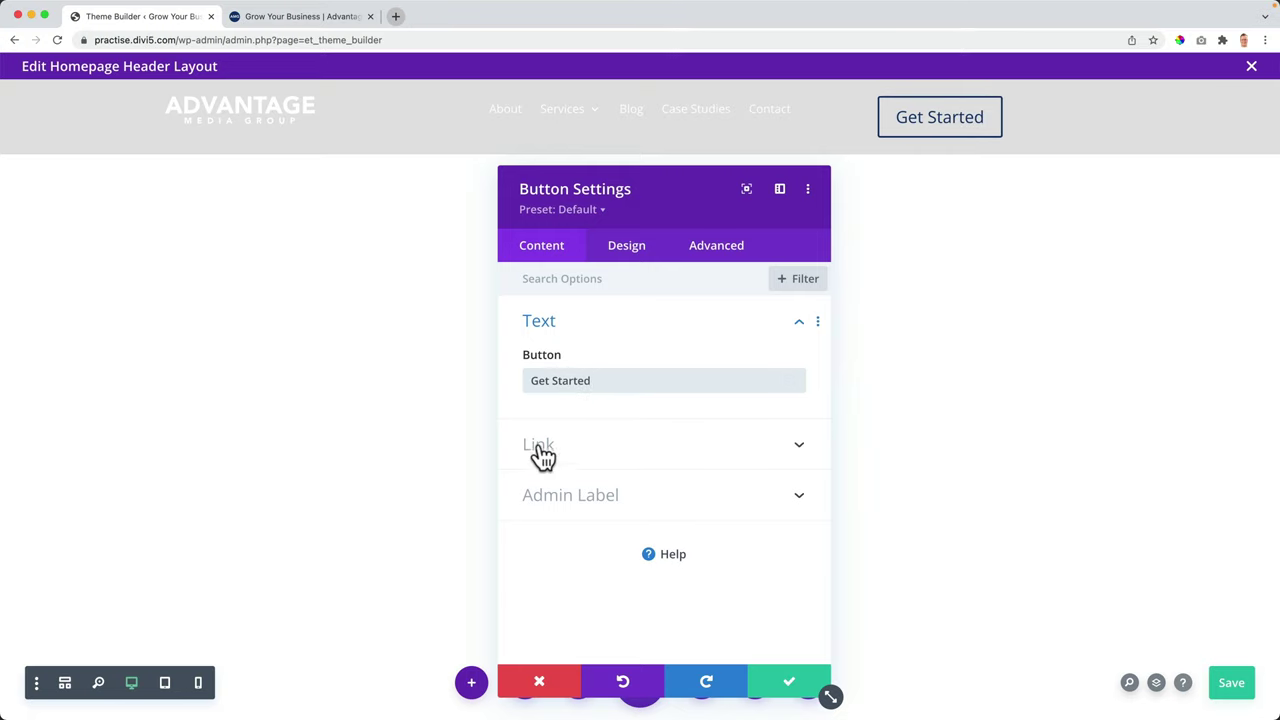
pyautogui.click(540, 447)
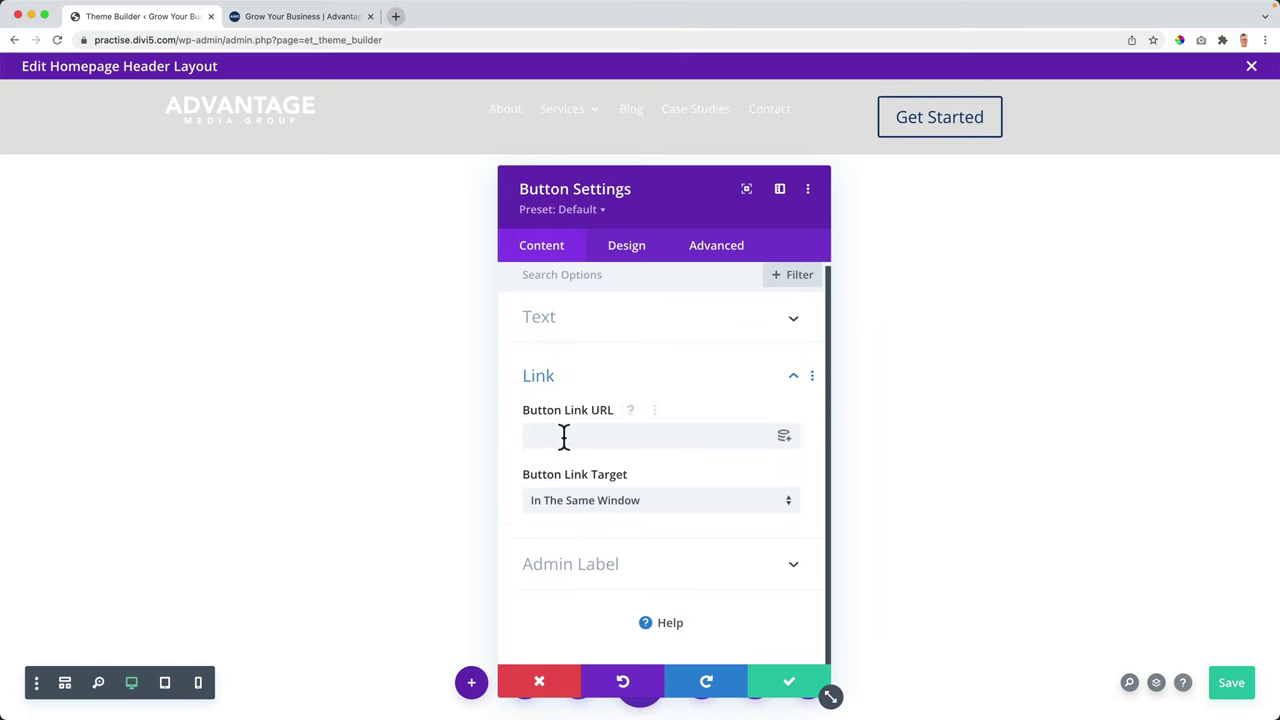
pyautogui.click(563, 437)
# Step: Align the Get Started button to the right and set its text color to Light
pyautogui.click(627, 250)
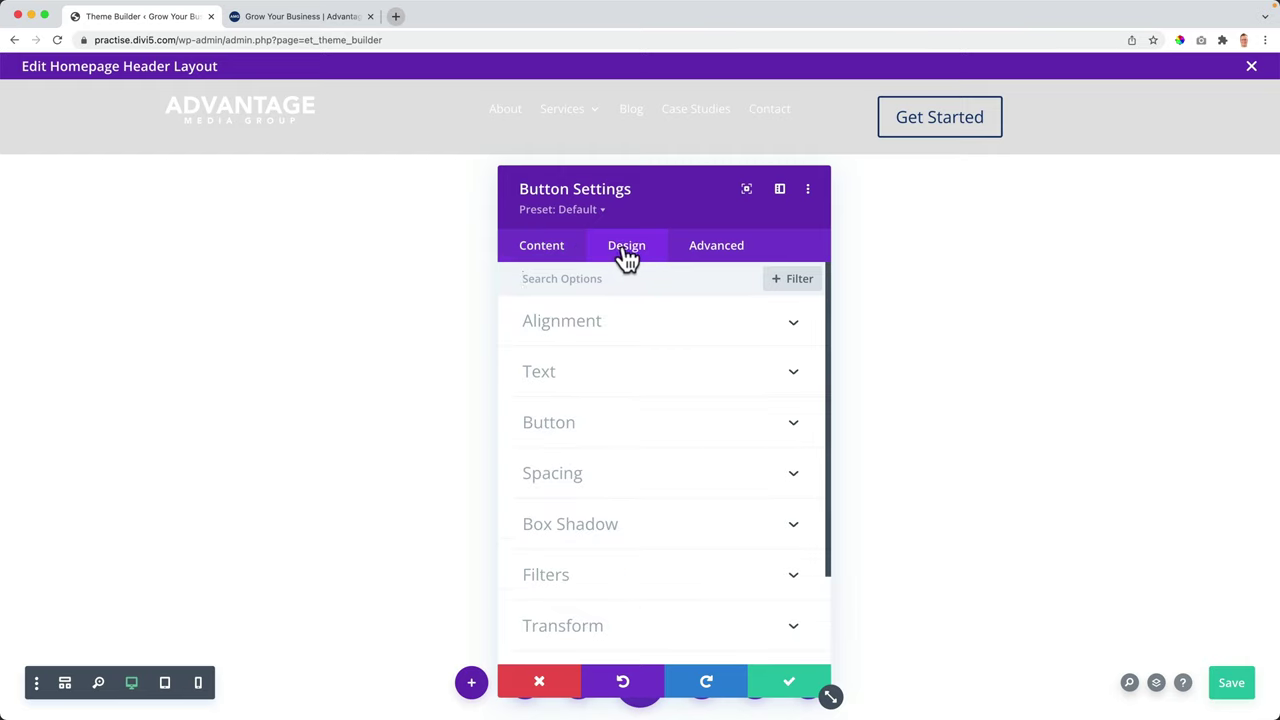
pyautogui.click(586, 325)
pyautogui.click(752, 390)
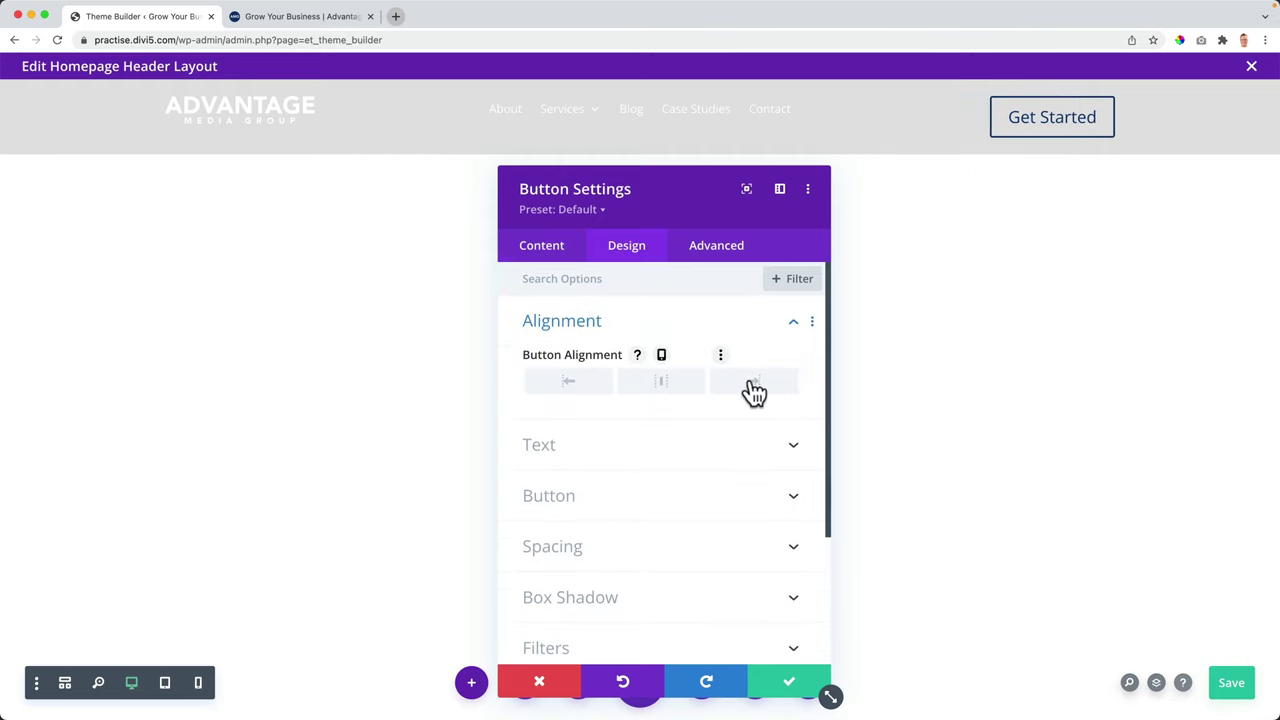
pyautogui.click(585, 450)
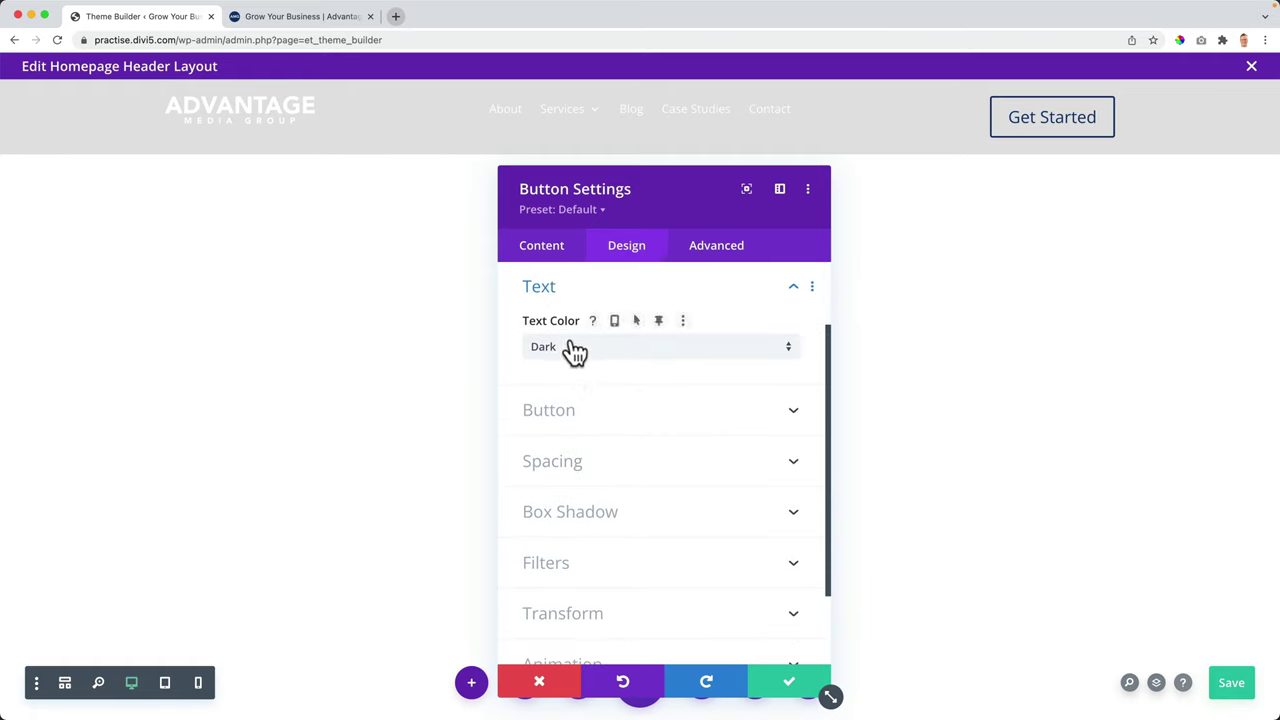
pyautogui.click(577, 355)
pyautogui.click(569, 362)
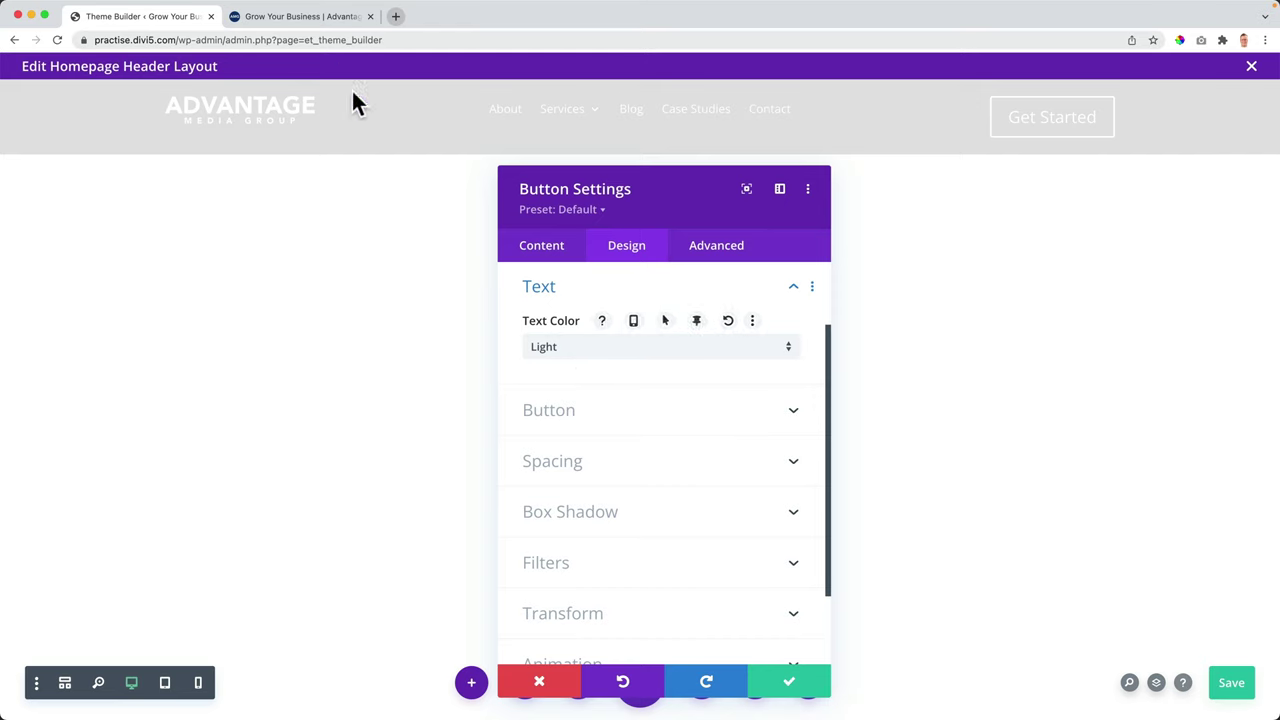
# Step: Save the header layout and reload the live homepage to check the header button
pyautogui.press('super+s')
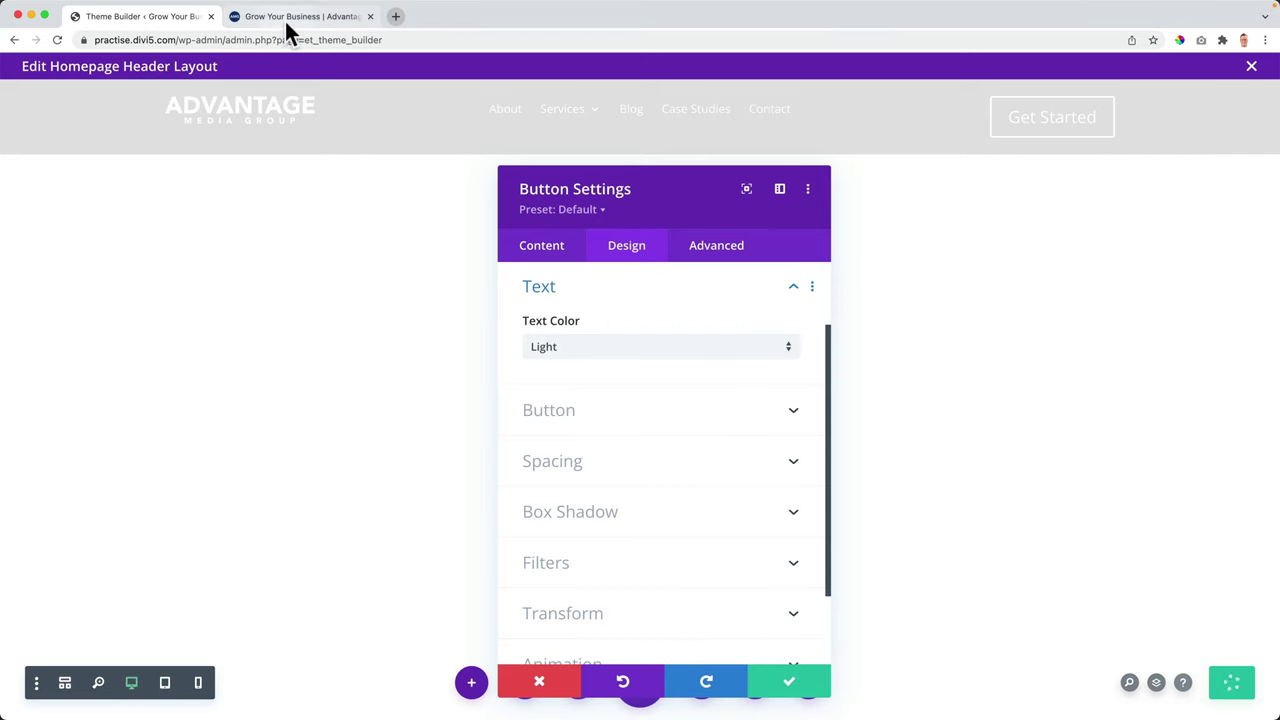
pyautogui.click(288, 20)
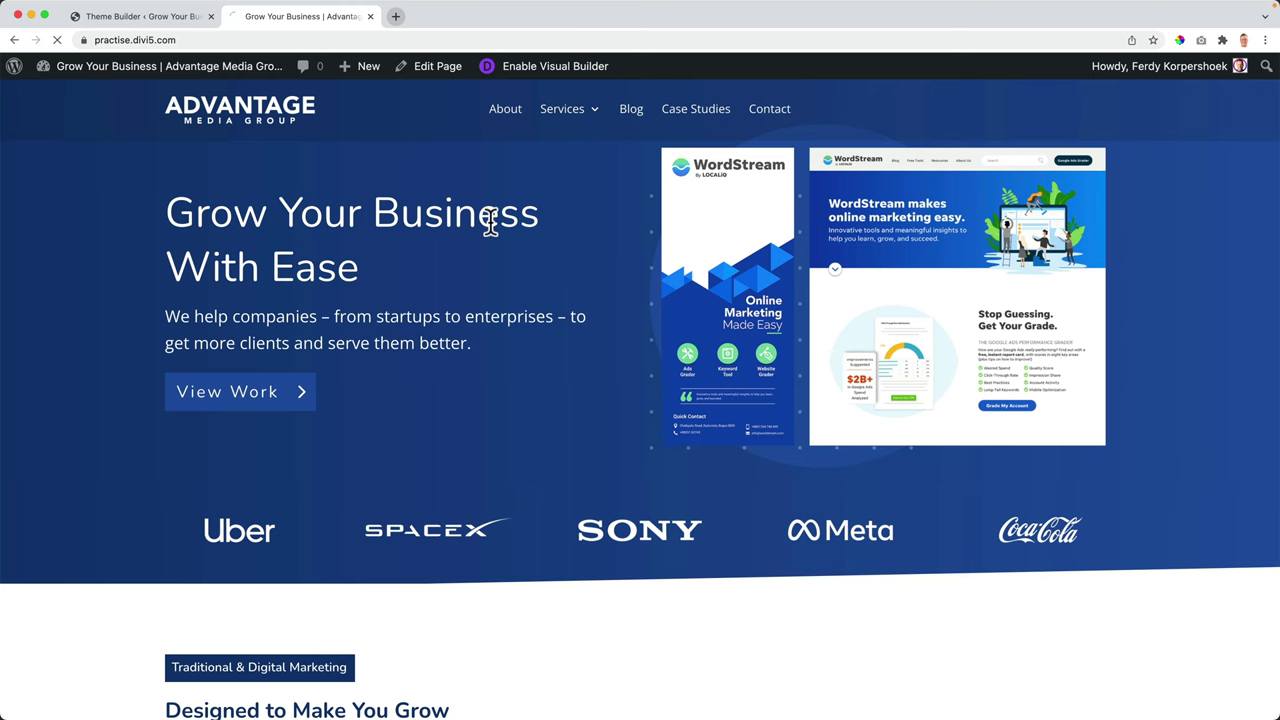
pyautogui.press('super+r')
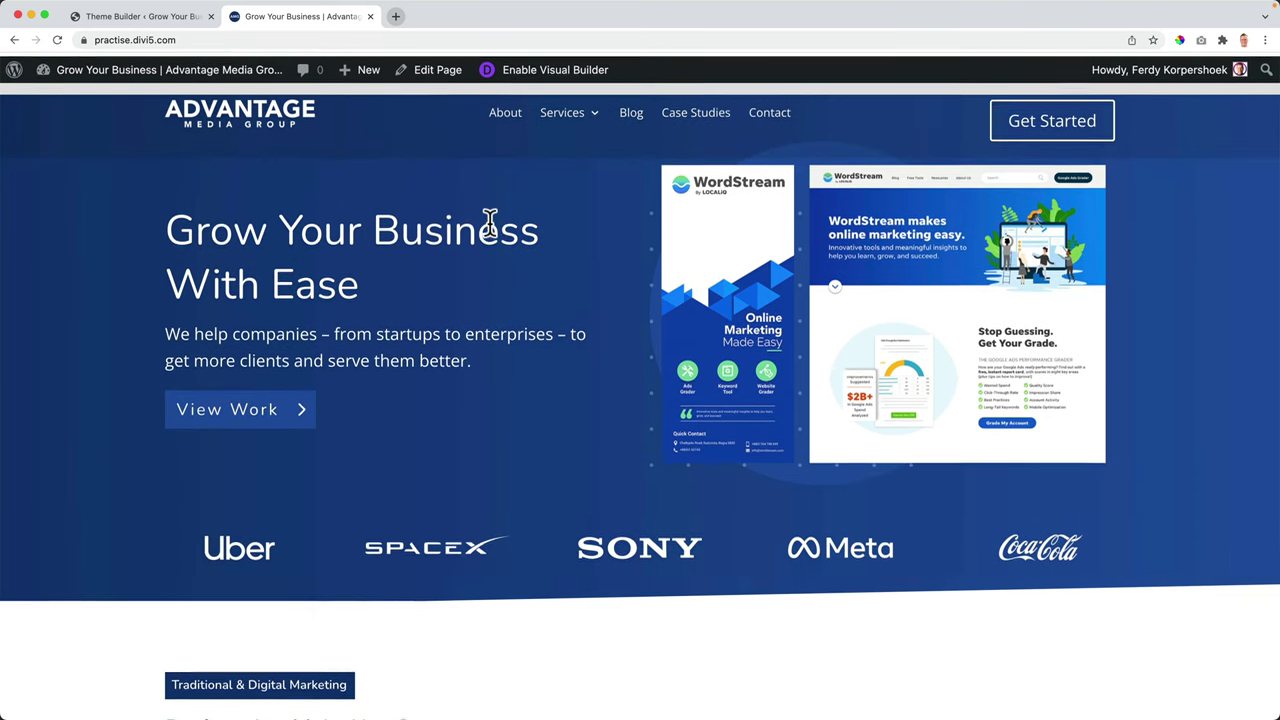
# Step: Return to the header layout, enable custom styles for the Get Started button and set its text size to 15px
pyautogui.click(160, 17)
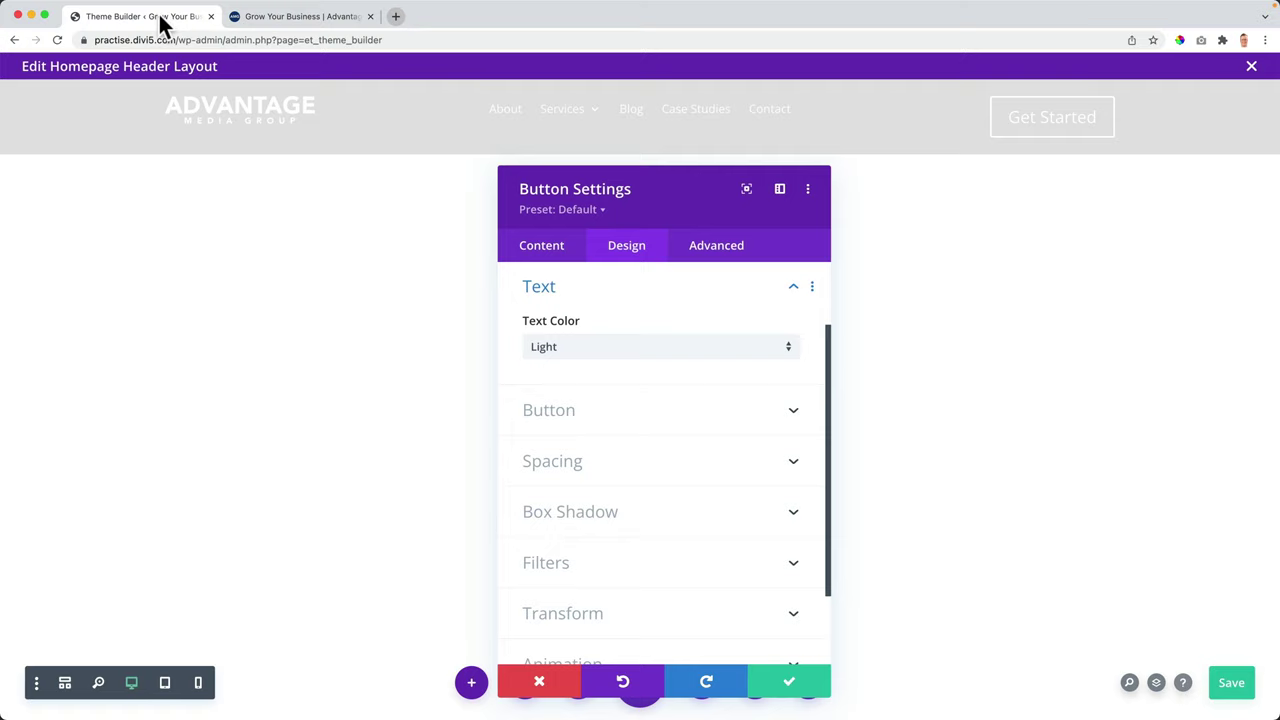
pyautogui.click(583, 420)
pyautogui.click(555, 368)
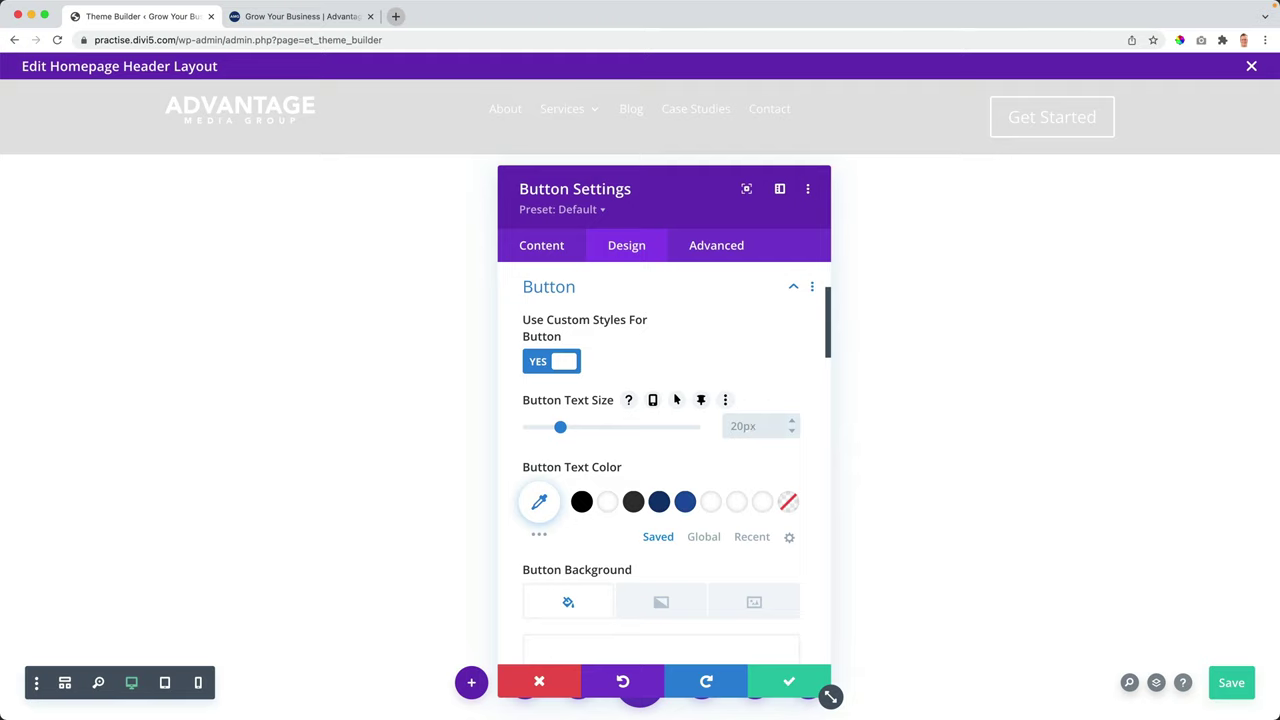
pyautogui.click(745, 426)
pyautogui.write('16px')
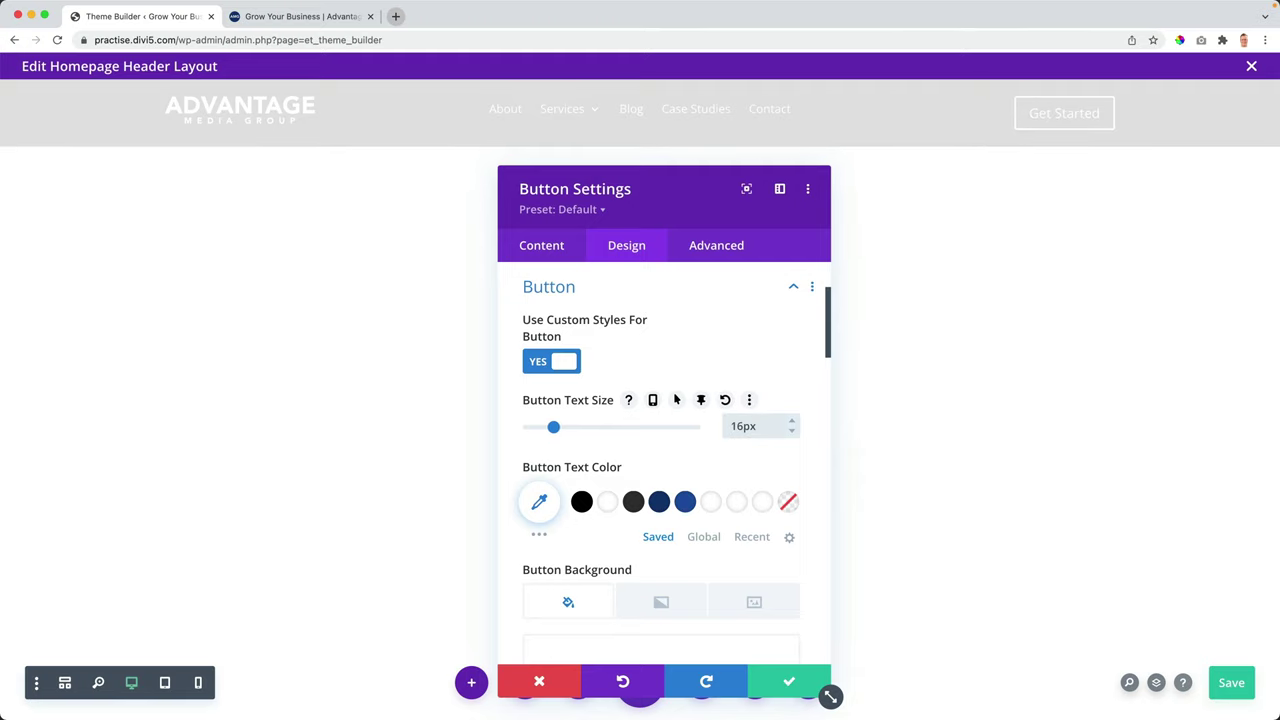
pyautogui.press('Down')
pyautogui.press('Down')
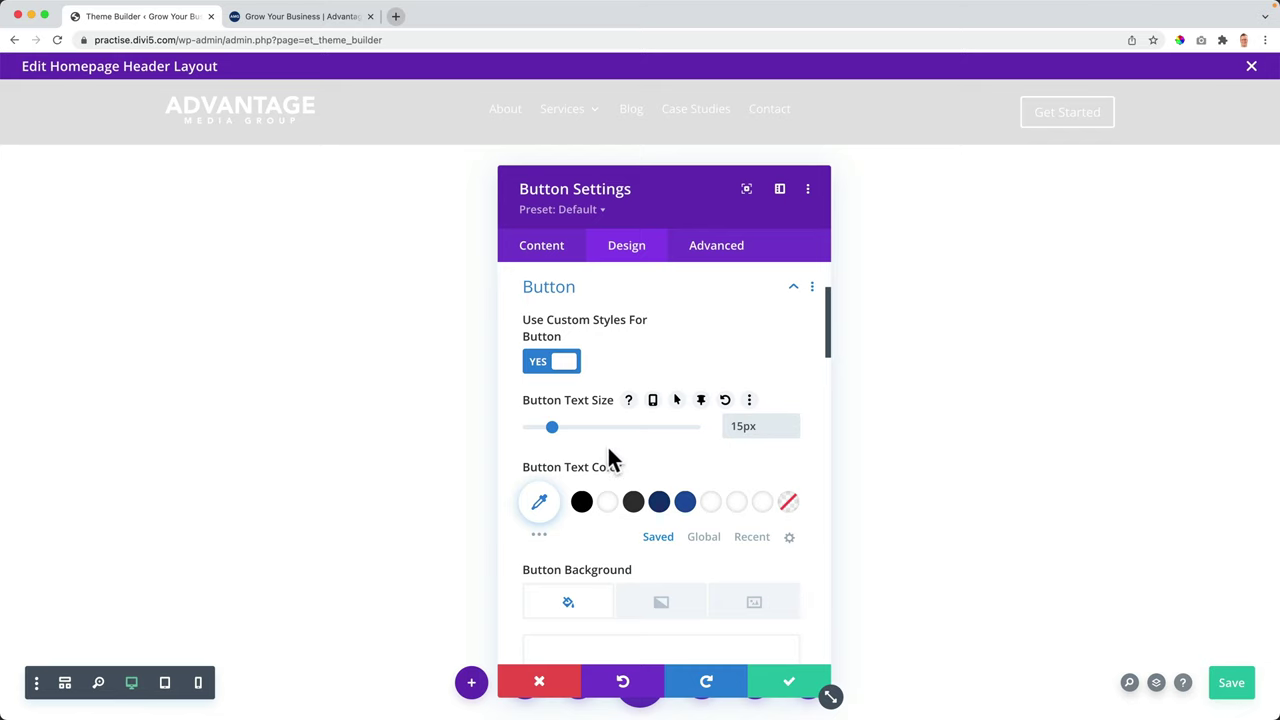
# Step: Set the button's text color to white and its background color to dark blue #0f3875
pyautogui.click(607, 506)
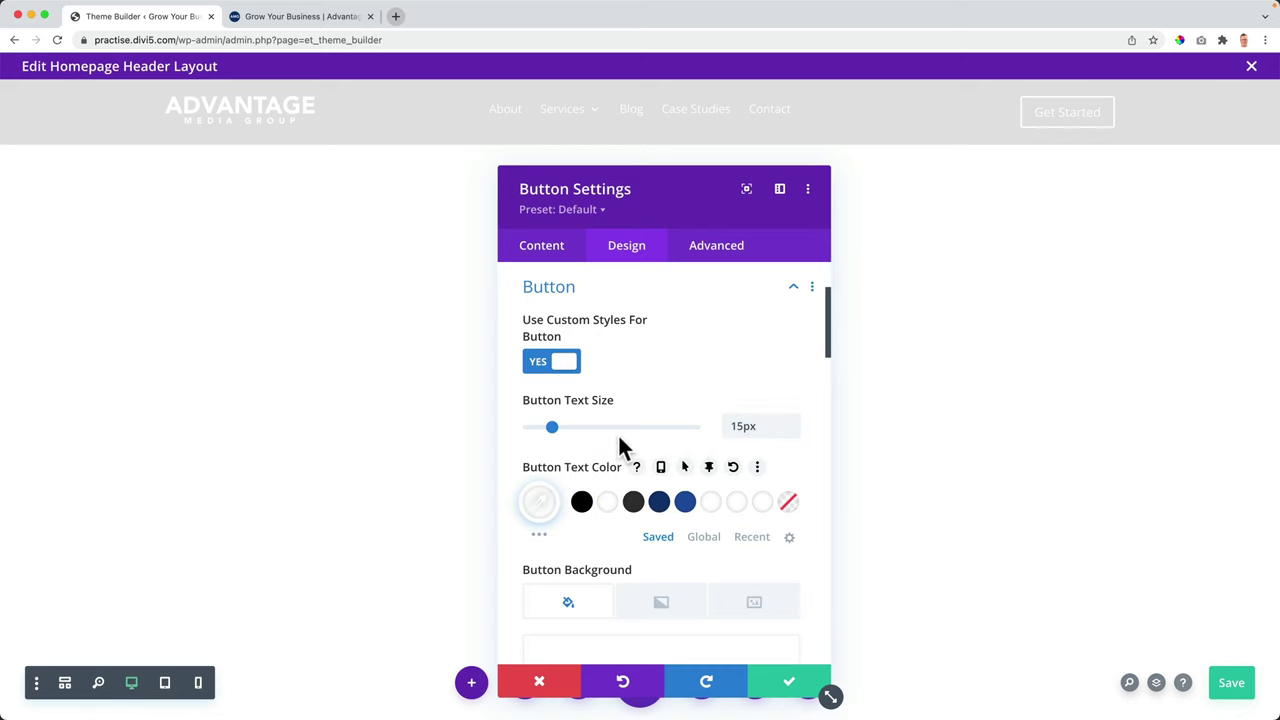
pyautogui.scroll(-5, 620, 445)
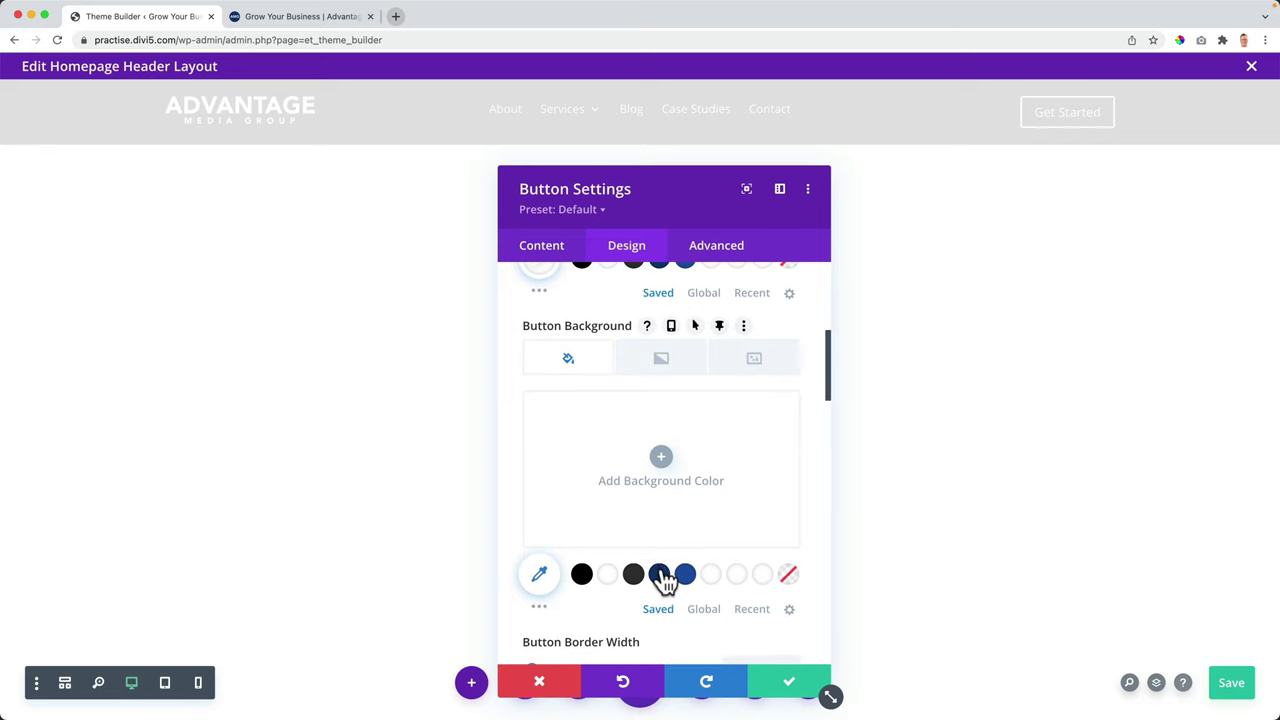
pyautogui.click(660, 576)
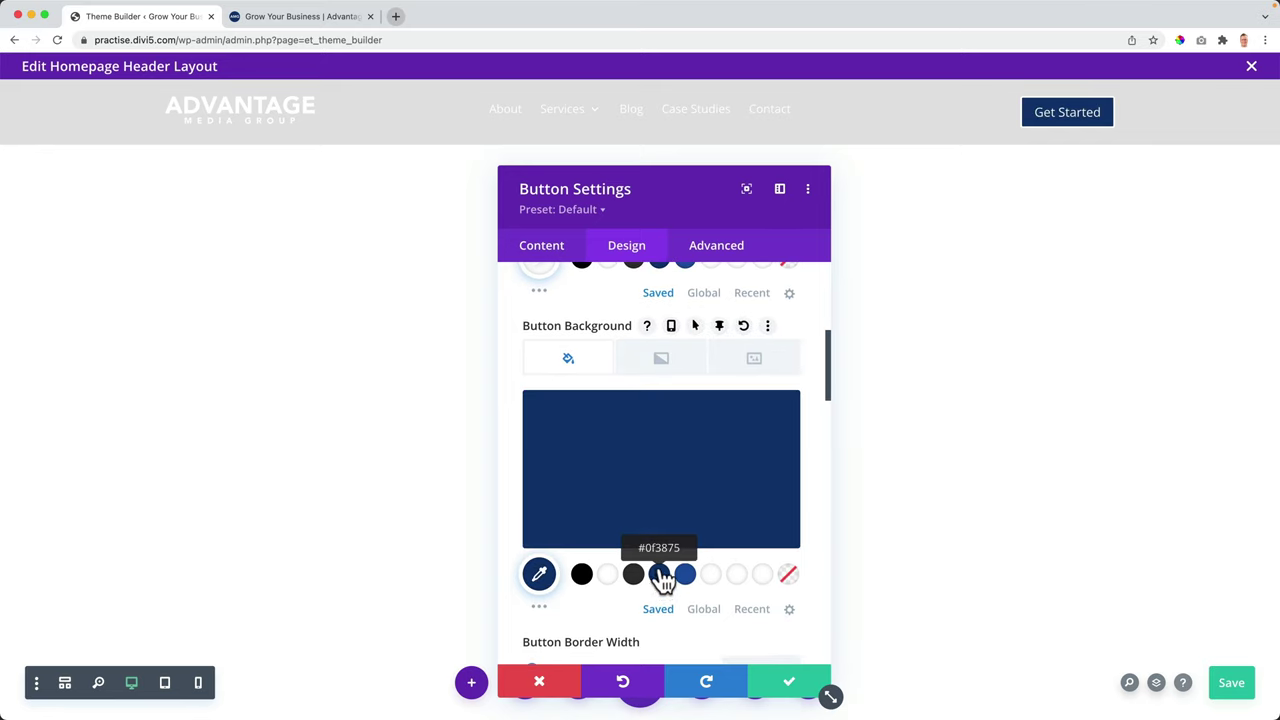
# Step: Set the button's border color to dark blue #0f3875 and its border radius to 0px
pyautogui.scroll(-3, 663, 543)
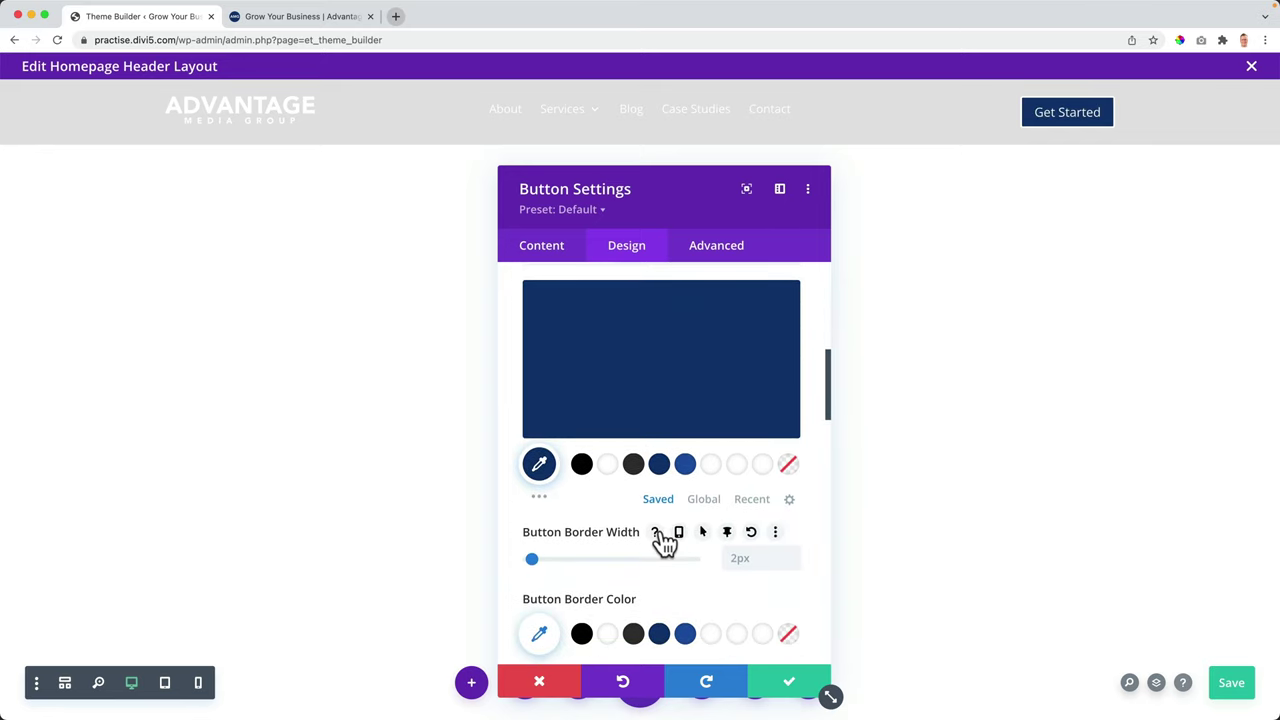
pyautogui.scroll(-2, 663, 540)
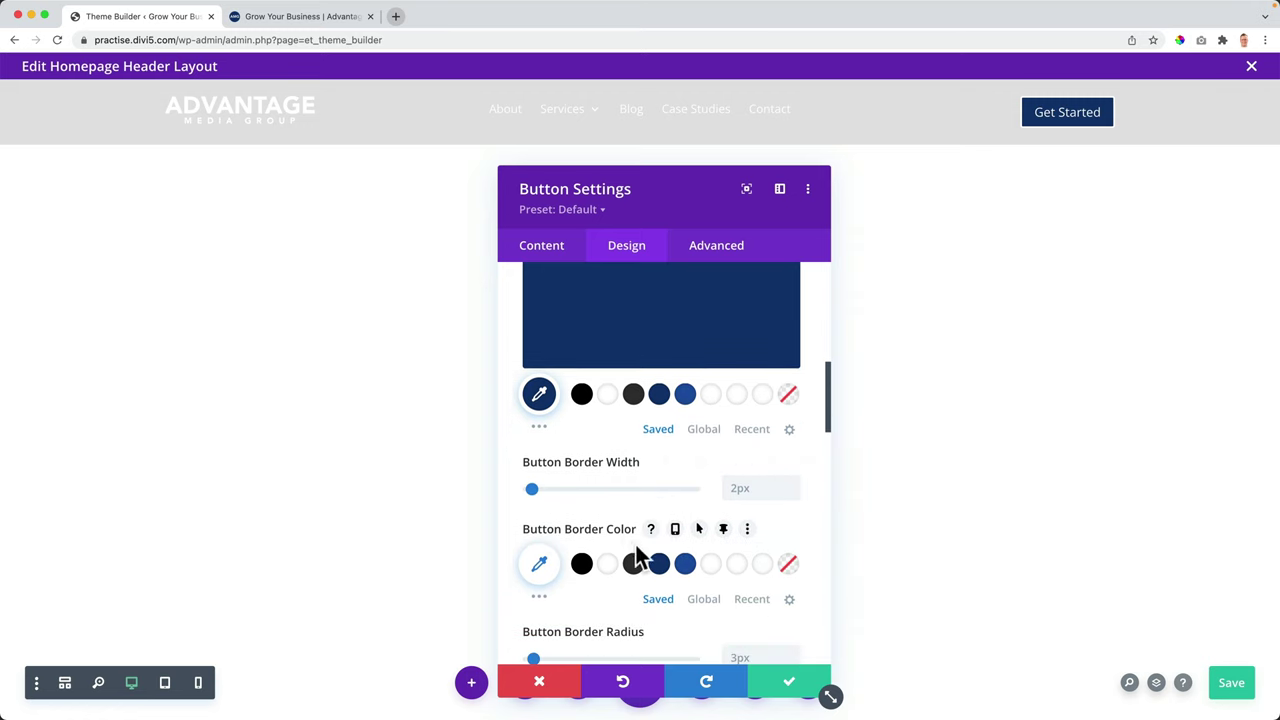
pyautogui.click(659, 566)
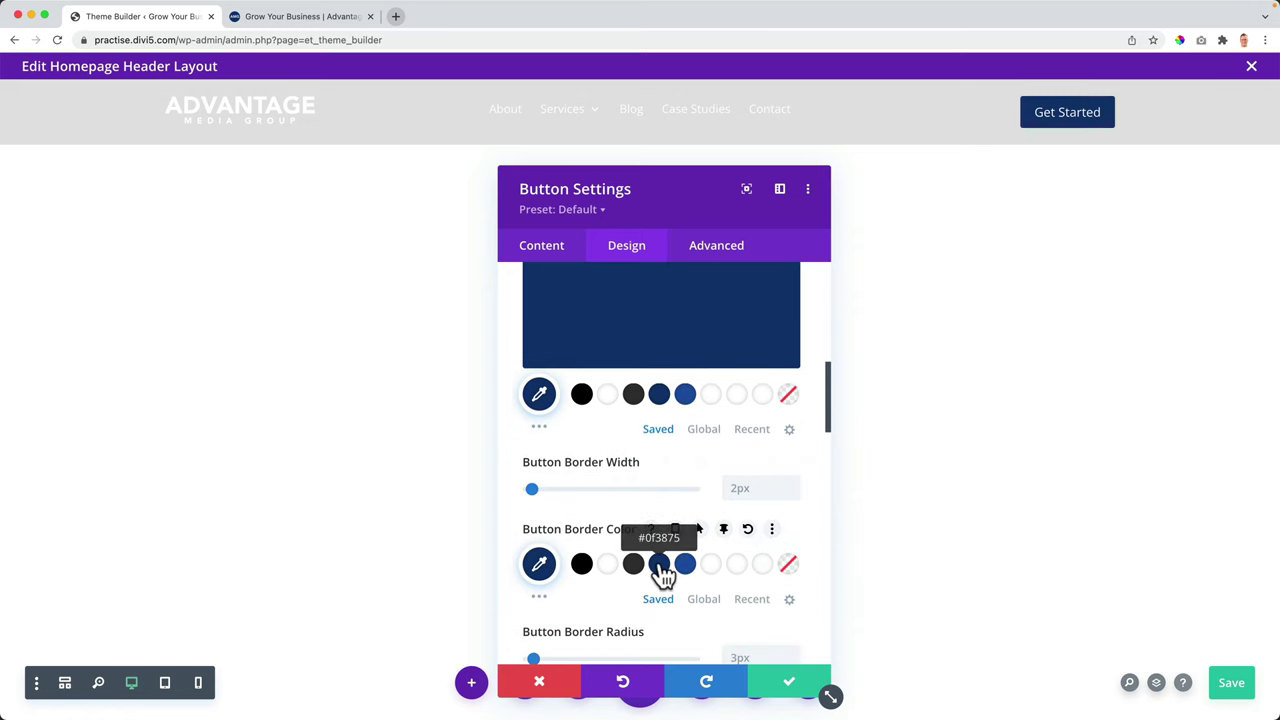
pyautogui.scroll(-4, 663, 555)
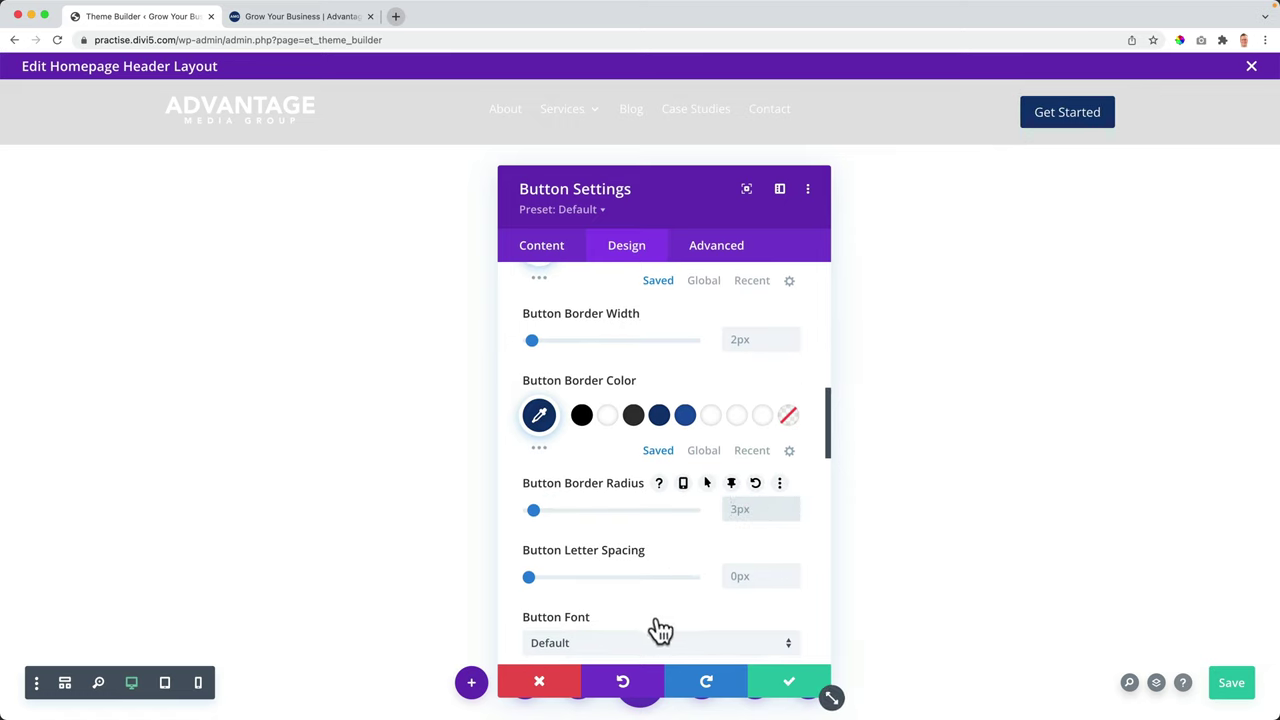
pyautogui.press('Down')
pyautogui.press('Down')
pyautogui.press('Down')
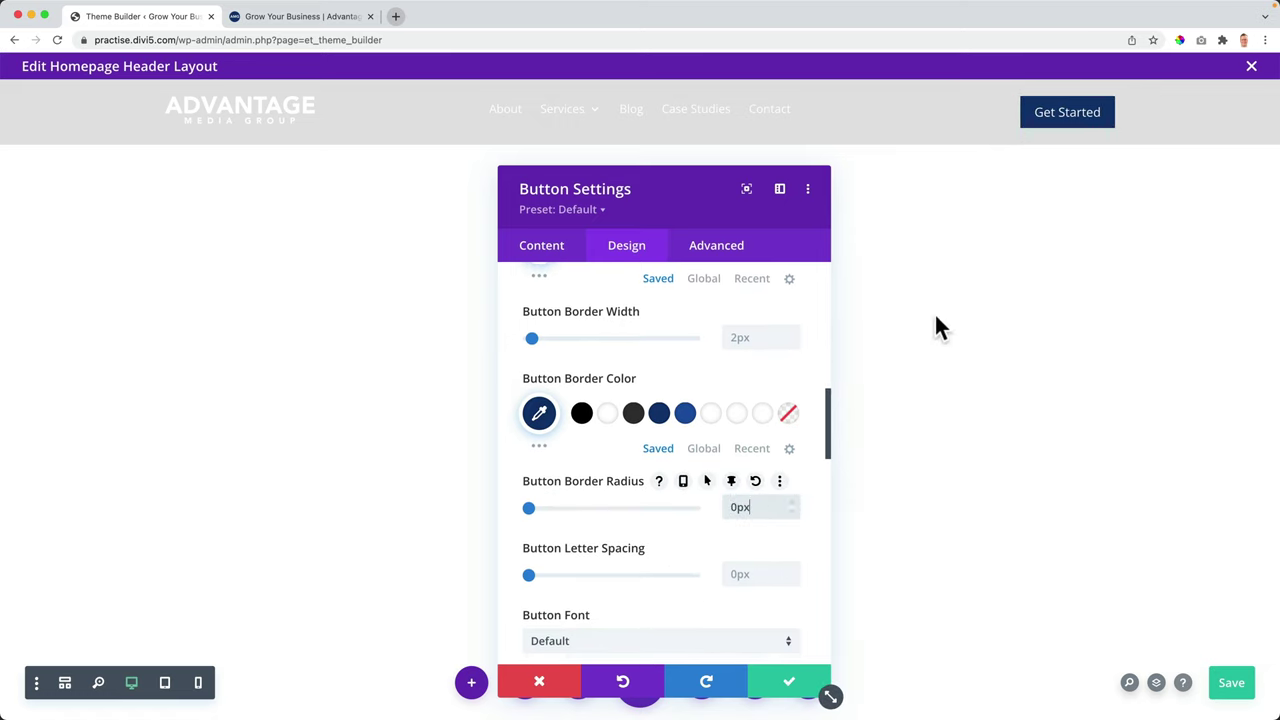
# Step: Make the button text all uppercase and set its text size to 13px
pyautogui.scroll(-3, 680, 500)
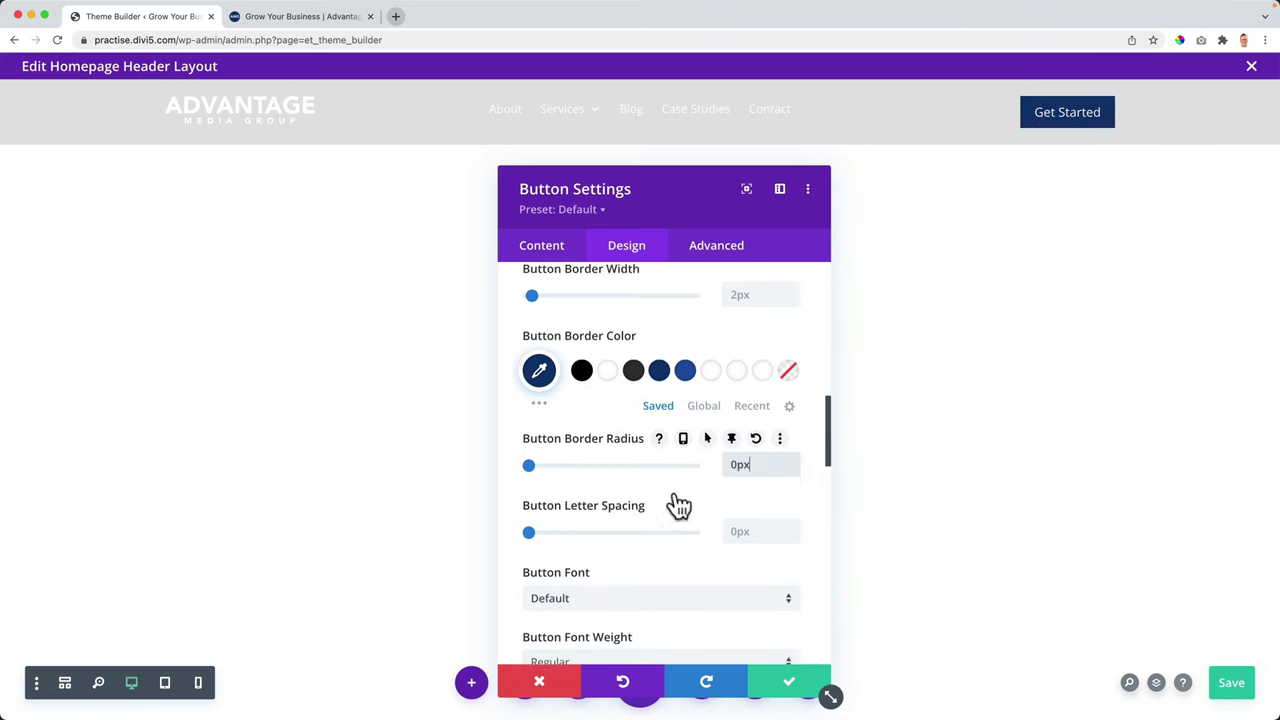
pyautogui.scroll(-4, 679, 505)
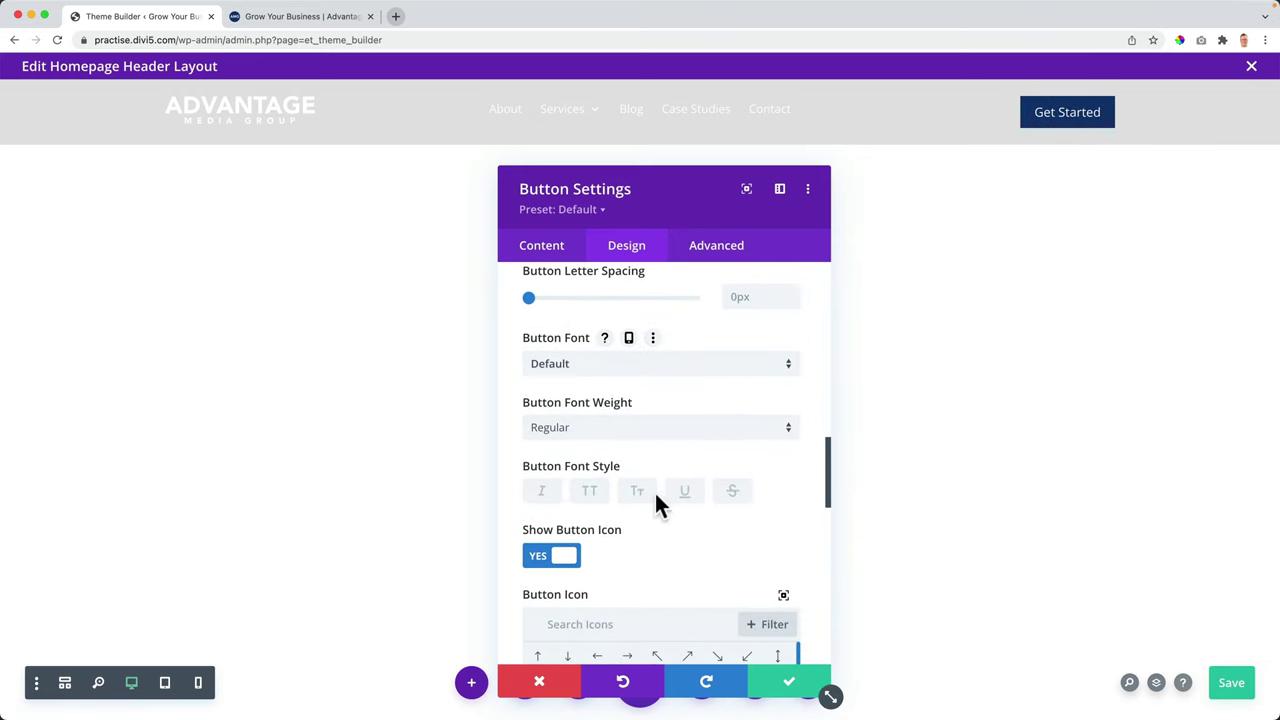
pyautogui.click(594, 497)
pyautogui.scroll(8, 637, 530)
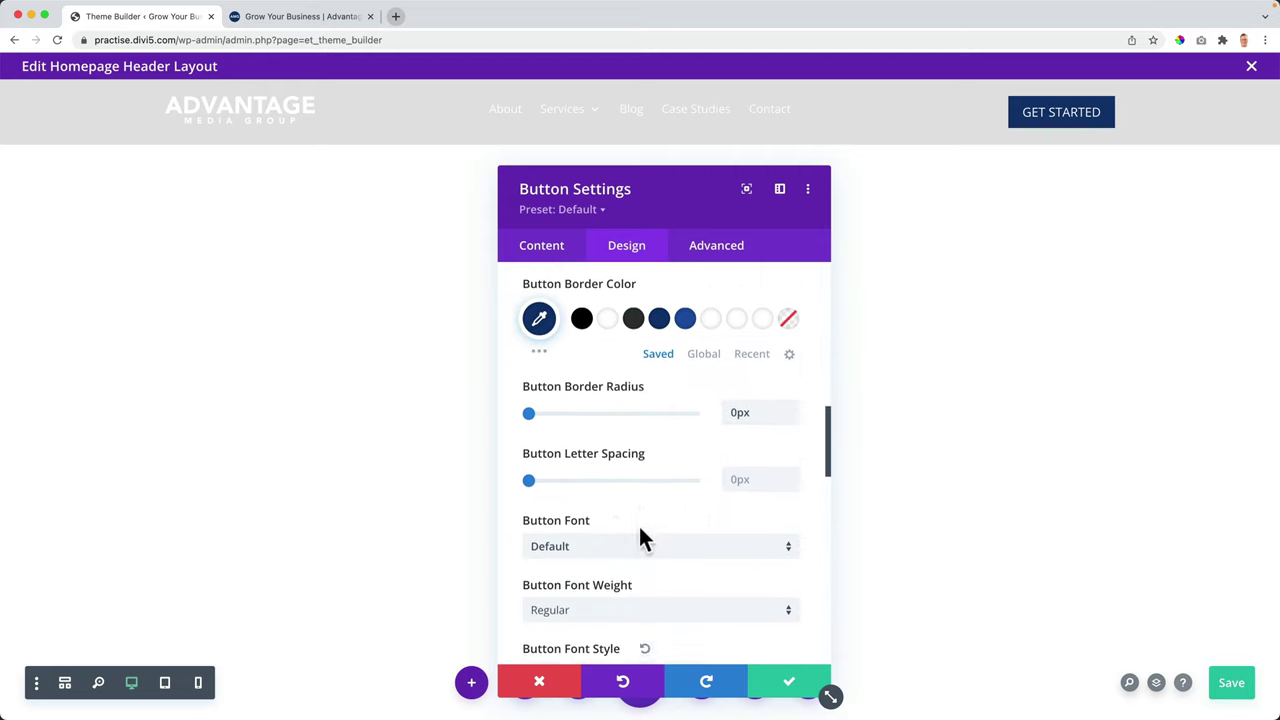
pyautogui.scroll(10, 693, 487)
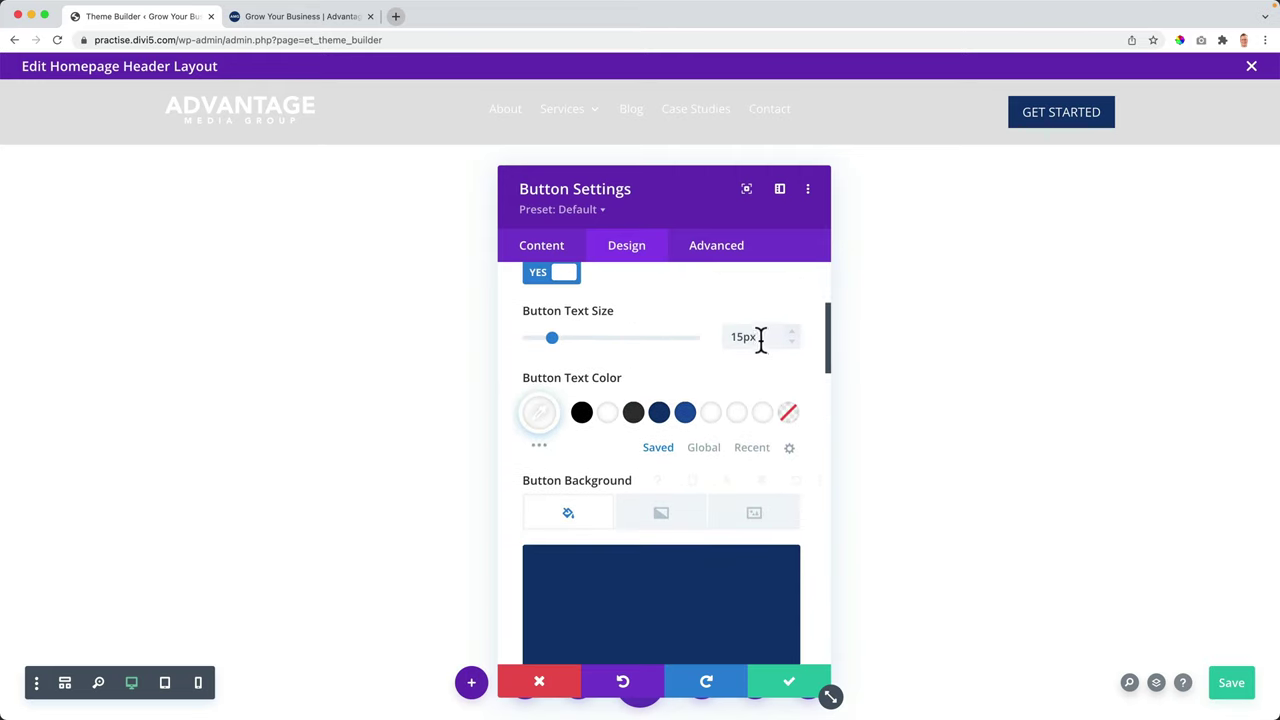
pyautogui.click(760, 338)
pyautogui.press('Down')
pyautogui.press('Down')
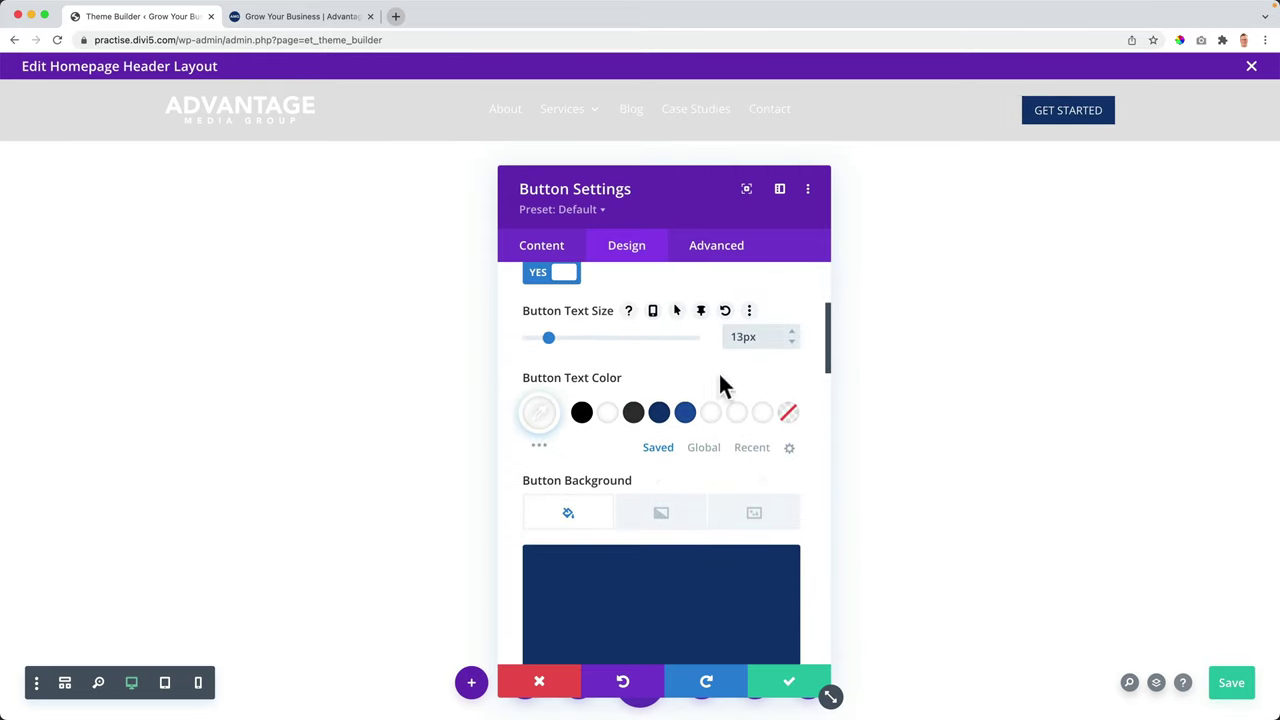
# Step: Set the button font to Nunito with the Bold font weight
pyautogui.scroll(-10, 724, 385)
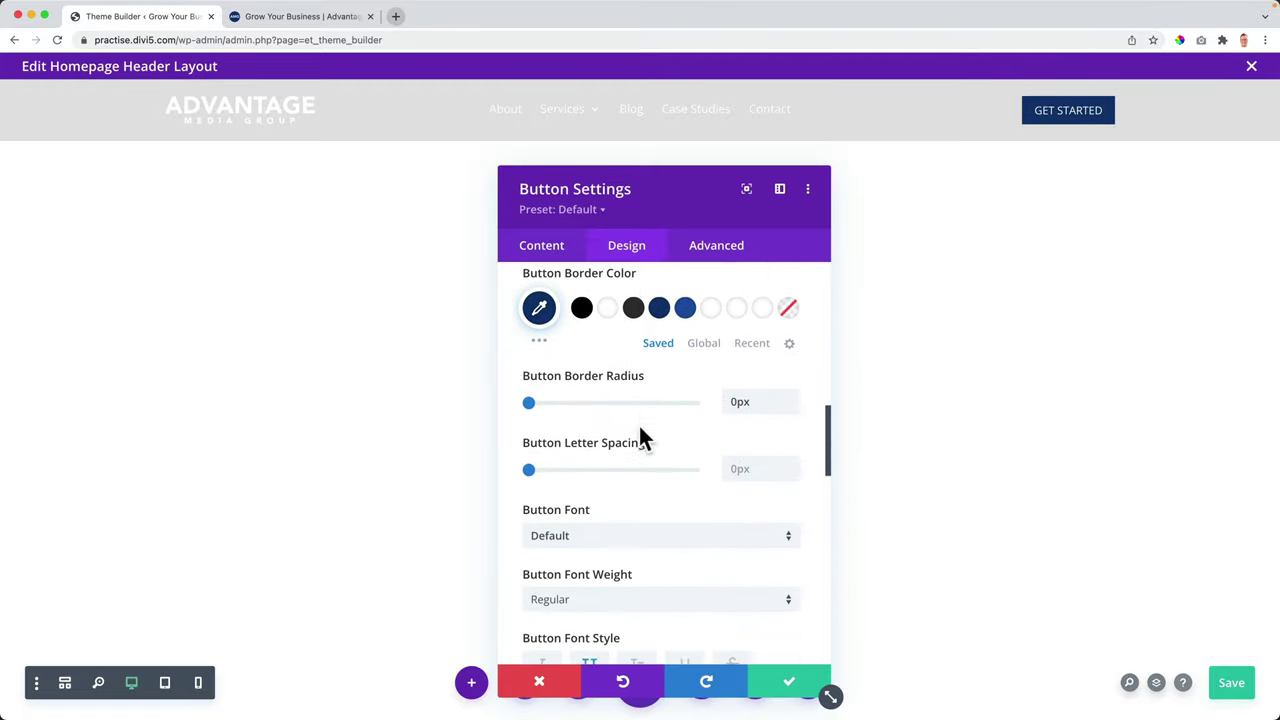
pyautogui.scroll(-3, 640, 437)
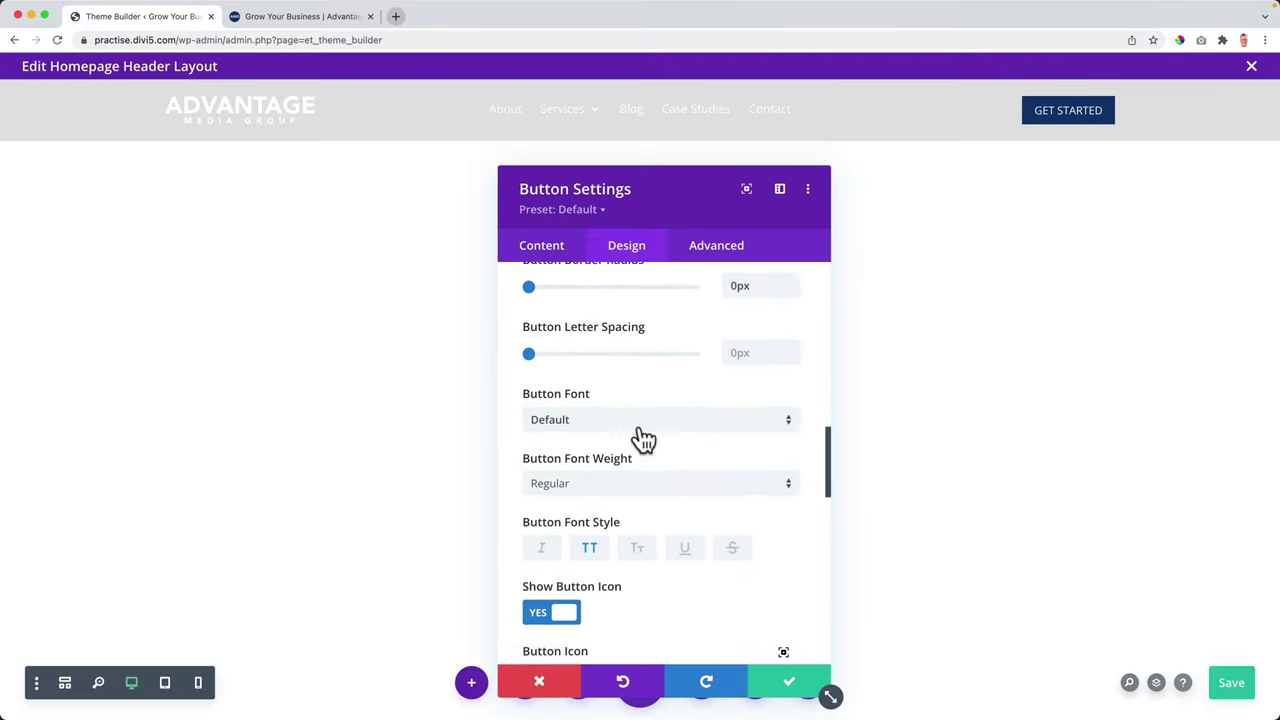
pyautogui.click(578, 428)
pyautogui.write('nunit')
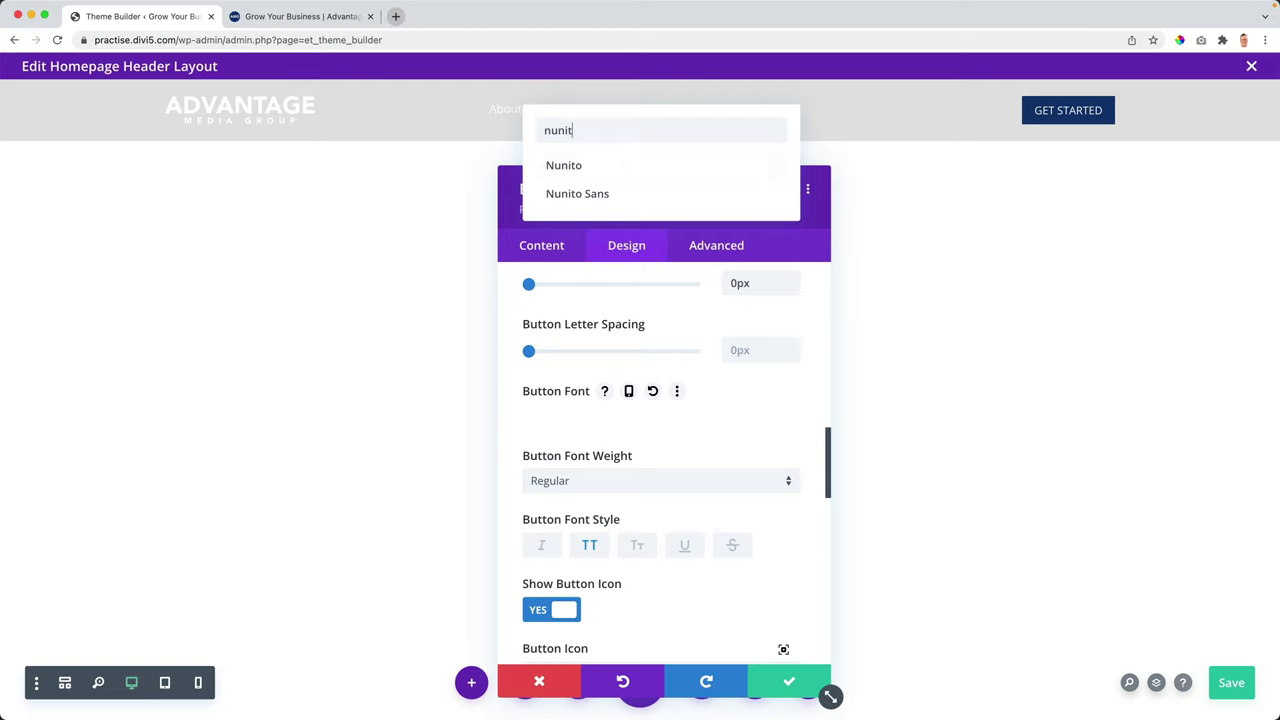
pyautogui.press('Return')
pyautogui.click(566, 490)
pyautogui.click(566, 549)
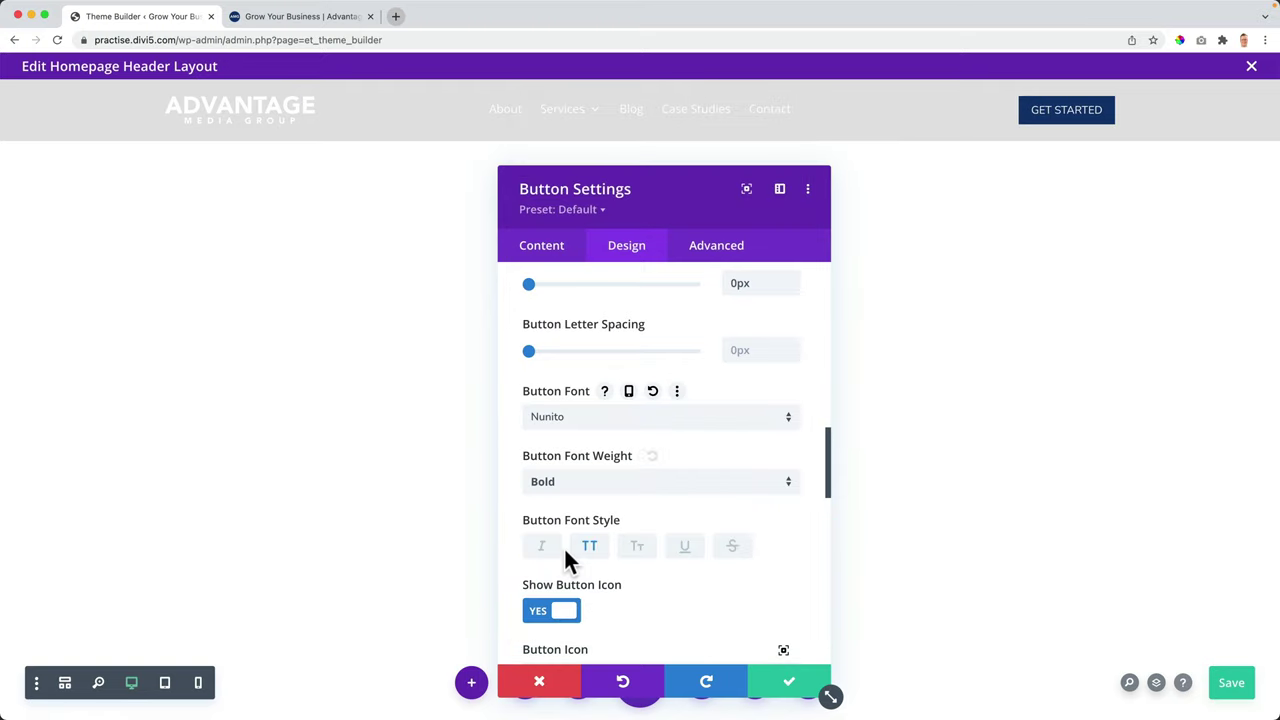
# Step: Choose the right-pointing arrow as the button icon and turn off showing it only on hover
pyautogui.scroll(-3, 613, 539)
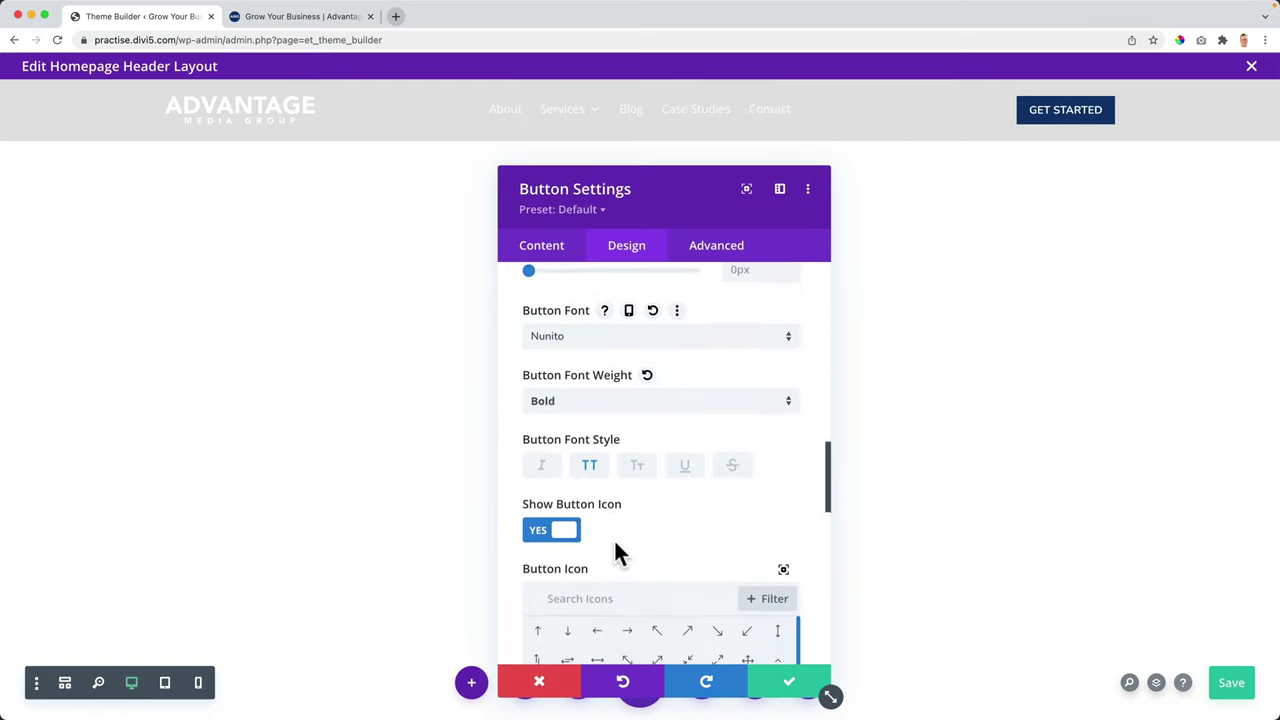
pyautogui.scroll(-1, 613, 538)
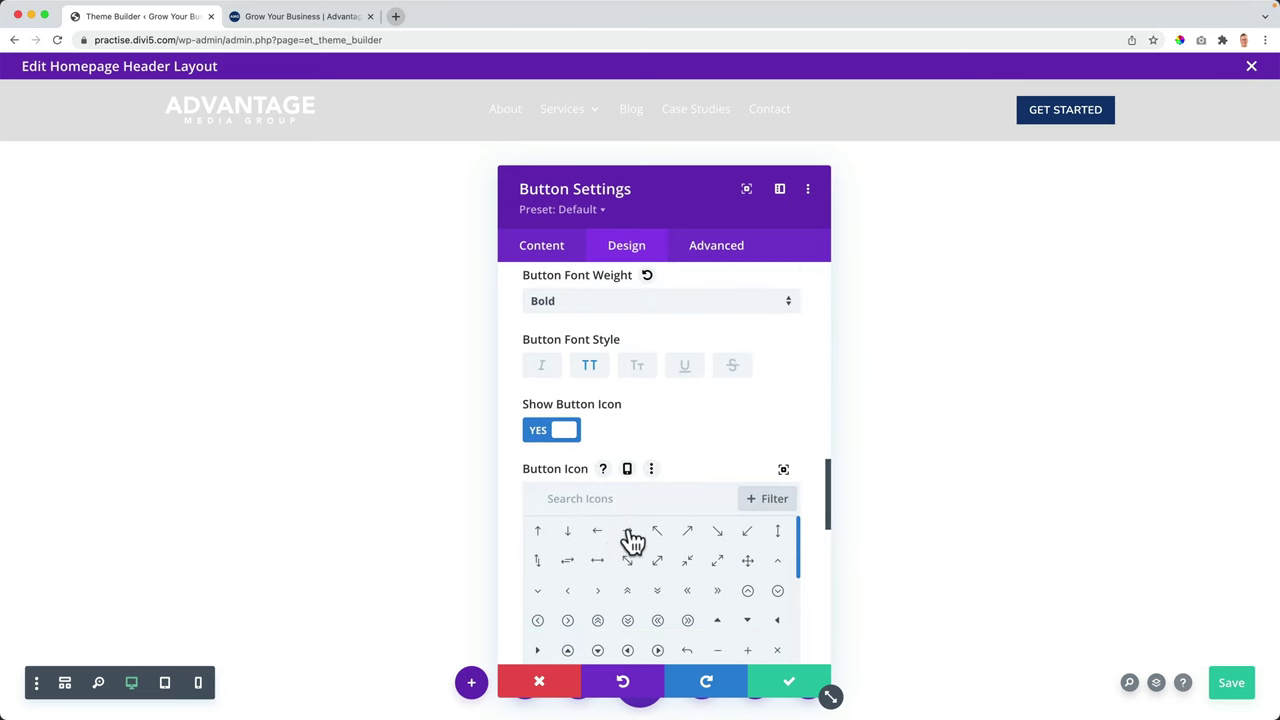
pyautogui.click(628, 531)
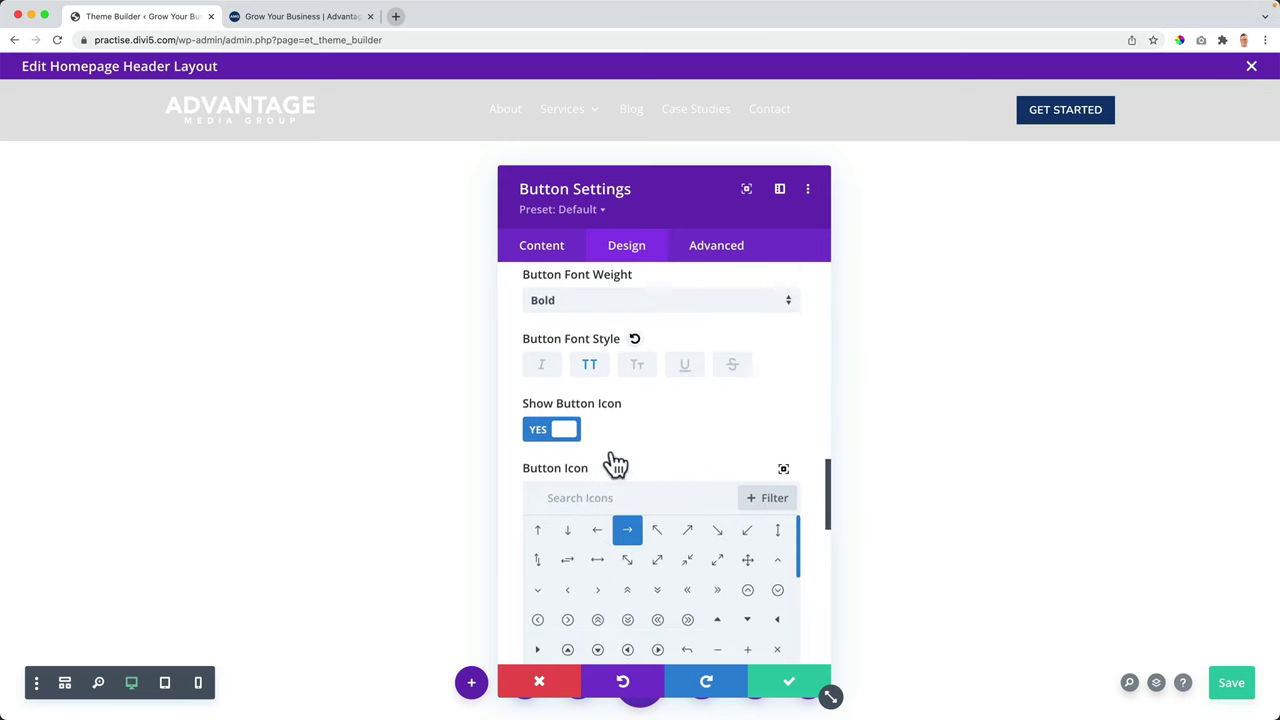
pyautogui.scroll(-7, 609, 460)
pyautogui.scroll(-2, 610, 460)
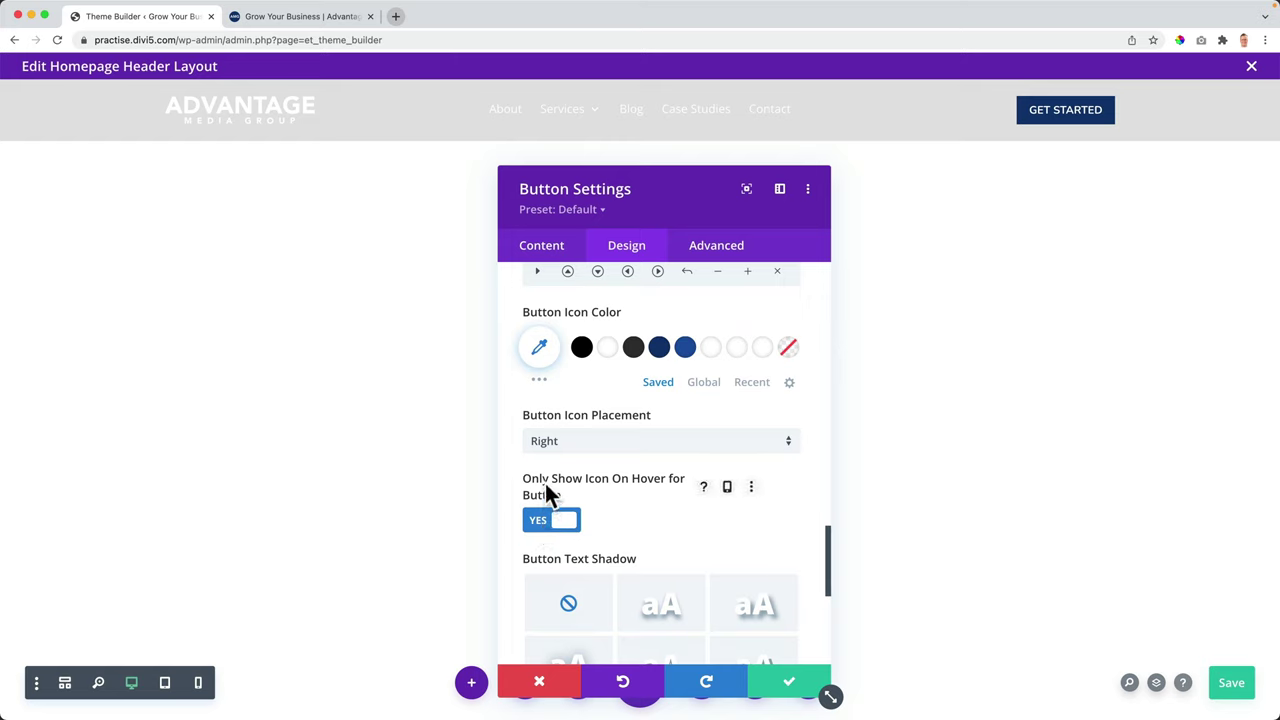
pyautogui.click(566, 521)
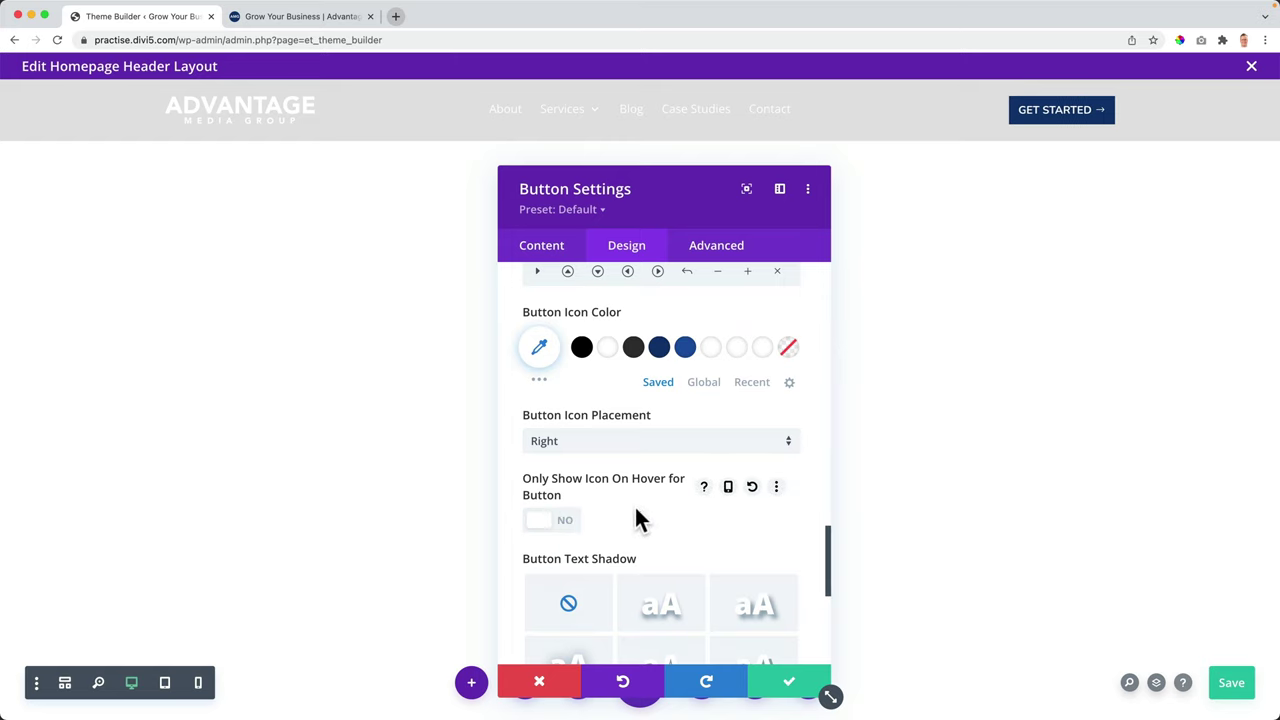
# Step: Link the button's top and bottom padding and set both to 5px
pyautogui.scroll(-6, 636, 508)
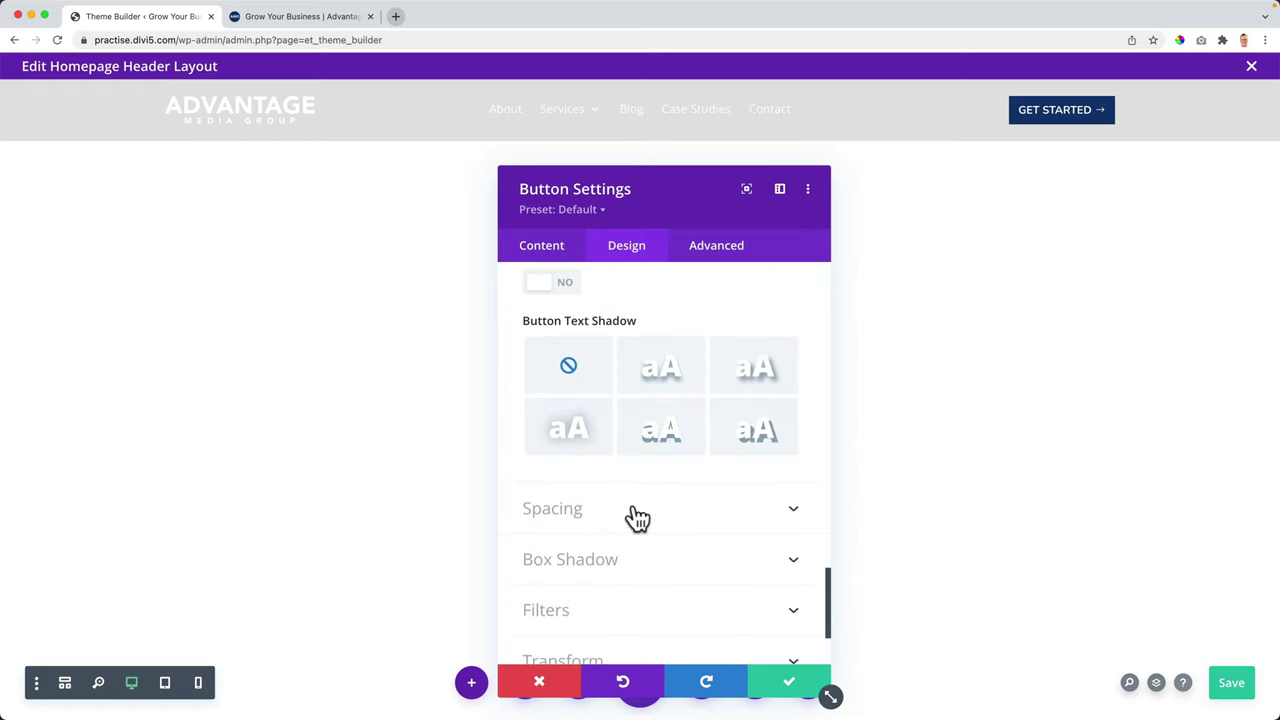
pyautogui.click(623, 517)
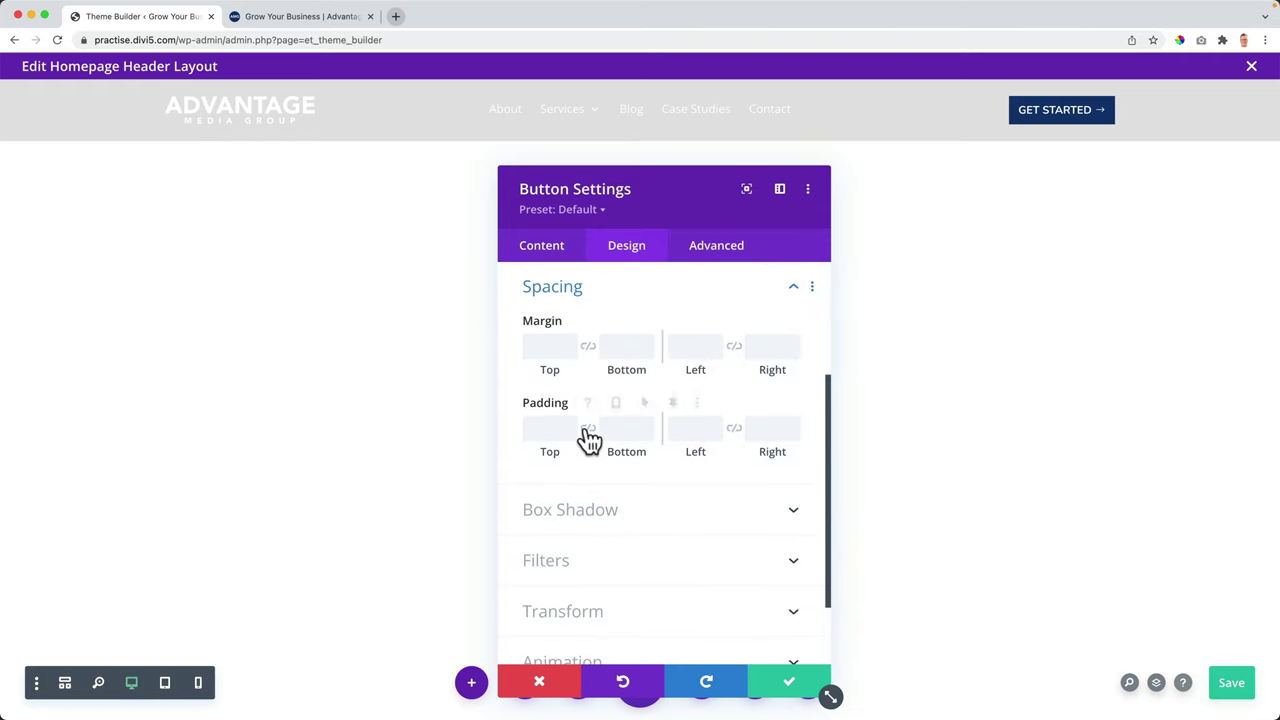
pyautogui.click(589, 430)
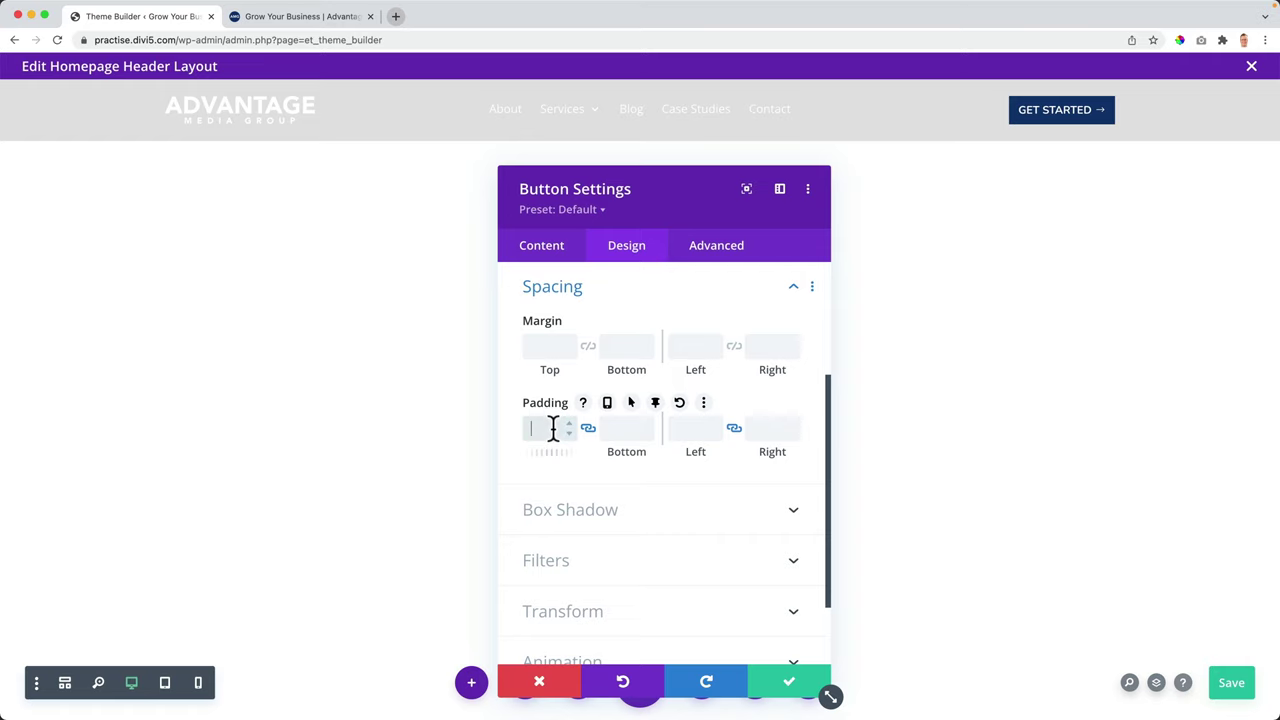
pyautogui.write('1px')
pyautogui.press('Up')
pyautogui.press('Up')
pyautogui.press('Up')
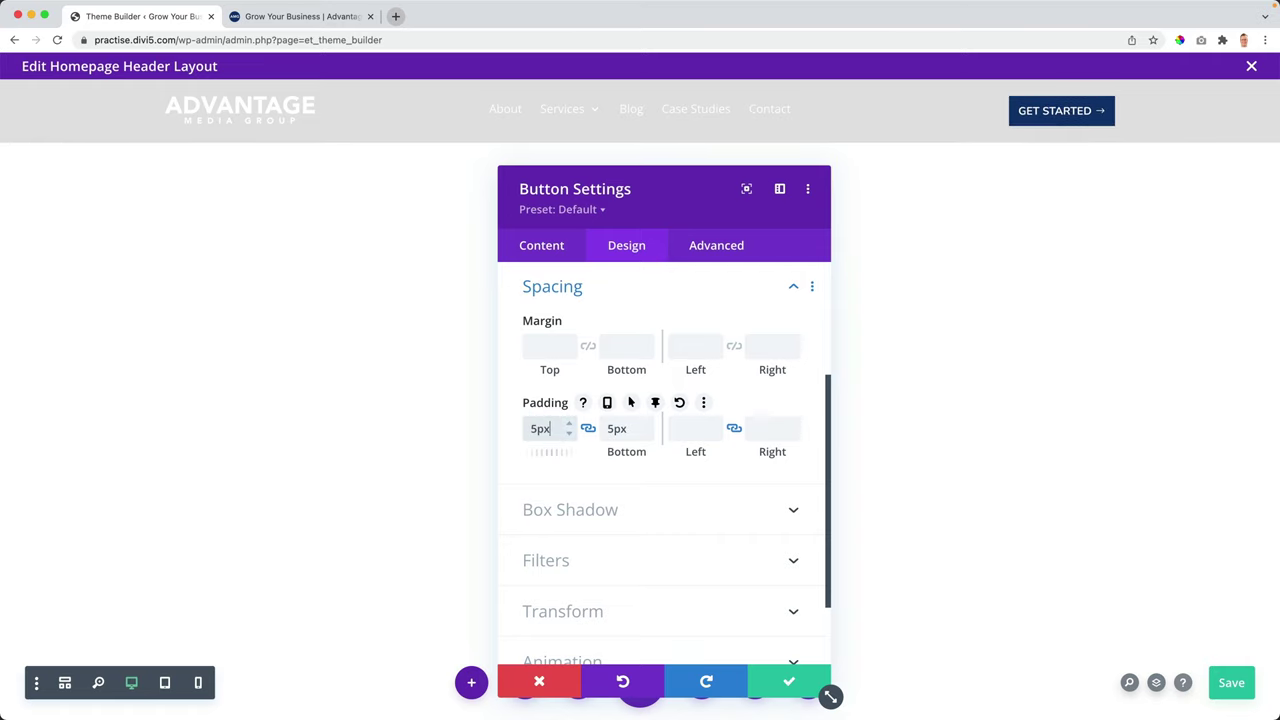
# Step: Set the button's linked left and right padding to 30px
pyautogui.click(617, 428)
pyautogui.write('1px')
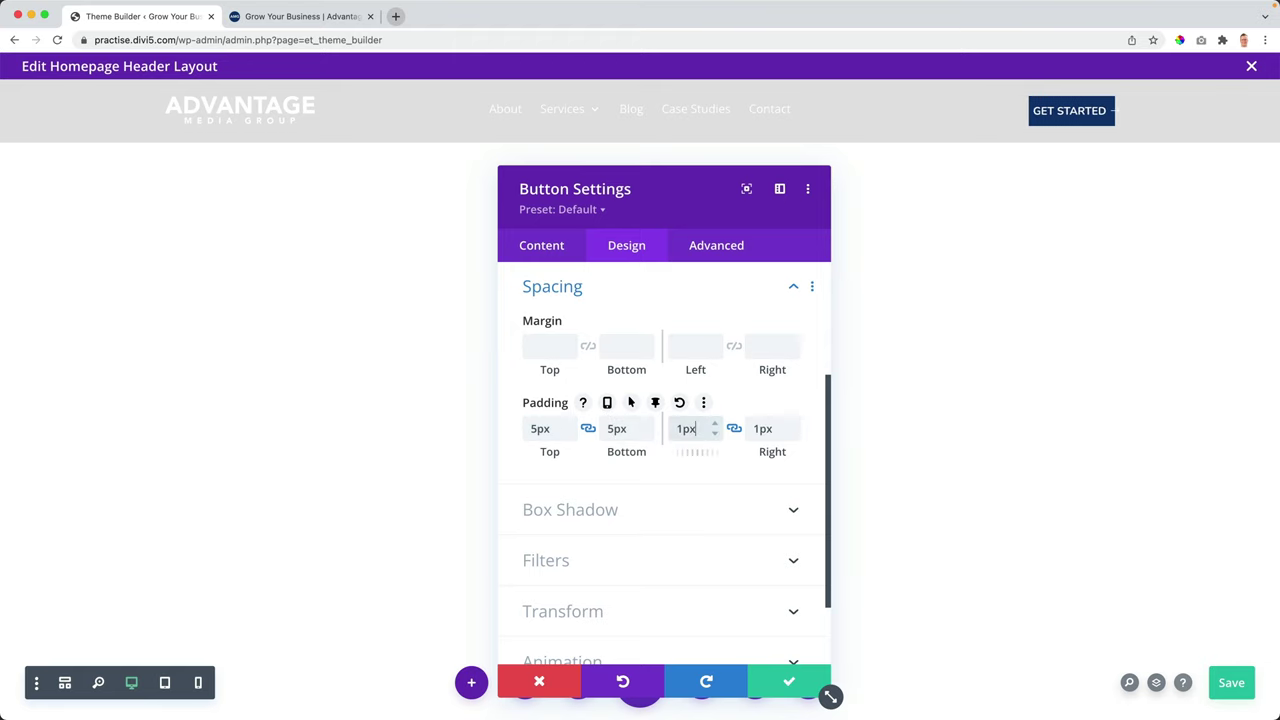
pyautogui.press('Up')
pyautogui.press('Up')
pyautogui.press('Up')
pyautogui.press('Up')
pyautogui.press('Up')
pyautogui.press('Up')
pyautogui.press('Up')
pyautogui.press('Up')
pyautogui.press('Up')
pyautogui.press('Up')
pyautogui.press('Up')
pyautogui.press('Up')
pyautogui.press('Up')
pyautogui.press('Up')
pyautogui.press('Up')
pyautogui.press('Up')
pyautogui.press('Up')
pyautogui.press('Up')
pyautogui.press('Up')
pyautogui.press('Up')
pyautogui.press('Up')
pyautogui.press('Up')
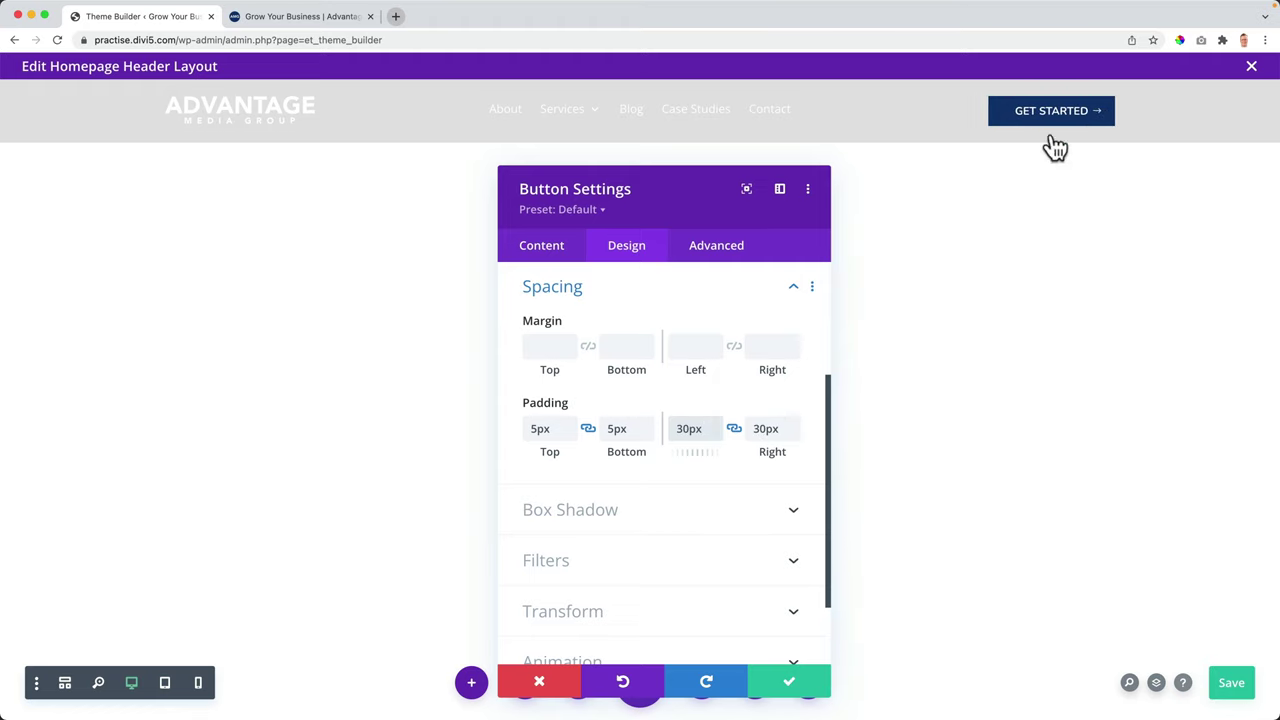
# Step: Unlink the button's left and right padding, set the right padding to 49px, and check the saved header on the live homepage
pyautogui.click(734, 428)
pyautogui.click(765, 428)
pyautogui.press('Up')
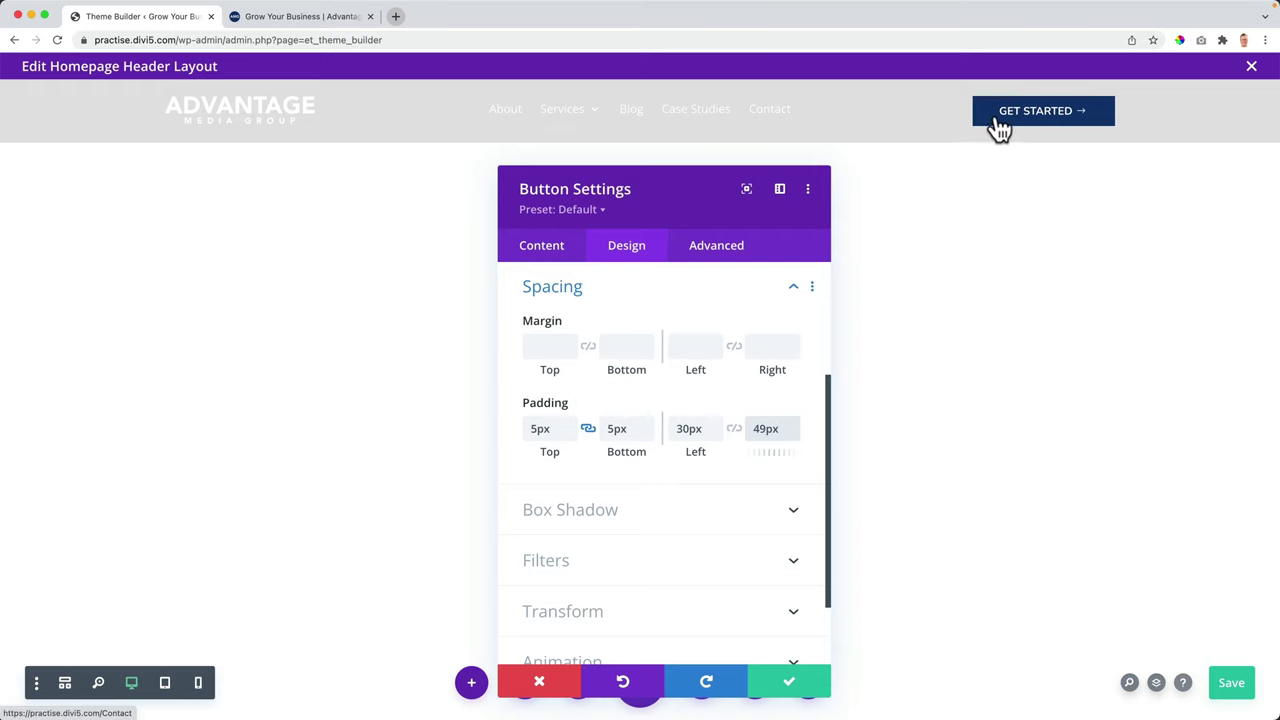
pyautogui.click(792, 686)
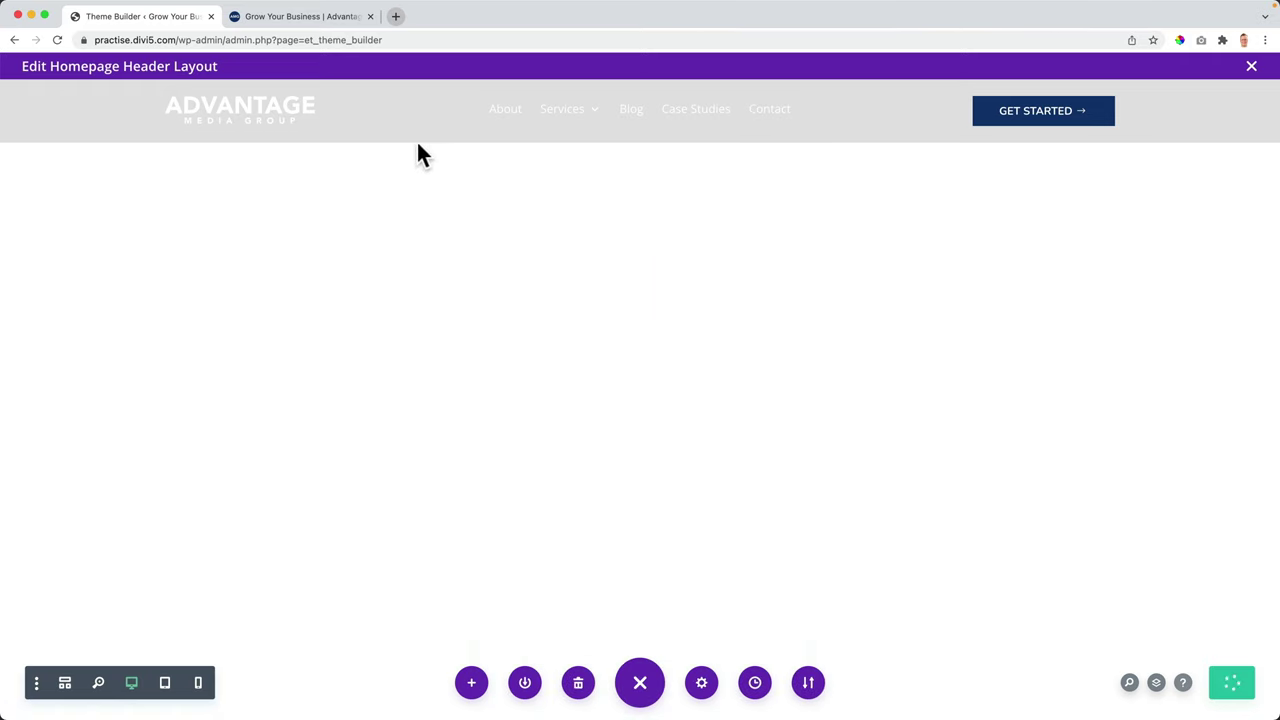
pyautogui.click(330, 15)
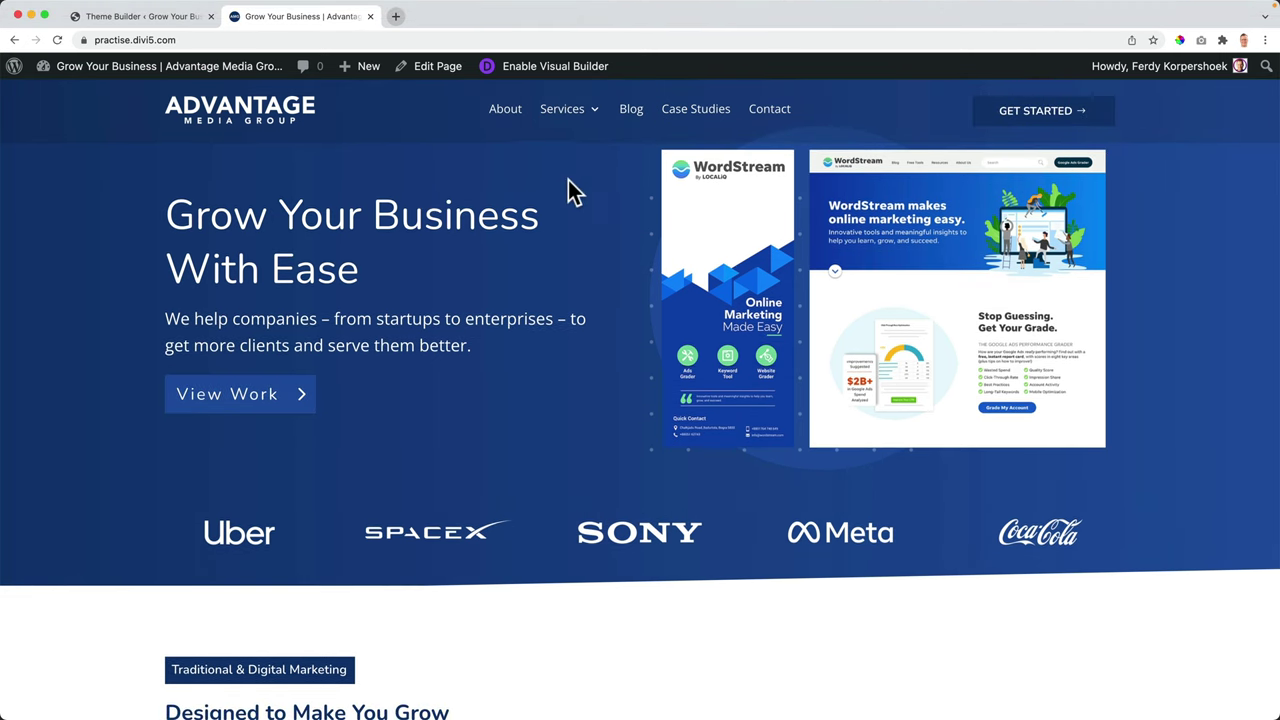
pyautogui.click(128, 18)
# Step: Set the Get Started button's background to the lighter blue from the saved colors
pyautogui.moveTo(1023, 118)
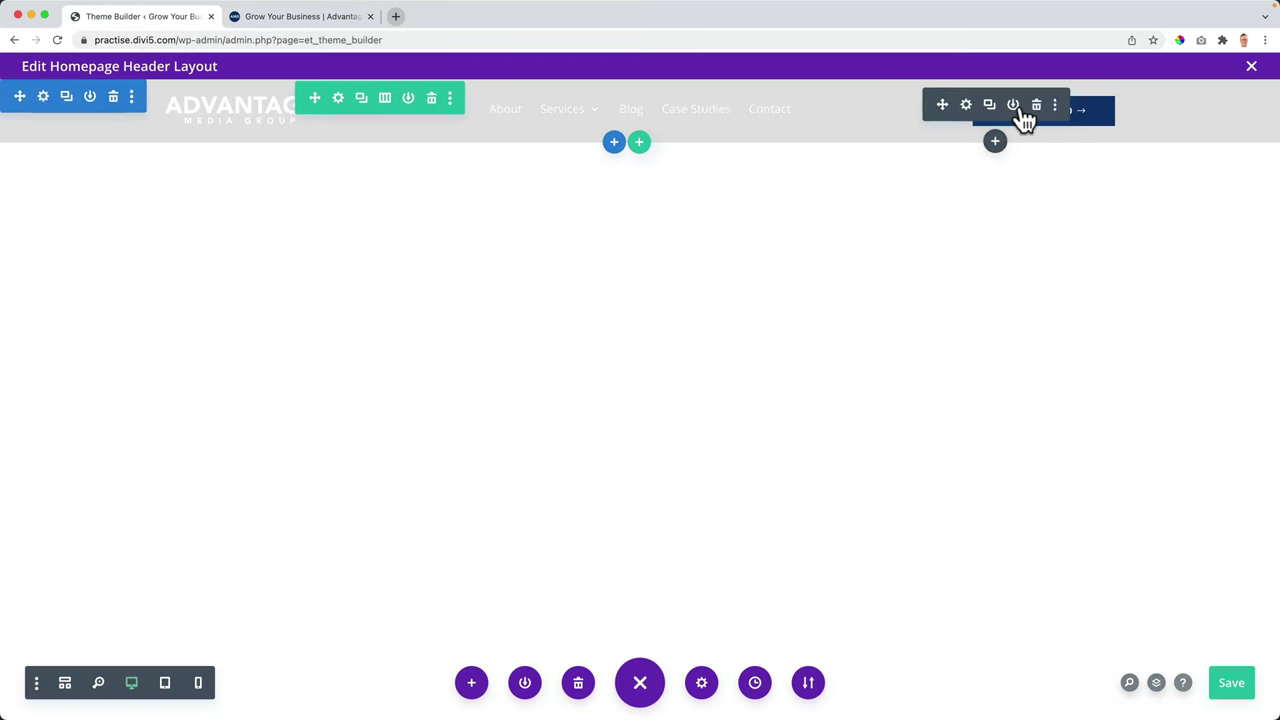
pyautogui.click(968, 108)
pyautogui.click(626, 243)
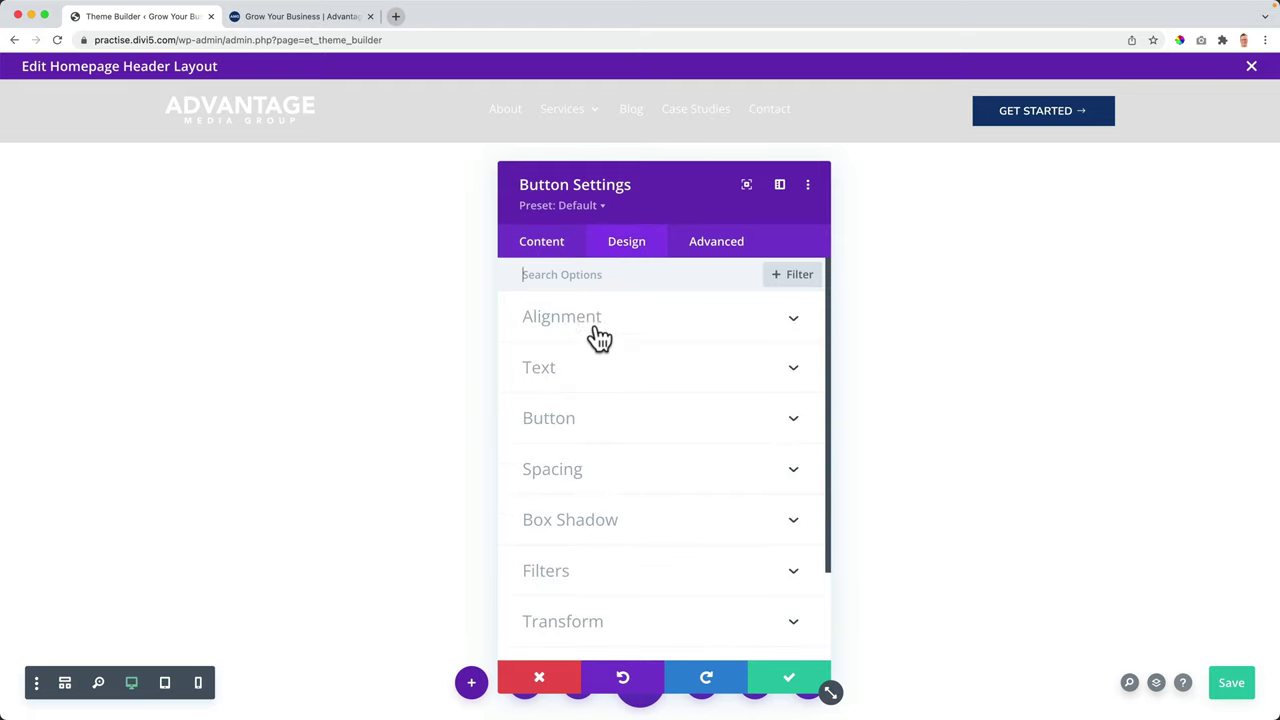
pyautogui.click(596, 432)
pyautogui.scroll(-3, 660, 425)
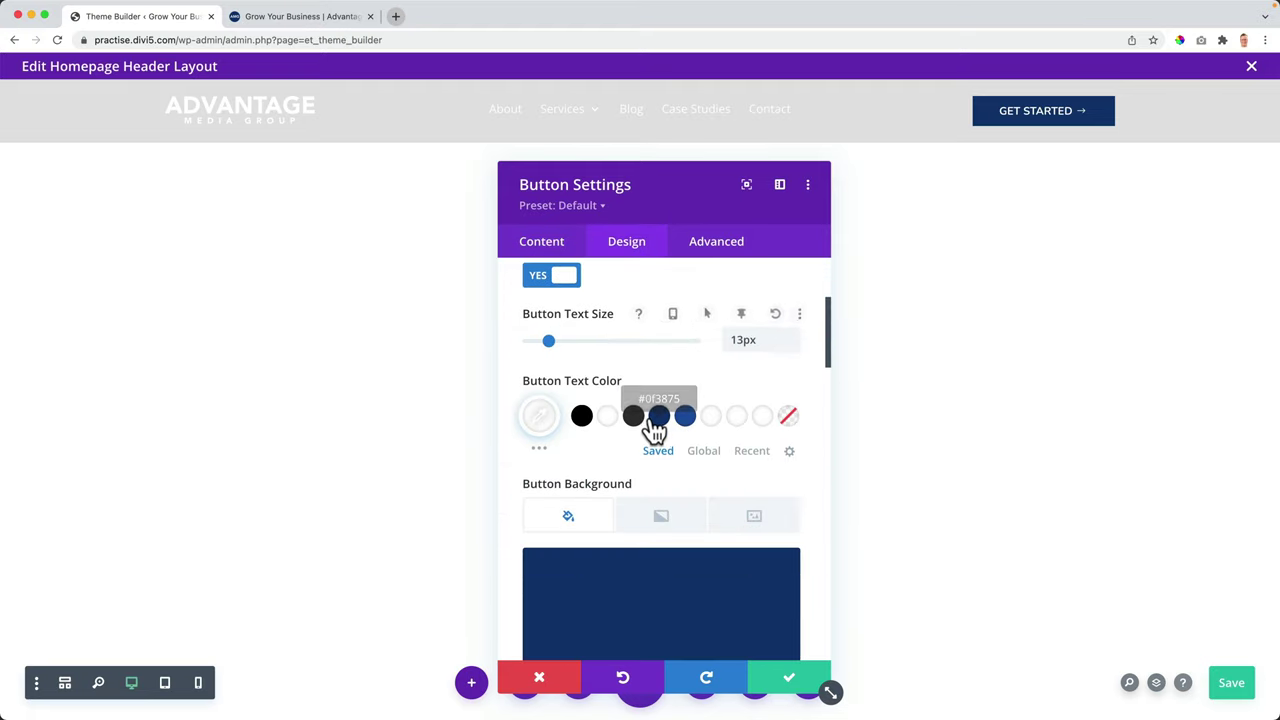
pyautogui.scroll(-4, 663, 429)
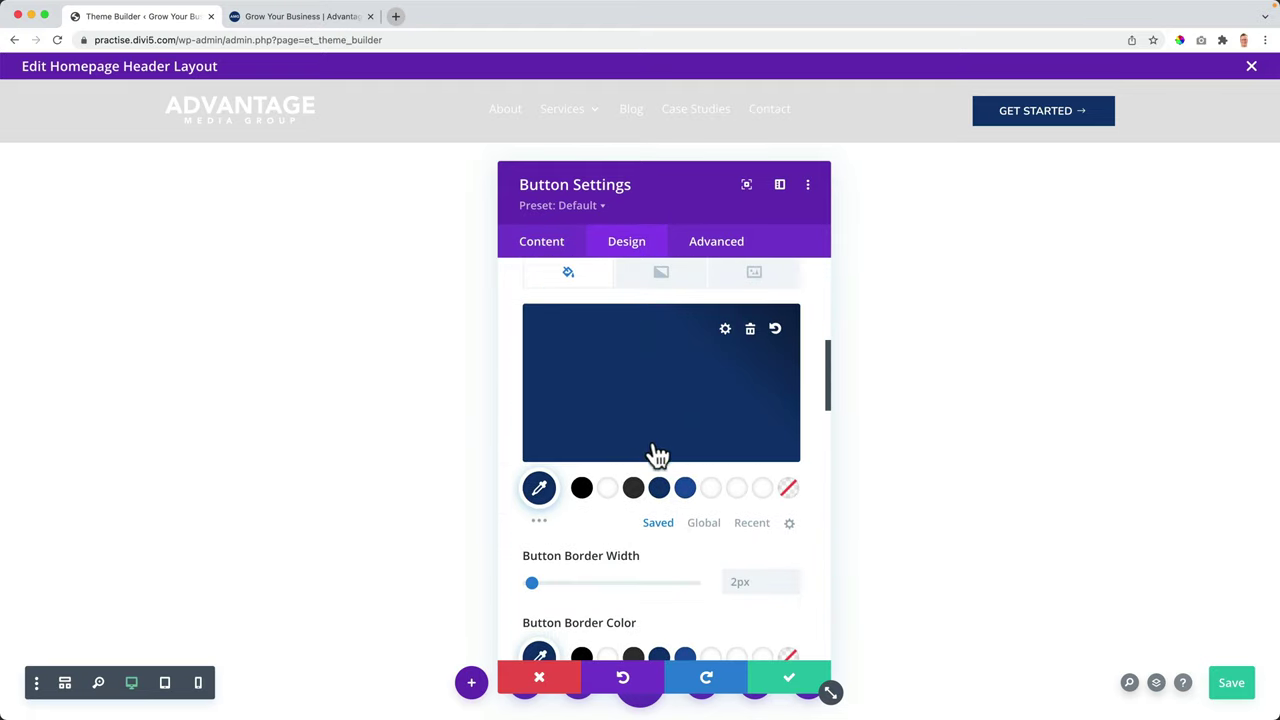
pyautogui.click(686, 489)
# Step: Set the button's border color to the same lighter saved blue and save the button settings
pyautogui.scroll(-5, 694, 423)
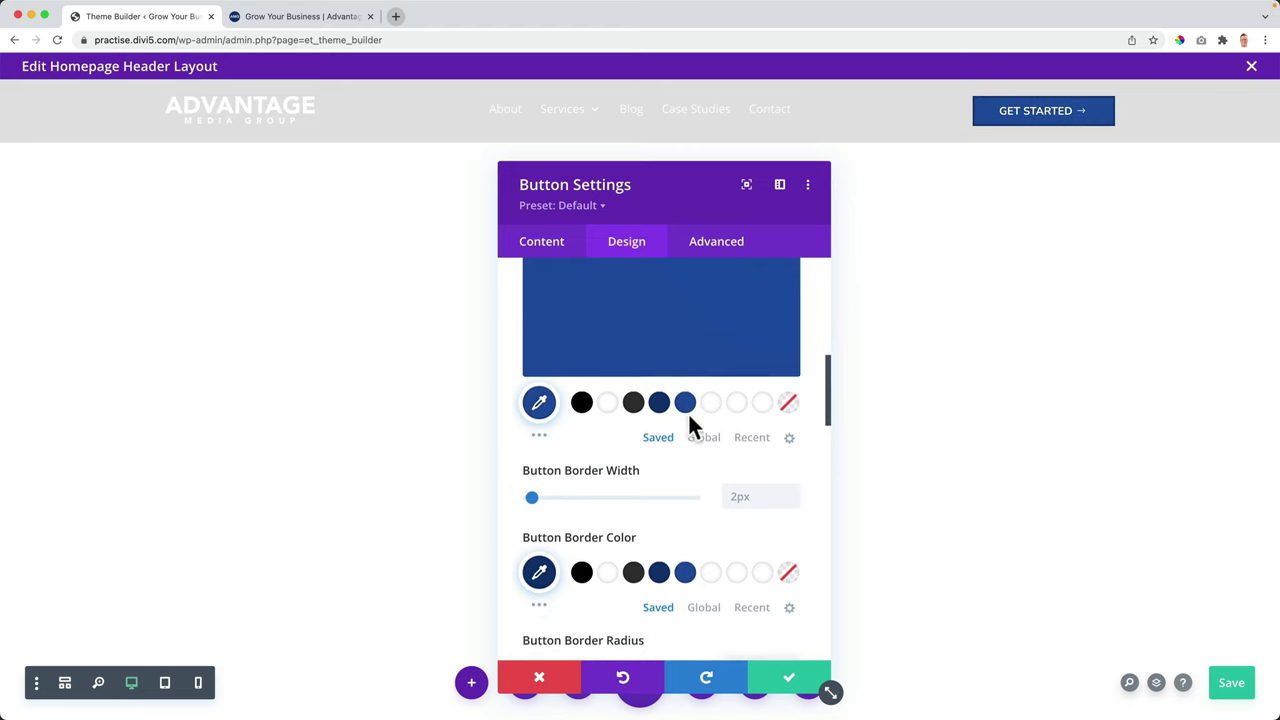
pyautogui.click(686, 430)
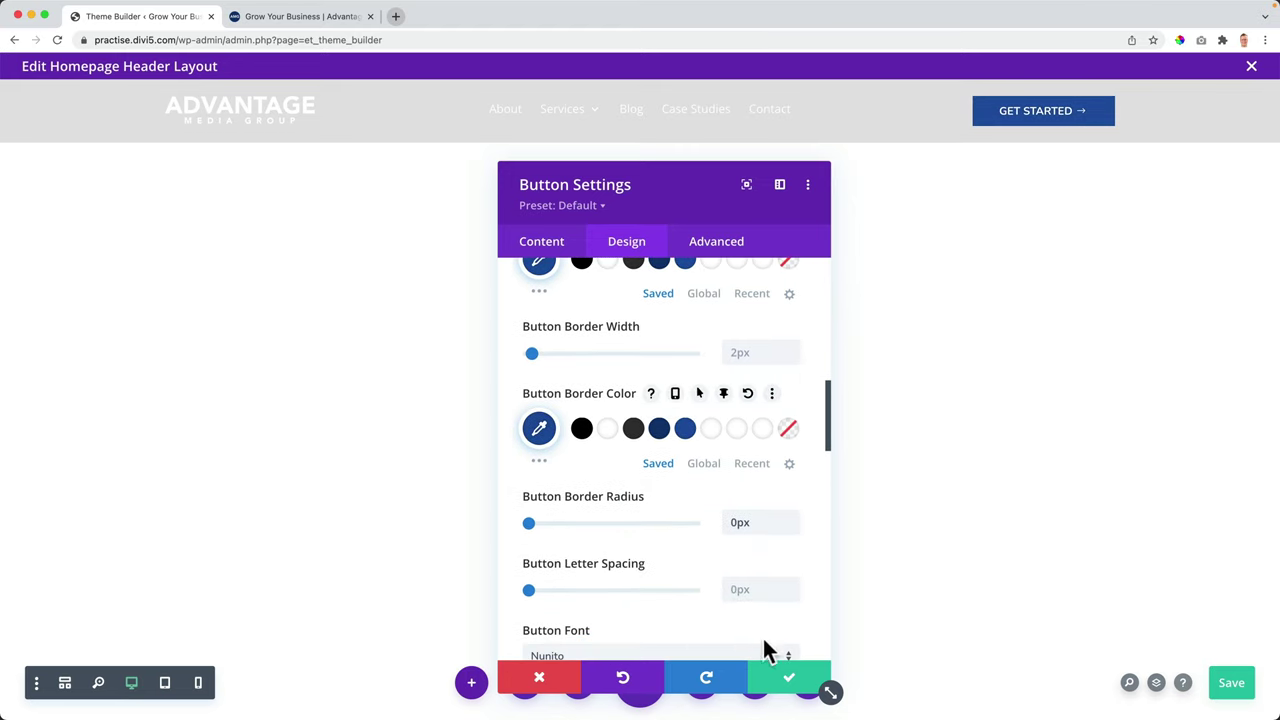
pyautogui.click(784, 681)
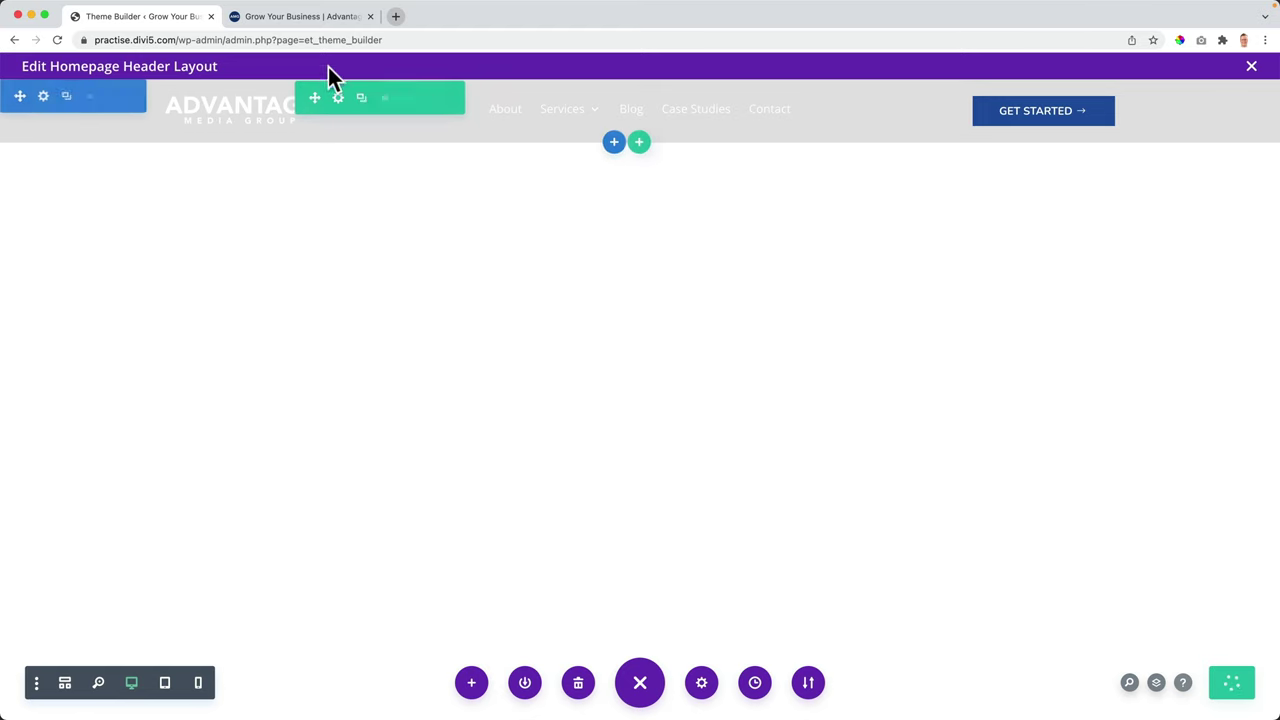
# Step: Check the Get Started button on the live homepage, both over the hero and in the sticky header
pyautogui.click(318, 17)
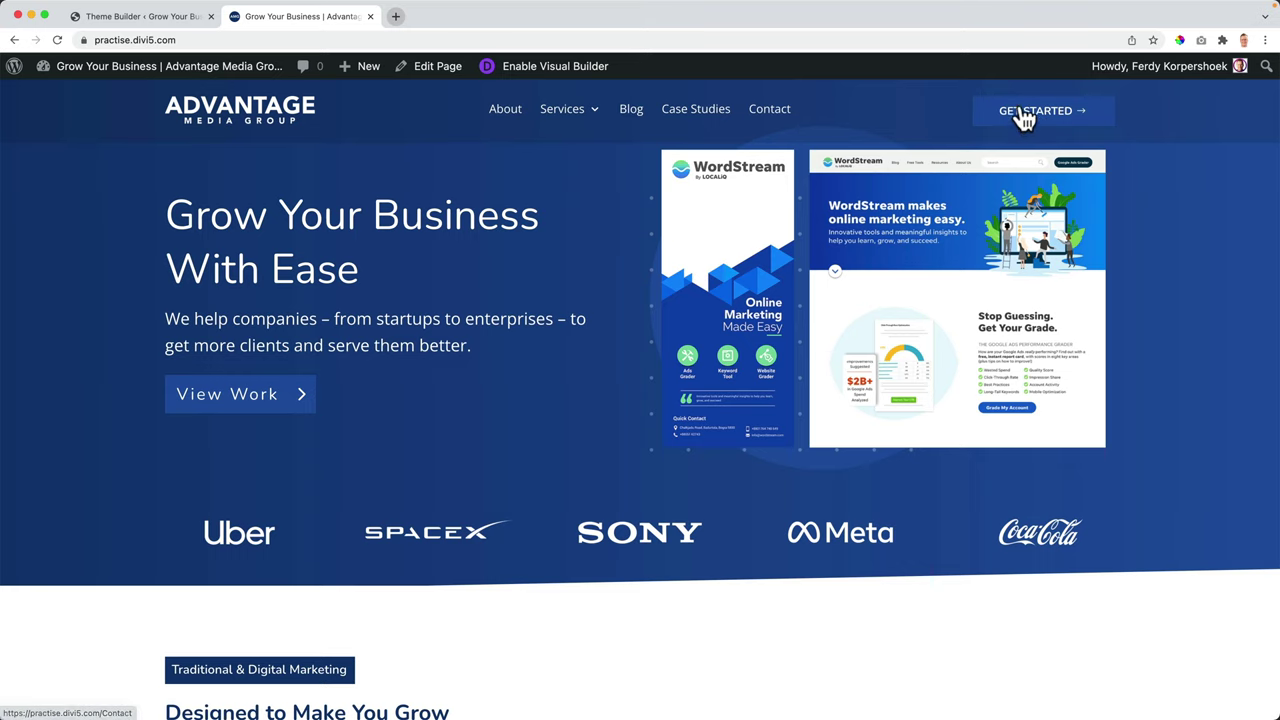
pyautogui.scroll(-5, 560, 272)
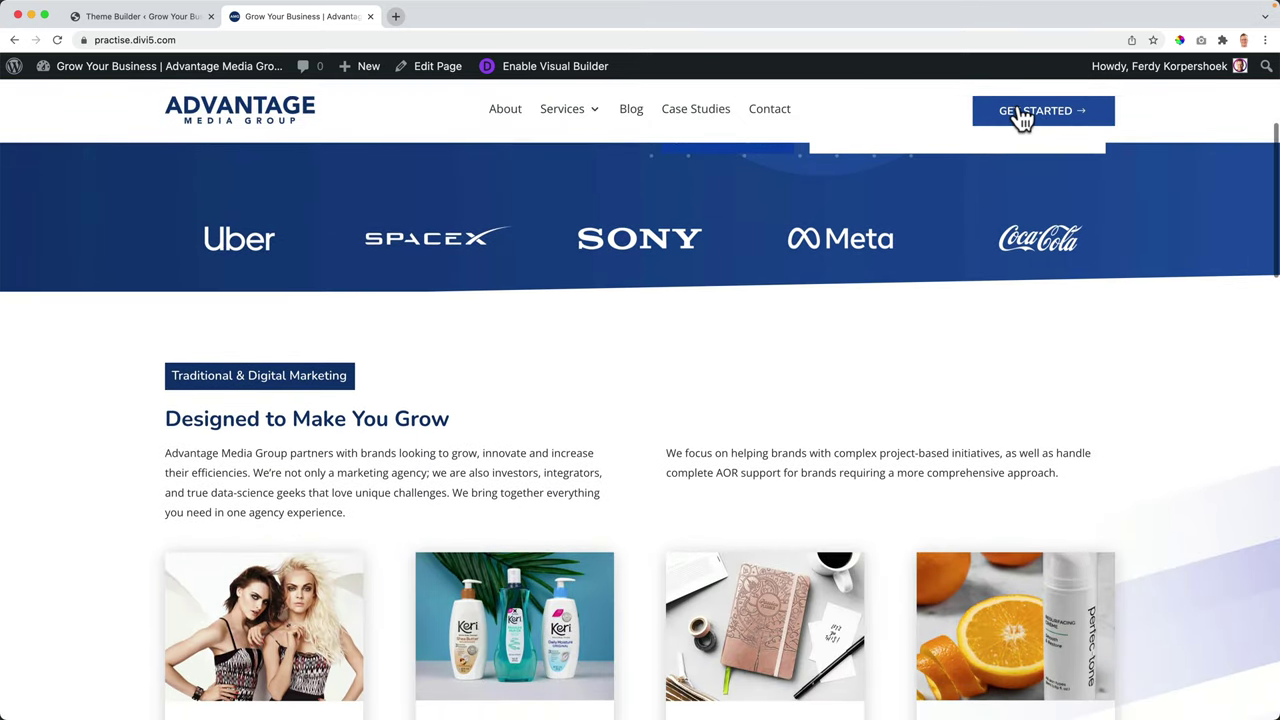
pyautogui.scroll(-3, 912, 262)
pyautogui.scroll(8, 912, 266)
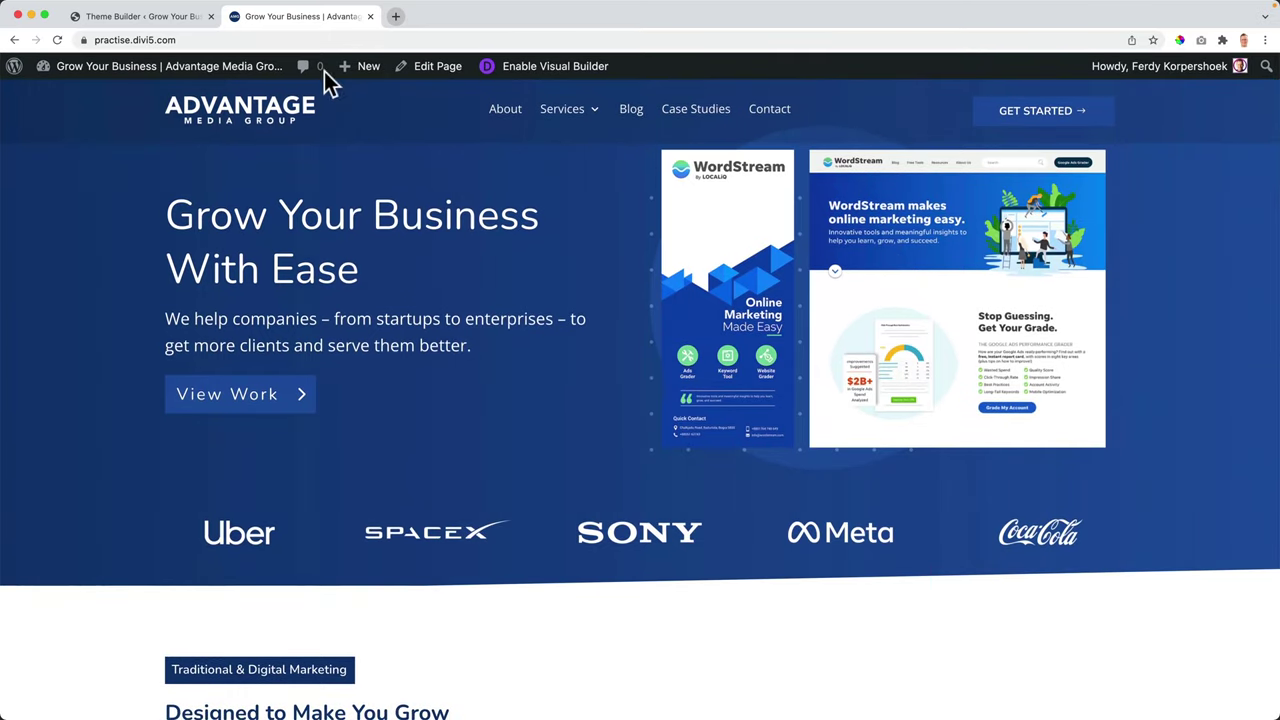
pyautogui.click(176, 19)
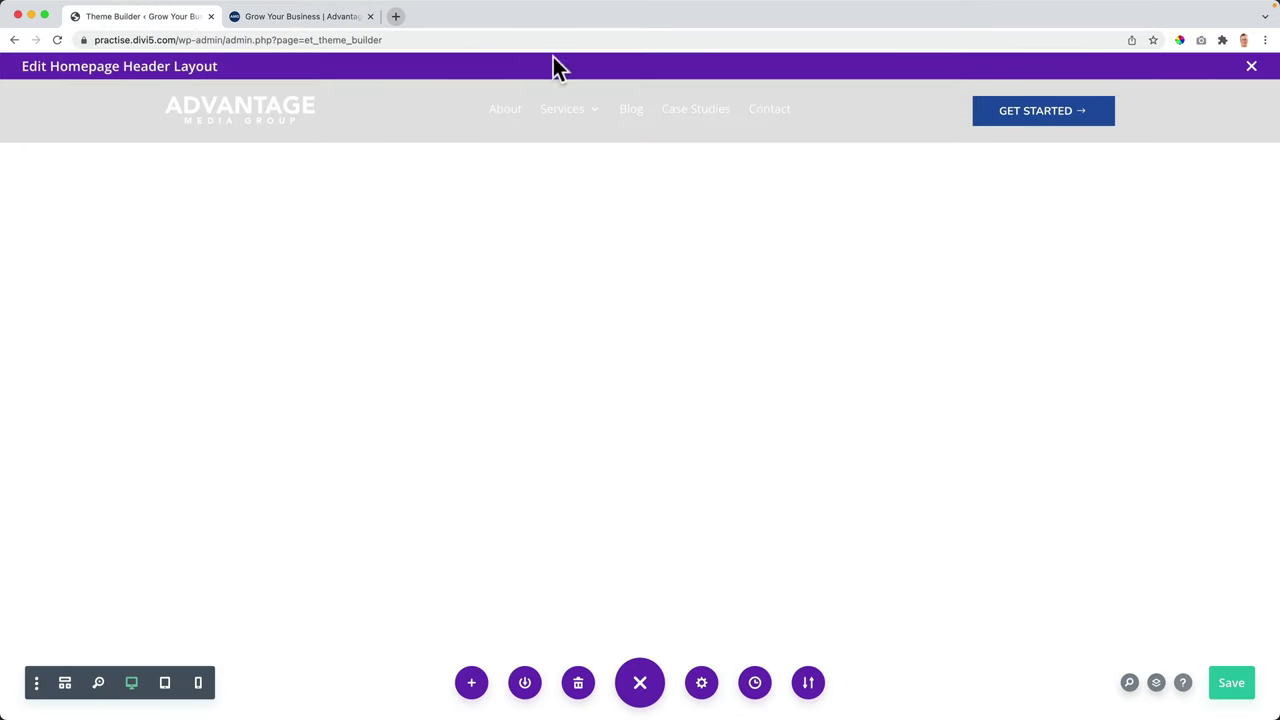
# Step: Enable hover values for the Get Started button's Transform options and switch to the hover state
pyautogui.moveTo(1018, 130)
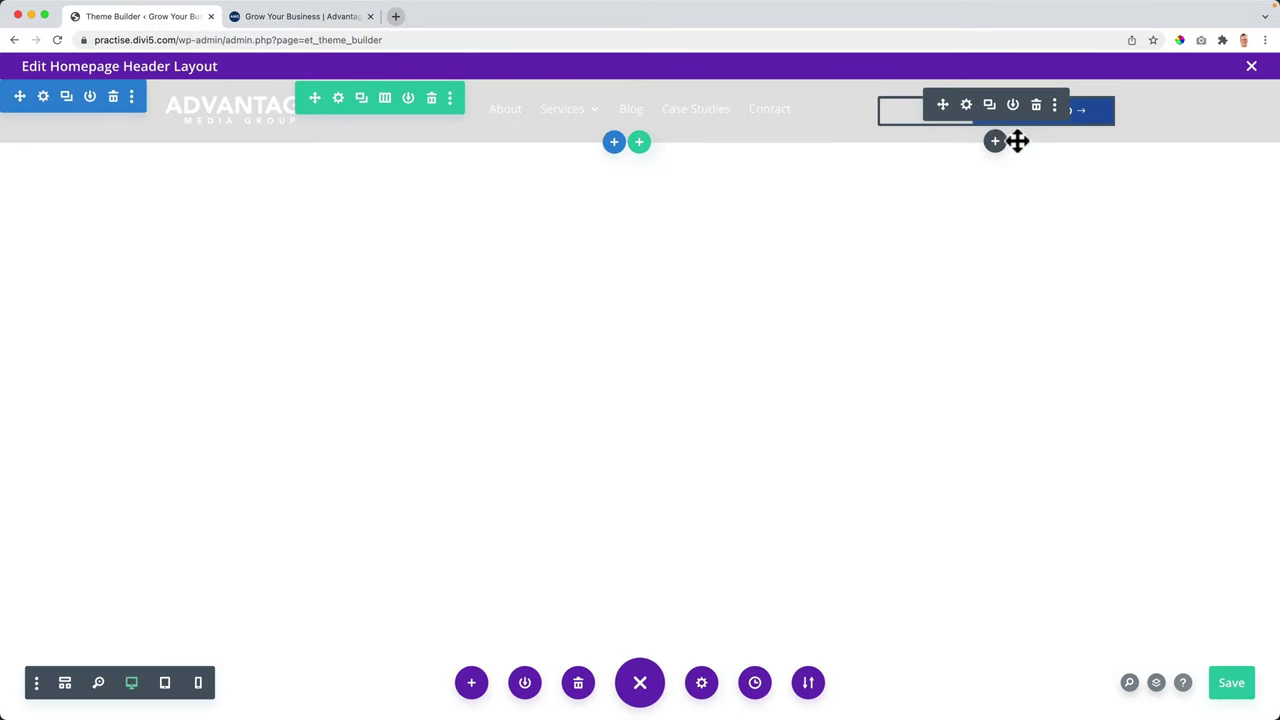
pyautogui.click(966, 106)
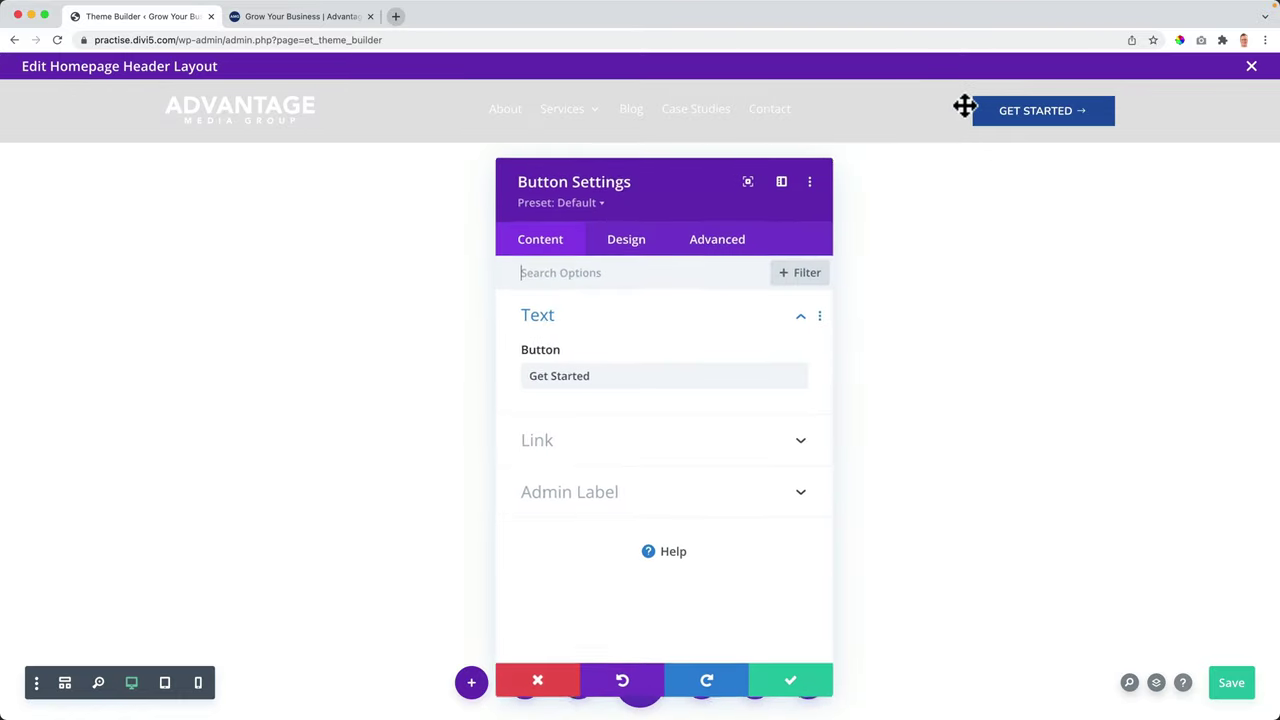
pyautogui.click(626, 245)
pyautogui.scroll(-2, 605, 395)
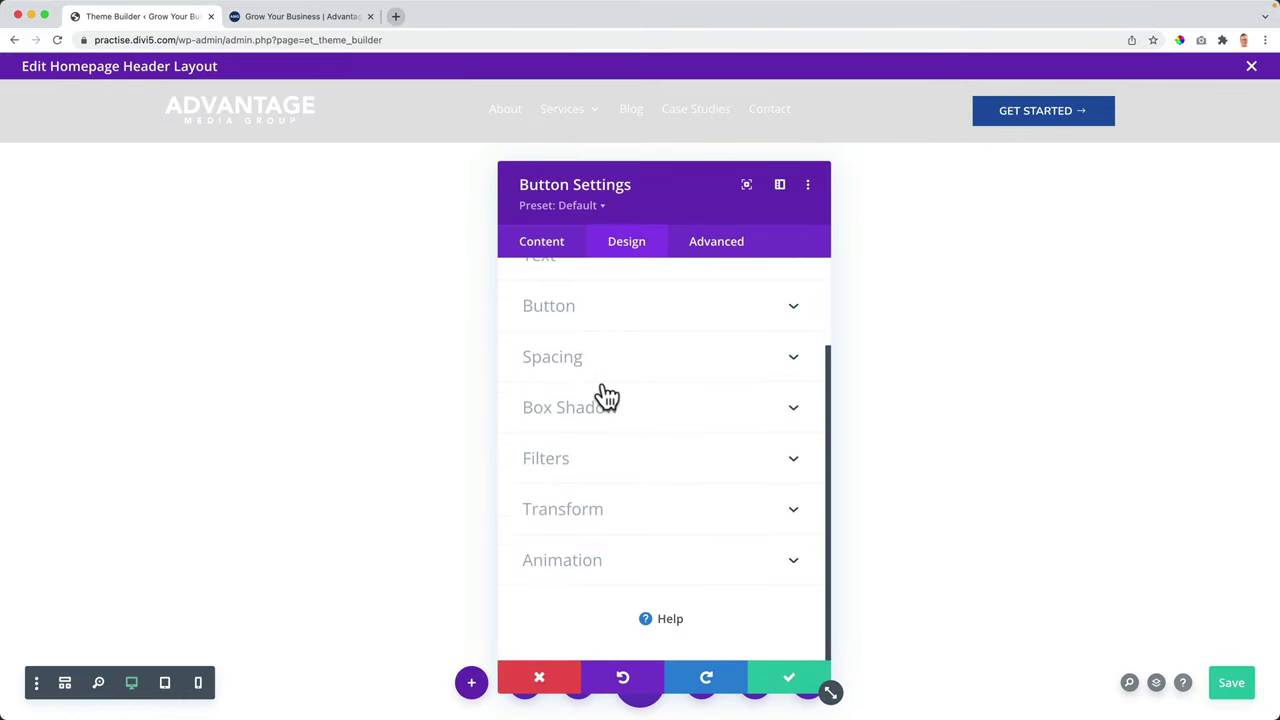
pyautogui.click(596, 516)
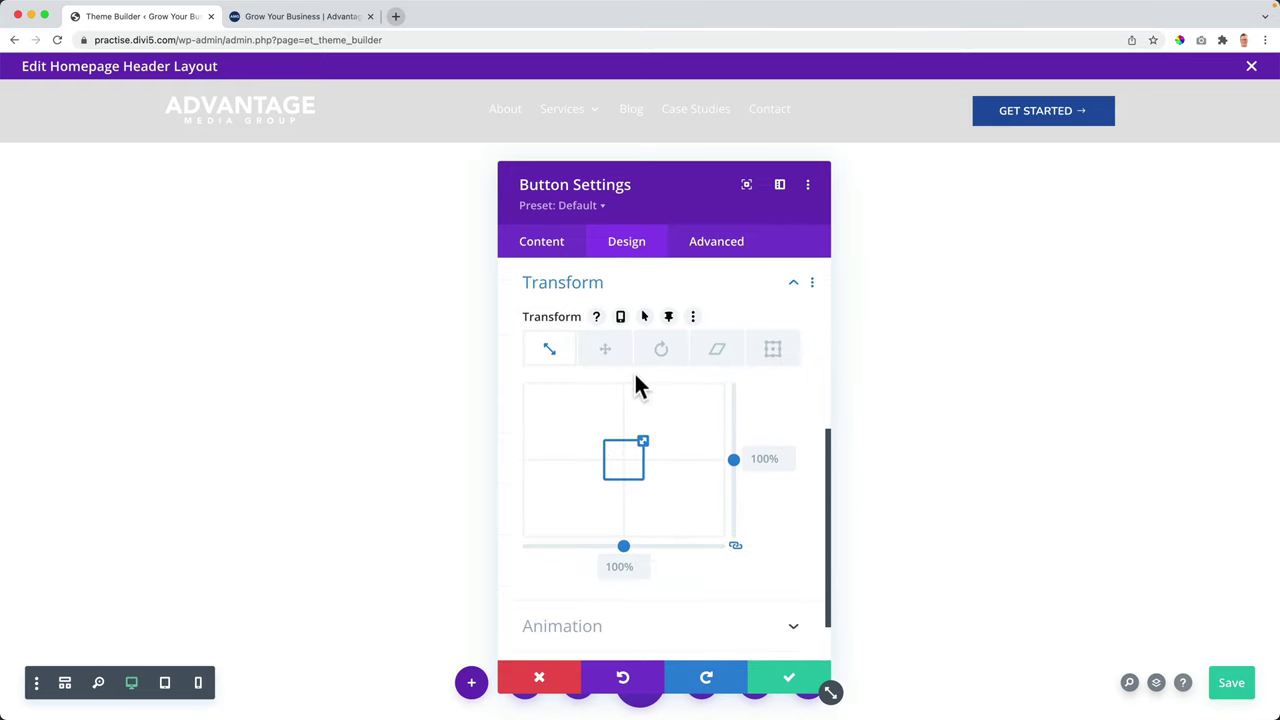
pyautogui.click(645, 317)
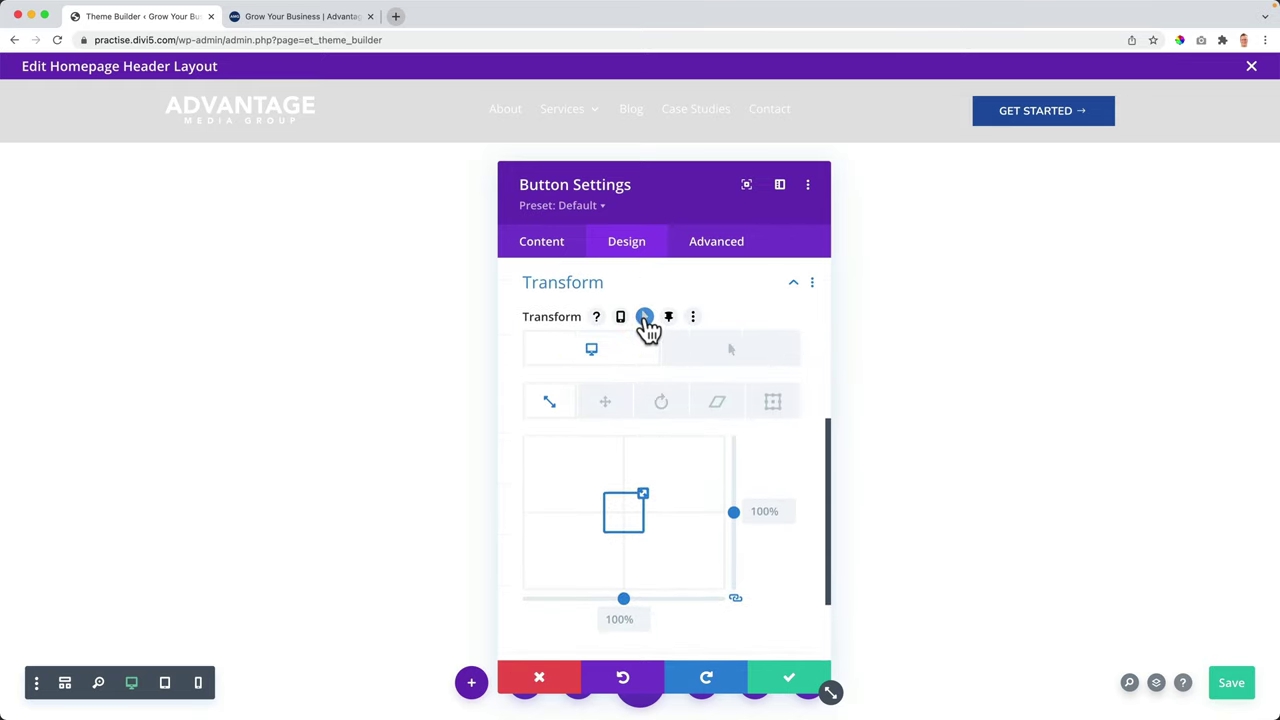
pyautogui.click(731, 357)
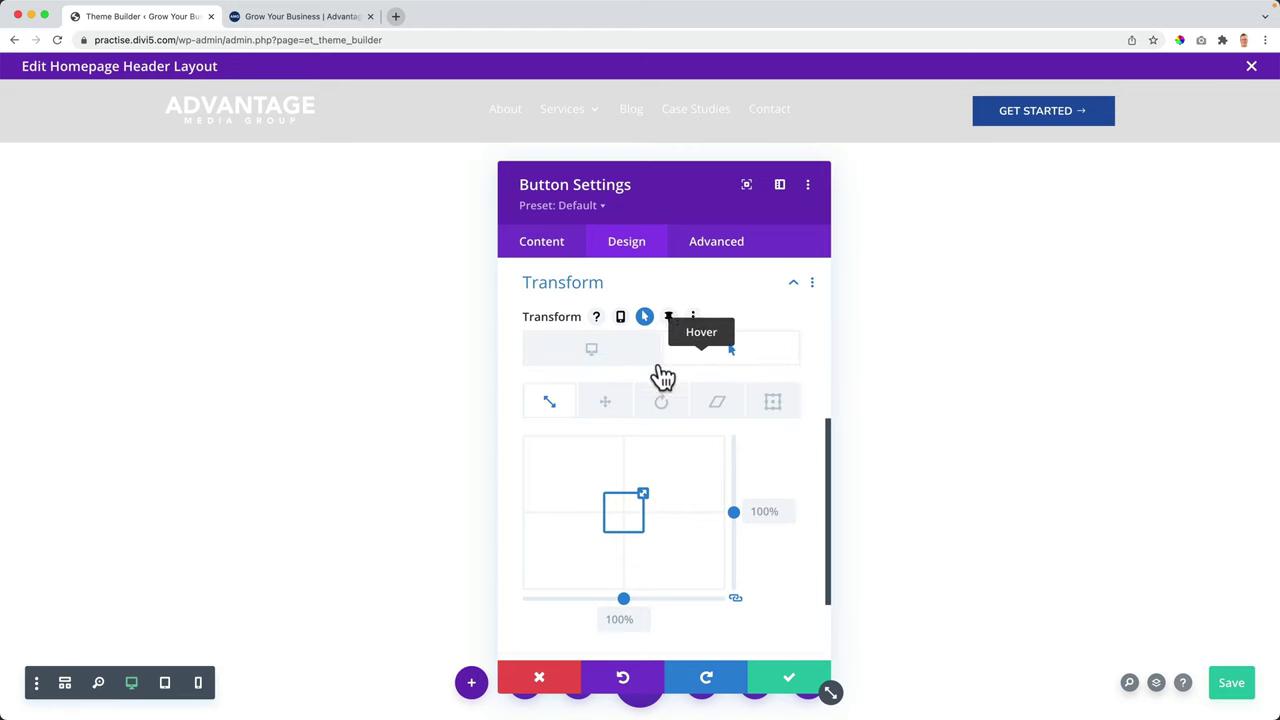
# Step: Set the button's hover translate to -5px vertically and 0px horizontally with the axes unlinked, and check it on the live homepage
pyautogui.click(600, 405)
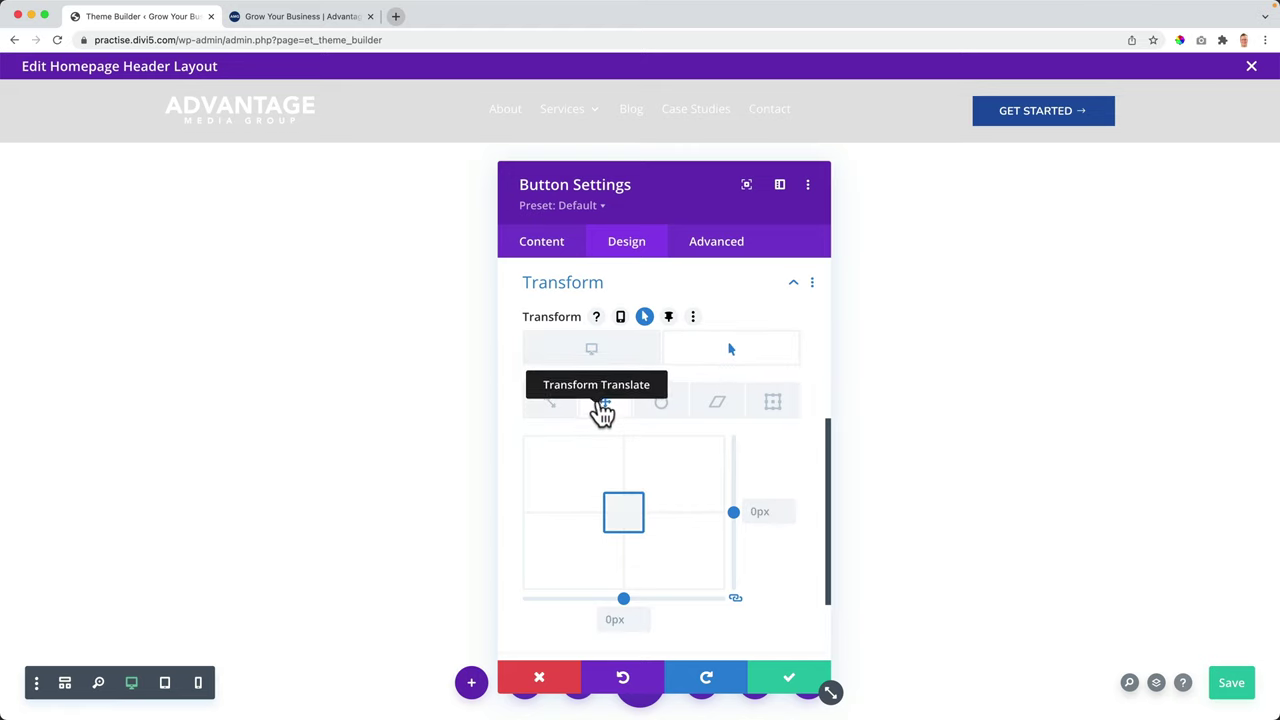
pyautogui.click(762, 513)
pyautogui.write('5')
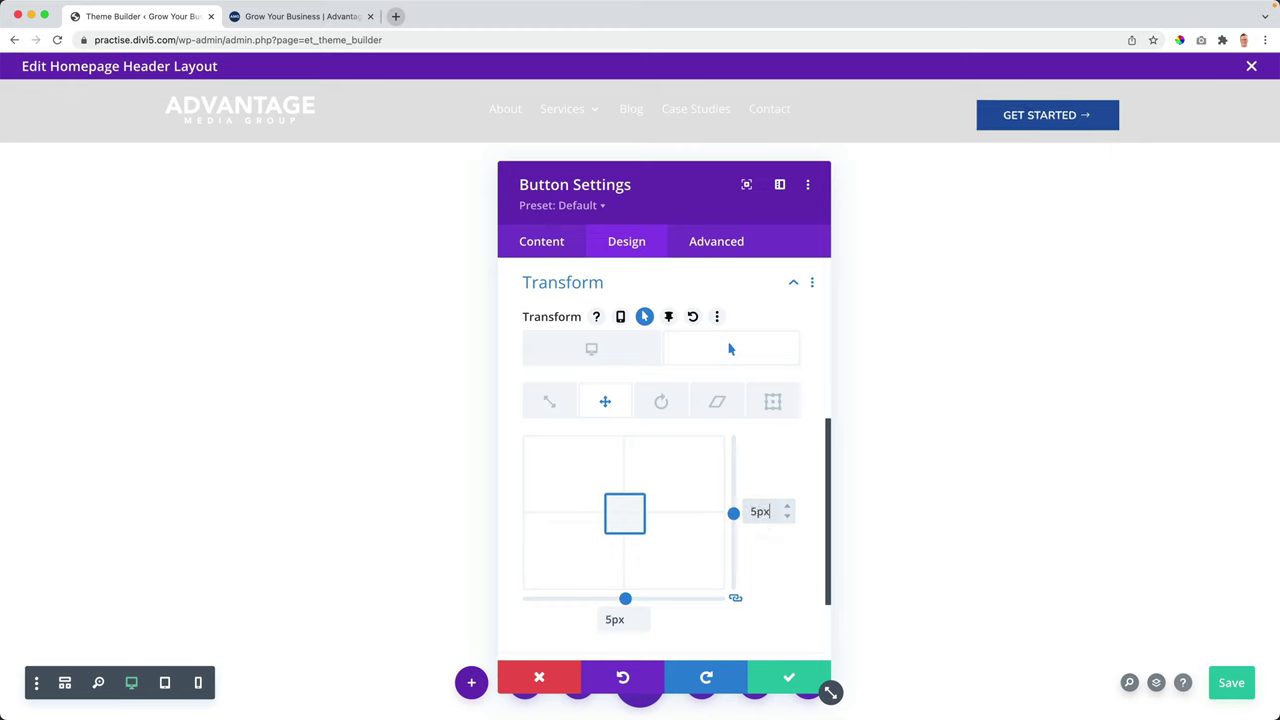
pyautogui.press('Down')
pyautogui.press('Down')
pyautogui.press('Down')
pyautogui.press('Down')
pyautogui.press('Down')
pyautogui.press('Down')
pyautogui.press('Down')
pyautogui.press('Down')
pyautogui.press('Down')
pyautogui.press('Down')
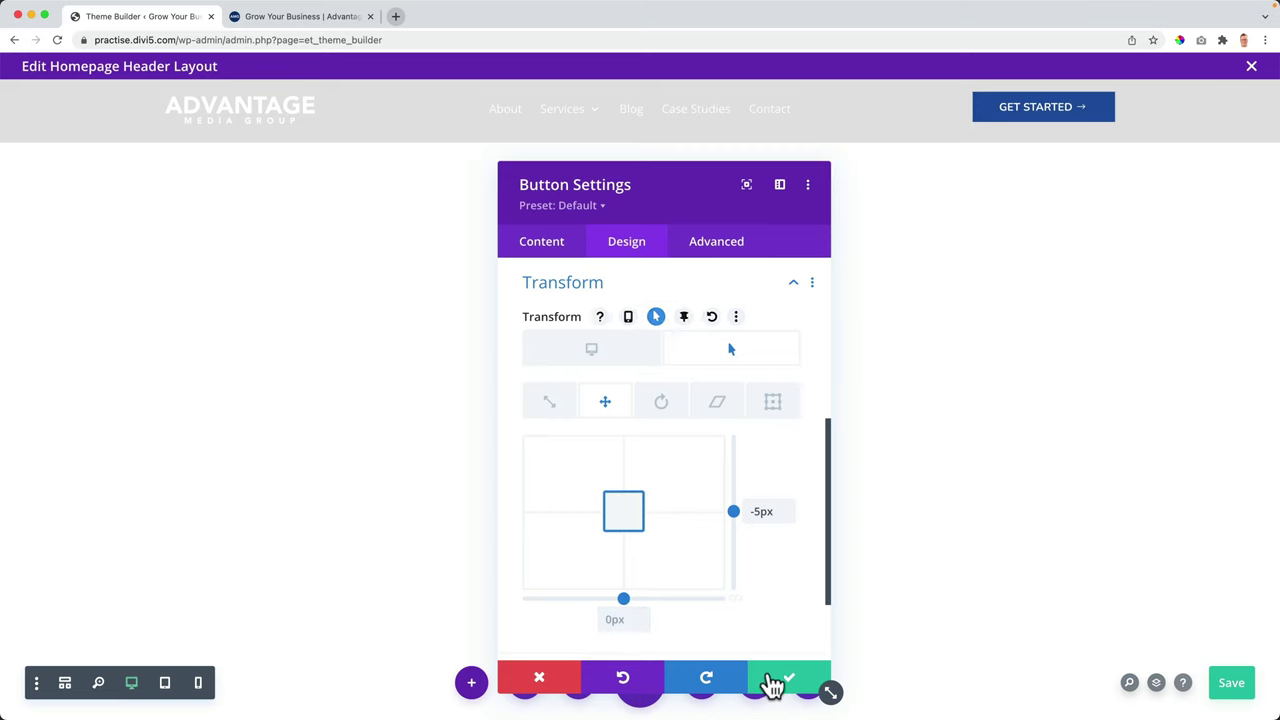
pyautogui.click(326, 24)
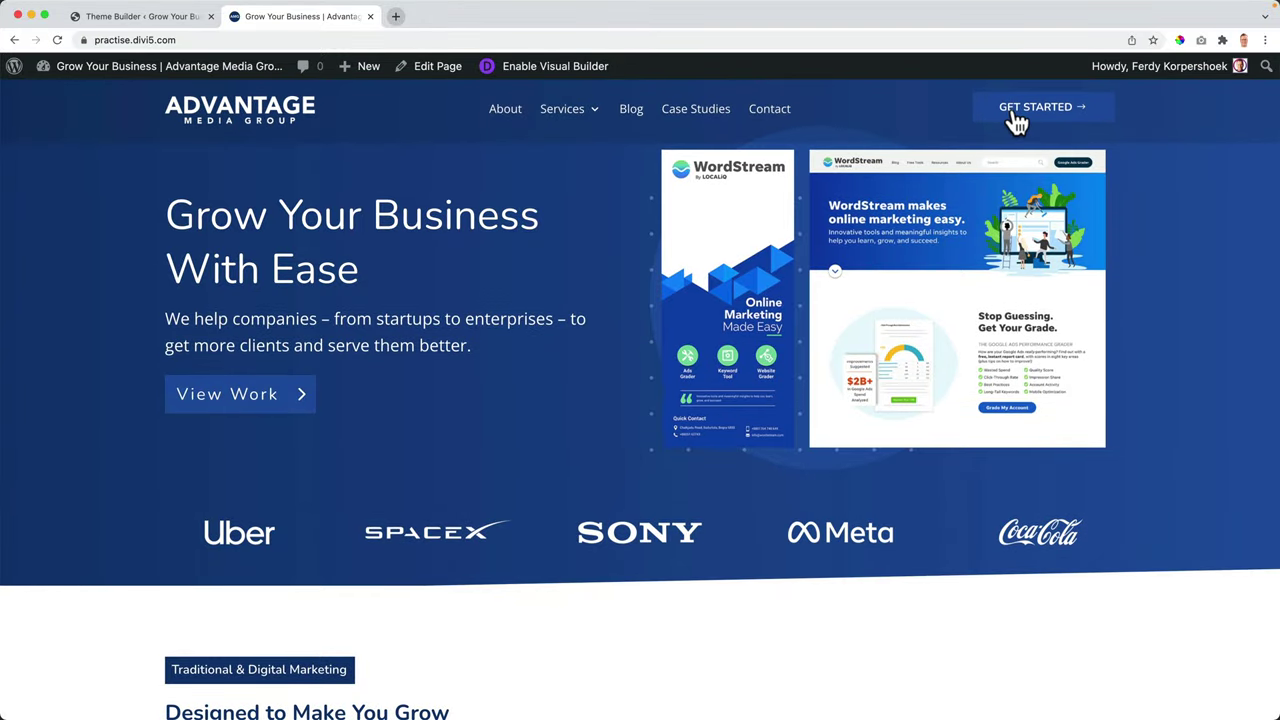
pyautogui.click(190, 17)
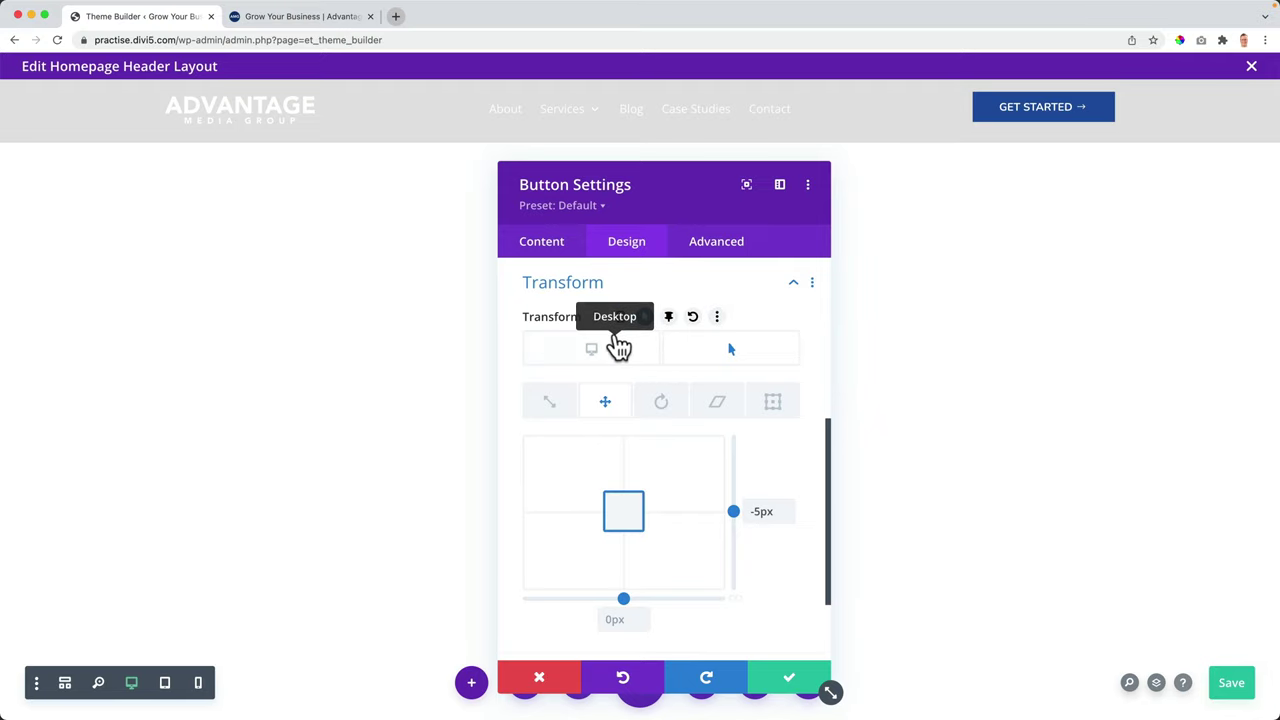
# Step: Enable a hover value for the button background and set it to the saved dark blue
pyautogui.scroll(5, 619, 345)
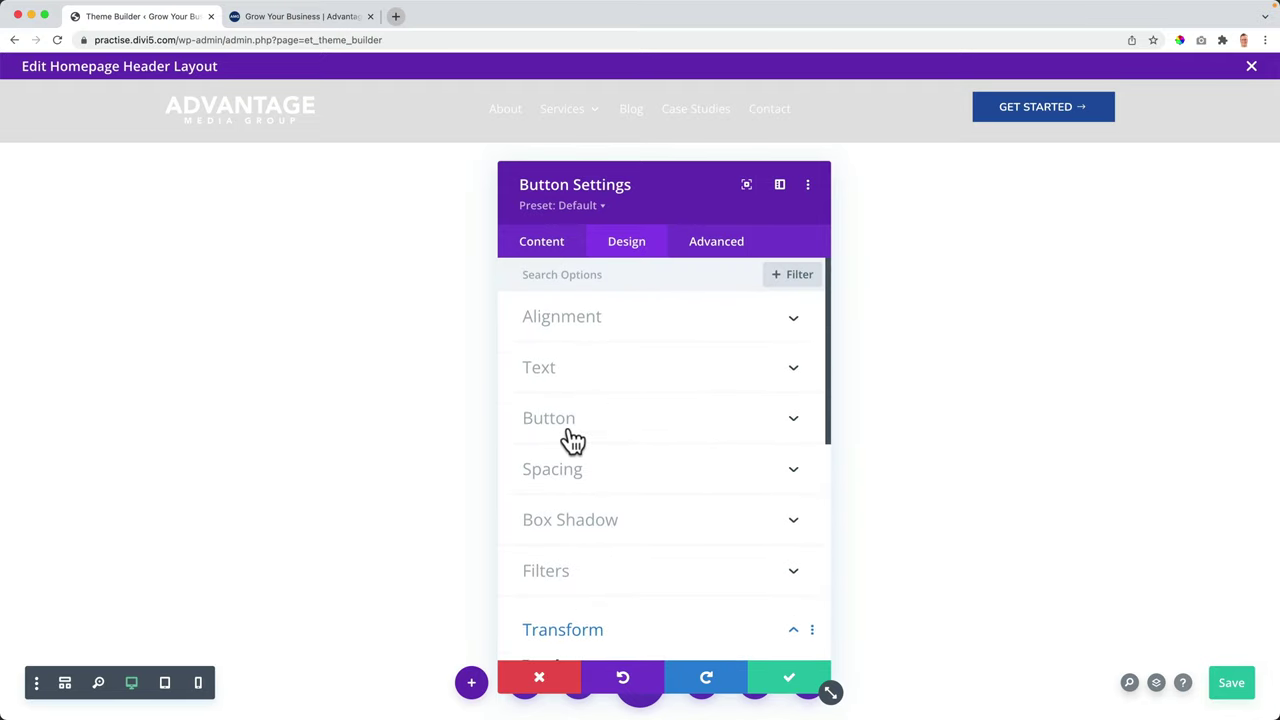
pyautogui.click(568, 432)
pyautogui.scroll(-3, 632, 440)
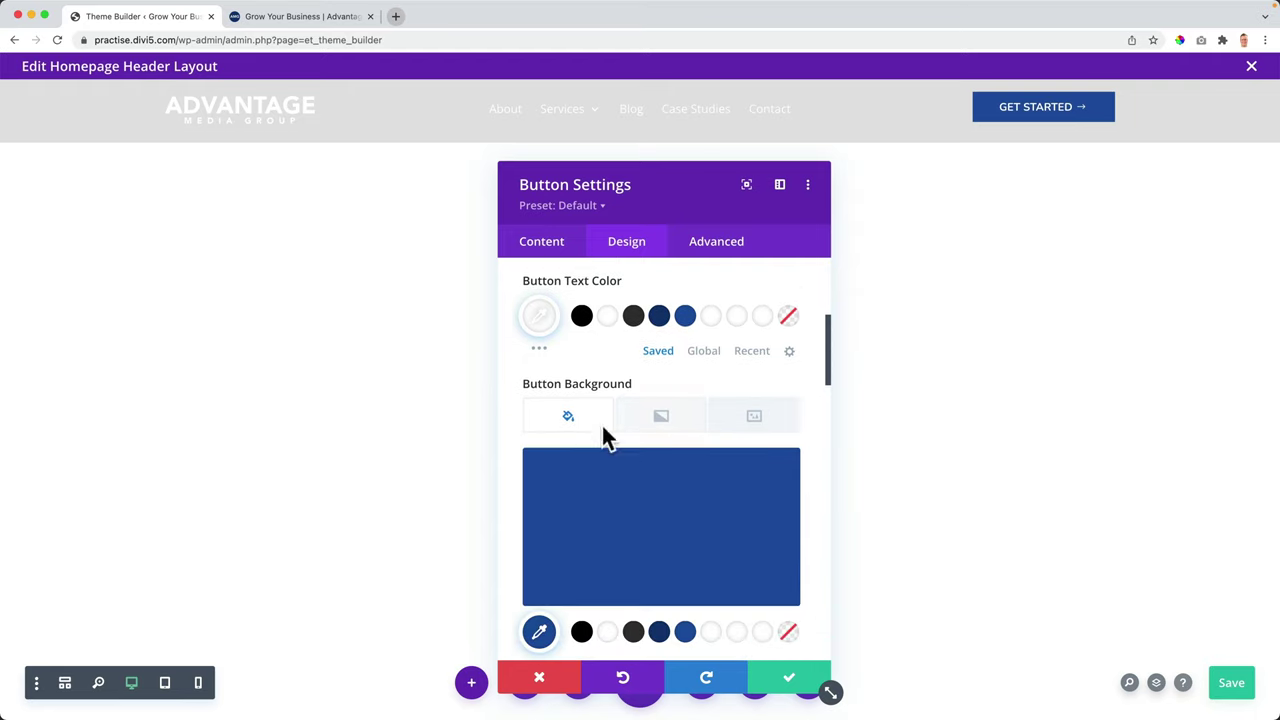
pyautogui.click(695, 384)
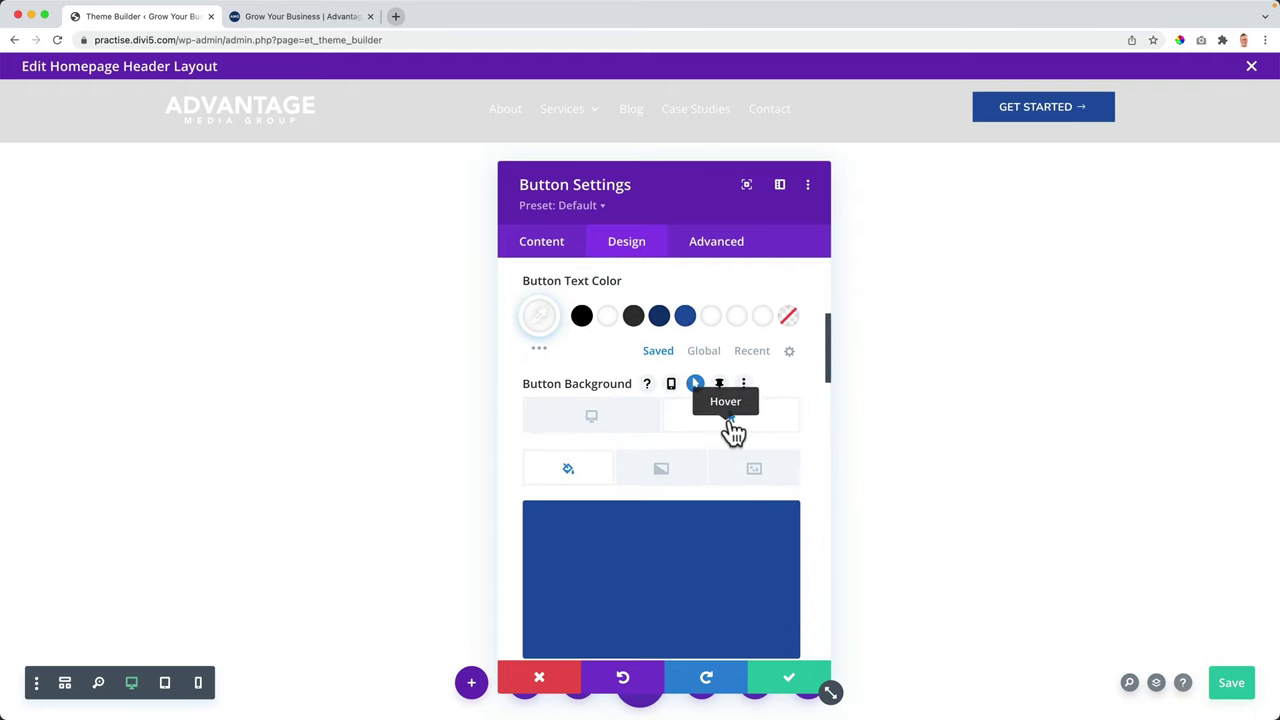
pyautogui.scroll(-3, 666, 449)
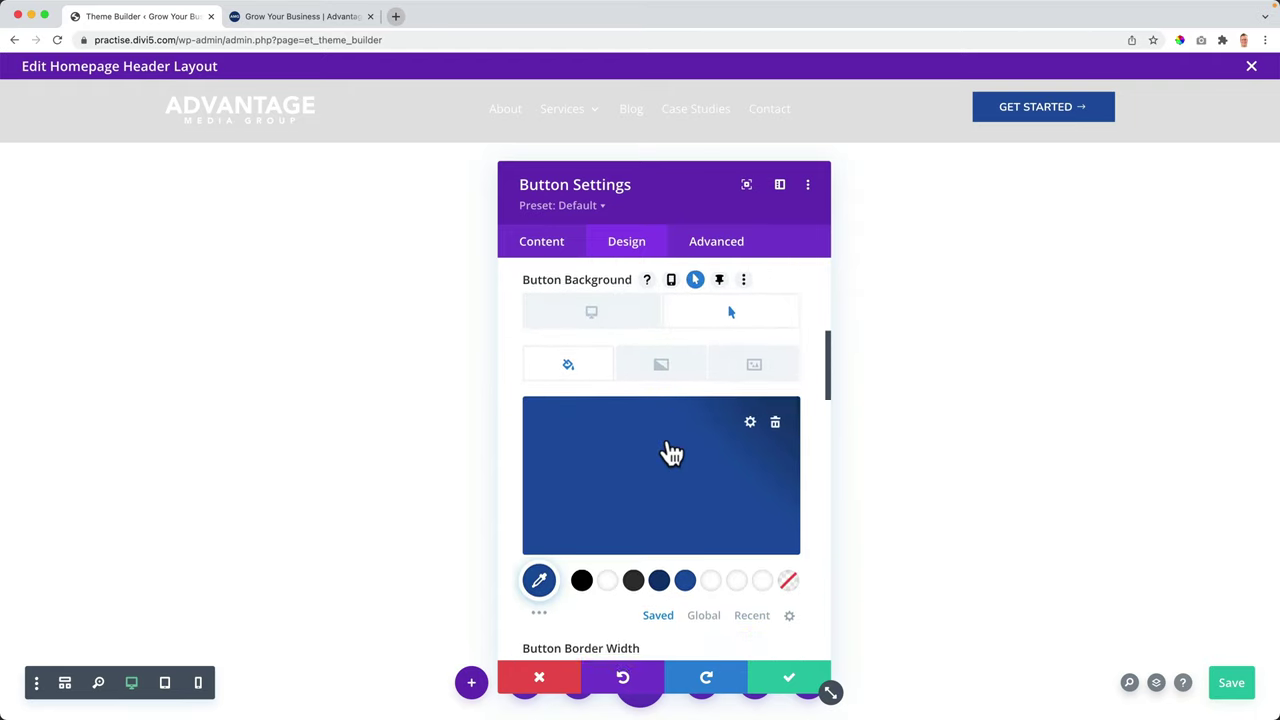
pyautogui.click(660, 556)
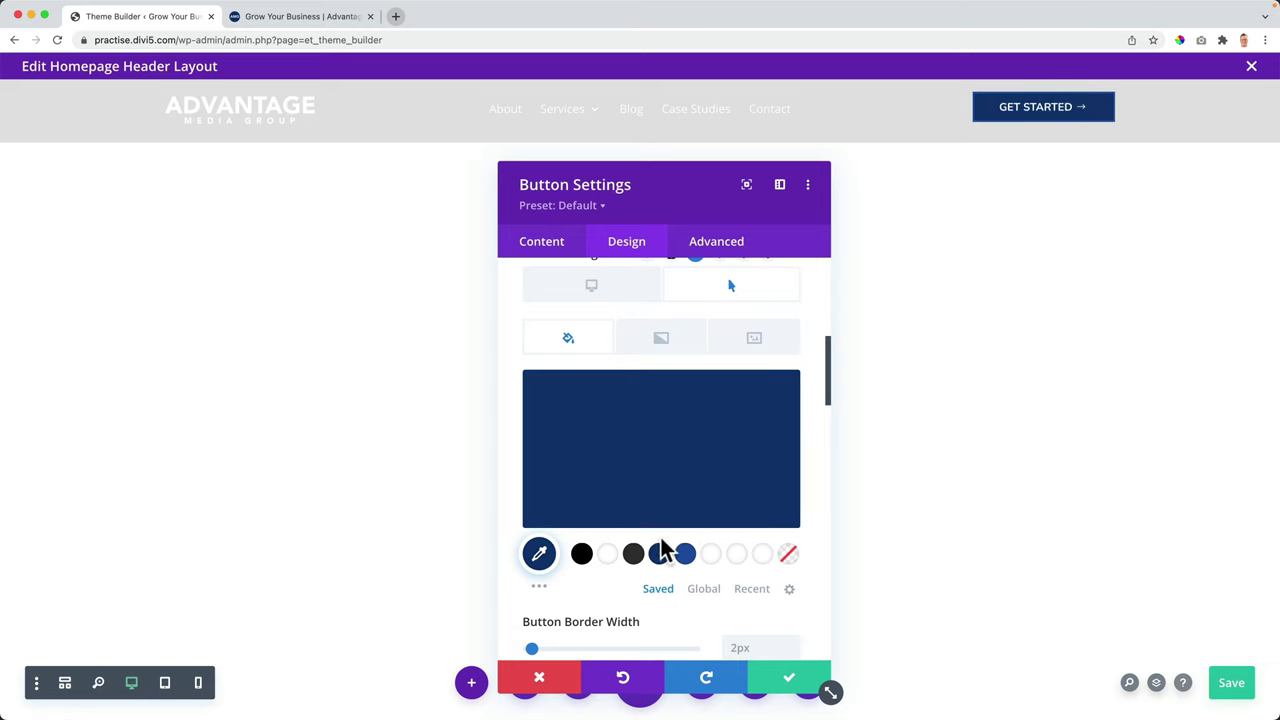
# Step: Set the button's border color to white (#ffffff), save the button settings, and check the hover effect on the live homepage
pyautogui.scroll(-1, 672, 478)
pyautogui.scroll(-2, 670, 479)
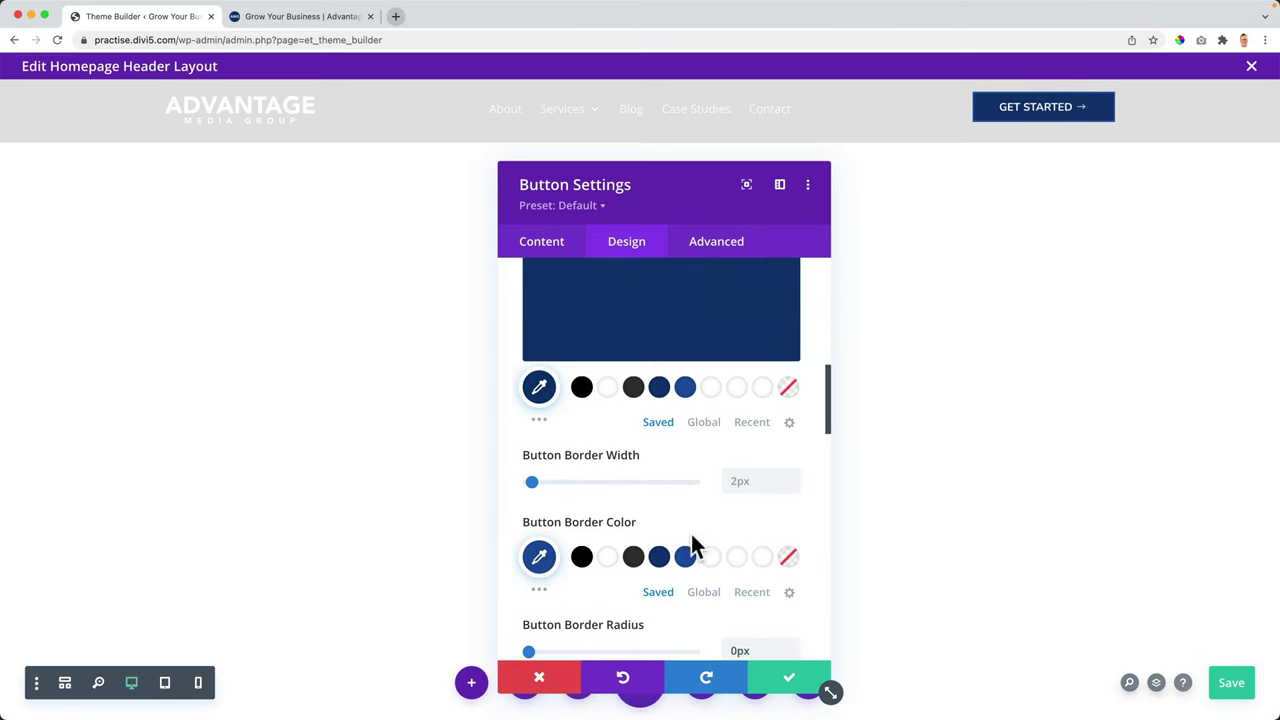
pyautogui.click(607, 557)
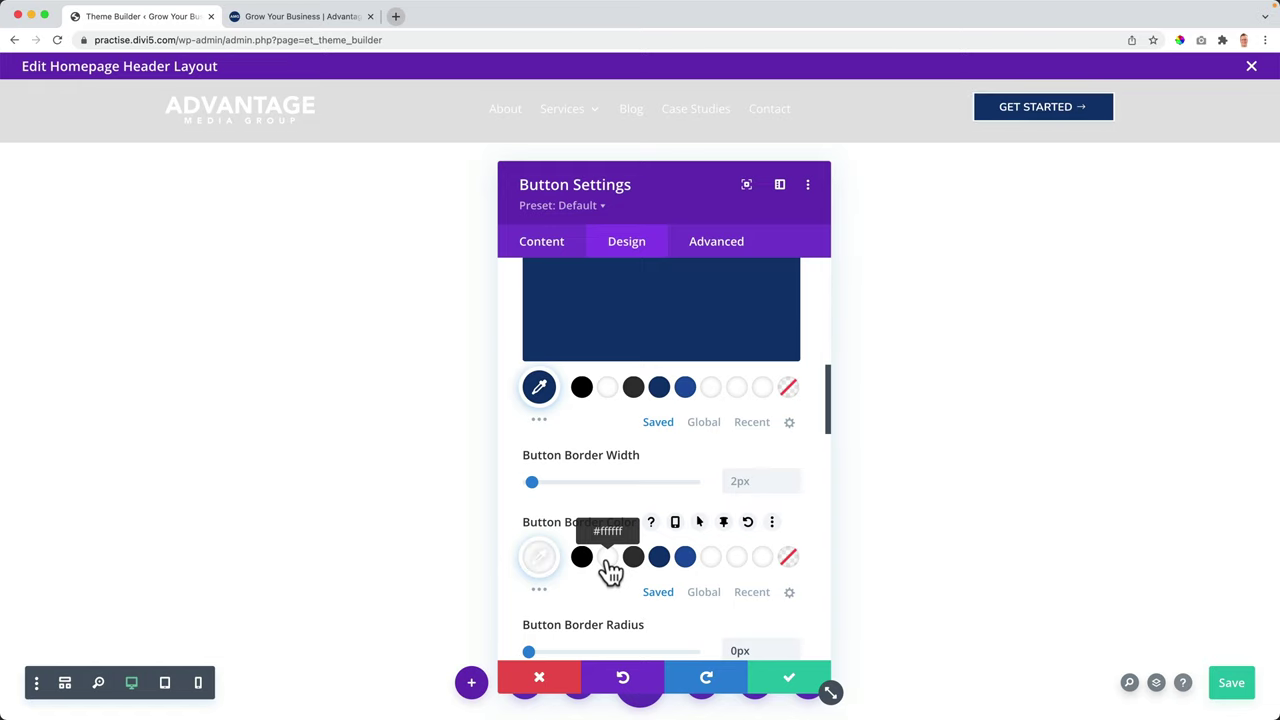
pyautogui.click(790, 680)
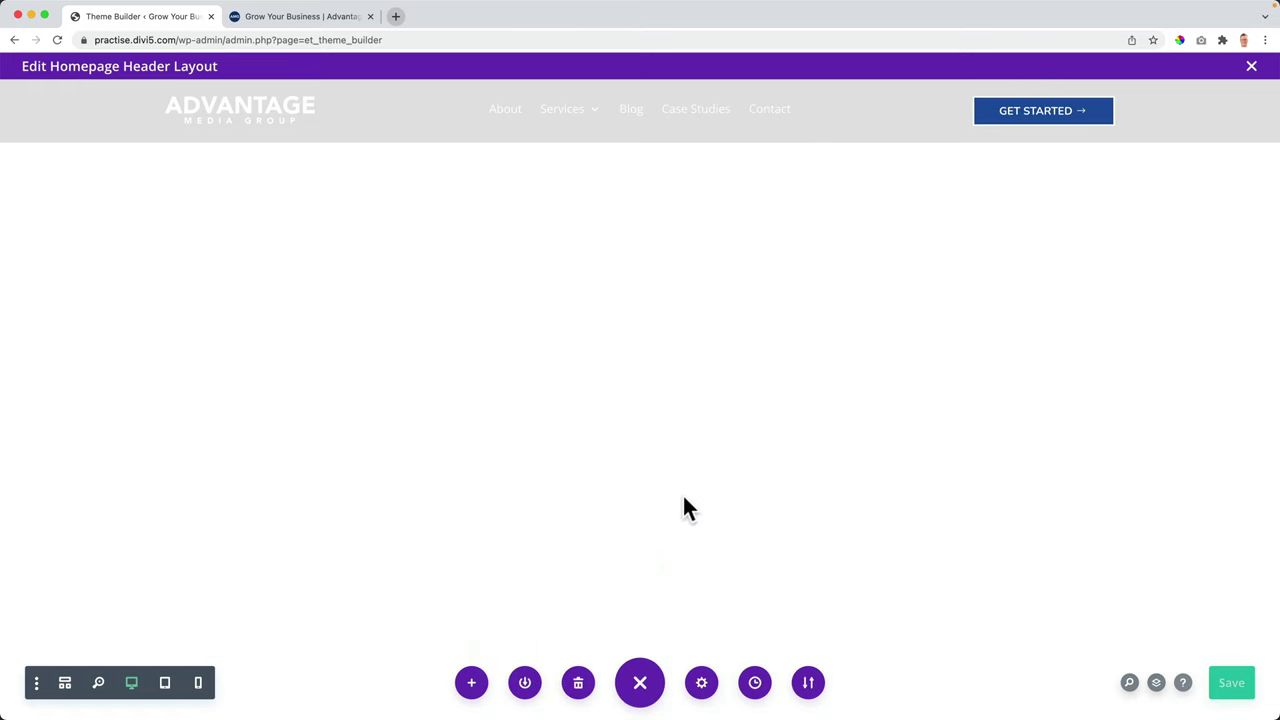
pyautogui.click(298, 20)
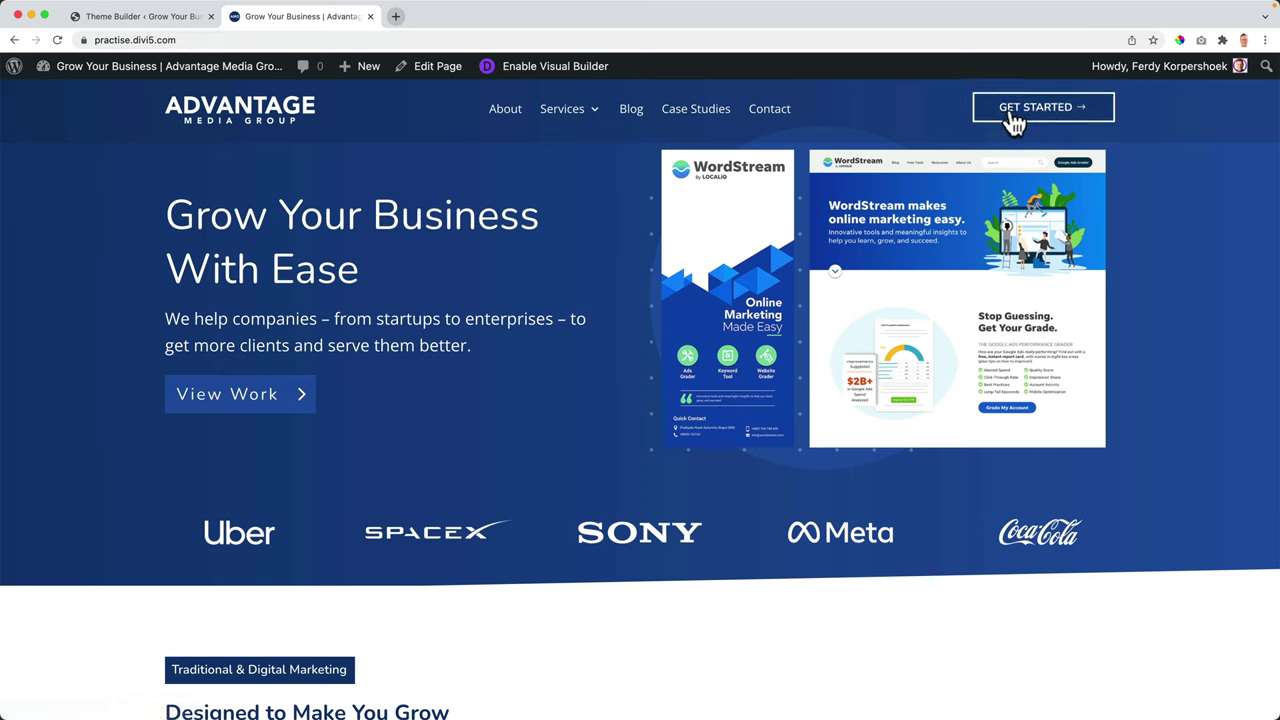
pyautogui.click(132, 17)
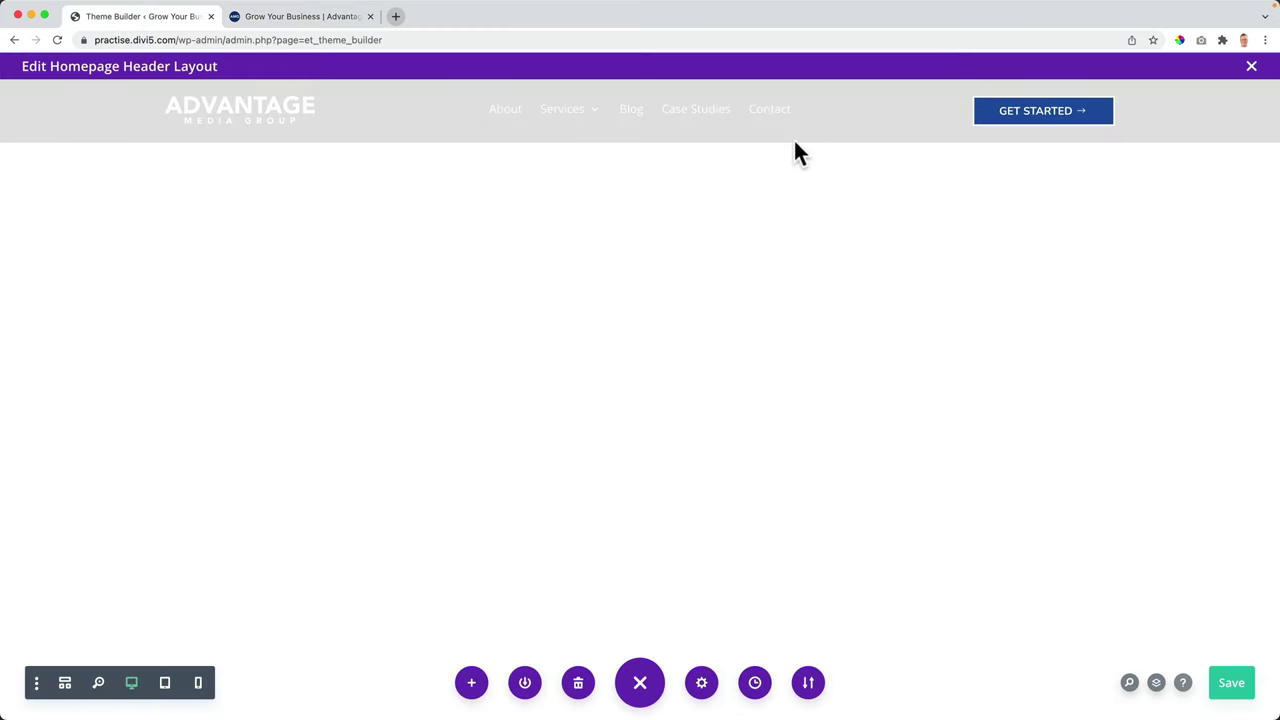
# Step: Set the Get Started button's border color to the saved blue #2054a5 in its design settings
pyautogui.moveTo(997, 122)
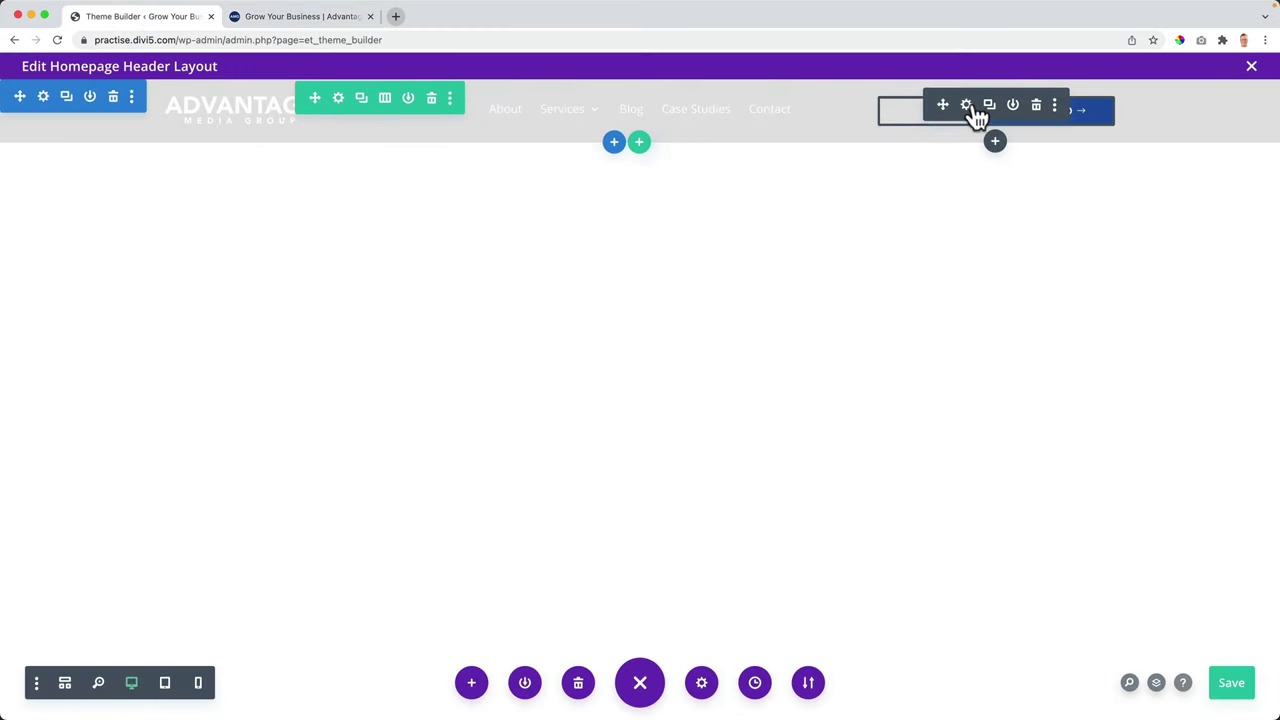
pyautogui.click(967, 105)
pyautogui.click(626, 243)
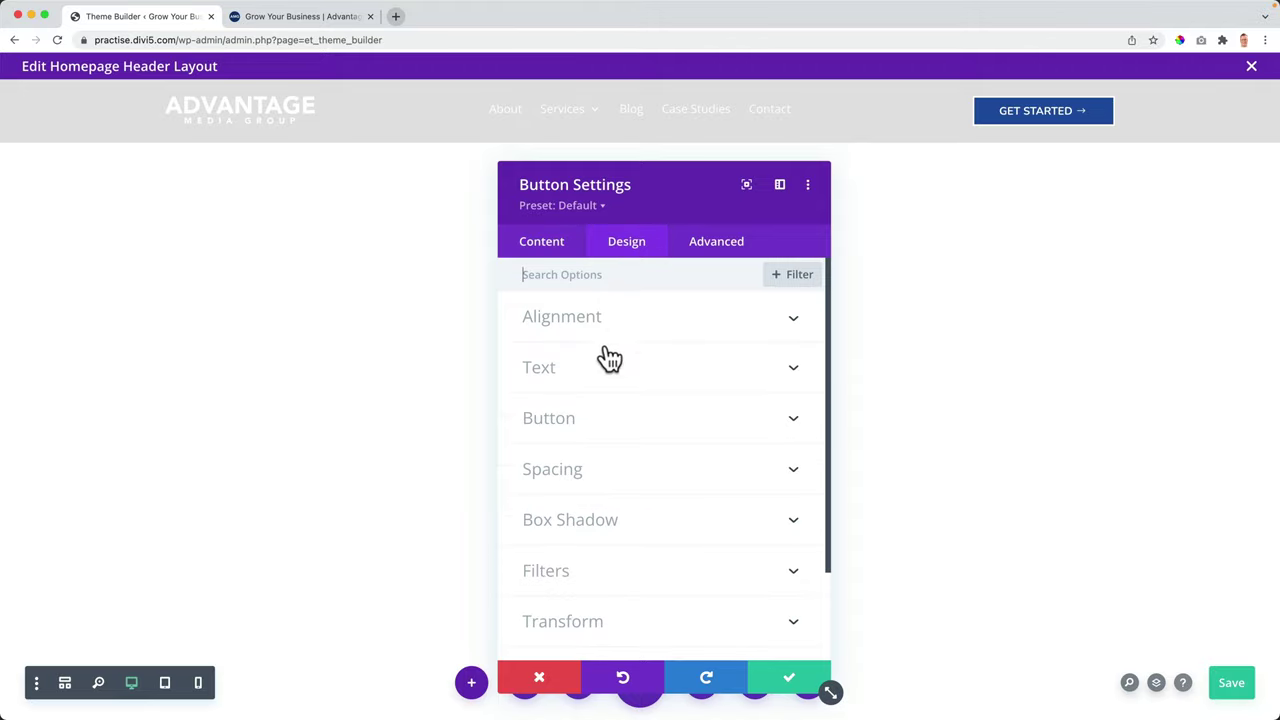
pyautogui.click(598, 420)
pyautogui.scroll(-3, 640, 440)
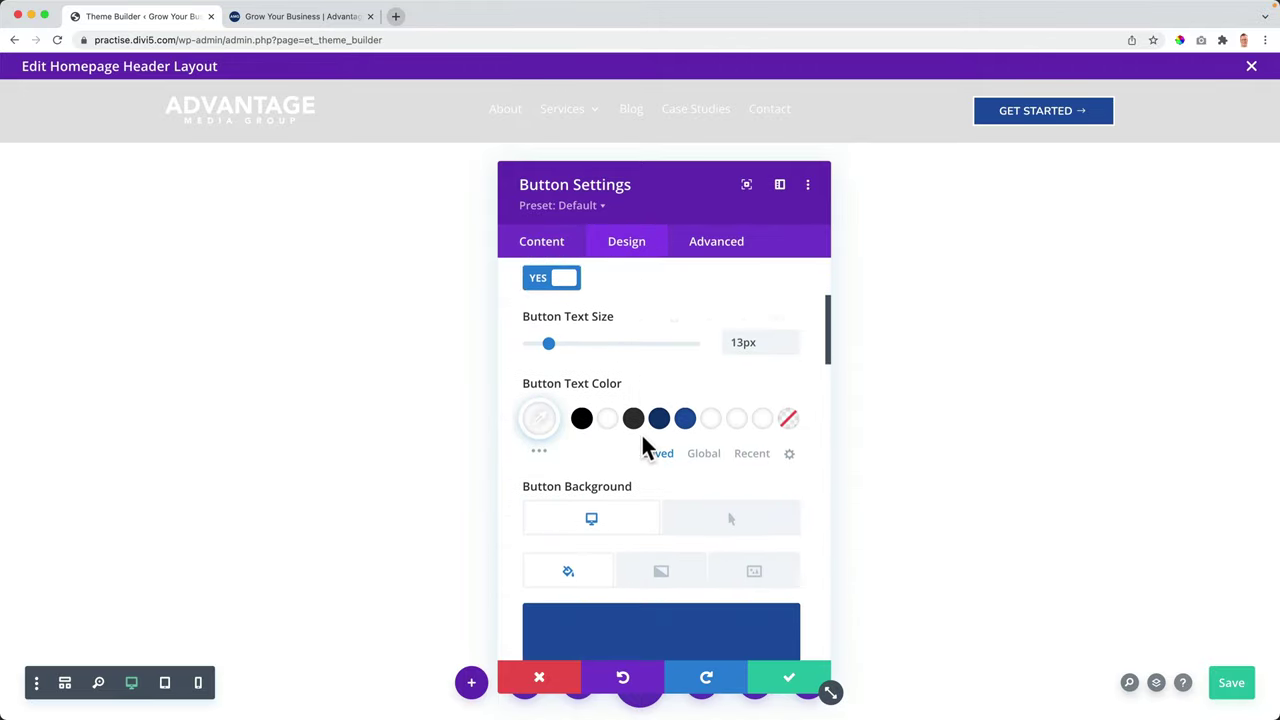
pyautogui.scroll(-5, 646, 449)
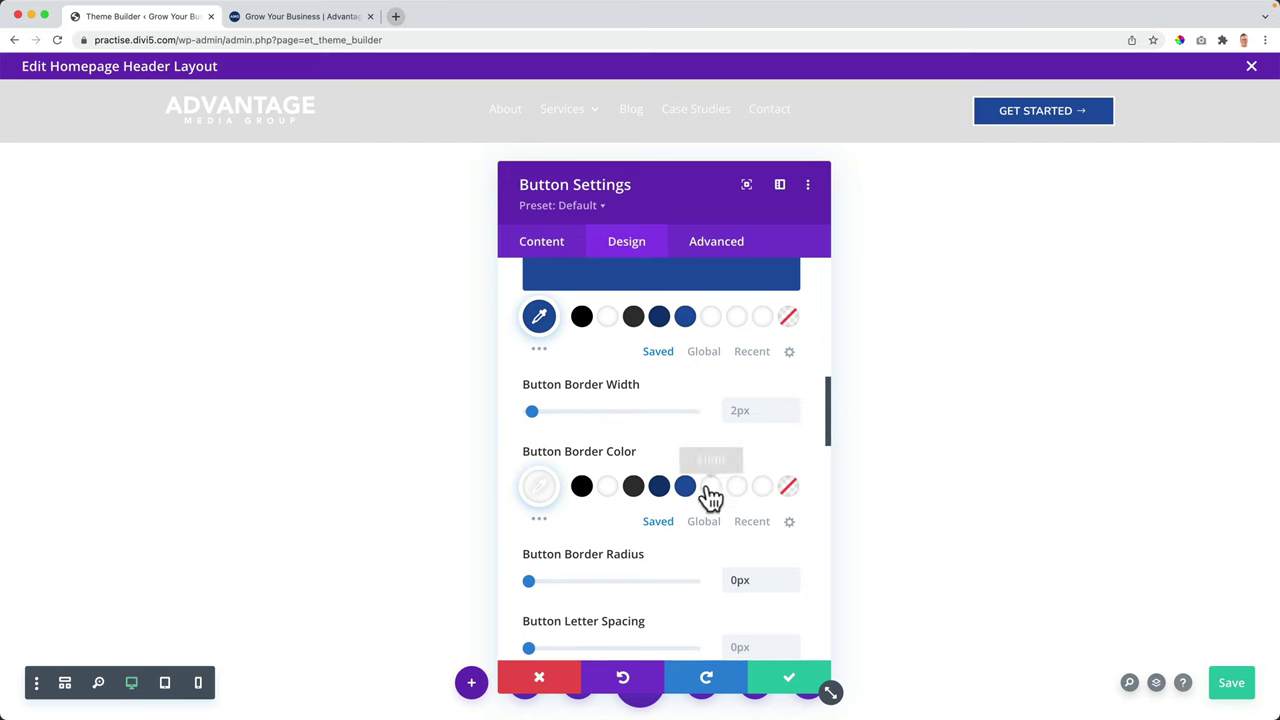
pyautogui.click(684, 490)
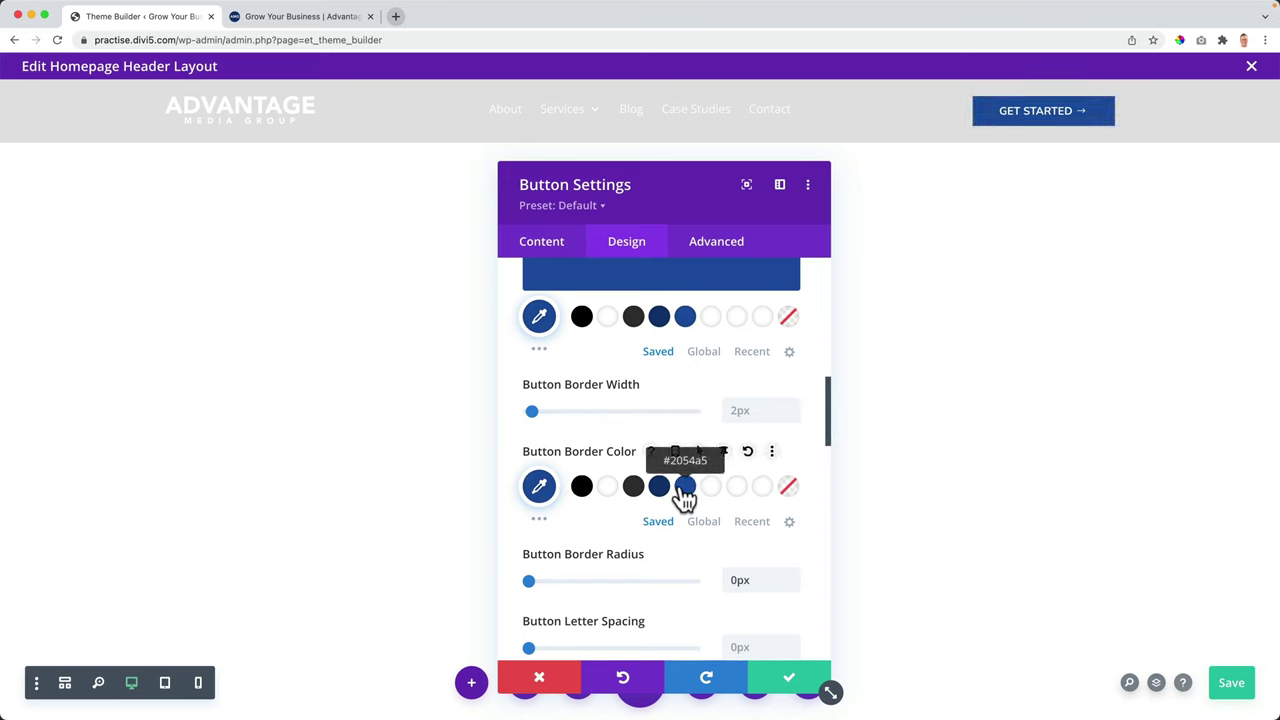
# Step: Enable a hover value for the button's border color, set it to white, and save the button settings
pyautogui.click(702, 454)
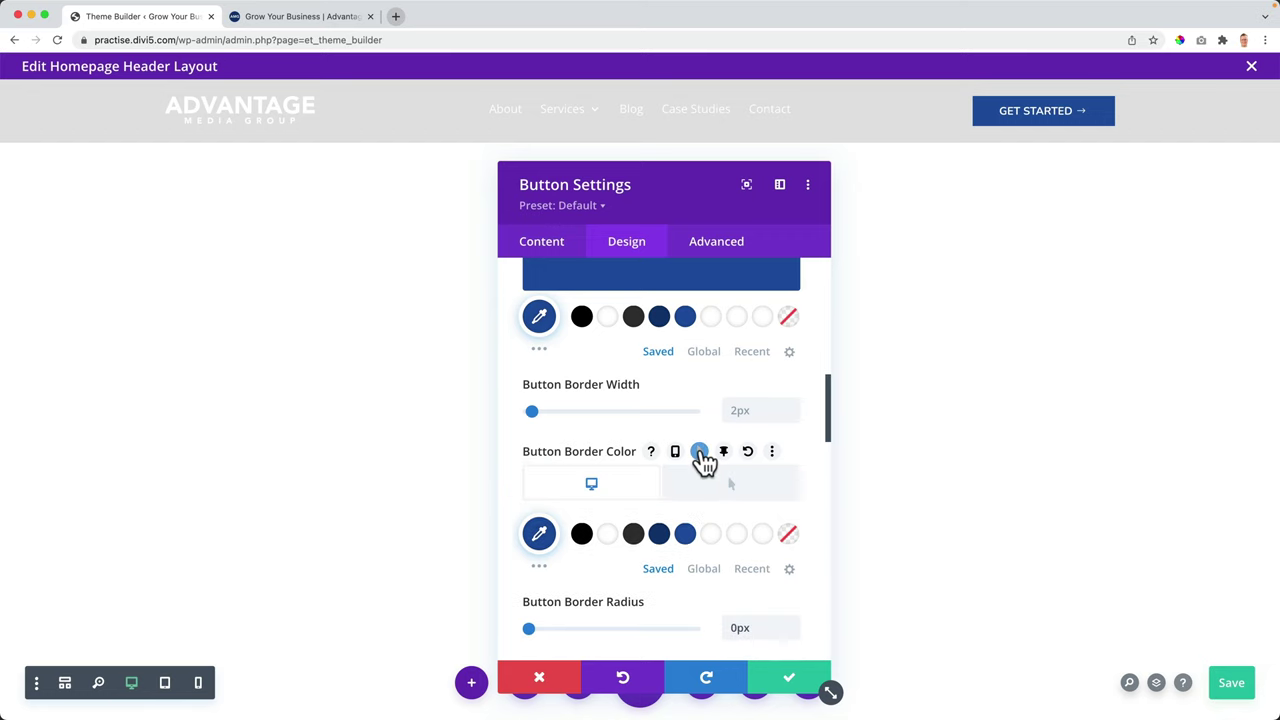
pyautogui.click(720, 488)
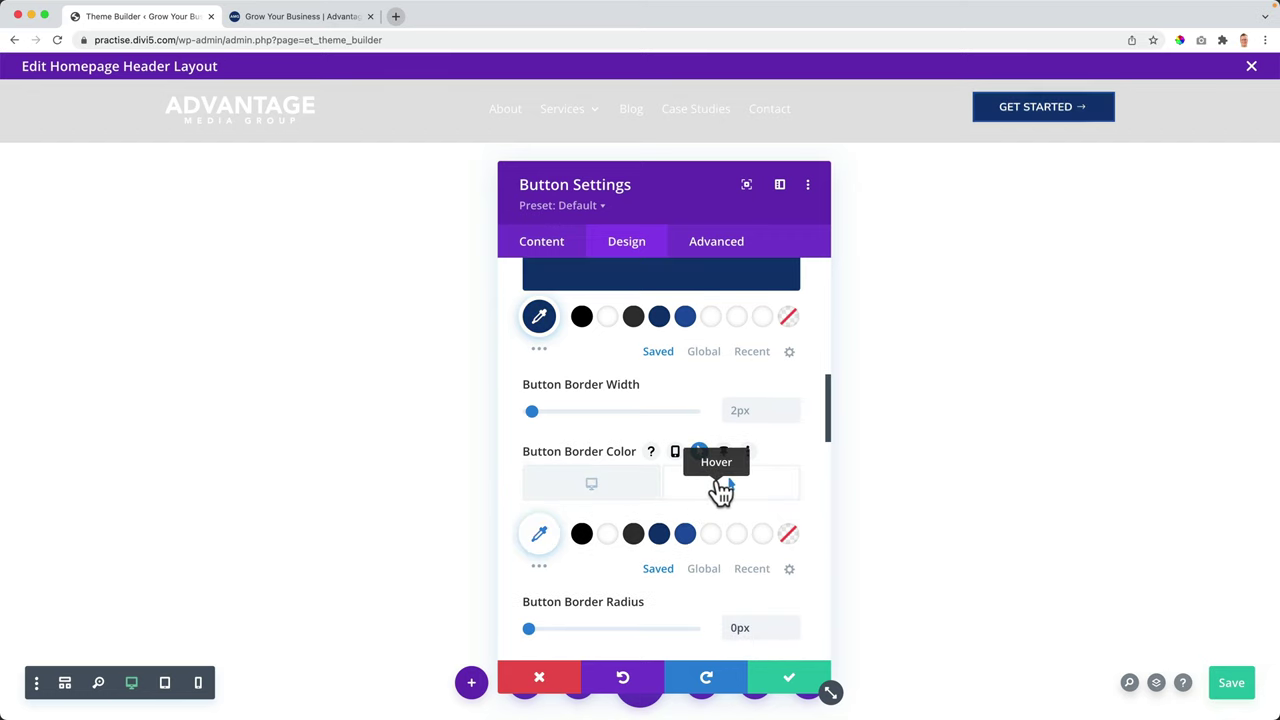
pyautogui.click(709, 538)
pyautogui.click(790, 674)
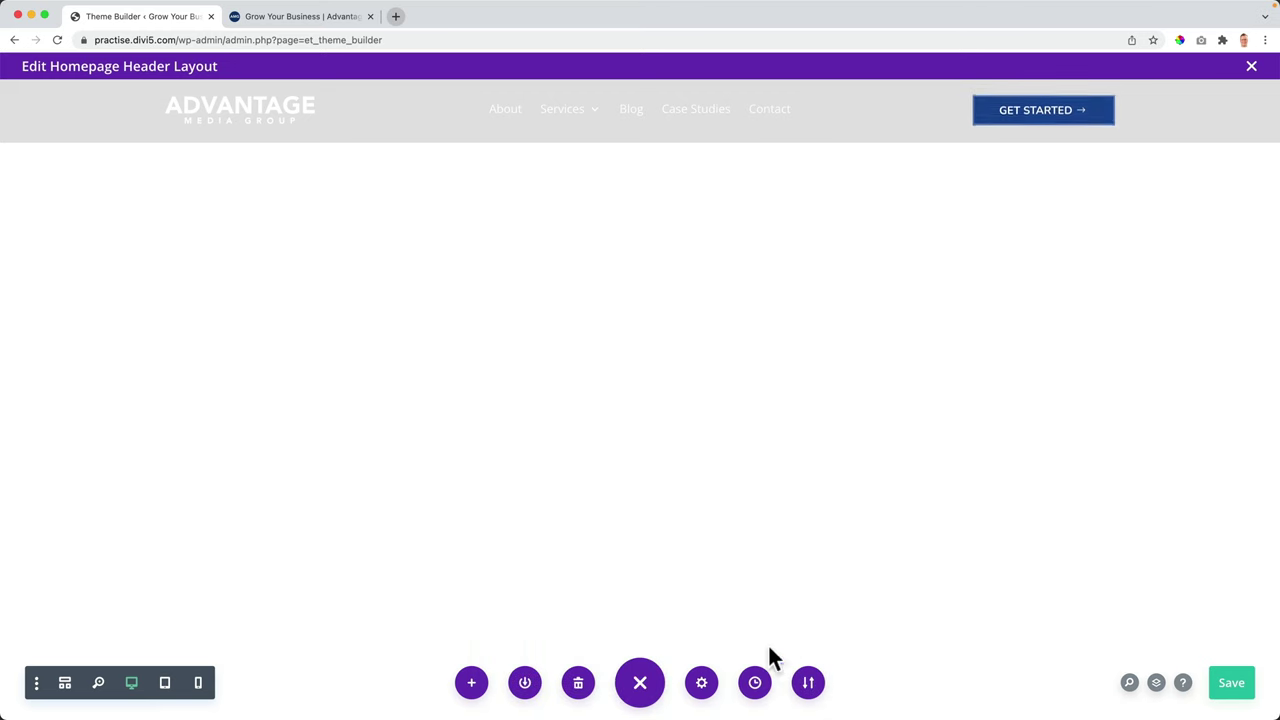
# Step: Check the header and Get Started button on the live homepage, both at the page top and further down the page
pyautogui.click(313, 20)
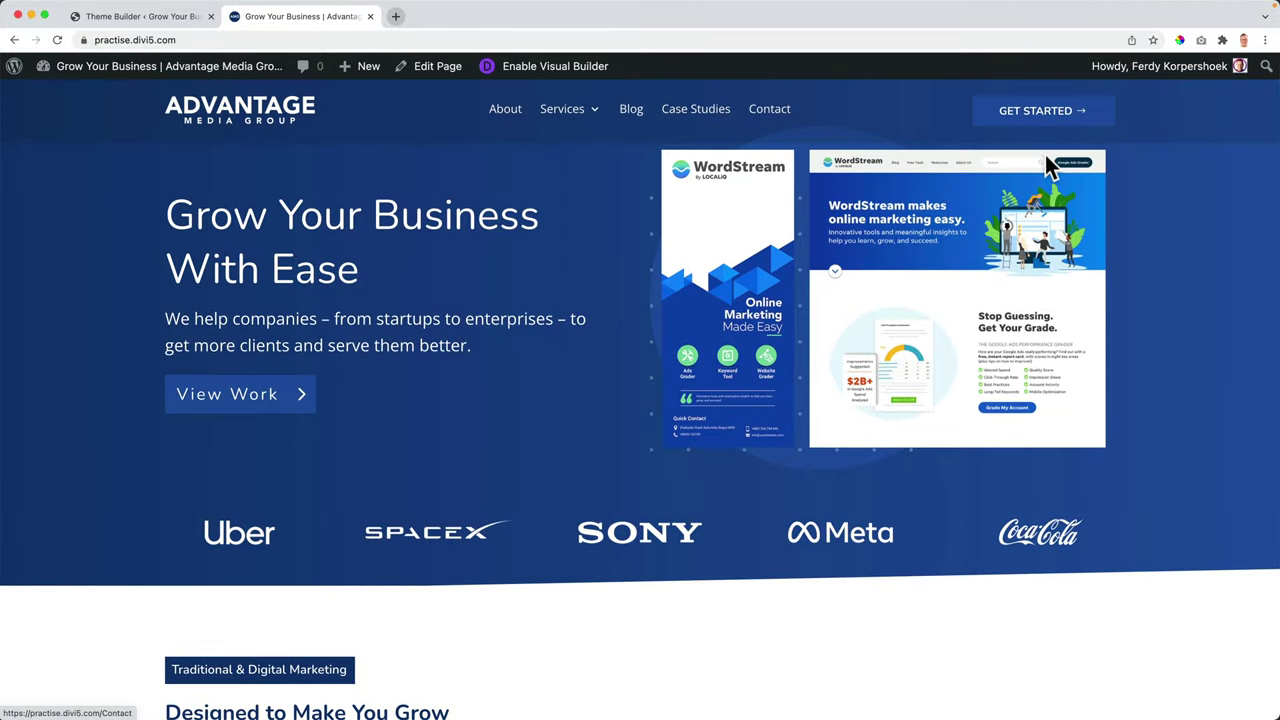
pyautogui.scroll(-2, 770, 205)
pyautogui.scroll(-5, 790, 230)
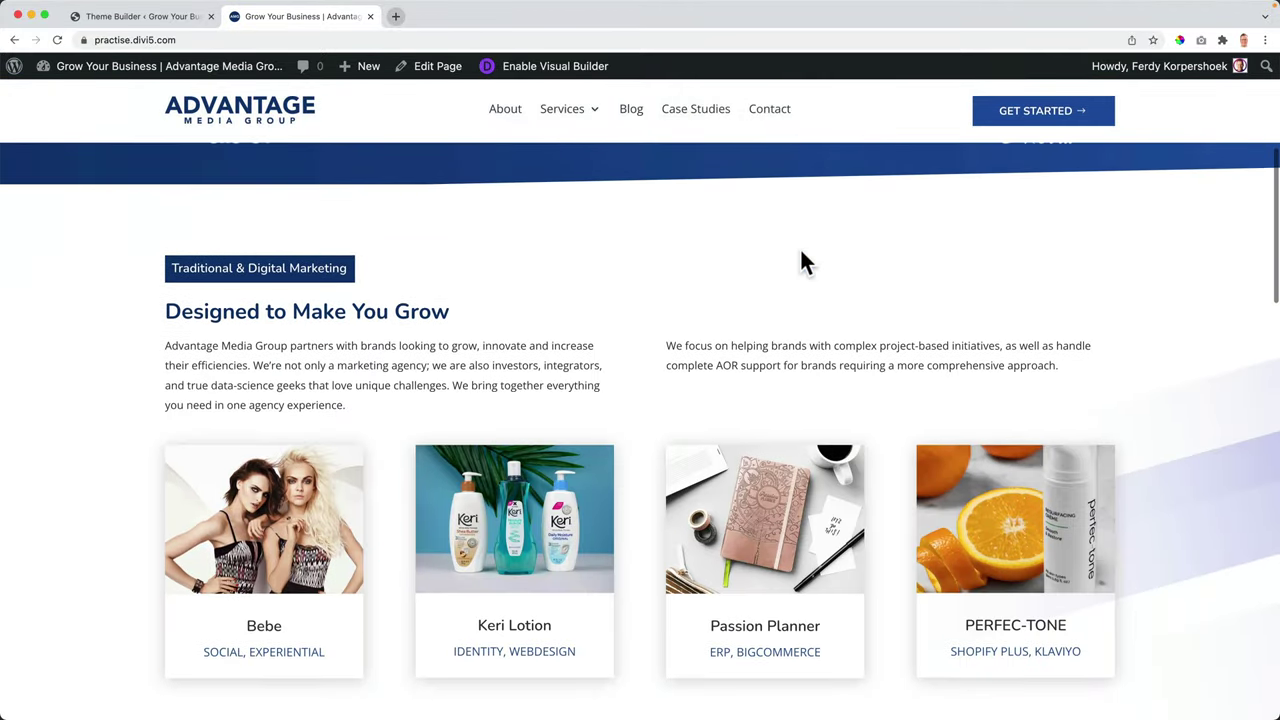
pyautogui.scroll(5, 811, 230)
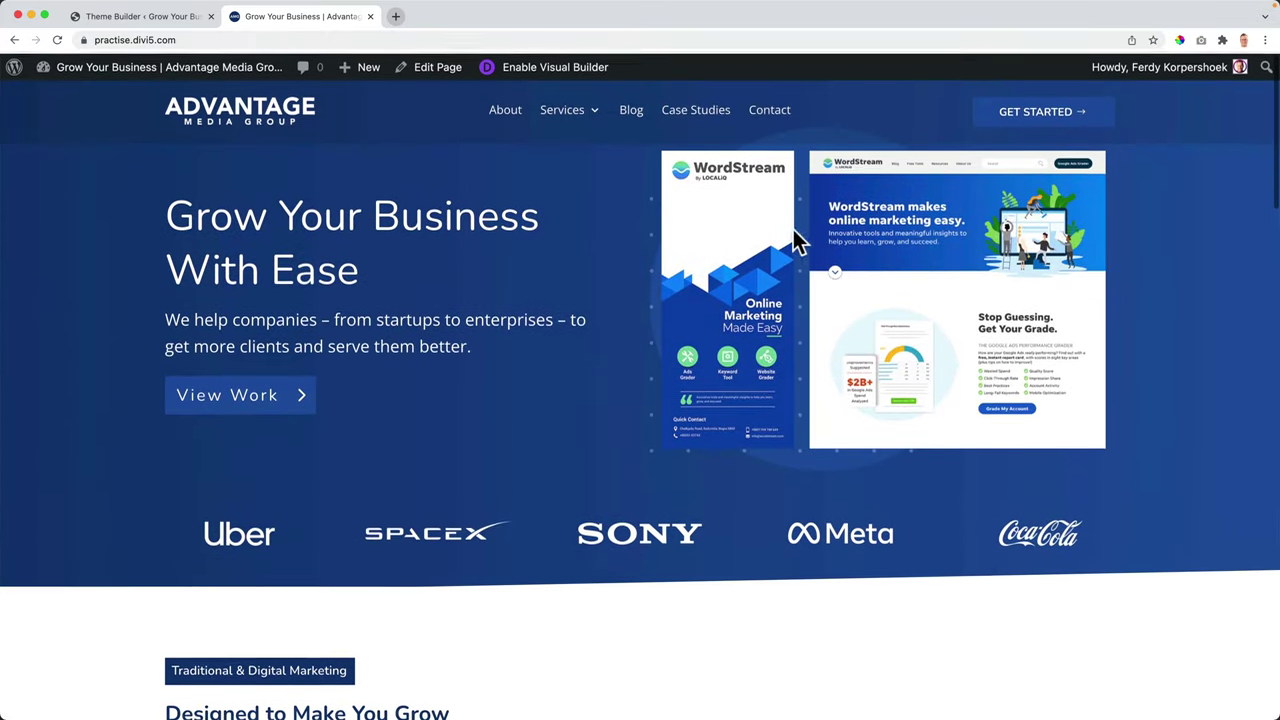
pyautogui.scroll(-3, 795, 243)
pyautogui.scroll(4, 785, 233)
pyautogui.scroll(-3, 779, 234)
pyautogui.scroll(-20, 777, 233)
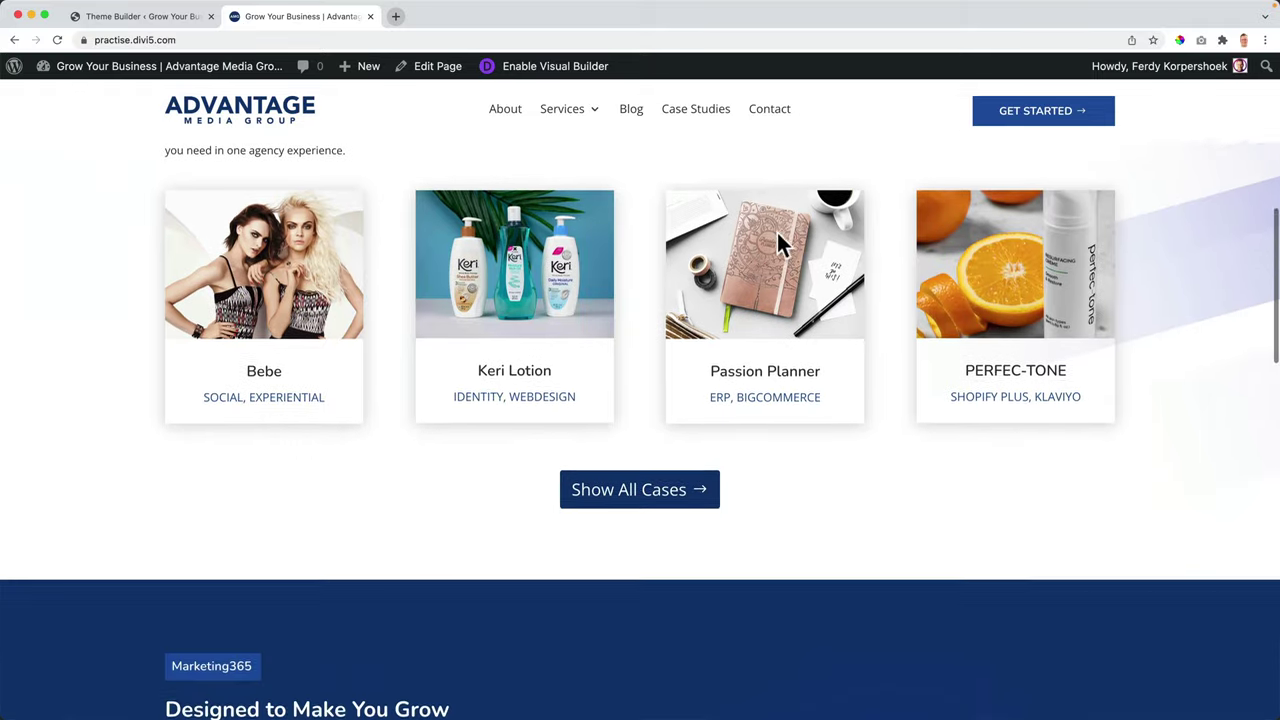
pyautogui.scroll(20, 777, 246)
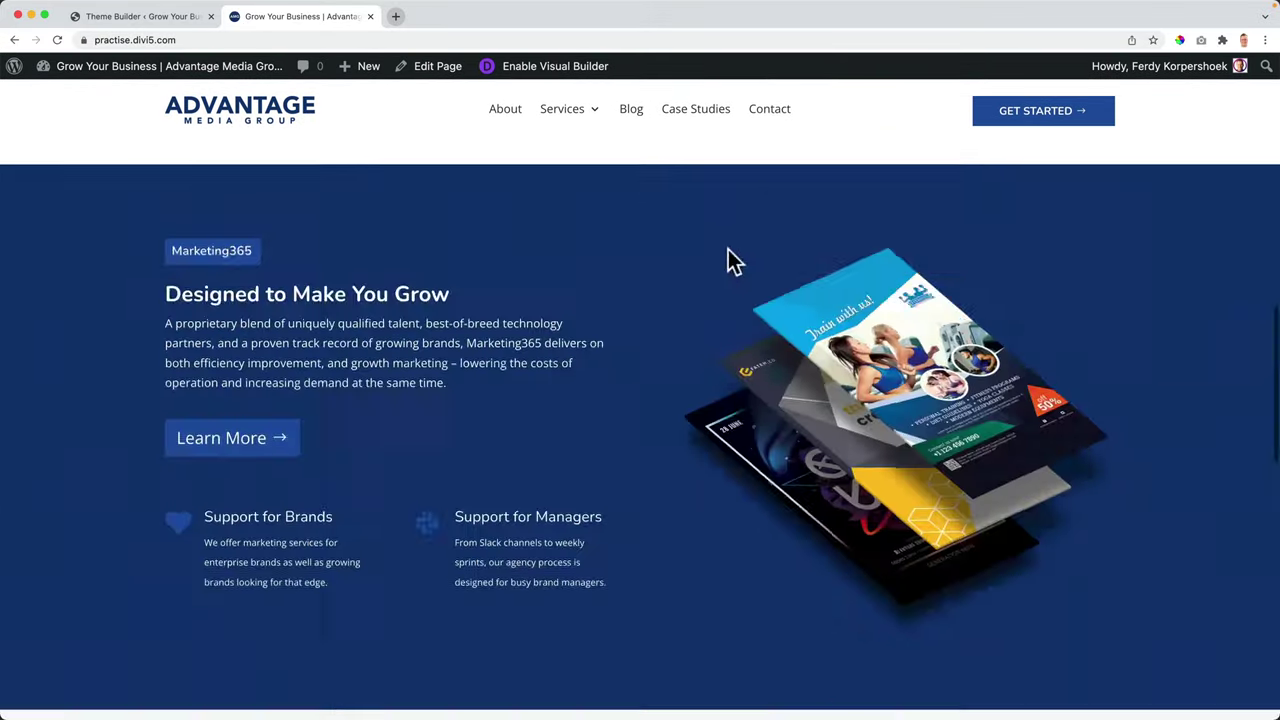
pyautogui.scroll(-2, 521, 243)
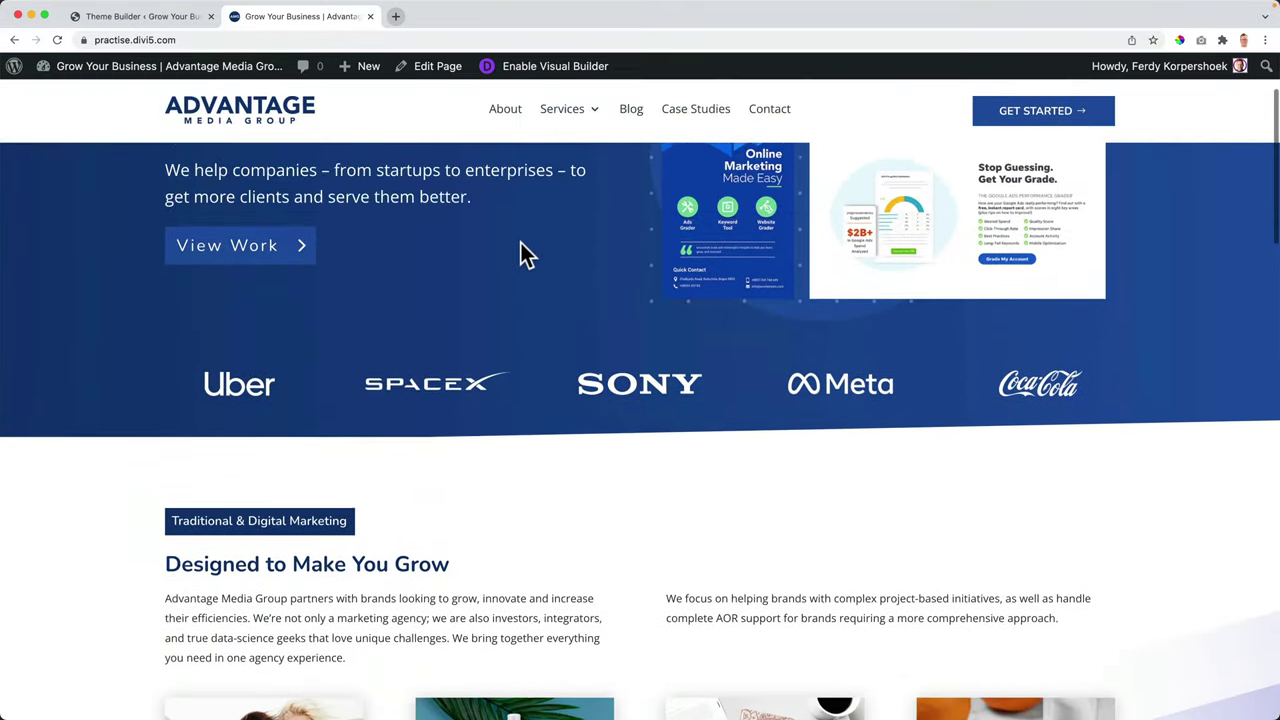
pyautogui.scroll(2, 521, 243)
pyautogui.scroll(-5, 521, 243)
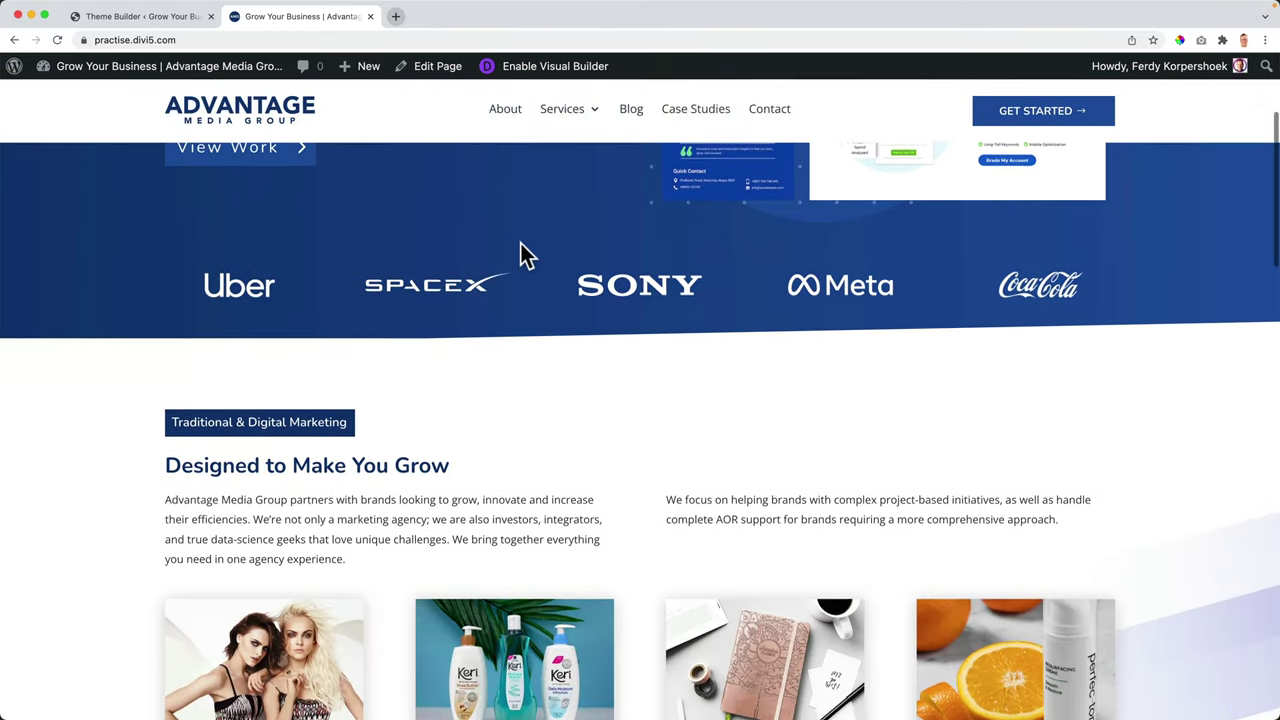
pyautogui.scroll(5, 523, 250)
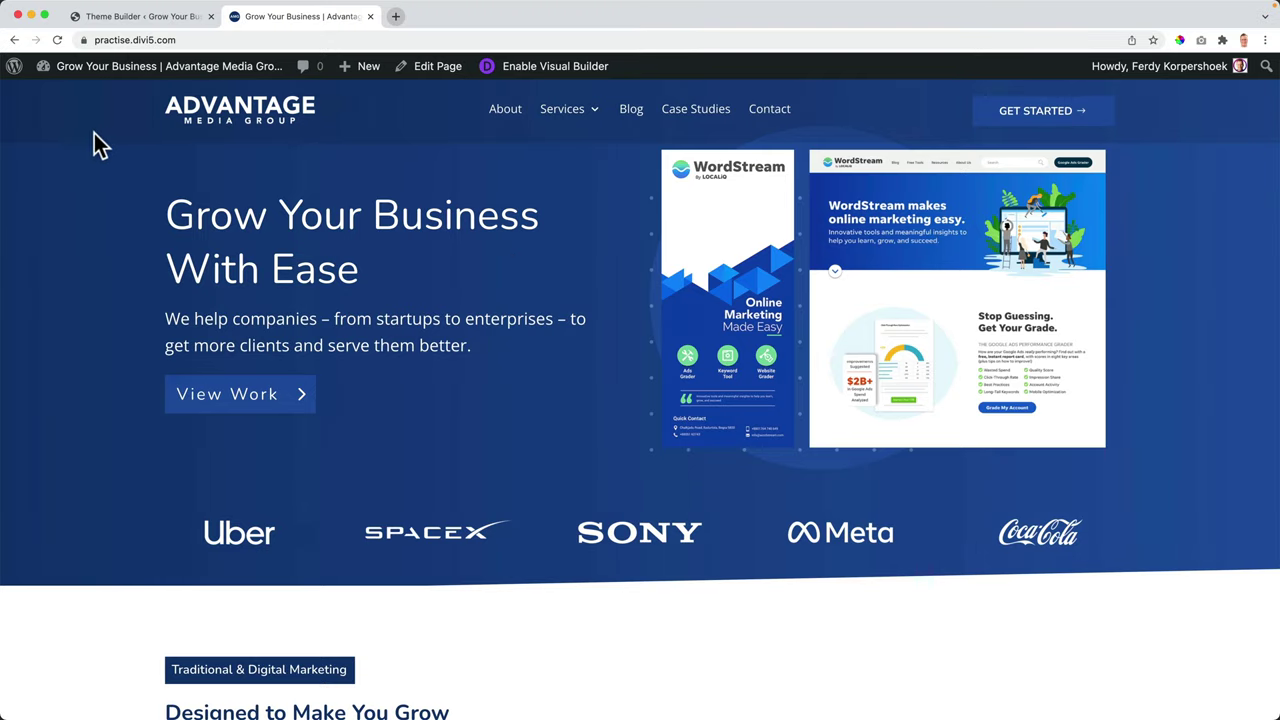
# Step: Narrow the browser window to mobile width to examine the header on the live homepage, then restore the full width
pyautogui.moveTo(7, 187); pyautogui.dragTo(949, 224)
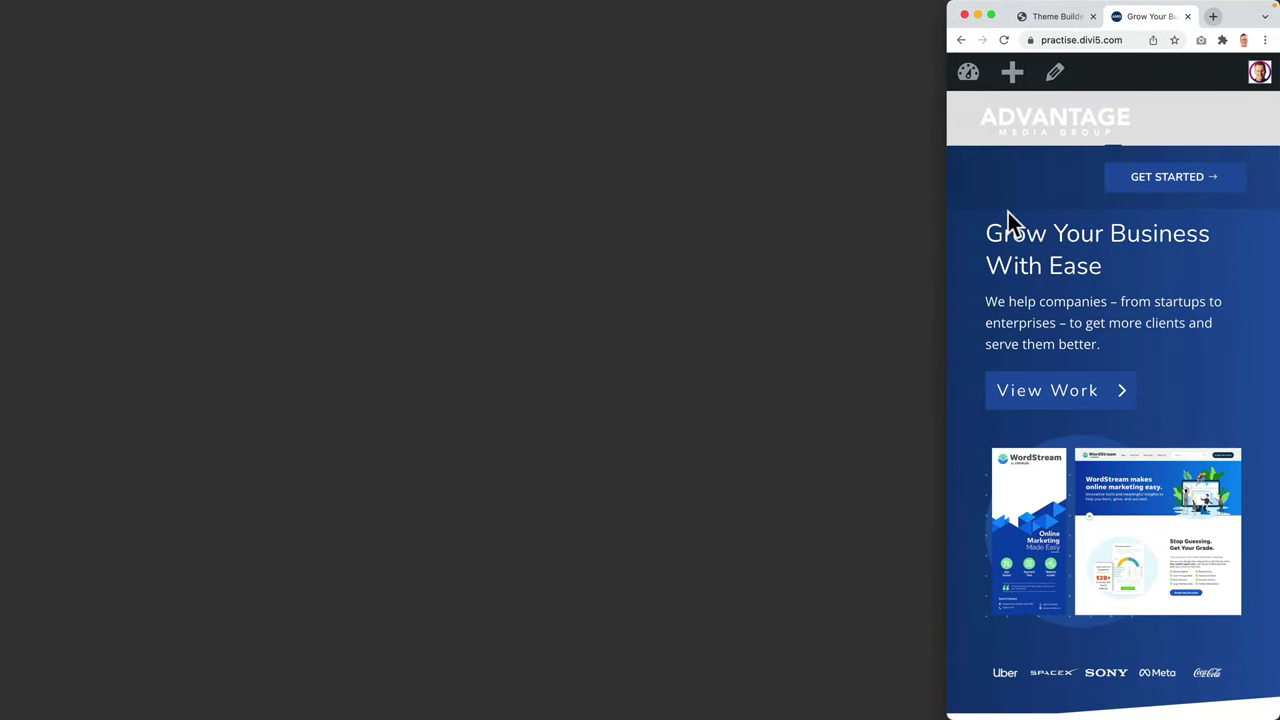
pyautogui.scroll(-8, 1133, 230)
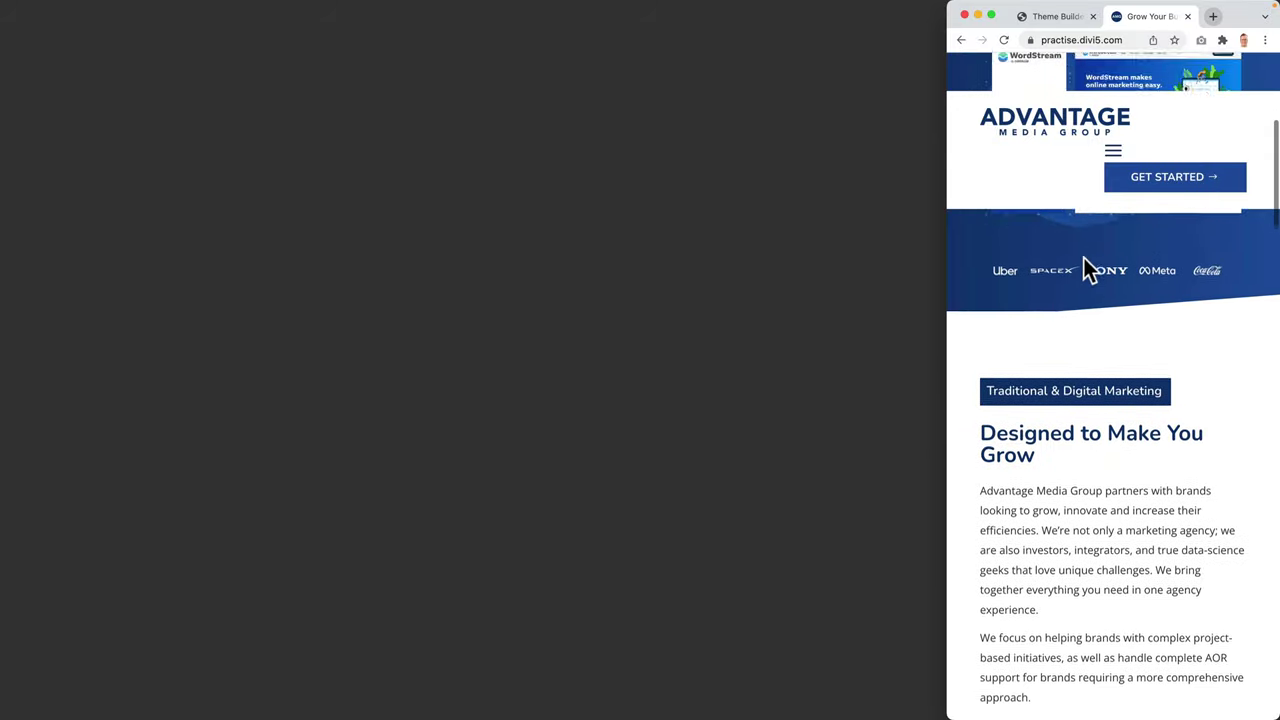
pyautogui.scroll(-13, 1031, 256)
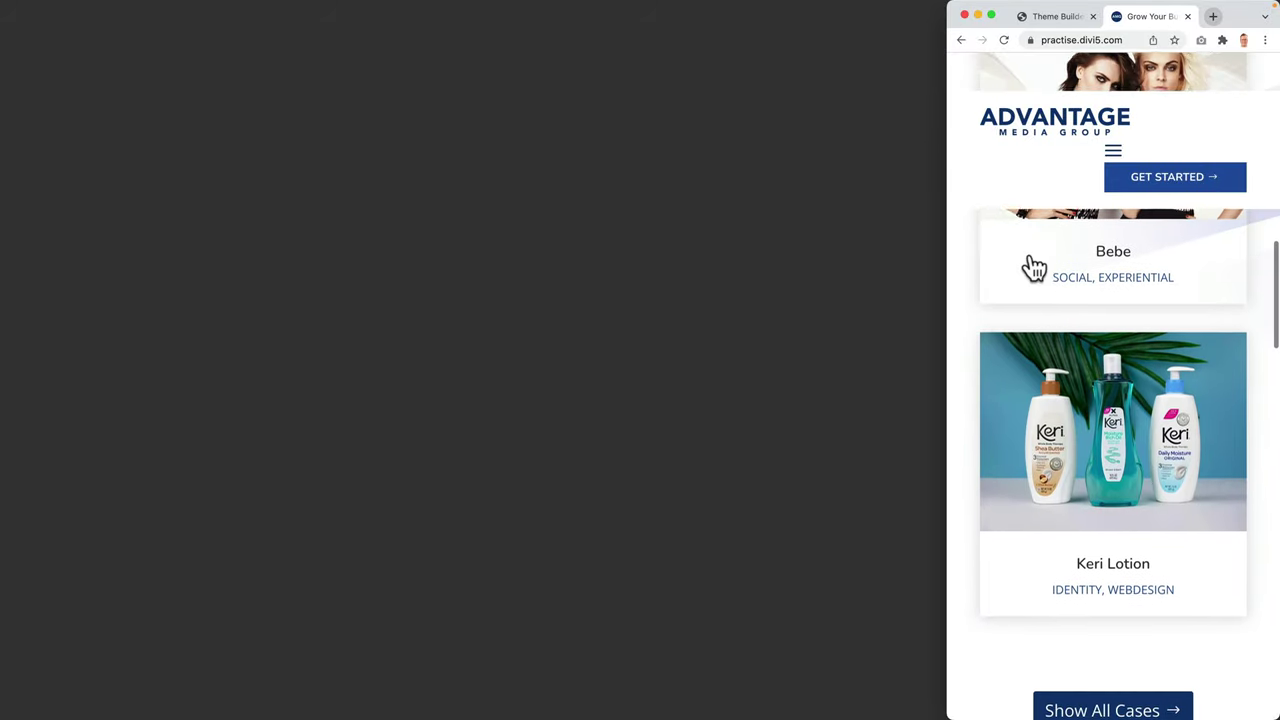
pyautogui.scroll(10, 1031, 256)
pyautogui.scroll(9, 1034, 263)
pyautogui.moveTo(947, 270); pyautogui.dragTo(2, 277)
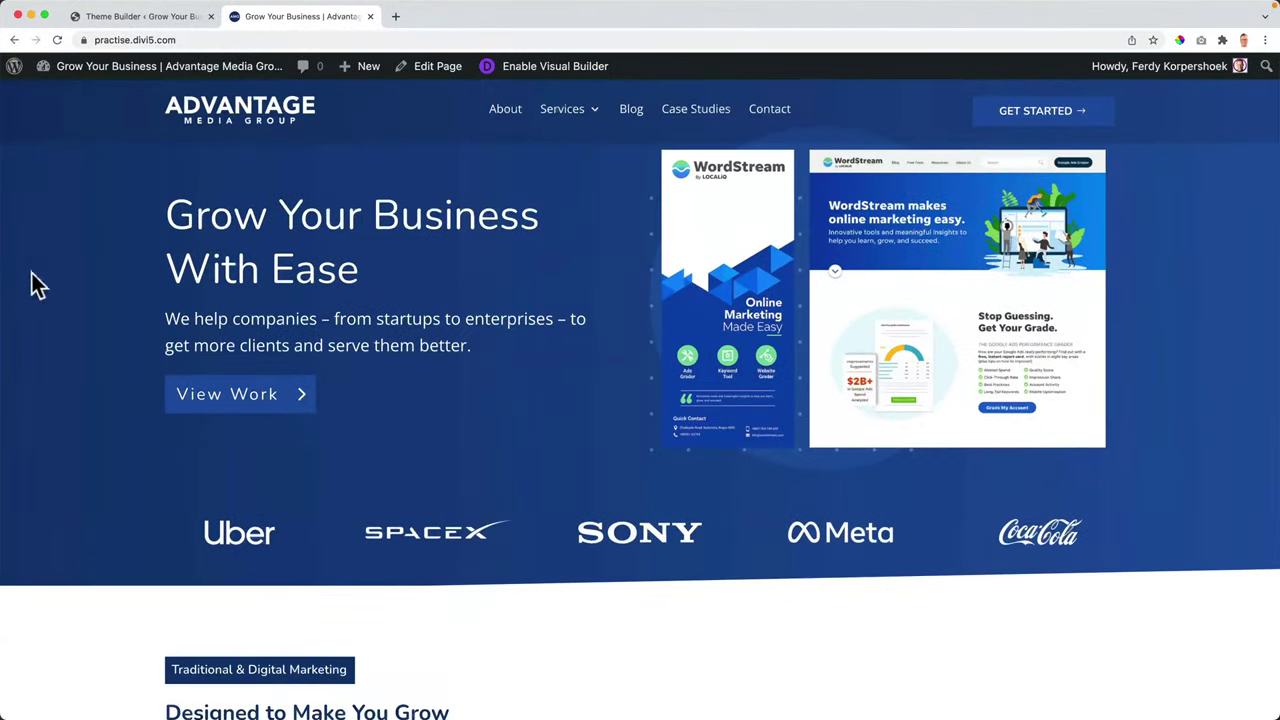
pyautogui.scroll(-1, 557, 252)
pyautogui.scroll(1, 520, 230)
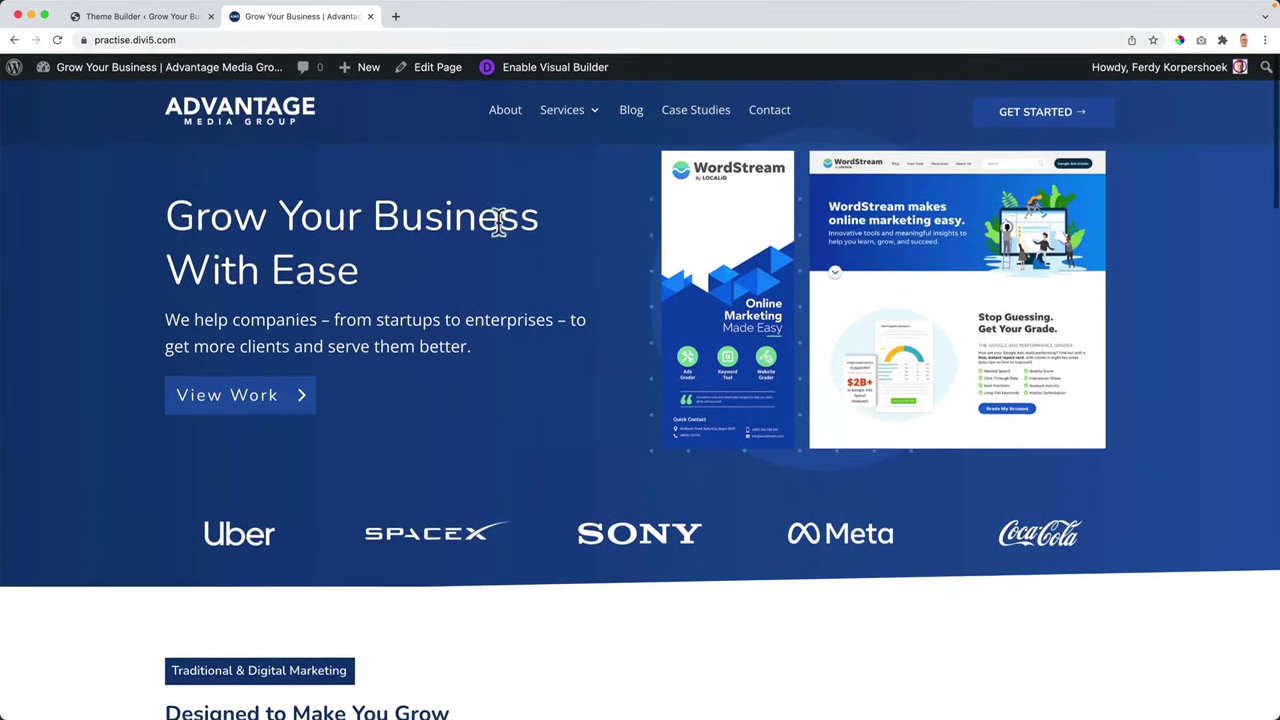
# Step: Return to the Theme Builder and add a regular section with a single-column row below the existing header section
pyautogui.click(148, 20)
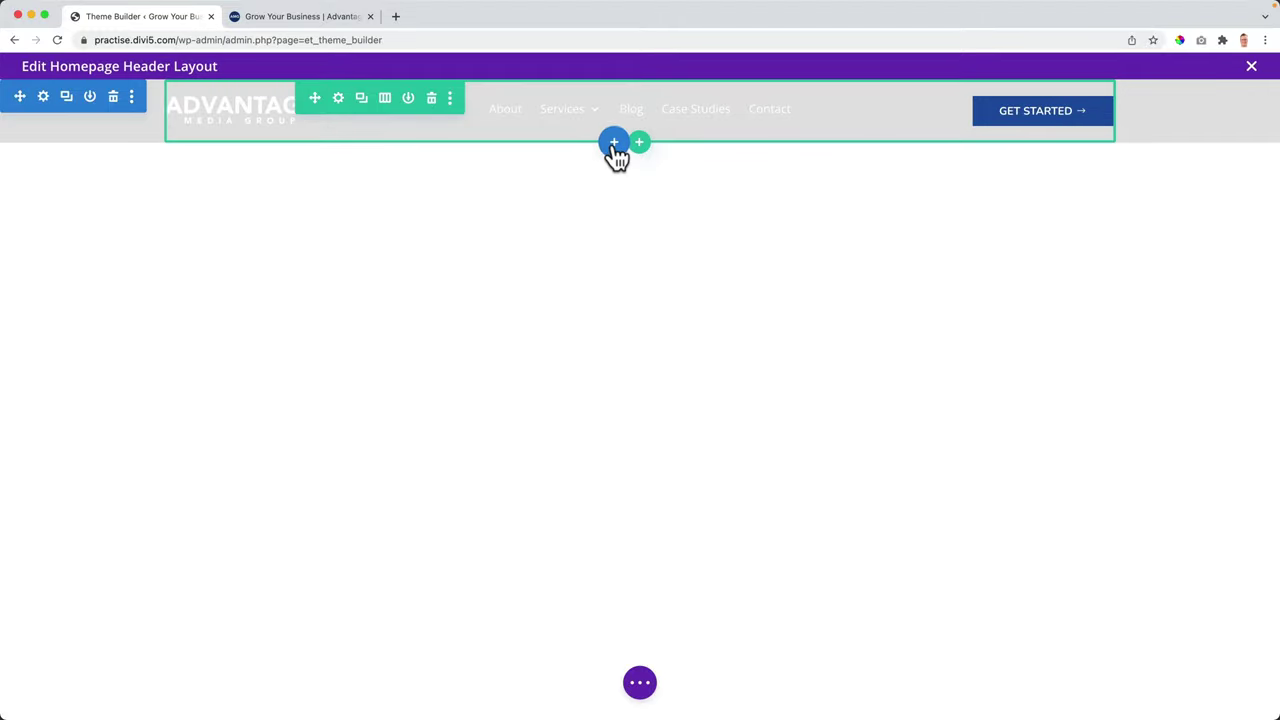
pyautogui.click(614, 143)
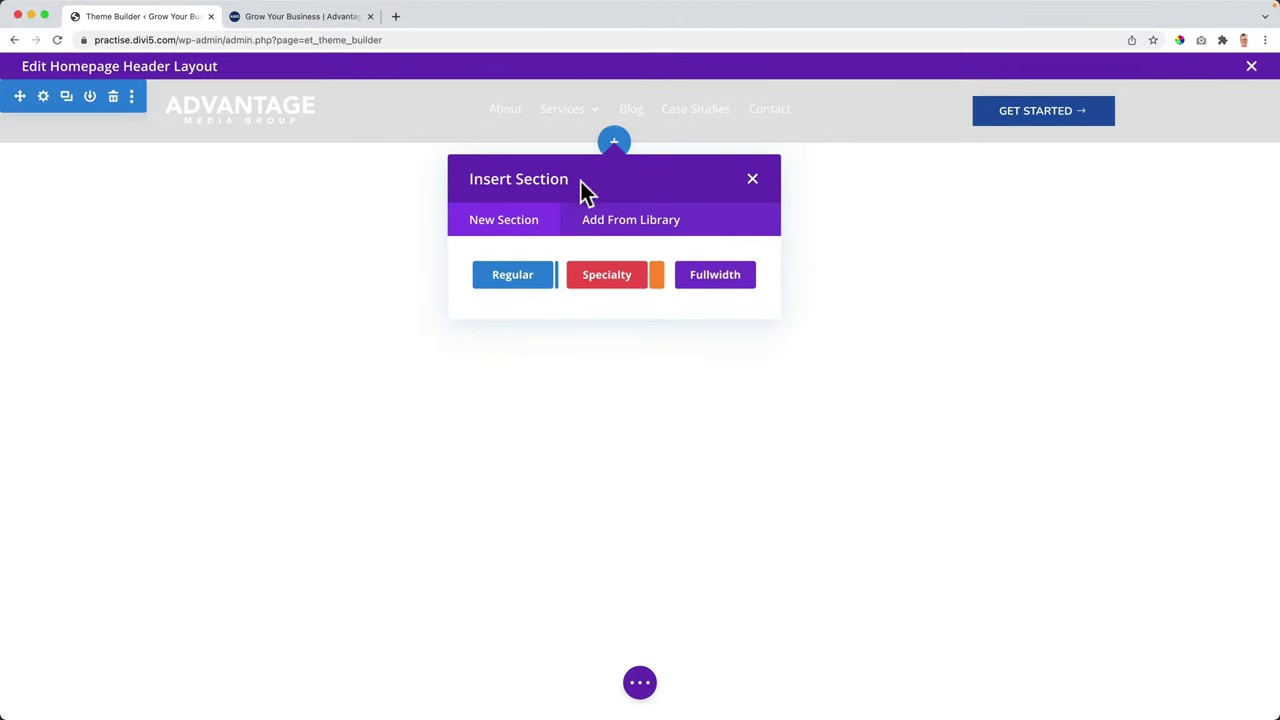
pyautogui.click(509, 276)
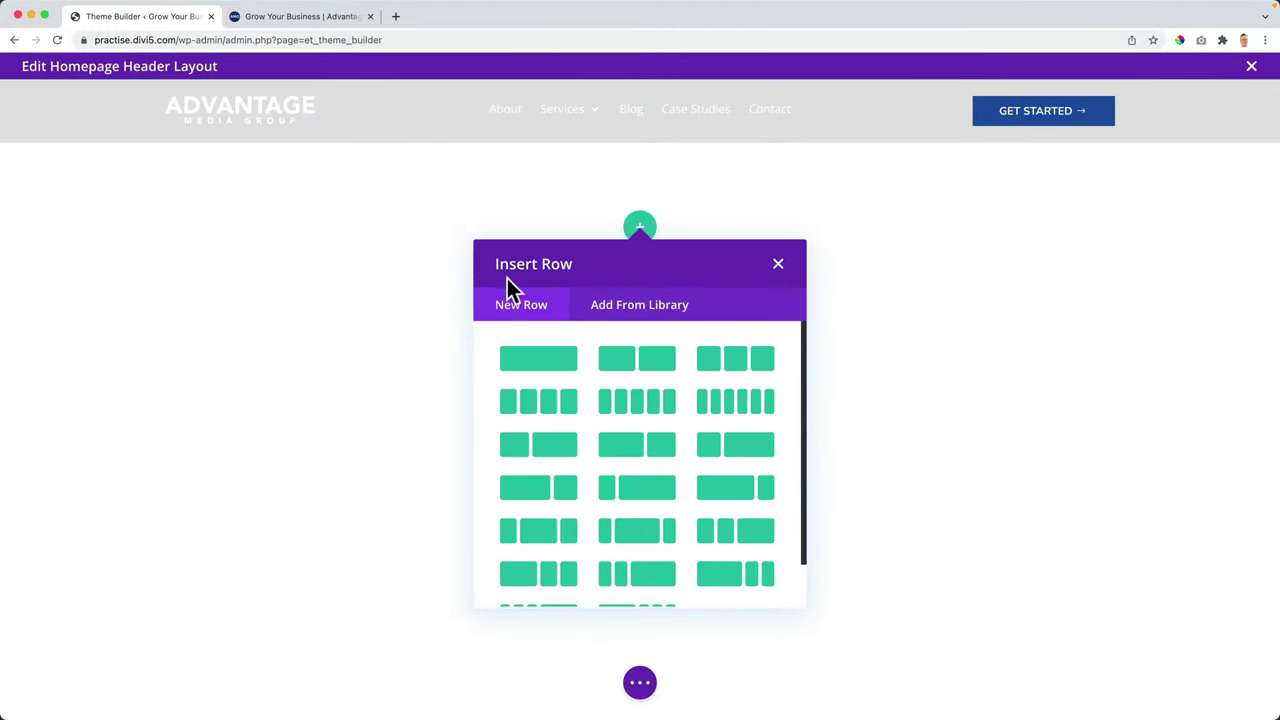
pyautogui.click(541, 370)
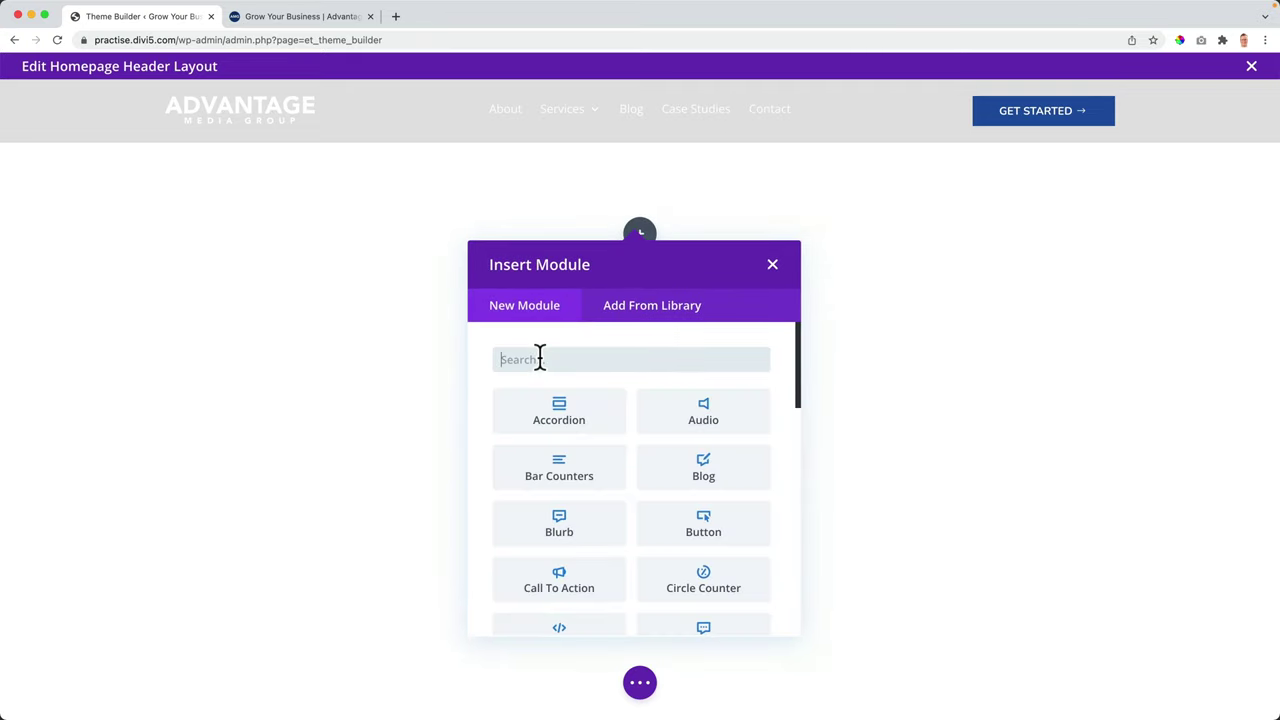
# Step: Add an Image module to the new row using Advantage-Logo-White.png from the media library, and save the module
pyautogui.write('image')
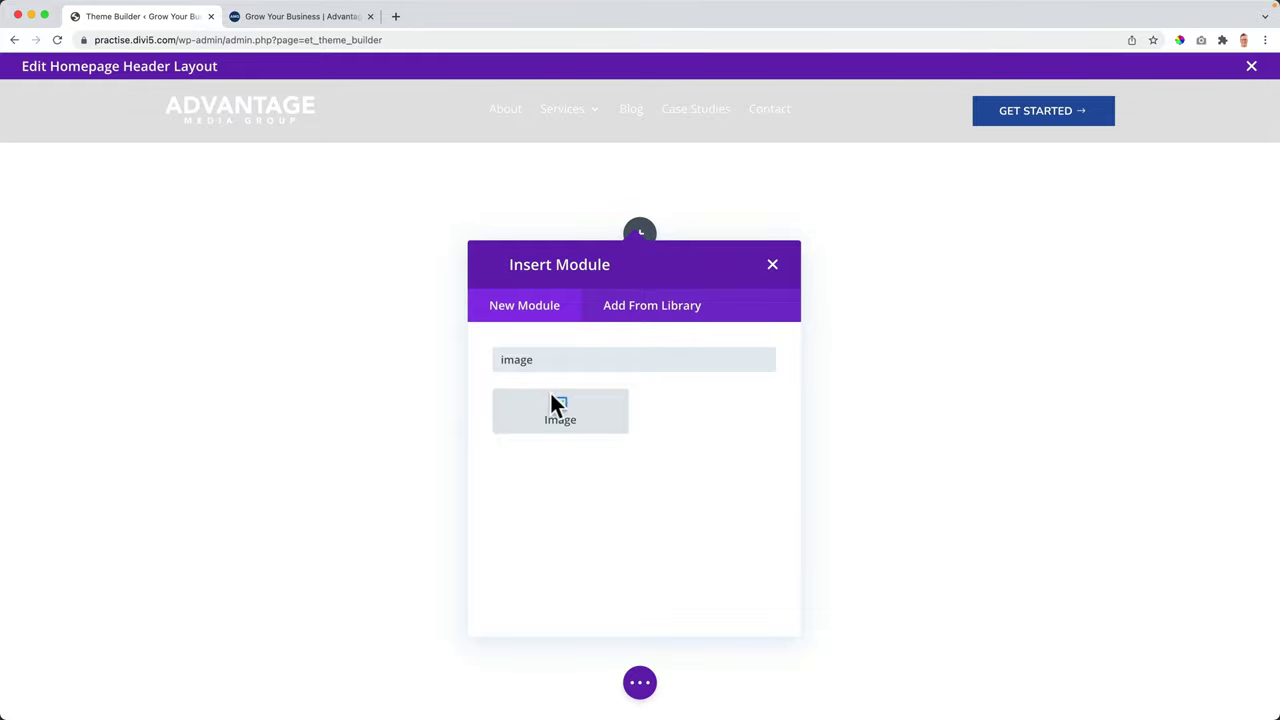
pyautogui.click(560, 412)
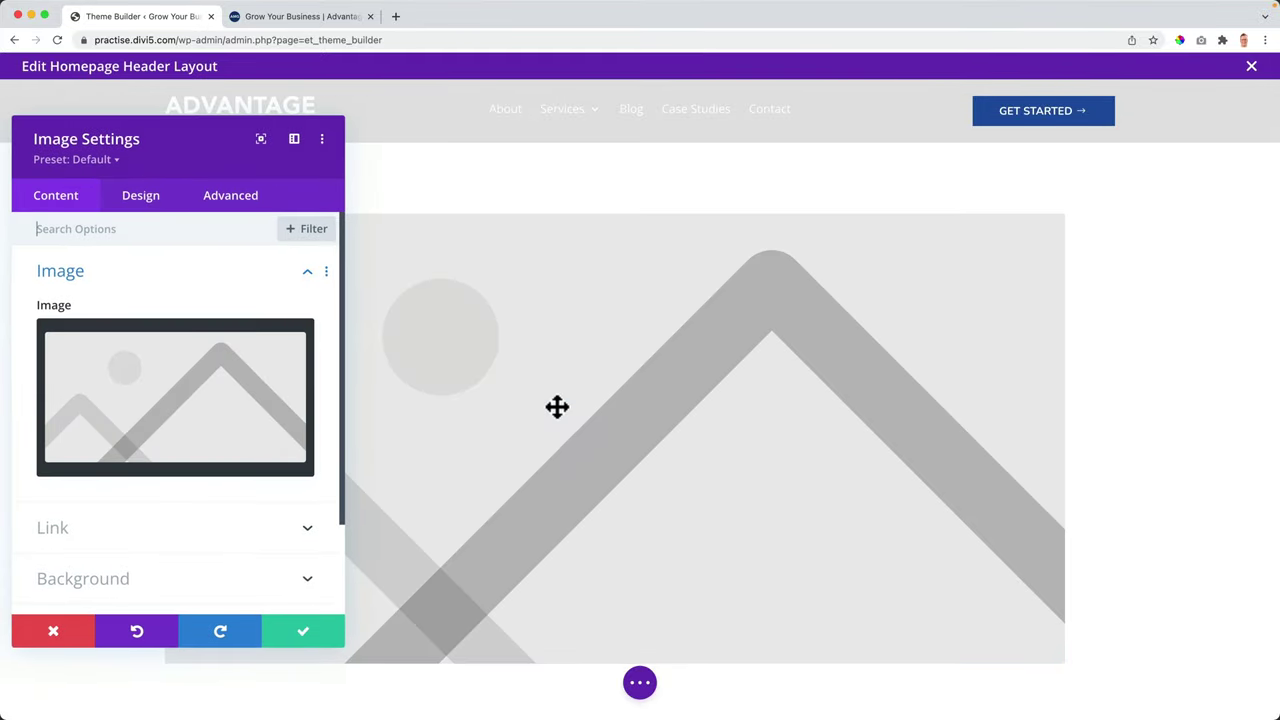
pyautogui.click(166, 388)
pyautogui.scroll(-3, 652, 412)
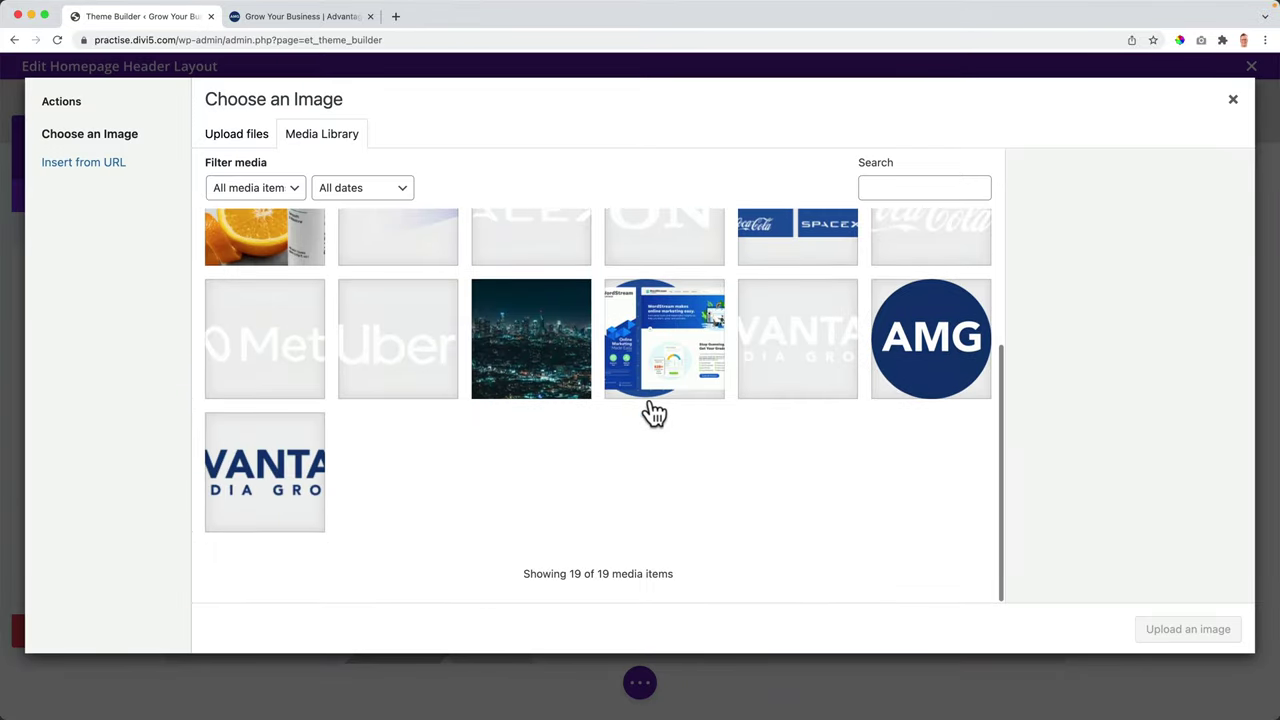
pyautogui.click(803, 349)
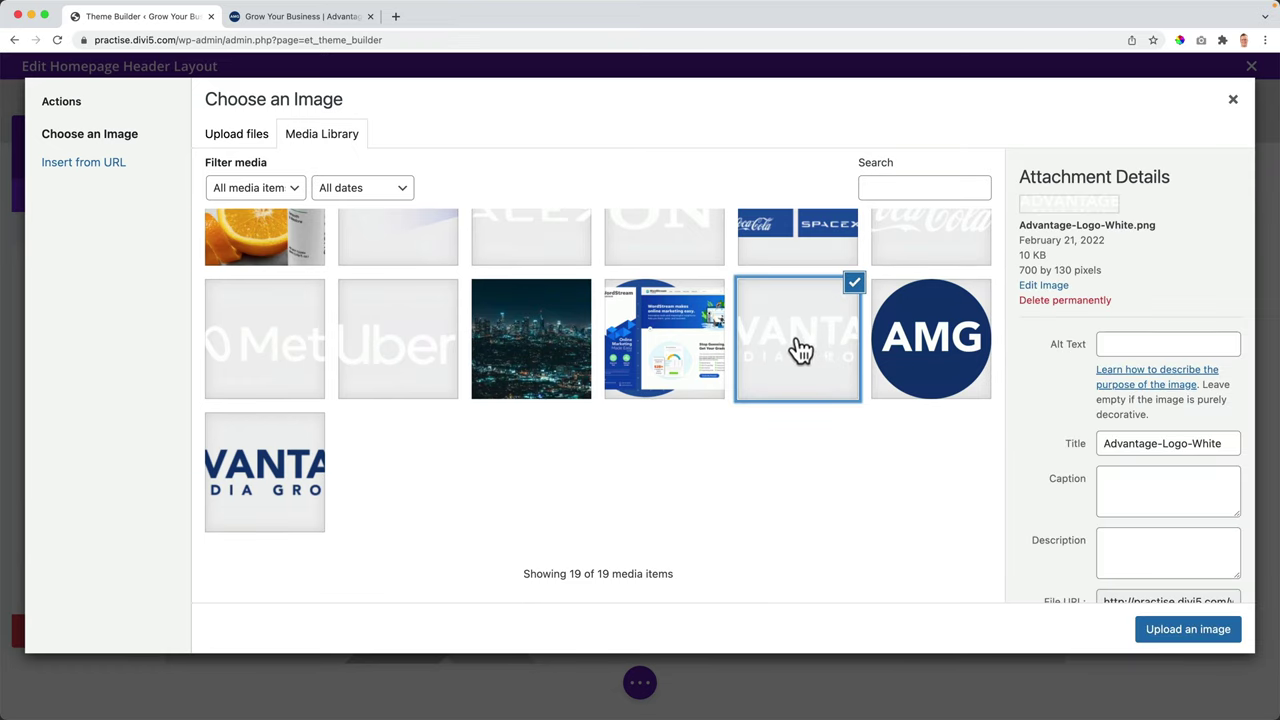
pyautogui.click(1192, 631)
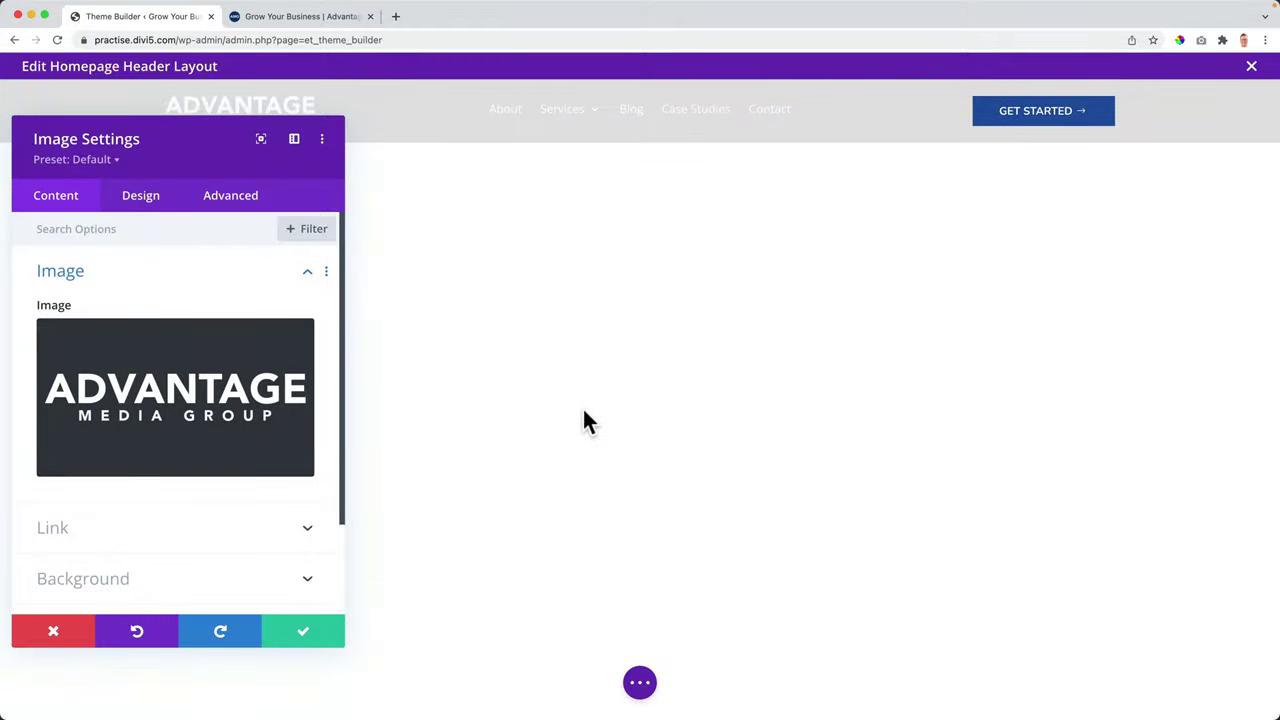
pyautogui.click(303, 631)
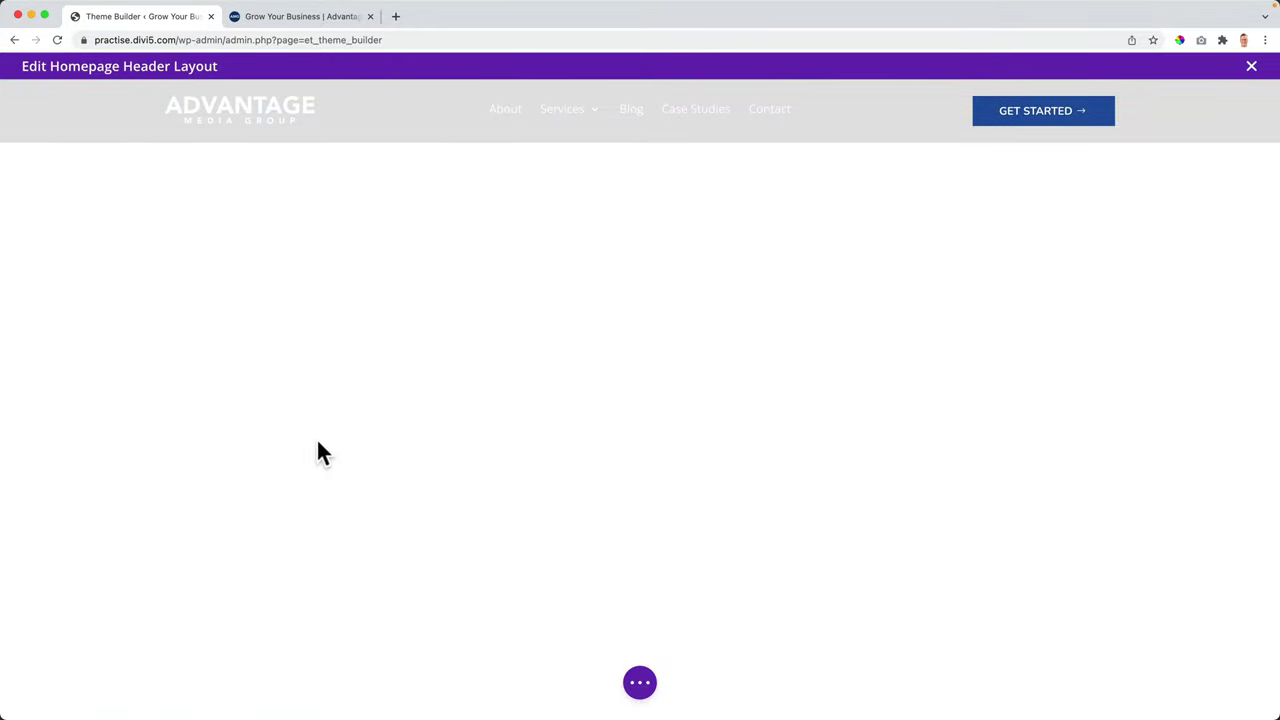
# Step: Set the new section's background to the saved dark blue and move the settings dialog off the logo
pyautogui.click(43, 162)
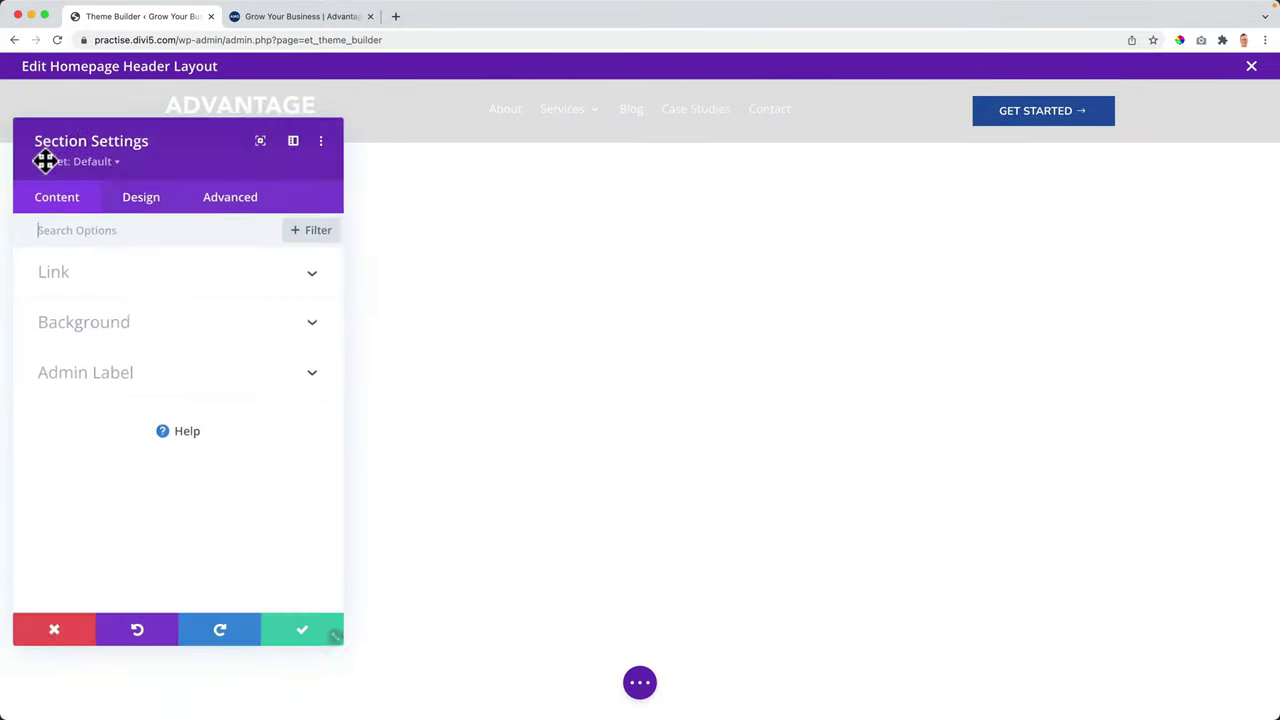
pyautogui.click(100, 321)
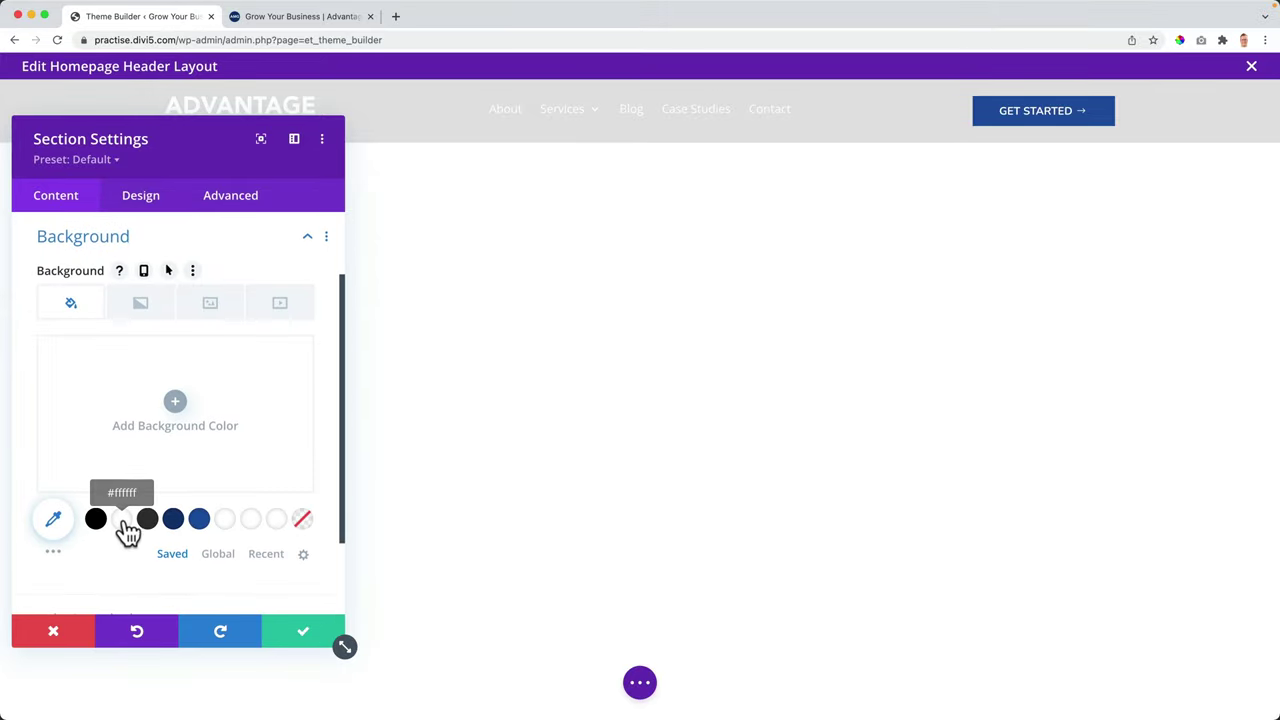
pyautogui.click(173, 518)
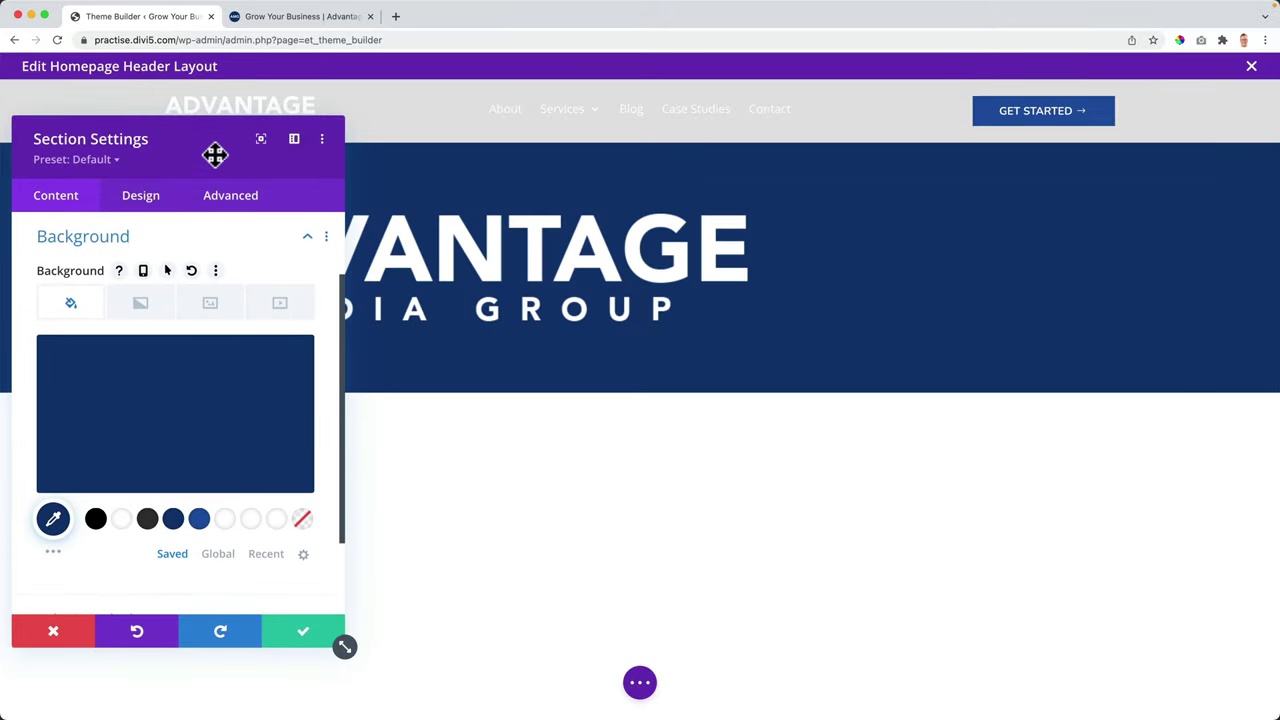
pyautogui.moveTo(214, 154); pyautogui.dragTo(879, 183)
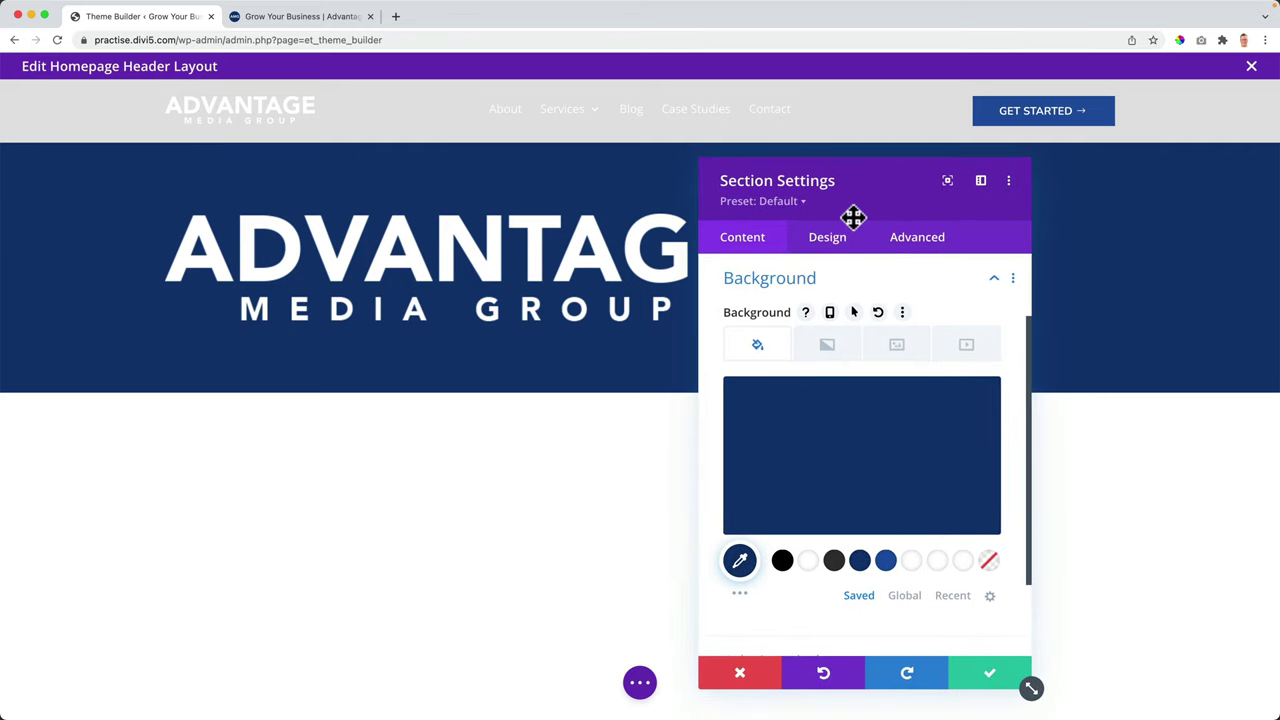
# Step: Set the new section's top and bottom padding to 0px and save the section settings
pyautogui.click(826, 247)
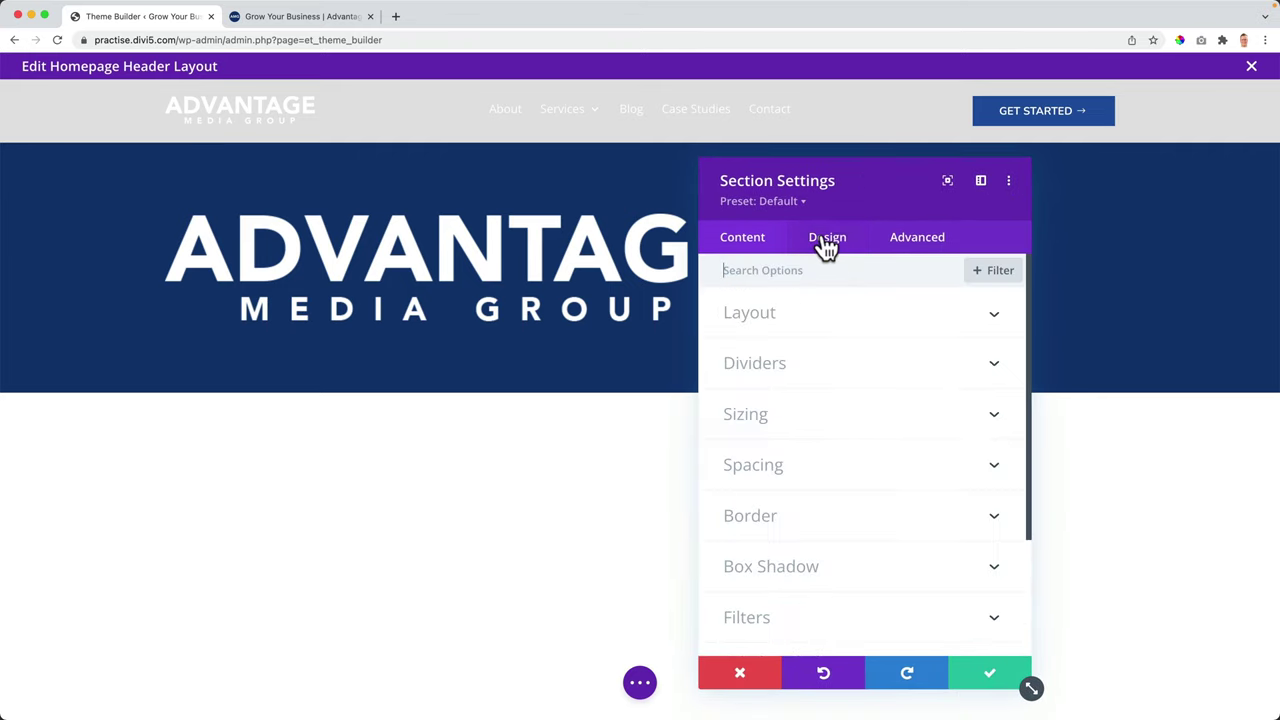
pyautogui.click(777, 418)
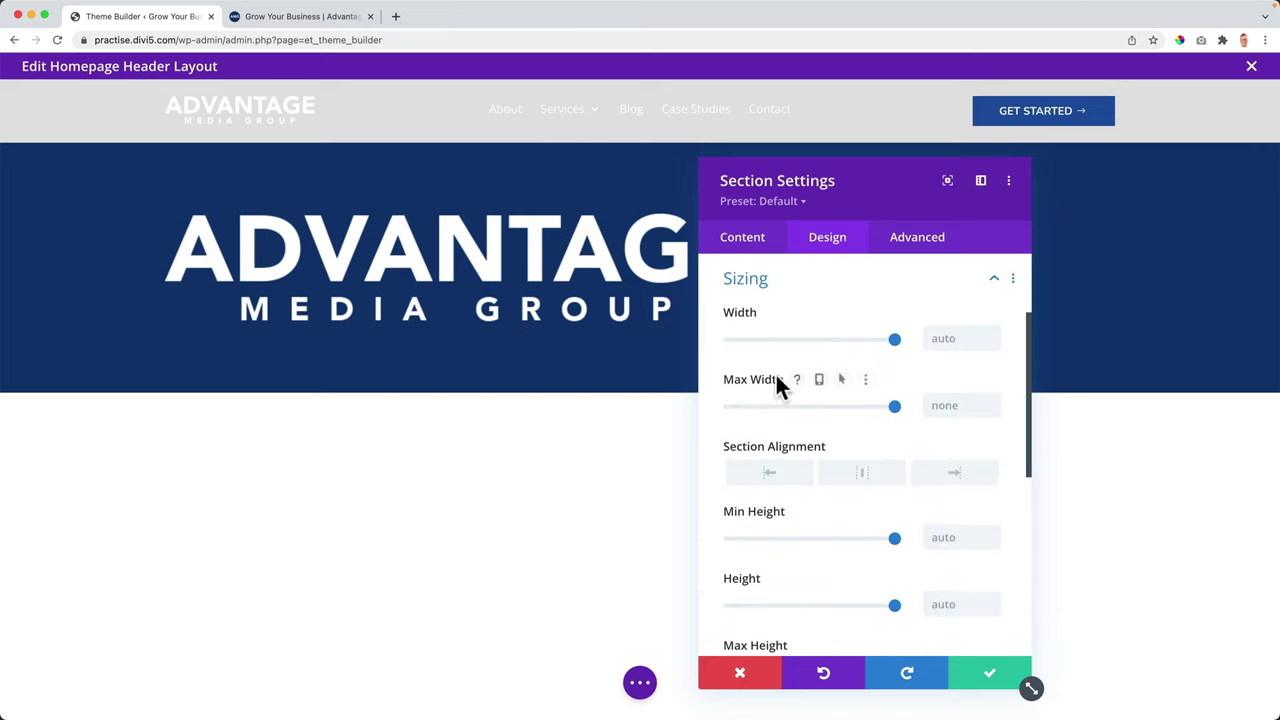
pyautogui.click(791, 286)
pyautogui.click(778, 338)
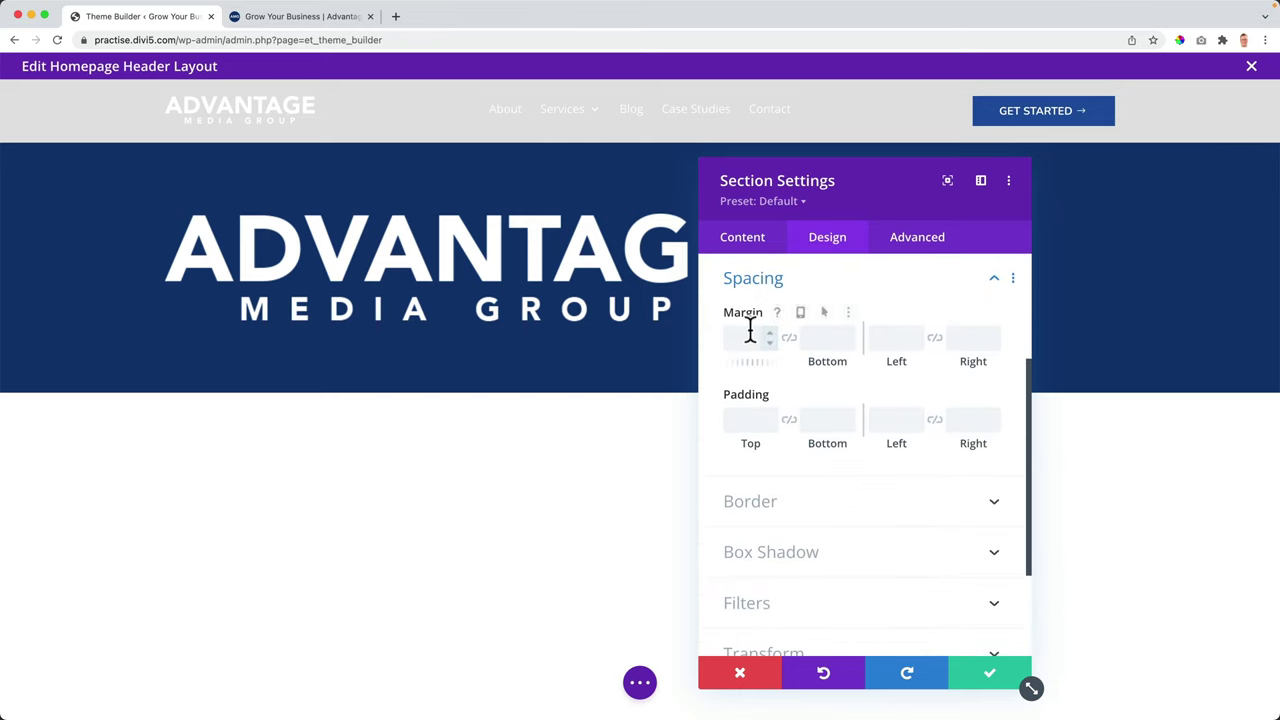
pyautogui.click(738, 420)
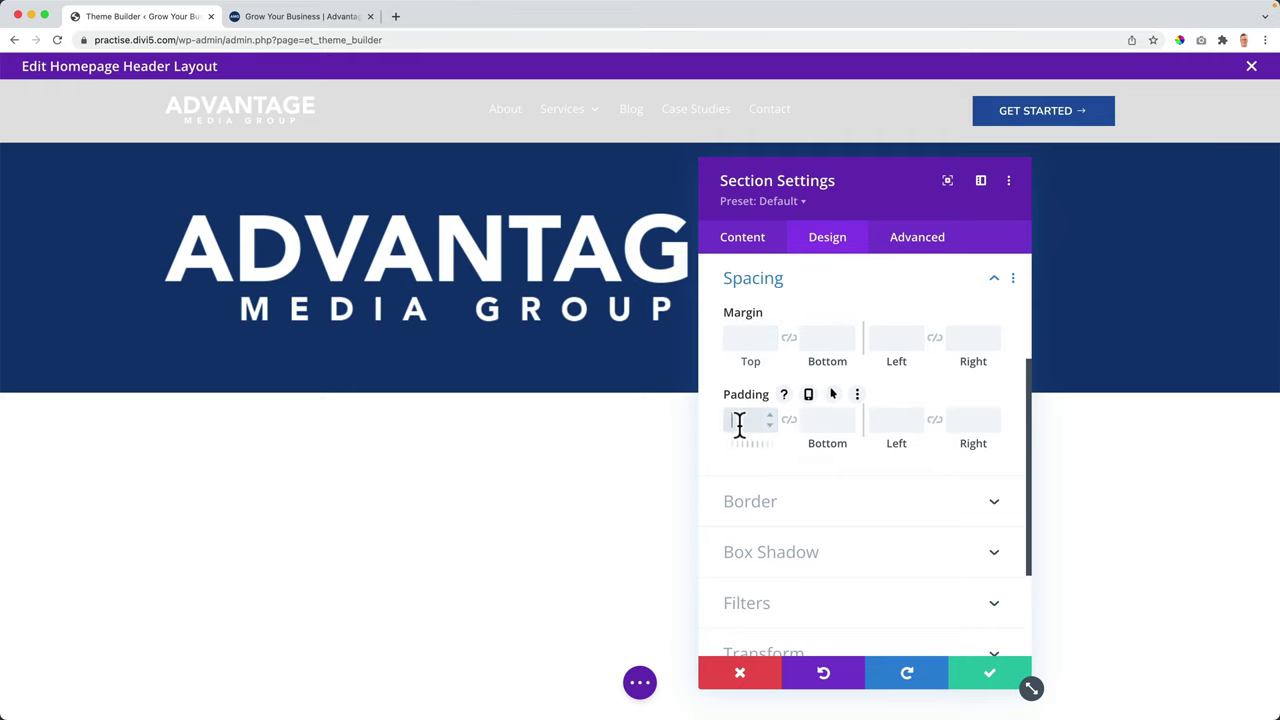
pyautogui.write('0')
pyautogui.click(813, 420)
pyautogui.write('0')
pyautogui.press('Tab')
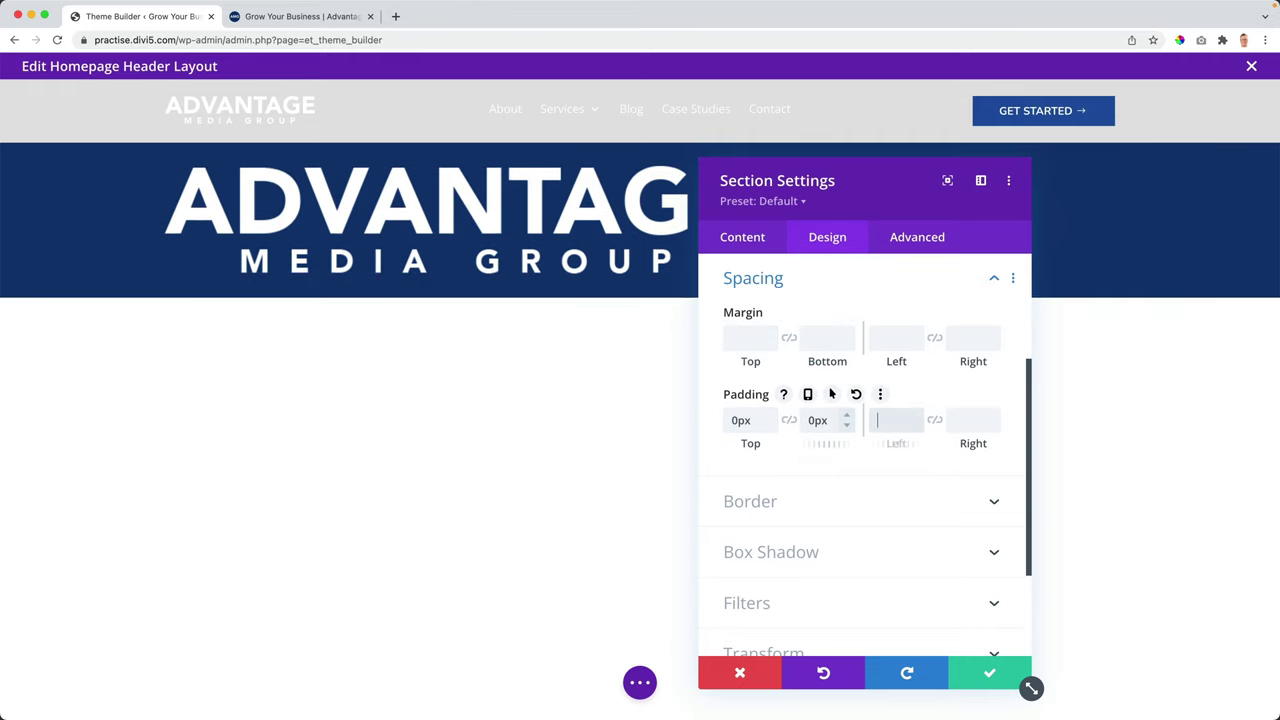
pyautogui.click(982, 678)
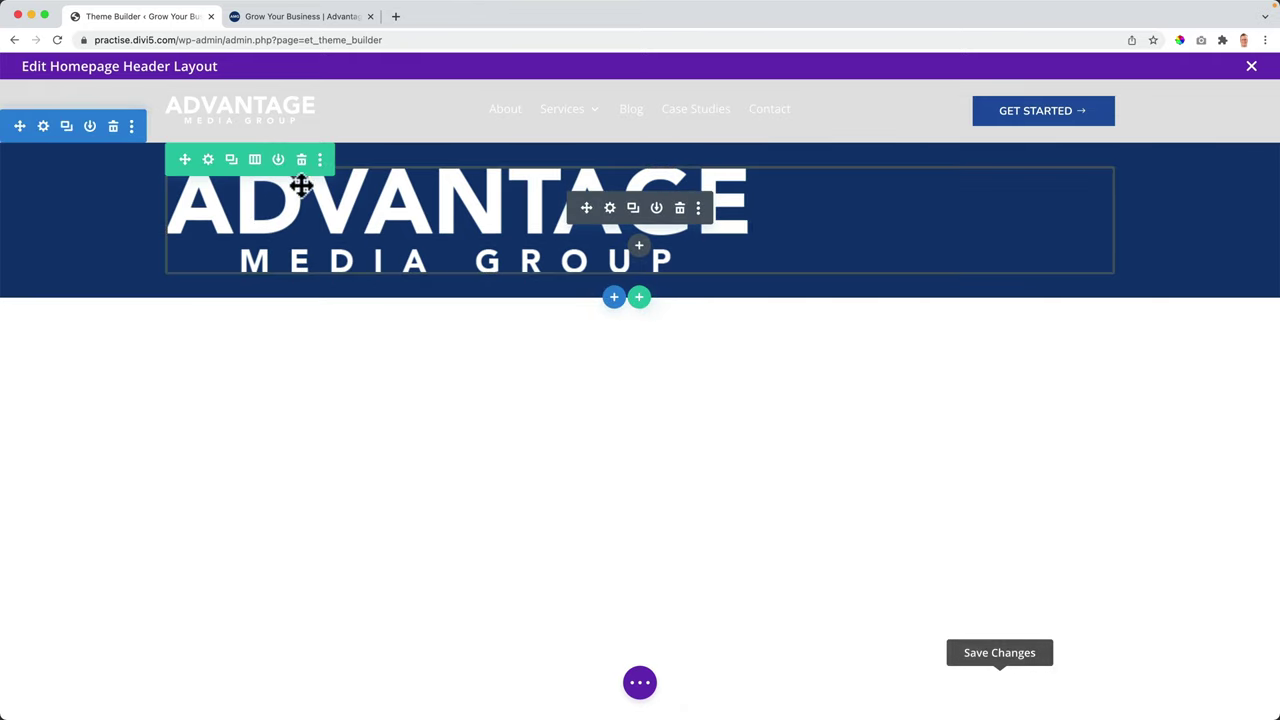
# Step: Set the image alignment of the logo in the dark blue section to center
pyautogui.click(610, 208)
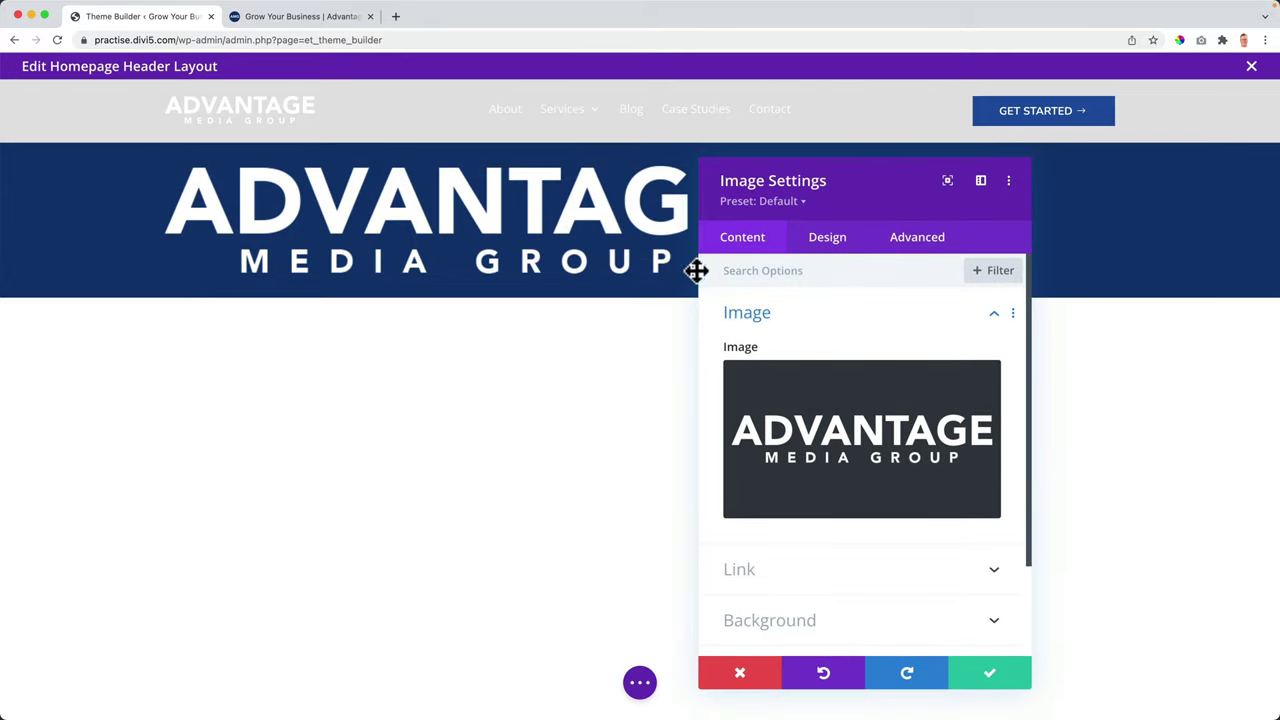
pyautogui.click(830, 240)
pyautogui.click(780, 315)
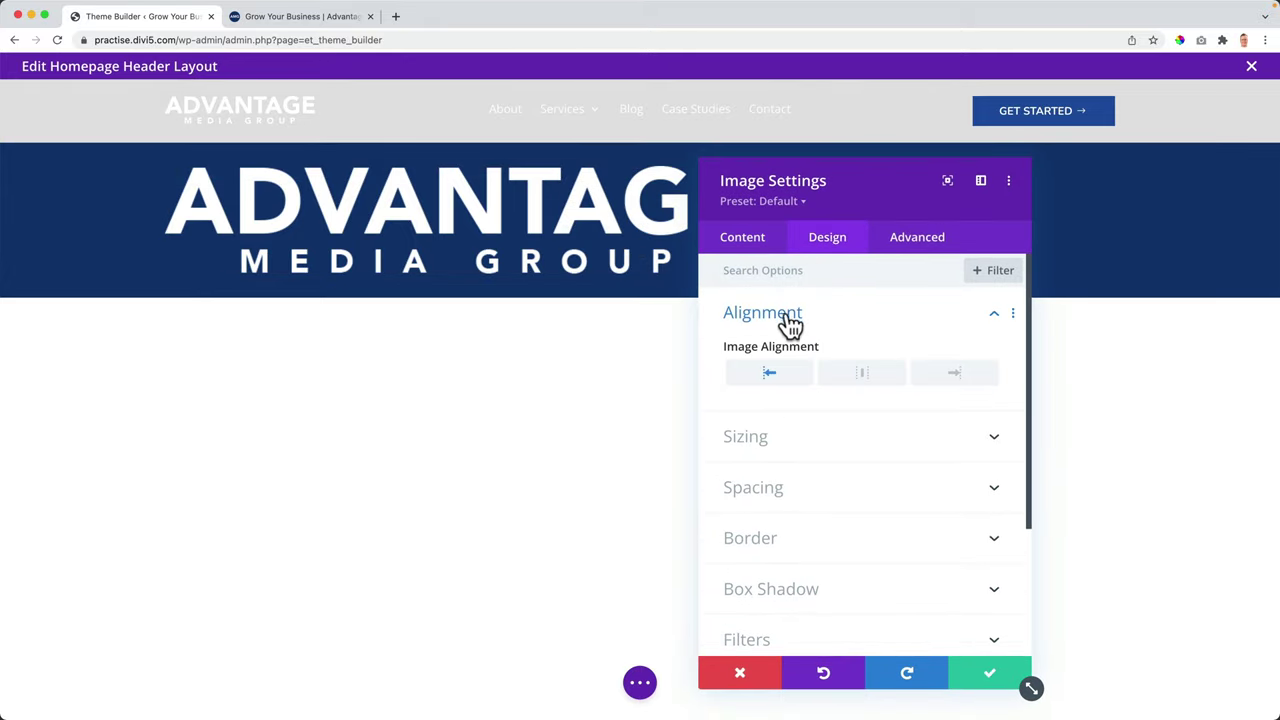
pyautogui.click(862, 378)
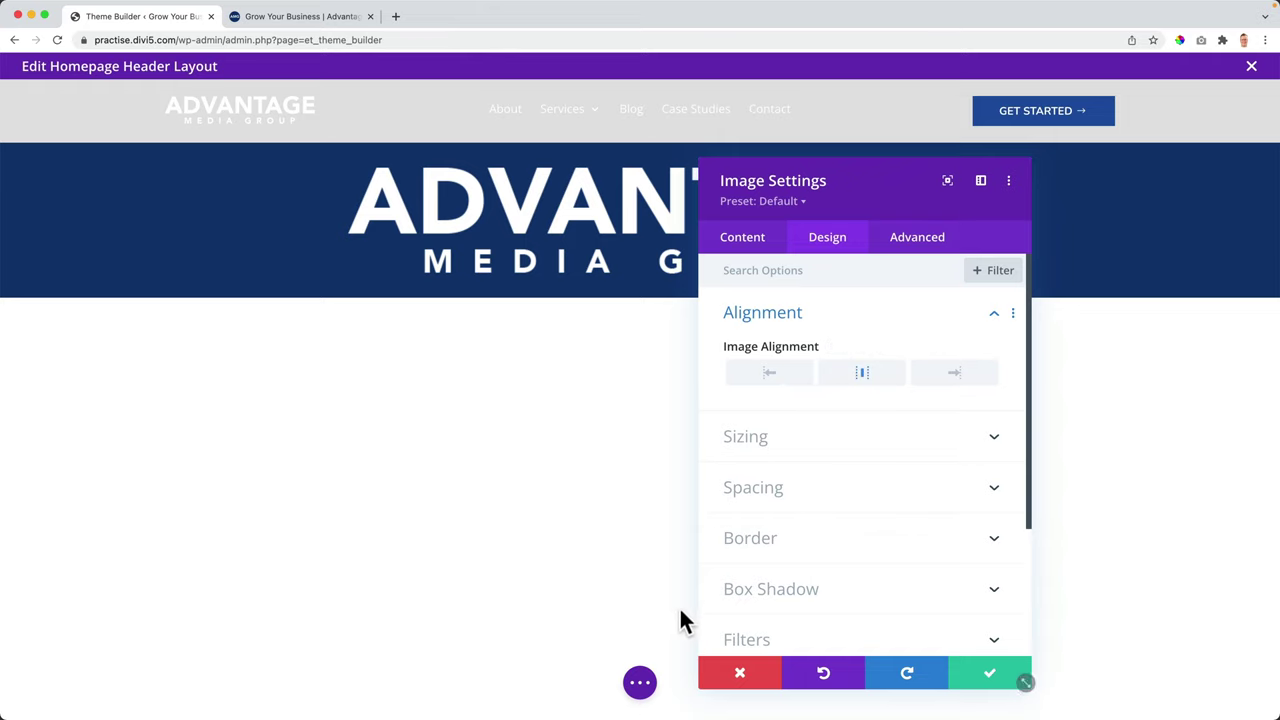
# Step: Preview the layout in tablet view, set the logo image's tablet width to 178px, and save the module
pyautogui.click(642, 686)
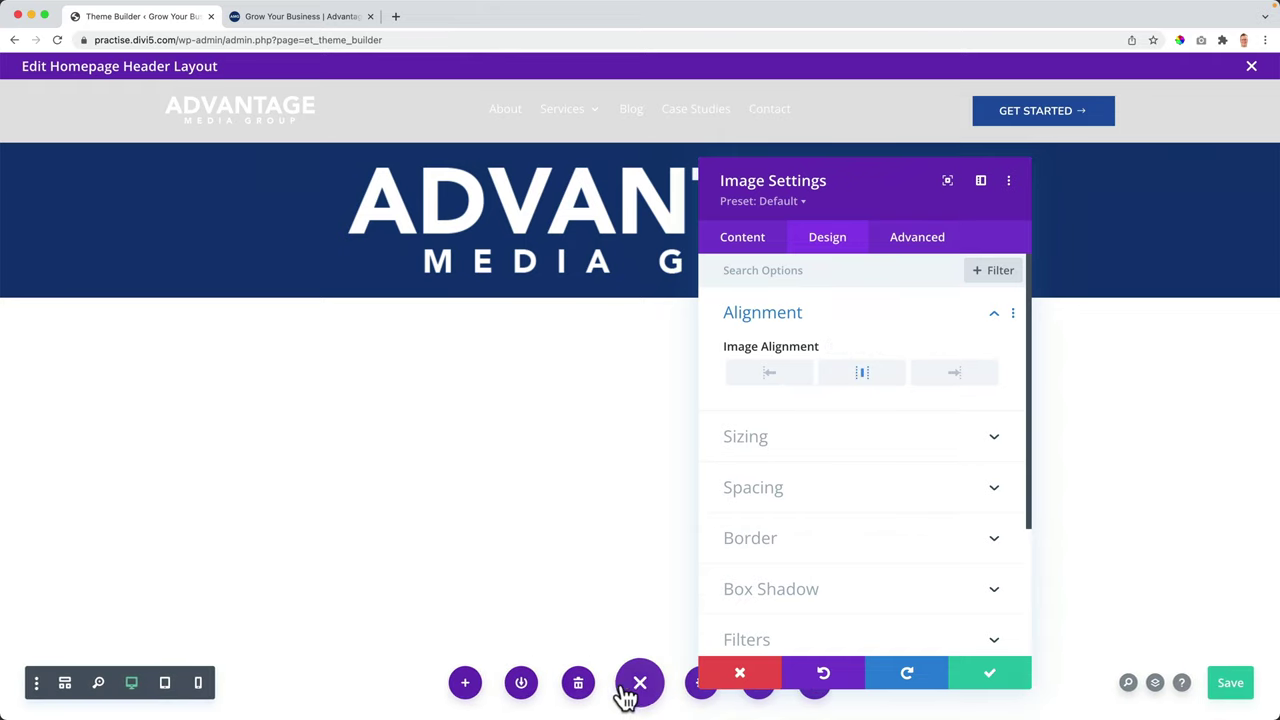
pyautogui.click(165, 683)
pyautogui.moveTo(840, 196); pyautogui.dragTo(1083, 170)
pyautogui.click(1012, 425)
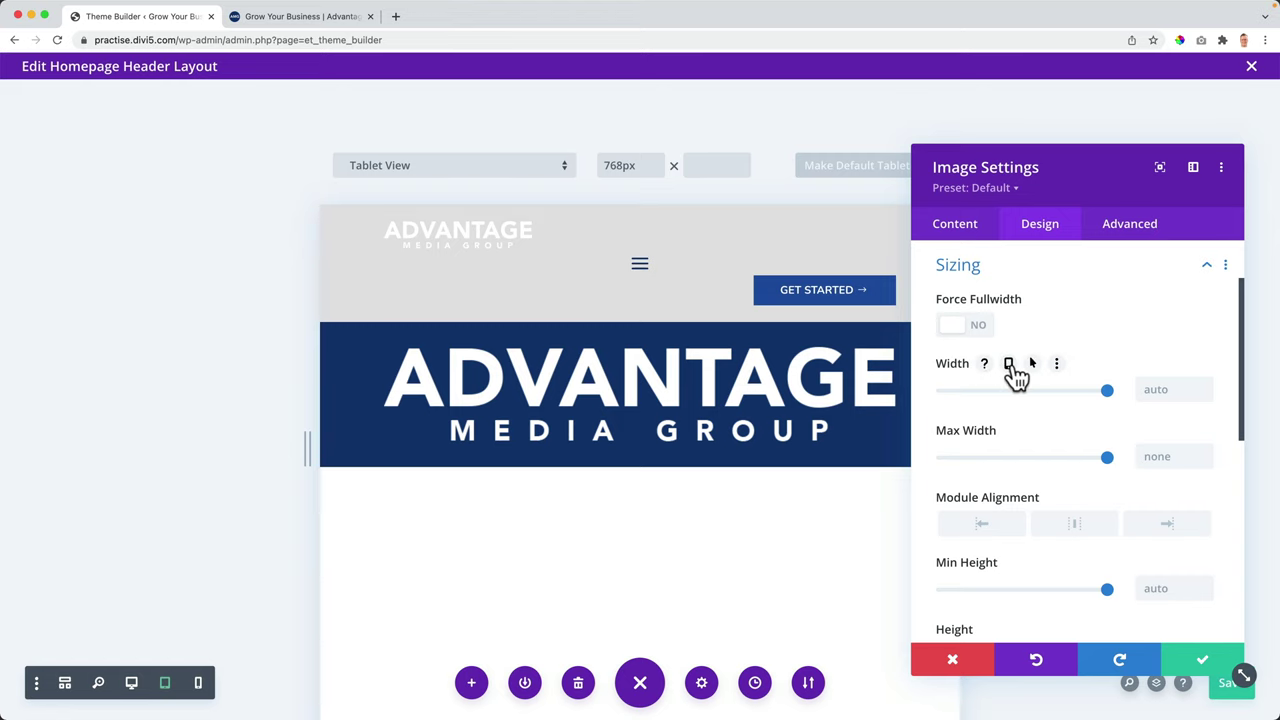
pyautogui.click(1010, 366)
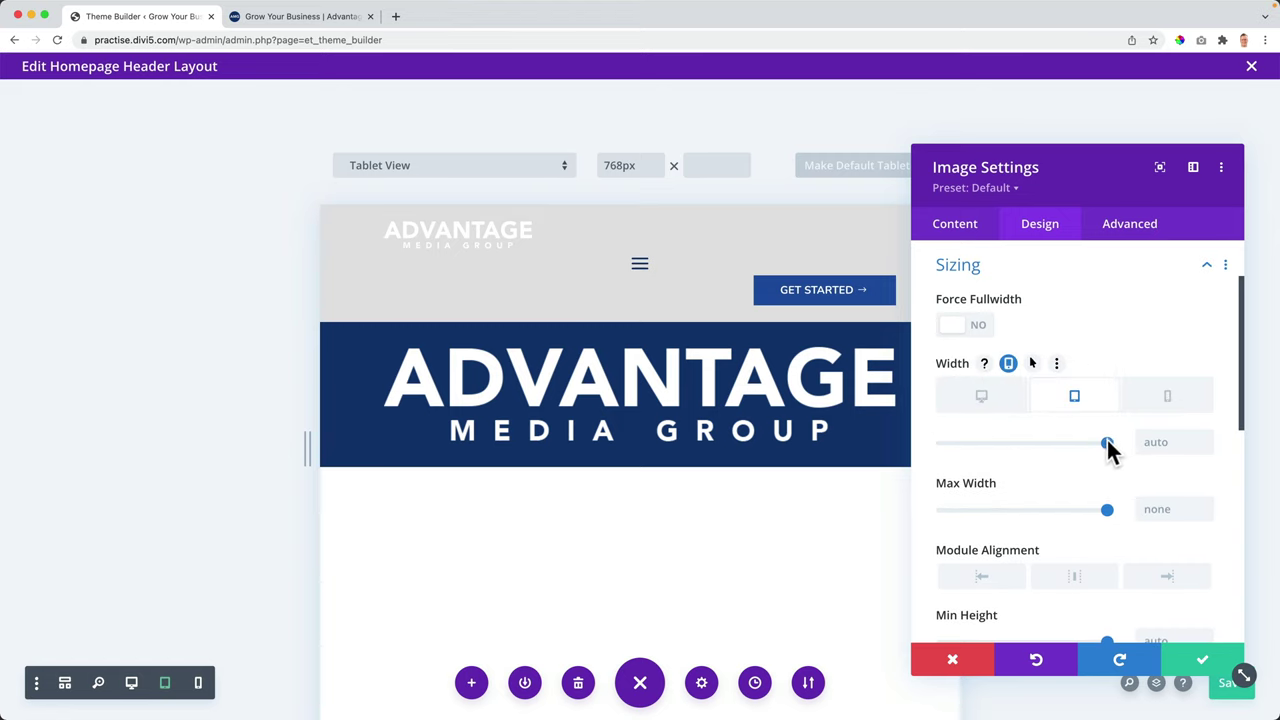
pyautogui.moveTo(1107, 442); pyautogui.dragTo(1057, 443)
pyautogui.moveTo(1179, 441); pyautogui.dragTo(1136, 441)
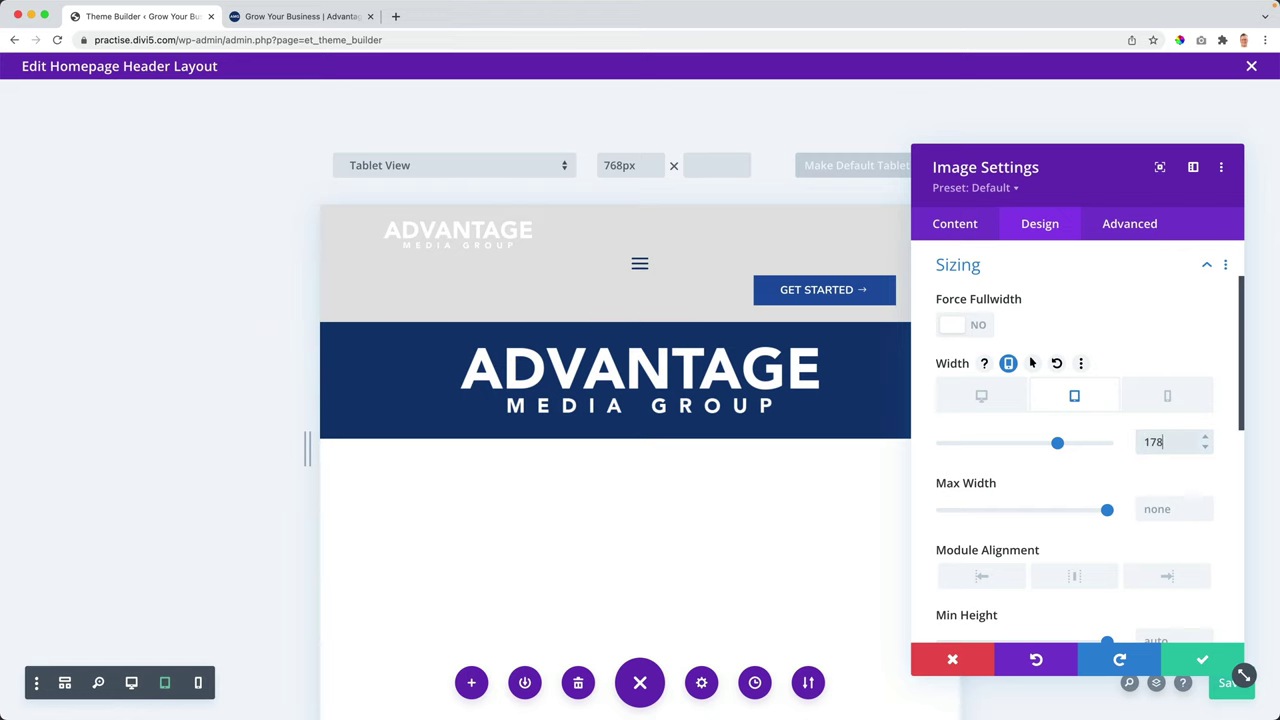
pyautogui.write('178px')
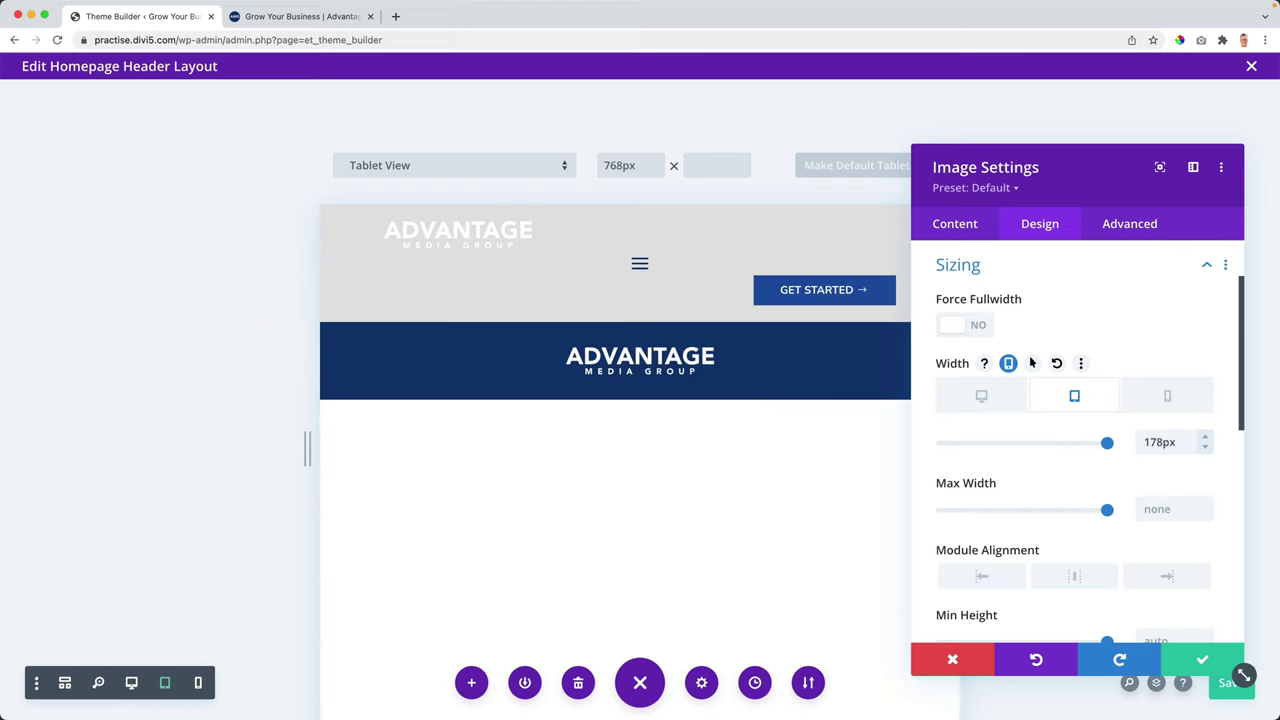
pyautogui.click(1187, 658)
# Step: Add a row with two equal columns below the logo and insert a Menu module using Main Menu in its first column
pyautogui.moveTo(651, 408)
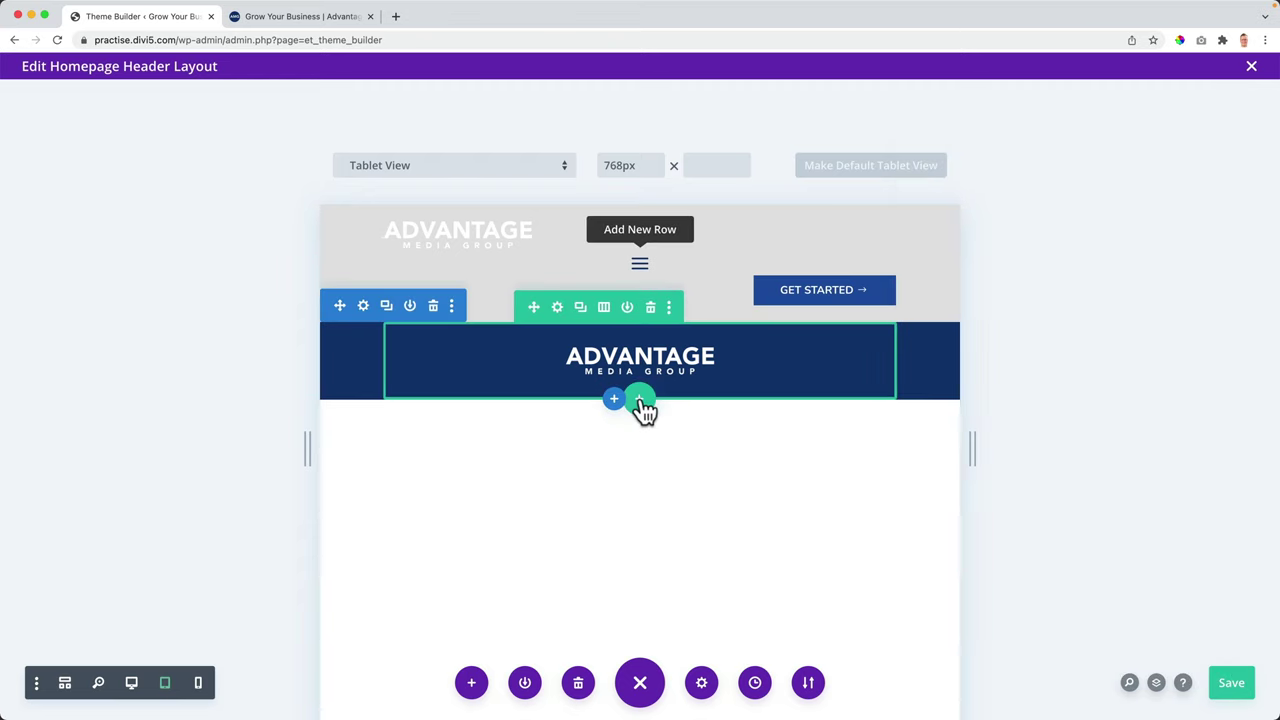
pyautogui.click(641, 401)
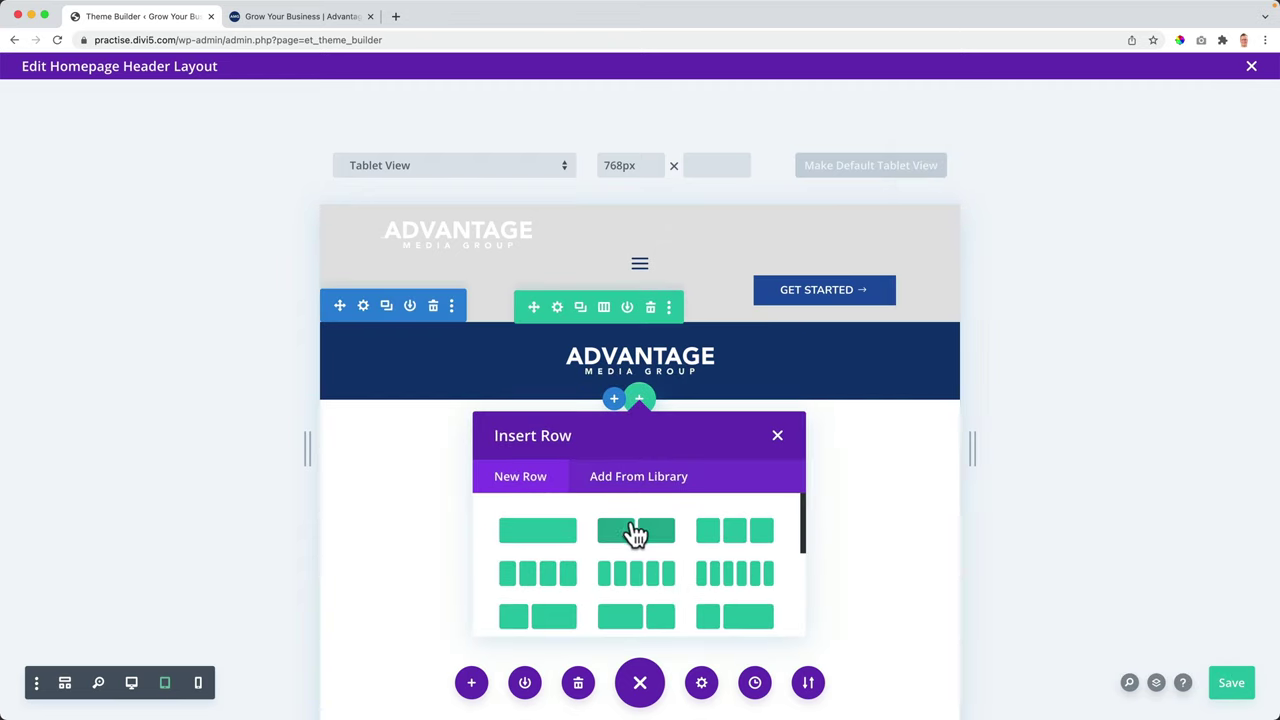
pyautogui.click(651, 541)
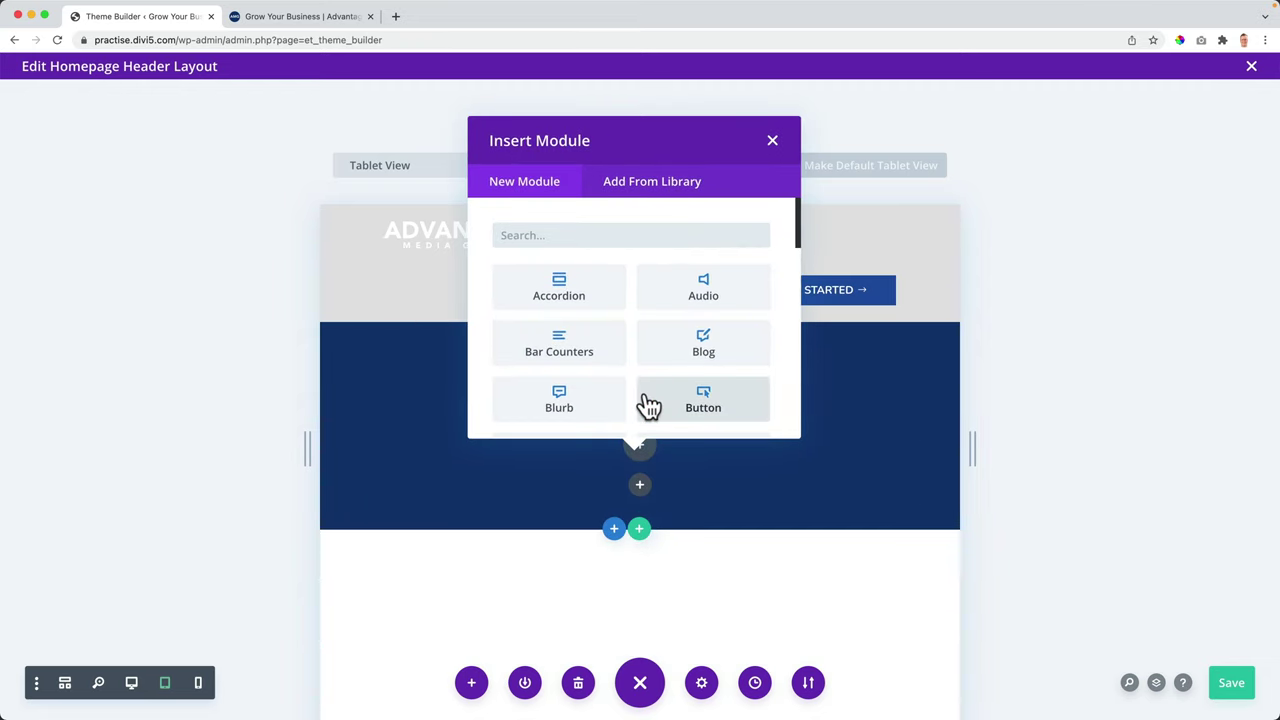
pyautogui.write('menu')
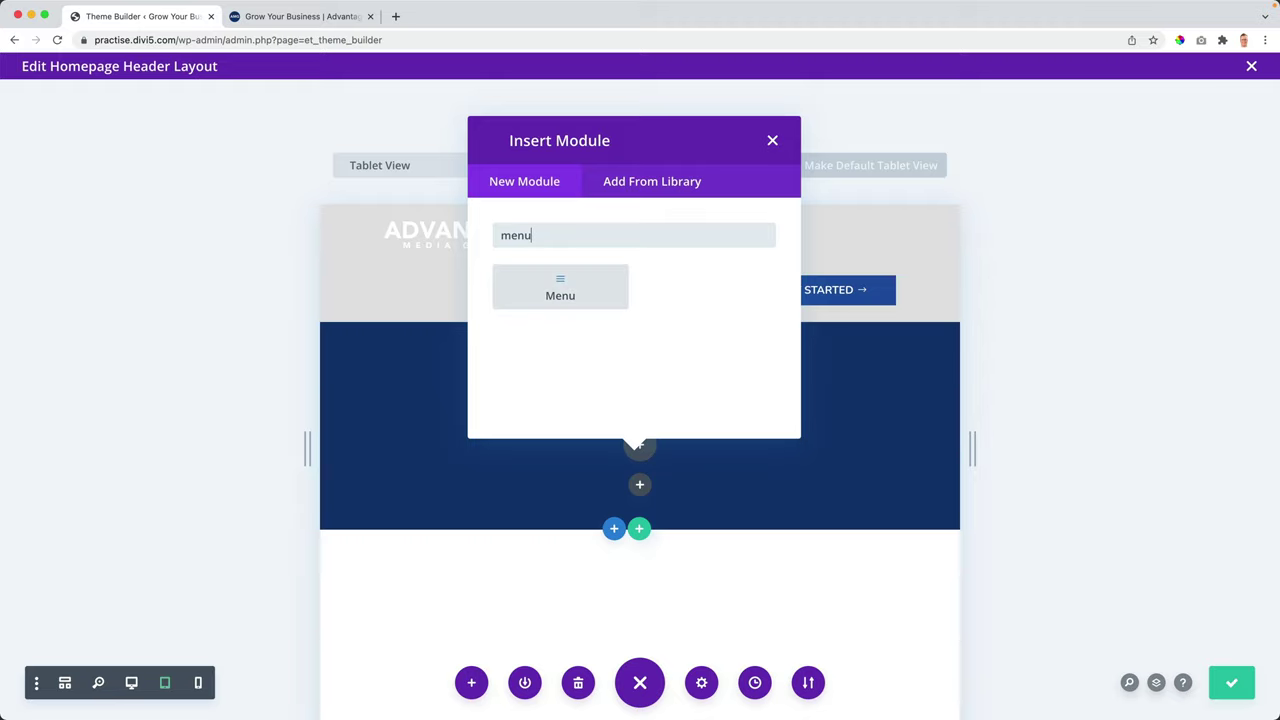
pyautogui.click(566, 287)
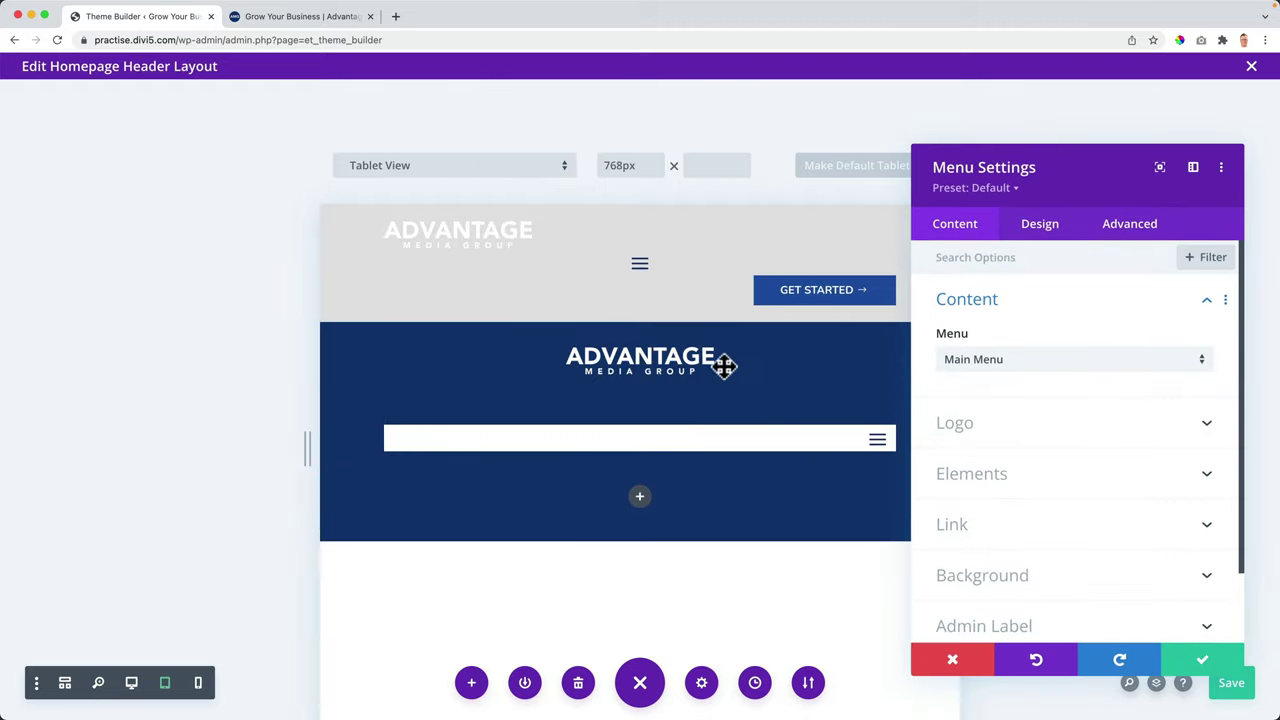
pyautogui.click(1178, 663)
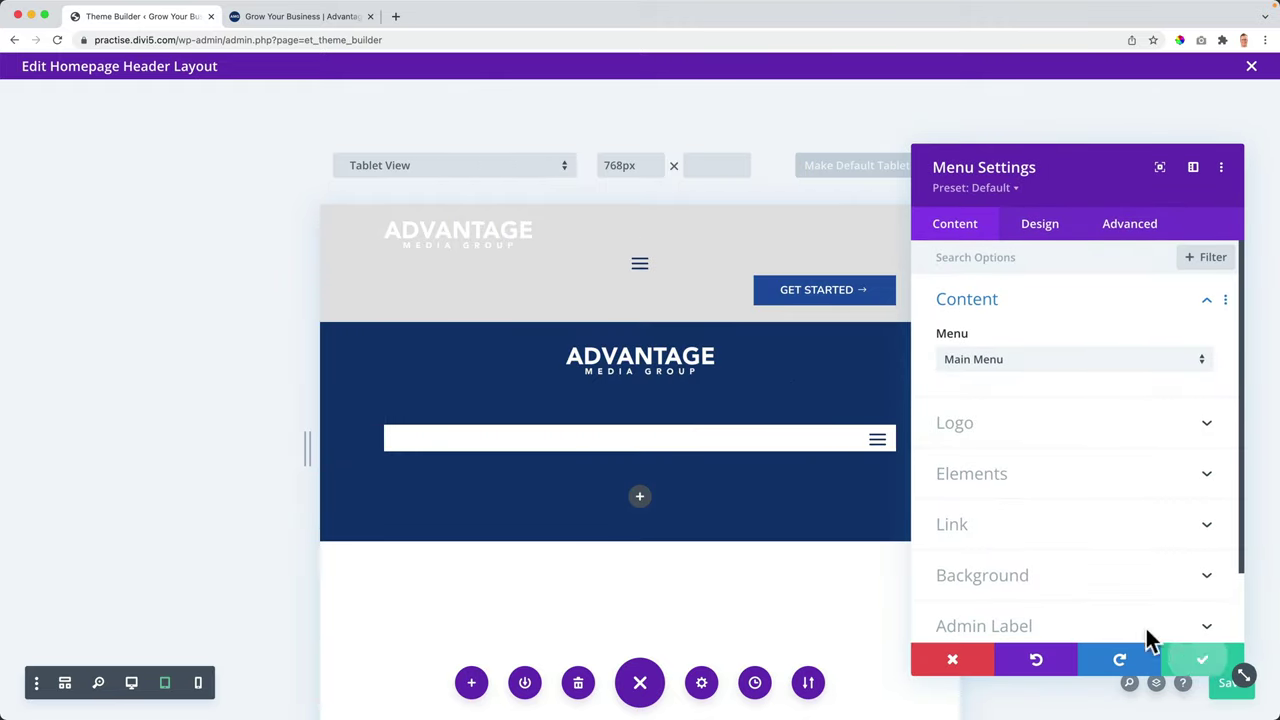
# Step: Open the Layers view and expand the second section down to the new row's empty second column
pyautogui.click(640, 498)
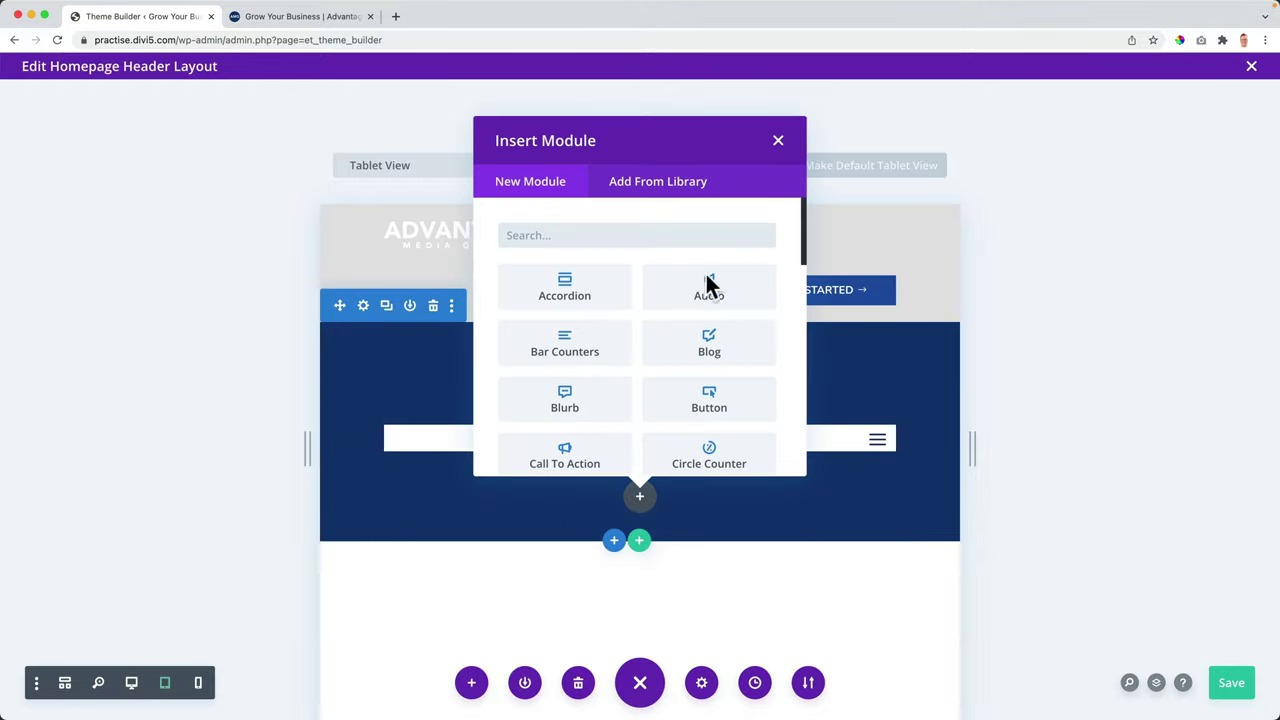
pyautogui.click(779, 142)
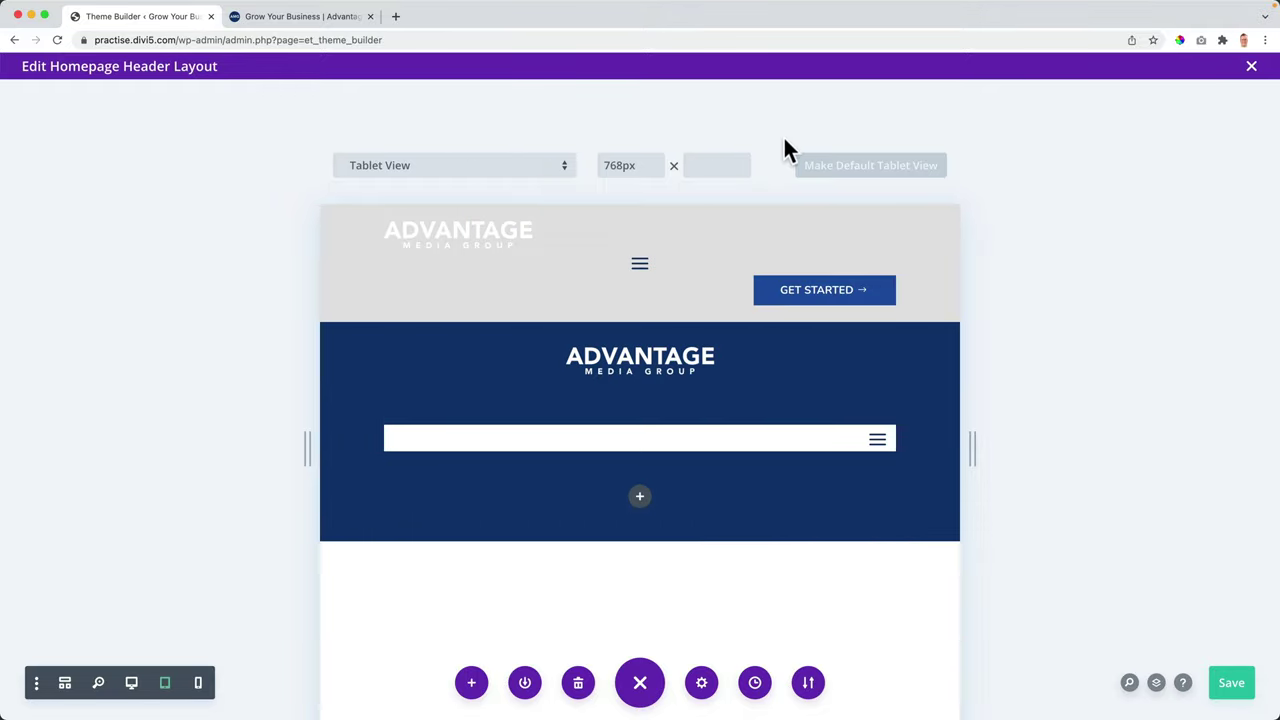
pyautogui.click(1156, 684)
pyautogui.click(1035, 346)
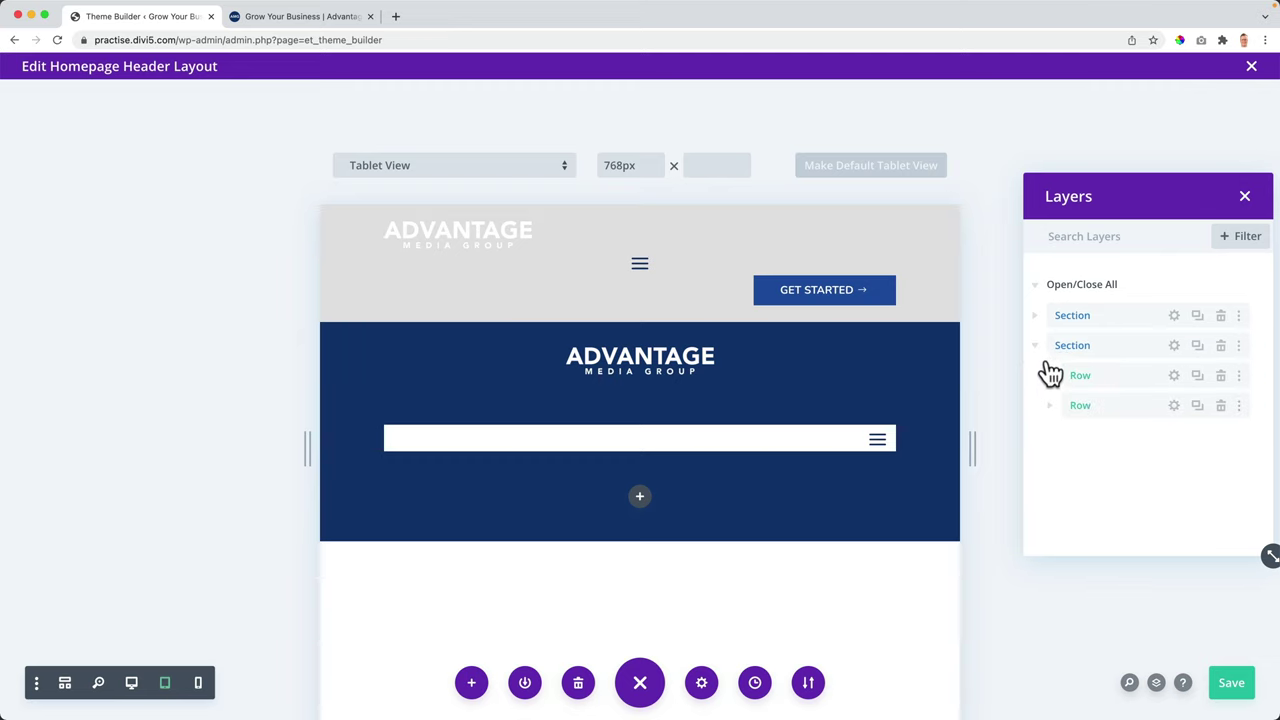
pyautogui.click(1049, 406)
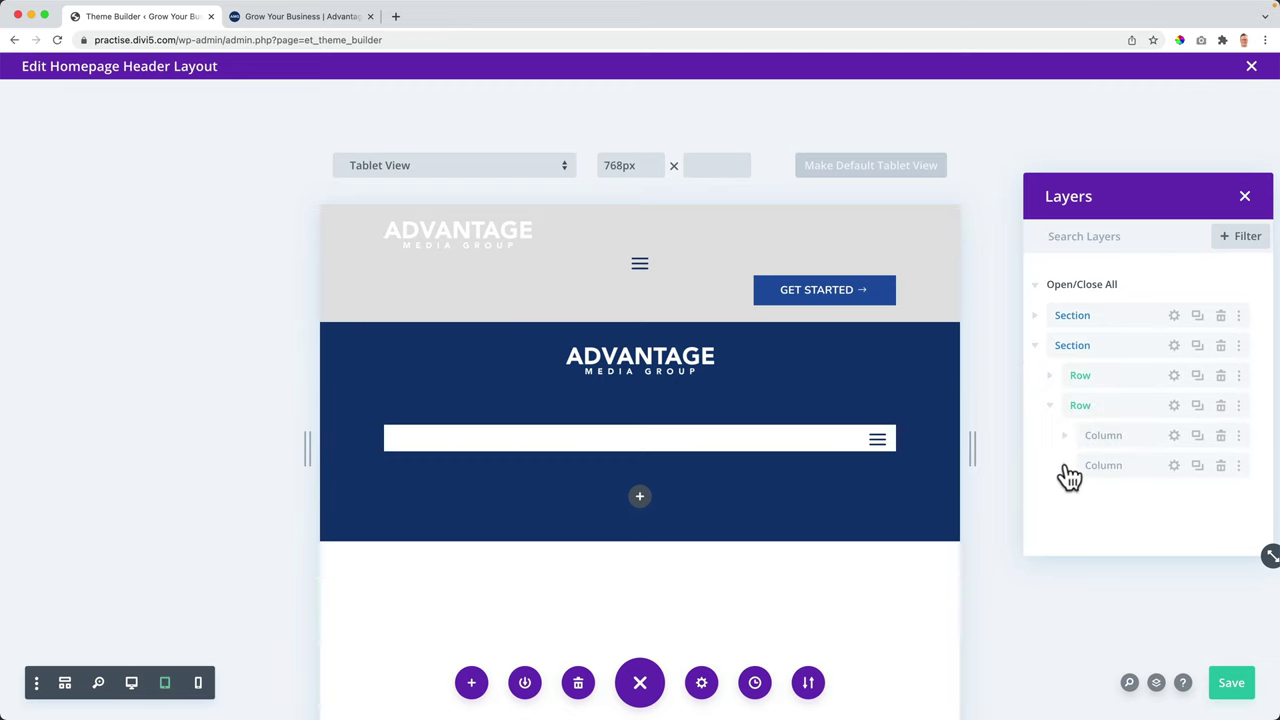
pyautogui.click(1064, 466)
pyautogui.click(1156, 500)
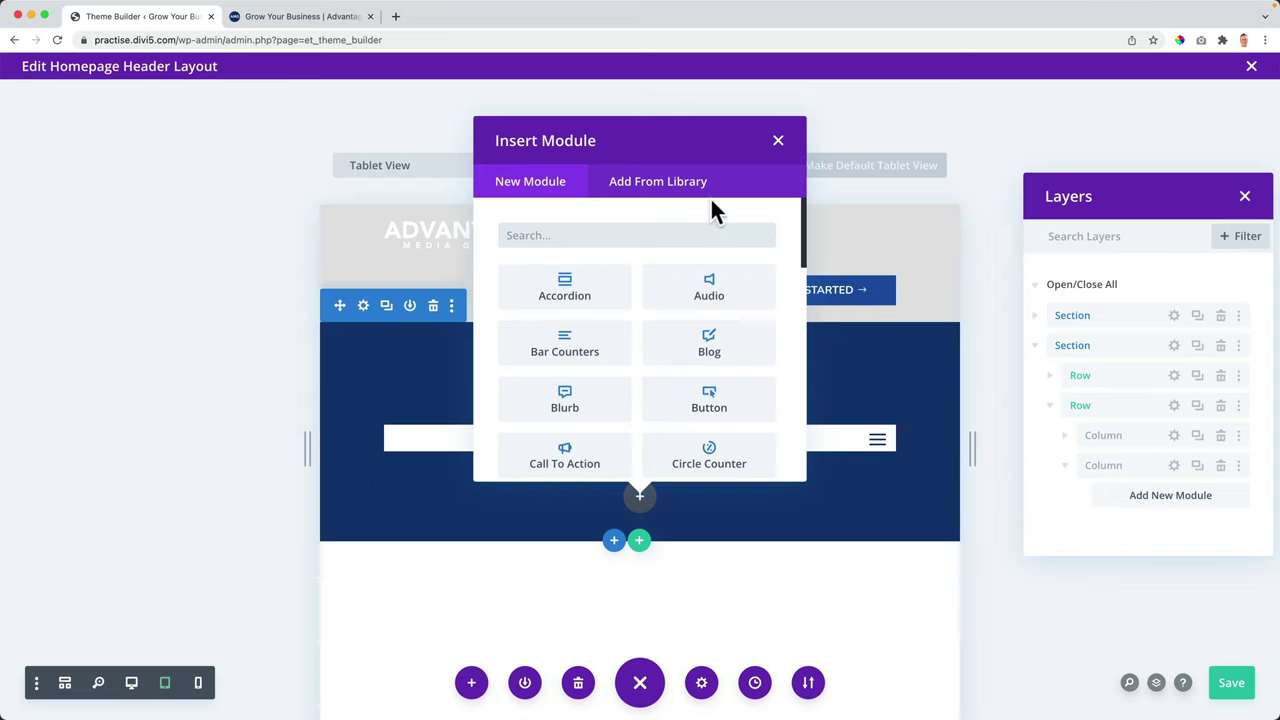
pyautogui.click(778, 142)
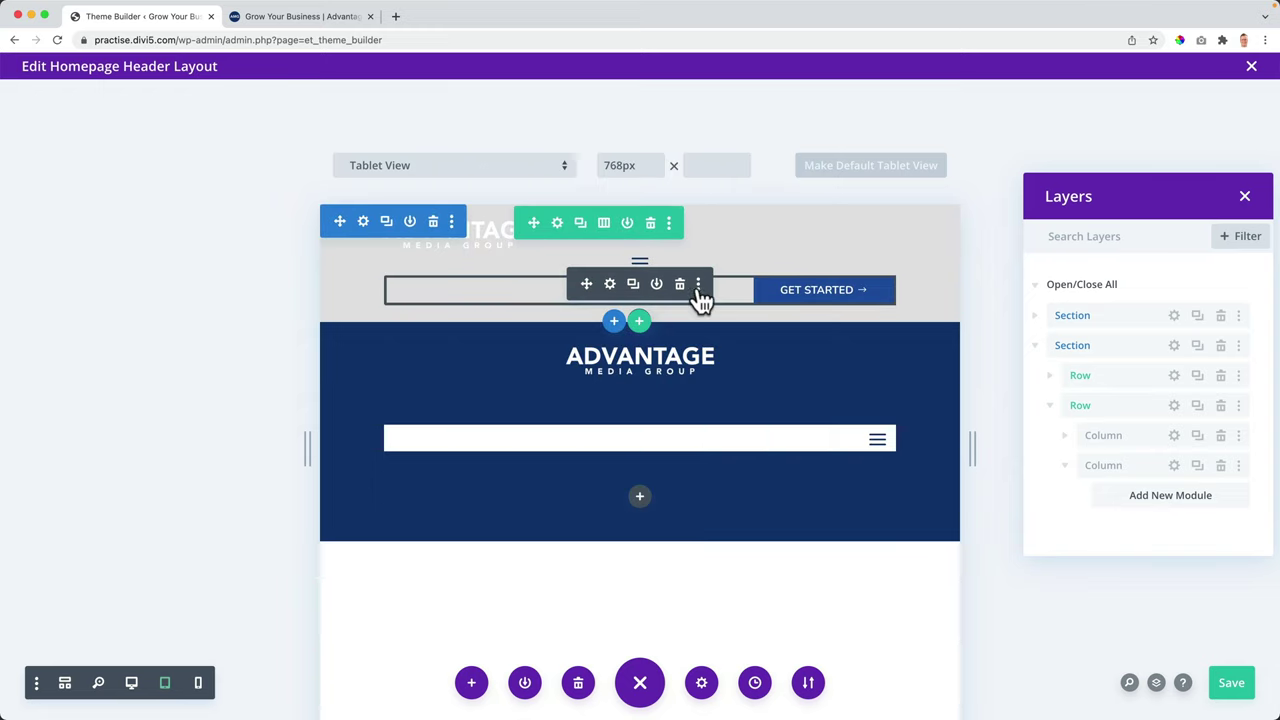
# Step: Duplicate the header's Get Started button, move the copy into the new row's second column, and save the layout
pyautogui.click(634, 286)
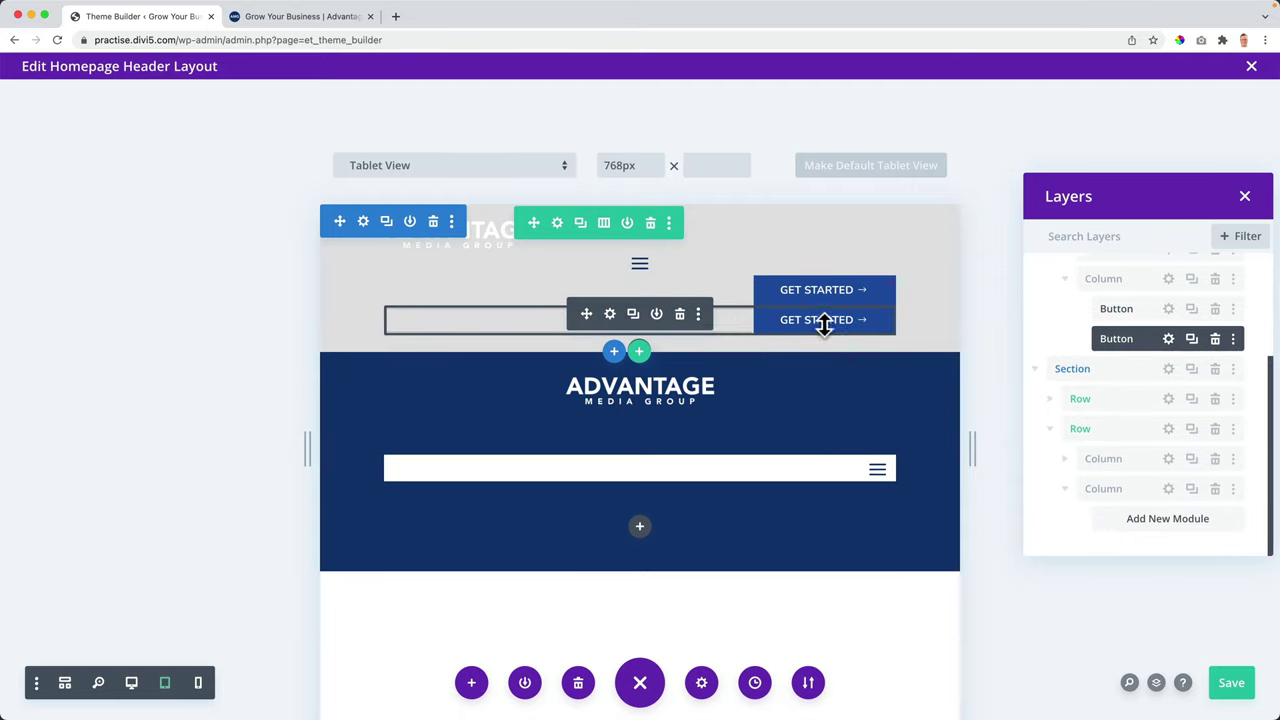
pyautogui.moveTo(587, 314); pyautogui.dragTo(638, 485)
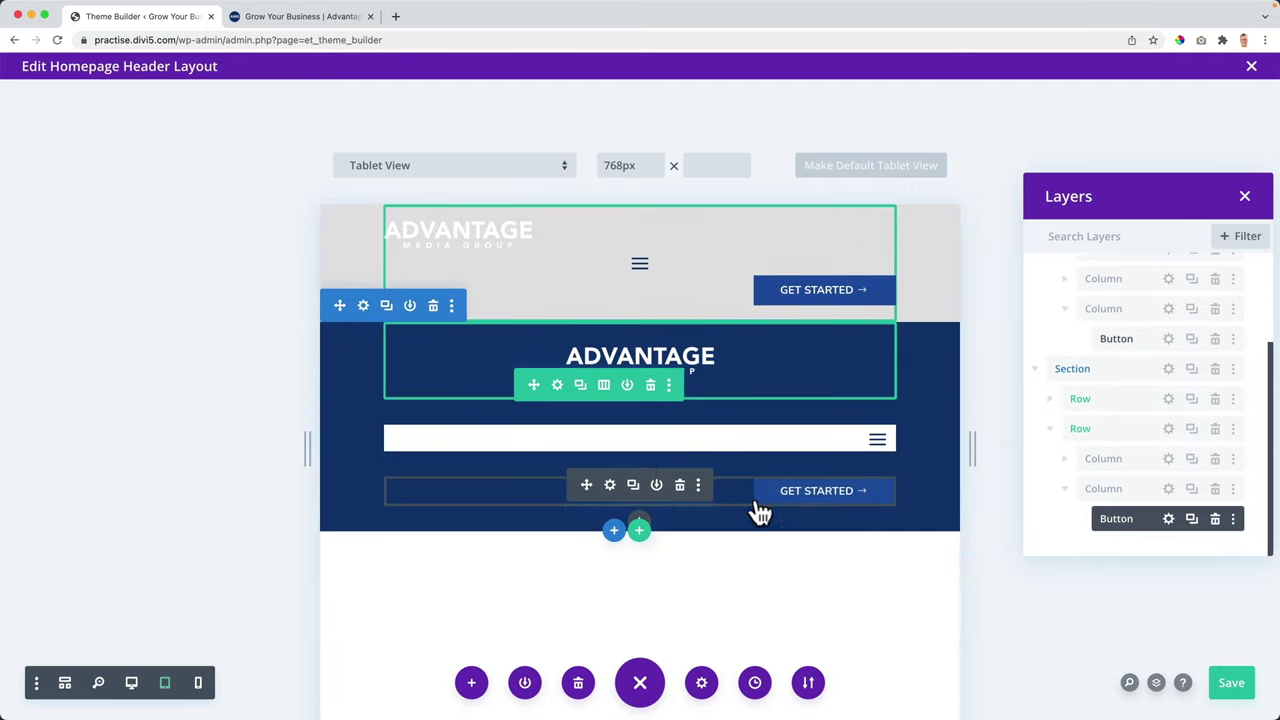
pyautogui.click(1065, 460)
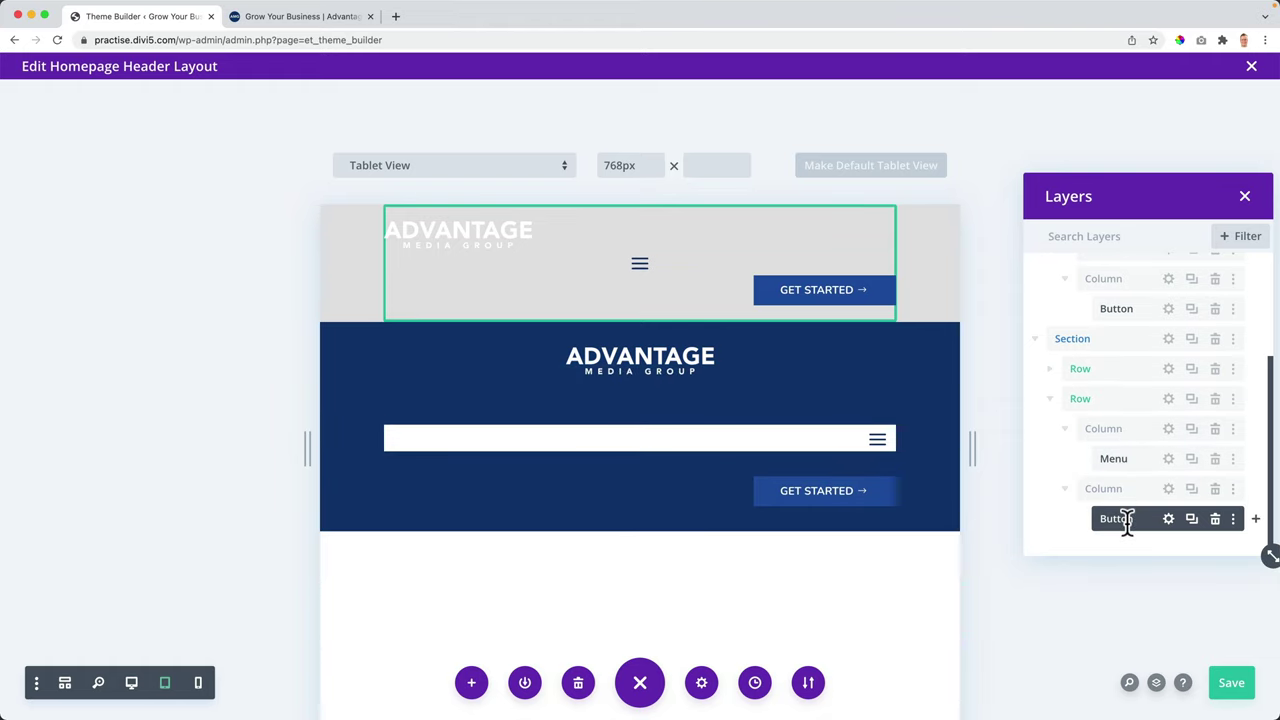
pyautogui.click(1231, 684)
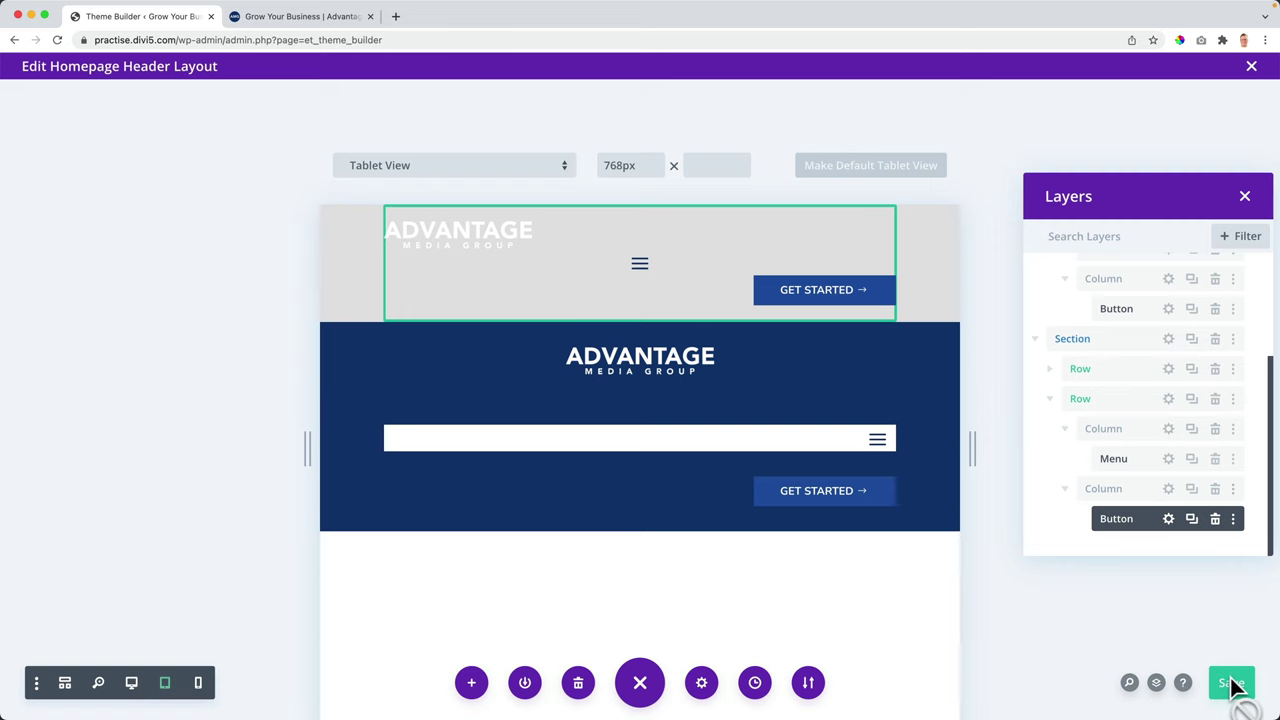
# Step: Switch to the live homepage and narrow the browser window to examine the new mobile header section, then restore the full width
pyautogui.click(290, 18)
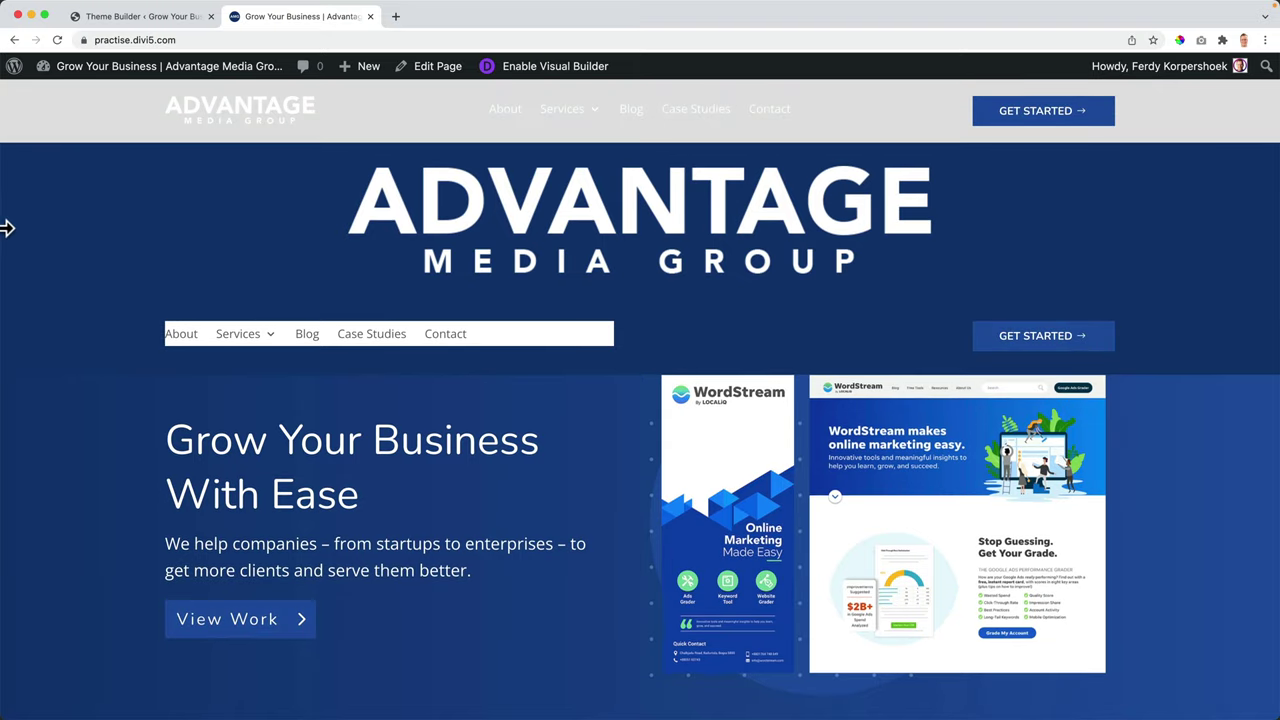
pyautogui.moveTo(7, 228); pyautogui.dragTo(707, 223)
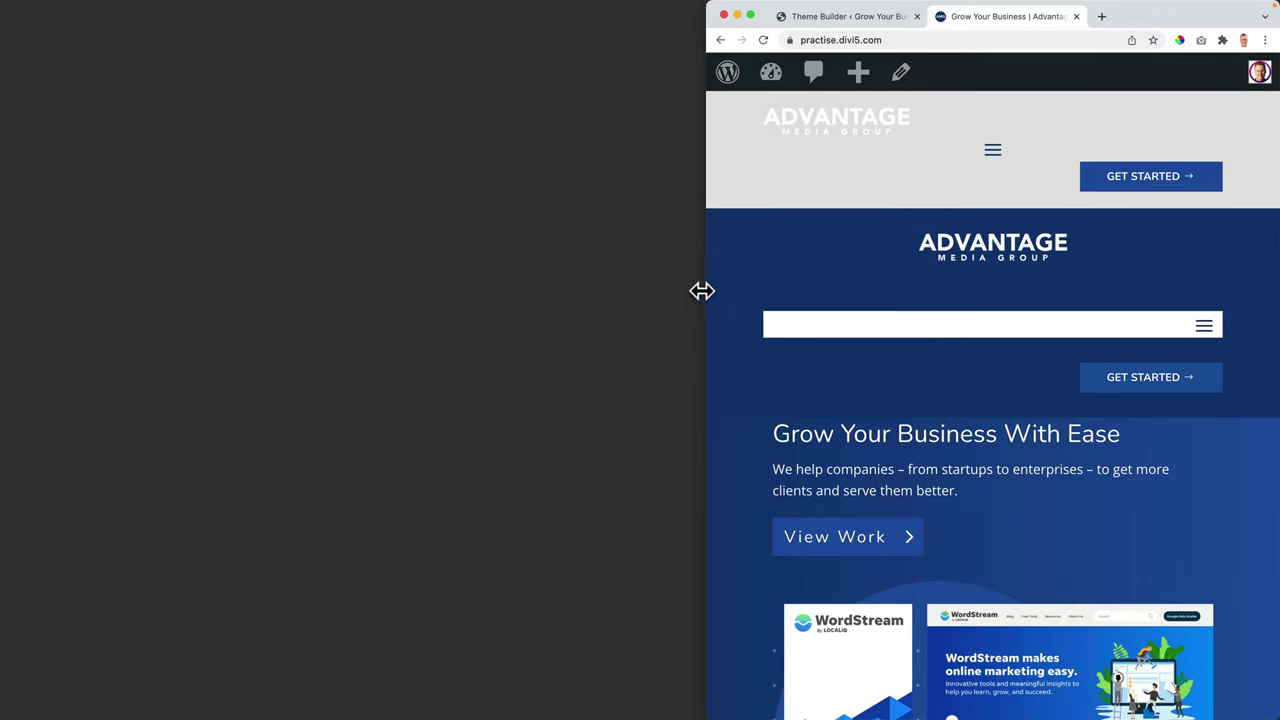
pyautogui.moveTo(702, 291); pyautogui.dragTo(6, 286)
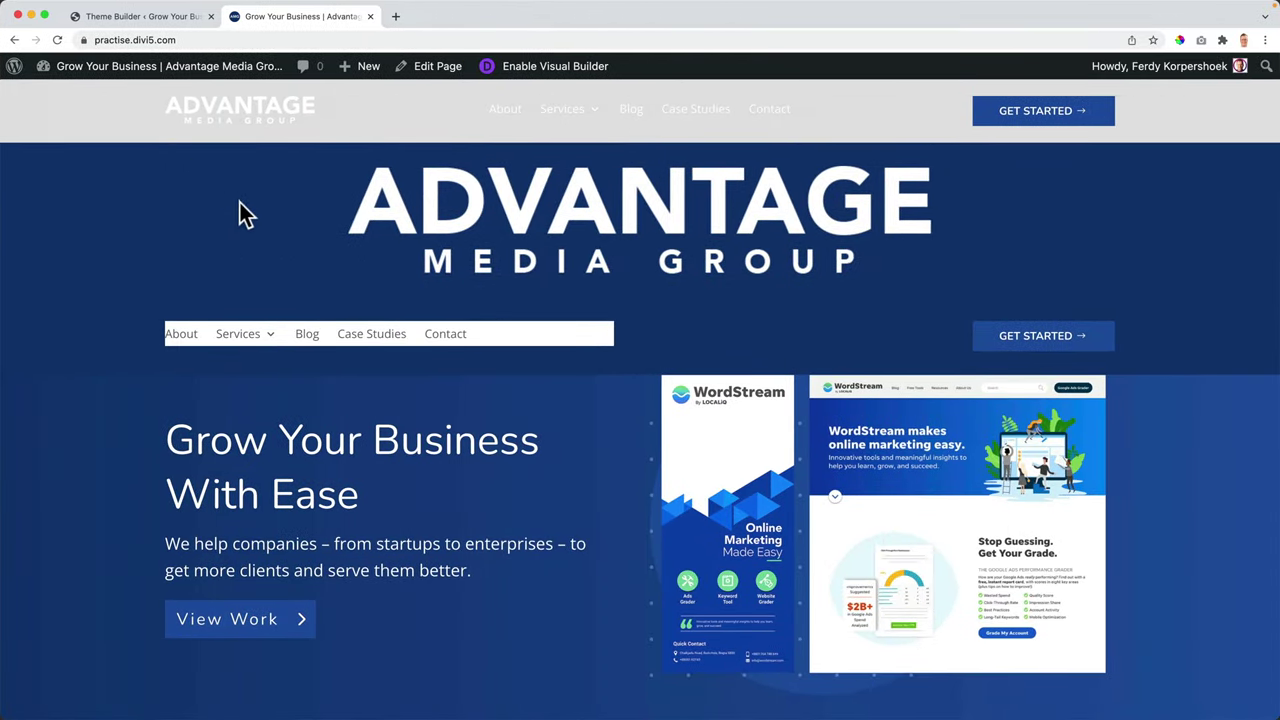
# Step: Return to the Theme Builder and switch the layout preview to desktop view
pyautogui.click(186, 26)
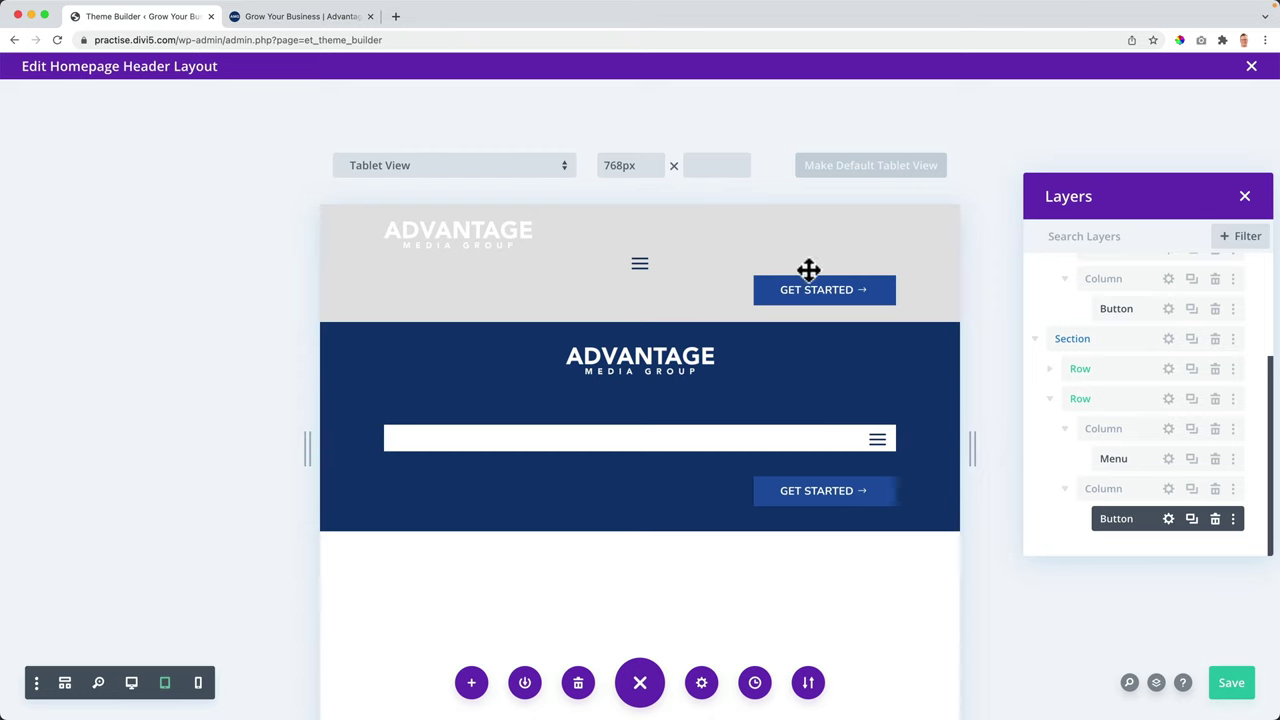
pyautogui.click(131, 684)
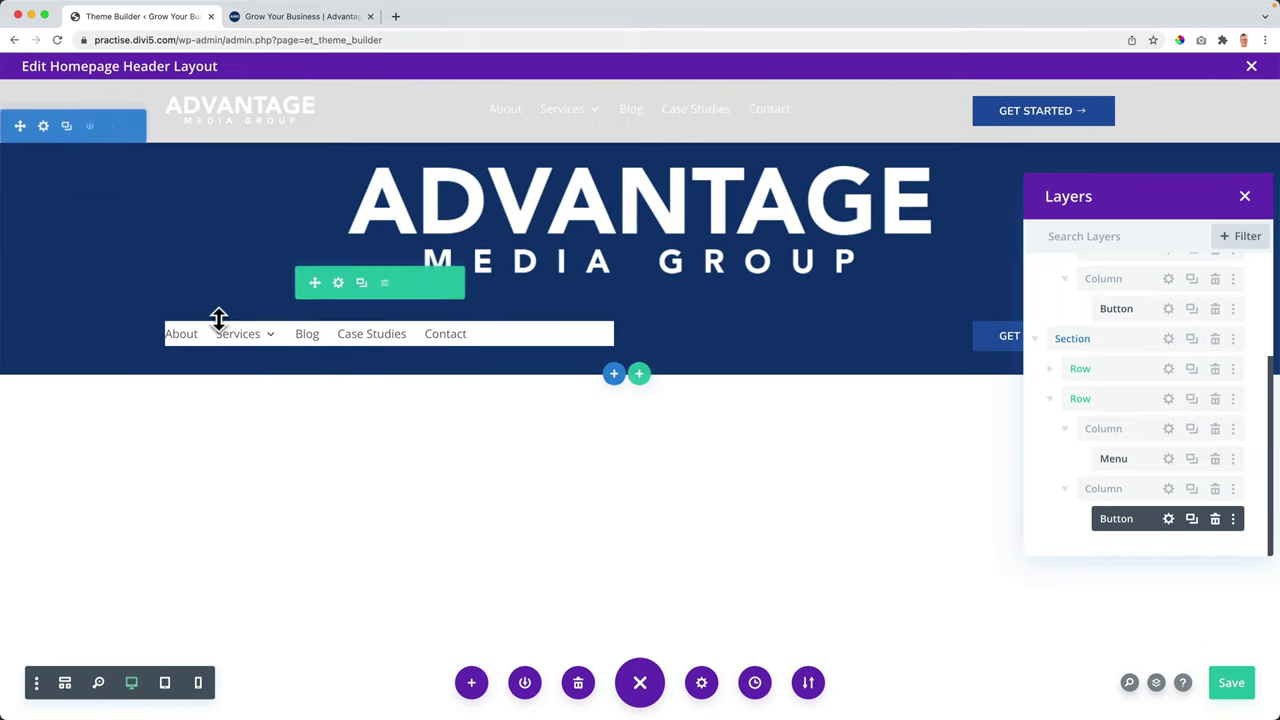
# Step: Disable the first header section on phone and tablet in its visibility settings and apply the change
pyautogui.click(43, 98)
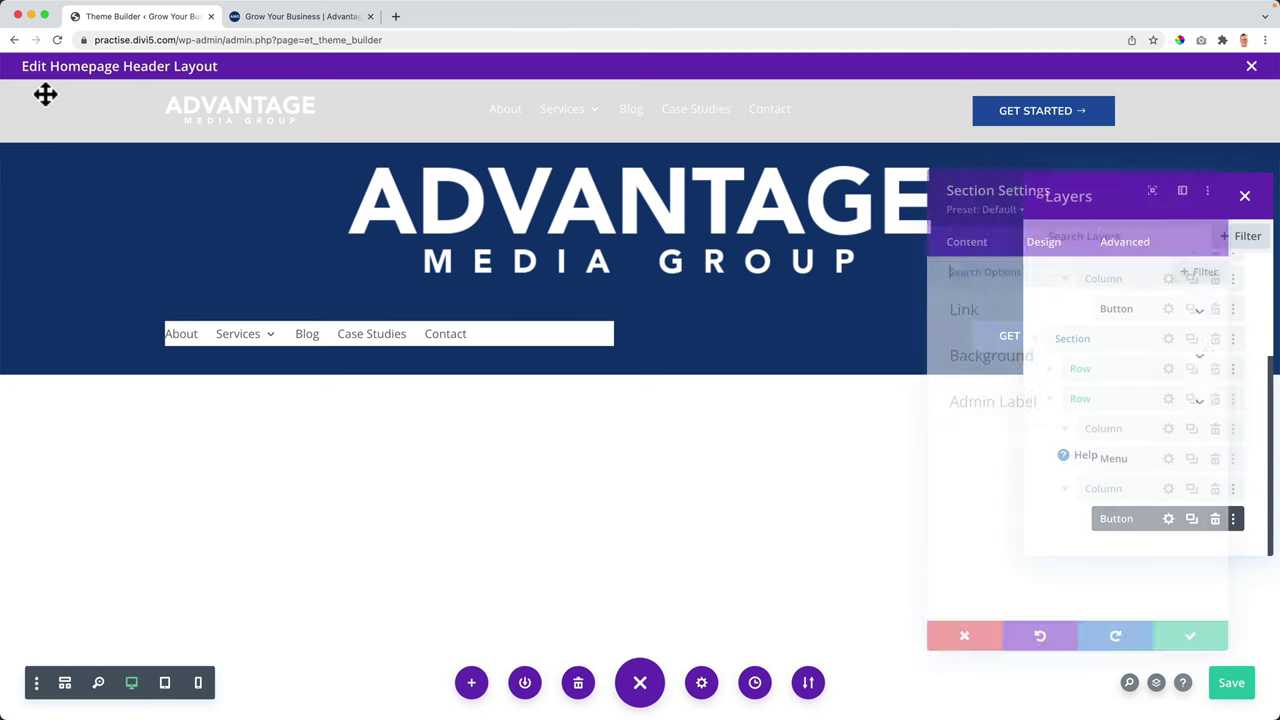
pyautogui.click(1129, 224)
pyautogui.moveTo(955, 167); pyautogui.dragTo(533, 149)
pyautogui.scroll(-1, 652, 437)
pyautogui.click(558, 372)
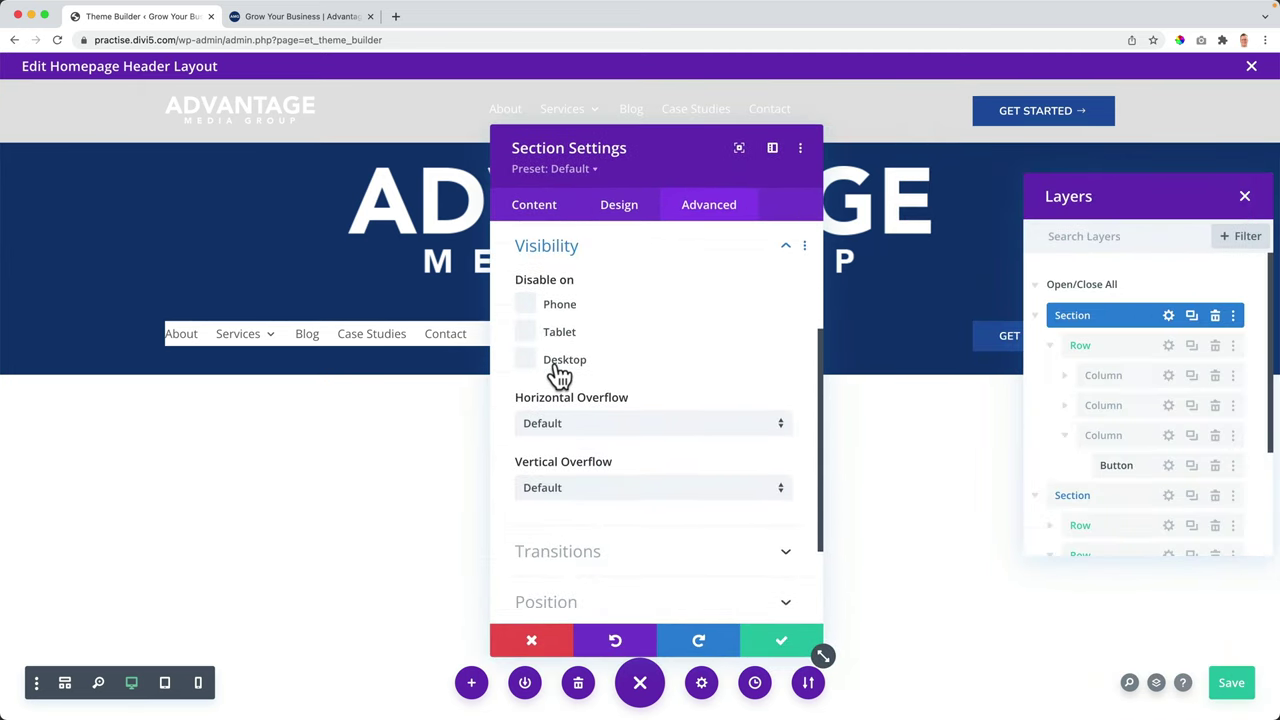
pyautogui.click(530, 334)
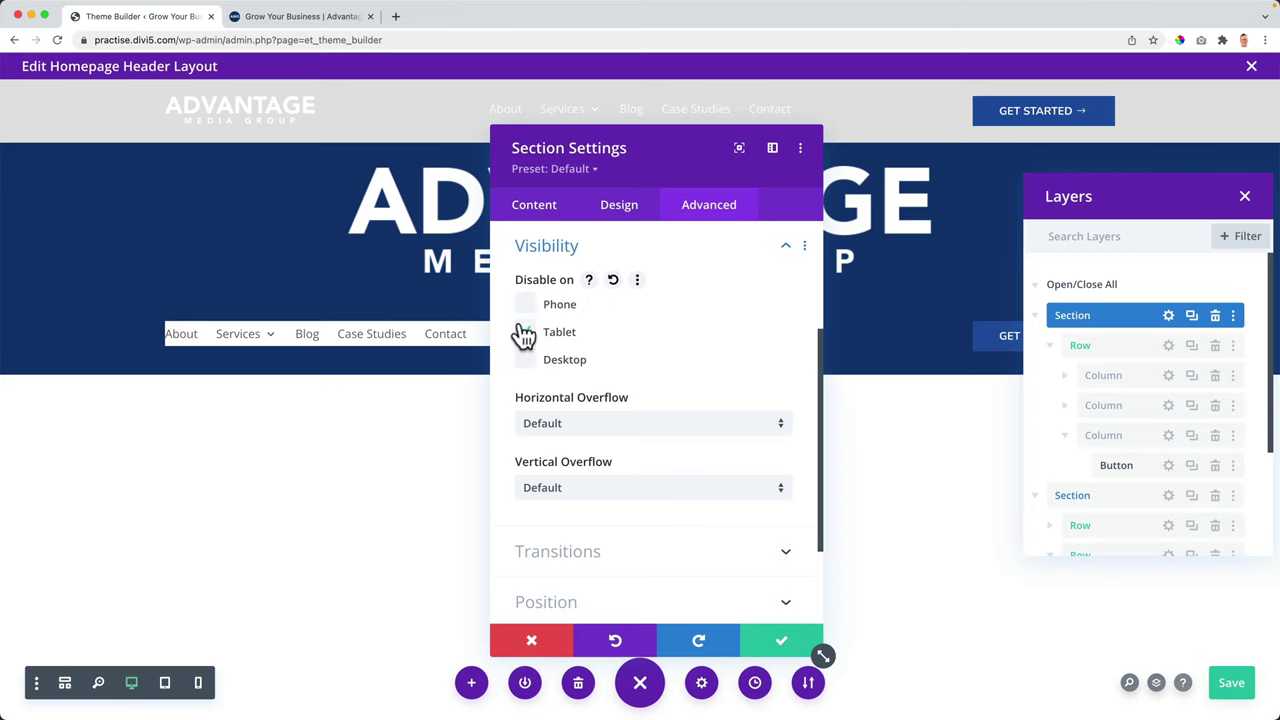
pyautogui.click(526, 305)
pyautogui.click(781, 640)
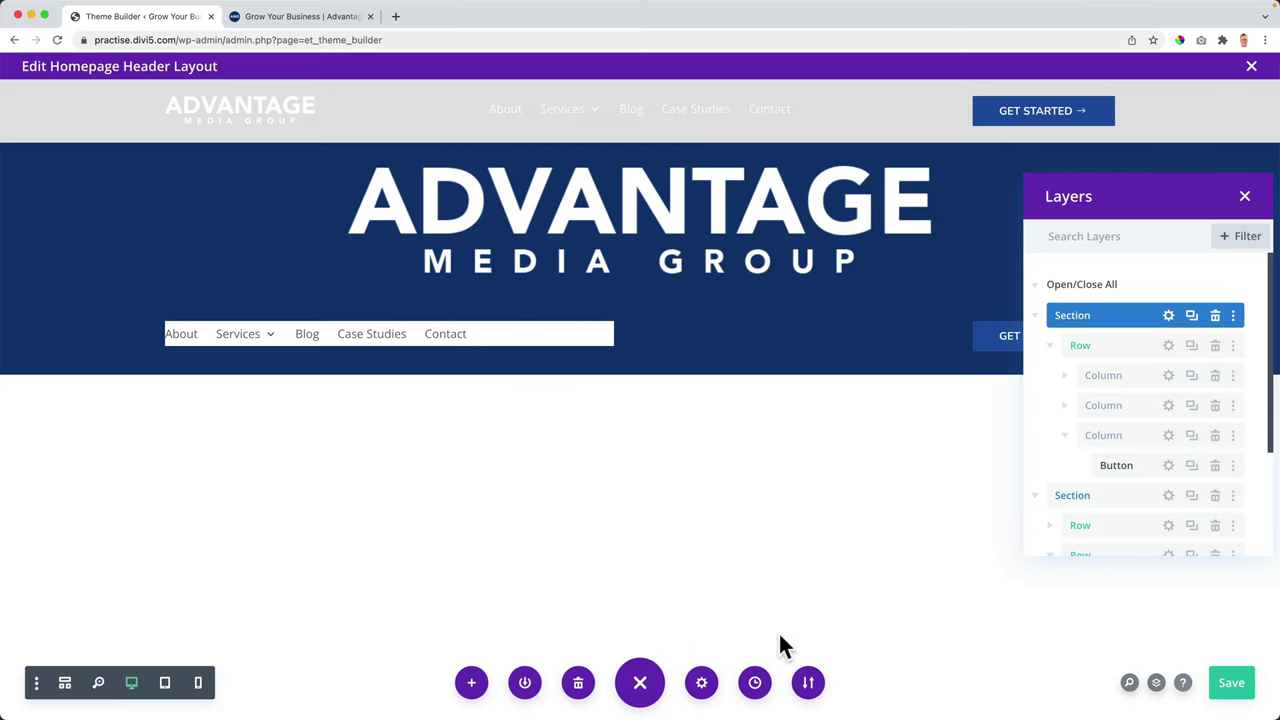
# Step: Collapse both header sections in the Layers view
pyautogui.click(1036, 318)
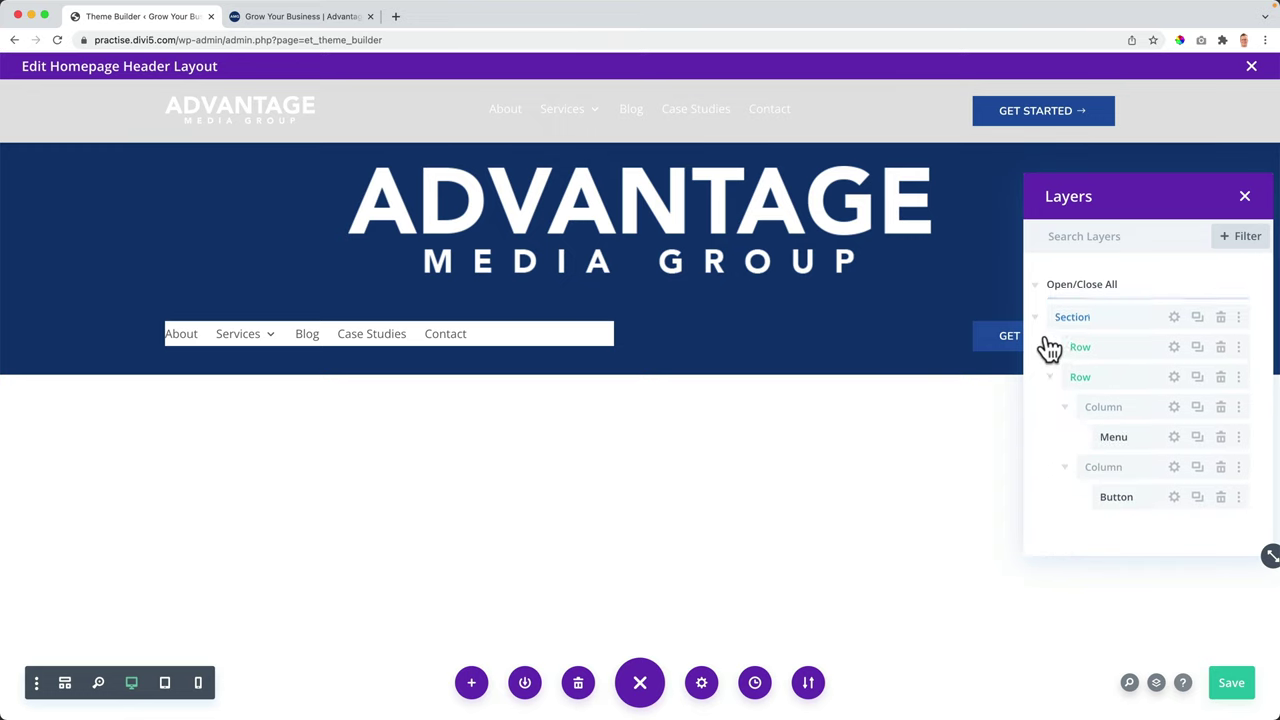
pyautogui.click(1038, 325)
pyautogui.click(1037, 320)
pyautogui.click(1037, 346)
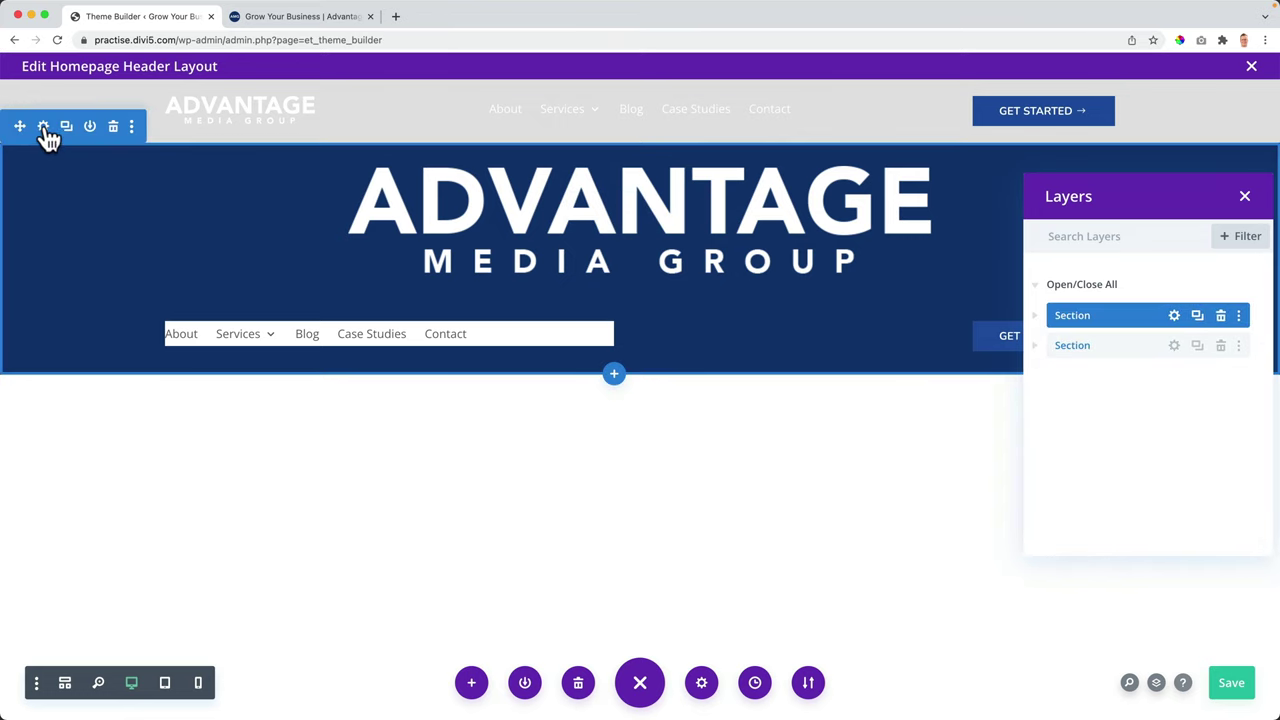
# Step: Disable the second header section on desktop in its visibility settings and save the layout
pyautogui.click(43, 127)
pyautogui.click(729, 218)
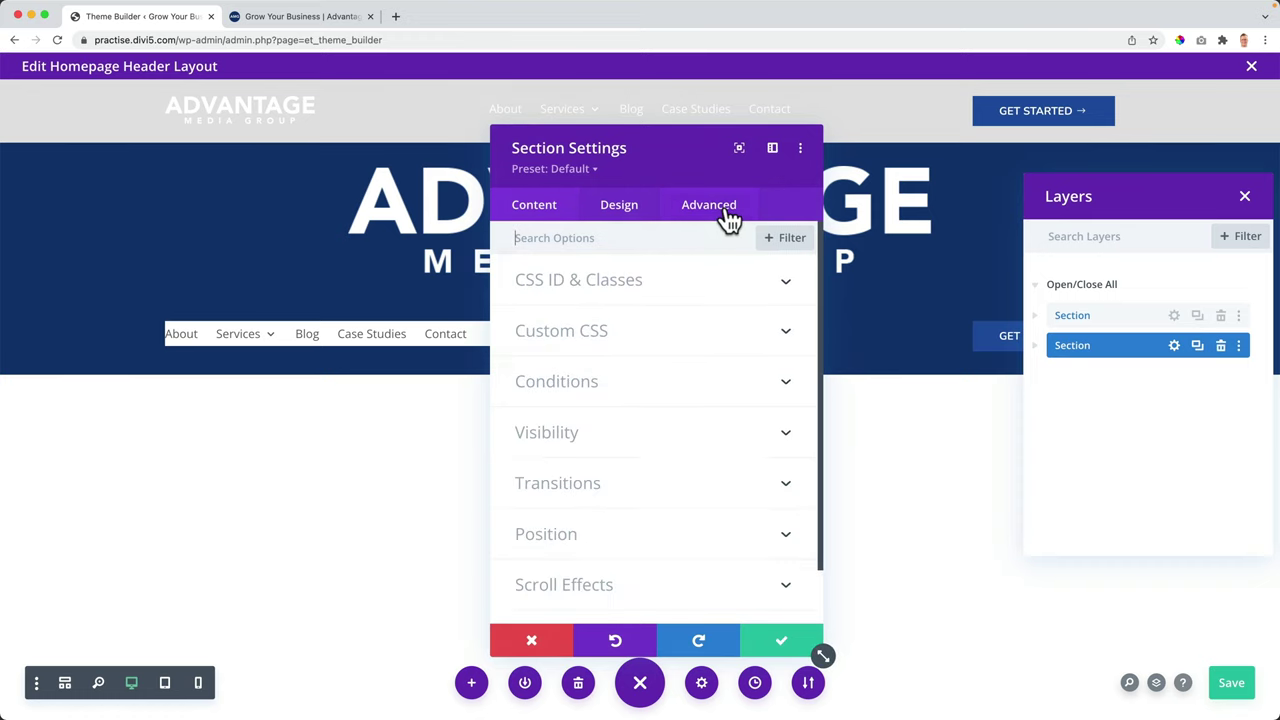
pyautogui.click(598, 436)
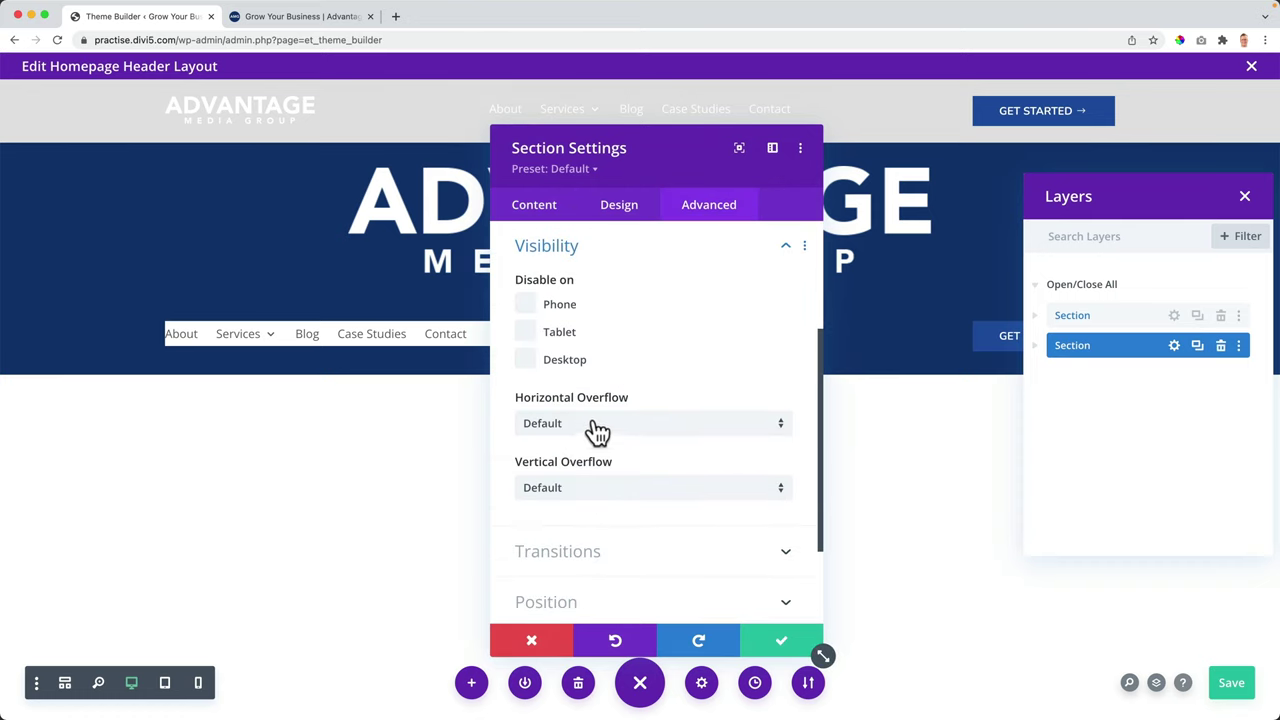
pyautogui.click(528, 362)
pyautogui.click(778, 640)
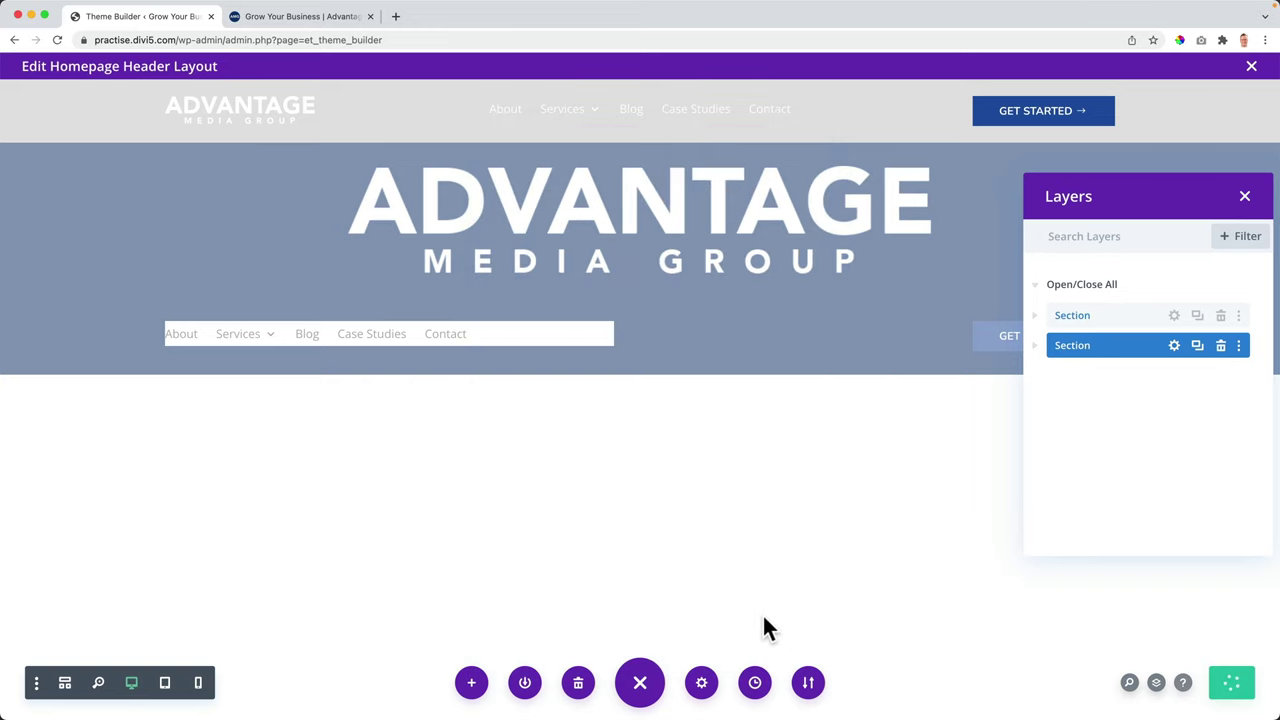
# Step: Switch to the live homepage to check which header section appears on desktop, then return to the Theme Builder
pyautogui.click(340, 16)
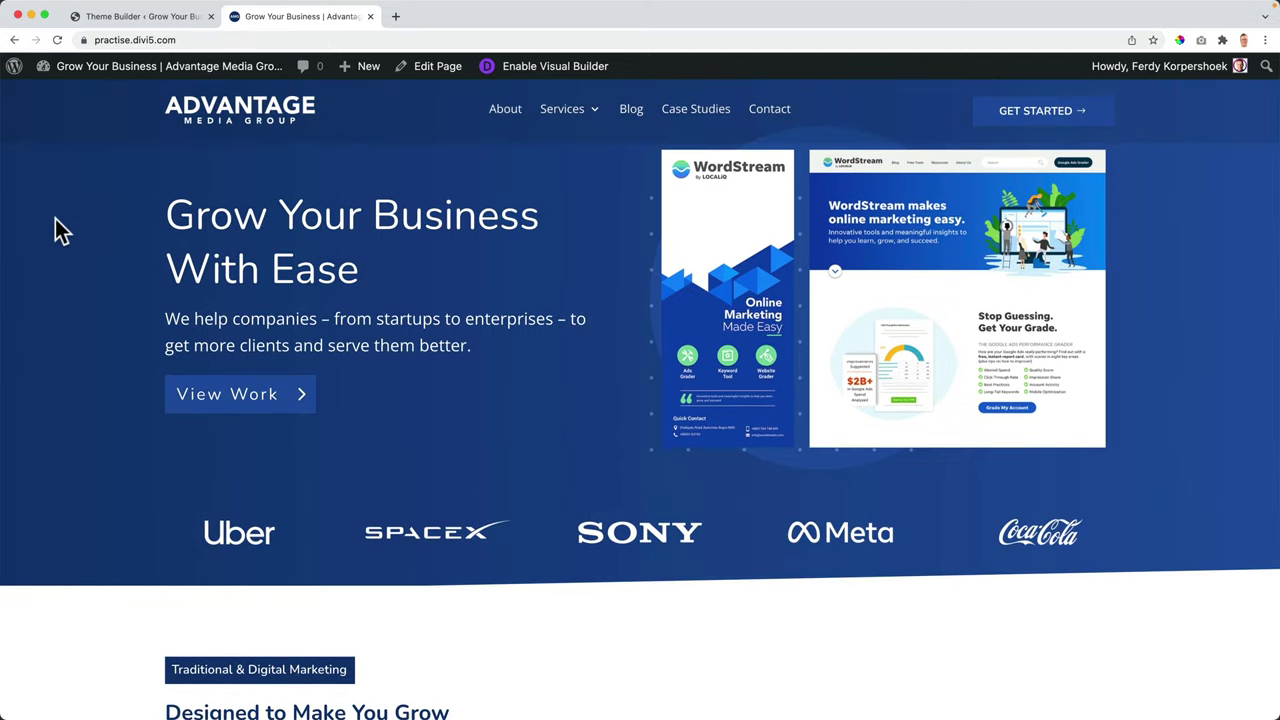
pyautogui.moveTo(7, 222); pyautogui.dragTo(9, 260)
pyautogui.click(160, 20)
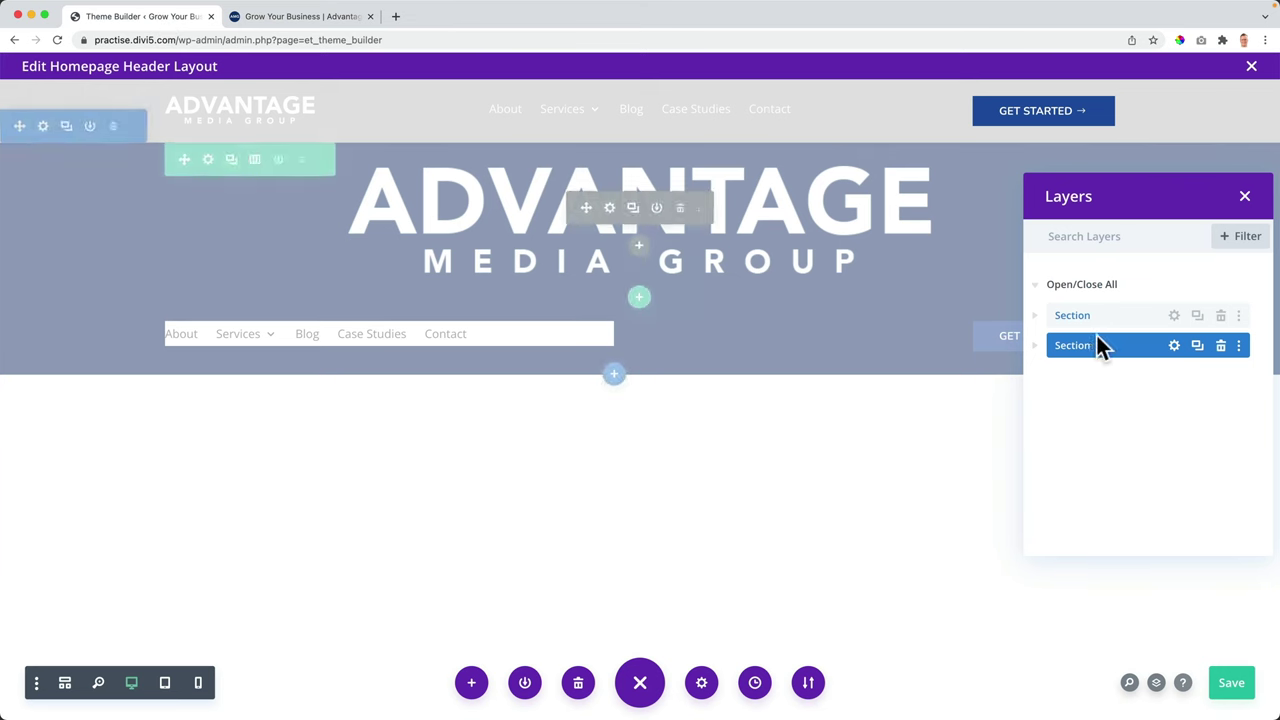
# Step: In tablet view, link the second section's logo image to the dynamic Homepage Link
pyautogui.click(166, 682)
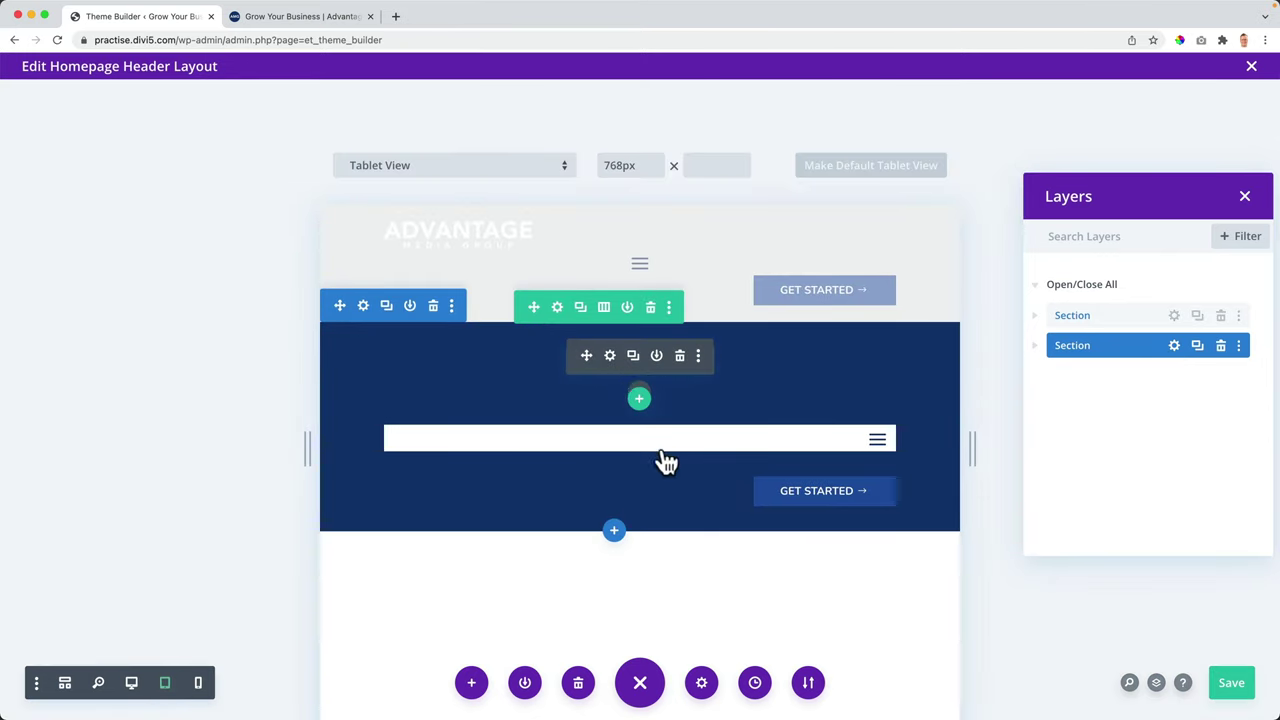
pyautogui.click(610, 356)
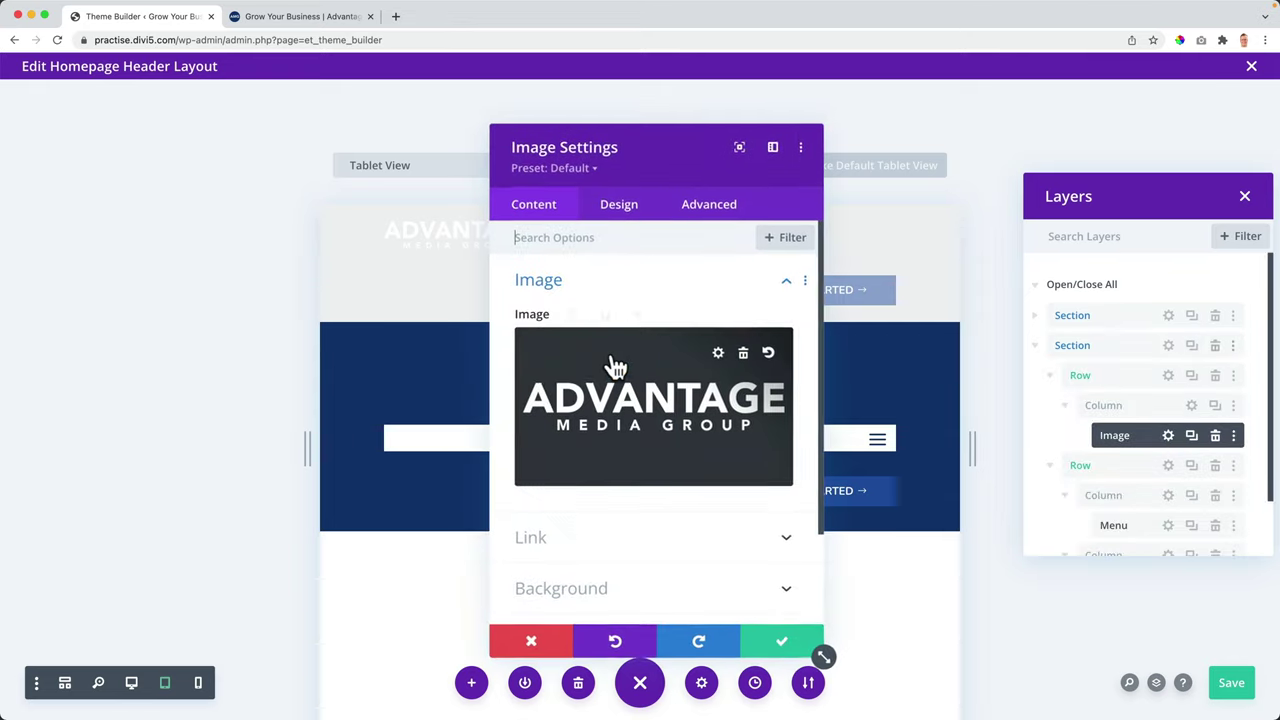
pyautogui.click(565, 291)
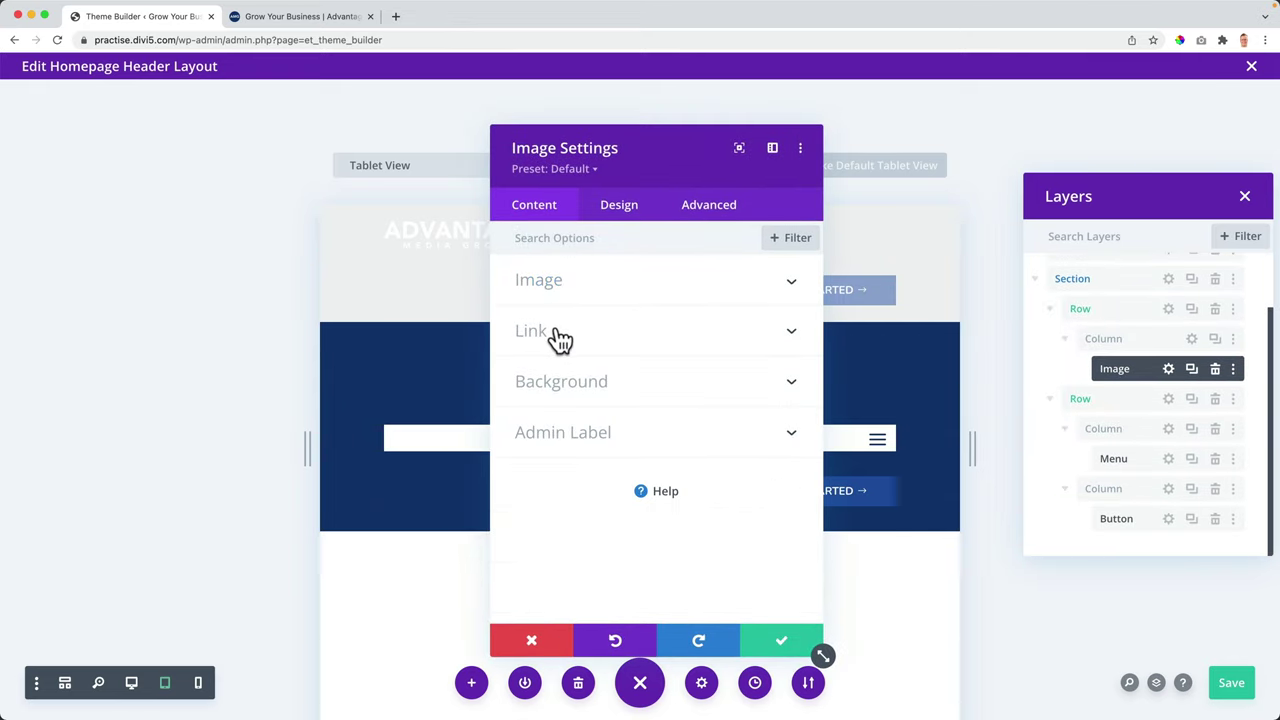
pyautogui.click(556, 334)
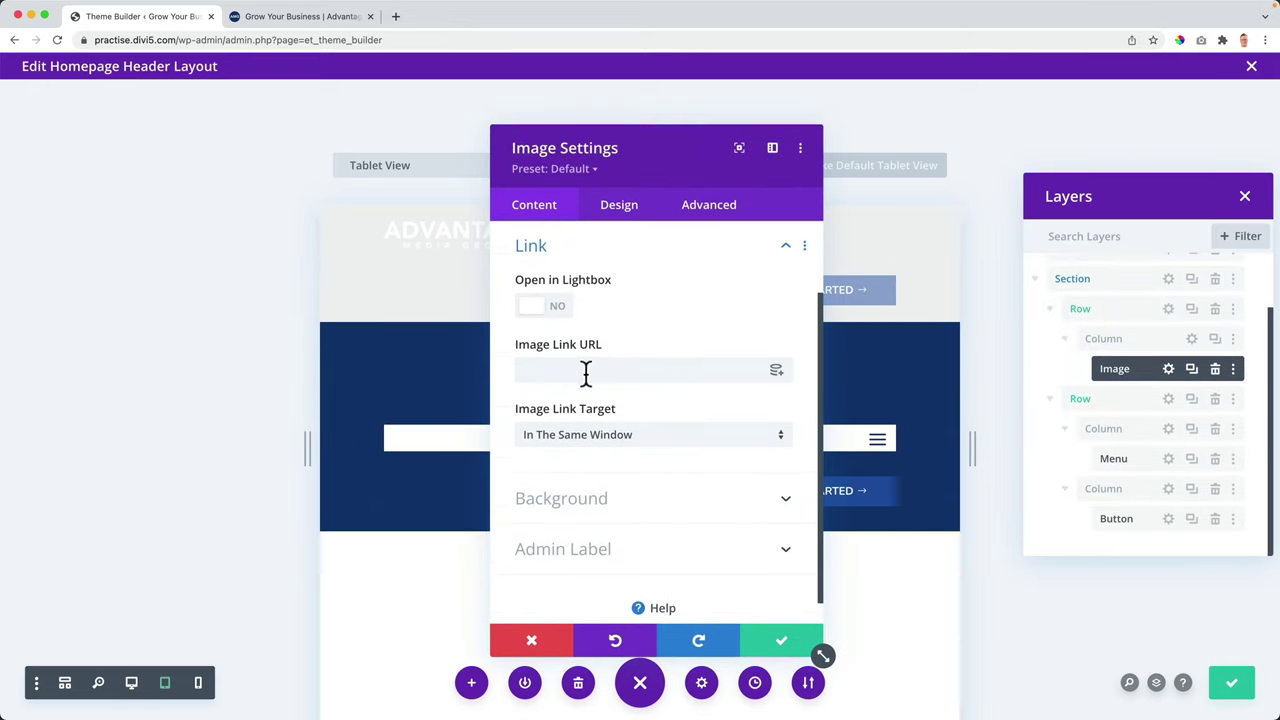
pyautogui.click(774, 374)
pyautogui.click(598, 423)
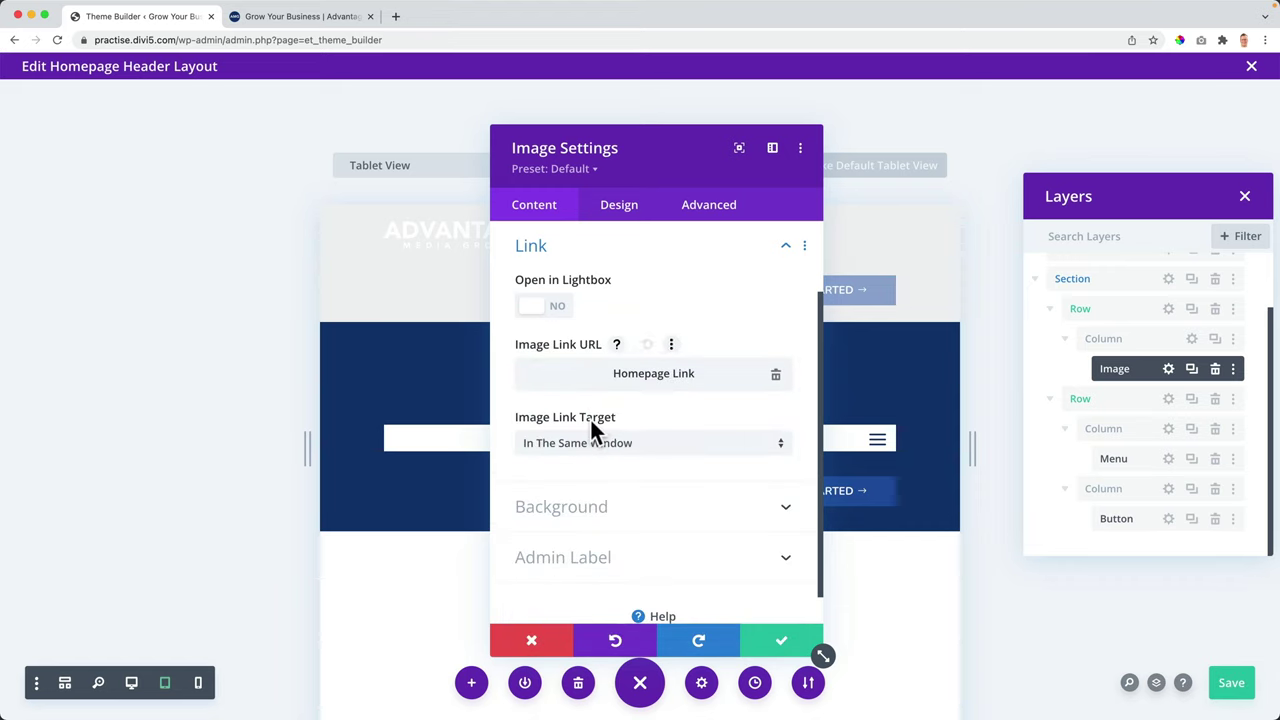
pyautogui.click(778, 645)
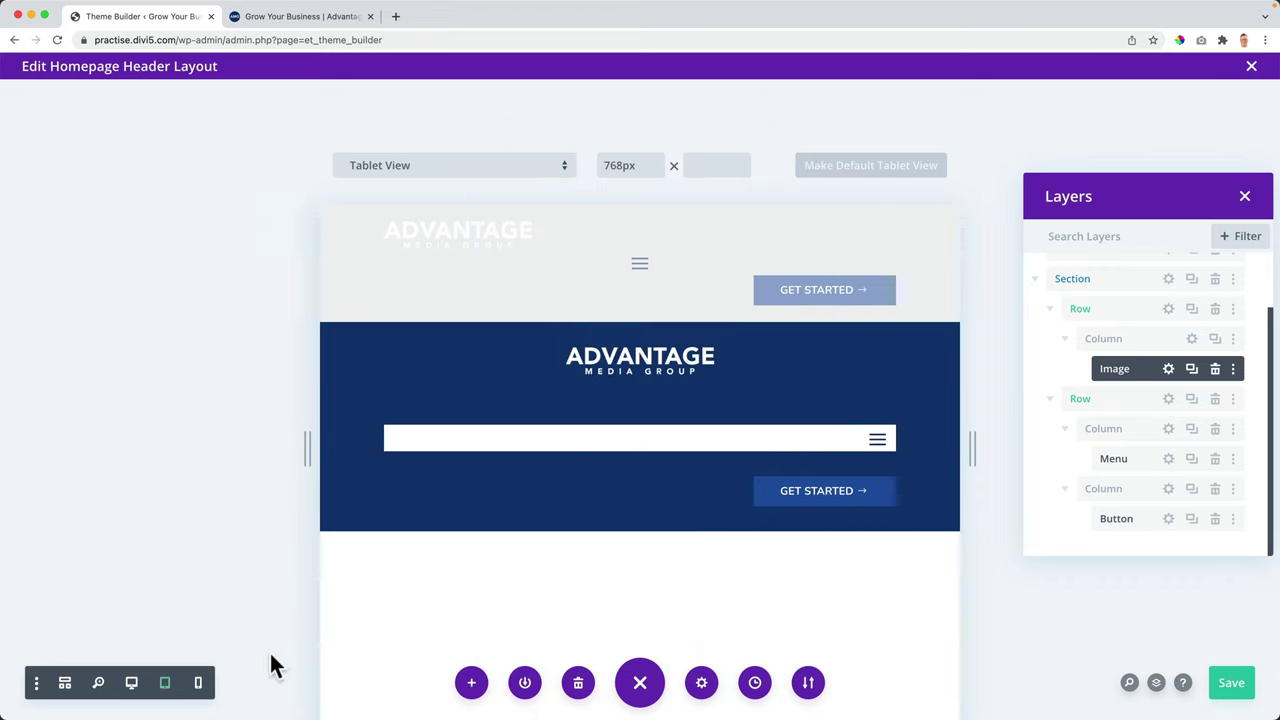
# Step: In desktop view, link the first section's upper logo image to the dynamic Homepage Link
pyautogui.click(131, 683)
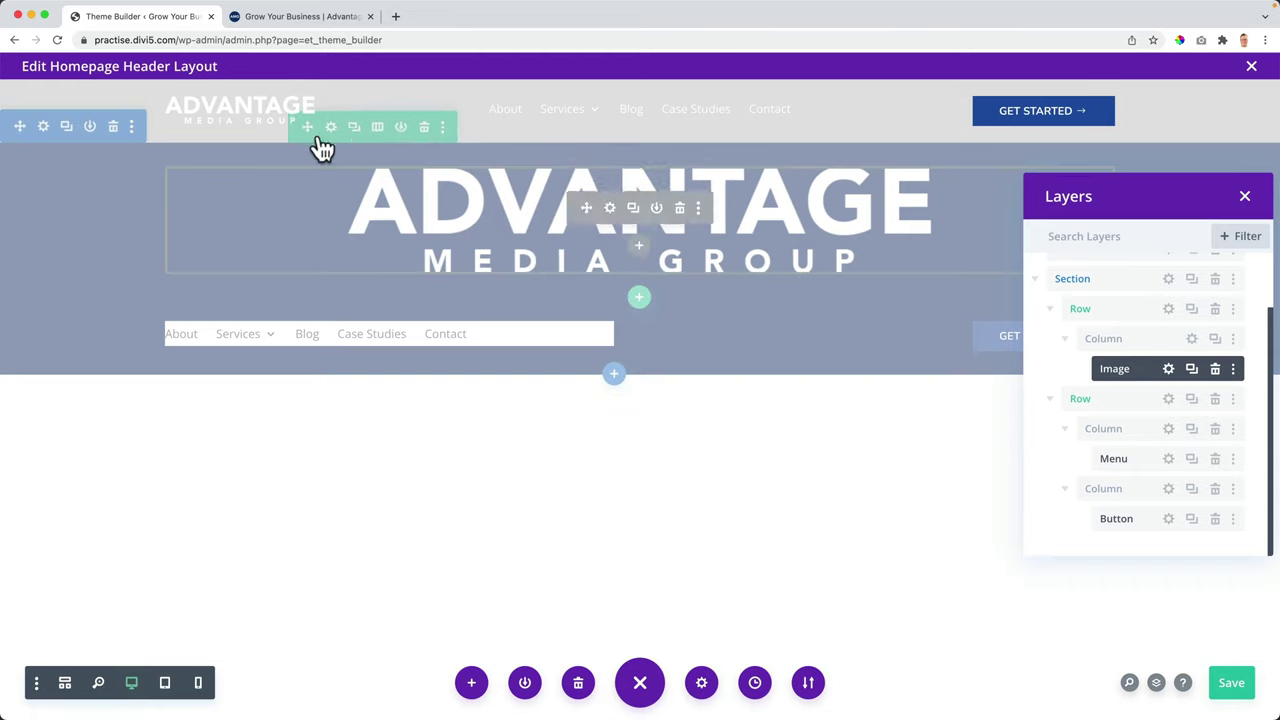
pyautogui.click(210, 106)
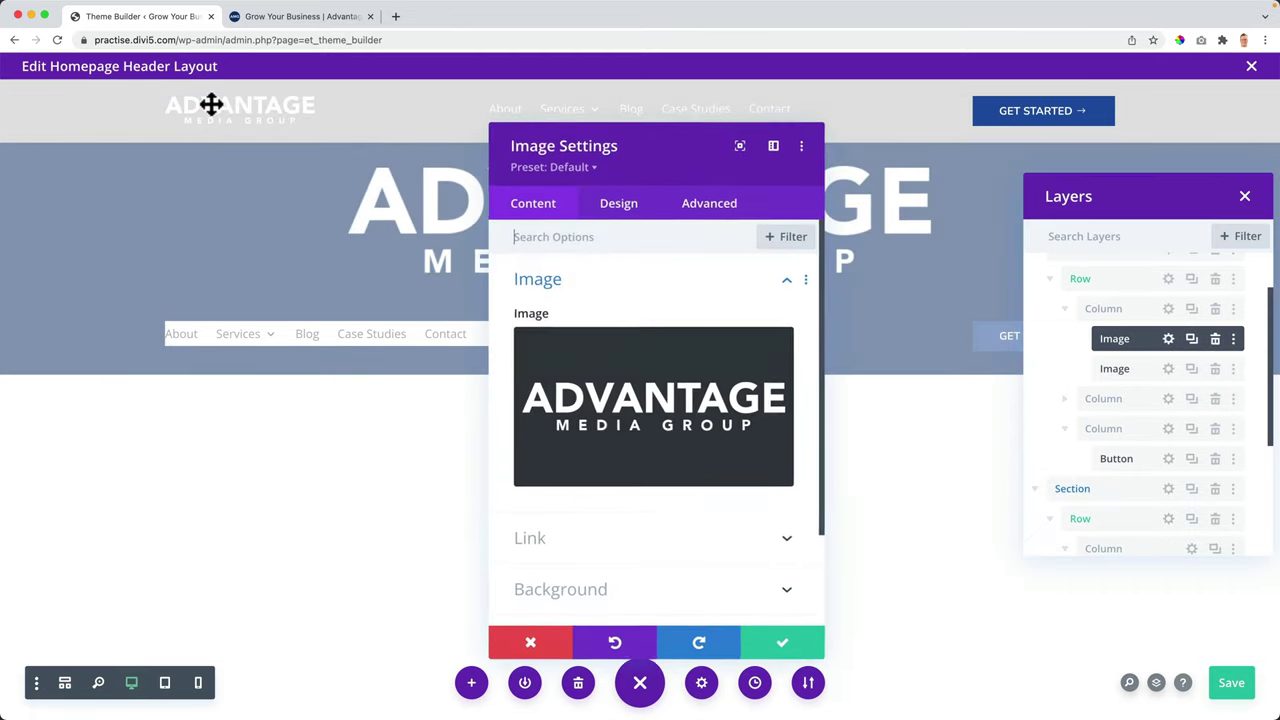
pyautogui.click(558, 293)
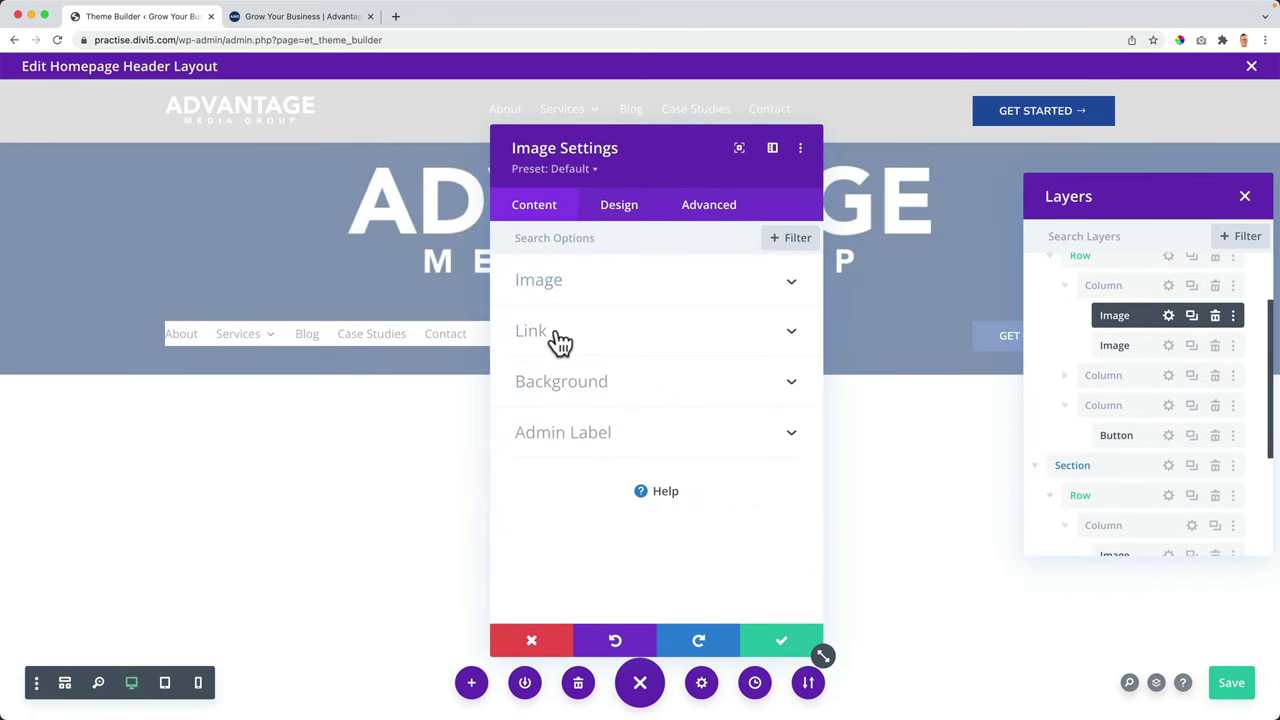
pyautogui.click(536, 332)
pyautogui.click(780, 372)
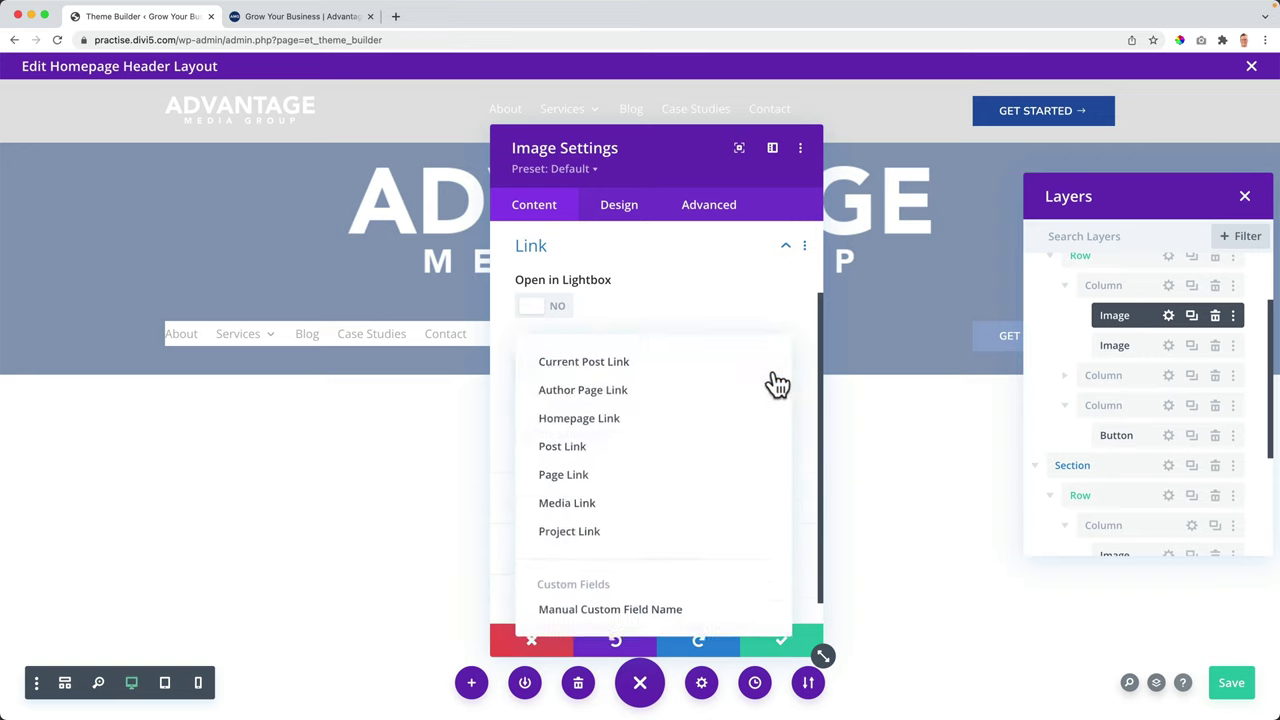
pyautogui.click(606, 420)
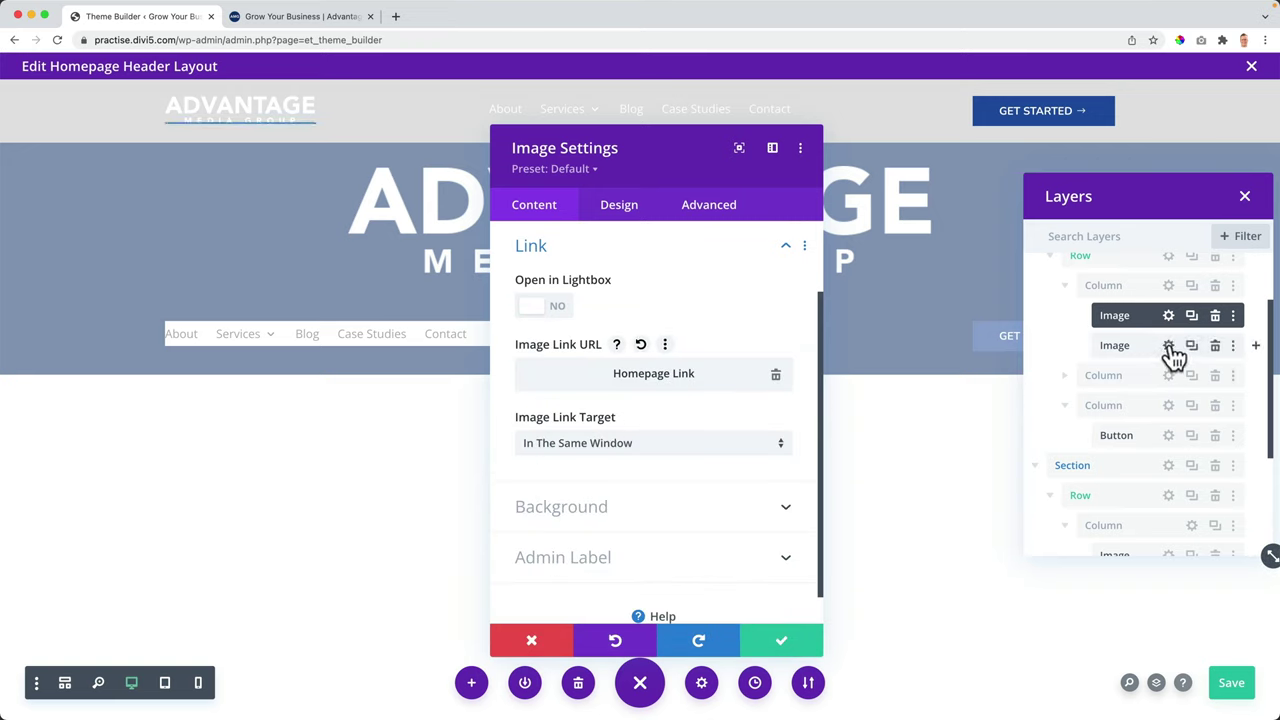
# Step: Link the other logo image in the first section's column to the Homepage Link and save the layout
pyautogui.click(1168, 345)
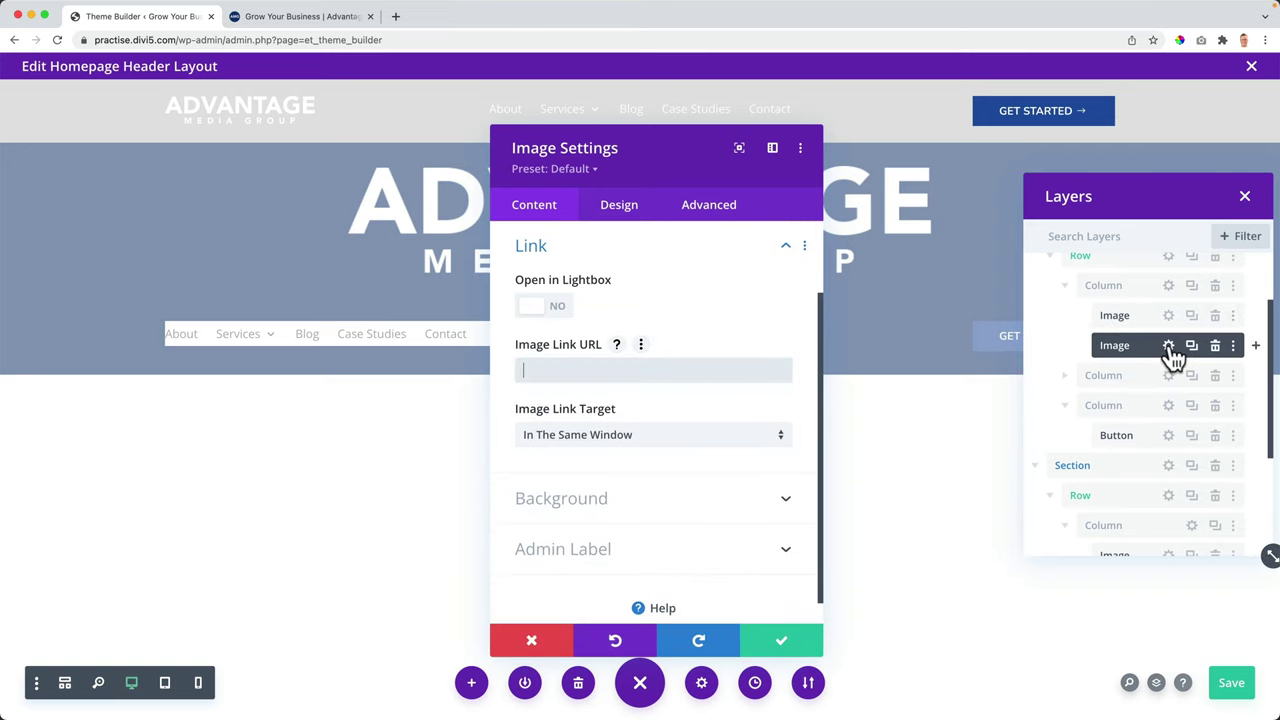
pyautogui.click(778, 372)
pyautogui.click(608, 418)
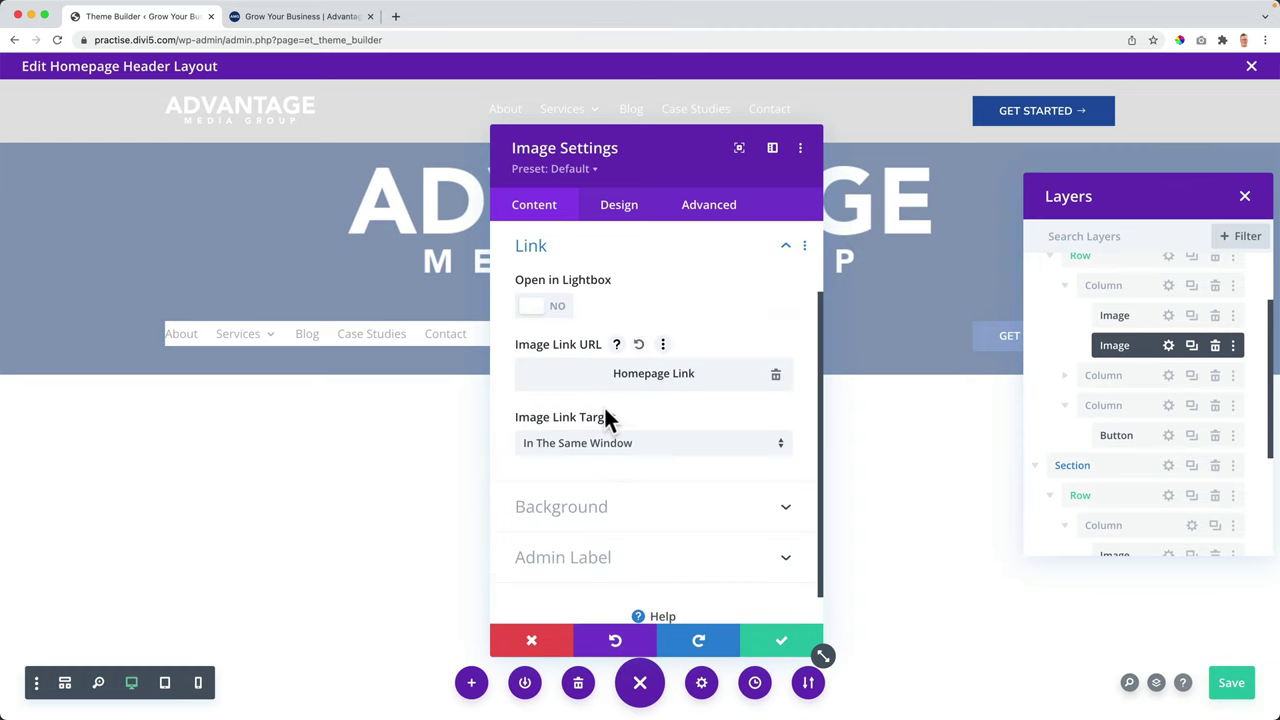
pyautogui.click(775, 640)
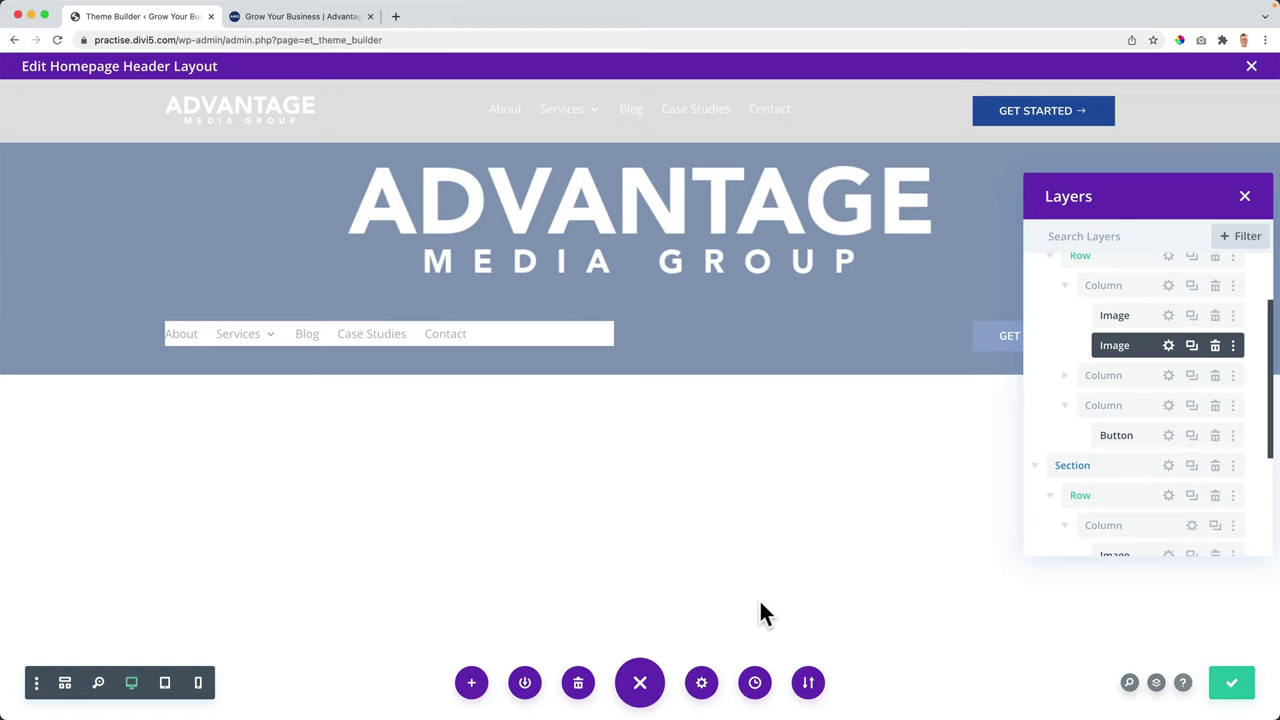
# Step: In tablet view, remove the white background colour from the second section's menu
pyautogui.click(167, 684)
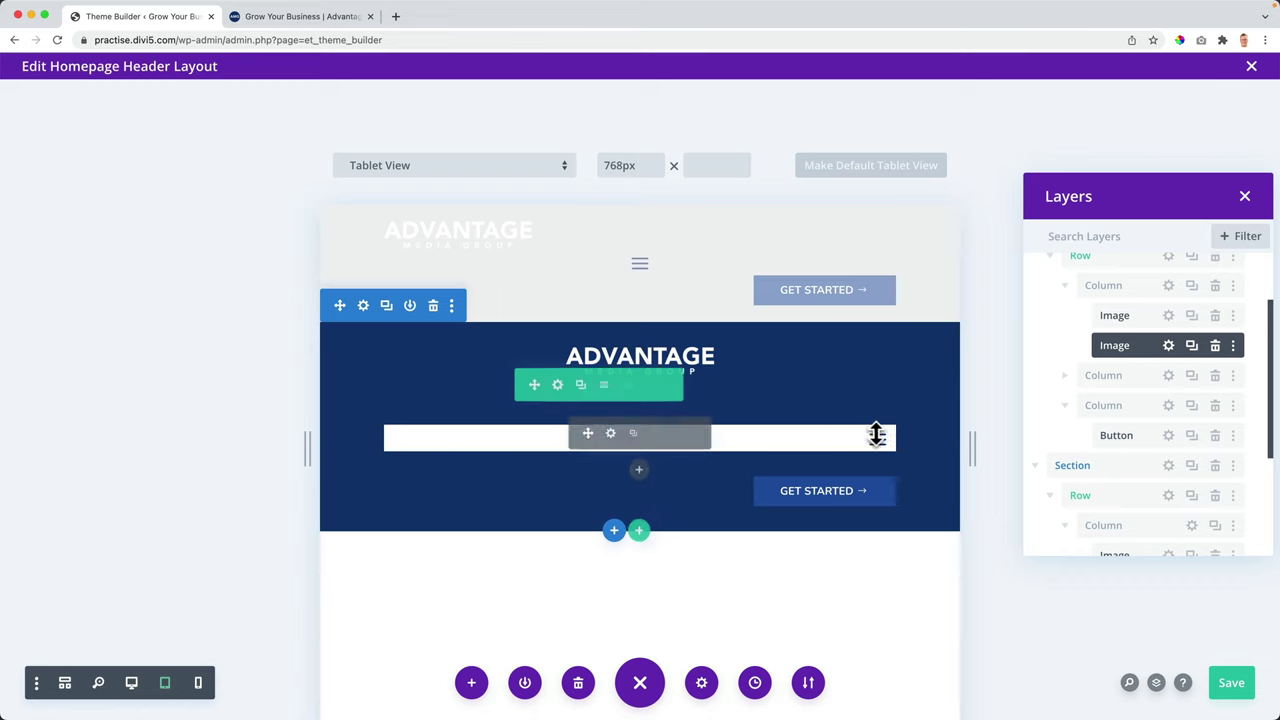
pyautogui.click(610, 434)
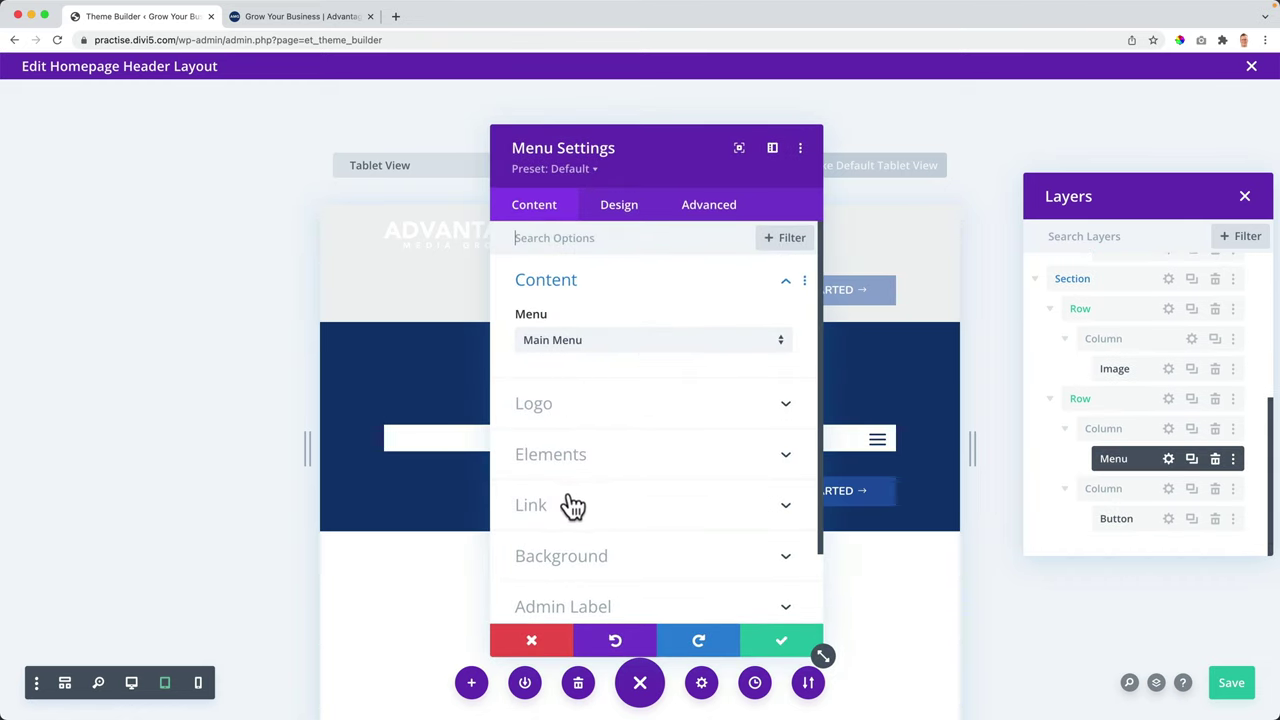
pyautogui.click(586, 556)
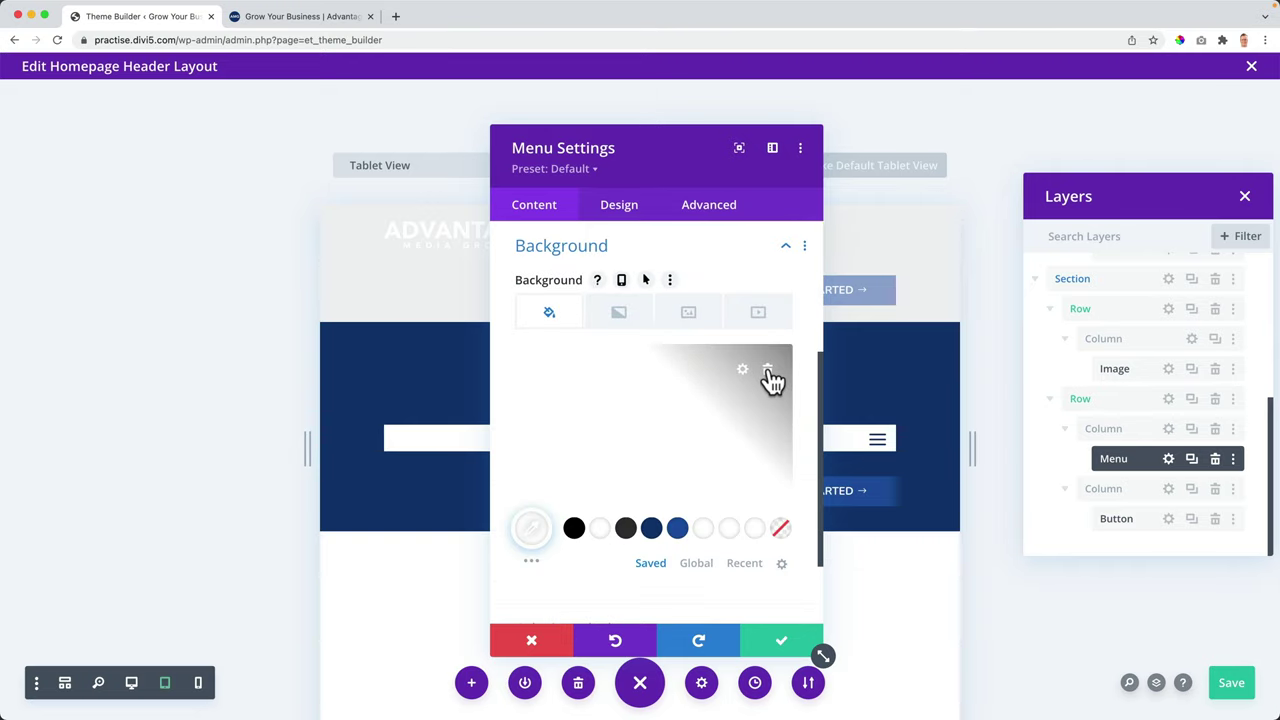
# Step: Move the menu's settings window off the preview and set the hamburger menu icon colour to white
pyautogui.click(622, 216)
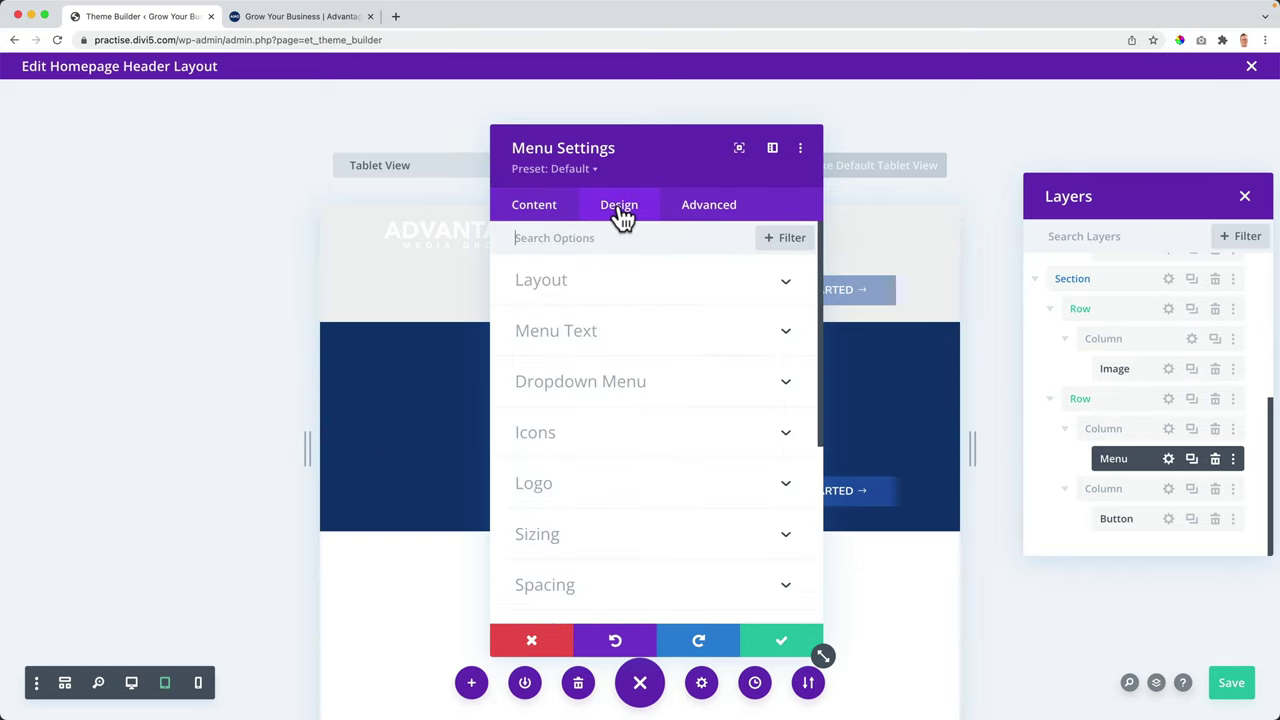
pyautogui.click(572, 291)
pyautogui.click(566, 291)
pyautogui.moveTo(634, 177); pyautogui.dragTo(157, 194)
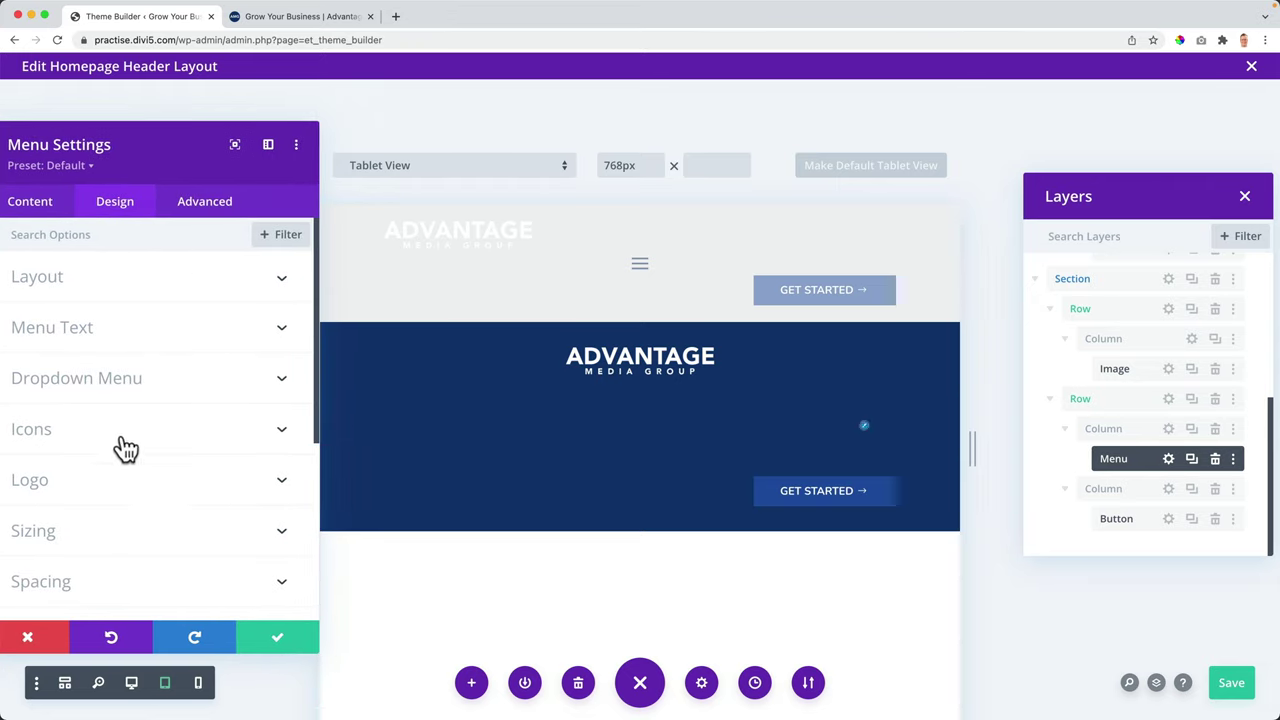
pyautogui.click(80, 442)
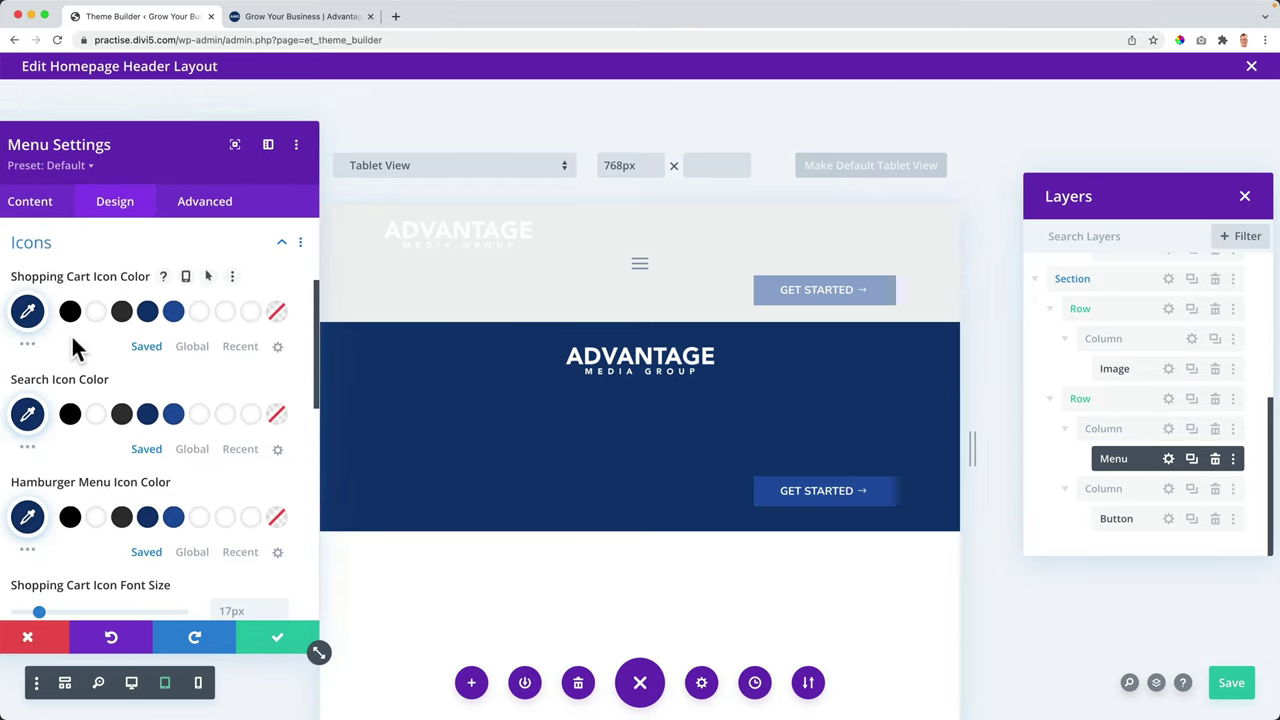
pyautogui.click(95, 517)
# Step: Examine the menu's layout style options and keep Left Aligned selected
pyautogui.scroll(3, 143, 434)
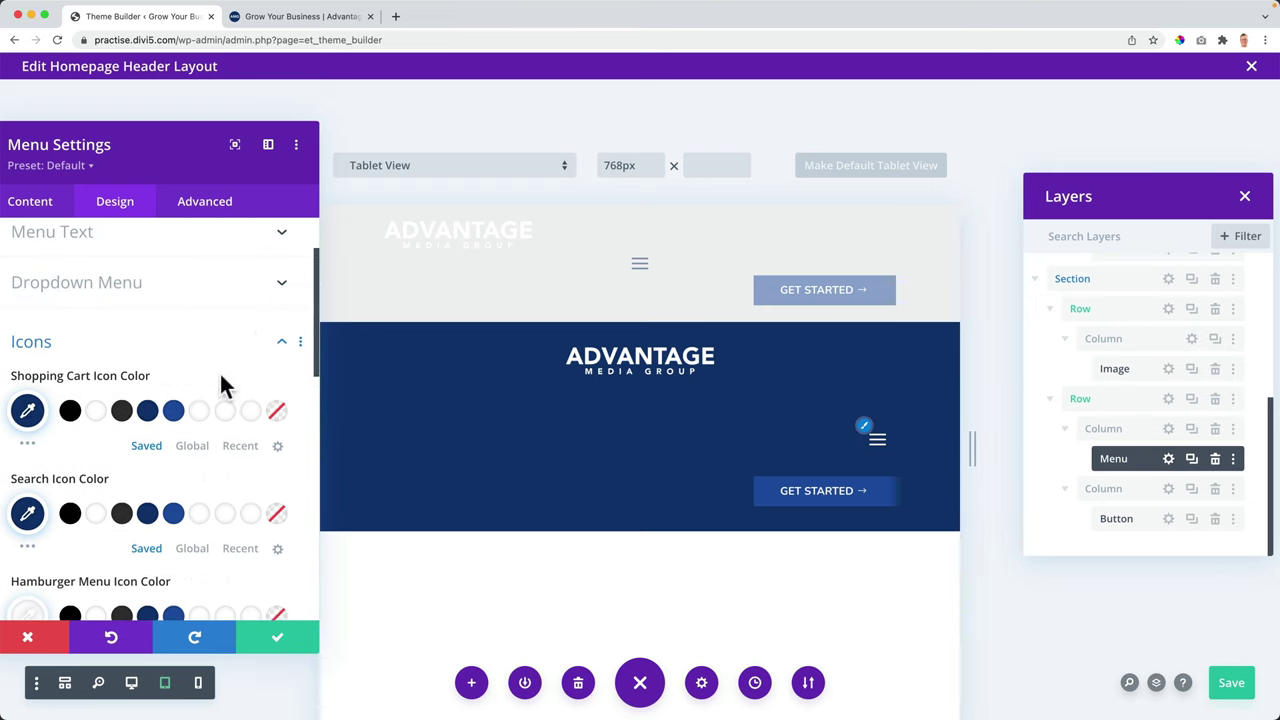
pyautogui.scroll(1, 105, 340)
pyautogui.click(71, 380)
pyautogui.scroll(1, 86, 349)
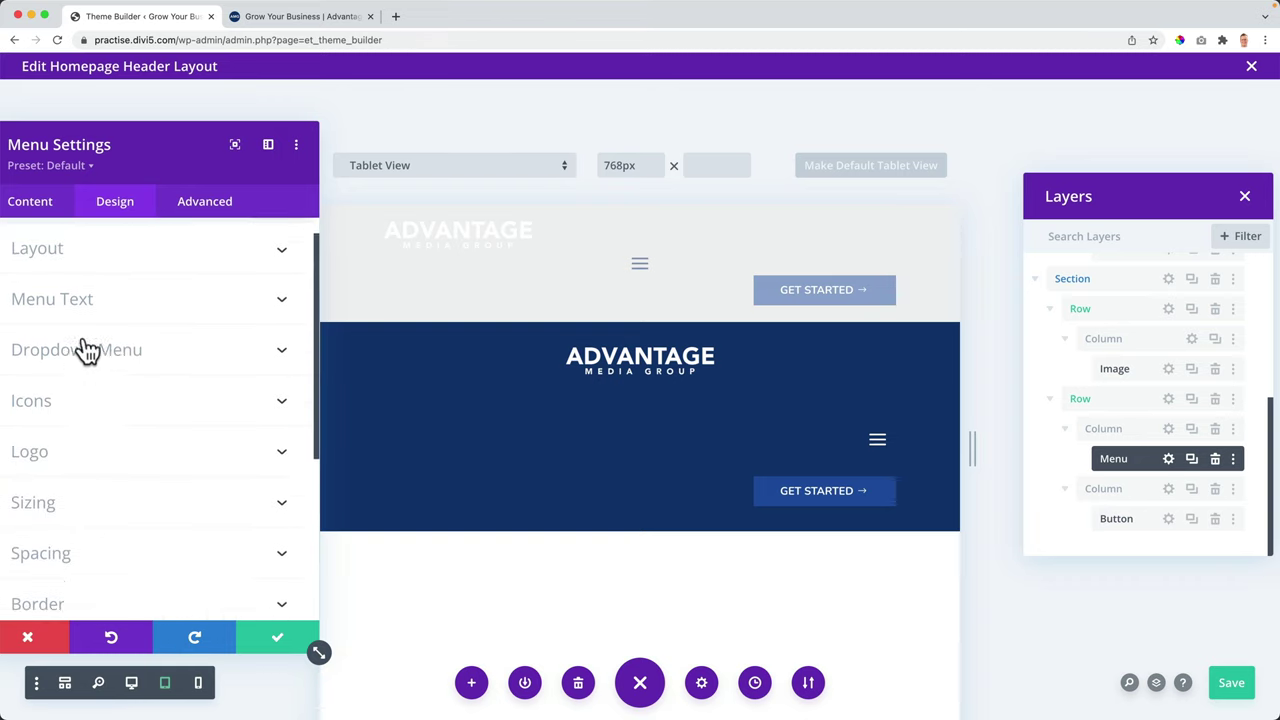
pyautogui.click(72, 284)
pyautogui.click(38, 340)
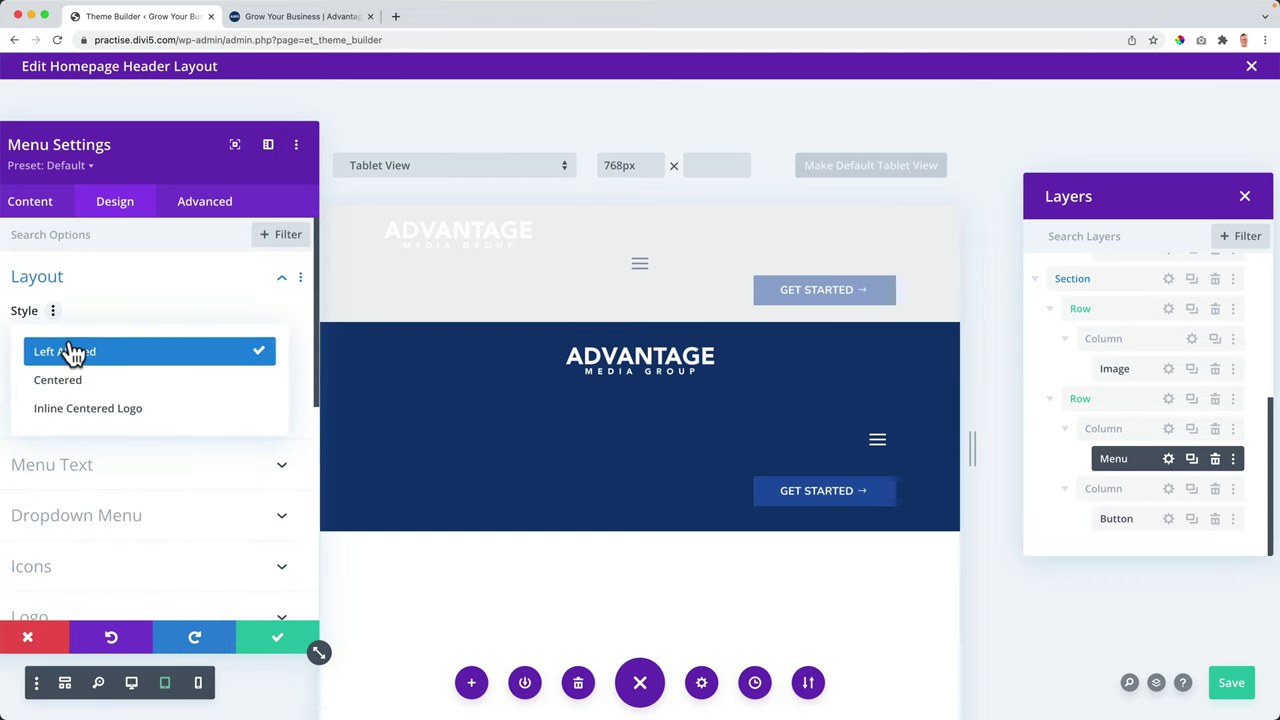
pyautogui.click(72, 350)
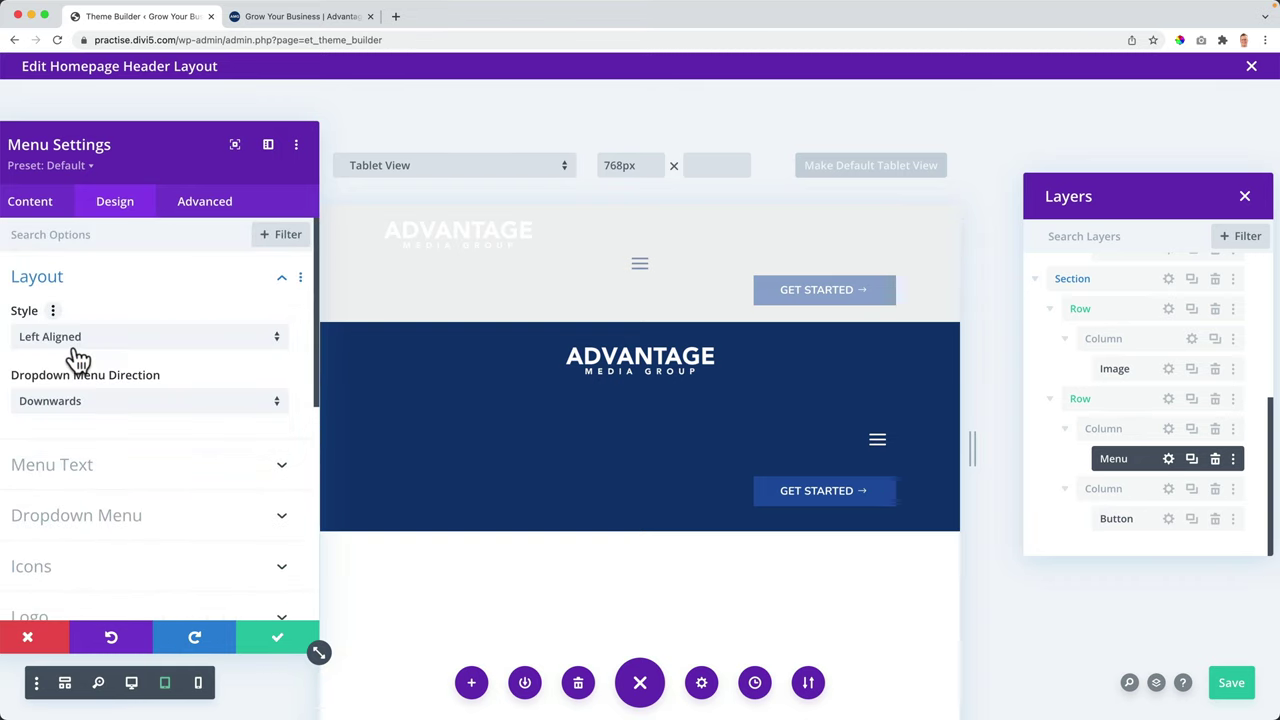
# Step: Set the text alignment of the second section's menu to justified and save the menu settings
pyautogui.click(85, 466)
pyautogui.scroll(-6, 134, 449)
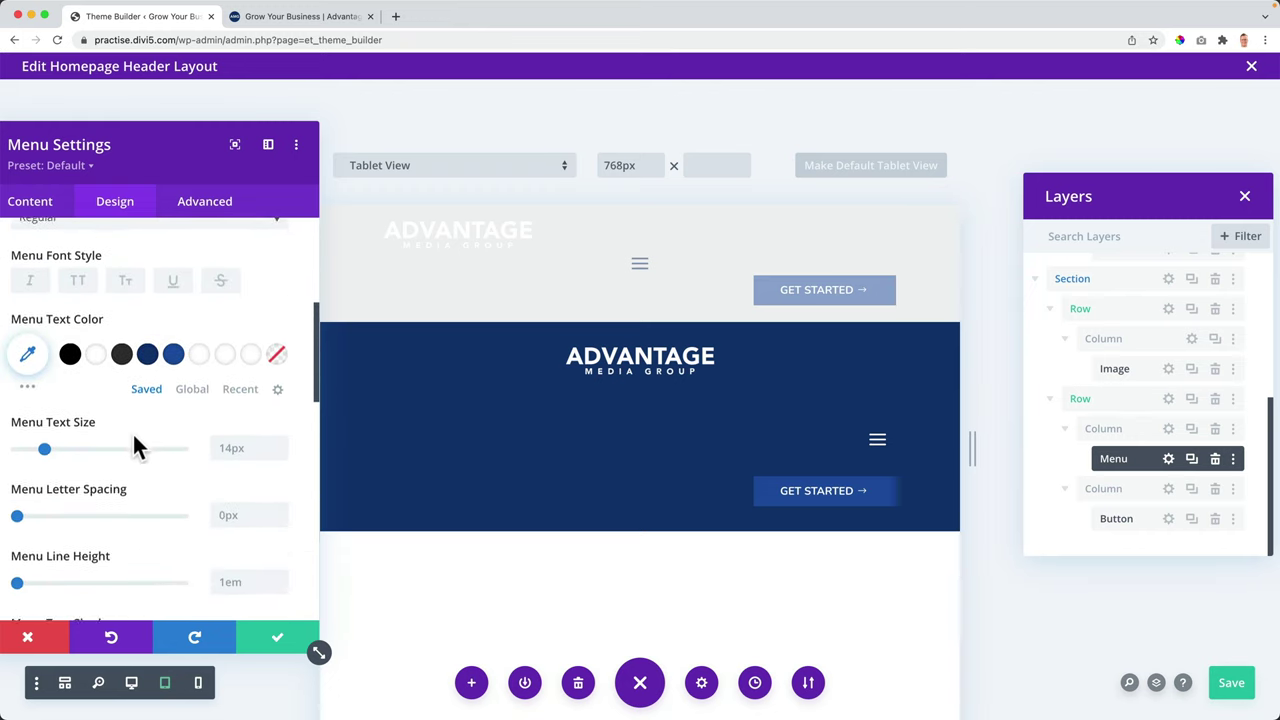
pyautogui.scroll(-5, 134, 447)
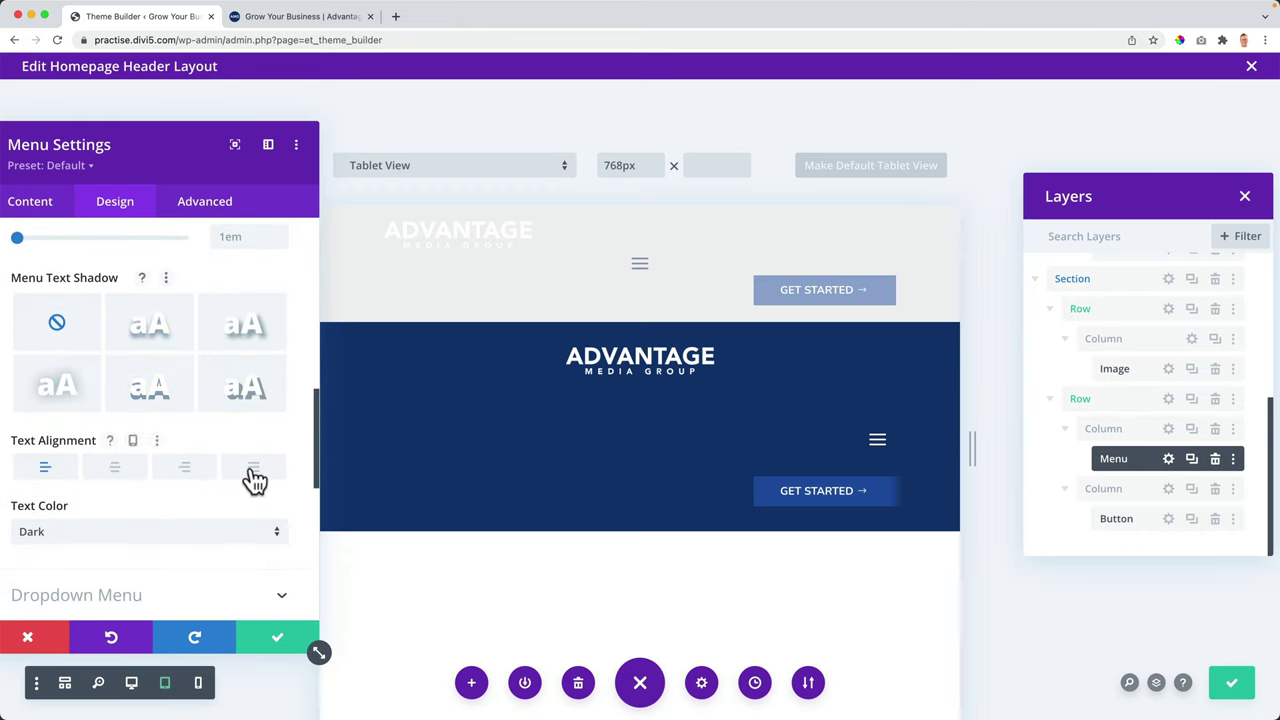
pyautogui.click(253, 470)
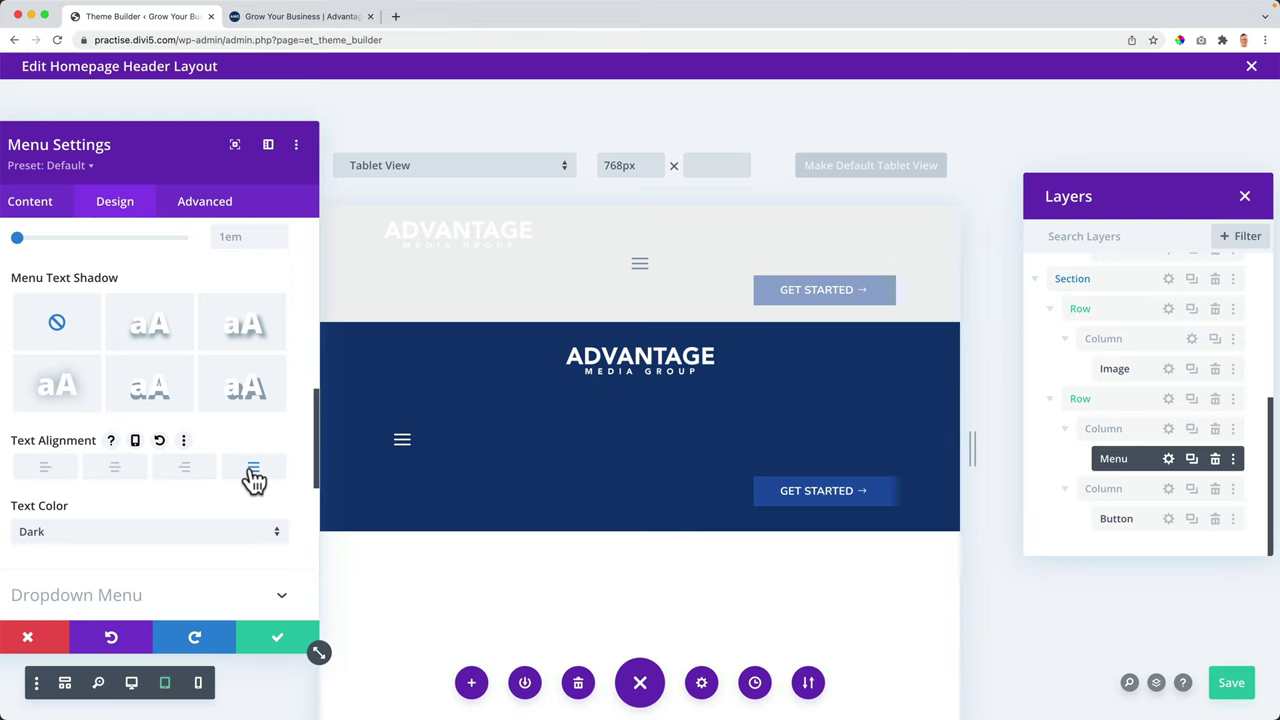
pyautogui.click(278, 640)
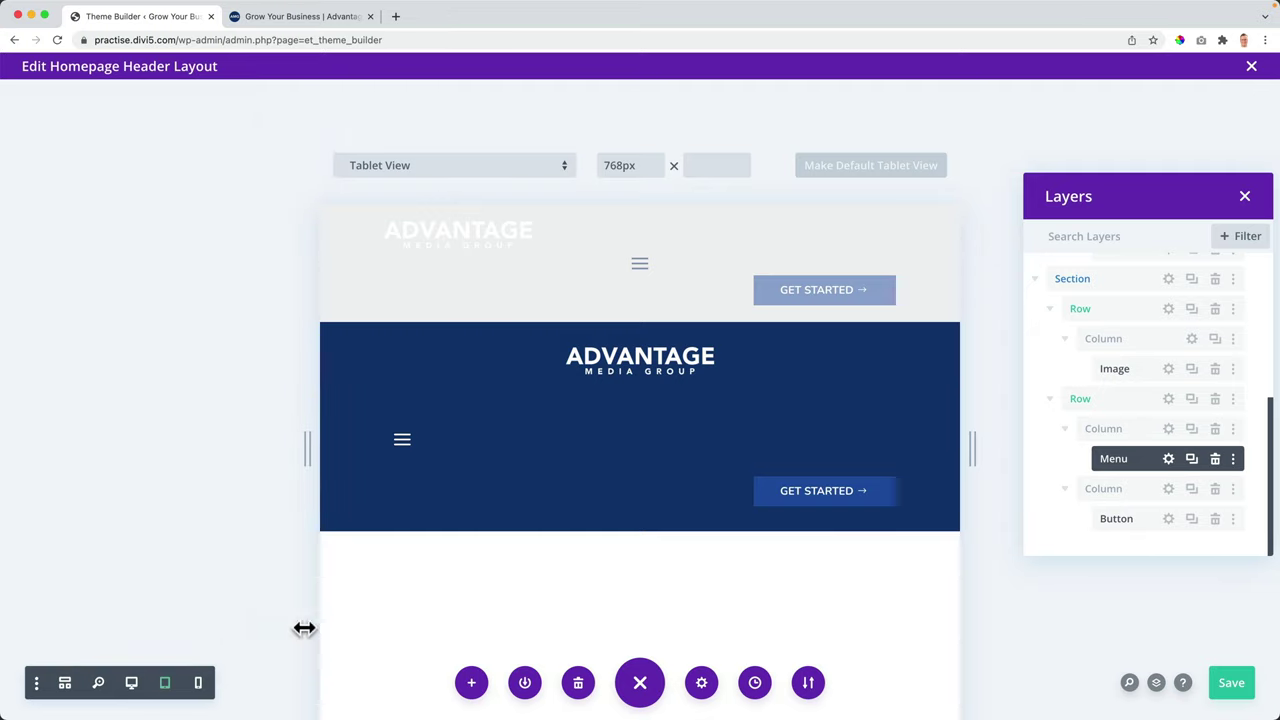
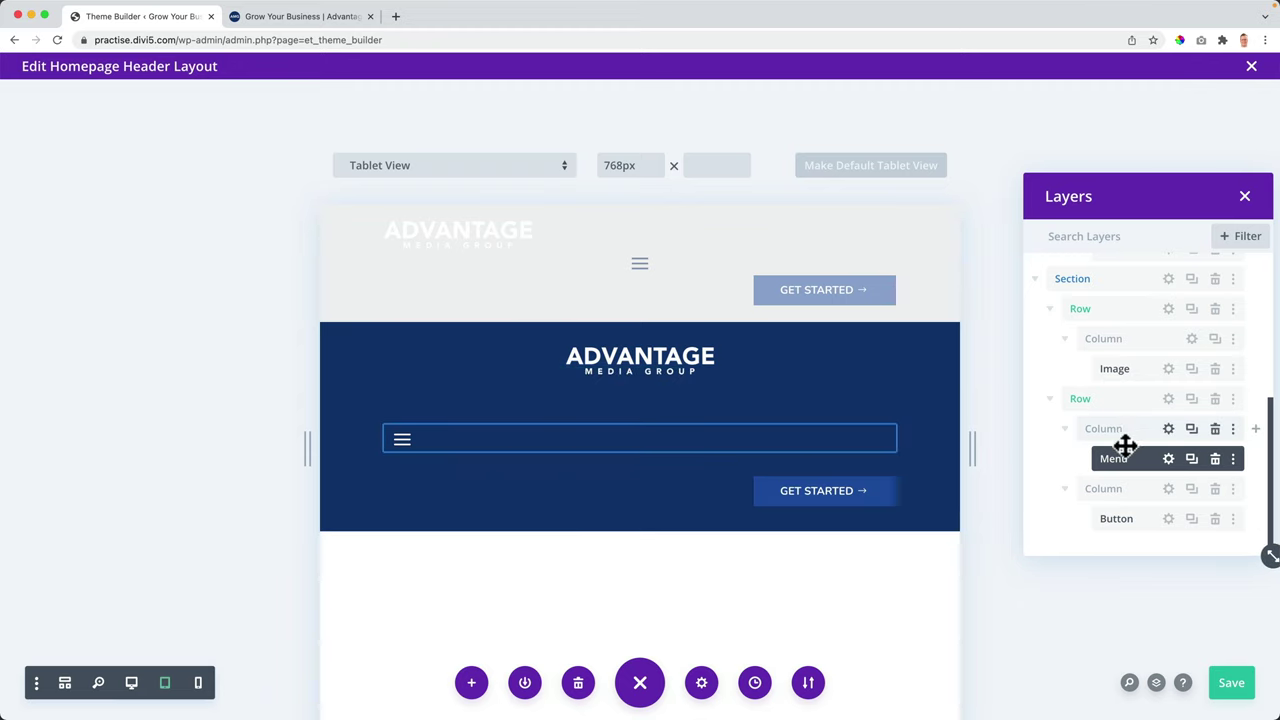
# Step: Add the custom CSS display:flex; to the main element of the row holding the menu and button
pyautogui.click(1169, 400)
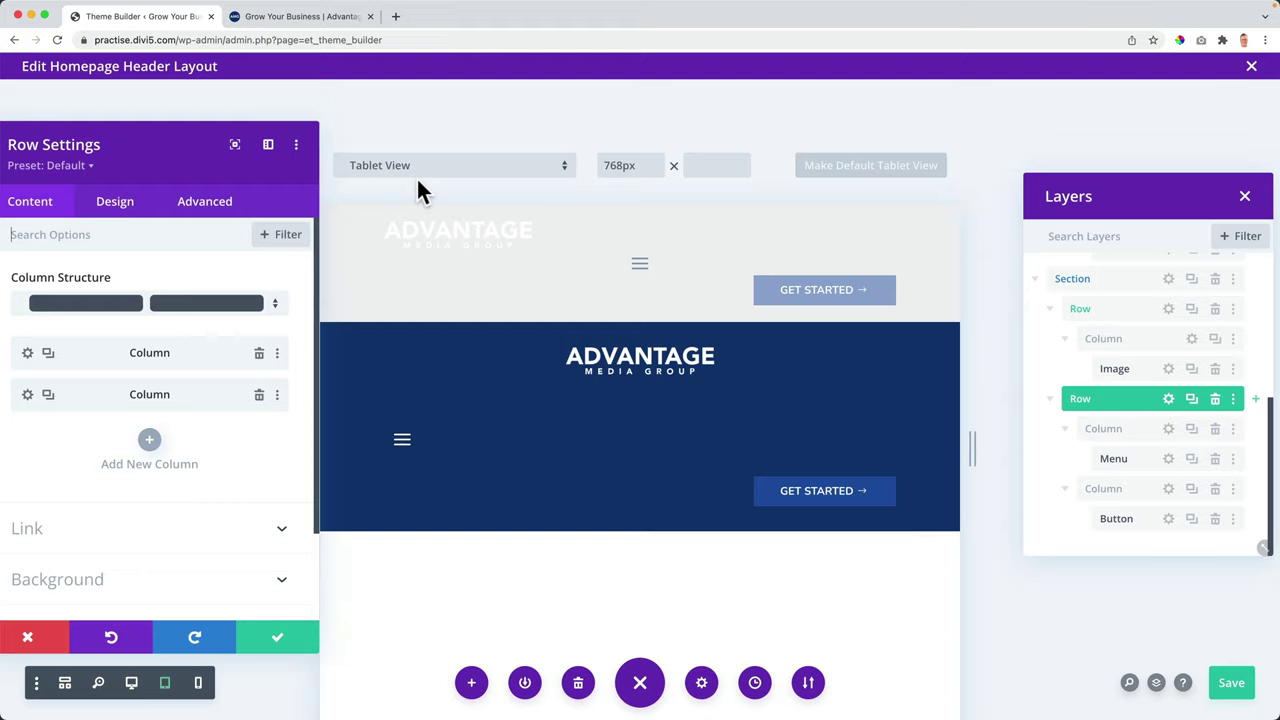
pyautogui.click(195, 210)
pyautogui.click(76, 328)
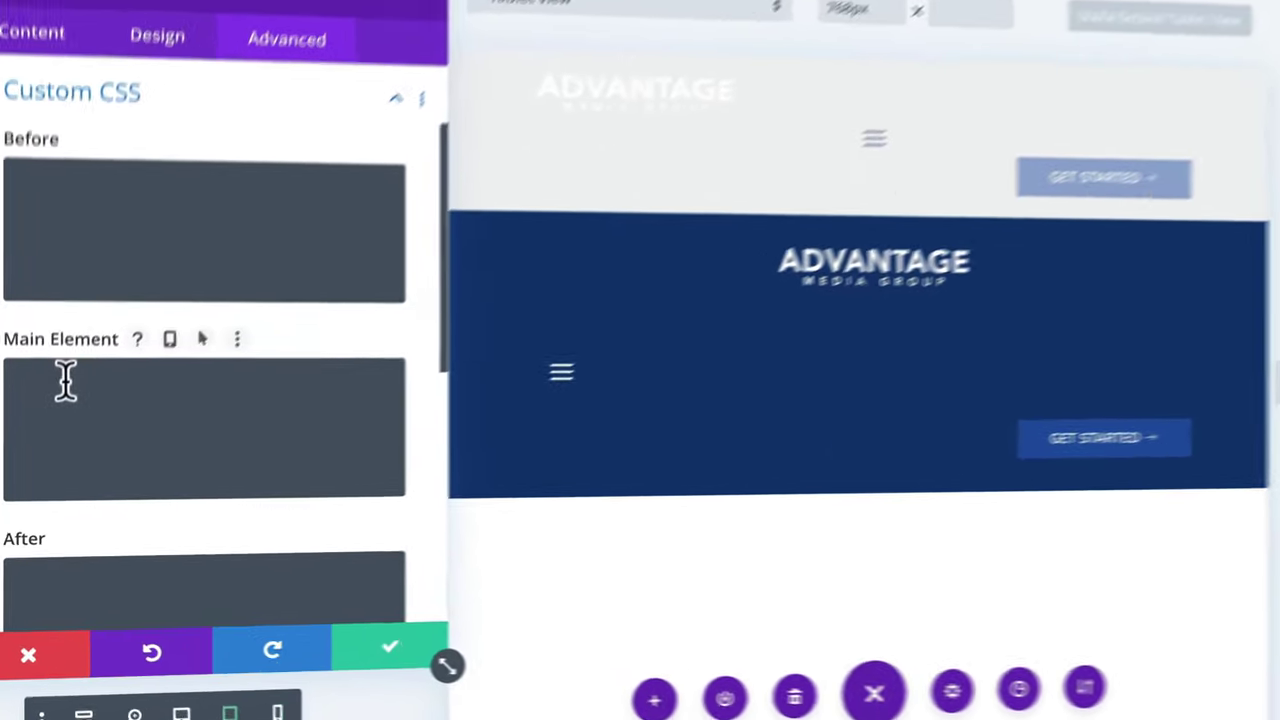
pyautogui.click(49, 442)
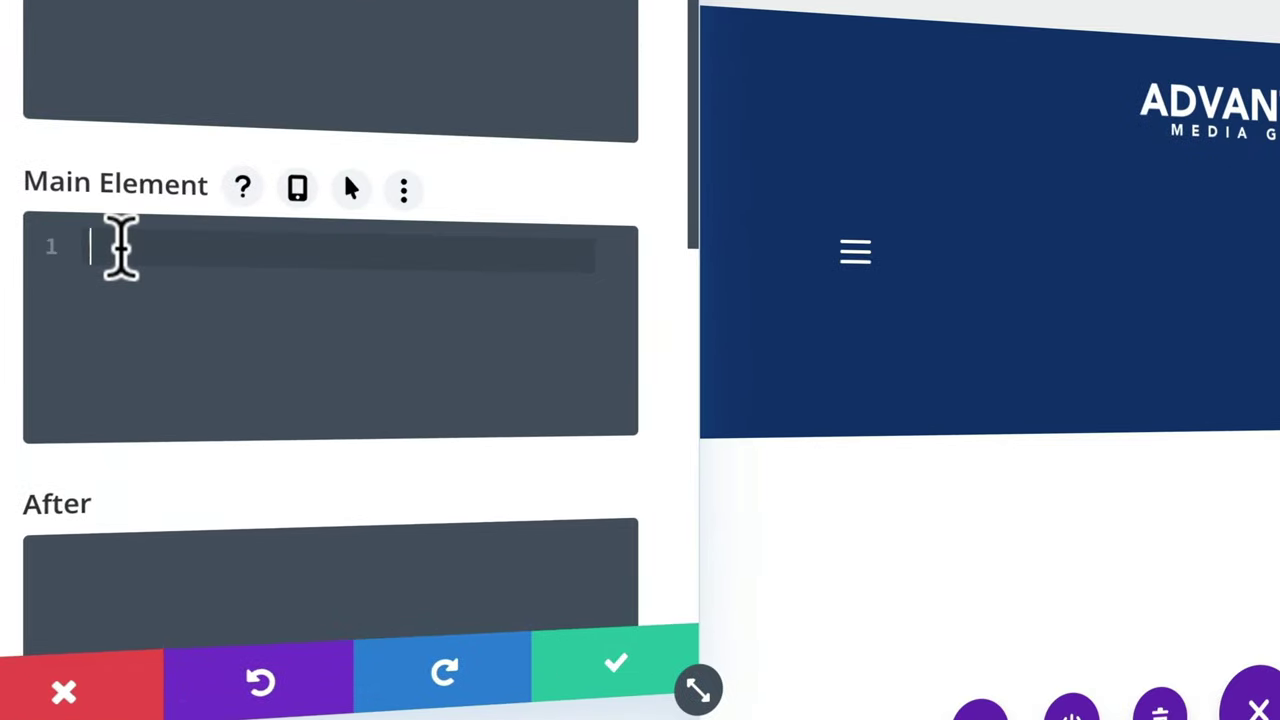
pyautogui.write('display:')
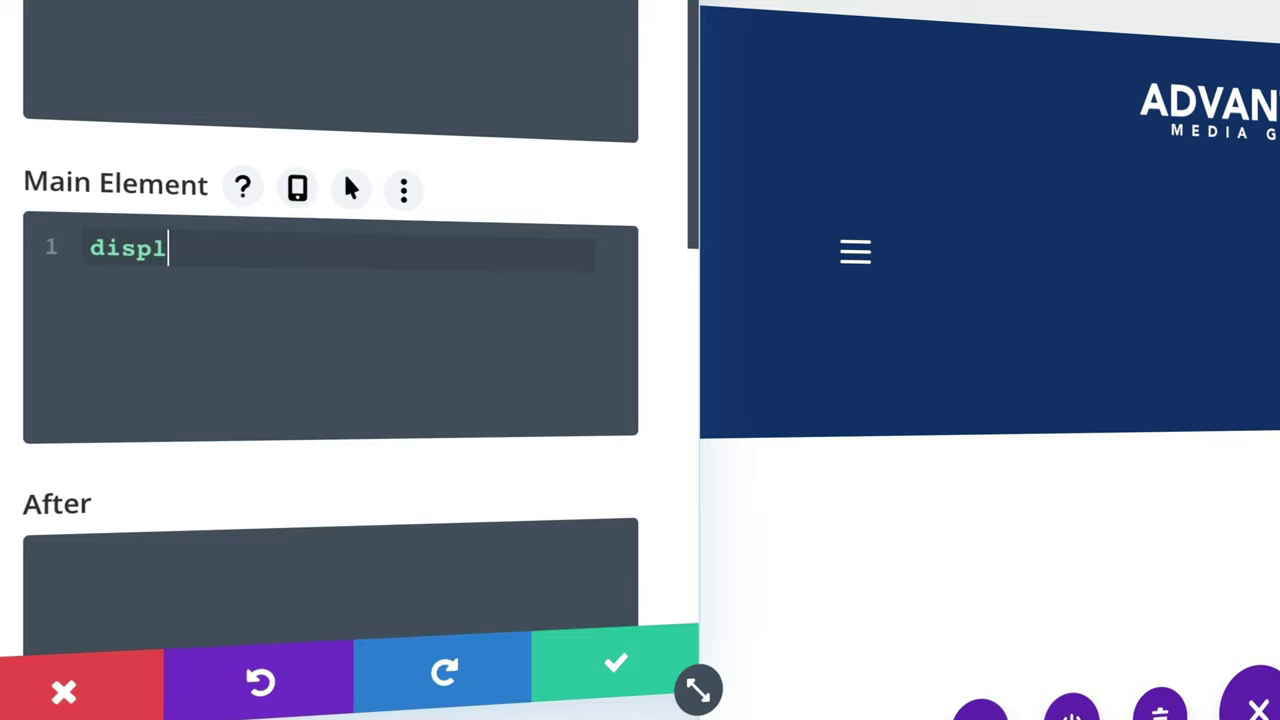
pyautogui.write('flex;')
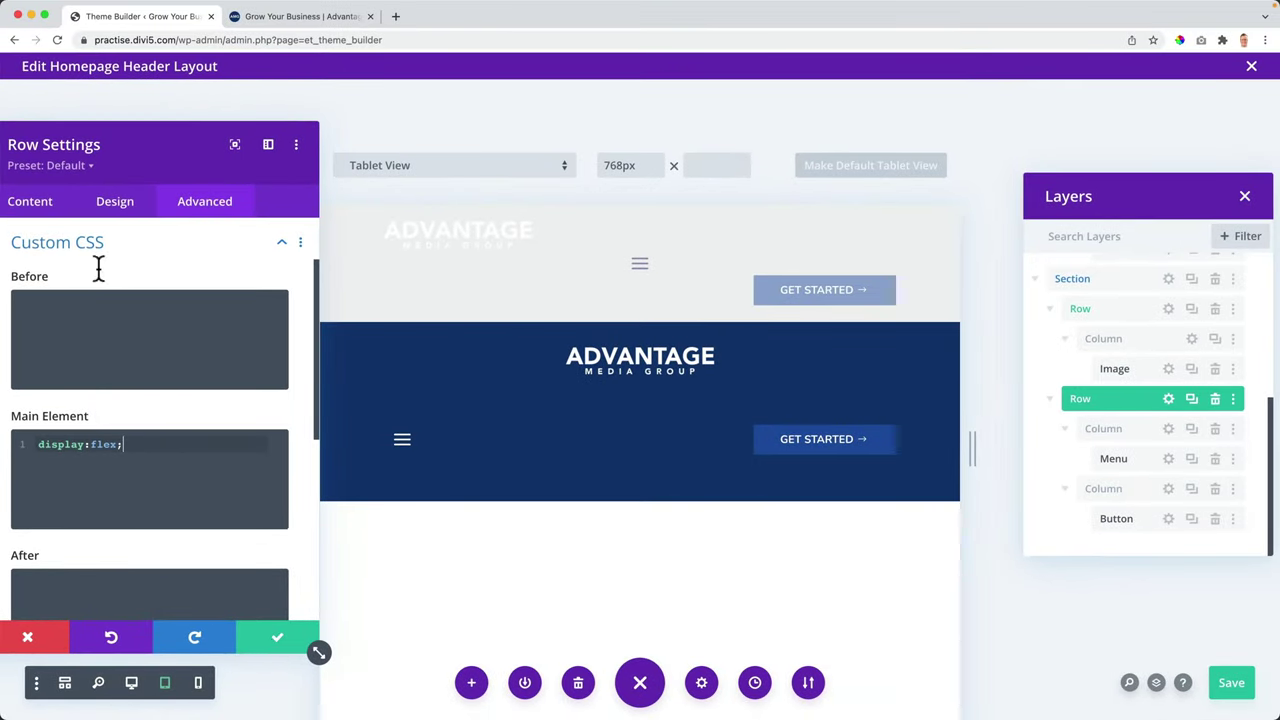
# Step: Set the menu and button row's top and bottom padding to 0px and save the row settings
pyautogui.click(114, 203)
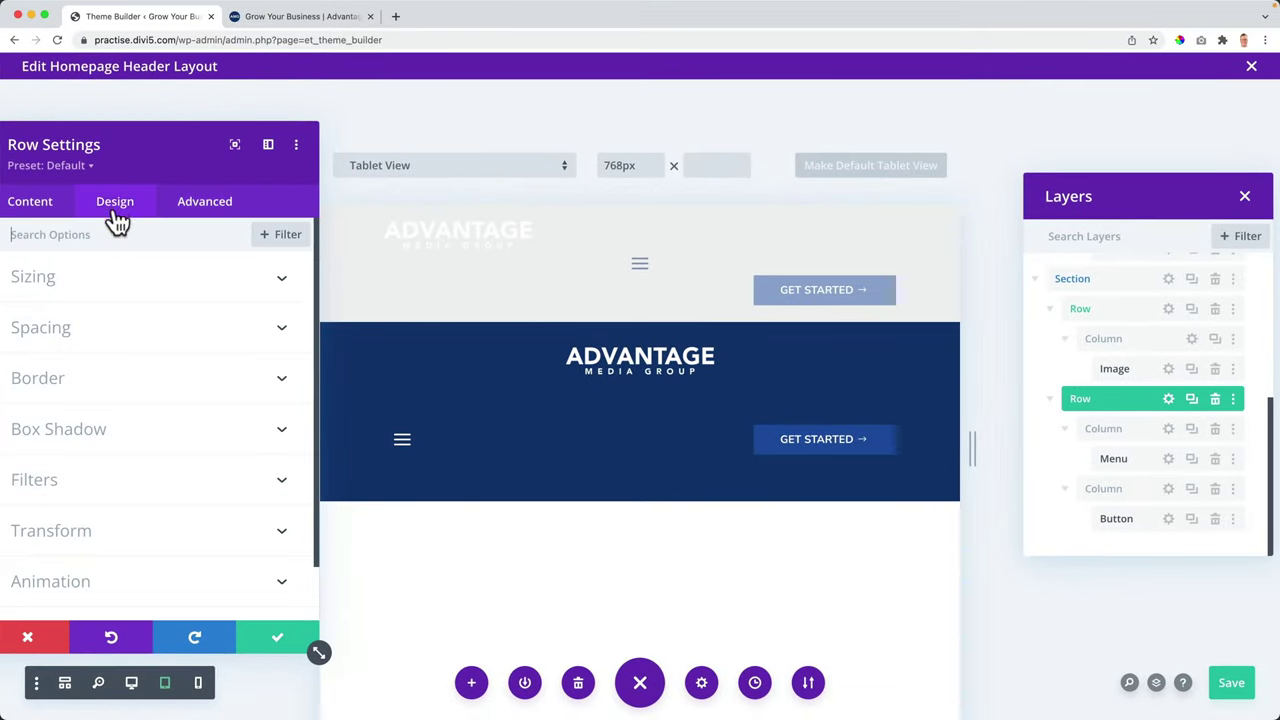
pyautogui.click(80, 338)
pyautogui.click(33, 382)
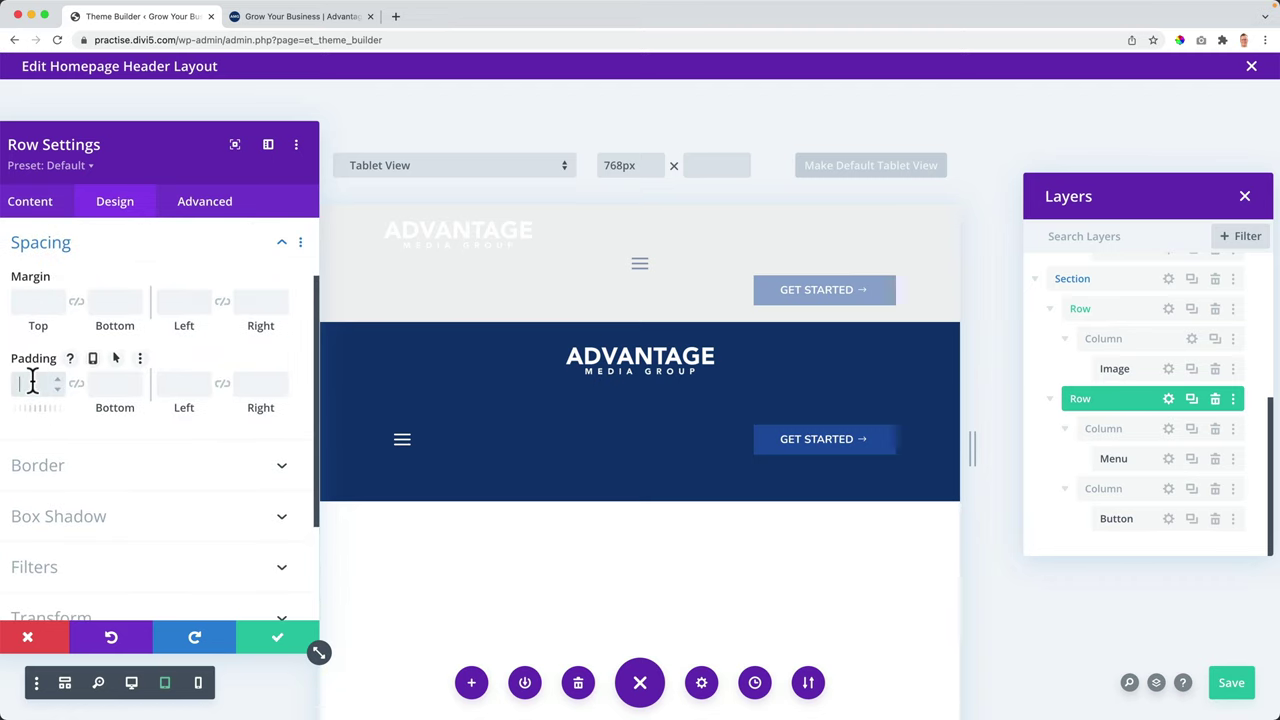
pyautogui.write('0')
pyautogui.press('Tab')
pyautogui.write('0')
pyautogui.press('Tab')
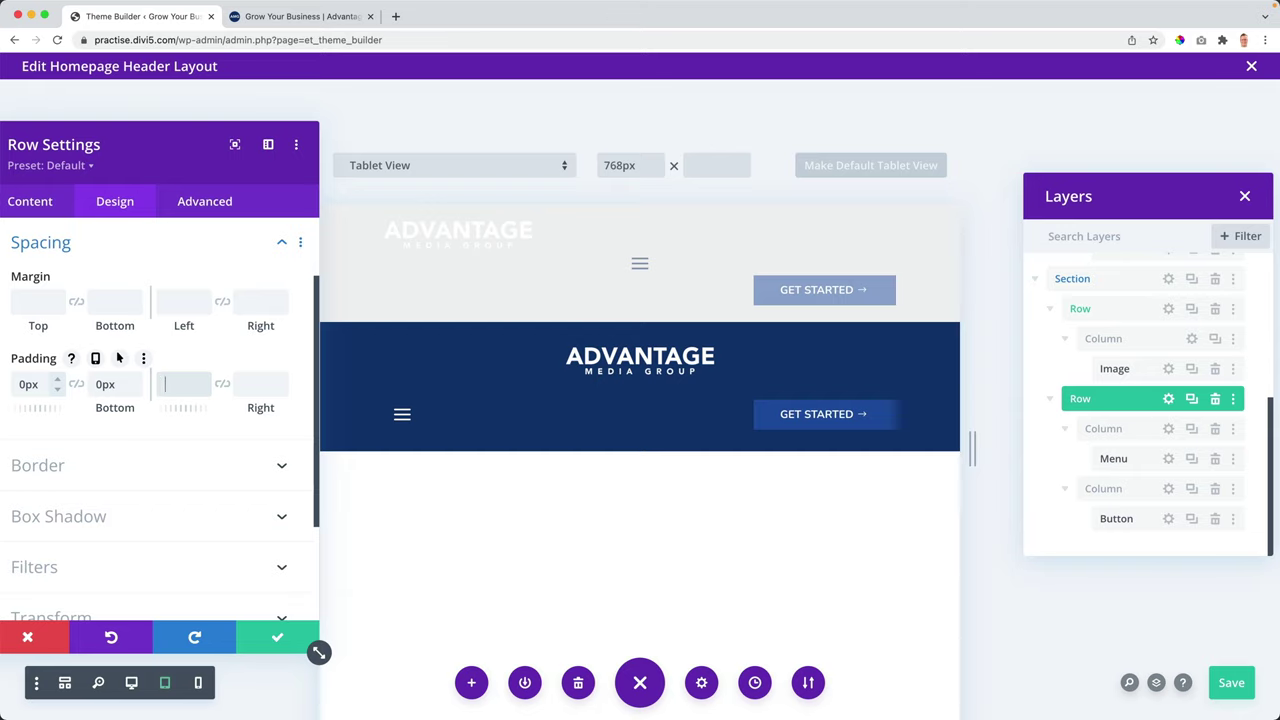
pyautogui.click(277, 640)
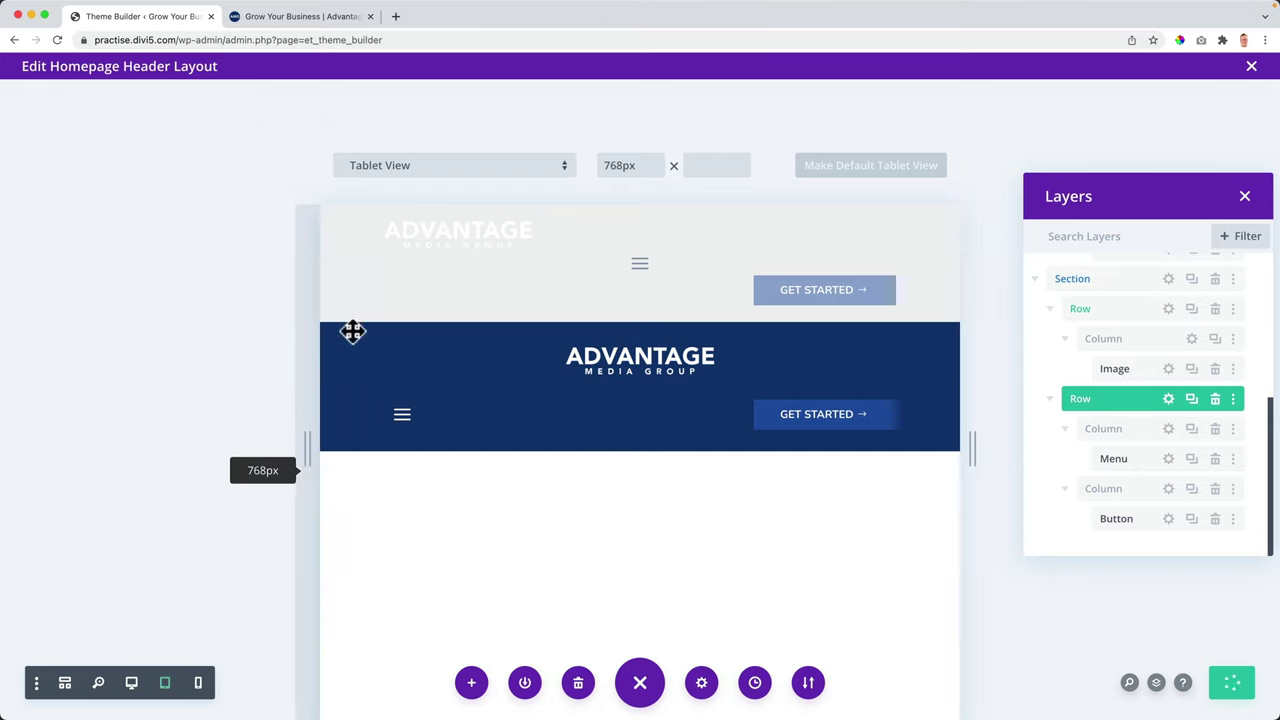
# Step: Reload the live homepage and check the header while scrolling and at desktop, tablet and phone window widths
pyautogui.click(316, 18)
pyautogui.press('super+r')
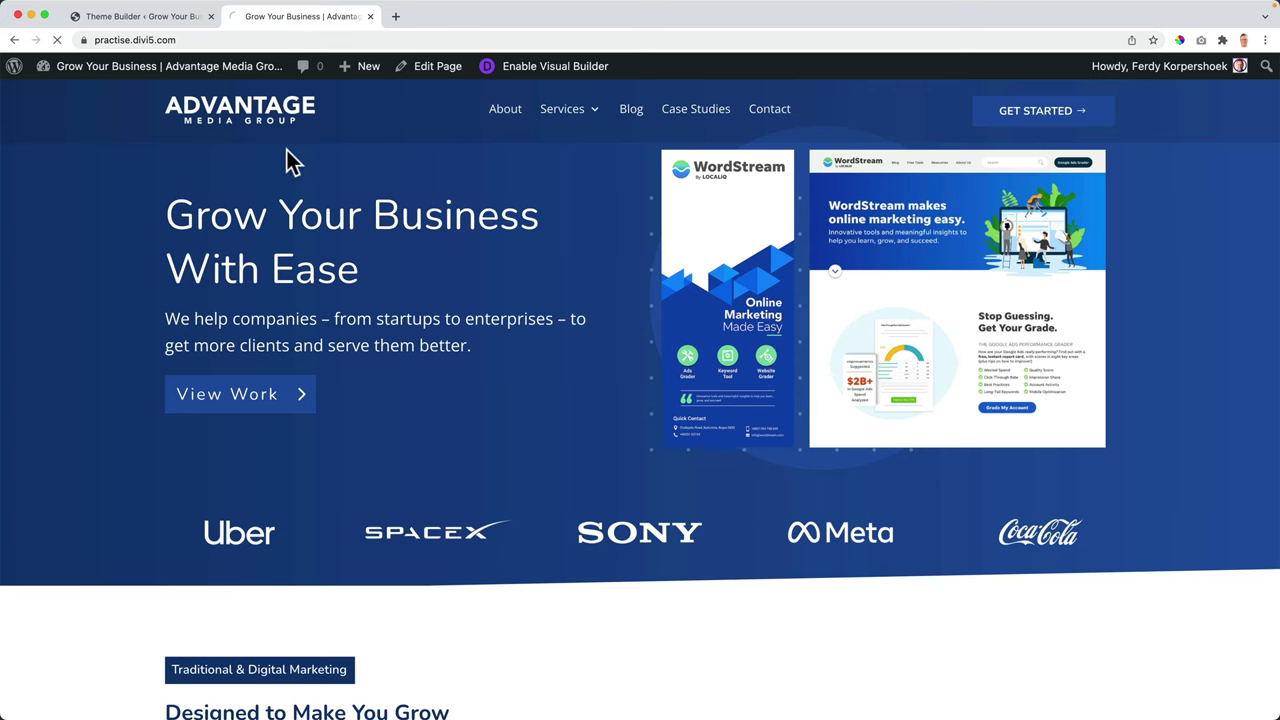
pyautogui.scroll(-3, 360, 223)
pyautogui.scroll(3, 360, 223)
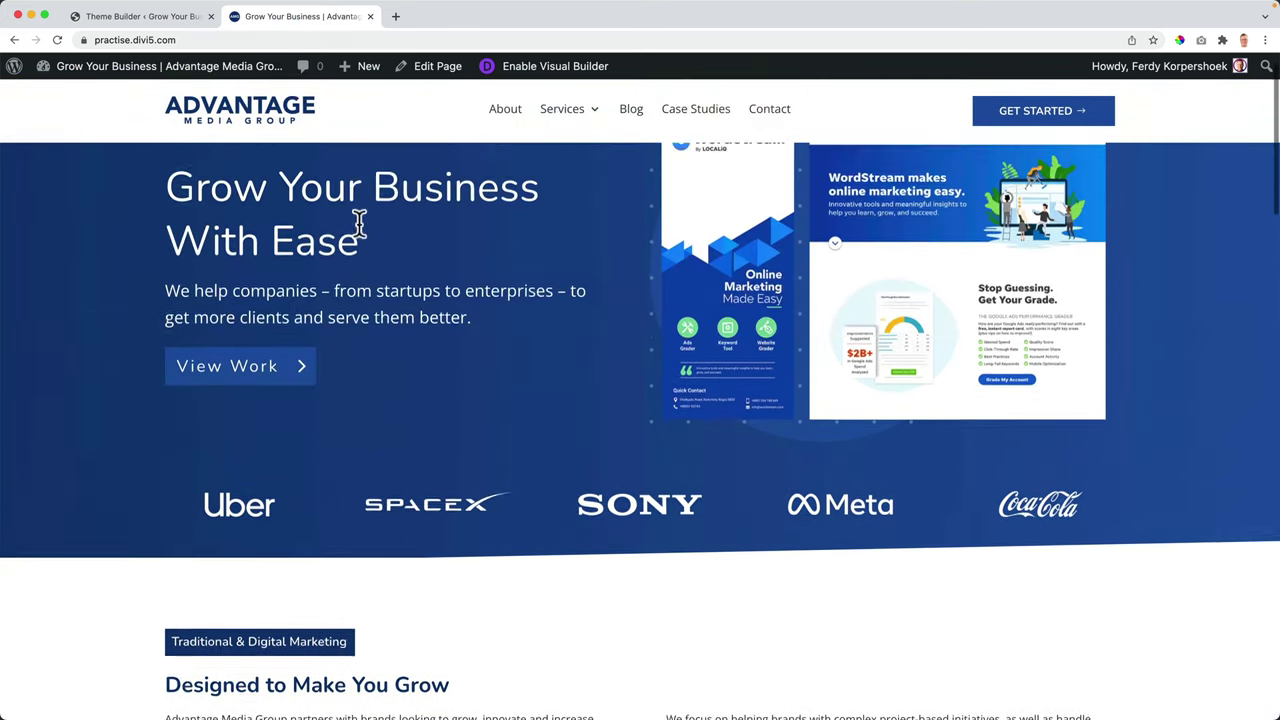
pyautogui.moveTo(63, 221); pyautogui.dragTo(551, 226)
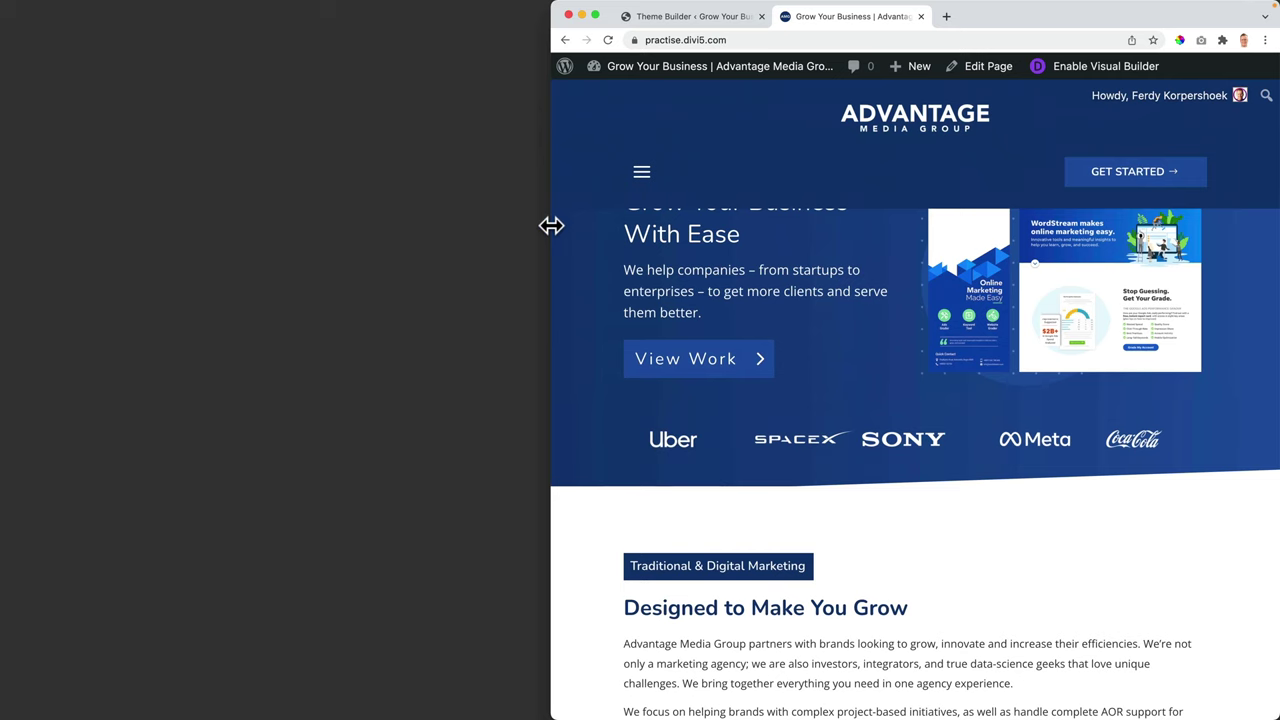
pyautogui.scroll(-2, 737, 280)
pyautogui.scroll(2, 734, 280)
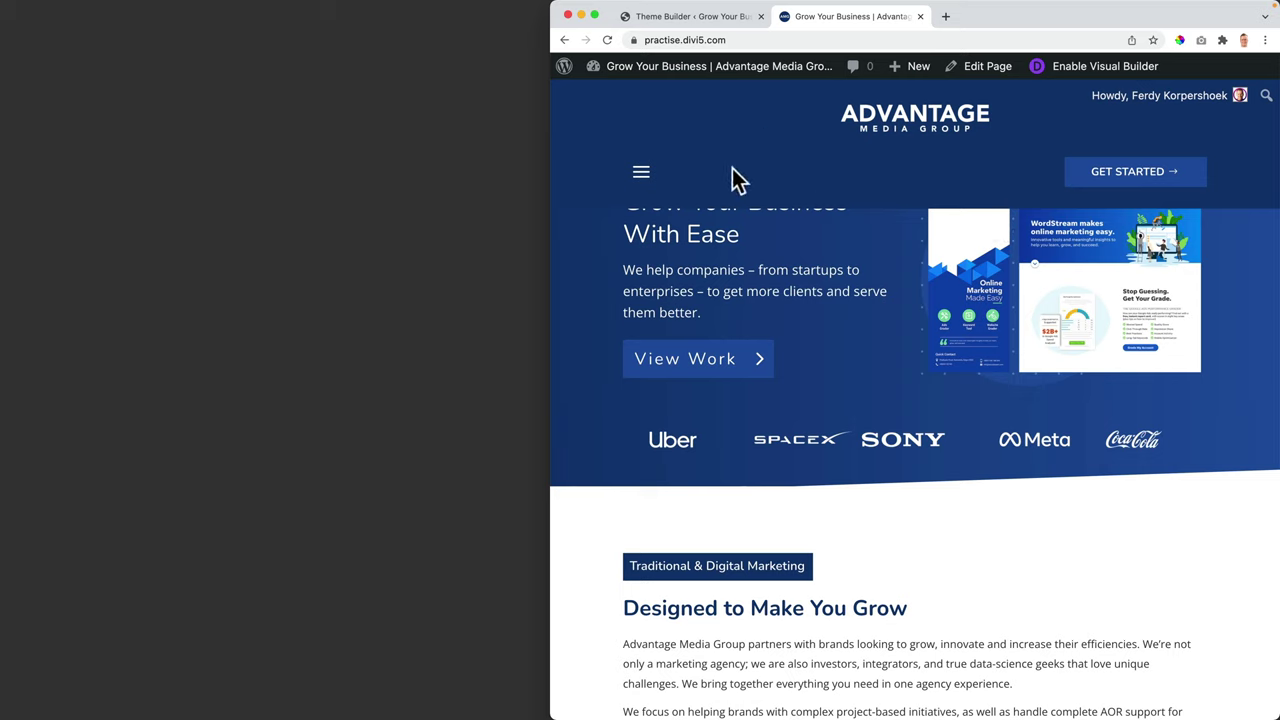
pyautogui.moveTo(551, 185); pyautogui.dragTo(1028, 178)
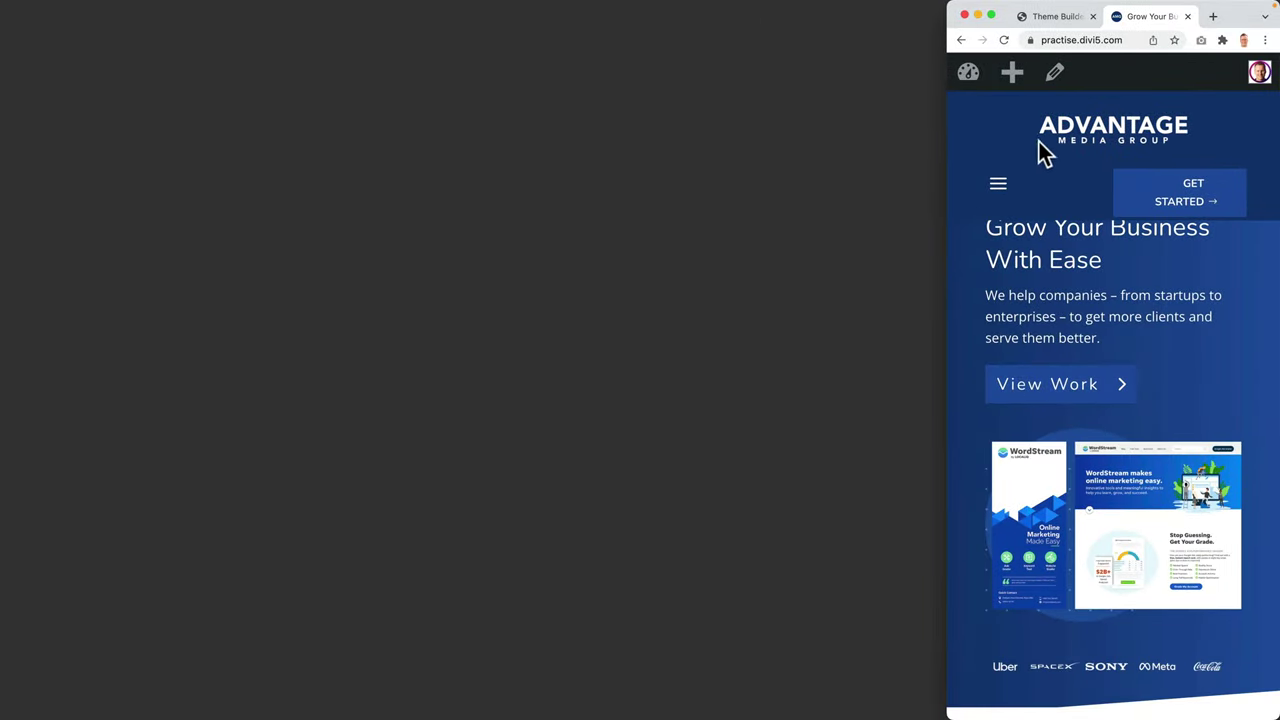
pyautogui.moveTo(948, 183); pyautogui.dragTo(7, 203)
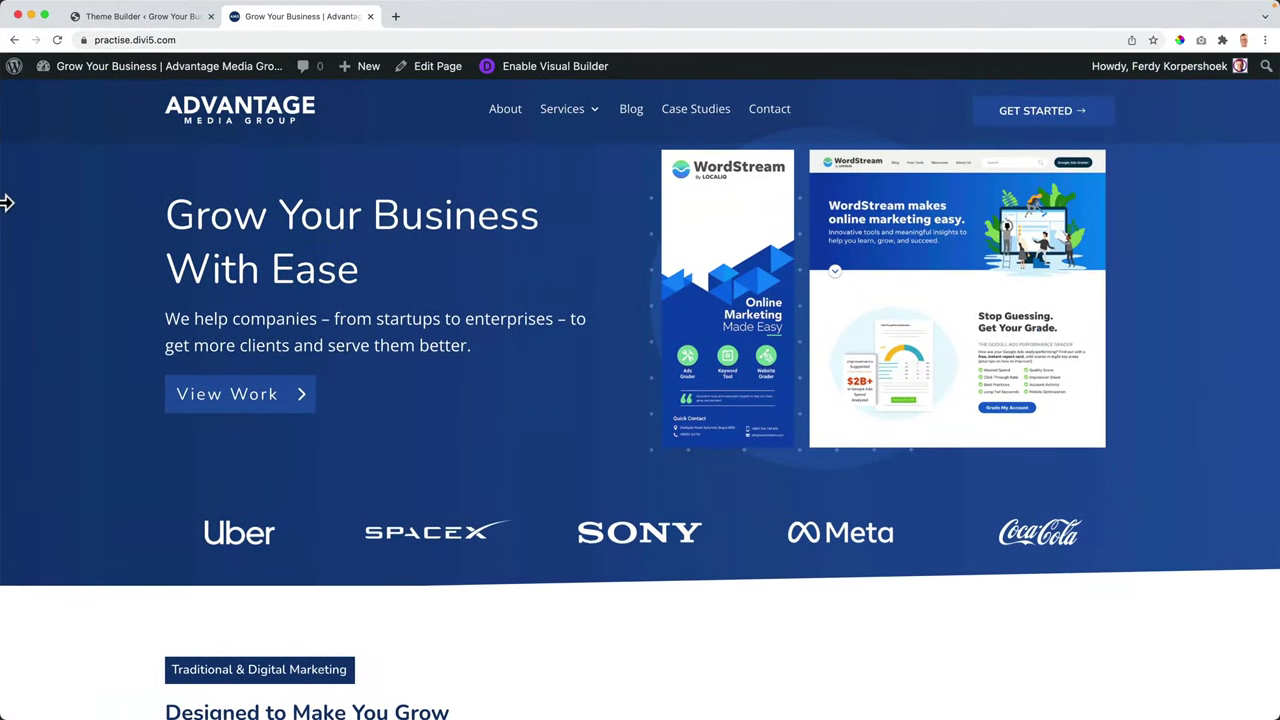
# Step: Return to the Theme Builder and check the spacing settings of the menu and button row
pyautogui.click(155, 18)
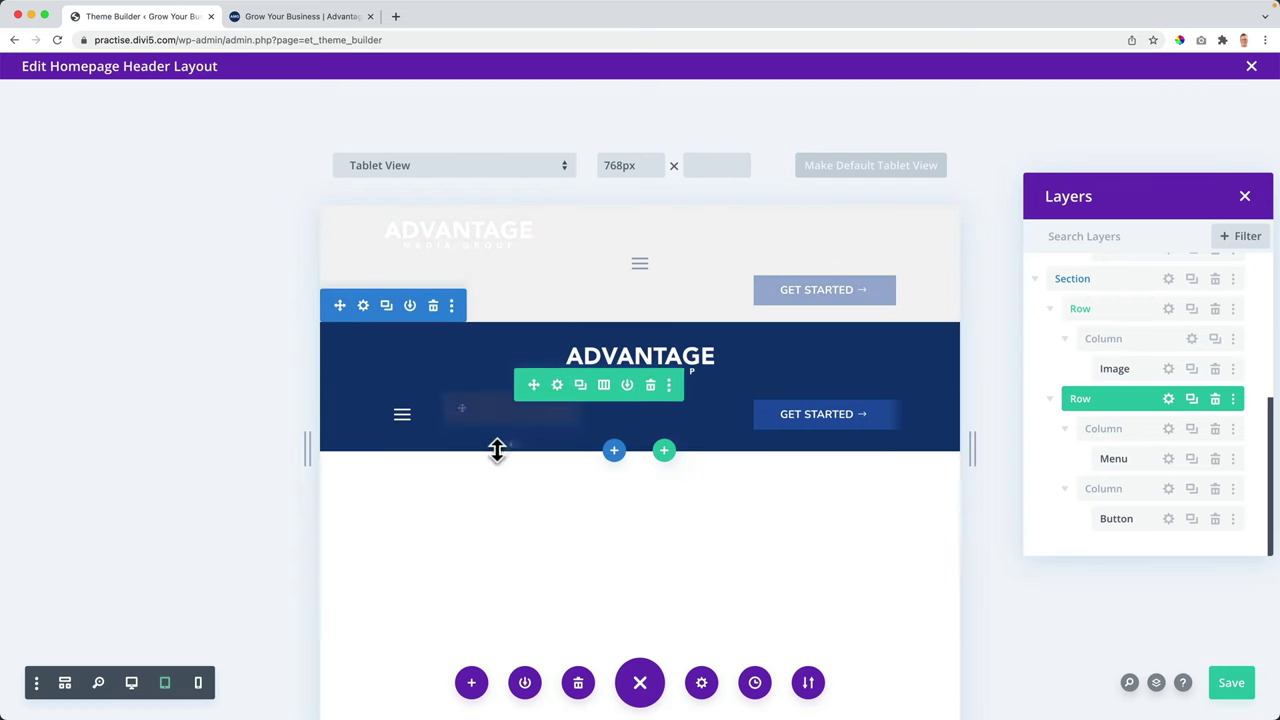
pyautogui.click(558, 384)
pyautogui.click(114, 203)
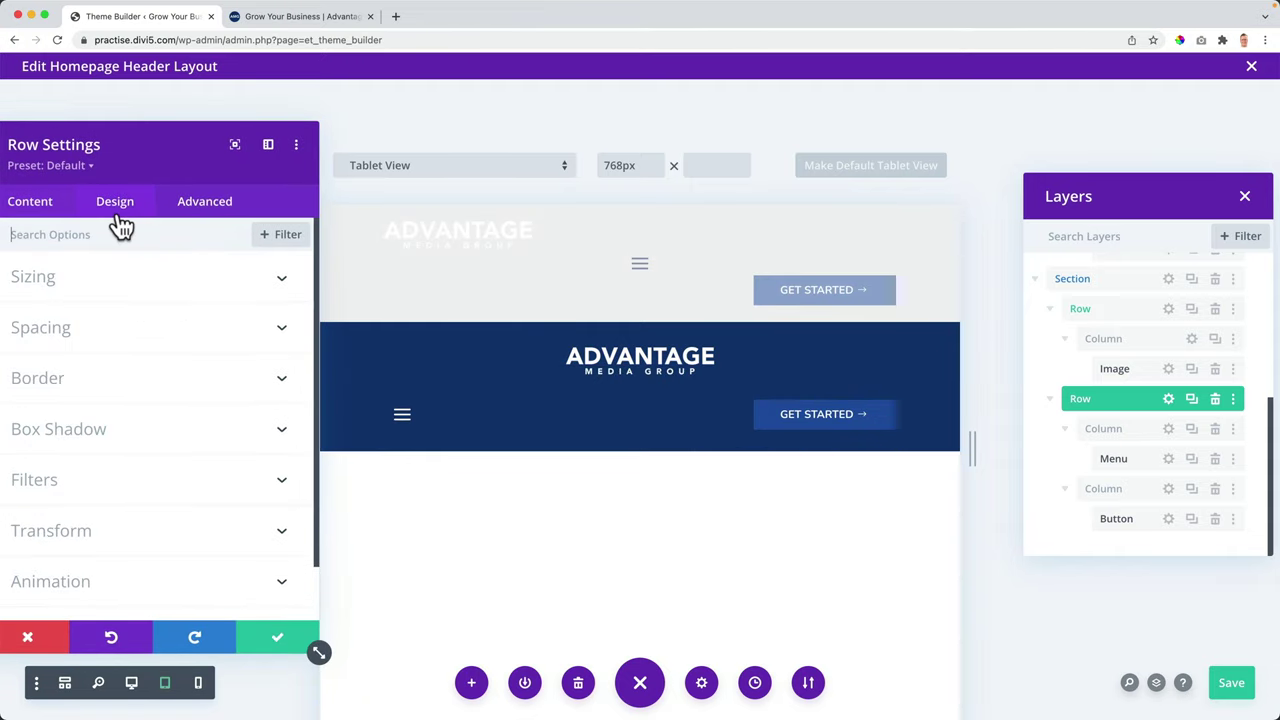
pyautogui.click(36, 308)
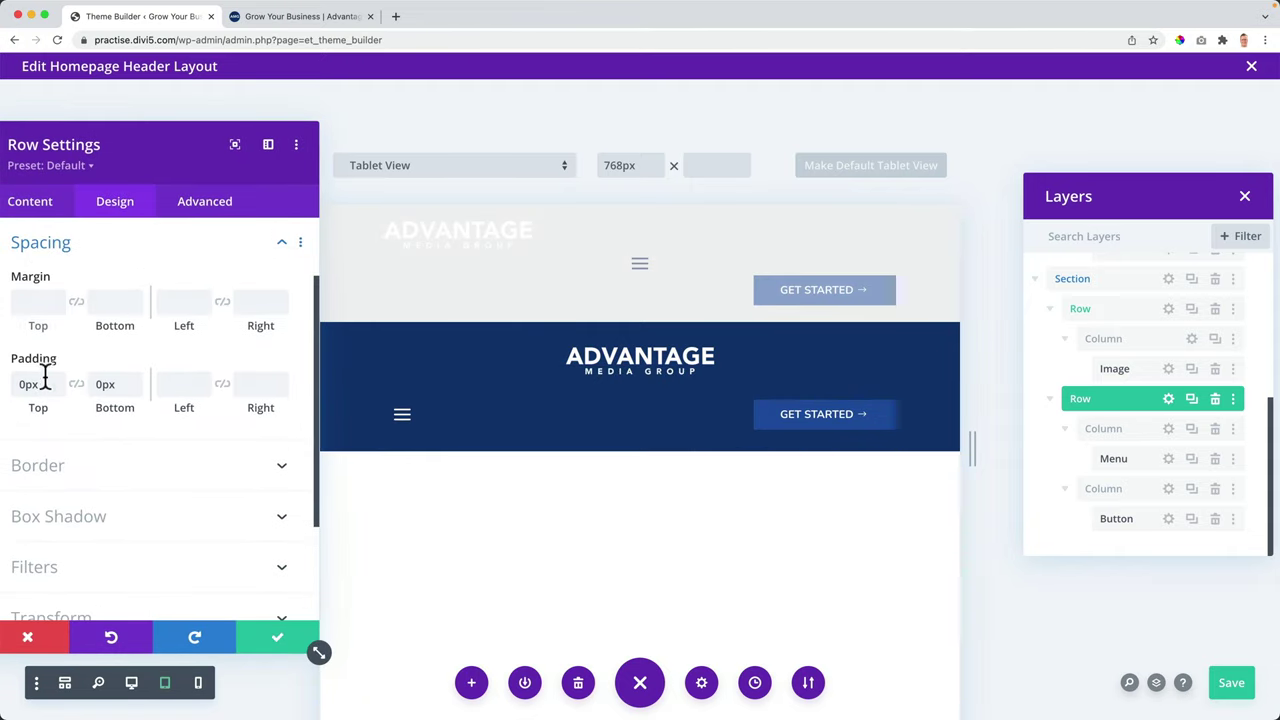
pyautogui.click(277, 637)
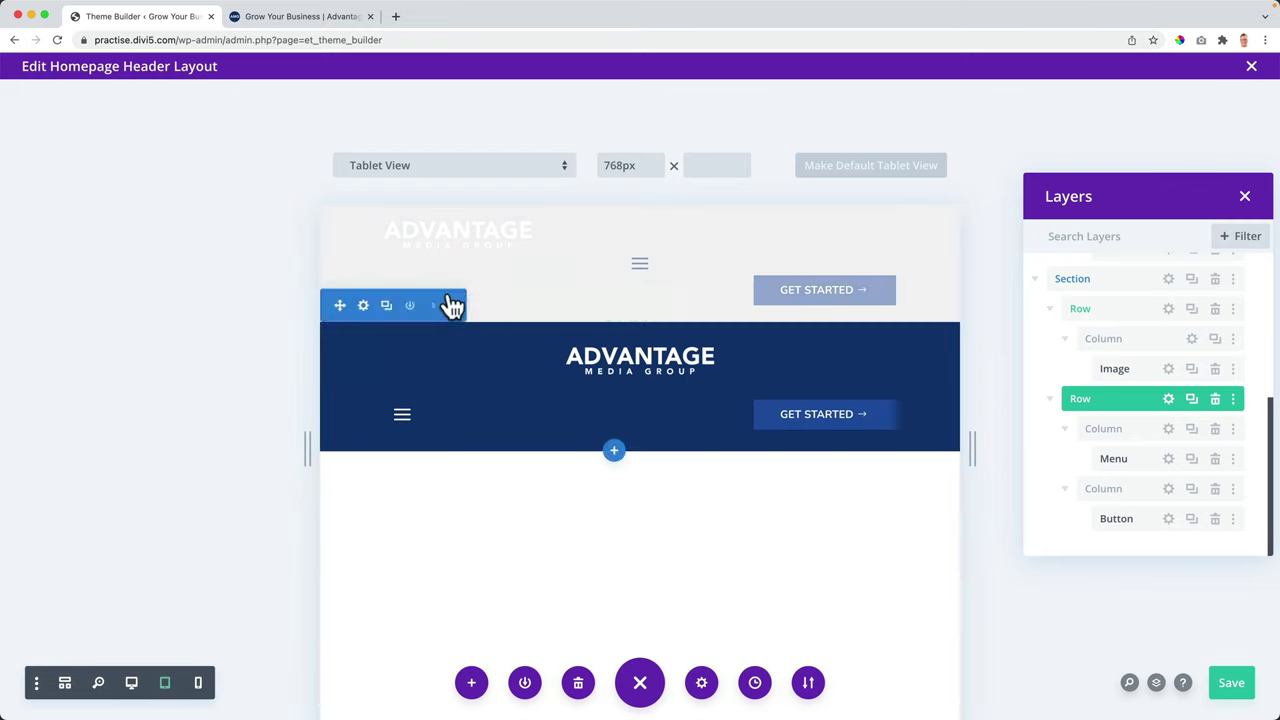
# Step: Rename the second section Tablet Mobile Header and the first section Desktop Header in the layers list
pyautogui.click(1171, 318)
pyautogui.click(1169, 310)
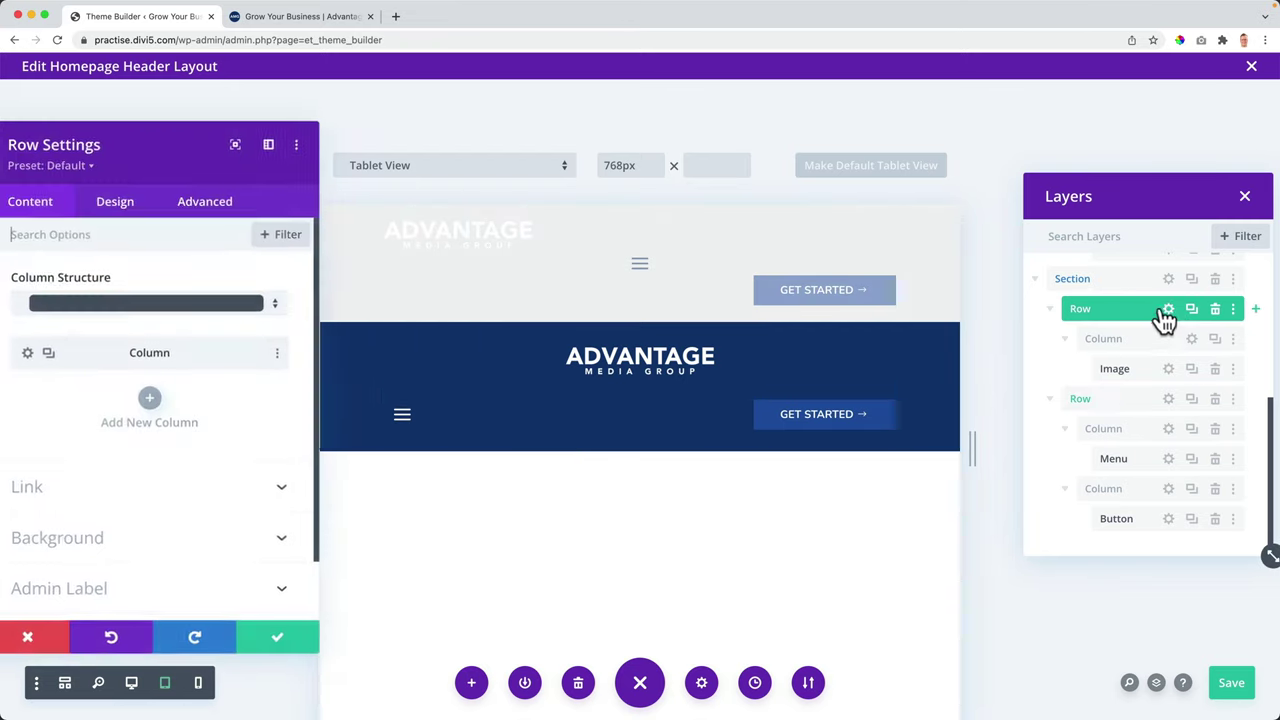
pyautogui.click(1033, 280)
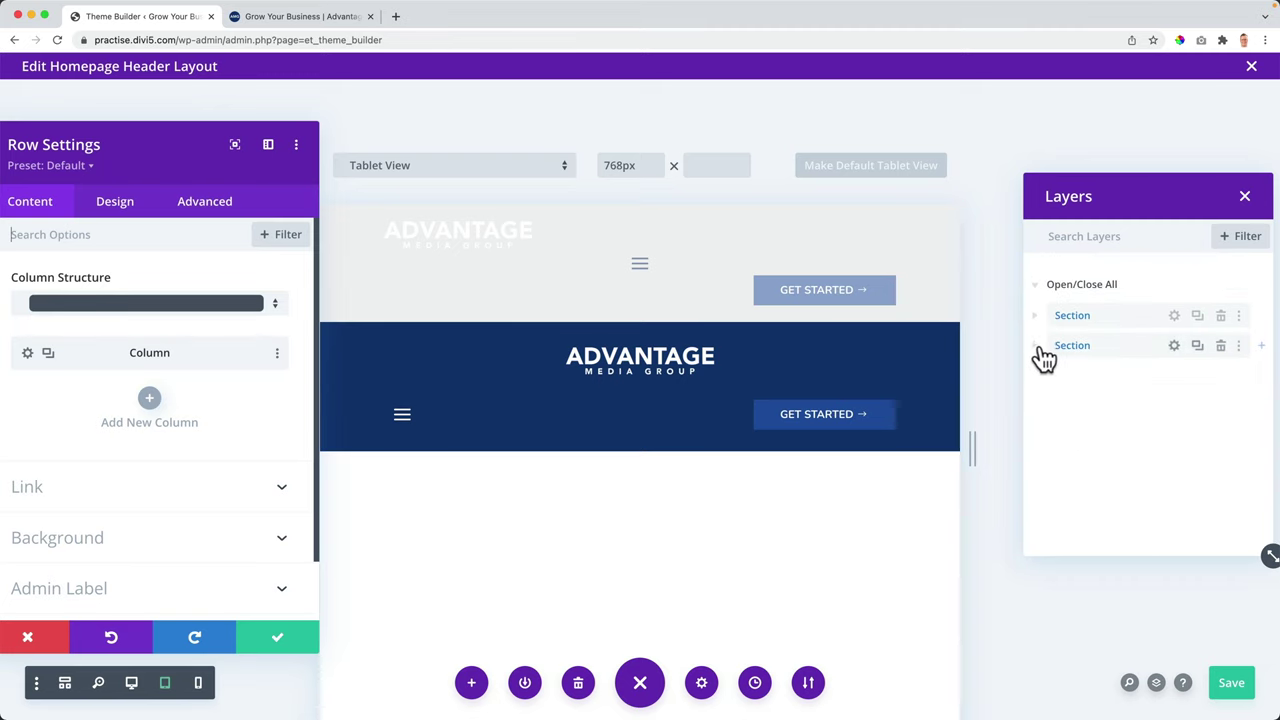
pyautogui.click(1035, 346)
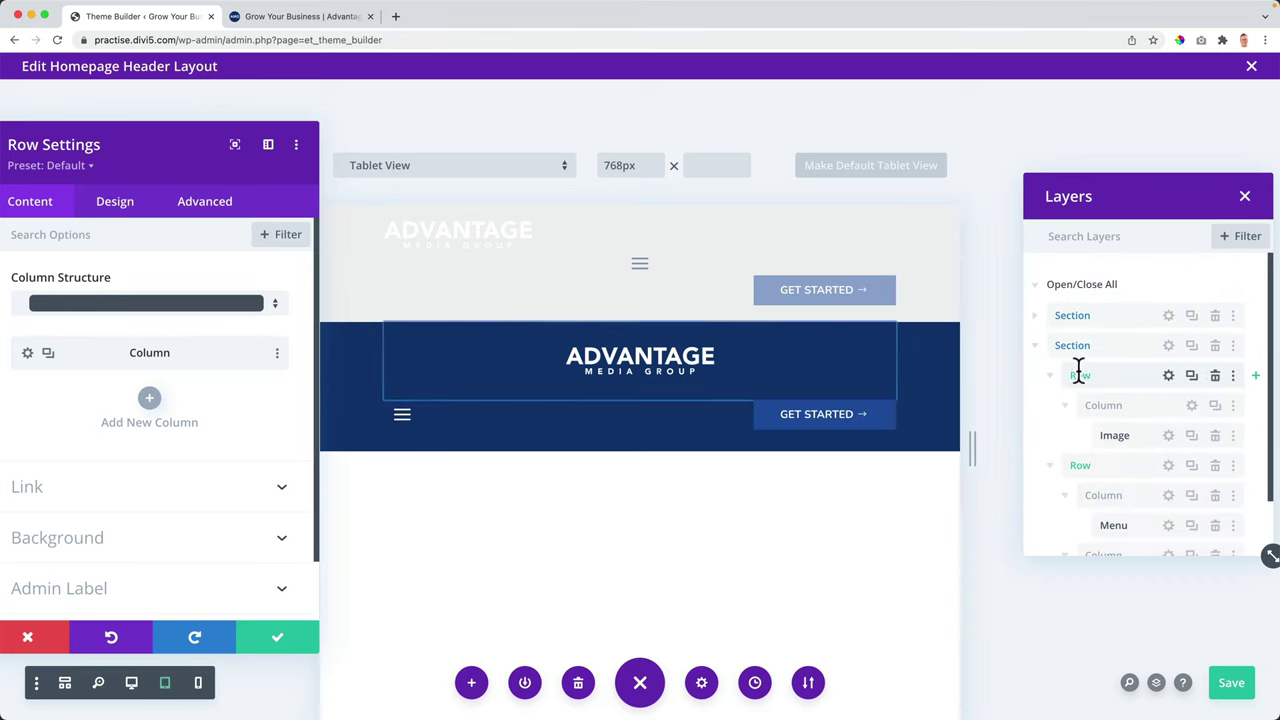
pyautogui.click(1071, 345)
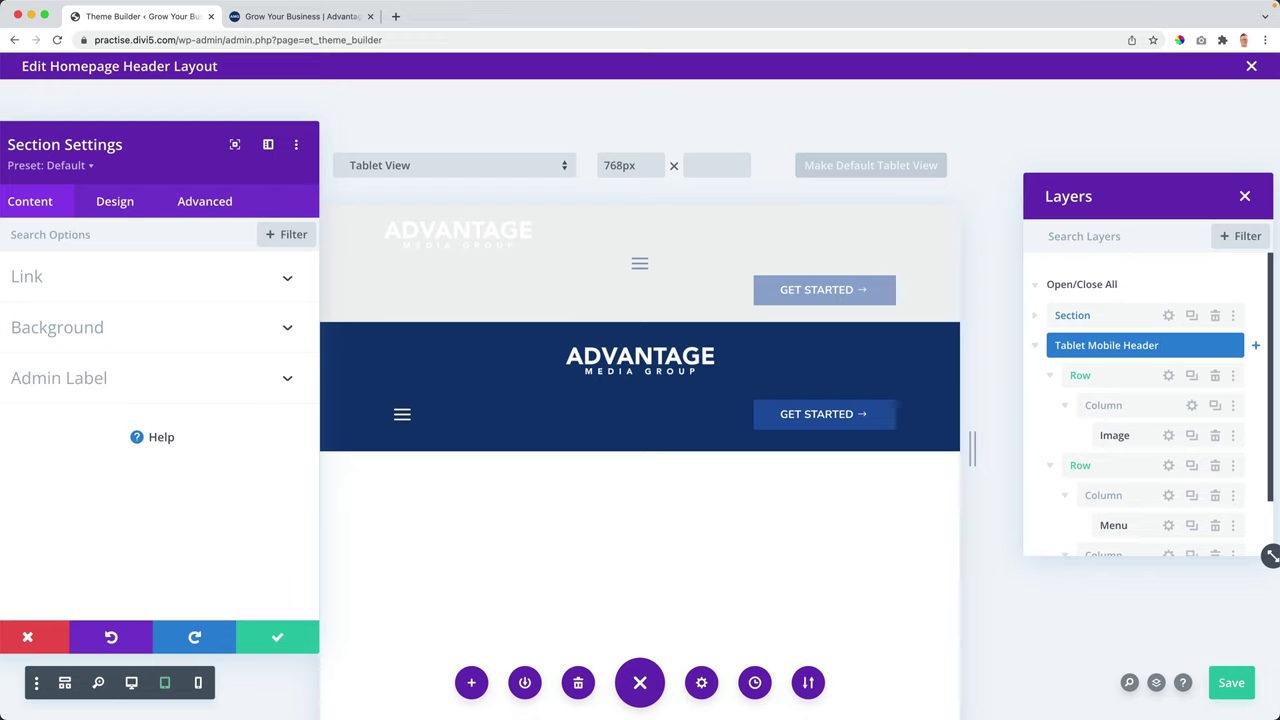
pyautogui.click(1072, 316)
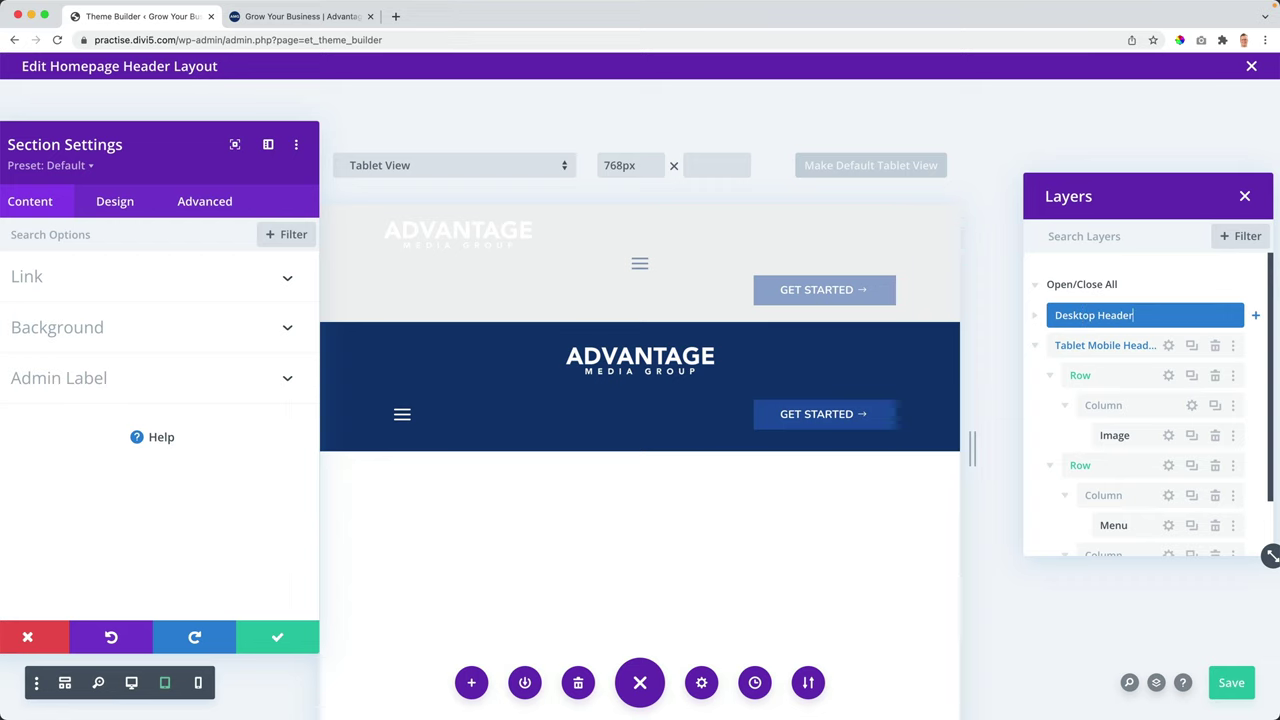
# Step: Set the top and bottom padding of the Tablet Mobile Header's logo row to 0px
pyautogui.click(1168, 377)
pyautogui.click(114, 201)
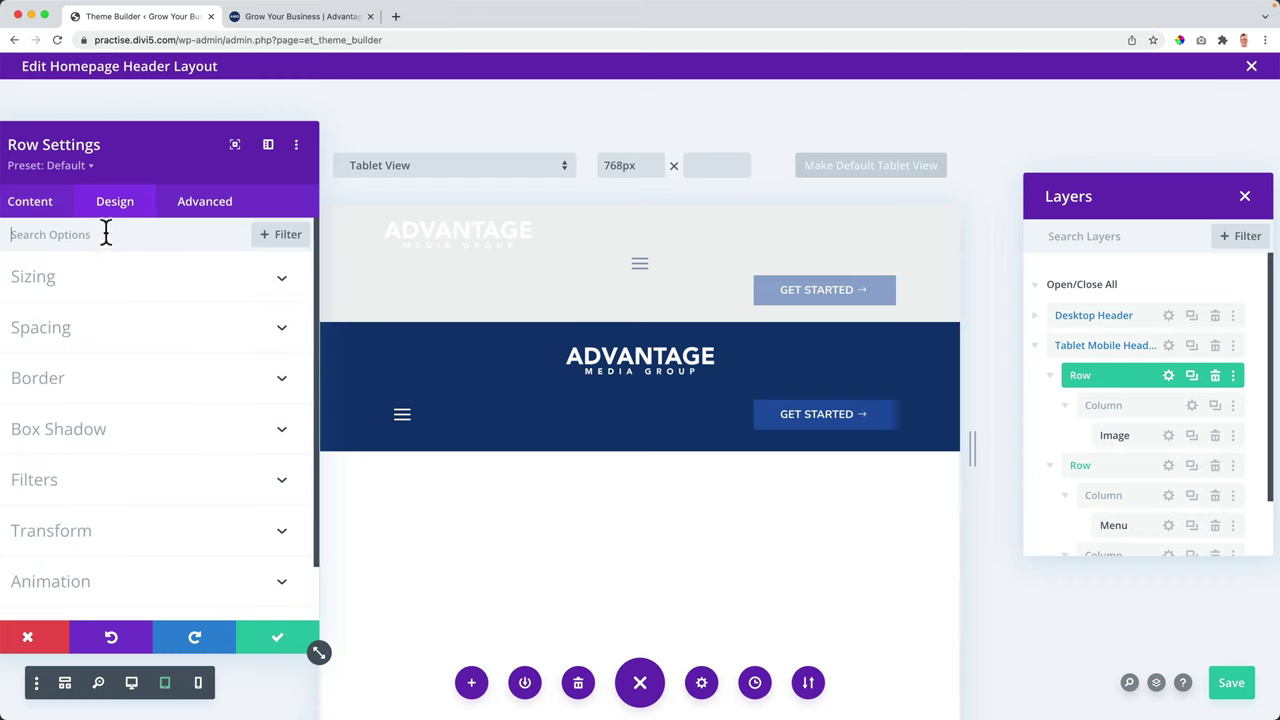
pyautogui.click(72, 340)
pyautogui.click(38, 380)
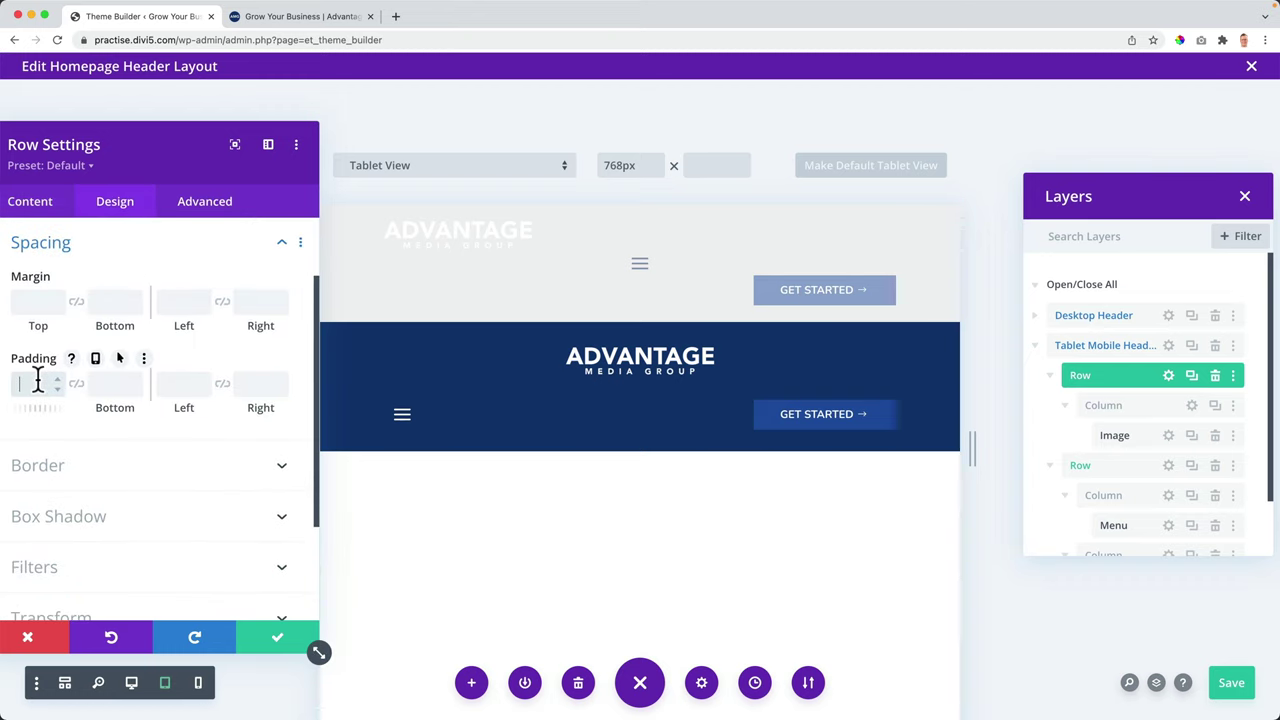
pyautogui.write('0')
pyautogui.press('Tab')
pyautogui.write('0')
pyautogui.press('Tab')
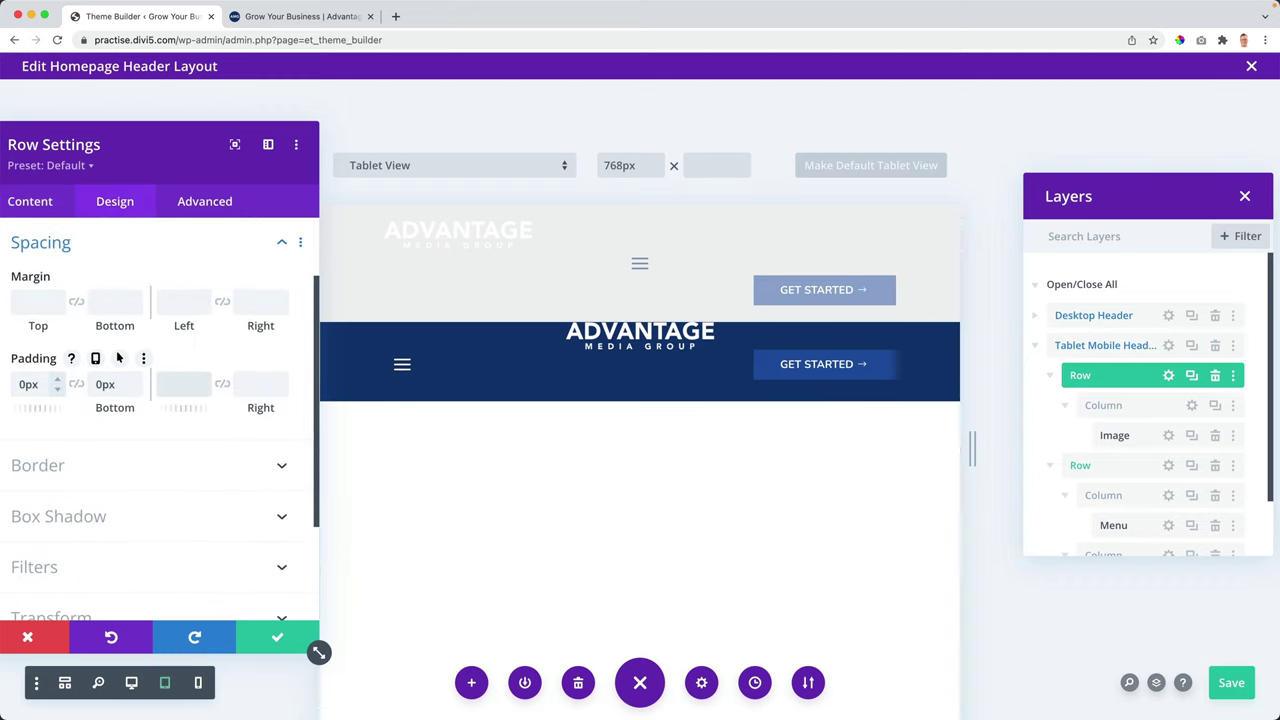
# Step: Set the top padding of the Tablet Mobile Header's logo row to 20px
pyautogui.click(28, 385)
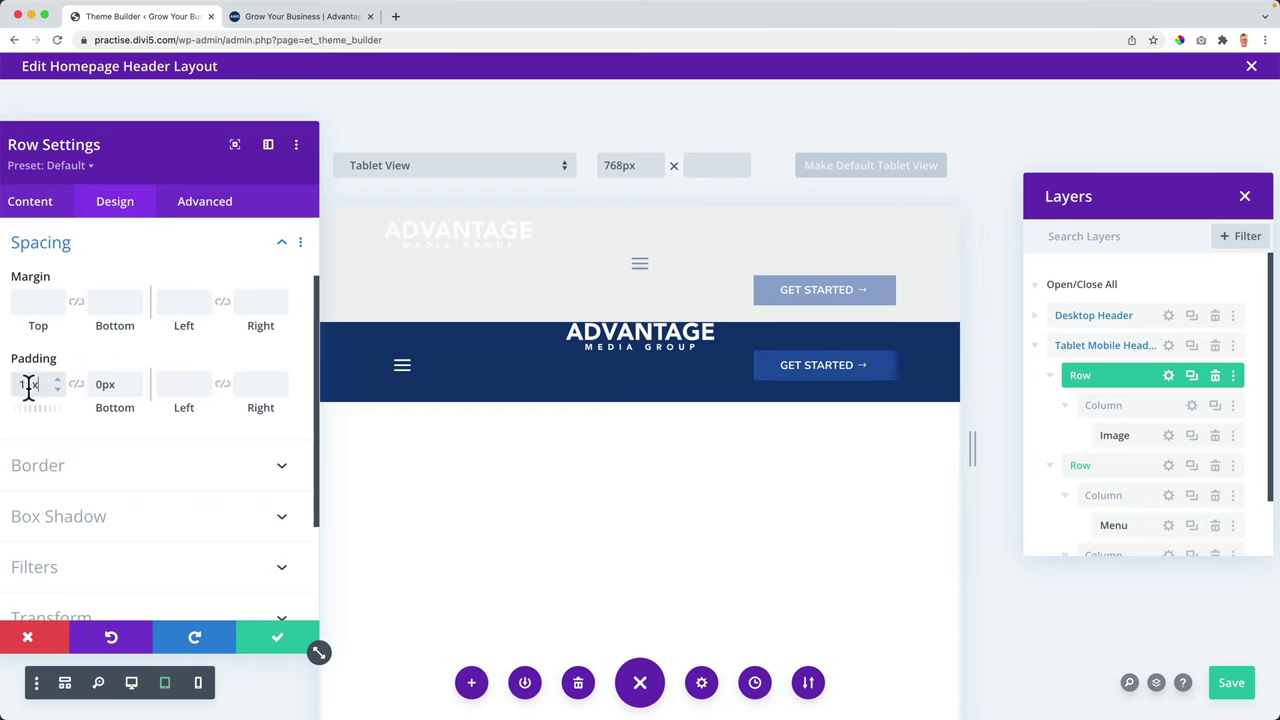
pyautogui.press('Up')
pyautogui.press('Up')
pyautogui.press('Up')
pyautogui.press('Up')
pyautogui.press('Up')
pyautogui.press('Up')
pyautogui.press('Up')
pyautogui.press('Up')
pyautogui.press('Up')
pyautogui.press('Up')
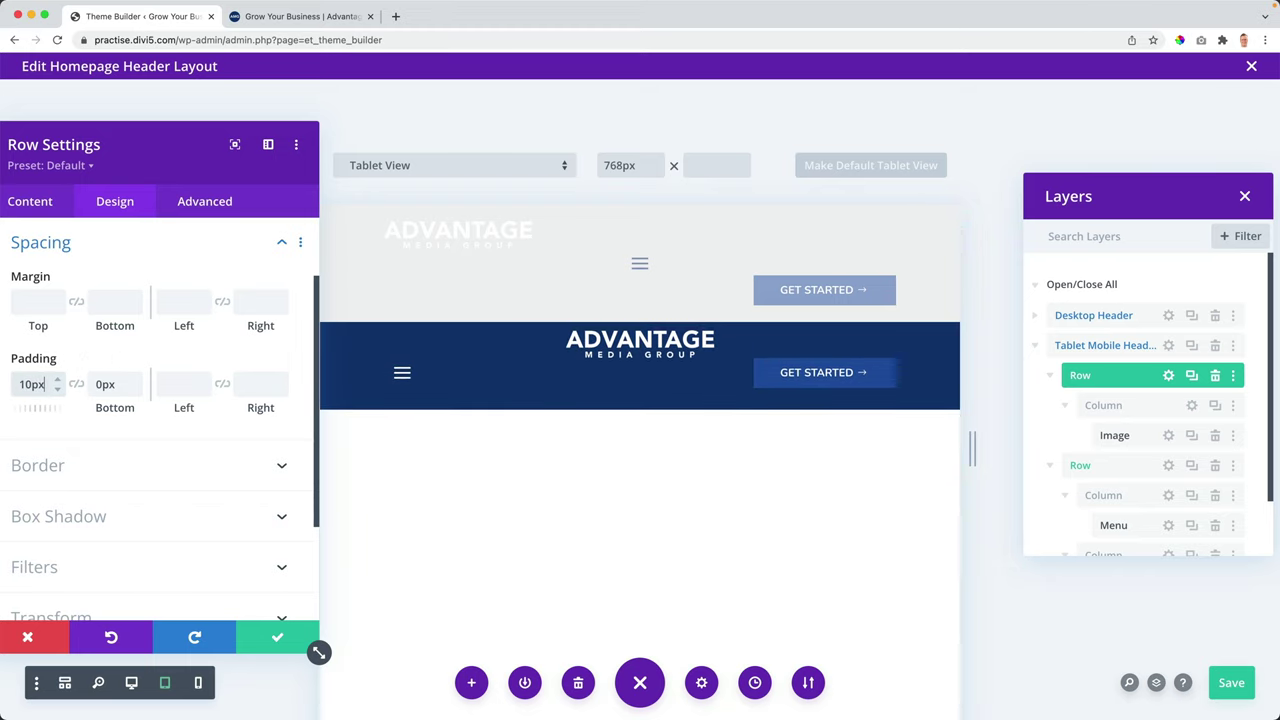
pyautogui.press('Up')
pyautogui.press('Up')
pyautogui.press('Up')
pyautogui.press('Up')
pyautogui.press('Up')
pyautogui.press('Up')
pyautogui.press('Up')
pyautogui.press('Up')
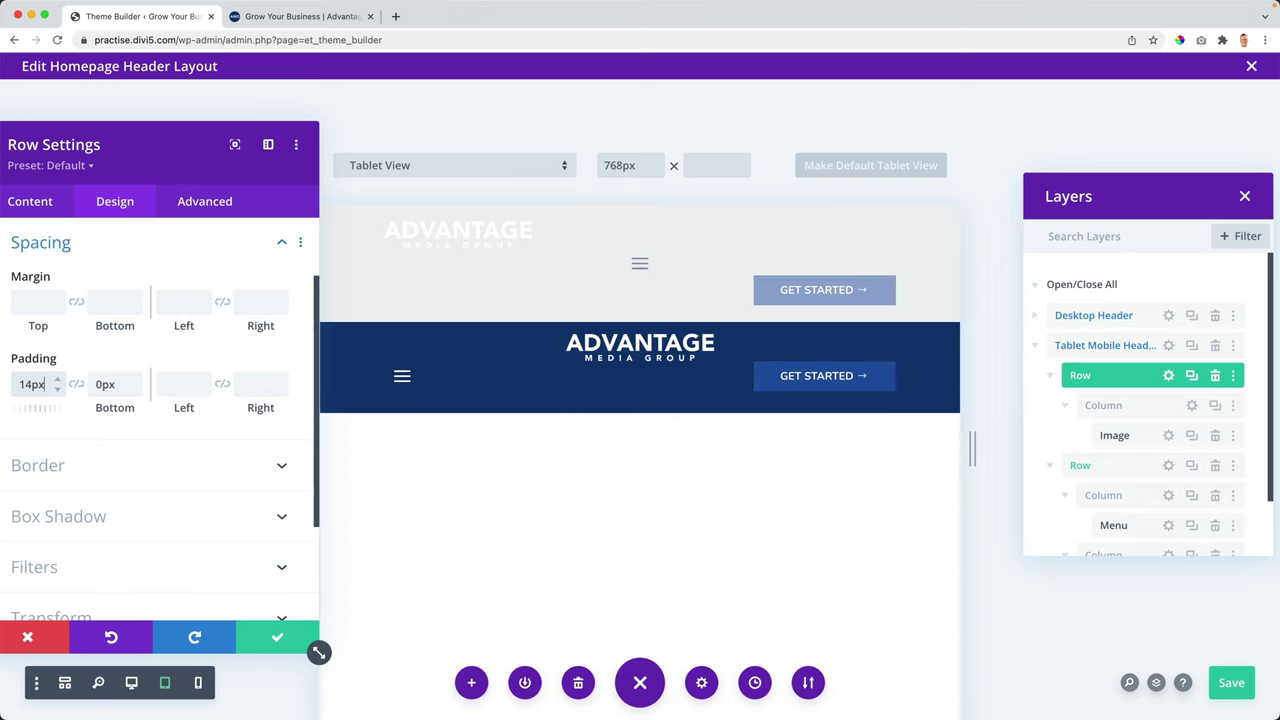
pyautogui.press('Up')
pyautogui.press('Up')
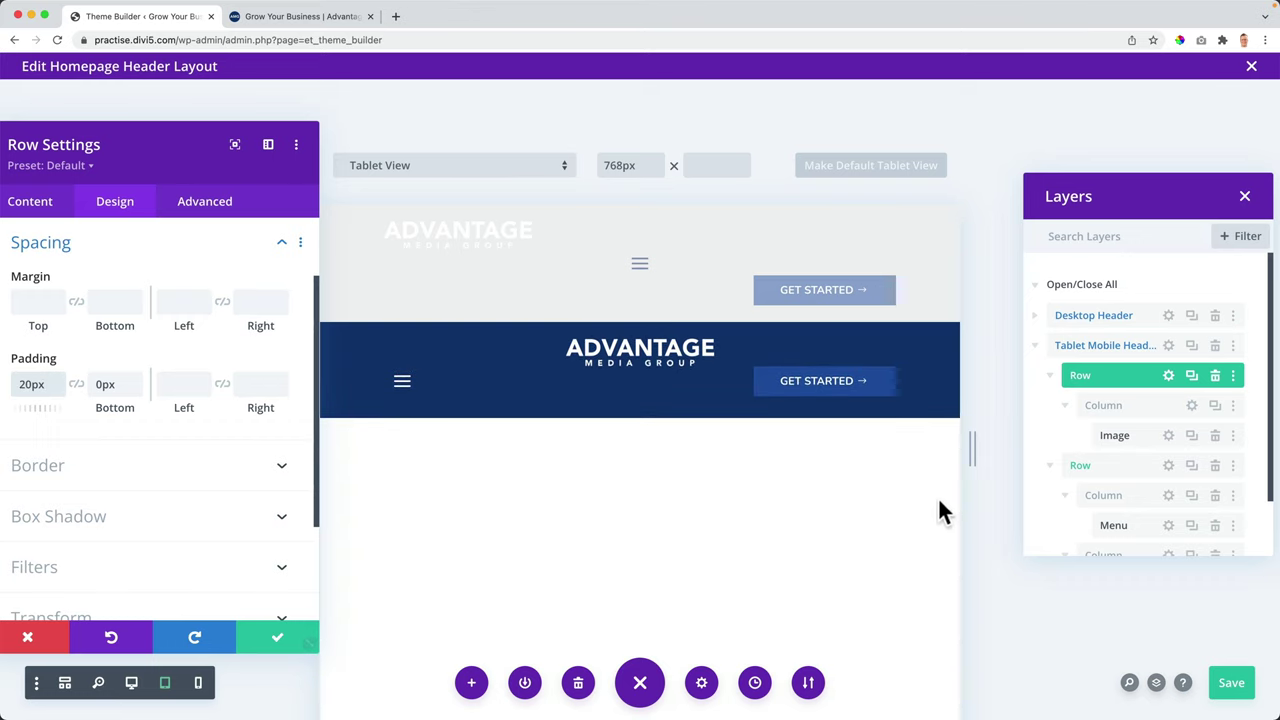
# Step: Check the top and bottom padding of the menu and button row in the Tablet Mobile Header
pyautogui.click(1168, 466)
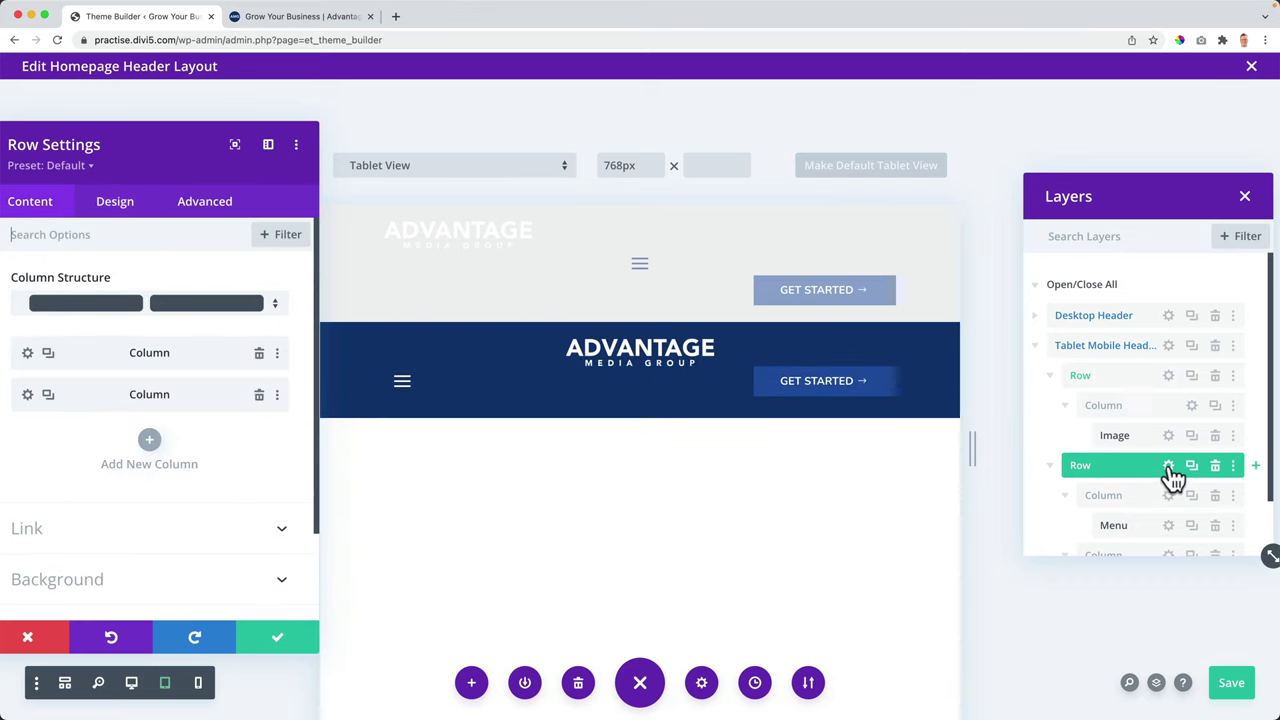
pyautogui.click(115, 203)
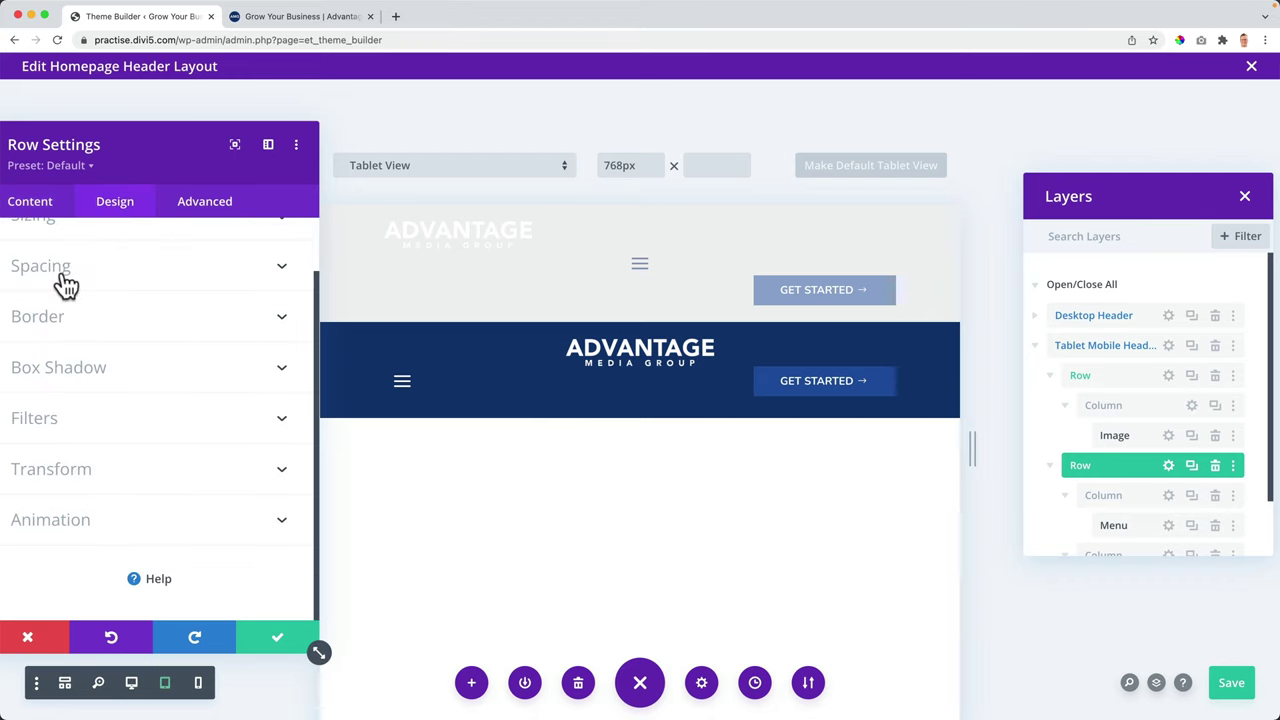
pyautogui.click(57, 330)
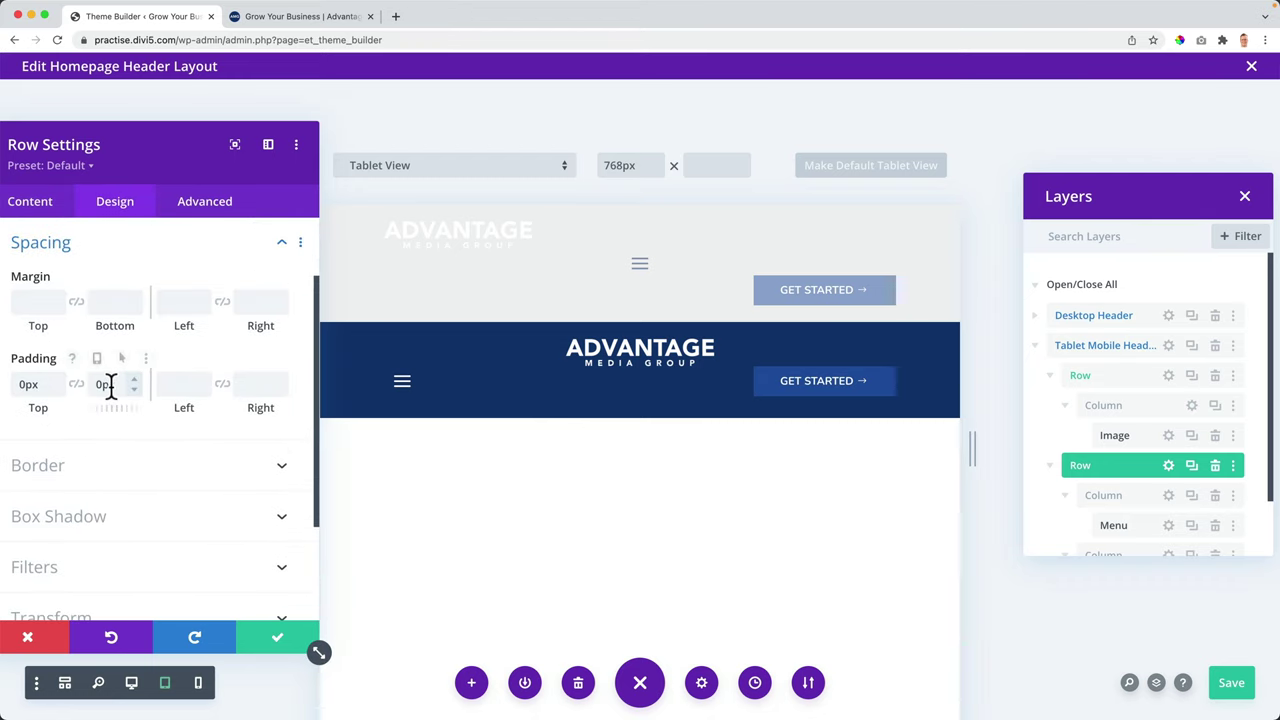
pyautogui.click(110, 386)
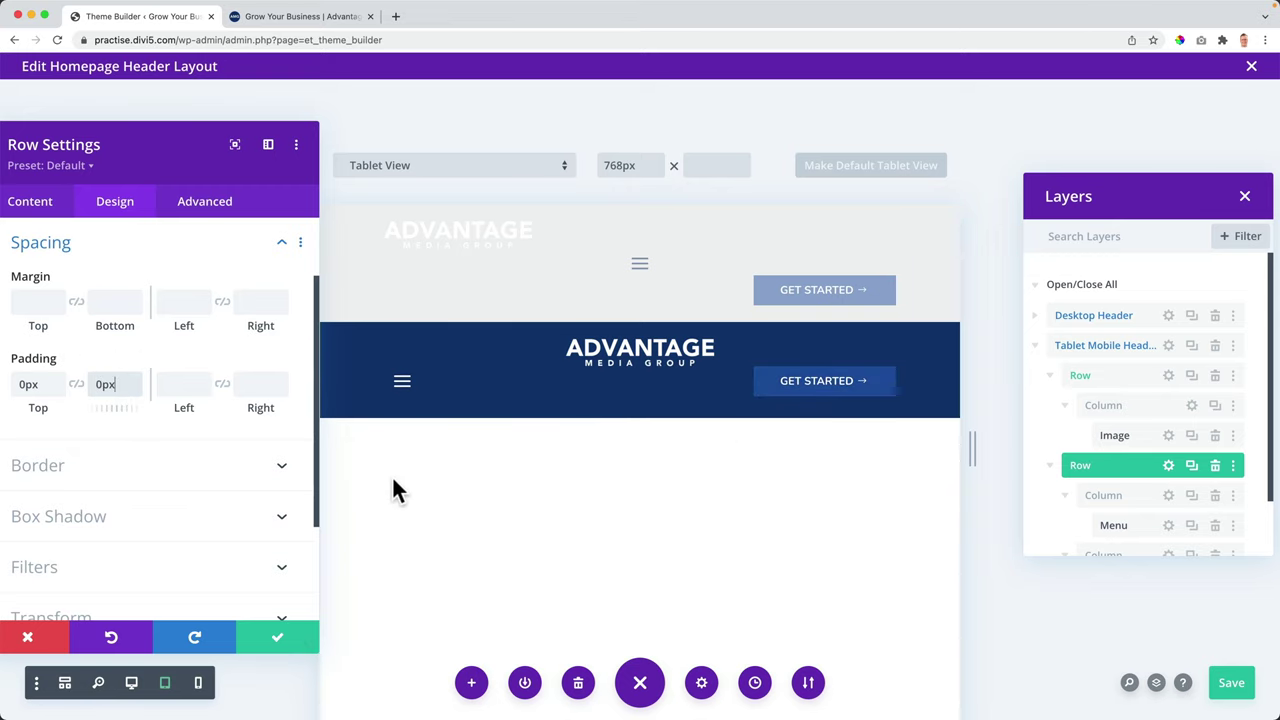
pyautogui.click(267, 636)
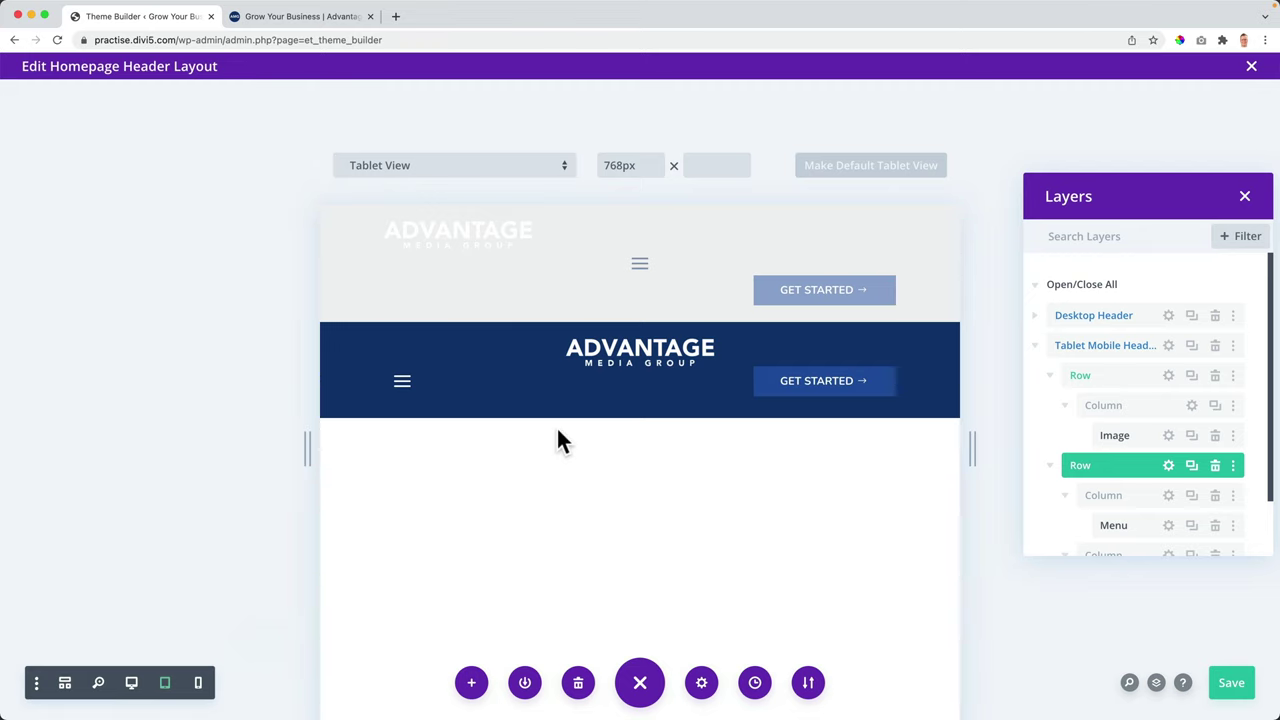
# Step: Check the live homepage header and its dropdown menu at tablet window width, restore full width and return to the Theme Builder
pyautogui.moveTo(634, 354)
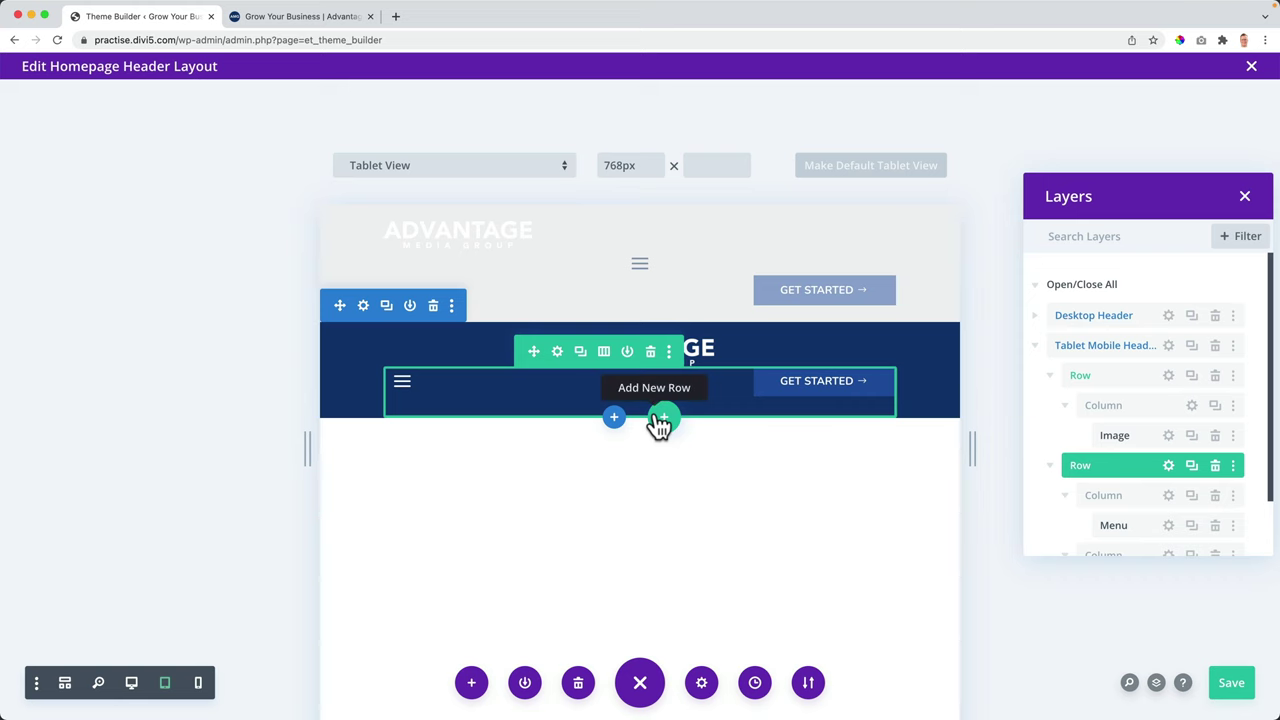
pyautogui.click(305, 22)
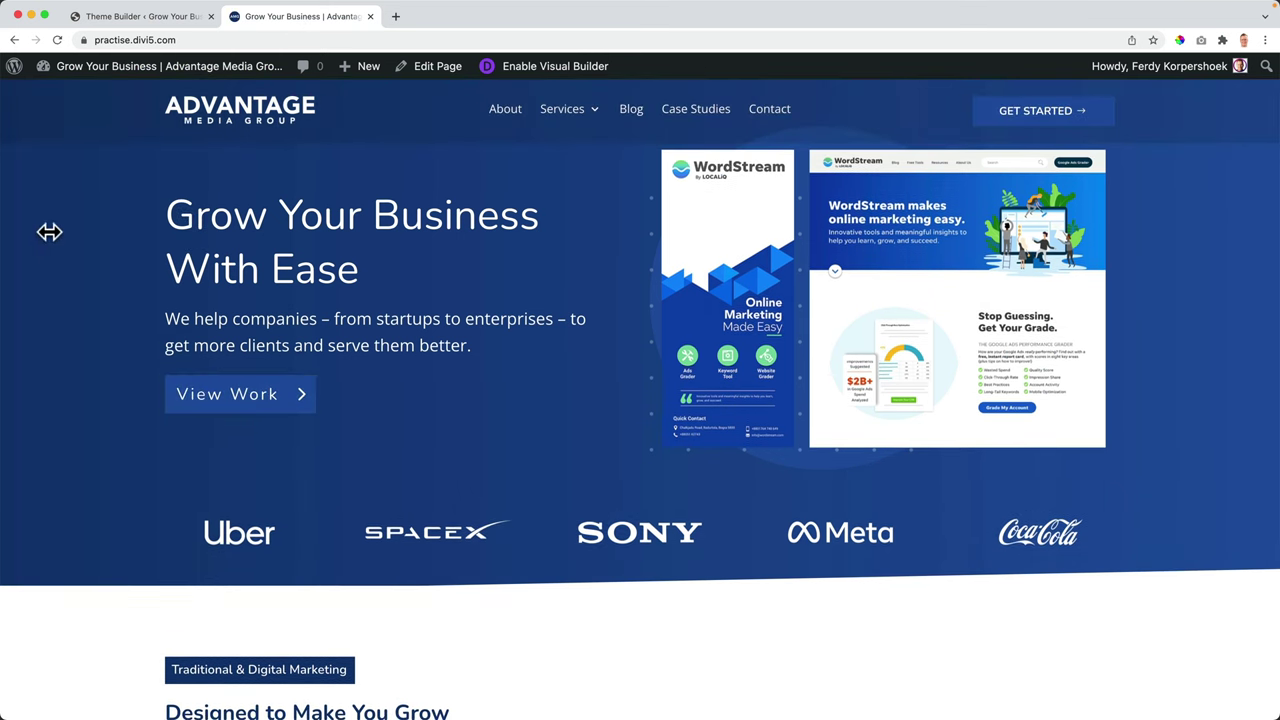
pyautogui.moveTo(49, 232); pyautogui.dragTo(676, 225)
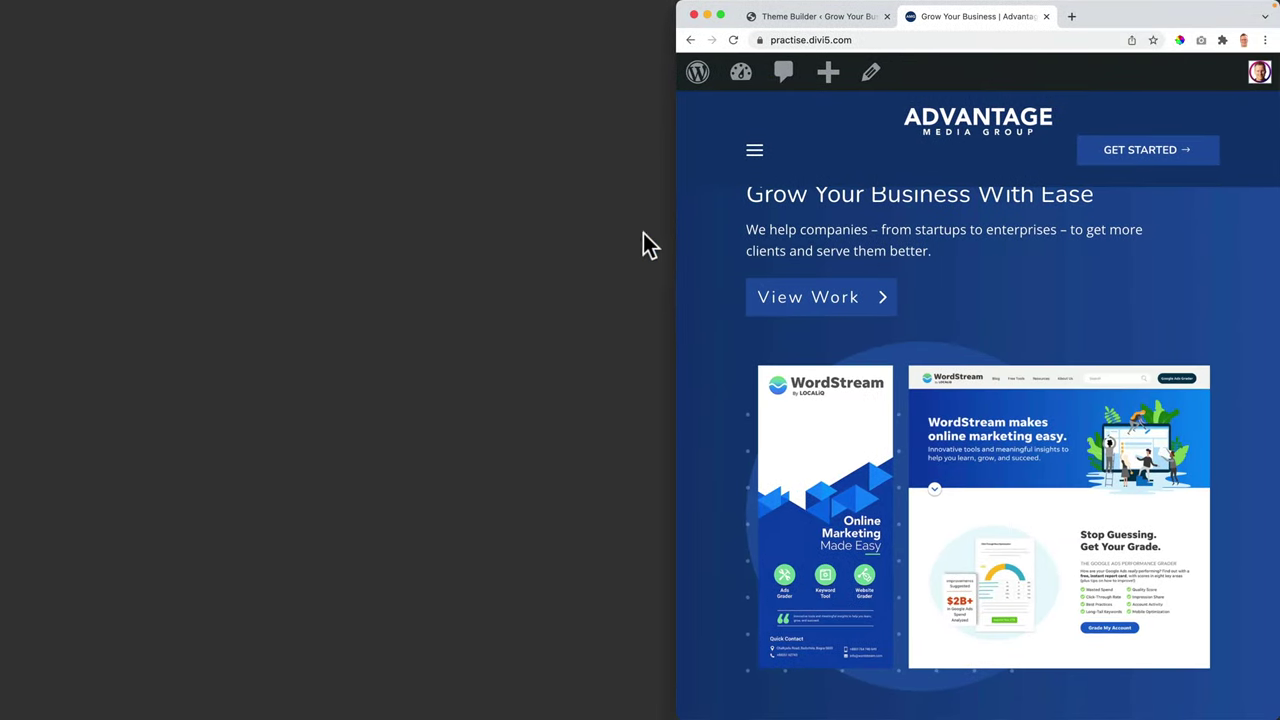
pyautogui.click(754, 158)
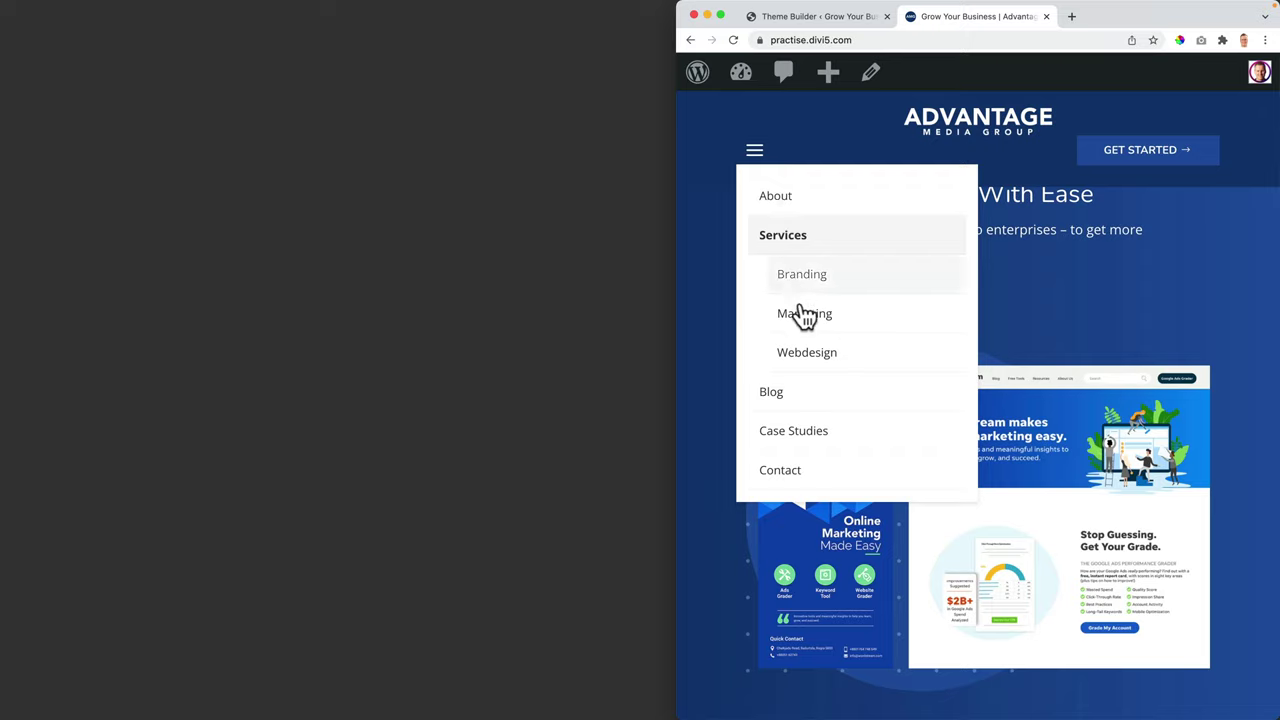
pyautogui.click(757, 160)
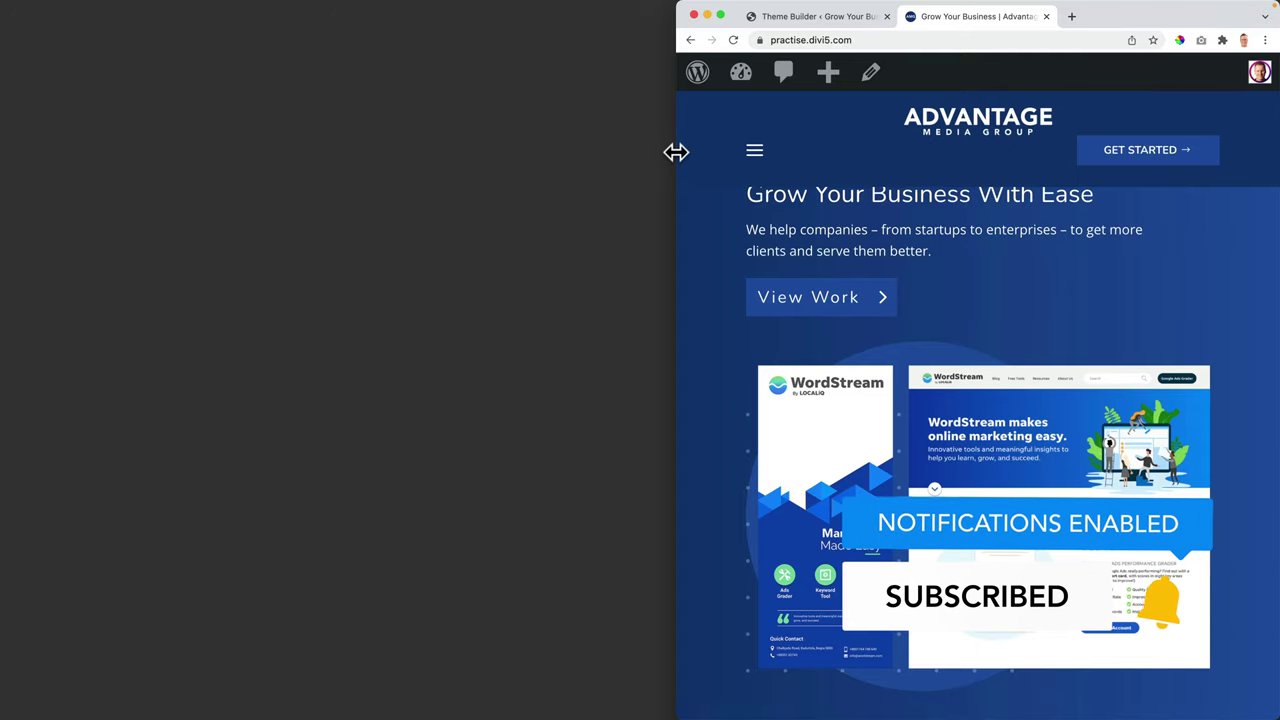
pyautogui.moveTo(674, 149); pyautogui.dragTo(5, 202)
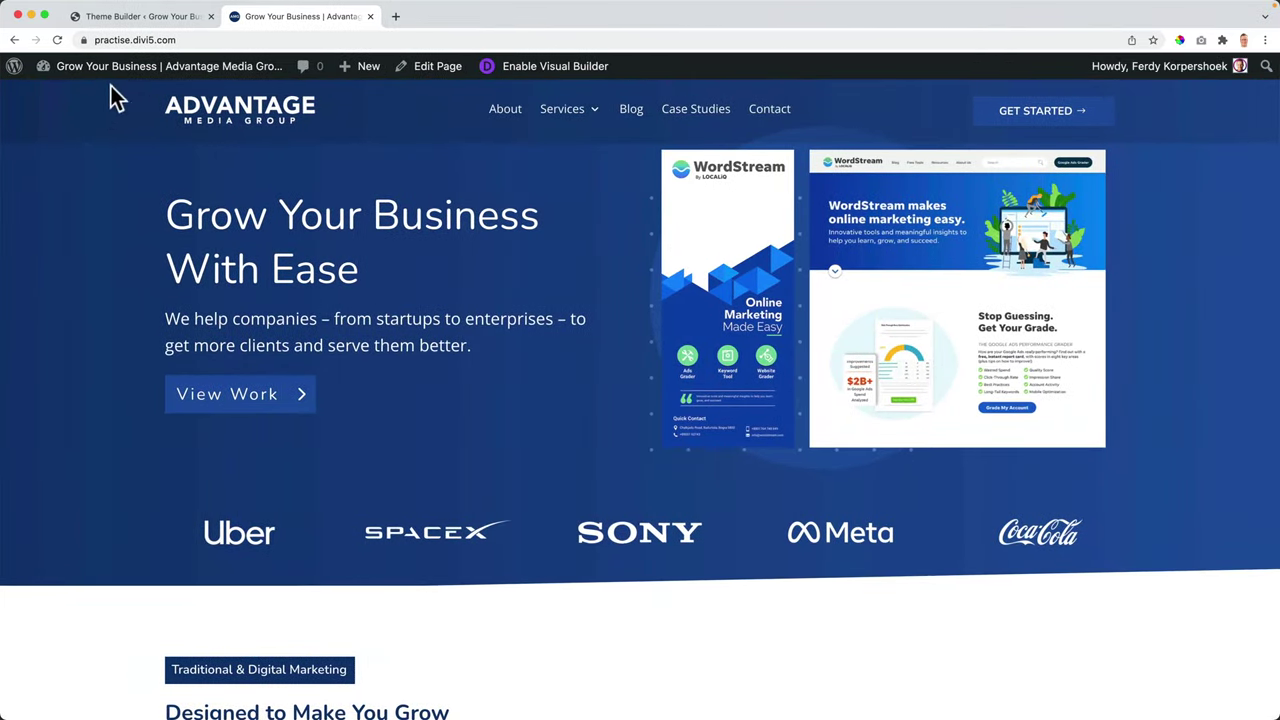
pyautogui.click(134, 16)
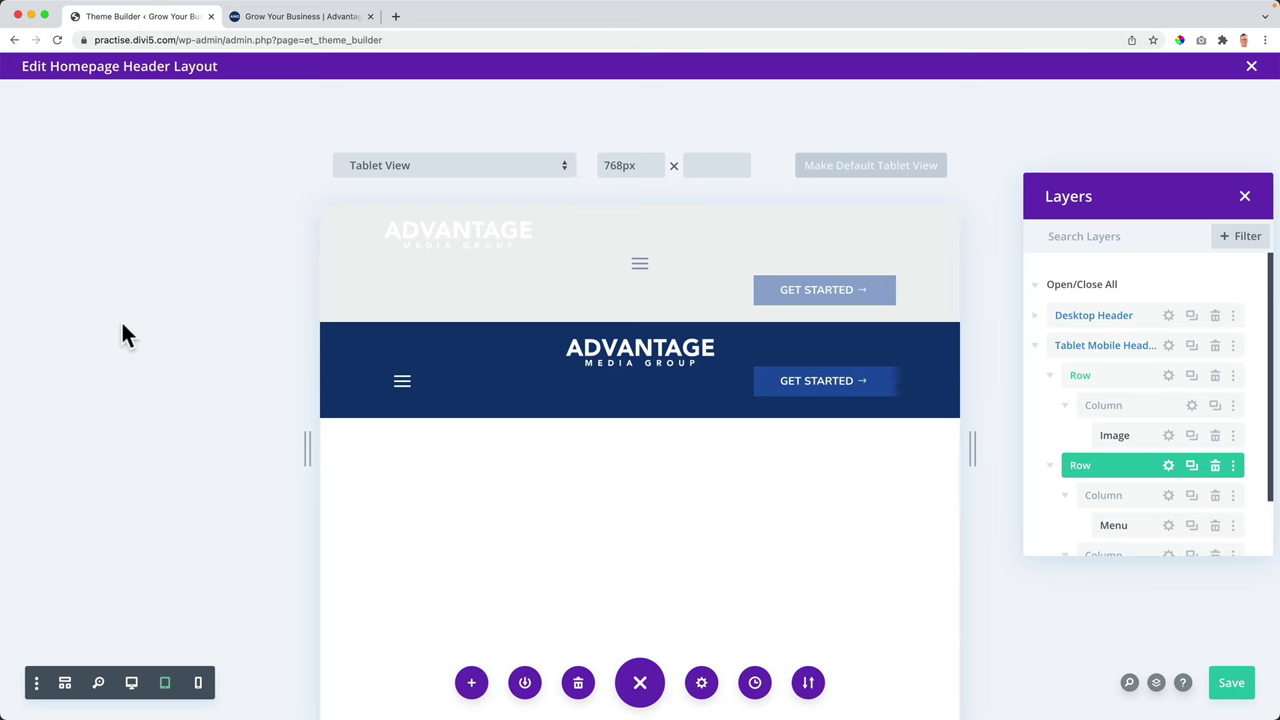
# Step: In phone view, set the Tablet Mobile Header's Get Started button padding to 19px left and 0px right, and save the button settings
pyautogui.click(198, 684)
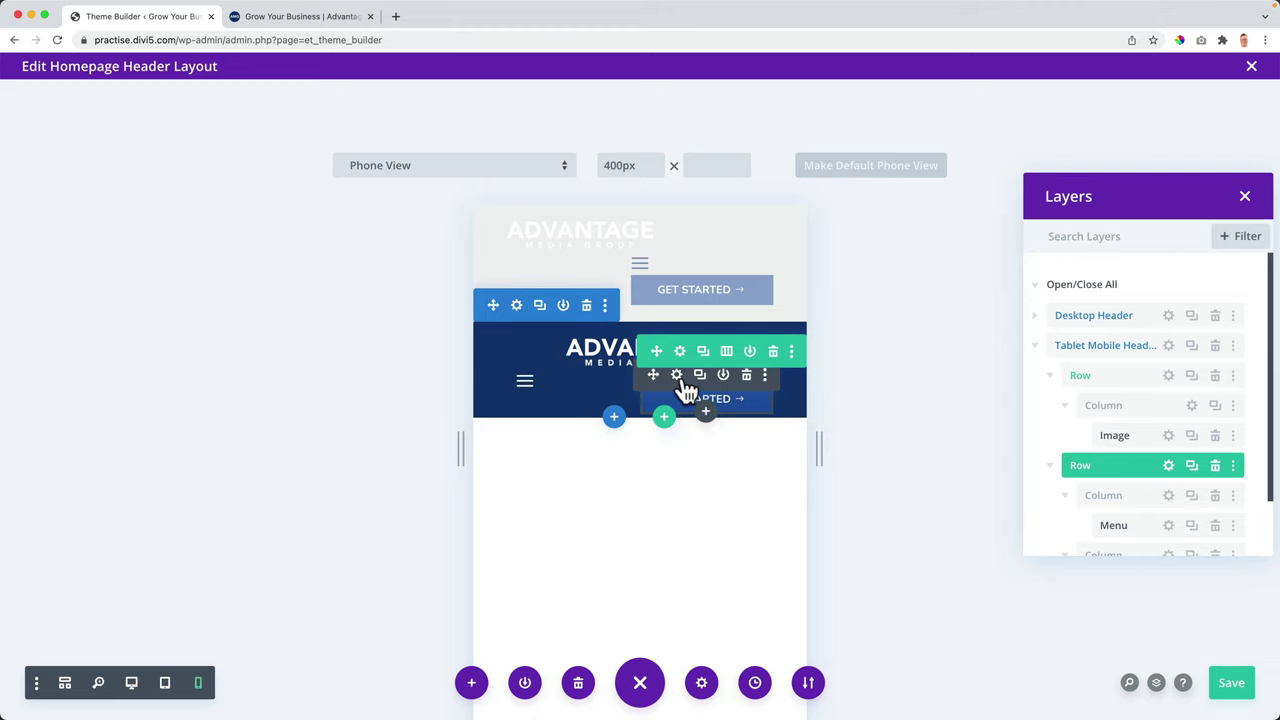
pyautogui.click(678, 378)
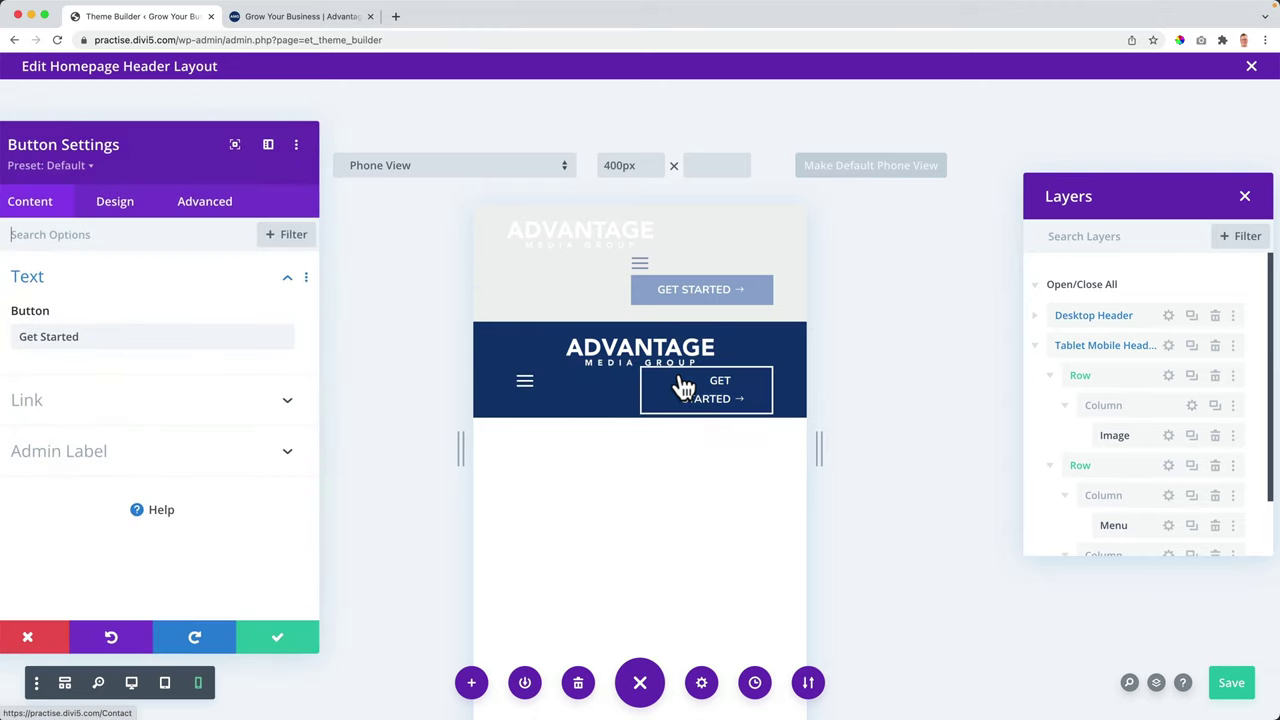
pyautogui.click(110, 204)
pyautogui.click(54, 429)
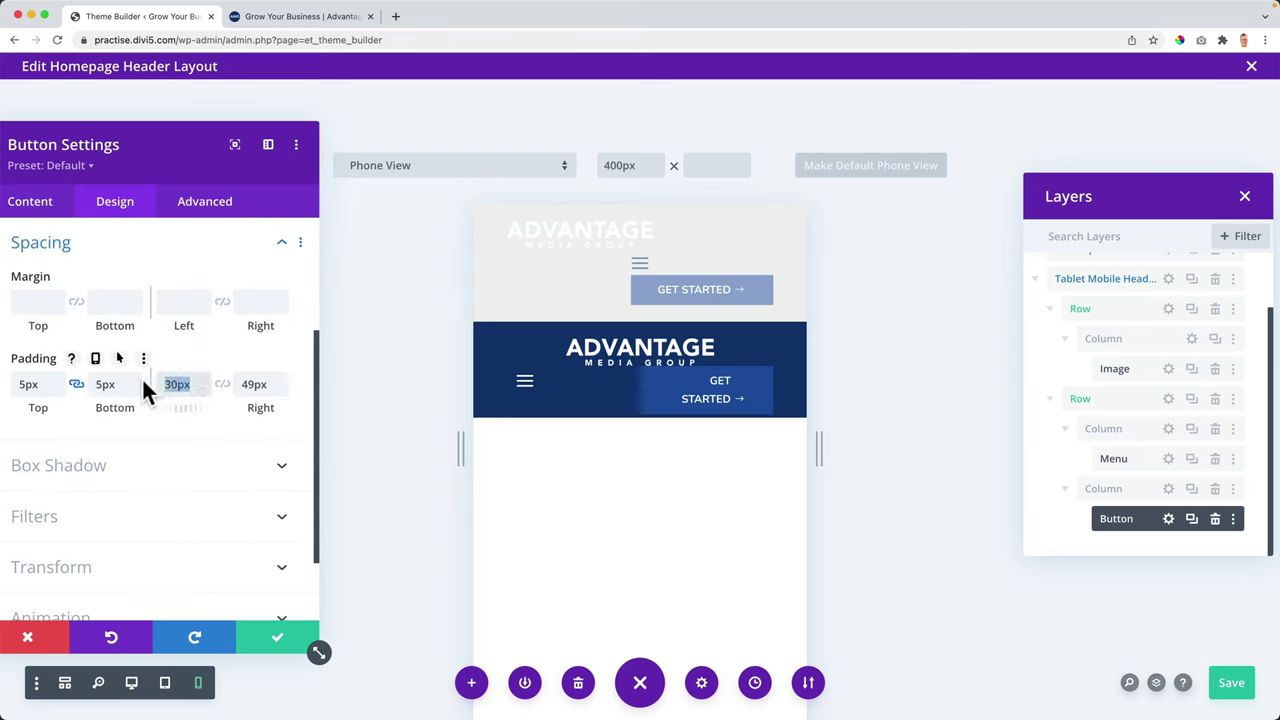
pyautogui.write('0')
pyautogui.press('Tab')
pyautogui.write('0')
pyautogui.scroll(-2, 143, 381)
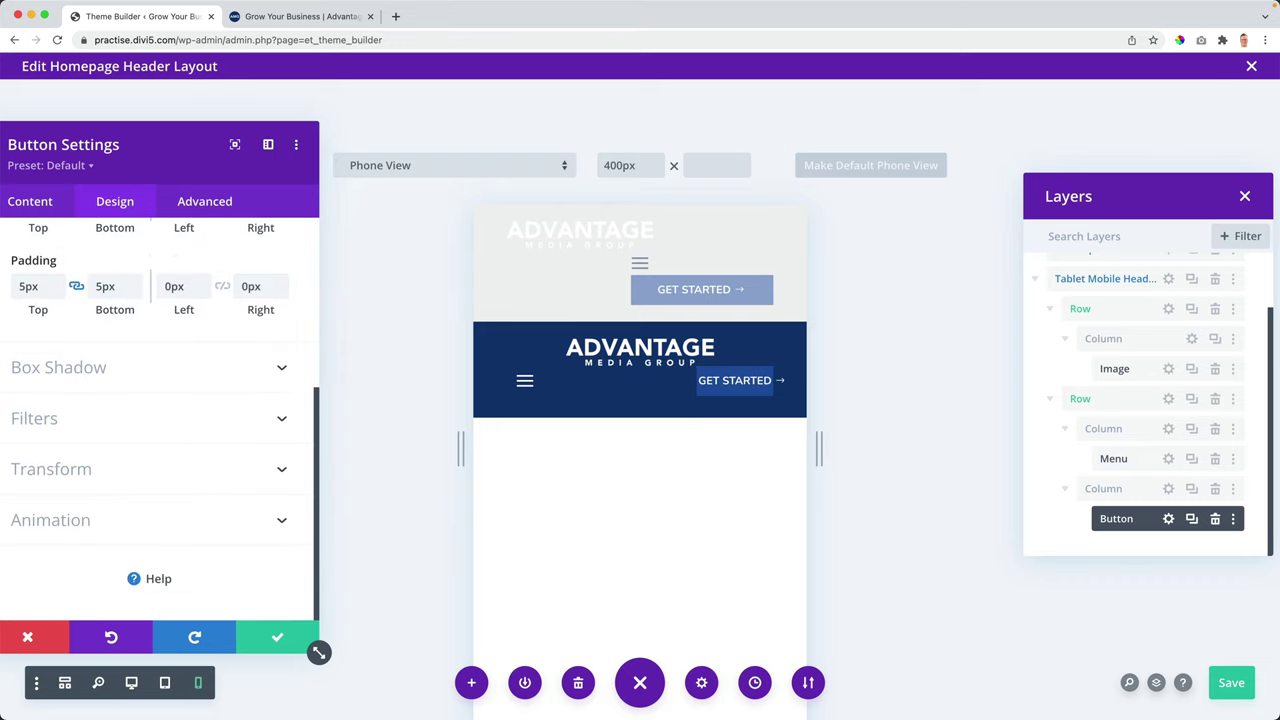
pyautogui.doubleClick(174, 286)
pyautogui.write('2px')
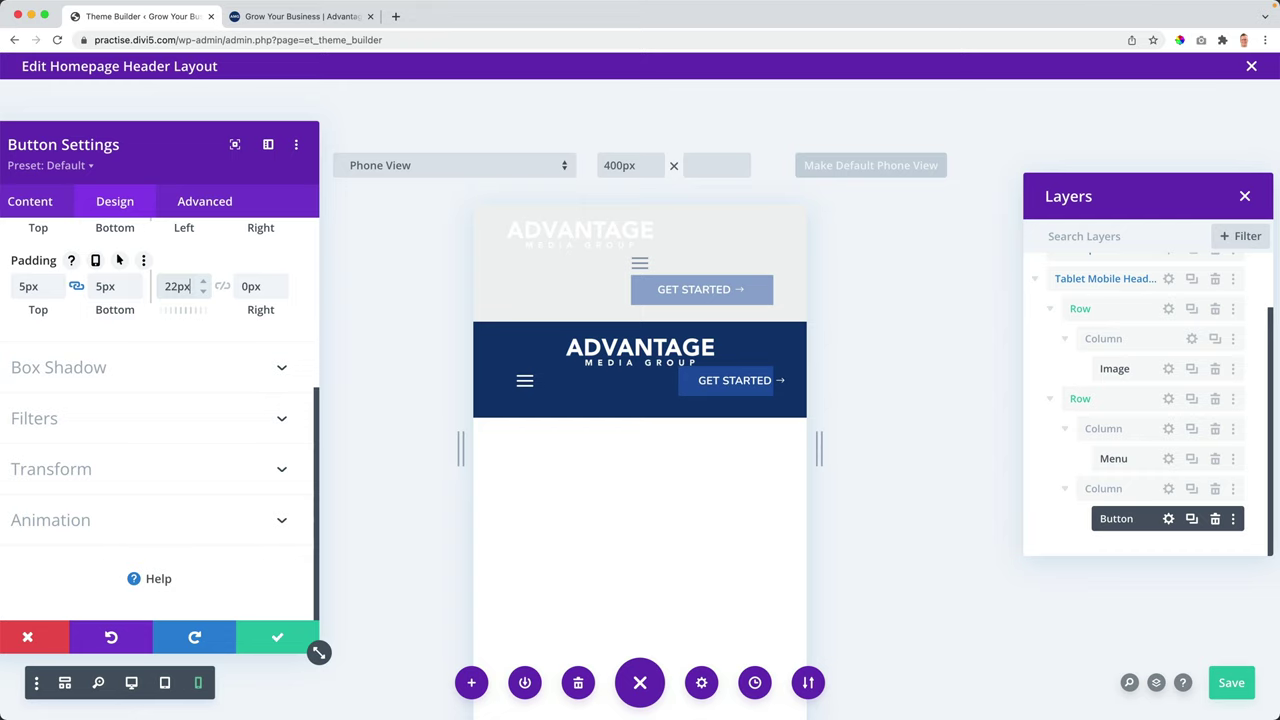
pyautogui.click(279, 640)
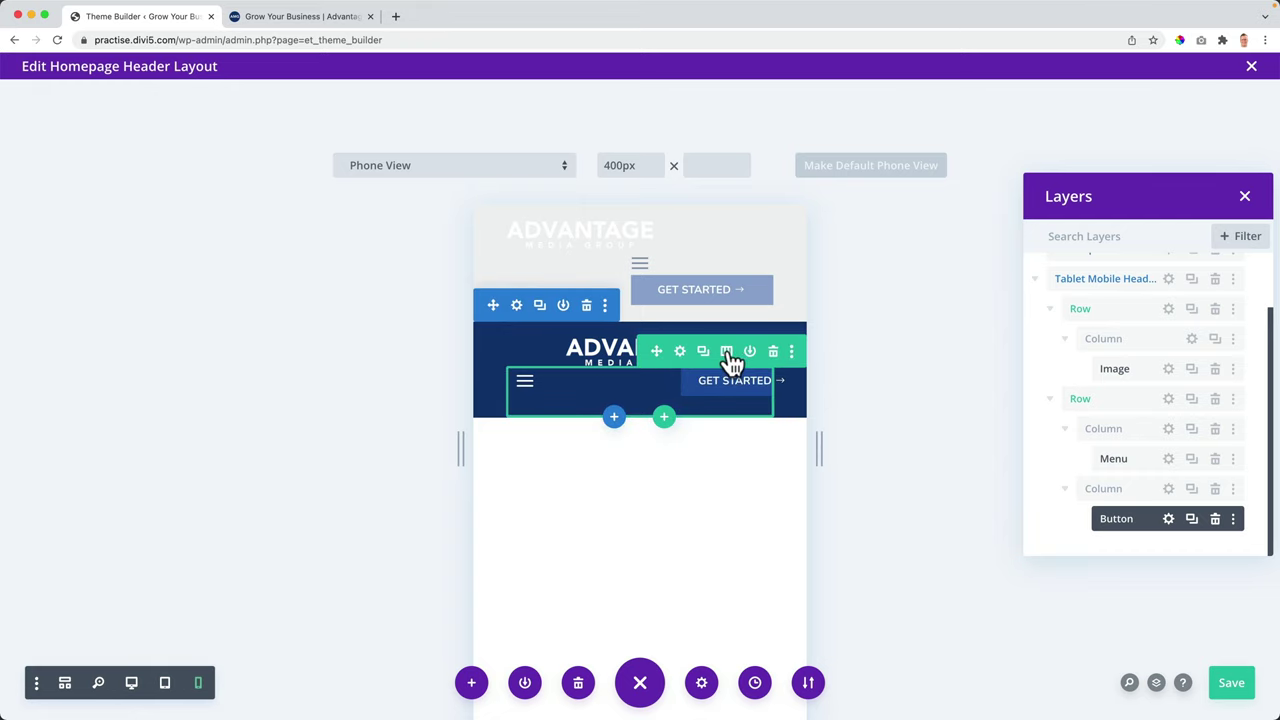
# Step: Try a one-quarter and three-quarter column layout for the menu and button row
pyautogui.click(727, 352)
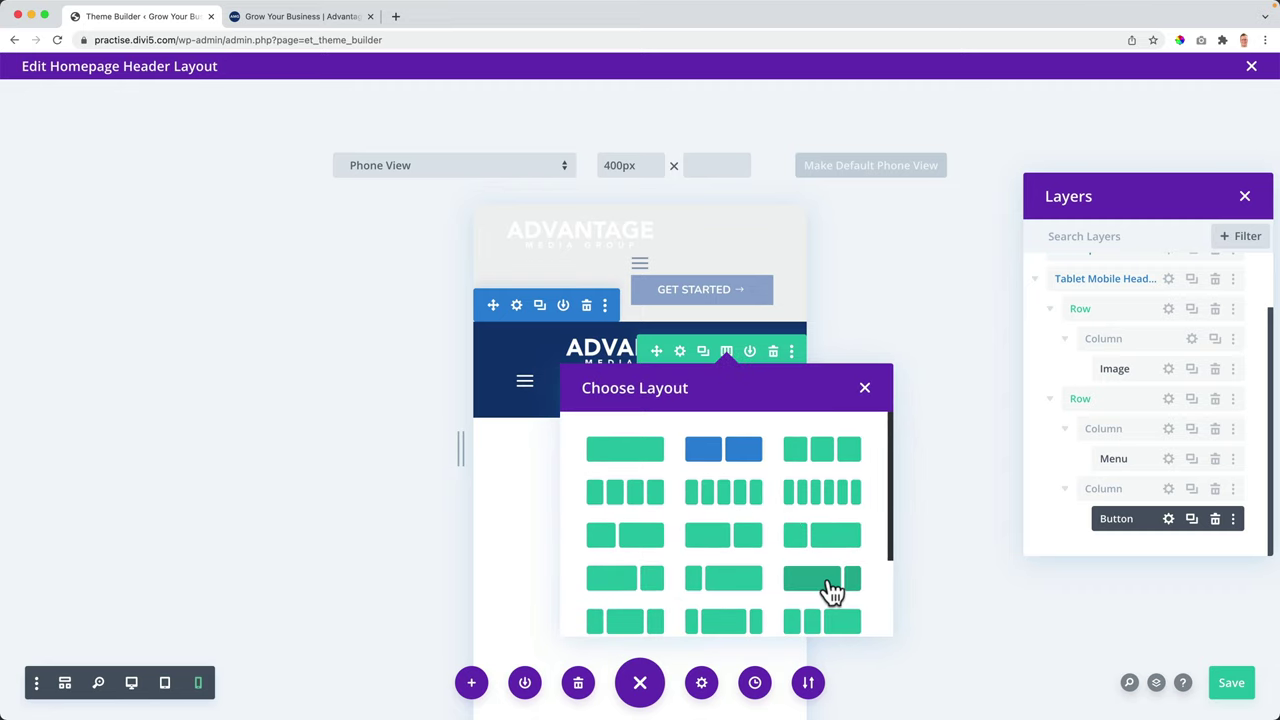
pyautogui.click(722, 578)
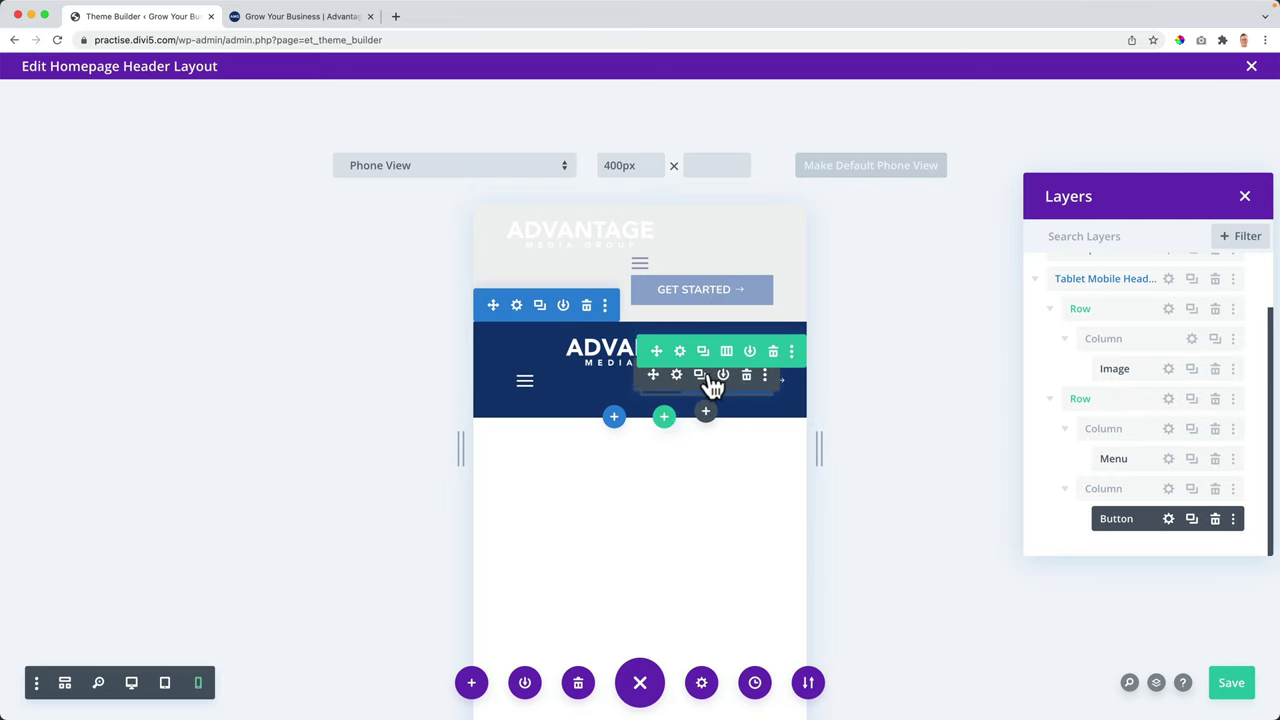
# Step: Link the Get Started button's left and right padding so both sides use 19px
pyautogui.click(677, 376)
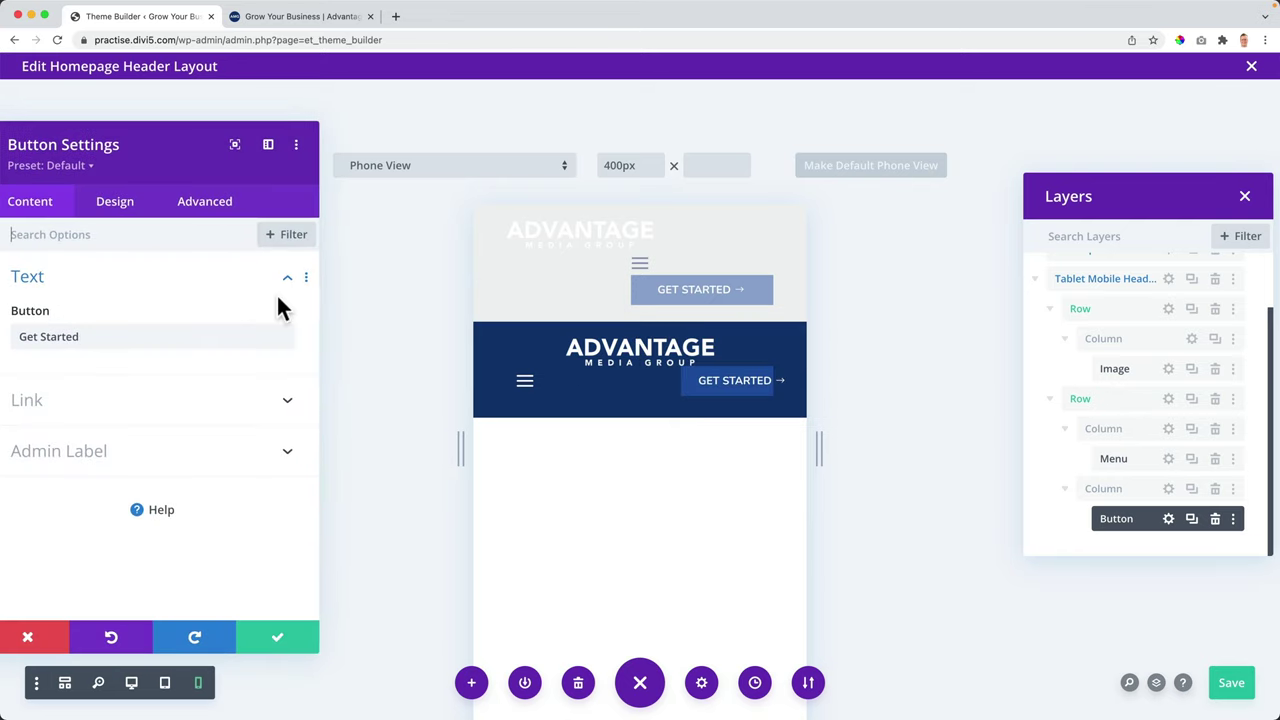
pyautogui.click(118, 203)
pyautogui.click(85, 388)
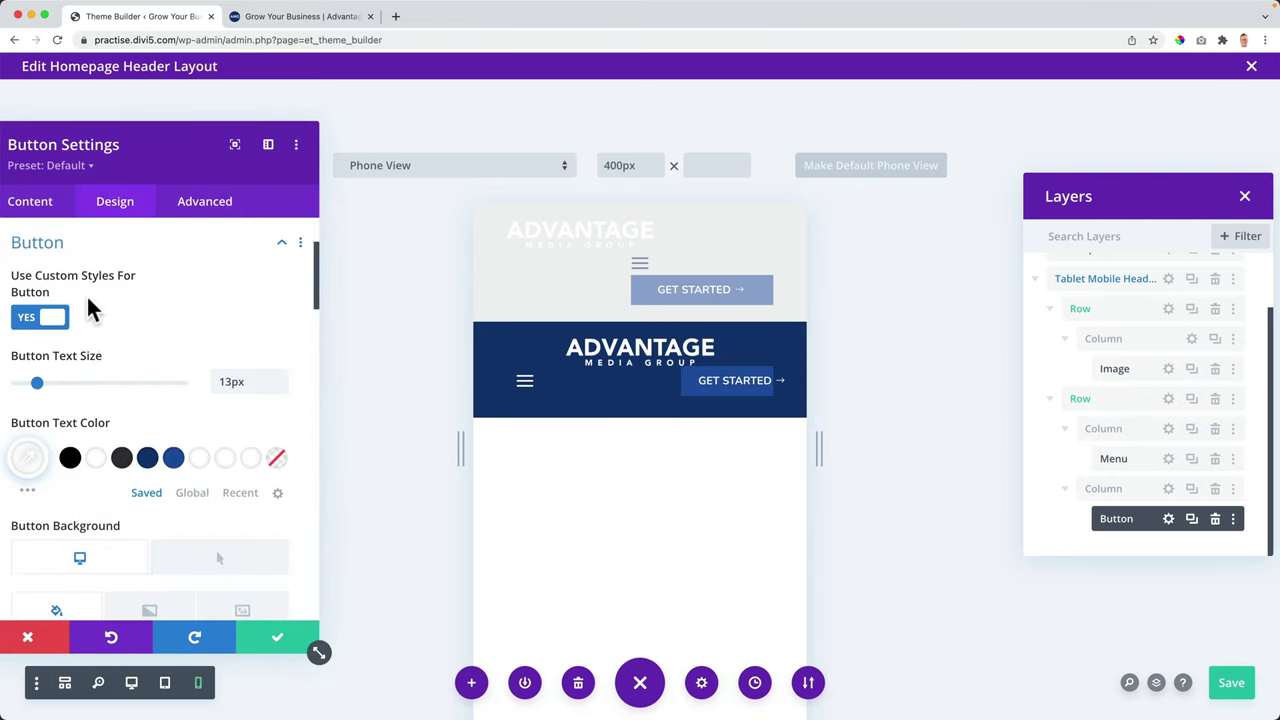
pyautogui.click(64, 258)
pyautogui.scroll(3, 112, 322)
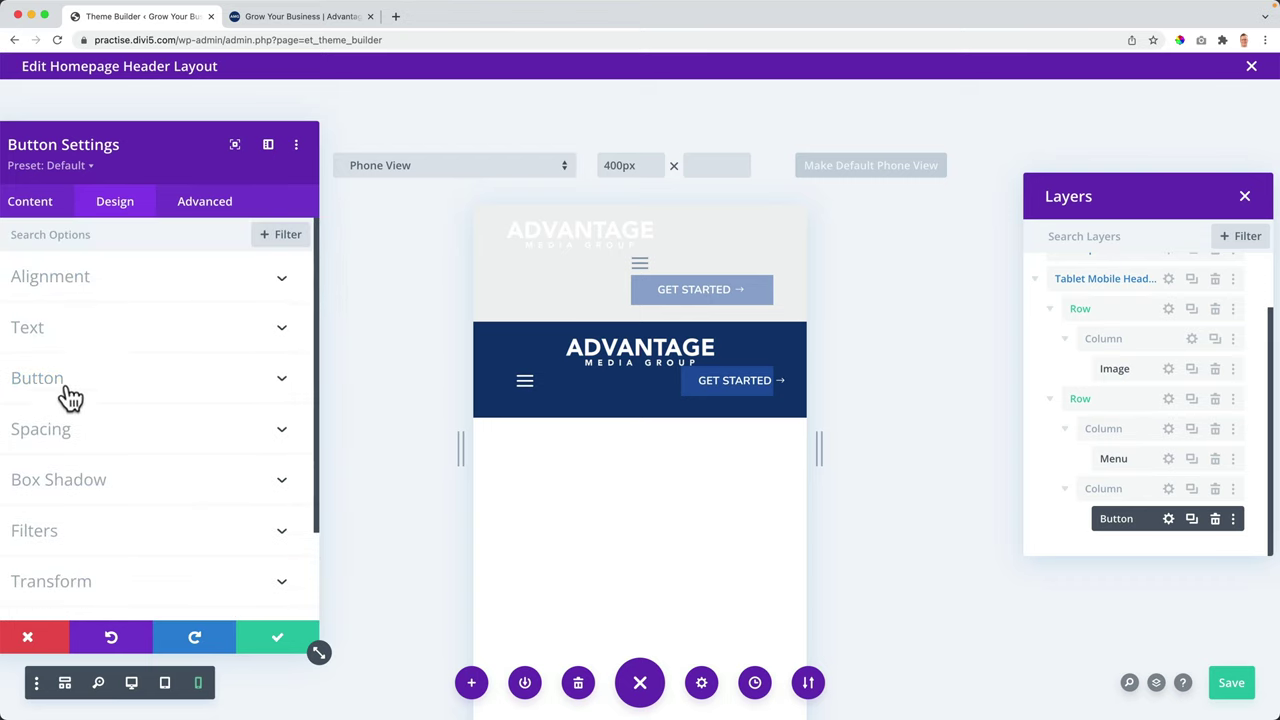
pyautogui.click(71, 434)
pyautogui.click(222, 384)
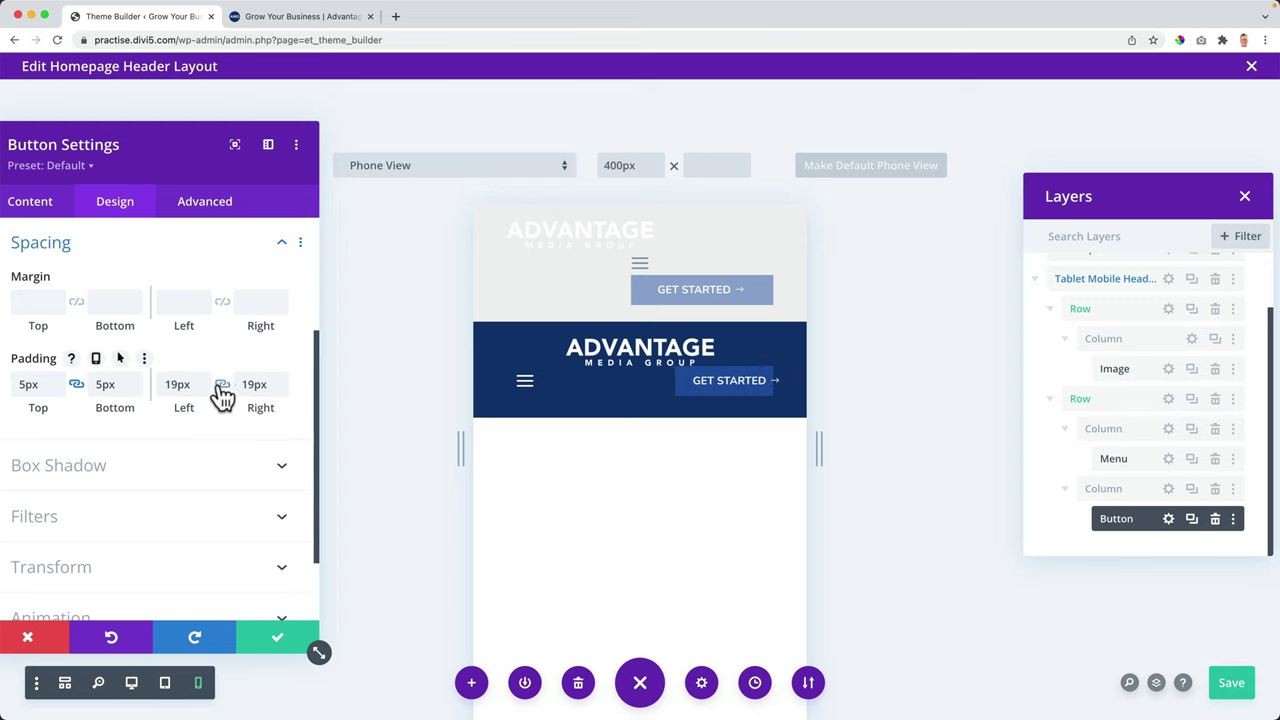
# Step: Try an equal left and right padding of 30px on the mobile header's Get Started button in phone view
pyautogui.moveTo(183, 386); pyautogui.dragTo(118, 358)
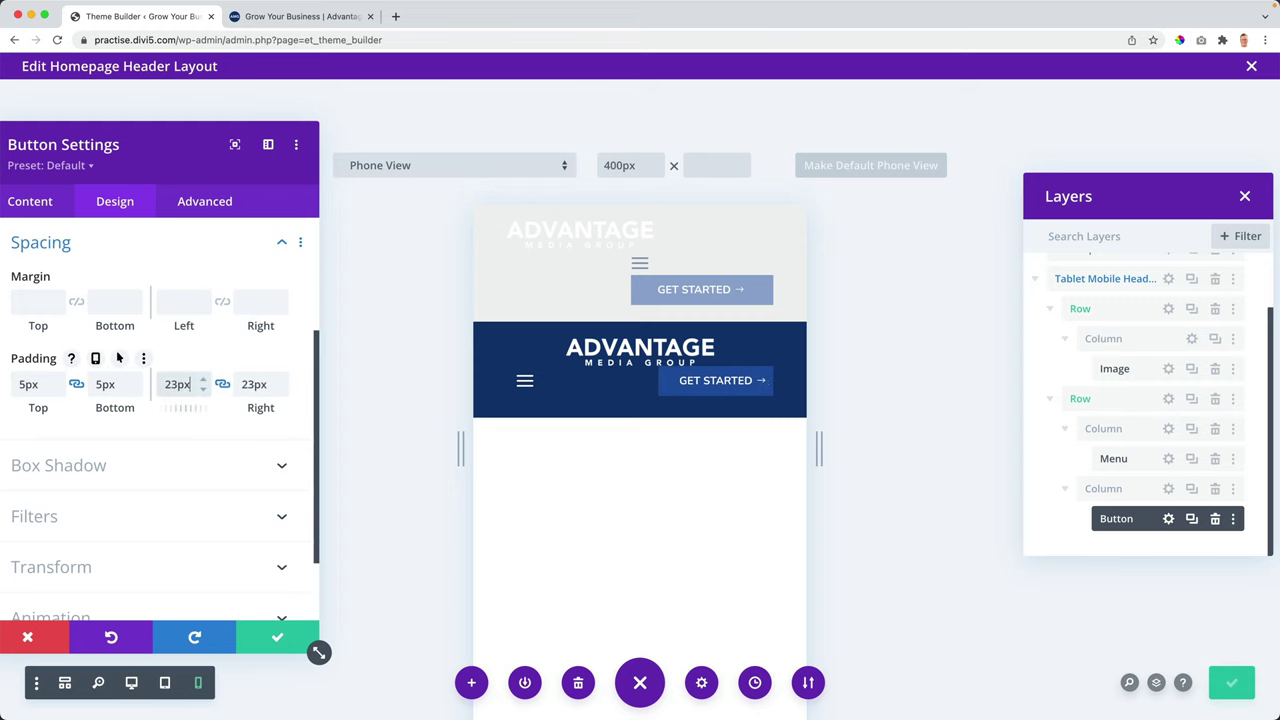
pyautogui.press('Up')
pyautogui.press('Up')
pyautogui.press('Up')
pyautogui.press('Up')
pyautogui.press('Up')
pyautogui.press('Up')
pyautogui.press('Up')
pyautogui.press('Up')
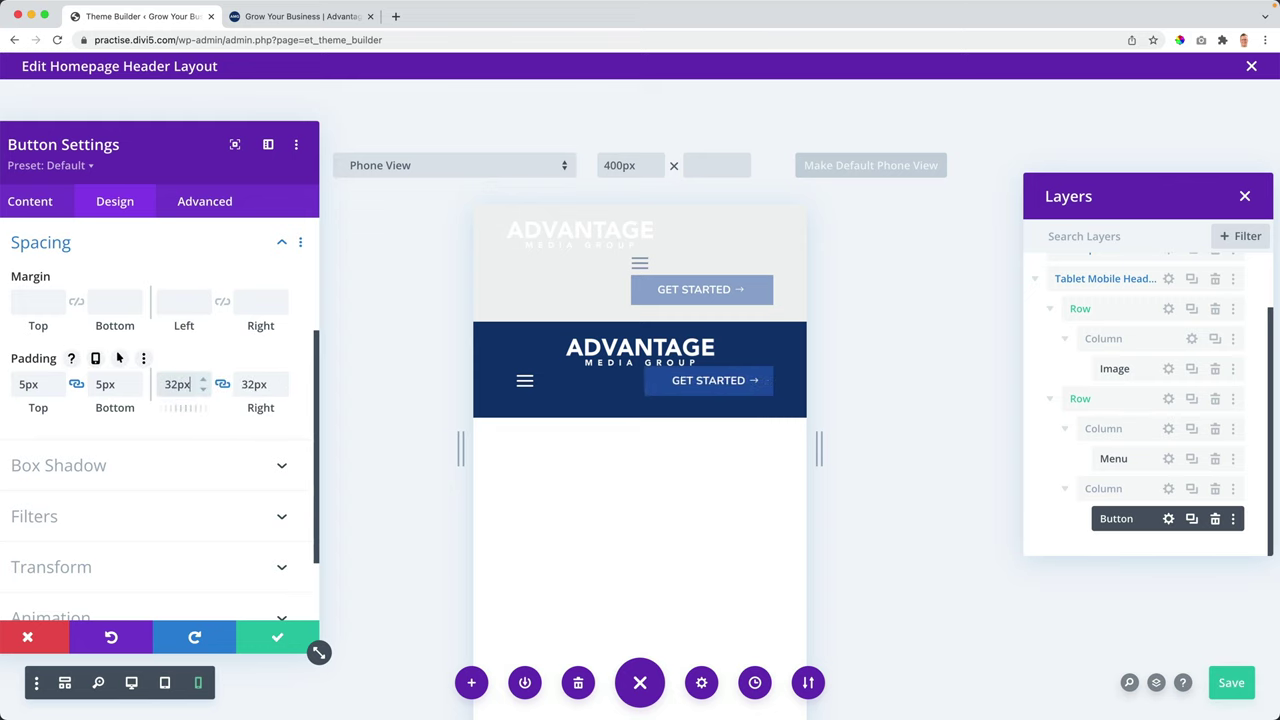
pyautogui.press('Down')
pyautogui.press('Down')
# Step: Unlink the button's horizontal padding, set right to 40px and left to 19px, and save the header layout
pyautogui.click(222, 384)
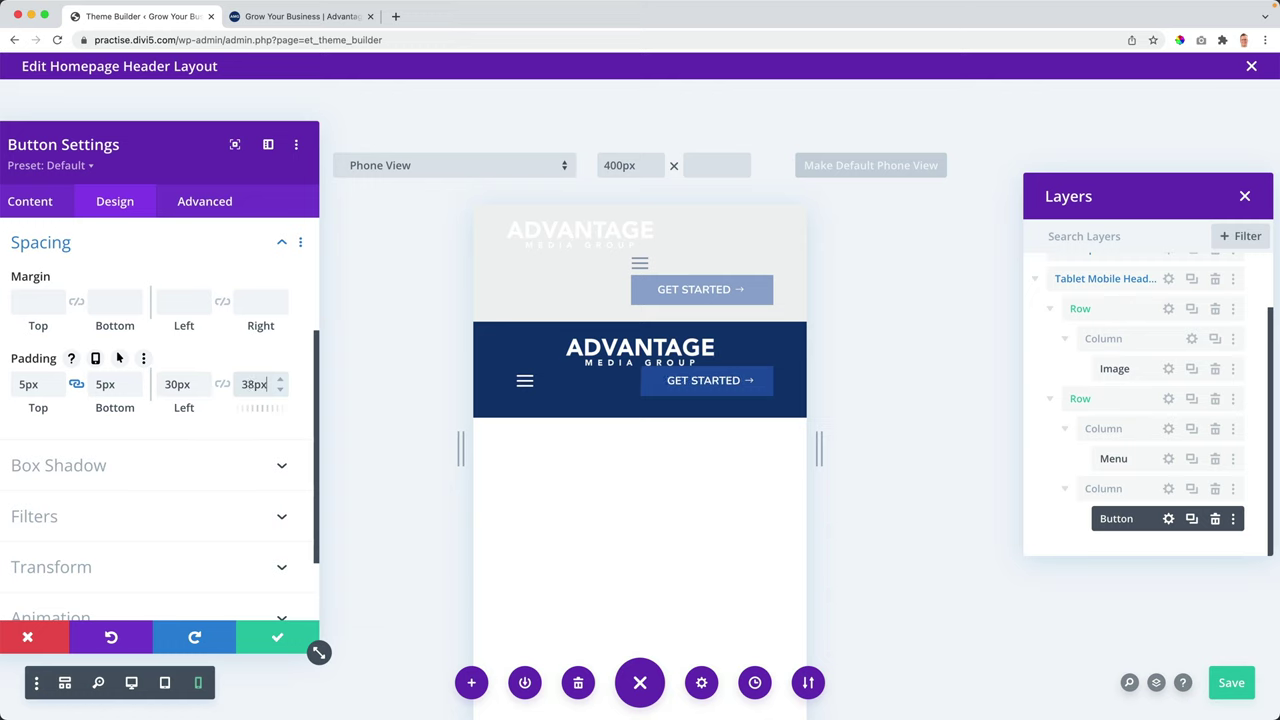
pyautogui.press('Up')
pyautogui.press('Up')
pyautogui.click(190, 384)
pyautogui.press('Down')
pyautogui.press('Down')
pyautogui.press('Down')
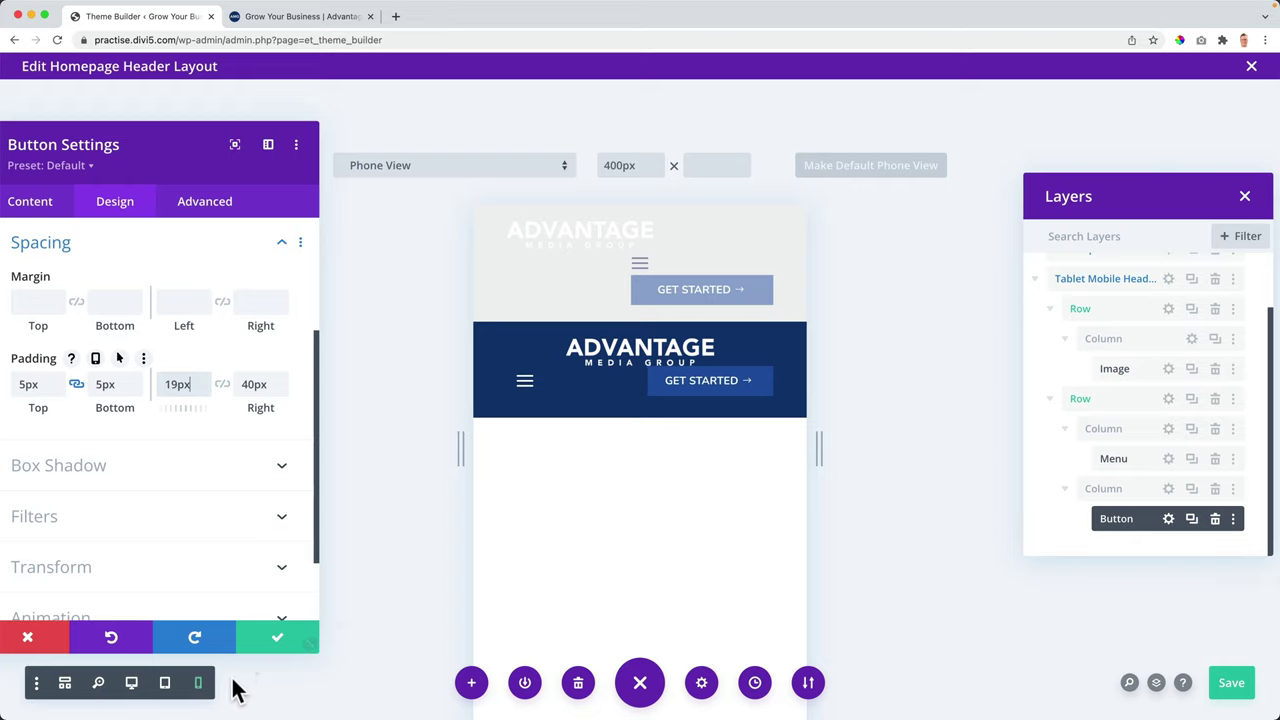
pyautogui.click(257, 638)
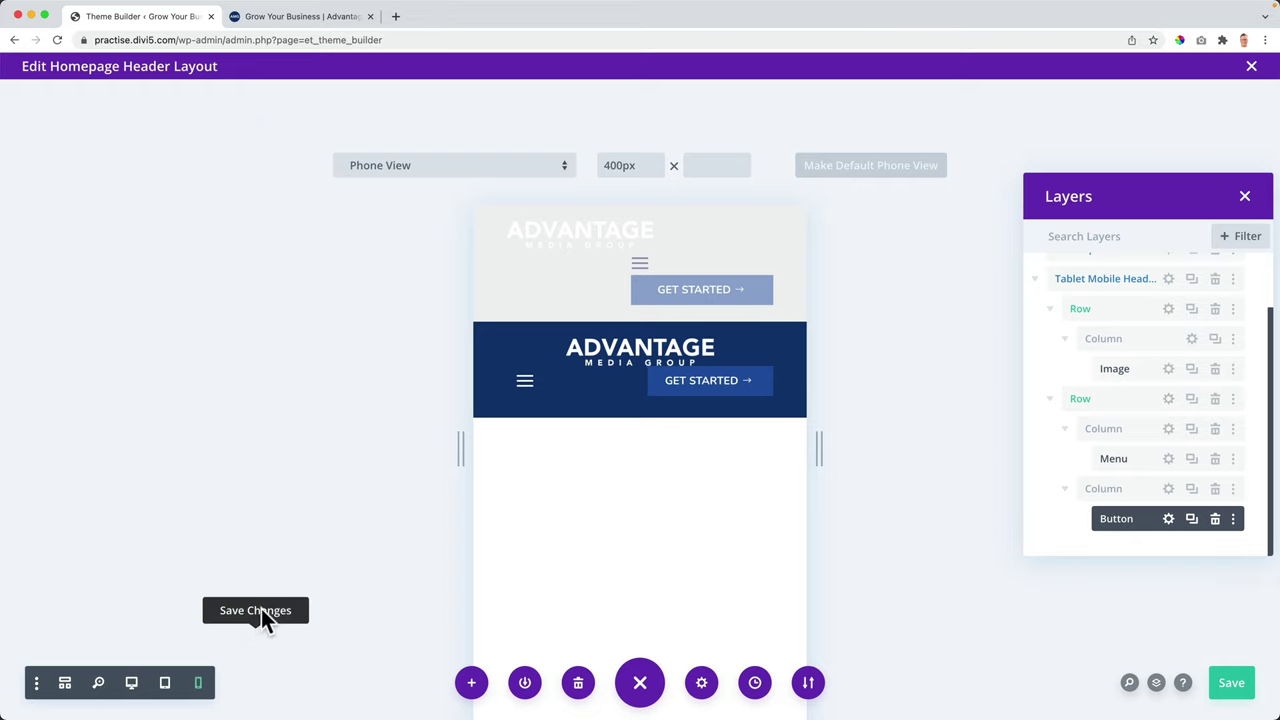
pyautogui.press('super+s')
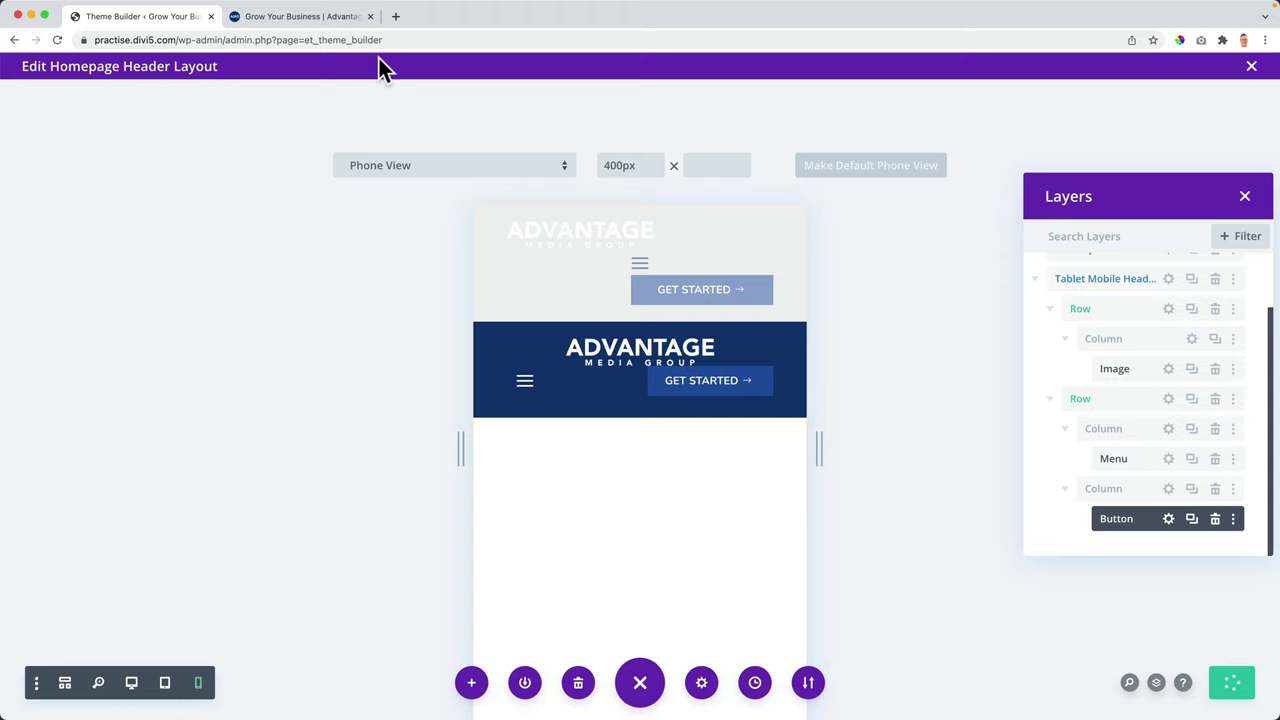
# Step: Check the header on the live homepage at phone width, then restore the full browser width
pyautogui.click(310, 16)
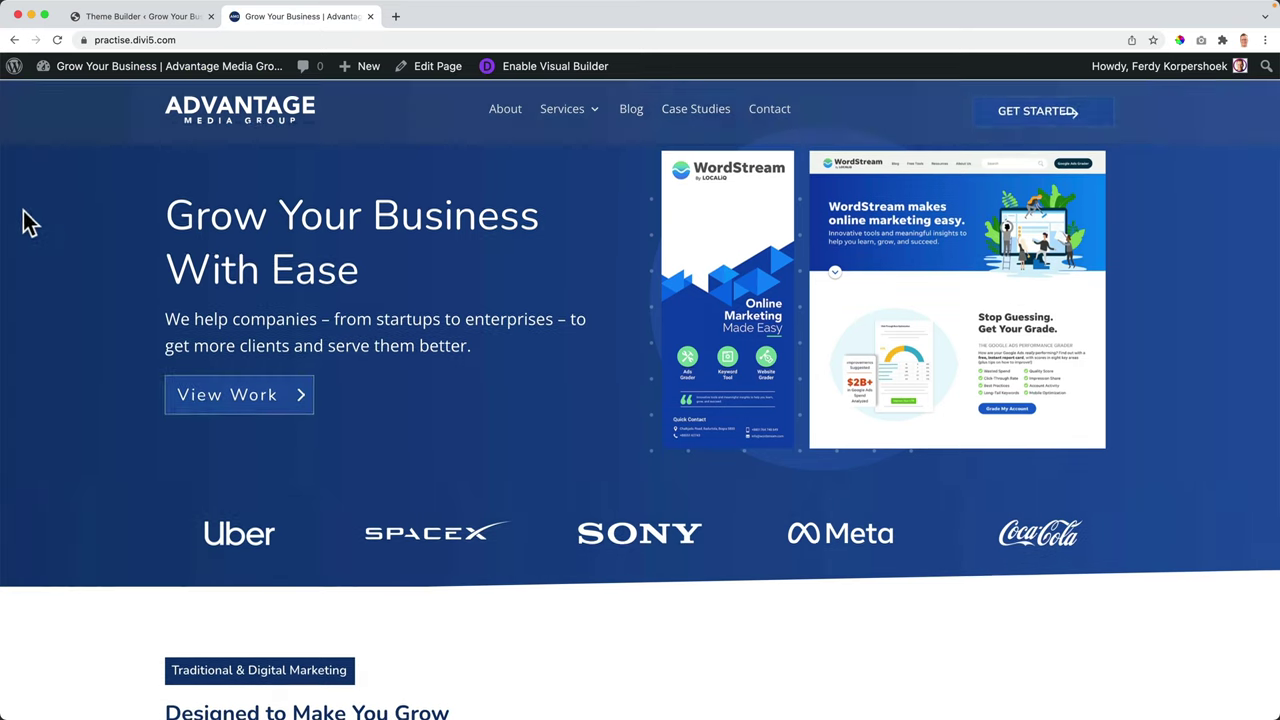
pyautogui.moveTo(51, 206); pyautogui.dragTo(1046, 181)
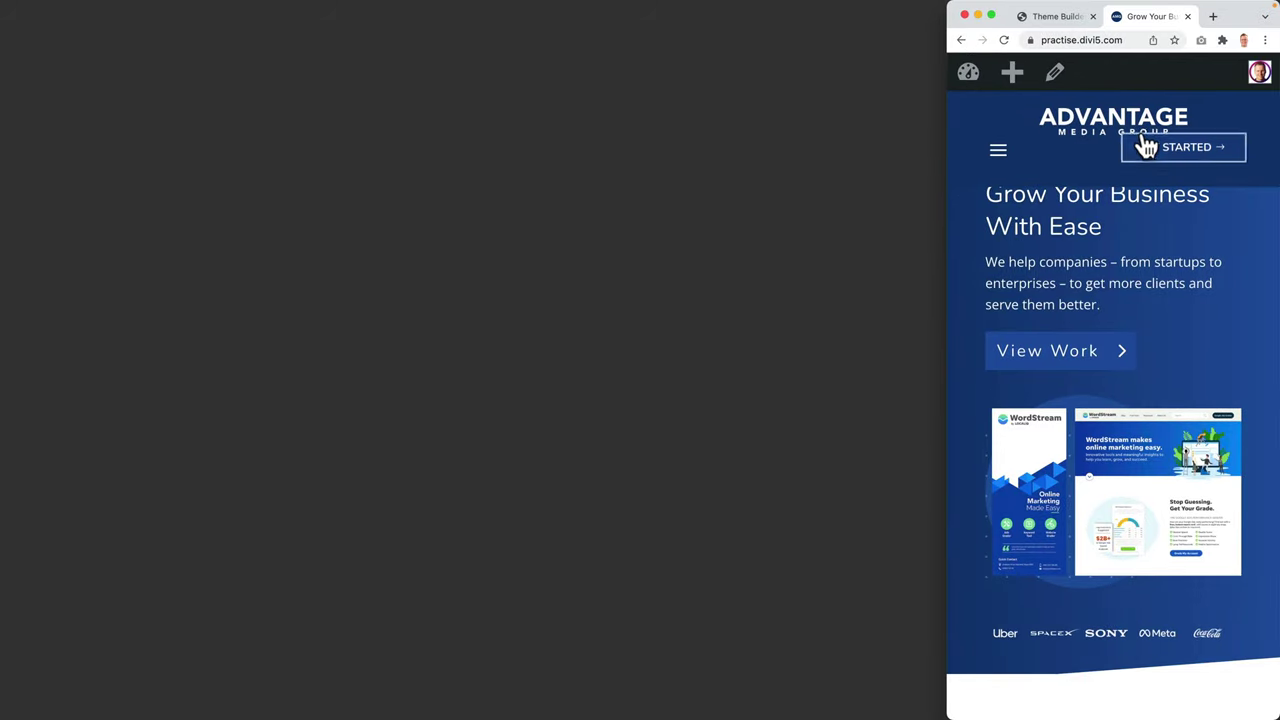
pyautogui.moveTo(946, 175); pyautogui.dragTo(30, 200)
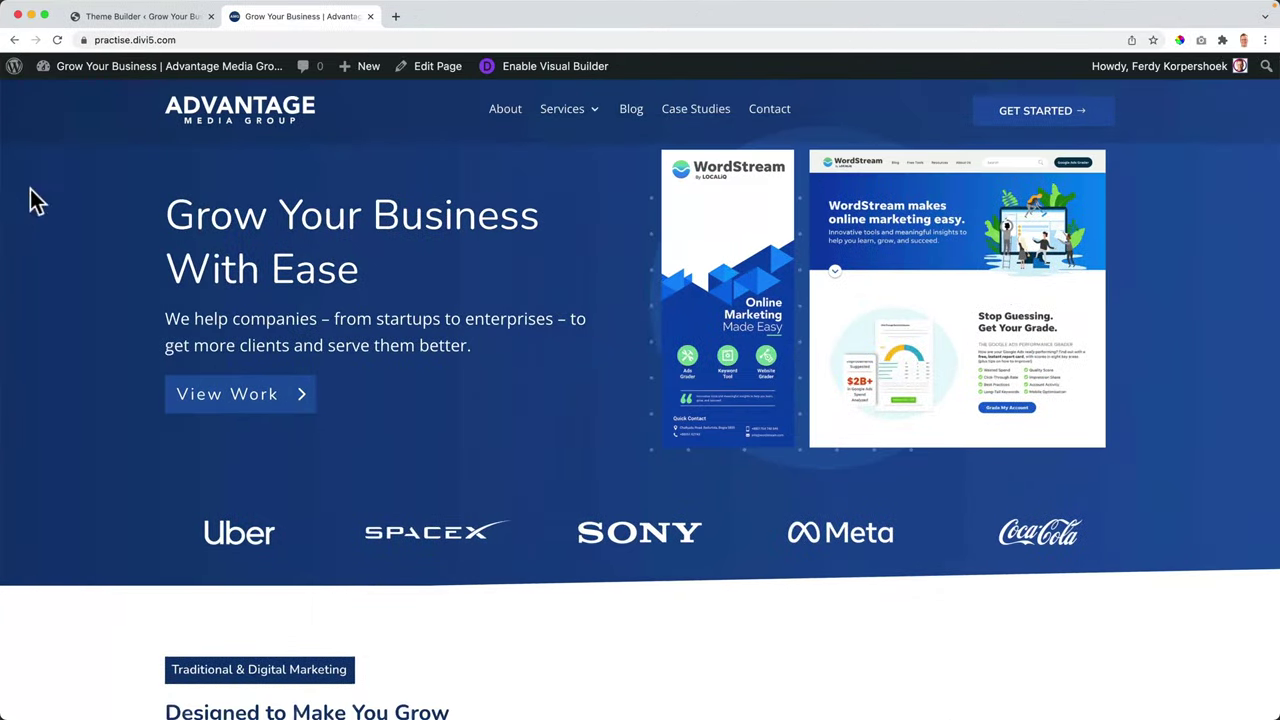
# Step: Return to the Theme Builder and set a phone-specific top padding of 10px on the row holding the menu and button
pyautogui.click(200, 22)
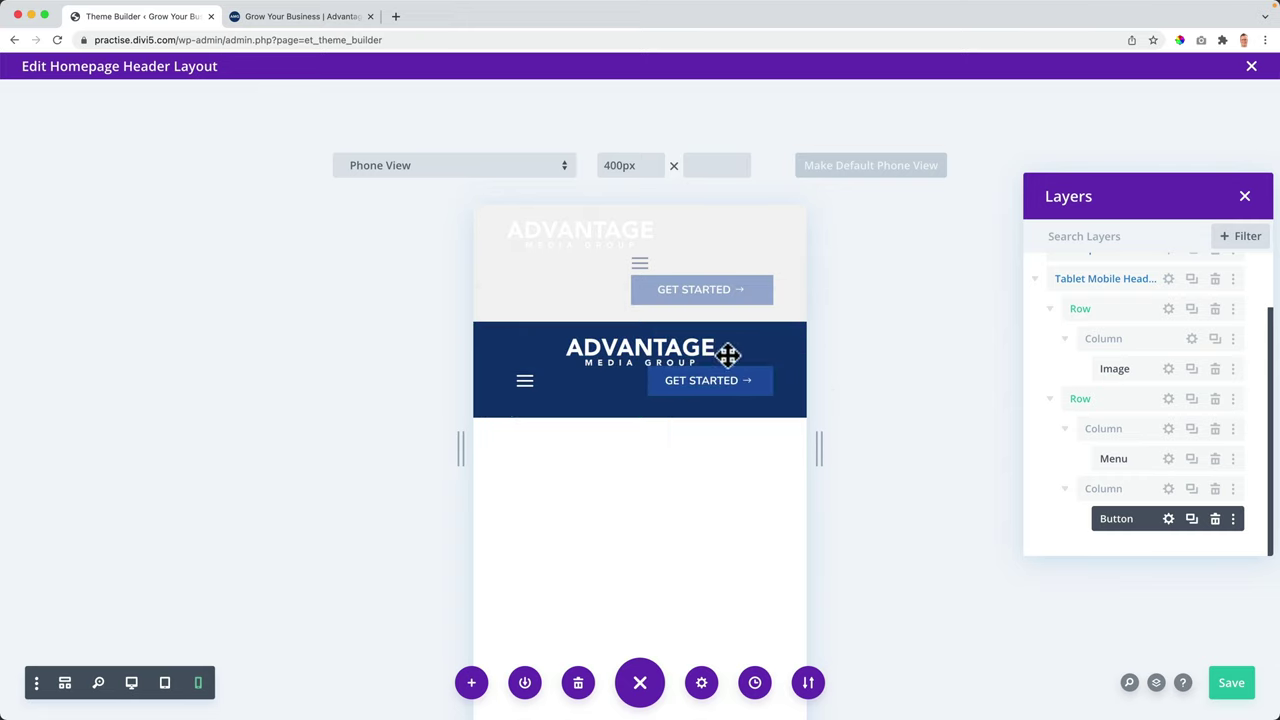
pyautogui.click(679, 353)
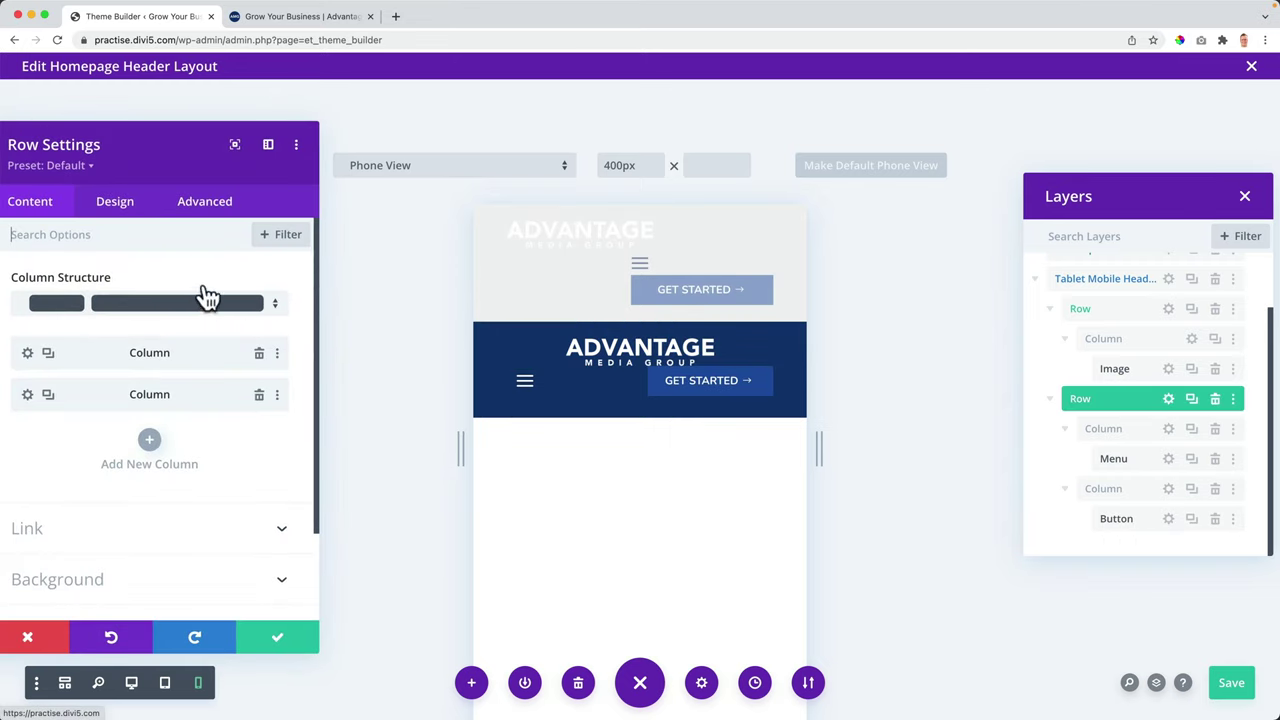
pyautogui.click(110, 203)
pyautogui.click(76, 340)
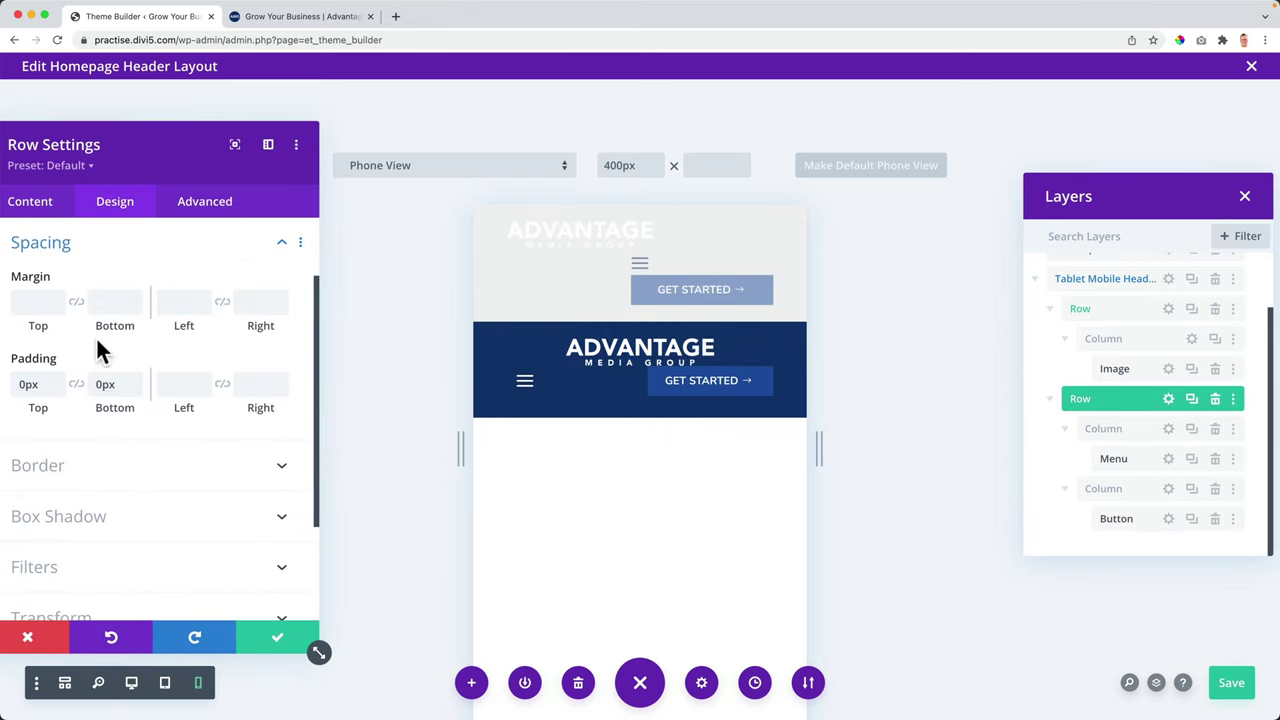
pyautogui.click(96, 359)
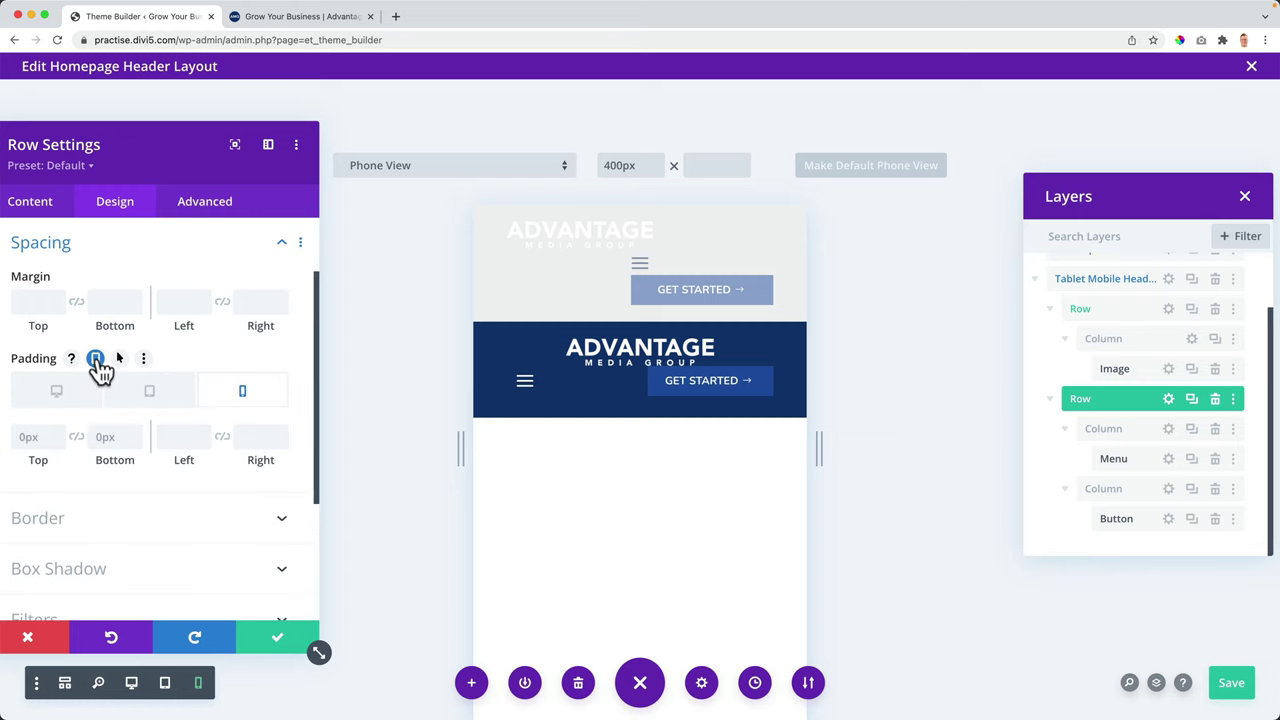
pyautogui.click(33, 440)
pyautogui.press('Up')
pyautogui.press('Up')
pyautogui.press('Up')
pyautogui.press('Up')
pyautogui.press('Up')
pyautogui.press('Up')
pyautogui.press('Up')
pyautogui.press('Up')
pyautogui.press('Up')
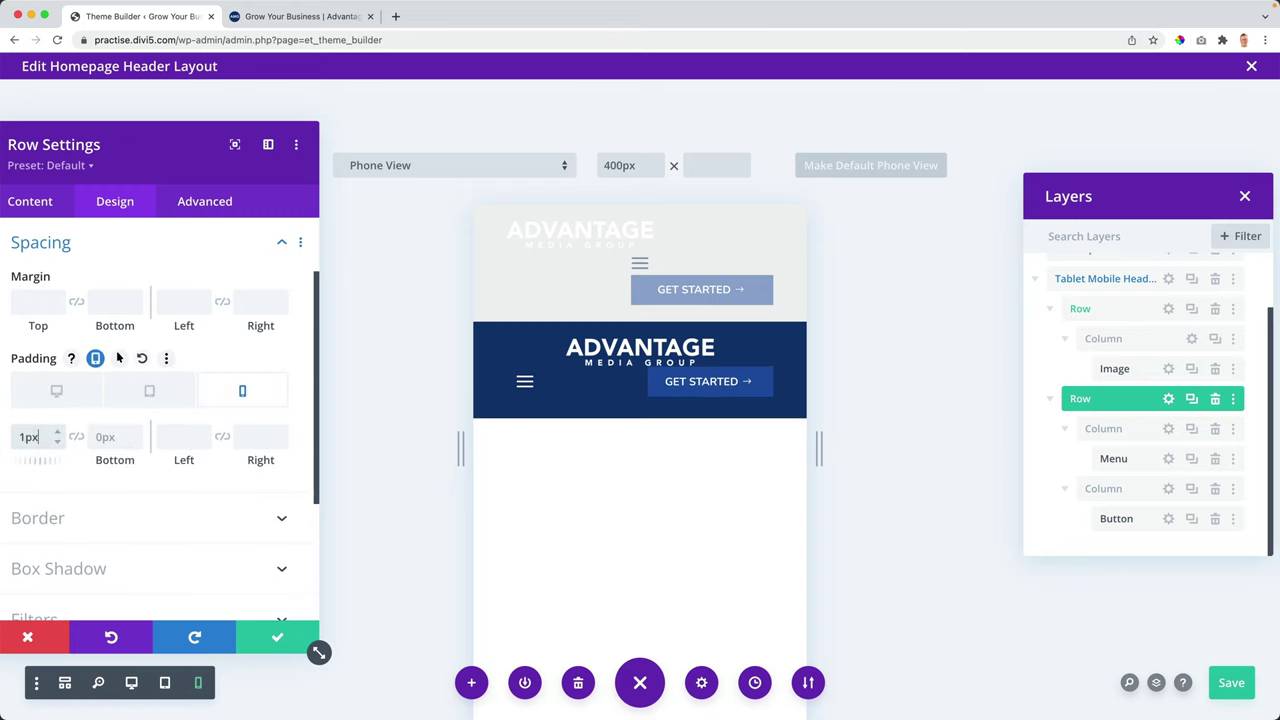
pyautogui.press('Up')
pyautogui.press('Up')
pyautogui.press('Up')
pyautogui.press('Up')
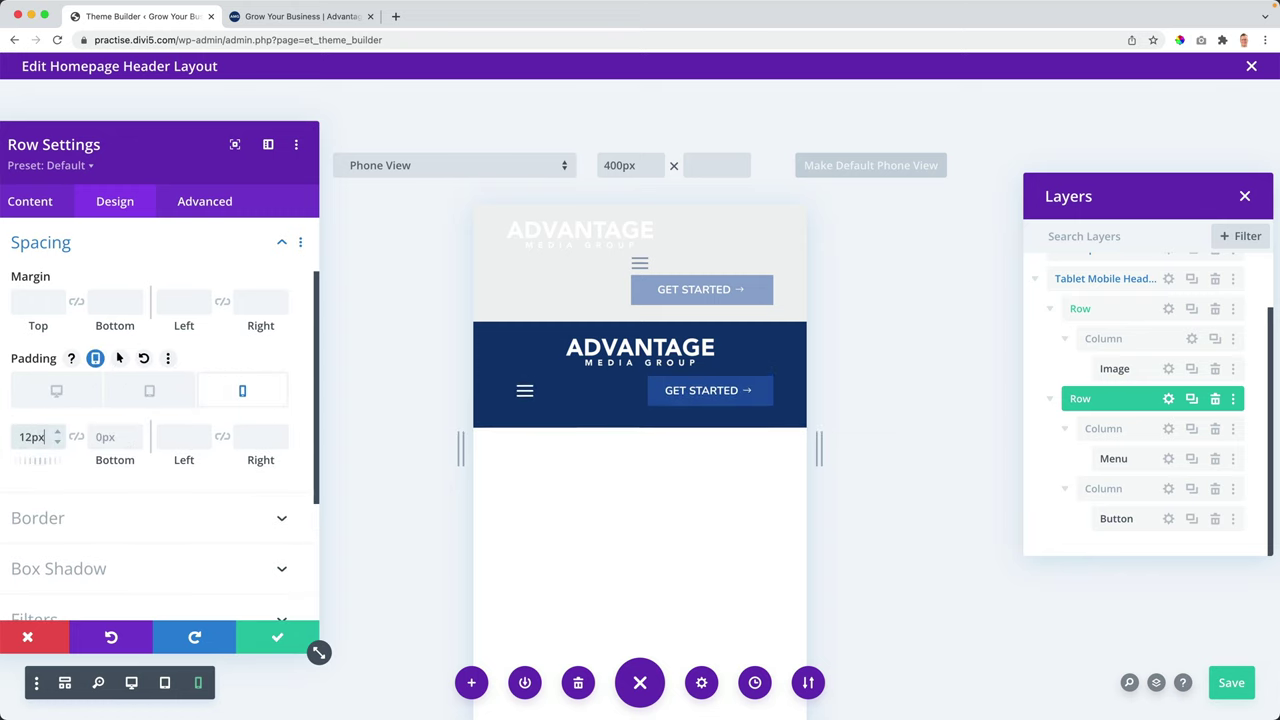
pyautogui.press('Down')
pyautogui.press('Down')
pyautogui.press('Down')
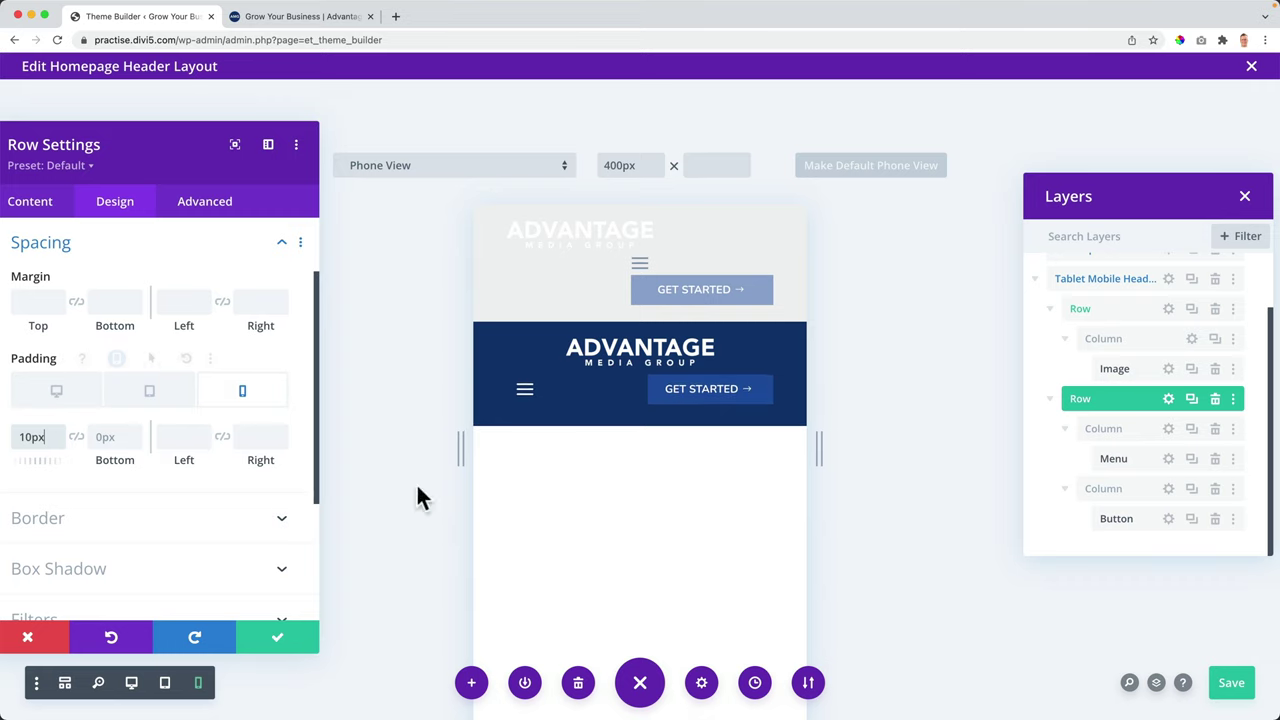
pyautogui.click(275, 642)
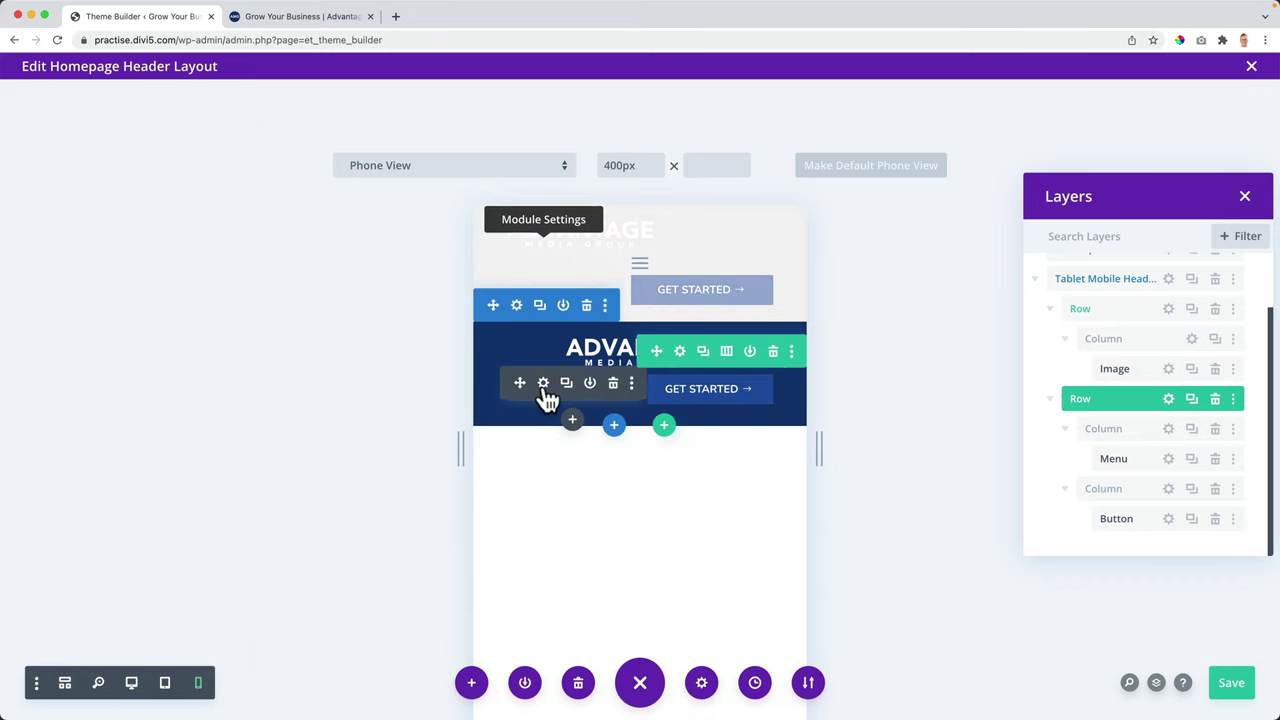
# Step: Examine the mobile menu module's dropdown and mobile menu color options with the hamburger menu expanded
pyautogui.click(545, 392)
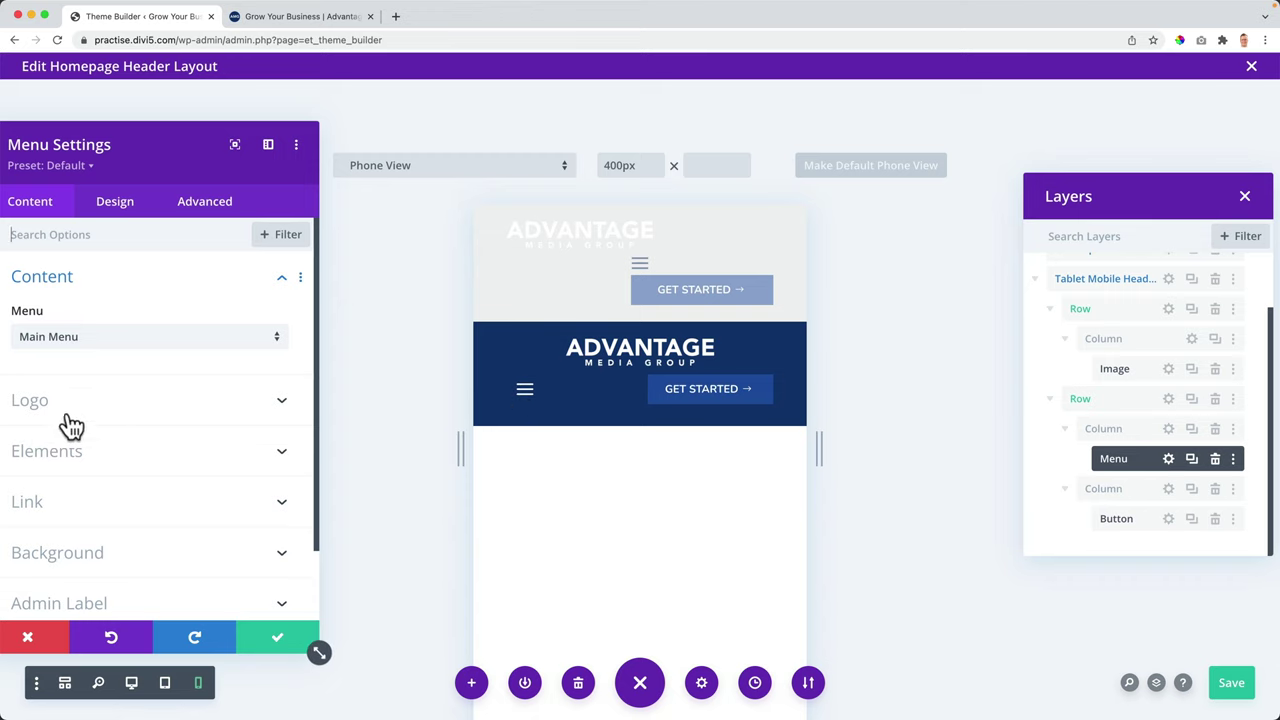
pyautogui.scroll(-2, 118, 397)
pyautogui.scroll(2, 117, 398)
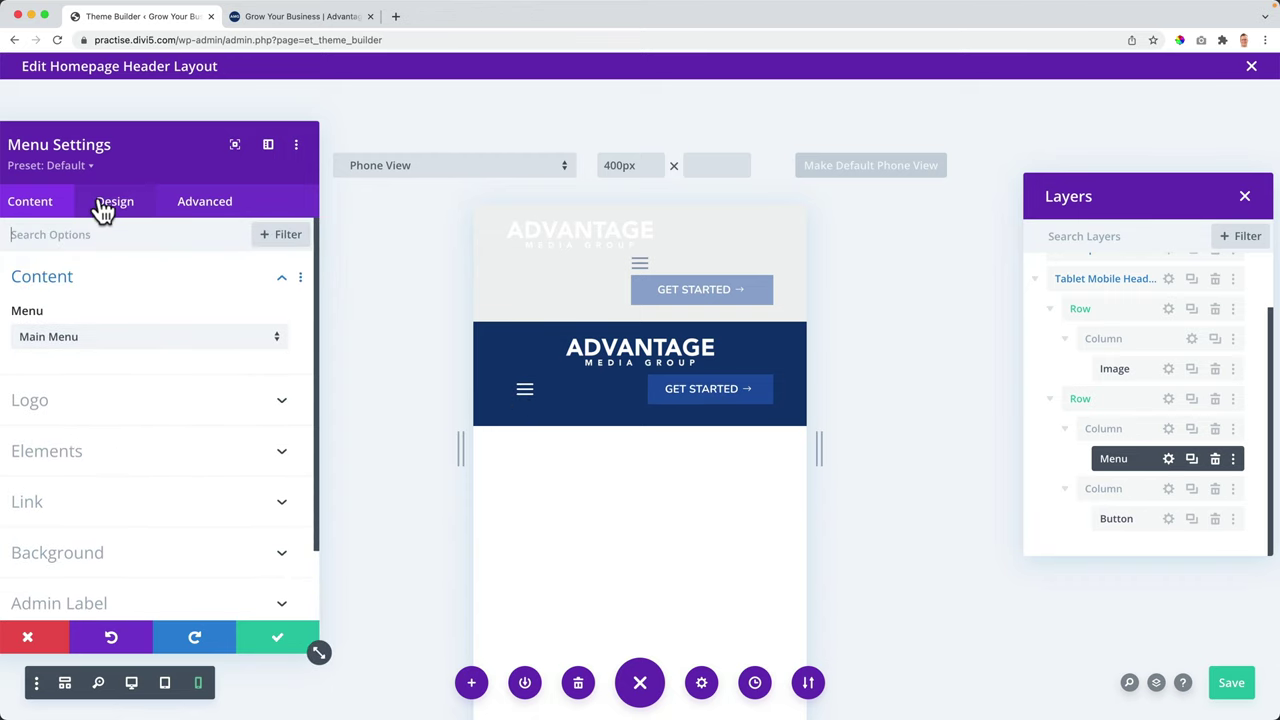
pyautogui.click(110, 204)
pyautogui.click(95, 388)
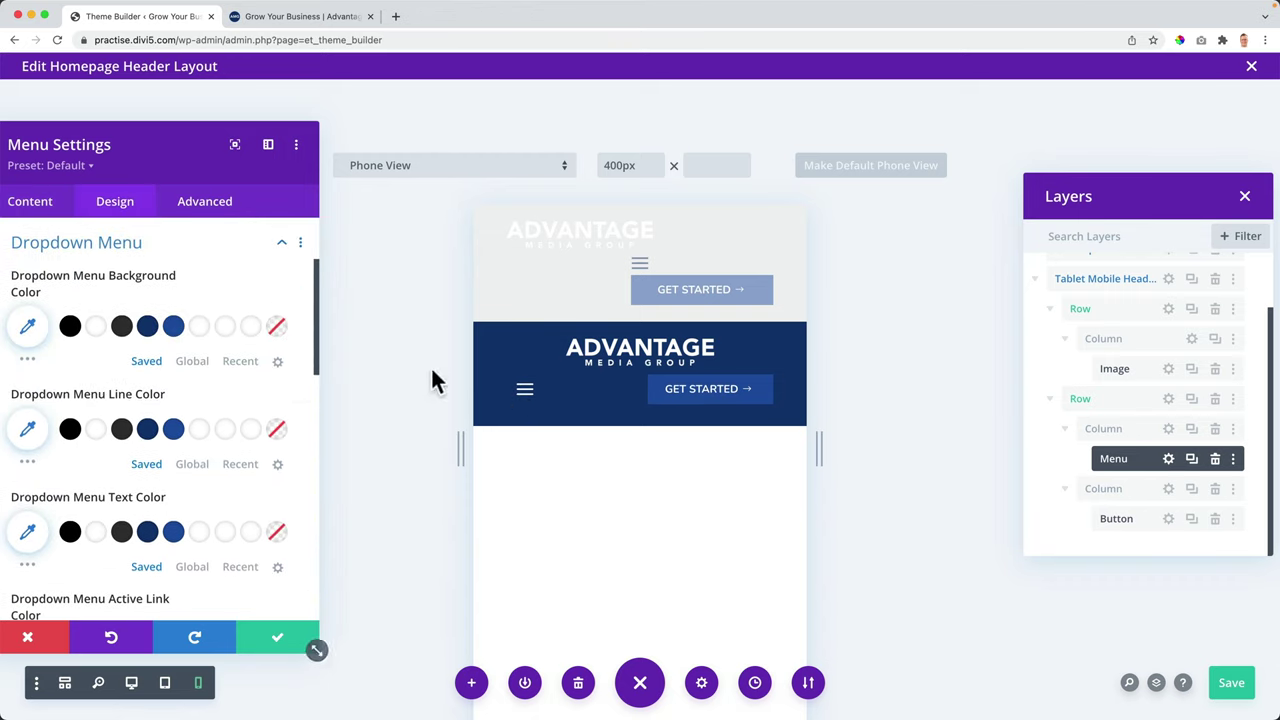
pyautogui.click(525, 395)
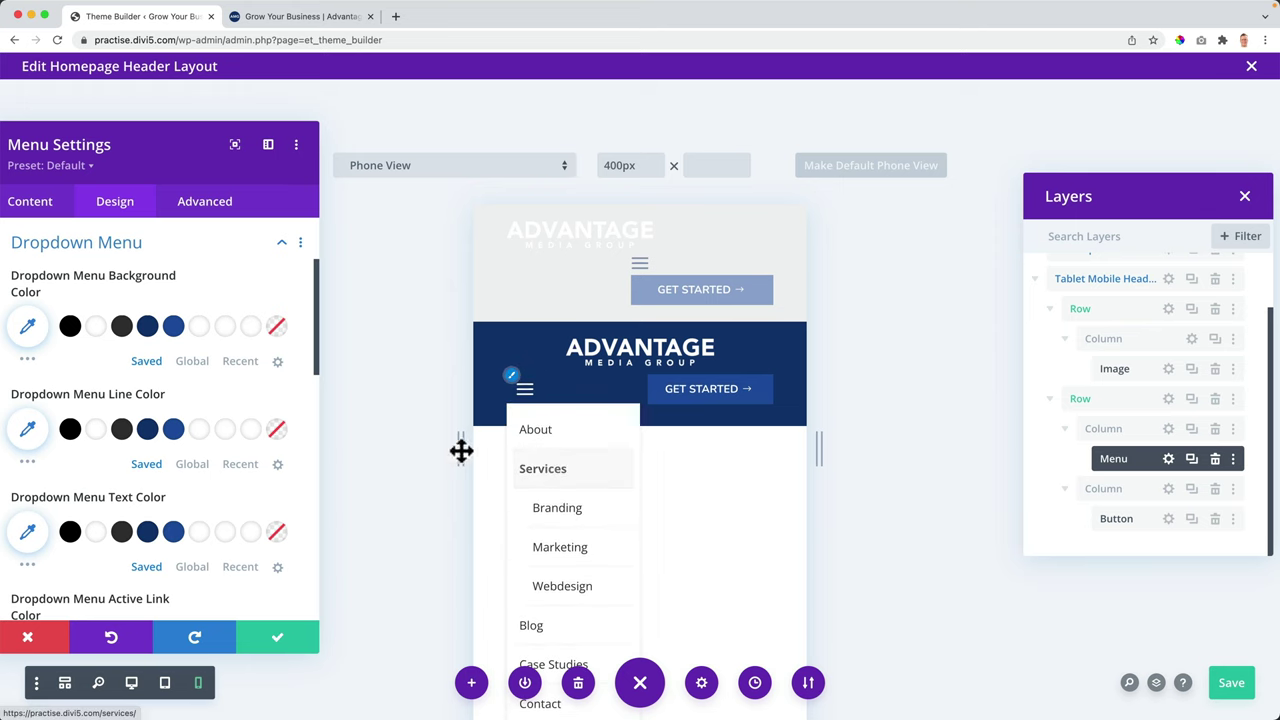
pyautogui.scroll(-2, 100, 406)
pyautogui.scroll(-7, 100, 400)
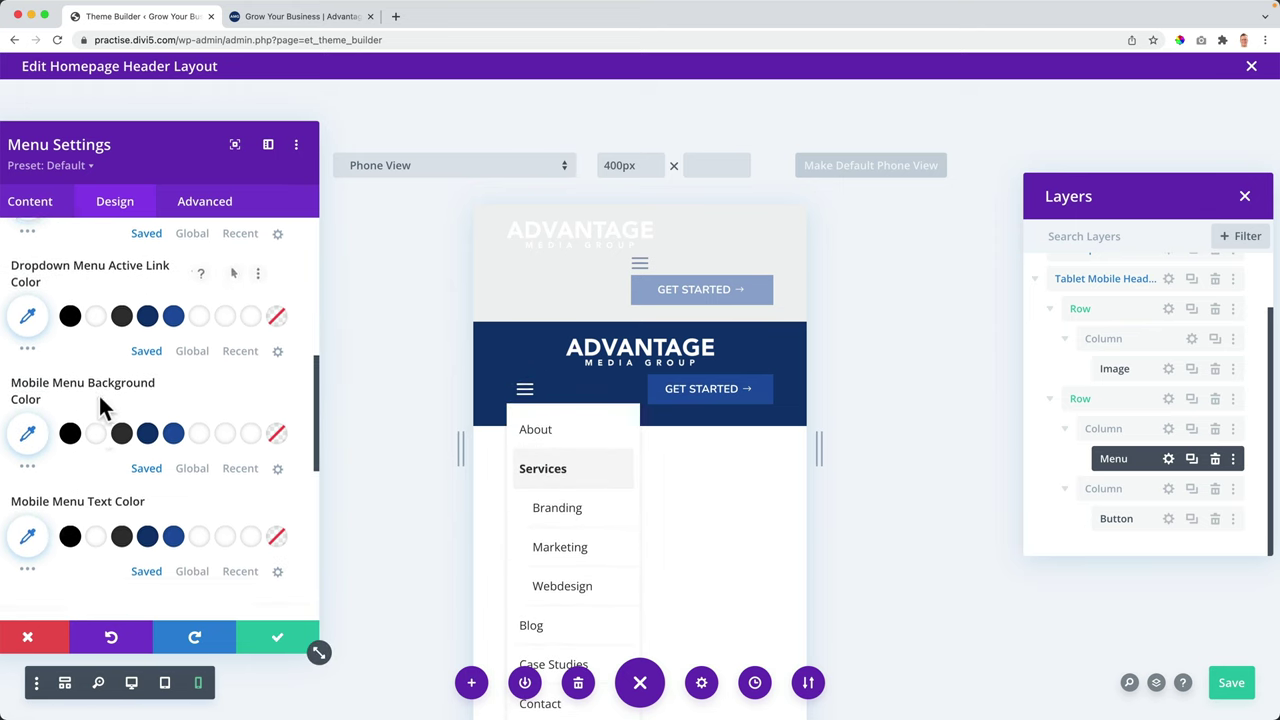
pyautogui.scroll(6, 100, 400)
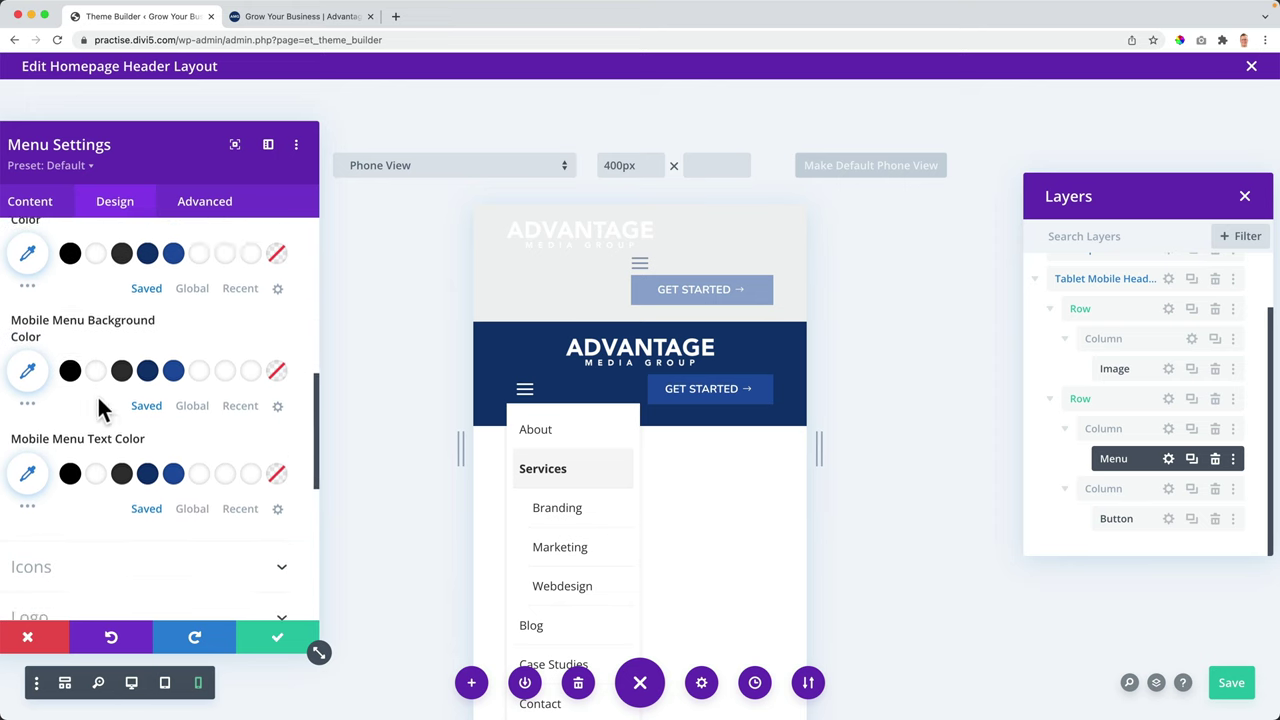
pyautogui.scroll(4, 100, 406)
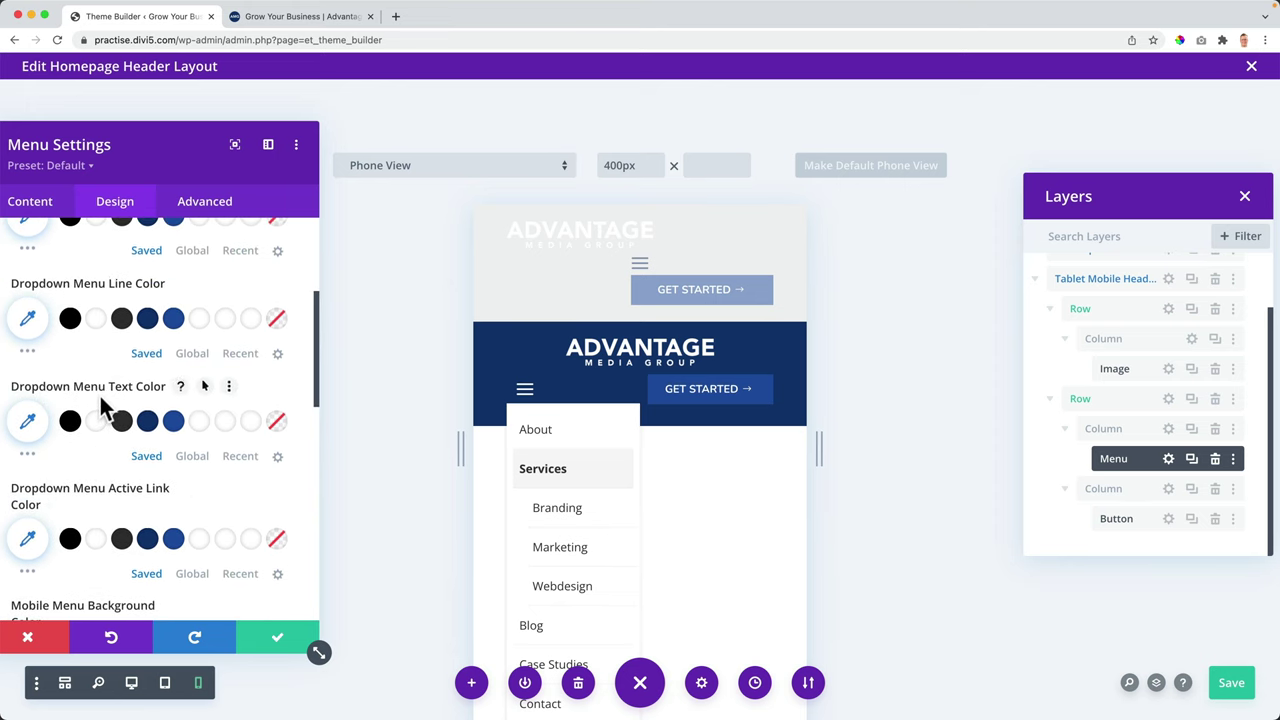
pyautogui.scroll(1, 100, 405)
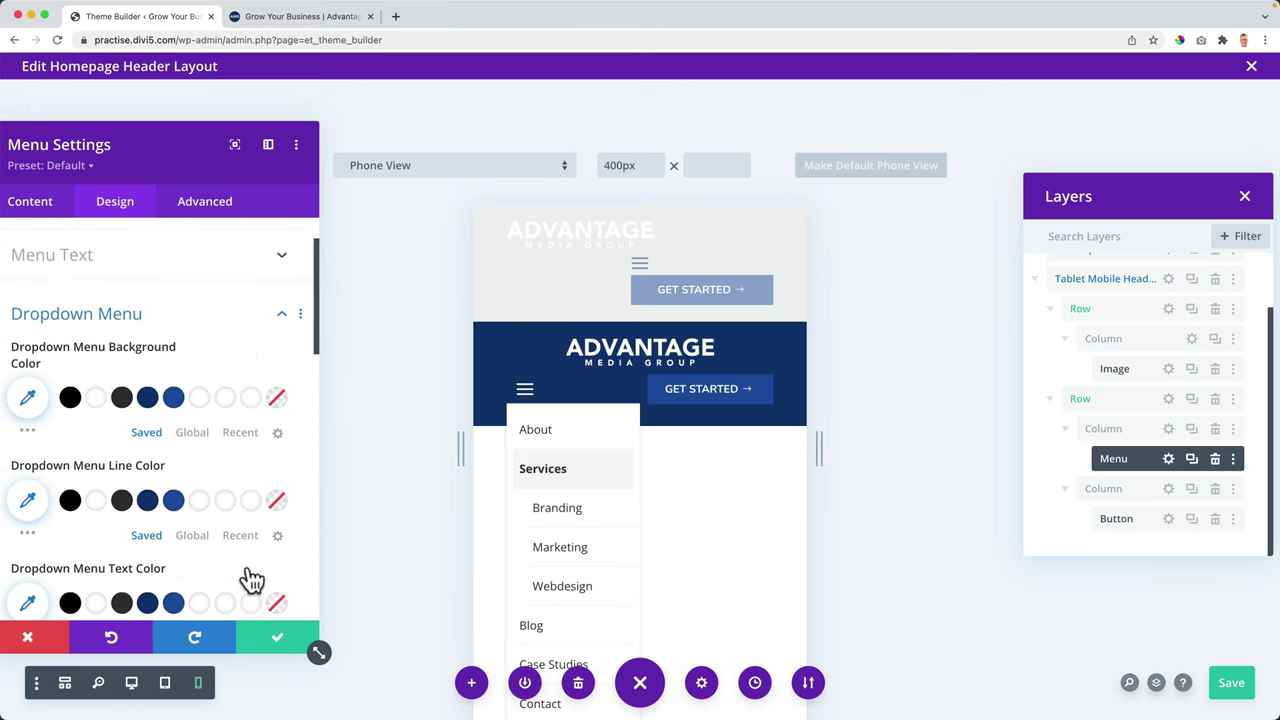
pyautogui.click(280, 640)
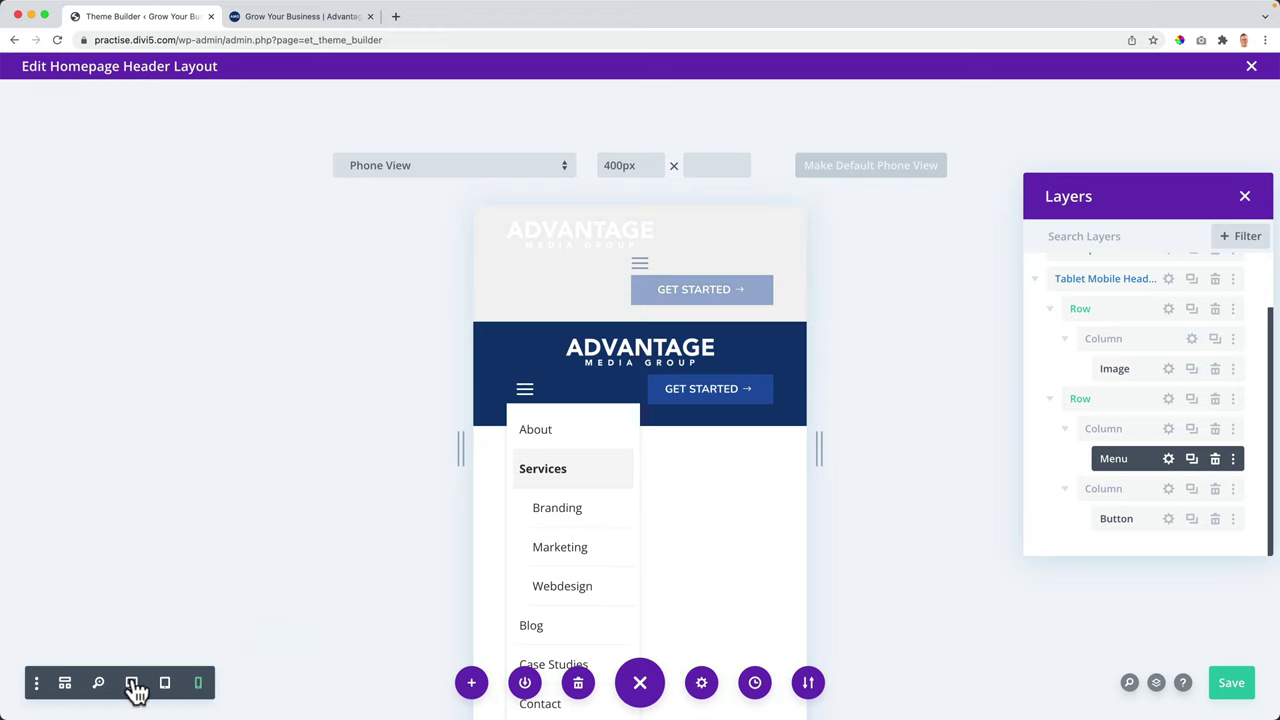
# Step: Save the header layout and review the live homepage's header at desktop width while moving through the page
pyautogui.hotkey('ctrl', 's')
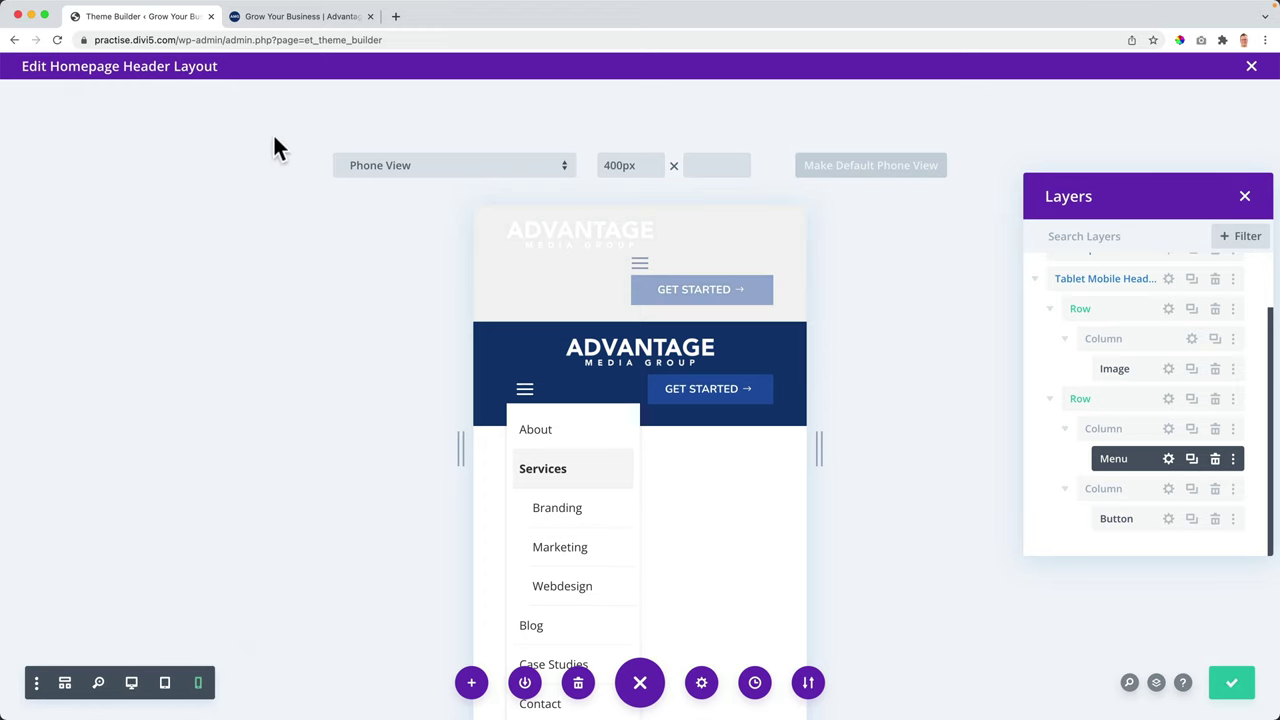
pyautogui.click(276, 17)
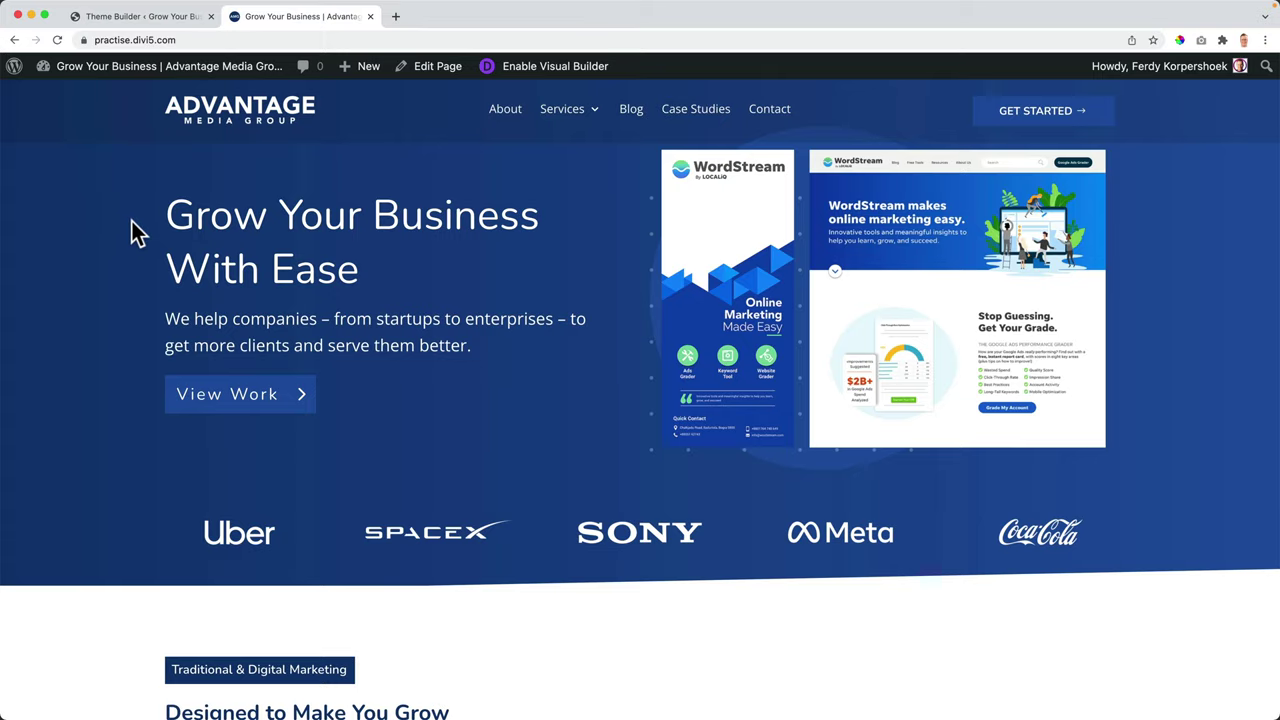
pyautogui.scroll(-7, 137, 232)
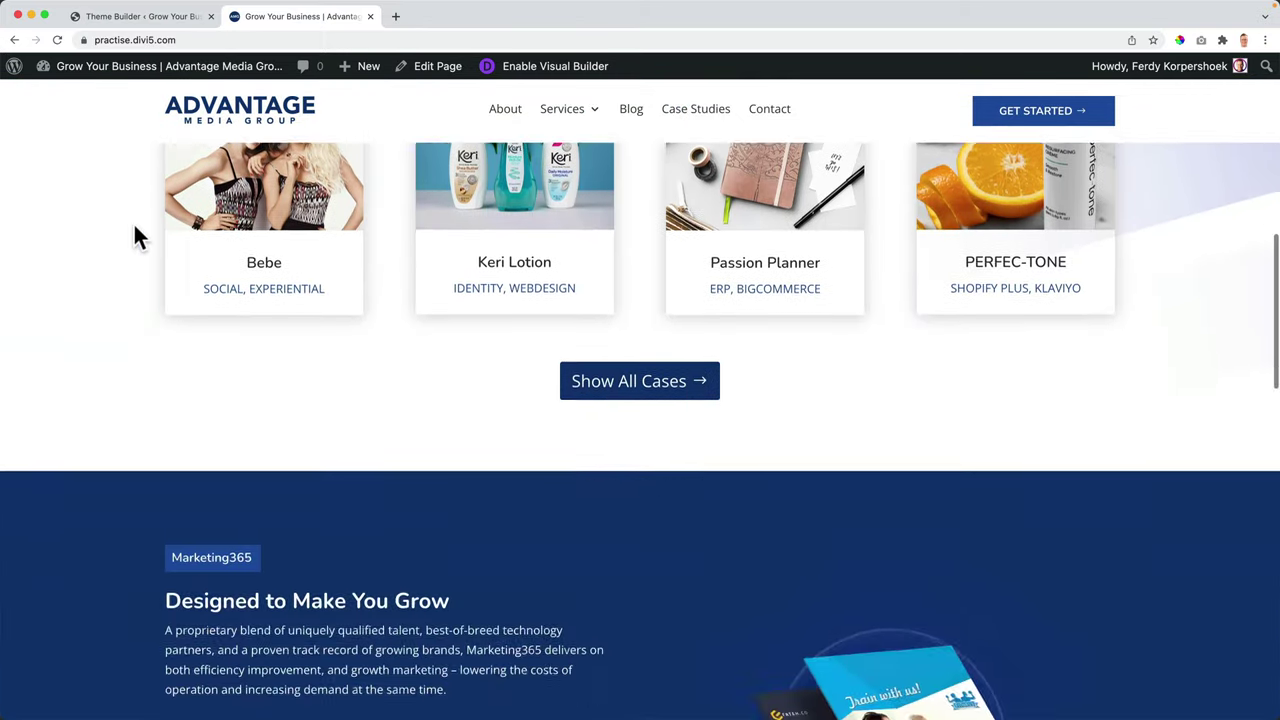
pyautogui.scroll(-10, 136, 235)
pyautogui.scroll(20, 136, 235)
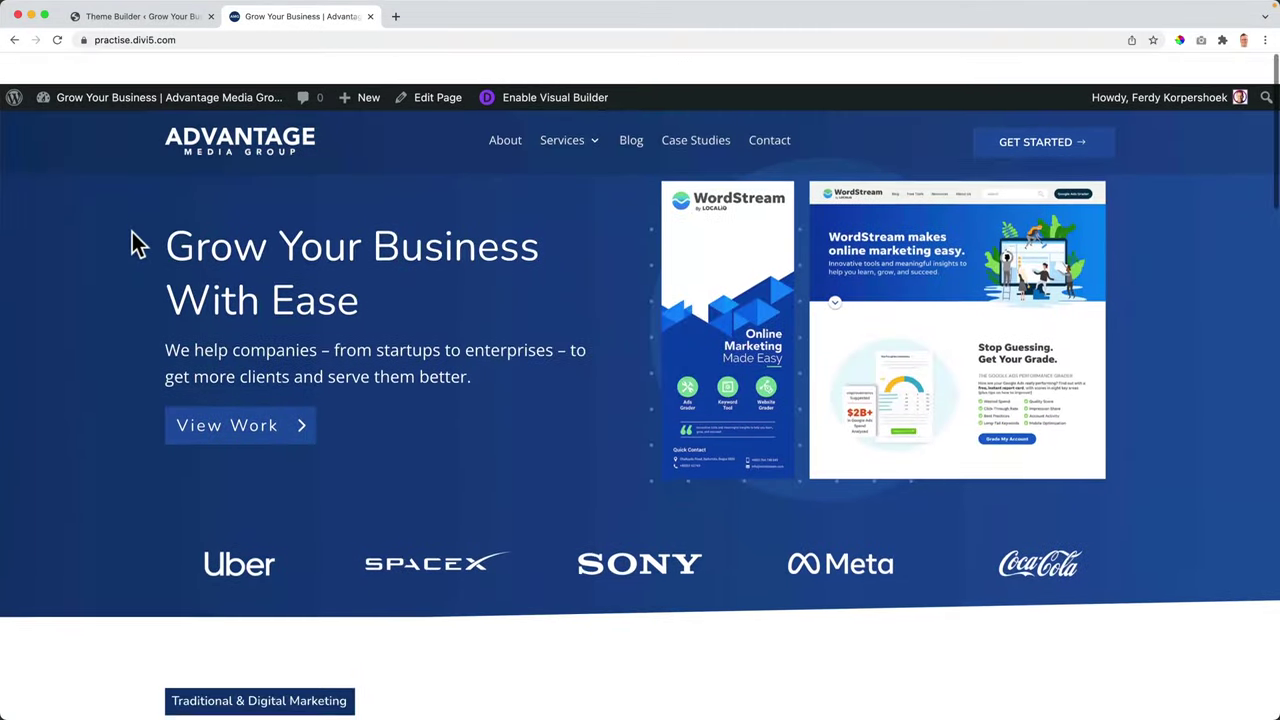
pyautogui.scroll(-2, 137, 245)
pyautogui.scroll(2, 137, 245)
pyautogui.scroll(-2, 140, 240)
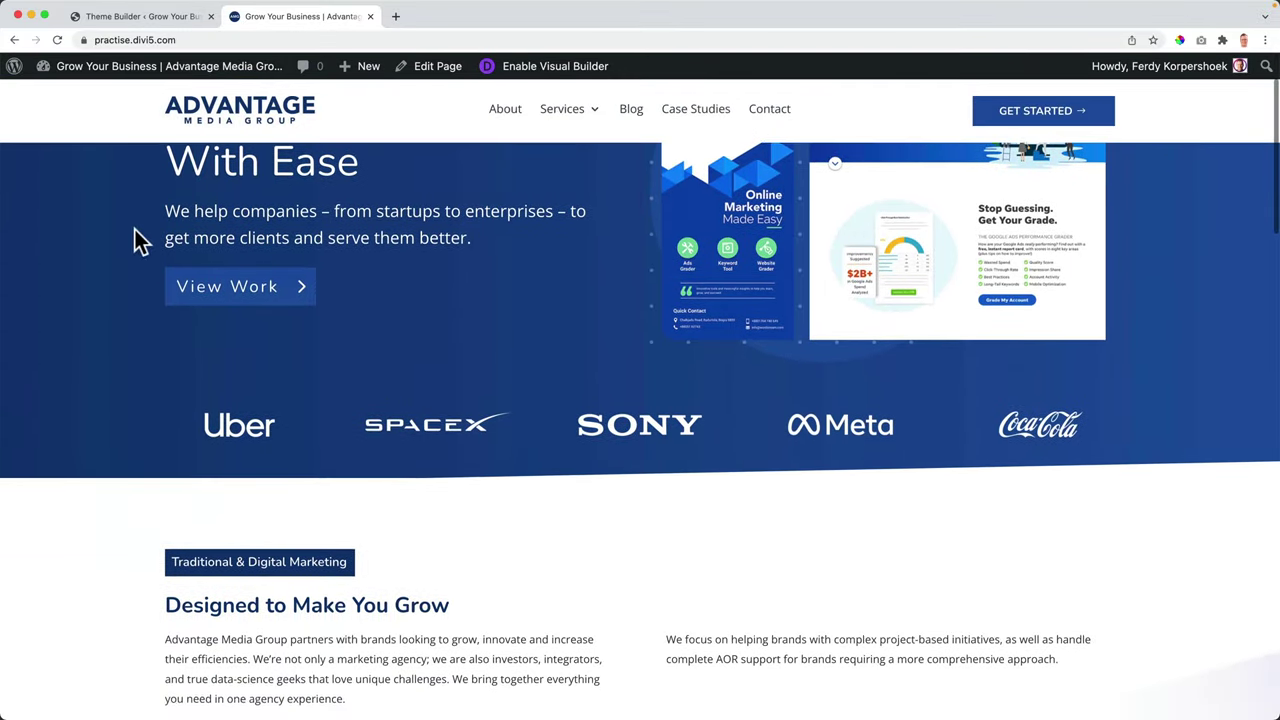
pyautogui.scroll(2, 137, 240)
# Step: Narrow the browser to tablet width and check the homepage's header and its hamburger menu
pyautogui.moveTo(89, 238); pyautogui.dragTo(715, 238)
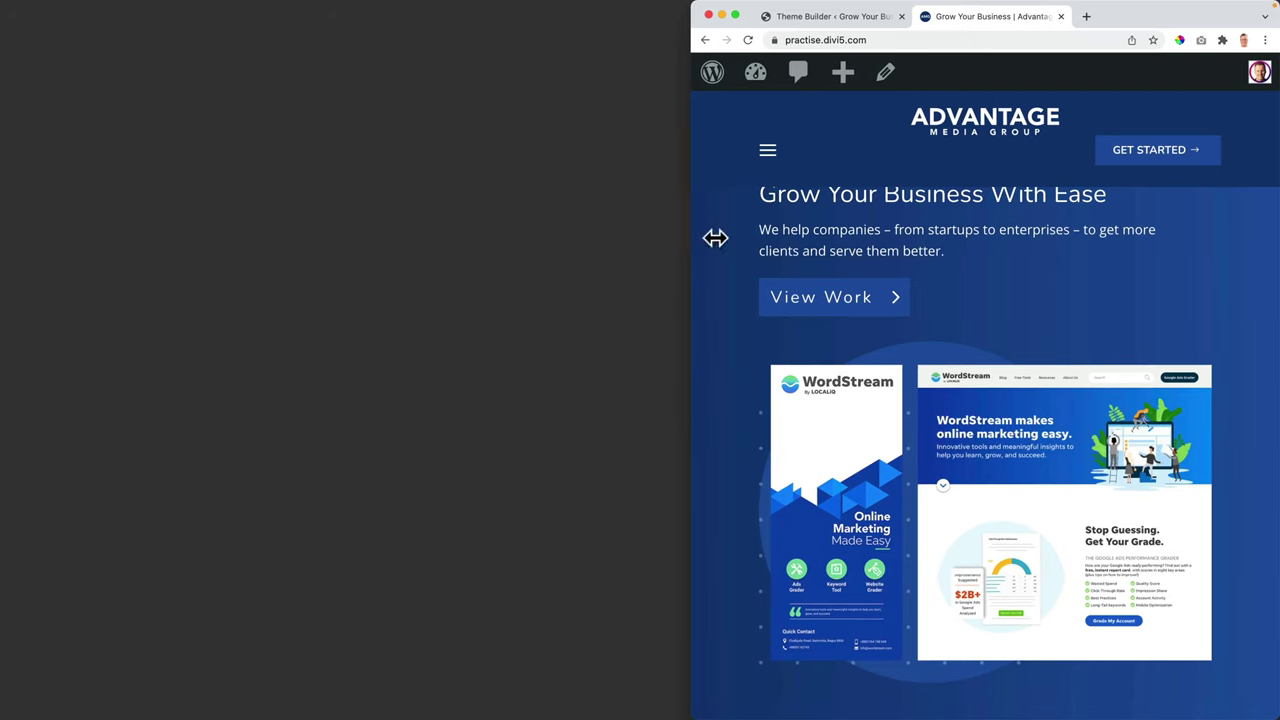
pyautogui.click(771, 156)
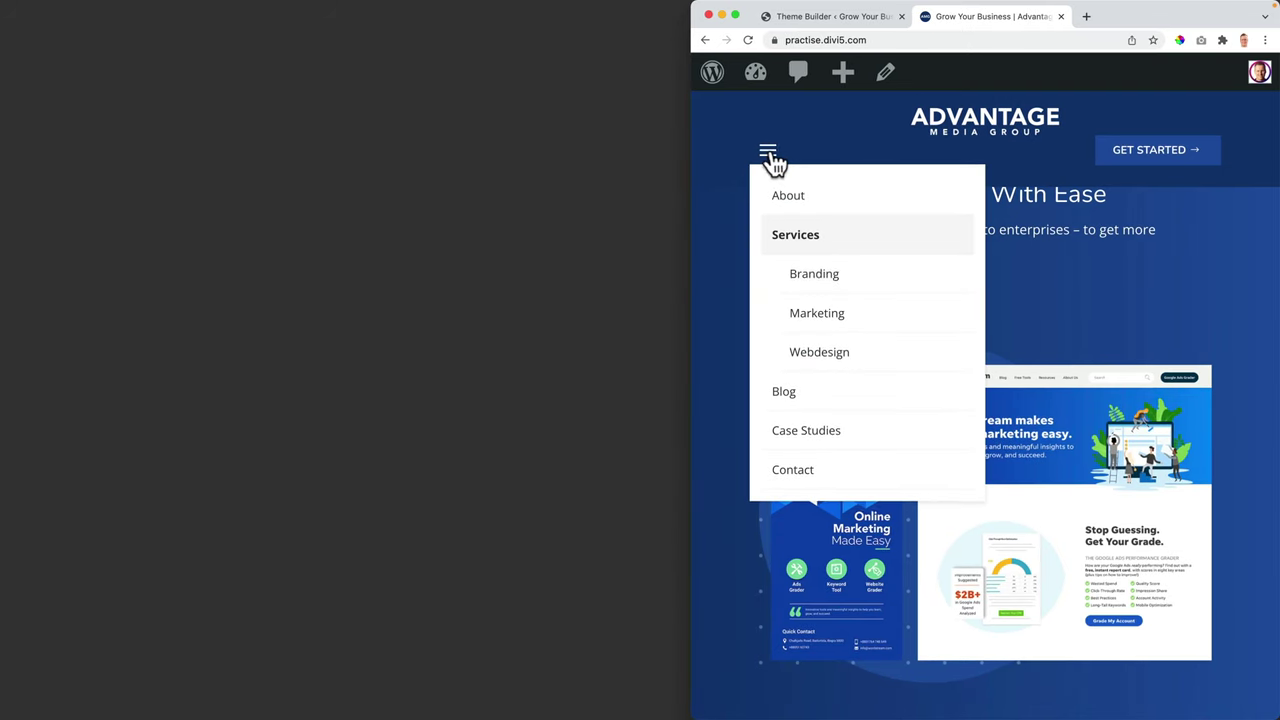
pyautogui.click(771, 156)
pyautogui.scroll(-5, 1036, 231)
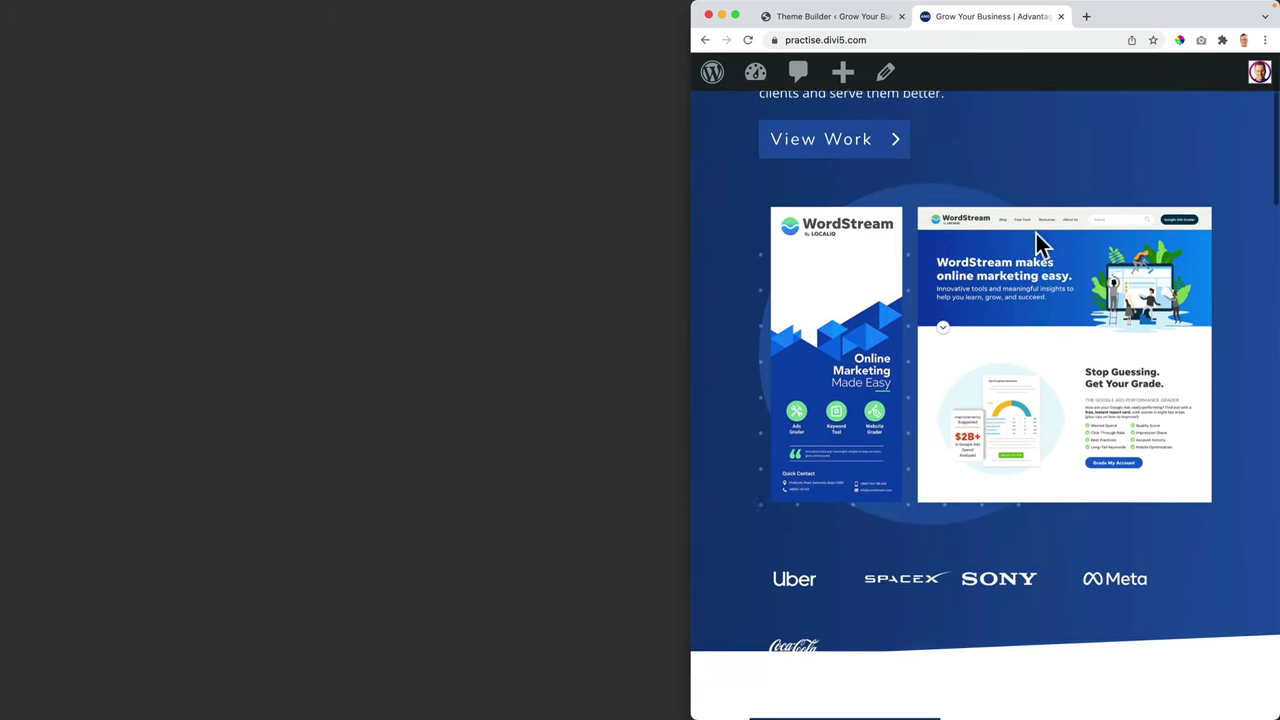
pyautogui.scroll(5, 965, 255)
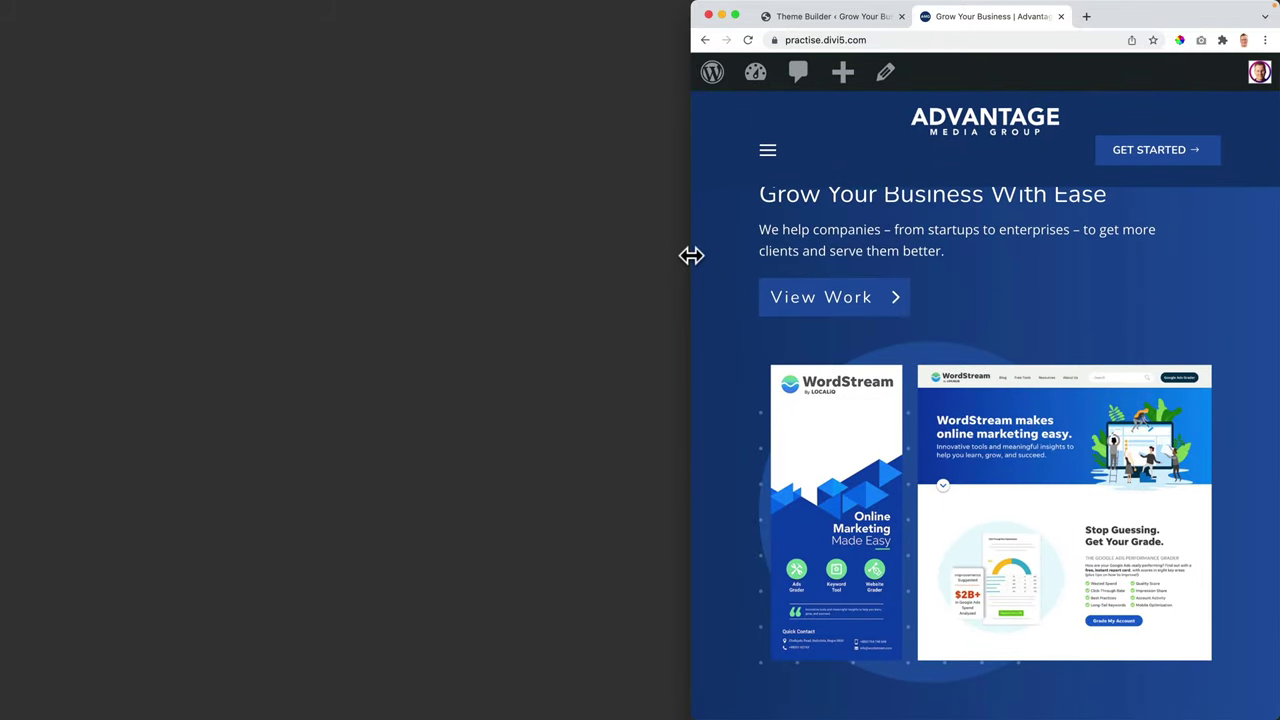
# Step: Check the live header at phone width, and set the logo row's phone bottom padding to 10px in the Theme Builder
pyautogui.moveTo(691, 255); pyautogui.dragTo(988, 242)
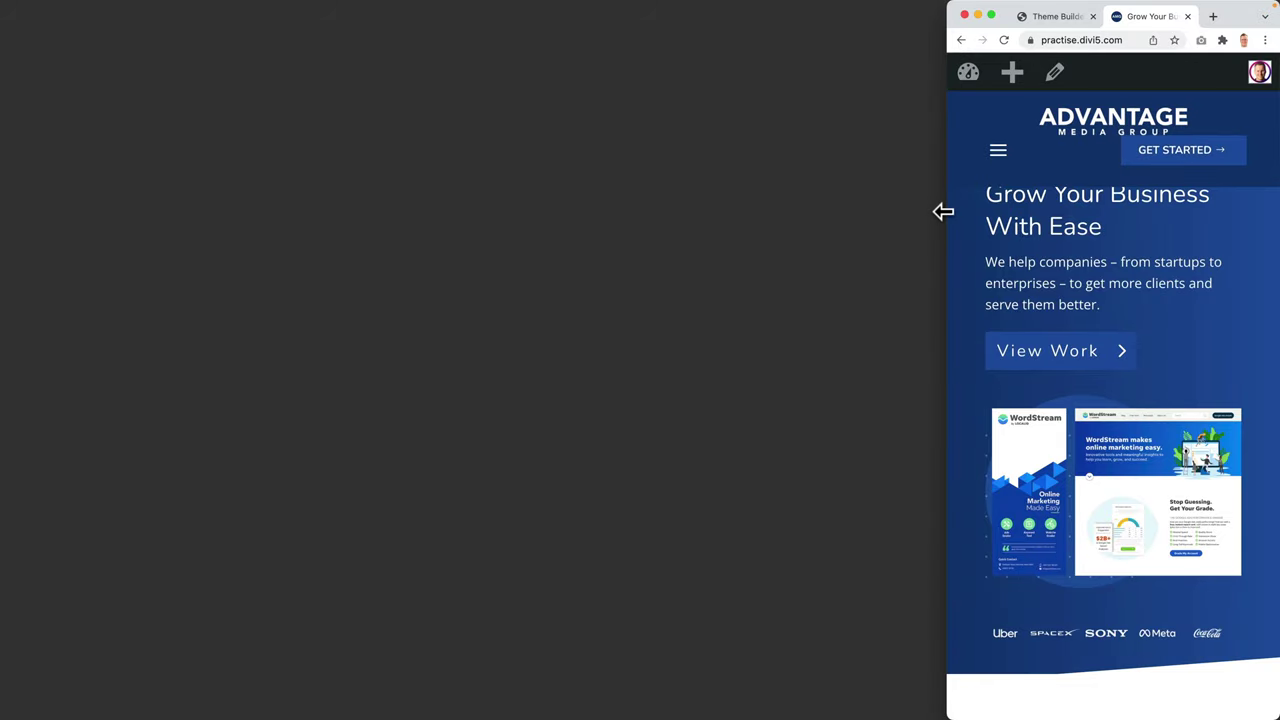
pyautogui.moveTo(943, 211); pyautogui.dragTo(2, 243)
pyautogui.click(127, 20)
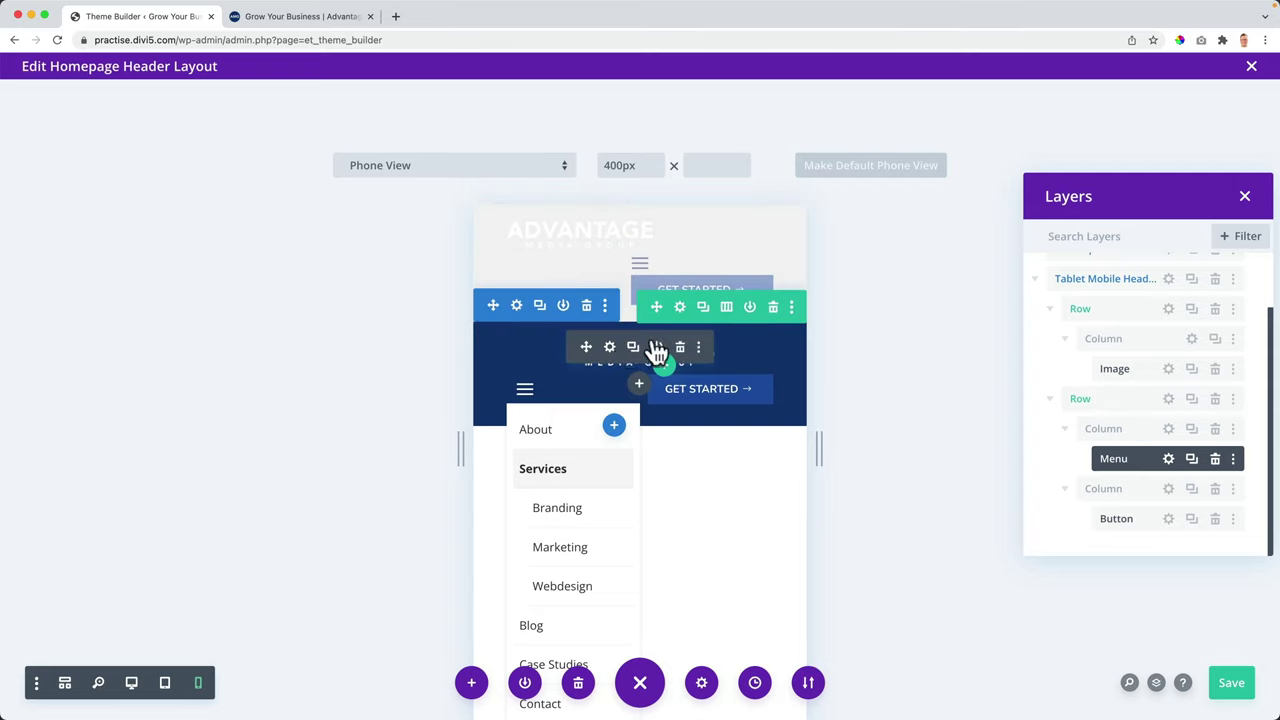
pyautogui.click(658, 290)
pyautogui.click(118, 203)
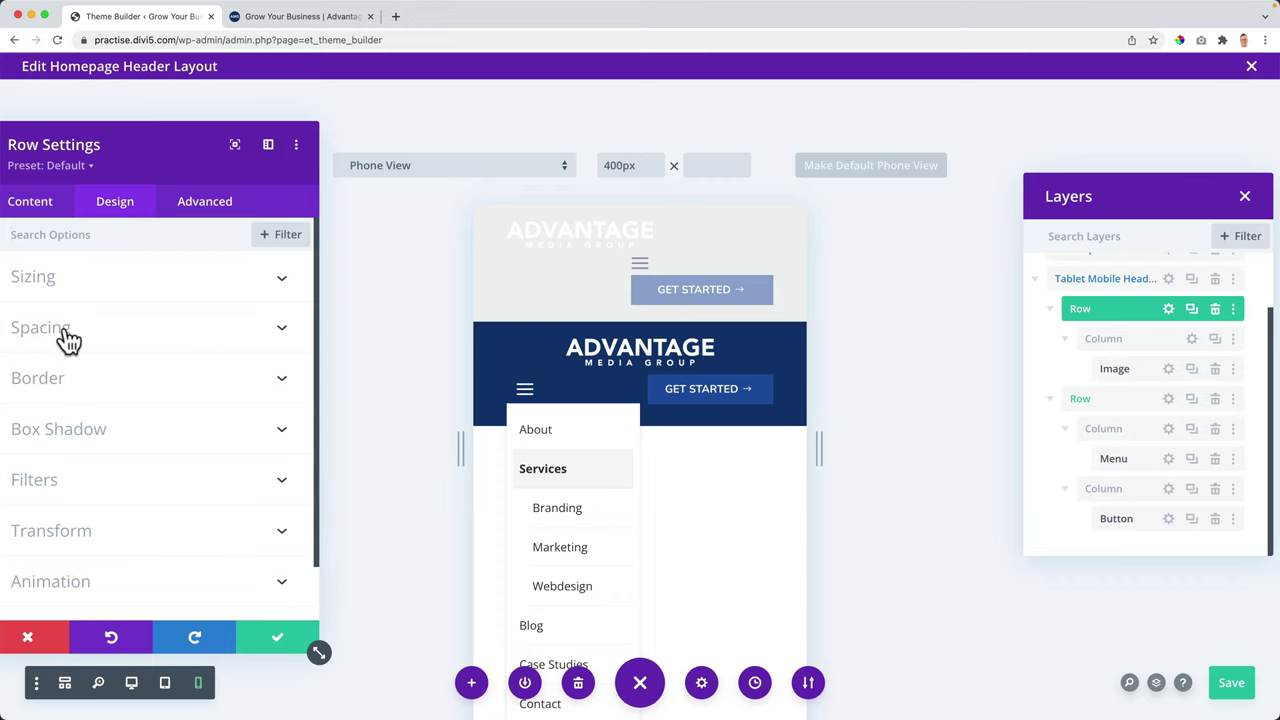
pyautogui.click(68, 340)
pyautogui.click(100, 384)
pyautogui.write('7px')
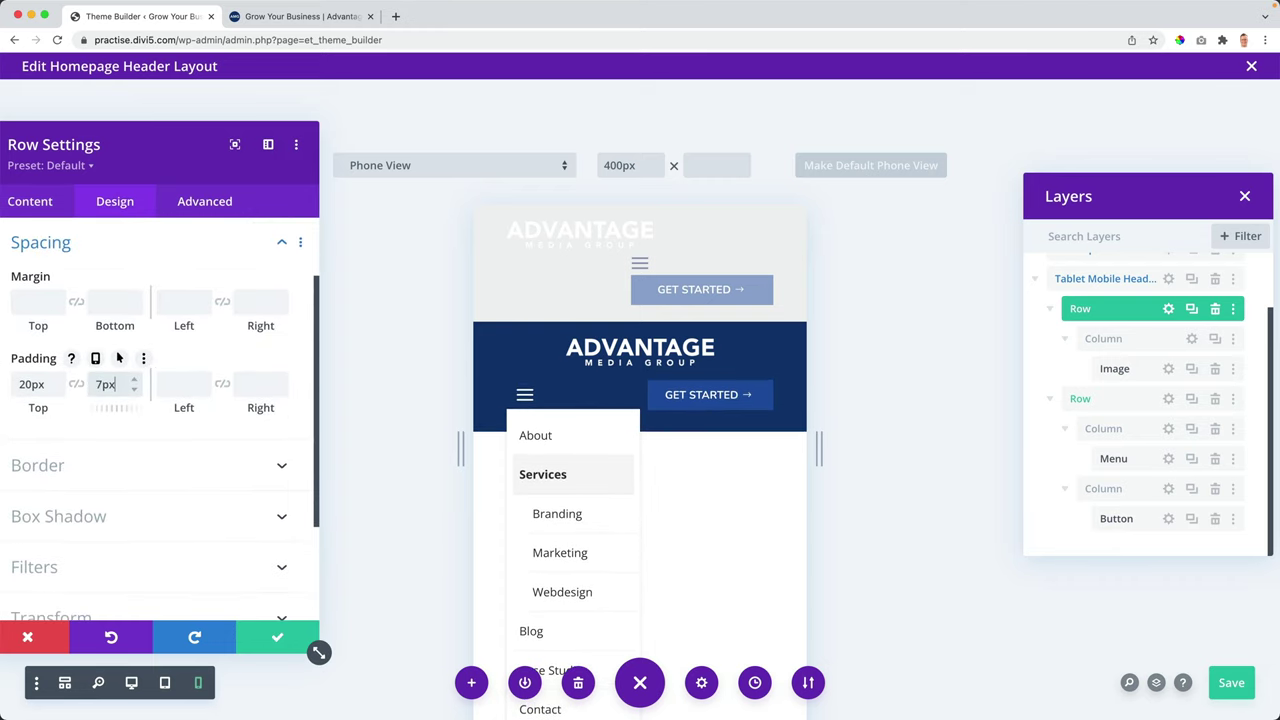
pyautogui.press('Up')
pyautogui.press('Up')
pyautogui.press('Up')
pyautogui.click(280, 638)
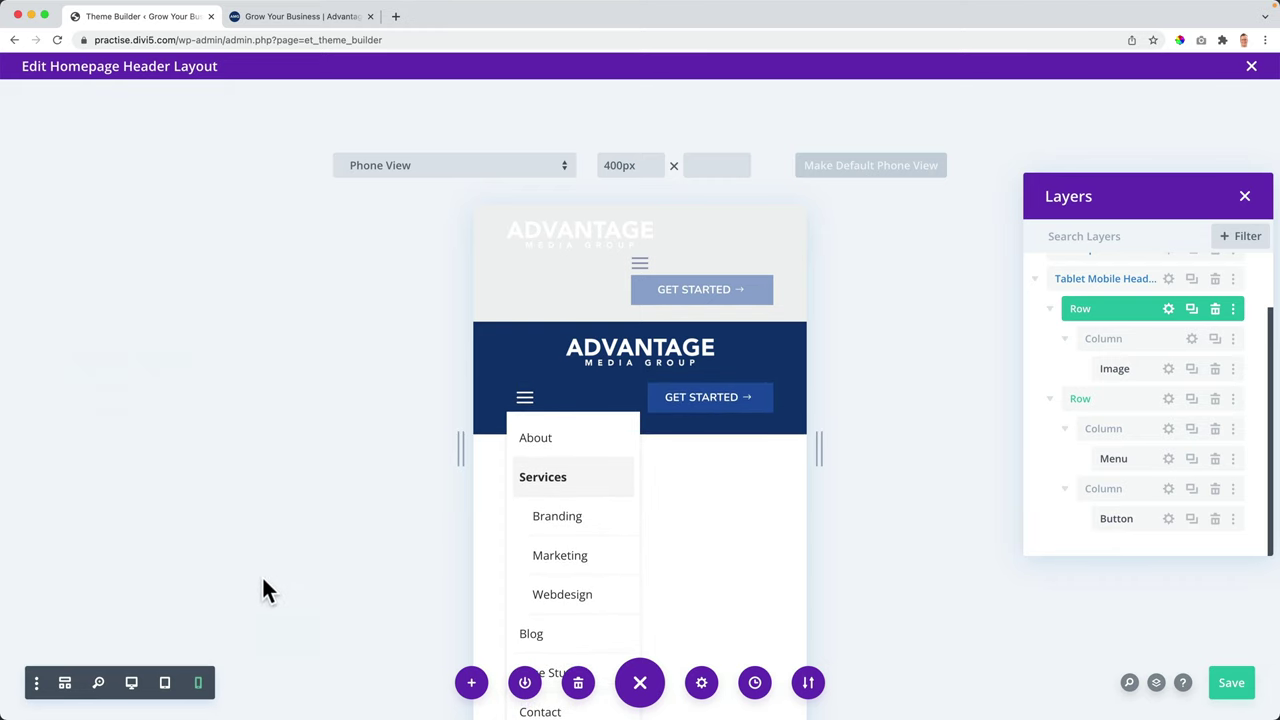
# Step: Review the live homepage's header at phone width and restore the browser to full width
pyautogui.click(260, 27)
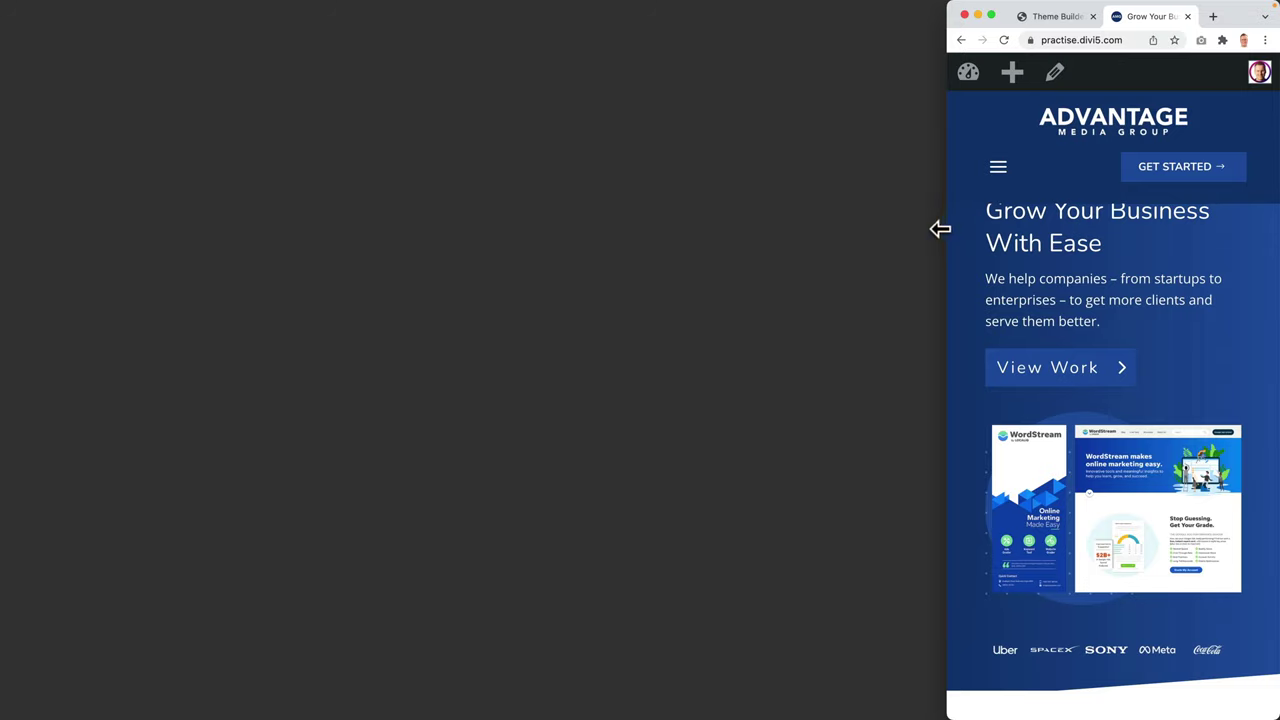
pyautogui.moveTo(940, 228); pyautogui.dragTo(6, 314)
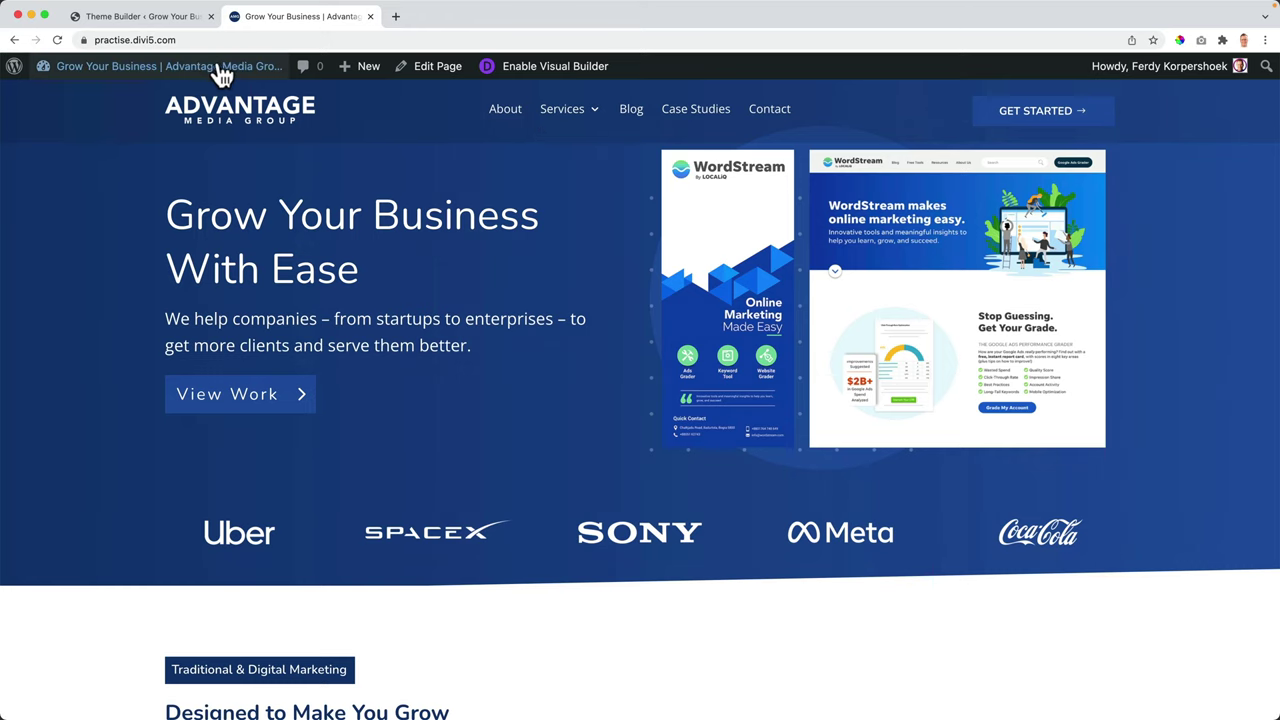
pyautogui.moveTo(180, 74)
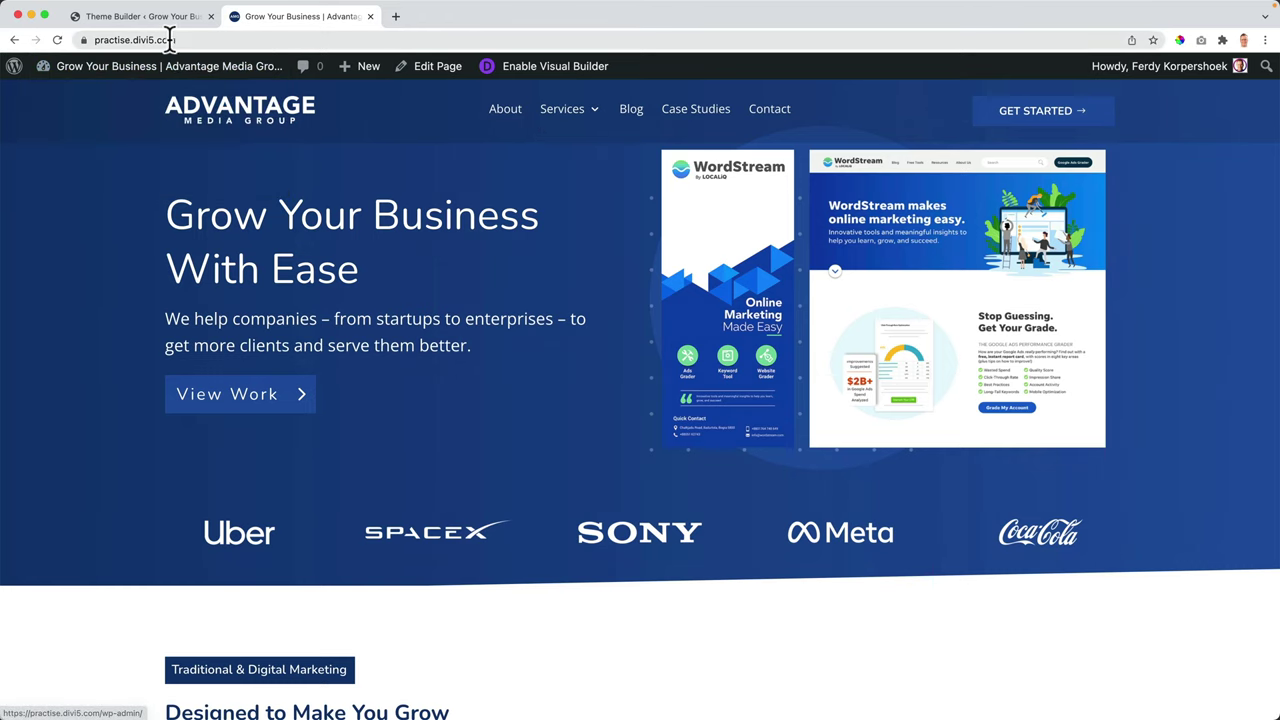
# Step: Open the homepage in the Visual Builder and bring up the Hero section's spacing settings
pyautogui.click(557, 70)
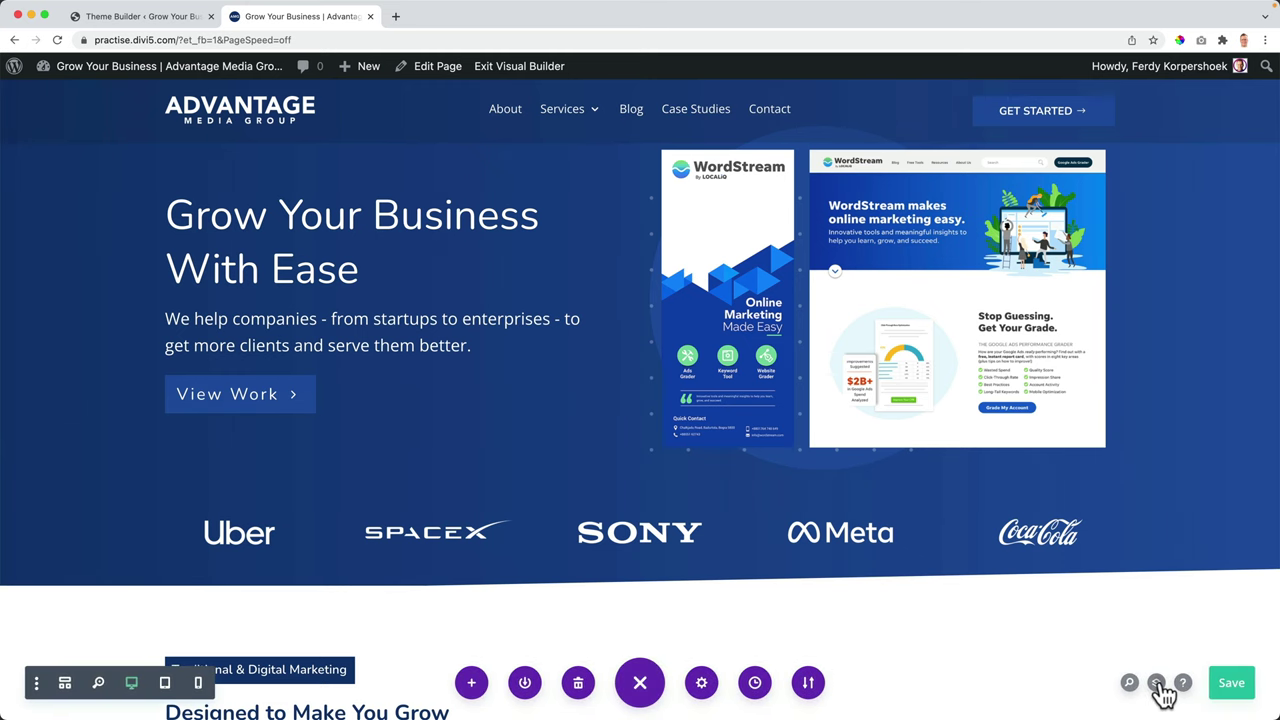
pyautogui.click(1156, 683)
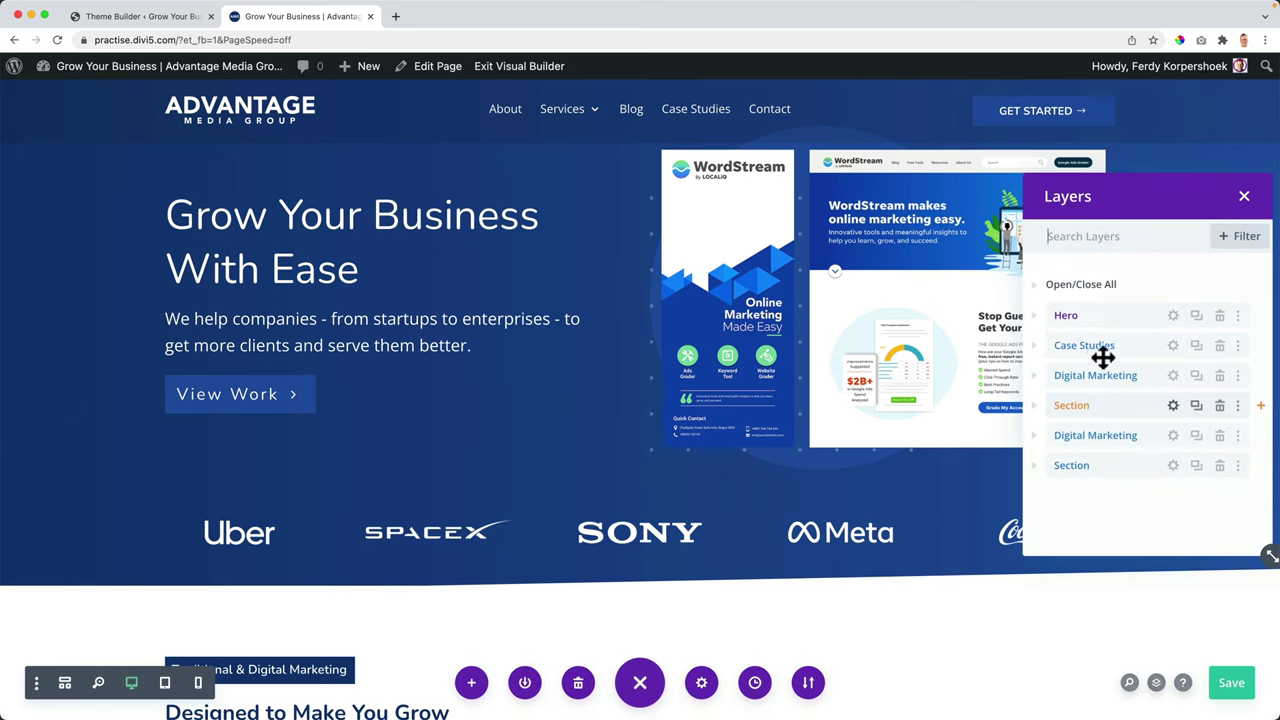
pyautogui.click(1174, 316)
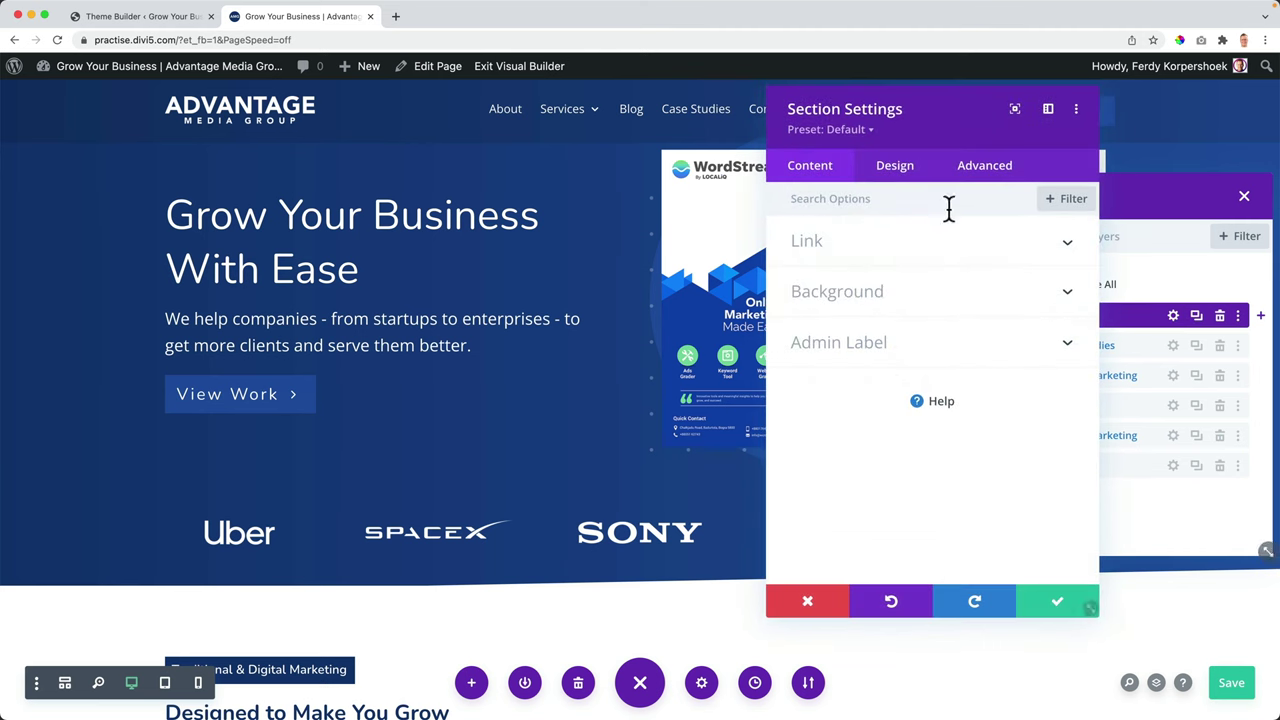
pyautogui.click(895, 166)
pyautogui.moveTo(934, 123); pyautogui.dragTo(223, 193)
pyautogui.click(204, 321)
pyautogui.click(193, 318)
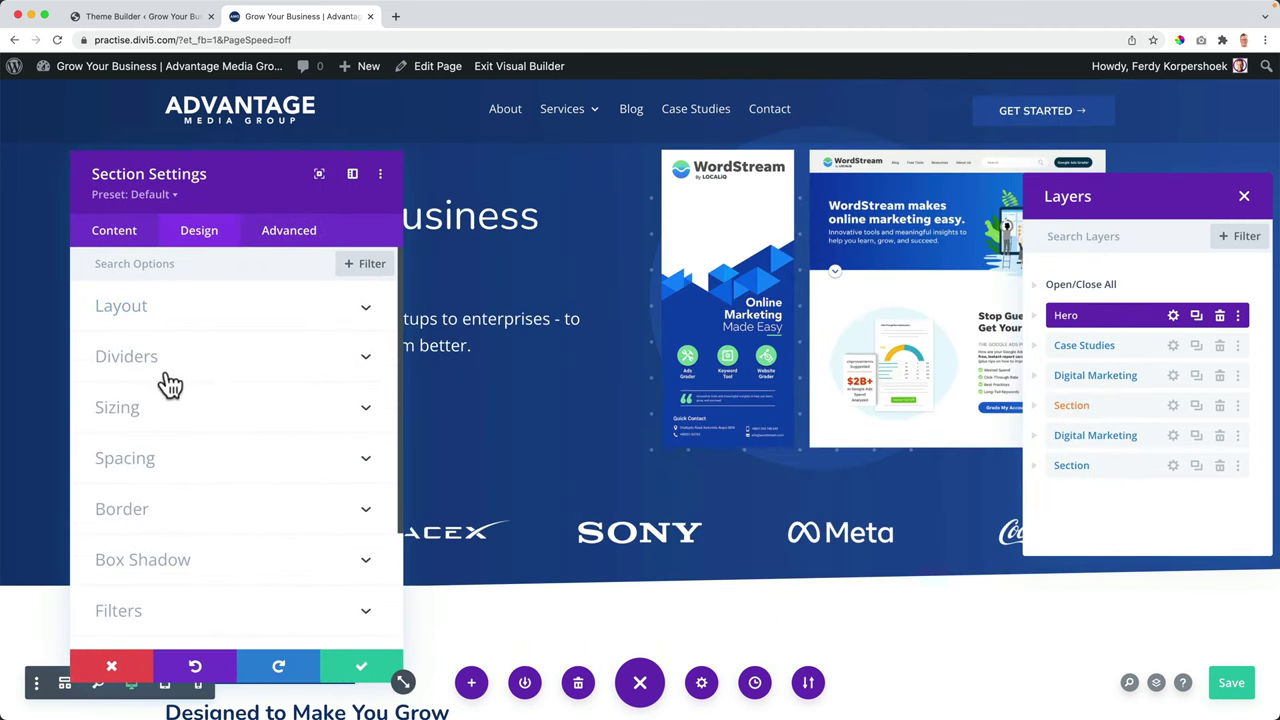
pyautogui.click(157, 460)
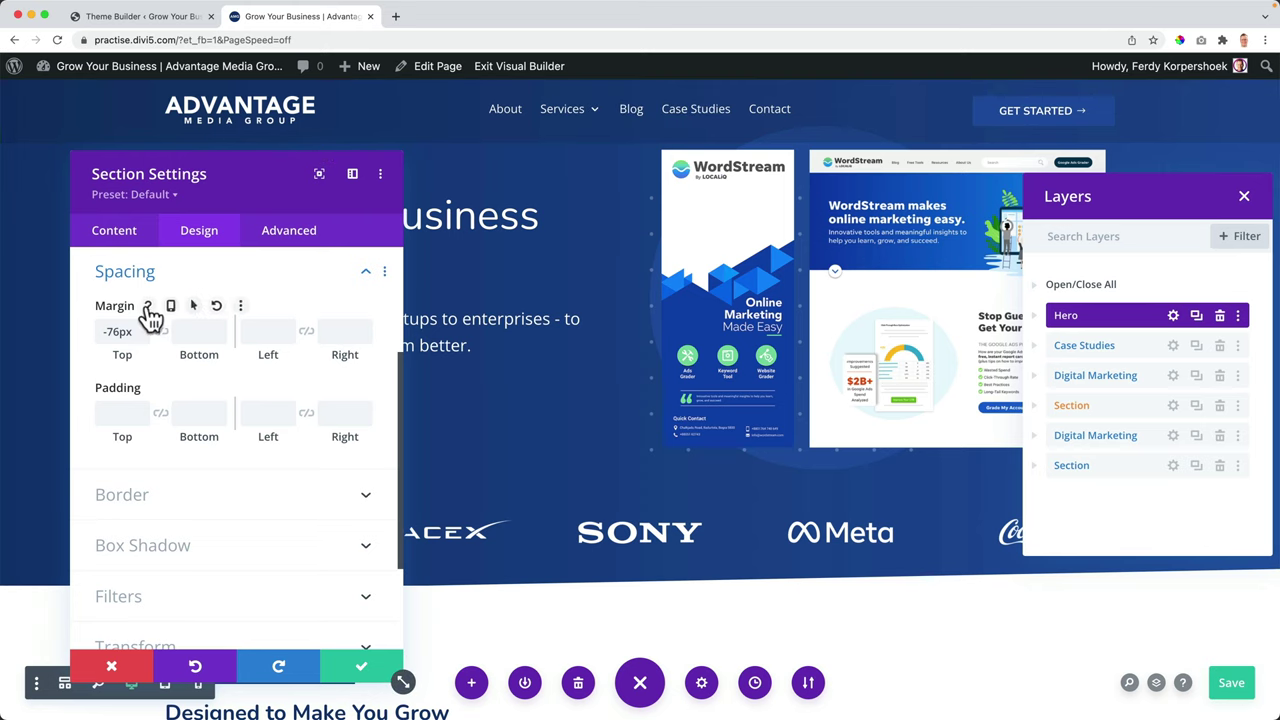
# Step: Set the Hero section's tablet top margin to 0px, save the page and exit the Visual Builder
pyautogui.click(172, 306)
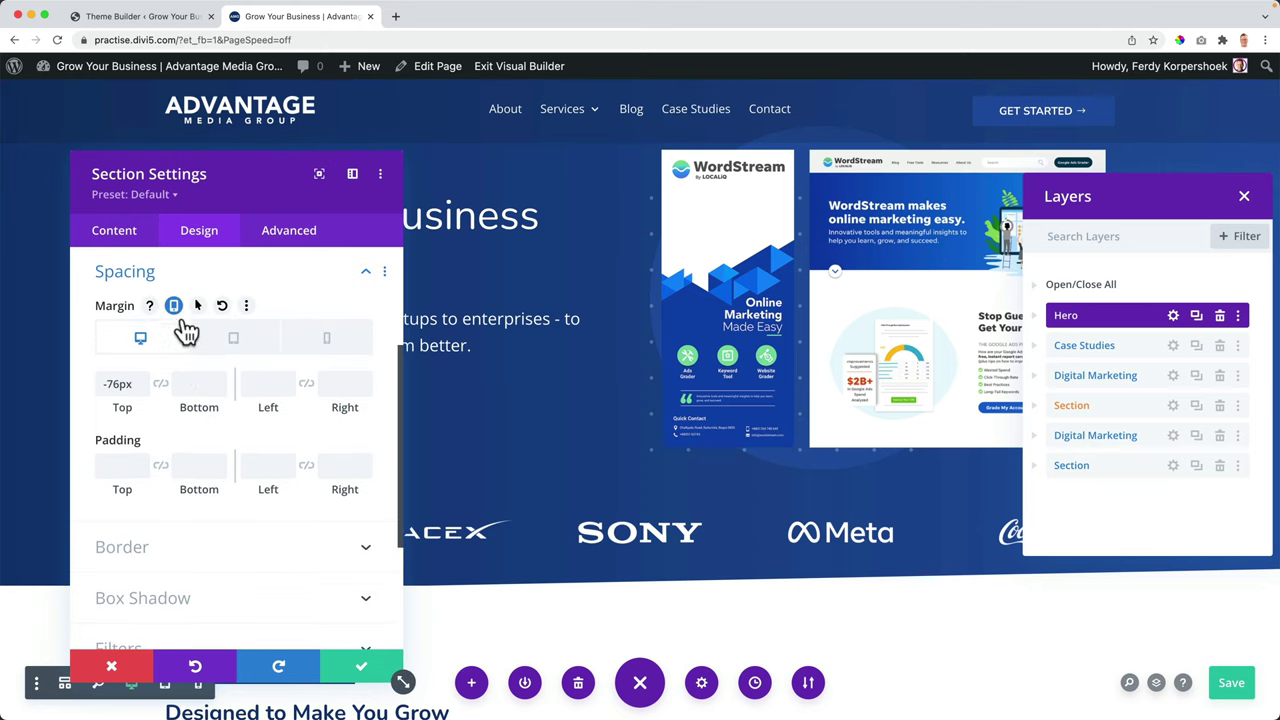
pyautogui.click(237, 345)
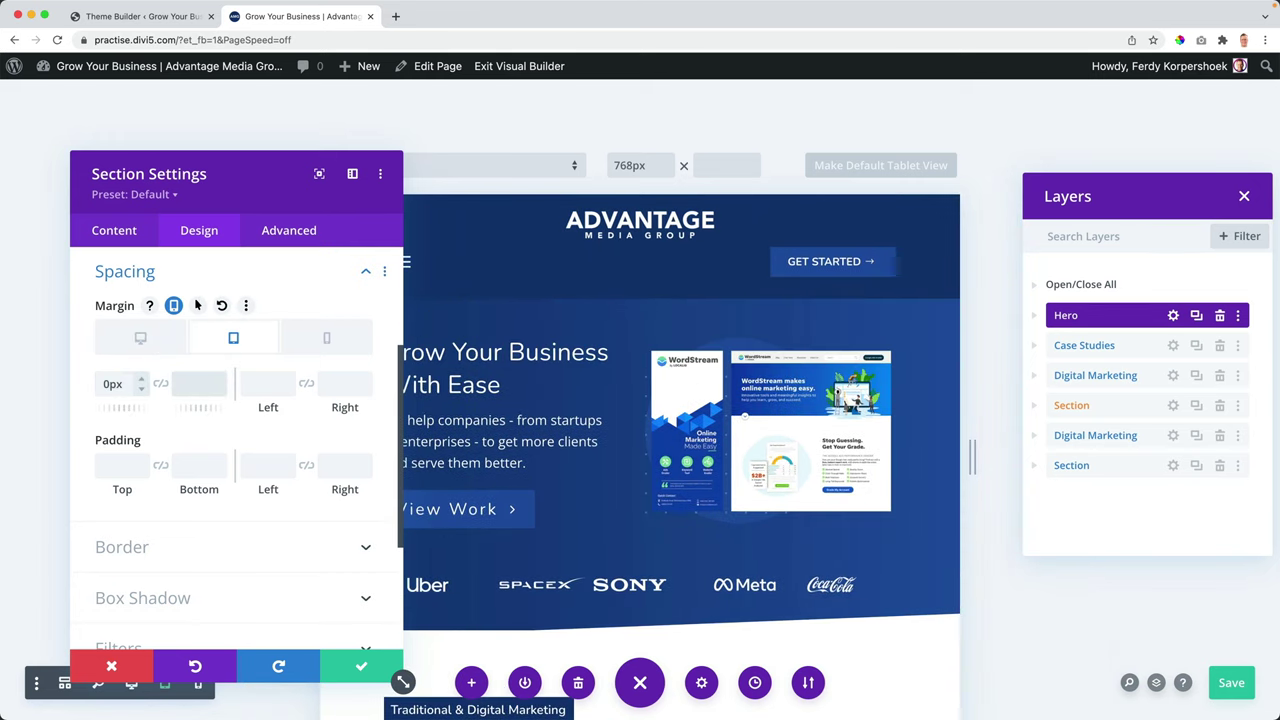
pyautogui.click(327, 345)
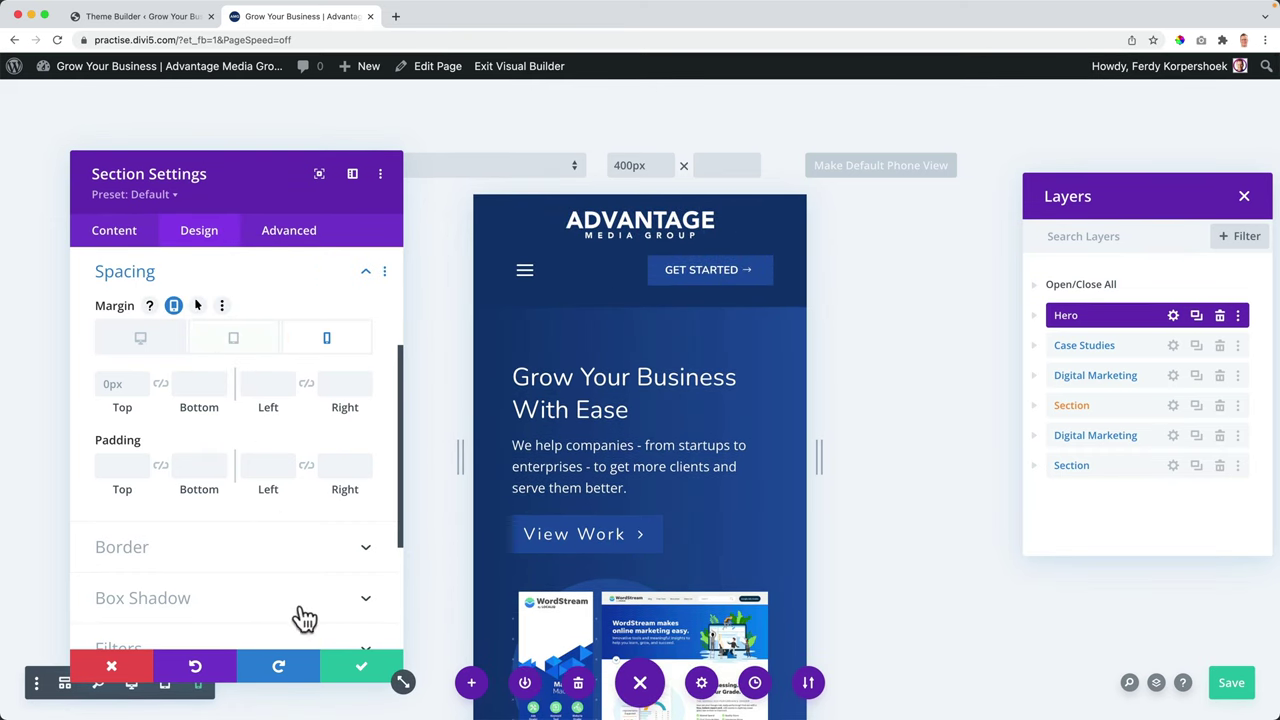
pyautogui.click(369, 668)
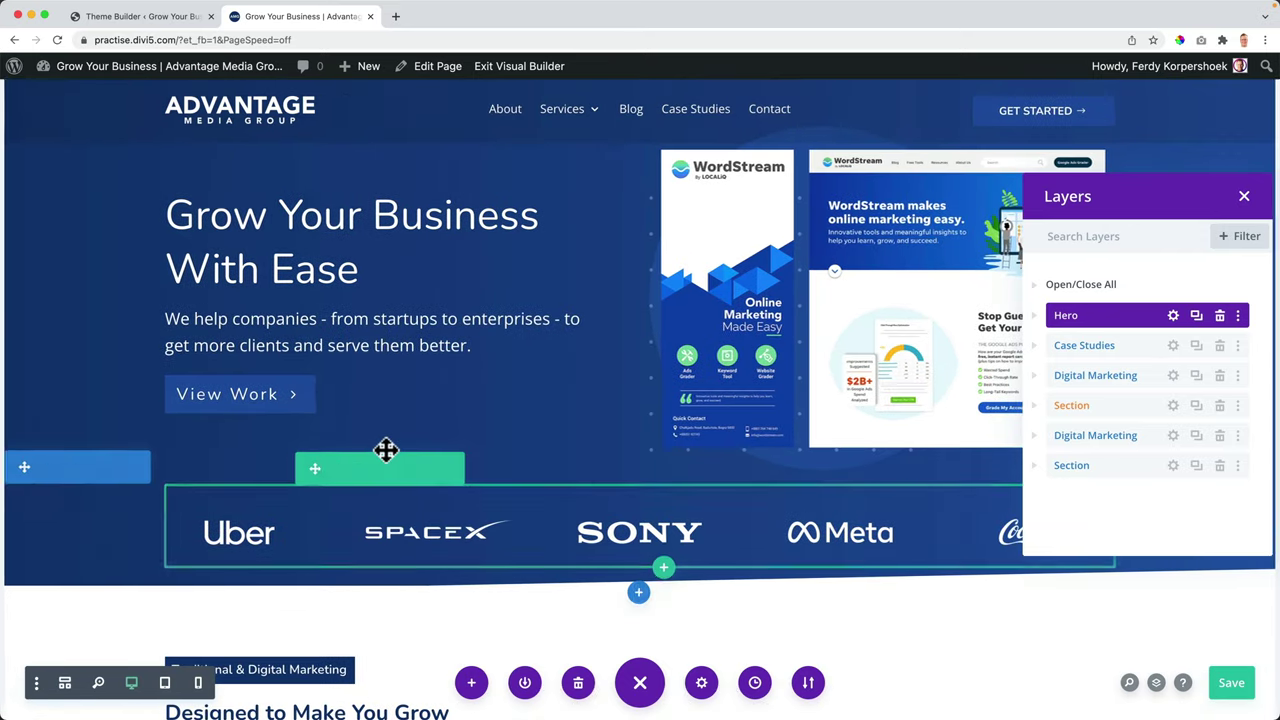
pyautogui.hotkey('ctrl', 's')
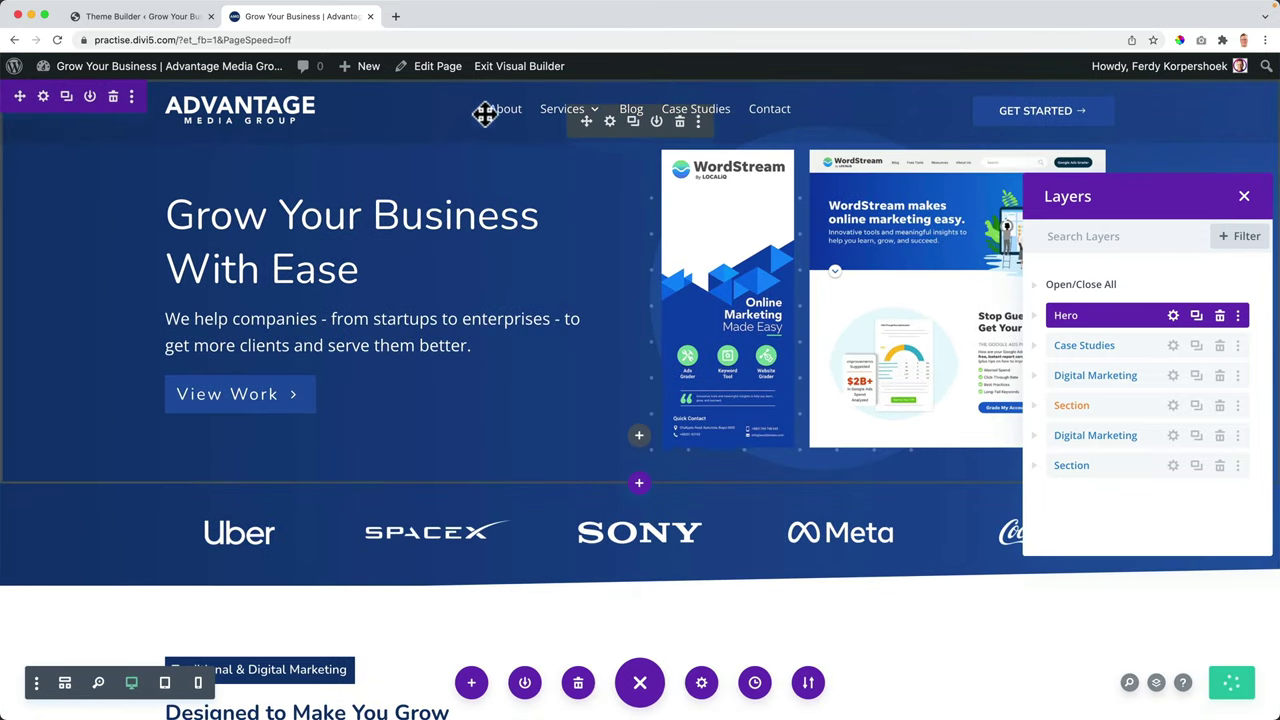
pyautogui.click(516, 70)
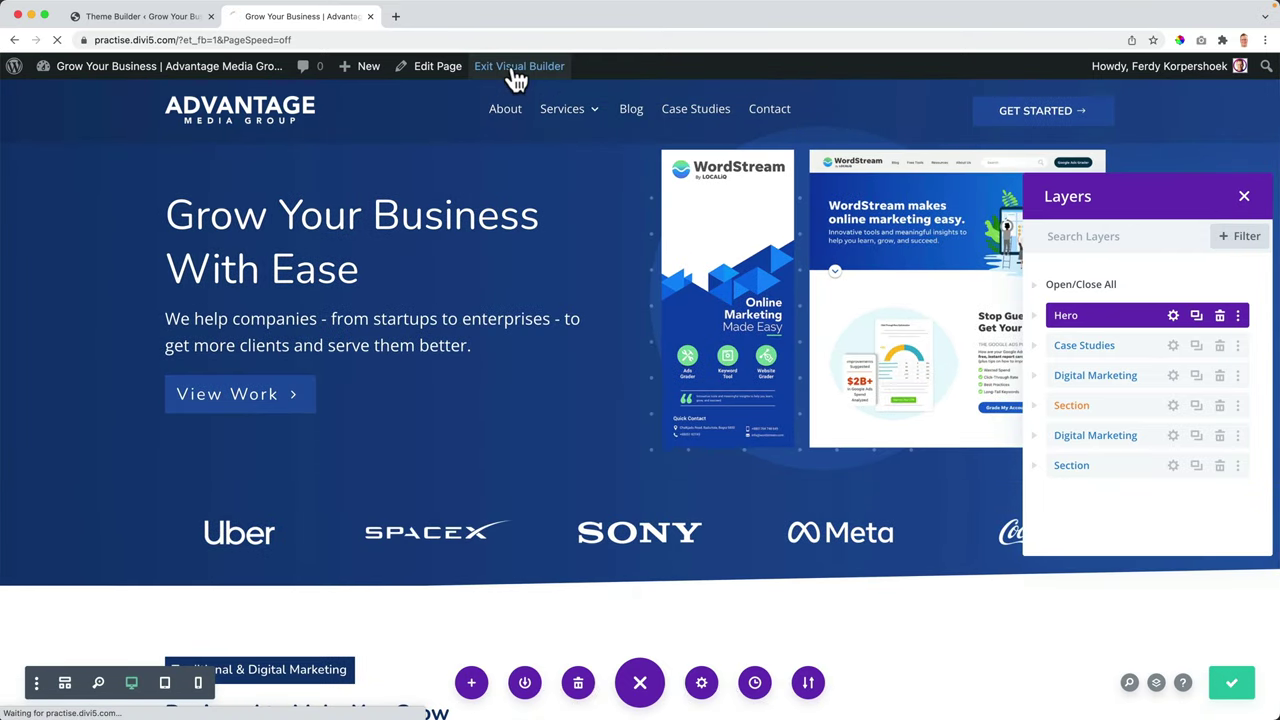
# Step: Return to the Theme Builder, close the header layout and reopen the Homepage template's custom header for editing
pyautogui.click(145, 20)
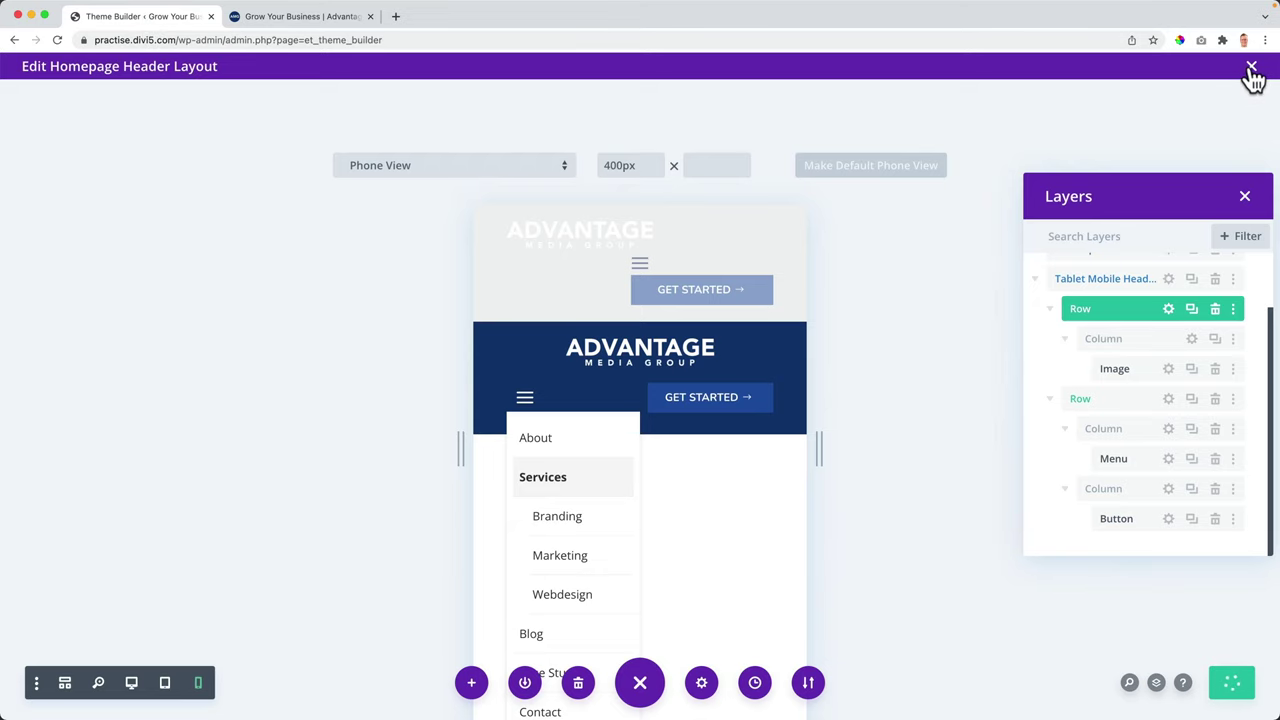
pyautogui.click(1252, 70)
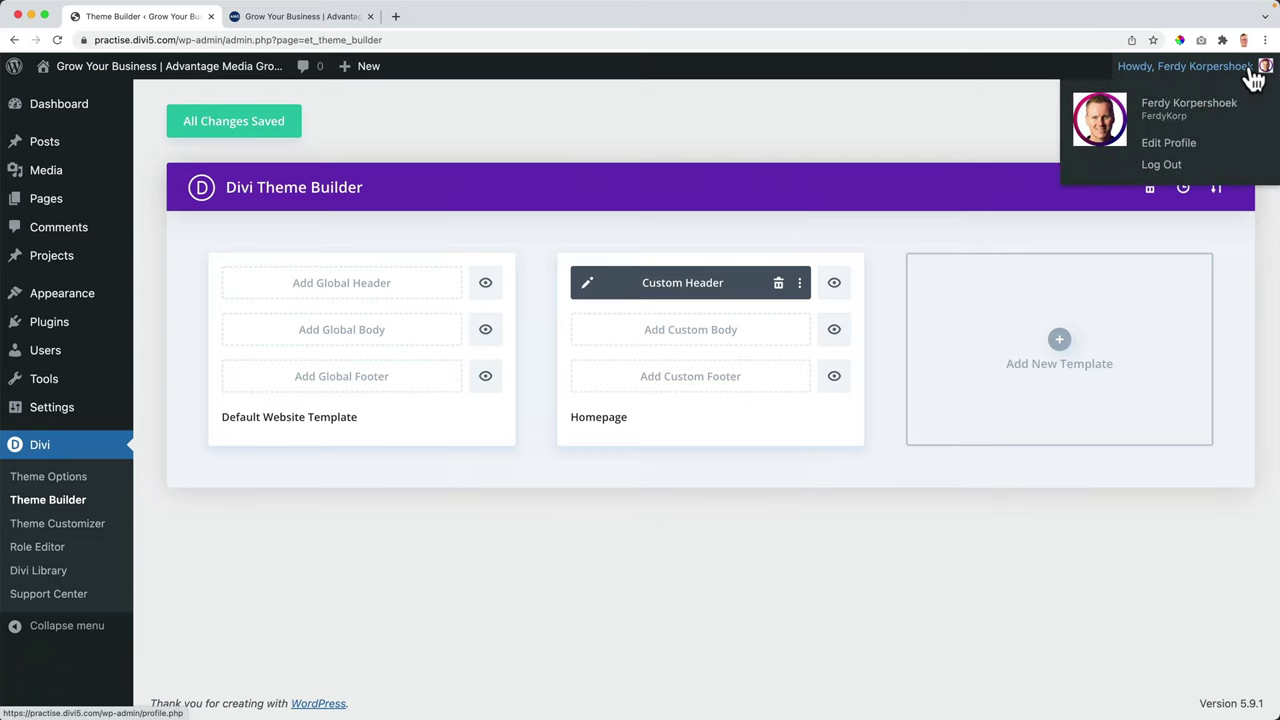
pyautogui.click(588, 284)
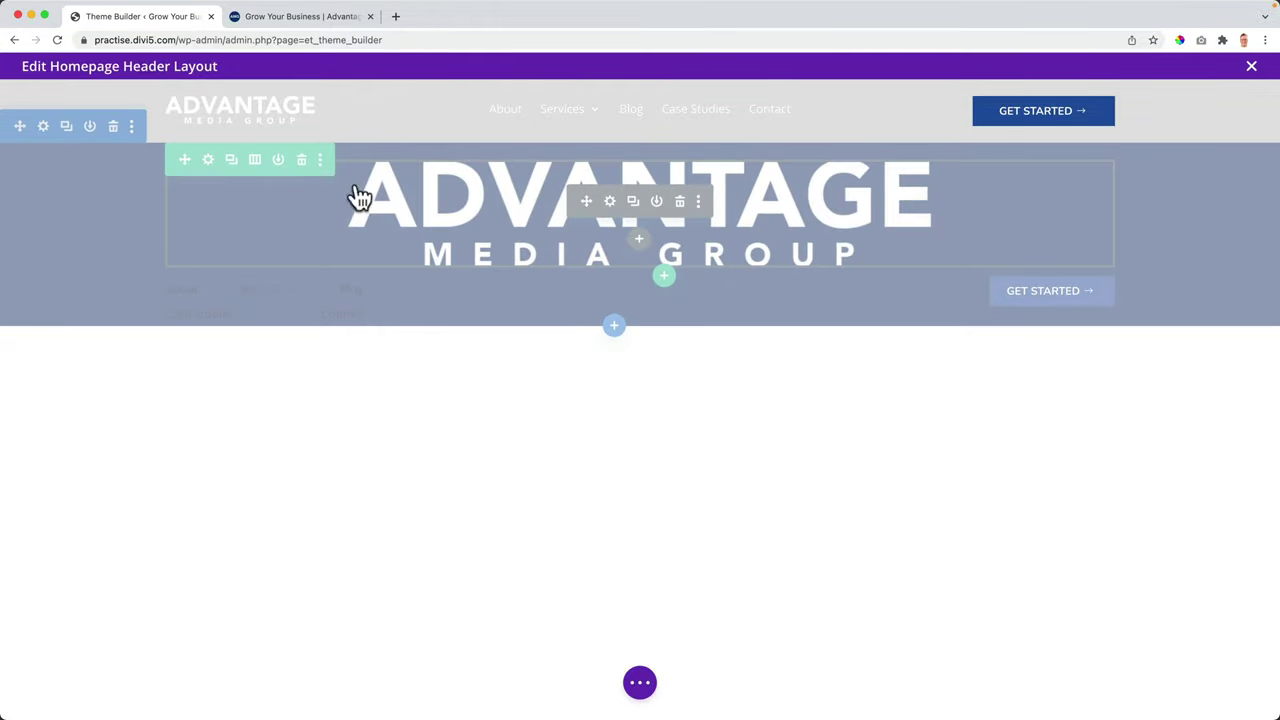
# Step: Open the tablet and mobile header section's border settings in tablet view and select its bottom border
pyautogui.click(47, 128)
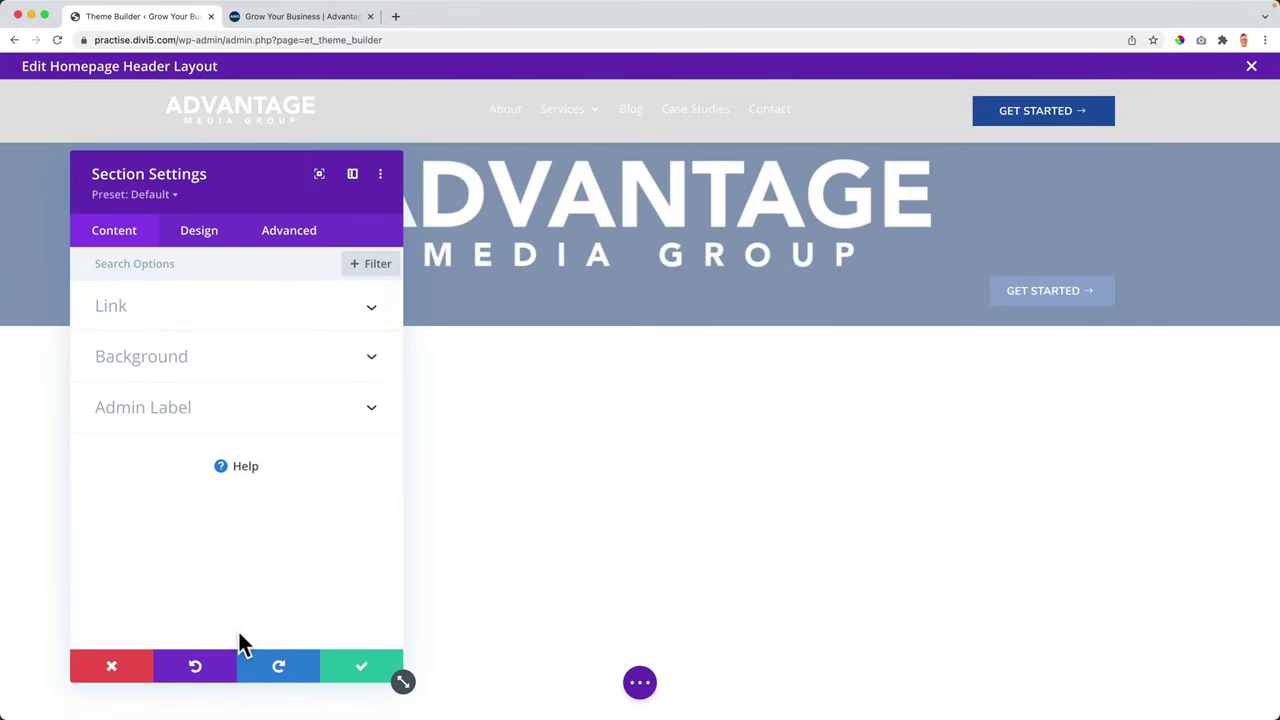
pyautogui.moveTo(200, 158); pyautogui.dragTo(343, 108)
pyautogui.click(632, 690)
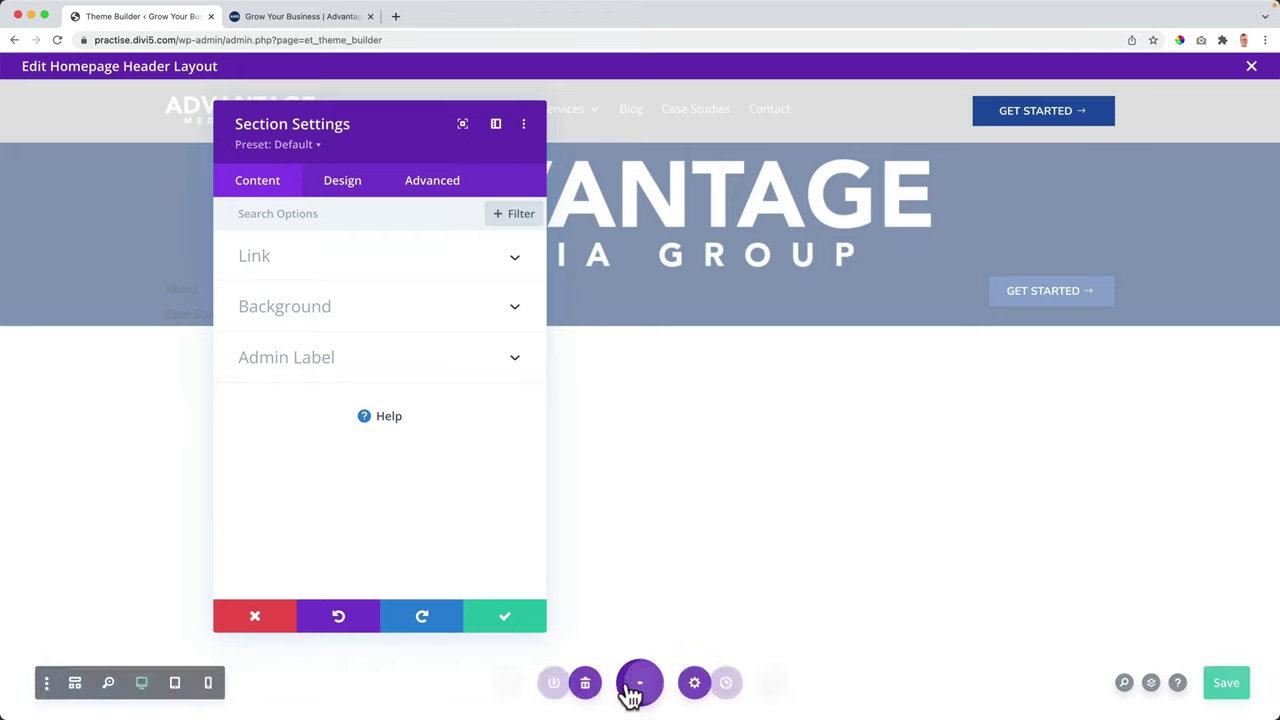
pyautogui.click(165, 683)
pyautogui.click(349, 192)
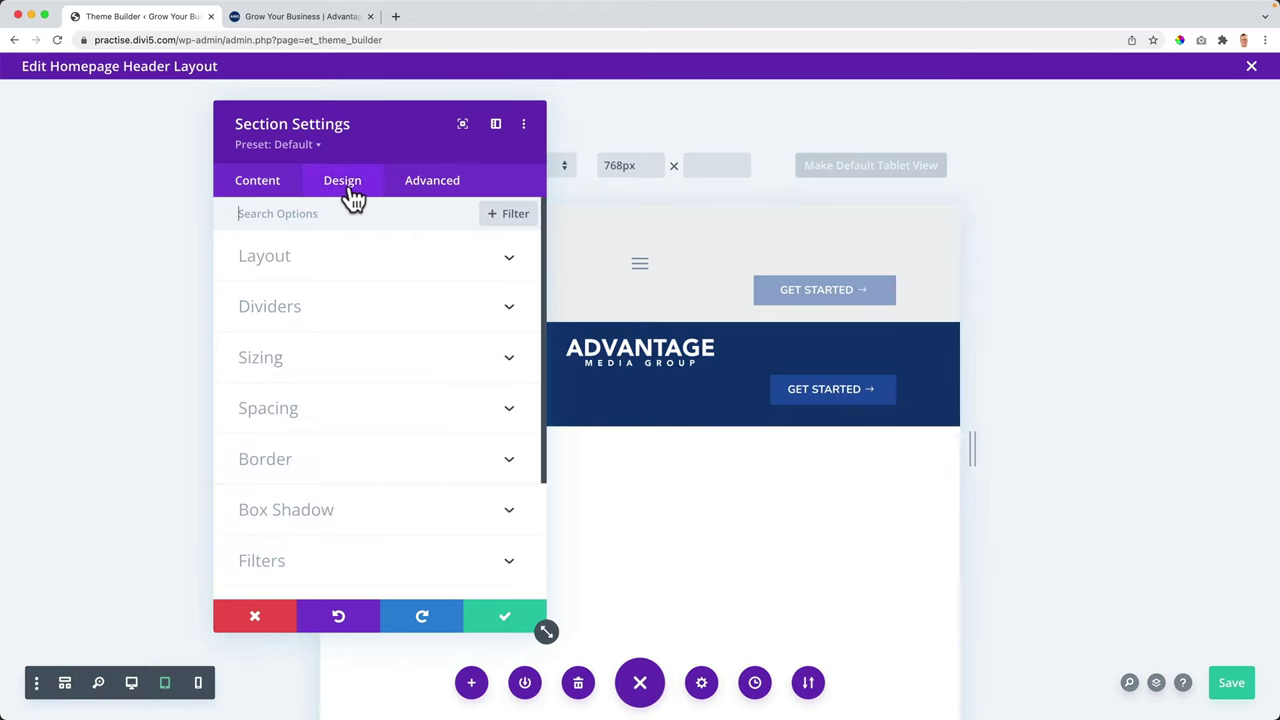
pyautogui.moveTo(363, 124); pyautogui.dragTo(1110, 122)
pyautogui.click(1058, 468)
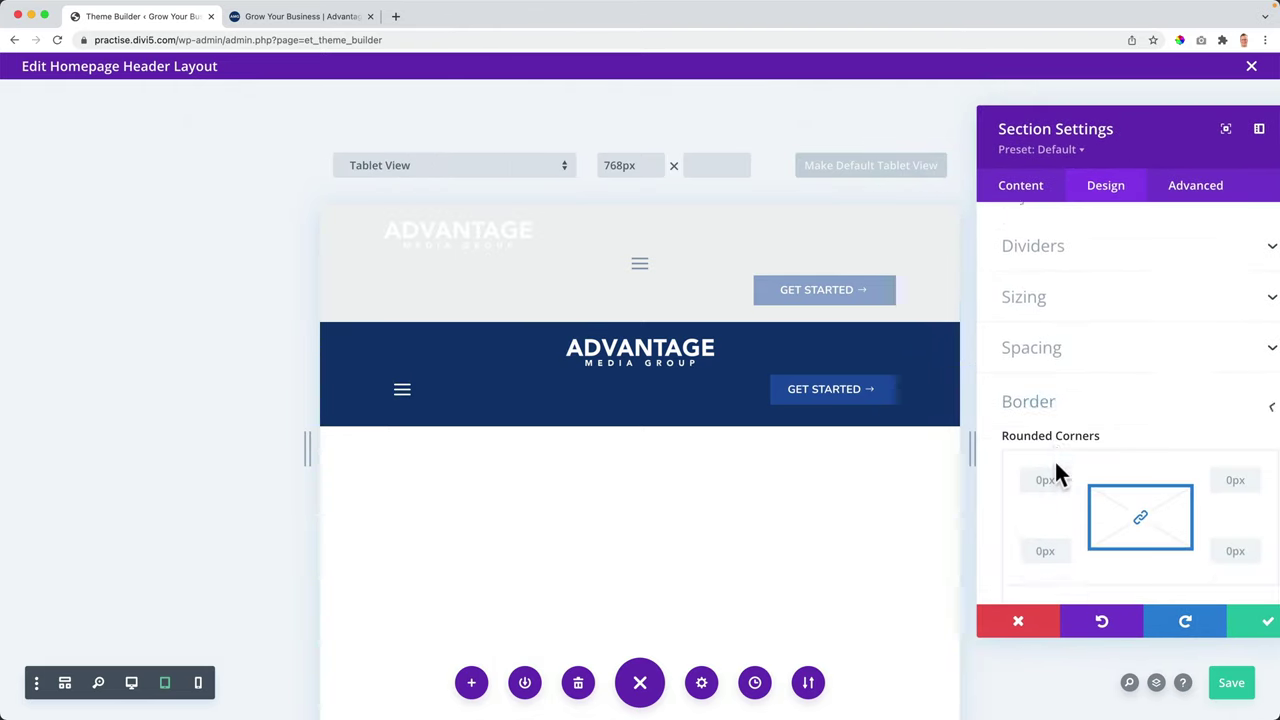
pyautogui.click(1197, 440)
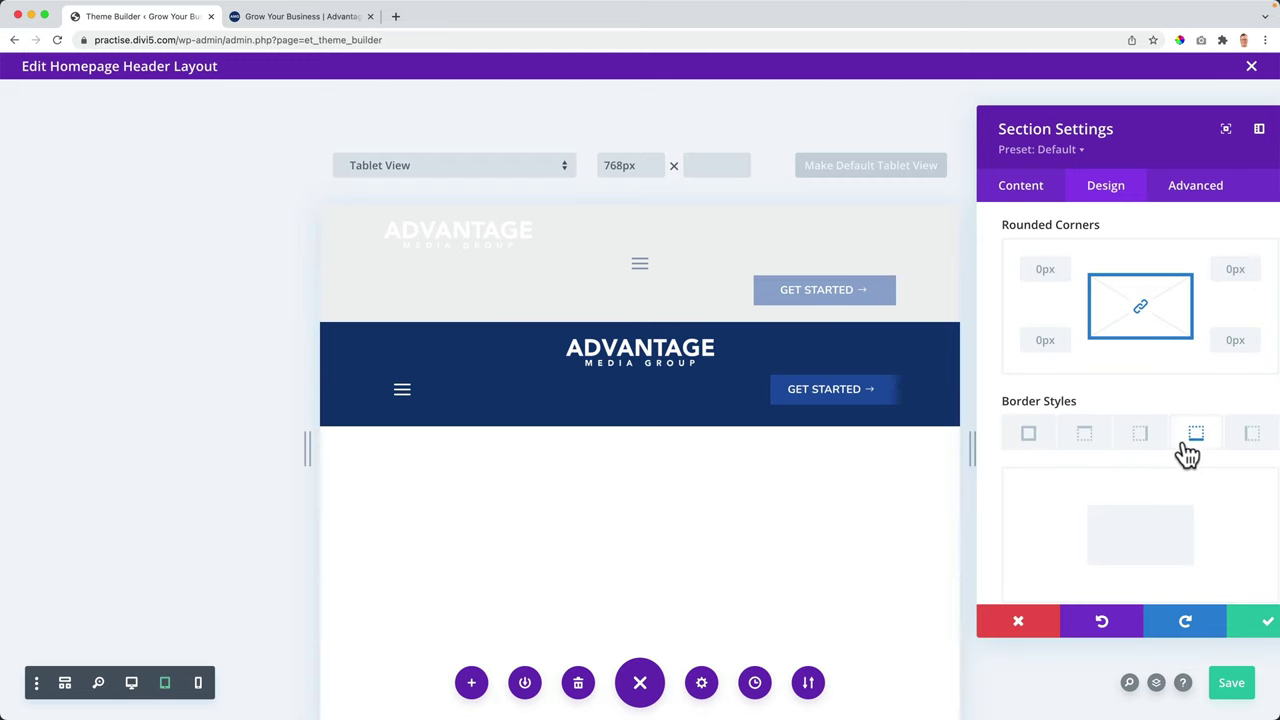
# Step: Give the header section a 2px semi-transparent white bottom border and save the header layout
pyautogui.scroll(-3, 1183, 440)
pyautogui.moveTo(1216, 425); pyautogui.dragTo(1222, 427)
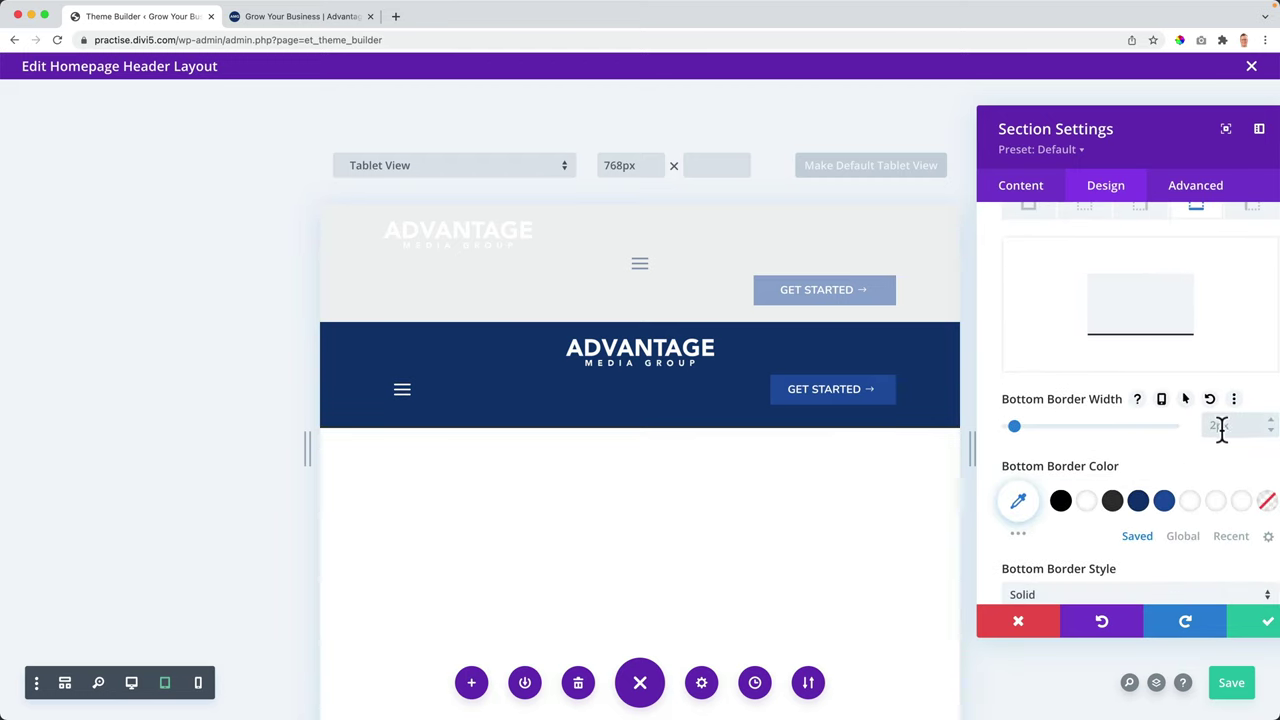
pyautogui.click(1191, 506)
pyautogui.click(1018, 502)
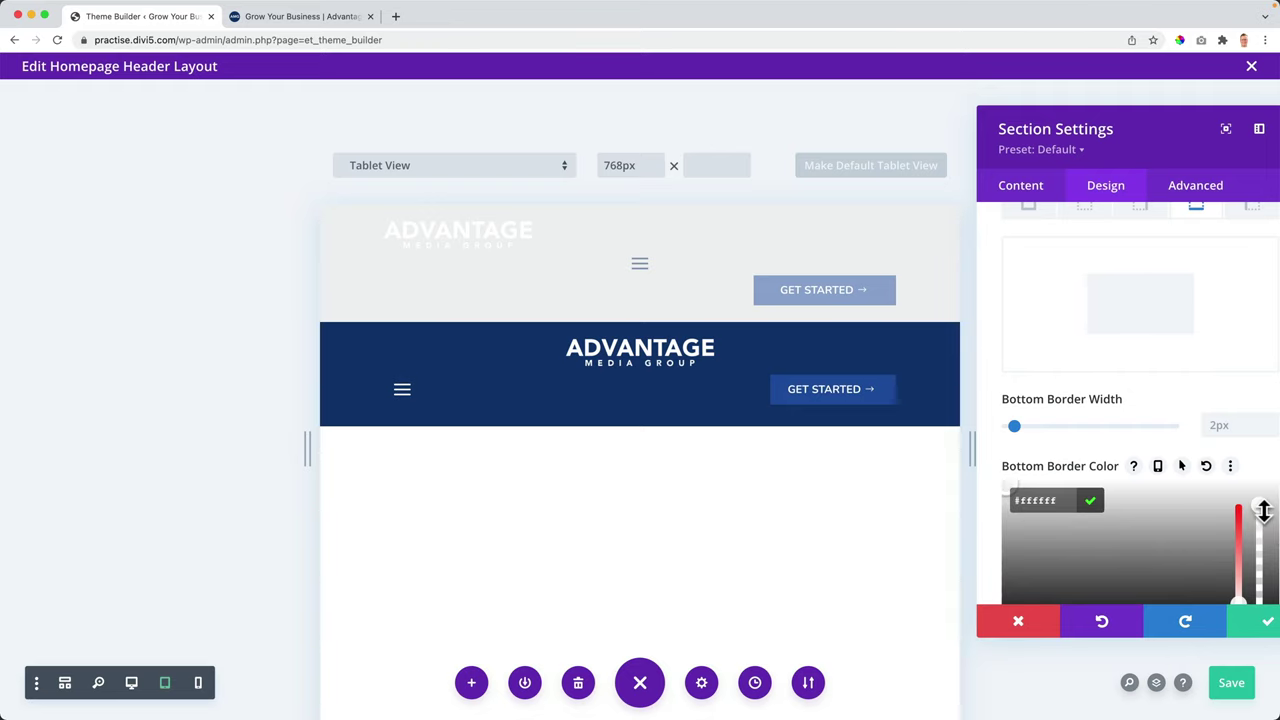
pyautogui.moveTo(1263, 510); pyautogui.dragTo(1262, 598)
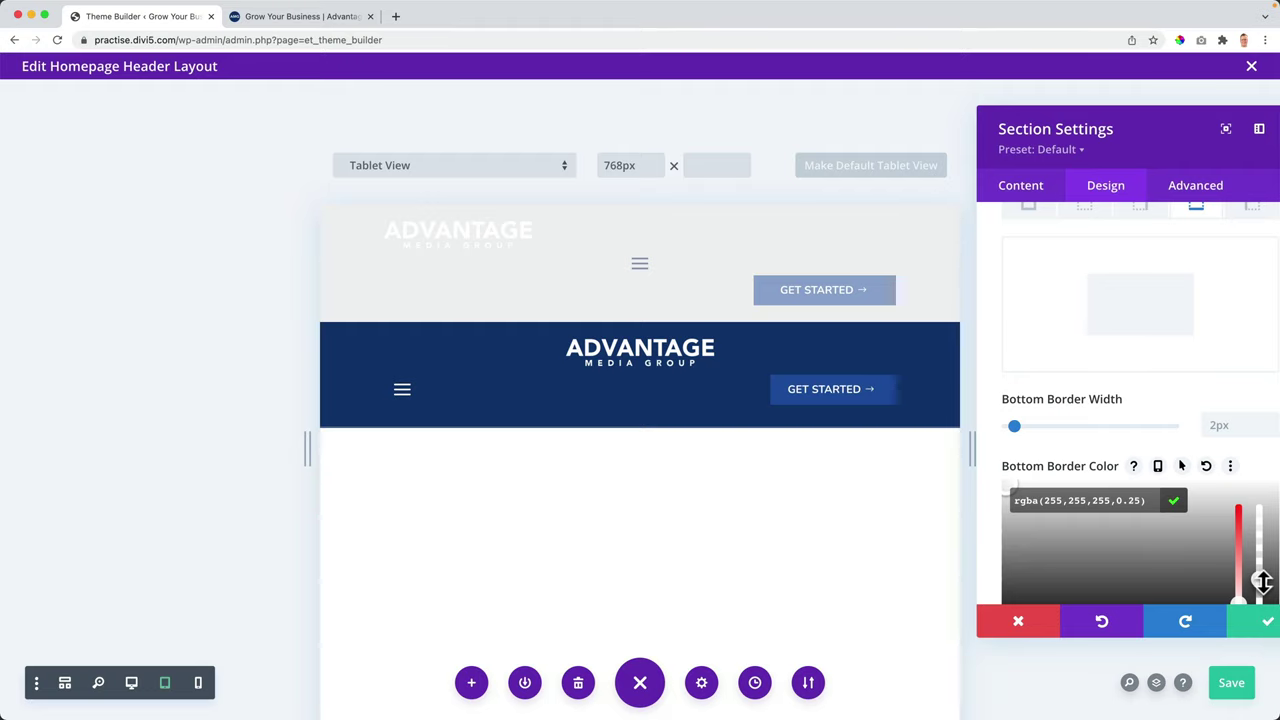
pyautogui.moveTo(1262, 582); pyautogui.dragTo(1260, 560)
pyautogui.click(1266, 630)
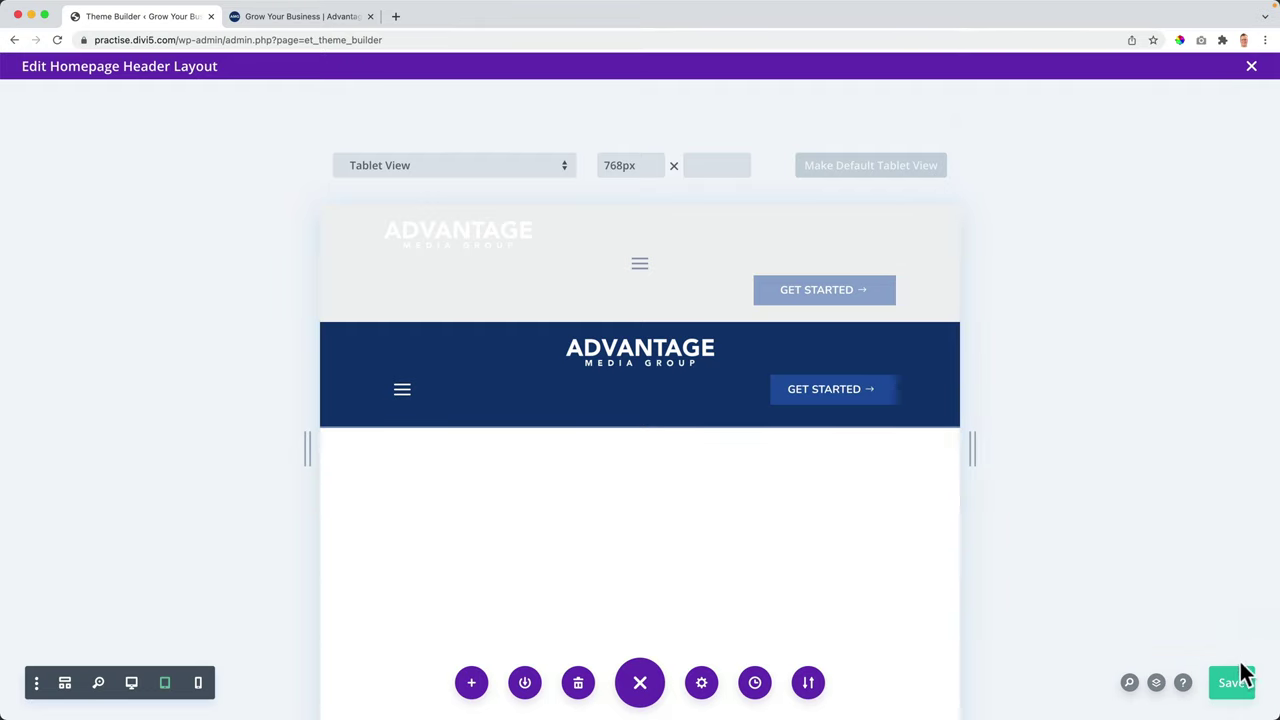
pyautogui.click(1234, 682)
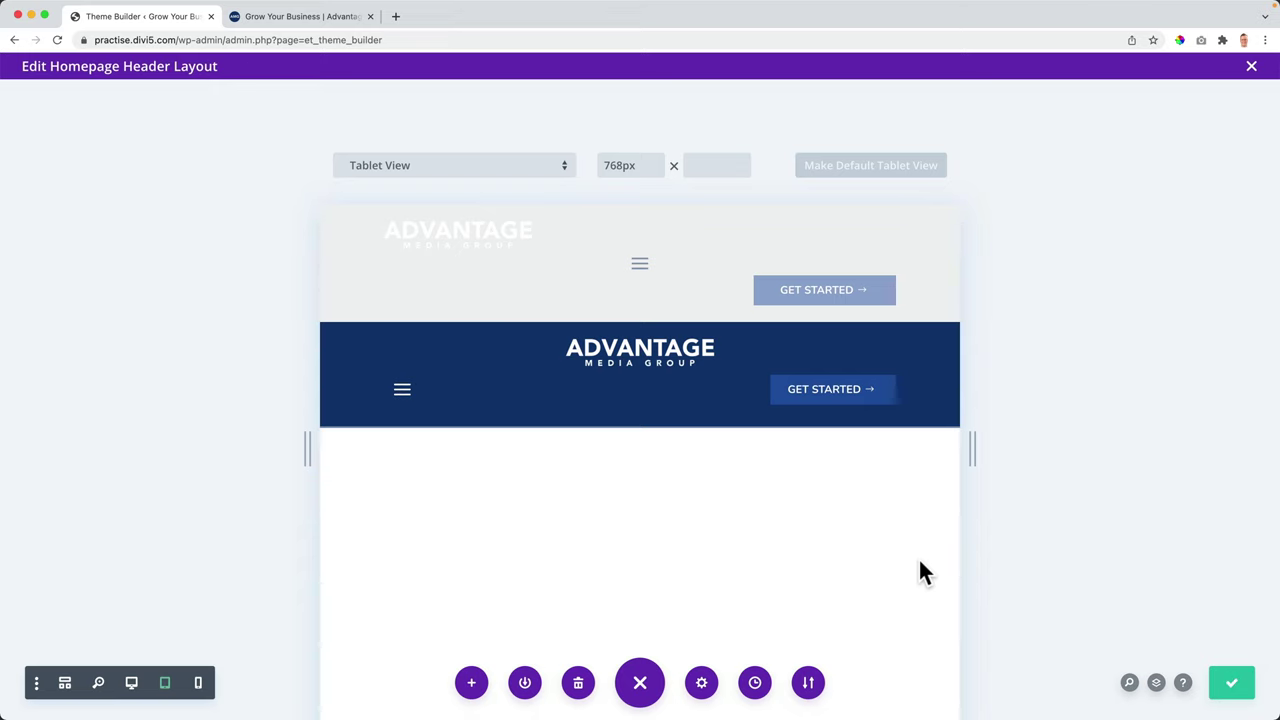
# Step: Check the live homepage's bordered header and hamburger menu while narrowing the browser down to phone width
pyautogui.click(288, 18)
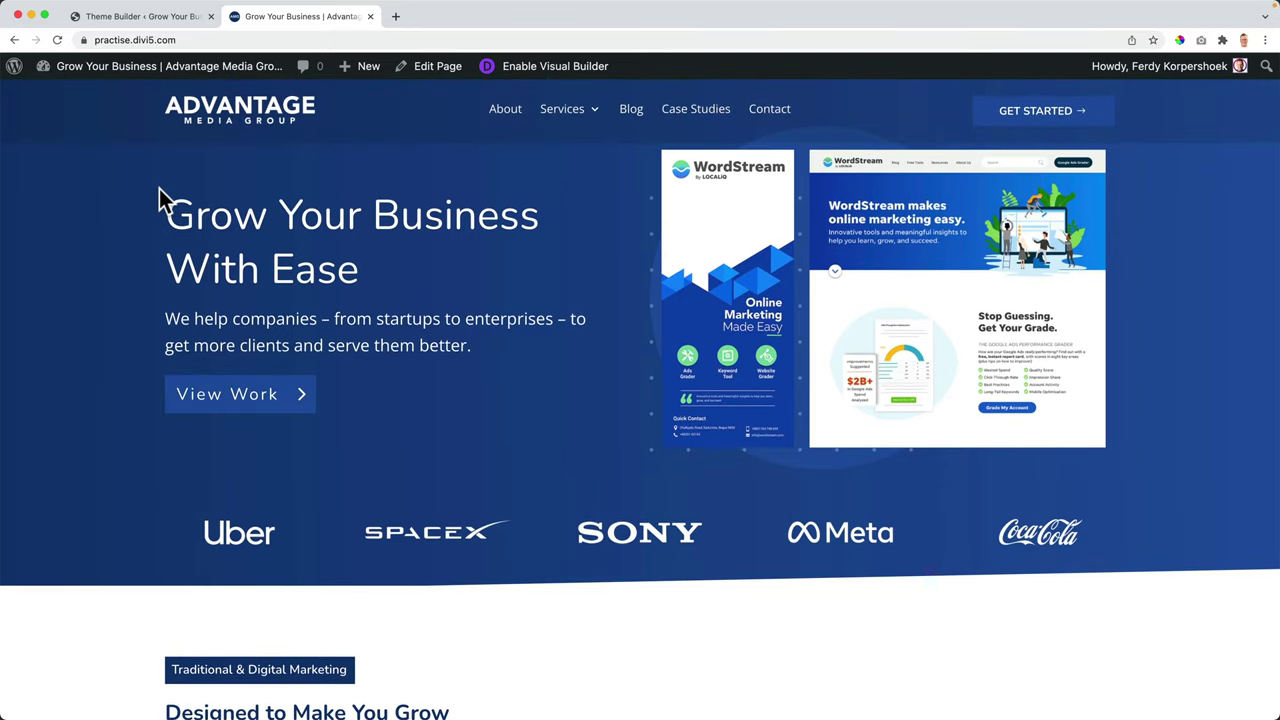
pyautogui.moveTo(6, 202); pyautogui.dragTo(708, 194)
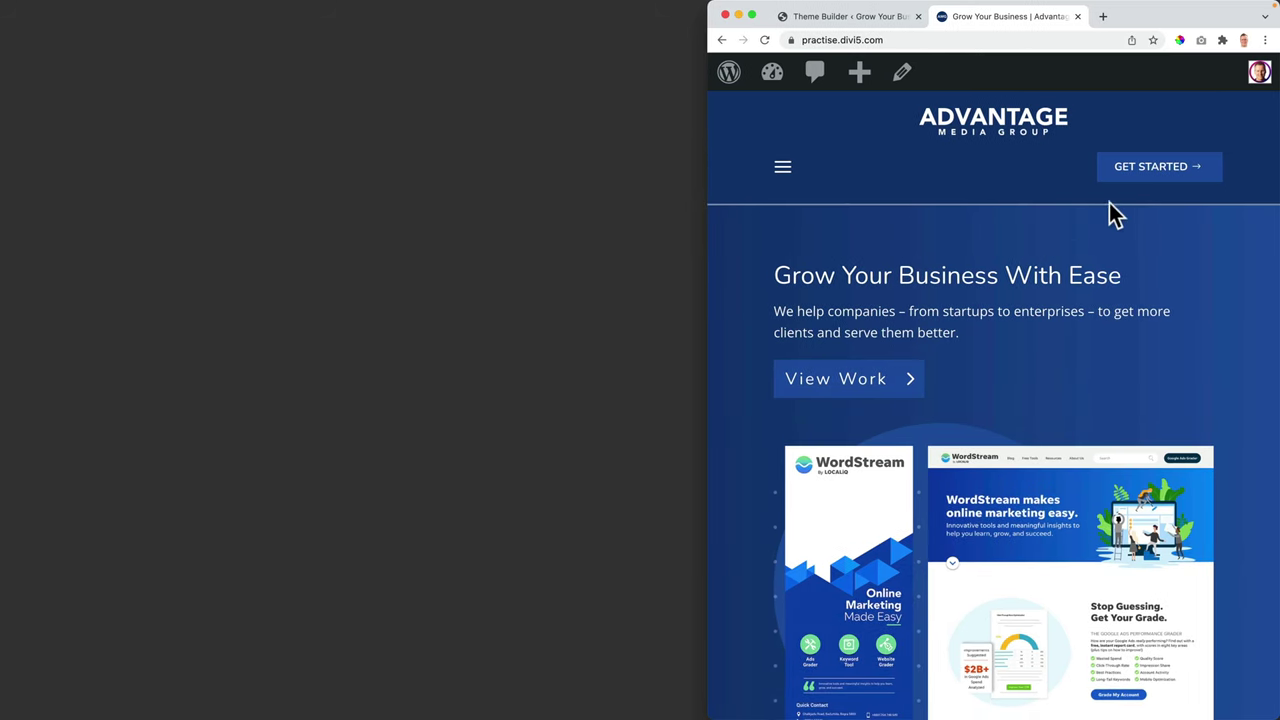
pyautogui.click(784, 172)
pyautogui.click(786, 176)
pyautogui.moveTo(892, 205); pyautogui.dragTo(1021, 198)
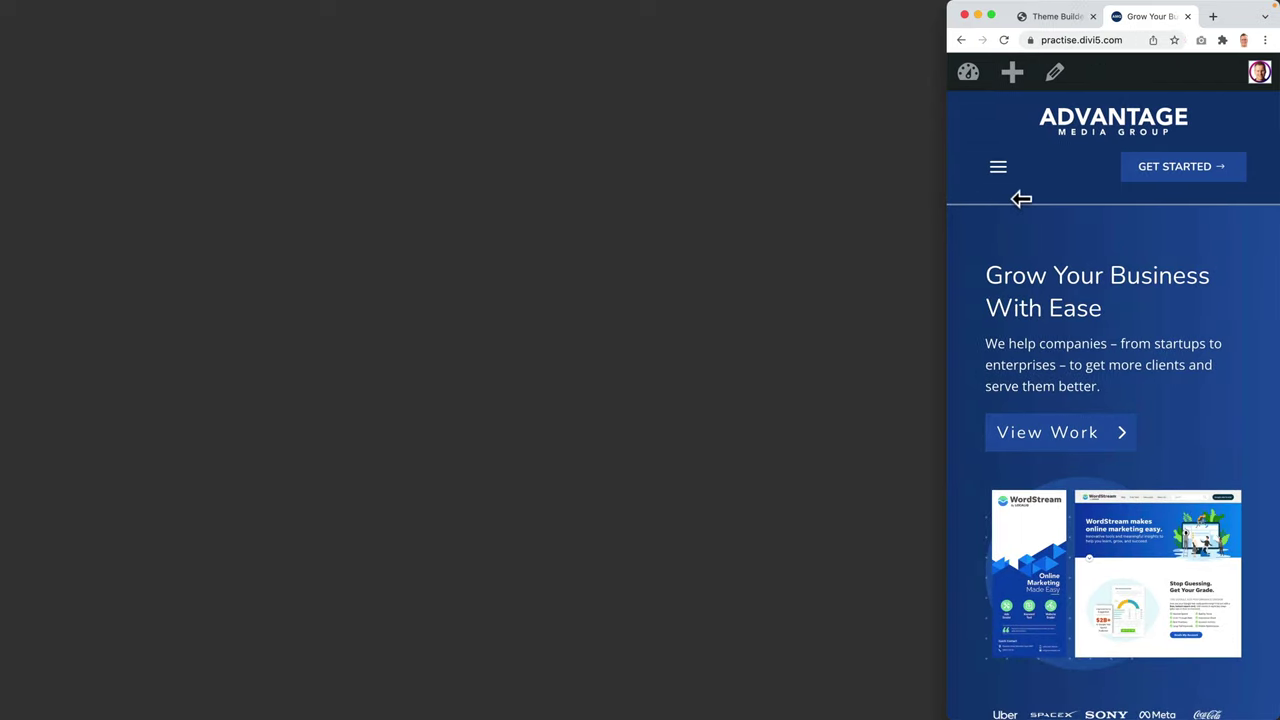
# Step: Check the hamburger menu and scrolling header on the live homepage at phone width
pyautogui.click(1000, 172)
pyautogui.click(1003, 177)
pyautogui.scroll(-3, 1118, 258)
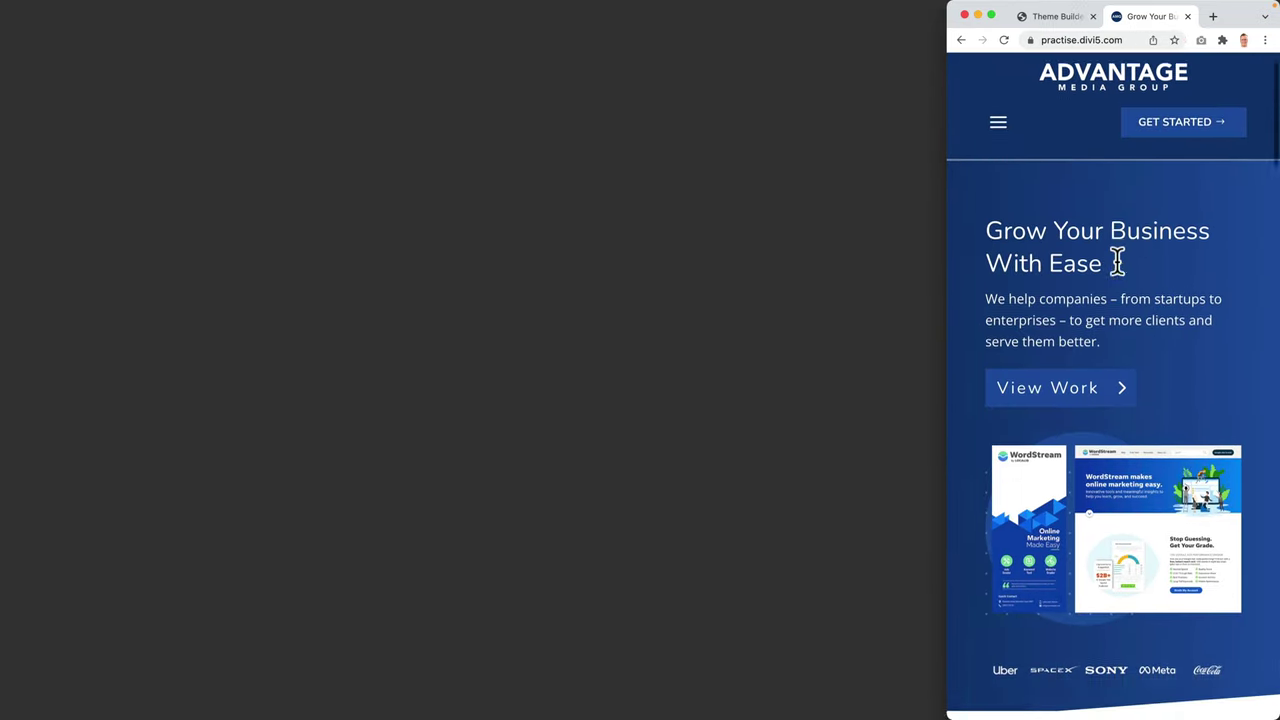
pyautogui.scroll(-2, 1117, 262)
pyautogui.scroll(5, 1117, 271)
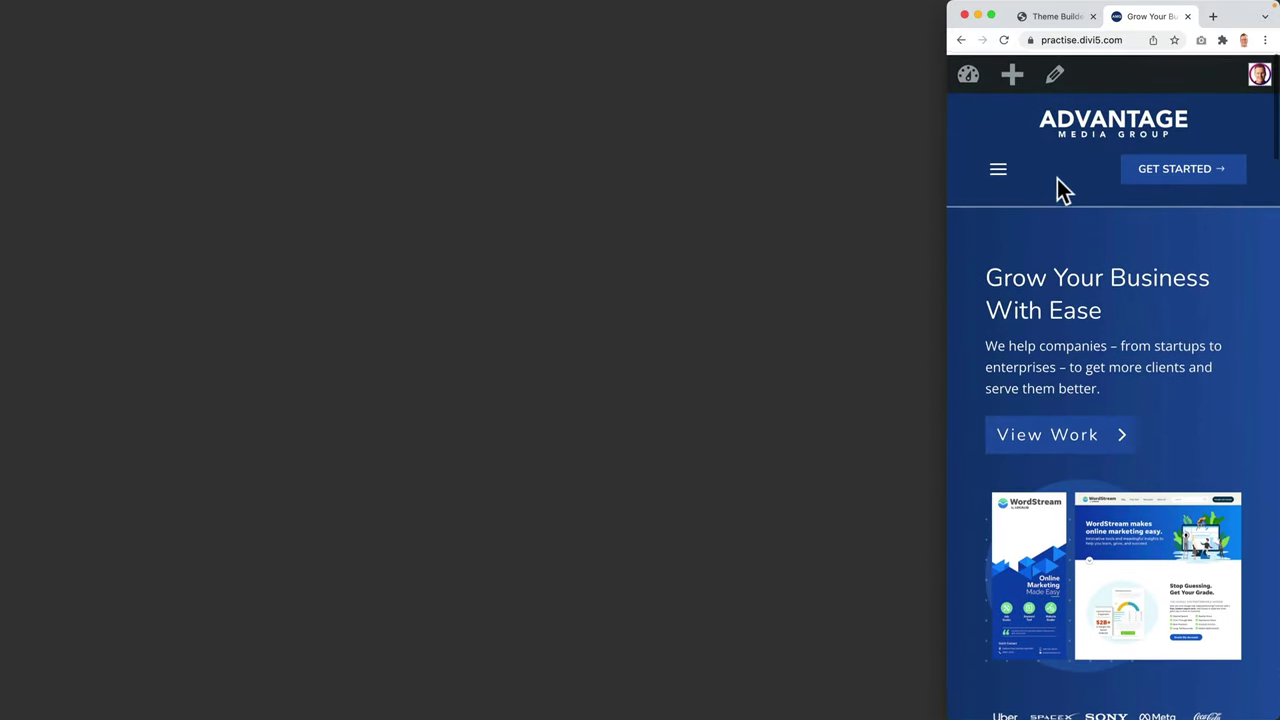
# Step: Widen the browser to tablet and then full desktop width, checking the live homepage's header while scrolling at each size
pyautogui.moveTo(942, 212); pyautogui.dragTo(505, 230)
pyautogui.scroll(-4, 780, 289)
pyautogui.scroll(-3, 780, 289)
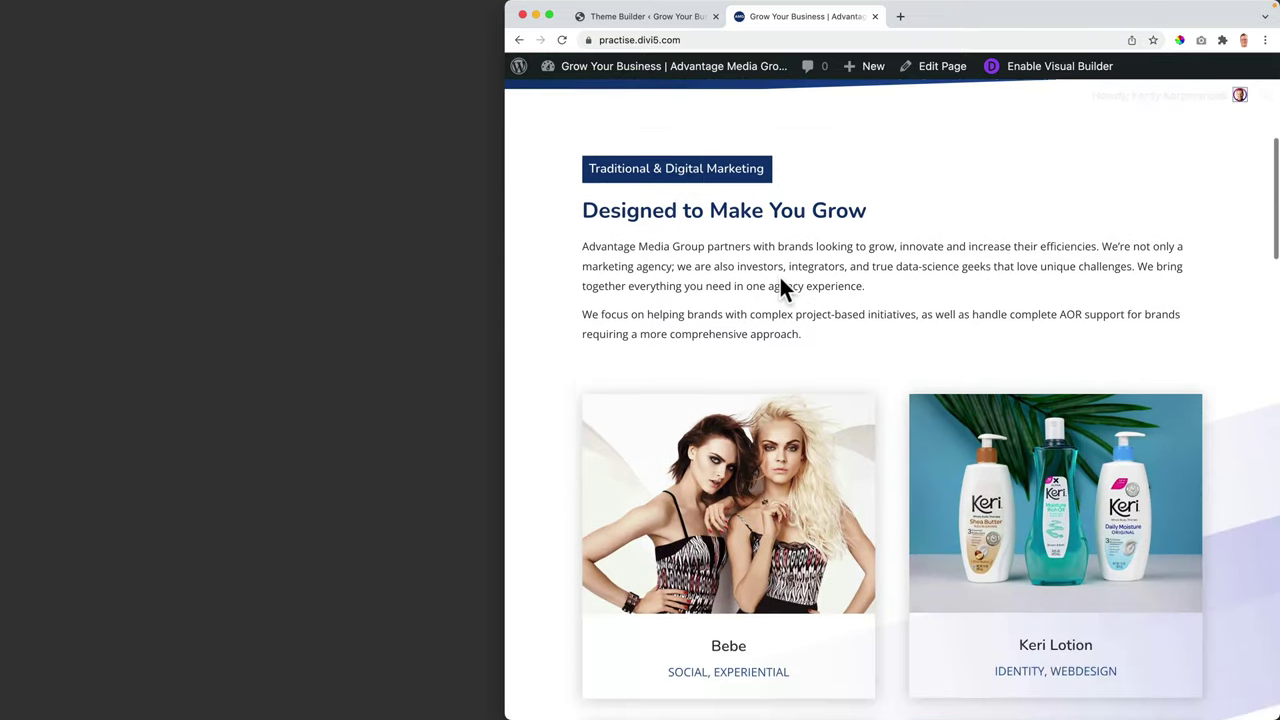
pyautogui.scroll(6, 780, 289)
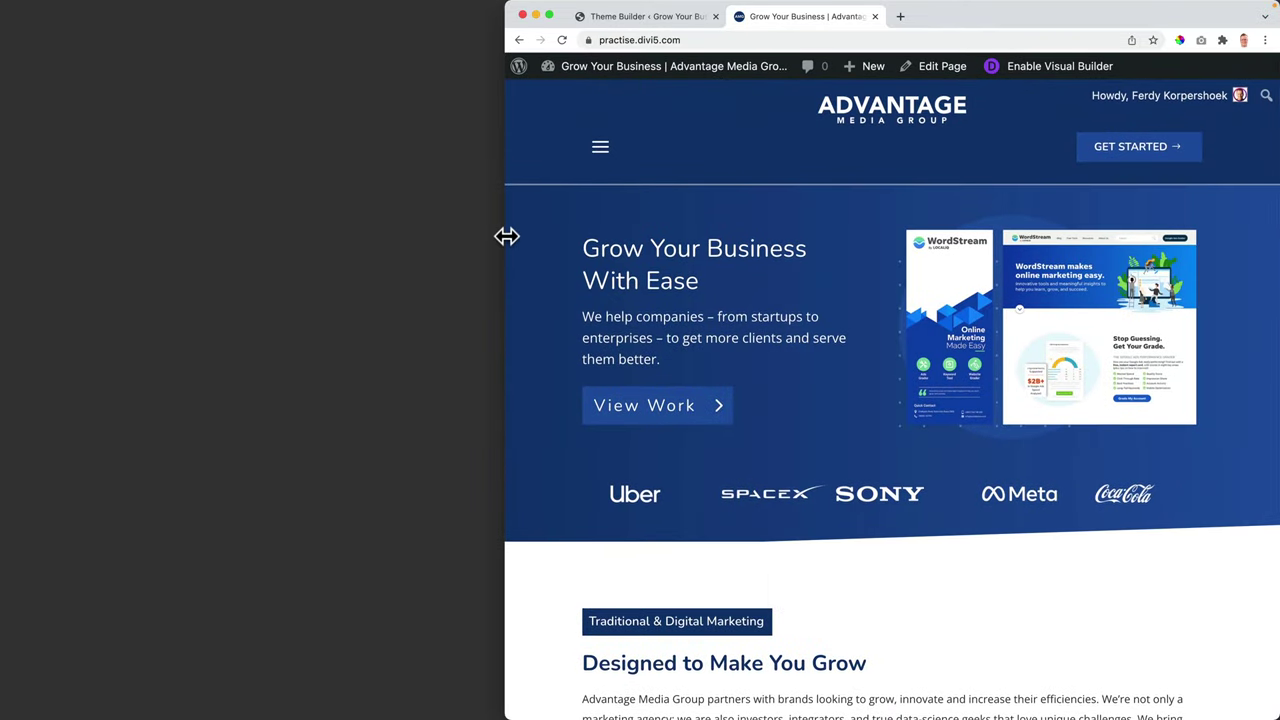
pyautogui.moveTo(507, 236); pyautogui.dragTo(5, 257)
pyautogui.scroll(-3, 206, 289)
pyautogui.scroll(3, 206, 289)
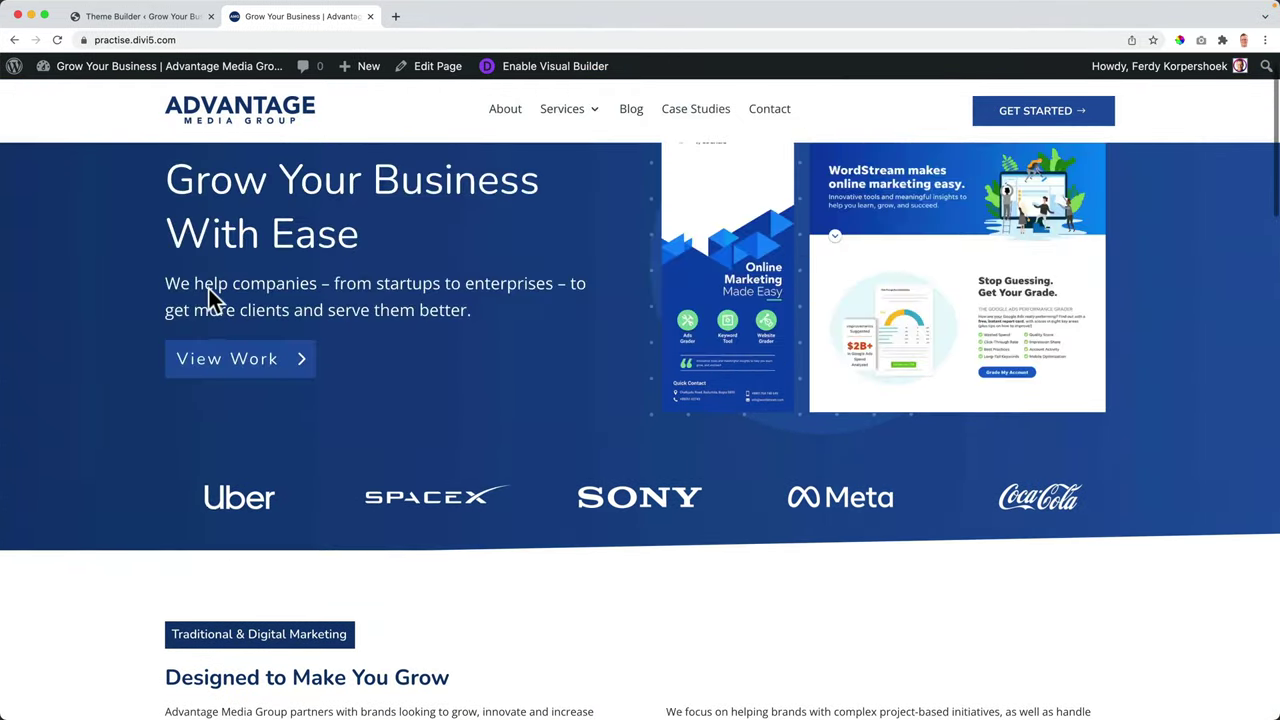
pyautogui.scroll(1, 208, 288)
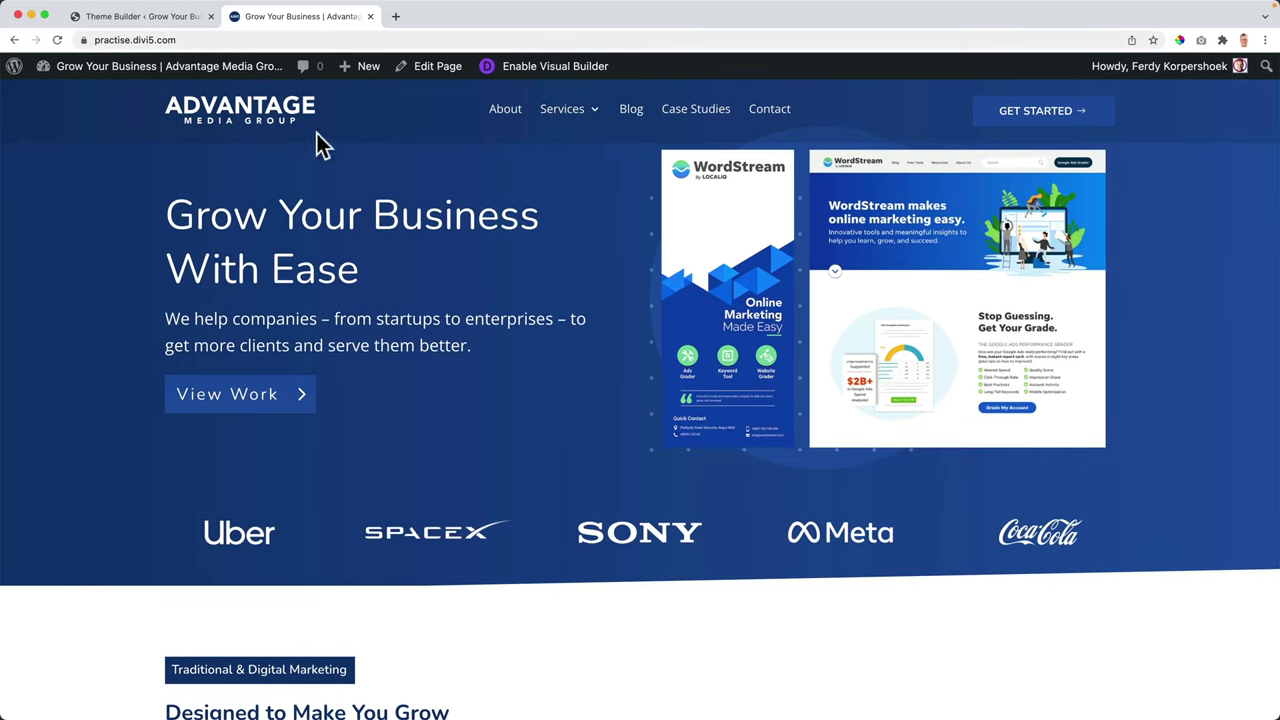
pyautogui.click(118, 17)
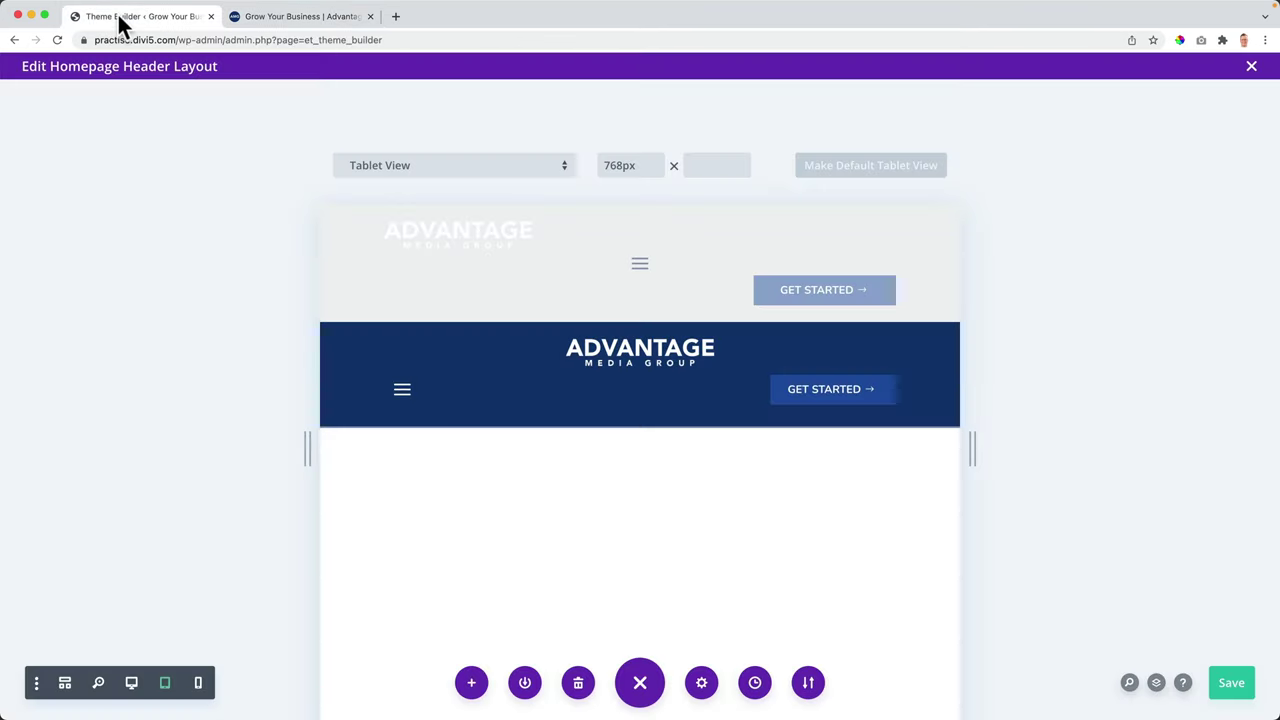
pyautogui.click(131, 683)
pyautogui.moveTo(71, 123)
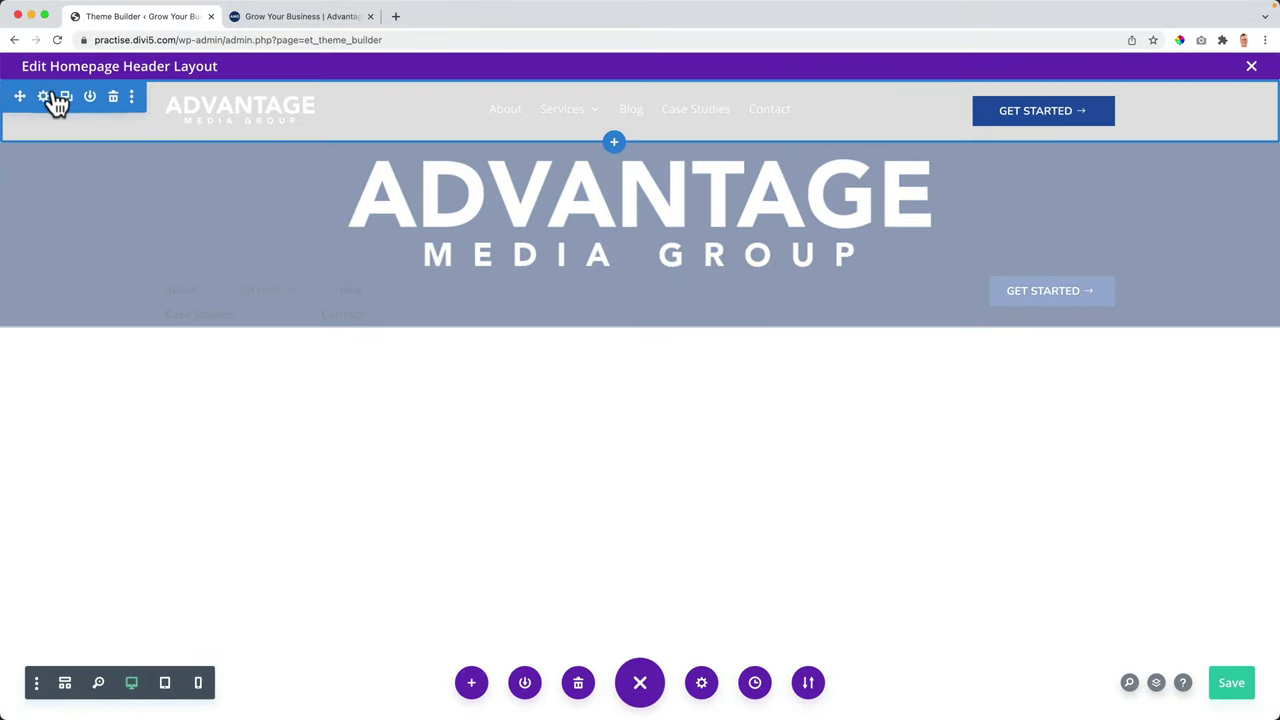
pyautogui.click(43, 96)
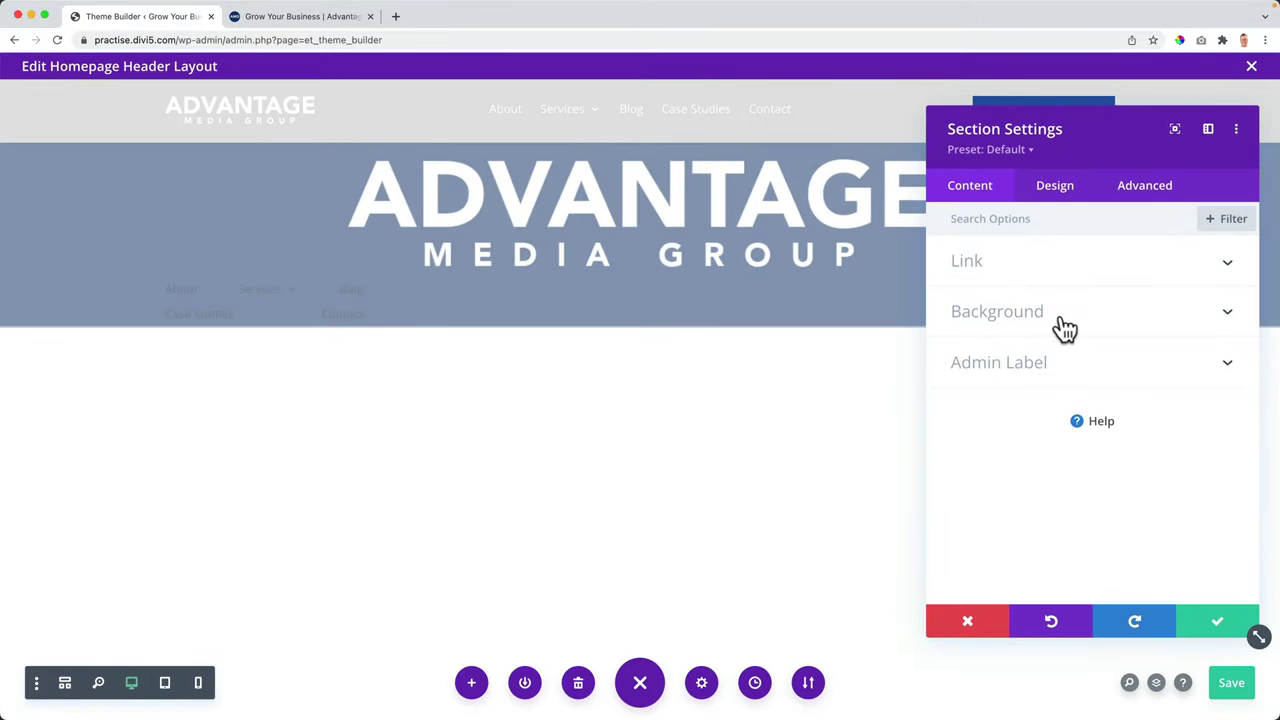
pyautogui.click(1066, 328)
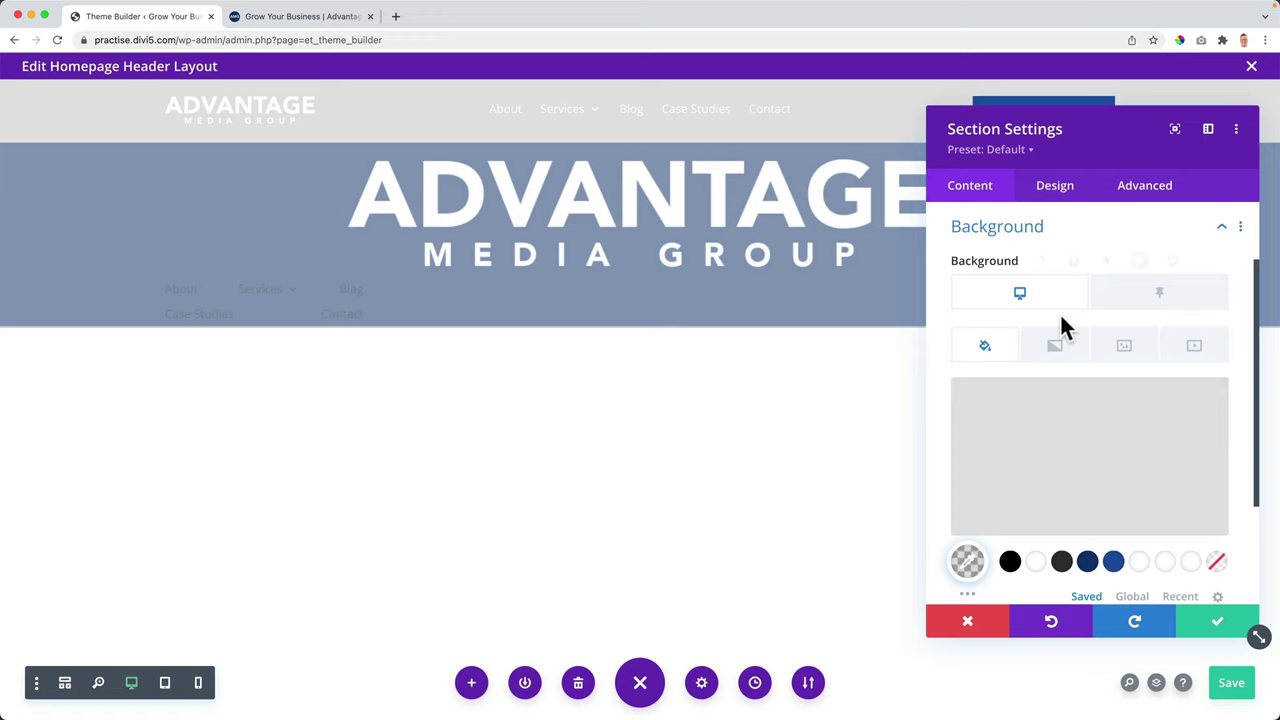
pyautogui.click(967, 561)
pyautogui.moveTo(1213, 487); pyautogui.dragTo(1210, 510)
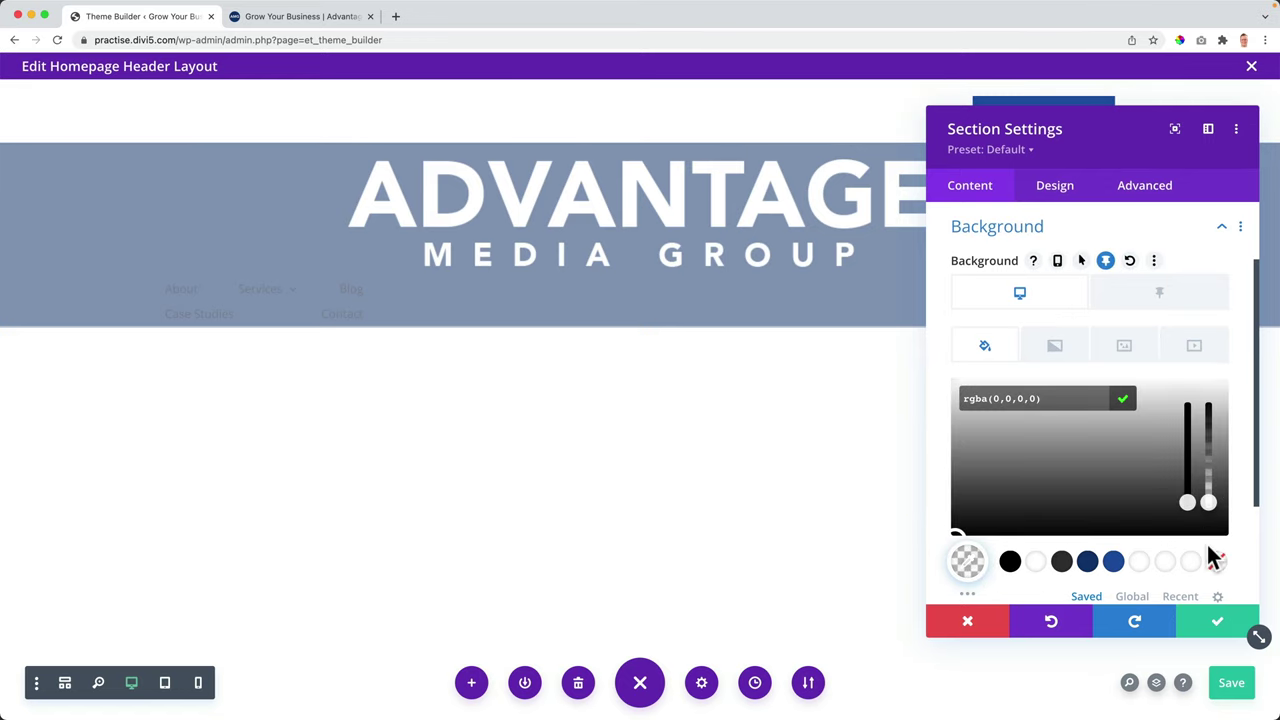
pyautogui.click(1220, 624)
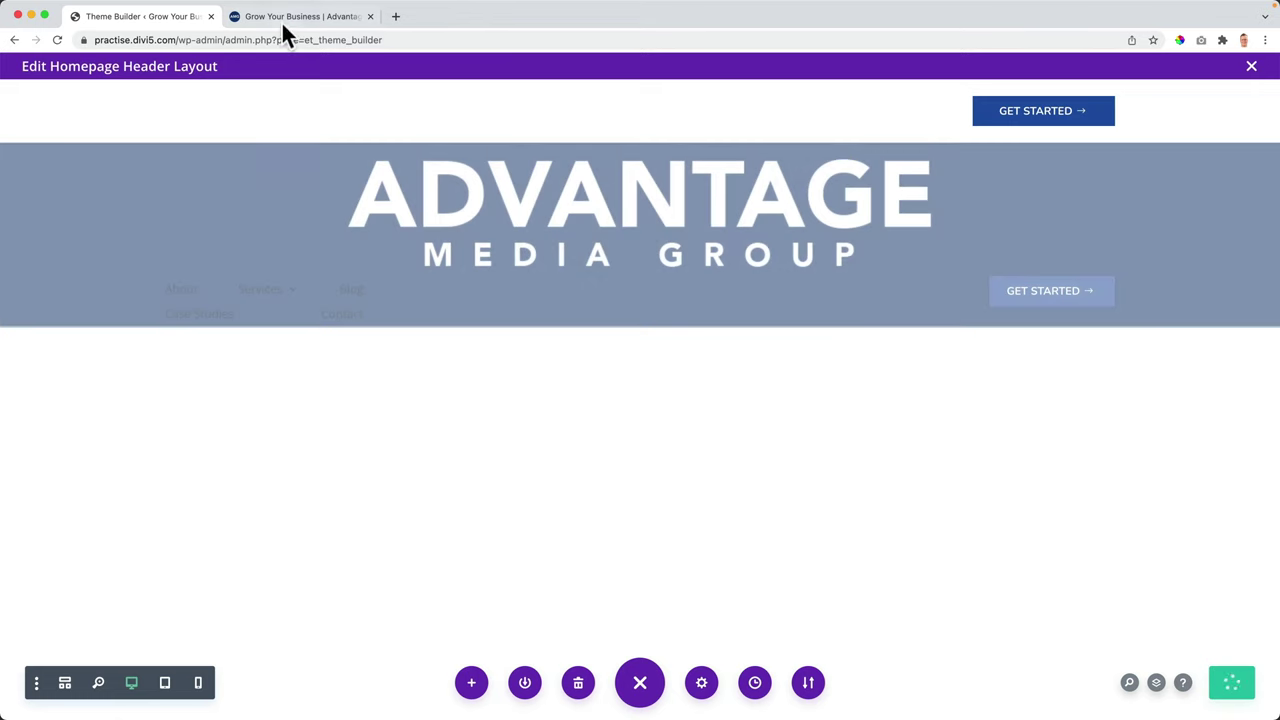
# Step: Check the transparent desktop header on the live homepage, then narrow the browser to tablet width and test the hamburger menu
pyautogui.click(282, 18)
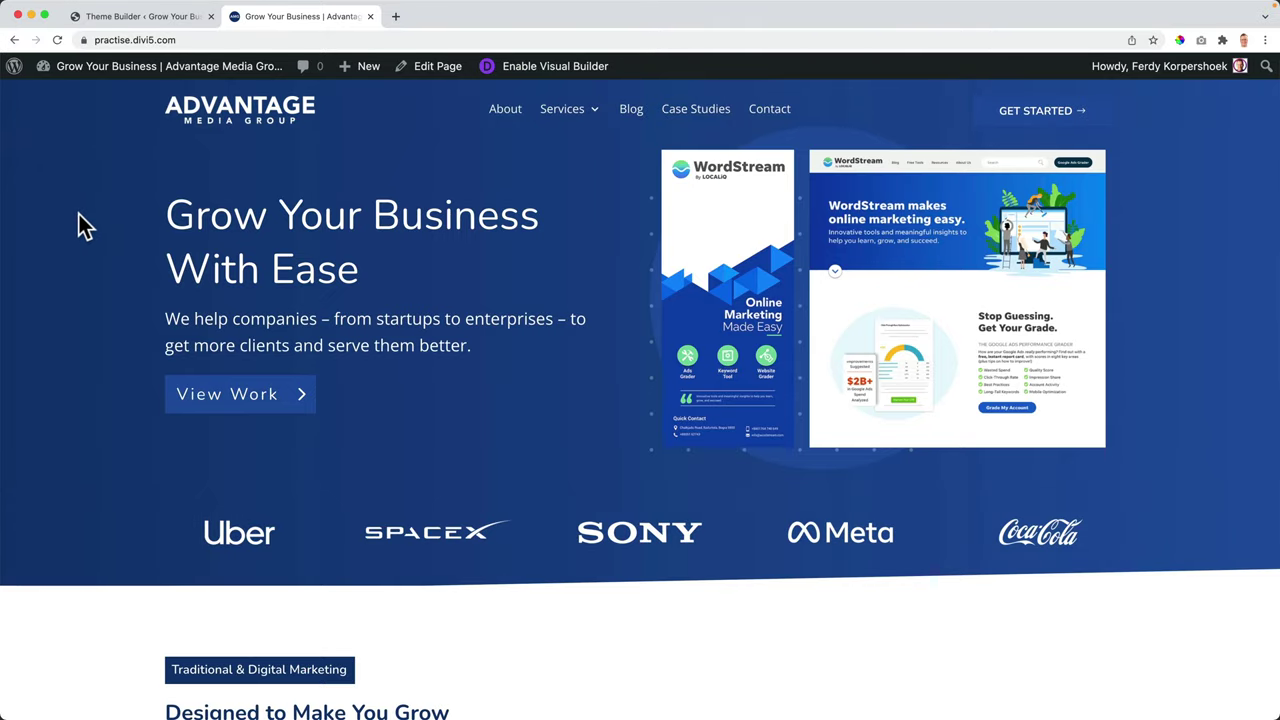
pyautogui.scroll(-2, 79, 214)
pyautogui.scroll(2, 79, 214)
pyautogui.moveTo(3, 215); pyautogui.dragTo(632, 217)
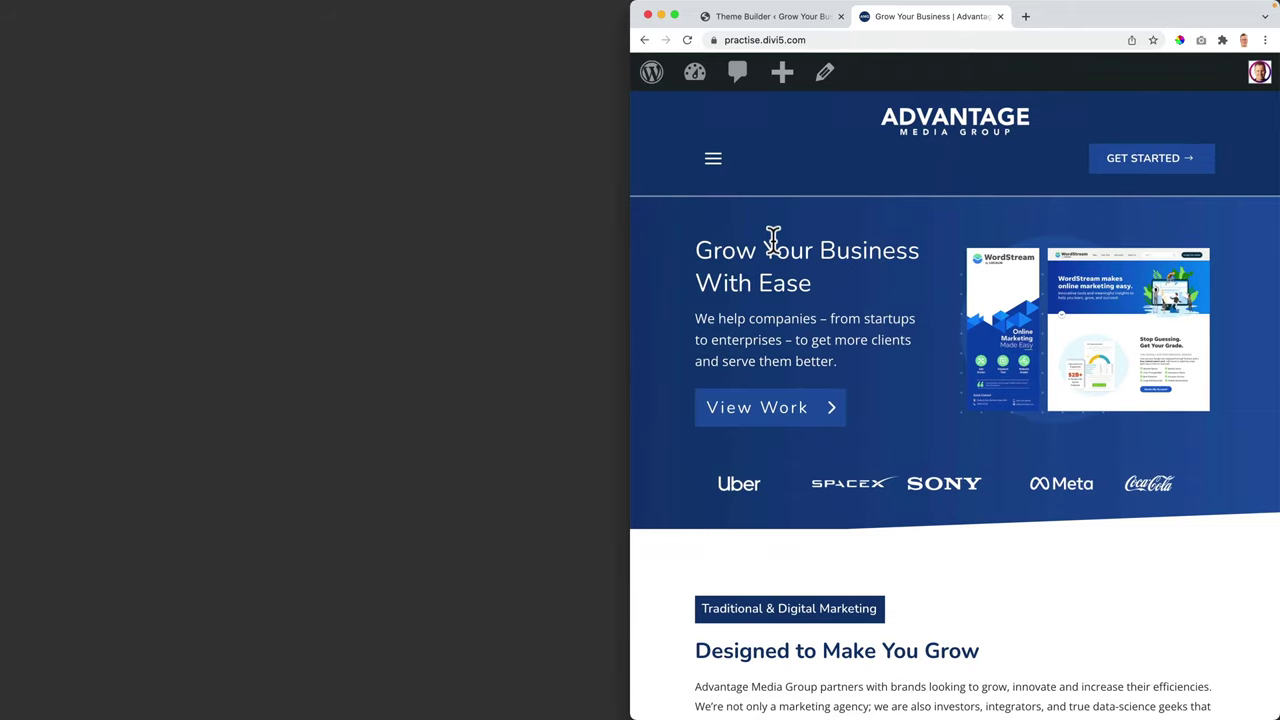
pyautogui.scroll(-1, 771, 240)
pyautogui.scroll(1, 750, 212)
pyautogui.click(714, 165)
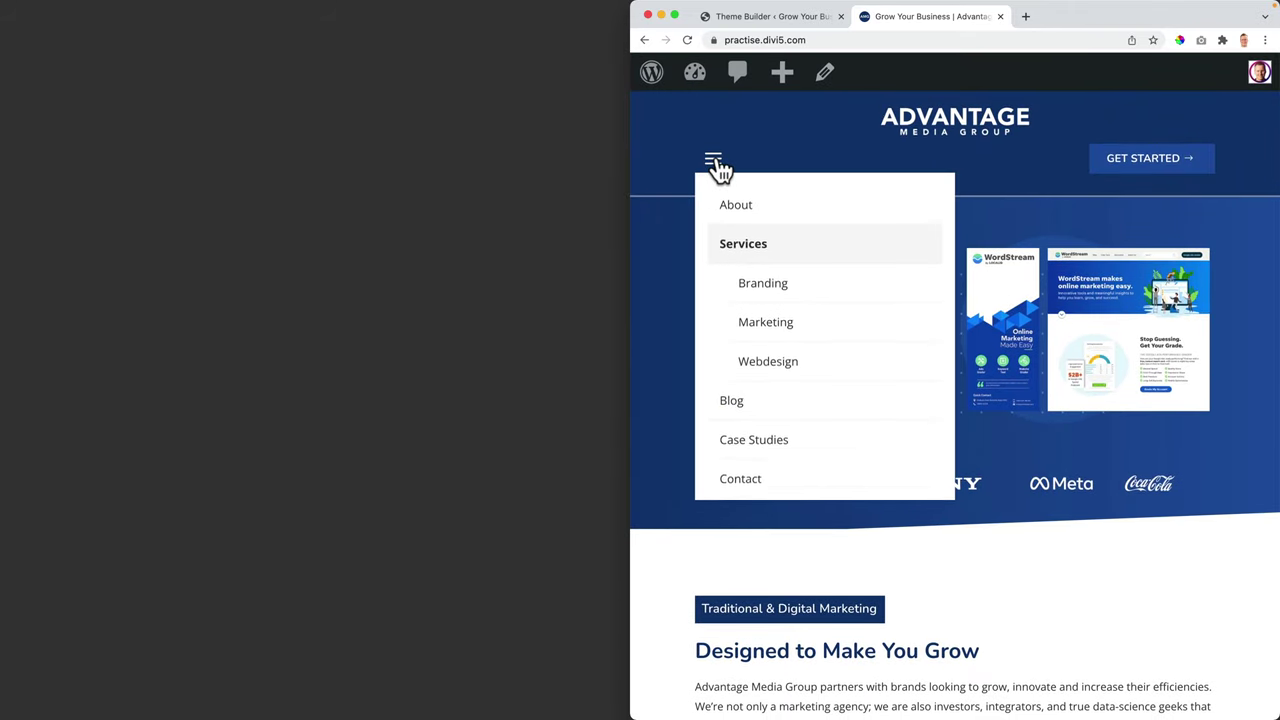
pyautogui.click(715, 163)
# Step: Review the live homepage and its menu at phone width down to the Why Advantage section, then restore the full browser width
pyautogui.moveTo(629, 286); pyautogui.dragTo(998, 258)
pyautogui.scroll(-3, 1023, 250)
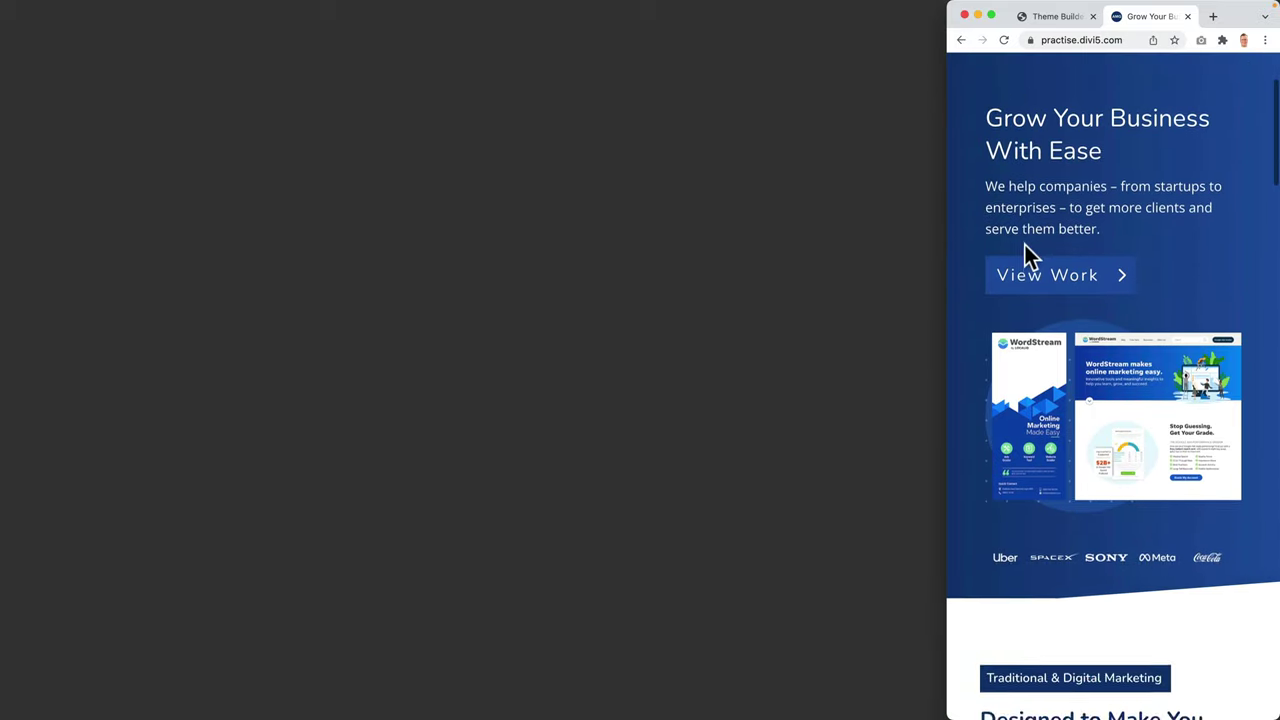
pyautogui.scroll(3, 1020, 240)
pyautogui.click(1000, 170)
pyautogui.click(1005, 176)
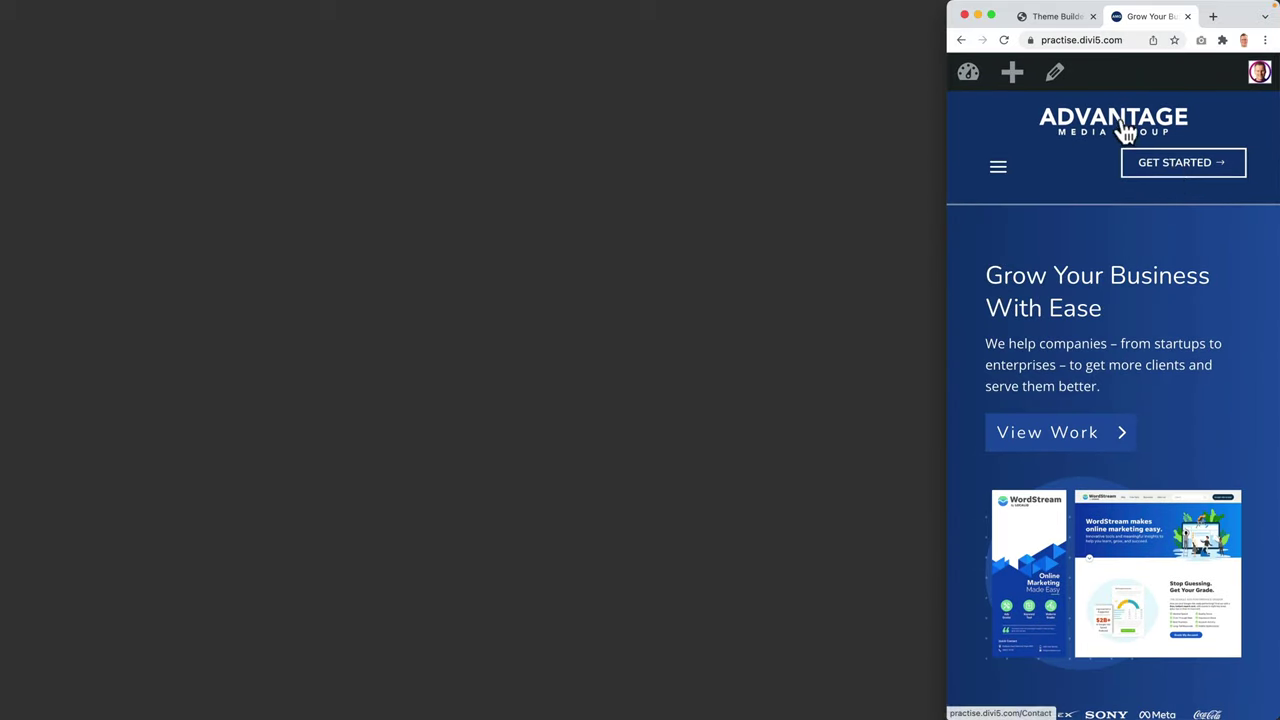
pyautogui.scroll(-2, 1085, 270)
pyautogui.scroll(-13, 1083, 270)
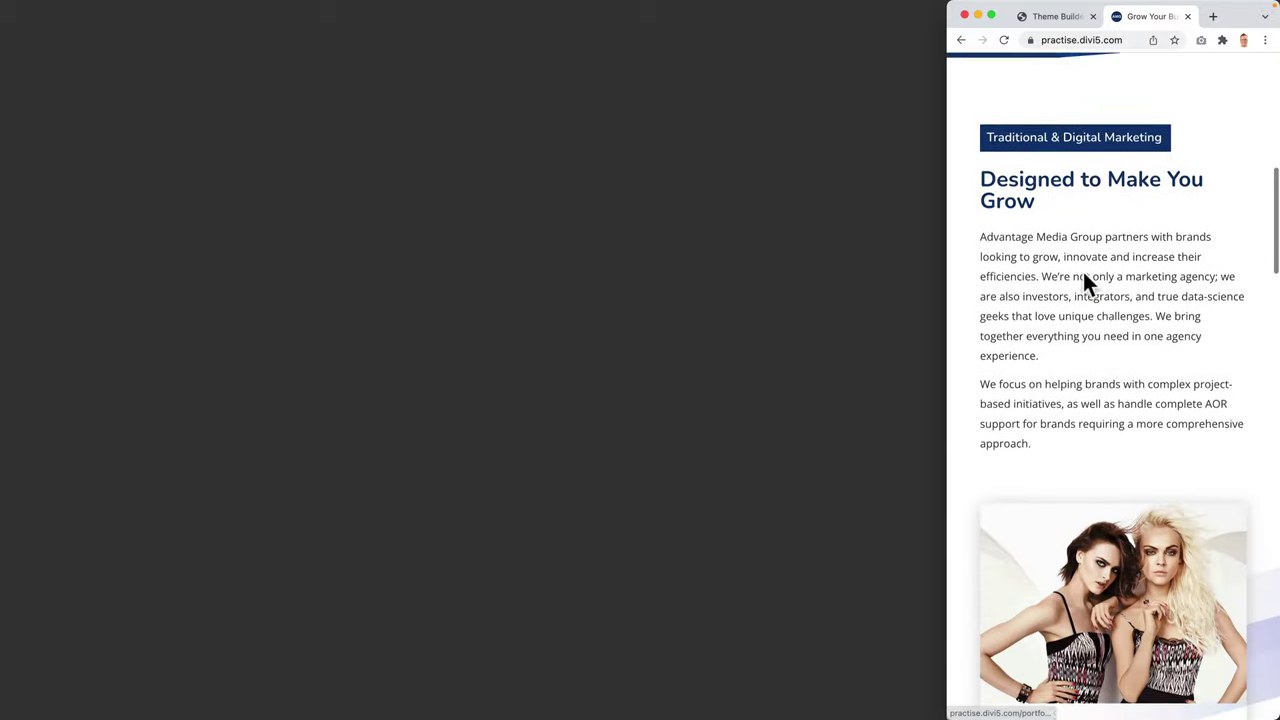
pyautogui.scroll(-10, 1085, 287)
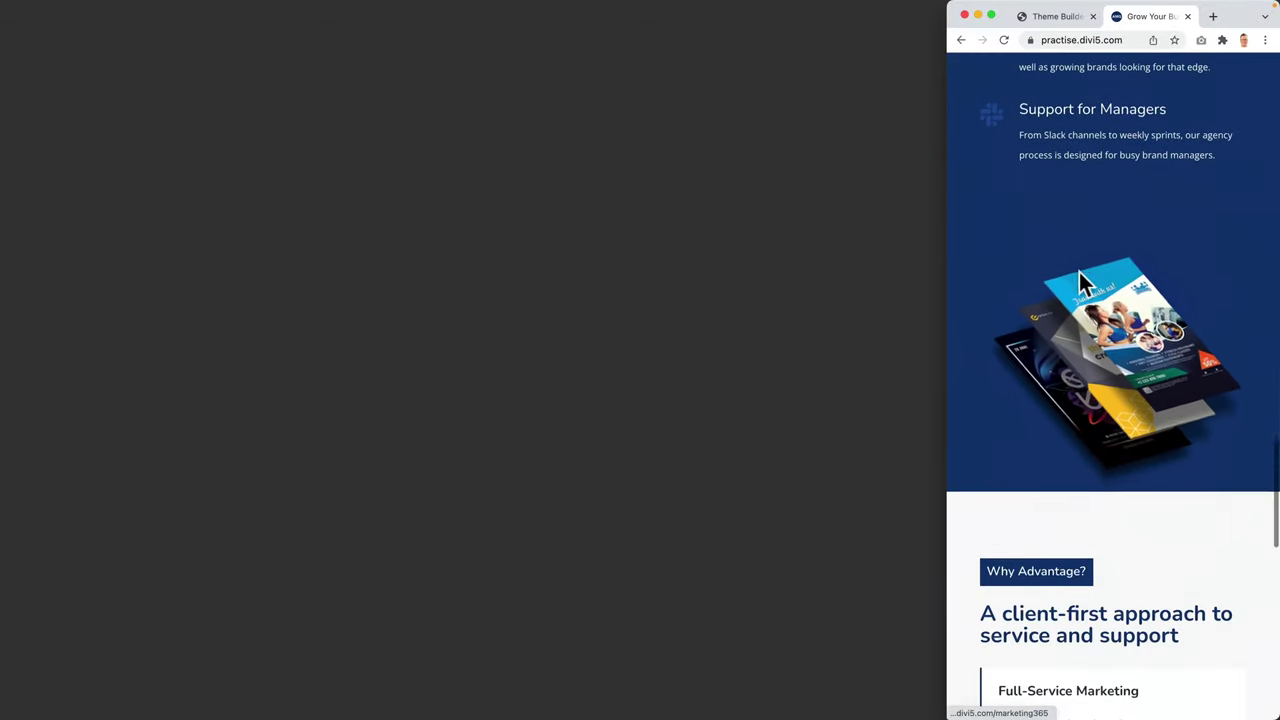
pyautogui.scroll(-2, 1083, 280)
pyautogui.scroll(-9, 1075, 330)
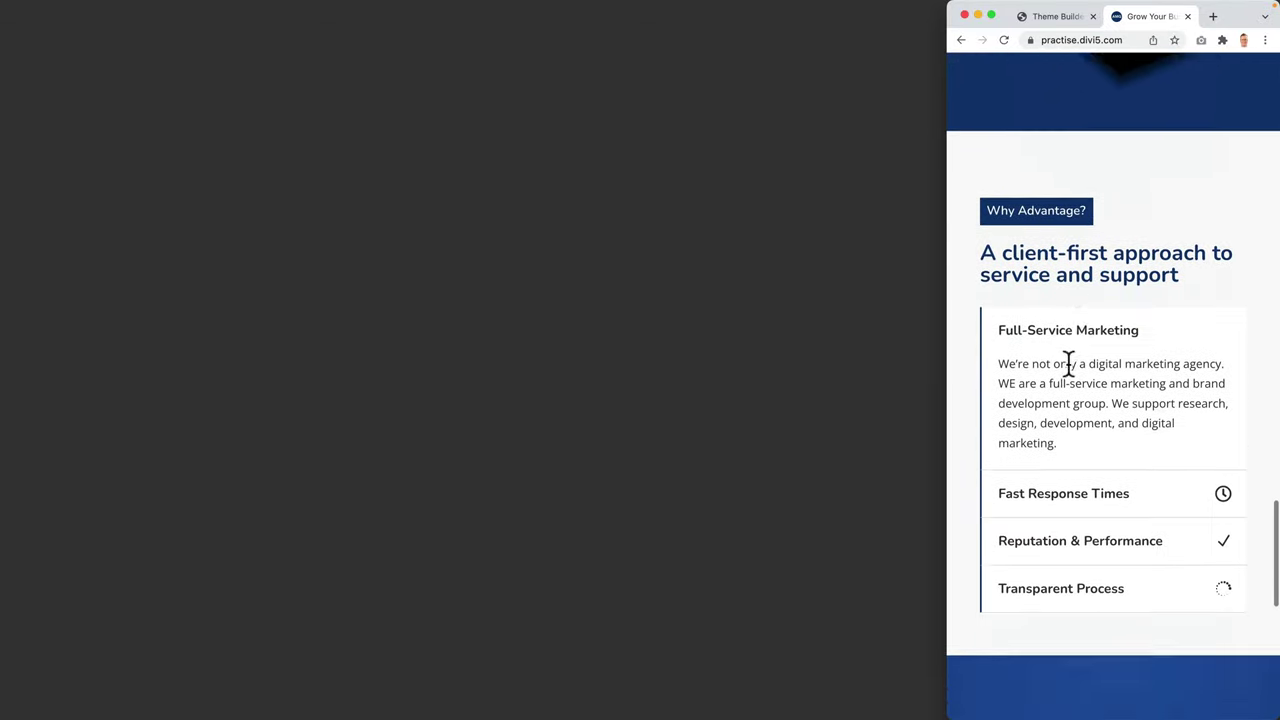
pyautogui.scroll(20, 1070, 340)
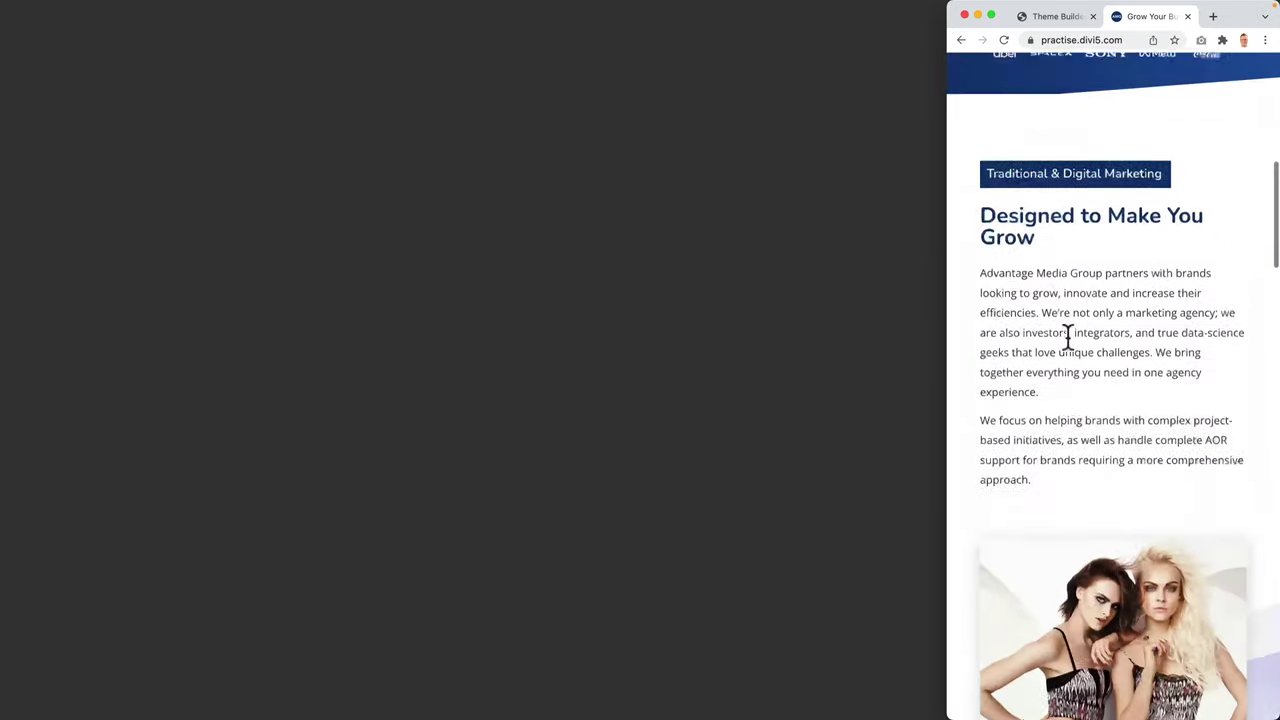
pyautogui.moveTo(945, 326); pyautogui.dragTo(2, 317)
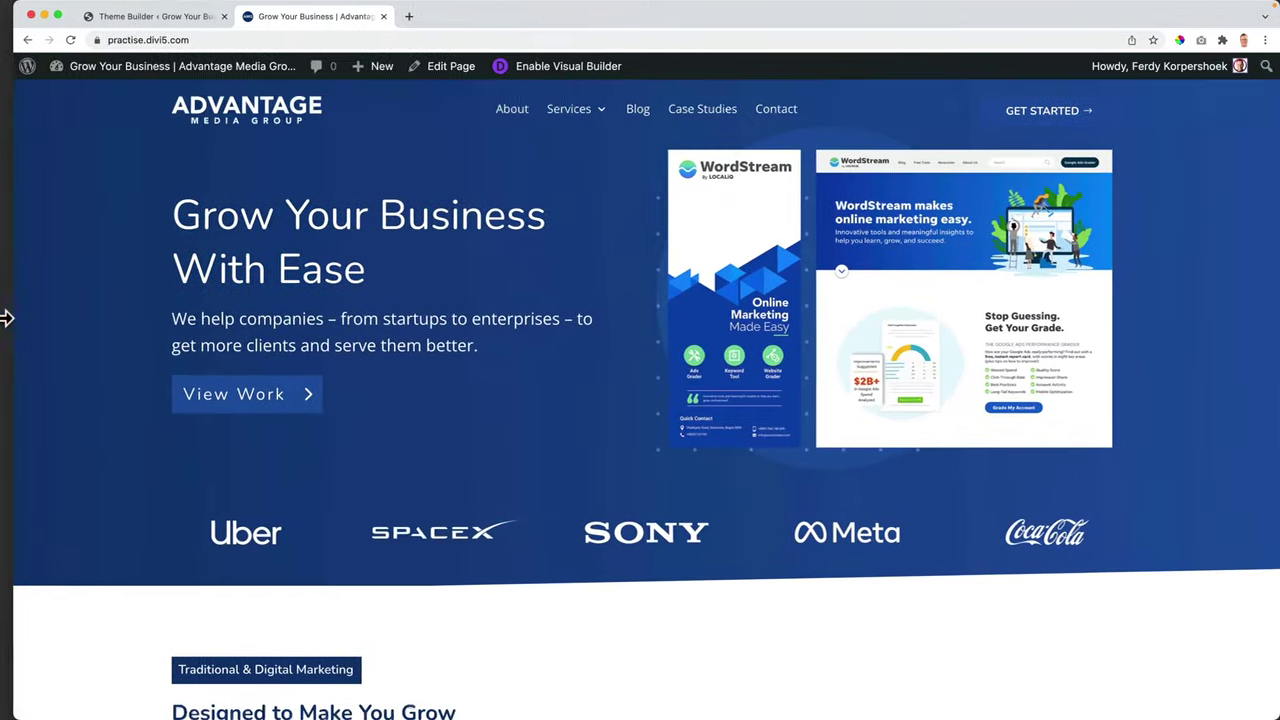
# Step: Visit the tutorial author's website in a new tab, view its Divi theme tutorial page and close the tab
pyautogui.click(396, 17)
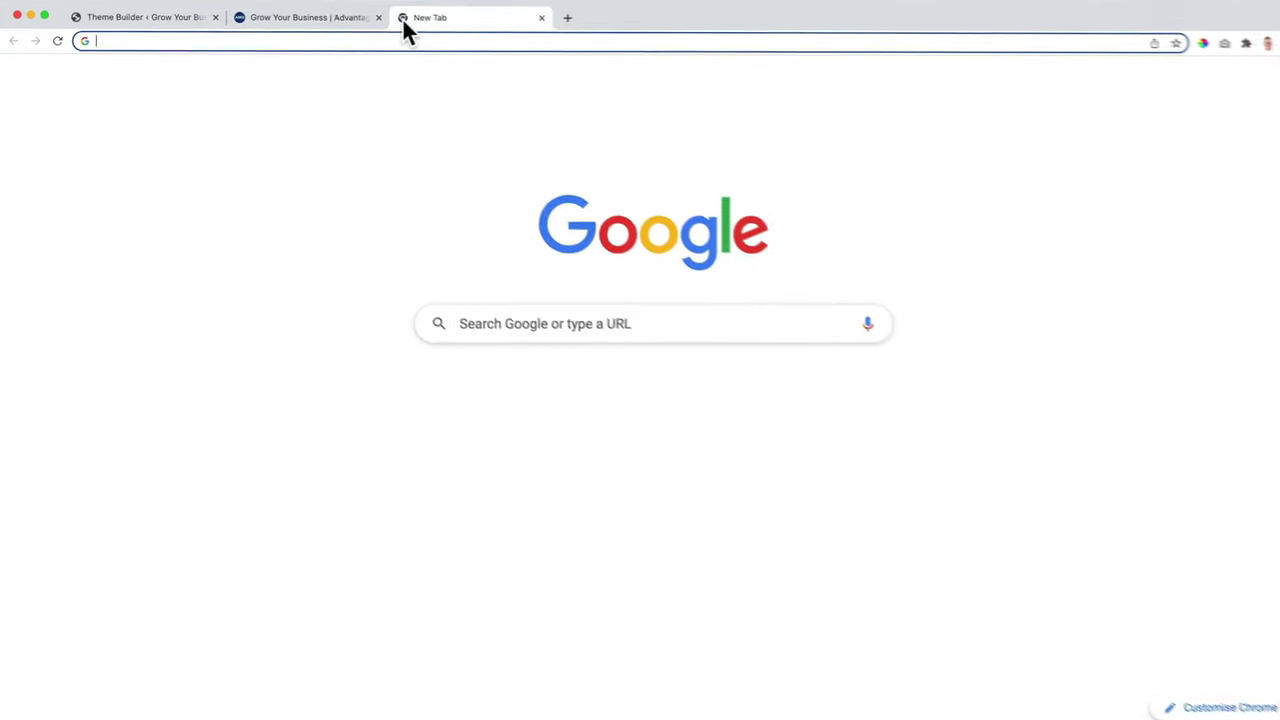
pyautogui.write('ferdy')
pyautogui.press('Return')
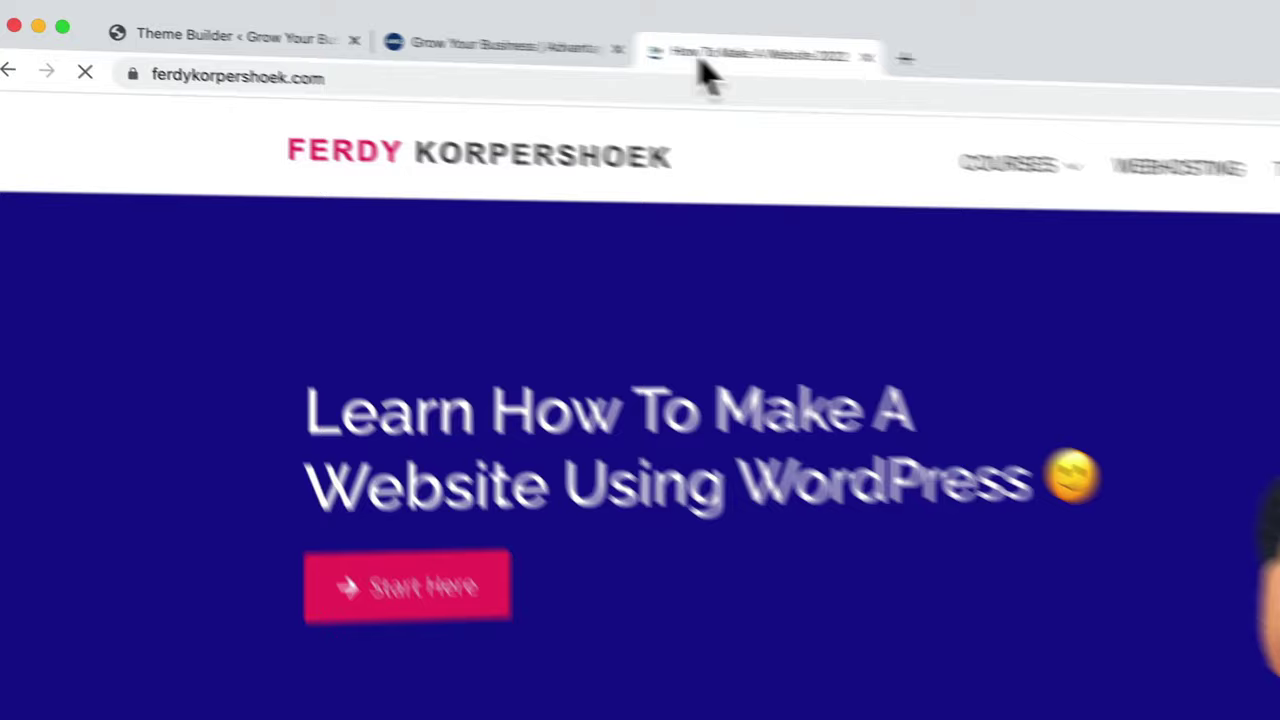
pyautogui.moveTo(866, 91)
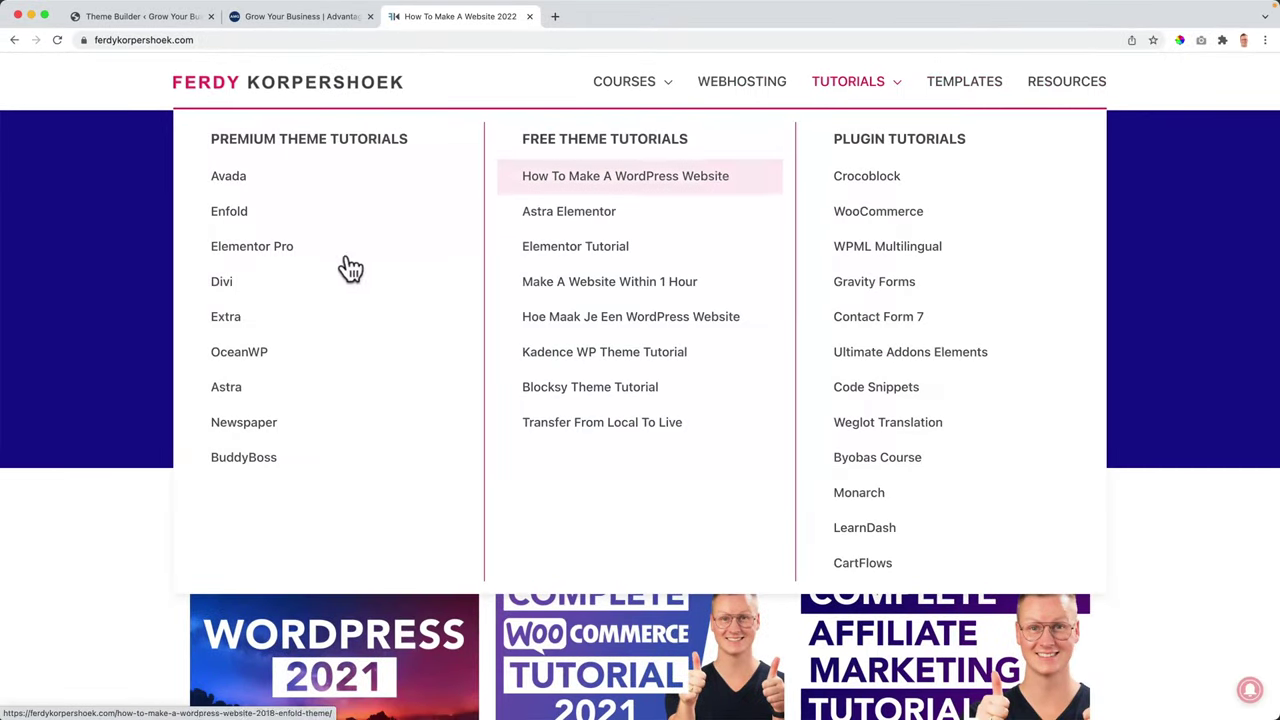
pyautogui.click(270, 289)
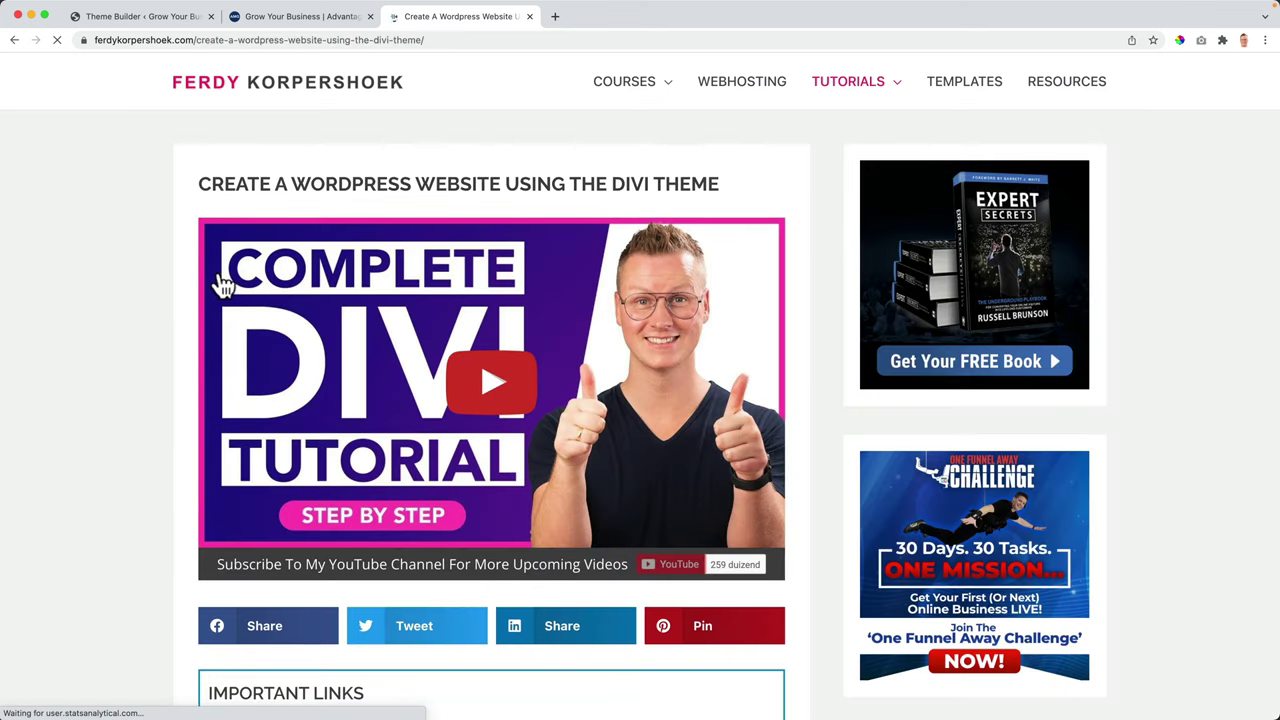
pyautogui.click(529, 17)
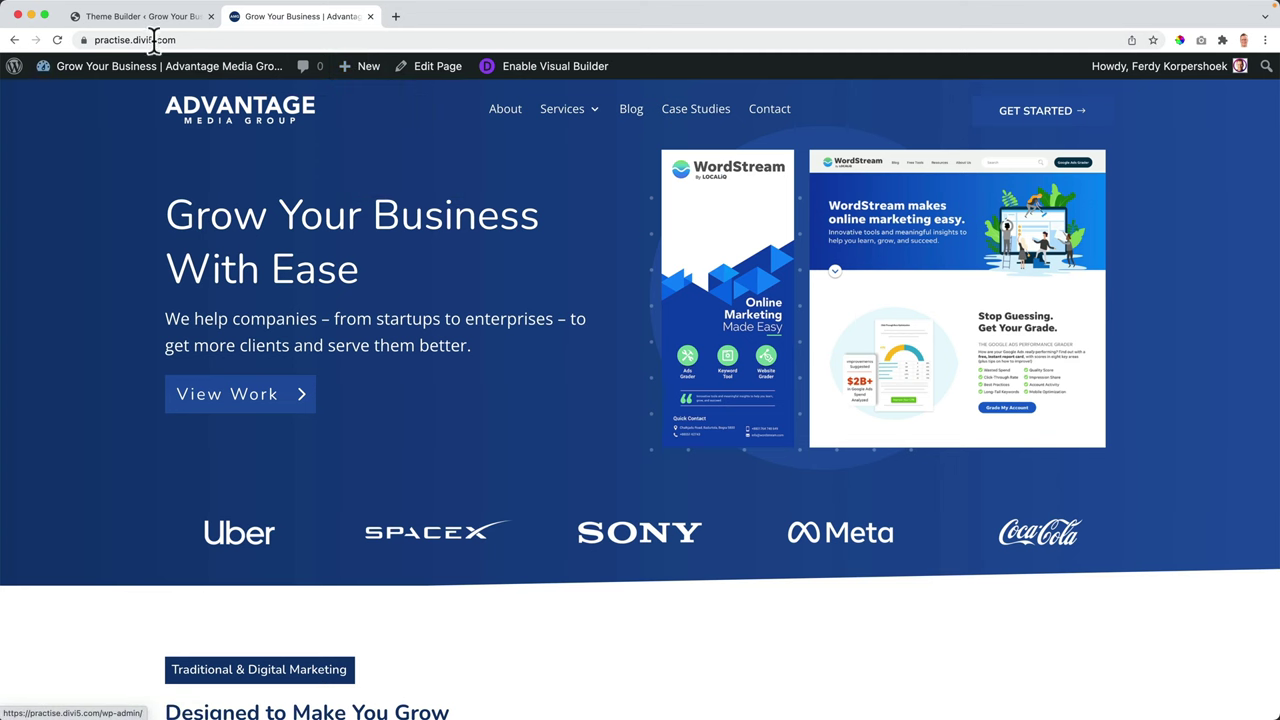
# Step: Compare the live homepage's header at the top and while scrolling, and look over the Theme Builder templates
pyautogui.scroll(-1, 557, 306)
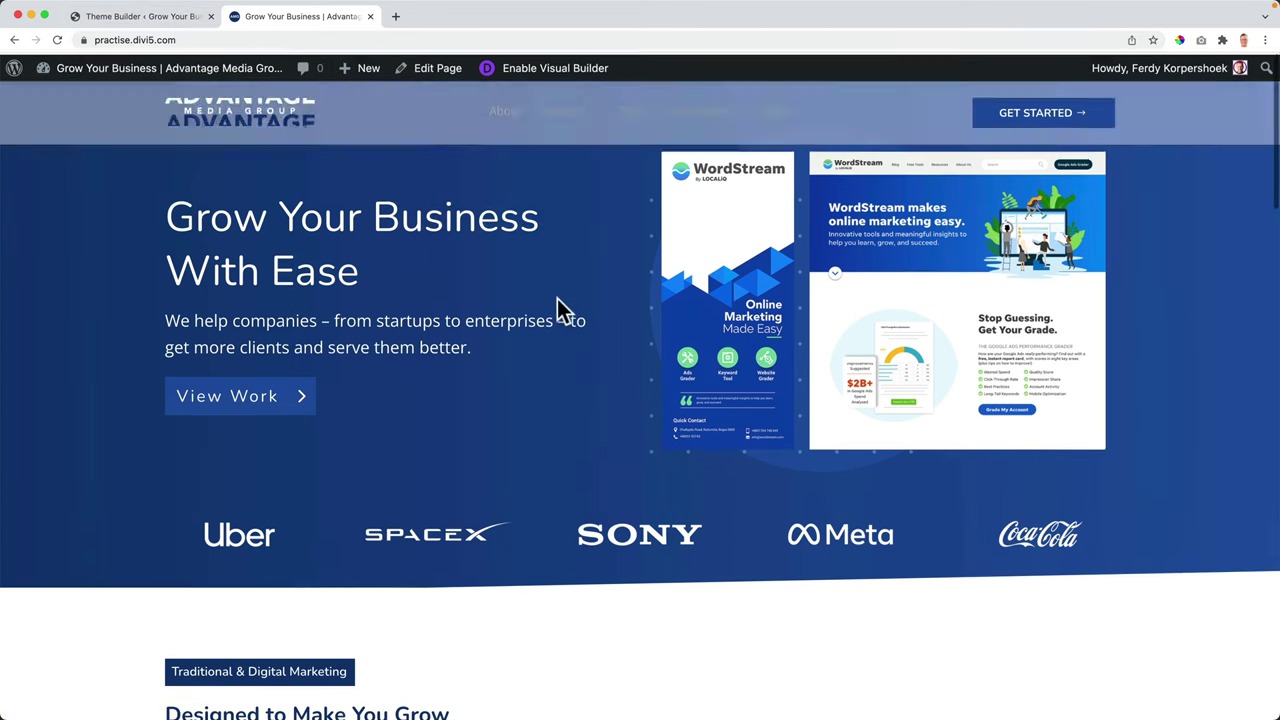
pyautogui.scroll(1, 557, 306)
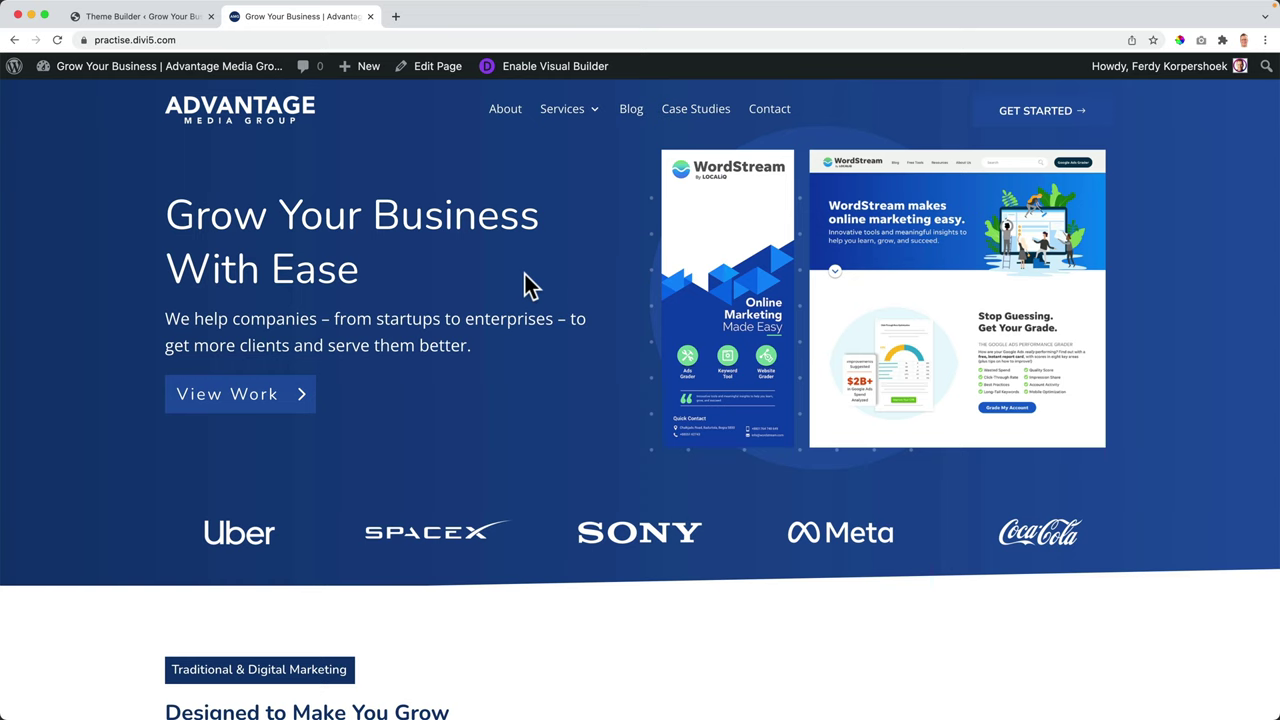
pyautogui.scroll(-4, 560, 274)
pyautogui.scroll(4, 563, 286)
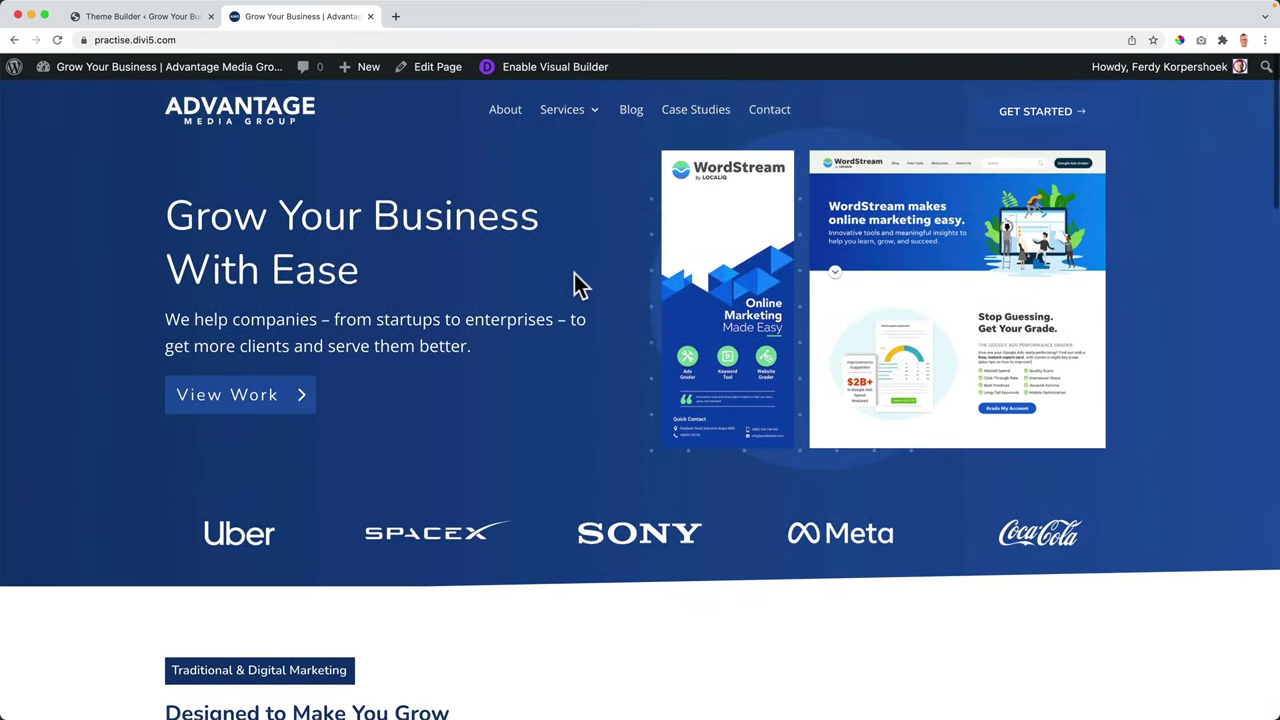
pyautogui.click(137, 20)
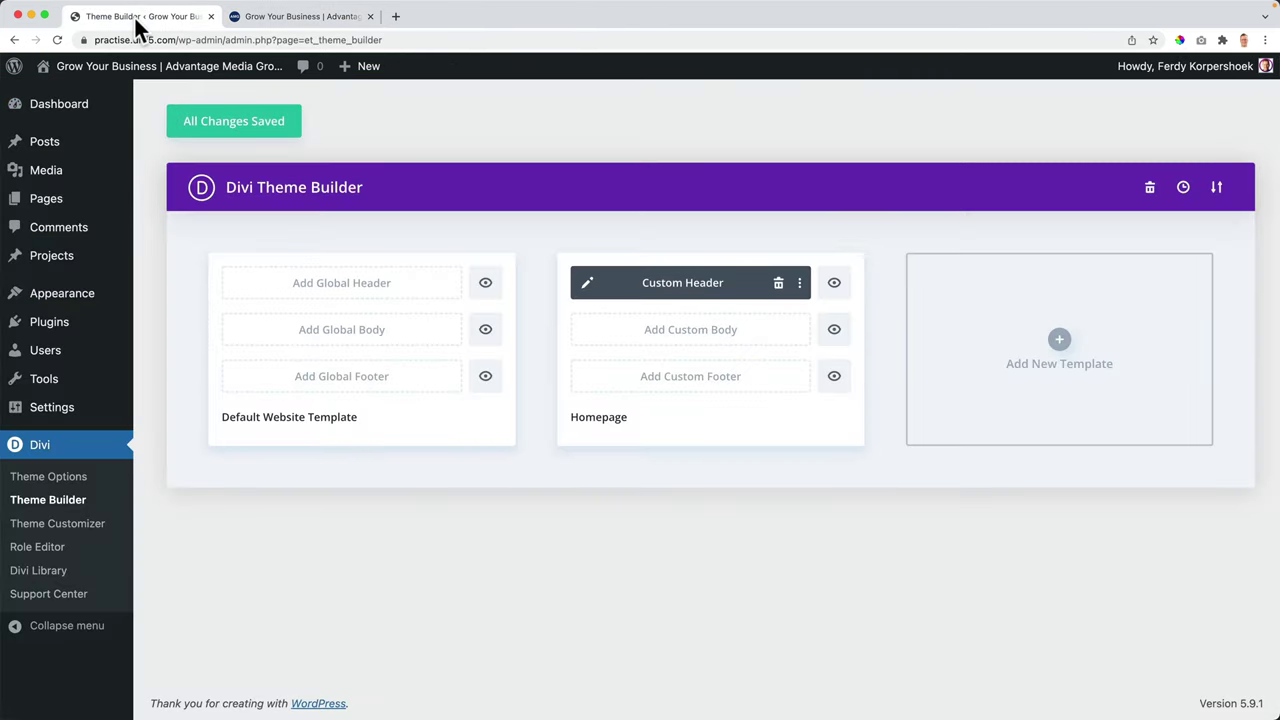
pyautogui.click(257, 19)
pyautogui.scroll(-3, 610, 194)
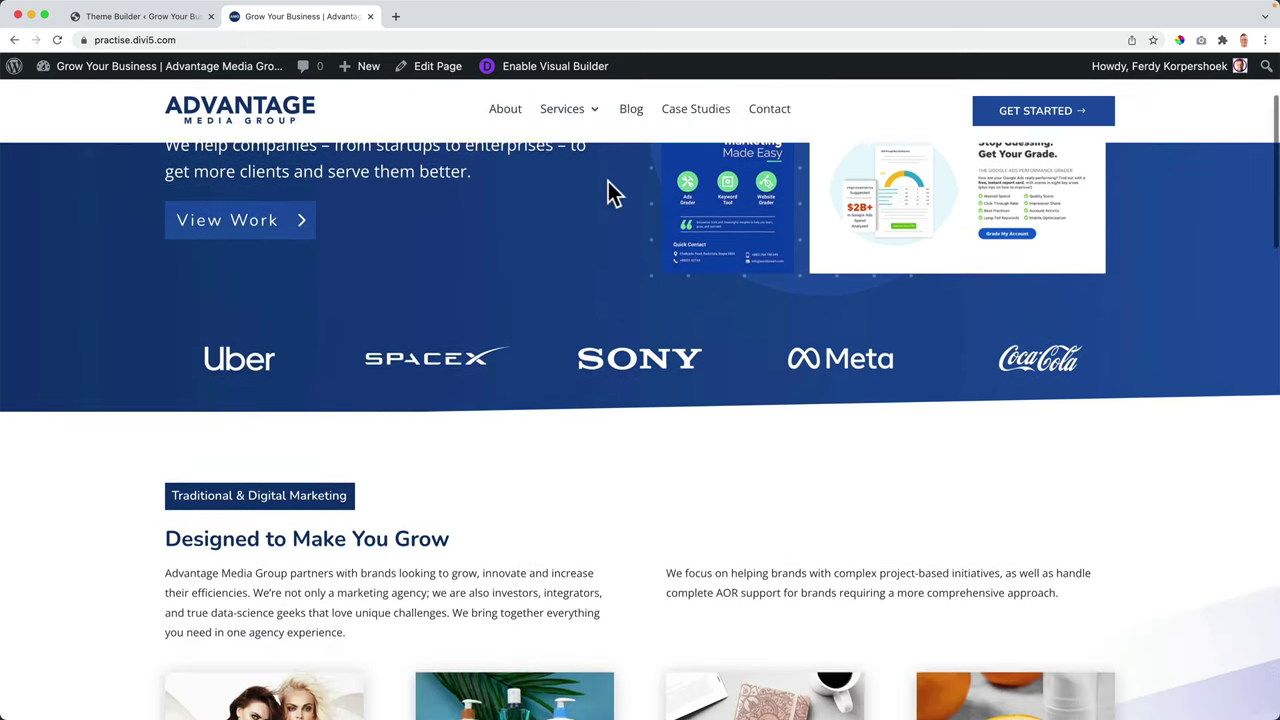
pyautogui.scroll(3, 609, 192)
# Step: Open the export options for the Homepage template in the Theme Builder
pyautogui.click(148, 21)
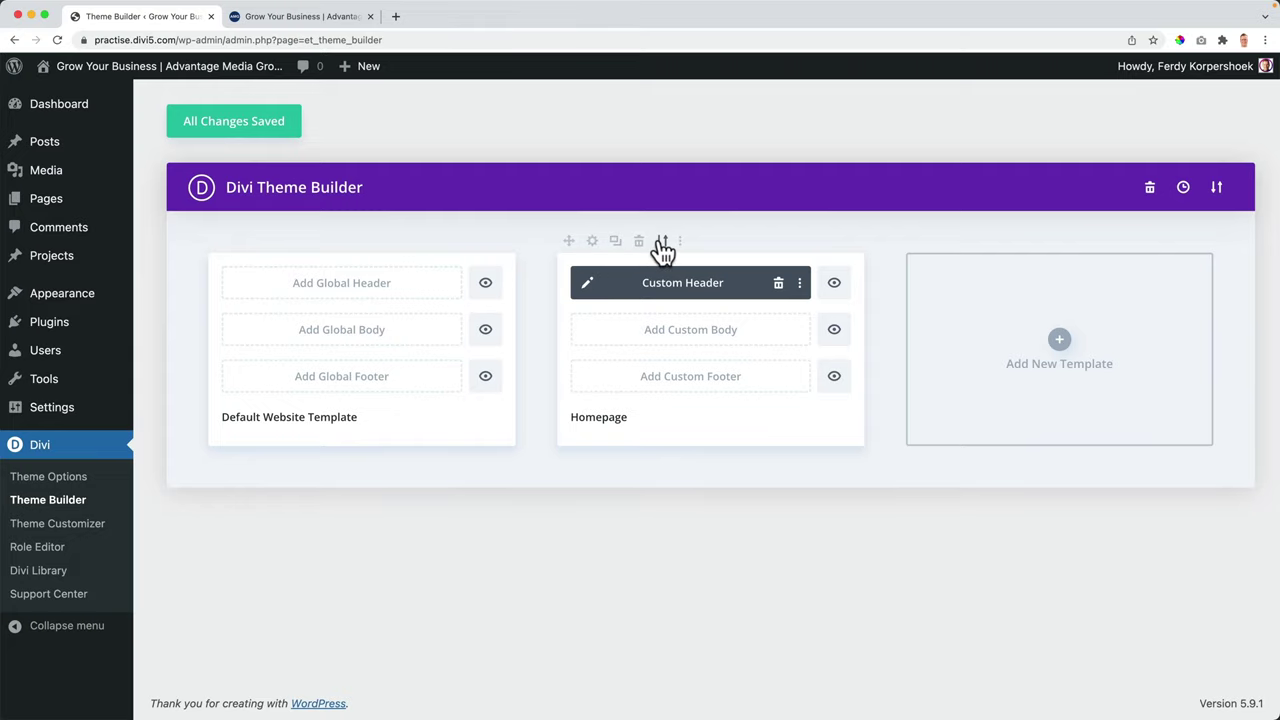
pyautogui.click(660, 241)
pyautogui.click(785, 281)
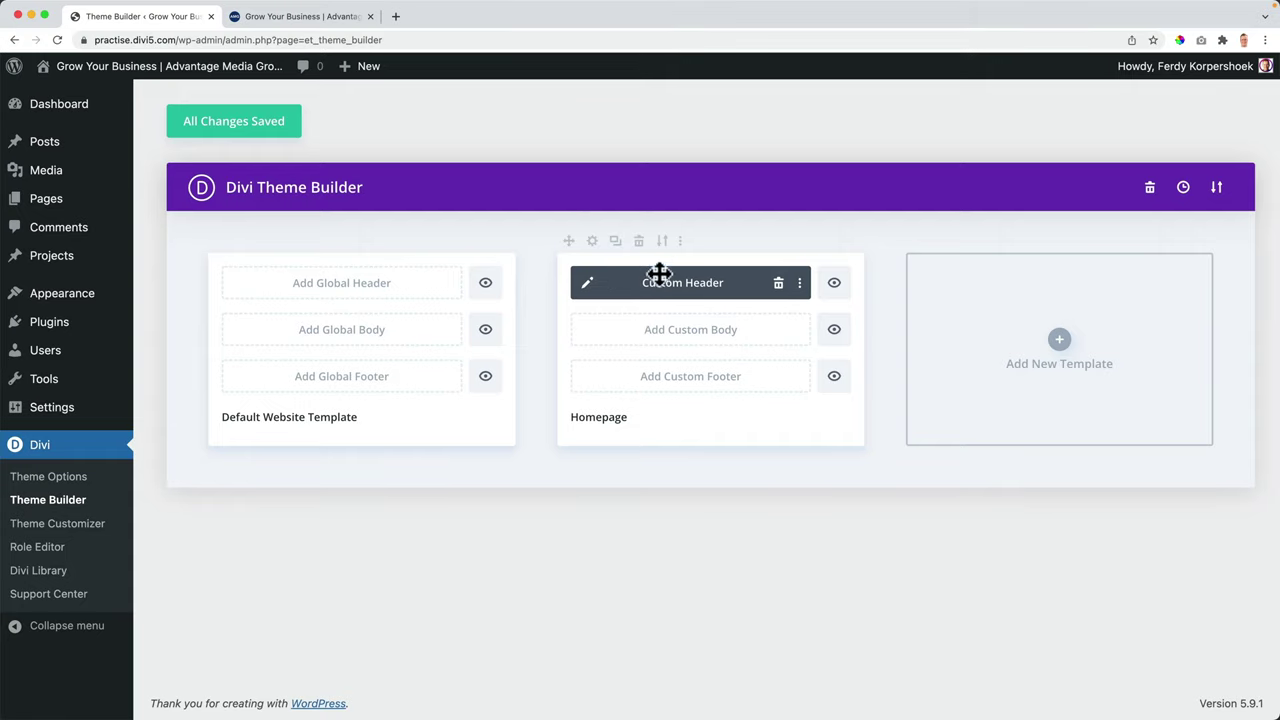
pyautogui.click(663, 243)
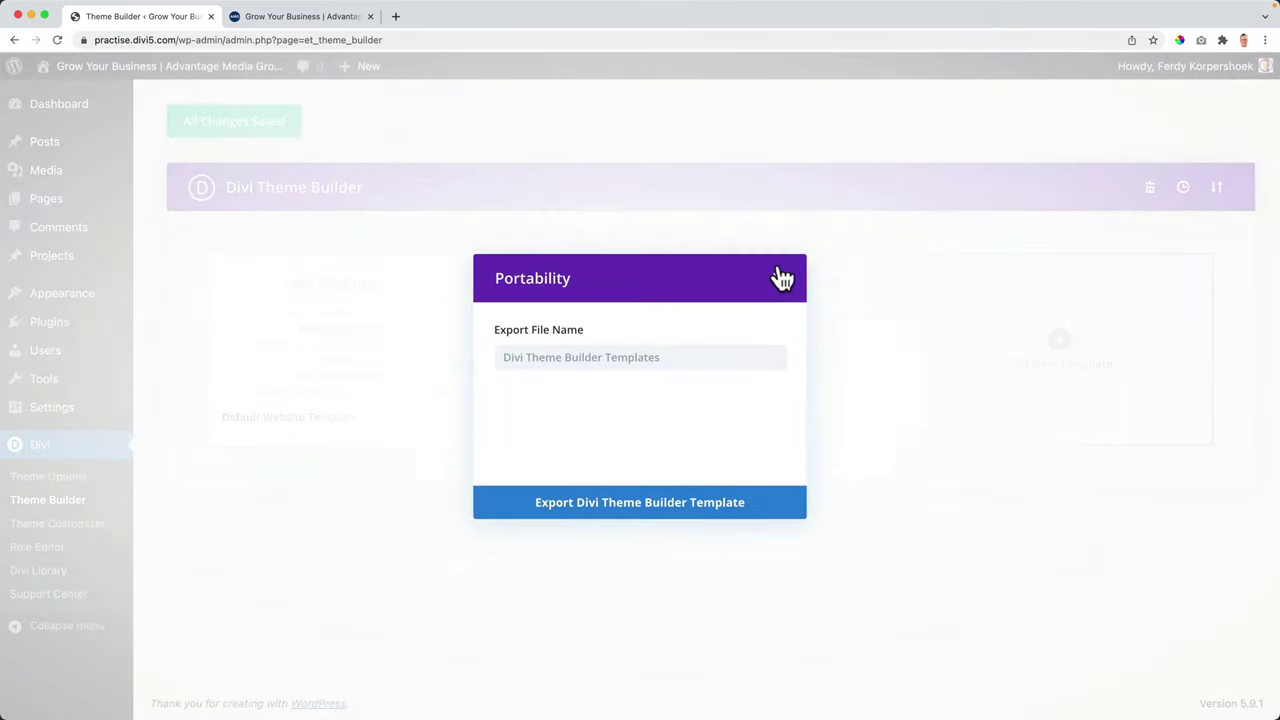
# Step: Duplicate the Homepage template and assign the copy to the specific page Contact
pyautogui.click(775, 278)
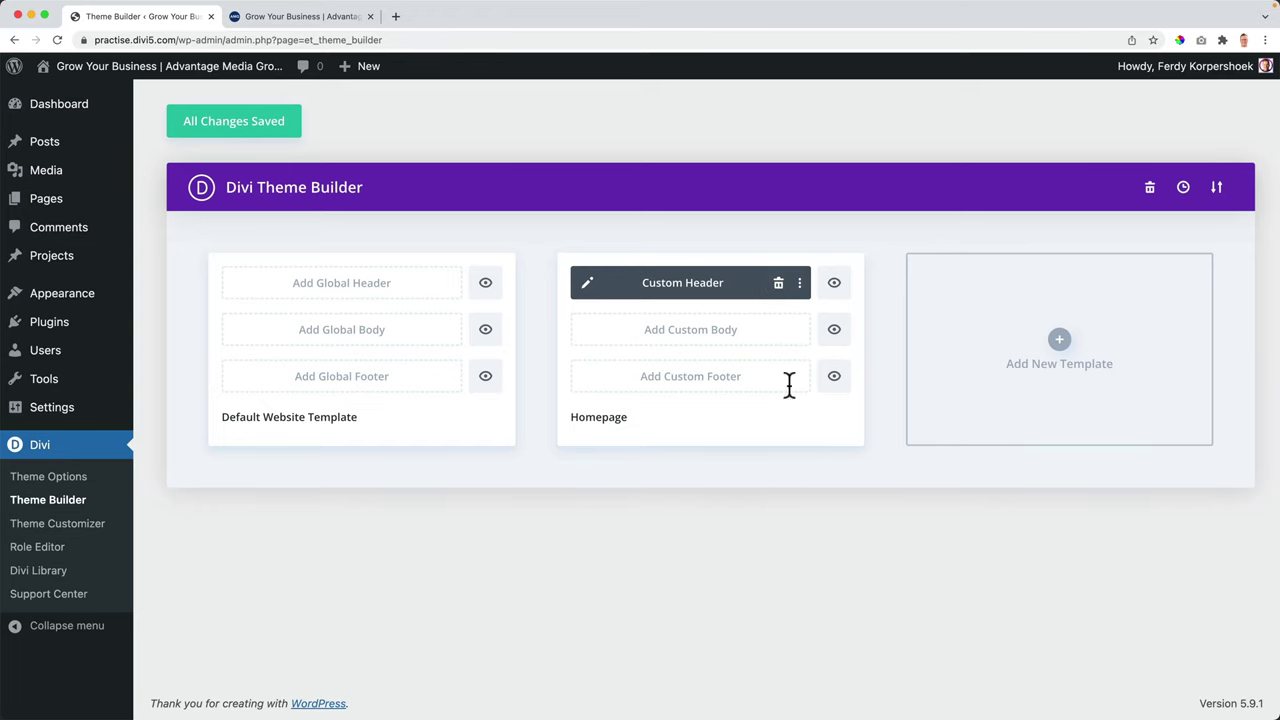
pyautogui.click(615, 241)
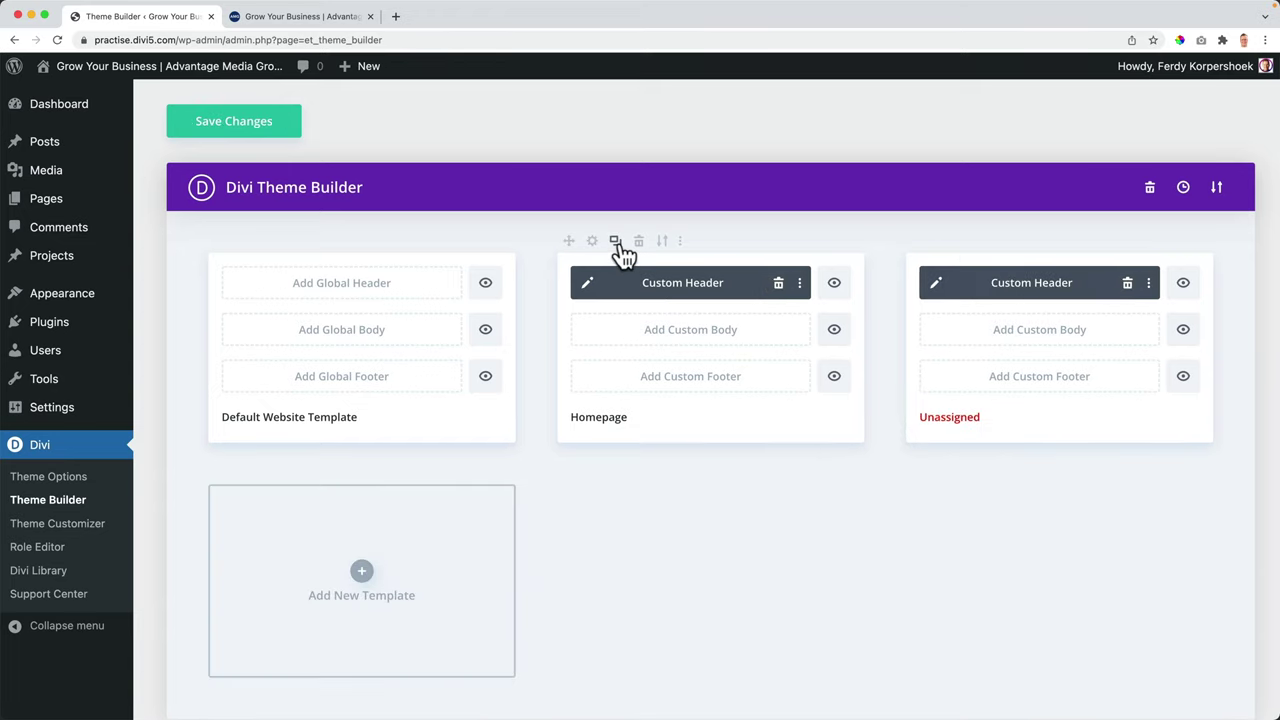
pyautogui.moveTo(986, 329)
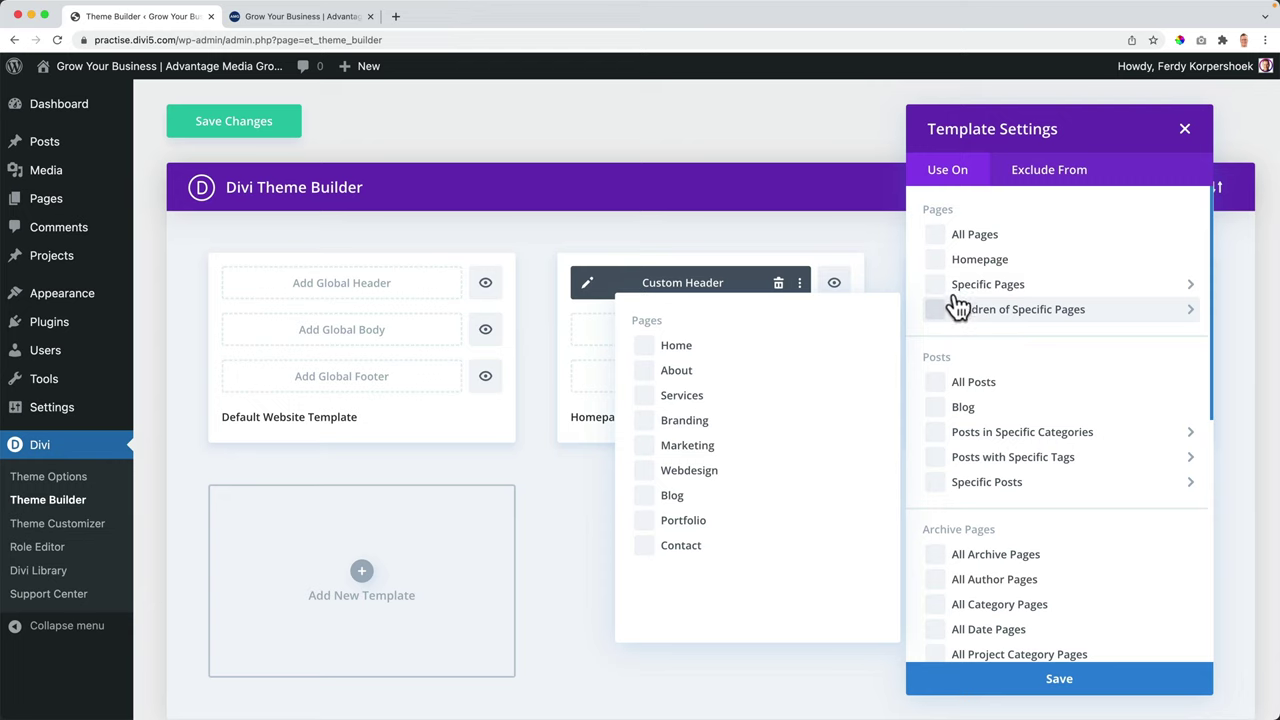
pyautogui.moveTo(948, 288)
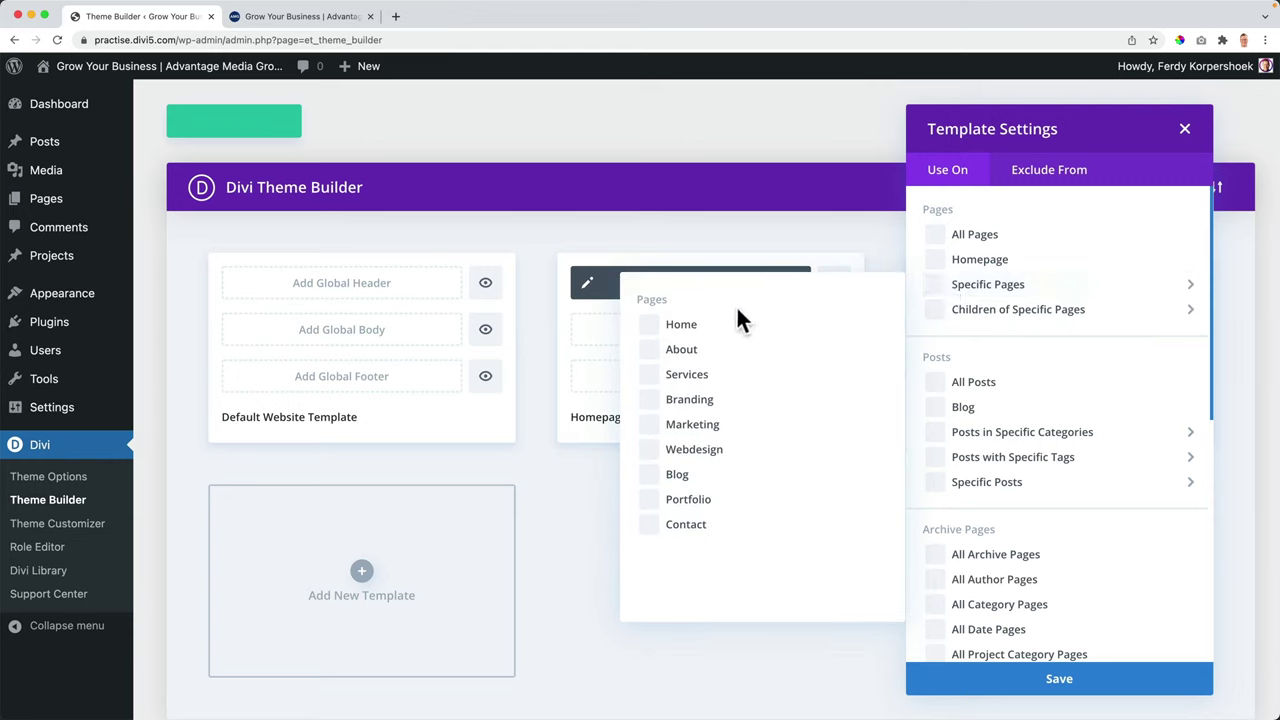
pyautogui.click(652, 527)
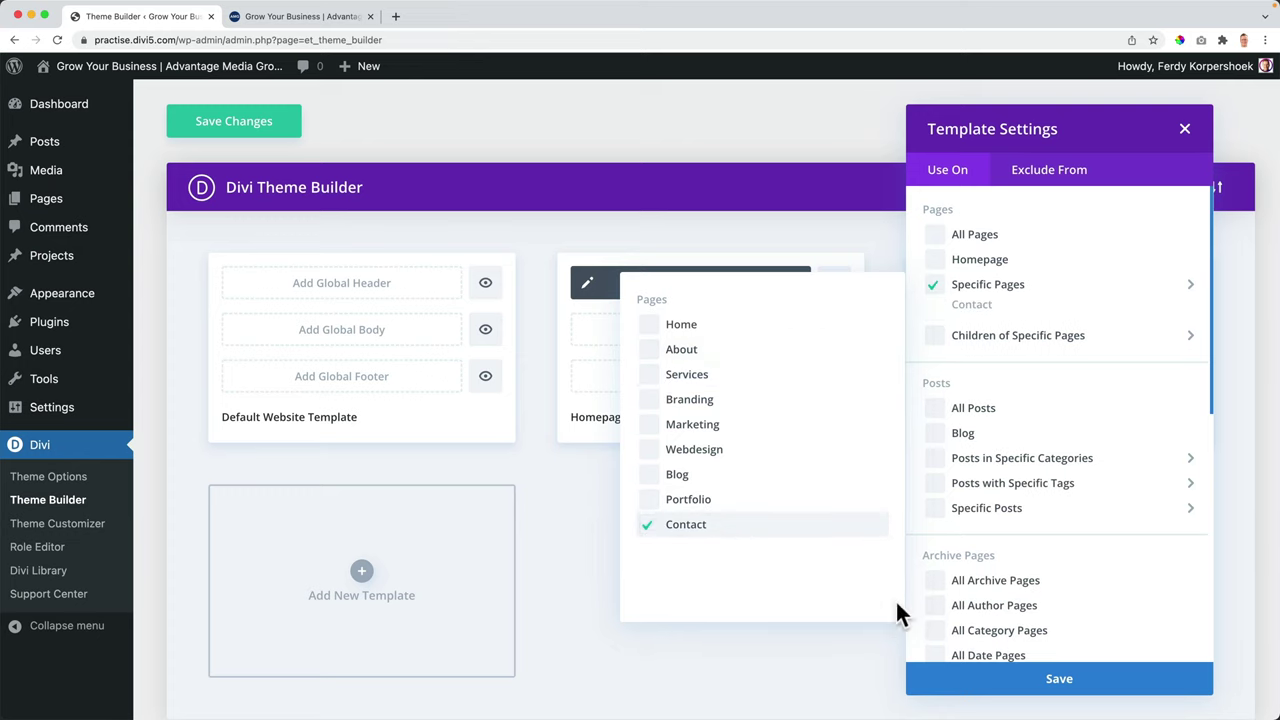
pyautogui.click(1051, 684)
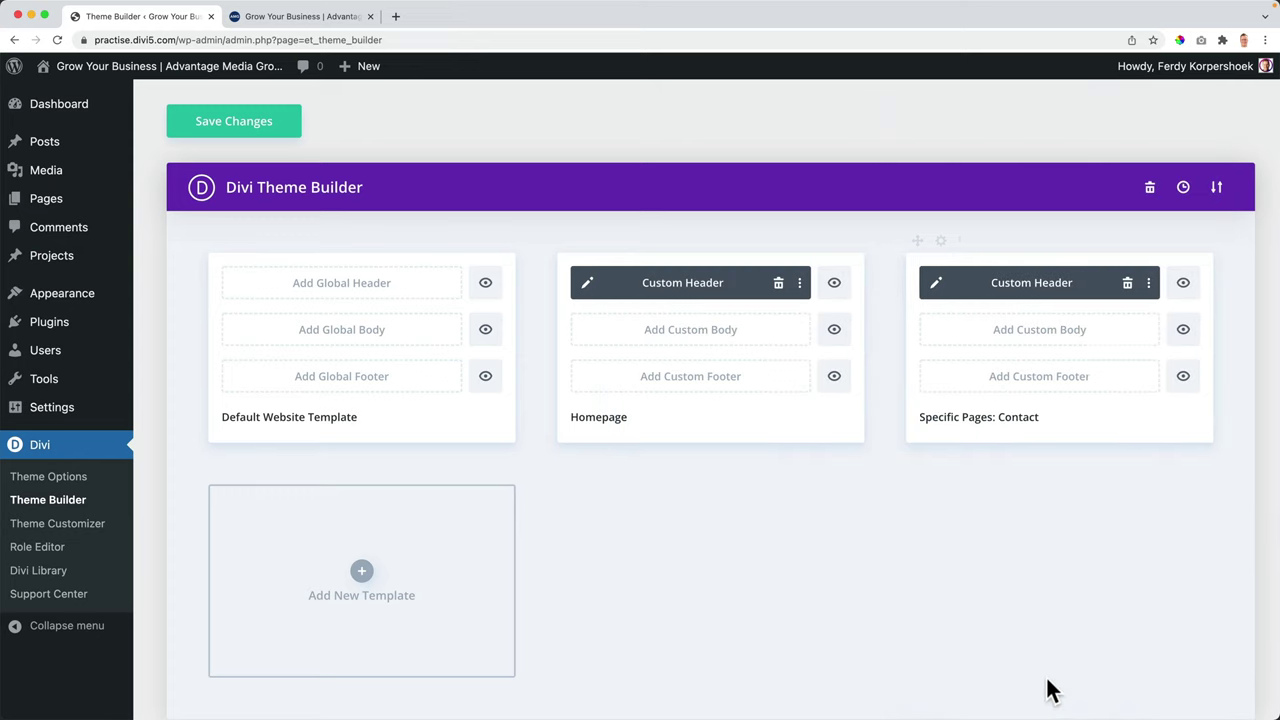
# Step: Save the Theme Builder changes and reload the live Contact page to check its header
pyautogui.click(284, 17)
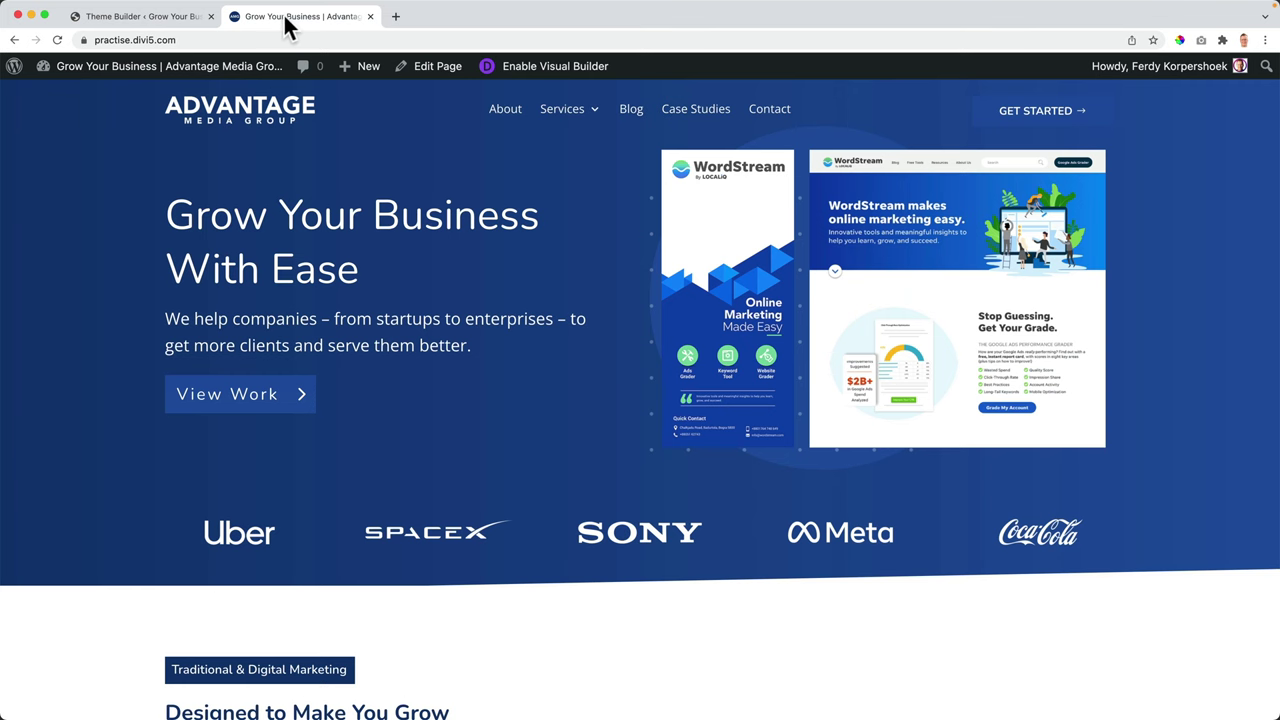
pyautogui.click(768, 112)
pyautogui.click(157, 20)
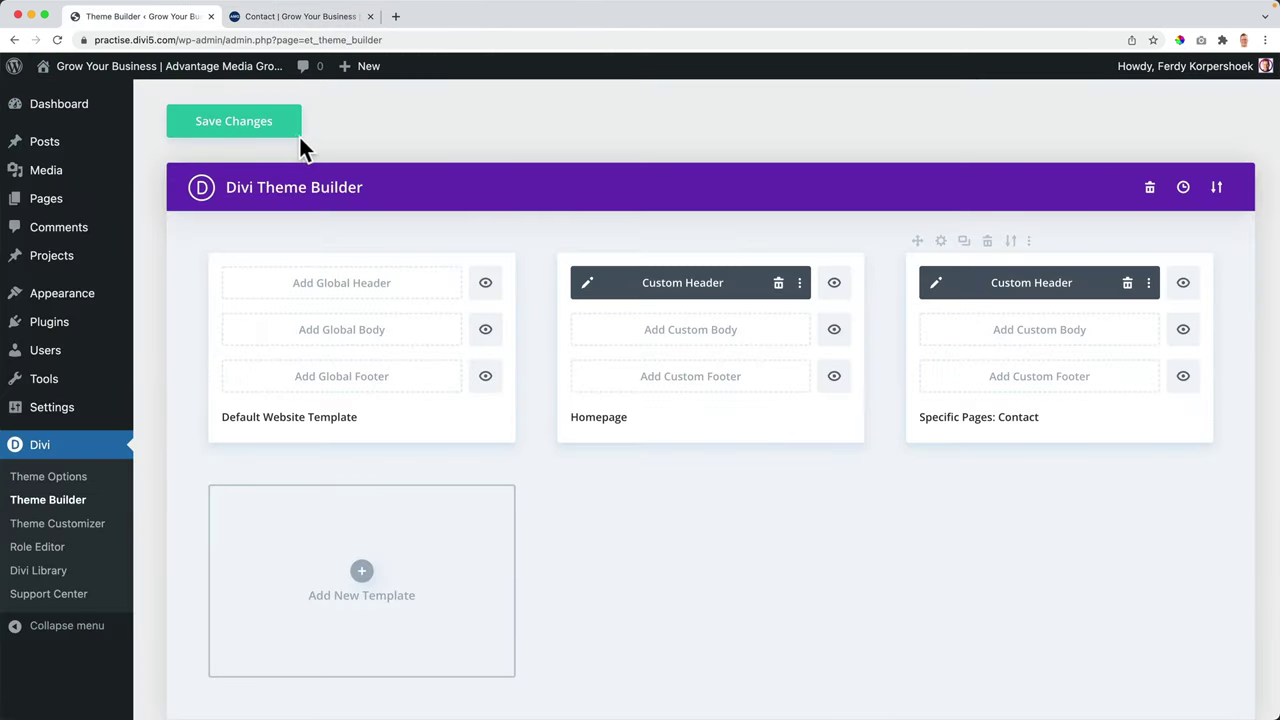
pyautogui.click(240, 134)
pyautogui.click(305, 18)
pyautogui.press('super+r')
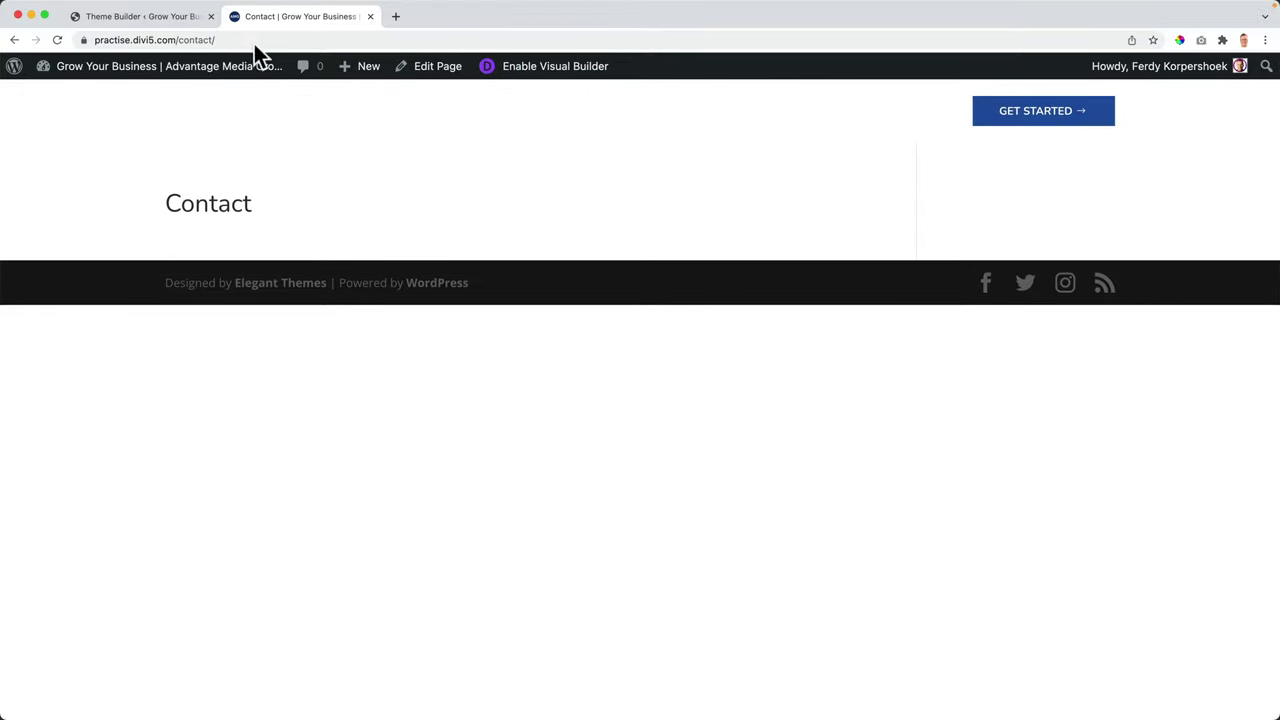
# Step: Switch the Contact page to the Divi Builder and start it from a premade layout
pyautogui.click(421, 72)
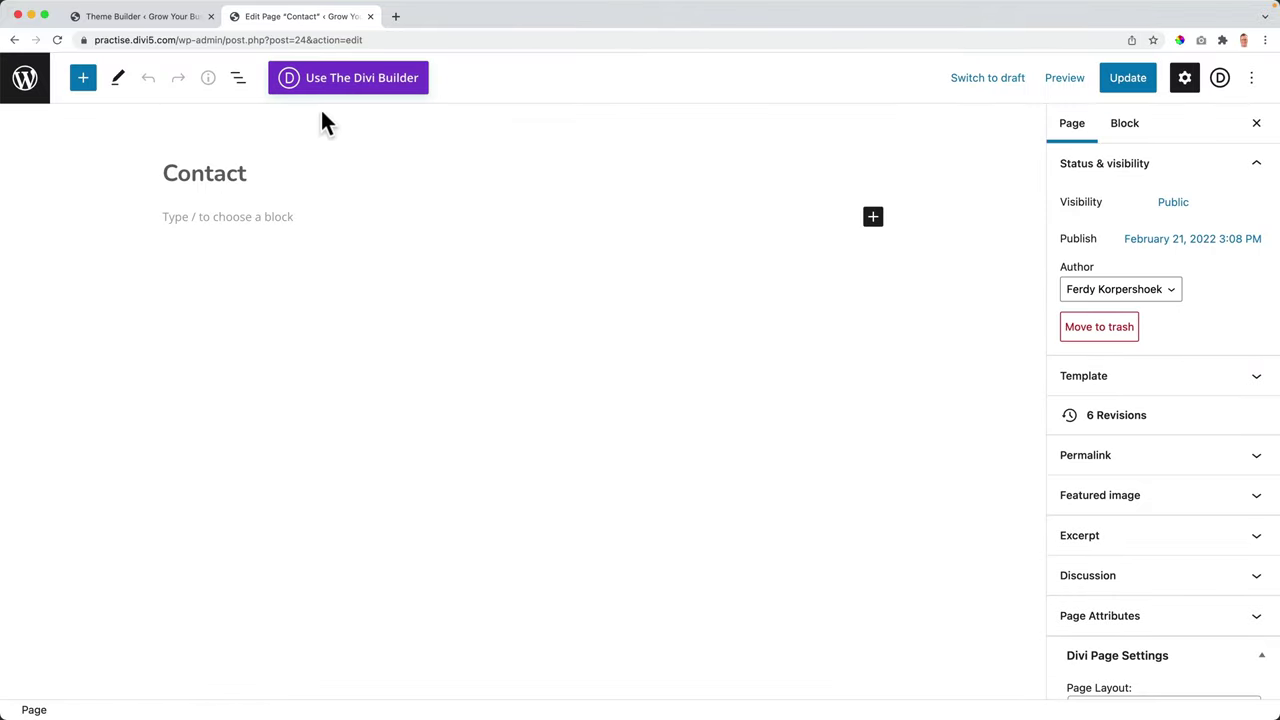
pyautogui.click(366, 86)
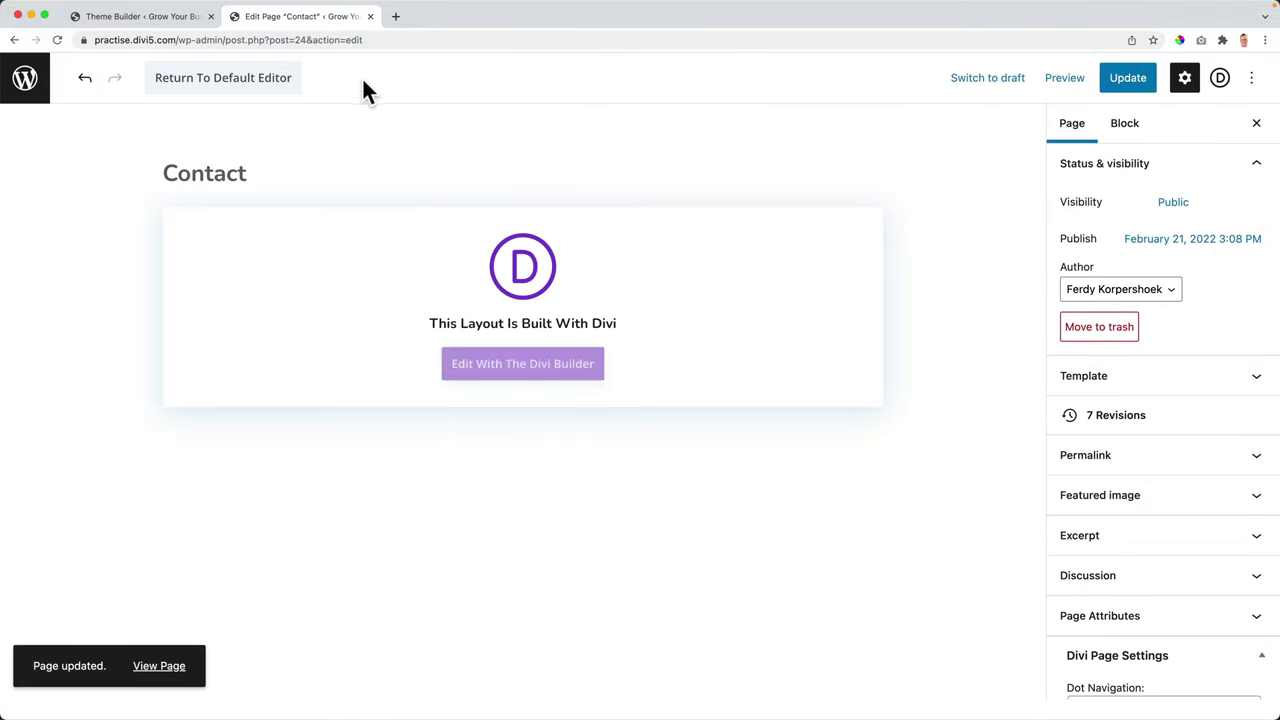
pyautogui.click(522, 367)
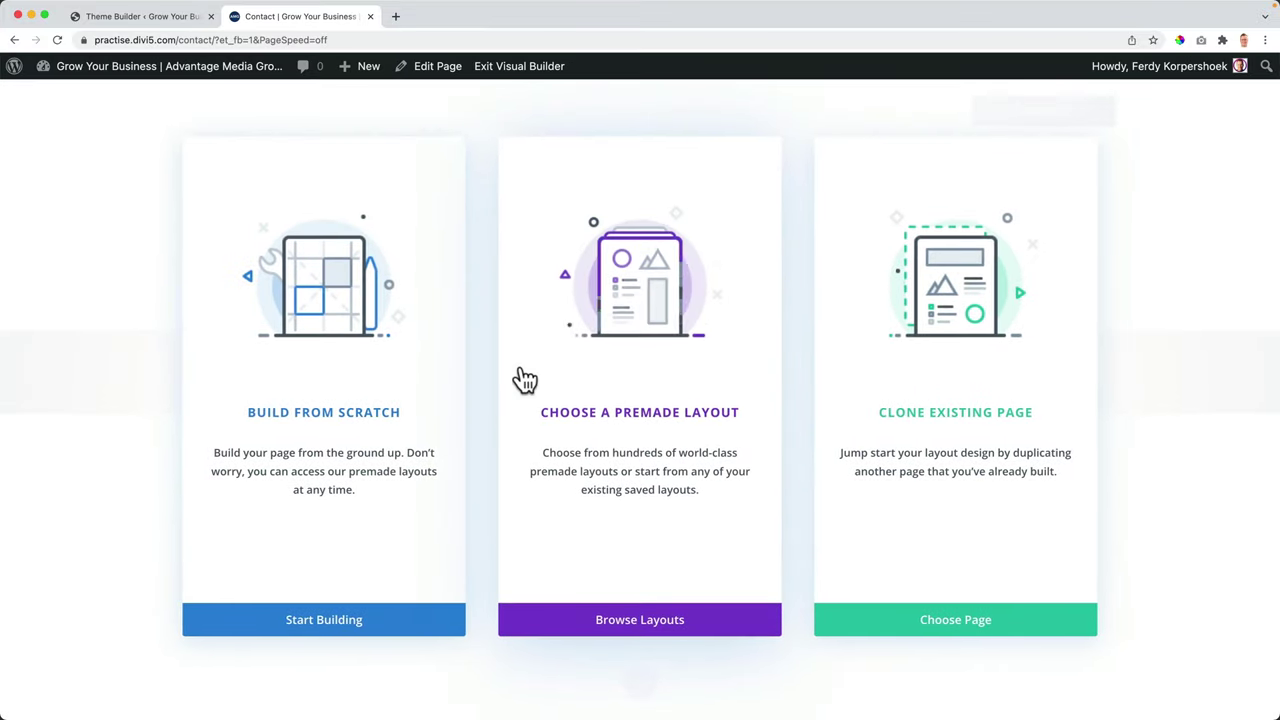
pyautogui.click(638, 350)
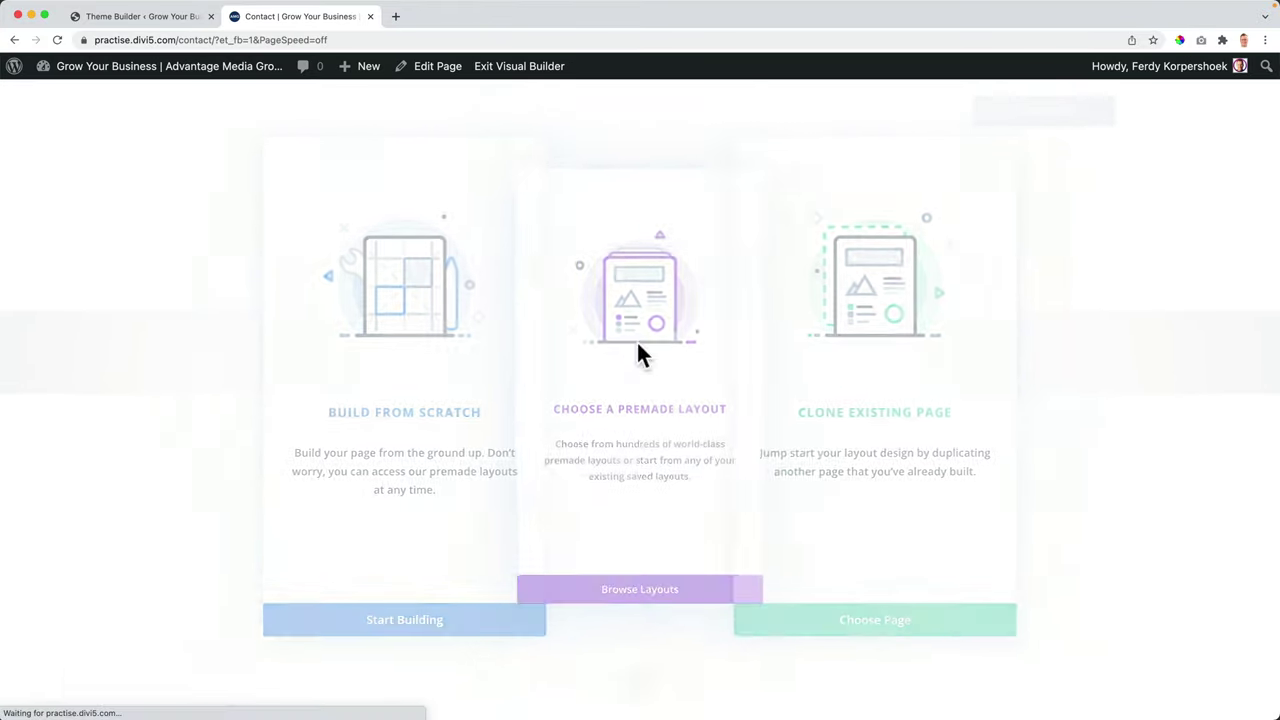
# Step: Visit the Elegant Themes website in a new tab, view the account page of the members area and close the tab
pyautogui.click(397, 17)
pyautogui.write('ee')
pyautogui.press('BackSpace')
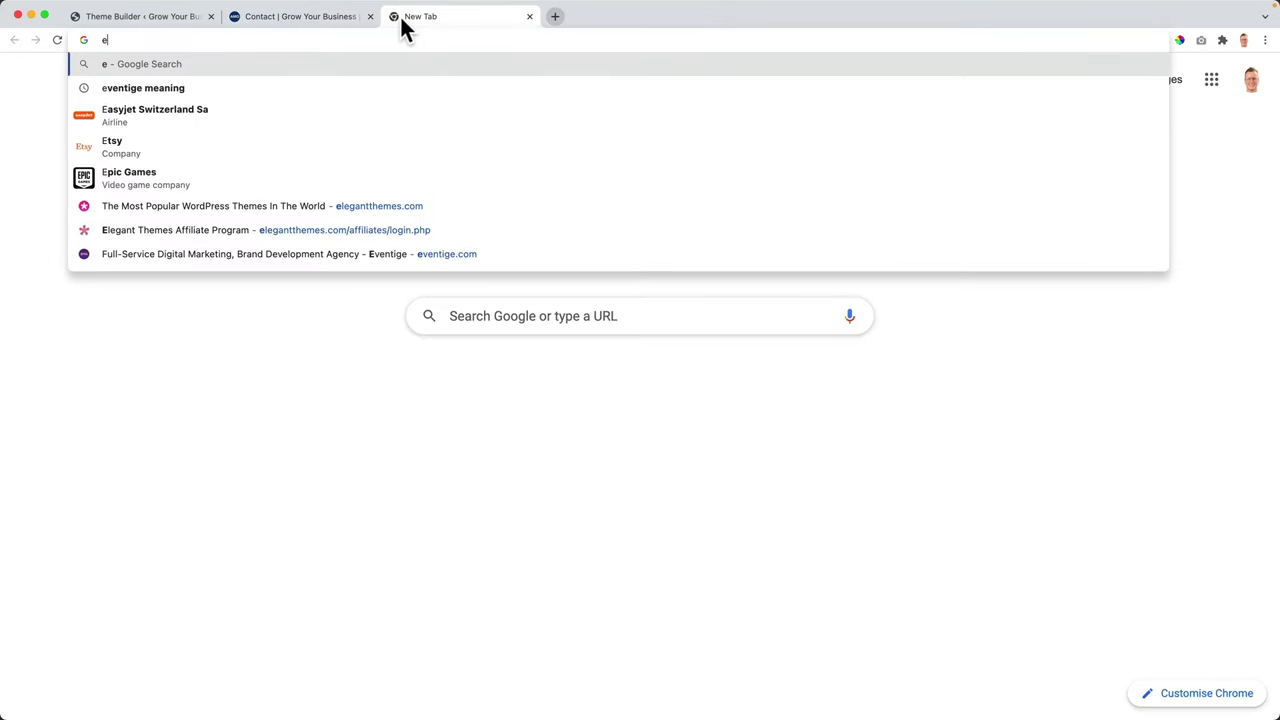
pyautogui.write('l')
pyautogui.press('Return')
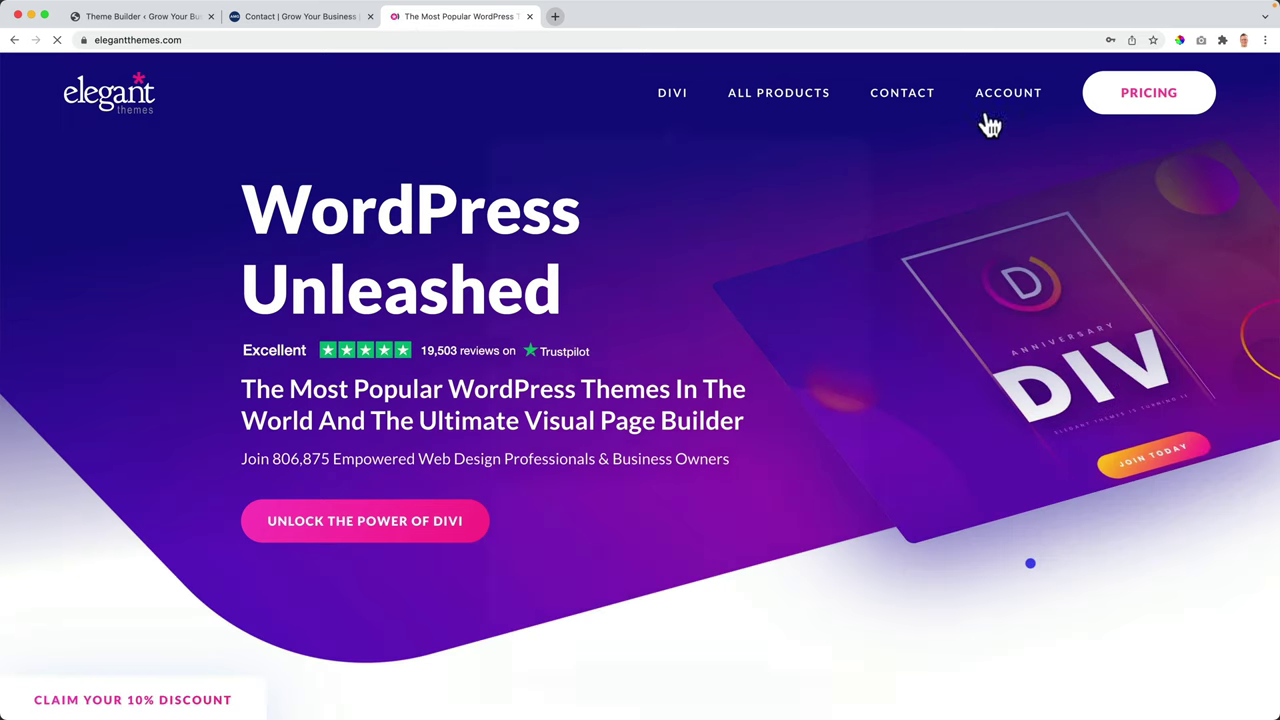
pyautogui.moveTo(1022, 108)
pyautogui.click(1012, 340)
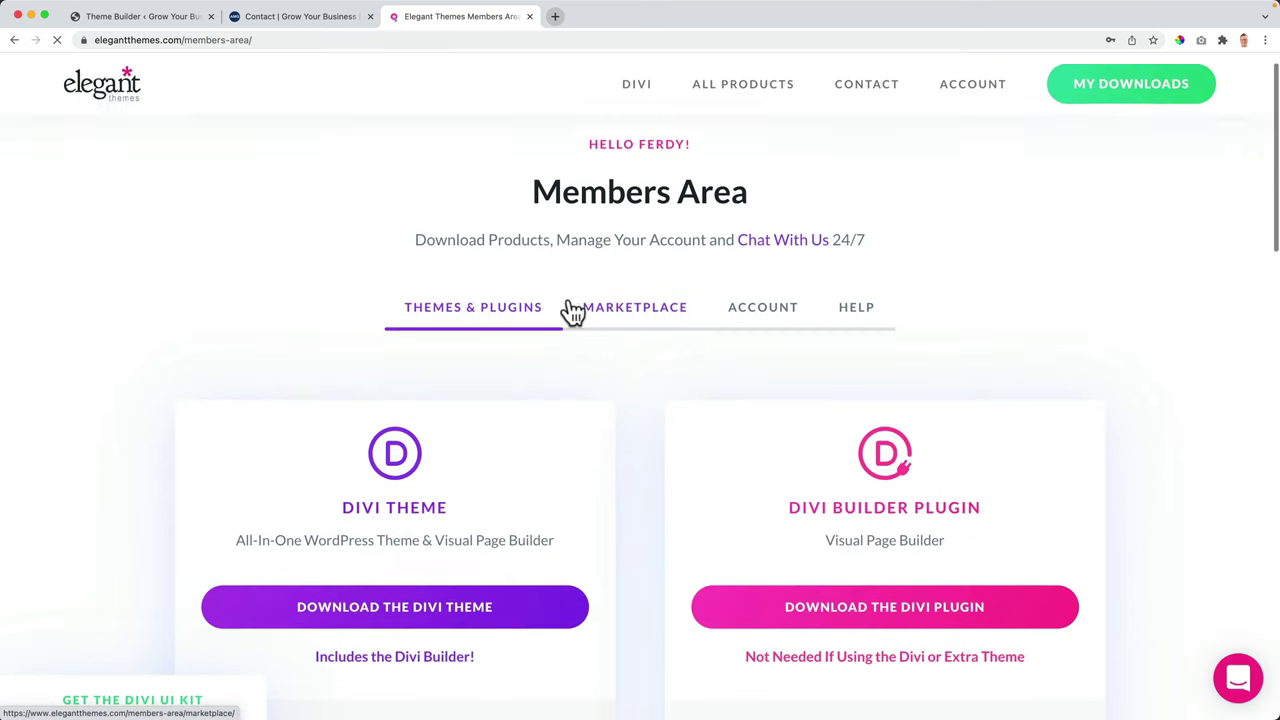
pyautogui.click(757, 318)
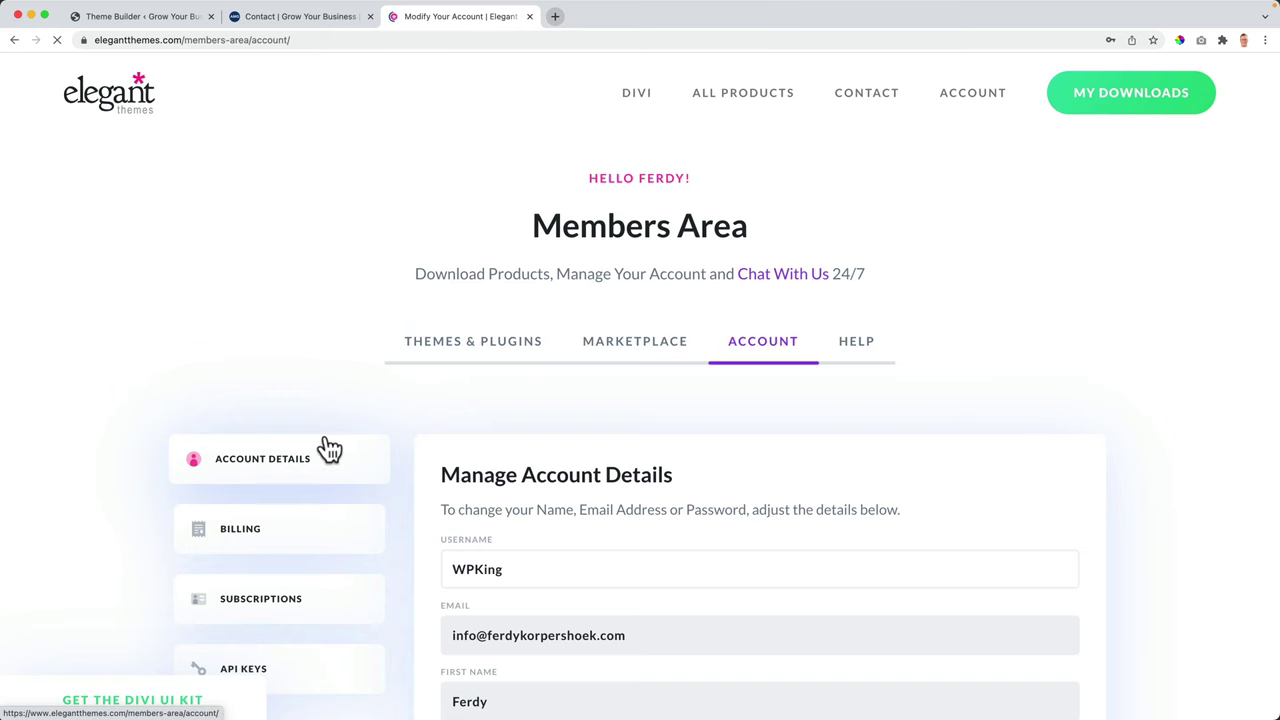
pyautogui.scroll(-2, 306, 440)
pyautogui.click(693, 580)
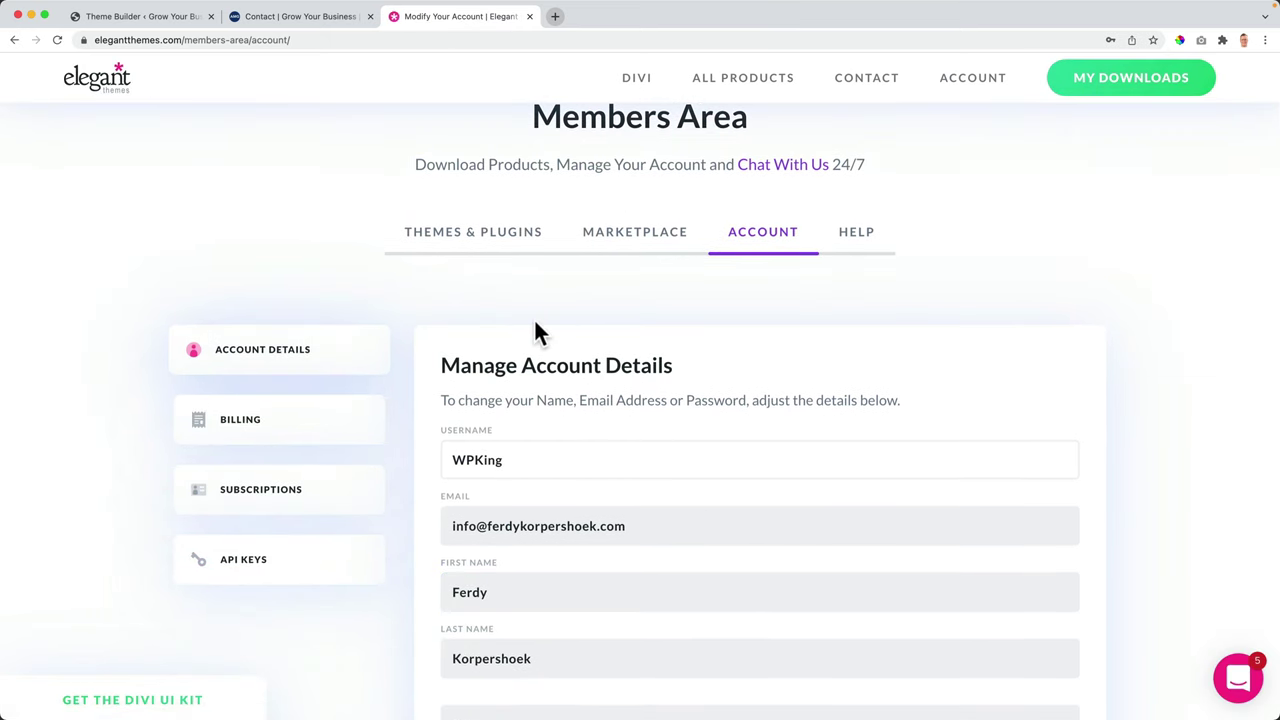
pyautogui.scroll(2, 535, 334)
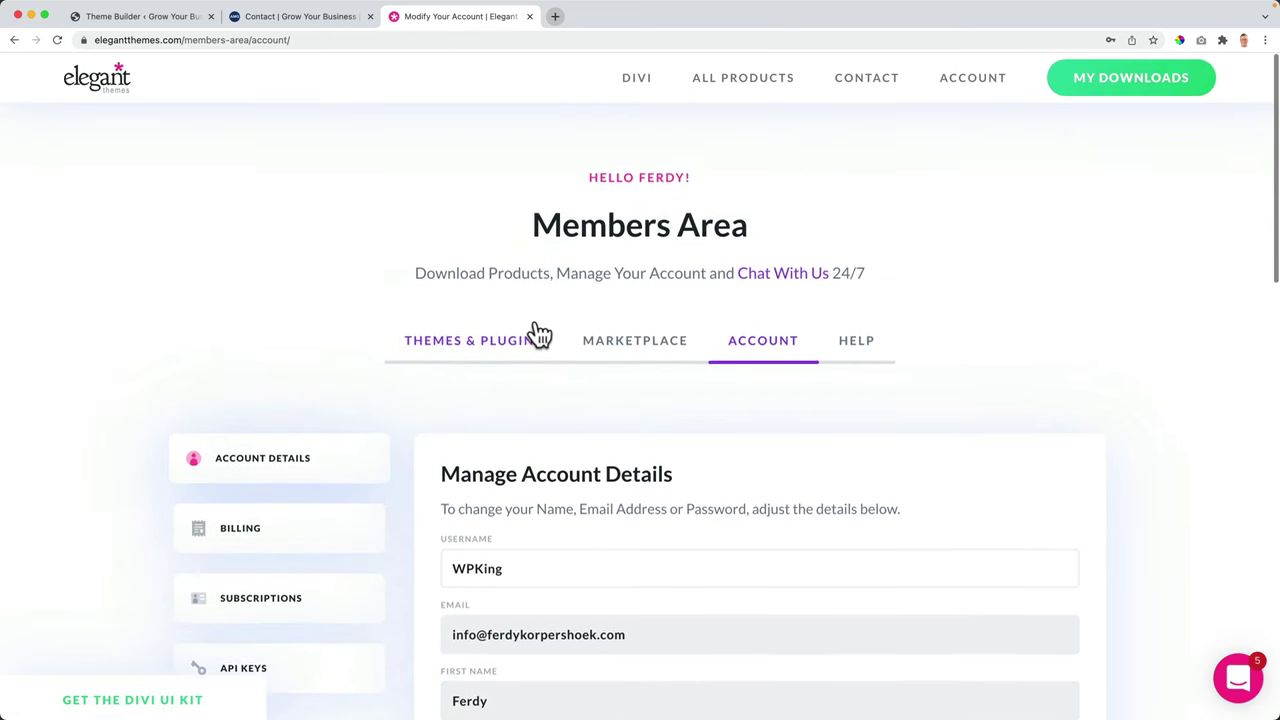
pyautogui.click(529, 17)
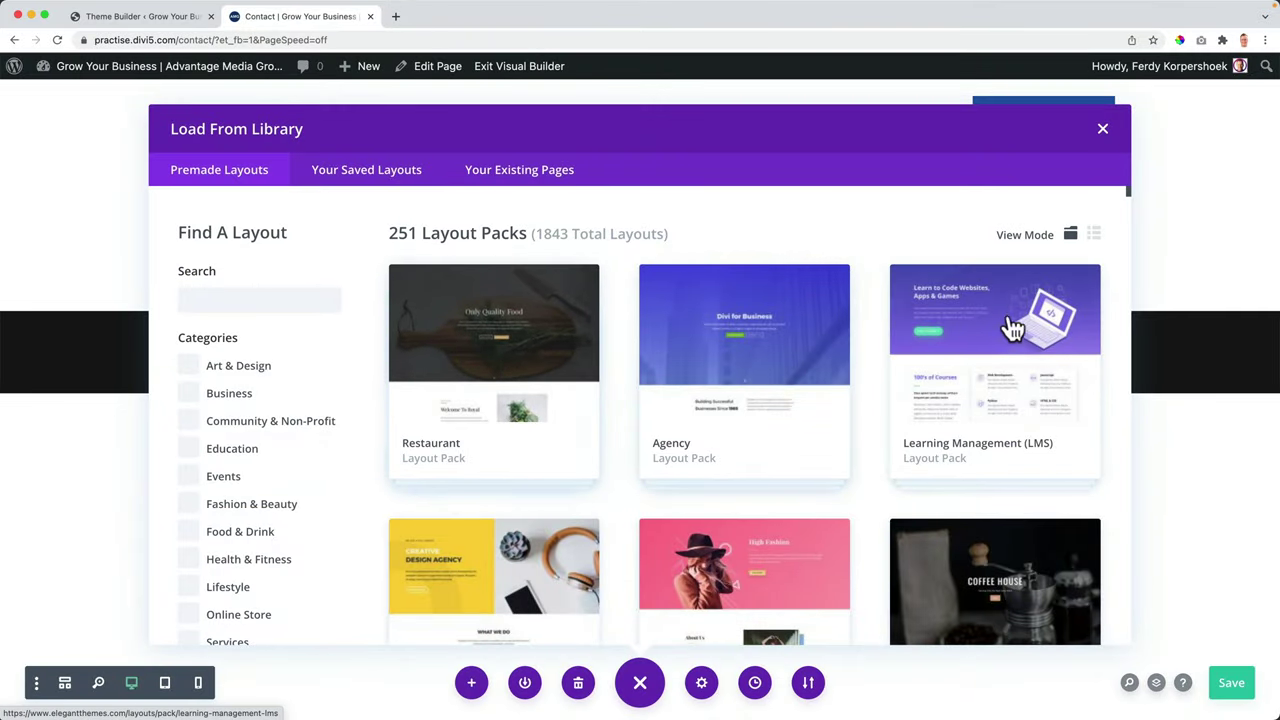
# Step: Load the LMS Landing Page layout from the Learning Management (LMS) pack onto the Contact page
pyautogui.scroll(-5, 823, 377)
pyautogui.scroll(5, 826, 374)
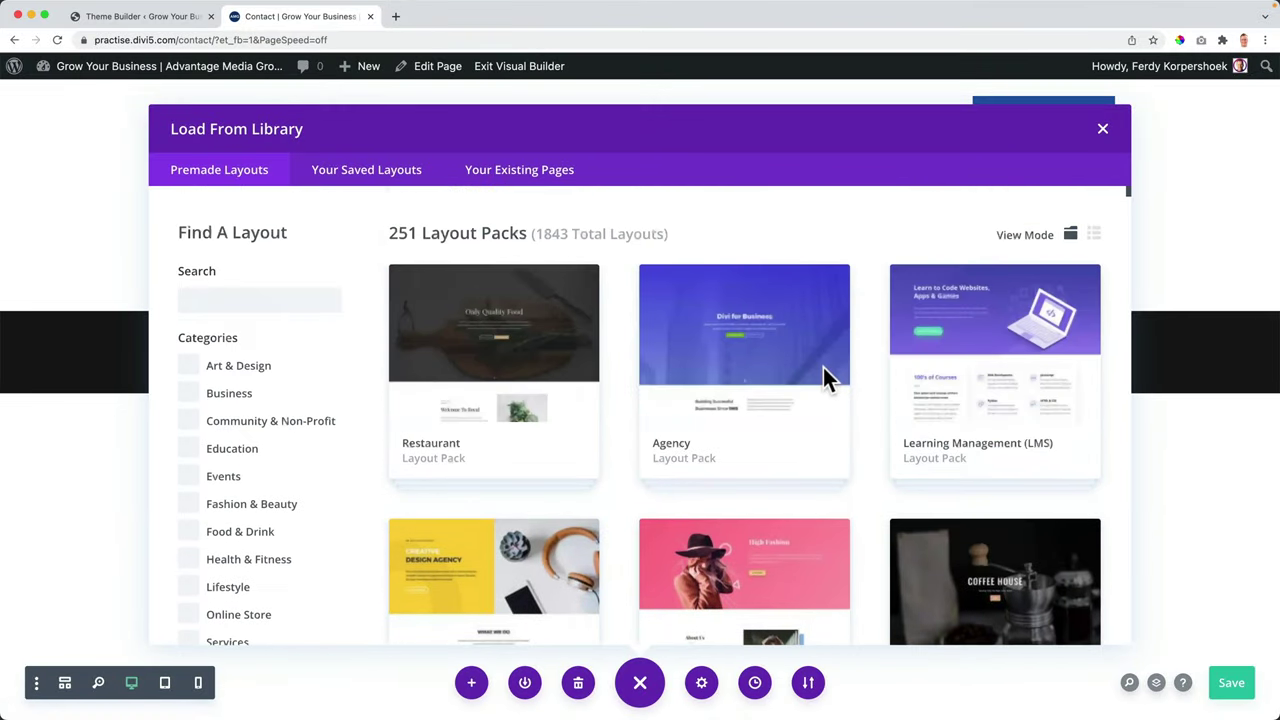
pyautogui.click(996, 368)
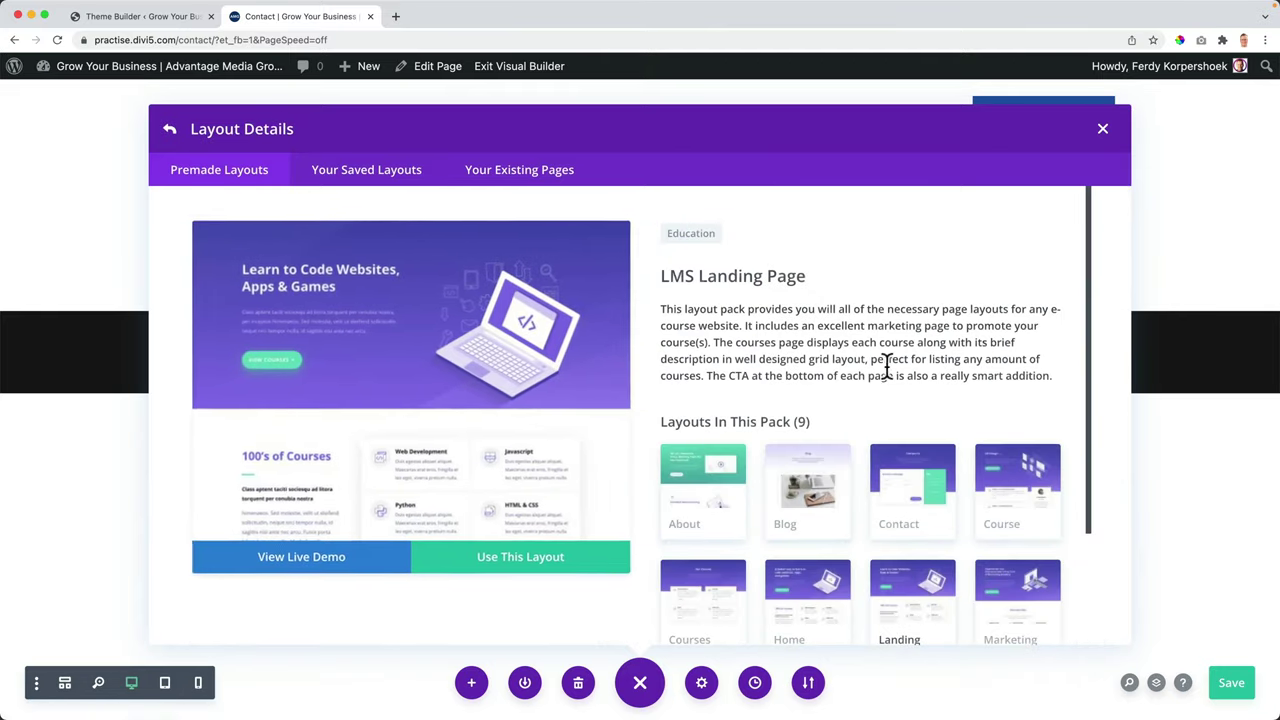
pyautogui.scroll(-2, 840, 398)
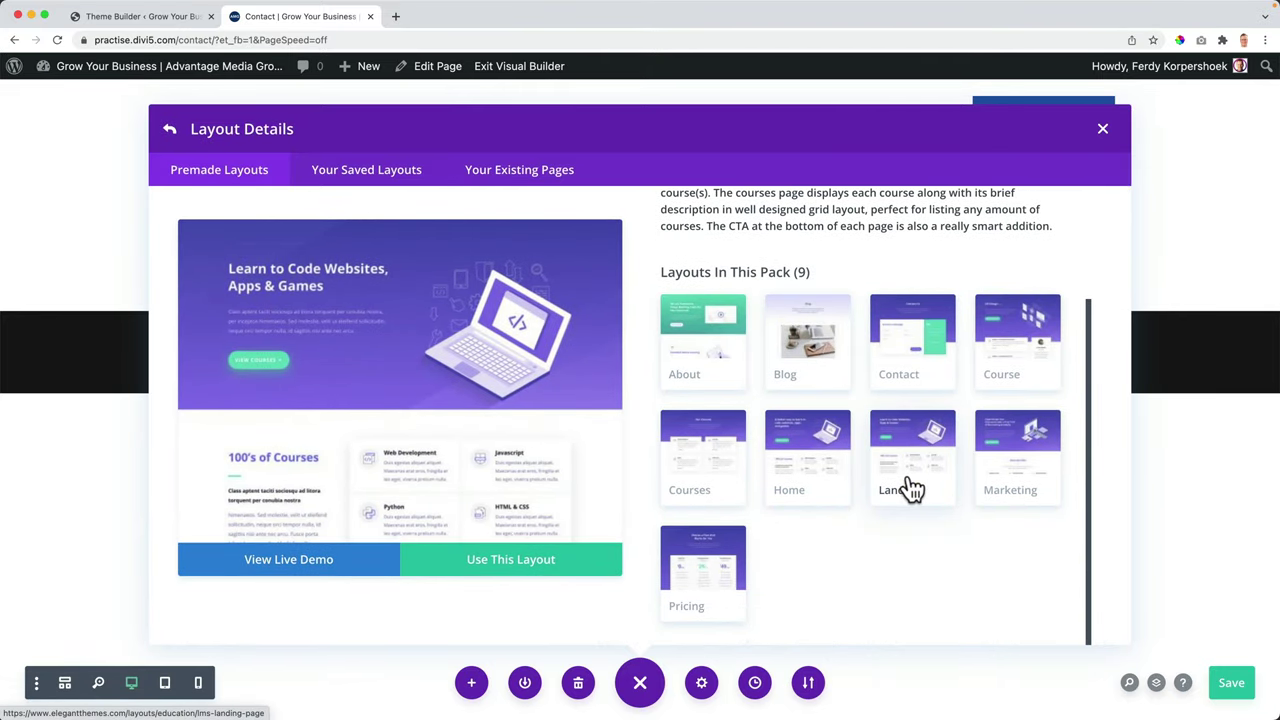
pyautogui.click(506, 570)
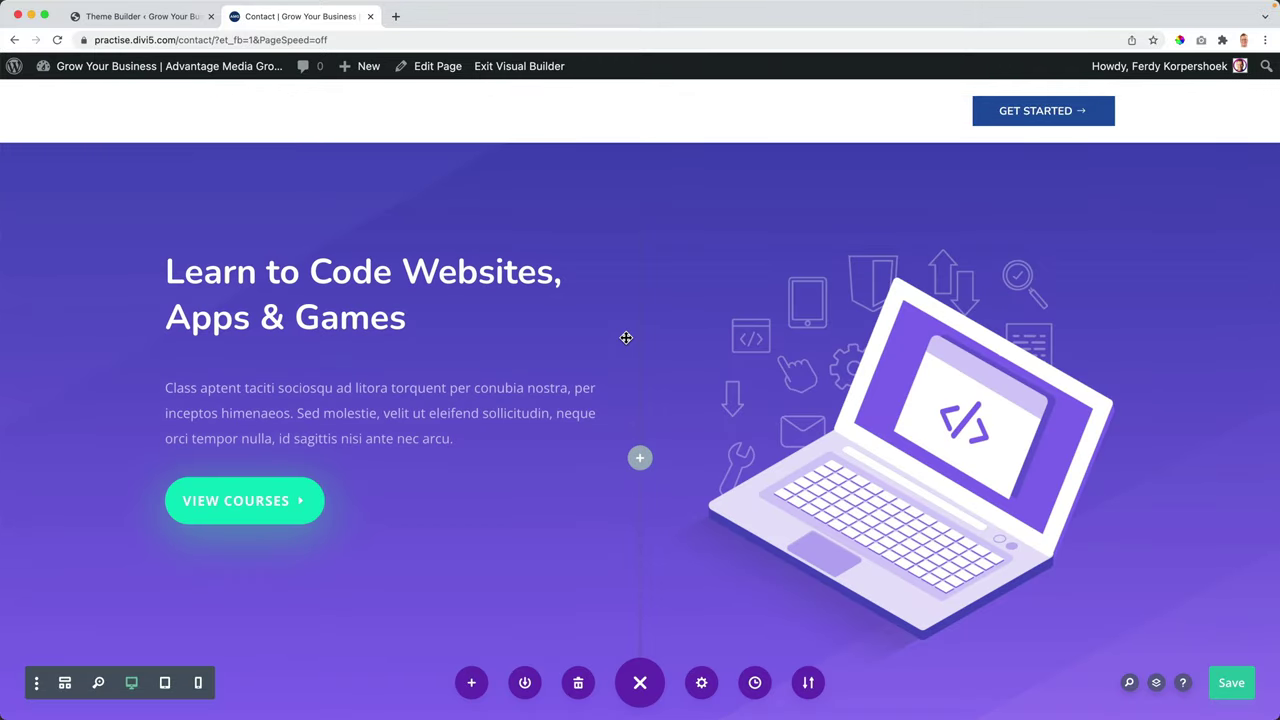
# Step: Set the first section's top margin to -76px so it sits behind the header, and save the page
pyautogui.moveTo(431, 237)
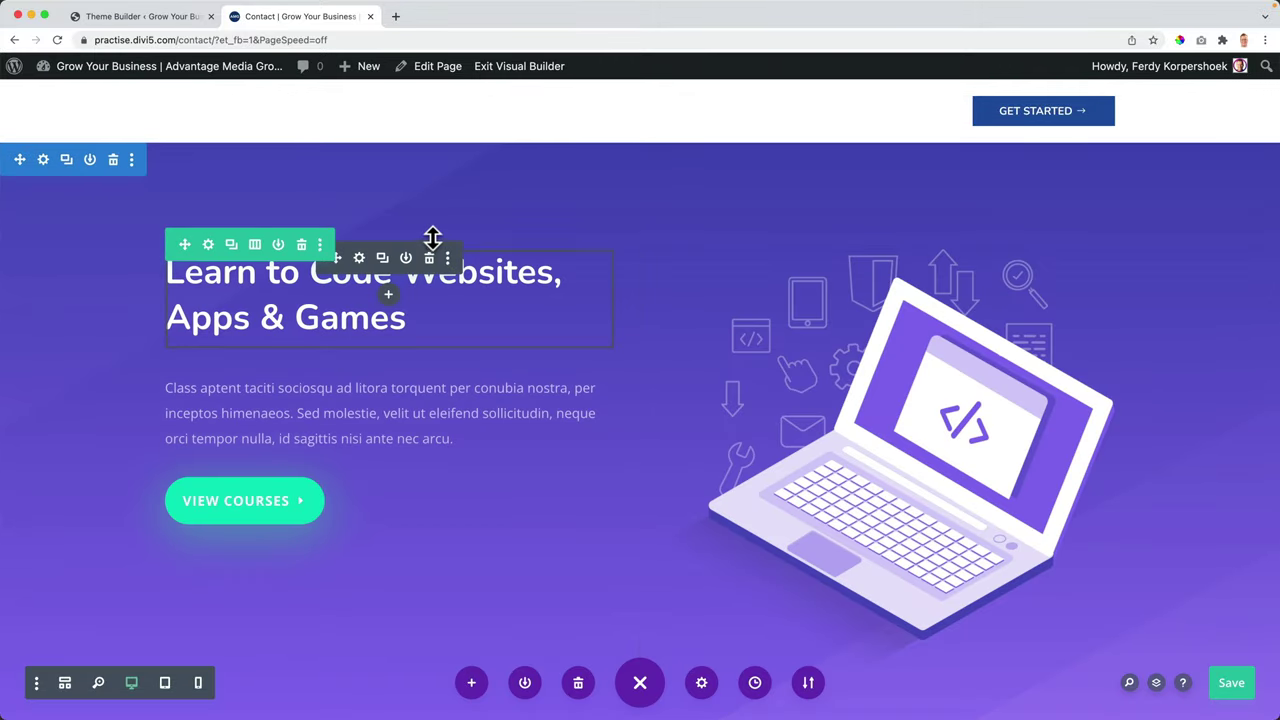
pyautogui.click(43, 161)
pyautogui.click(200, 240)
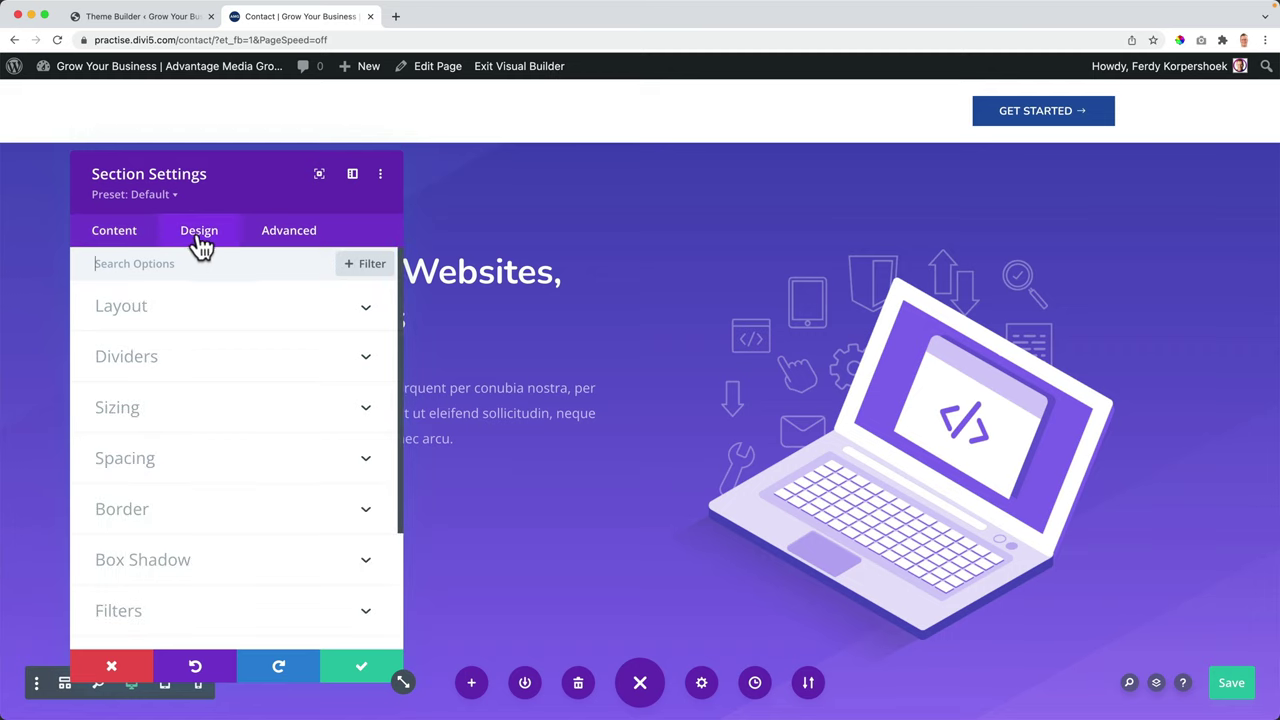
pyautogui.click(147, 425)
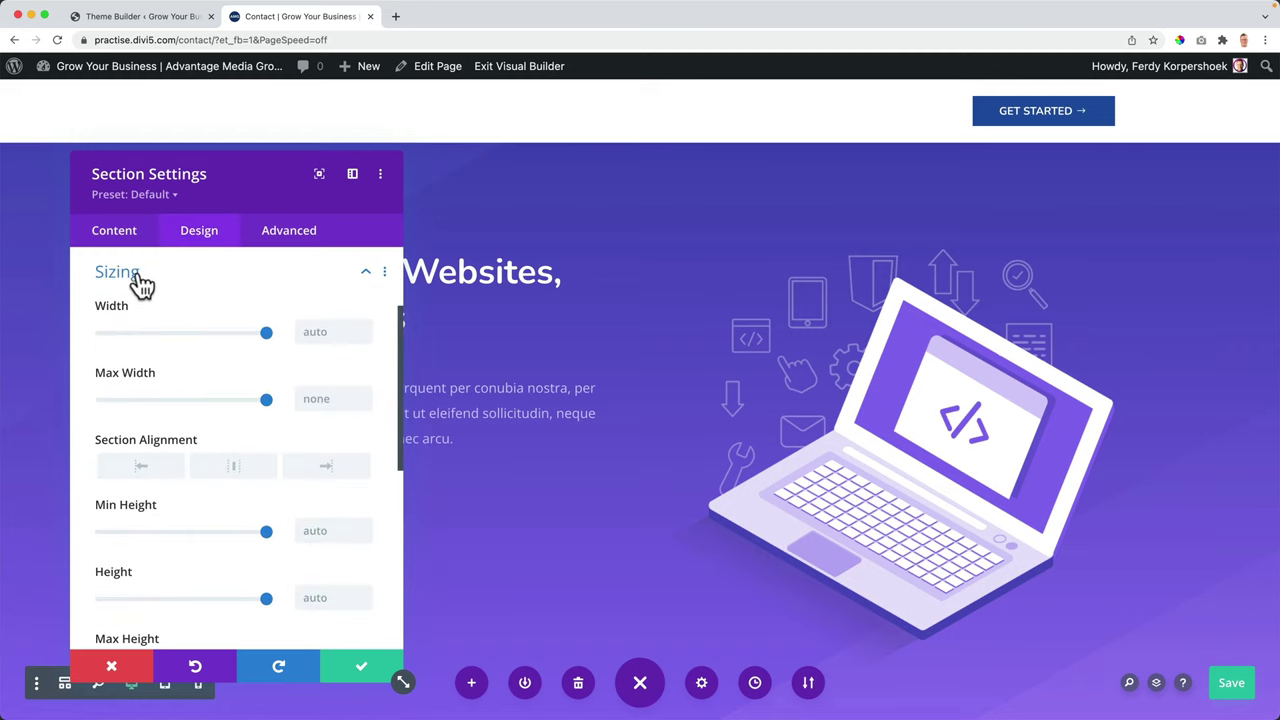
pyautogui.click(143, 286)
pyautogui.click(142, 332)
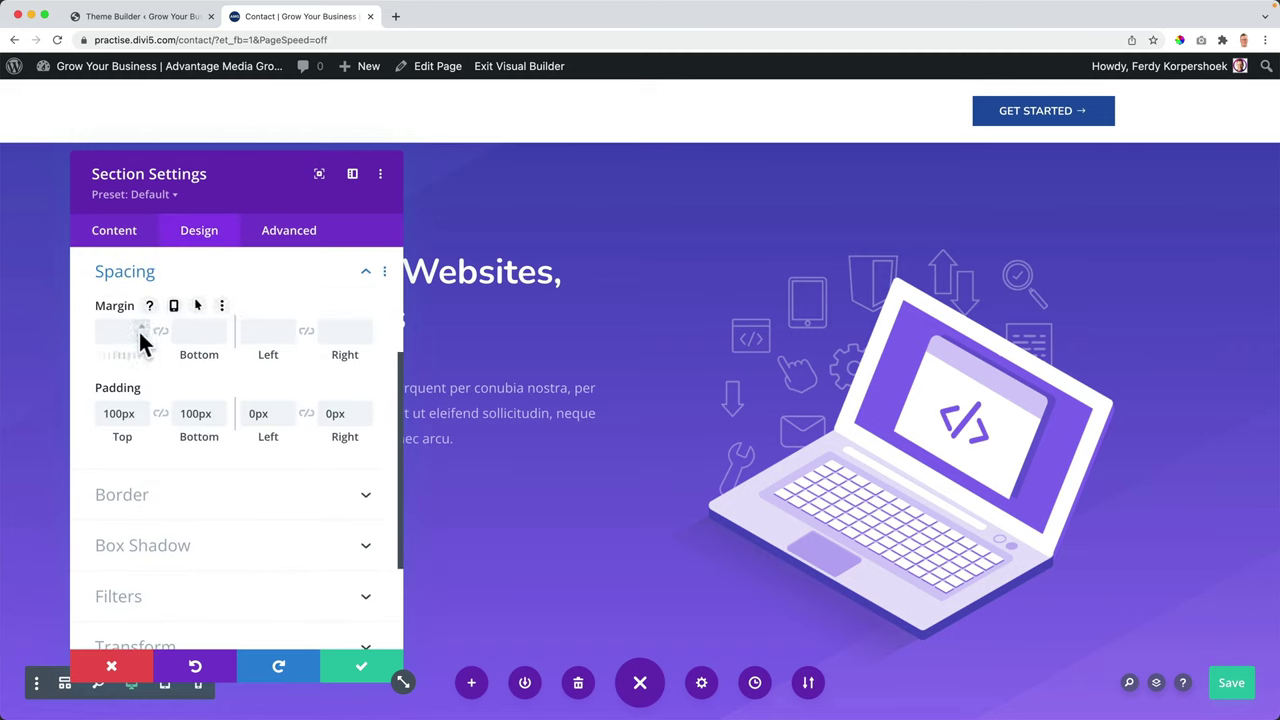
pyautogui.click(117, 332)
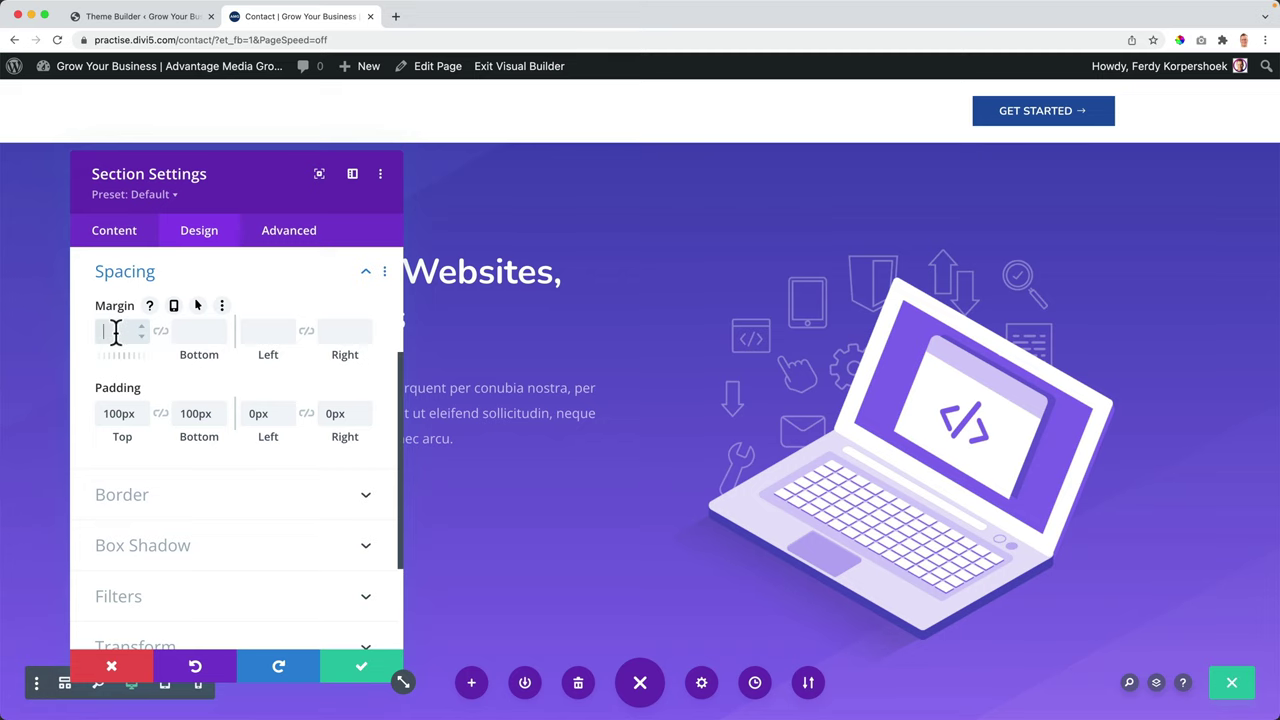
pyautogui.press('Down')
pyautogui.press('Down')
pyautogui.press('Down')
pyautogui.press('Down')
pyautogui.press('Down')
pyautogui.press('Down')
pyautogui.press('Down')
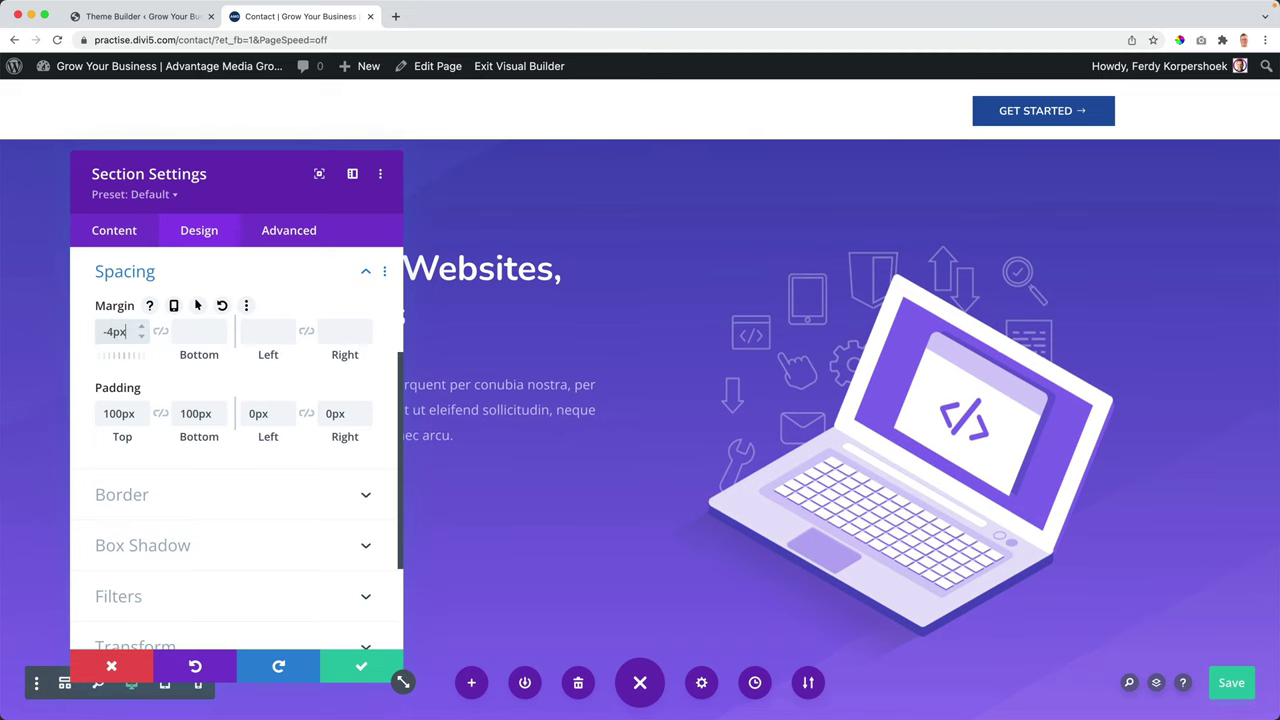
pyautogui.press('Down')
pyautogui.press('Down')
pyautogui.press('Down')
pyautogui.press('Down')
pyautogui.press('Down')
pyautogui.press('Down')
pyautogui.press('Down')
pyautogui.press('Down')
pyautogui.press('Down')
pyautogui.press('Down')
pyautogui.press('Down')
pyautogui.press('Down')
pyautogui.press('Down')
pyautogui.press('Down')
pyautogui.press('Down')
pyautogui.press('Down')
pyautogui.press('Down')
pyautogui.press('Down')
pyautogui.press('Down')
pyautogui.press('Down')
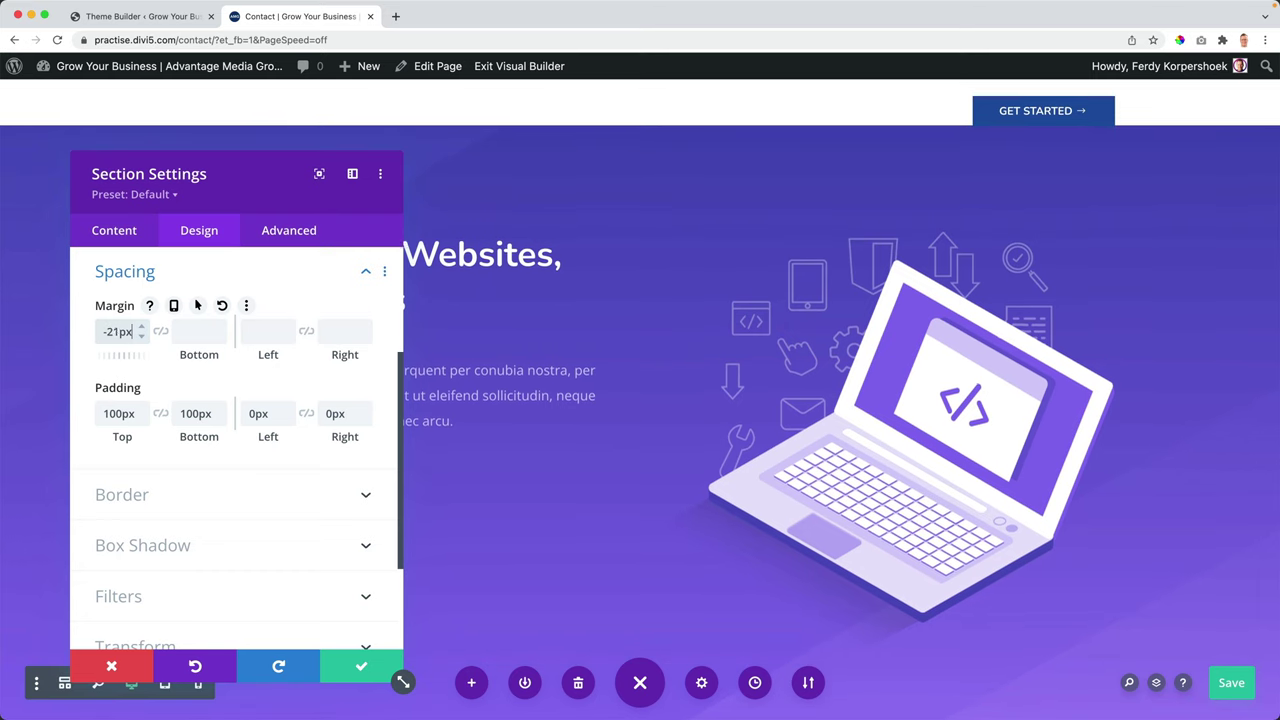
pyautogui.press('Down')
pyautogui.press('Down')
pyautogui.press('Down')
pyautogui.press('Down')
pyautogui.press('Down')
pyautogui.press('Down')
pyautogui.press('Down')
pyautogui.press('Down')
pyautogui.press('Down')
pyautogui.press('Down')
pyautogui.press('Down')
pyautogui.press('Down')
pyautogui.press('Down')
pyautogui.press('Down')
pyautogui.press('Down')
pyautogui.press('Down')
pyautogui.press('Down')
pyautogui.press('Down')
pyautogui.press('Down')
pyautogui.press('Down')
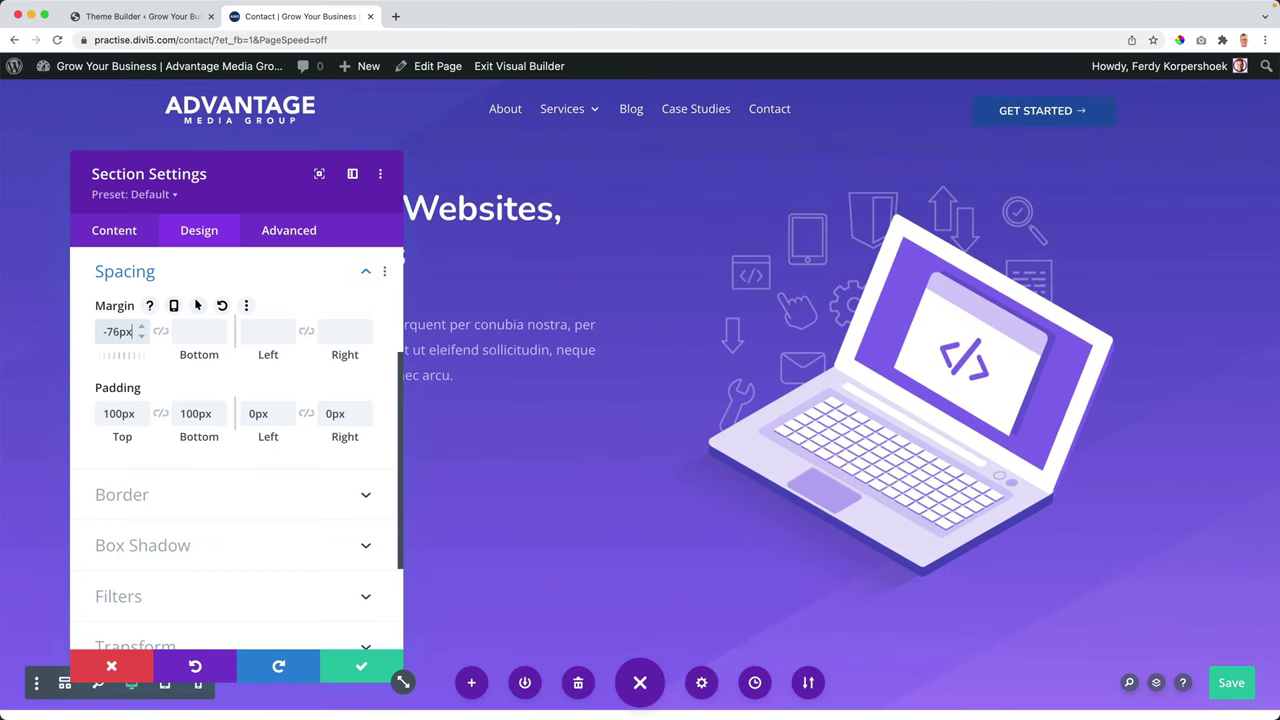
pyautogui.press('Down')
pyautogui.press('Up')
pyautogui.click(360, 668)
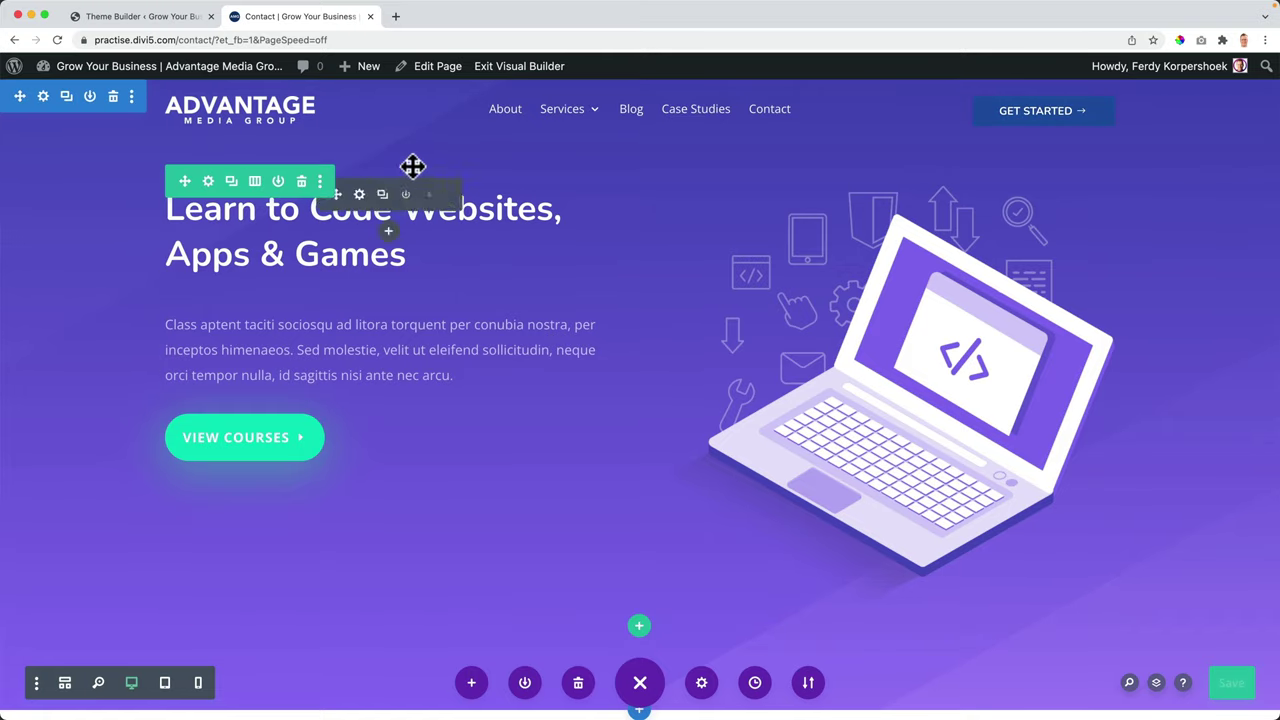
# Step: Exit the visual builder and check the live Contact page's header while scrolling
pyautogui.click(521, 70)
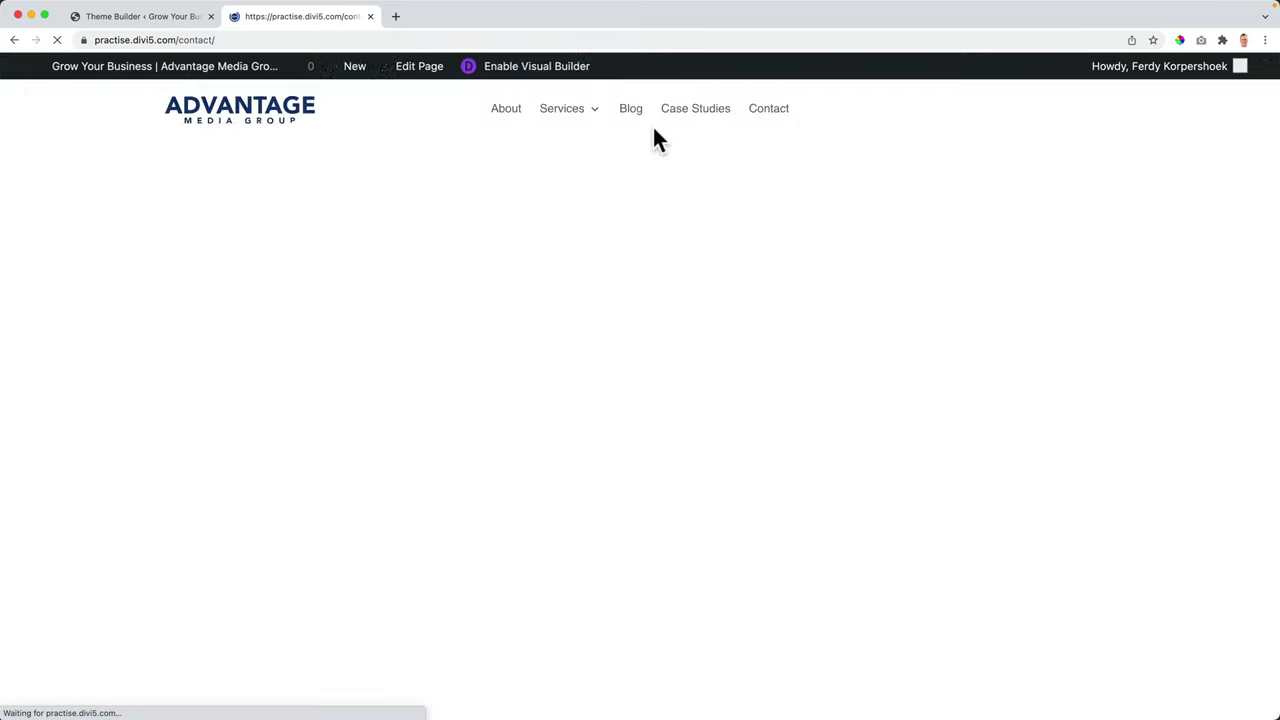
pyautogui.scroll(-3, 590, 222)
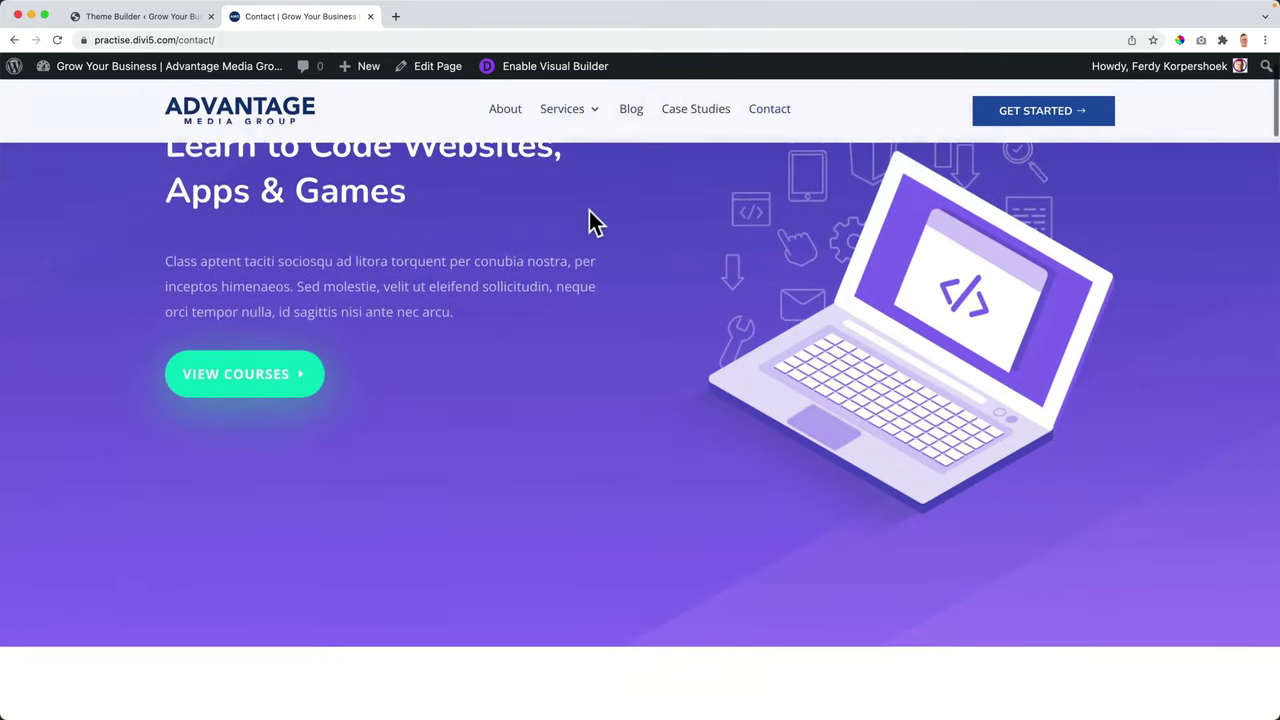
# Step: Recheck the header's sticky transition on the live Contact page, and open the Contact template's custom header for editing
pyautogui.scroll(3, 590, 222)
pyautogui.scroll(-3, 590, 222)
pyautogui.scroll(3, 590, 222)
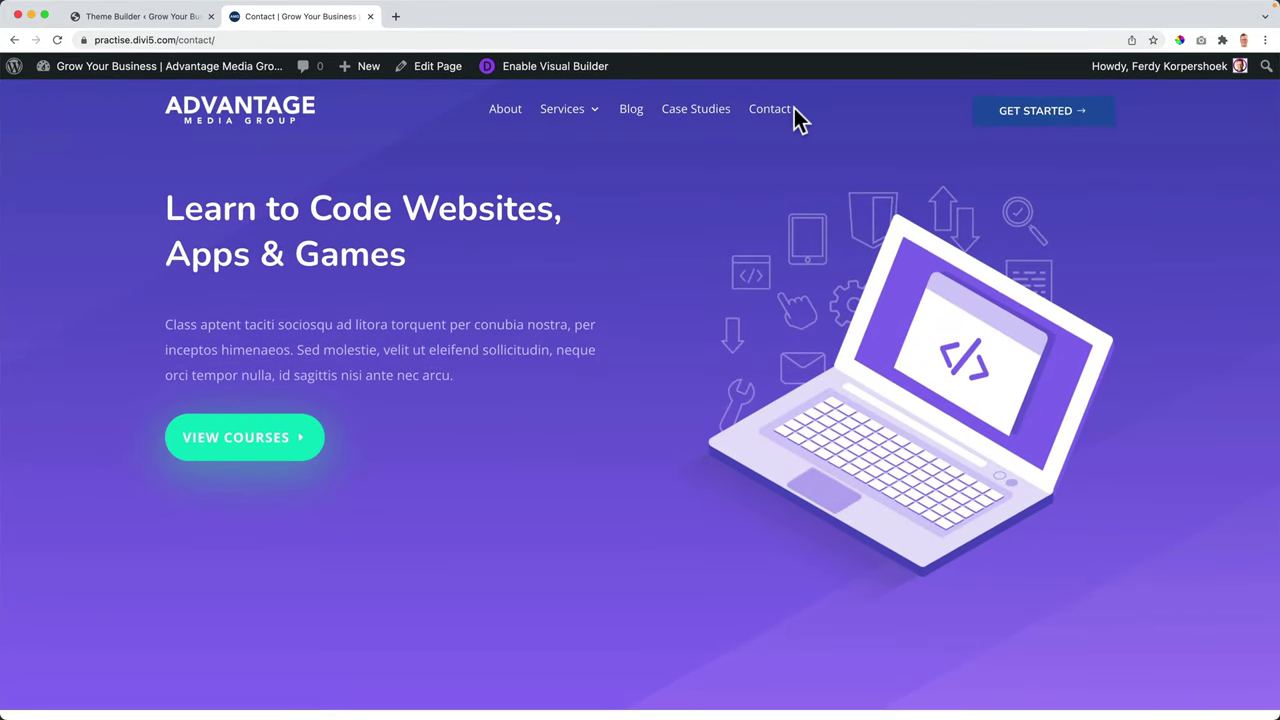
pyautogui.click(122, 17)
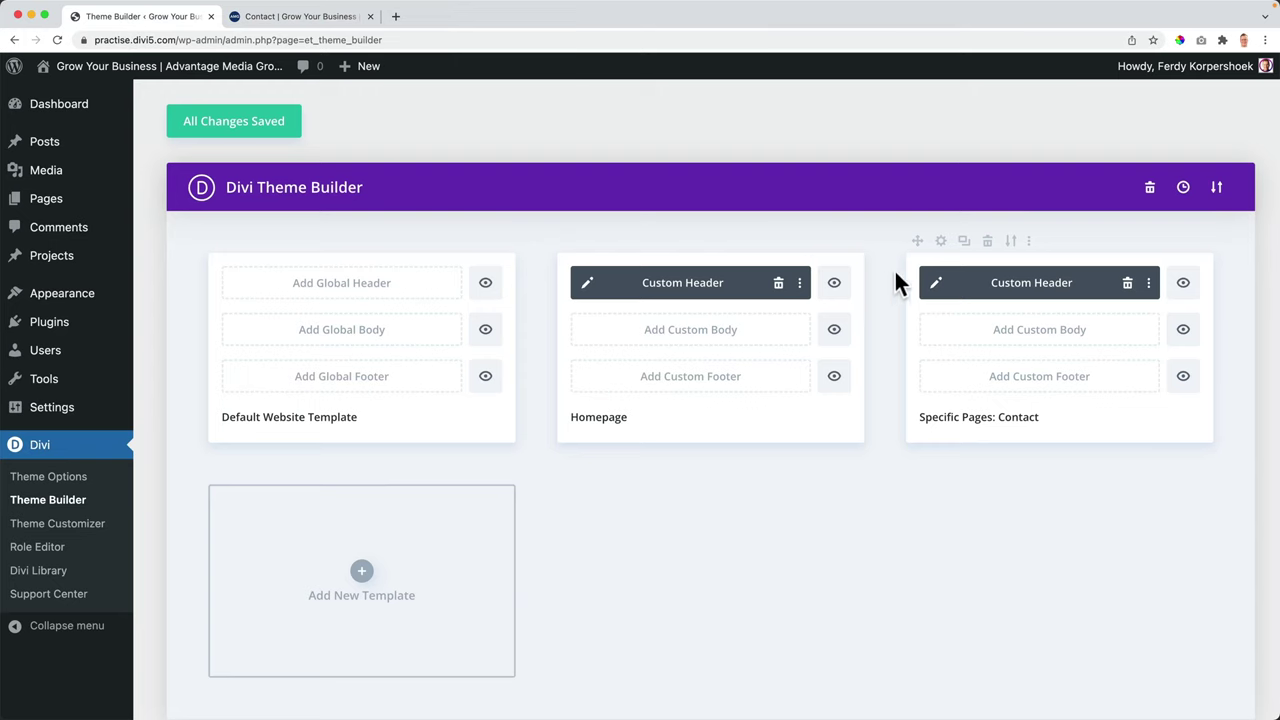
pyautogui.click(937, 286)
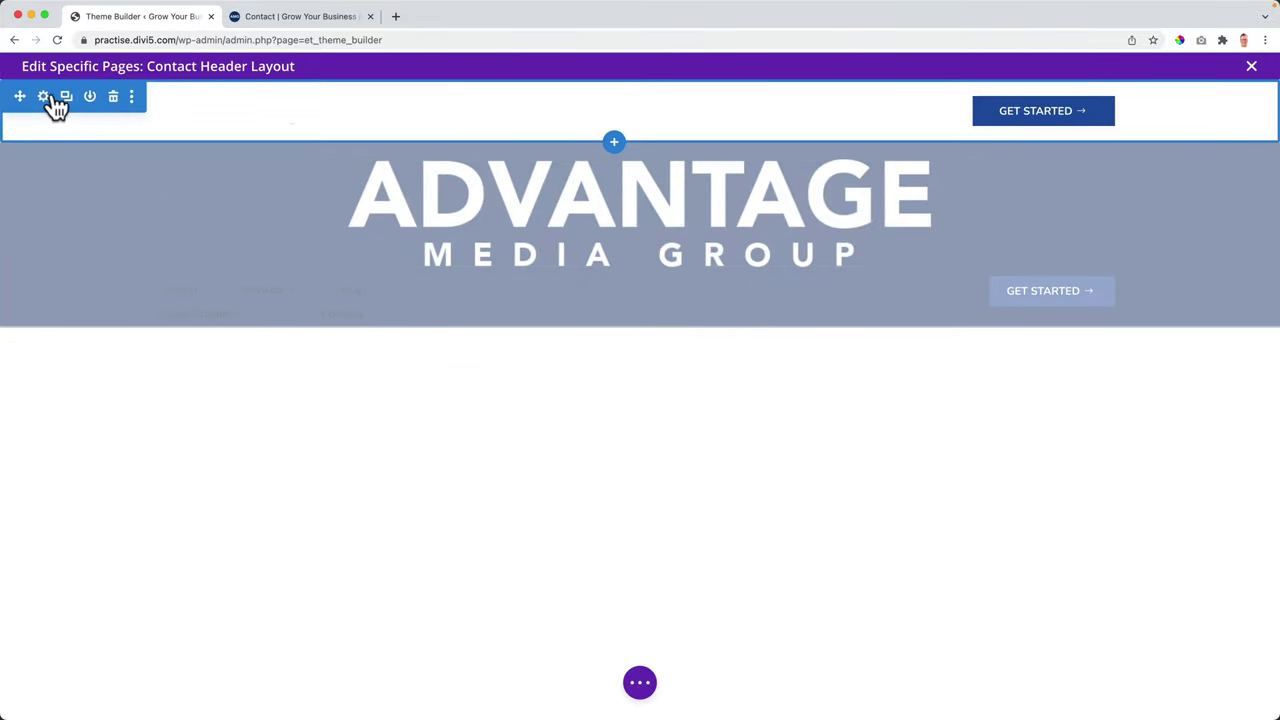
pyautogui.moveTo(337, 128)
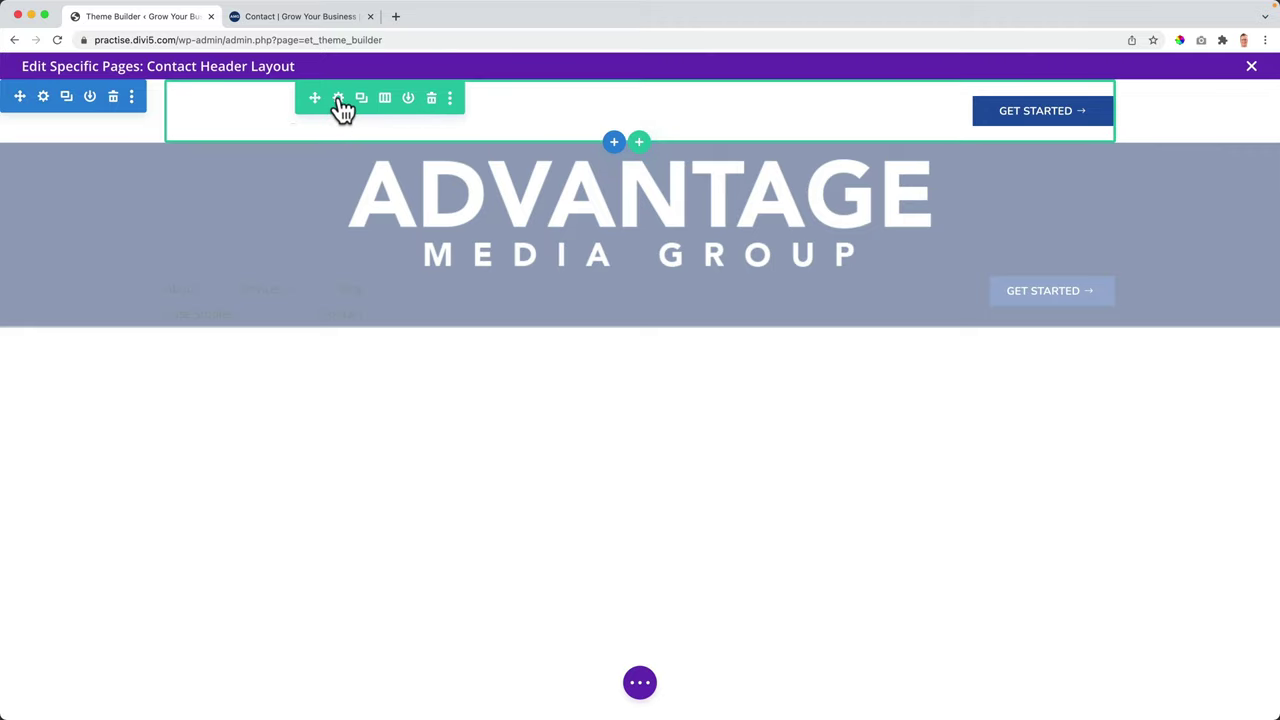
pyautogui.click(338, 98)
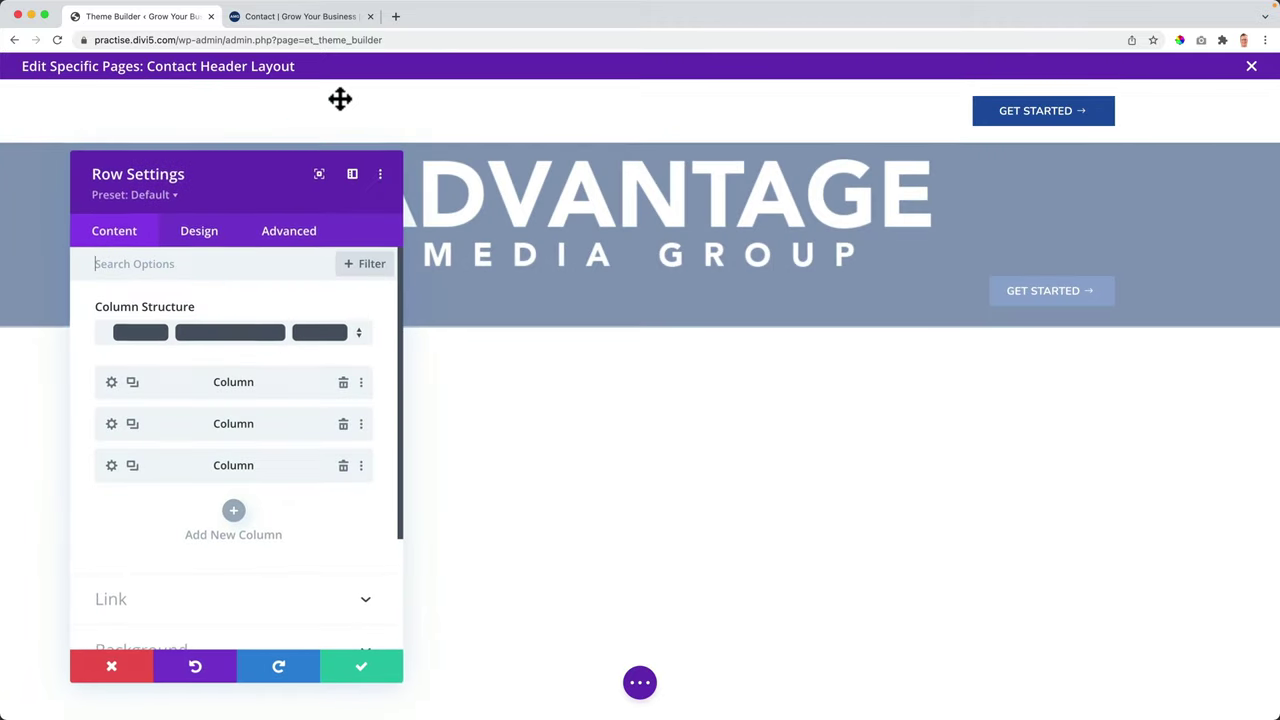
pyautogui.click(200, 236)
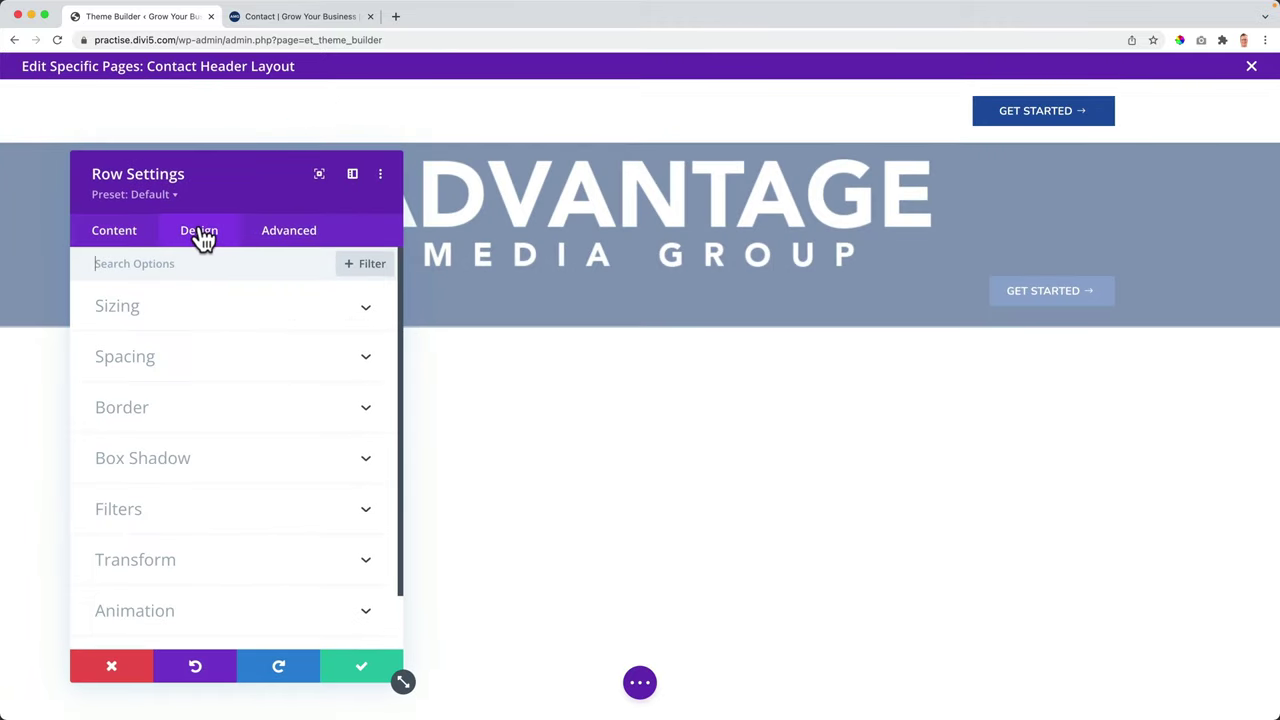
pyautogui.click(136, 316)
pyautogui.scroll(-3, 174, 328)
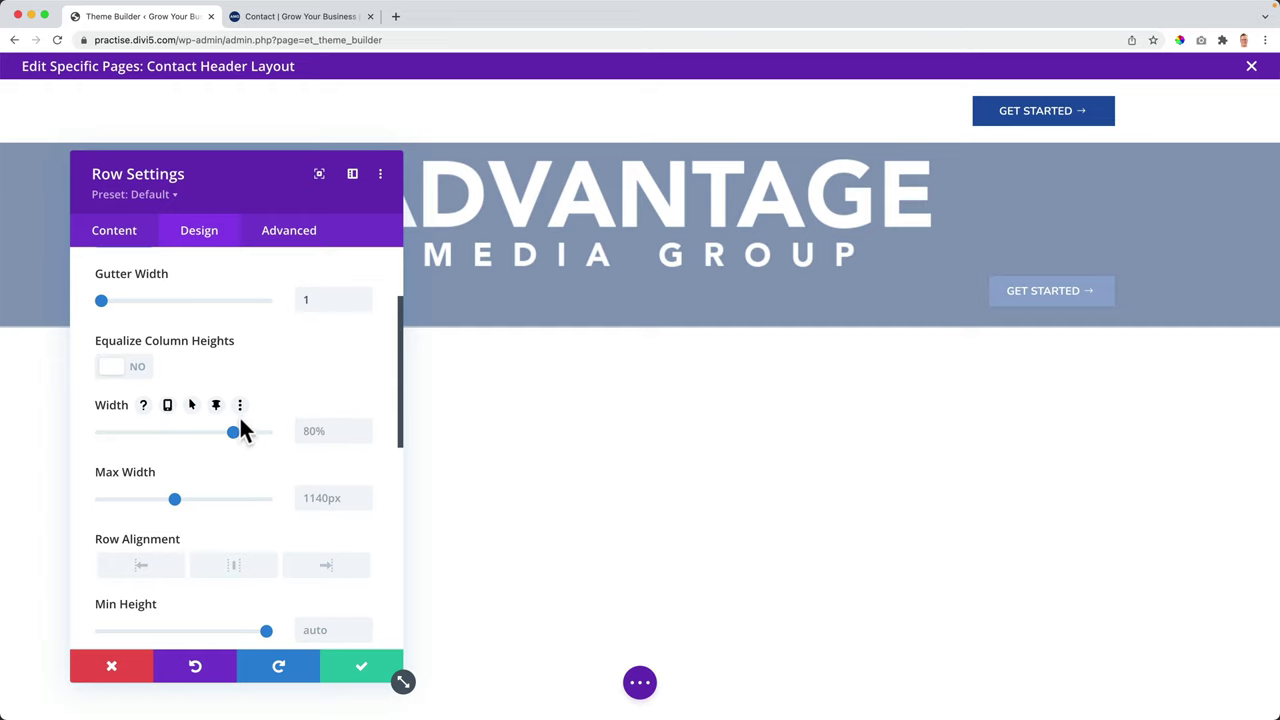
pyautogui.click(358, 676)
# Step: Set the first header section's default background to black at 15% opacity, rgba(0,0,0,0.15), and save the section settings
pyautogui.click(43, 96)
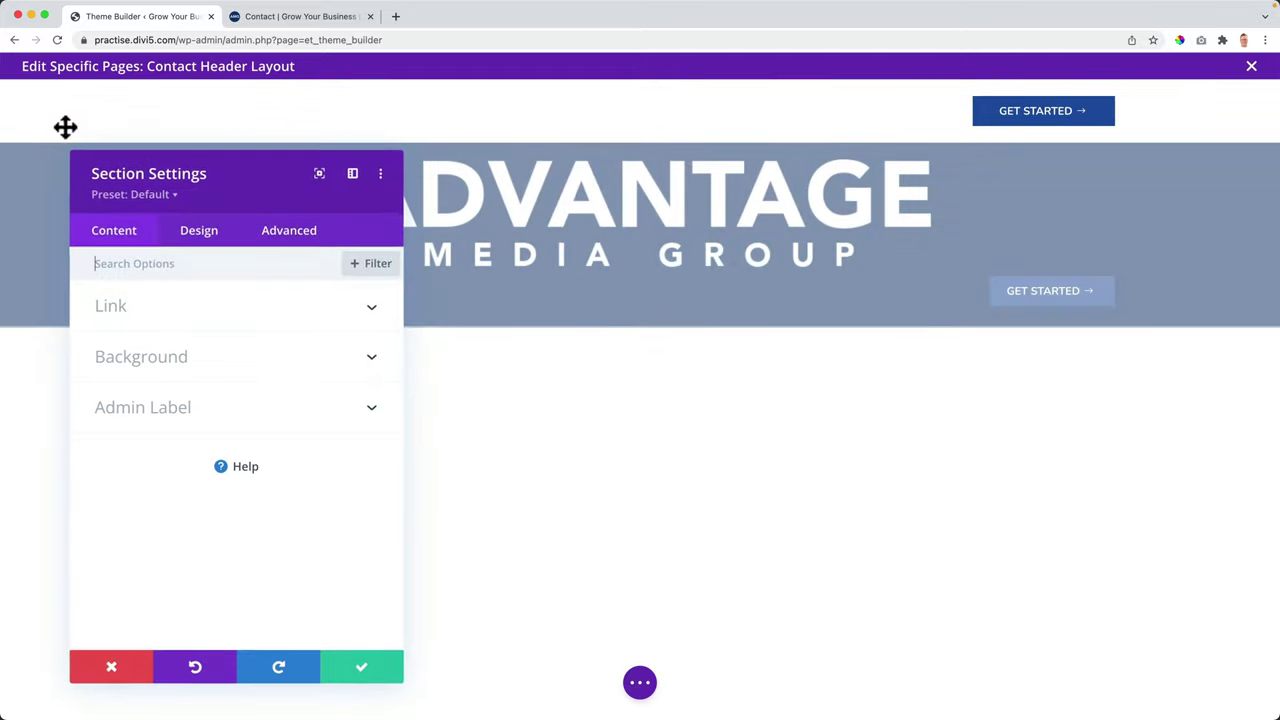
pyautogui.click(170, 358)
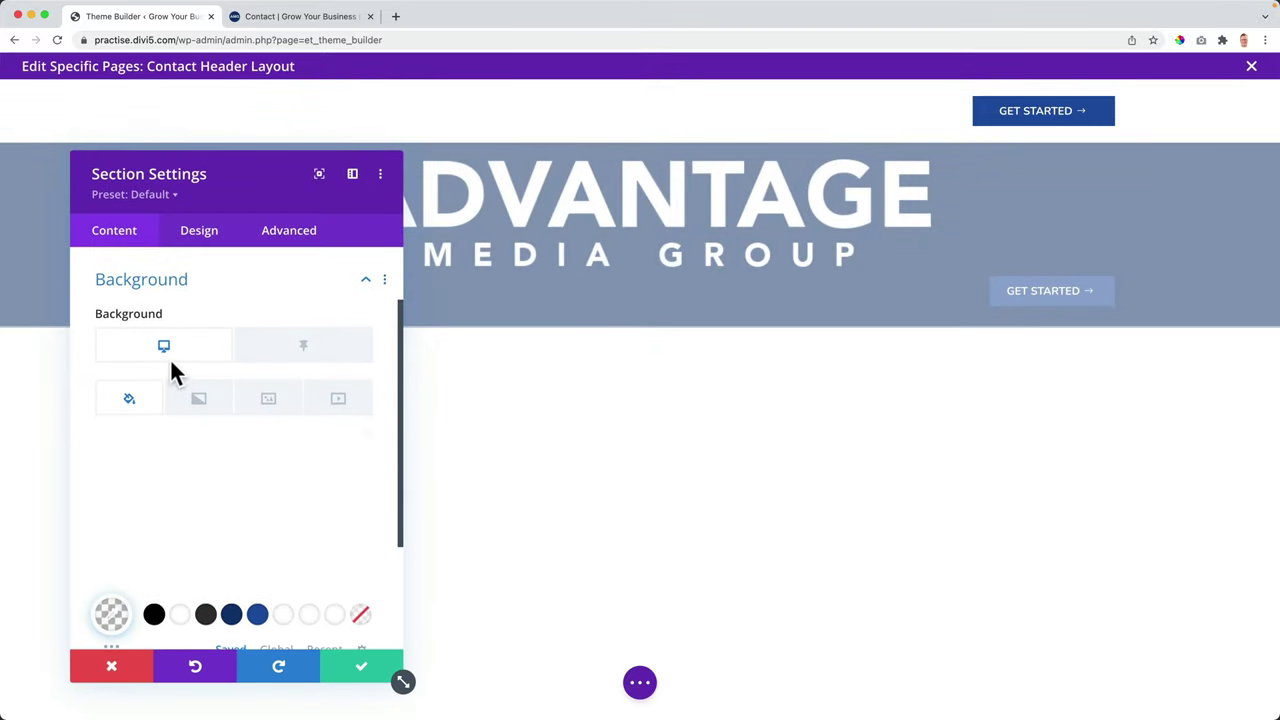
pyautogui.click(156, 612)
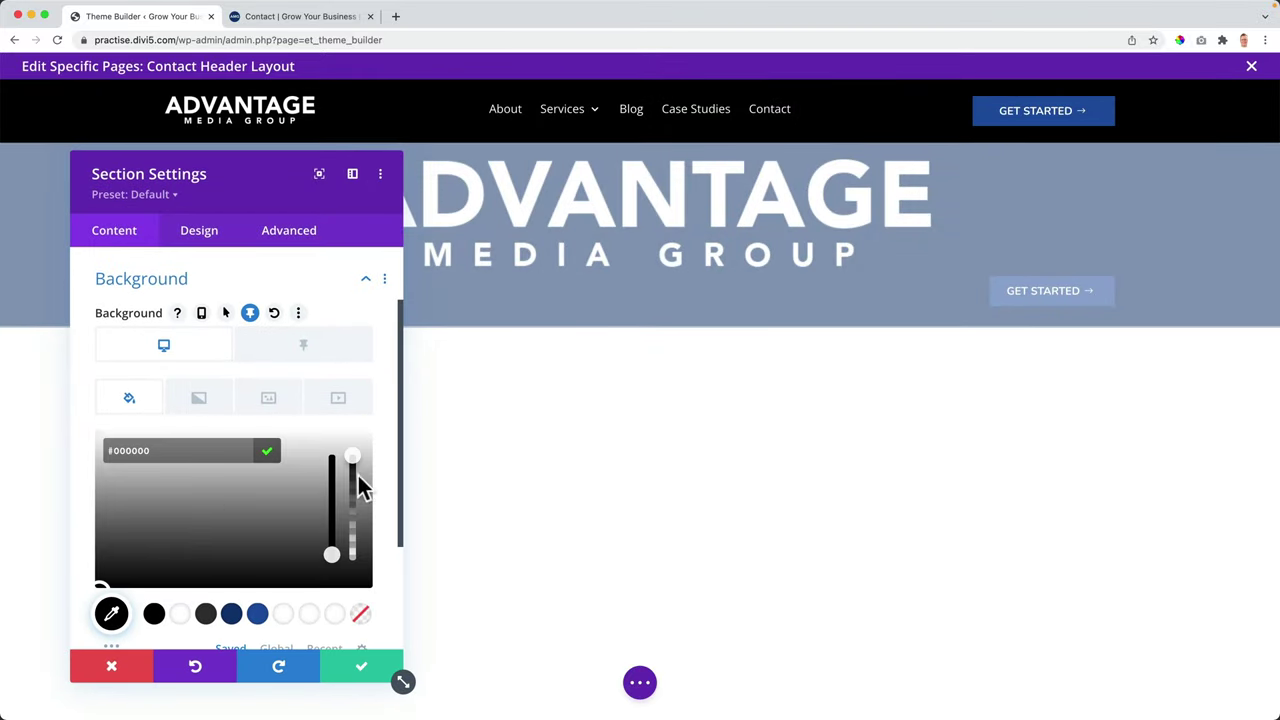
pyautogui.moveTo(353, 462); pyautogui.dragTo(346, 569)
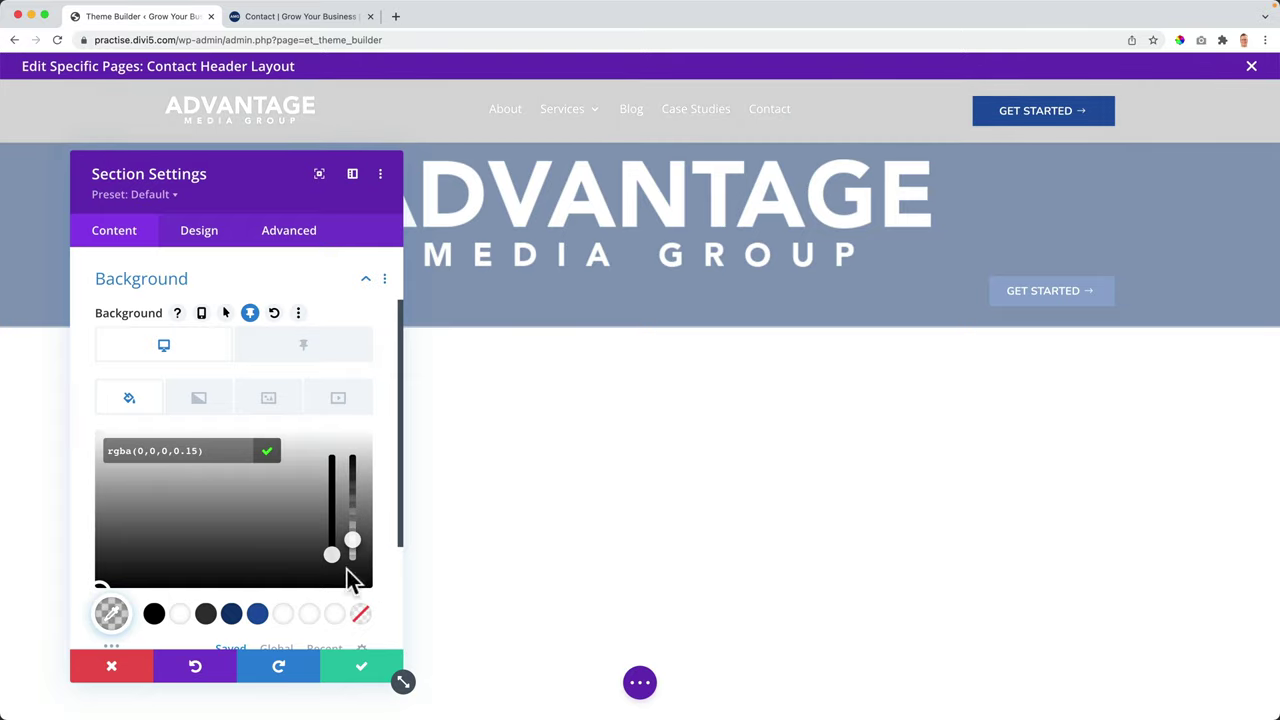
pyautogui.click(354, 670)
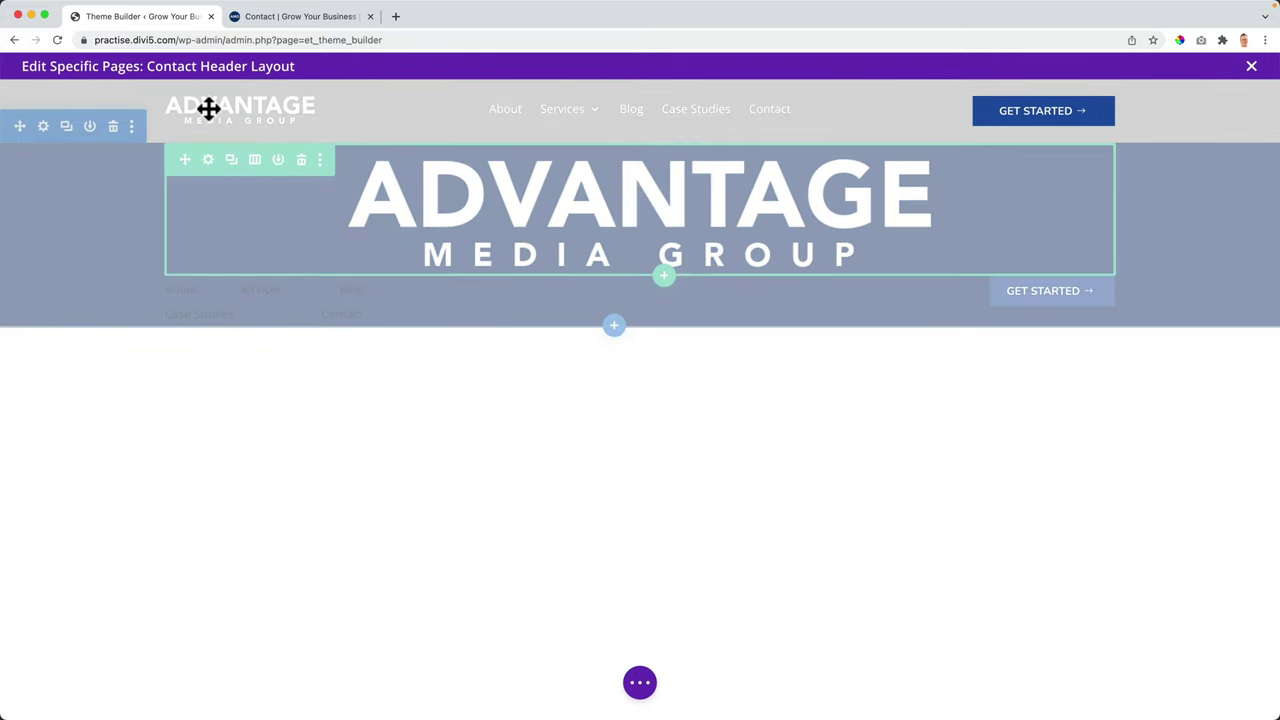
# Step: Enable sticky styling for the header row's width and set the sticky width to 100%
pyautogui.click(338, 100)
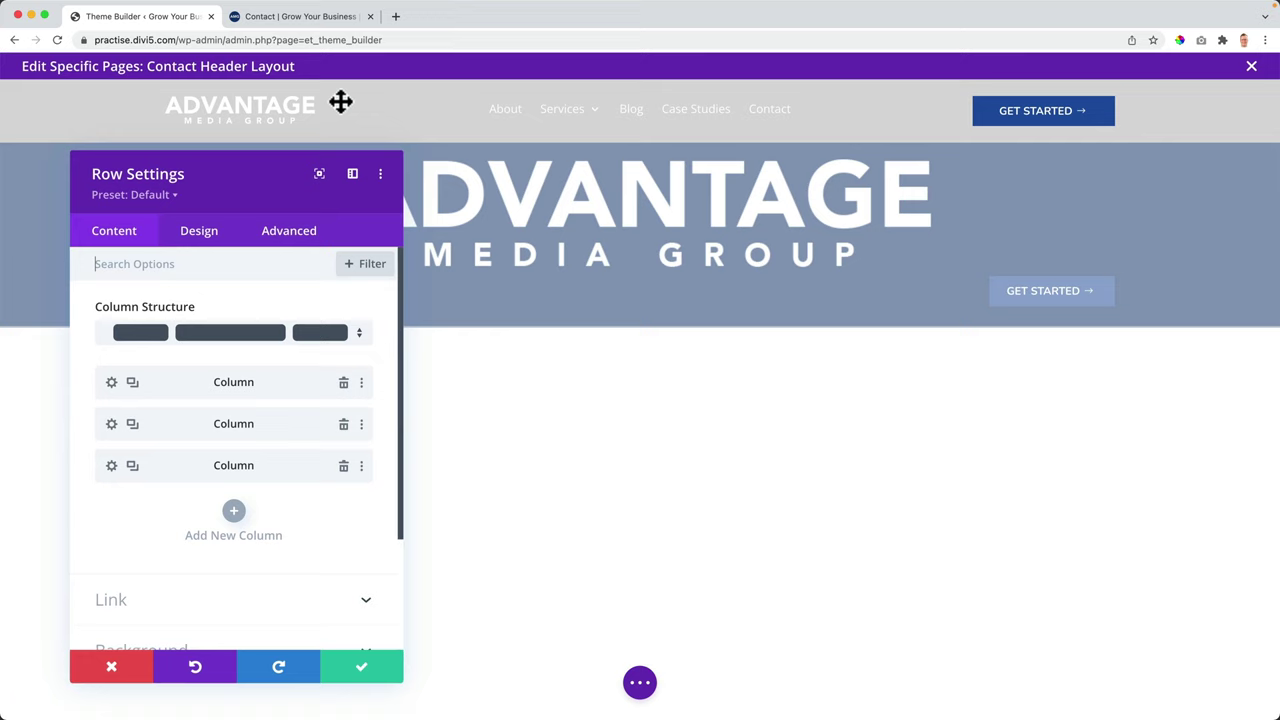
pyautogui.click(199, 232)
pyautogui.click(155, 315)
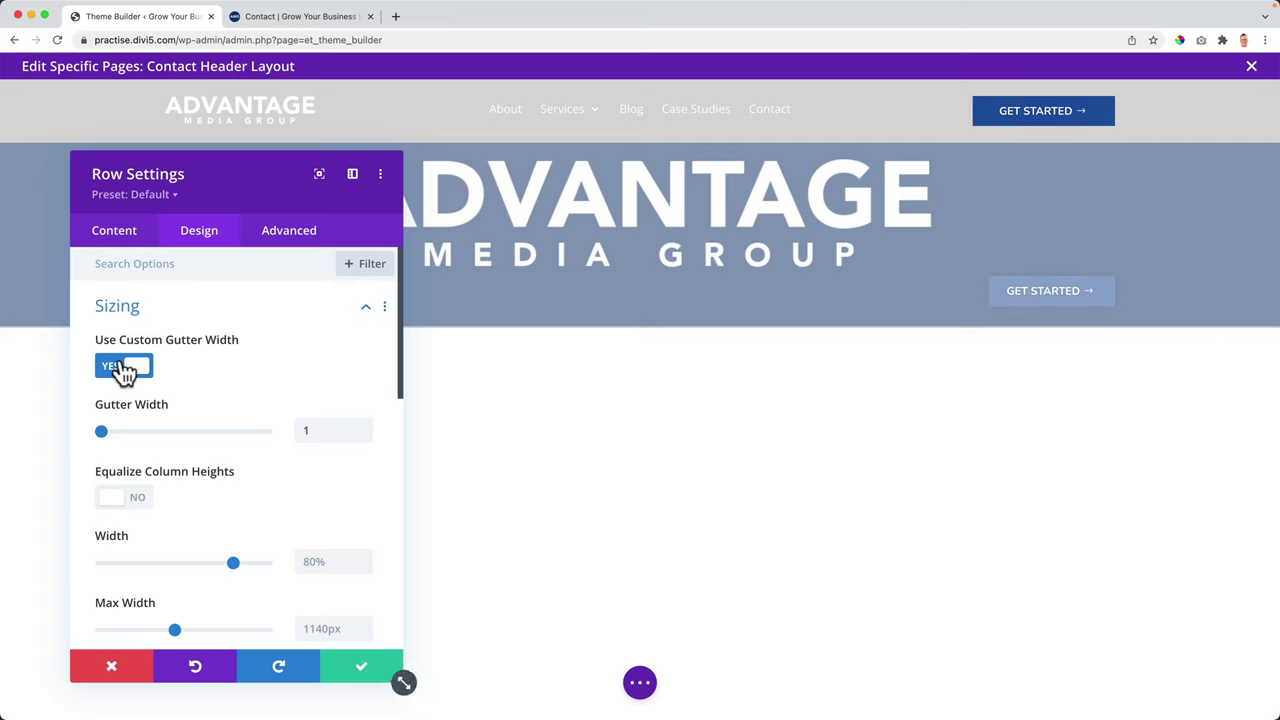
pyautogui.scroll(-2, 250, 400)
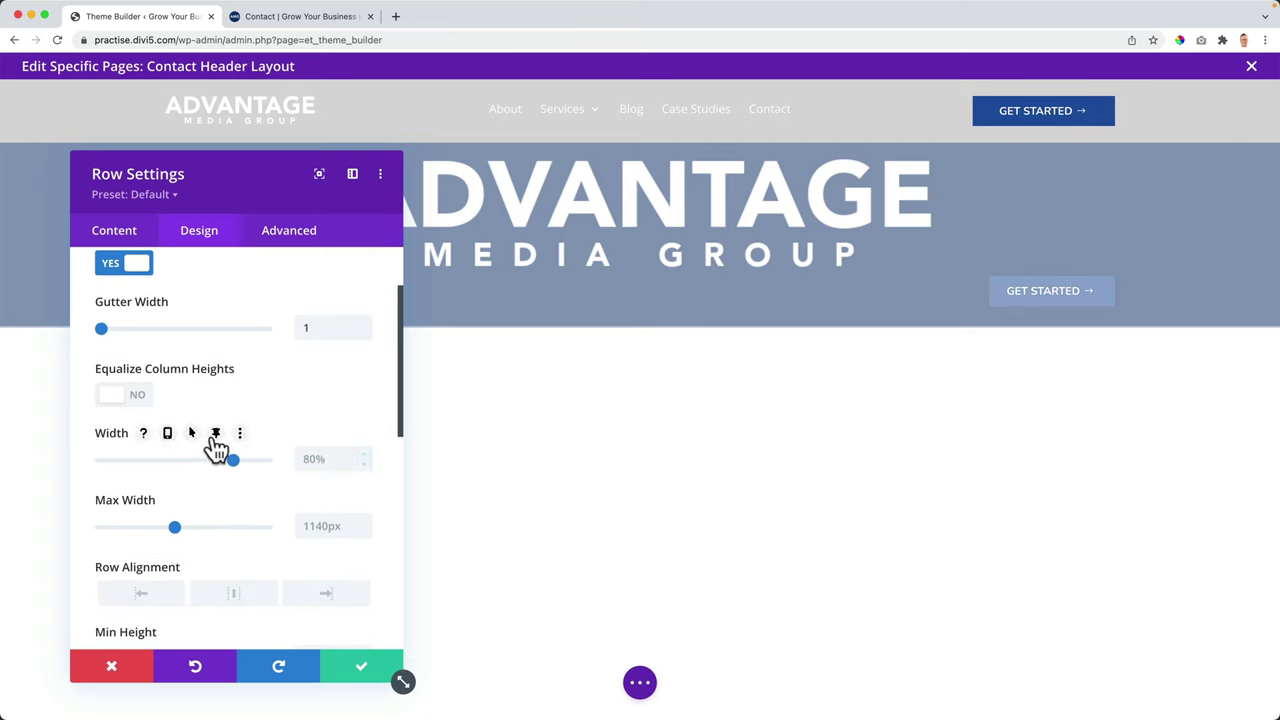
pyautogui.click(215, 433)
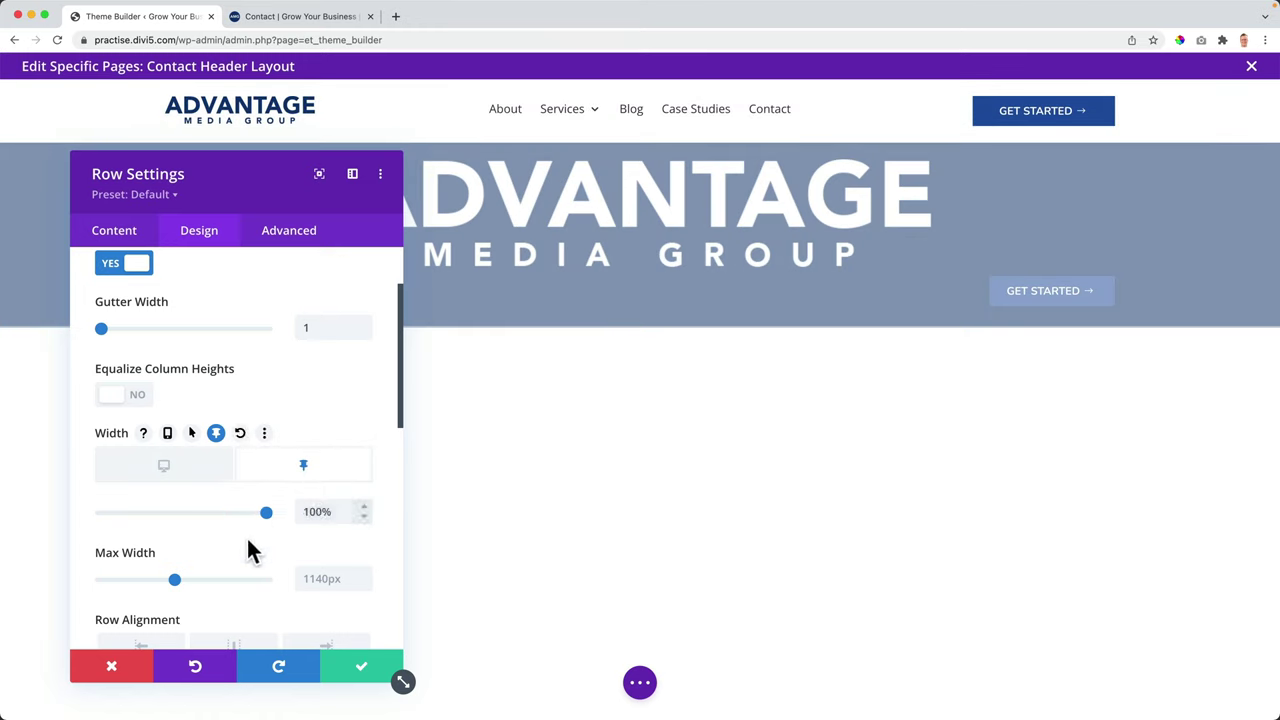
# Step: Set the row's sticky maximum width to 2560px and save the row settings
pyautogui.scroll(-1, 195, 558)
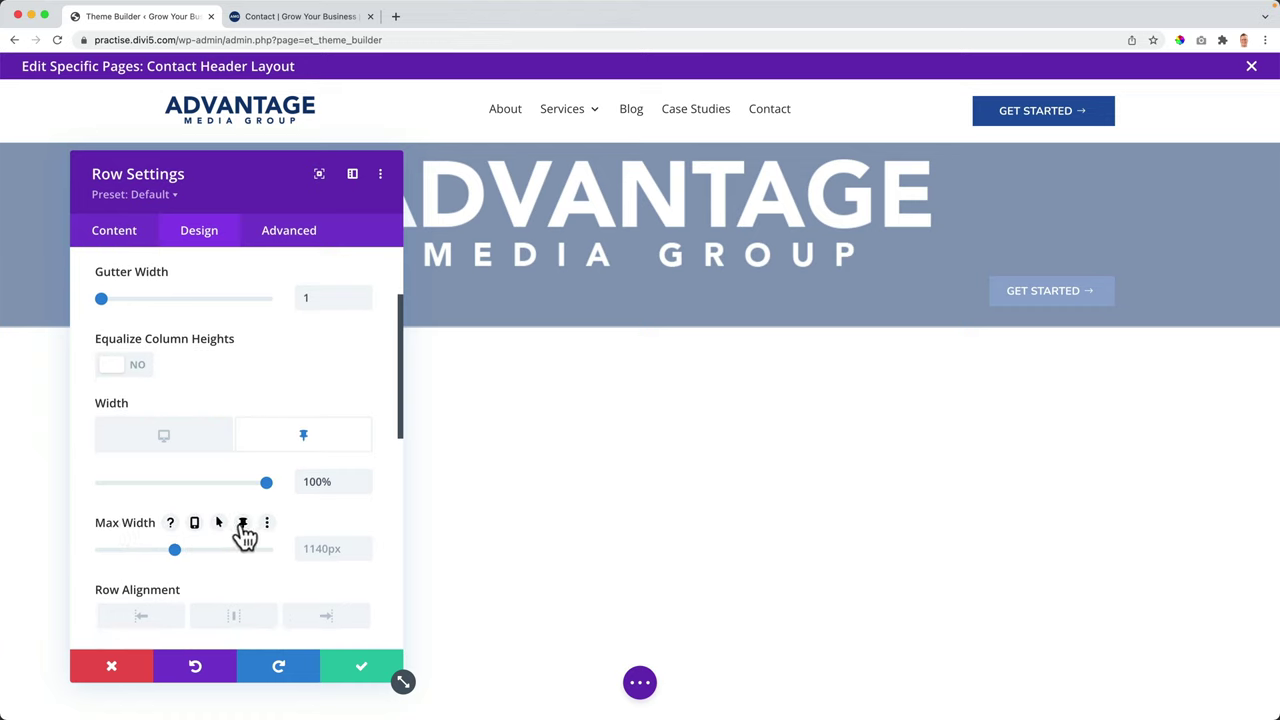
pyautogui.click(242, 524)
pyautogui.scroll(-2, 190, 560)
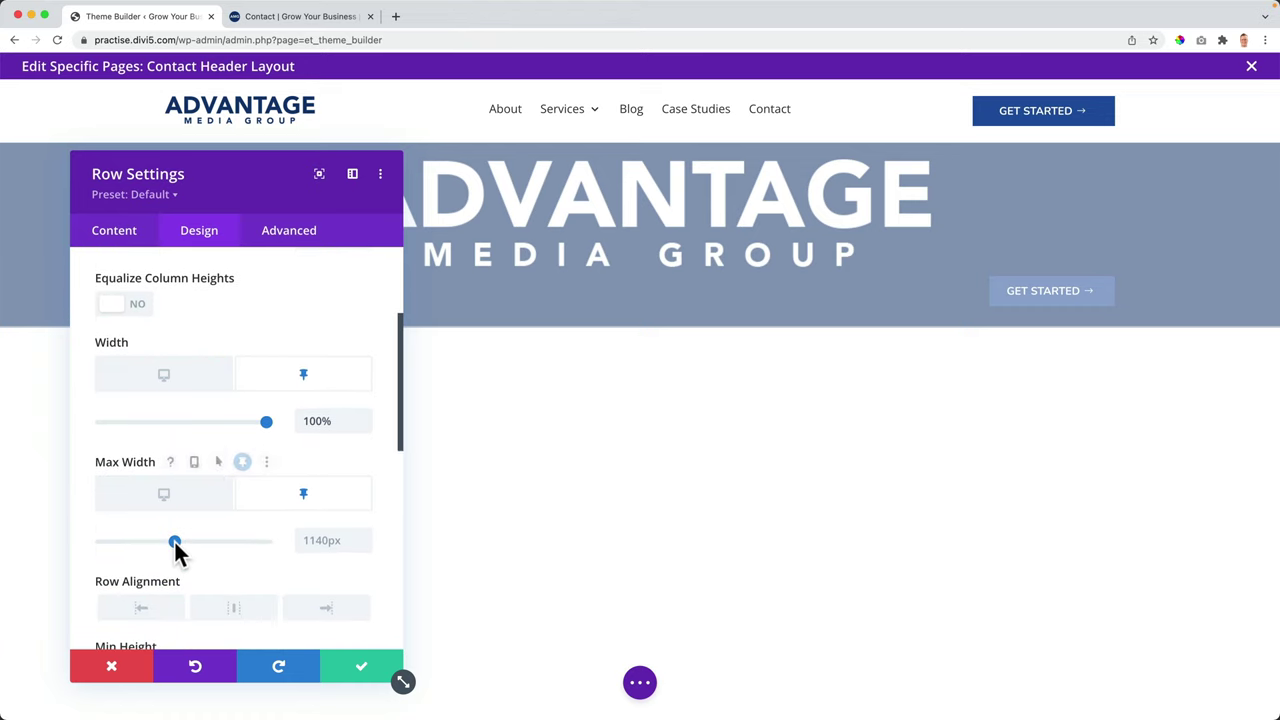
pyautogui.moveTo(174, 539); pyautogui.dragTo(289, 539)
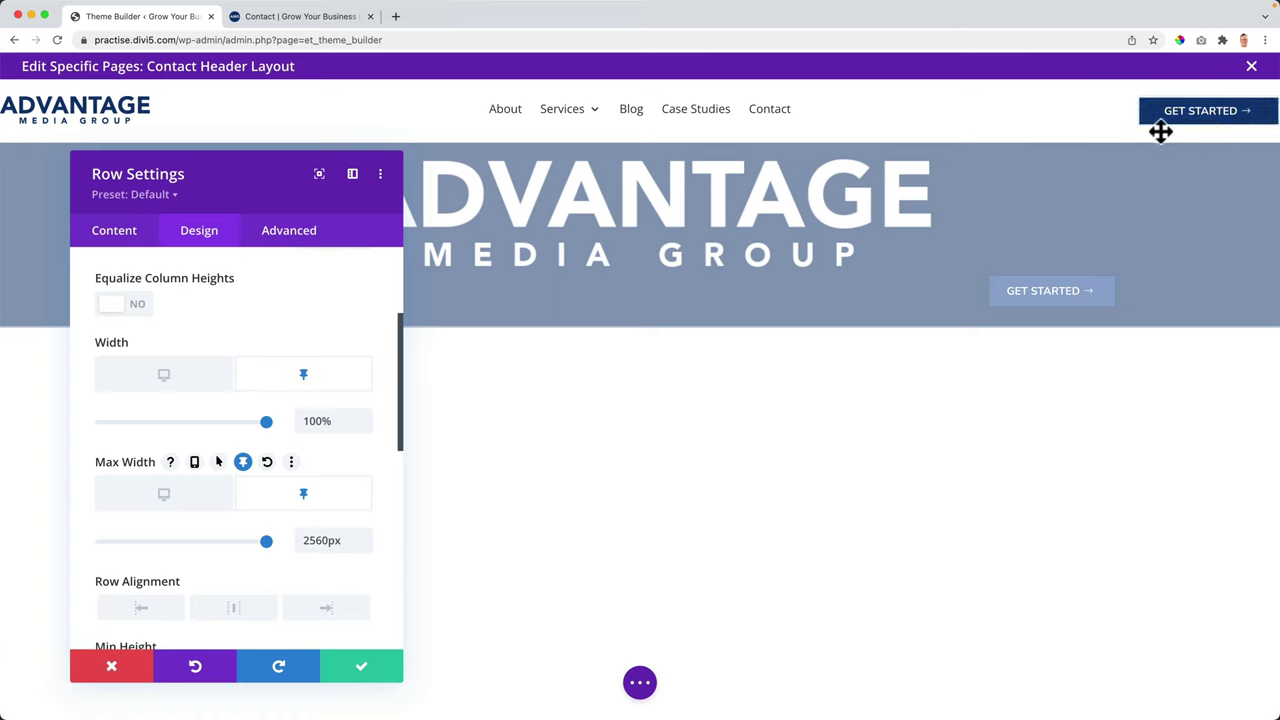
pyautogui.click(380, 666)
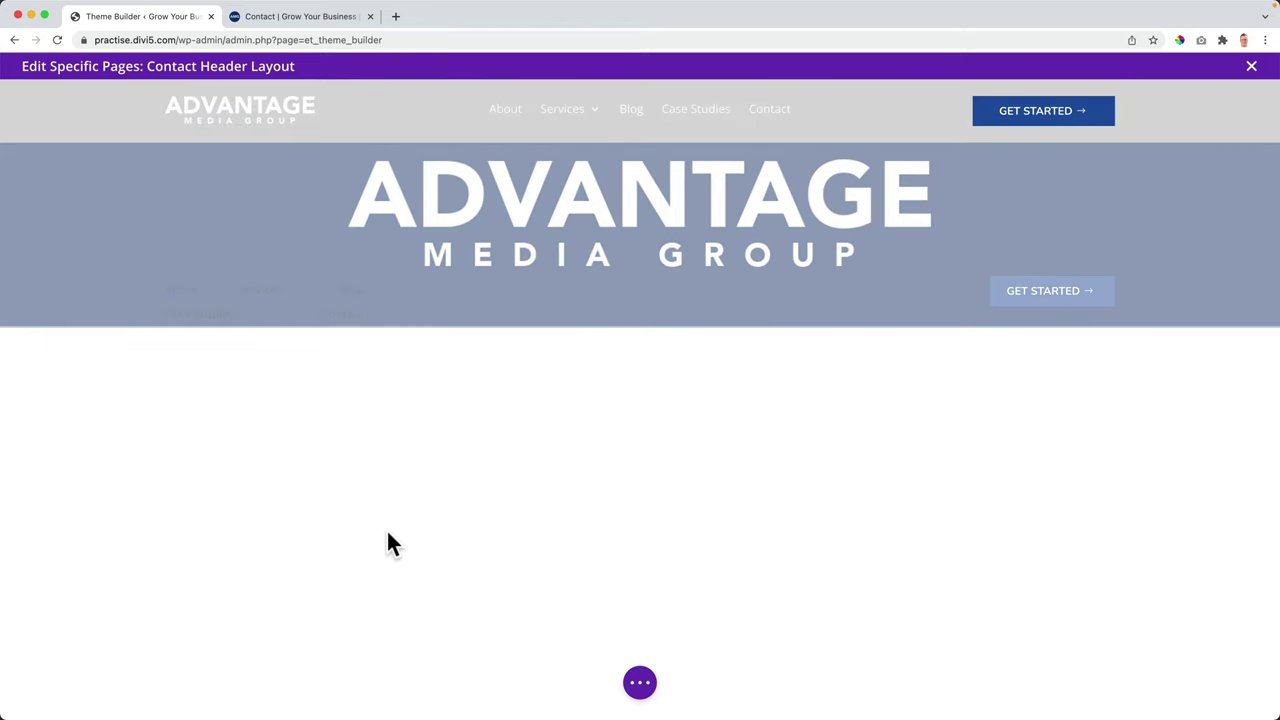
# Step: Save the Contact header changes in the Theme Builder and reopen the Contact template's custom header
pyautogui.click(1250, 68)
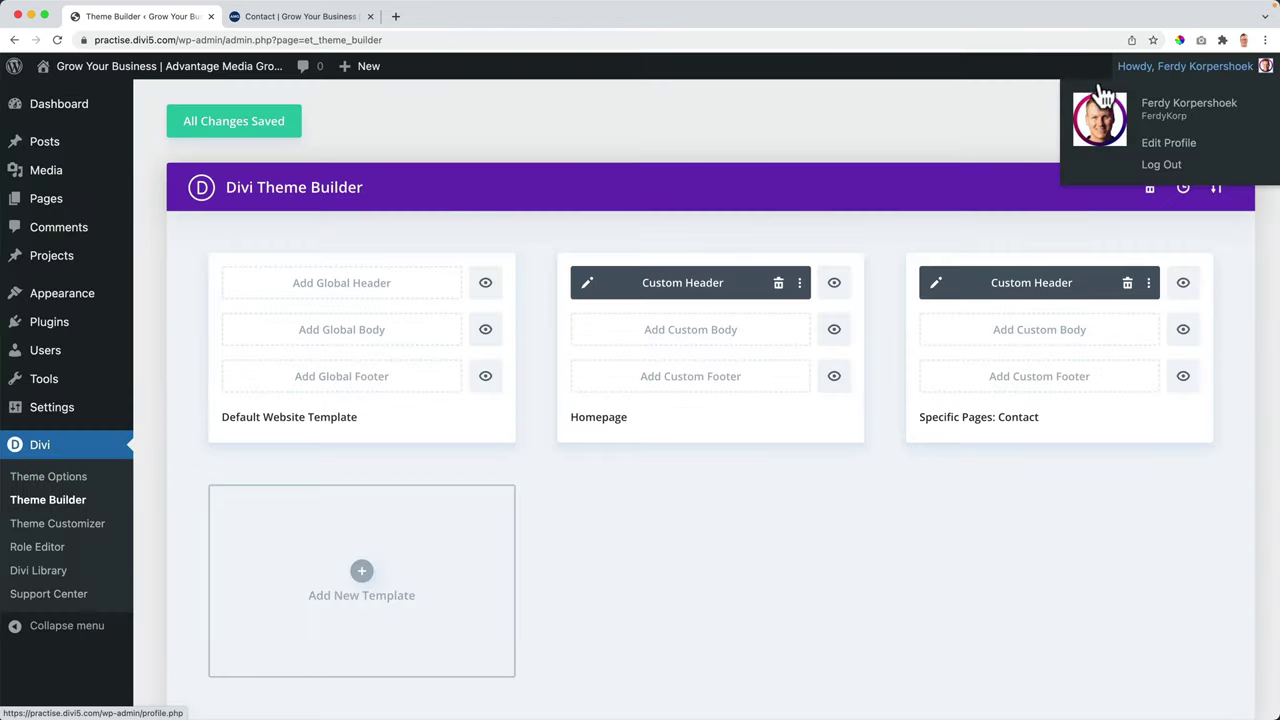
pyautogui.click(231, 128)
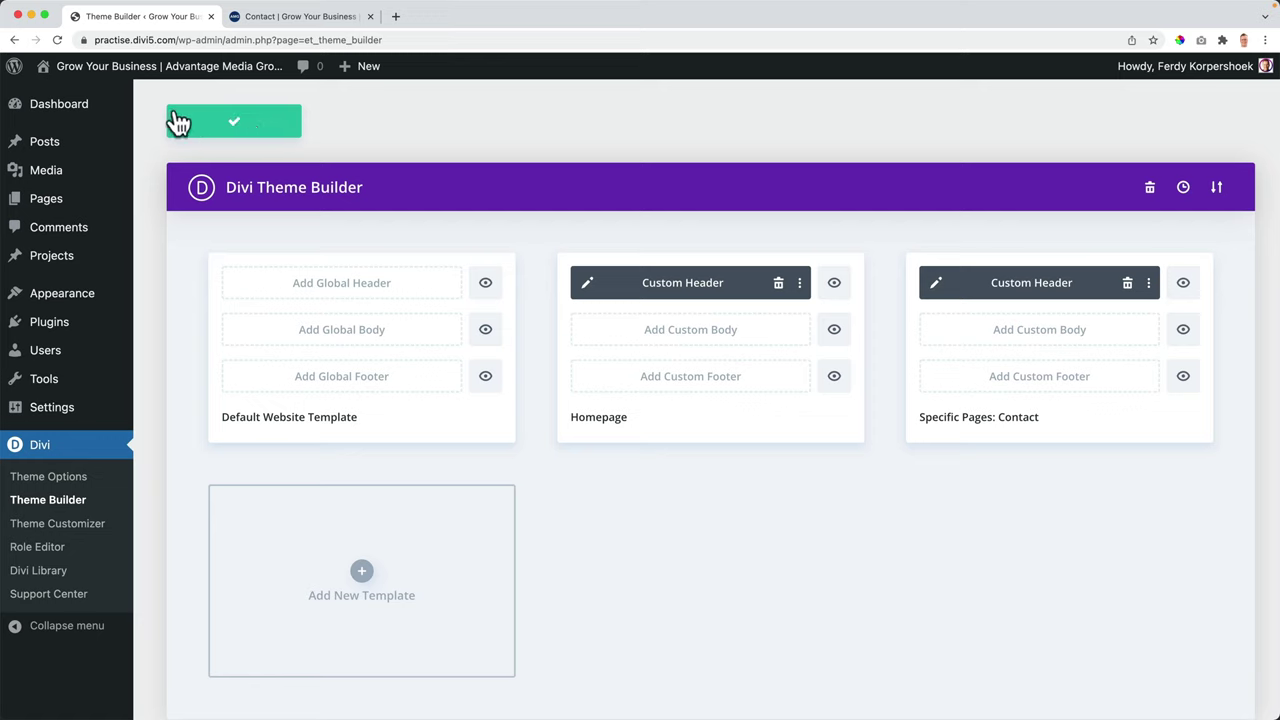
pyautogui.click(938, 286)
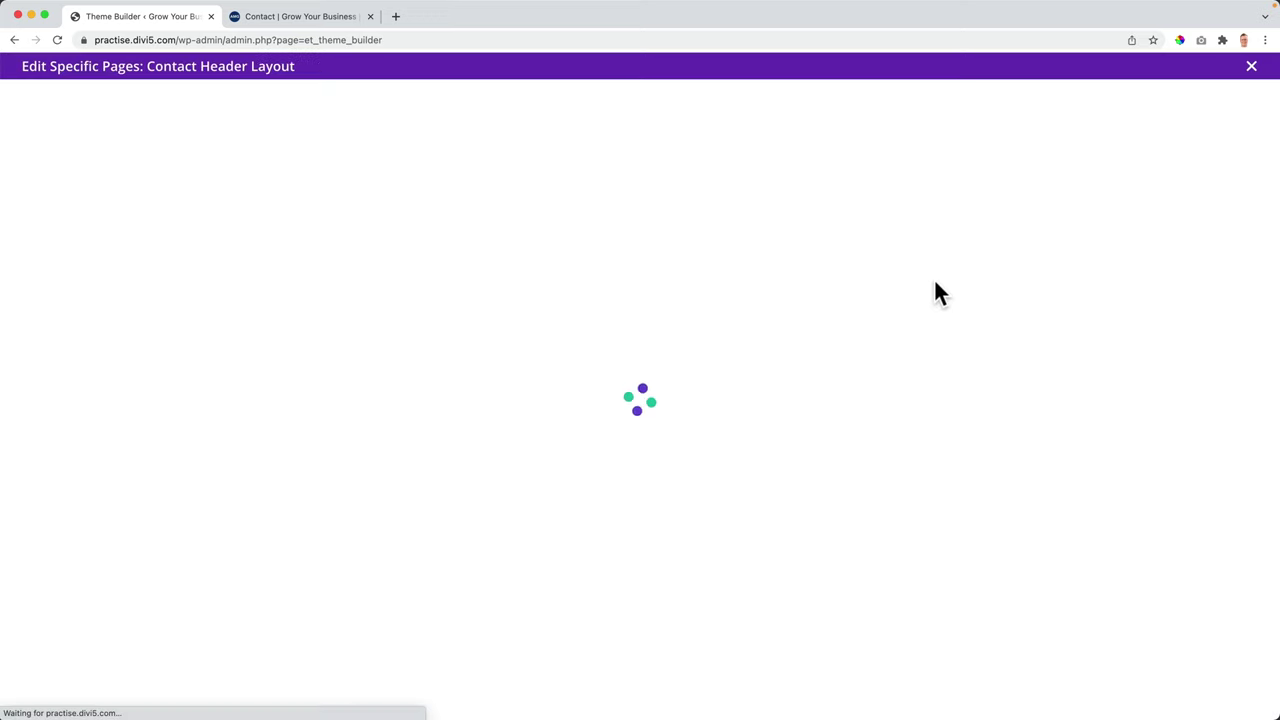
# Step: Check on the live Contact page how the header background and row width change when scrolling
pyautogui.click(322, 18)
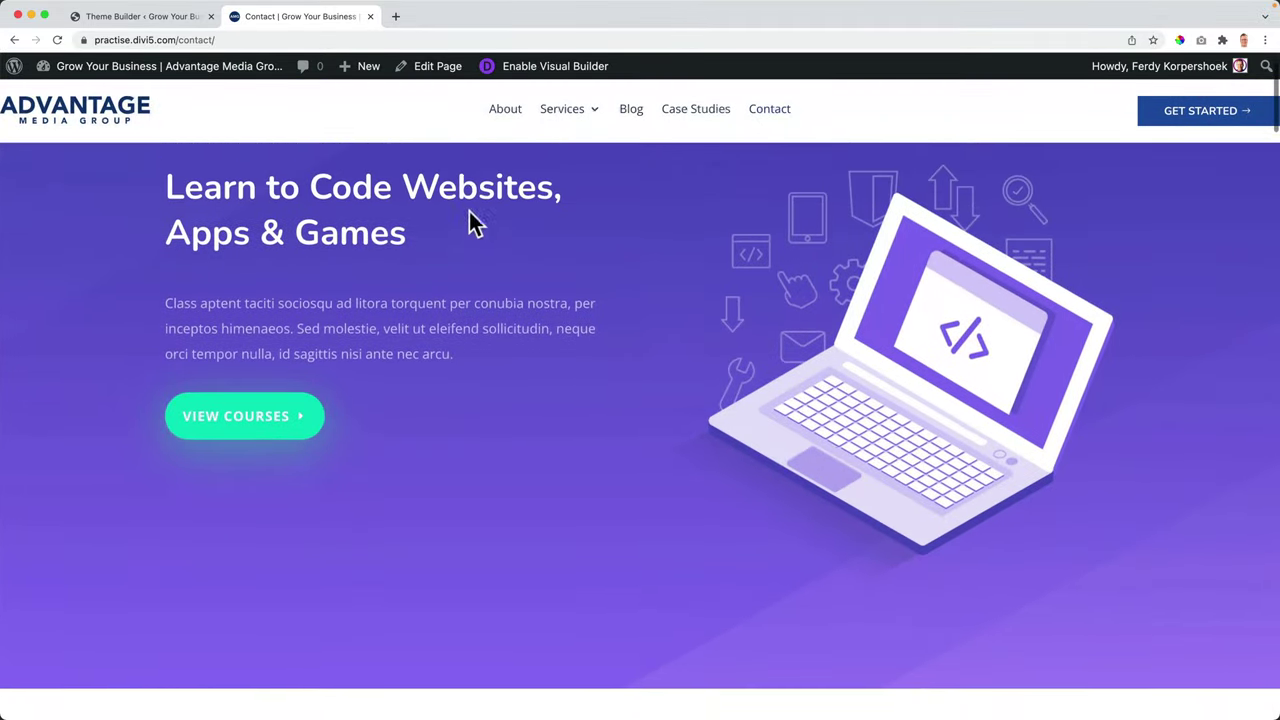
pyautogui.scroll(-3, 475, 222)
pyautogui.scroll(3, 472, 210)
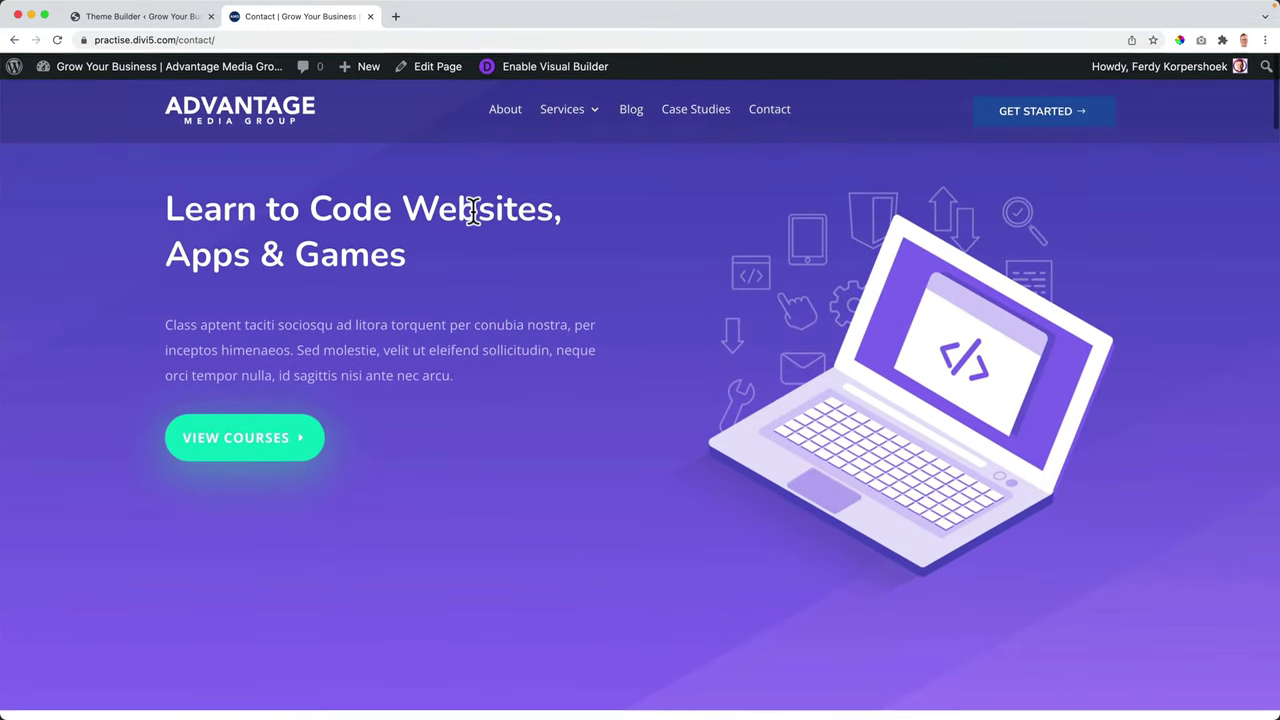
pyautogui.scroll(-5, 473, 210)
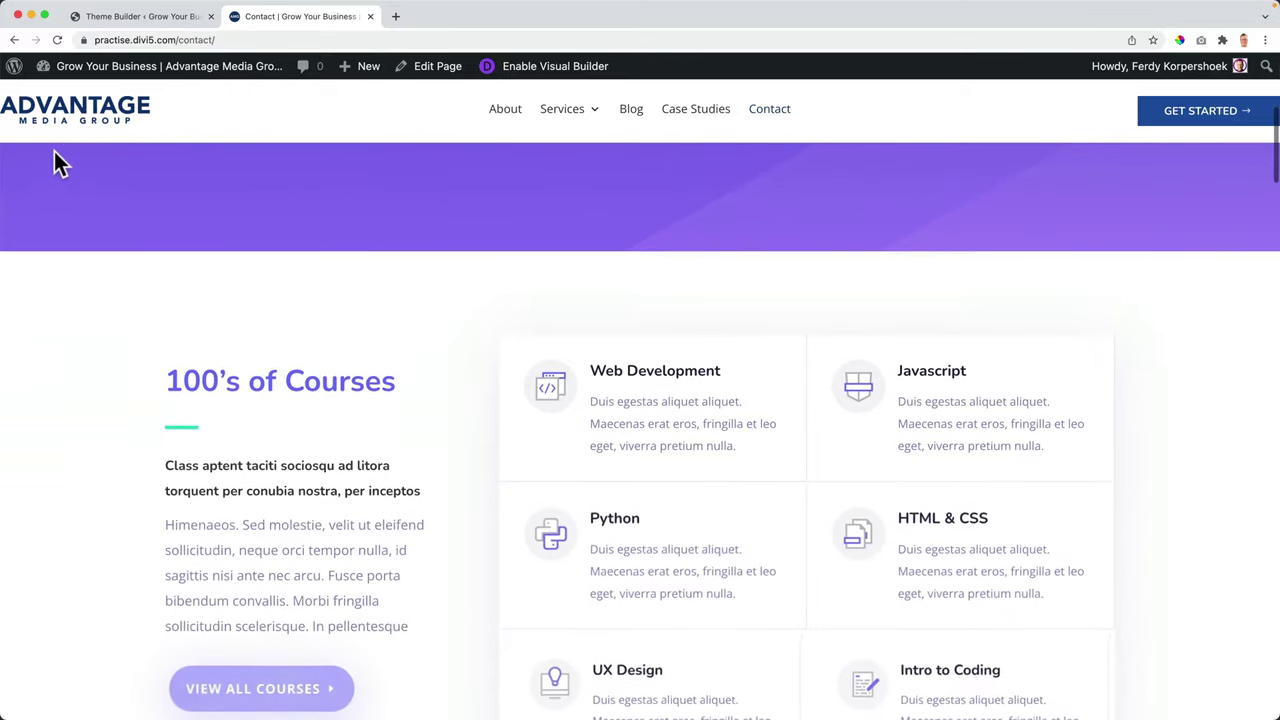
pyautogui.scroll(5, 422, 245)
pyautogui.scroll(-2, 166, 120)
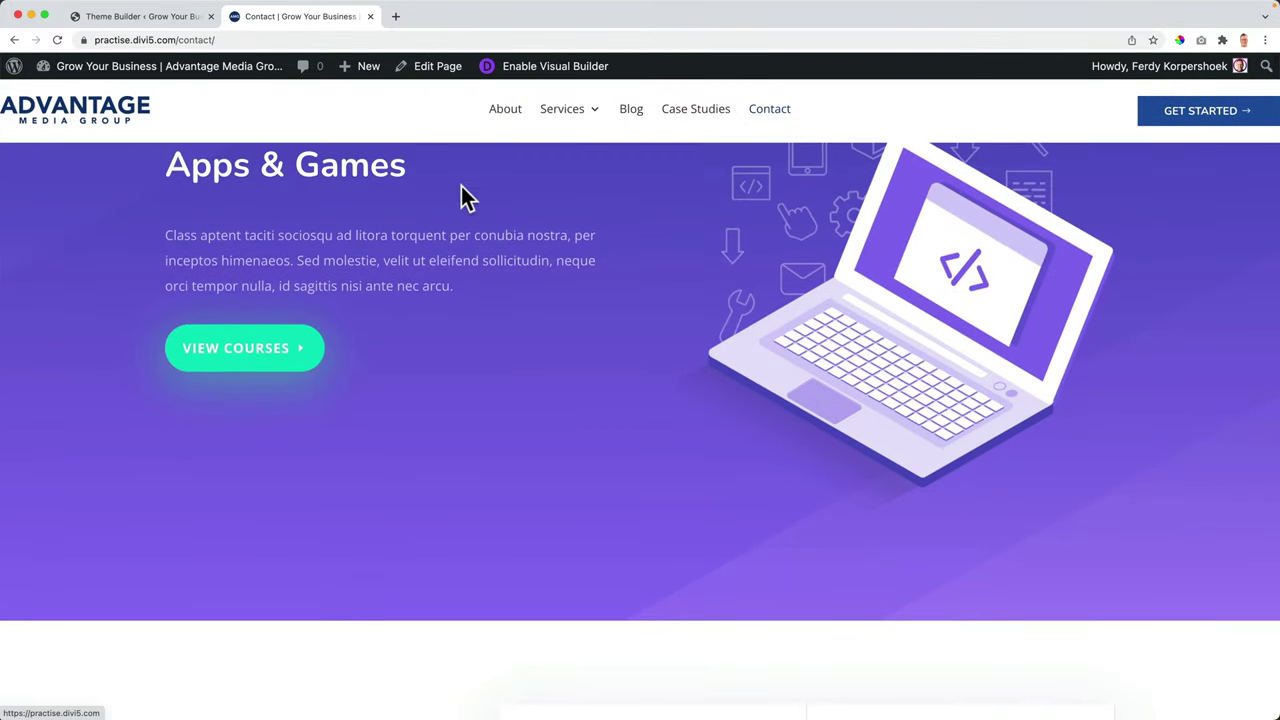
pyautogui.scroll(1, 465, 197)
# Step: In the Contact header layout, enable sticky values for the header row's margin and switch to the sticky state
pyautogui.click(155, 16)
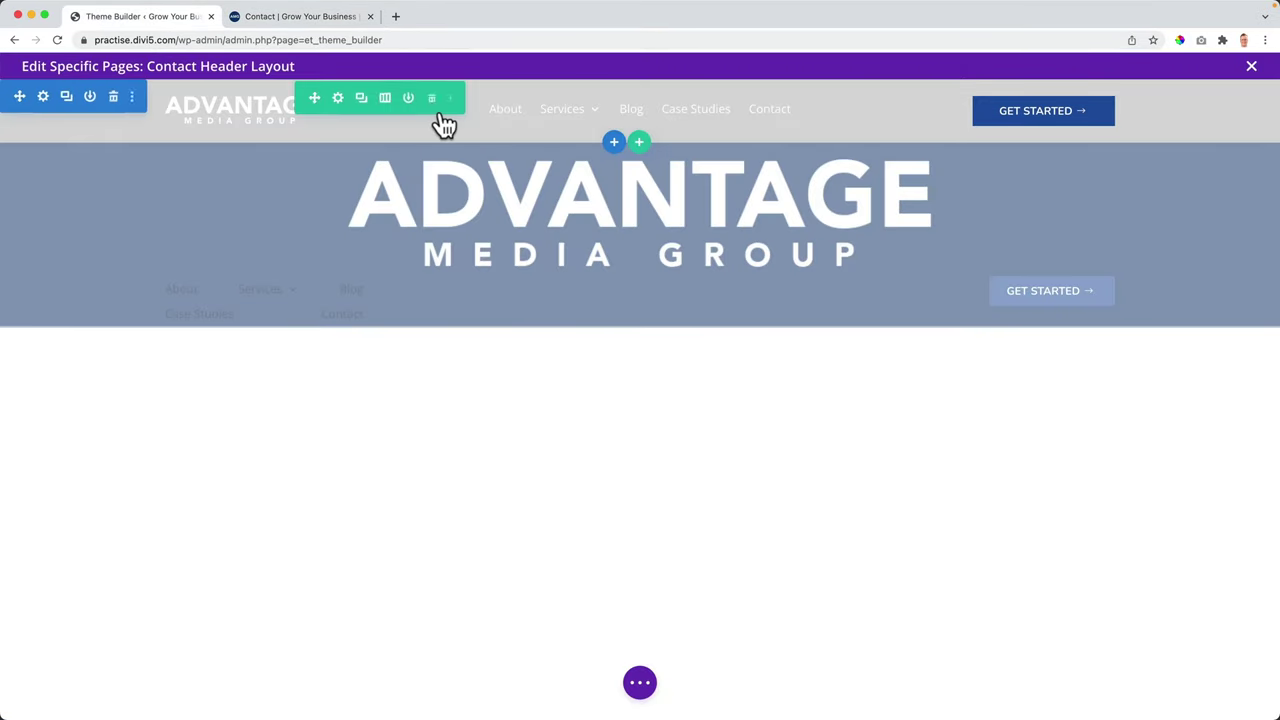
pyautogui.click(339, 98)
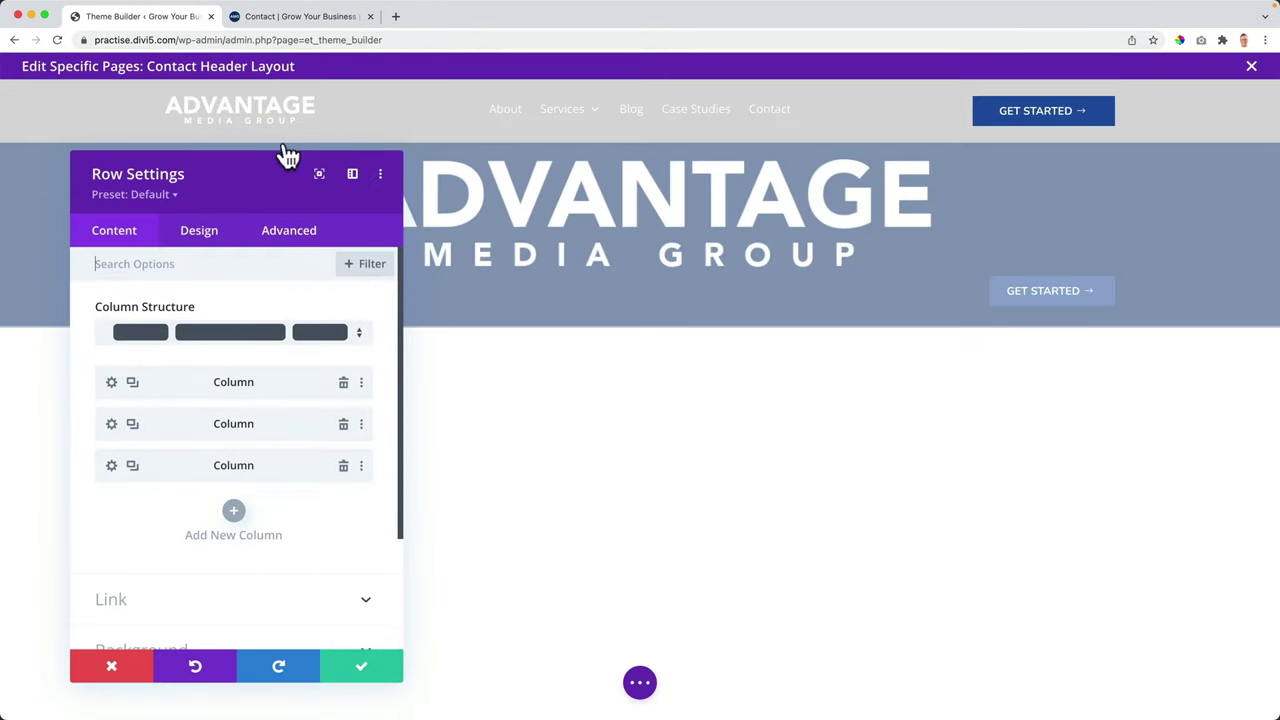
pyautogui.click(207, 238)
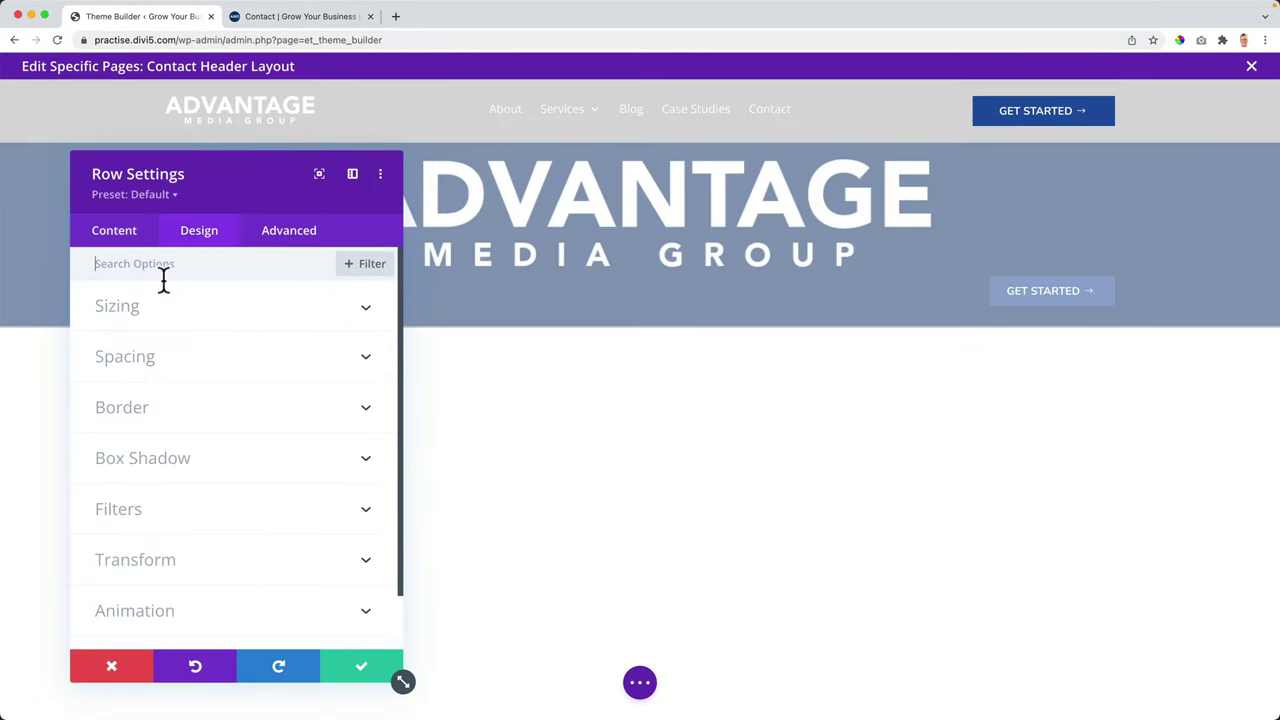
pyautogui.click(150, 360)
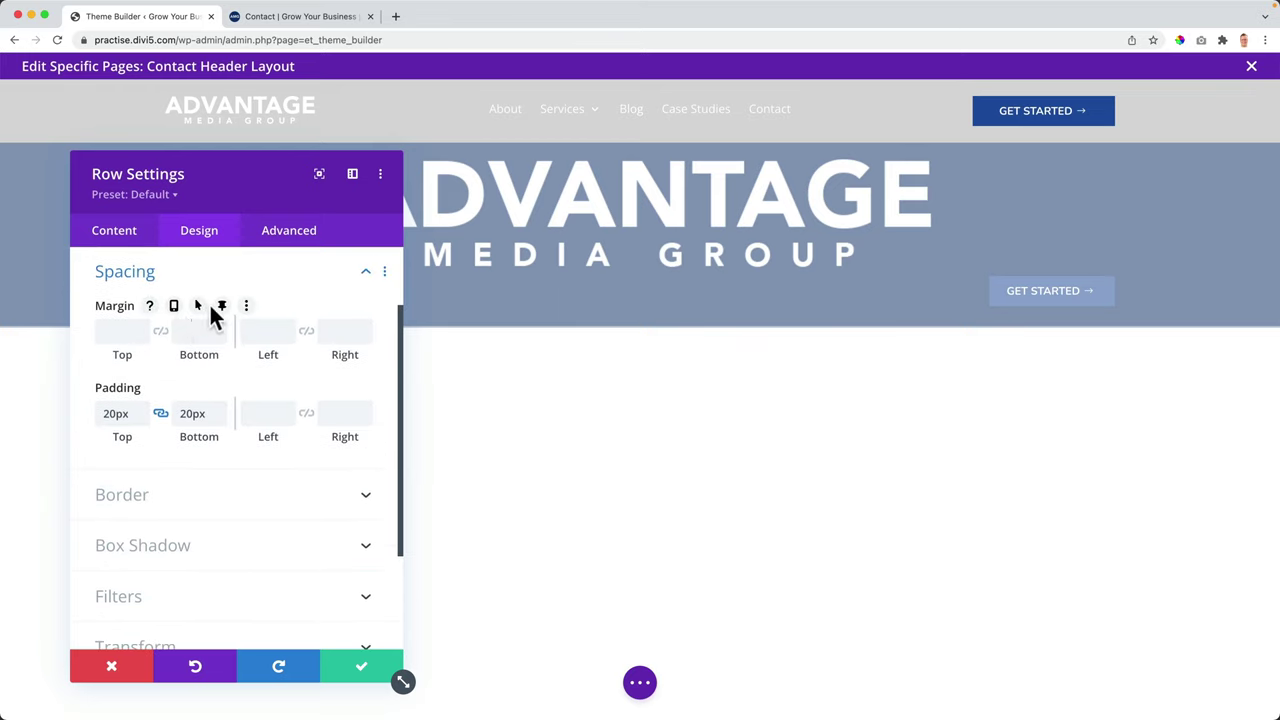
pyautogui.click(222, 308)
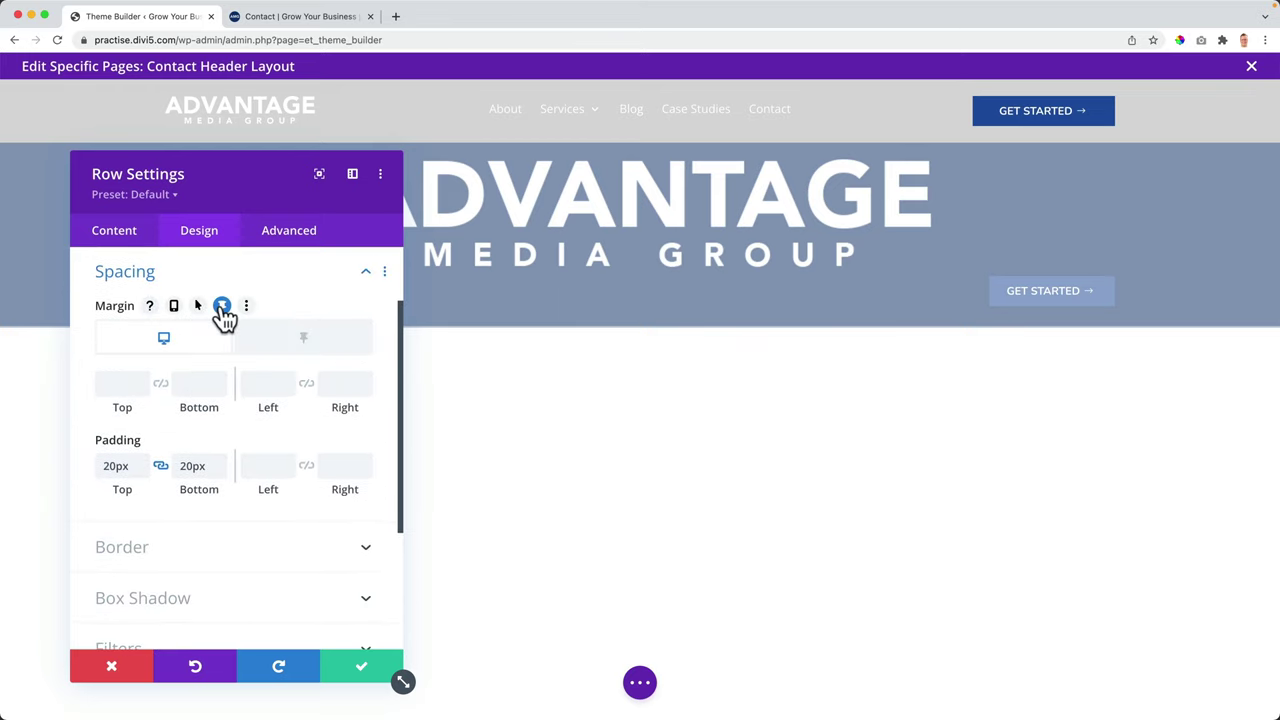
pyautogui.click(316, 343)
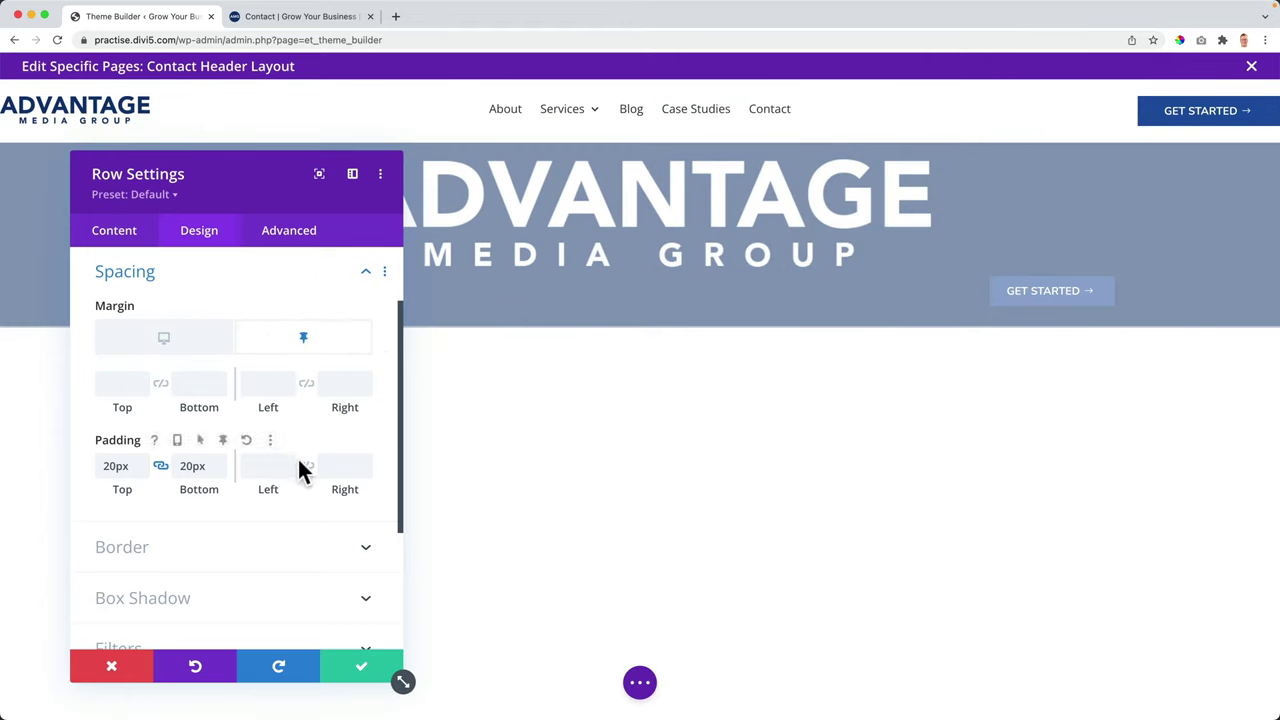
# Step: Set the header row's left padding to 20px, then save the row settings and the layout
pyautogui.press('Up')
pyautogui.press('Up')
pyautogui.press('Up')
pyautogui.press('Up')
pyautogui.press('Up')
pyautogui.press('Up')
pyautogui.press('Up')
pyautogui.press('Up')
pyautogui.press('Up')
pyautogui.press('Up')
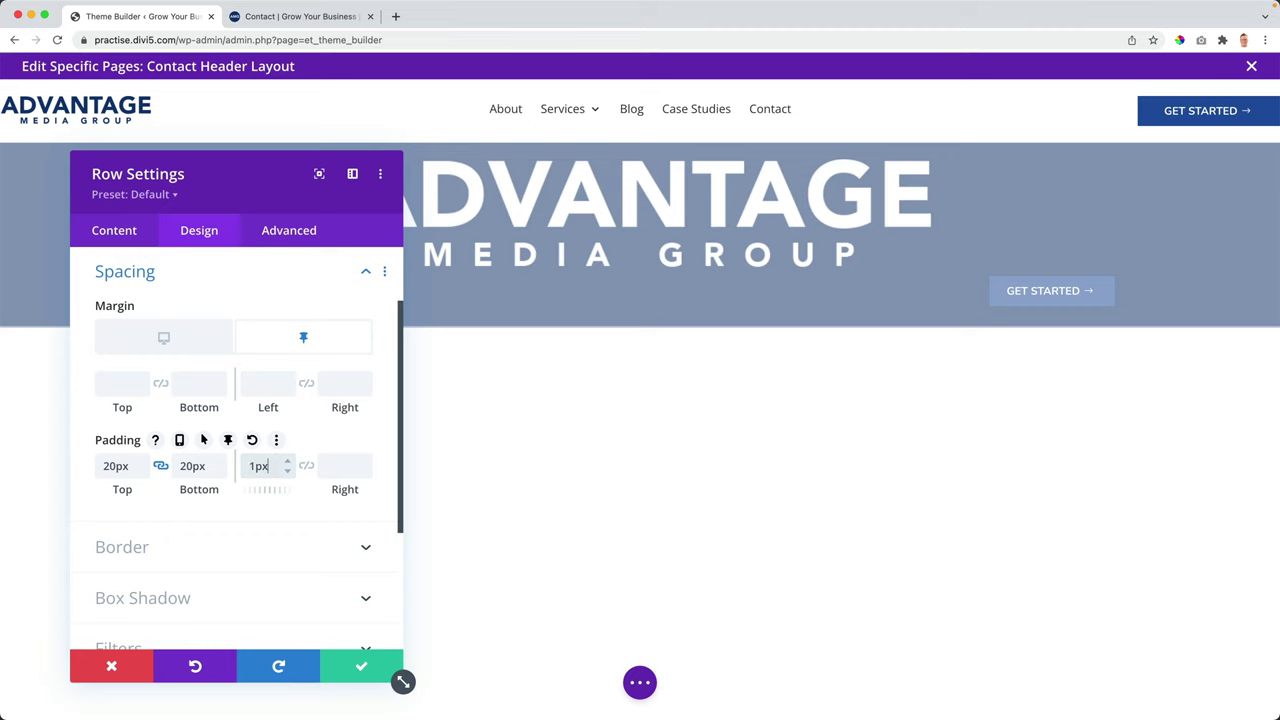
pyautogui.press('Up')
pyautogui.press('Up')
pyautogui.press('Up')
pyautogui.press('Up')
pyautogui.press('Up')
pyautogui.press('Up')
pyautogui.press('Up')
pyautogui.press('Up')
pyautogui.press('Up')
pyautogui.press('Up')
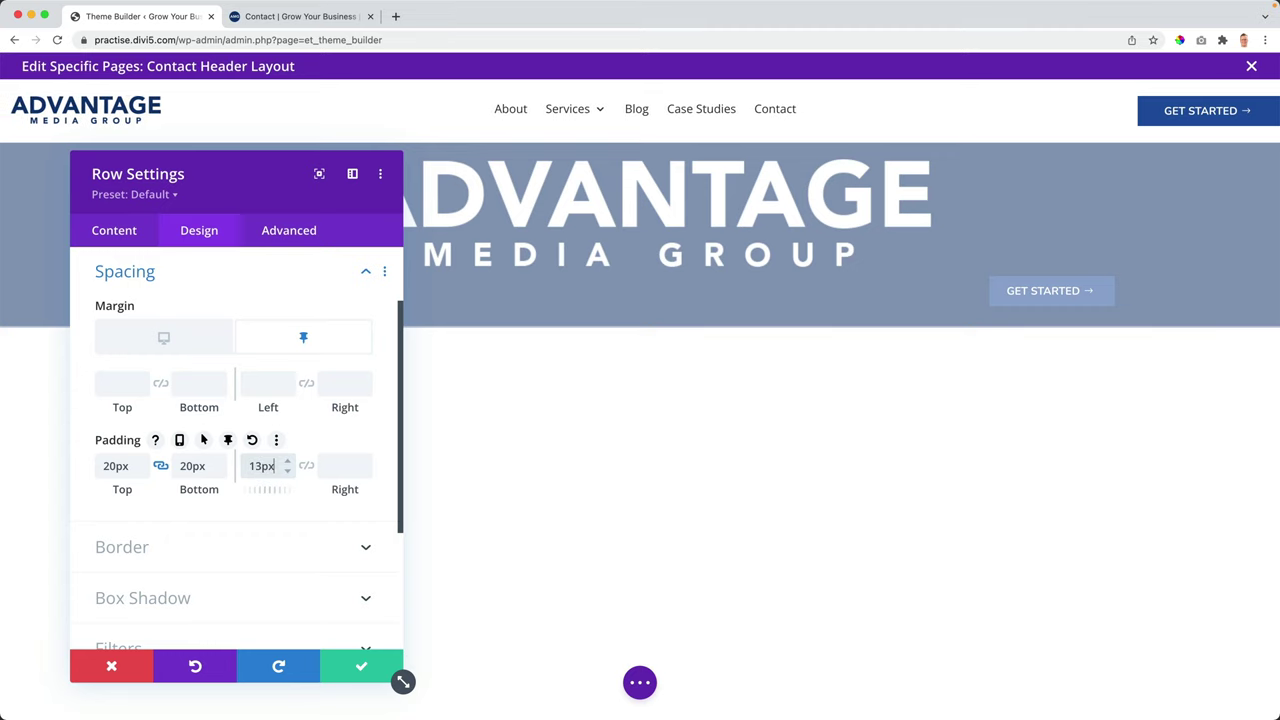
pyautogui.click(42, 189)
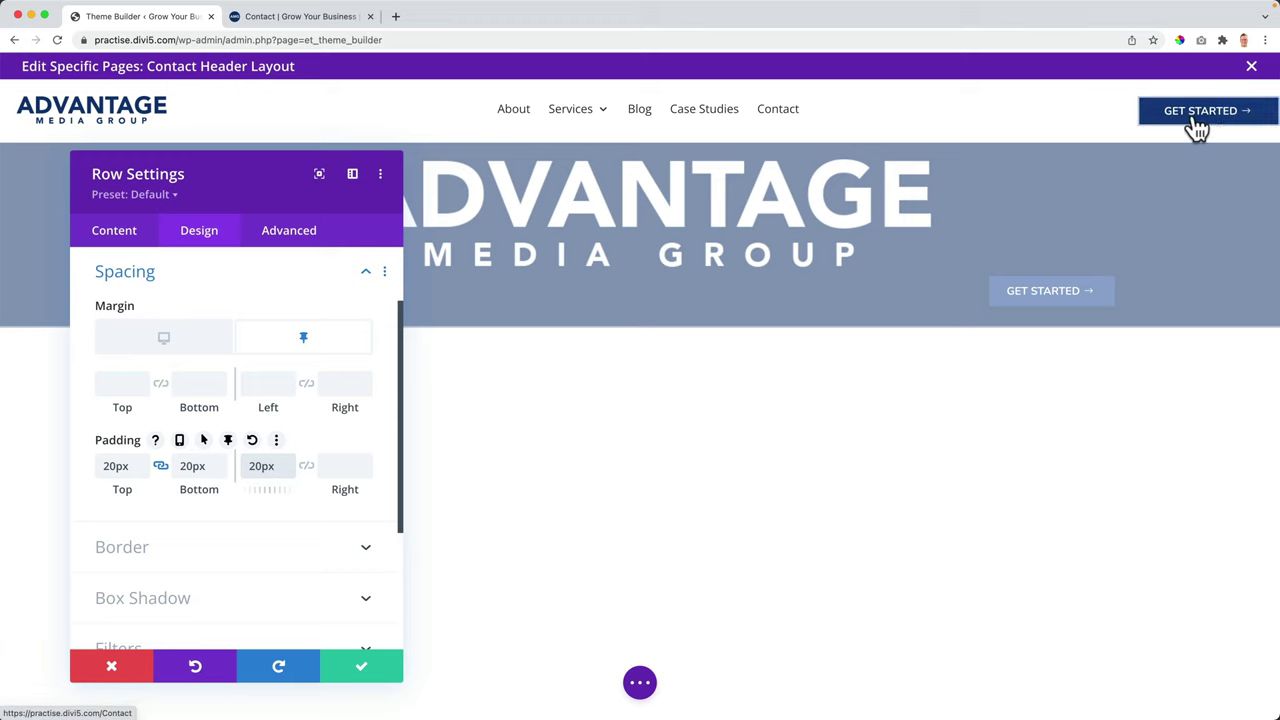
pyautogui.click(371, 668)
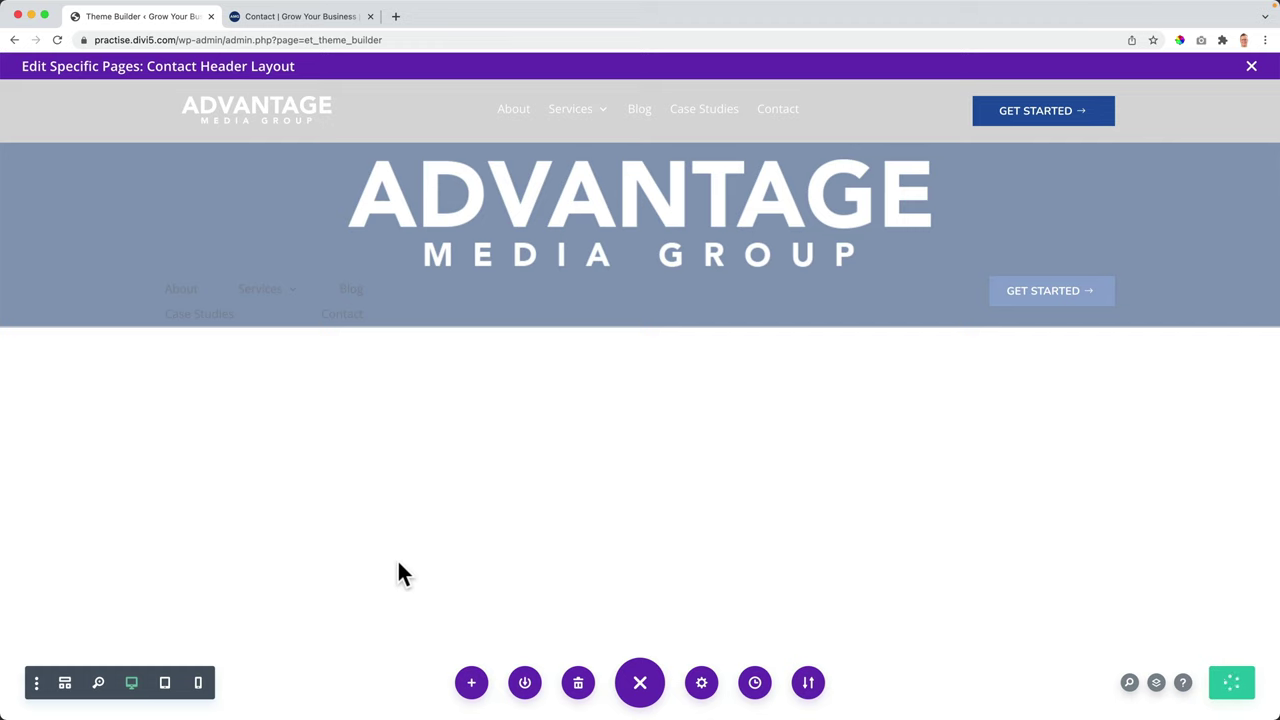
# Step: Check on the live Contact page how the header's logo and button align at the edges when scrolling
pyautogui.click(321, 20)
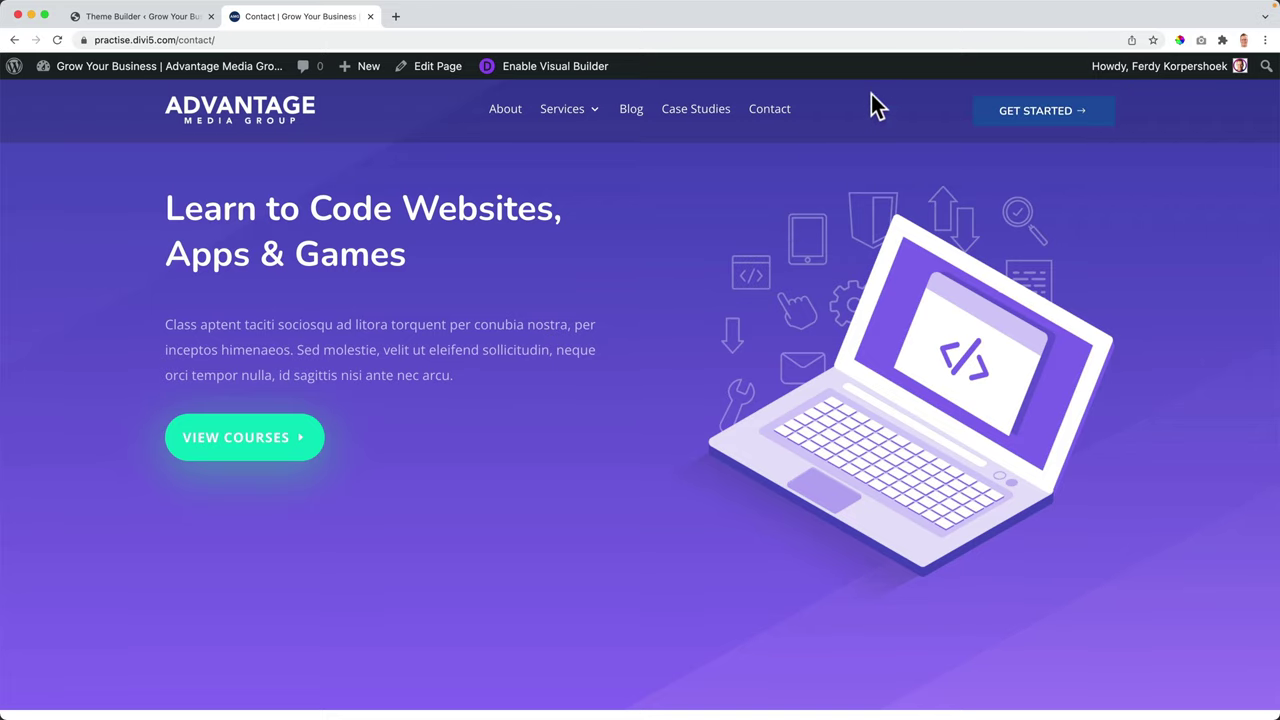
pyautogui.scroll(-3, 740, 222)
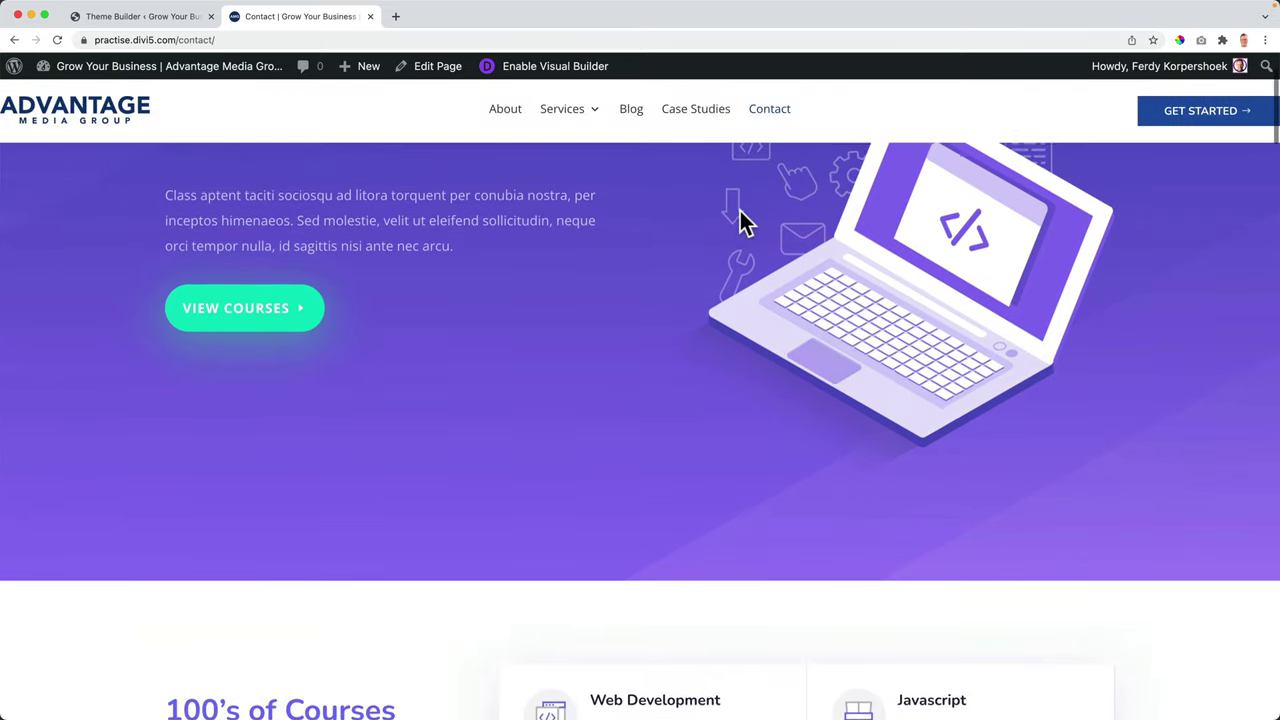
pyautogui.scroll(3, 740, 222)
pyautogui.scroll(-2, 740, 222)
pyautogui.scroll(2, 740, 222)
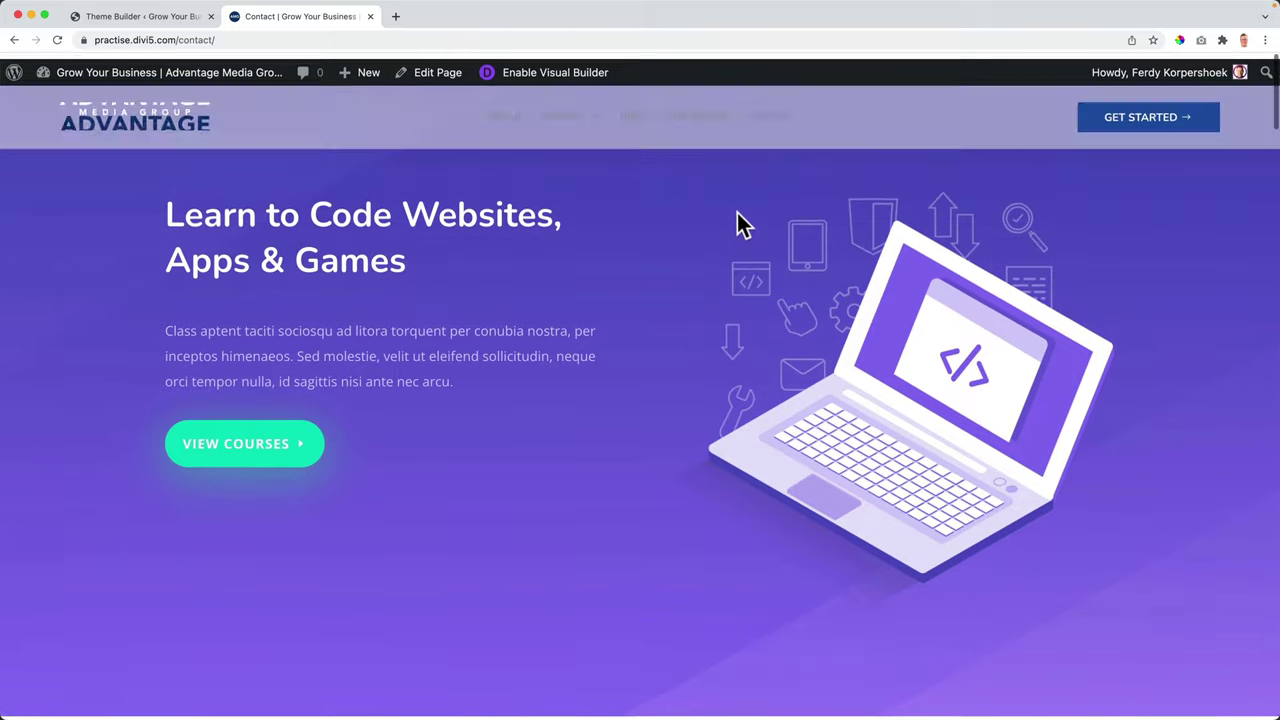
# Step: In the Contact header layout, give the header row's third column a #2054a5 background colour and save the settings
pyautogui.click(184, 16)
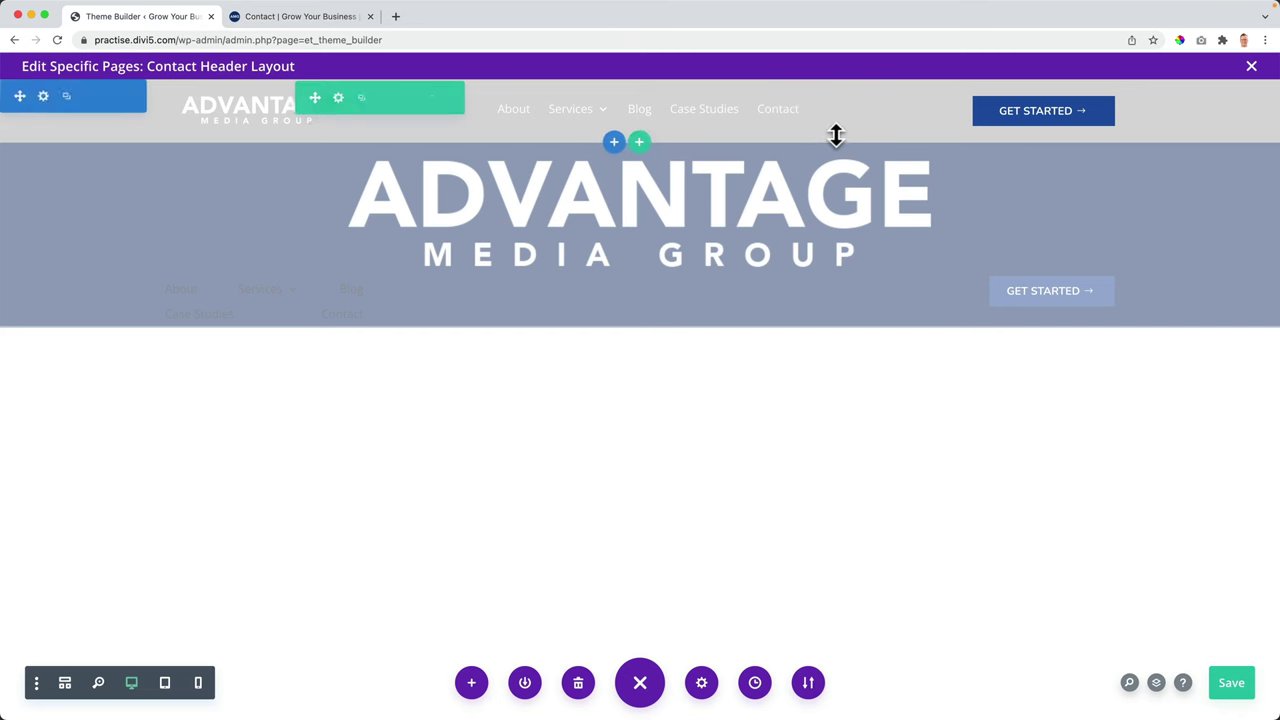
pyautogui.click(339, 99)
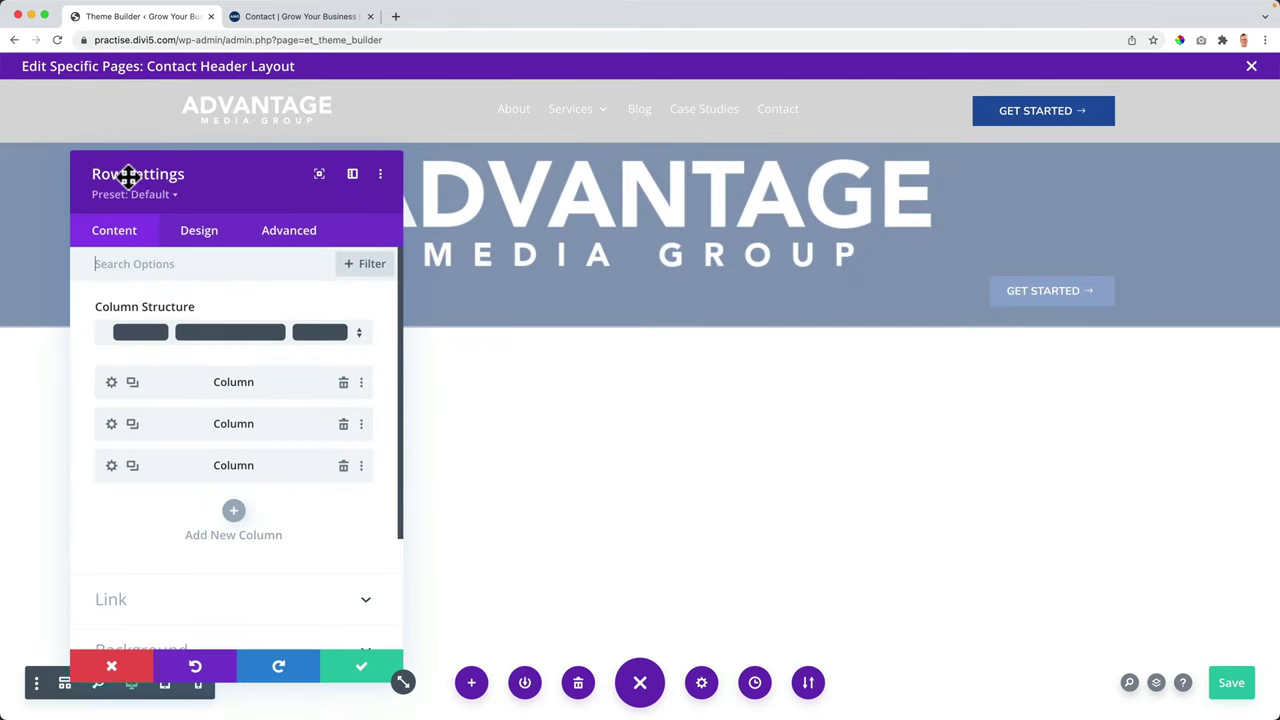
pyautogui.click(111, 465)
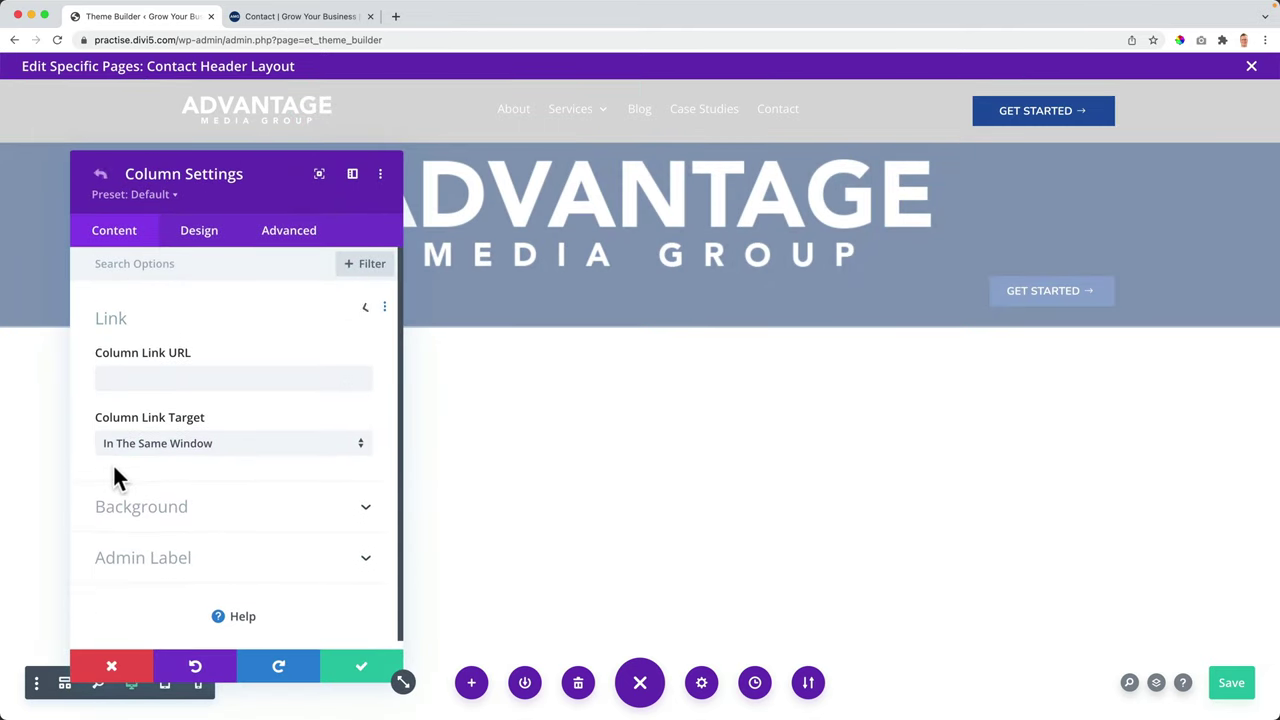
pyautogui.click(148, 508)
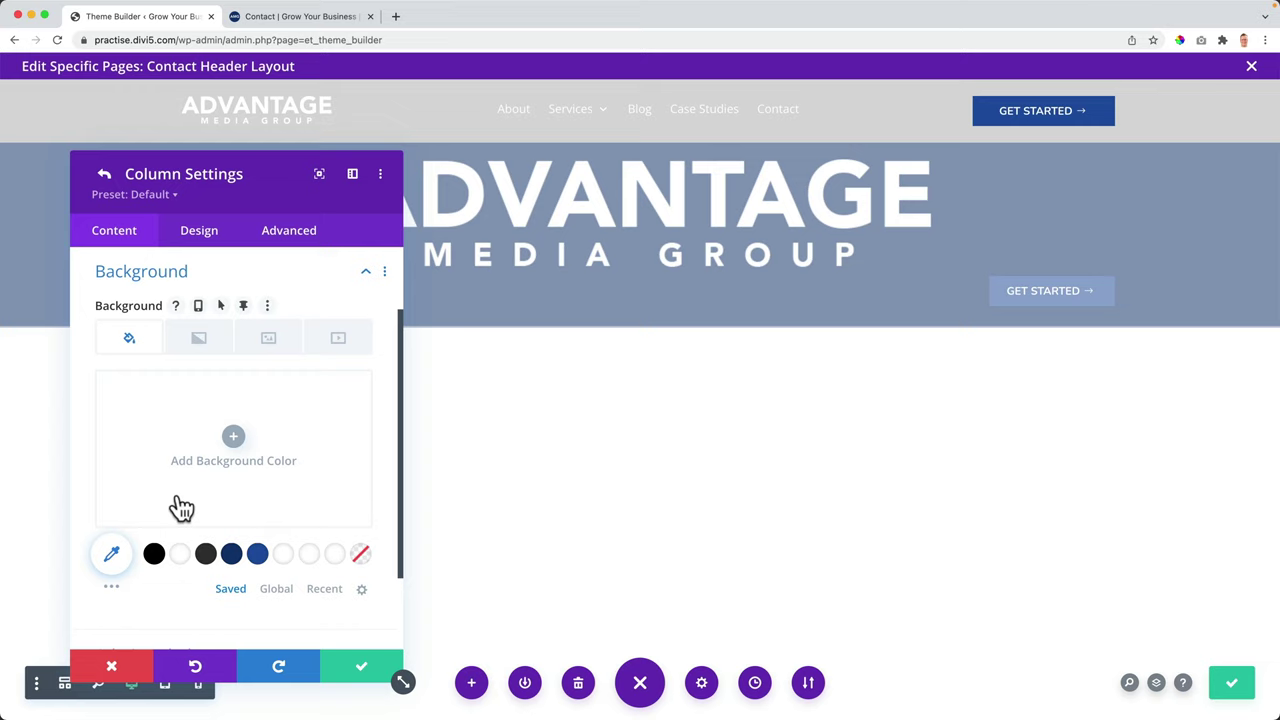
pyautogui.click(257, 562)
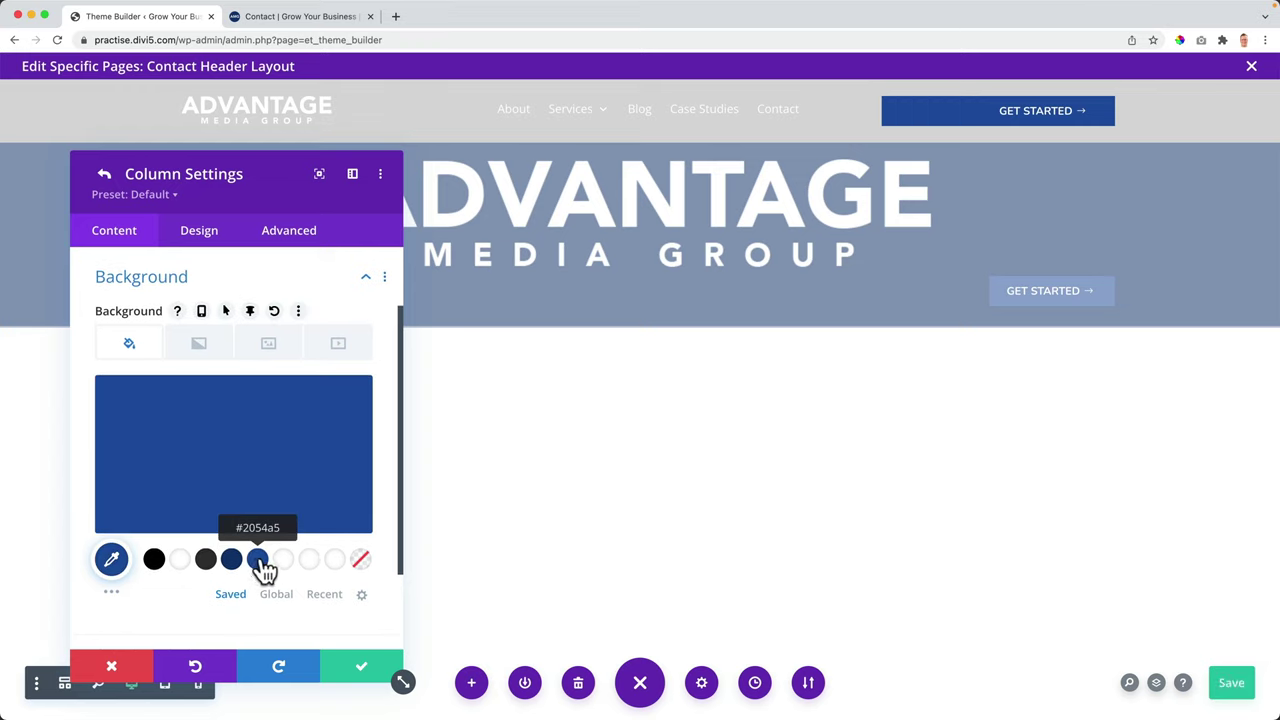
pyautogui.click(362, 680)
pyautogui.click(390, 670)
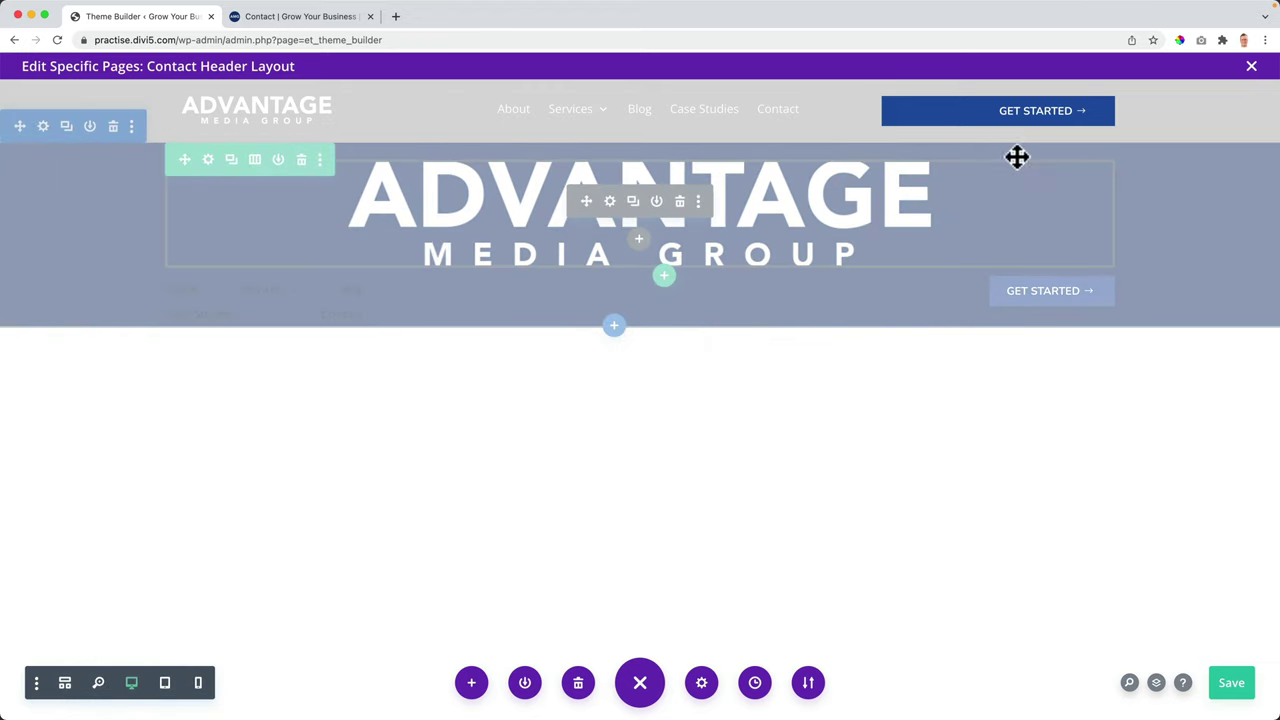
# Step: Center the Get Started button in its column and save the button settings
pyautogui.click(968, 106)
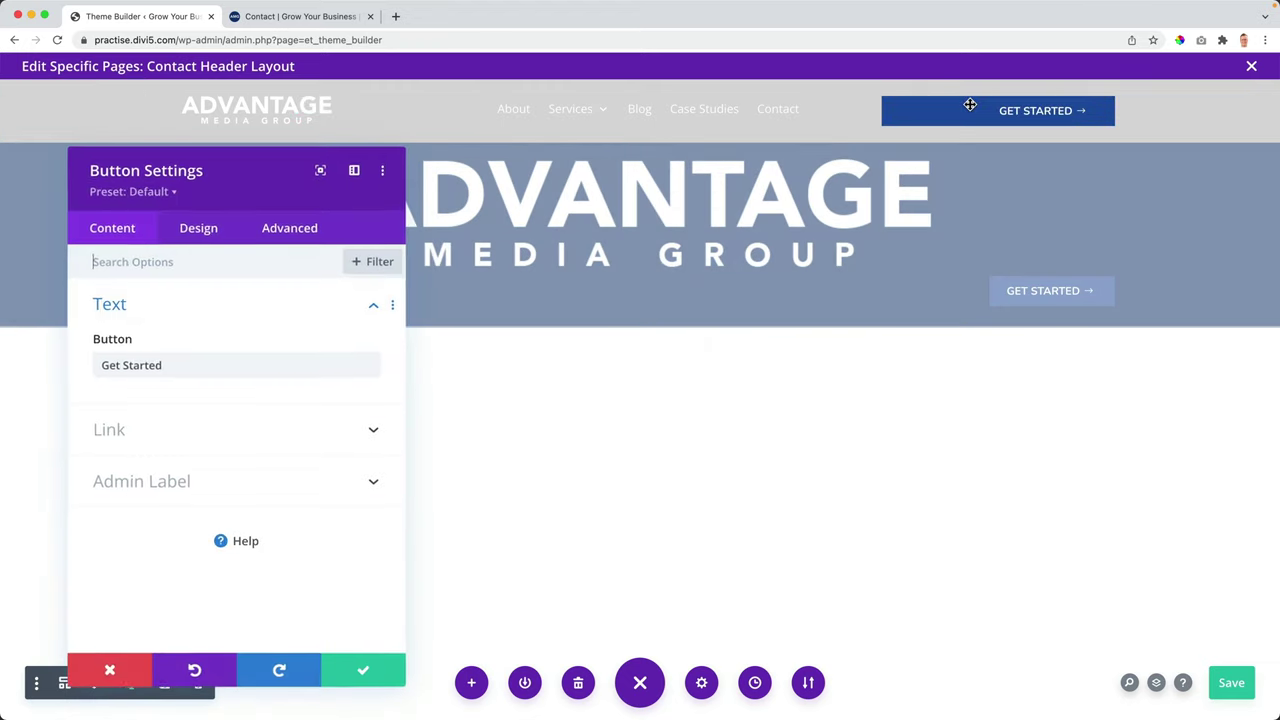
pyautogui.click(205, 232)
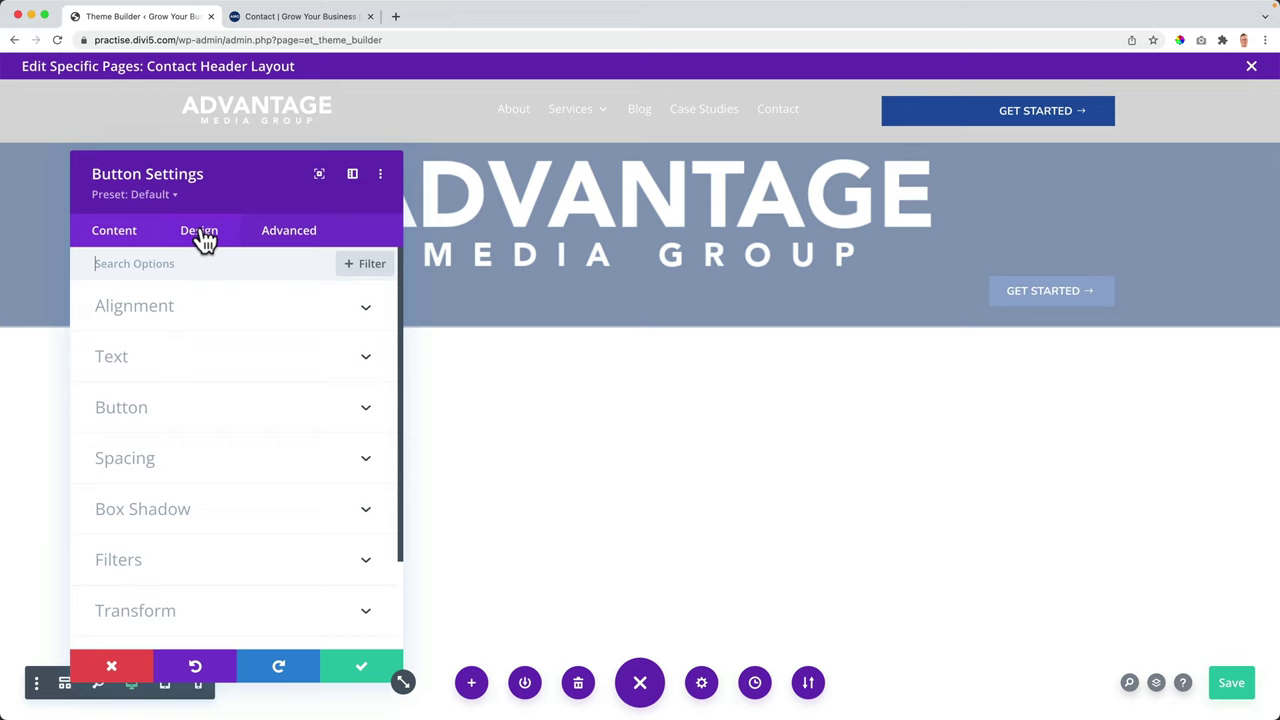
pyautogui.click(172, 318)
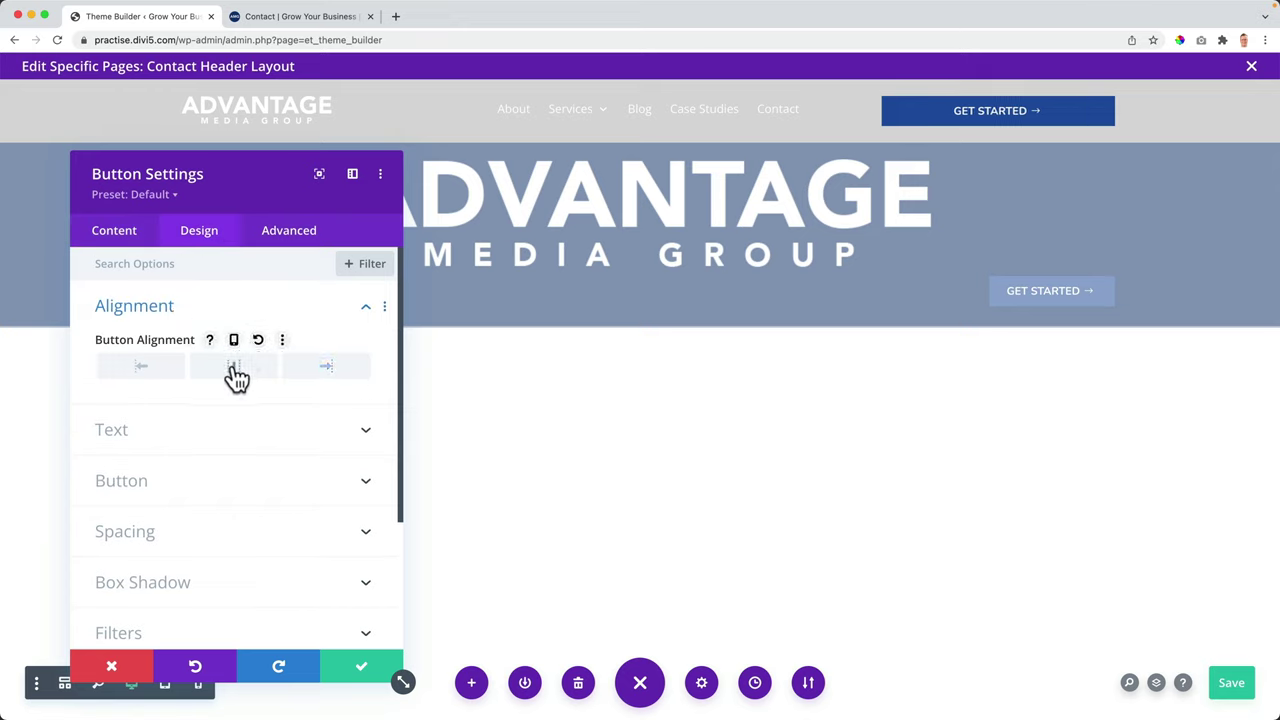
pyautogui.click(352, 666)
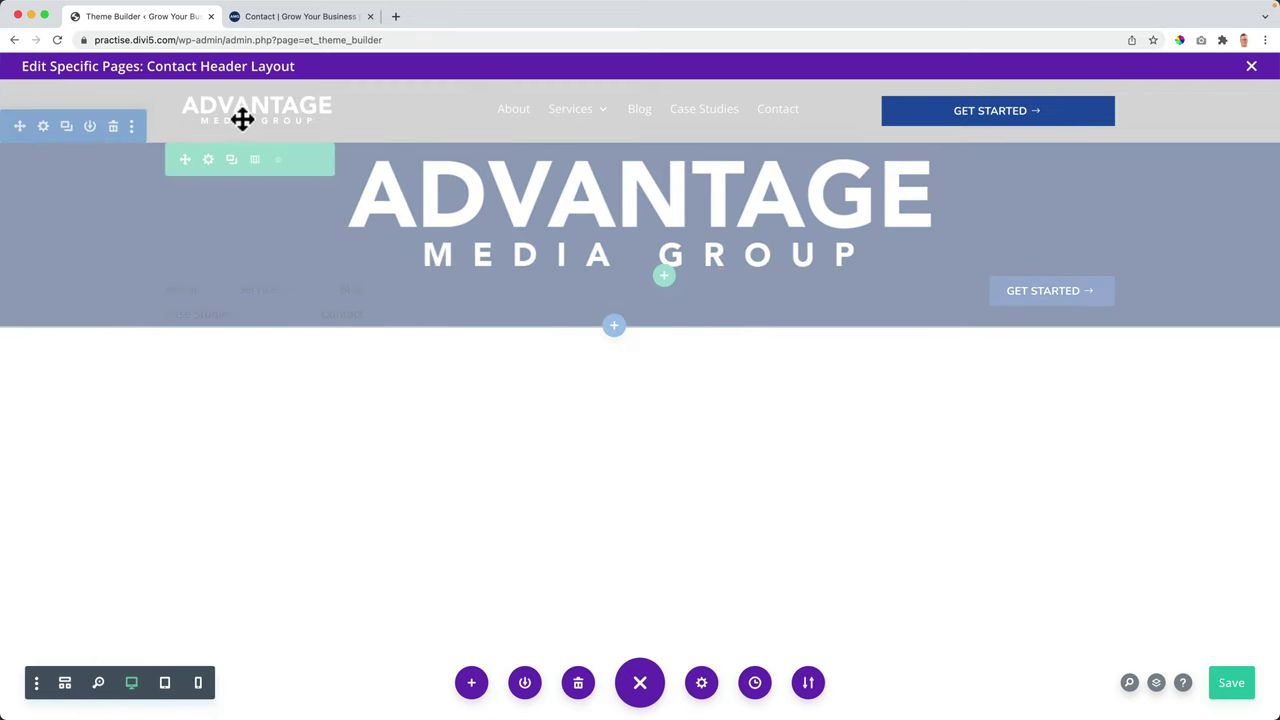
# Step: Reload the live Contact page and examine the Get Started column in the header while scrolling
pyautogui.click(300, 16)
pyautogui.press('super+r')
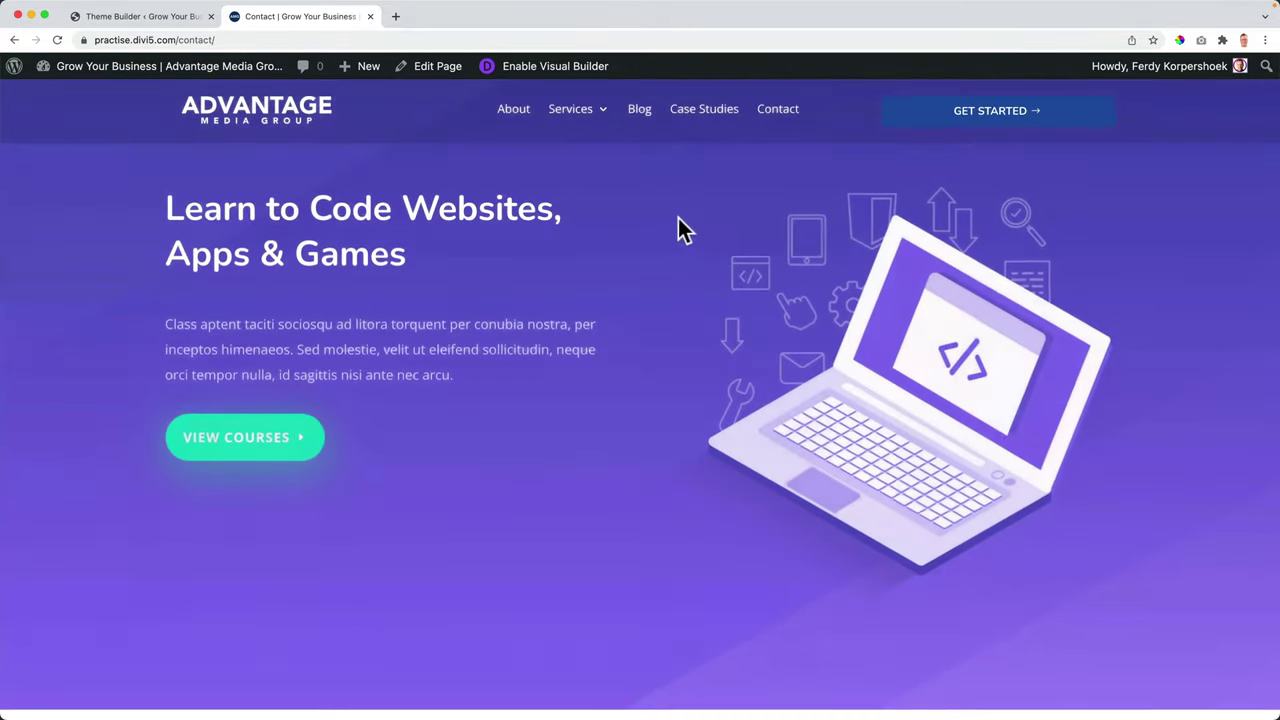
pyautogui.scroll(-2, 678, 217)
pyautogui.scroll(2, 678, 217)
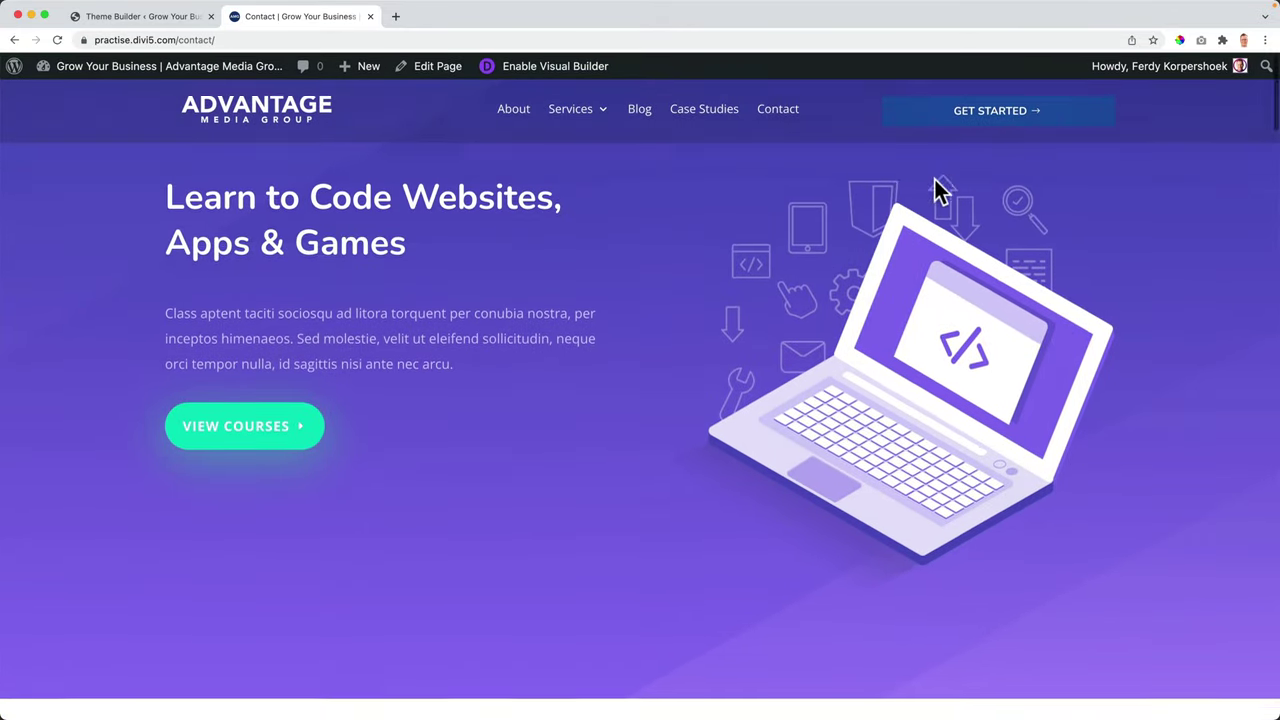
pyautogui.scroll(-3, 934, 191)
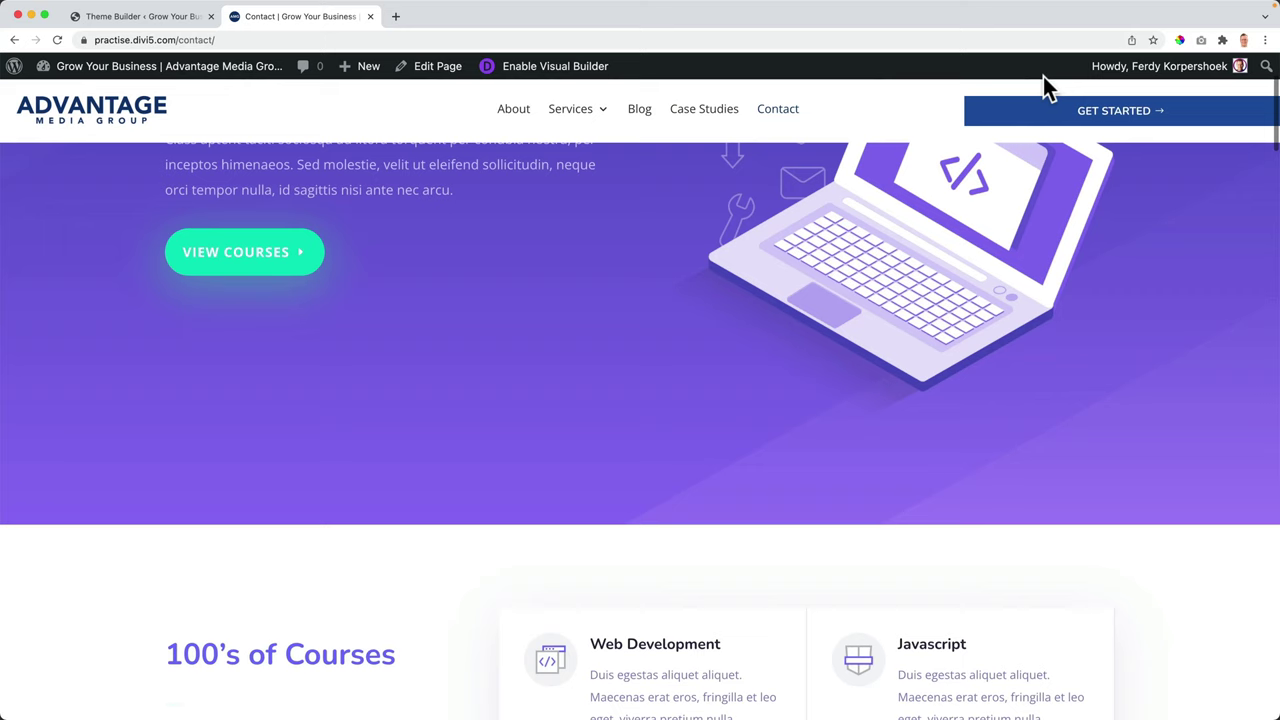
# Step: Return to the Contact header layout and open the header row's spacing settings
pyautogui.click(166, 14)
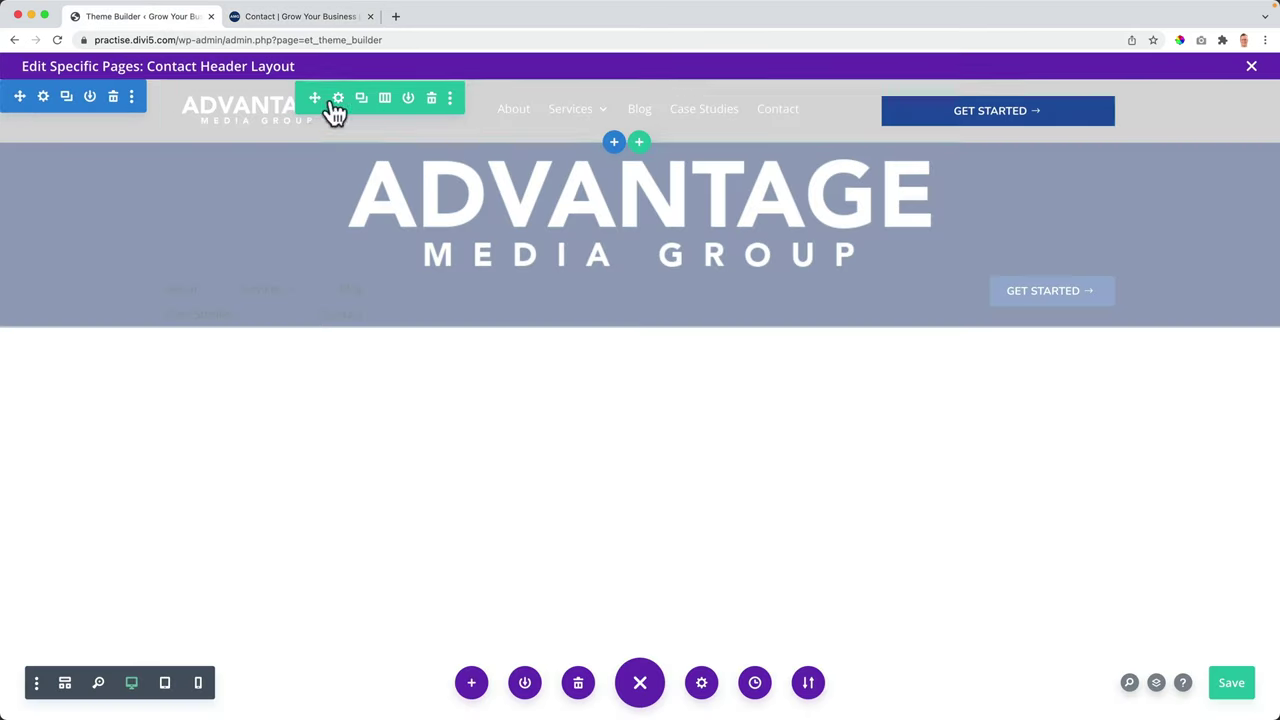
pyautogui.click(339, 99)
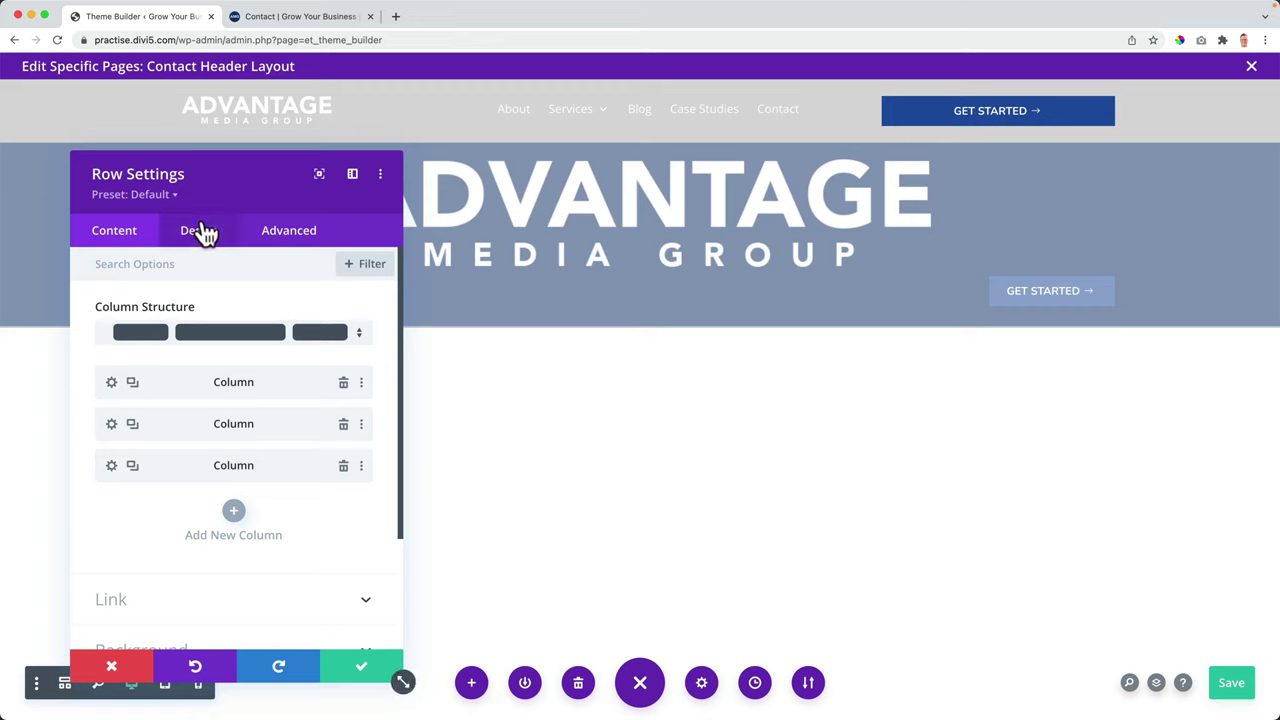
pyautogui.click(205, 231)
pyautogui.click(140, 345)
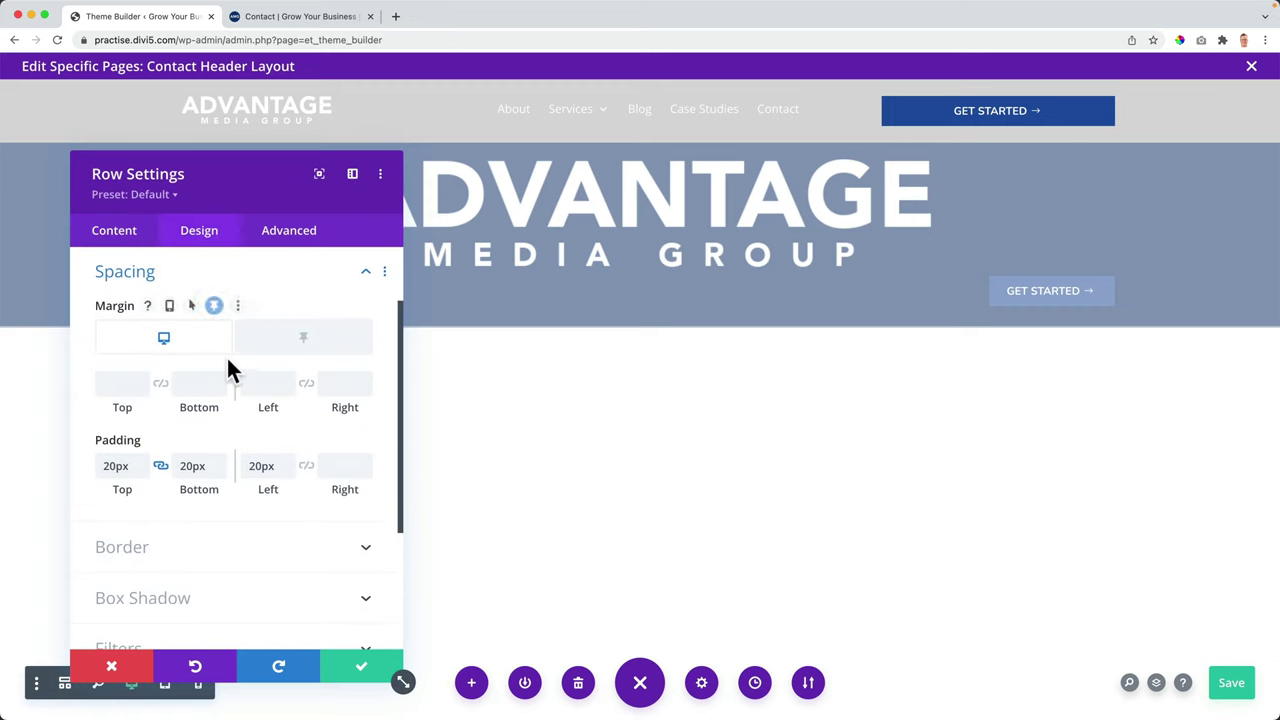
# Step: Try to set the row's top and bottom padding to 0px while its margin is in the sticky state
pyautogui.click(313, 347)
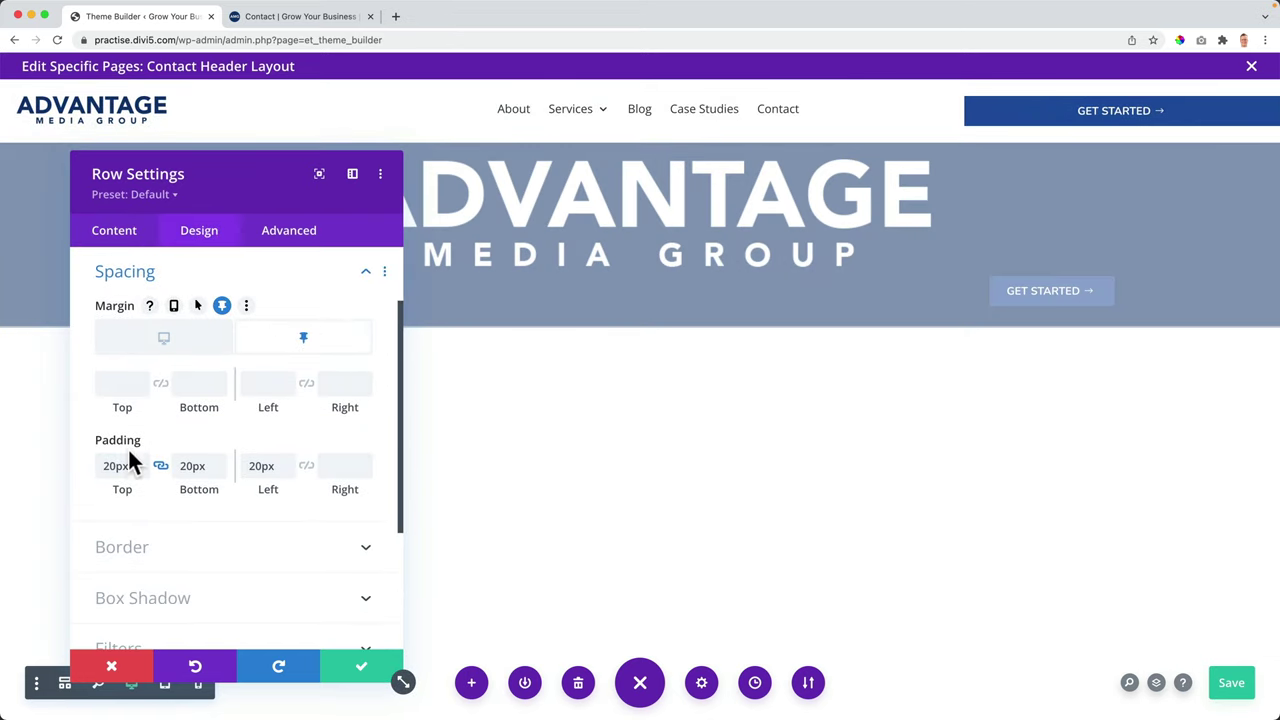
pyautogui.click(120, 465)
pyautogui.write('0')
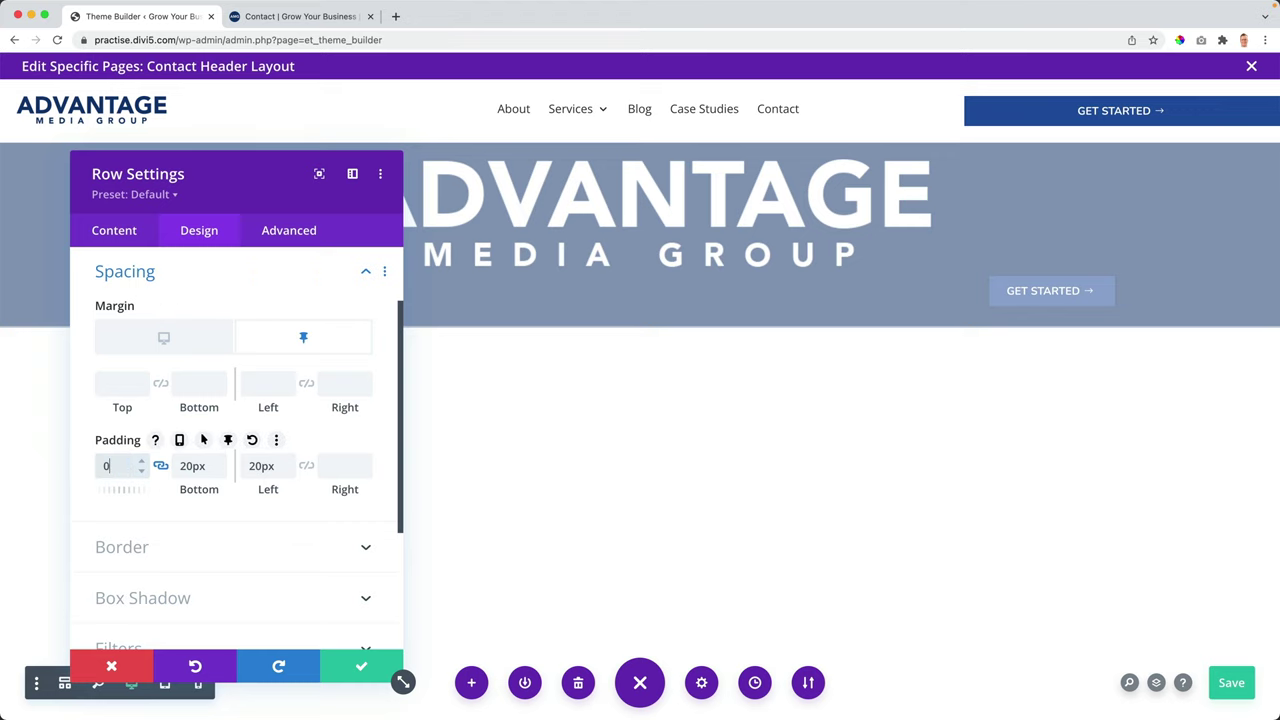
pyautogui.press('Tab')
pyautogui.write('0')
pyautogui.press('Tab')
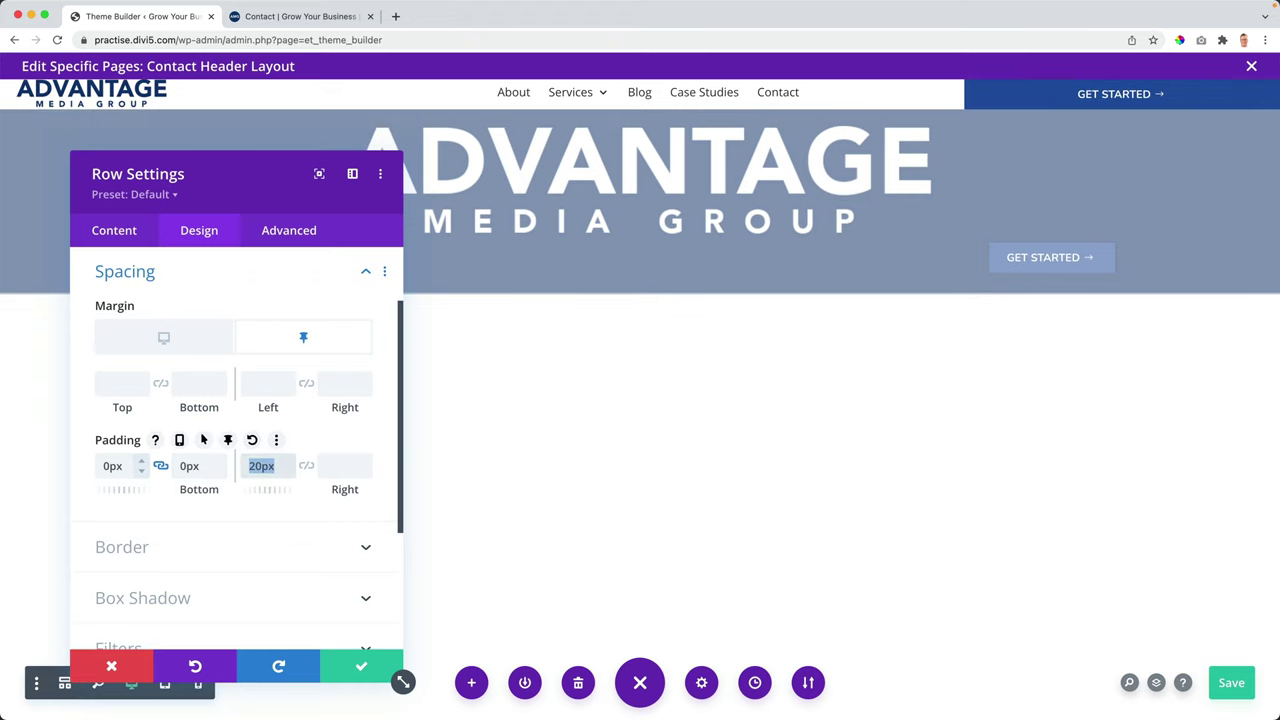
# Step: Set the row's top and bottom padding to 21px in the desktop state
pyautogui.click(166, 338)
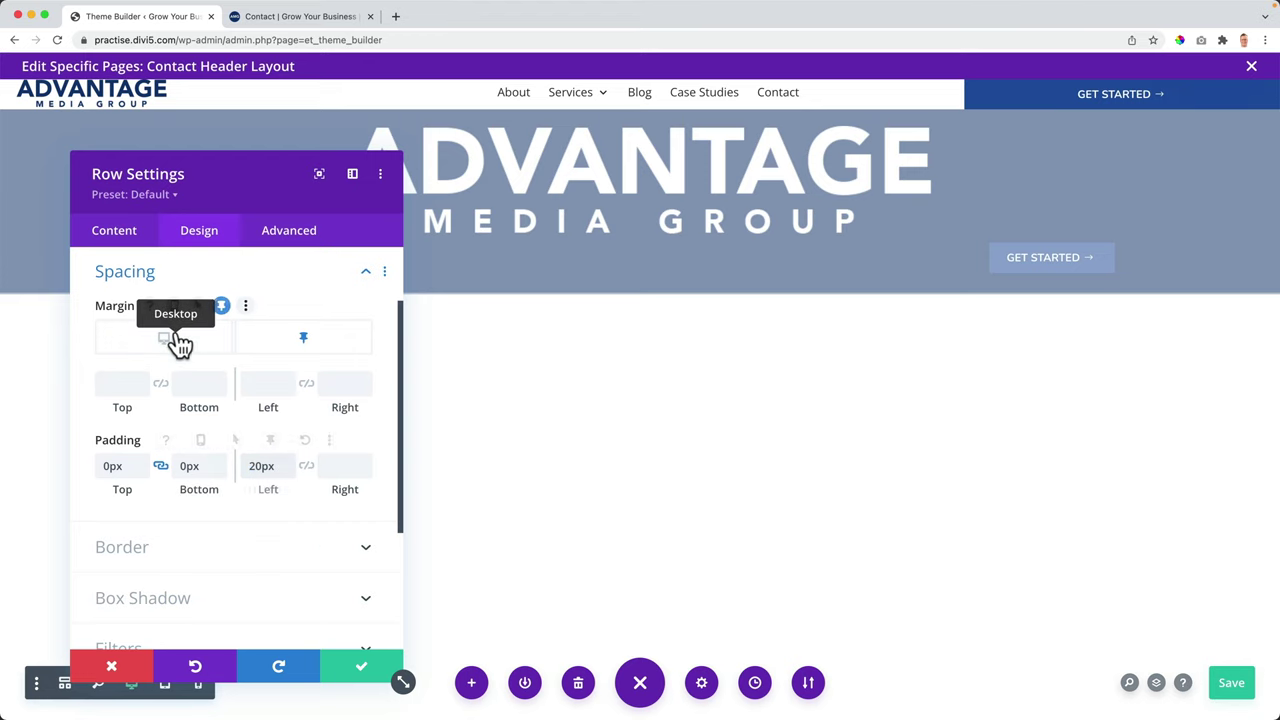
pyautogui.click(102, 465)
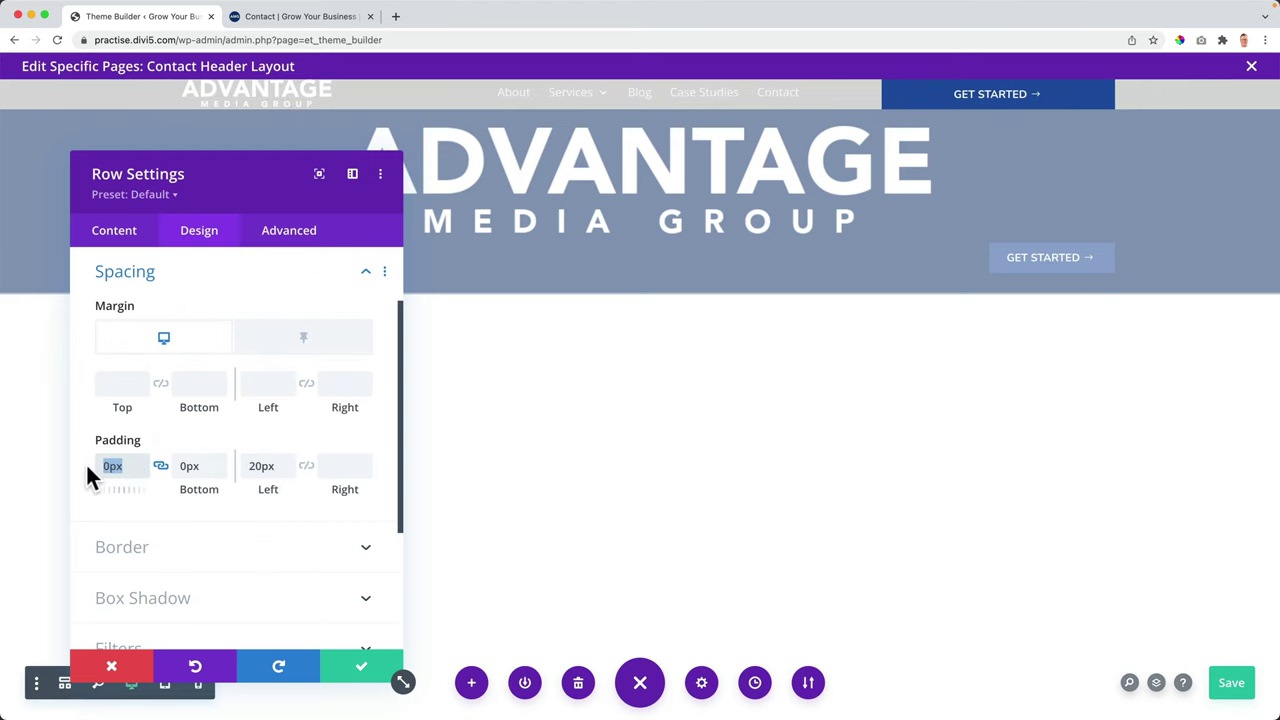
pyautogui.write('21')
pyautogui.press('Tab')
pyautogui.press('Tab')
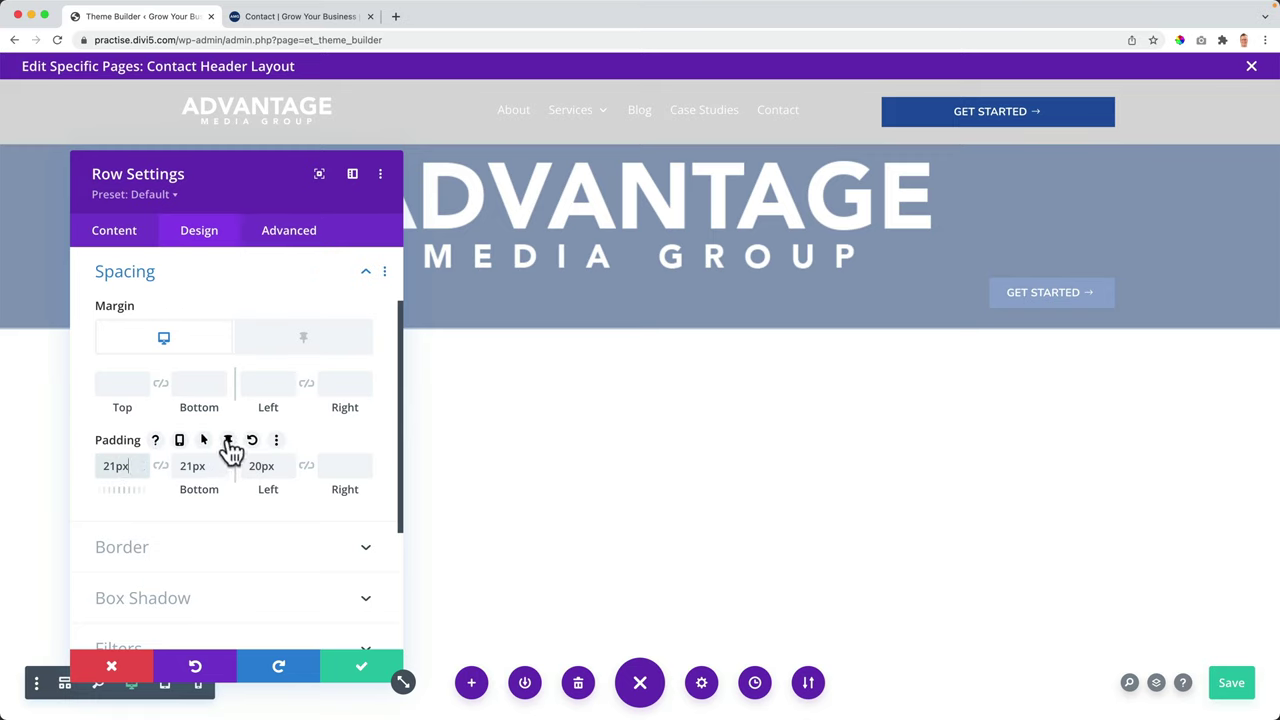
# Step: Enable sticky values for the row's padding, set the sticky top and bottom padding to 0px, and save the row settings
pyautogui.click(229, 442)
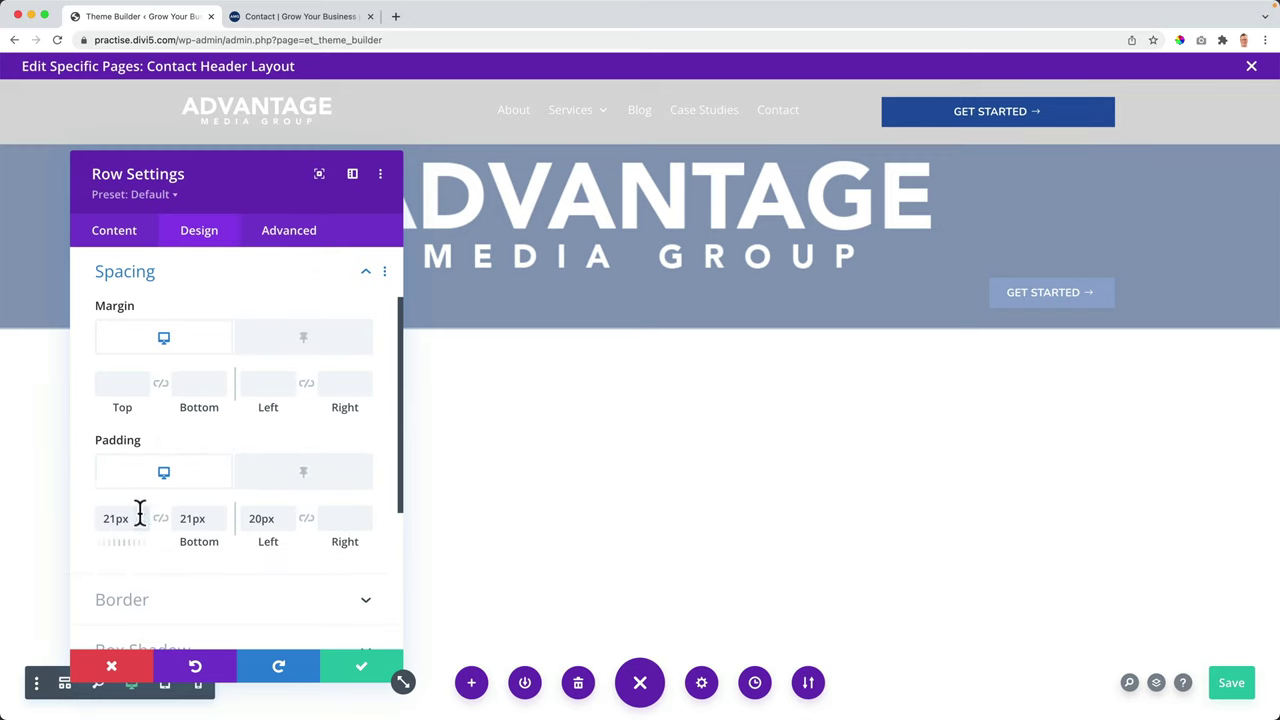
pyautogui.click(296, 478)
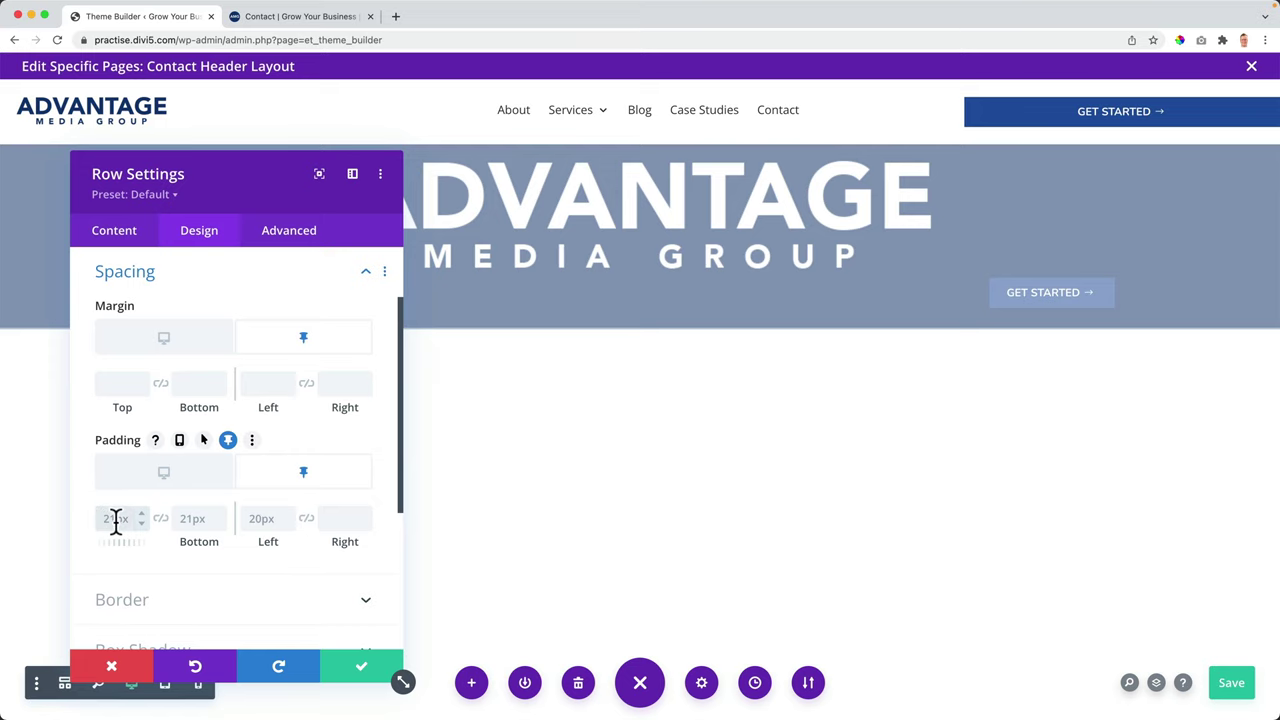
pyautogui.press('Tab')
pyautogui.press('Tab')
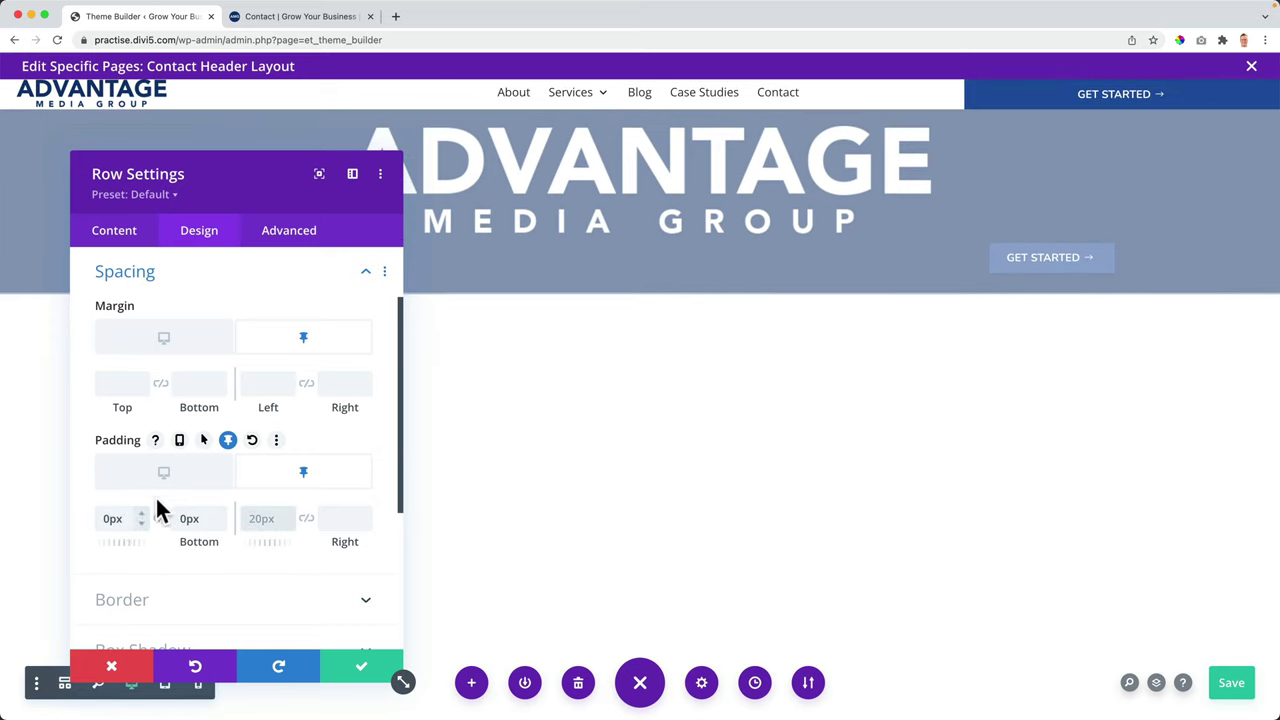
pyautogui.click(190, 478)
pyautogui.click(277, 489)
pyautogui.click(230, 486)
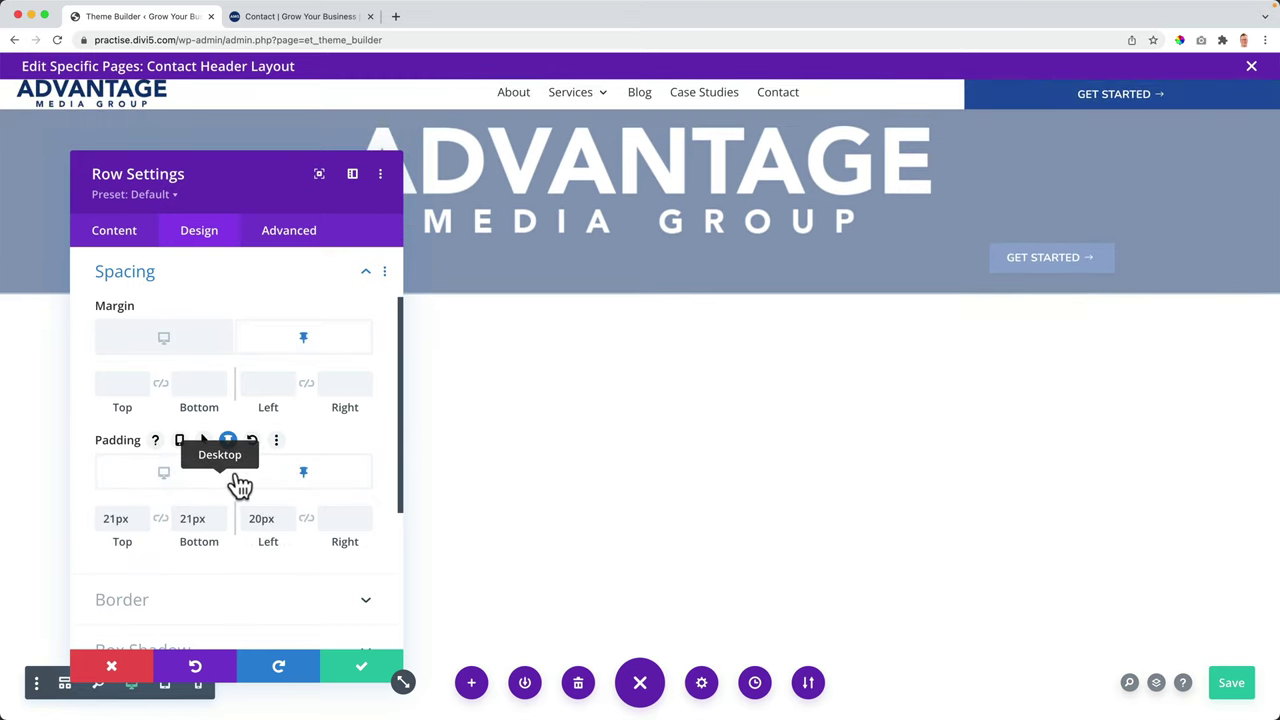
pyautogui.click(290, 485)
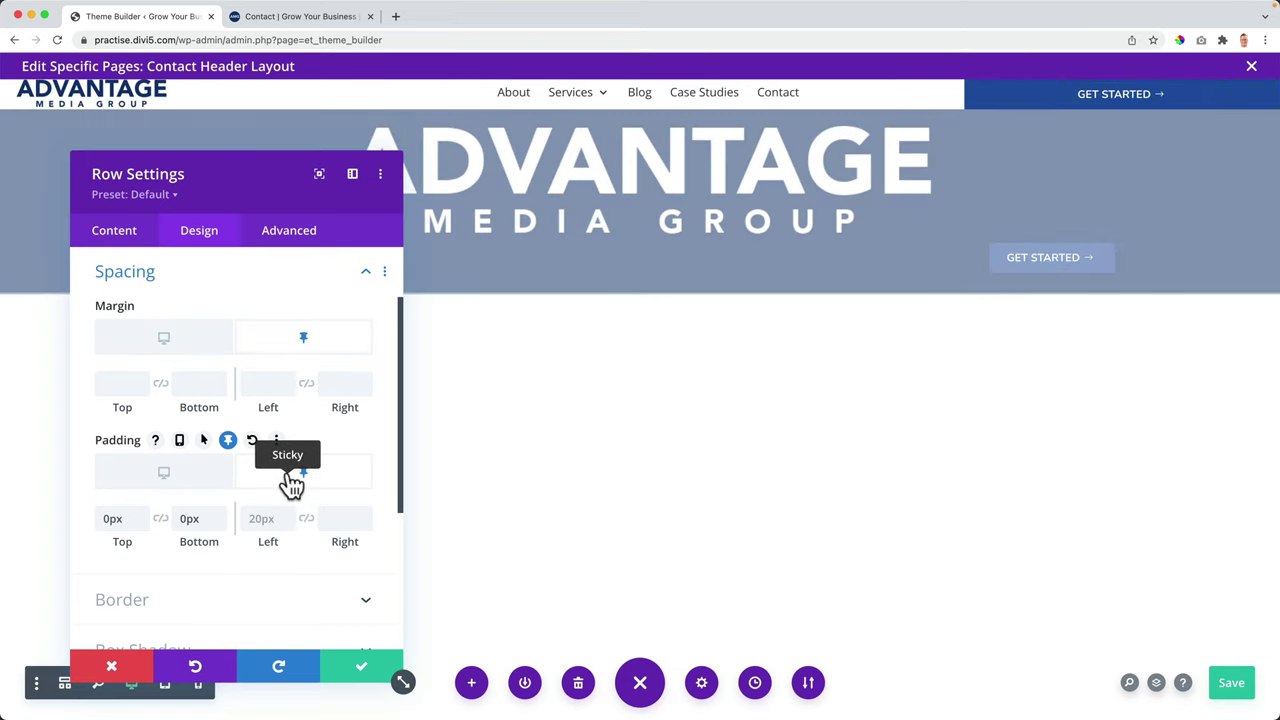
pyautogui.click(362, 666)
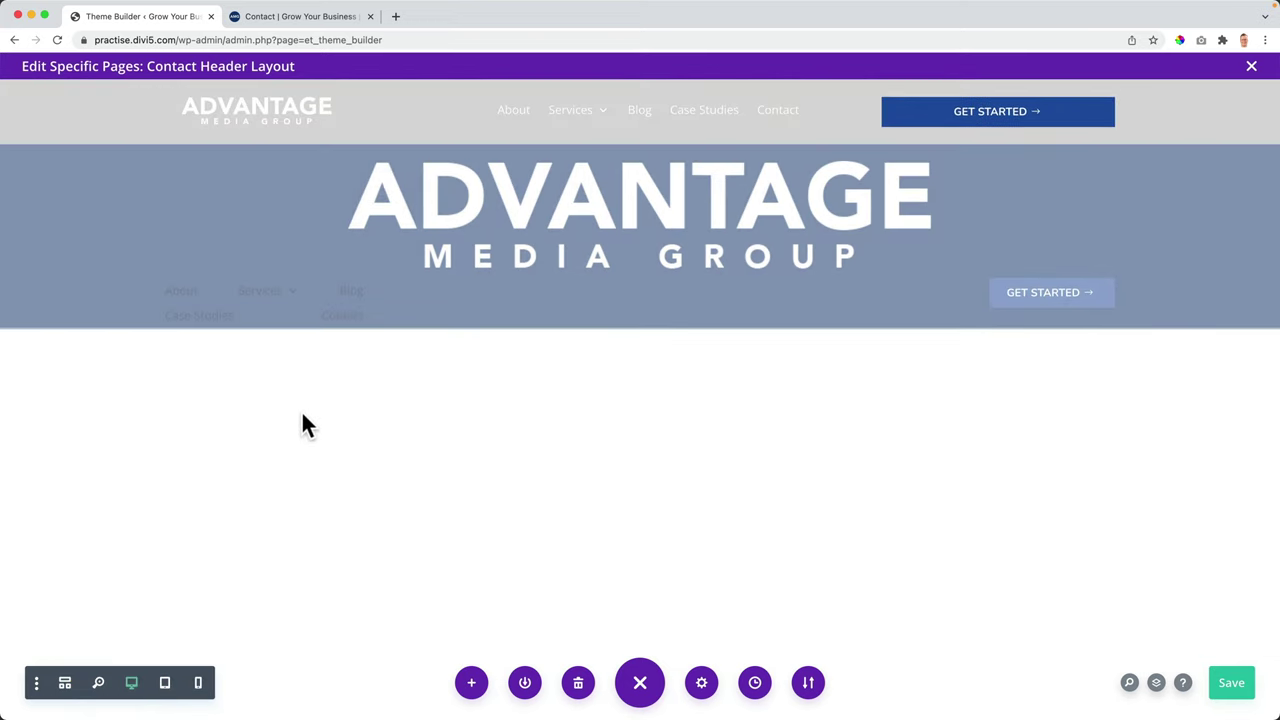
# Step: Save the Contact header layout, reload the Contact page and check the header in its normal and sticky states
pyautogui.press('super+s')
pyautogui.click(290, 18)
pyautogui.press('super+r')
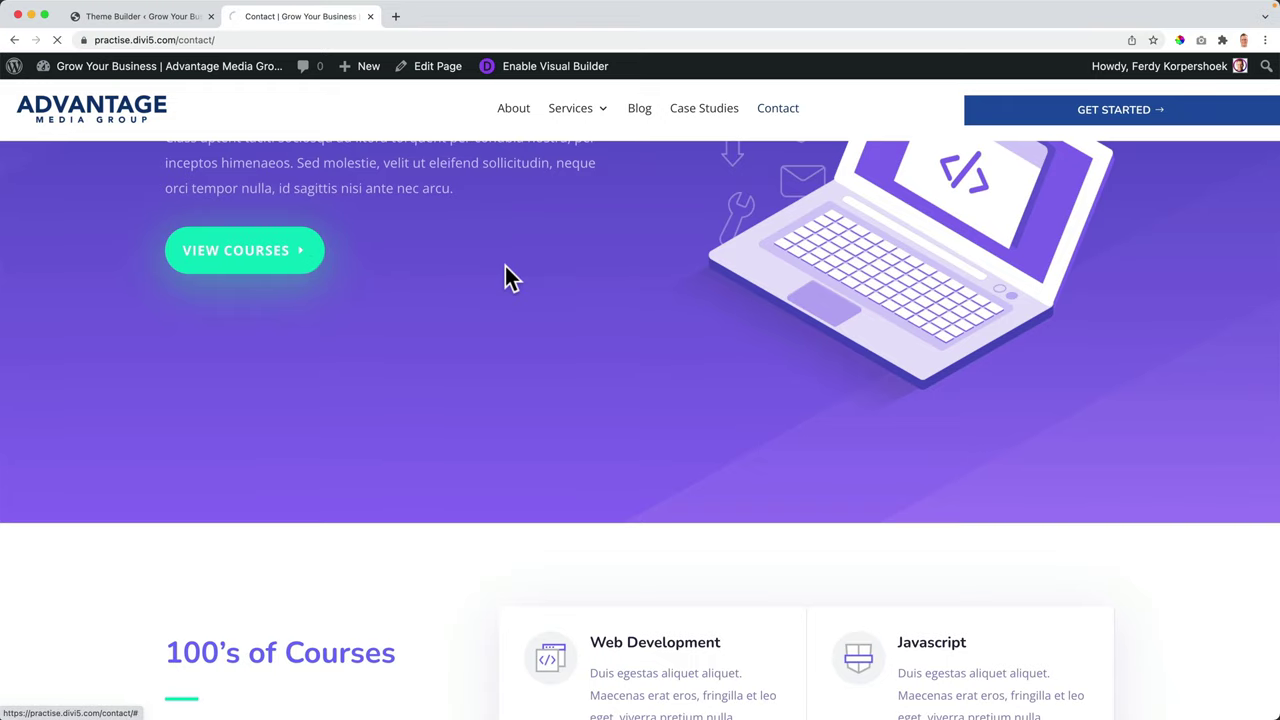
pyautogui.scroll(-3, 492, 290)
pyautogui.scroll(3, 492, 290)
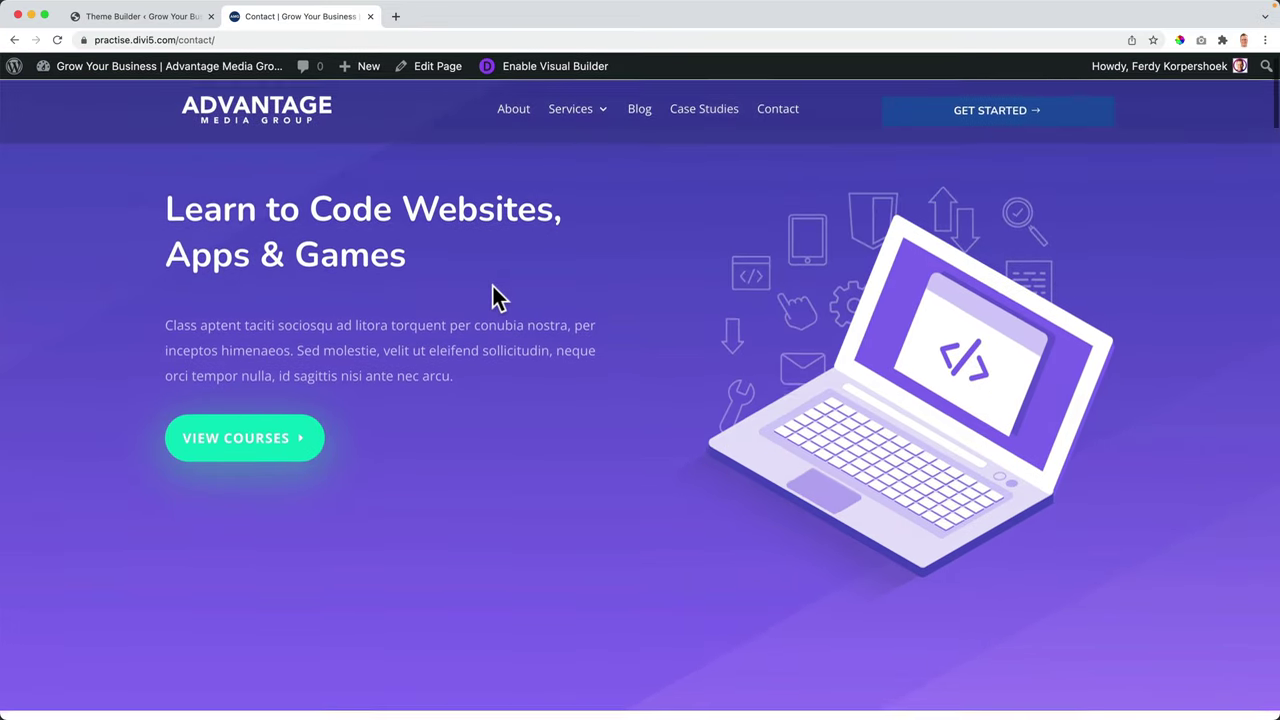
pyautogui.scroll(-1, 492, 290)
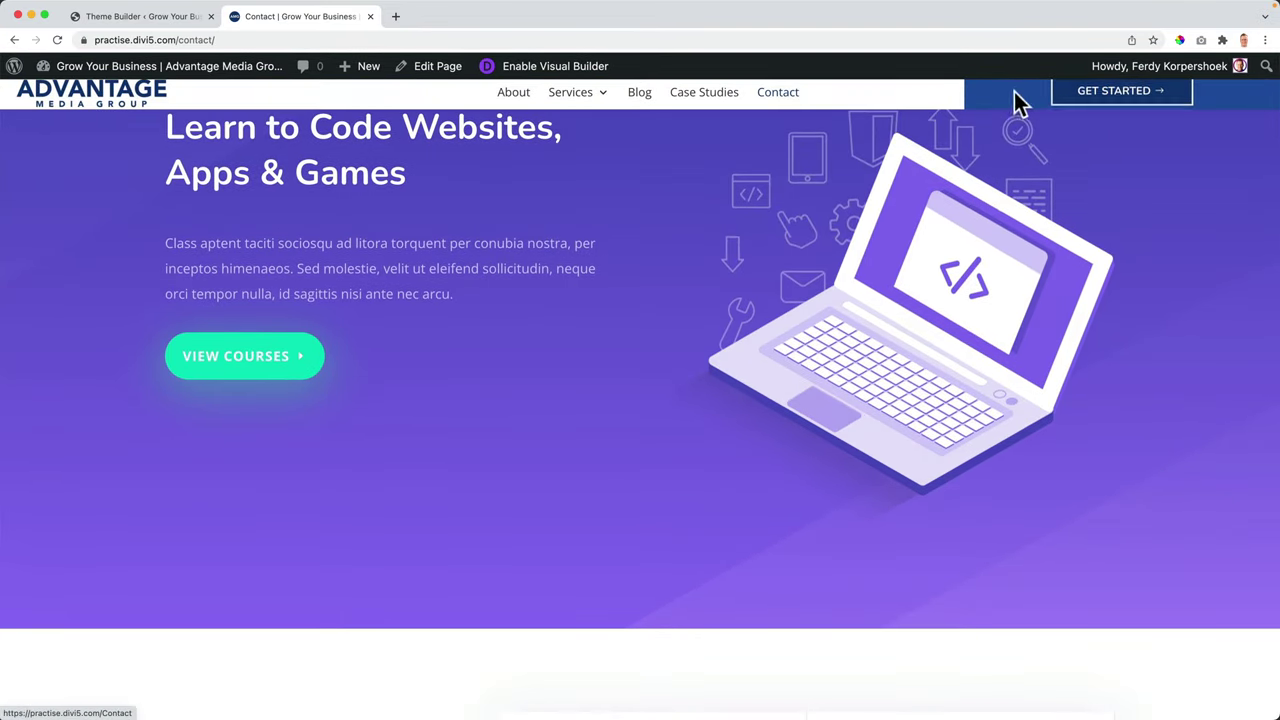
# Step: Return to the Contact header layout and enable sticky values for the padding of the header row's third column
pyautogui.click(185, 22)
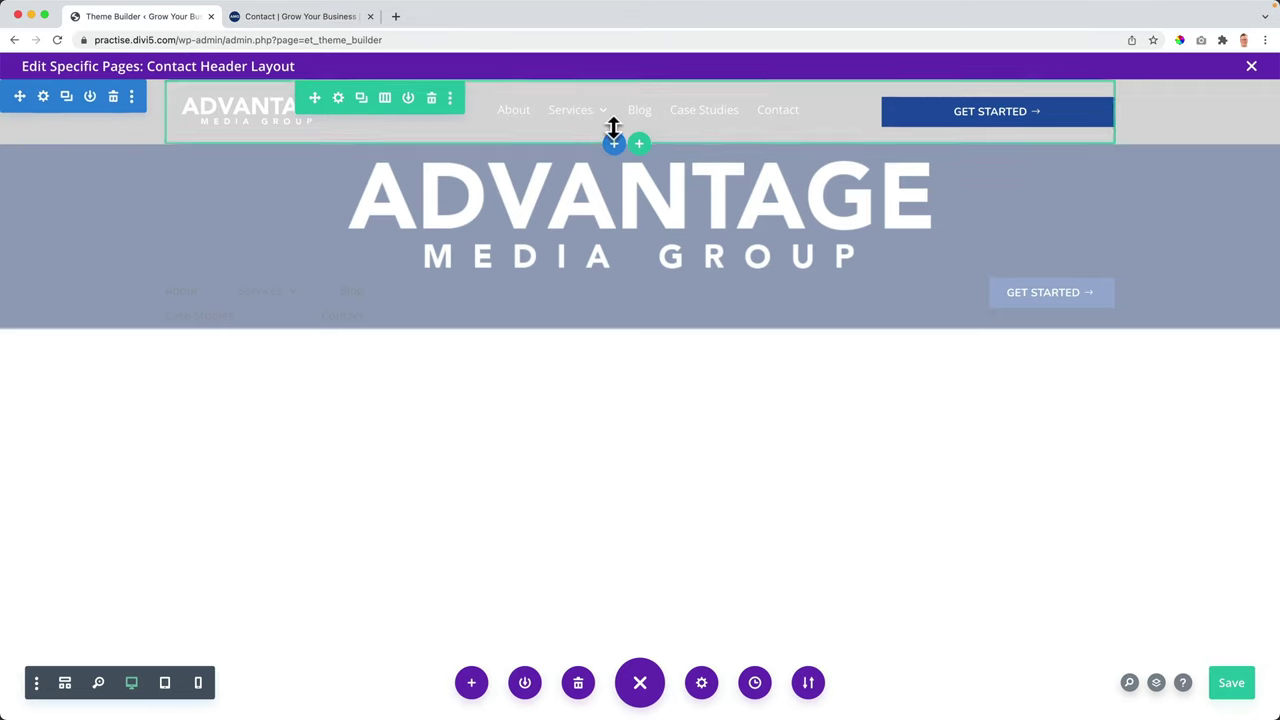
pyautogui.click(338, 98)
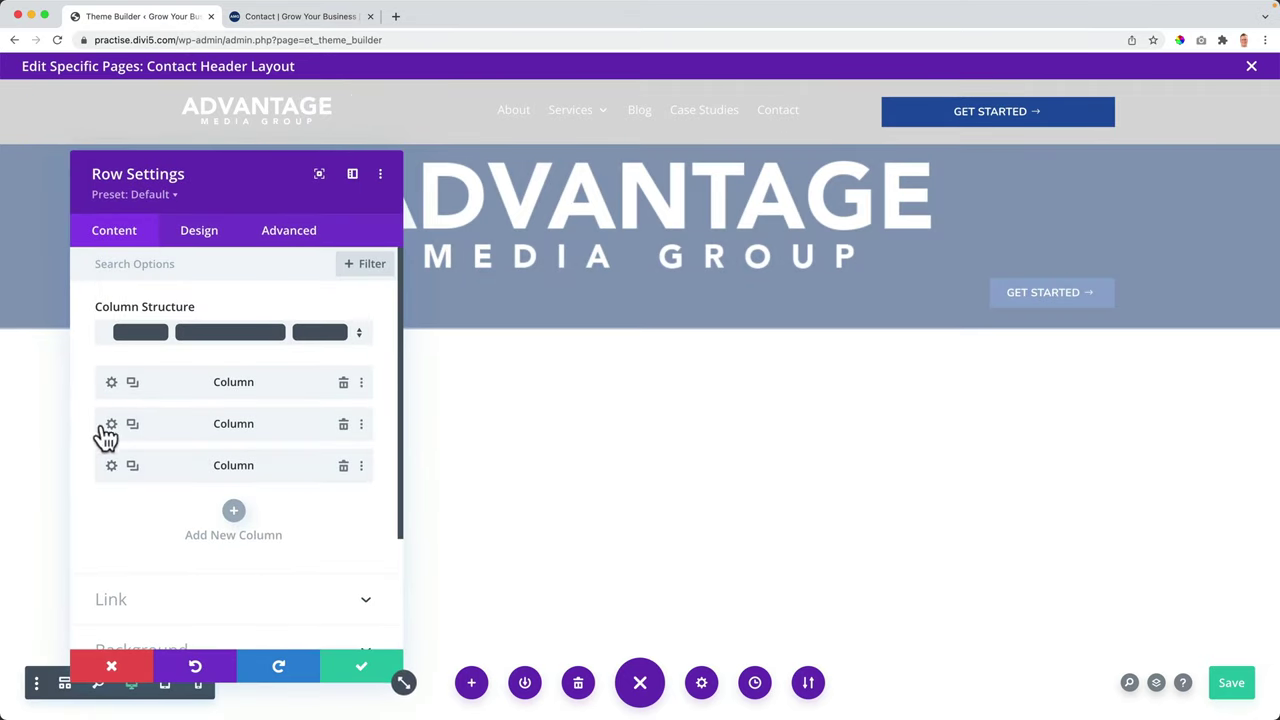
pyautogui.click(111, 466)
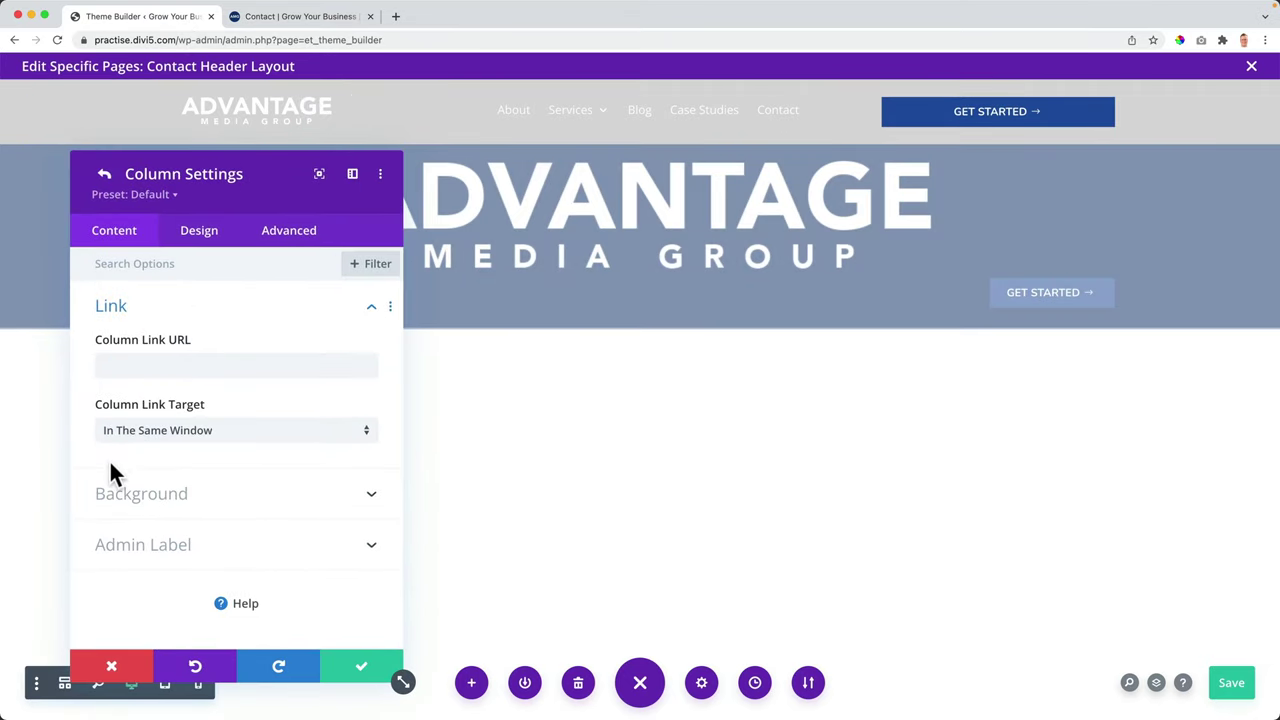
pyautogui.click(195, 235)
pyautogui.click(152, 310)
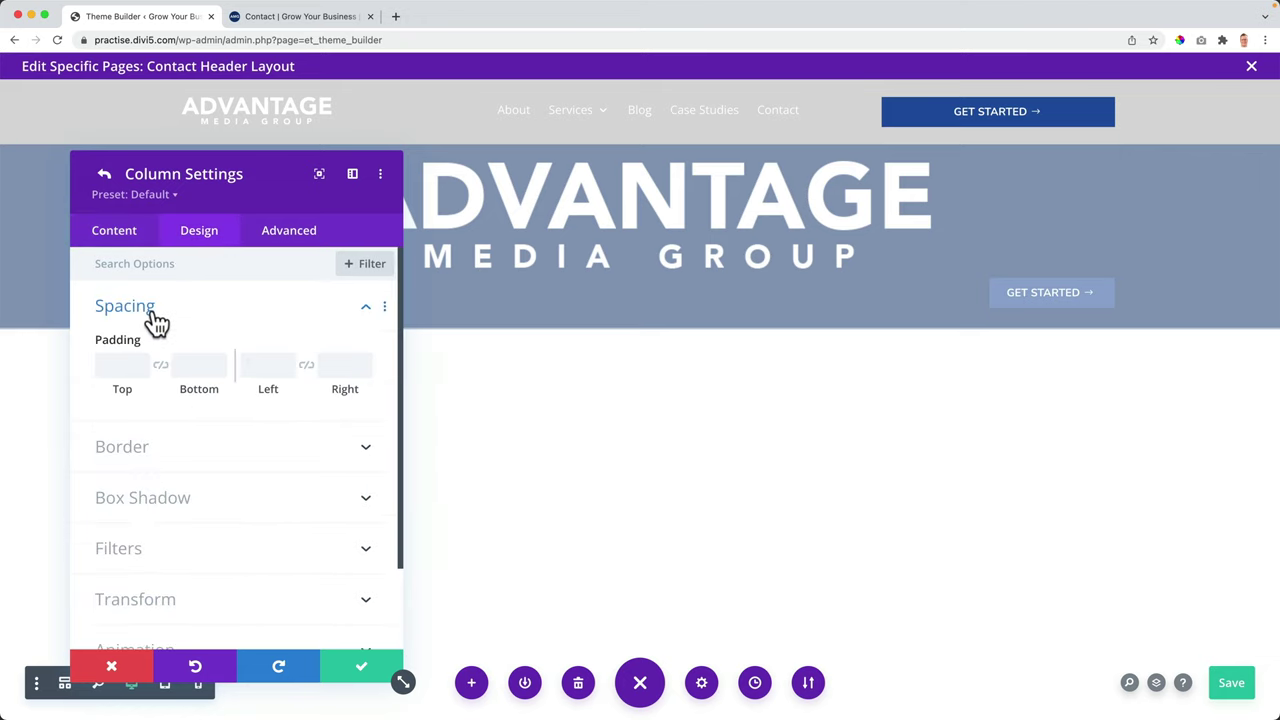
pyautogui.click(228, 340)
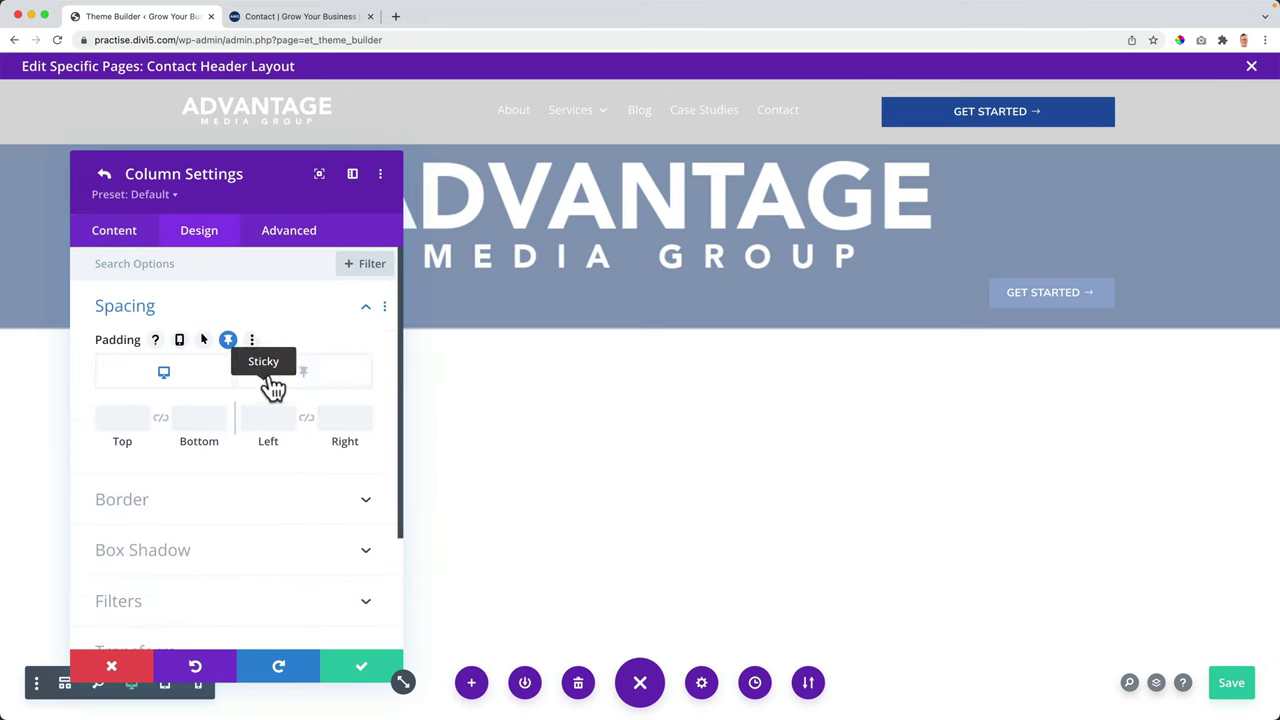
# Step: Link the third column's sticky top and bottom padding, set both to 20px, and save the column and row settings
pyautogui.click(126, 413)
pyautogui.click(158, 418)
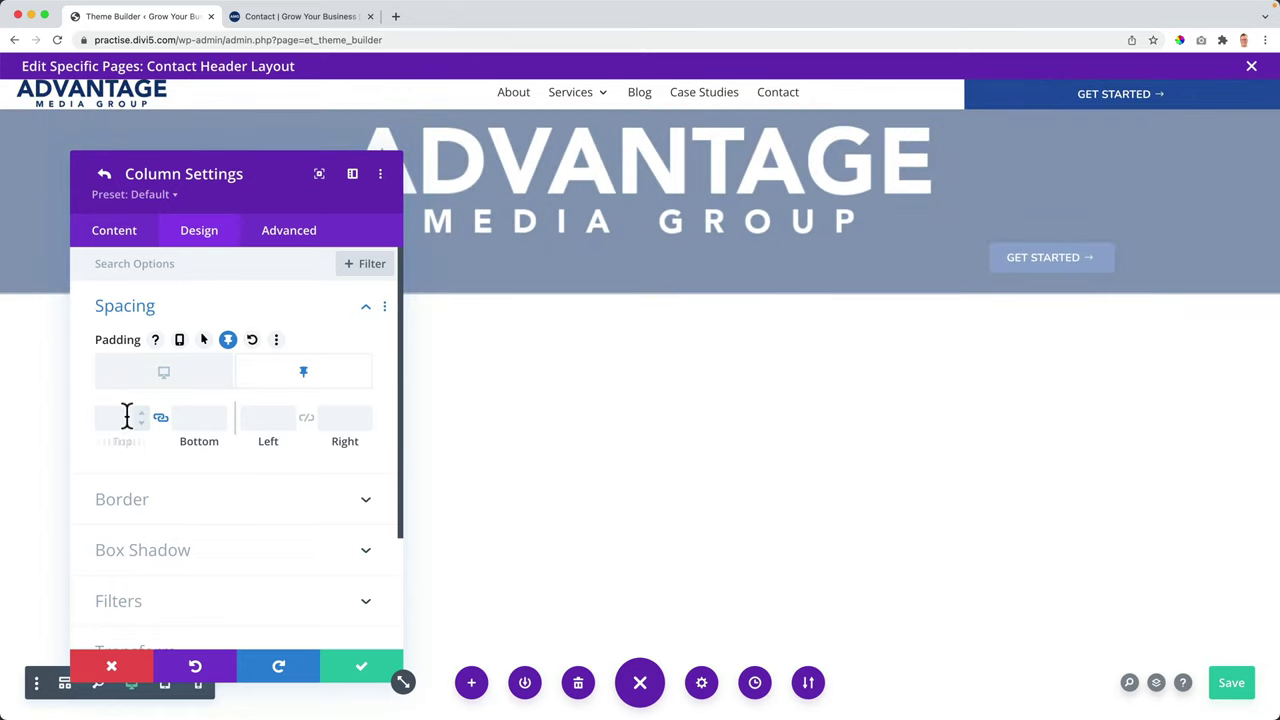
pyautogui.press('Up')
pyautogui.press('Up')
pyautogui.press('Up')
pyautogui.press('Up')
pyautogui.press('Up')
pyautogui.press('Up')
pyautogui.press('Up')
pyautogui.press('Up')
pyautogui.press('Up')
pyautogui.press('Up')
pyautogui.press('Up')
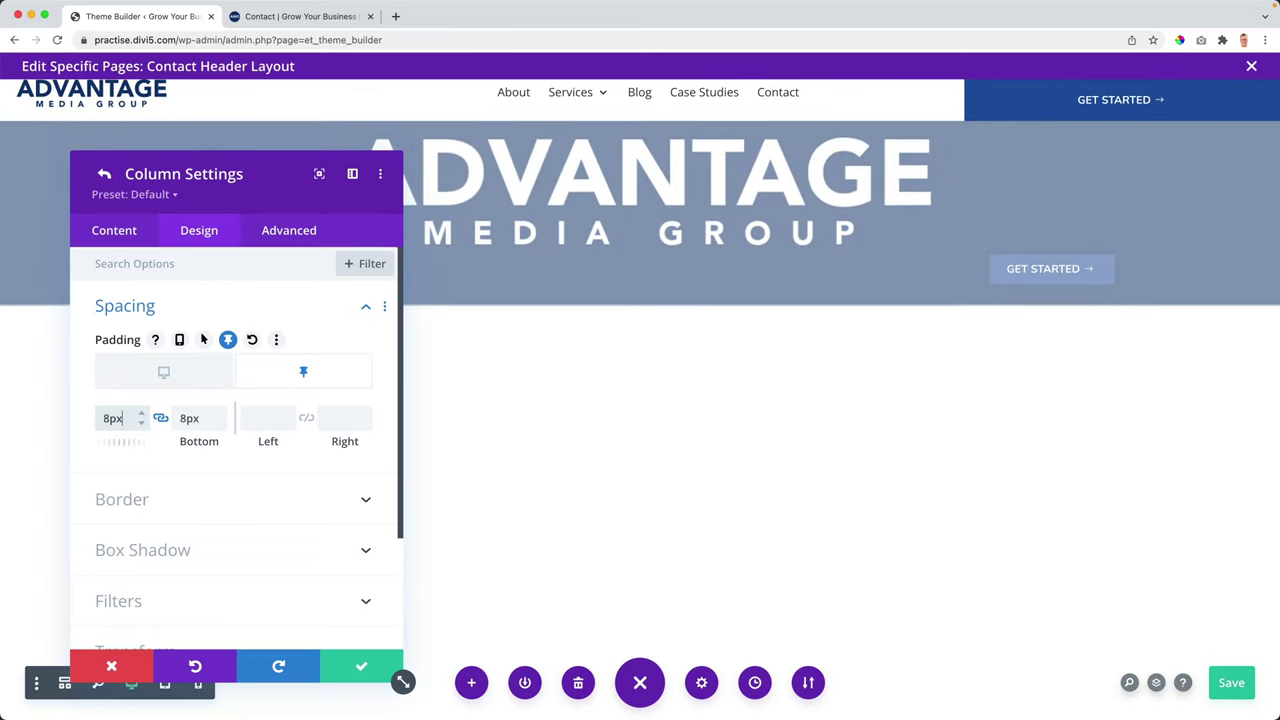
pyautogui.press('Up')
pyautogui.press('Up')
pyautogui.press('Up')
pyautogui.press('Up')
pyautogui.press('Up')
pyautogui.press('Up')
pyautogui.press('Up')
pyautogui.press('Up')
pyautogui.press('Up')
pyautogui.press('Up')
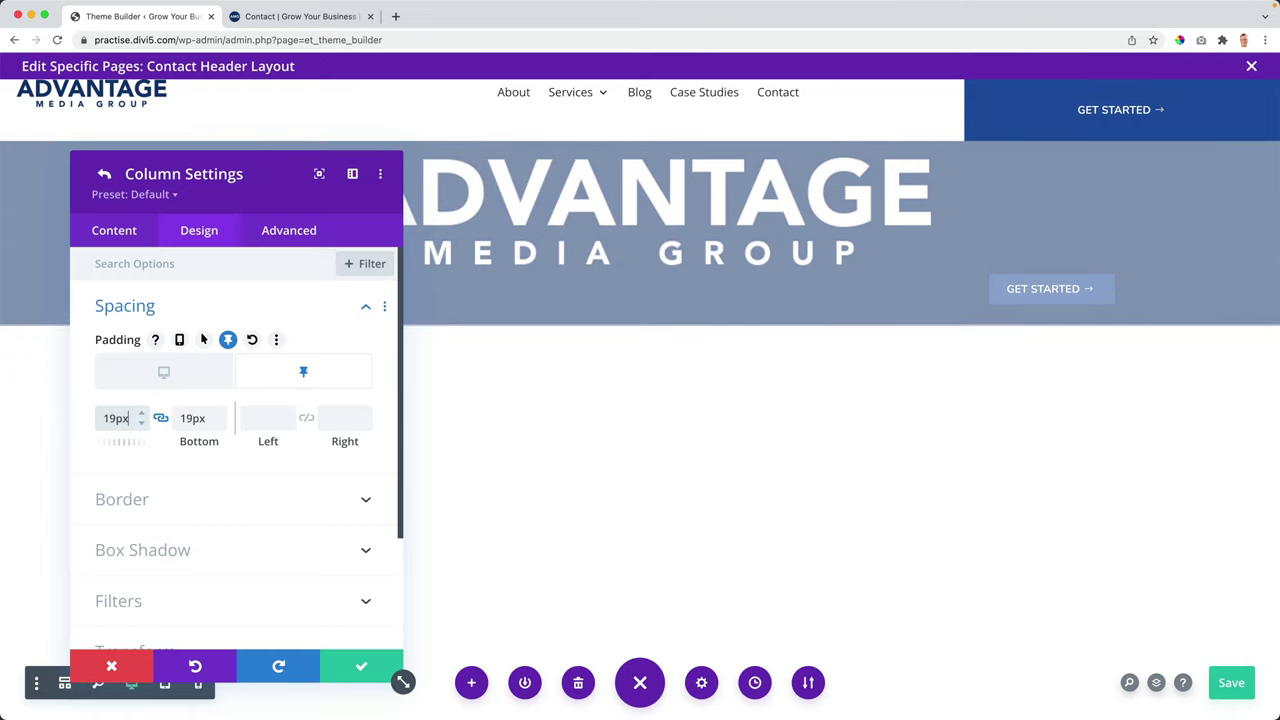
pyautogui.press('Down')
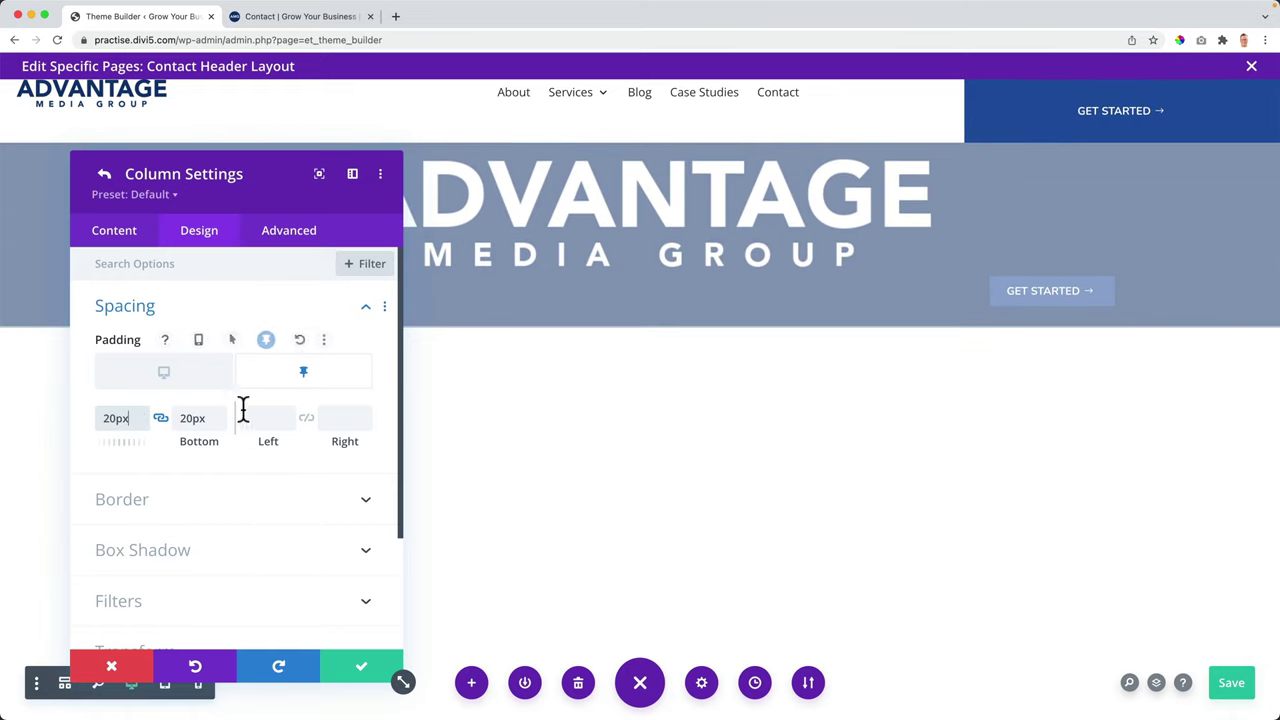
pyautogui.click(208, 385)
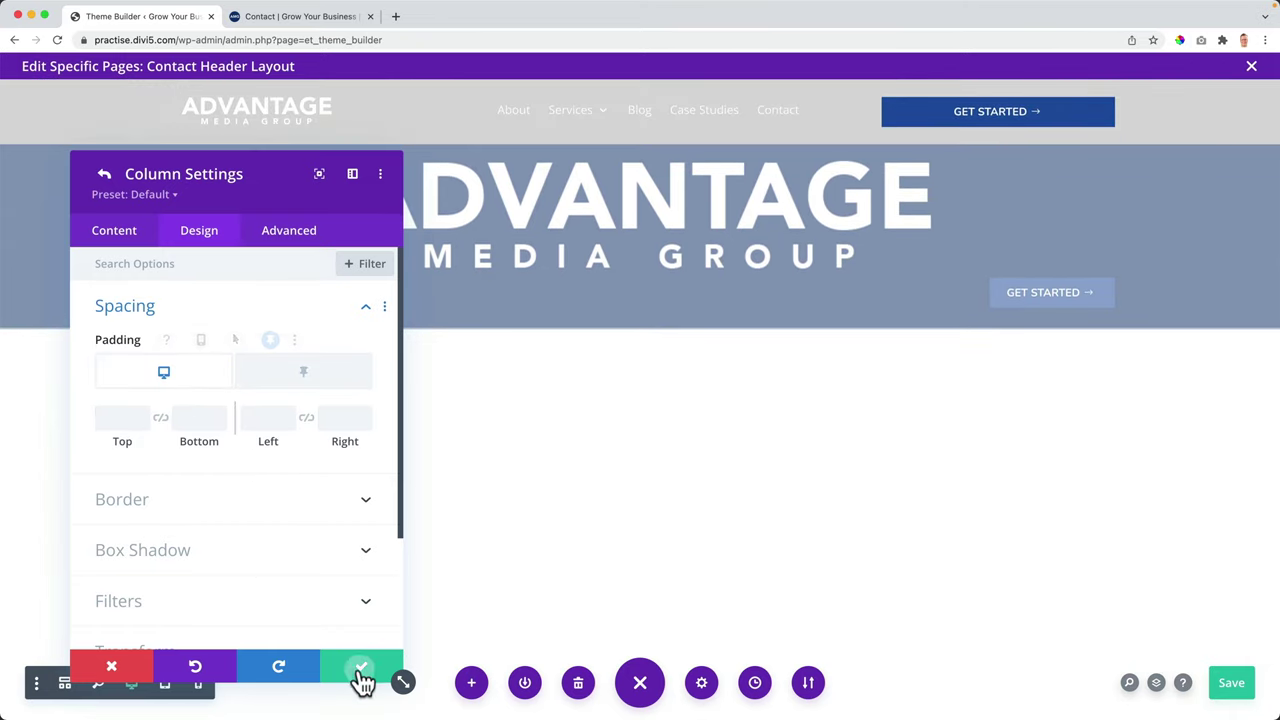
pyautogui.click(362, 672)
pyautogui.click(361, 669)
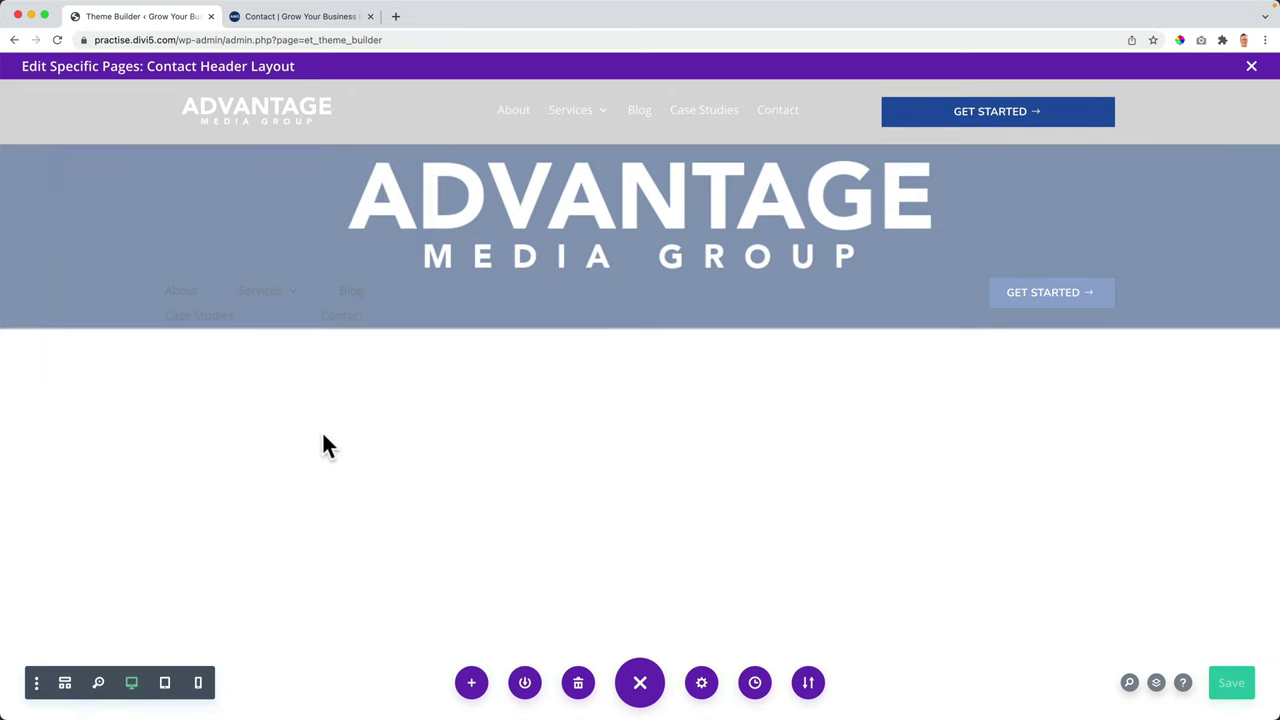
# Step: Check on the Contact page how the header and its button column look before and after scrolling
pyautogui.click(294, 18)
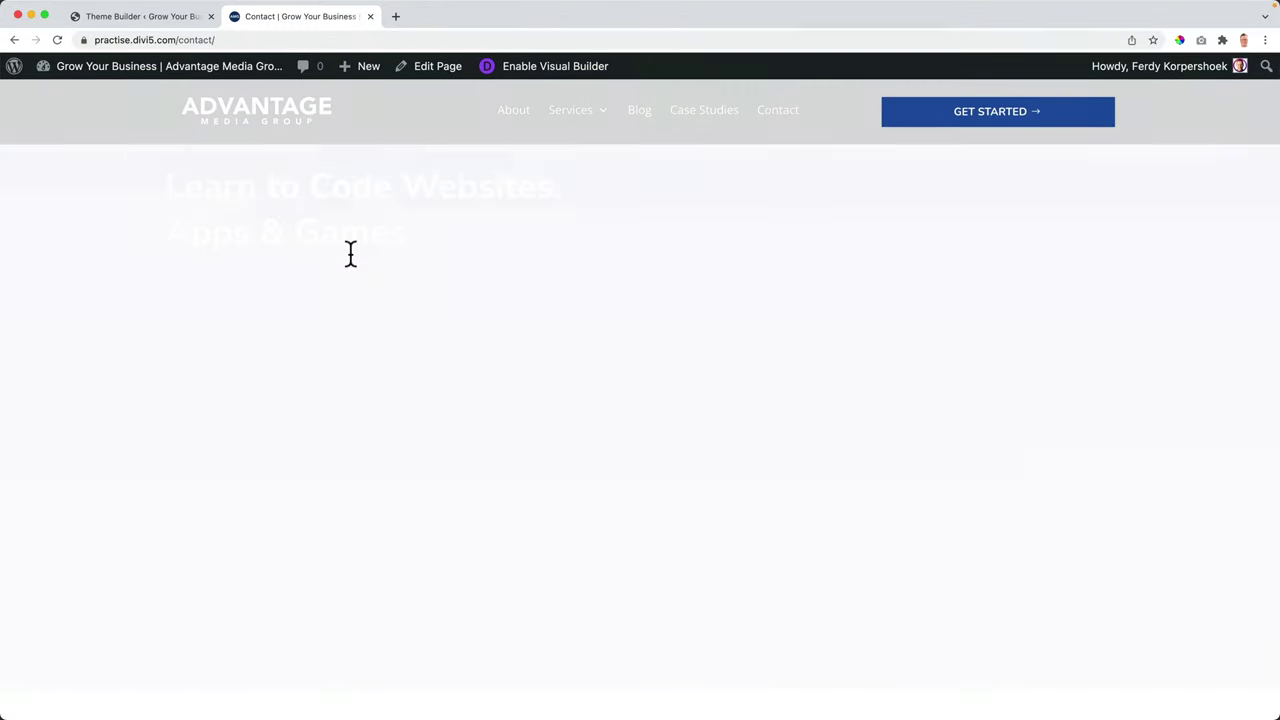
pyautogui.scroll(-2, 349, 253)
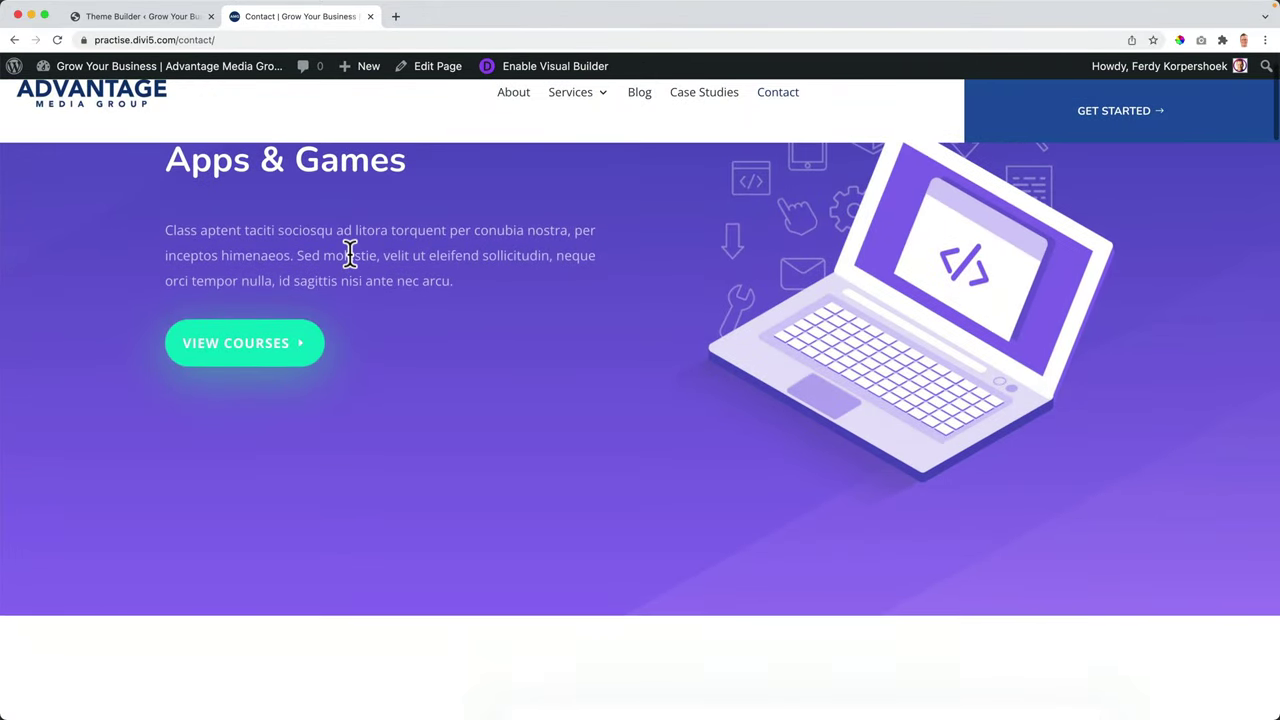
pyautogui.scroll(2, 349, 253)
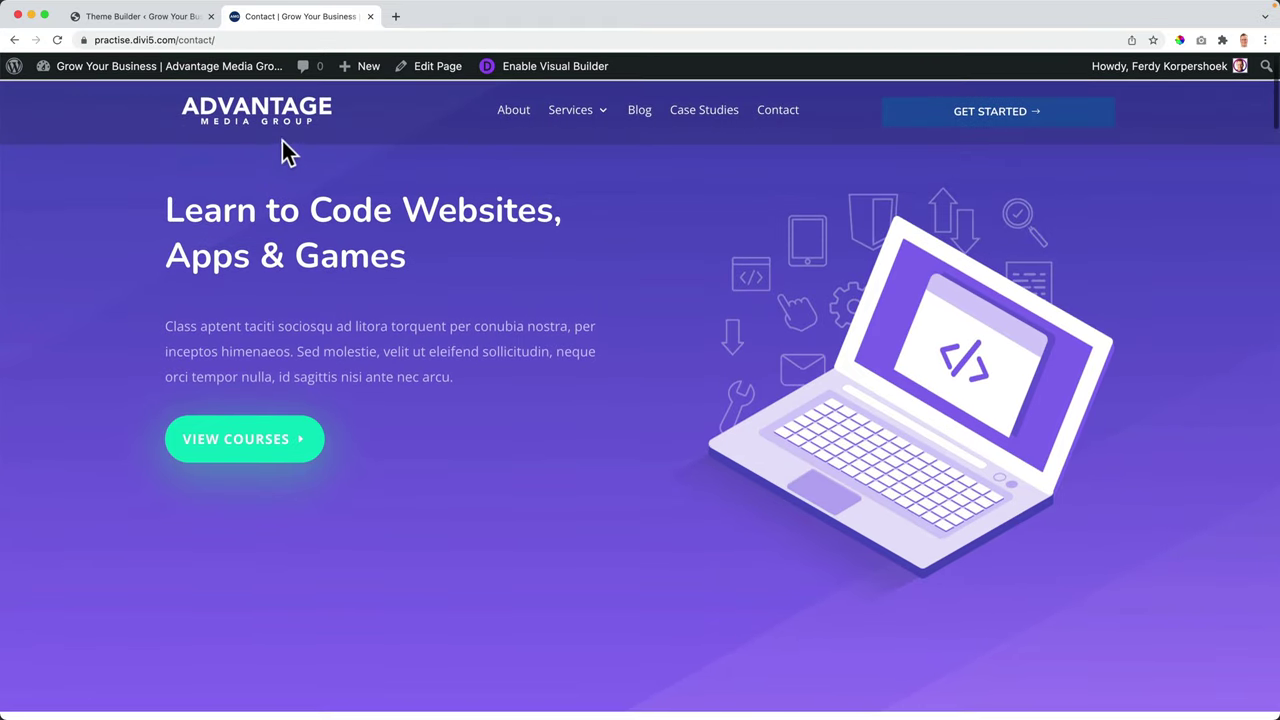
pyautogui.scroll(-3, 324, 217)
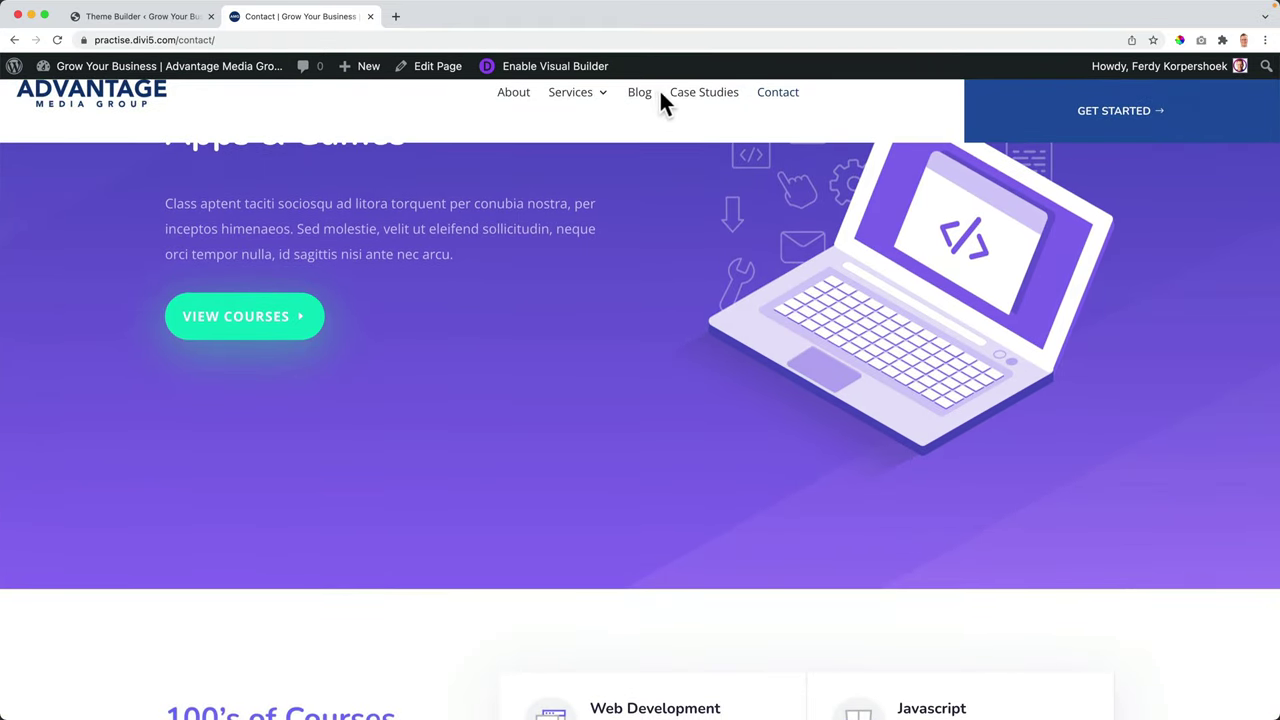
pyautogui.scroll(3, 356, 138)
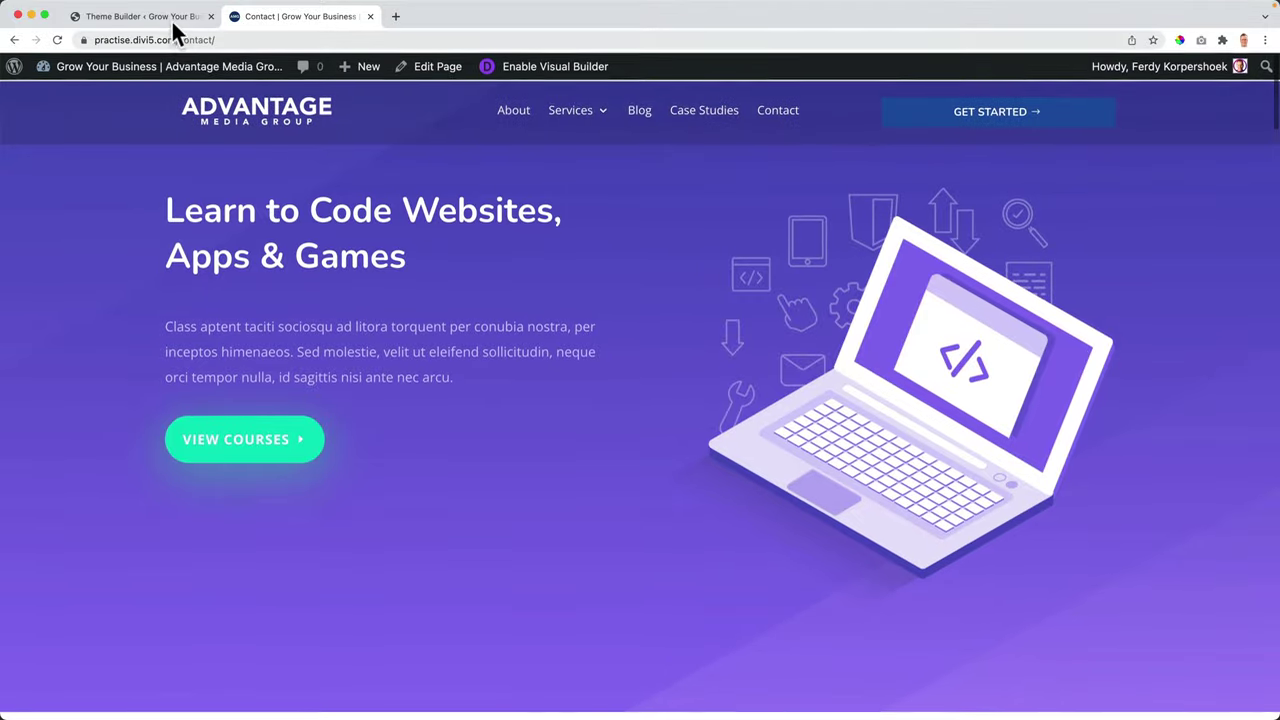
# Step: Turn on Equalize Column Heights in the header row's sizing settings and save the row
pyautogui.click(168, 18)
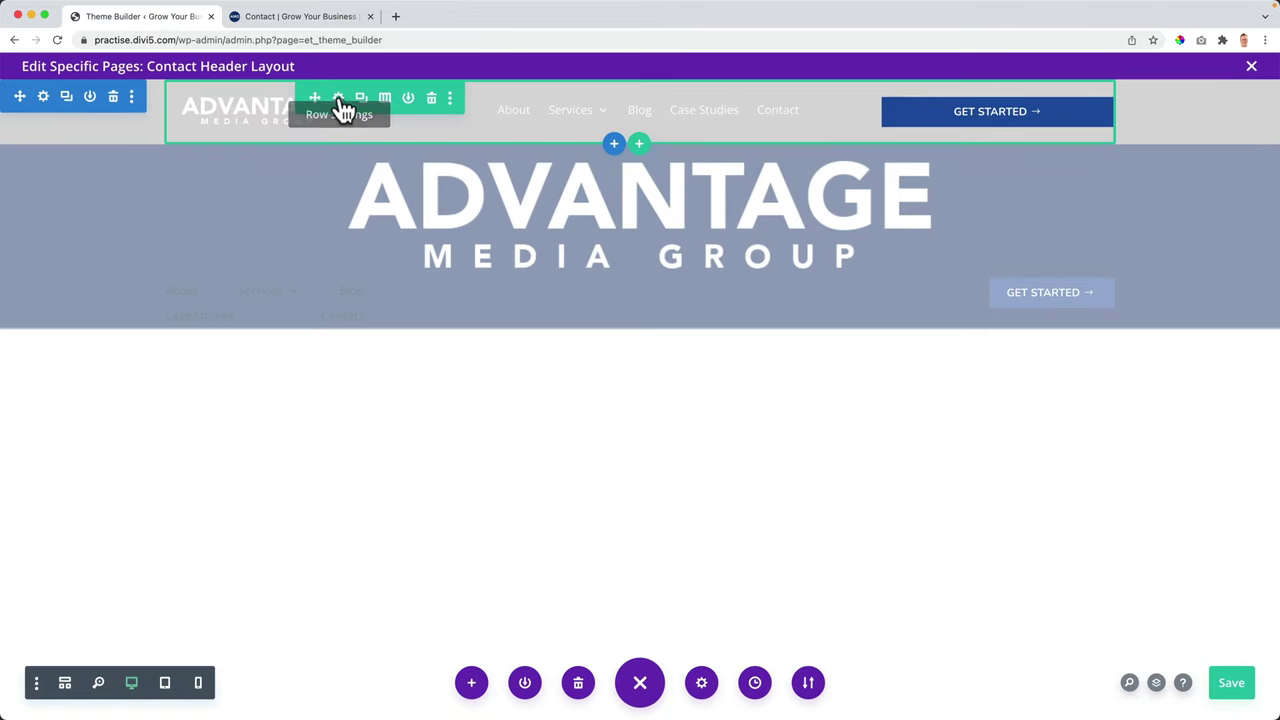
pyautogui.click(339, 98)
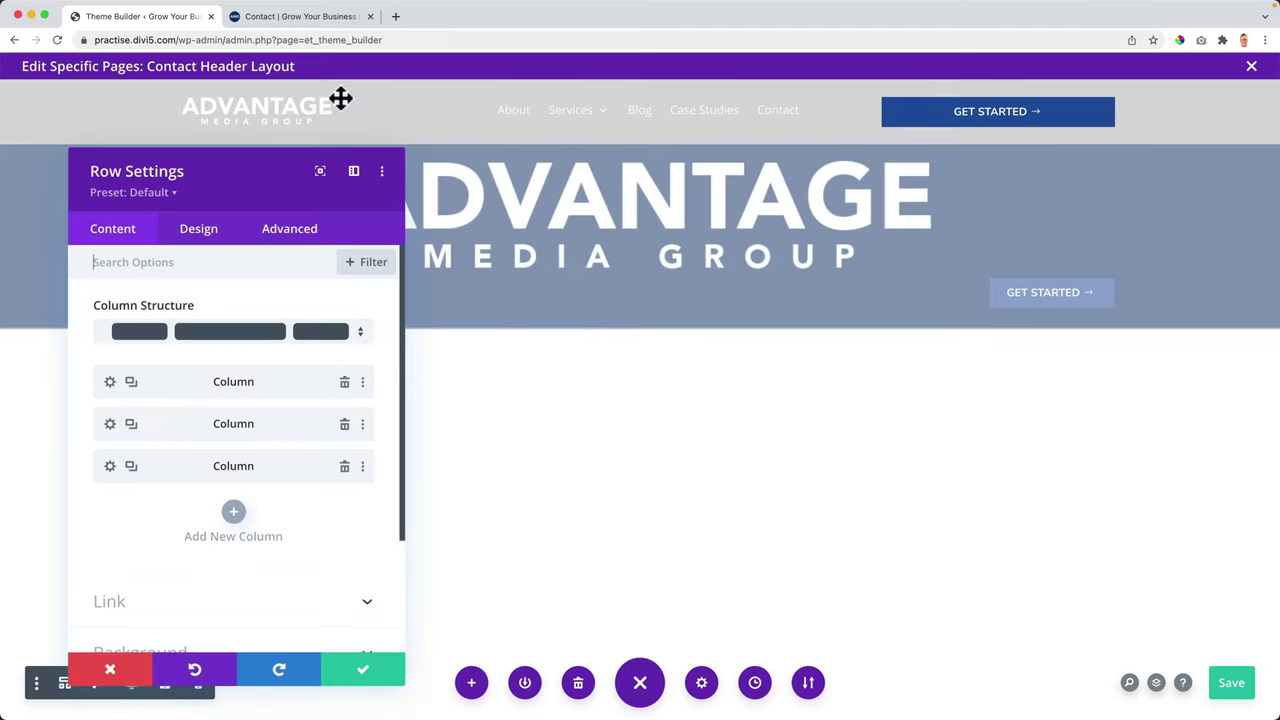
pyautogui.click(205, 231)
pyautogui.click(148, 314)
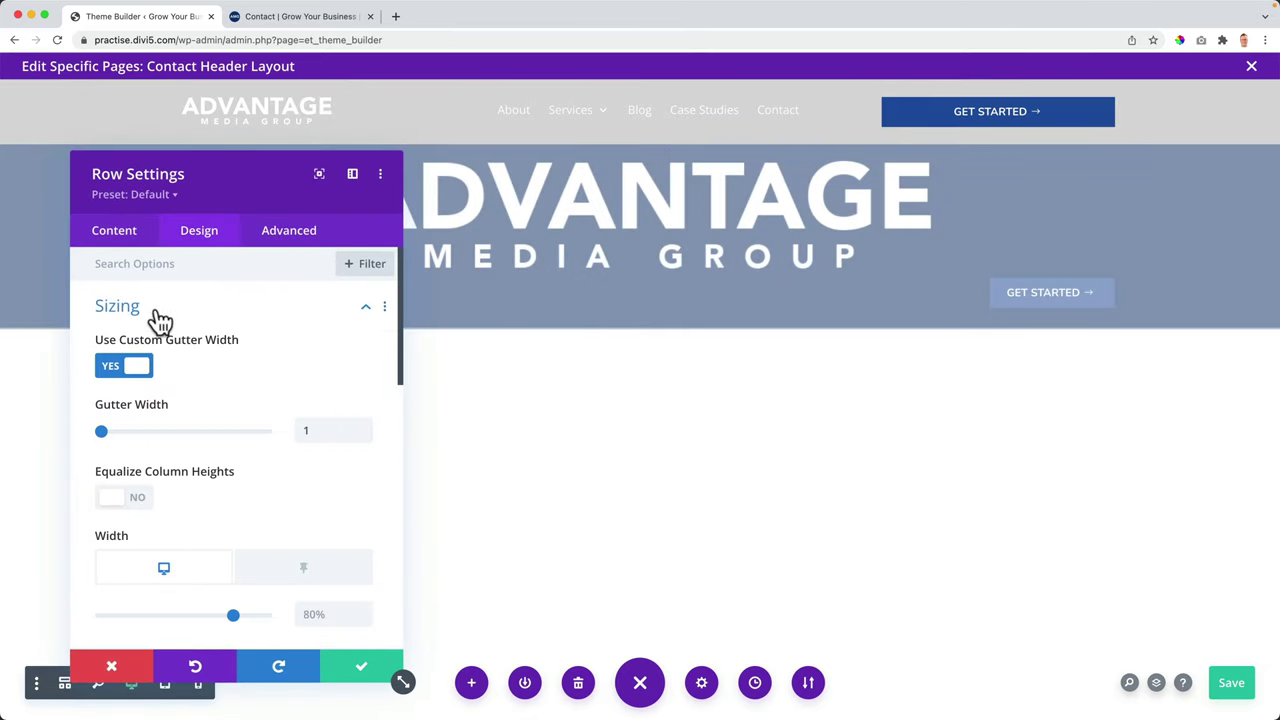
pyautogui.click(122, 500)
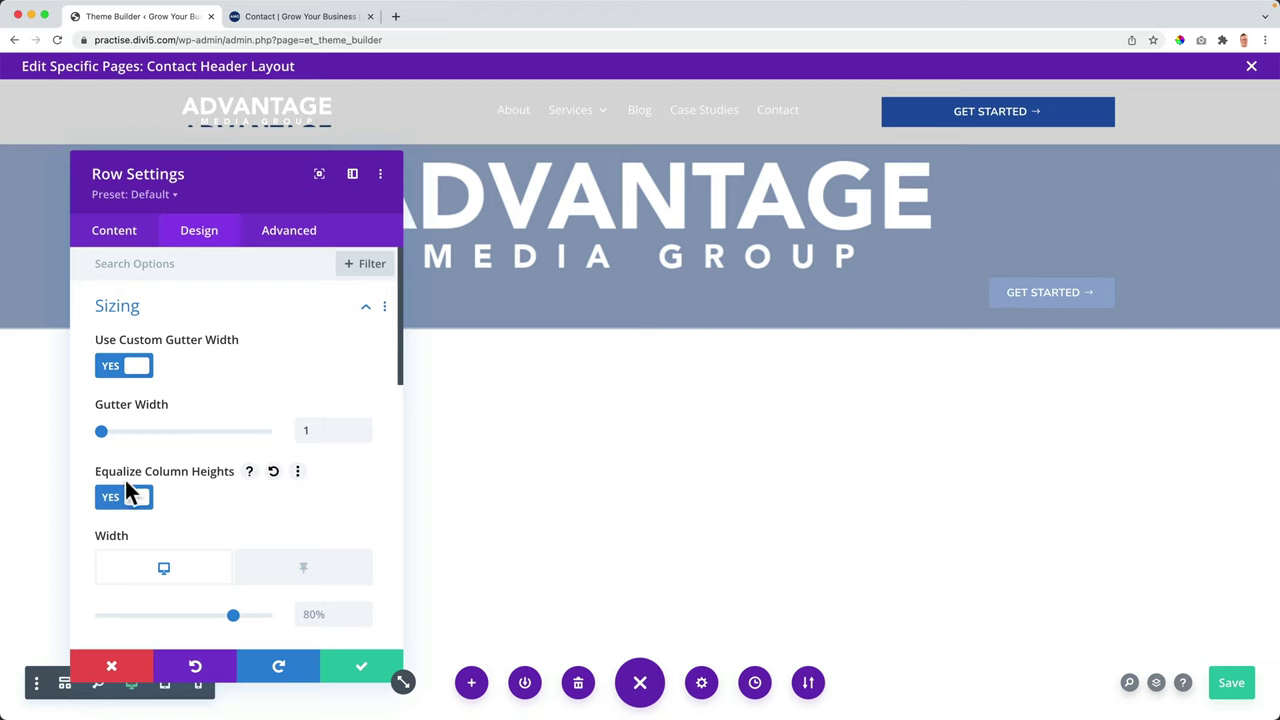
pyautogui.click(352, 666)
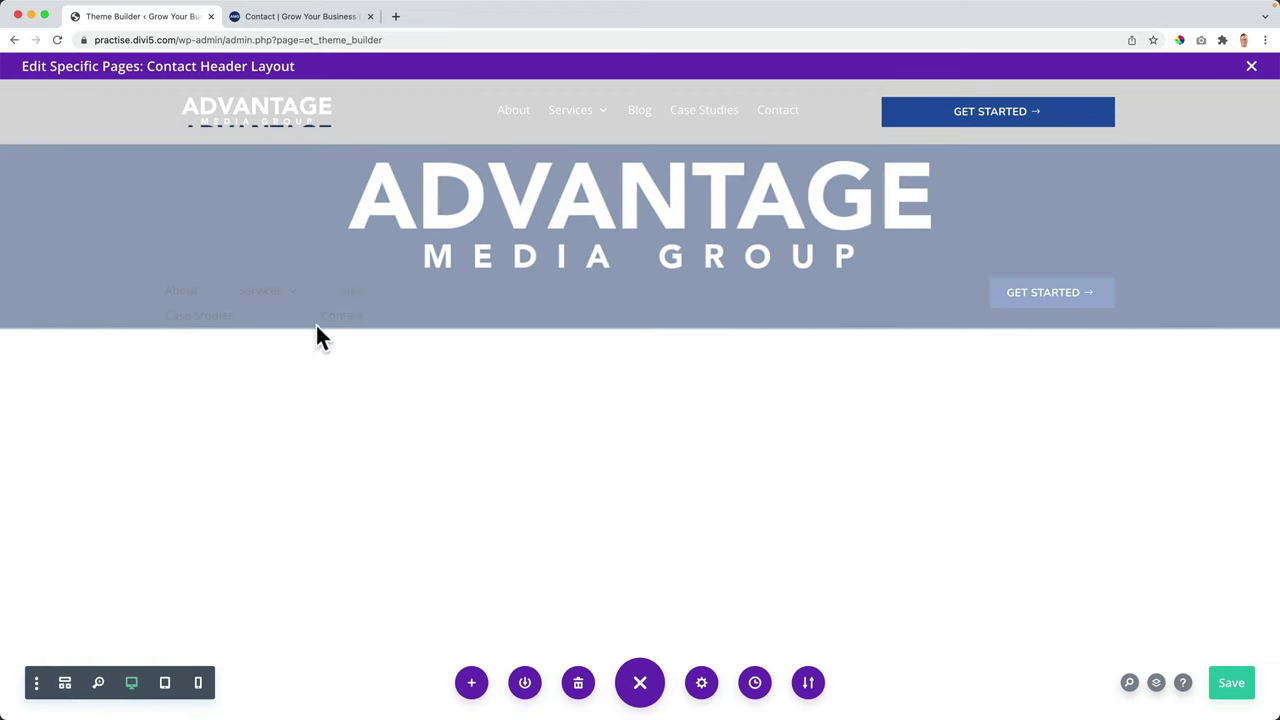
# Step: Add the custom CSS "margin: auto;" to the first column's main element and save the column and row settings
pyautogui.click(341, 99)
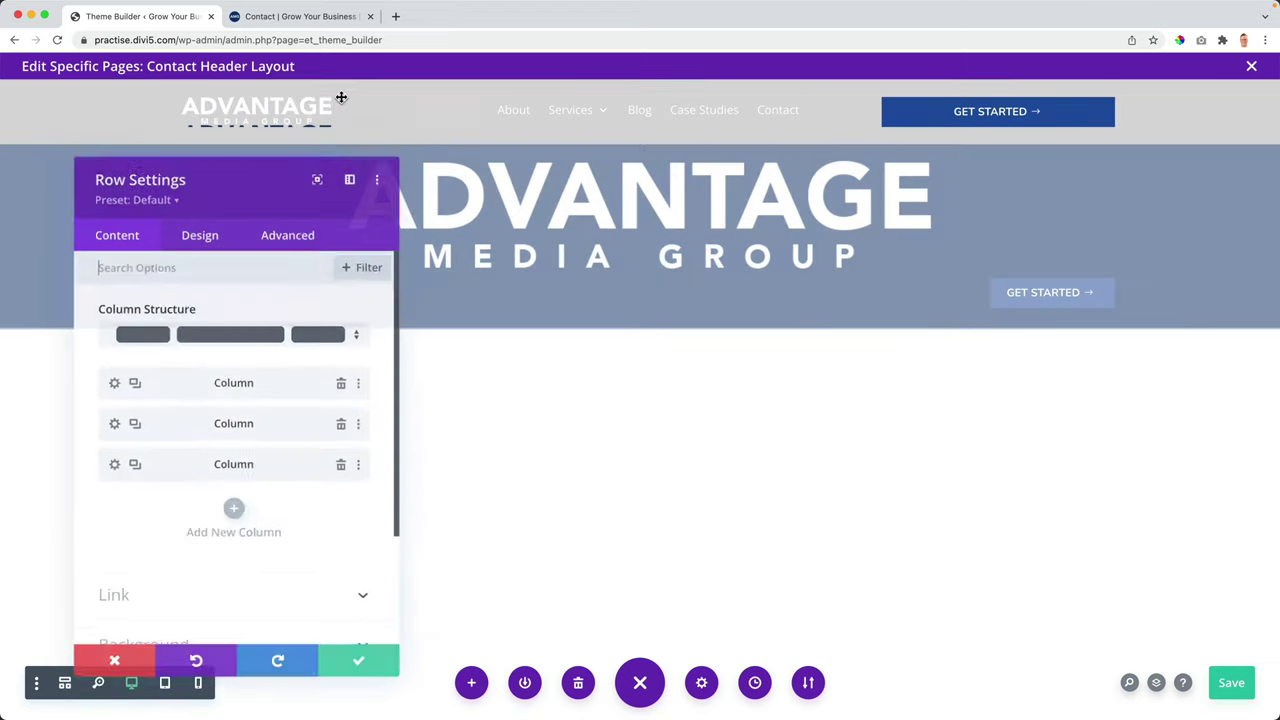
pyautogui.click(111, 384)
pyautogui.click(289, 232)
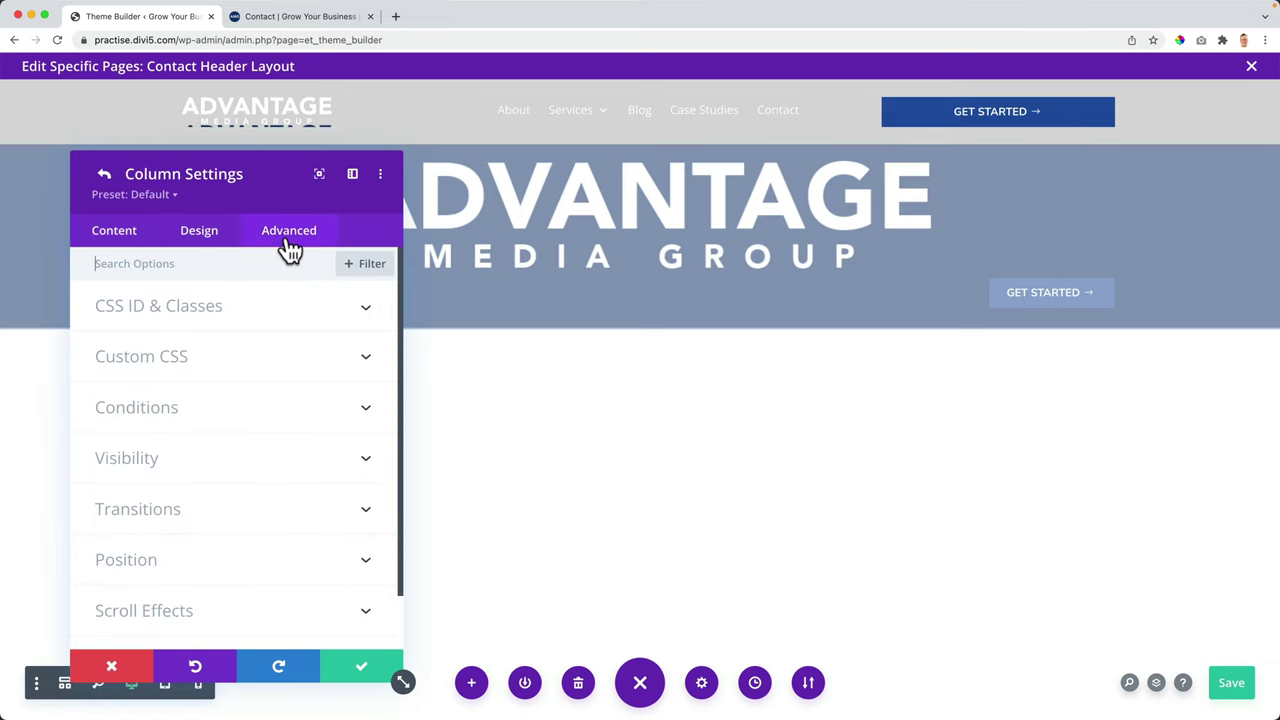
pyautogui.click(173, 371)
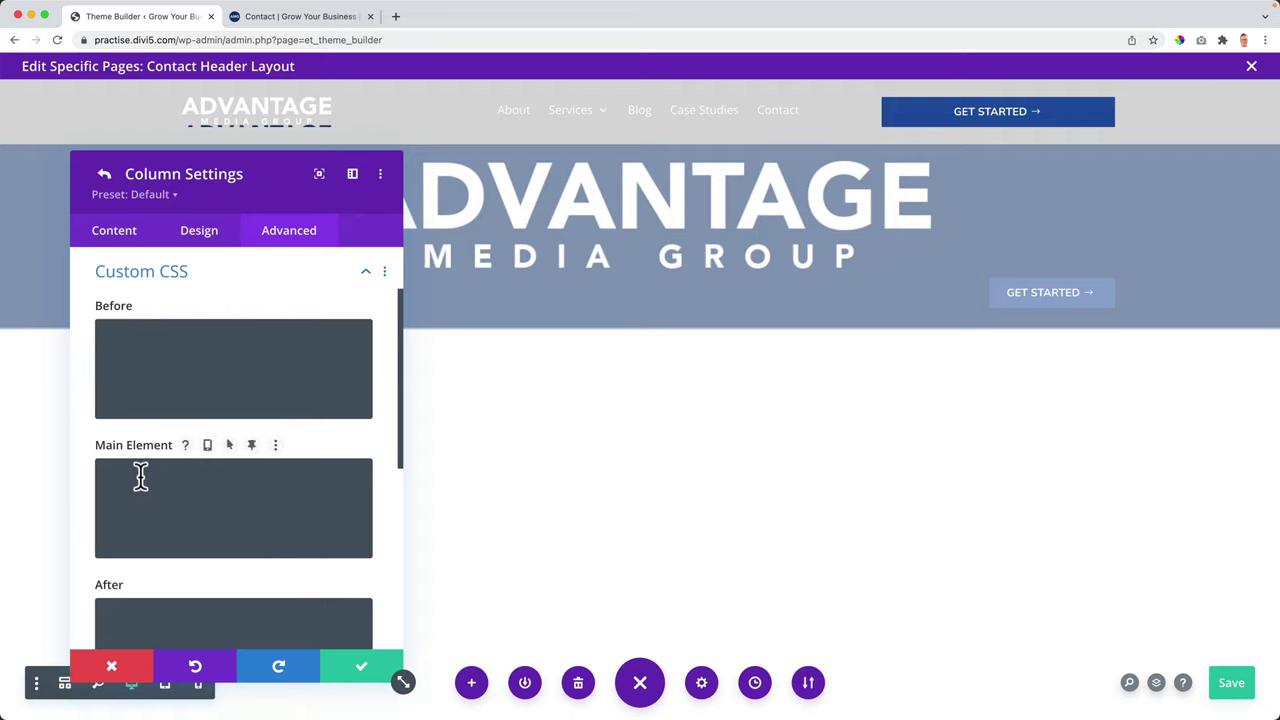
pyautogui.write('marging: au')
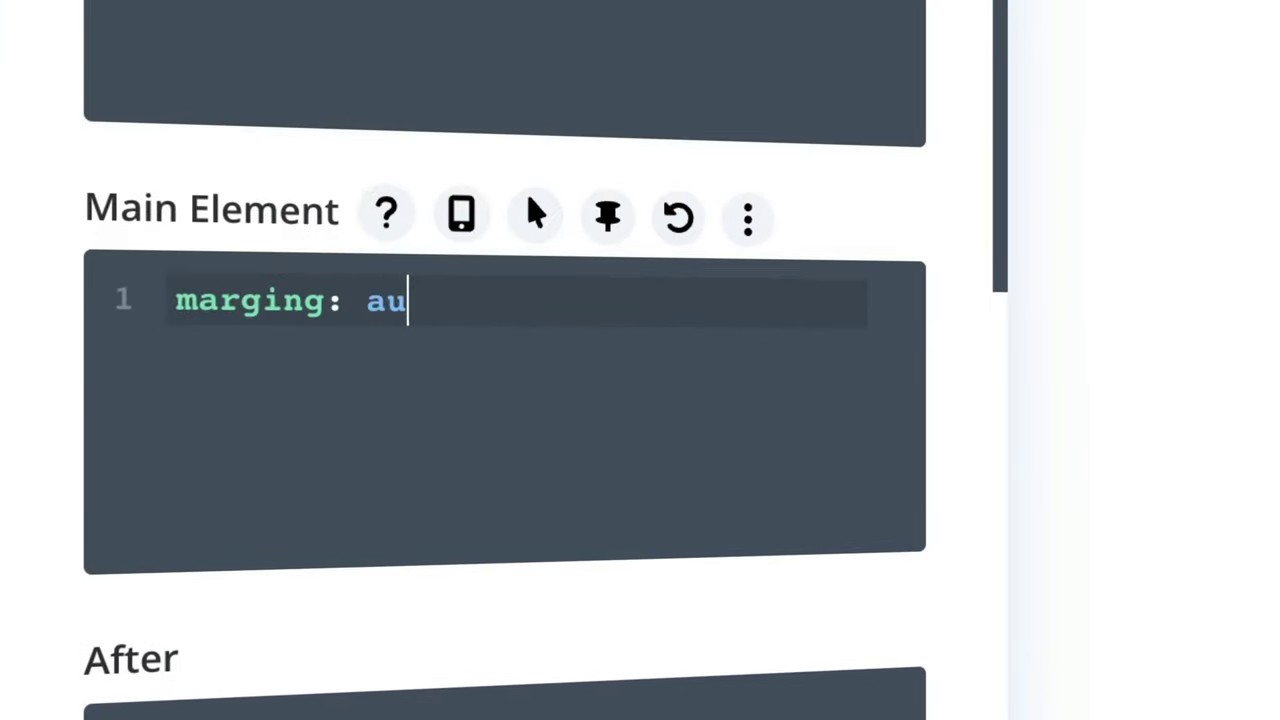
pyautogui.write('to;')
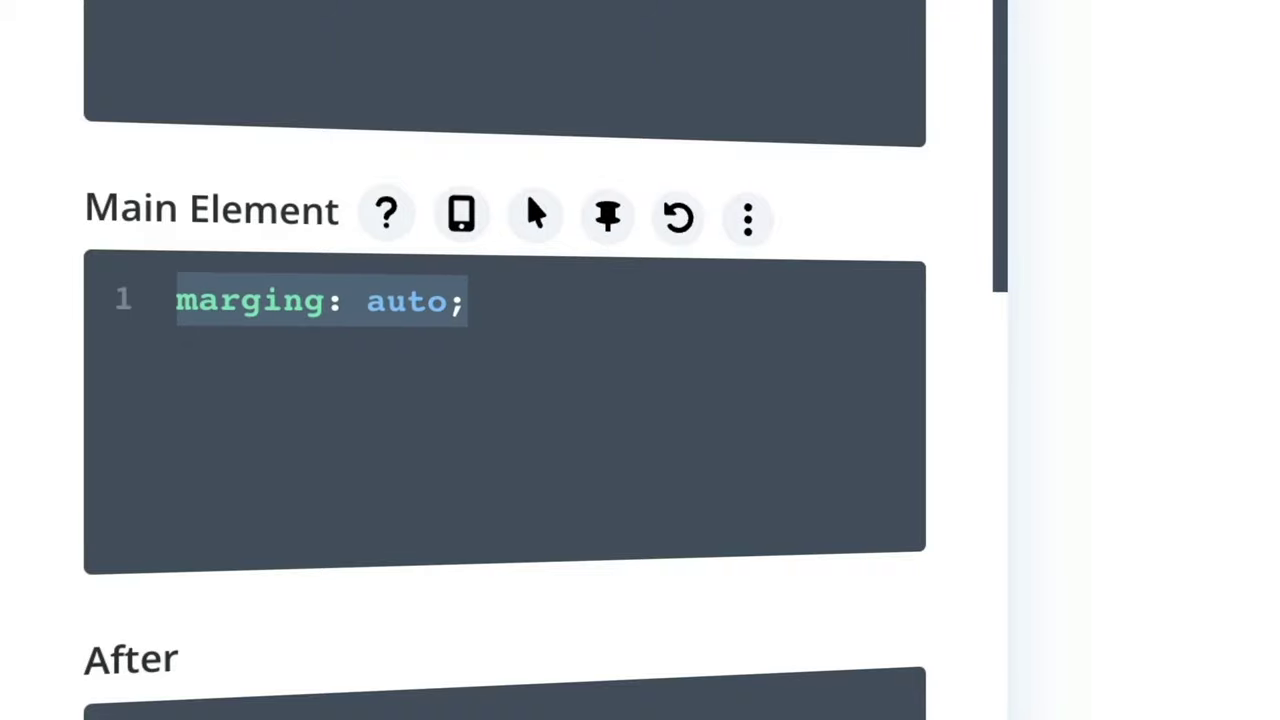
pyautogui.click(324, 302)
pyautogui.press('BackSpace')
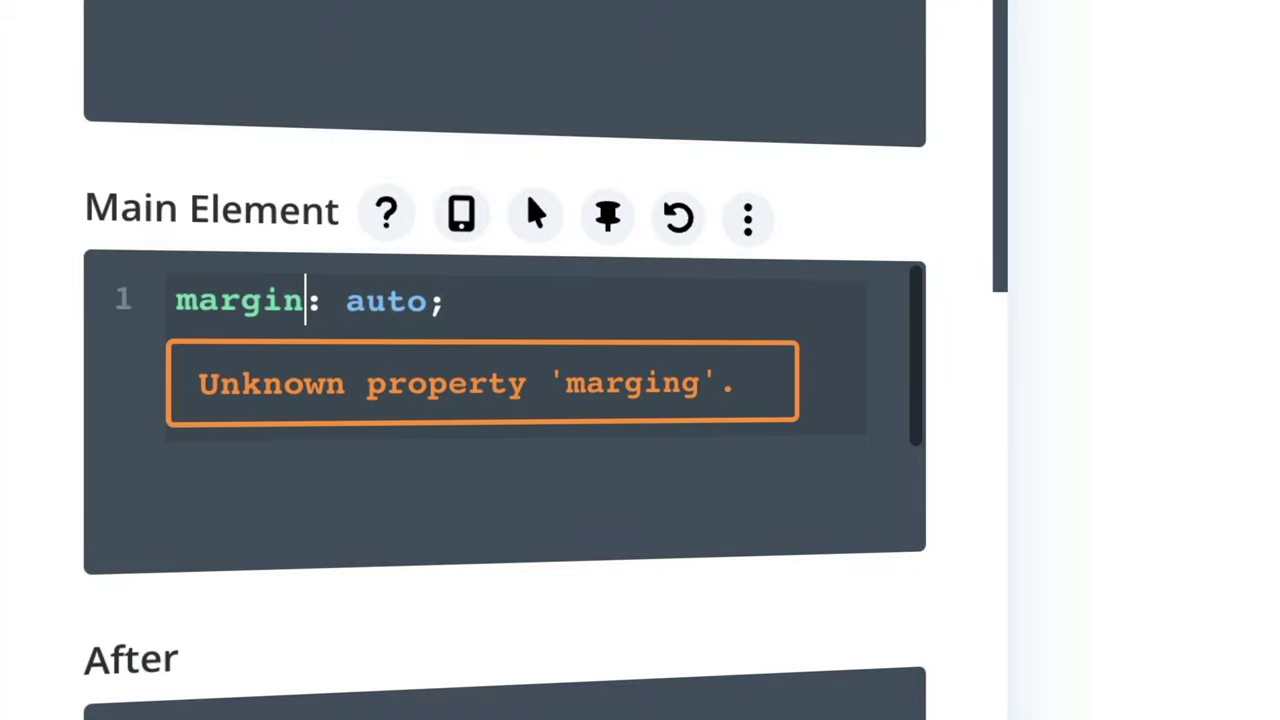
pyautogui.hotkey('ctrl', 'a')
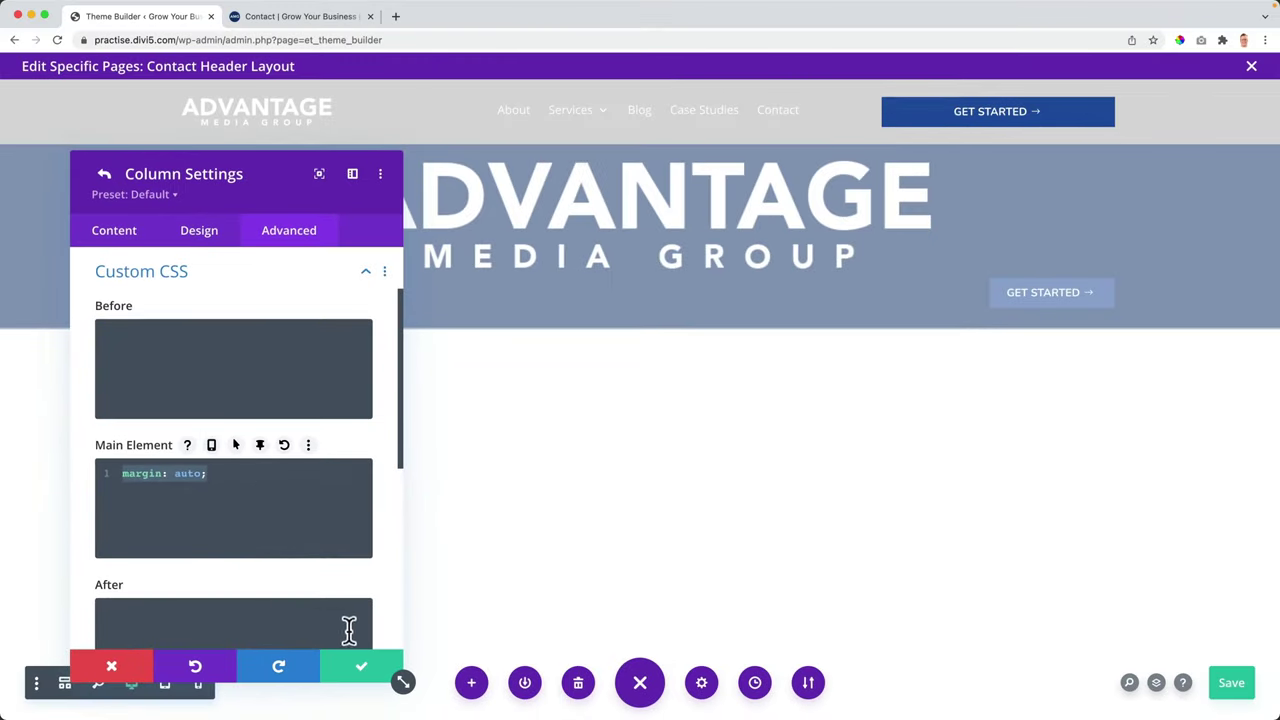
pyautogui.click(362, 673)
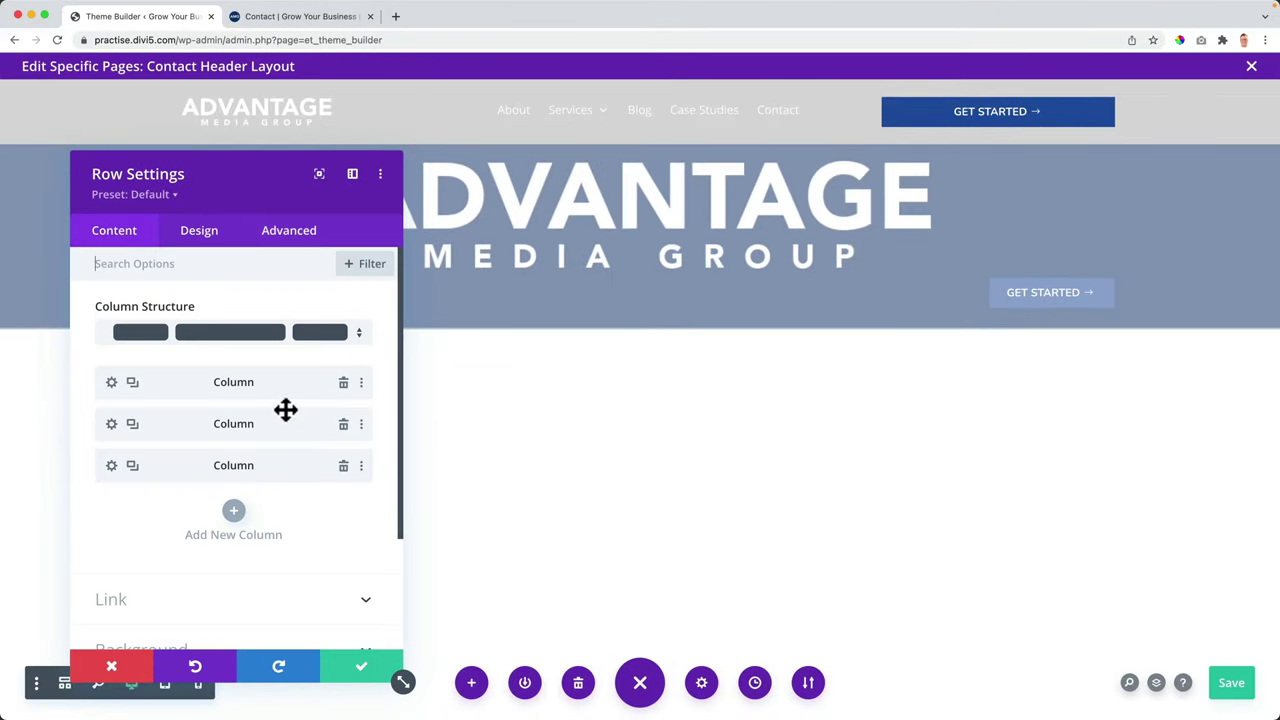
pyautogui.click(358, 673)
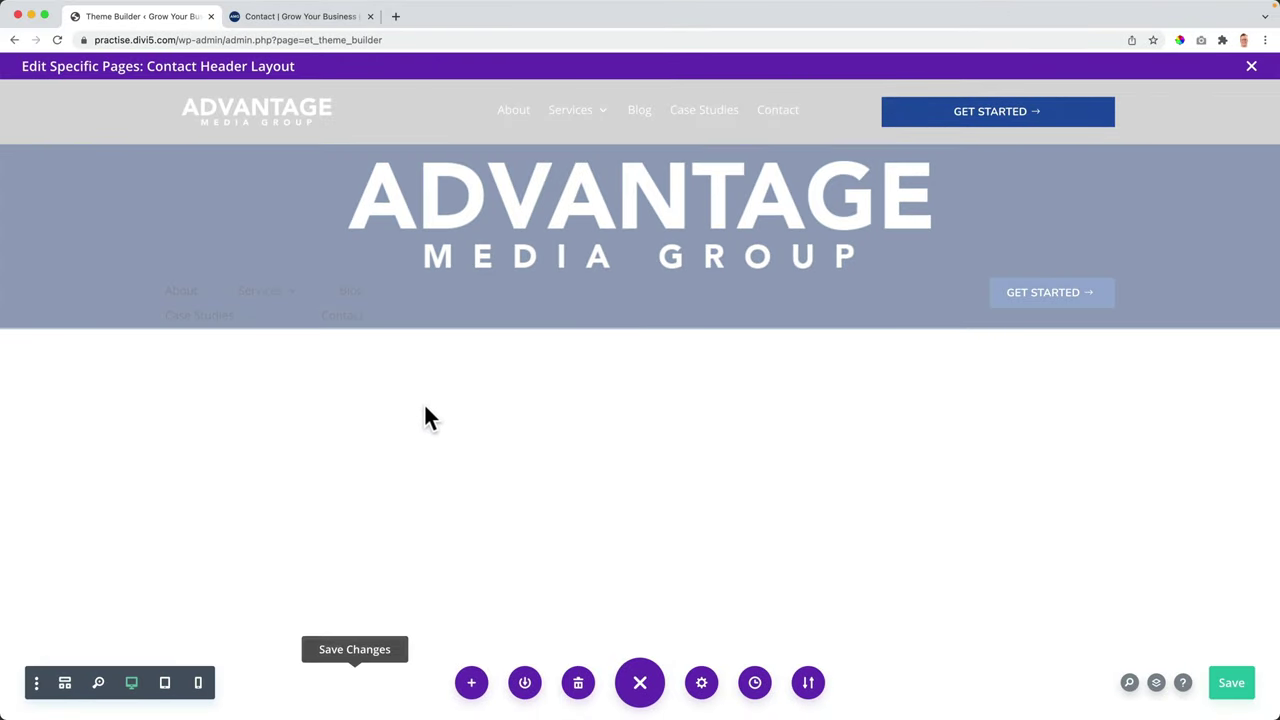
# Step: Add the custom CSS "margin: auto;" to the second column's main element and save the column and row settings
pyautogui.click(337, 97)
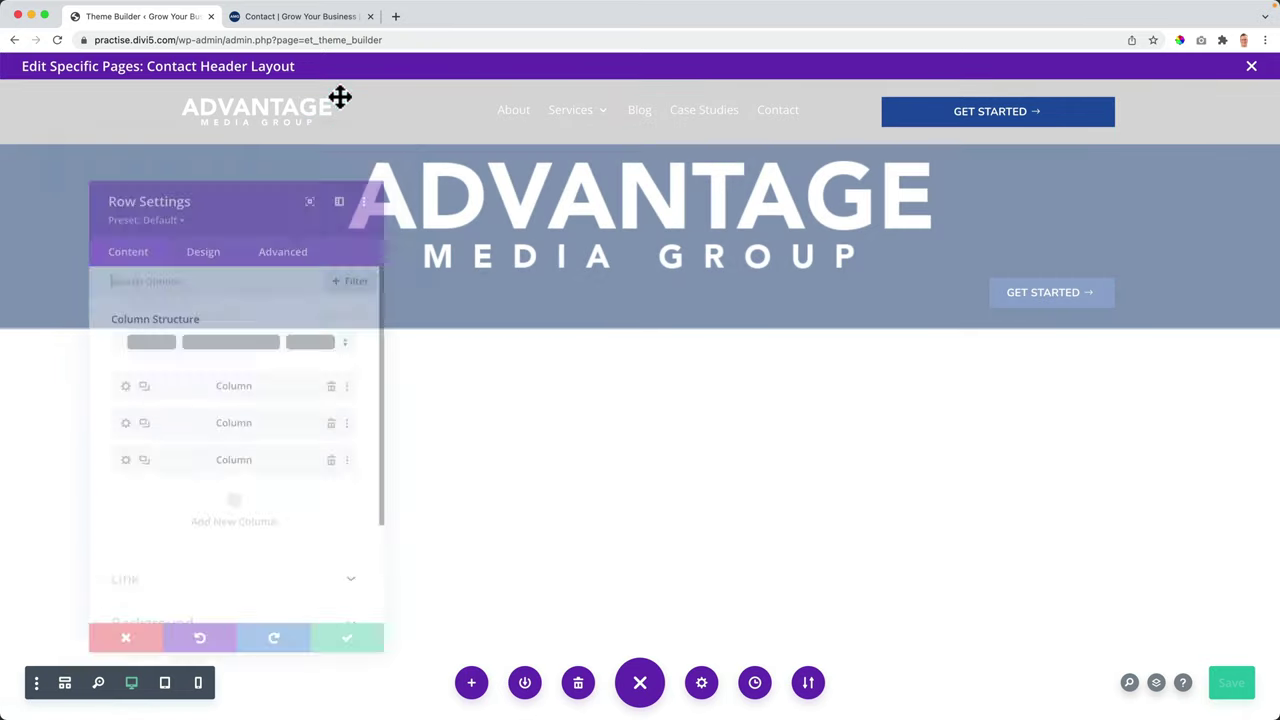
pyautogui.click(112, 424)
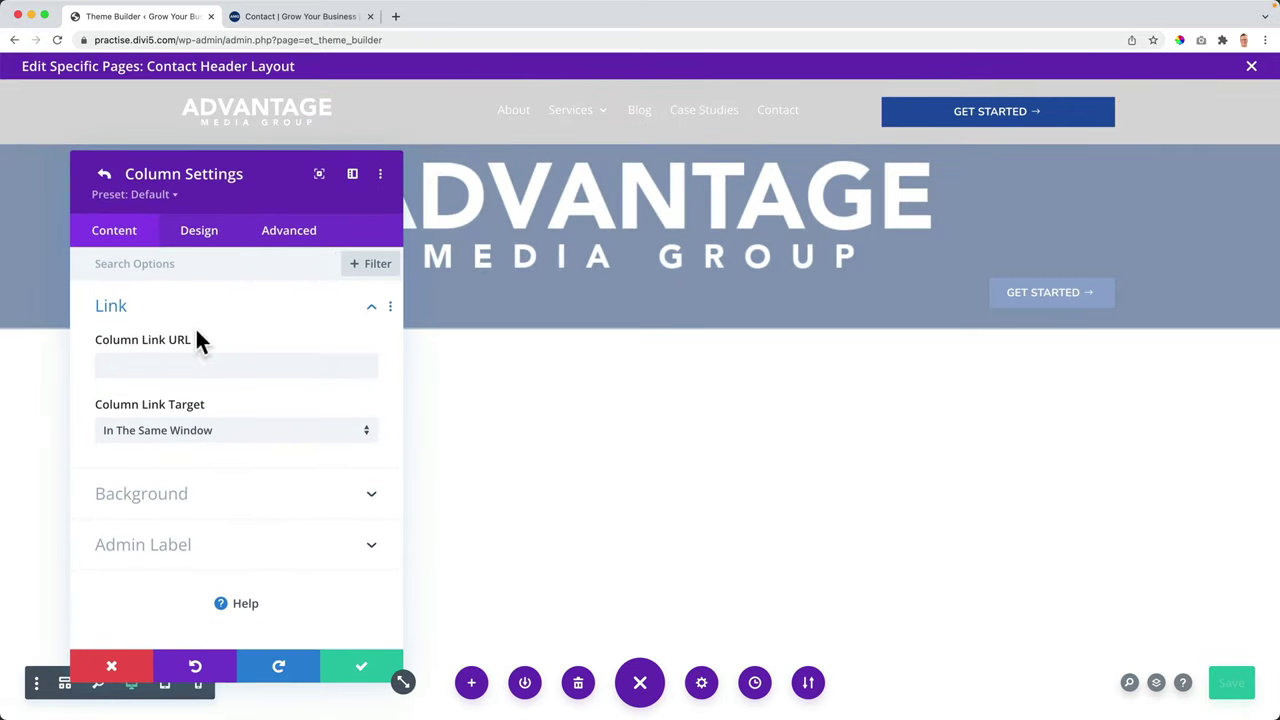
pyautogui.click(289, 231)
pyautogui.click(185, 368)
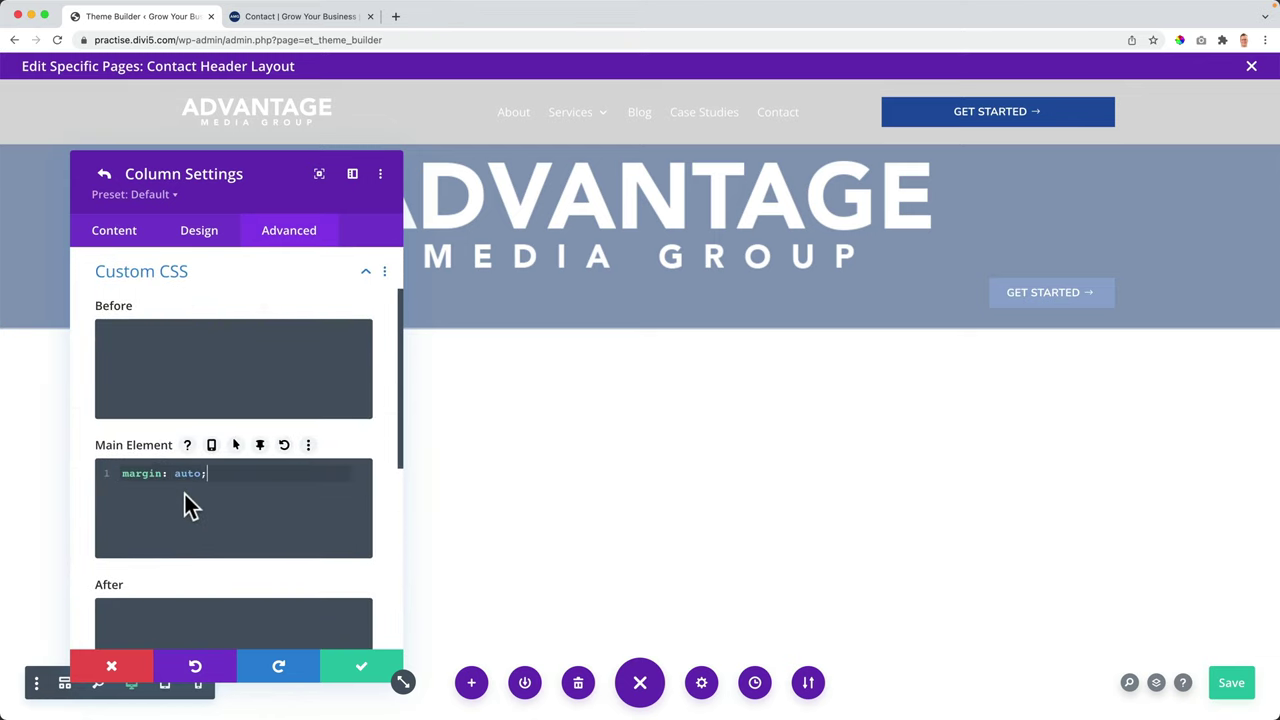
pyautogui.click(355, 670)
pyautogui.click(352, 668)
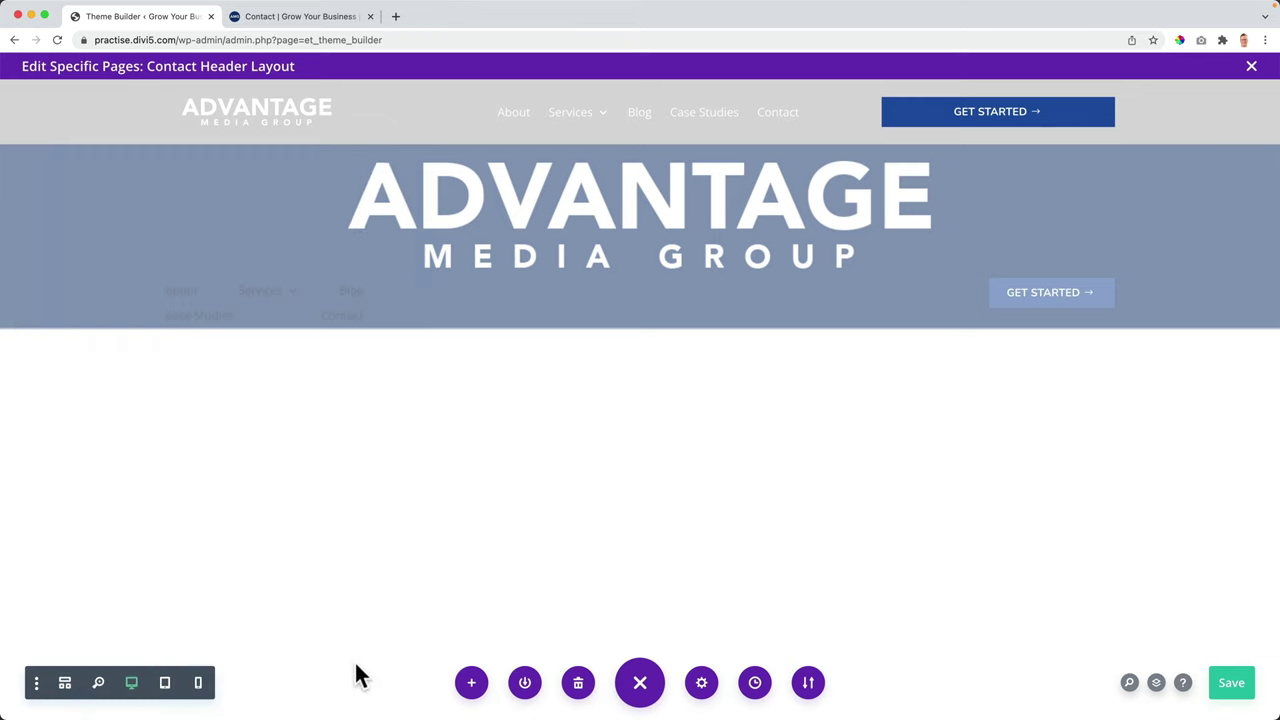
# Step: Reload the Contact page and check the header's logo and menu alignment before and after scrolling
pyautogui.click(314, 18)
pyautogui.press('super+r')
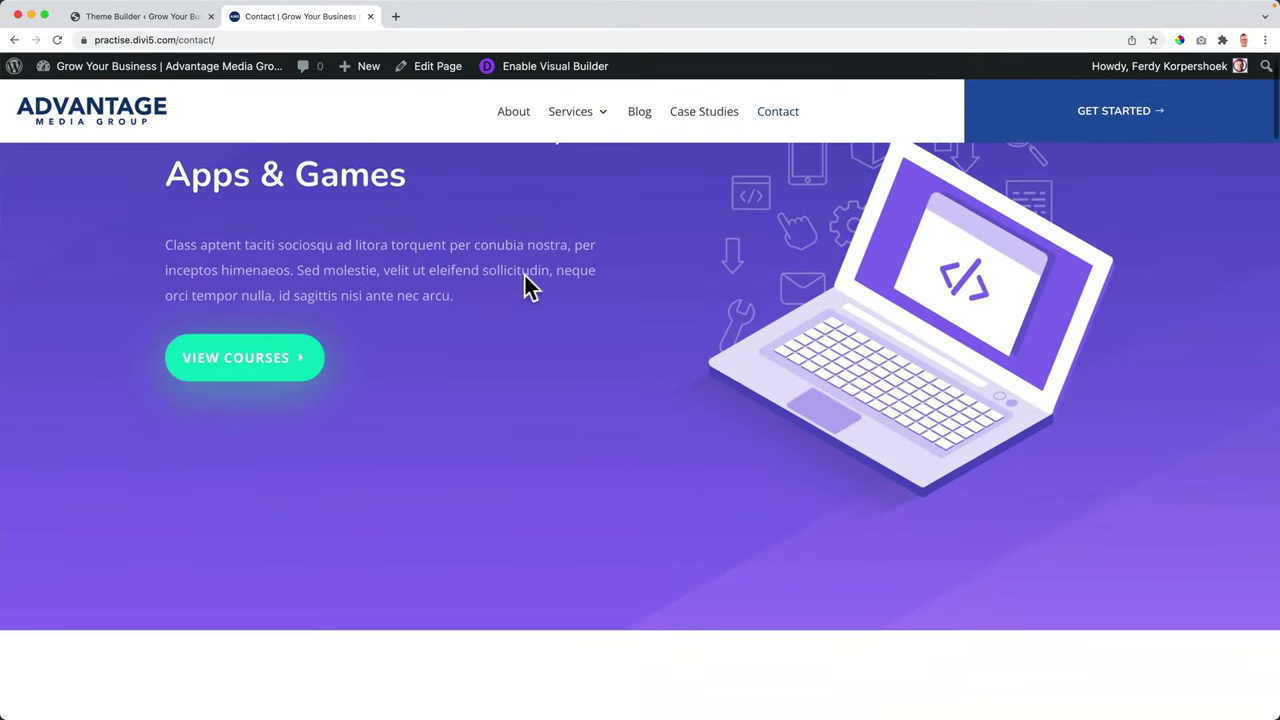
pyautogui.scroll(-5, 525, 275)
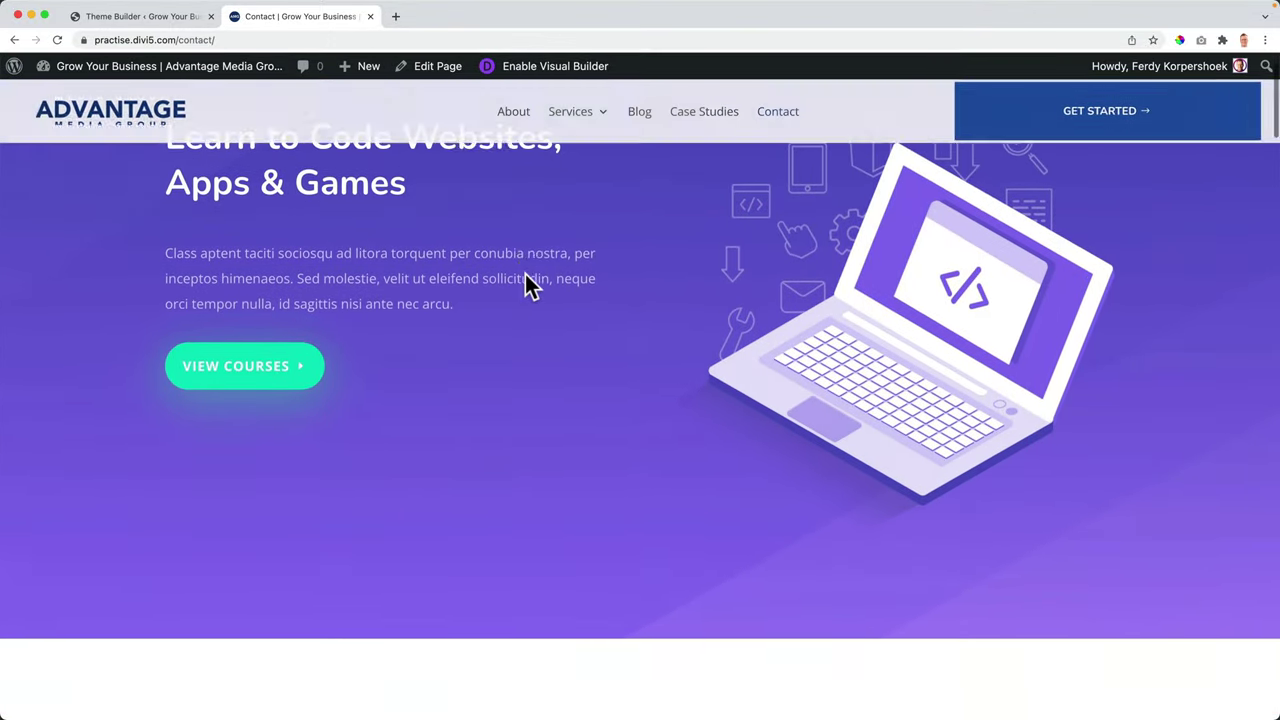
pyautogui.scroll(5, 525, 275)
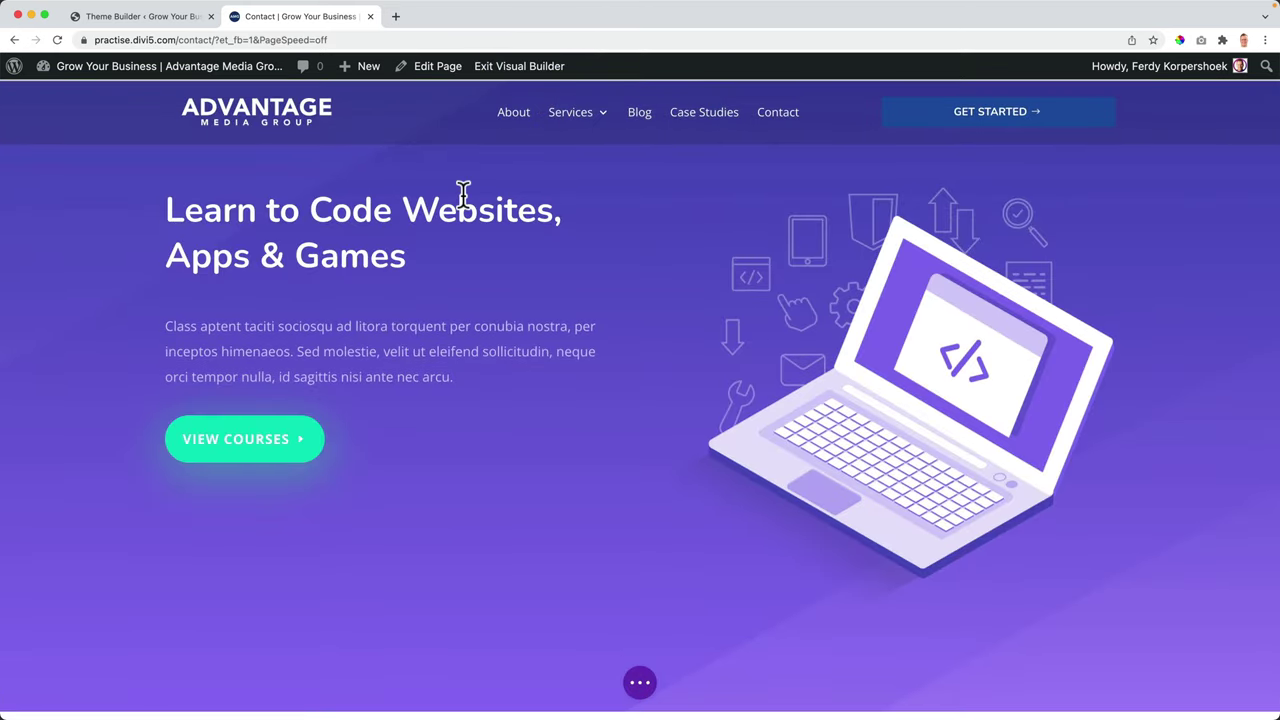
# Step: Show the Contact page's layers in the visual builder and open the Landing Hero section's settings
pyautogui.click(639, 682)
pyautogui.click(1157, 684)
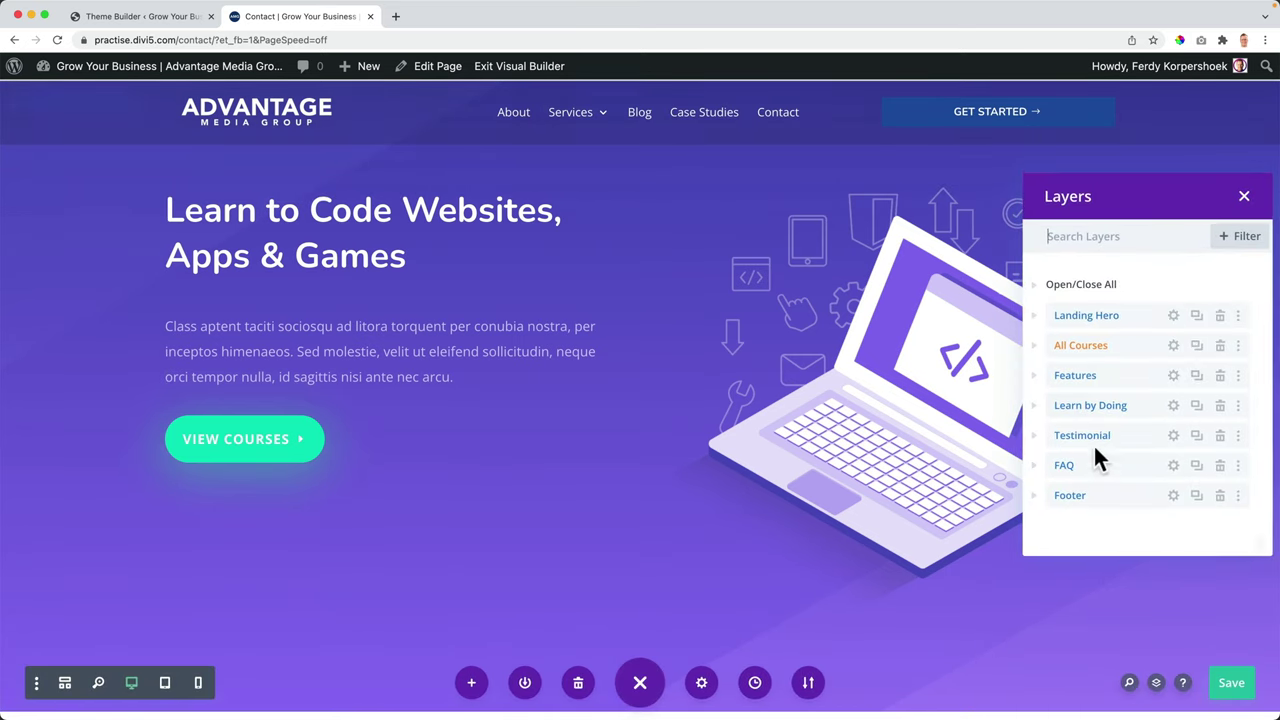
pyautogui.click(1173, 318)
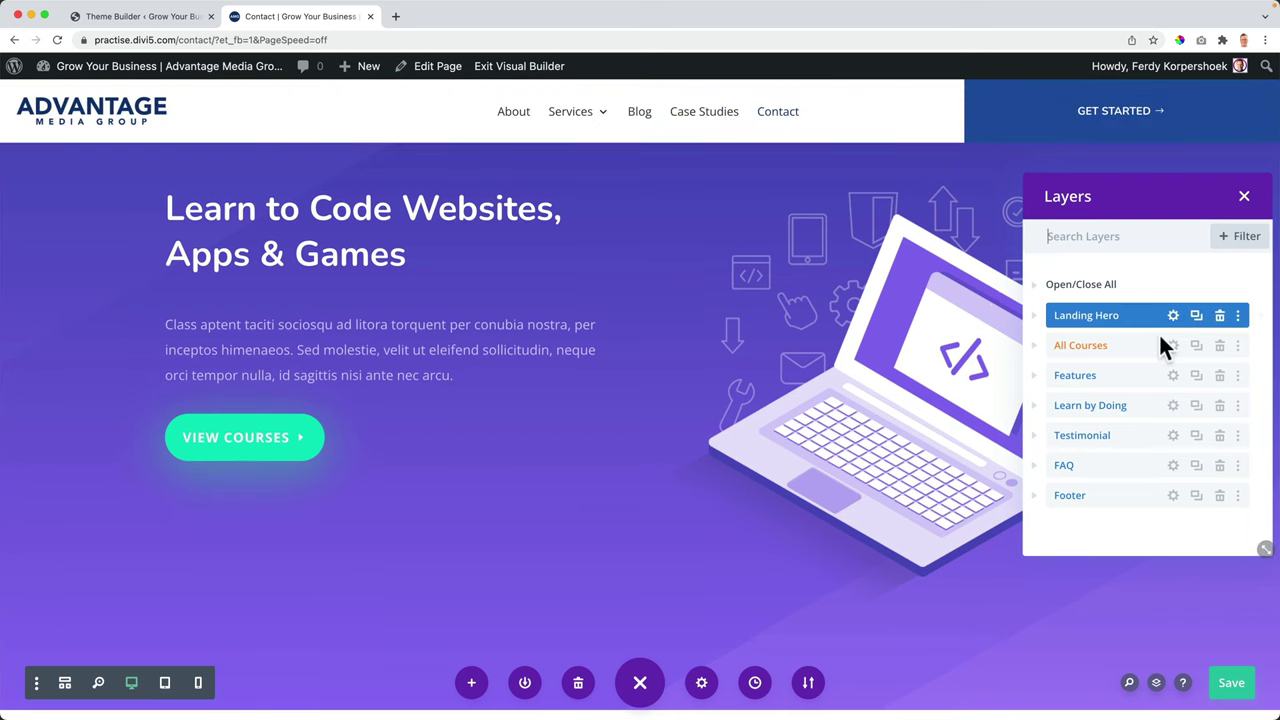
pyautogui.click(1175, 320)
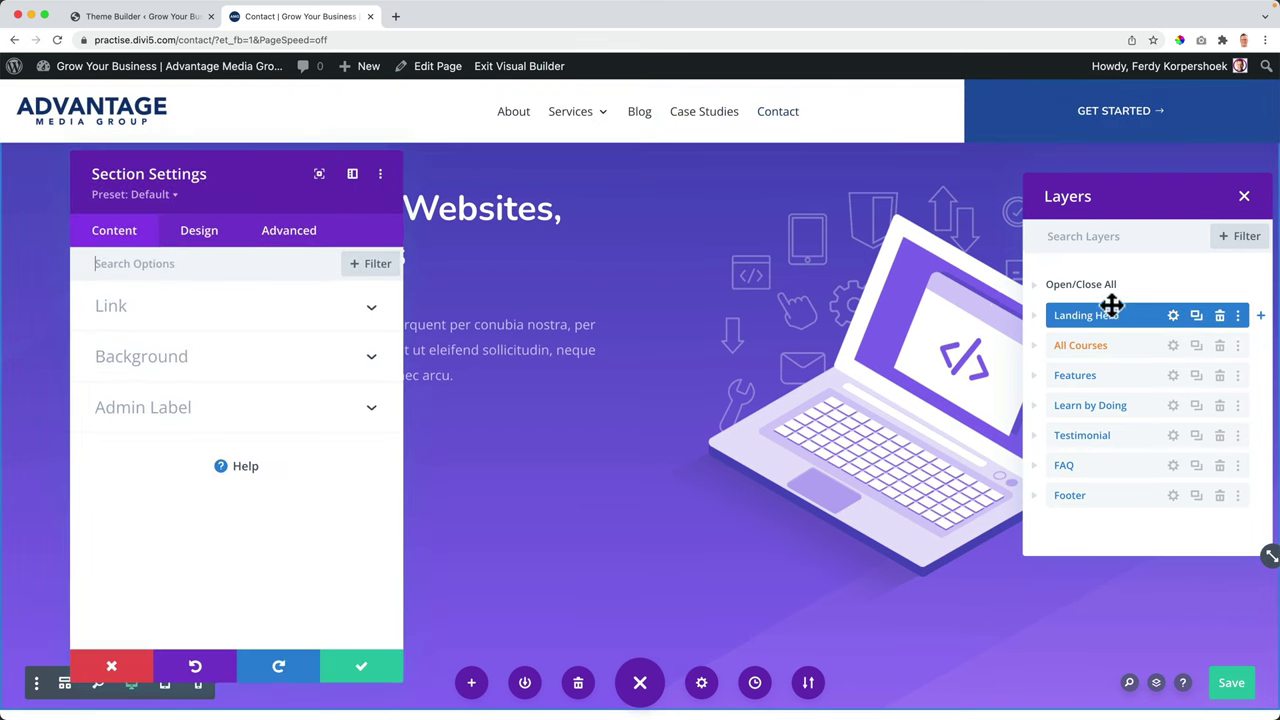
# Step: Set the Landing Hero section's top margin to -78px in its spacing settings and save the changes
pyautogui.click(198, 233)
pyautogui.click(140, 400)
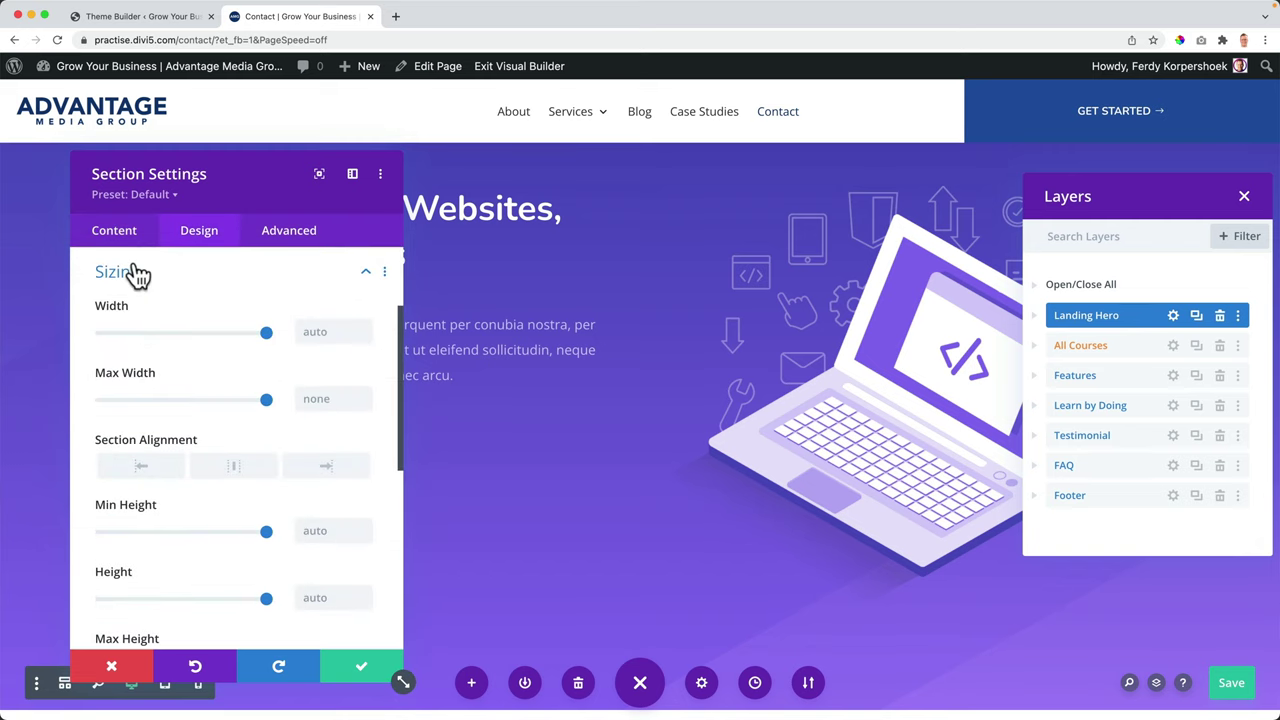
pyautogui.click(134, 273)
pyautogui.click(134, 312)
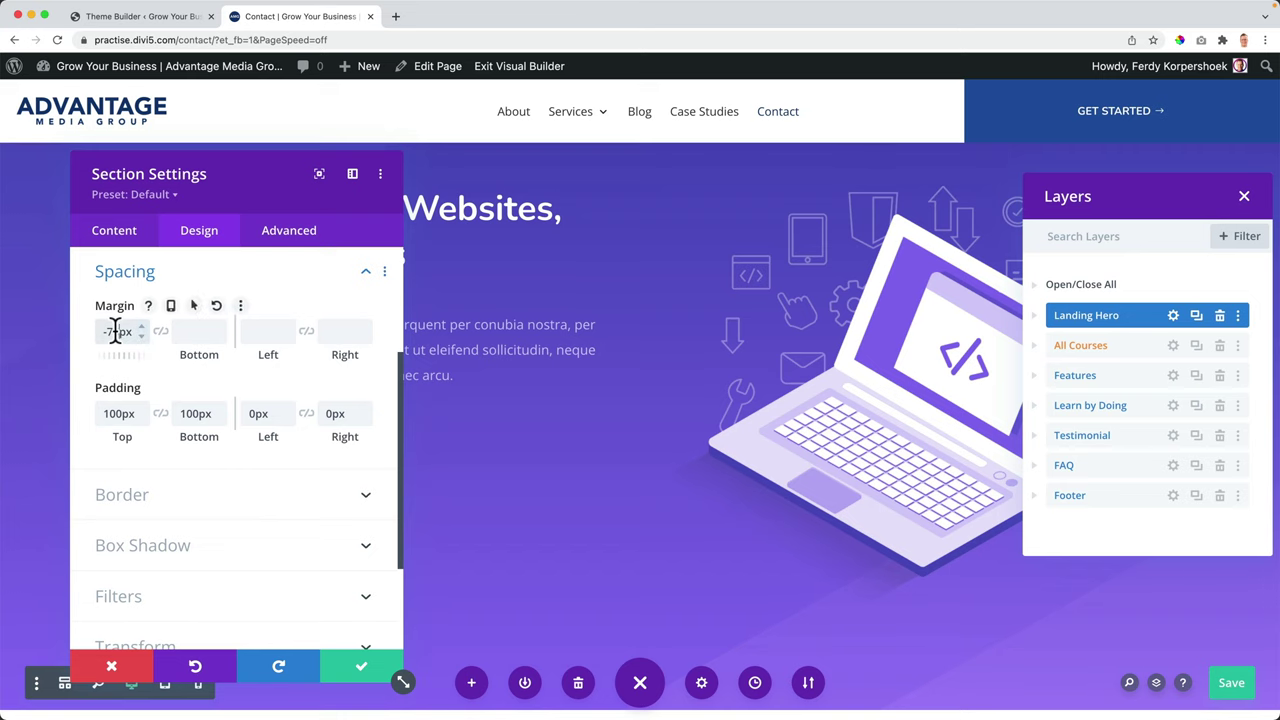
pyautogui.click(115, 331)
pyautogui.press('Down')
pyautogui.press('Down')
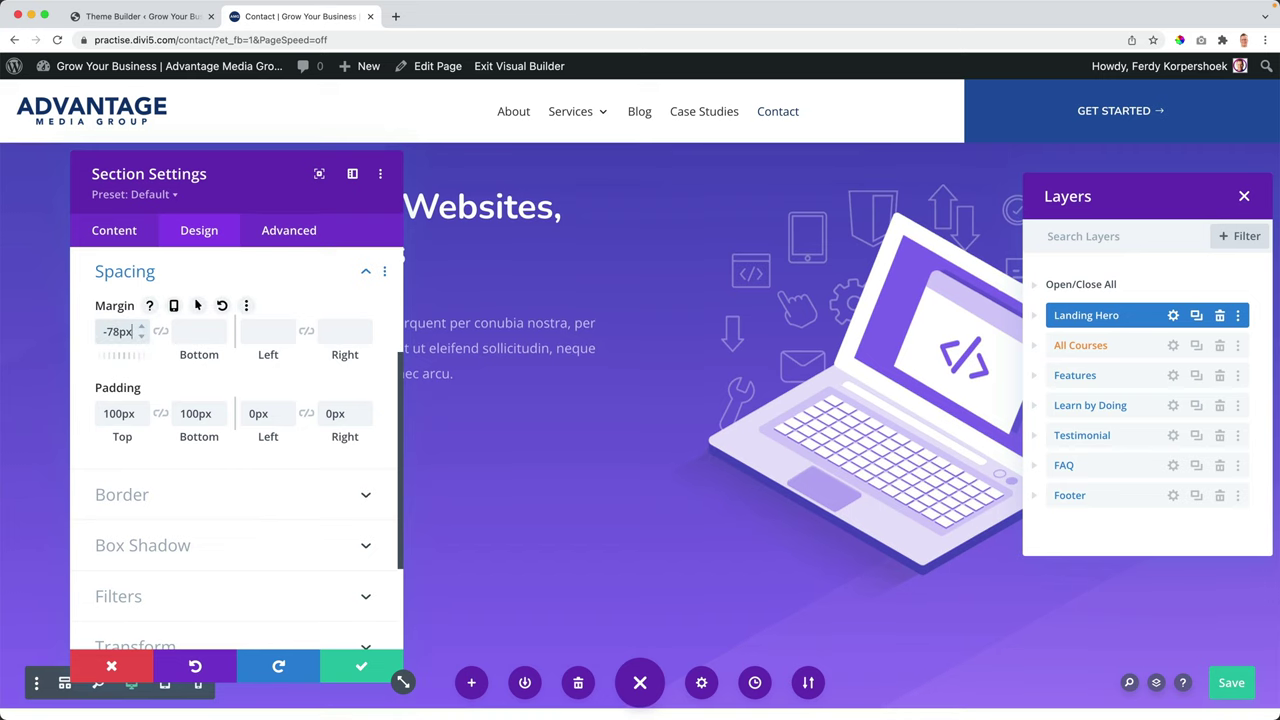
pyautogui.press('Up')
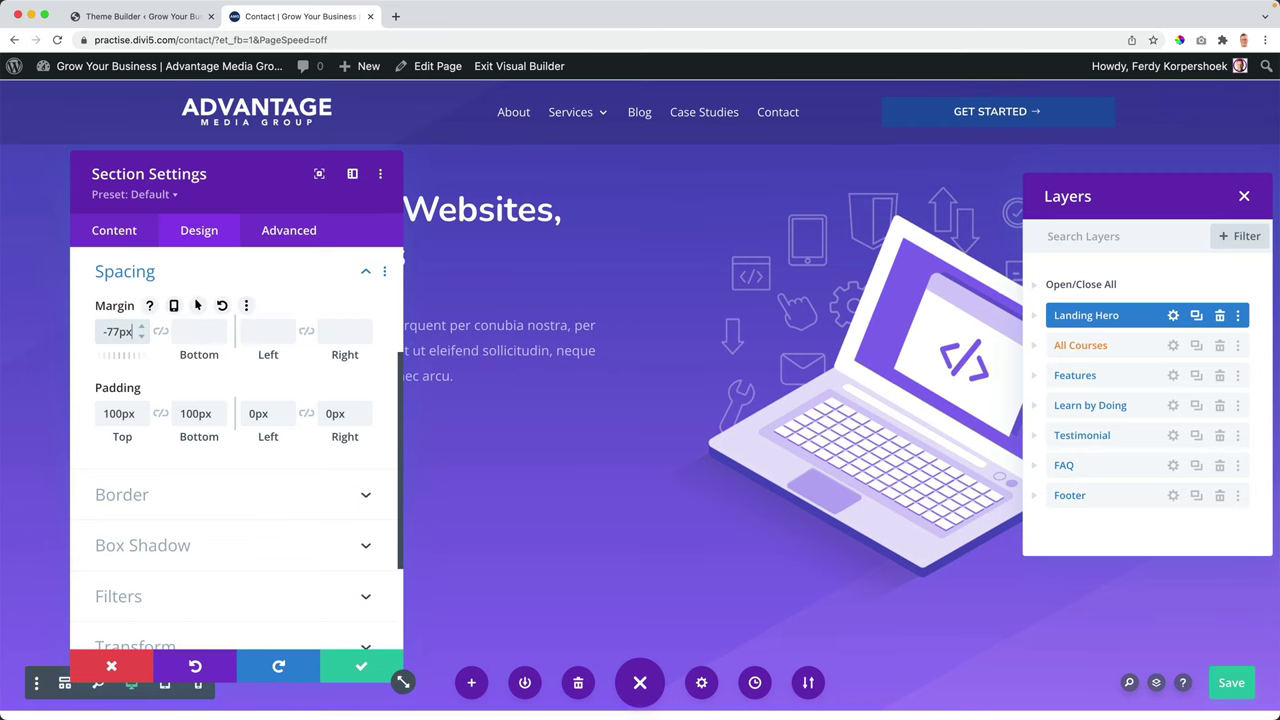
pyautogui.press('Down')
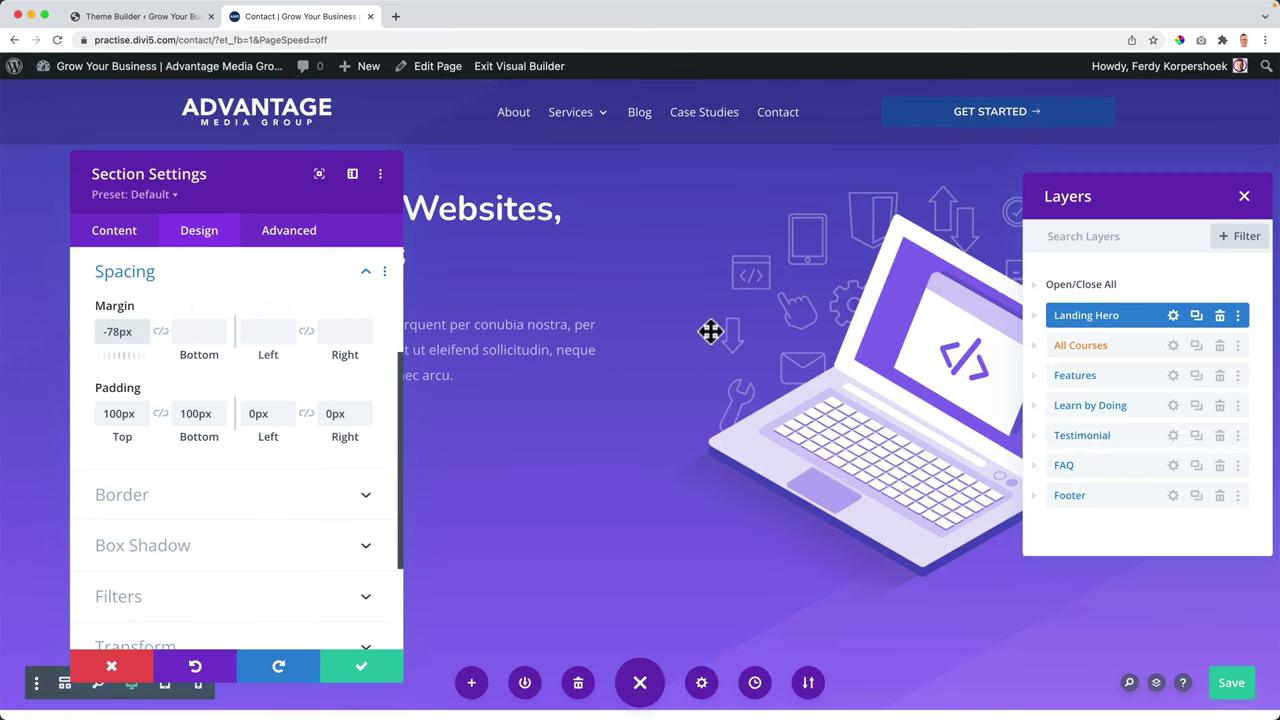
pyautogui.click(366, 668)
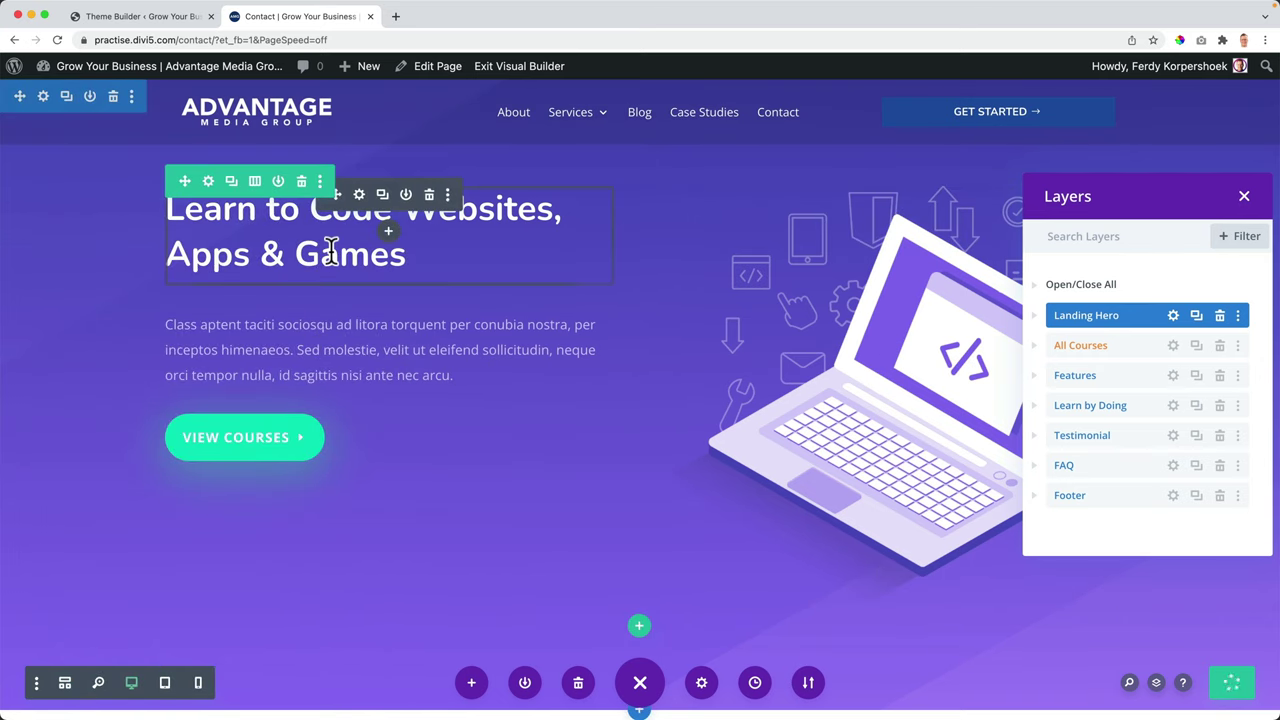
# Step: Make the Contact header section's background fully transparent, rgba(0,0,0,0), in the Theme Builder and save the changes
pyautogui.moveTo(597, 106)
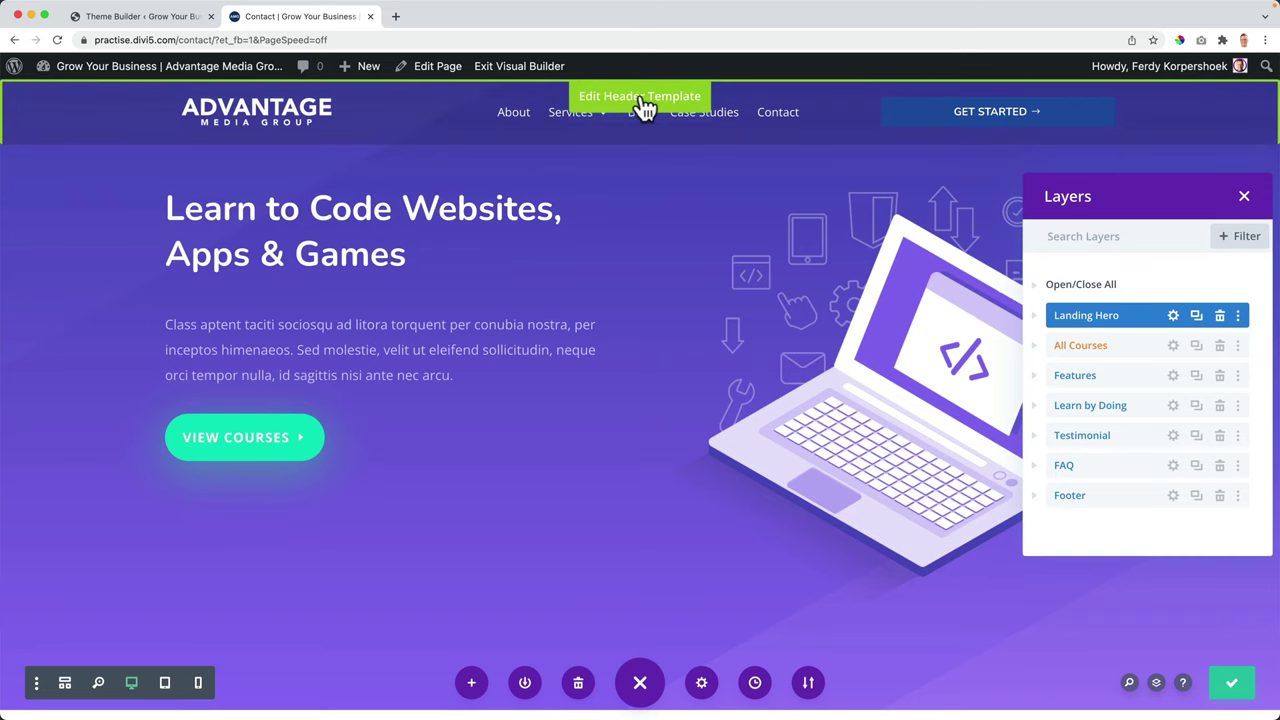
pyautogui.click(143, 20)
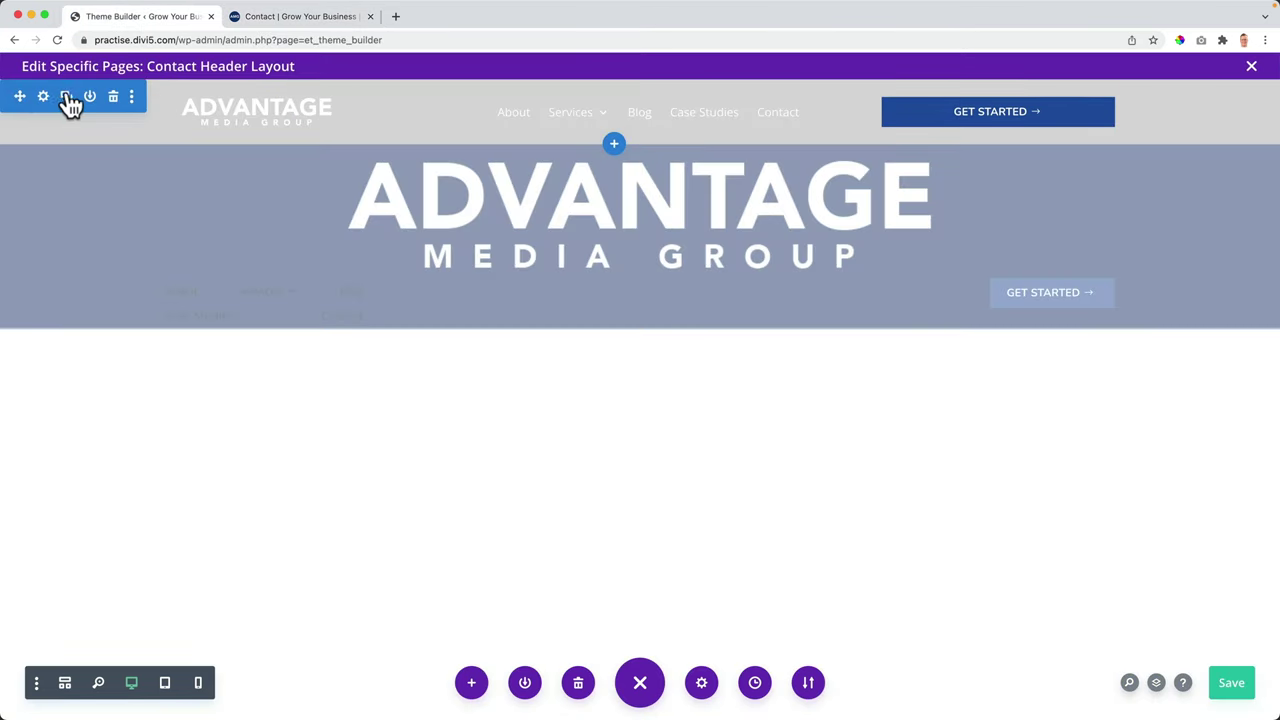
pyautogui.click(45, 97)
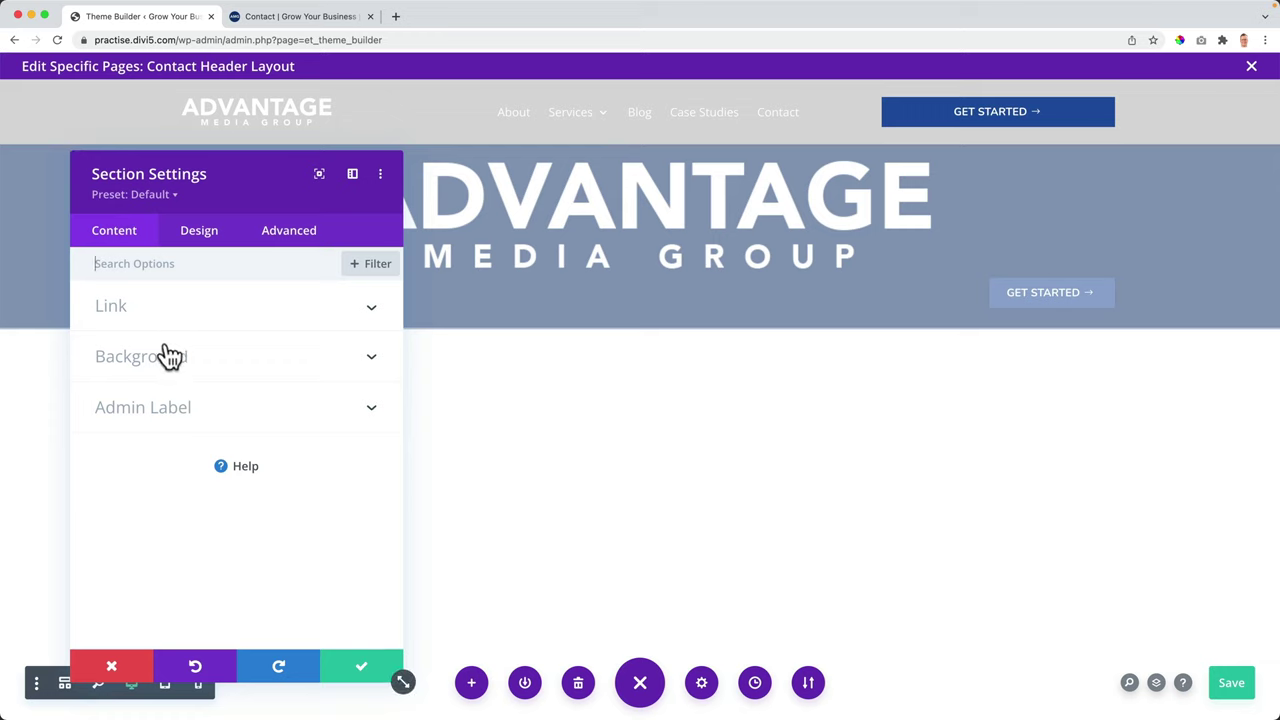
pyautogui.click(170, 357)
pyautogui.scroll(-2, 152, 420)
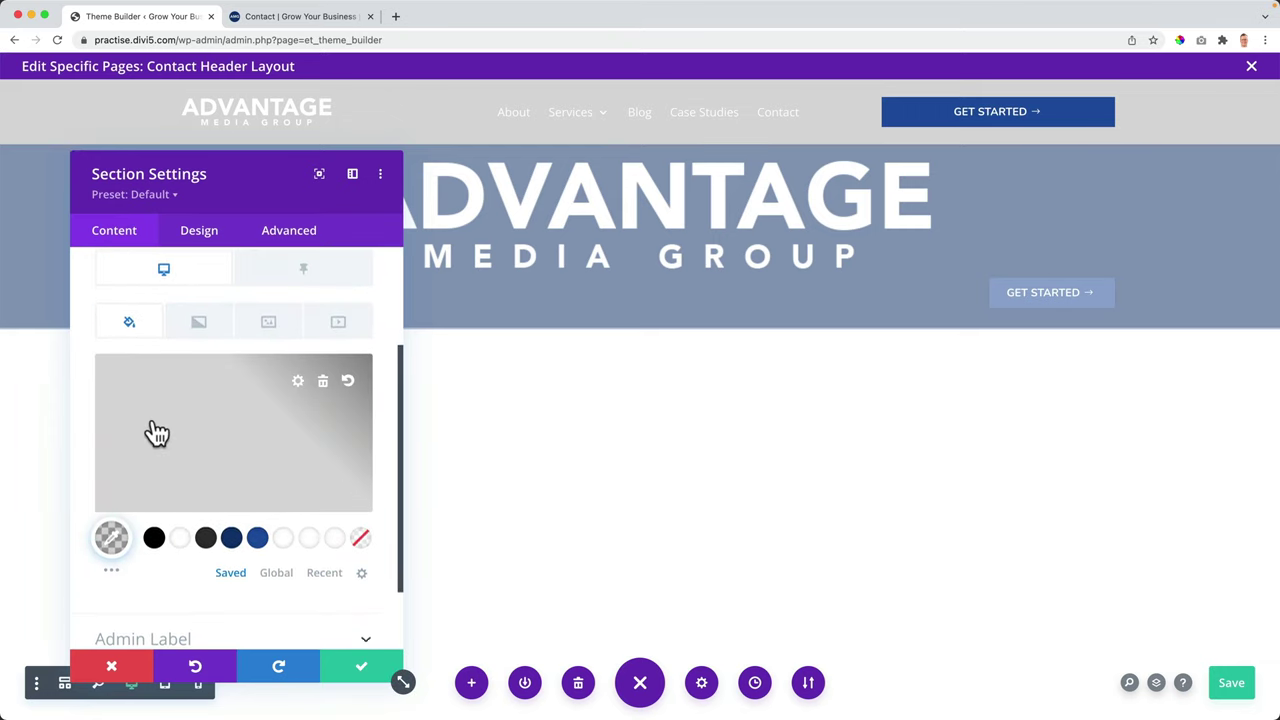
pyautogui.click(112, 538)
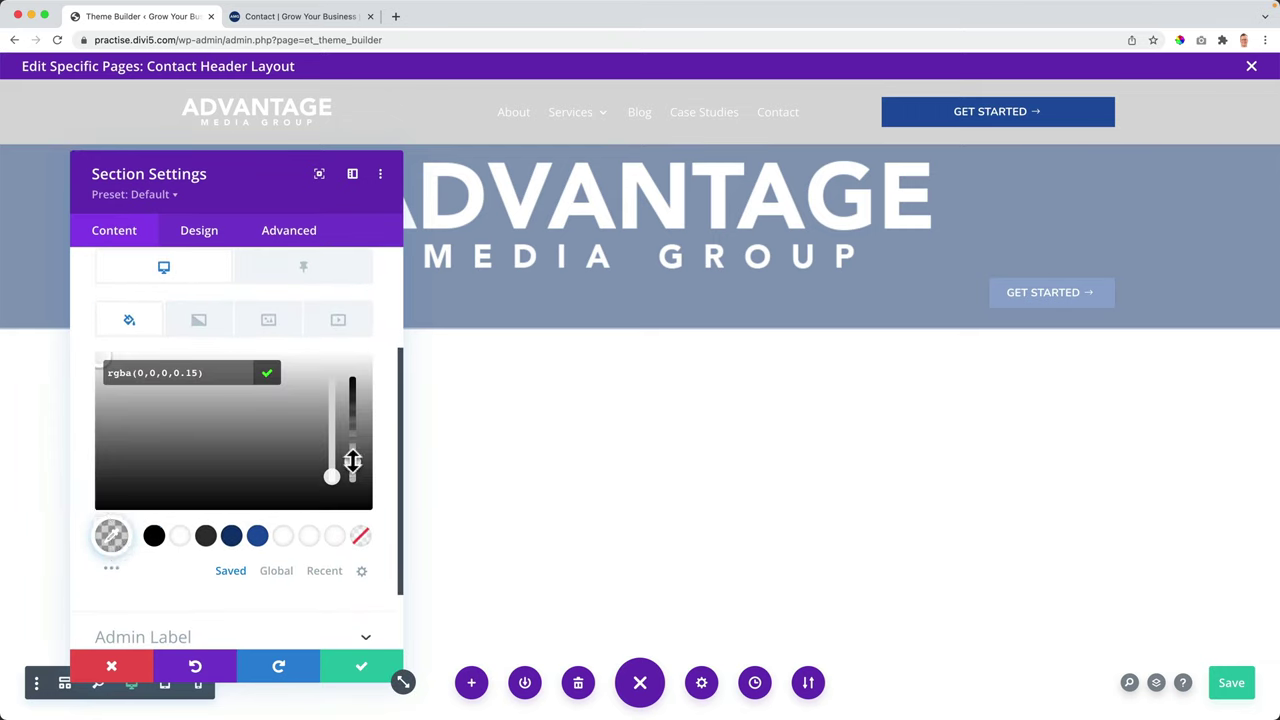
pyautogui.moveTo(350, 462); pyautogui.dragTo(345, 528)
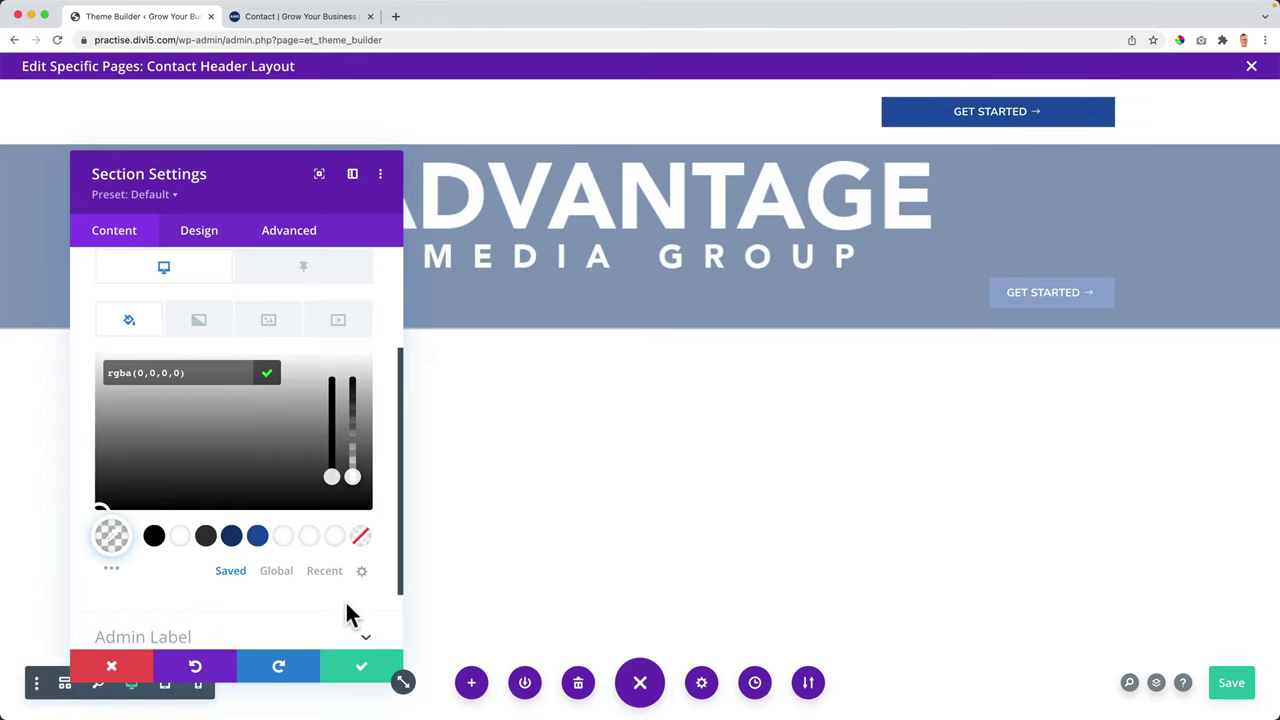
pyautogui.click(360, 672)
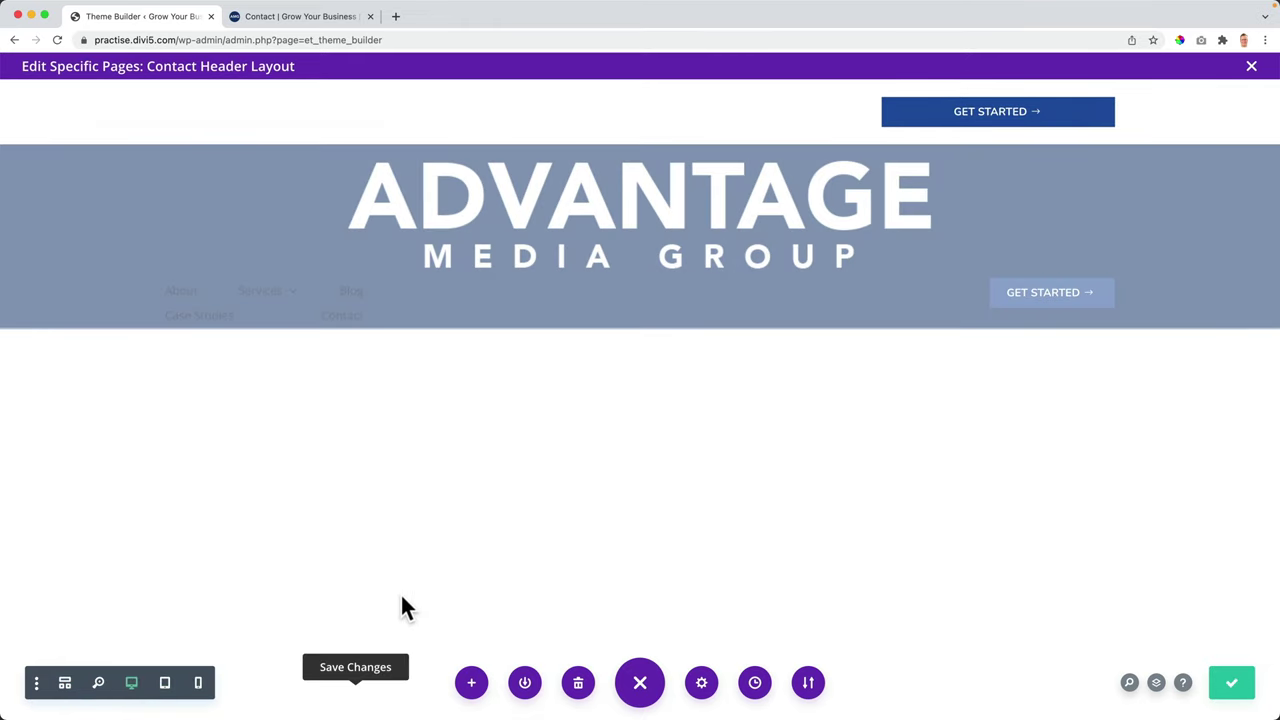
# Step: Exit the visual builder on the Contact page and check the header before and after scrolling
pyautogui.click(300, 17)
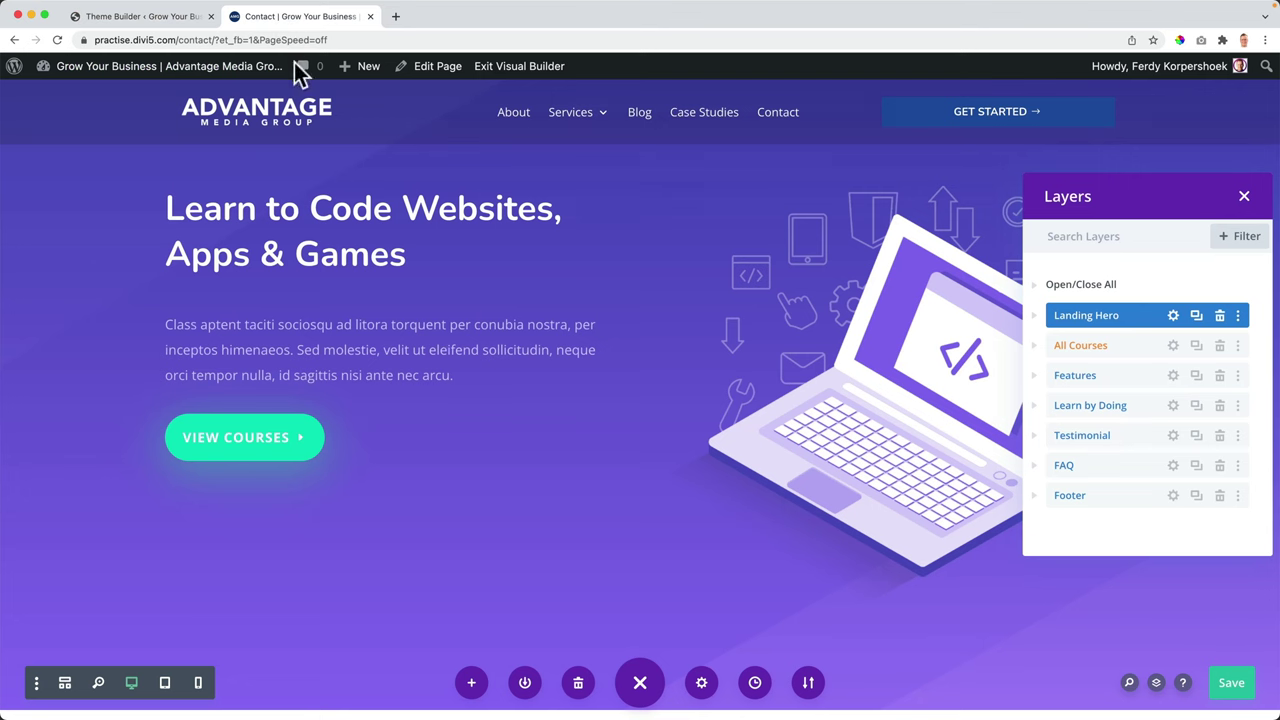
pyautogui.click(518, 70)
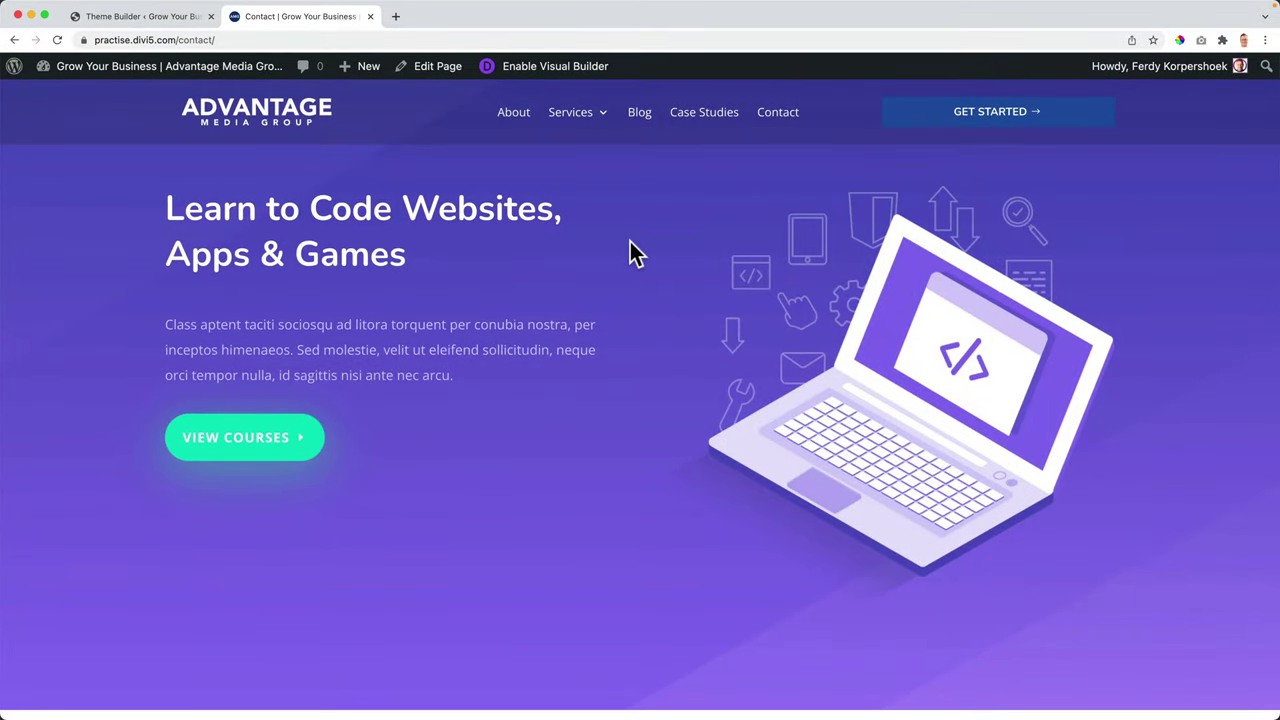
pyautogui.scroll(-5, 630, 254)
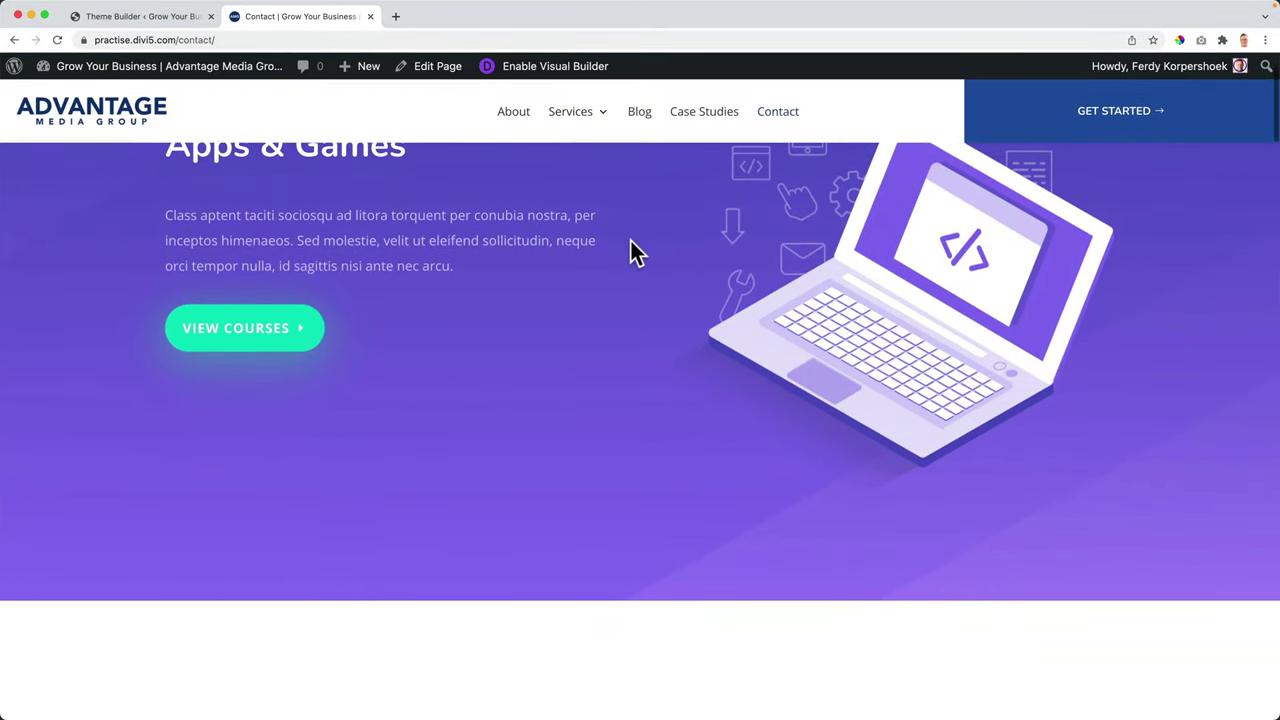
pyautogui.scroll(5, 630, 254)
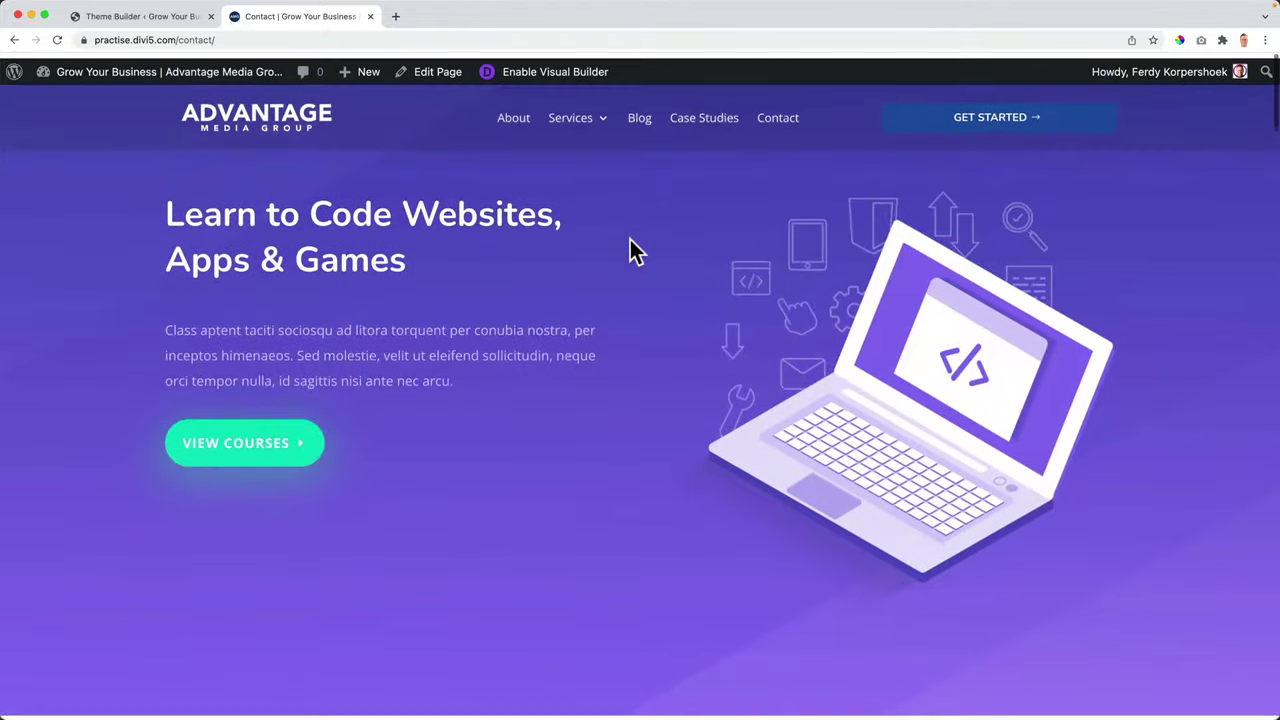